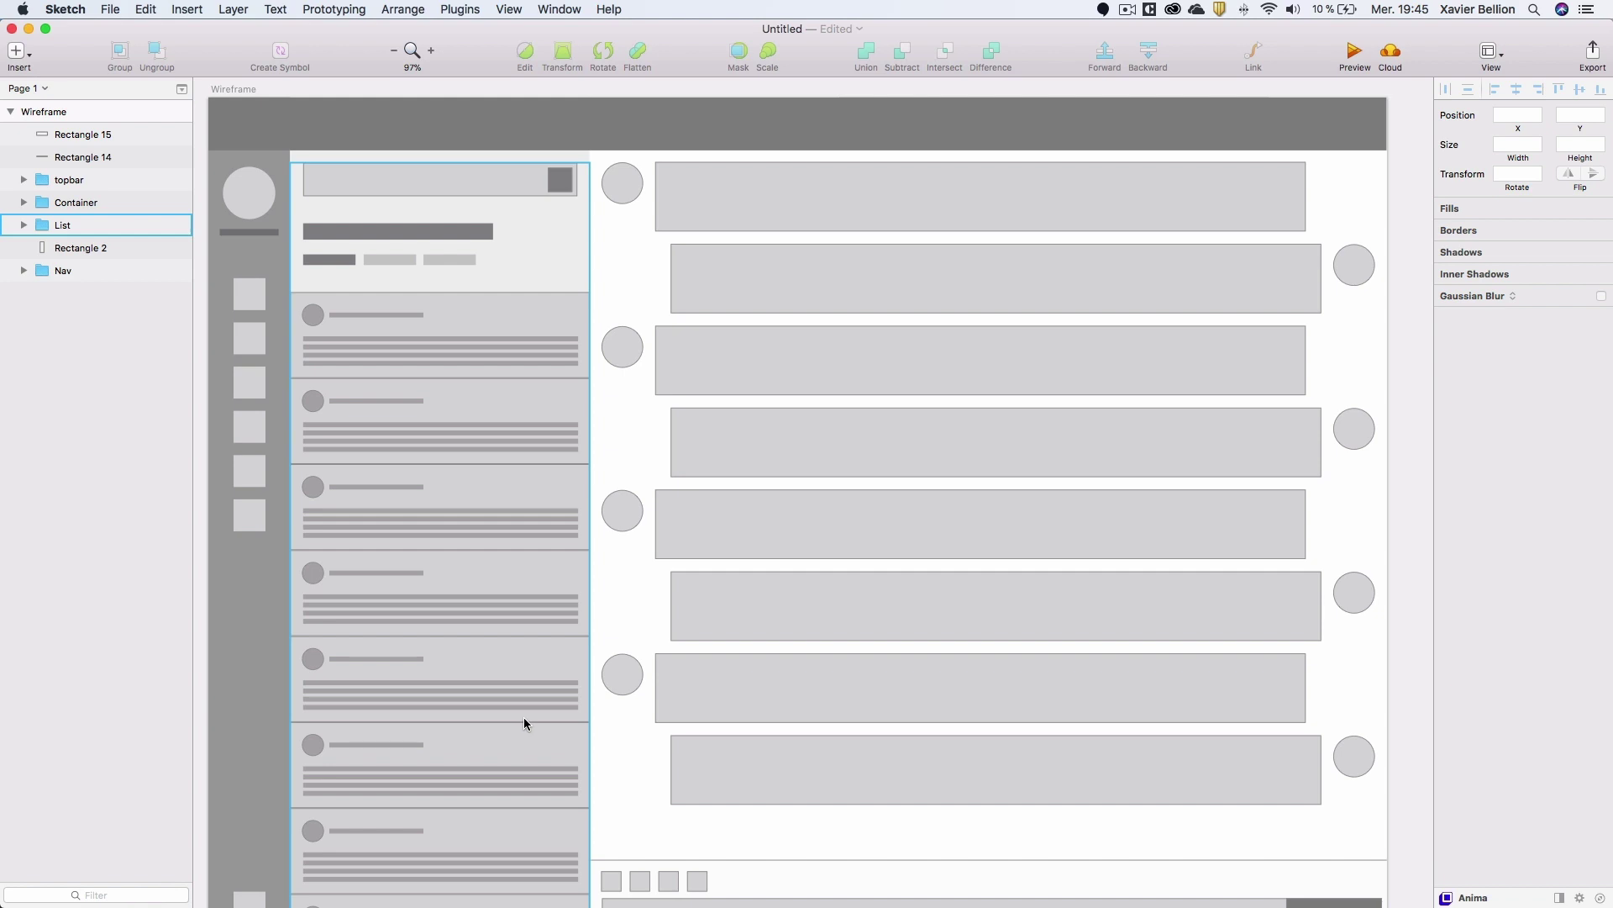
Bring up the Sketch Runner download page (version 0.9.7 for Sketch 50) in Chrome.
mouse_move(405, 906)
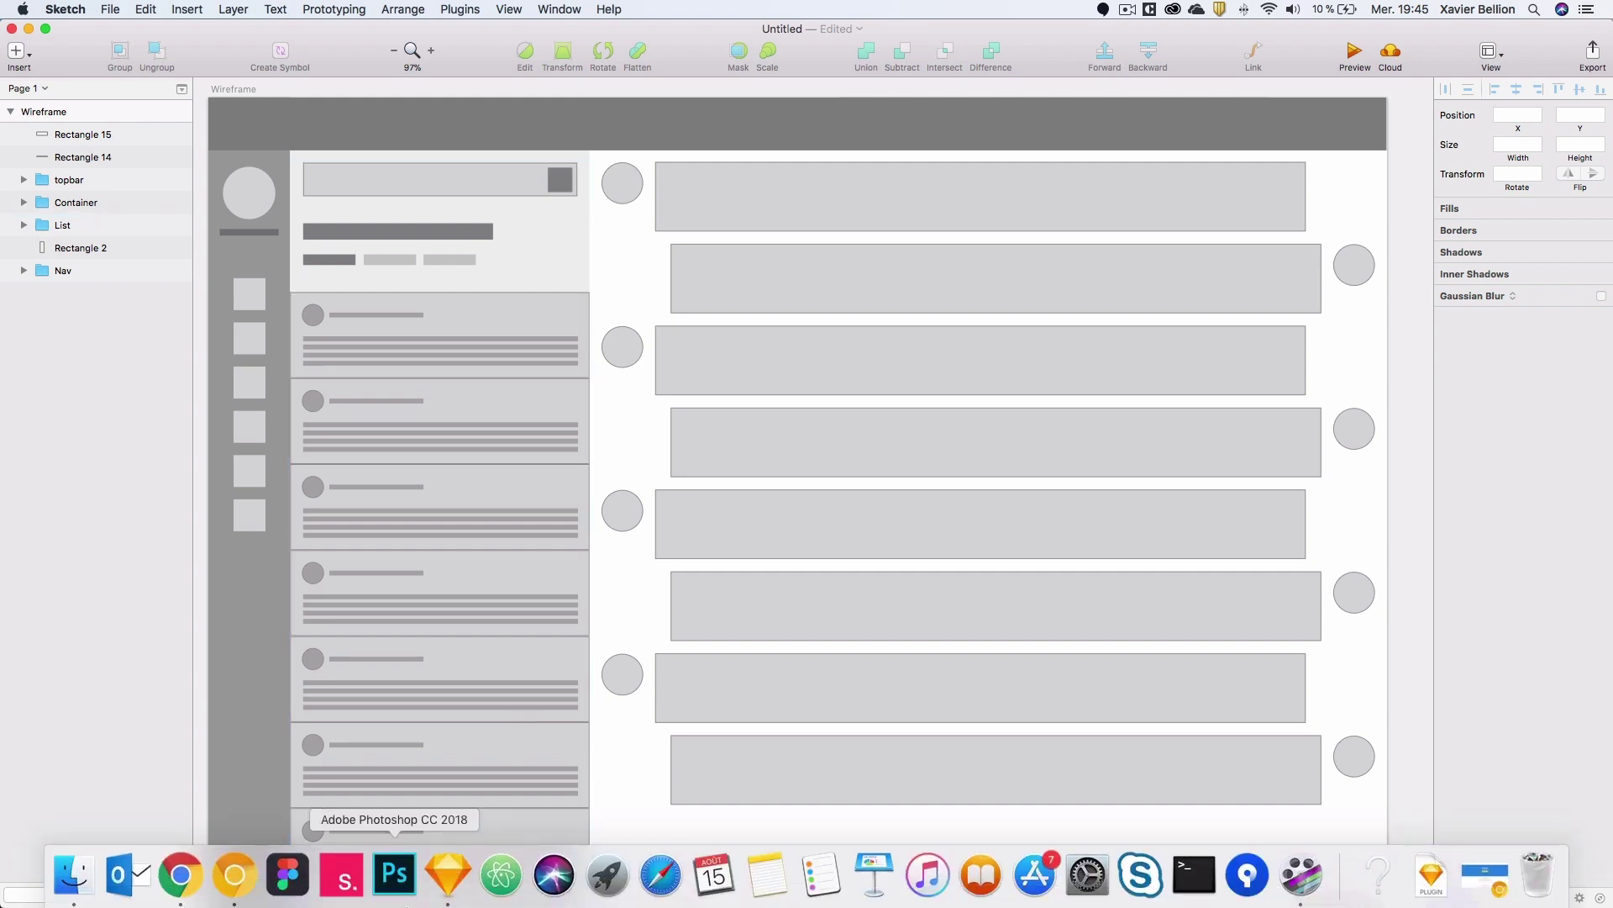
left_click(236, 878)
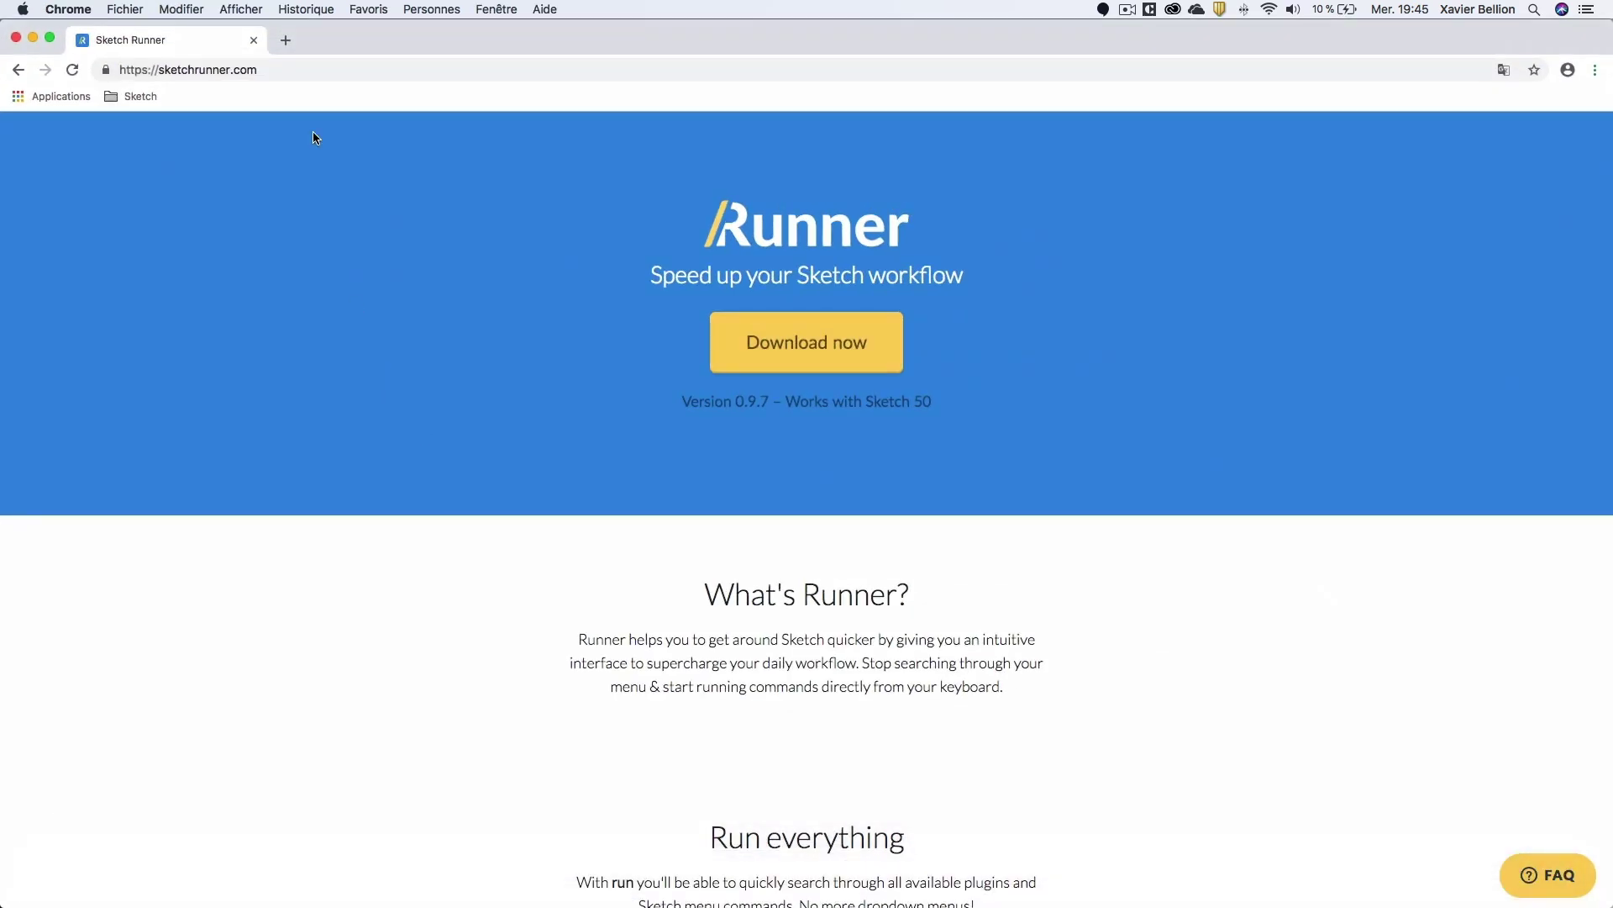
left_click(267, 70)
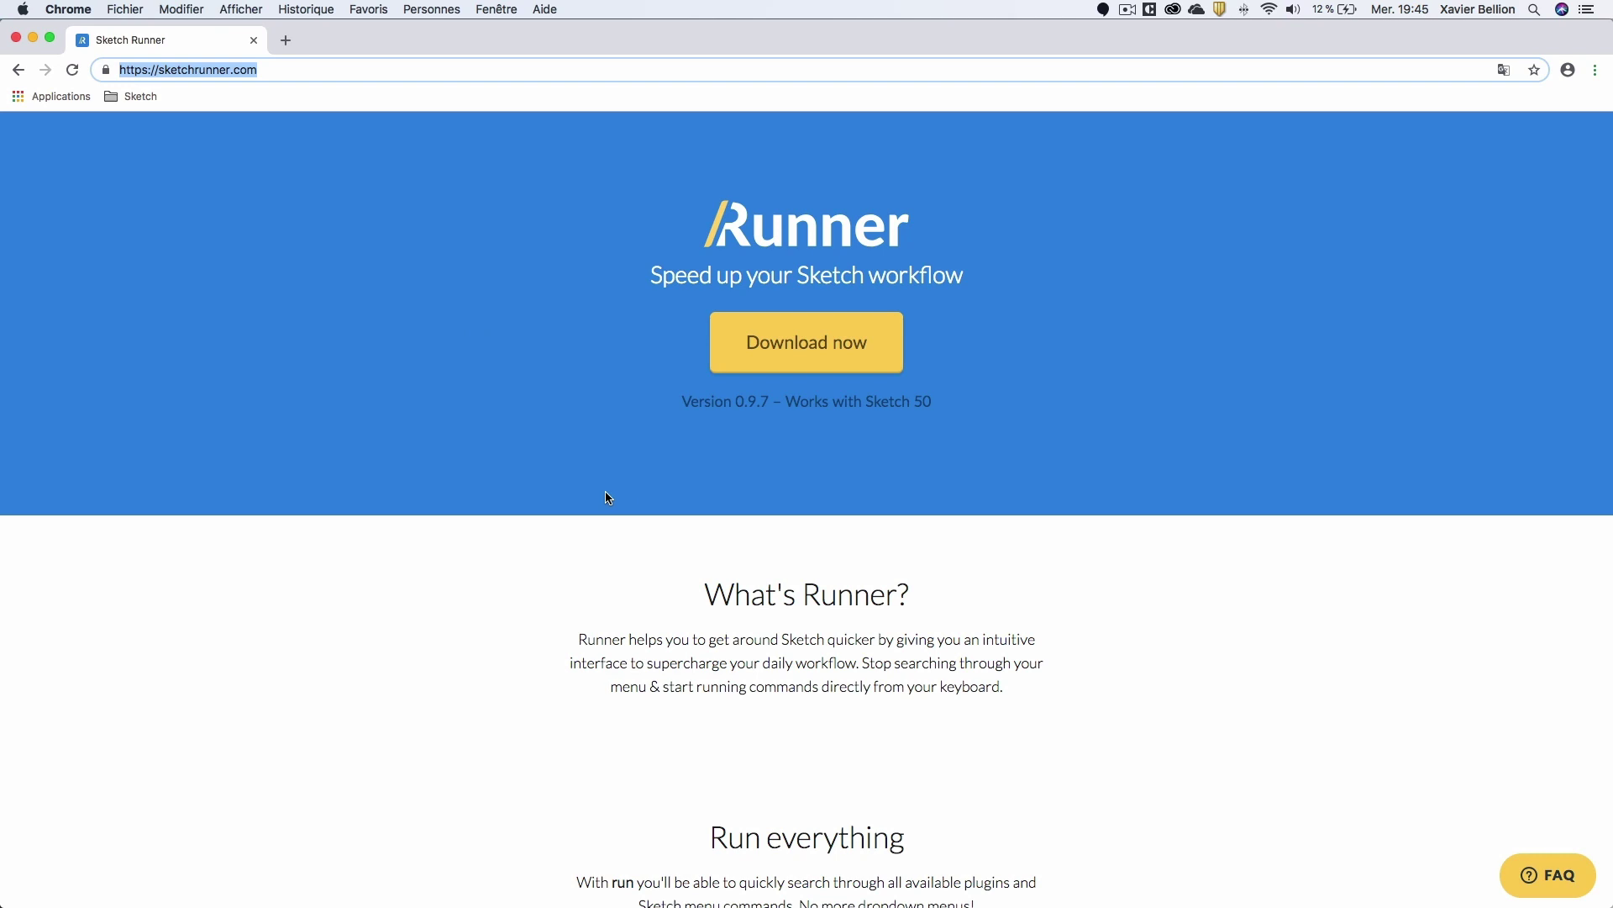
left_click(699, 487)
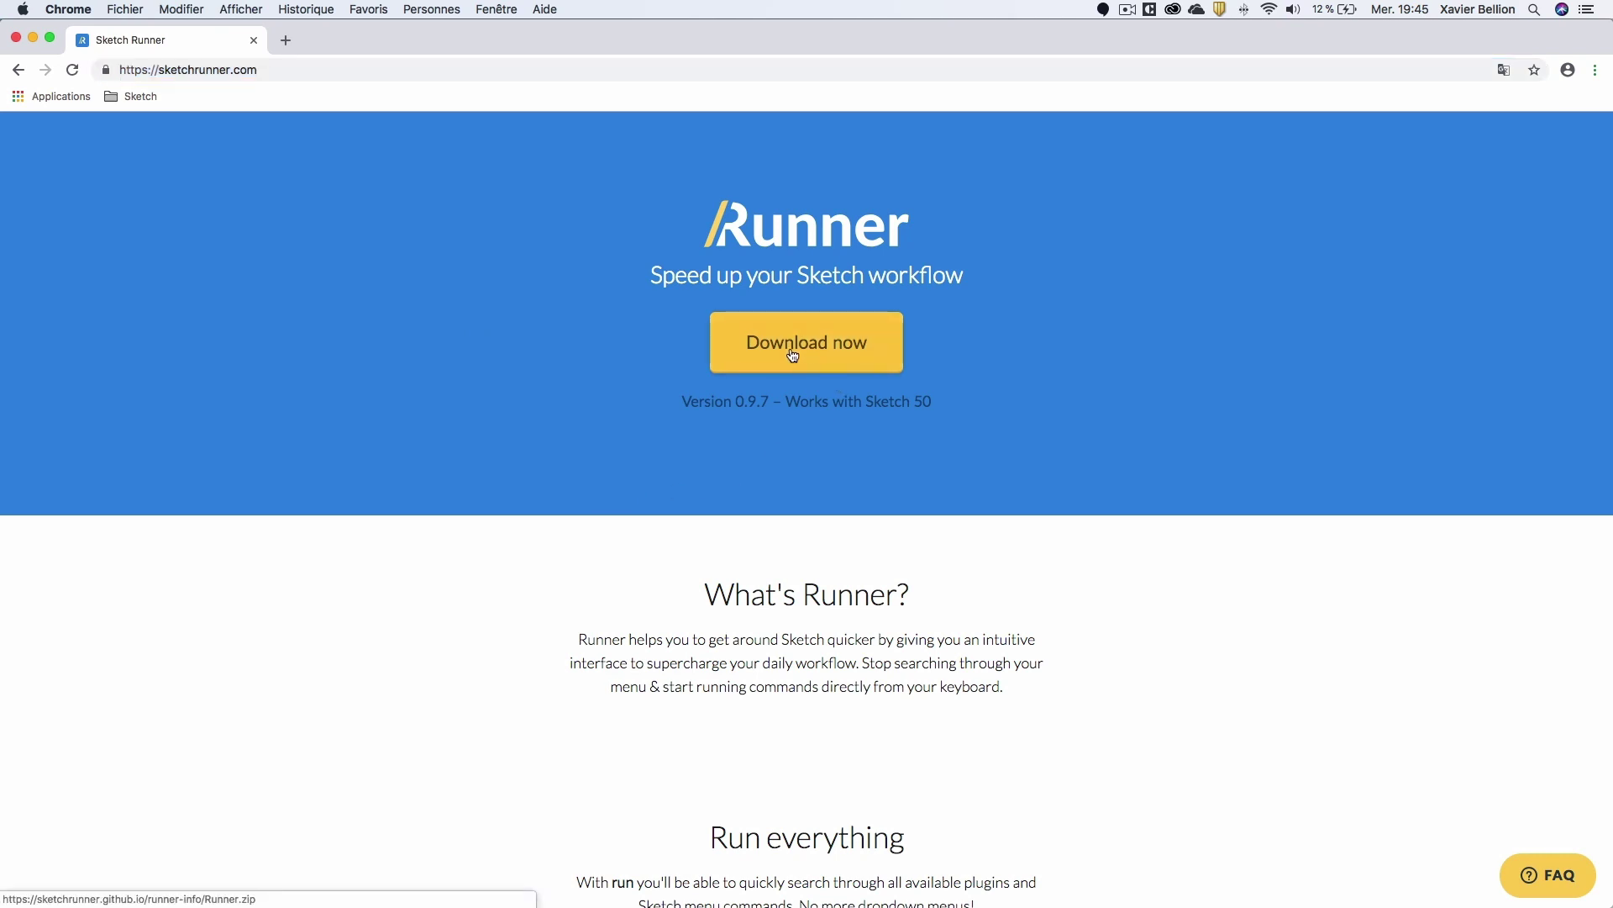
Find the downloaded Runner.sketchplugin in Téléchargements, then return to the Sketch wireframe document.
mouse_move(574, 903)
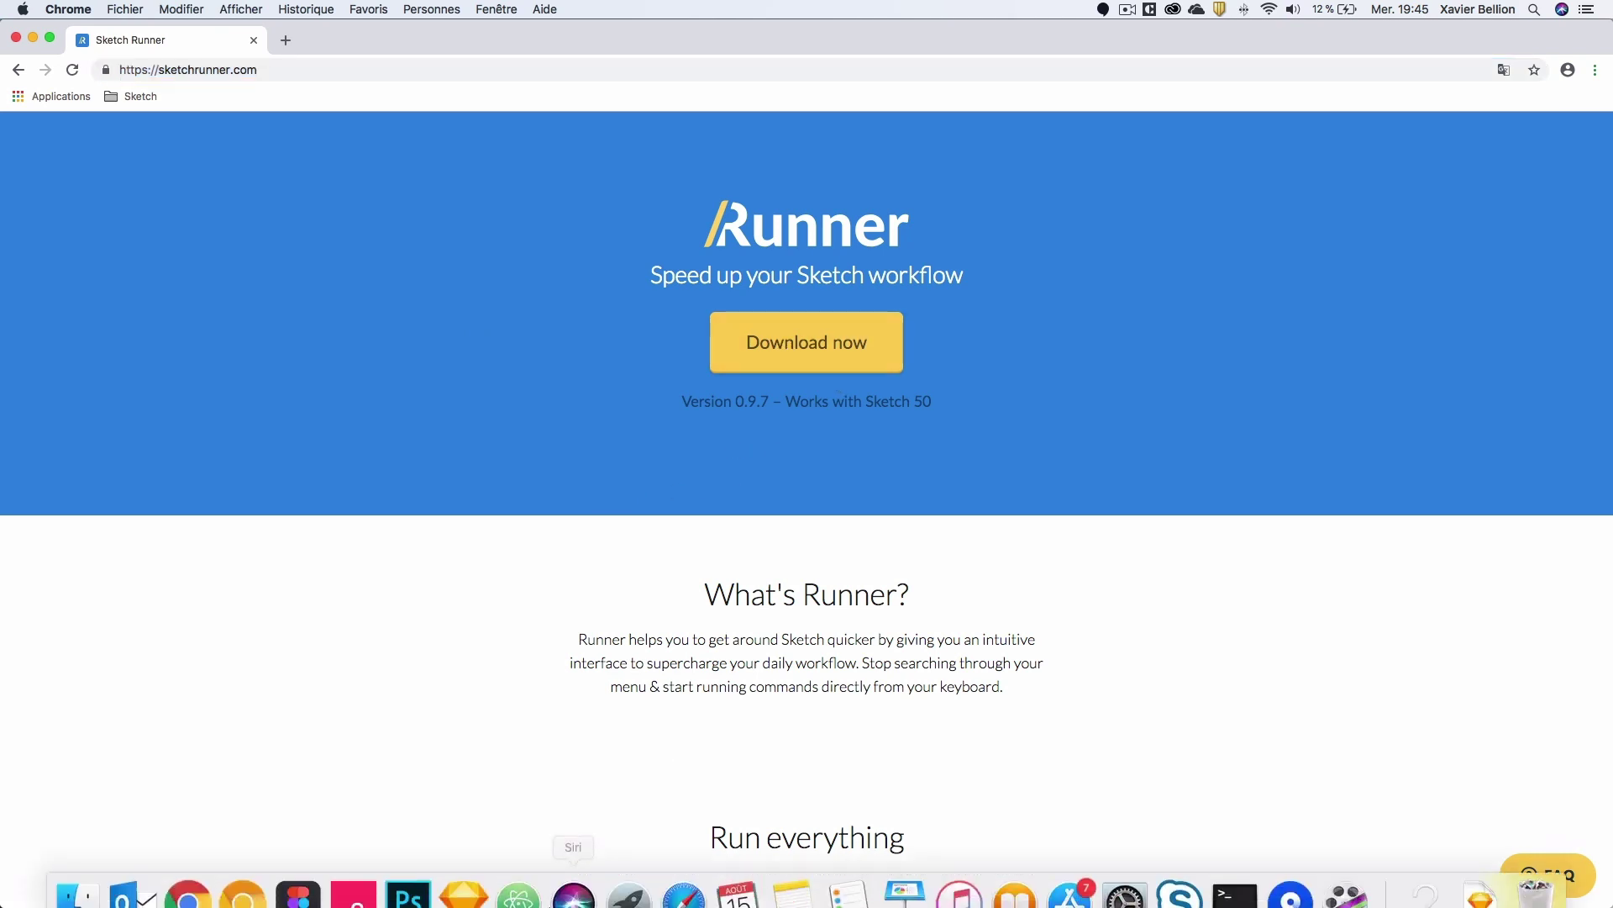
left_click(74, 878)
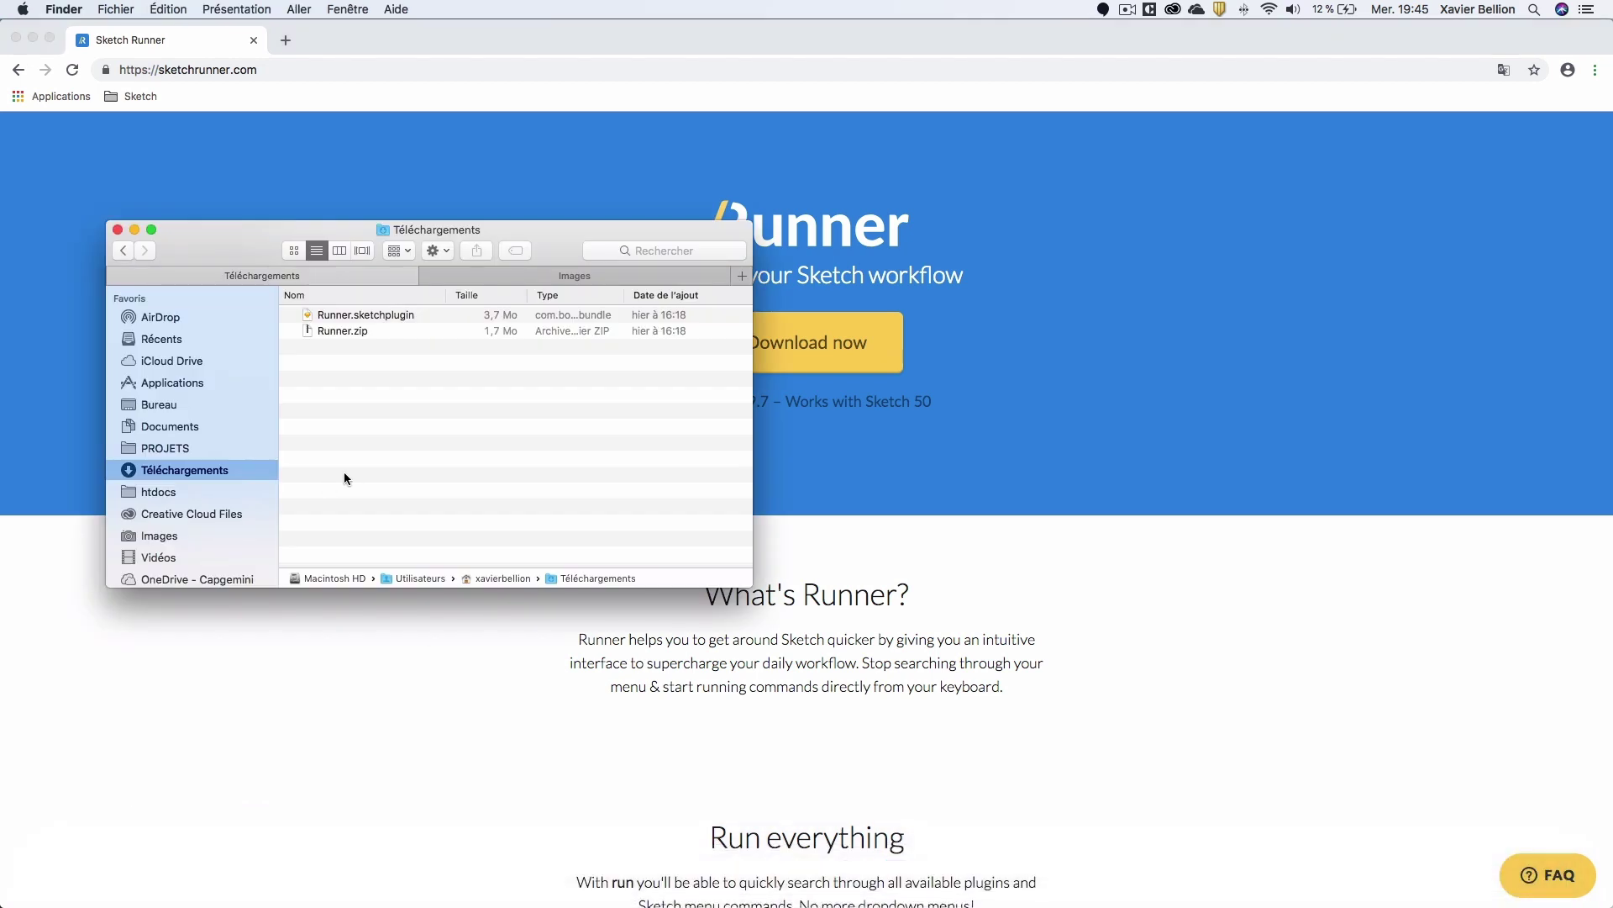
left_click(350, 318)
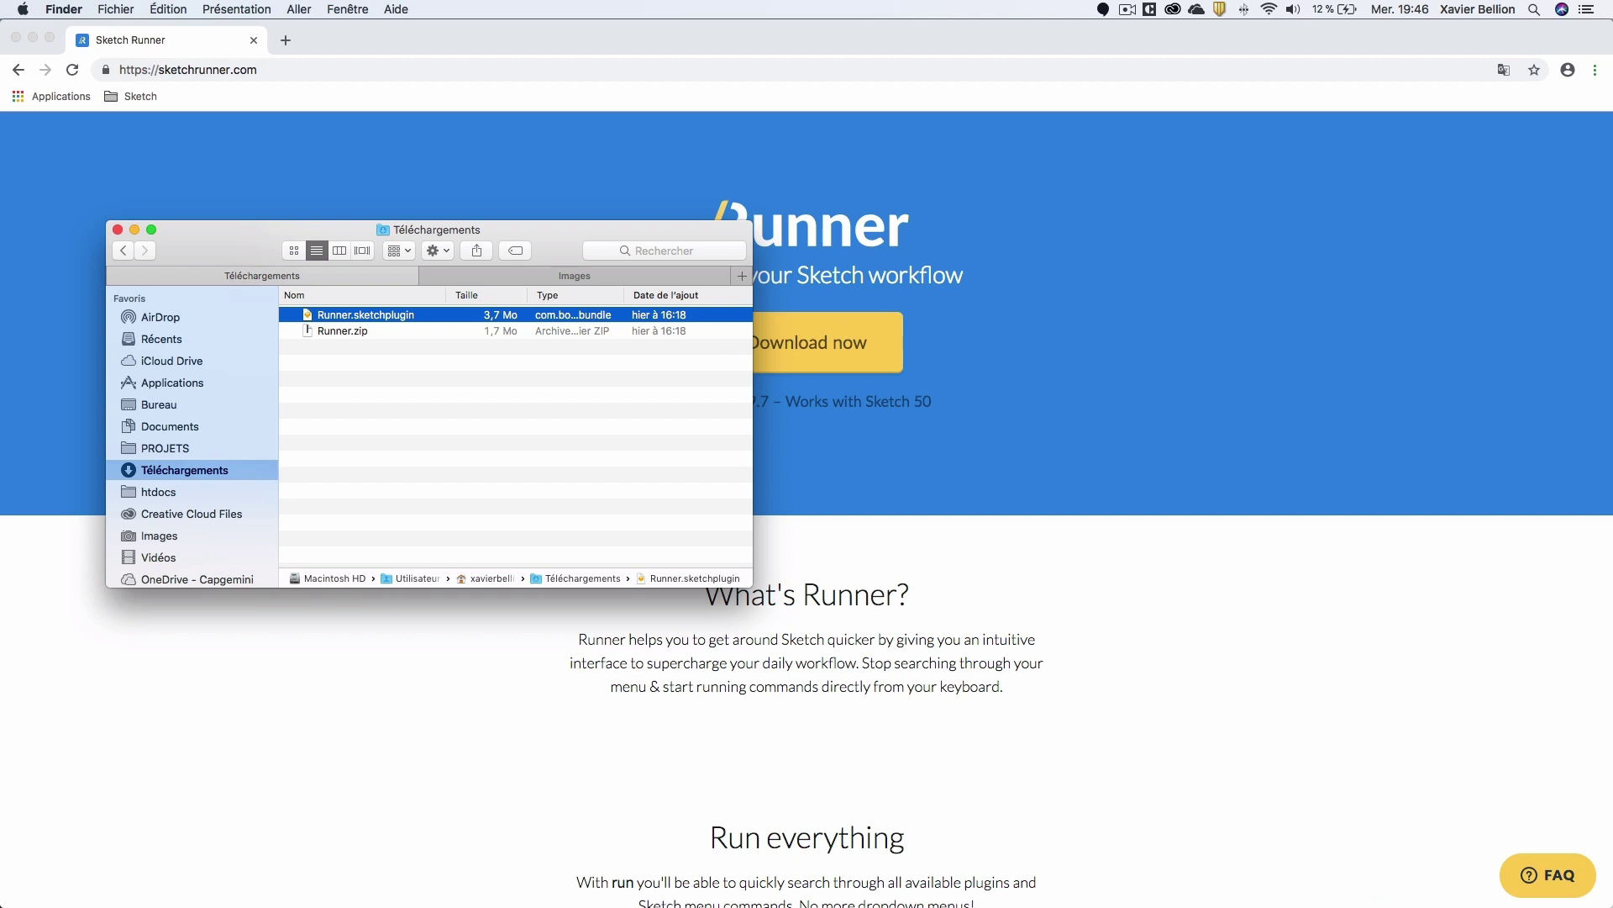
left_click(513, 643)
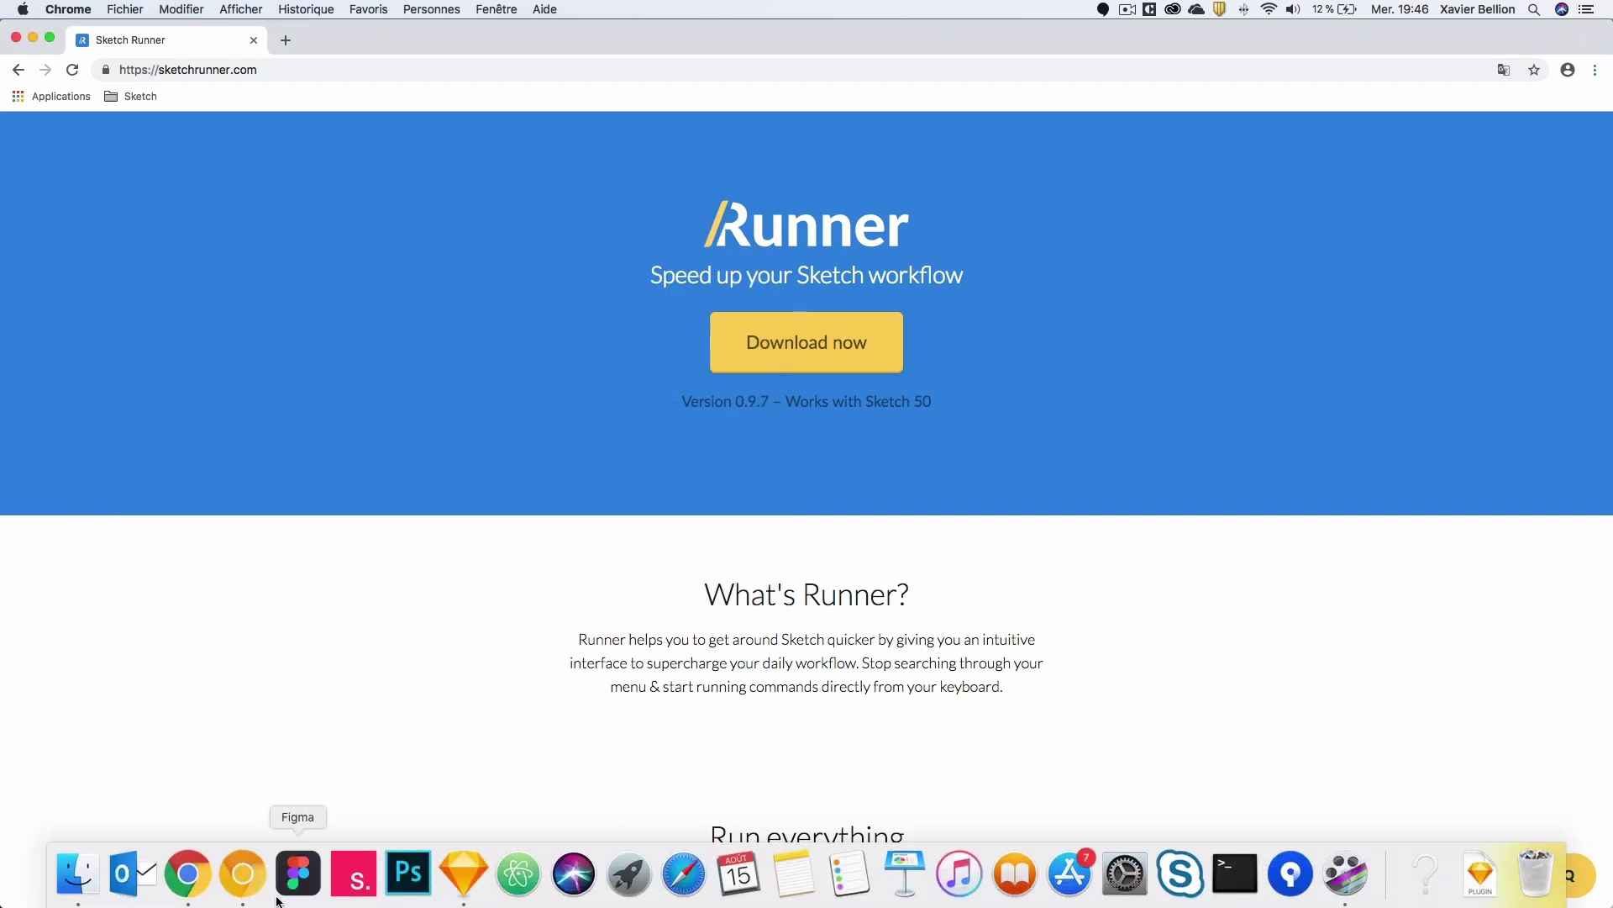
left_click(461, 865)
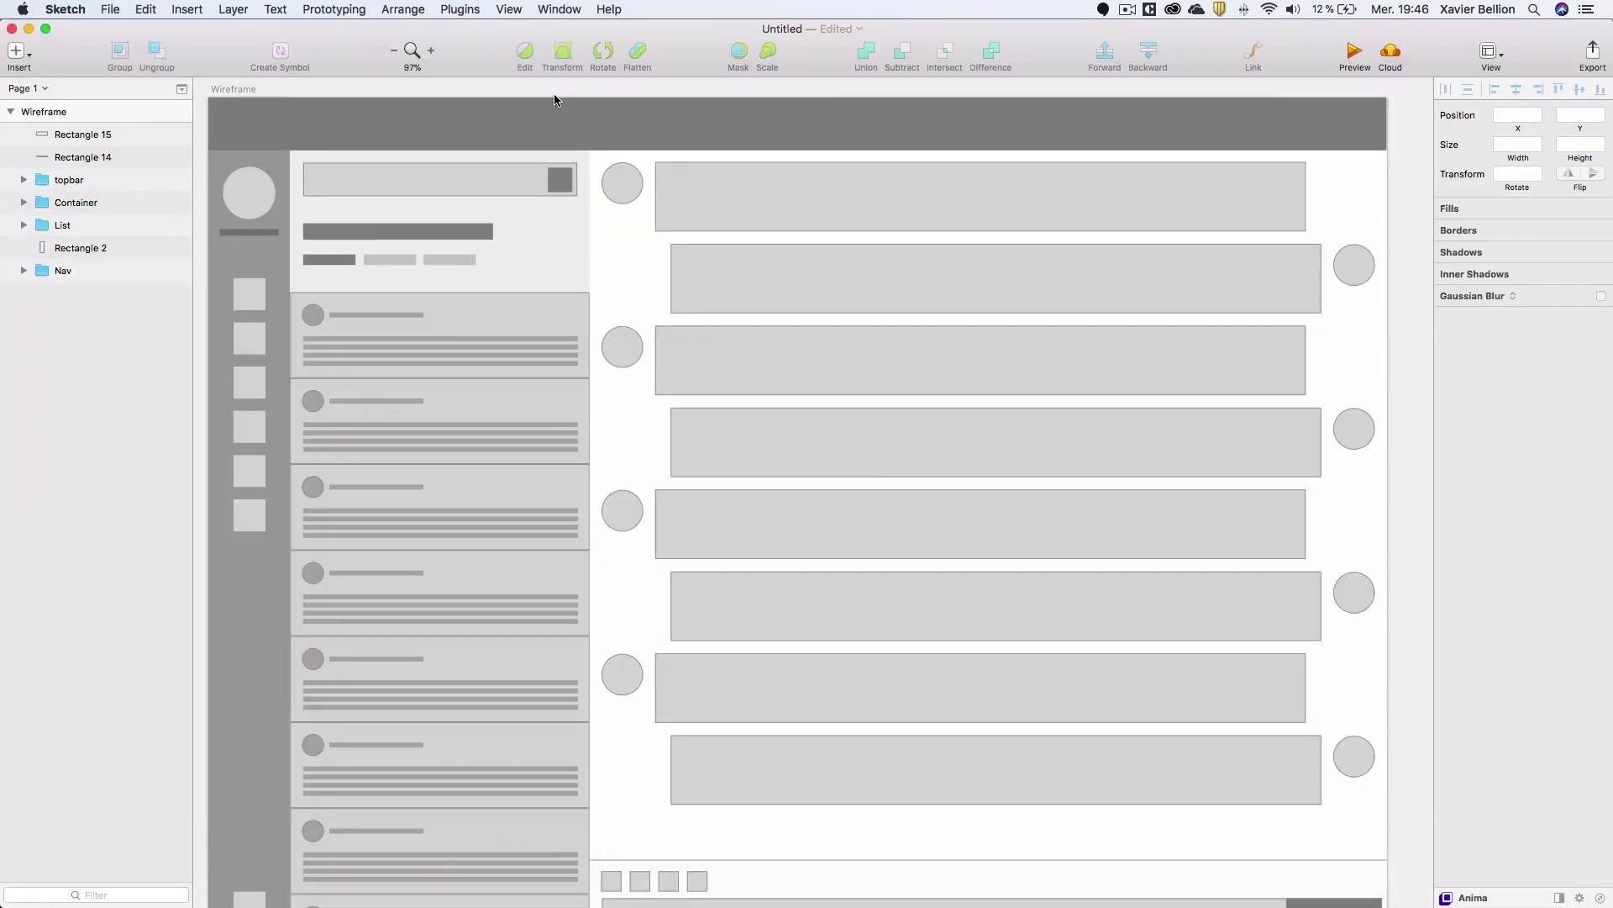
left_click(460, 11)
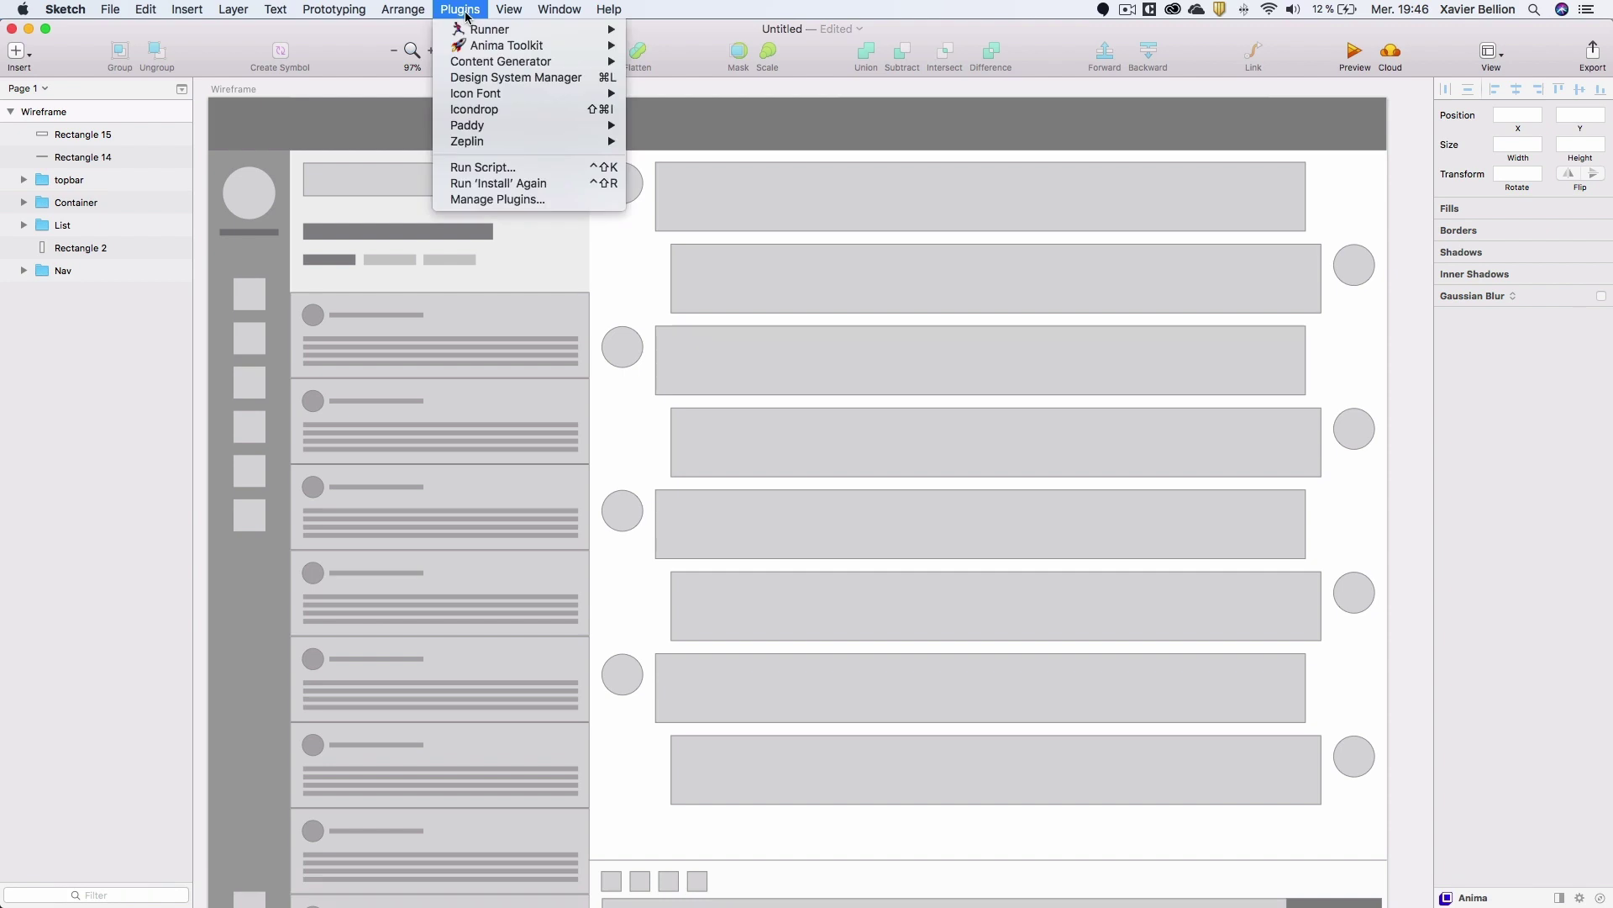
mouse_move(493, 33)
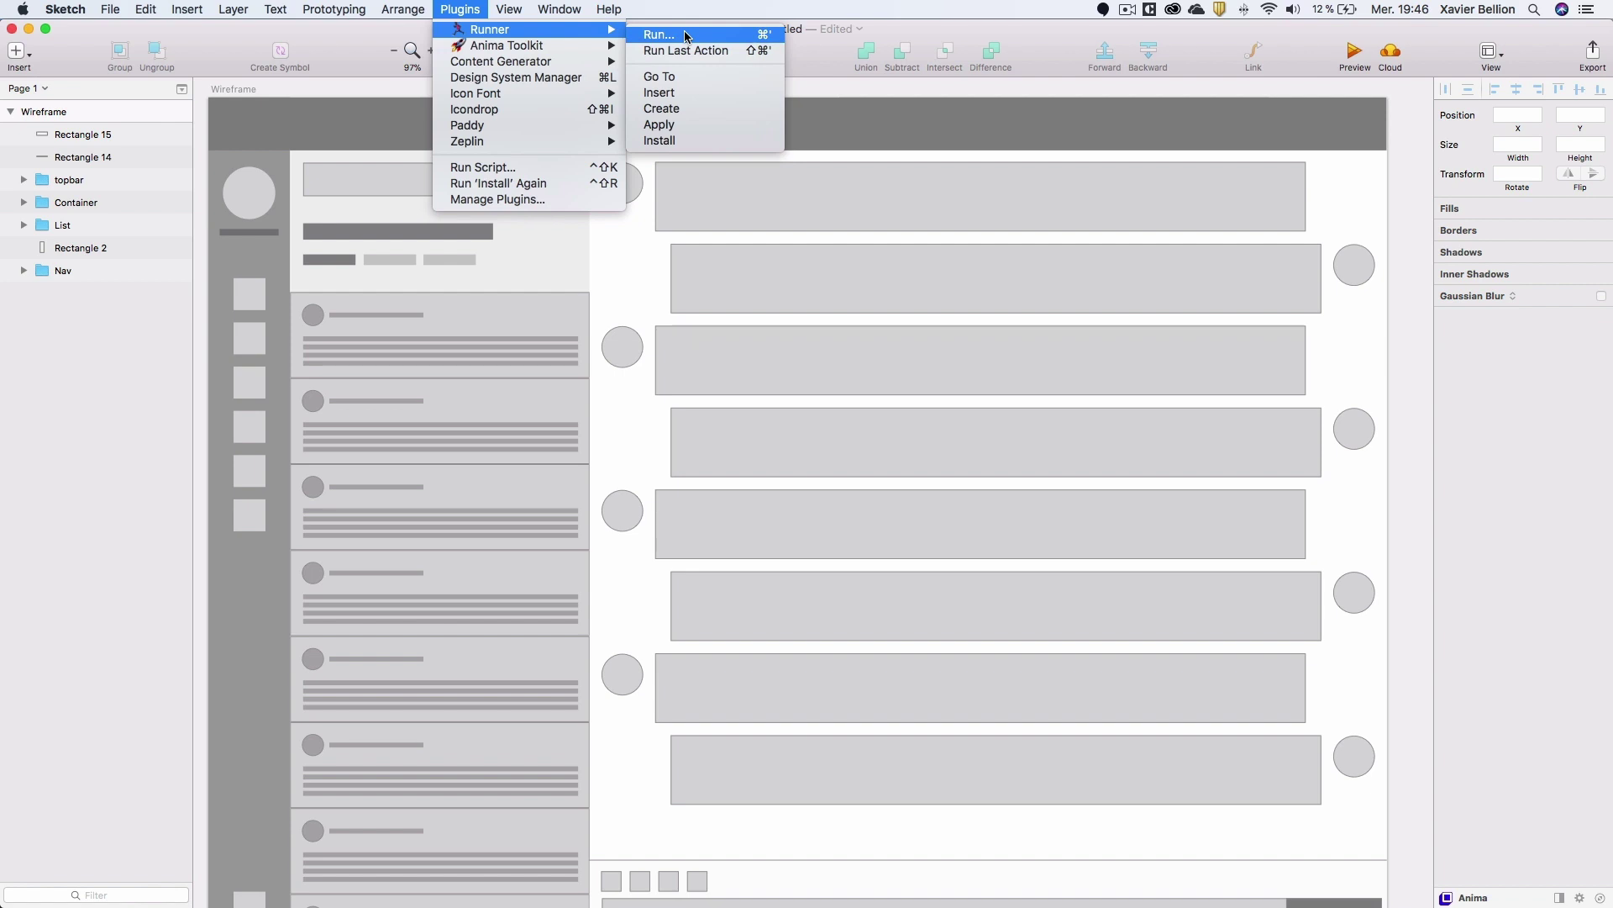
left_click(667, 141)
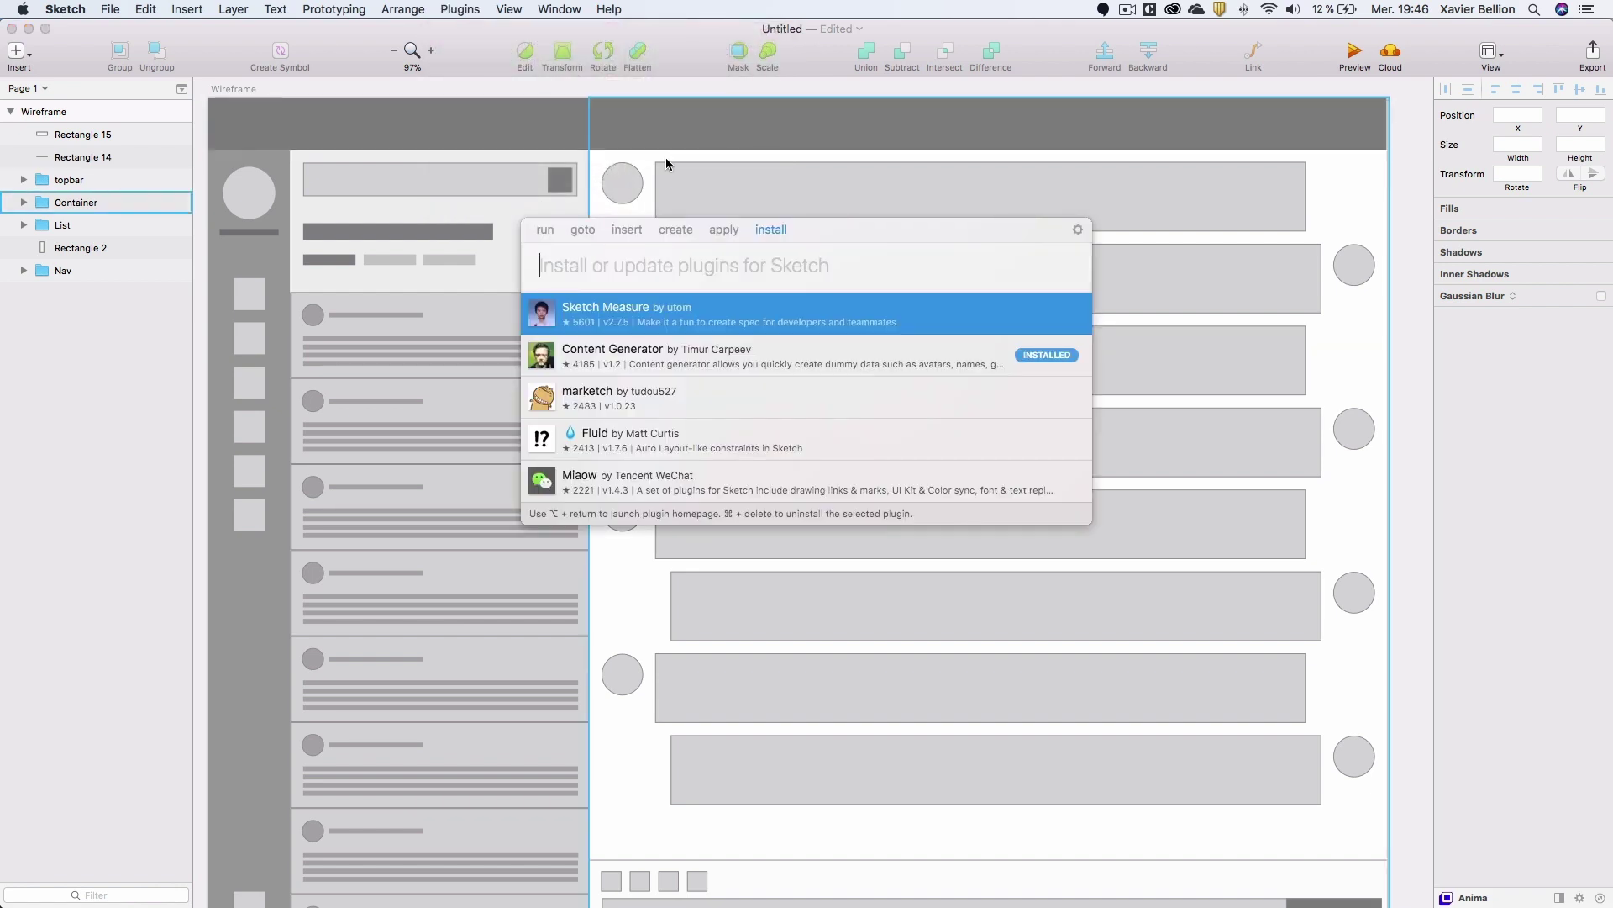
type("content e")
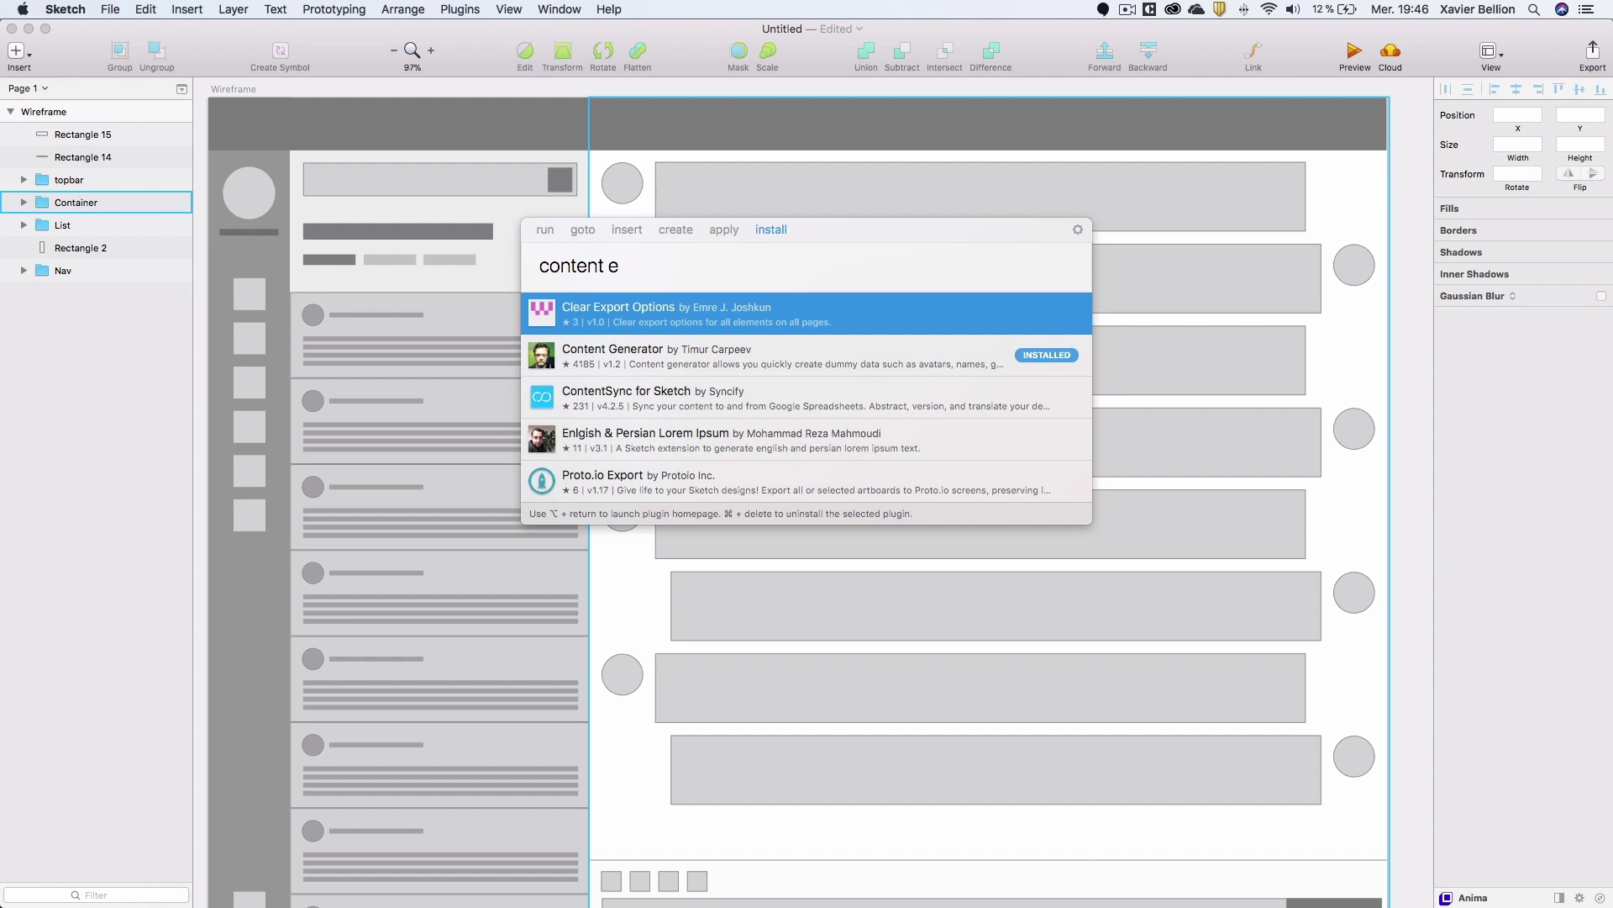
key("BackSpace")
type("geur")
key("BackSpace")
key("BackSpace")
type("nerator")
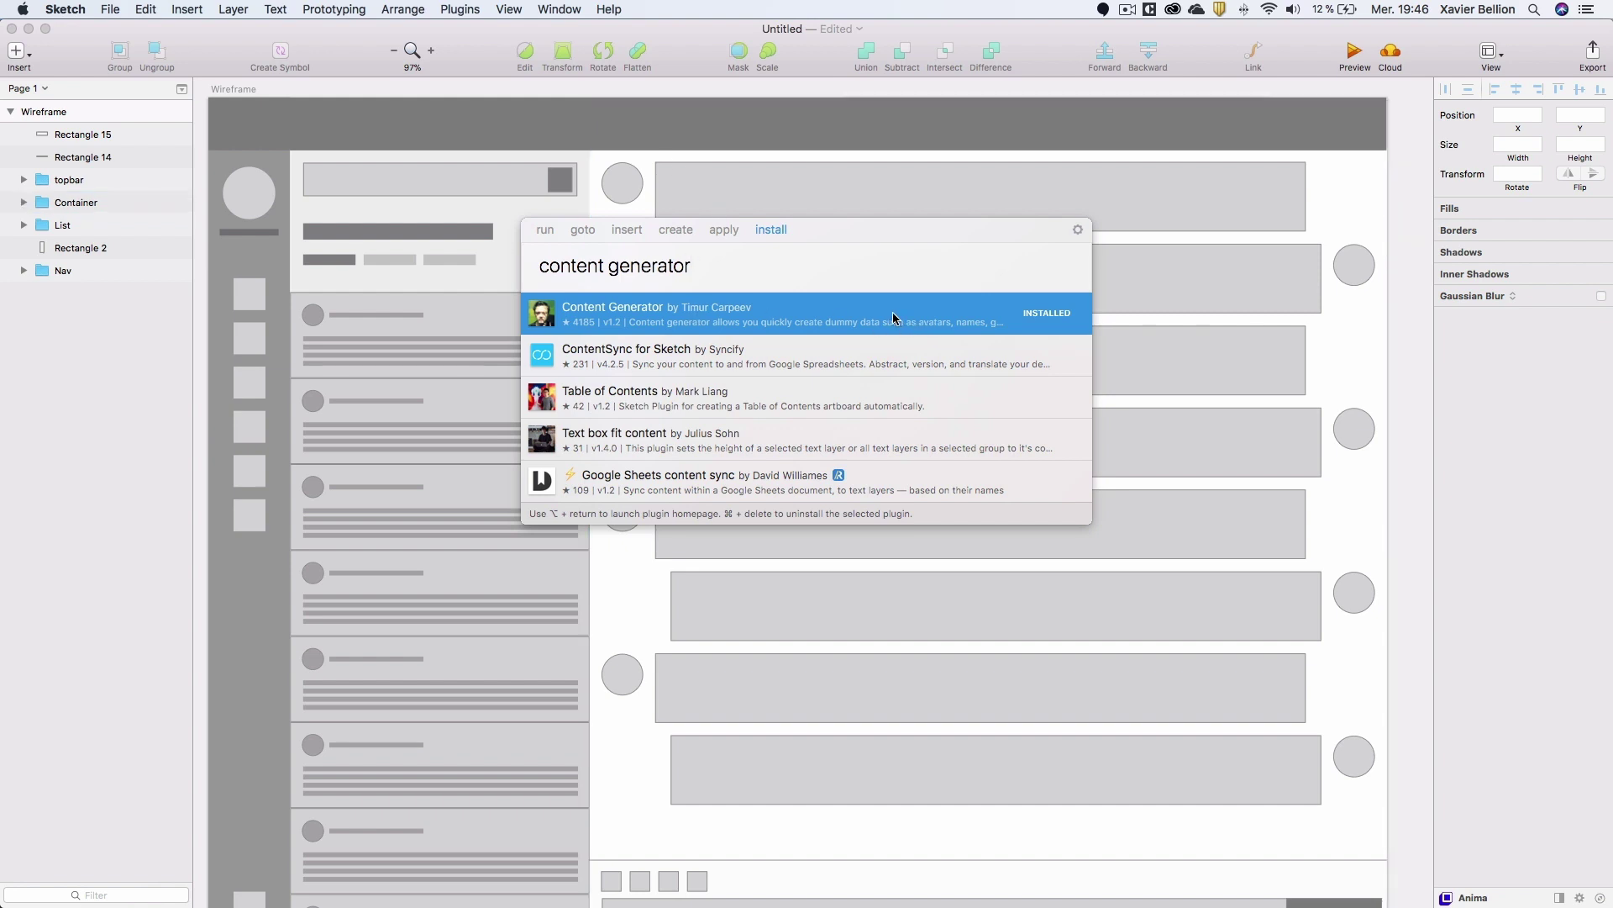
left_click(763, 194)
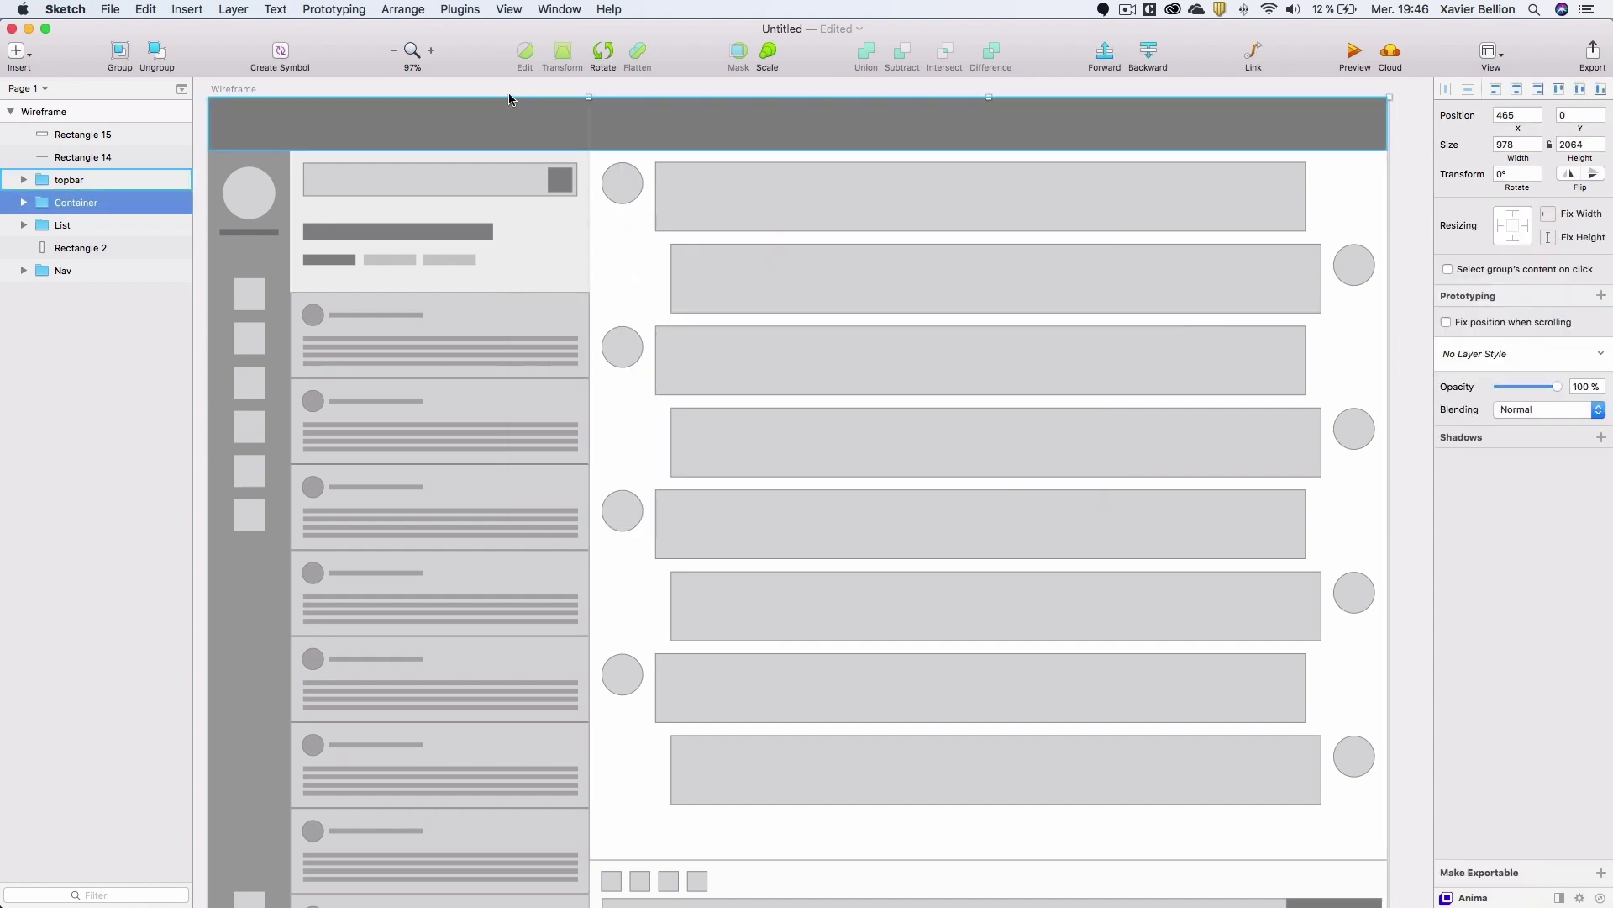
left_click(462, 10)
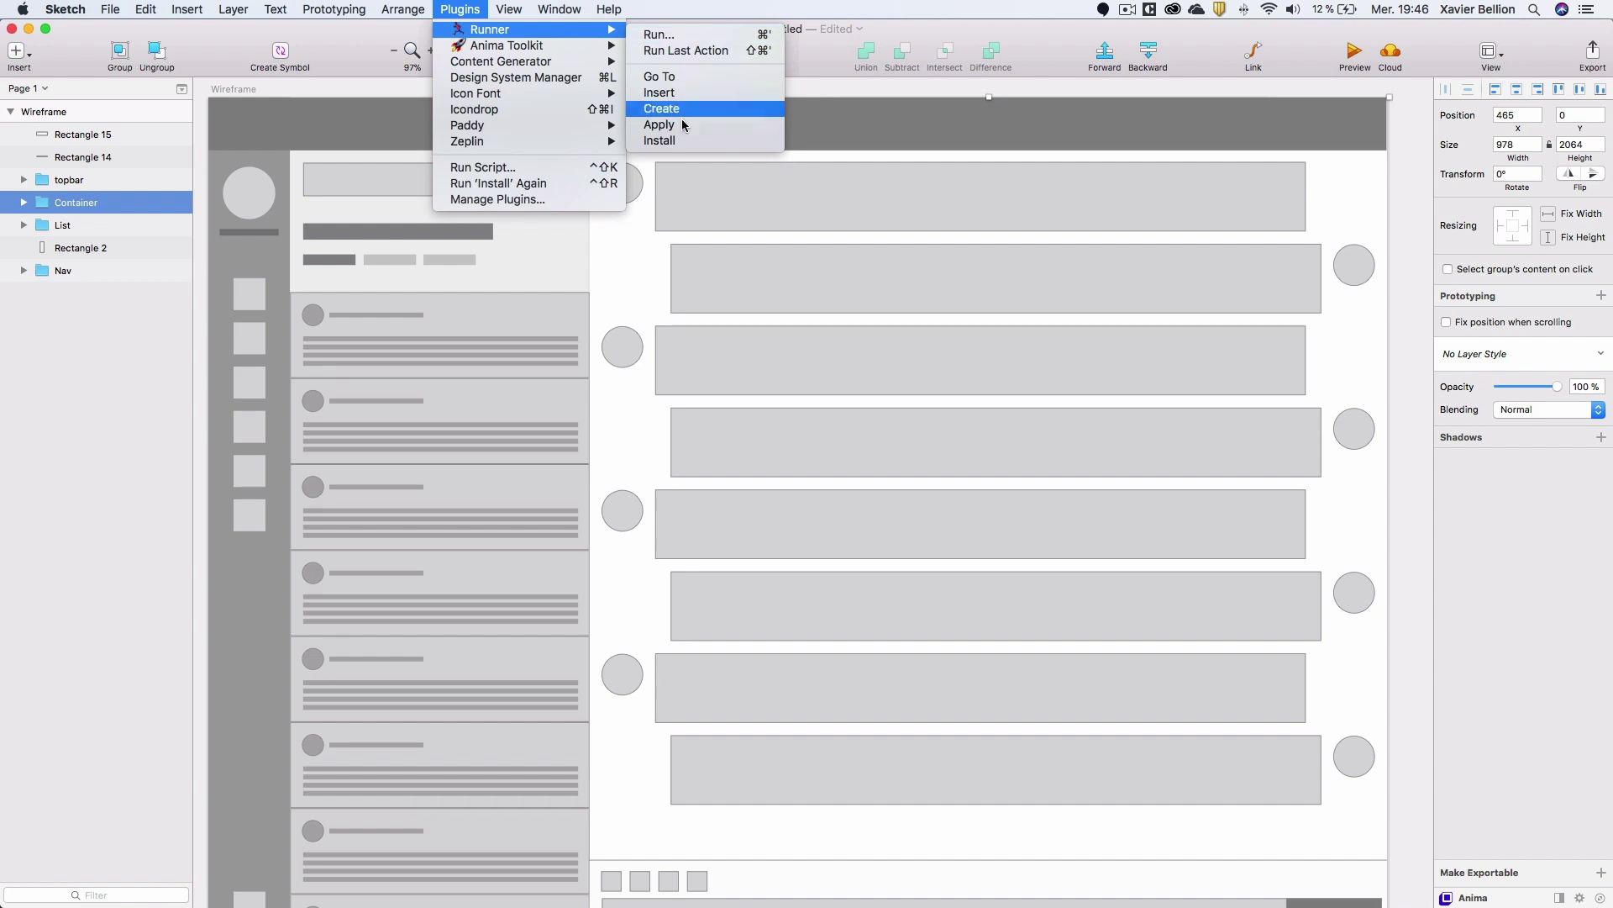
left_click(669, 141)
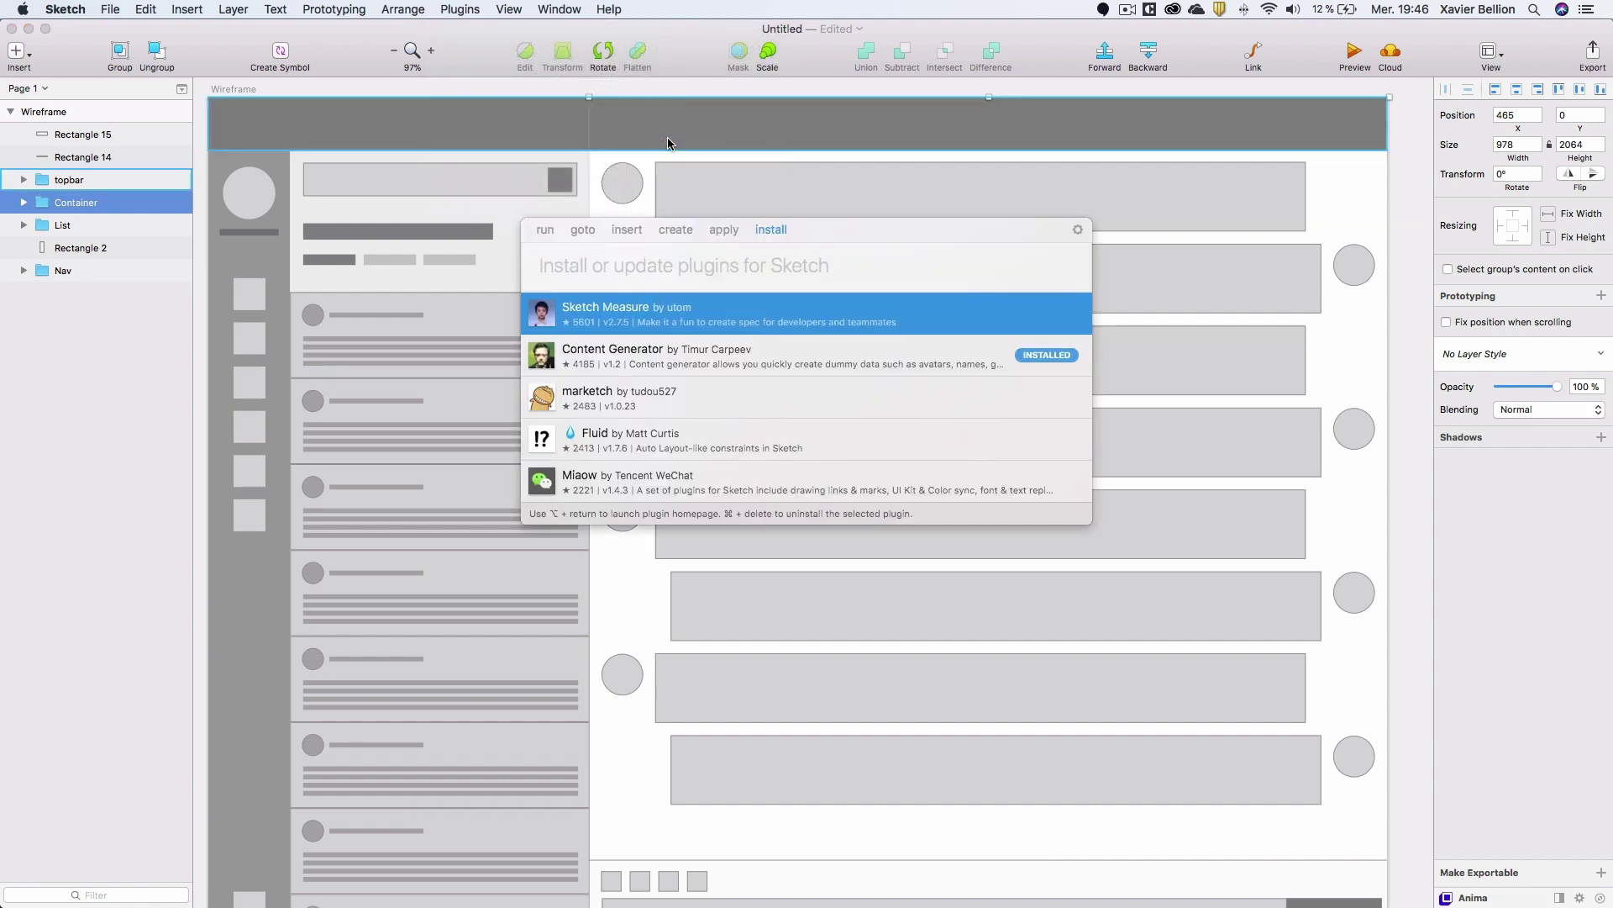
type("icon font")
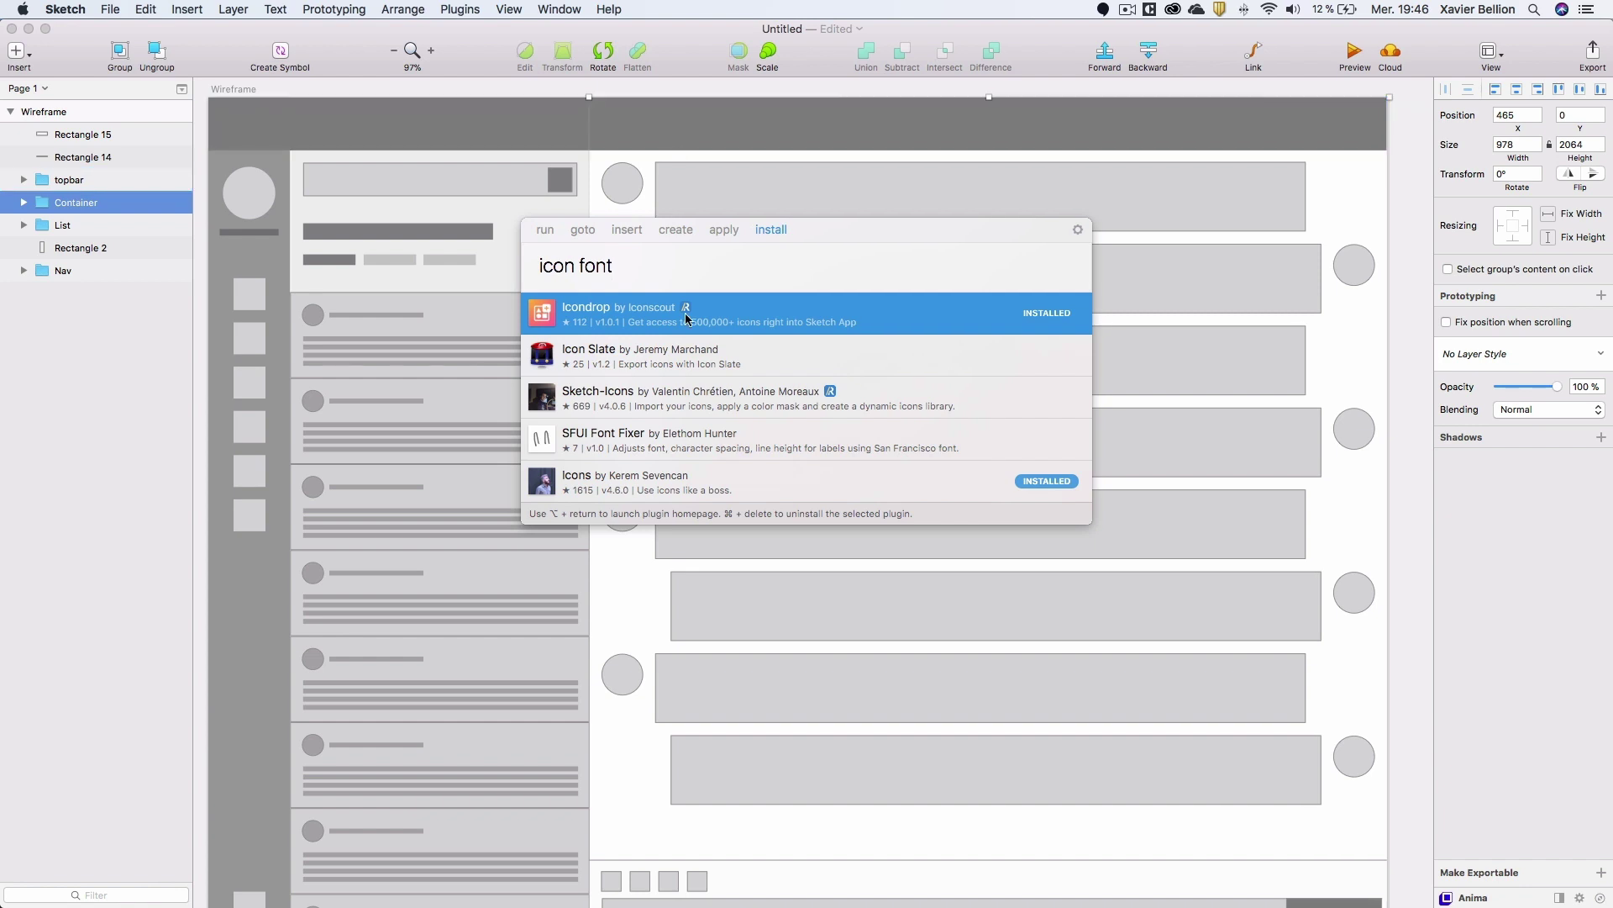
left_click(598, 489)
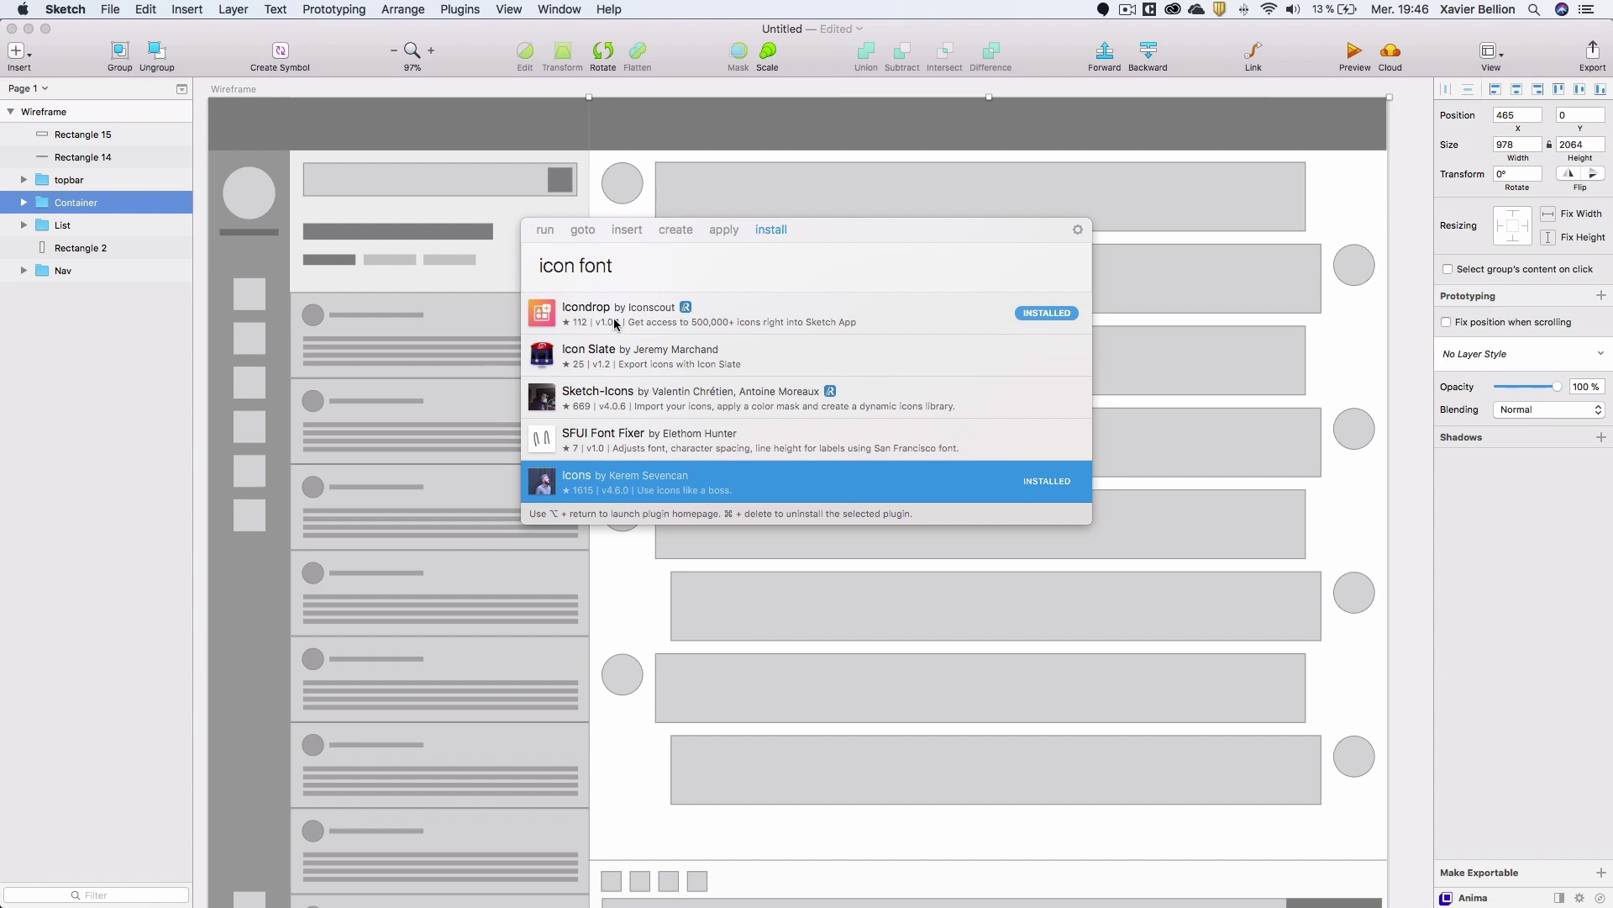
key("Escape")
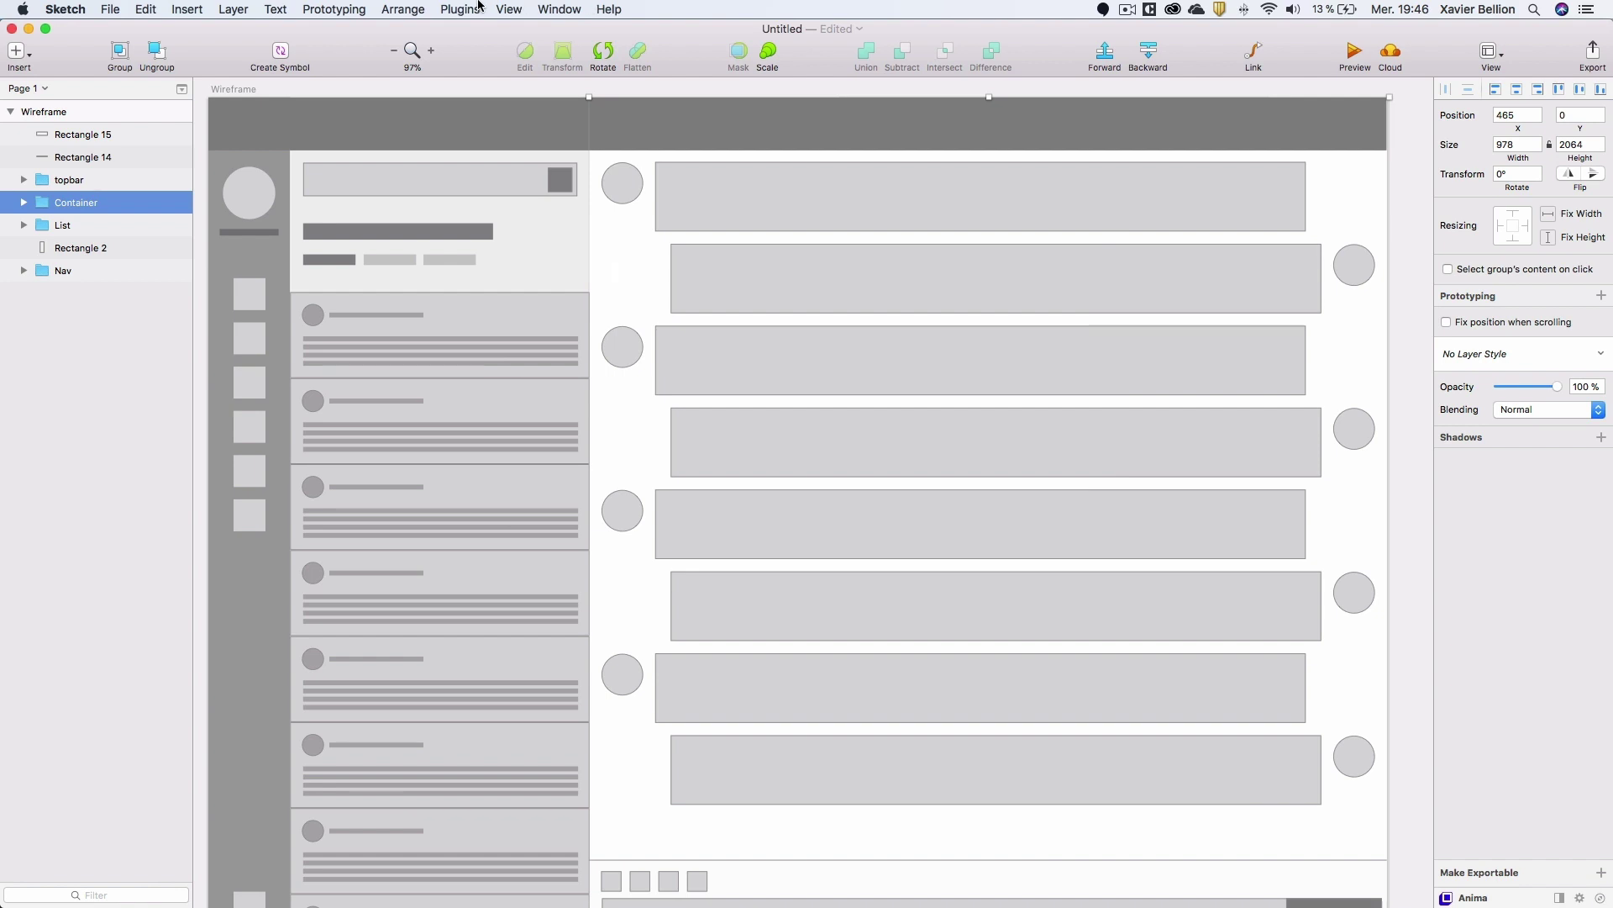
left_click(478, 7)
mouse_move(484, 27)
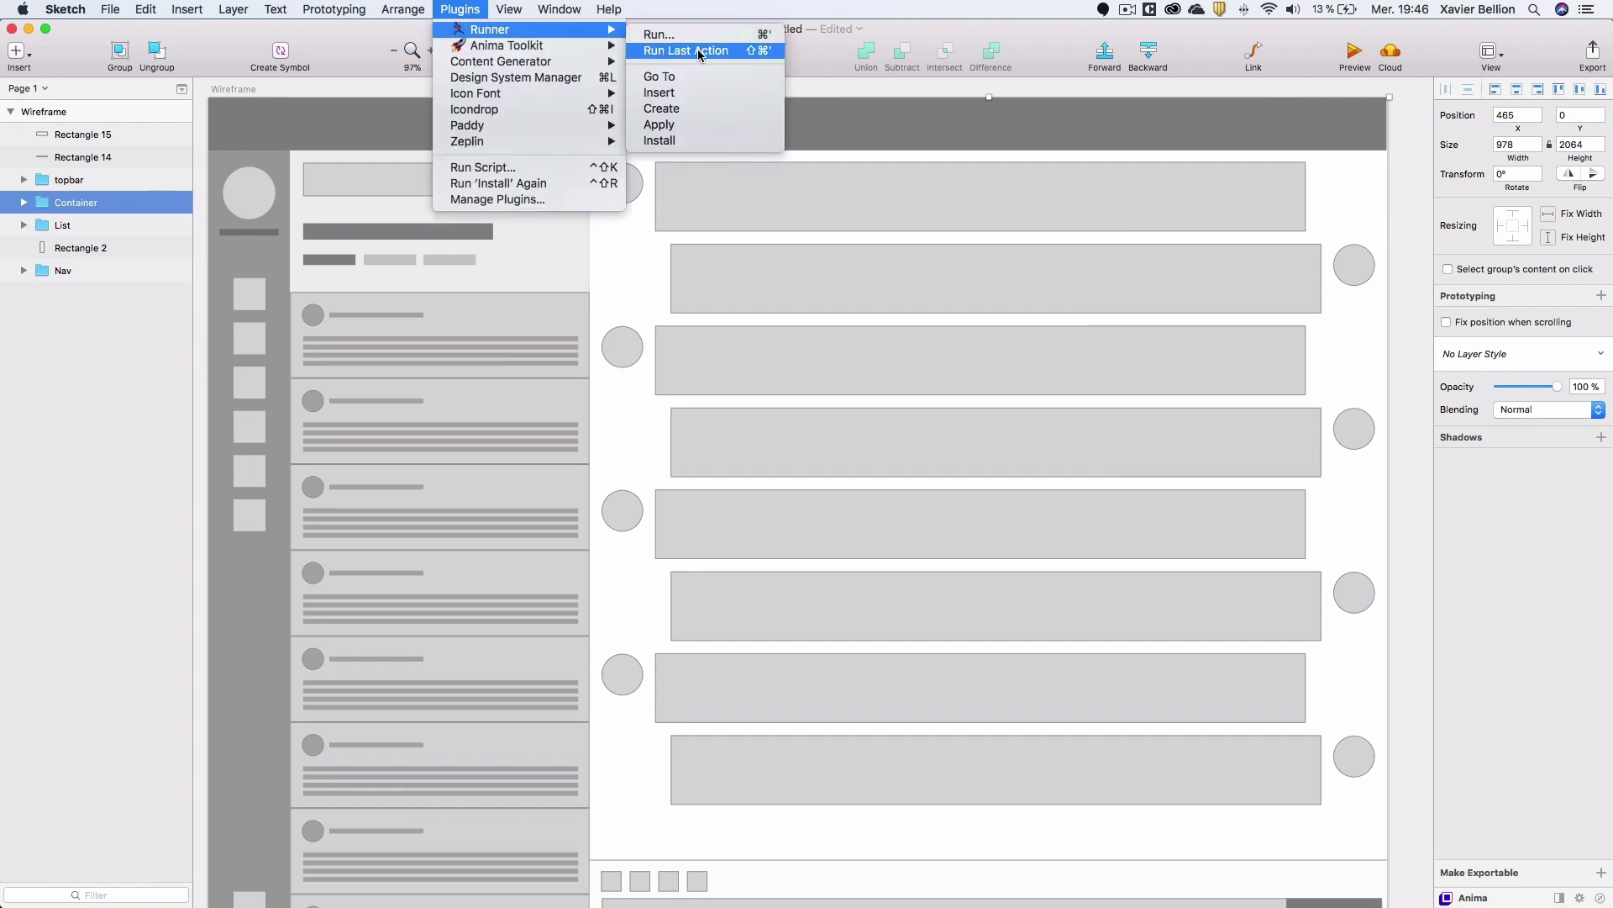
left_click(678, 141)
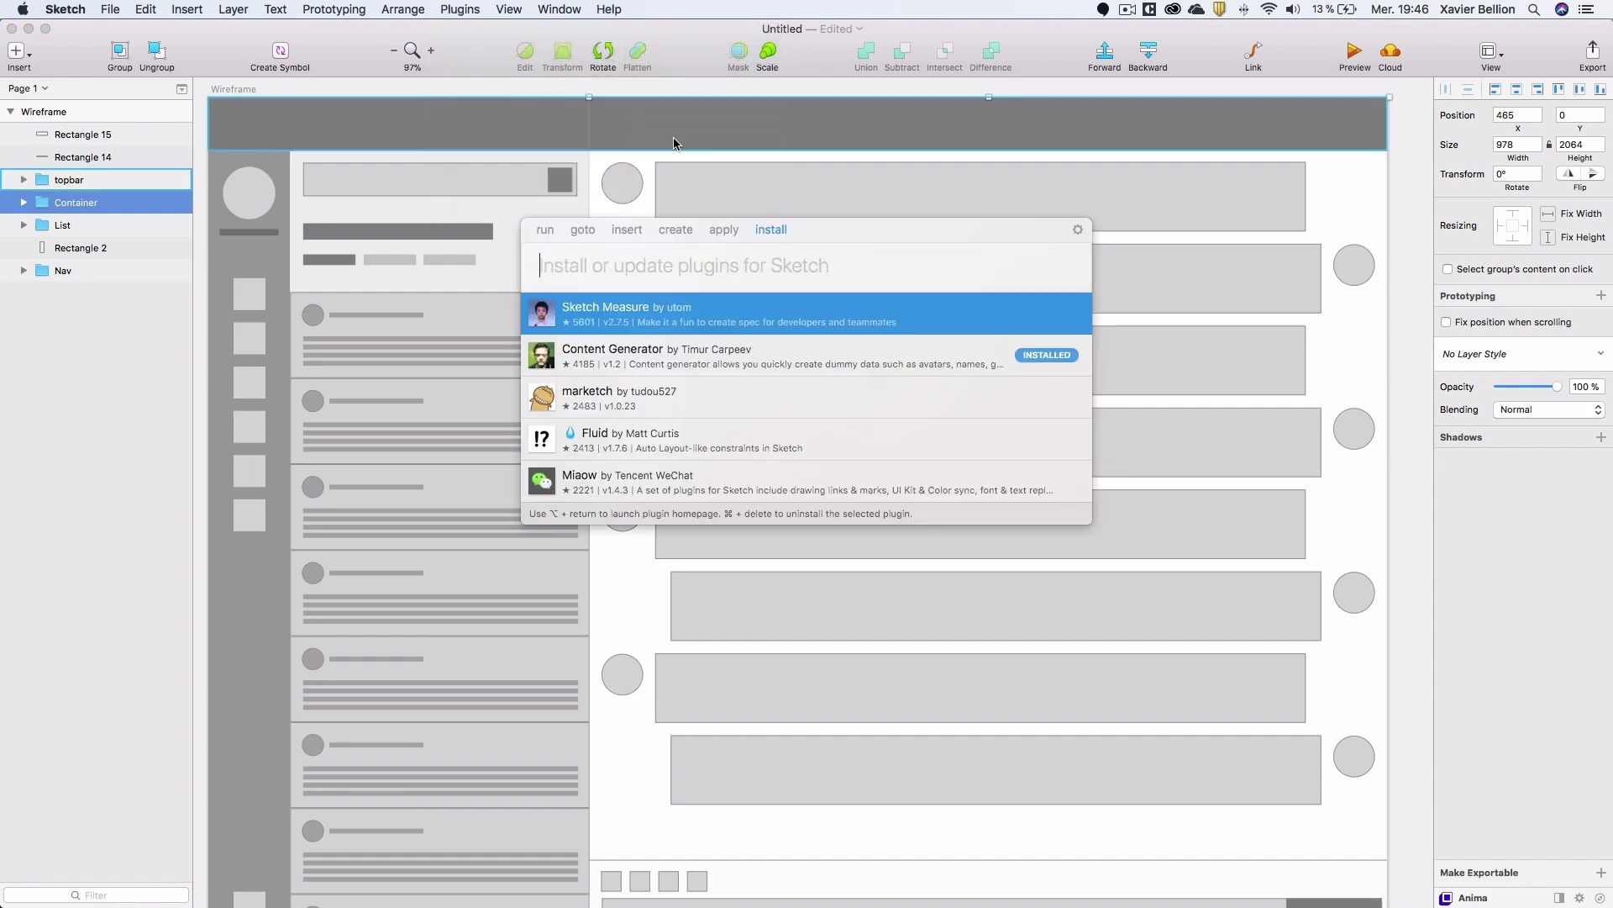
type("paddy")
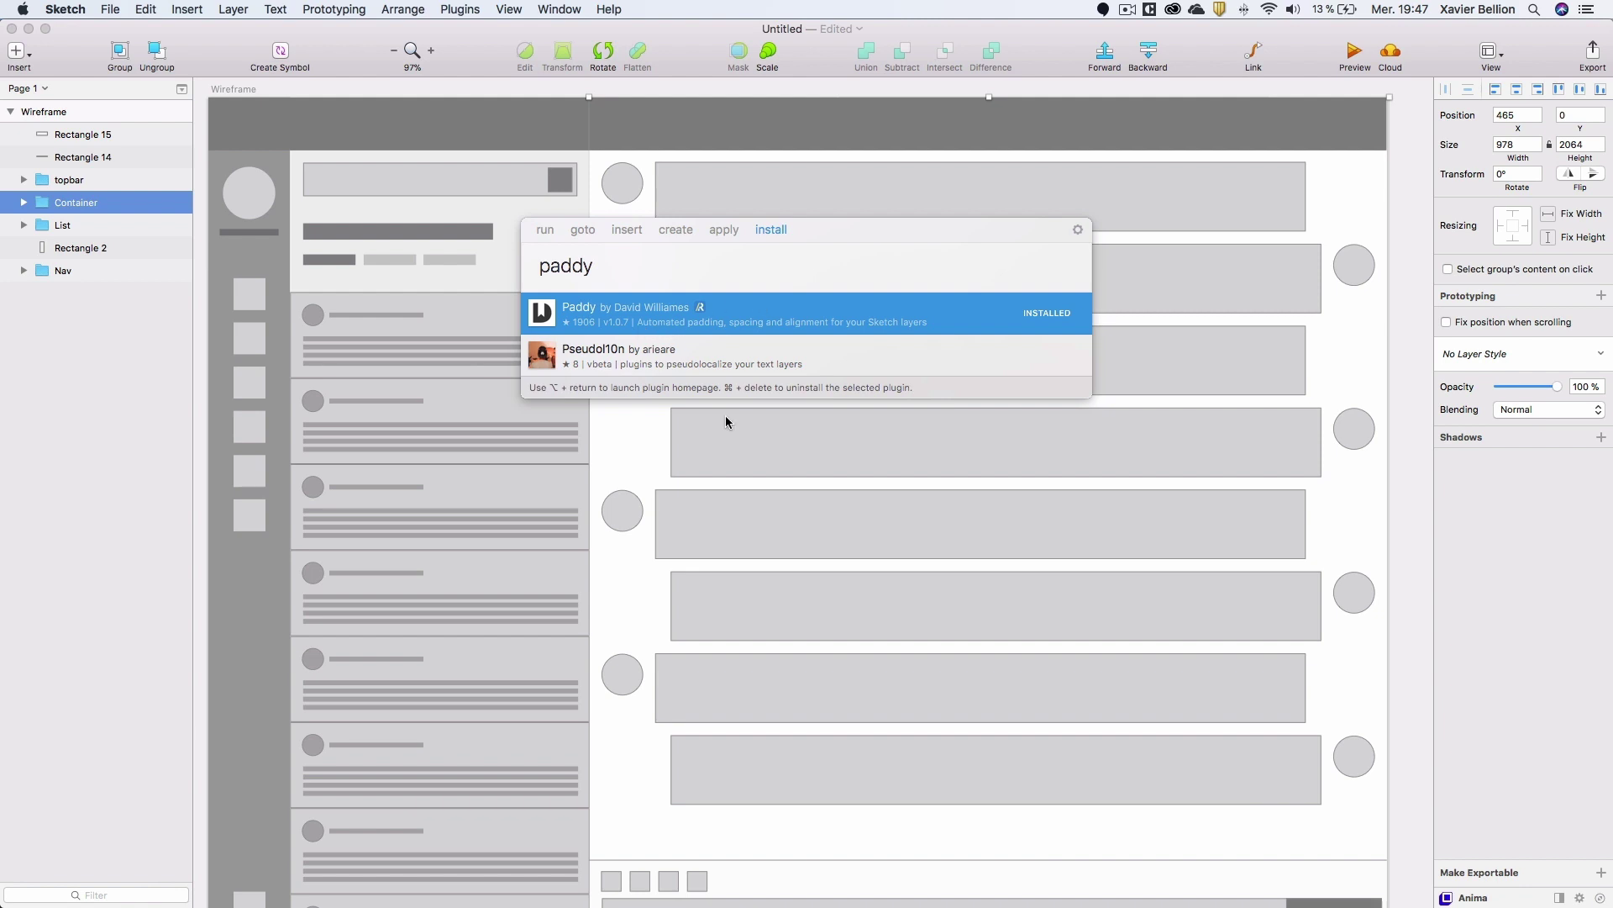
left_click(652, 476)
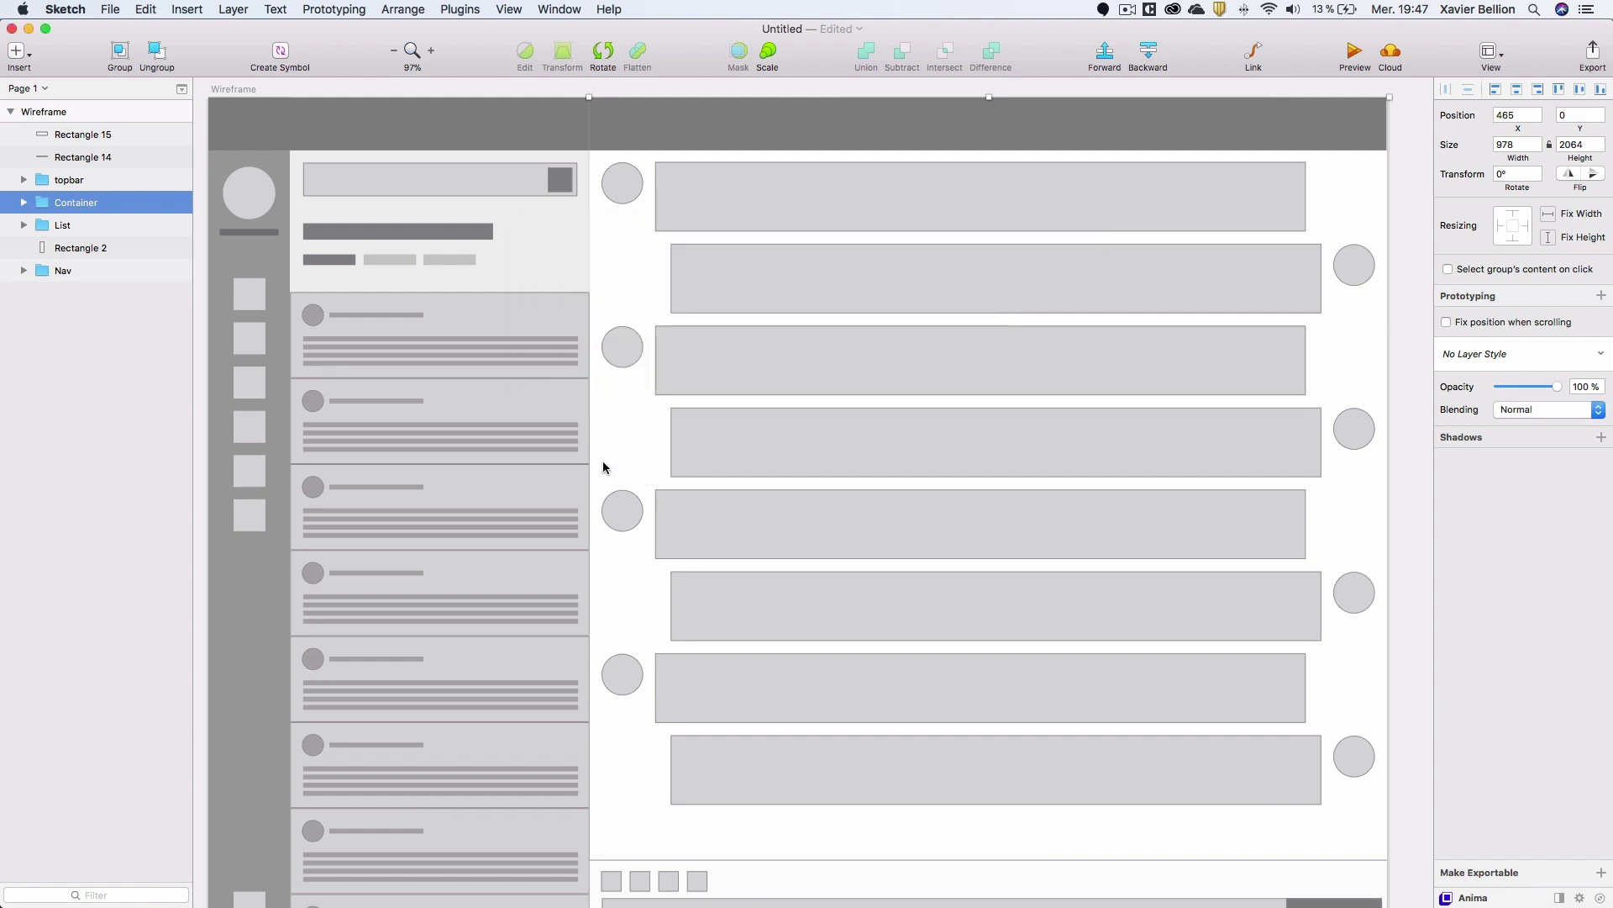
mouse_move(426, 903)
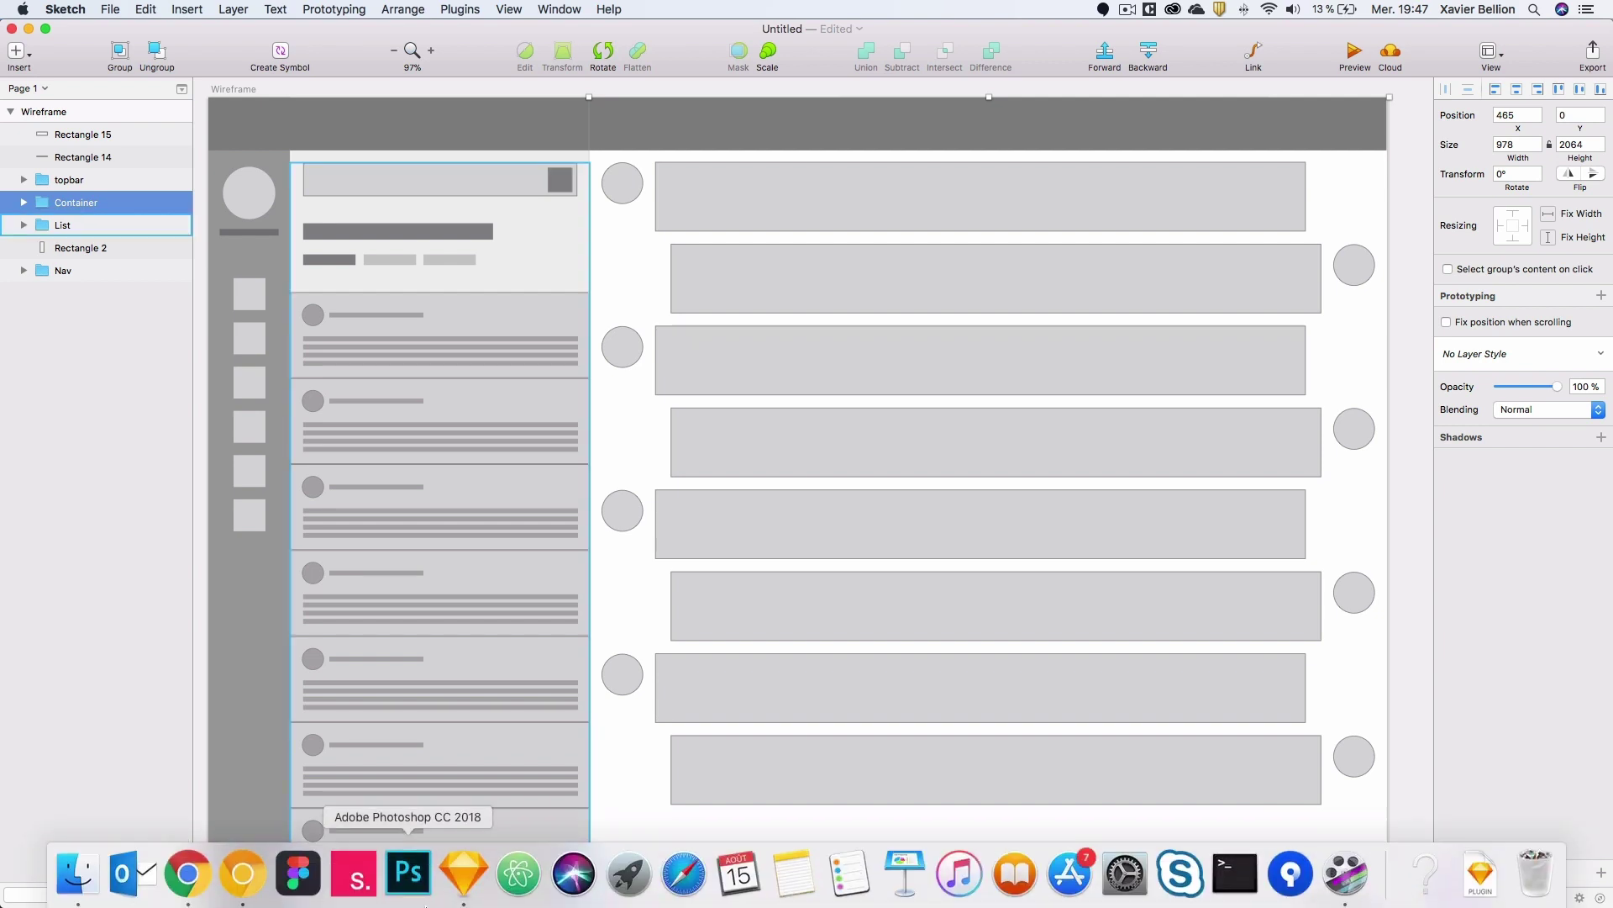
Open the sketch-iconfont plugin's GitHub page from the bookmarks and browse its README.
left_click(243, 874)
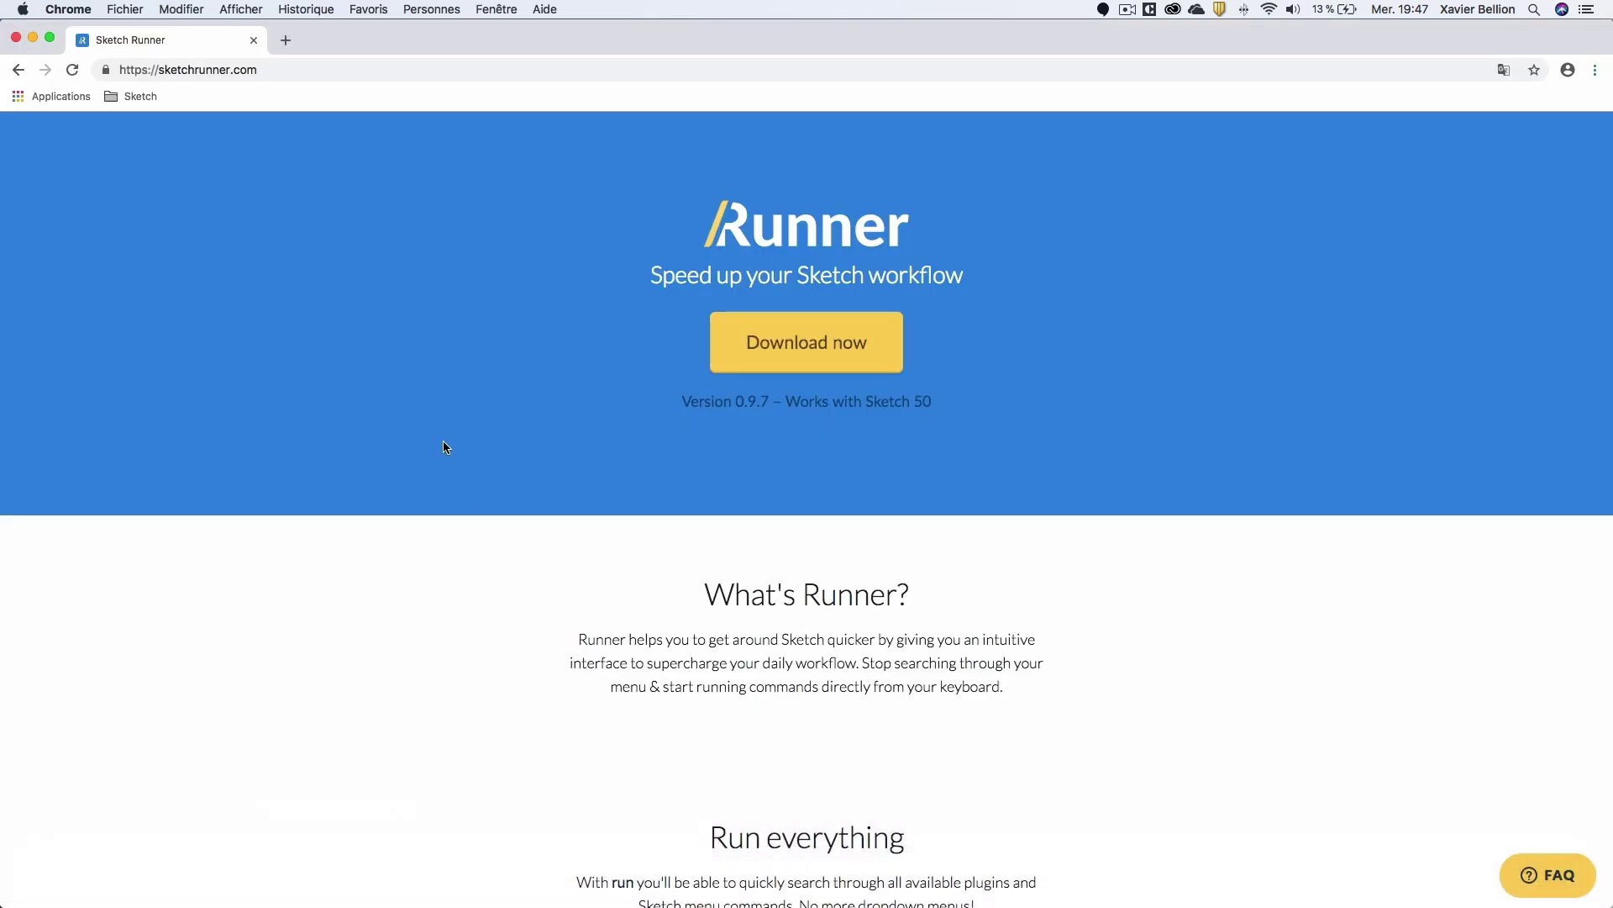
left_click(134, 97)
mouse_move(160, 127)
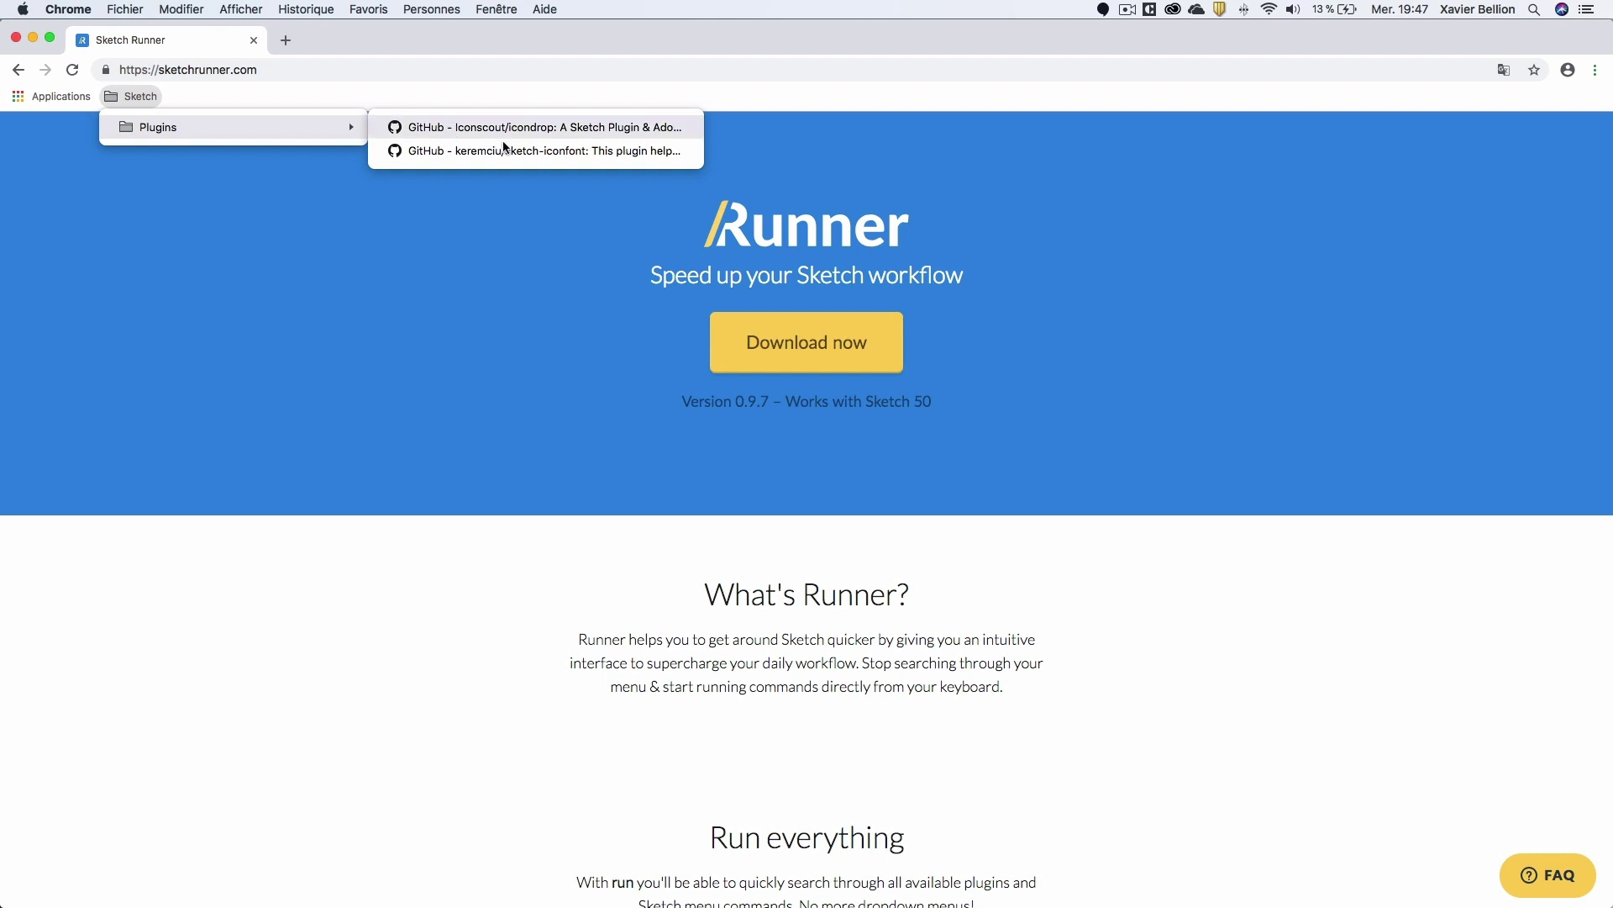
left_click(495, 151)
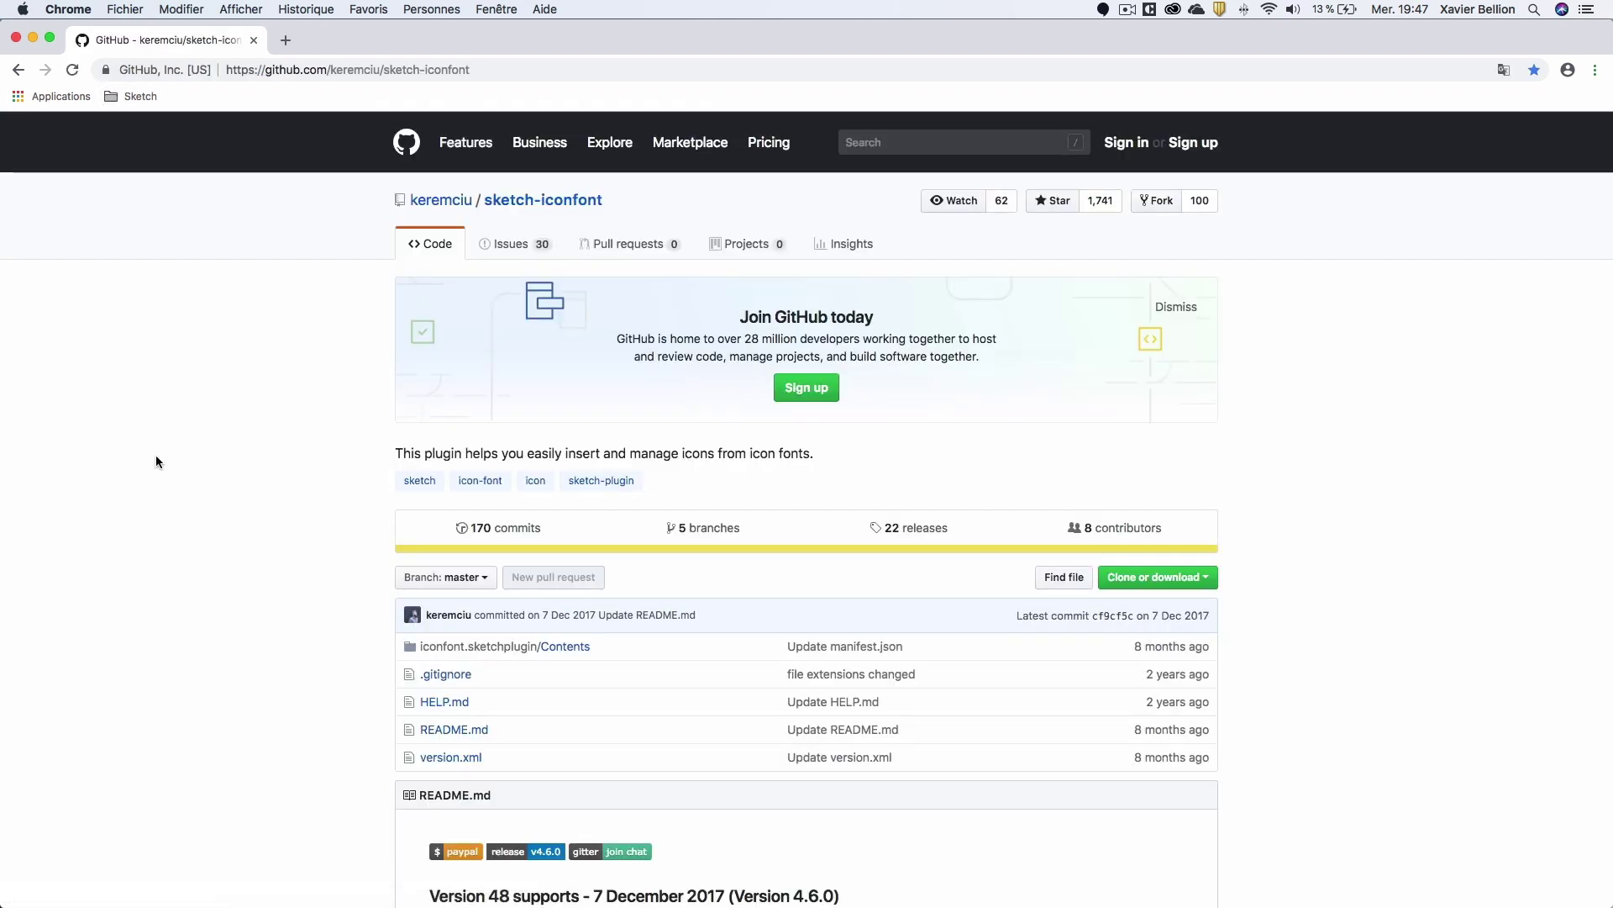
scroll(156, 459, "down", 10)
scroll(157, 461, "down", 12)
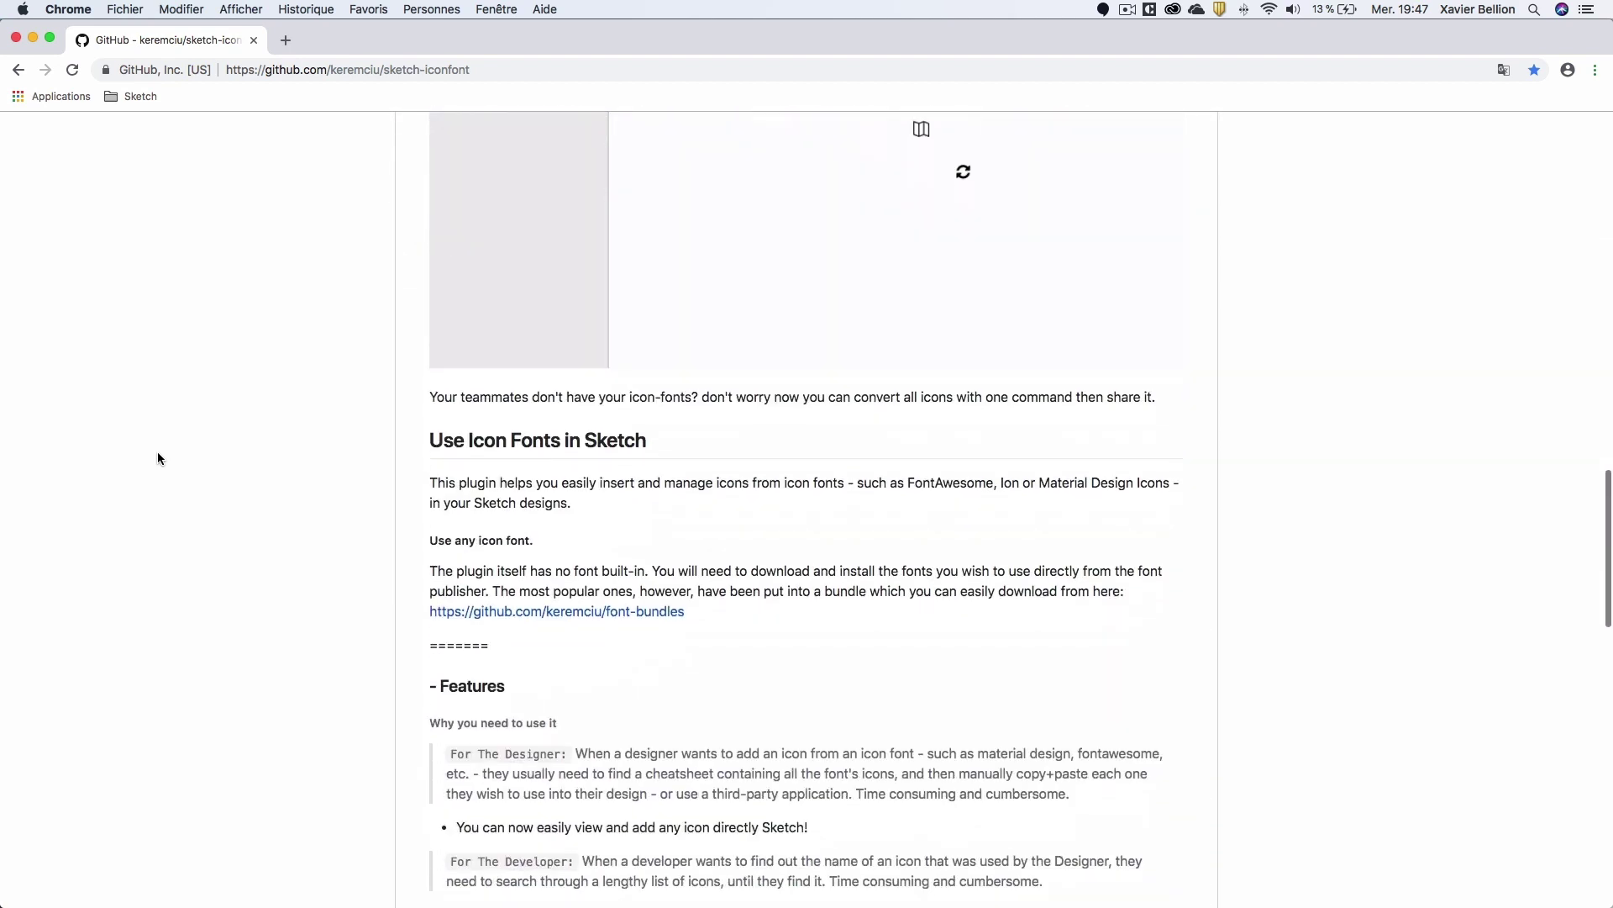
scroll(158, 458, "down", 2)
scroll(158, 459, "up", 9)
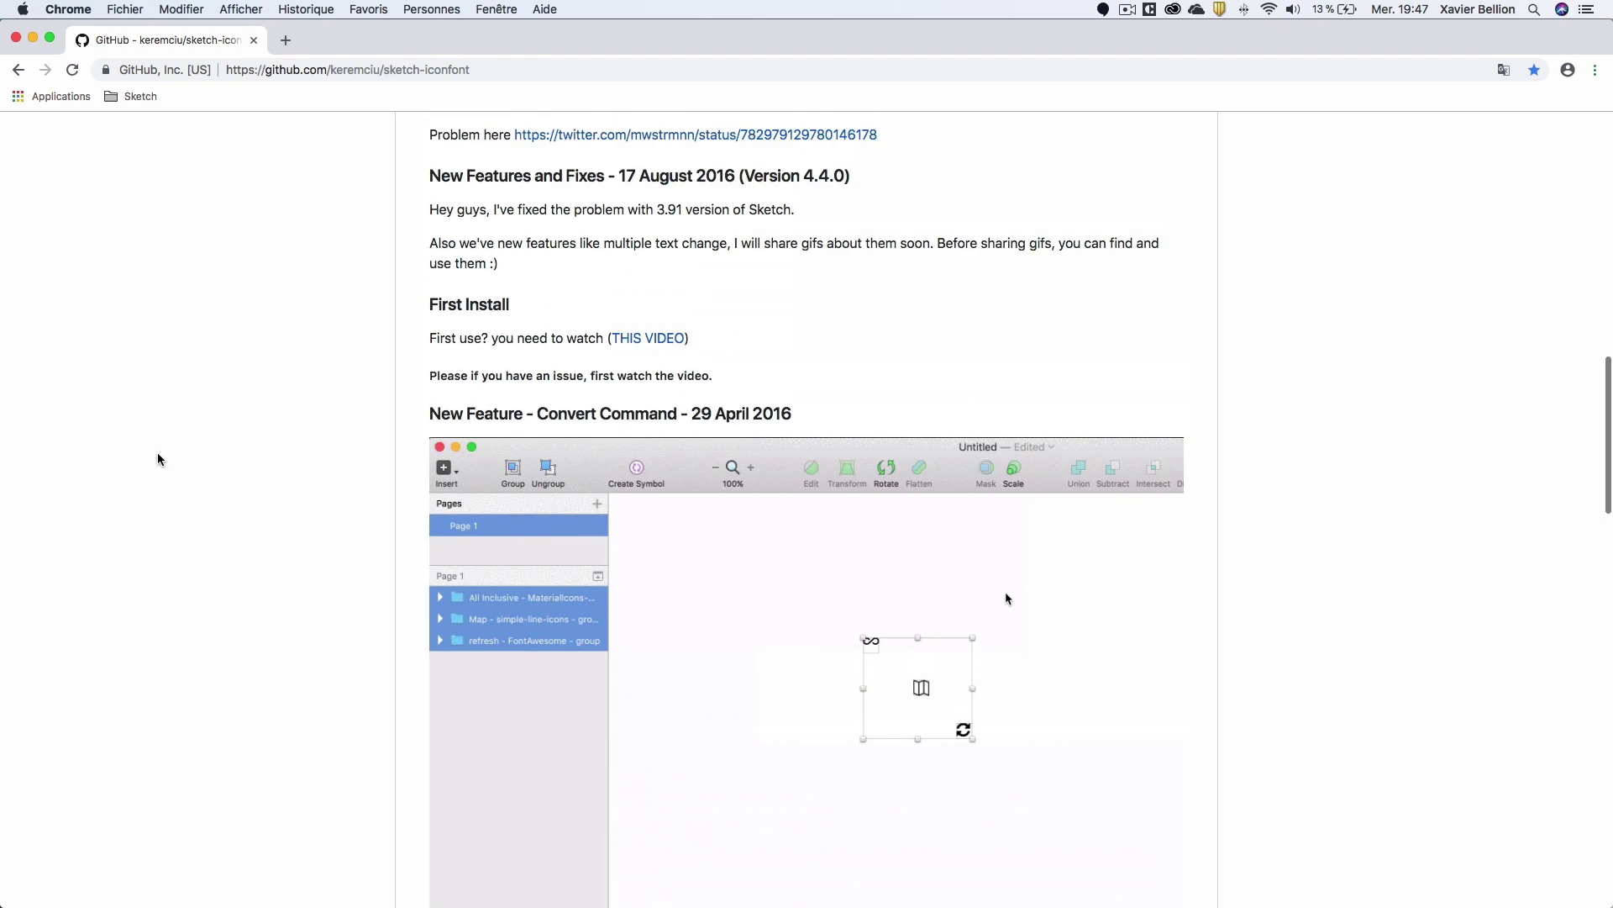
scroll(158, 458, "up", 1)
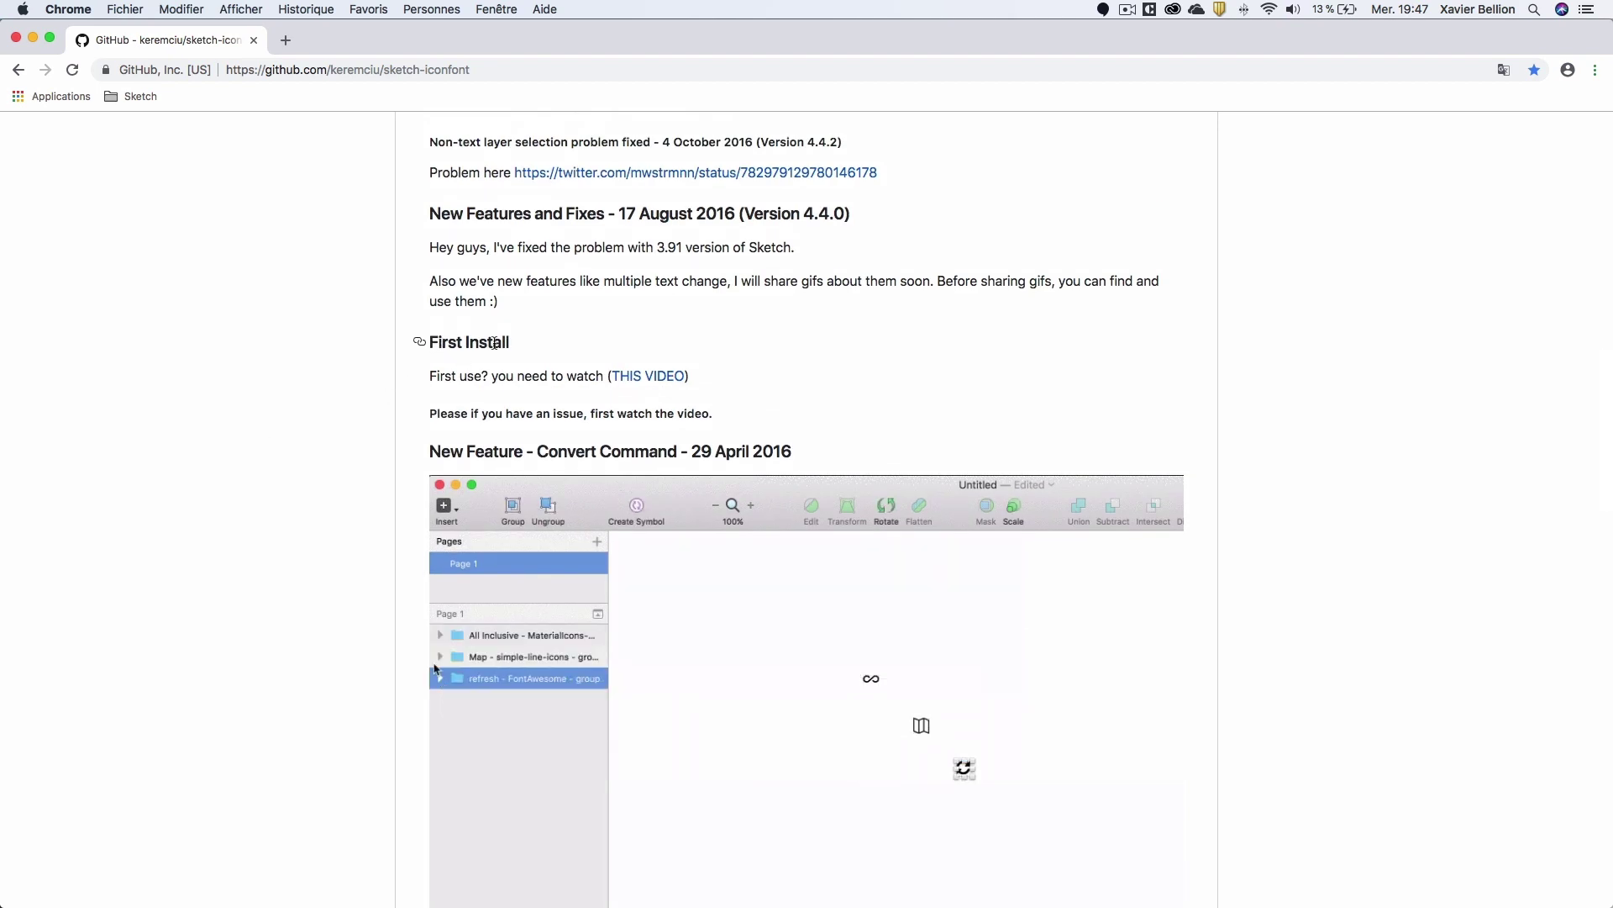
Play the README's first-install screencast on recordit, then return to Sketch.
left_click(667, 384)
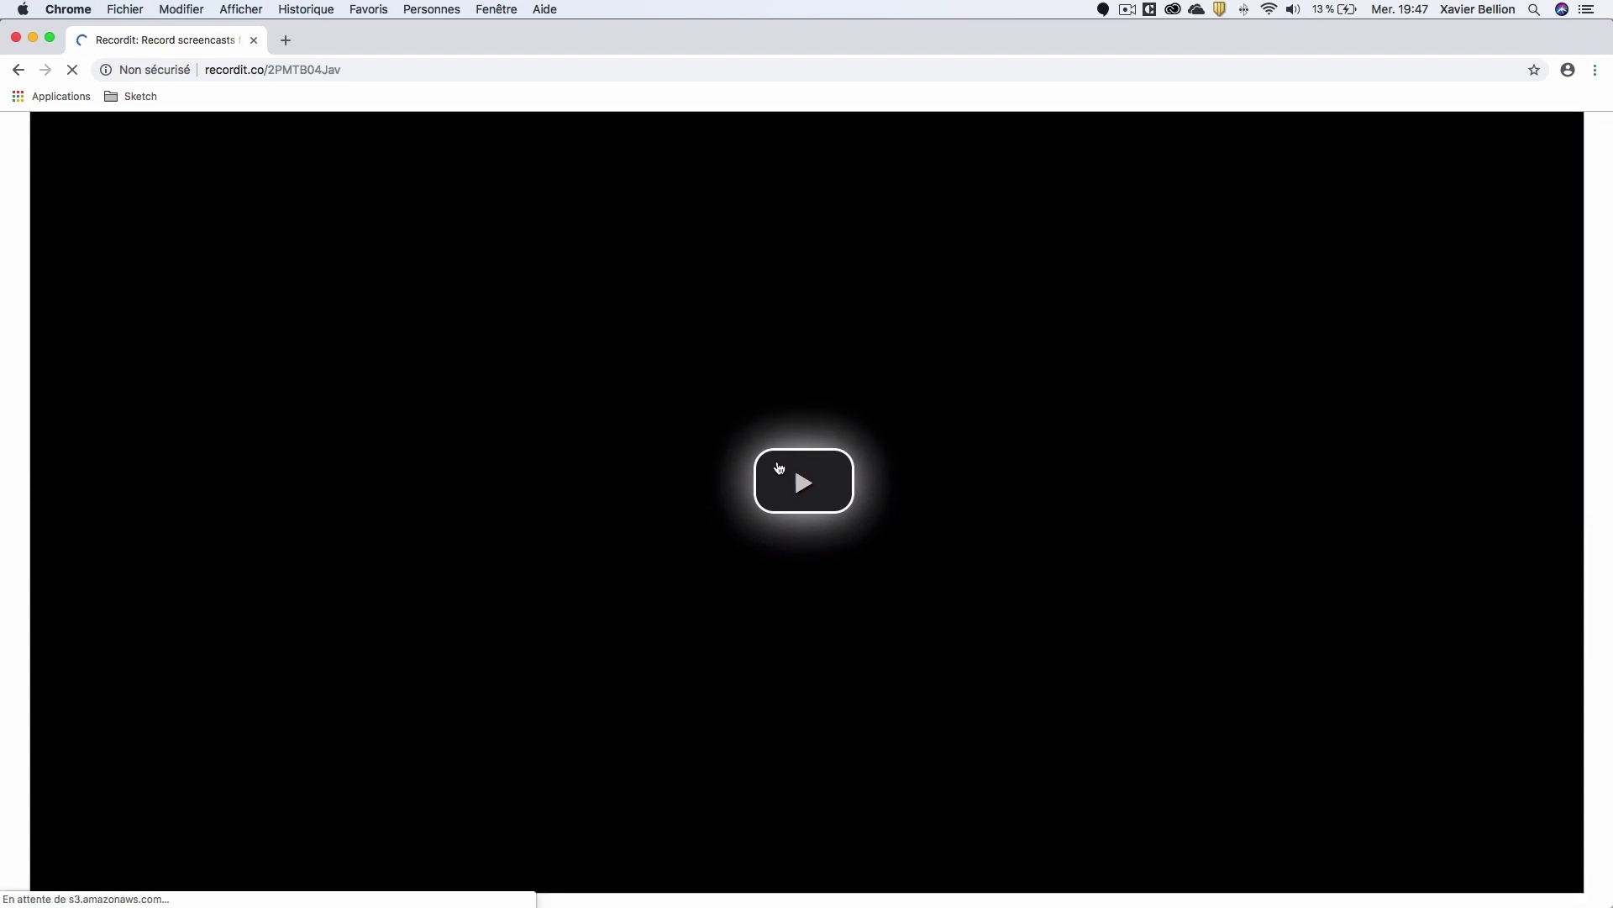
left_click(779, 468)
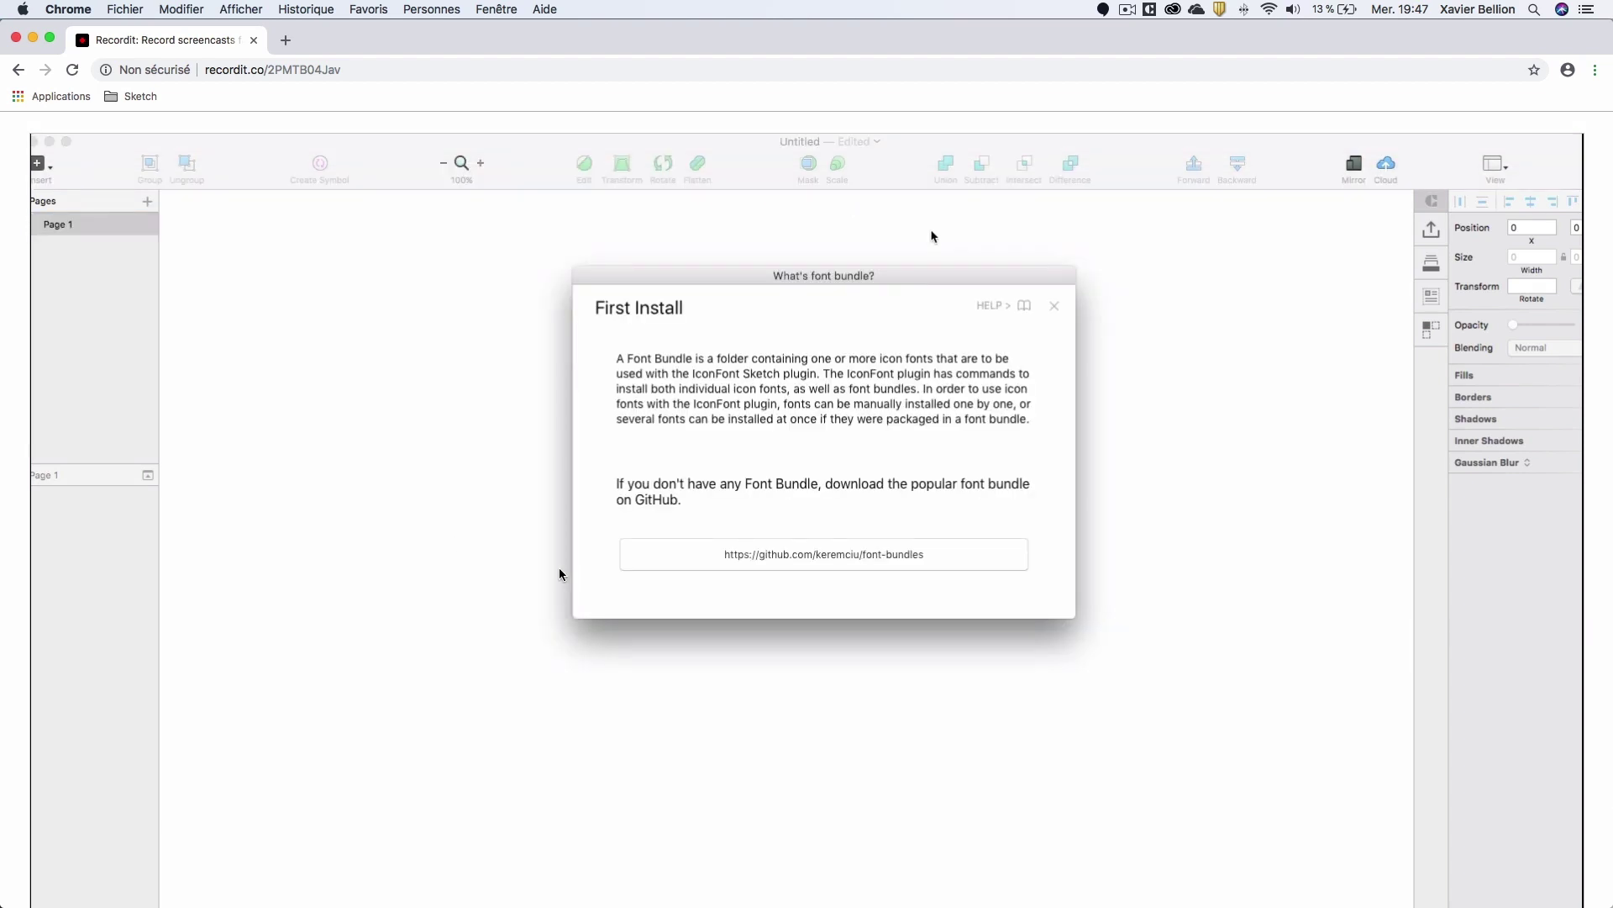
scroll(488, 605, "down", 3)
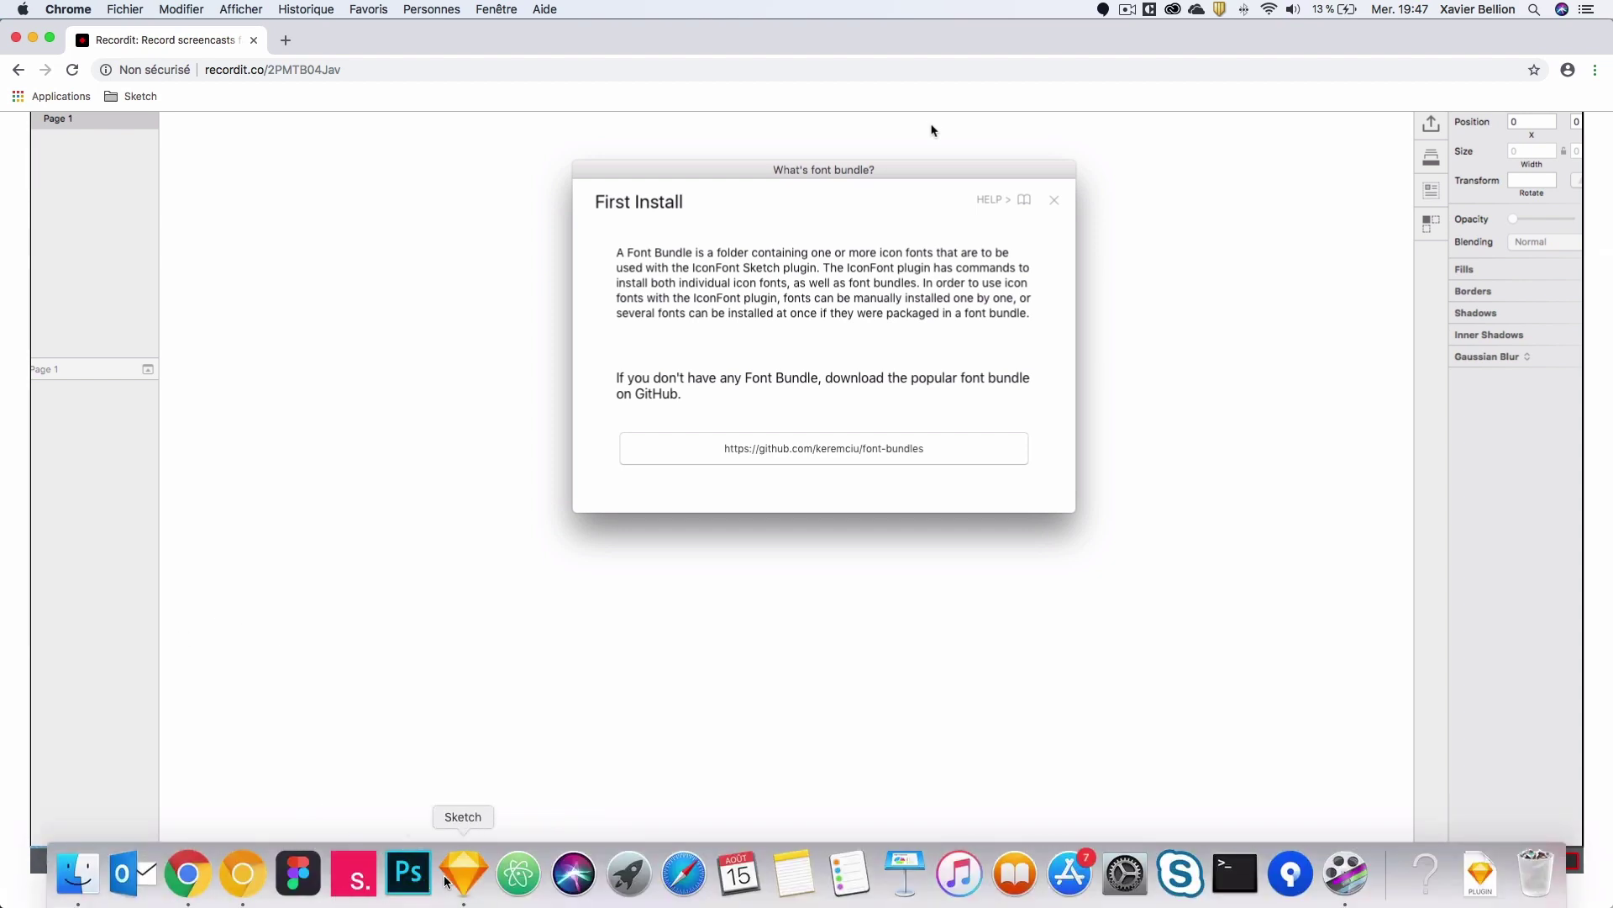
left_click(452, 880)
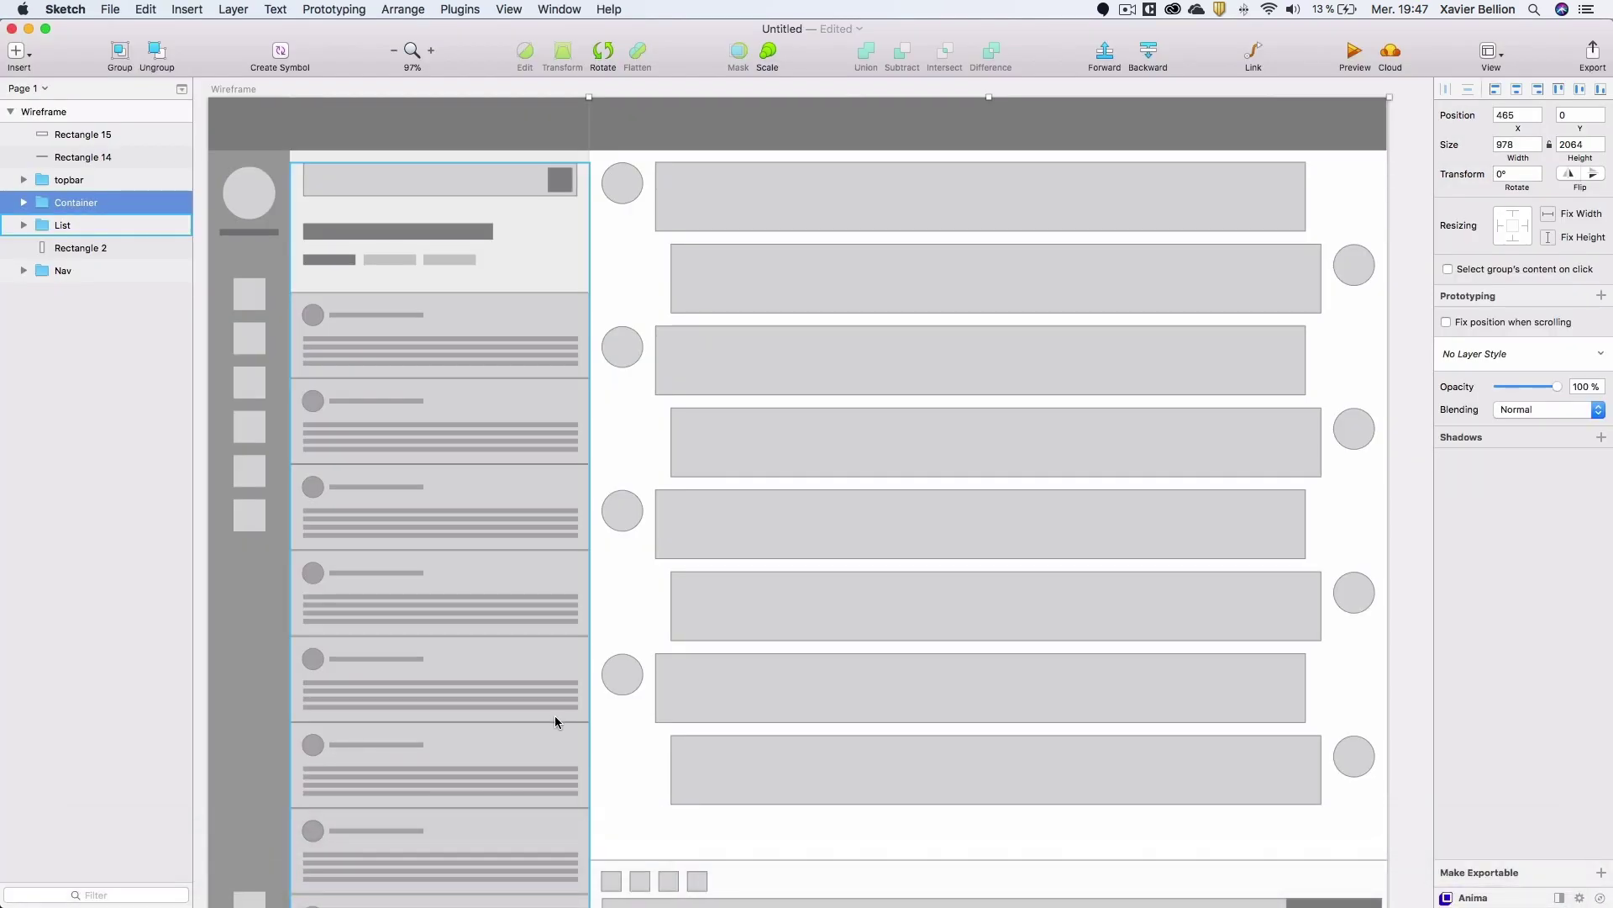
Collapse the Wireframe group and add a Responsive Web Desktop HD (1440×1024) artboard.
scroll(556, 714, "right", 10)
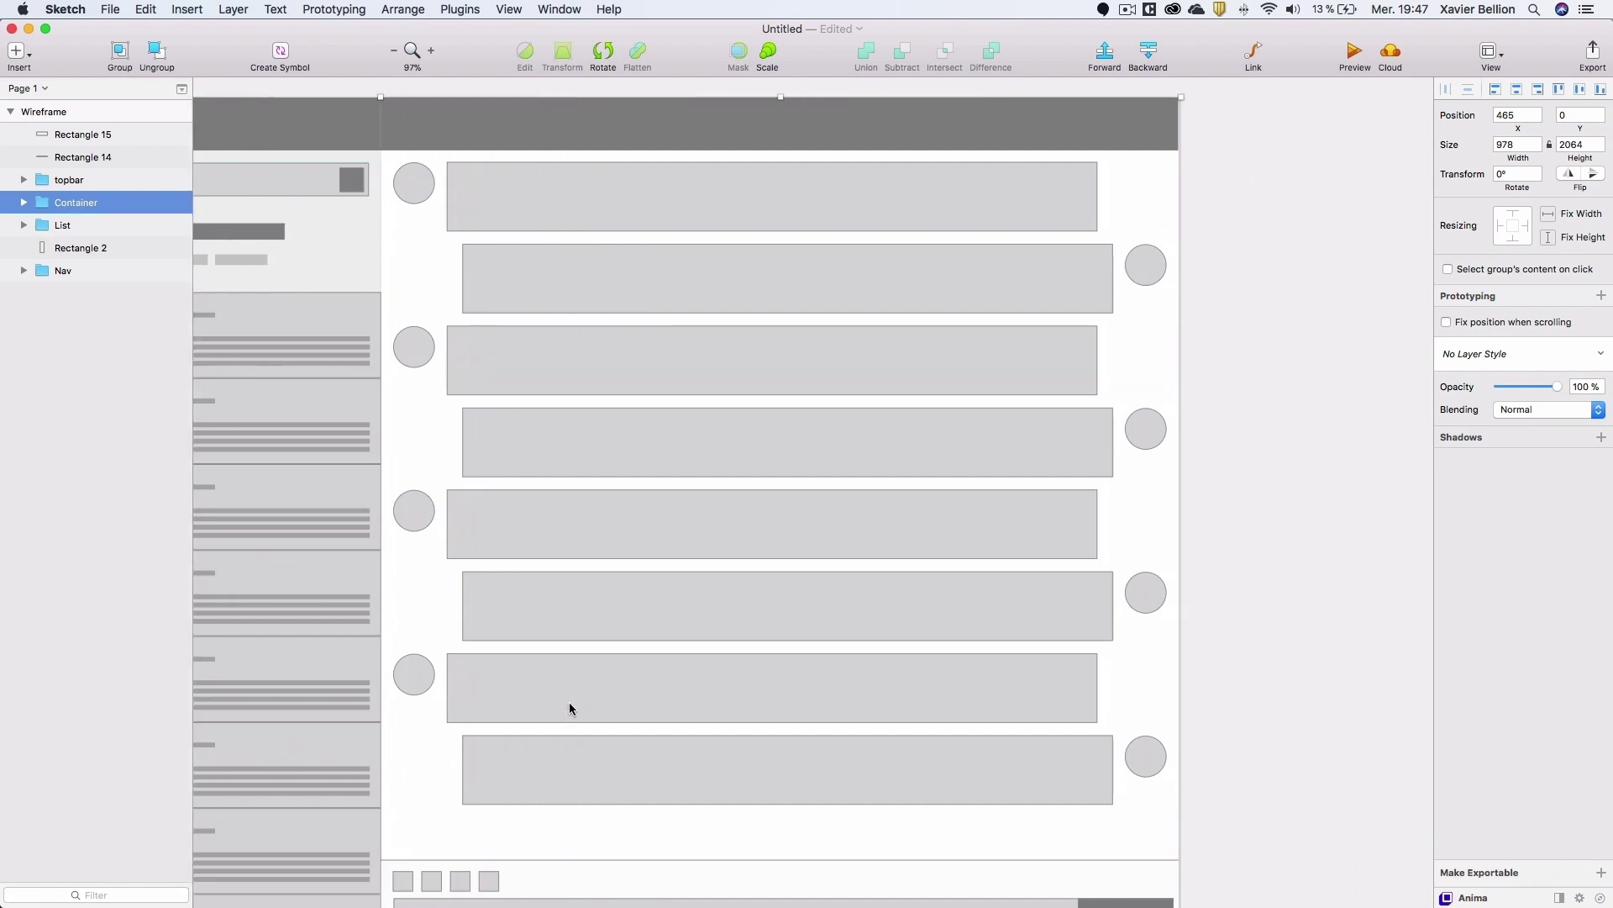
scroll(567, 702, "right", 14)
scroll(677, 634, "up", 2)
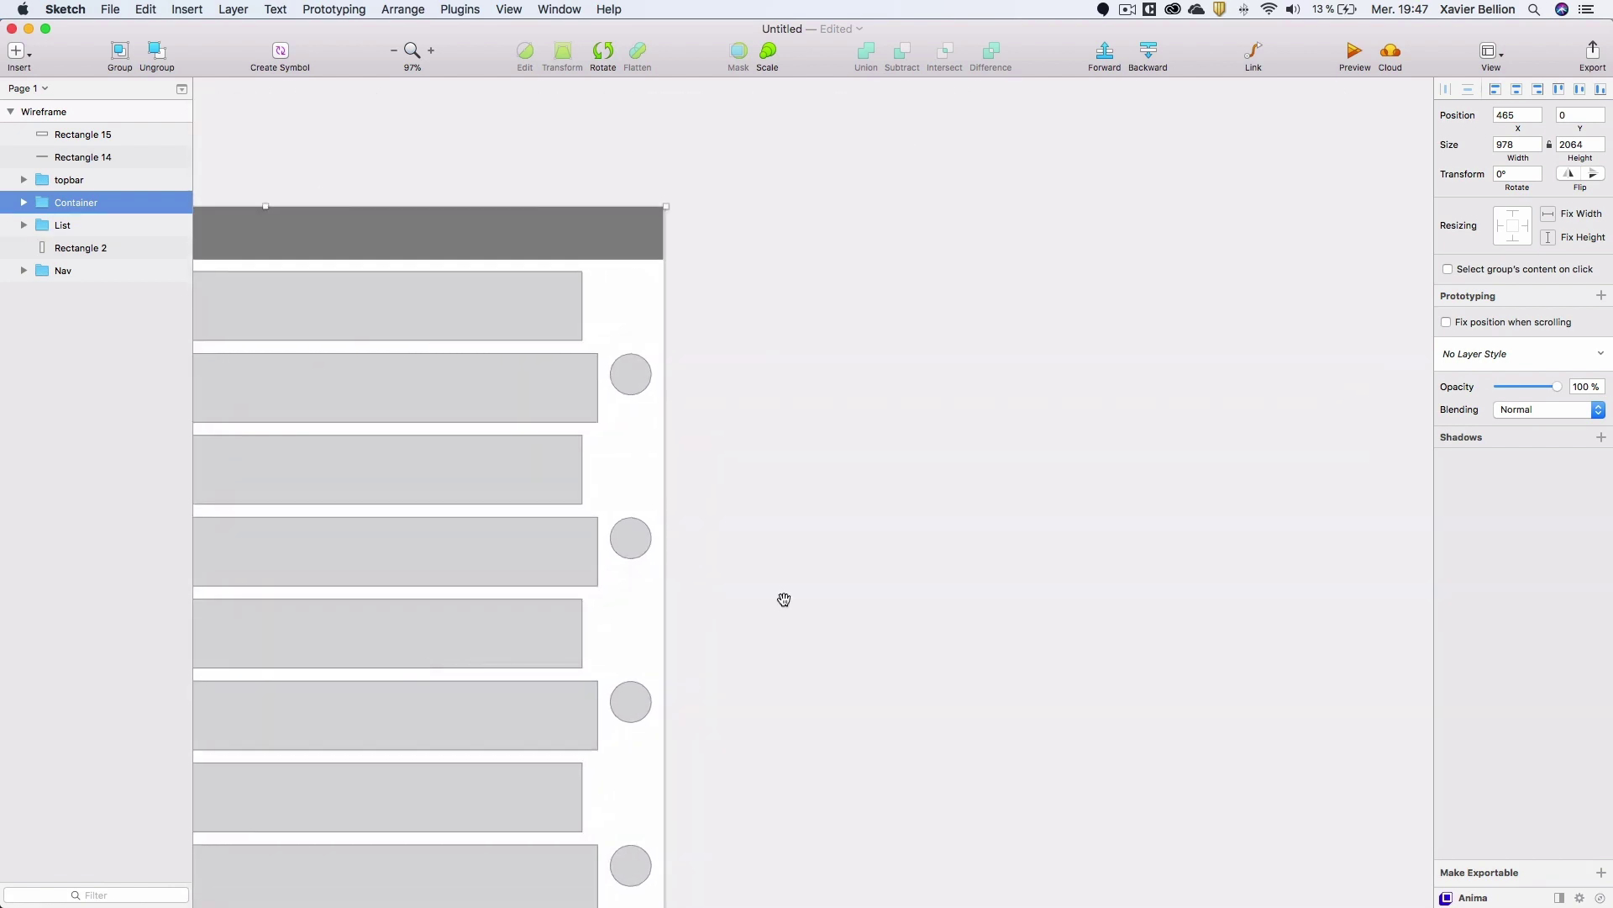
left_click(10, 112)
left_click(15, 50)
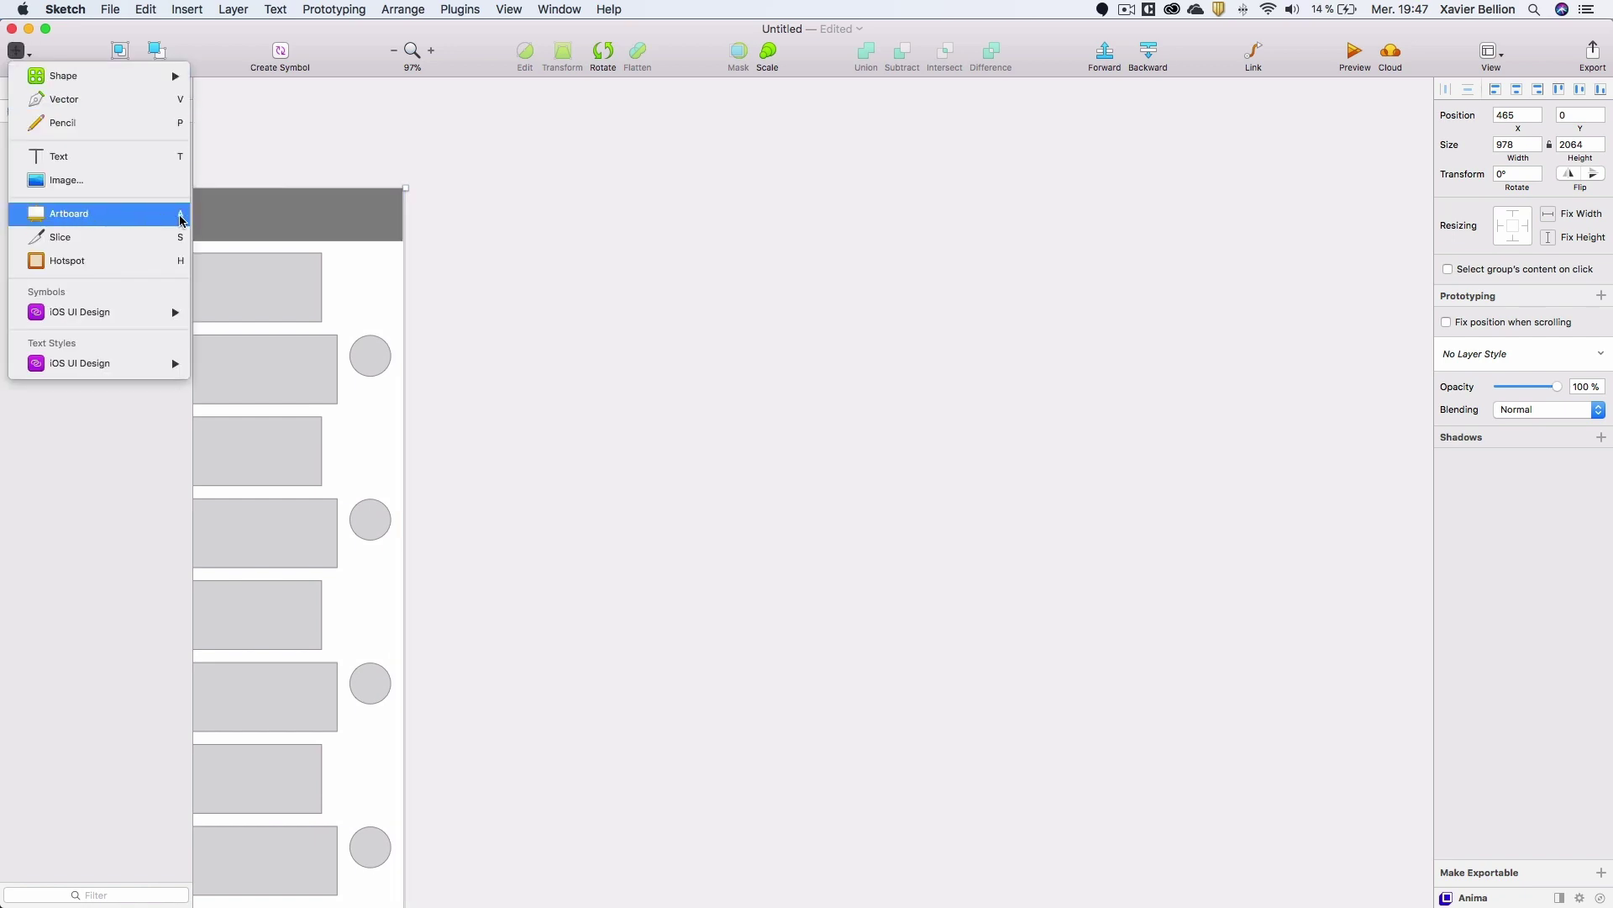
left_click(508, 248)
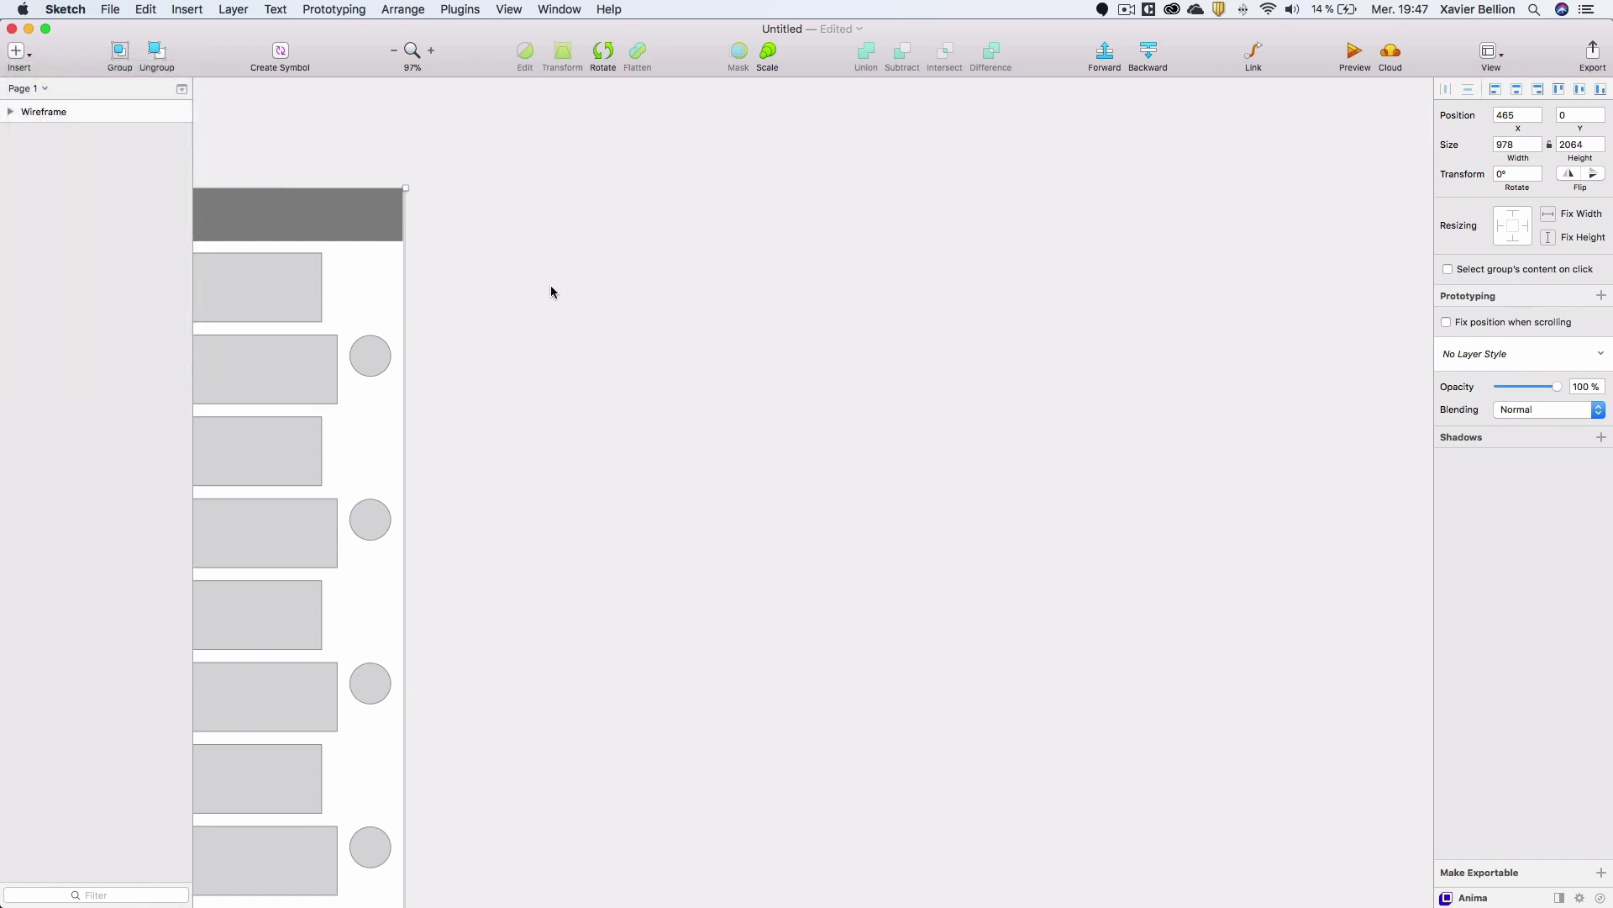
key("a")
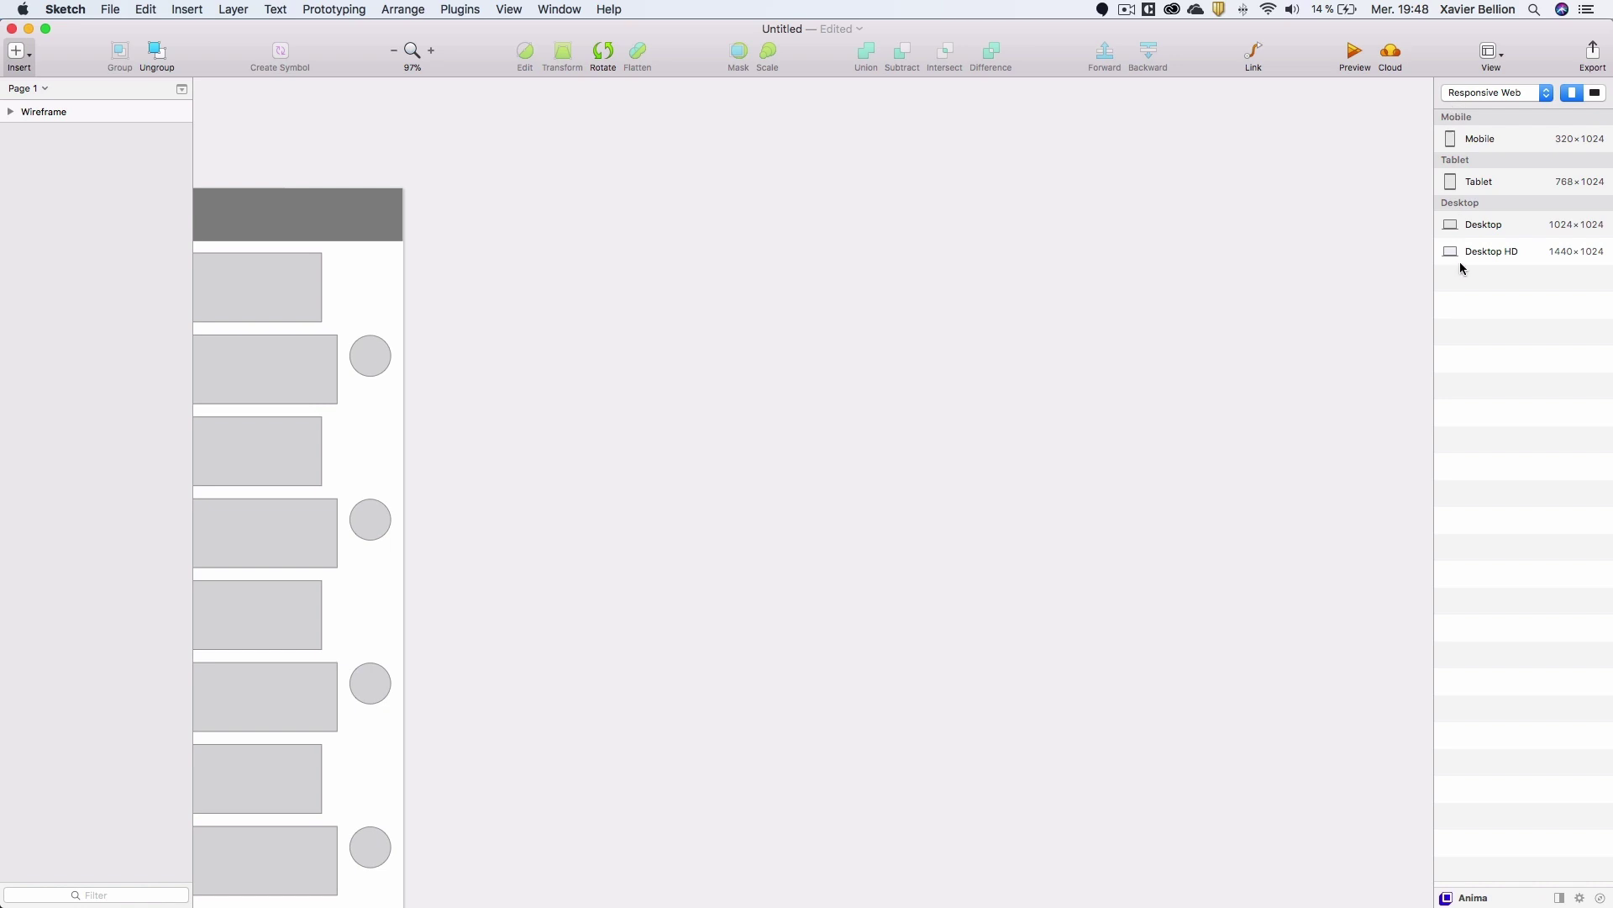
left_click(1487, 93)
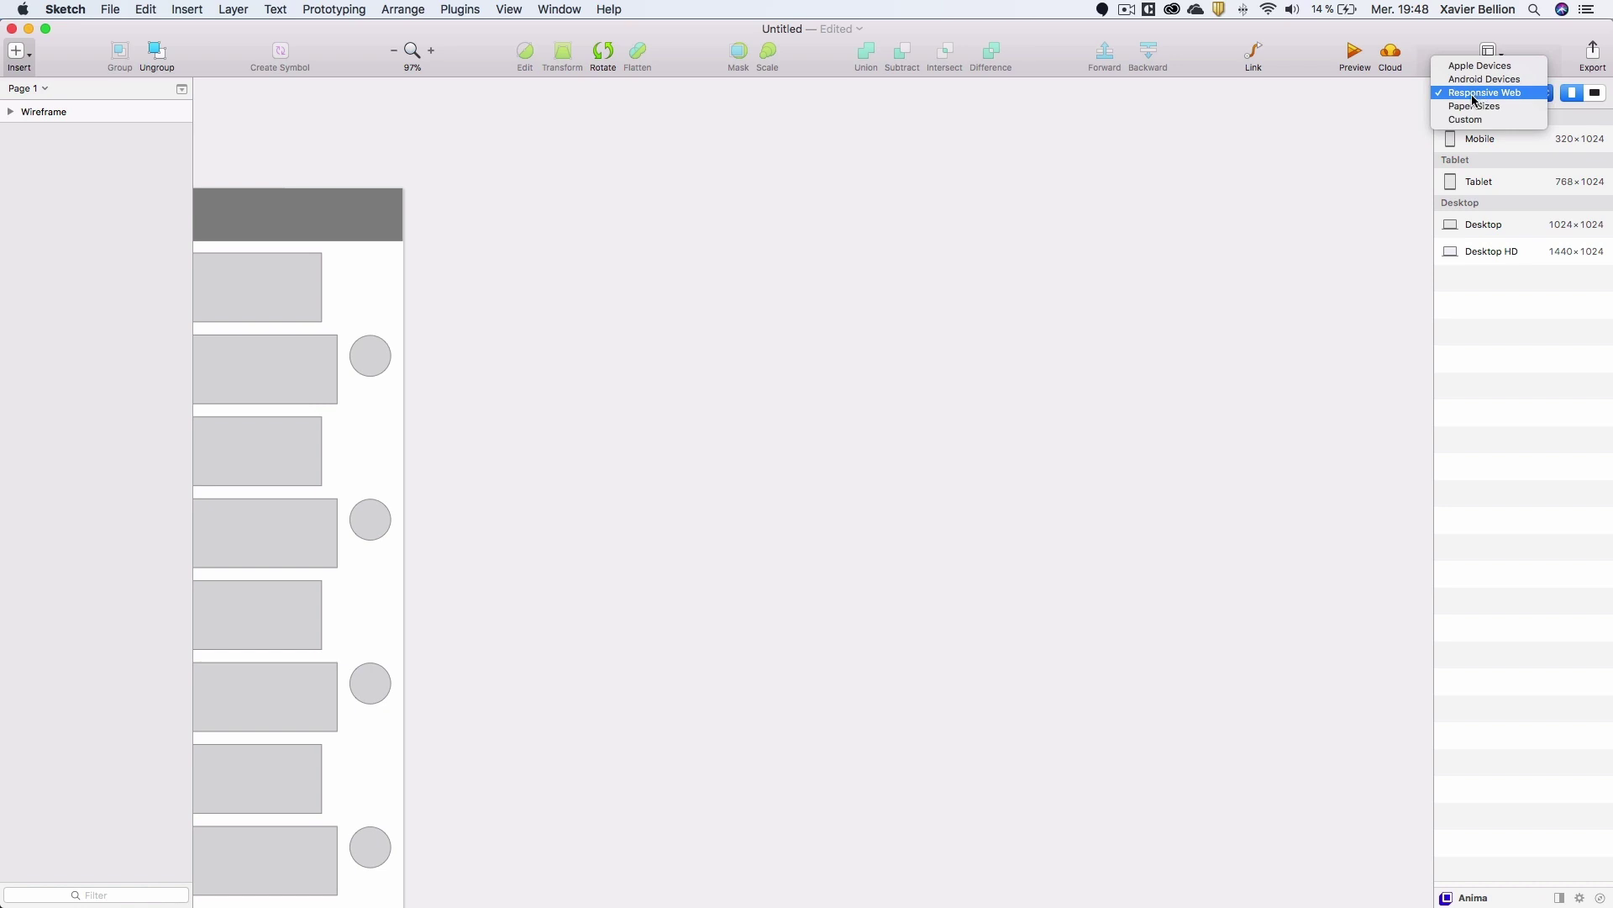
left_click(1476, 100)
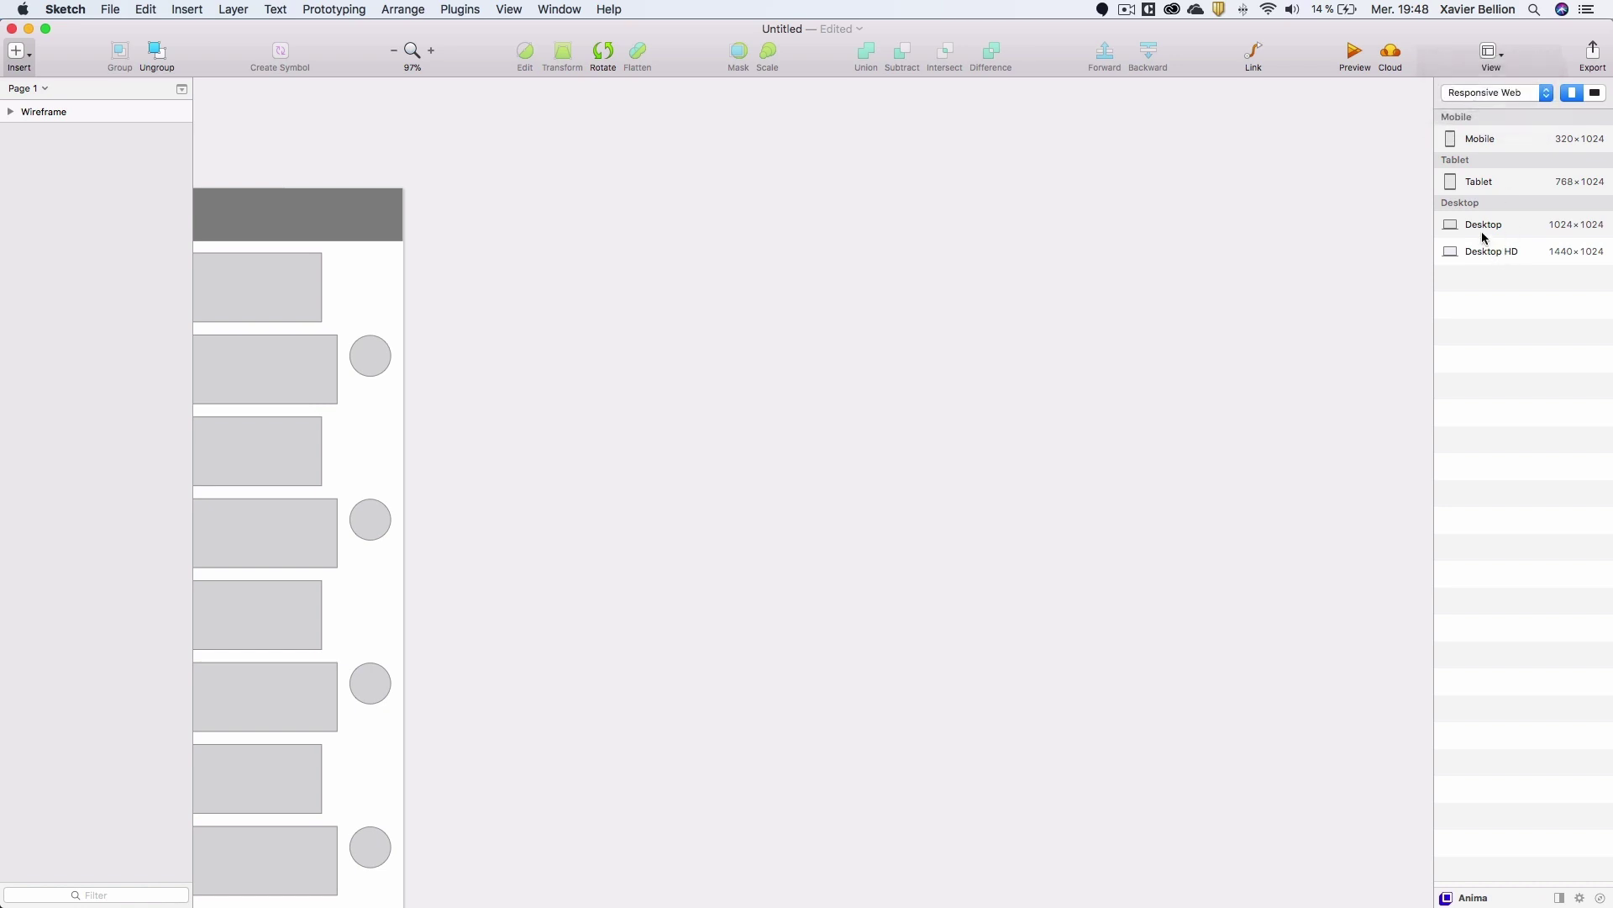
left_click(1488, 252)
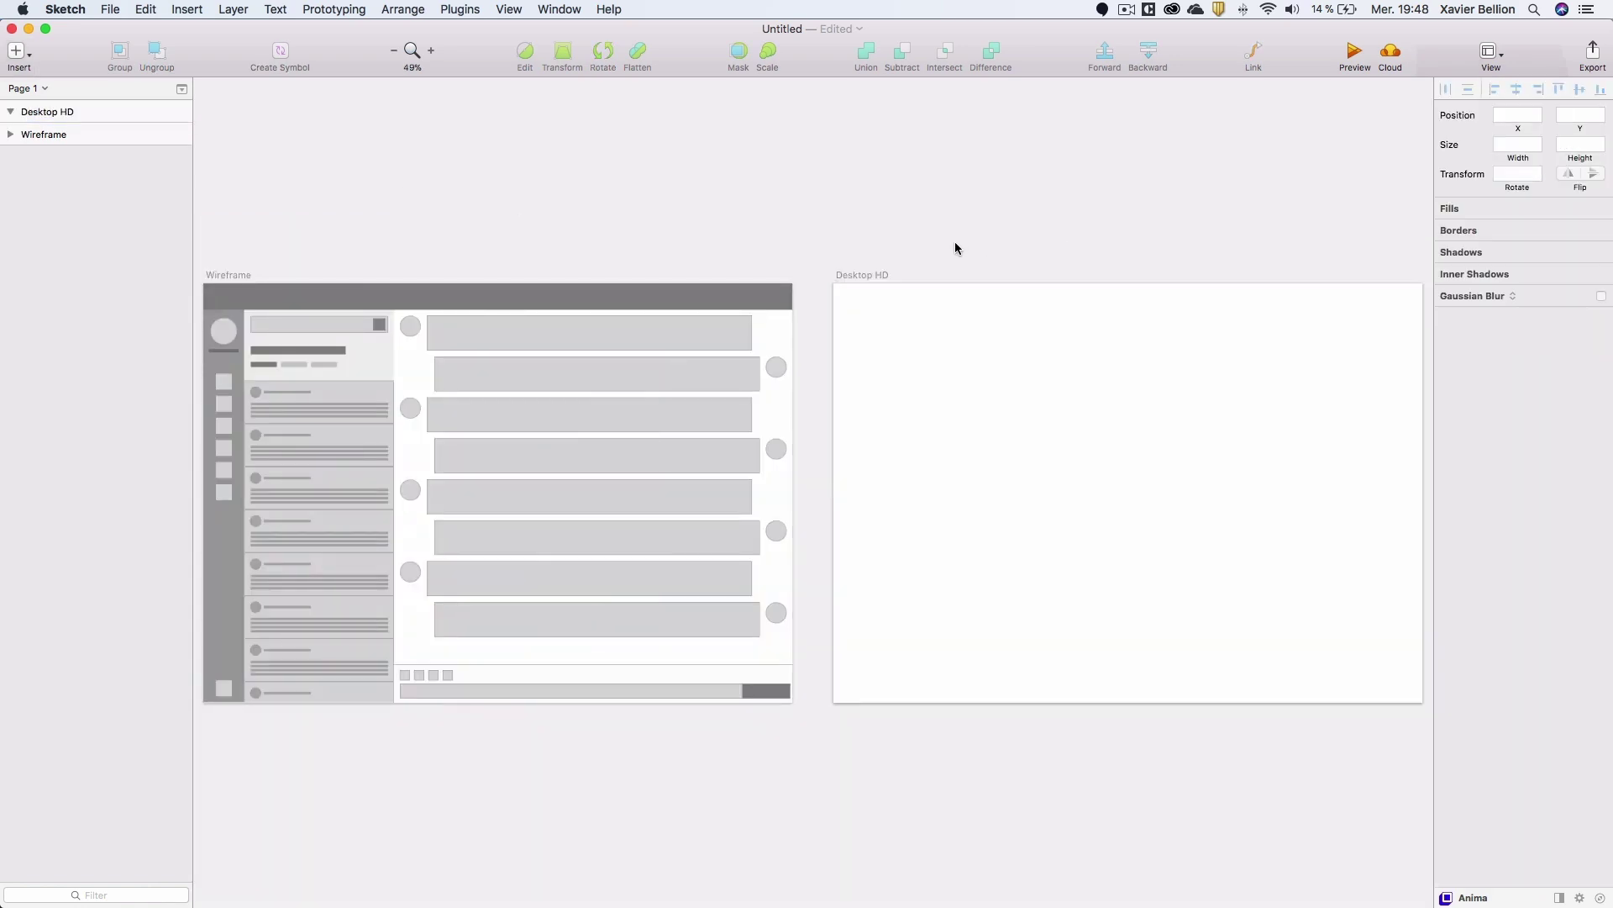
Check the sizes of the wireframe's topbar, Nav, List and Container groups, then view the new artboard.
left_click(225, 299)
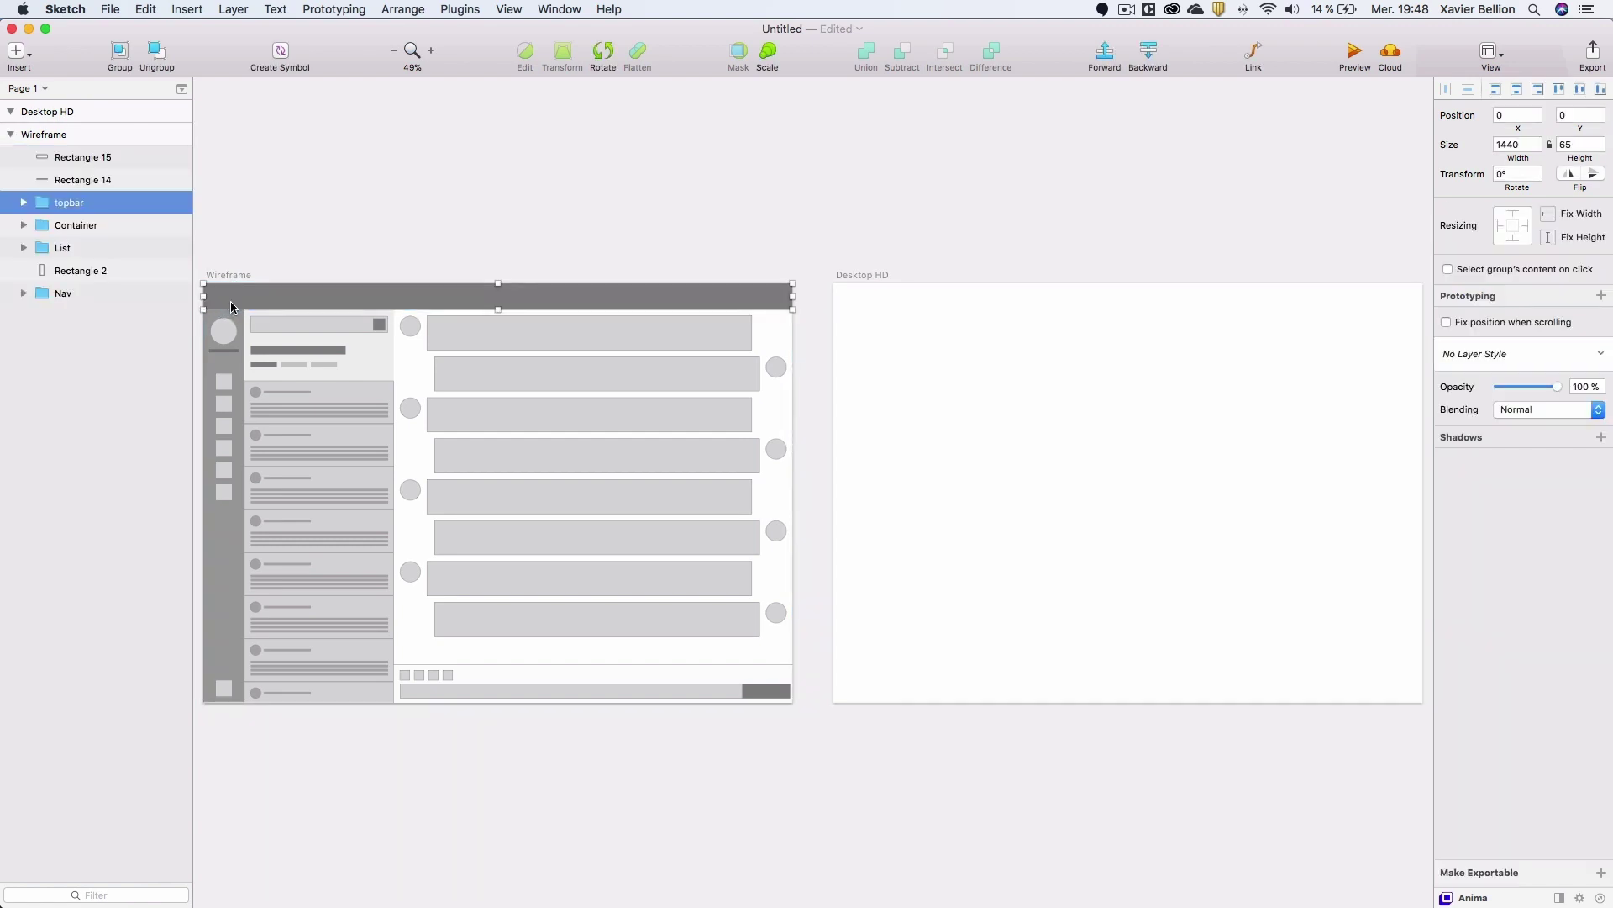
left_click(232, 335)
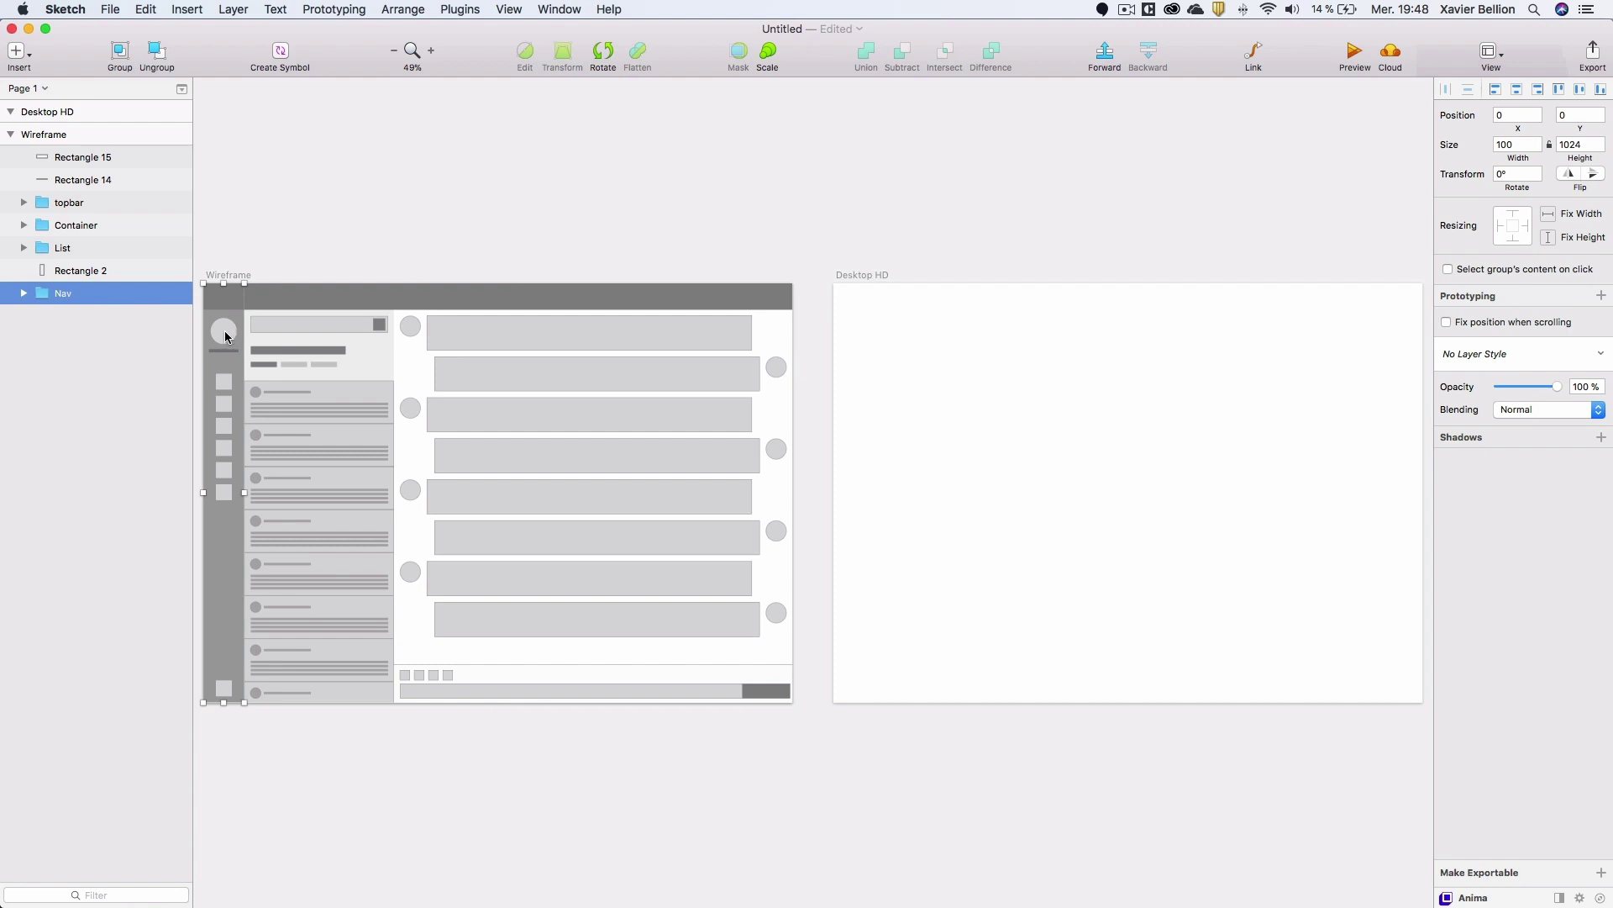
left_click(291, 361)
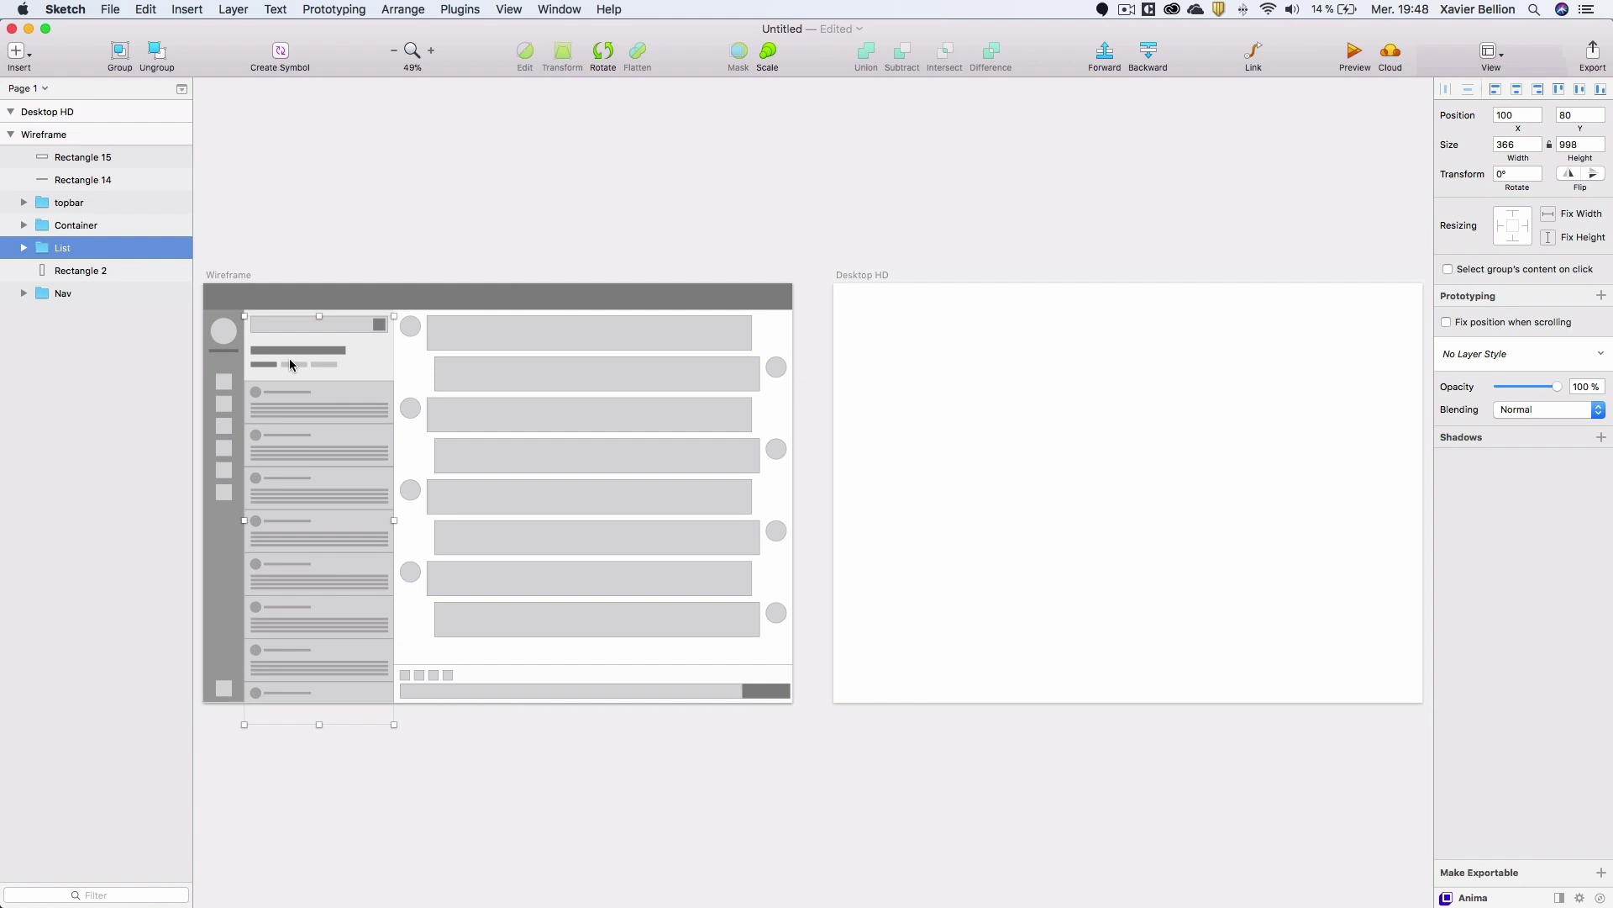
left_click(442, 373)
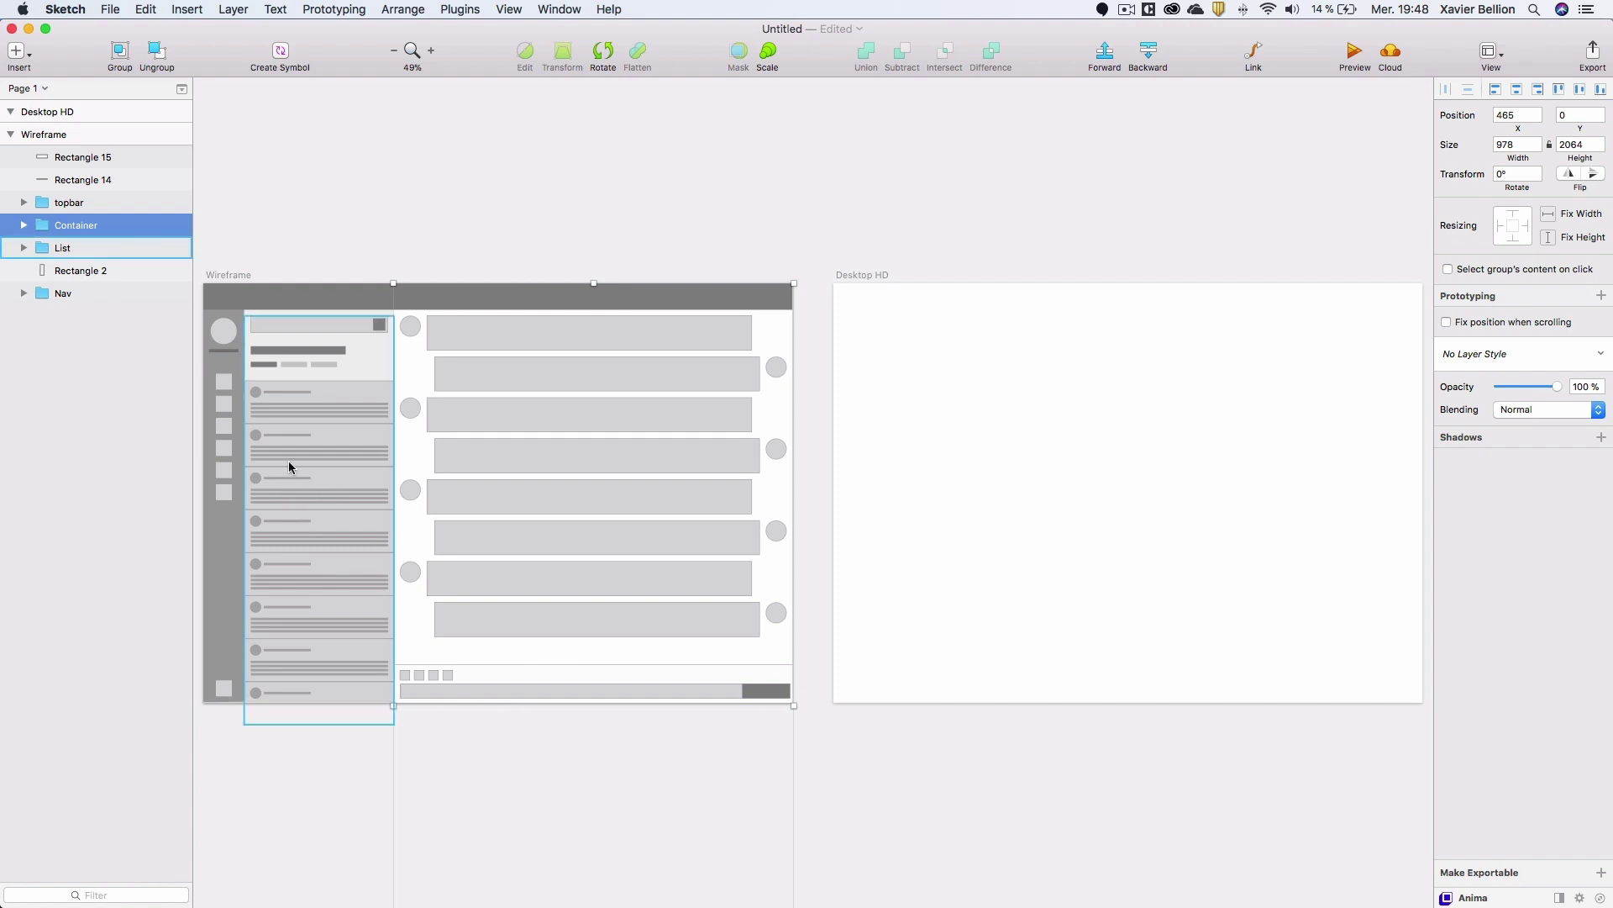
left_click(780, 234)
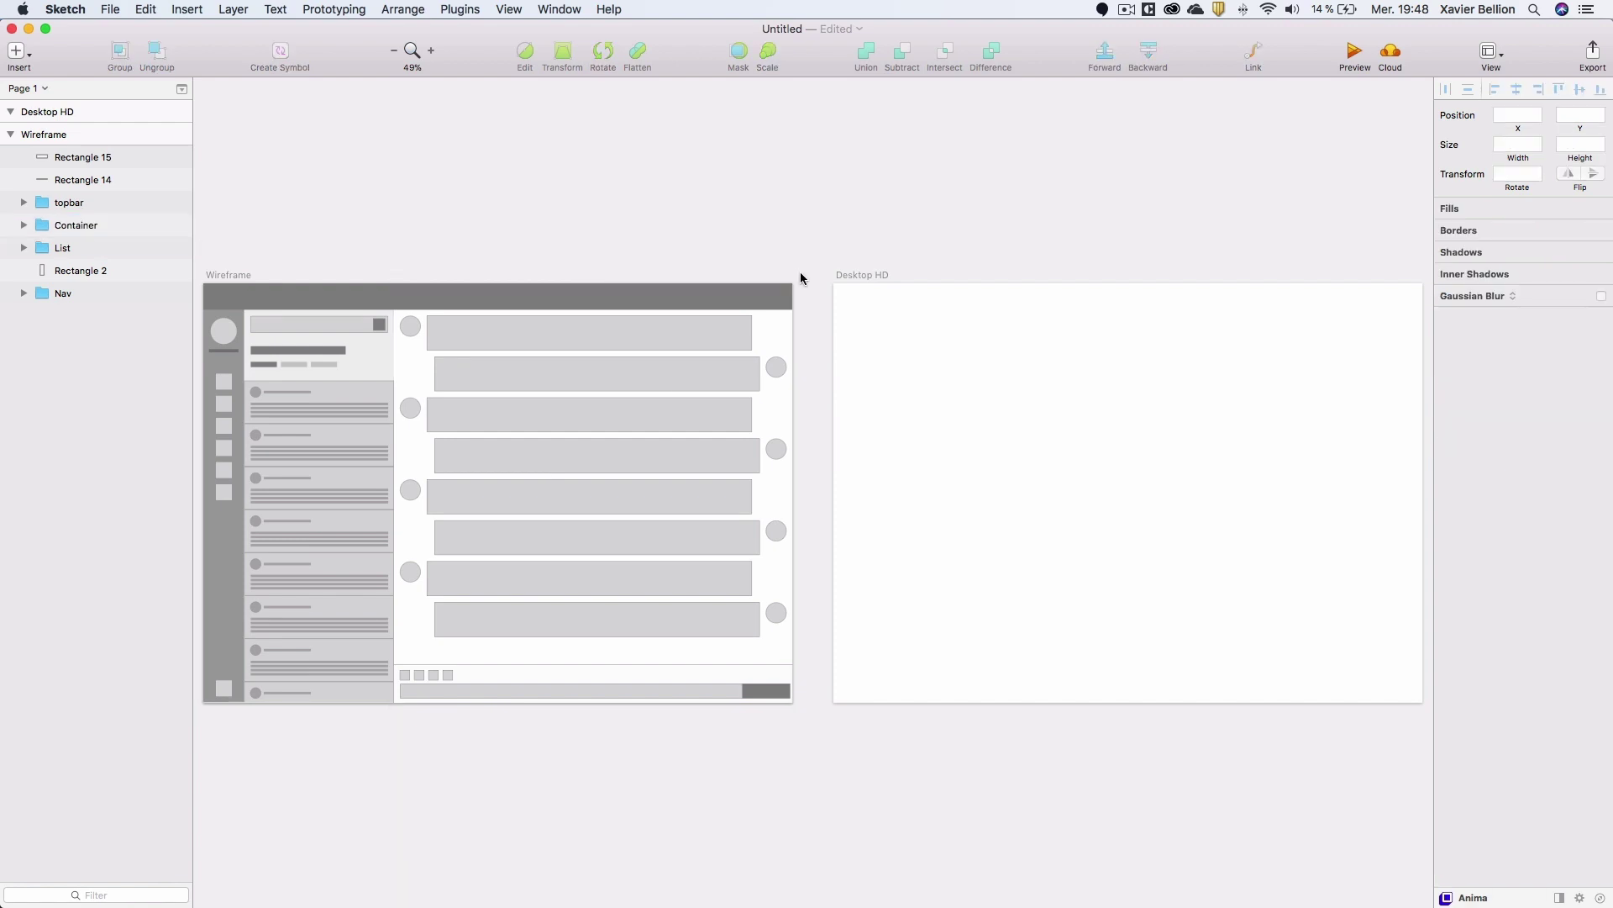
left_click_drag(890, 264, 980, 290)
Draw a full-width rectangle across the artboard top and set its height to 65.
key("r")
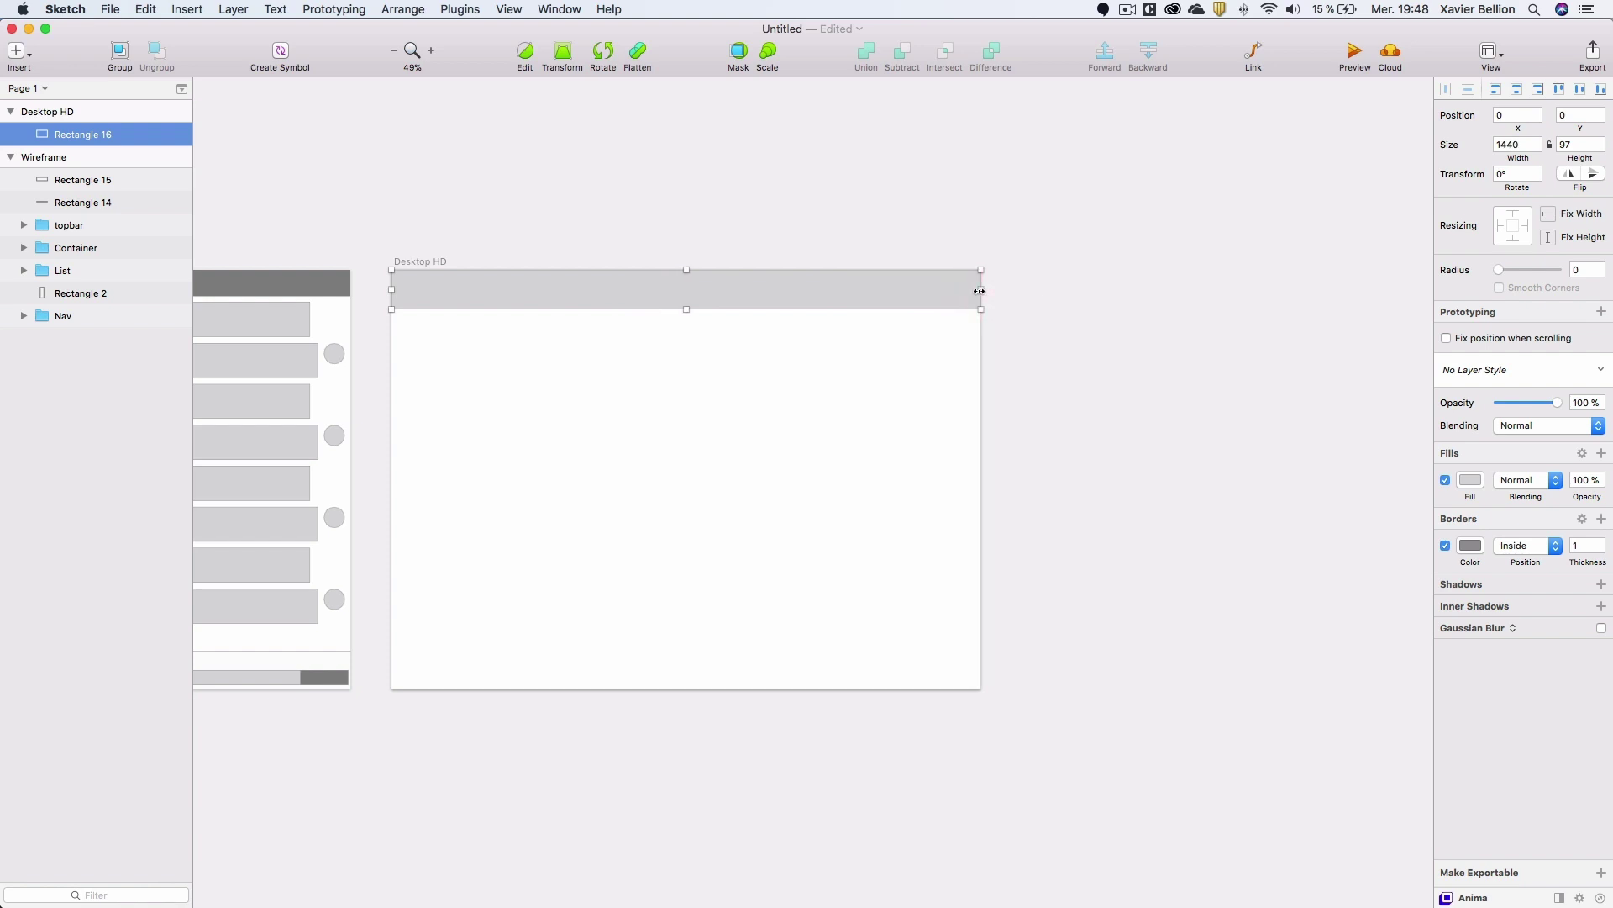
left_click(1563, 143)
type("65")
key("Return")
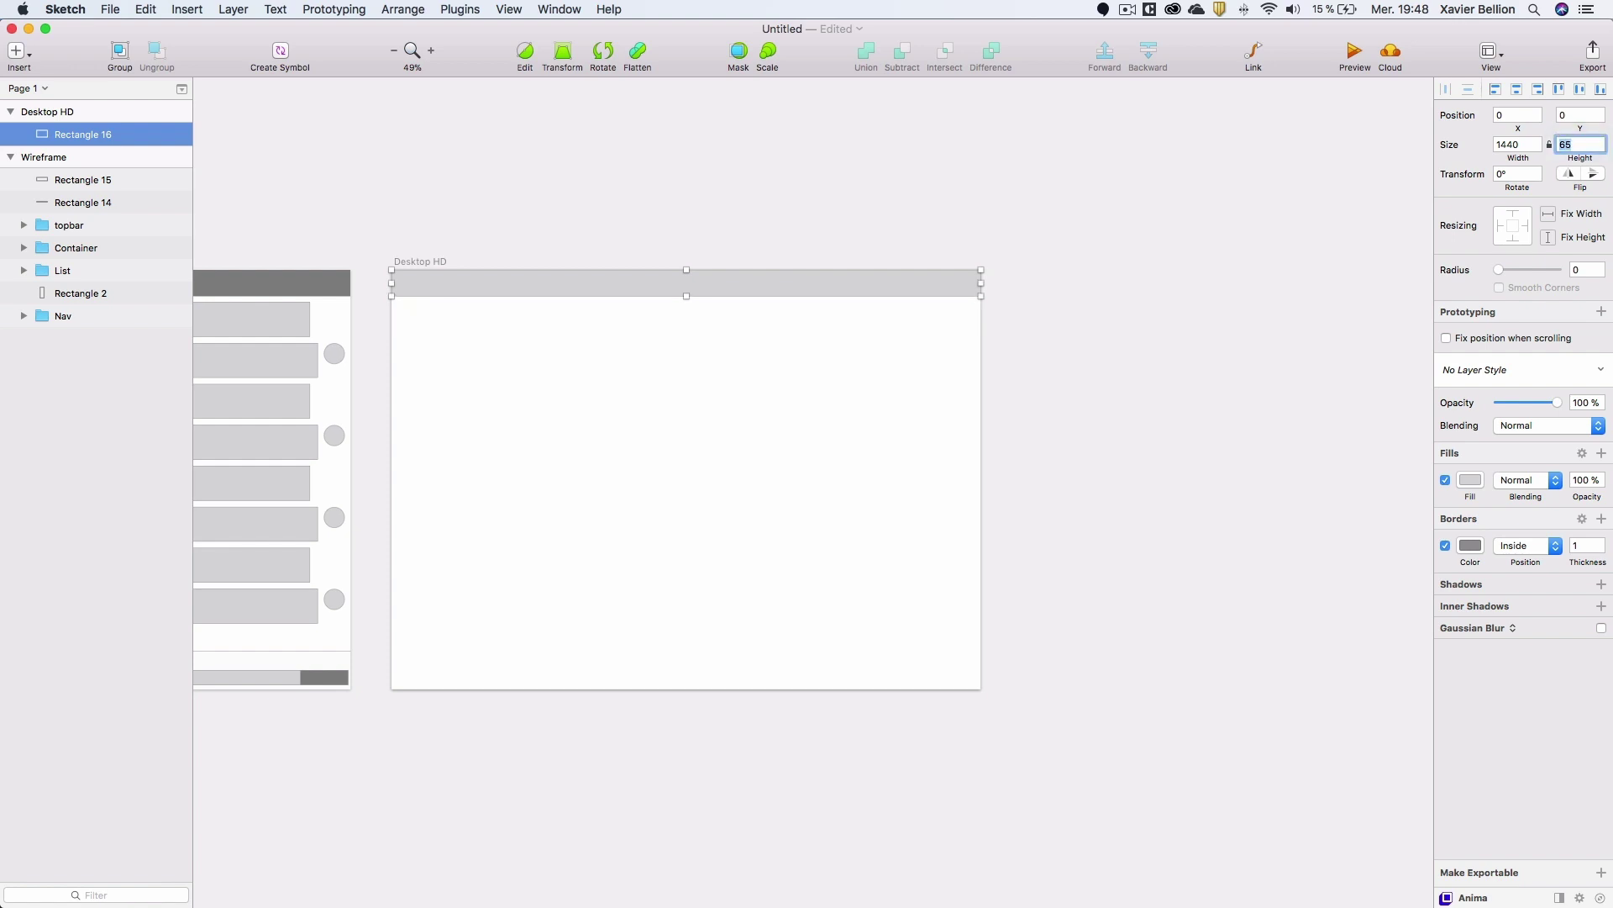
Fill the top bar with dark grey 292929.
left_click(1470, 480)
left_click_drag(1456, 661, 1445, 658)
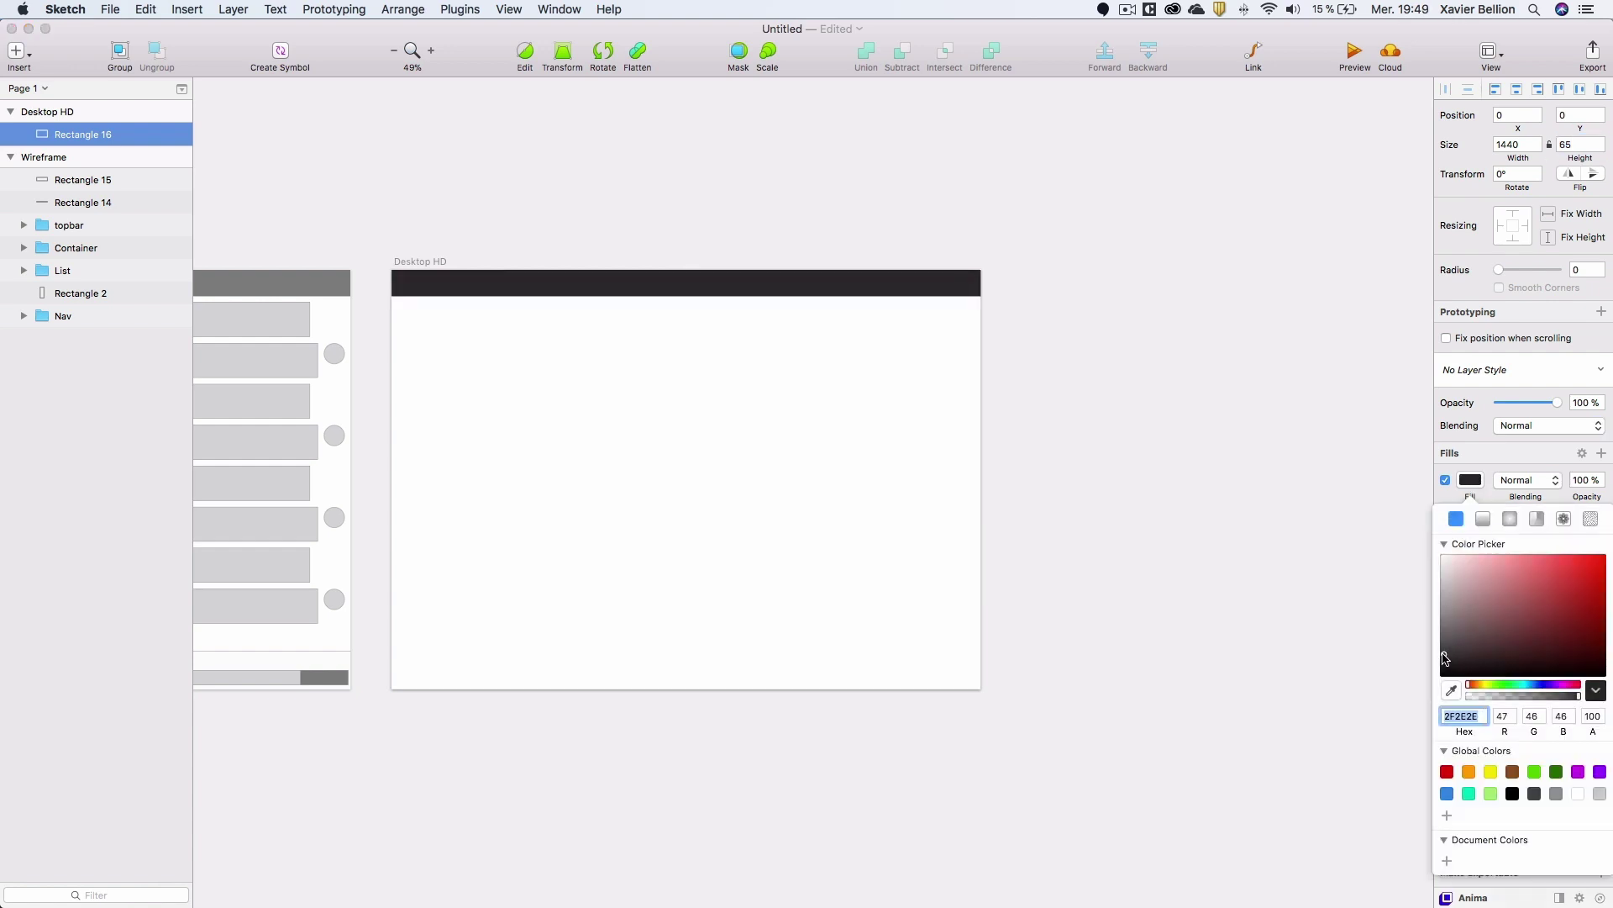
type("2929")
key("Return")
left_click(1033, 414)
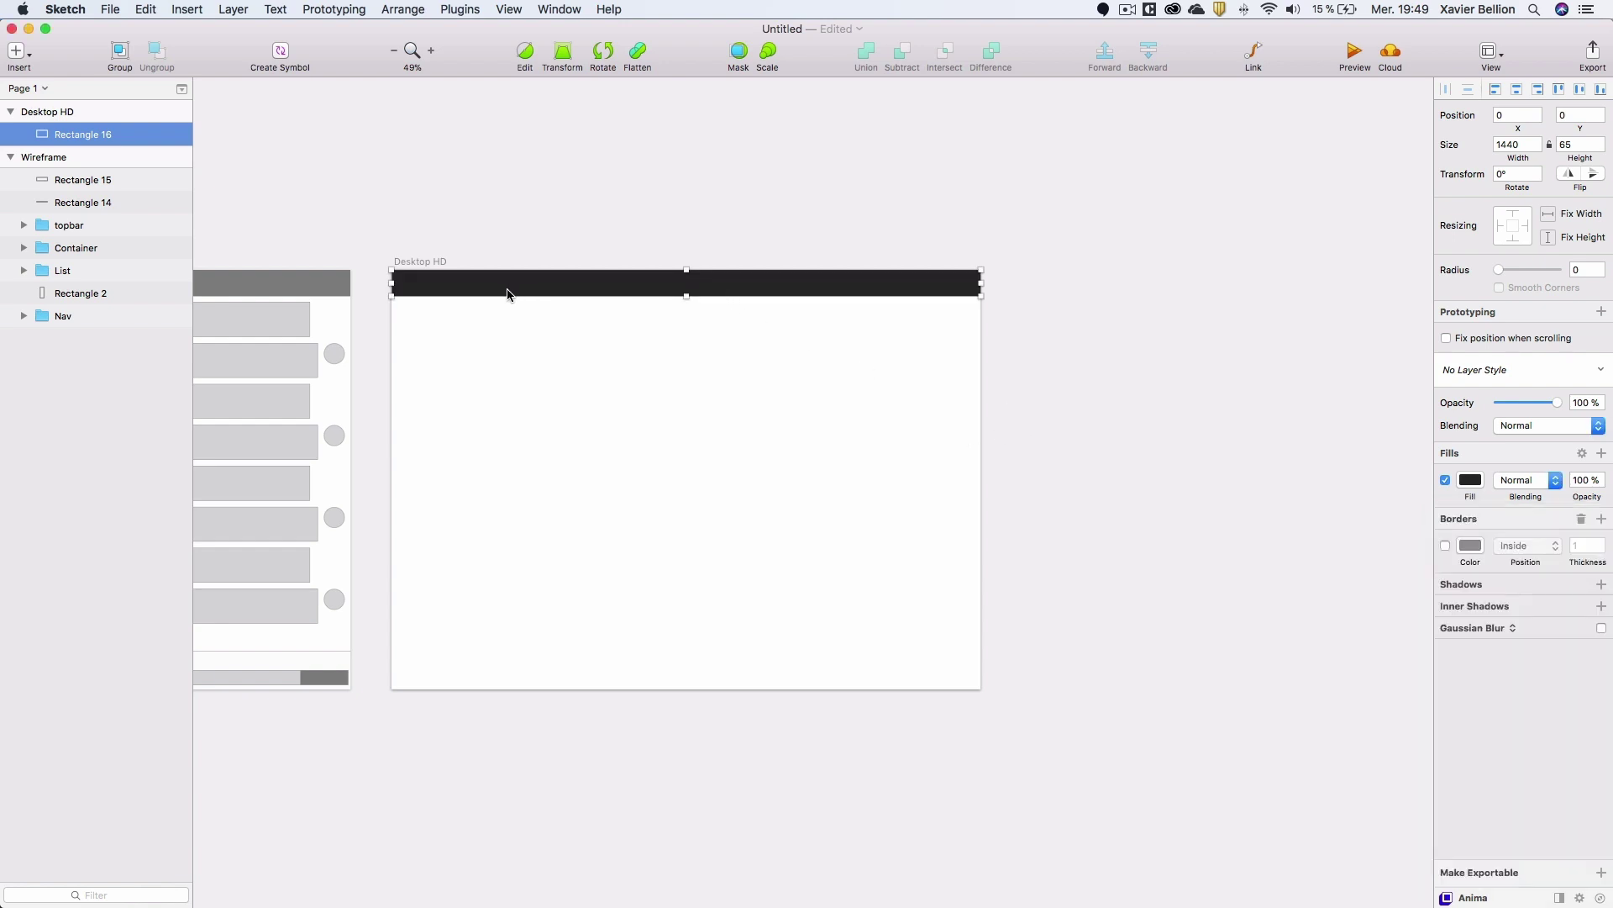
scroll(494, 305, "up", 5)
left_click_drag(339, 288, 417, 285)
Add a white SIMPLECHAT title in Semibold size 20 and move it to 19,17 in the bar.
key("t")
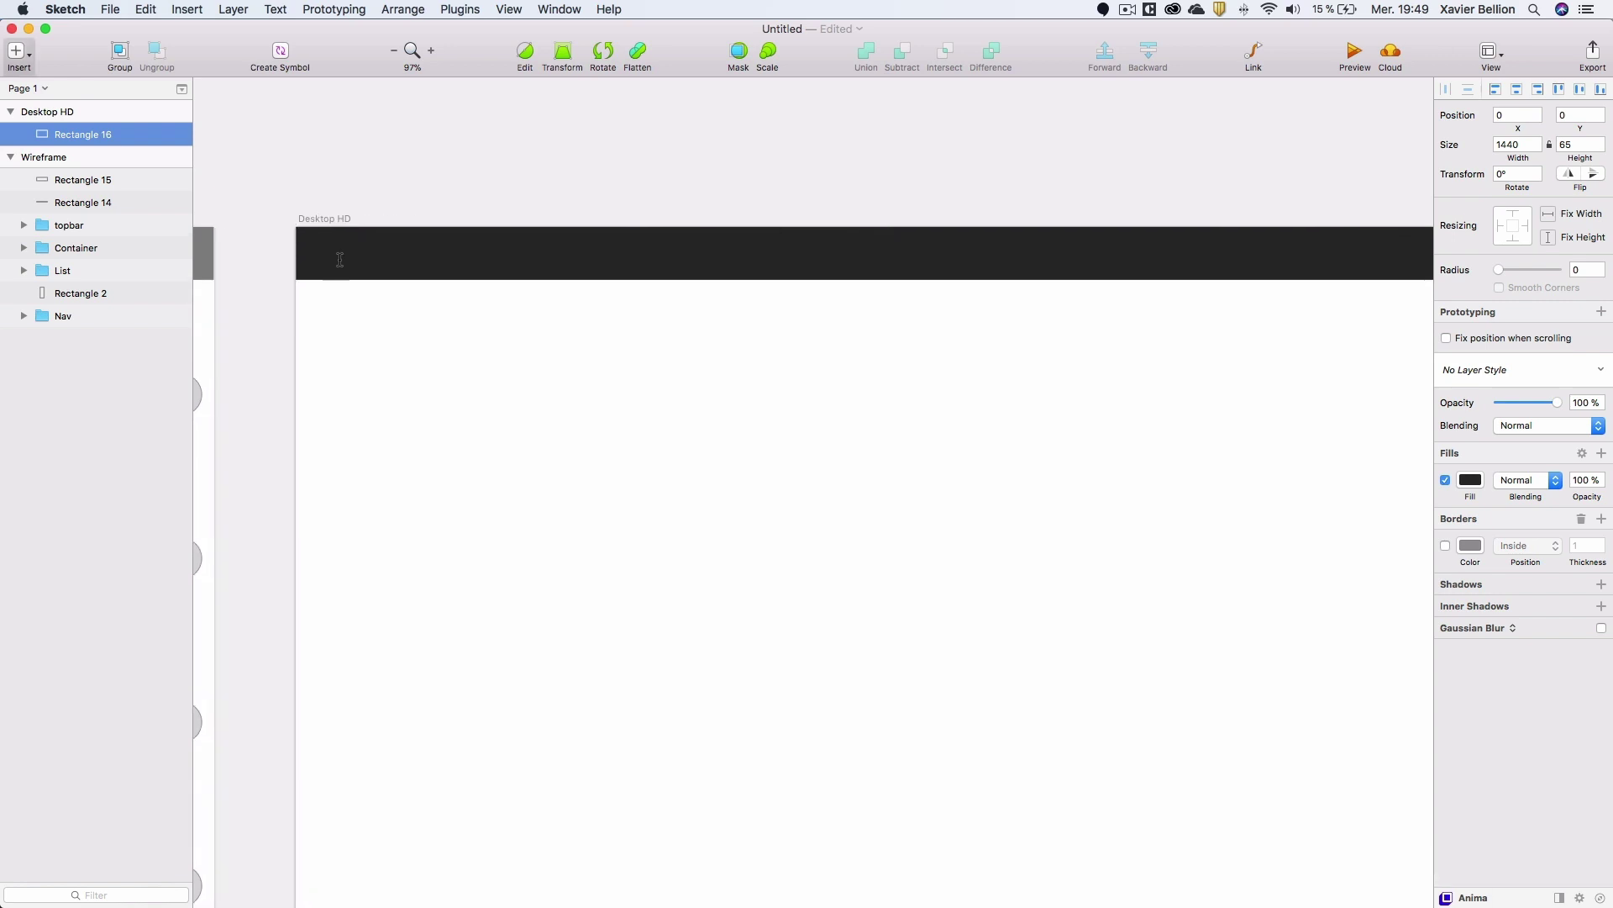
left_click(326, 258)
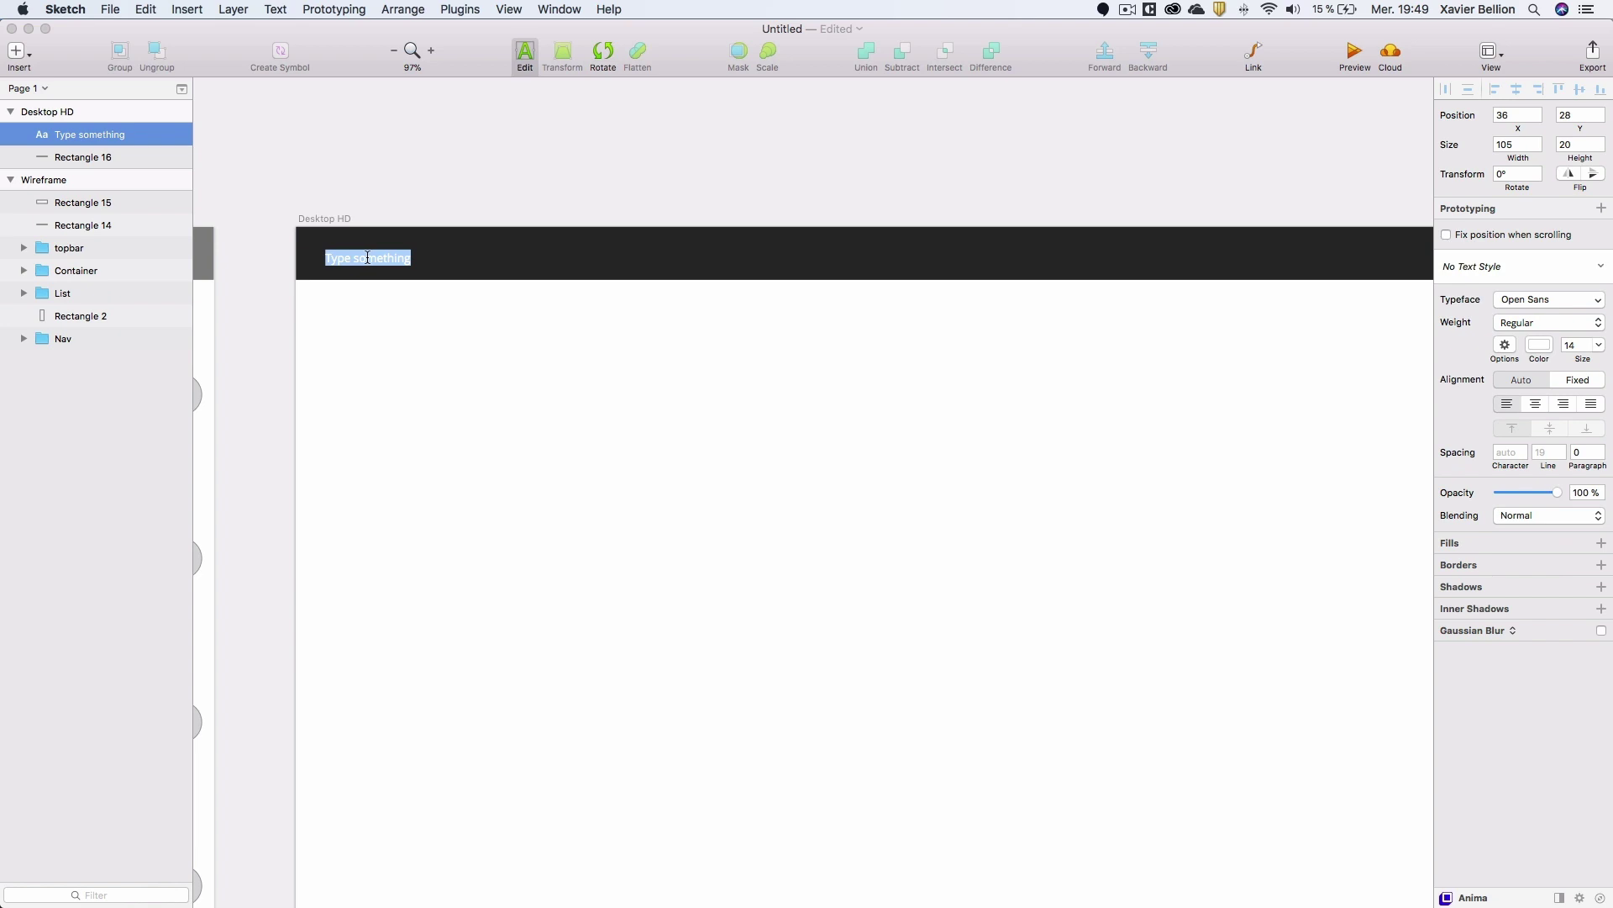
type("SIMPLECHAT")
key("super+a")
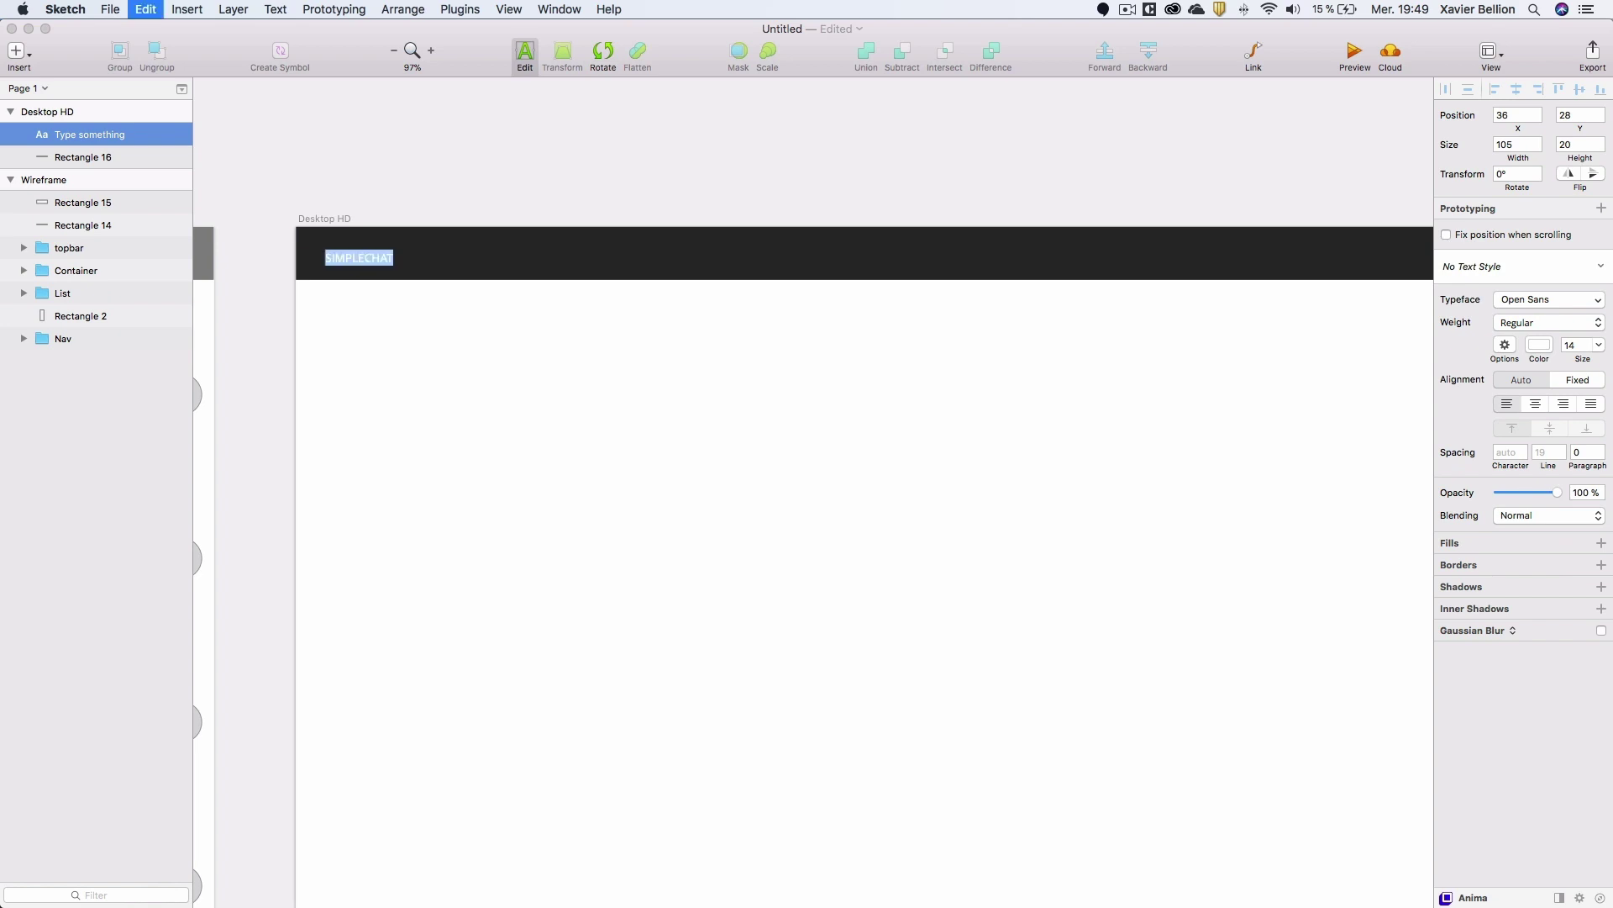
left_click(1516, 322)
left_click(1517, 335)
left_click(1571, 345)
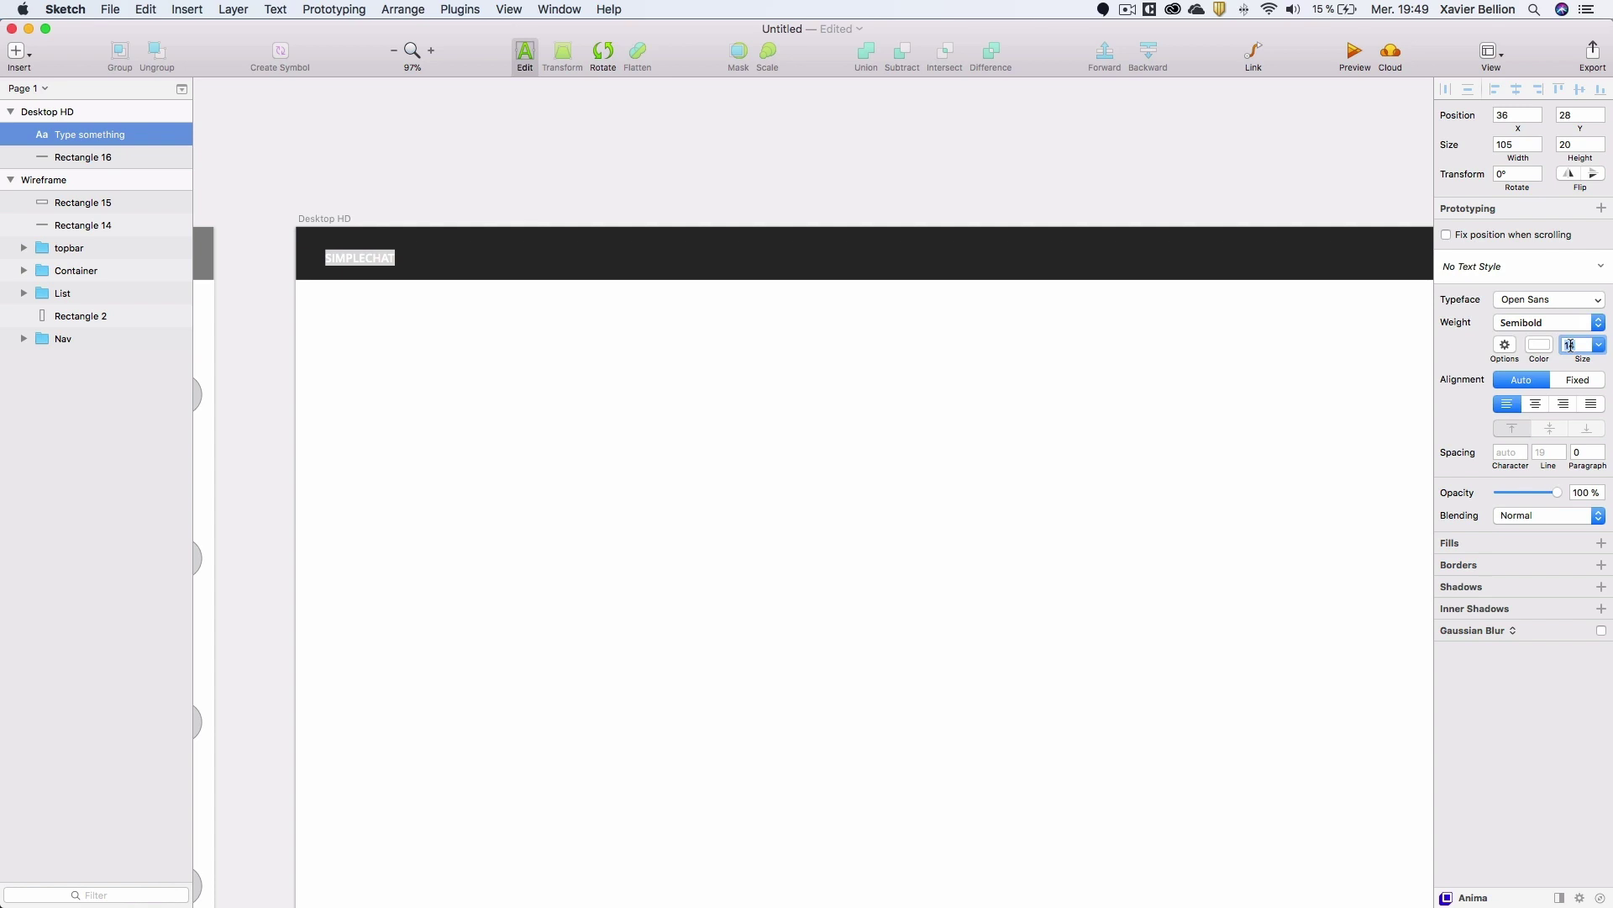
type("2")
key("Return")
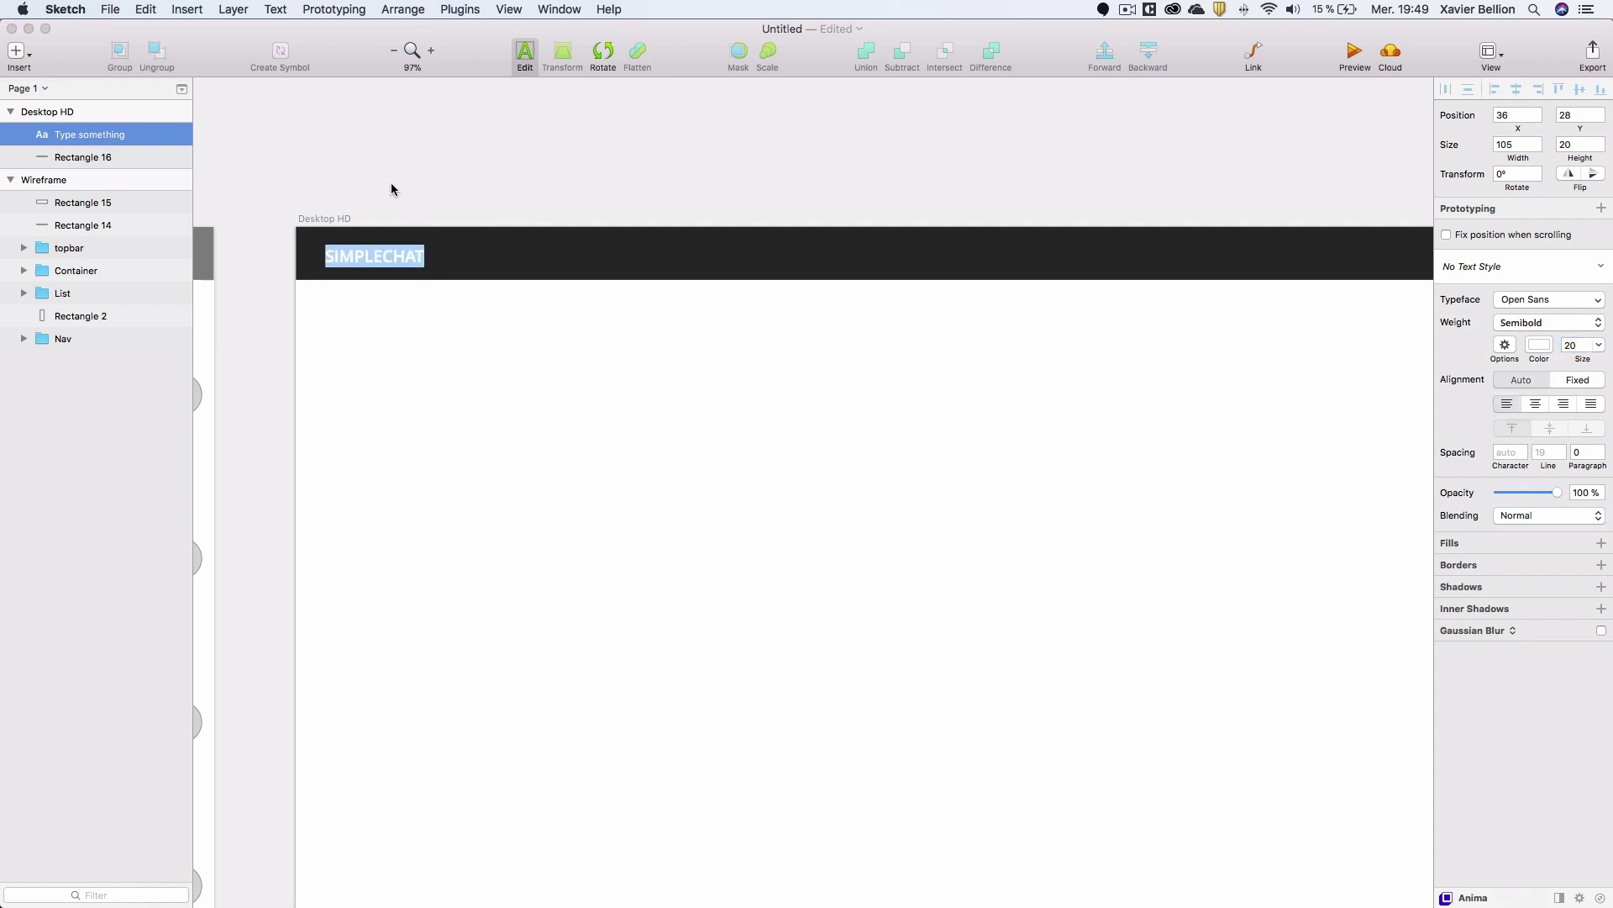
key("Escape")
left_click_drag(376, 257, 363, 252)
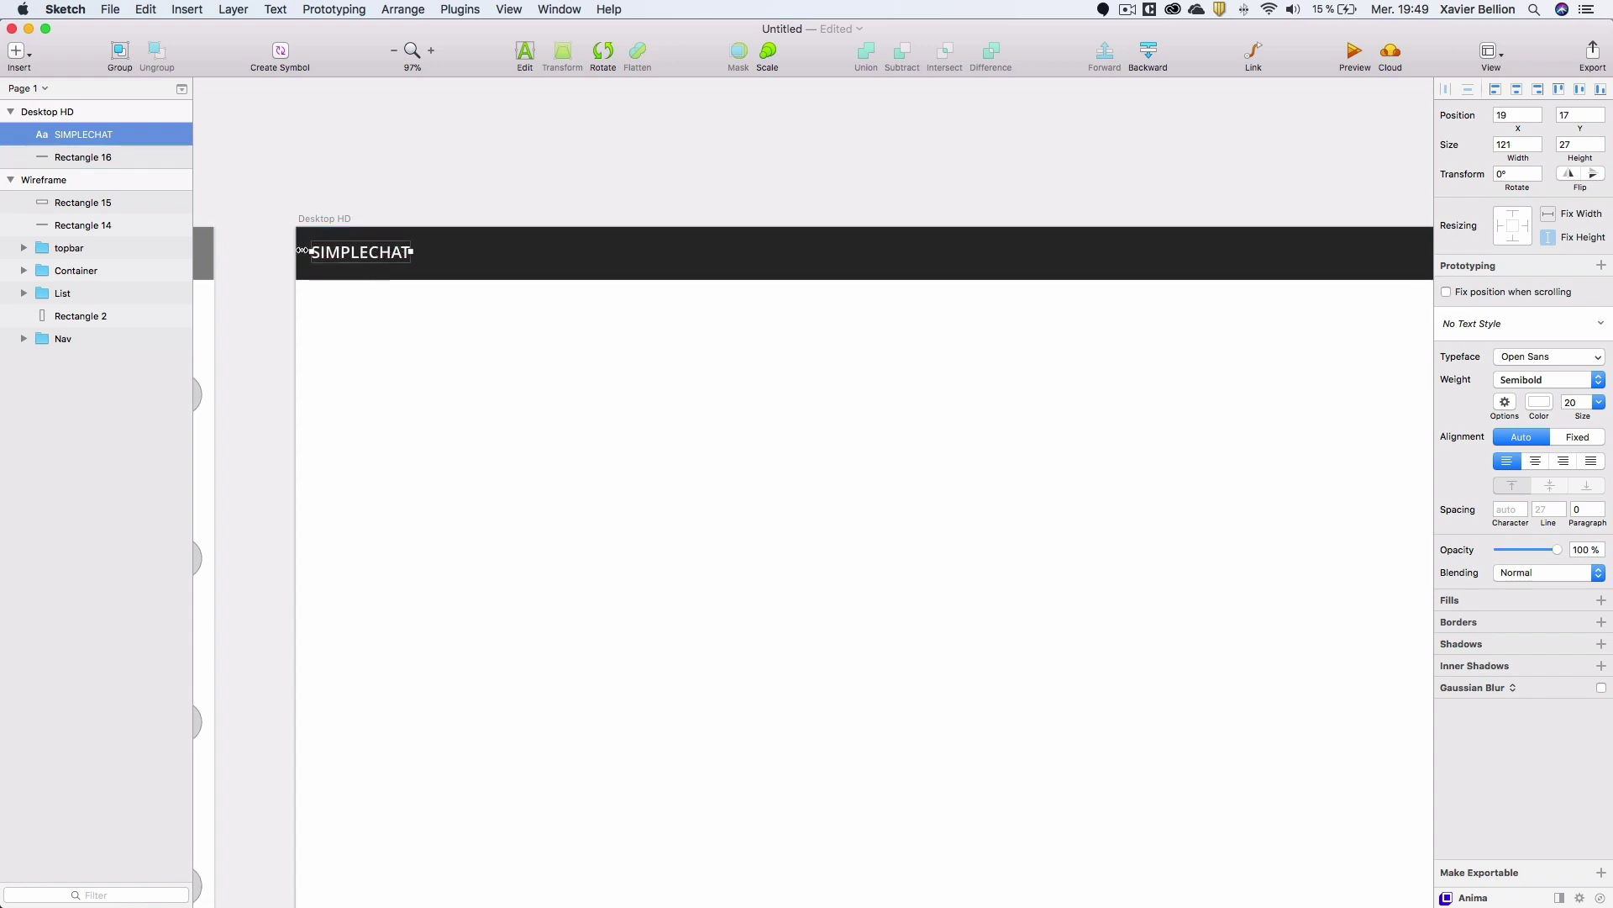
Centre the SIMPLECHAT title vertically in the bar and nudge it 4 px left to X 15.
left_click(10, 180)
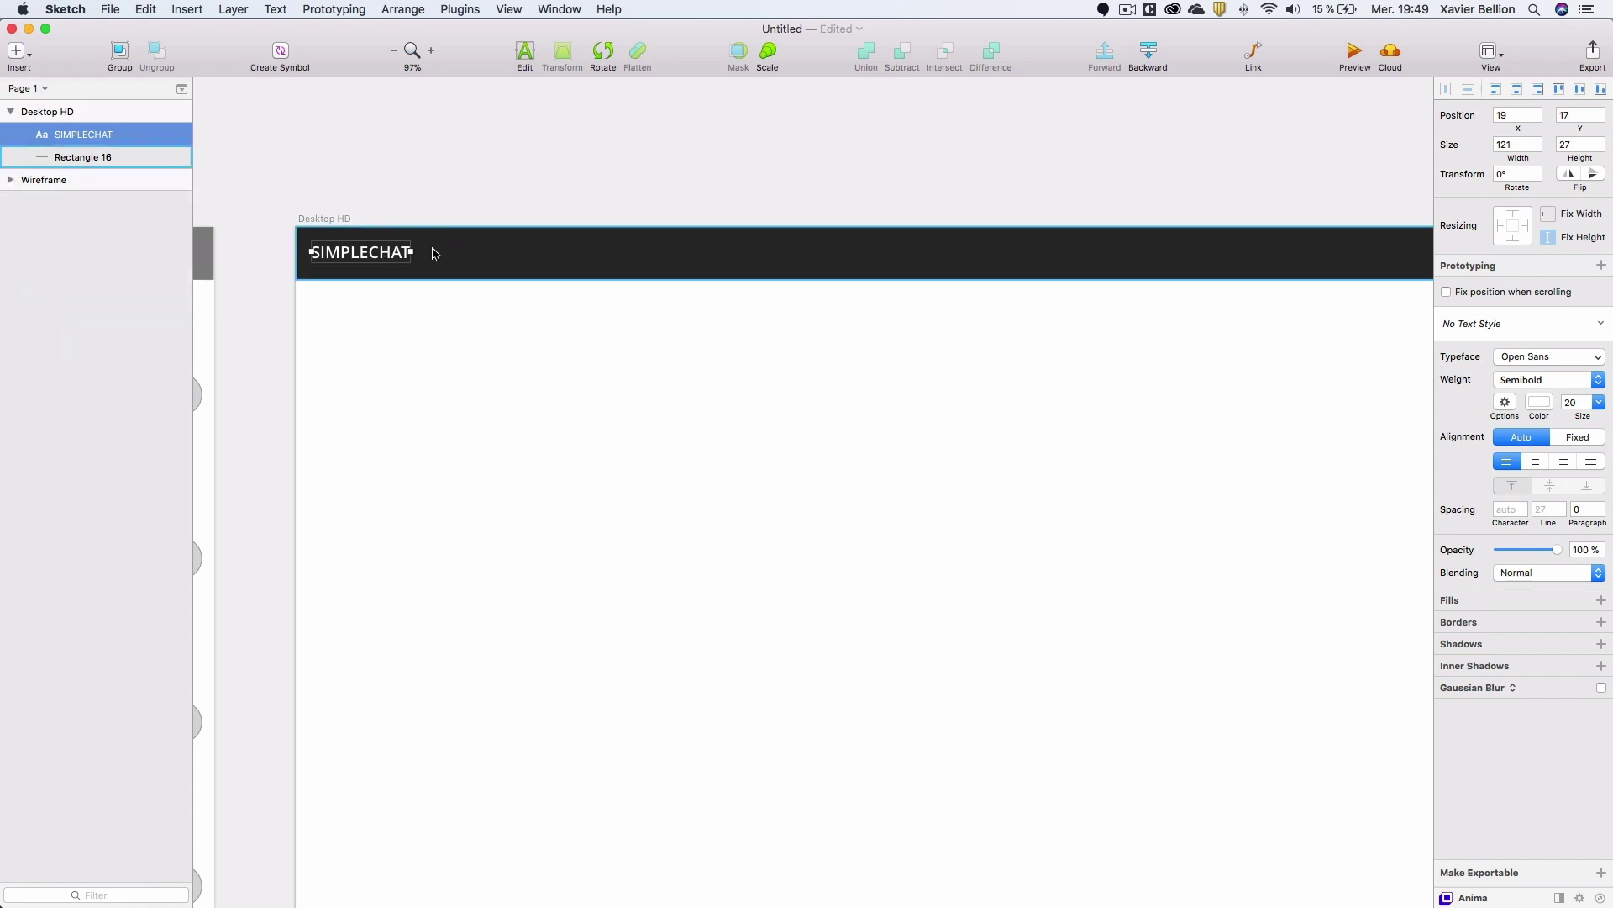
left_click(80, 159, "shift")
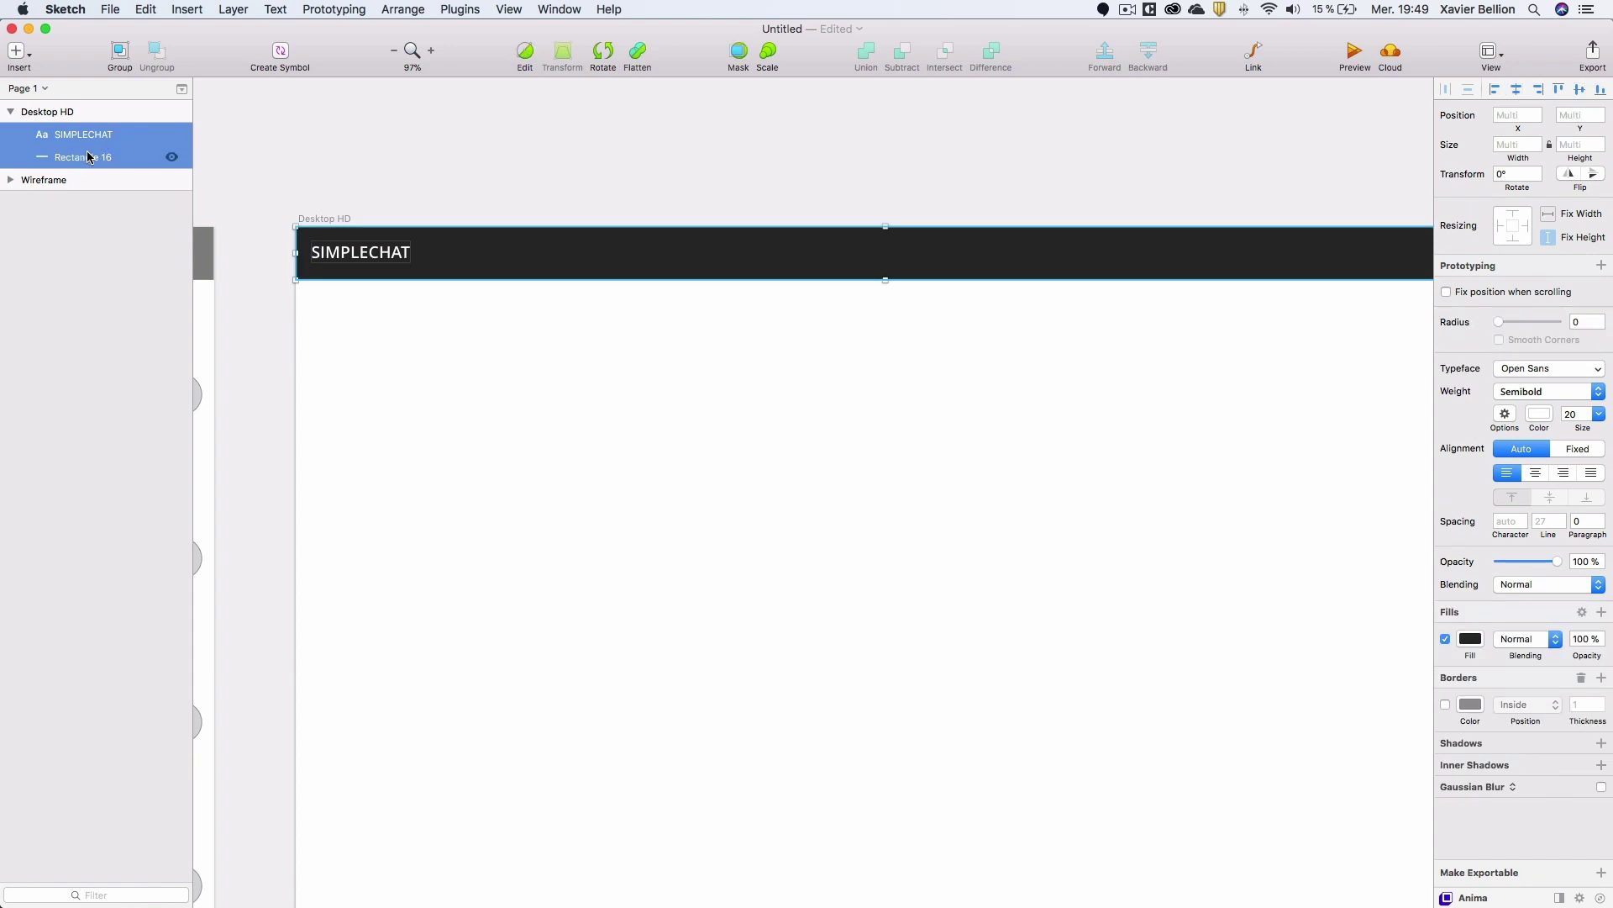
left_click(1581, 92)
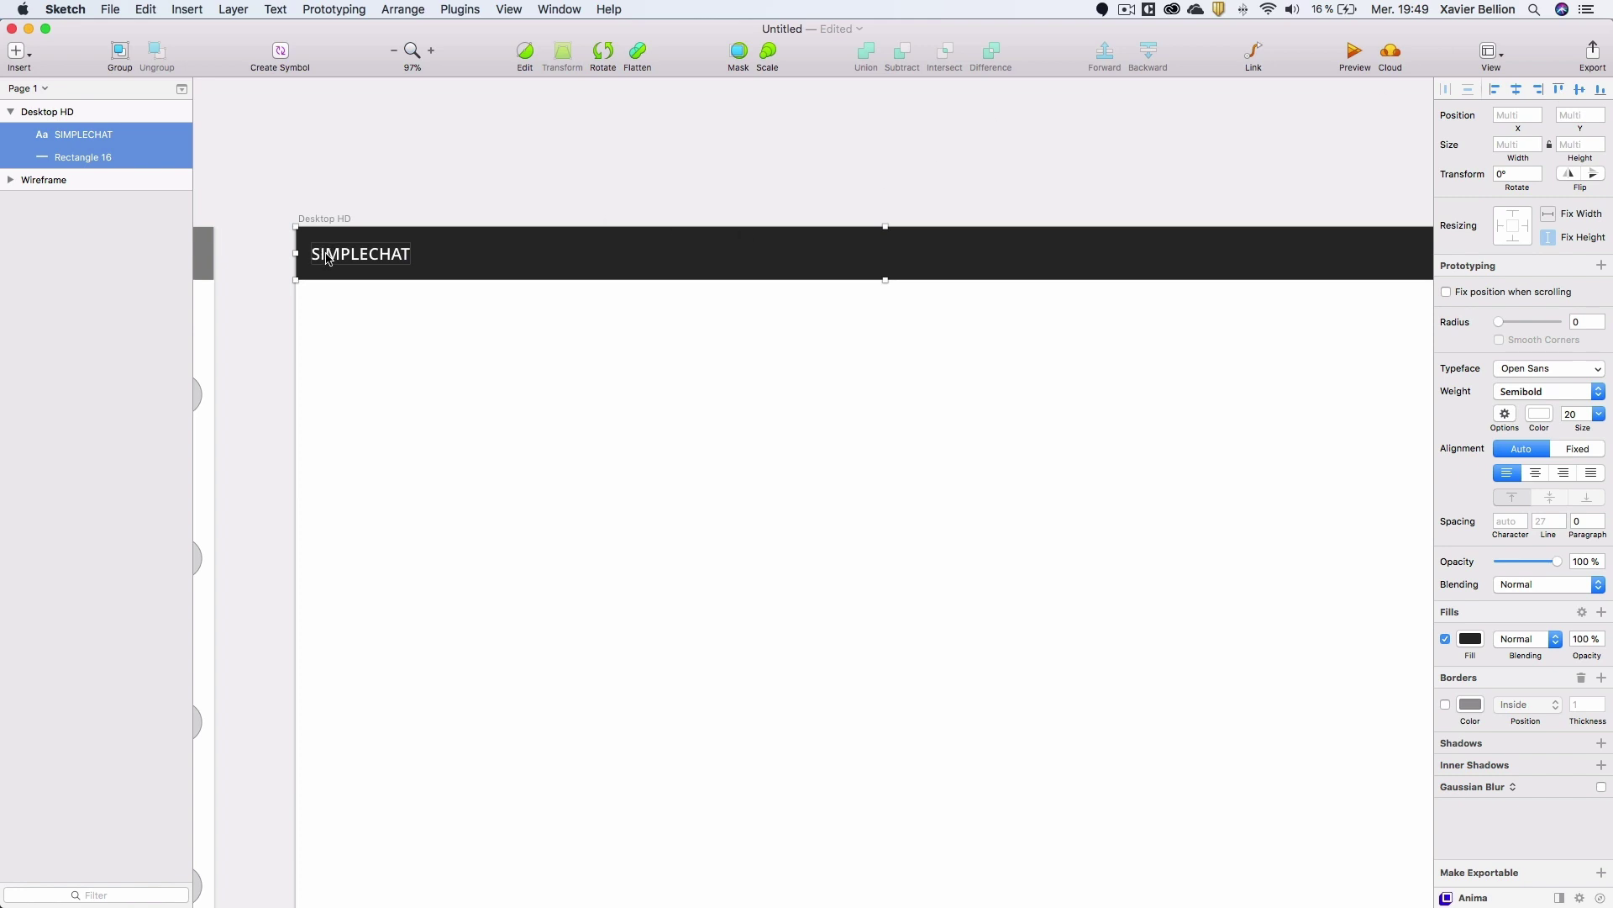
left_click(89, 159)
left_click(93, 137)
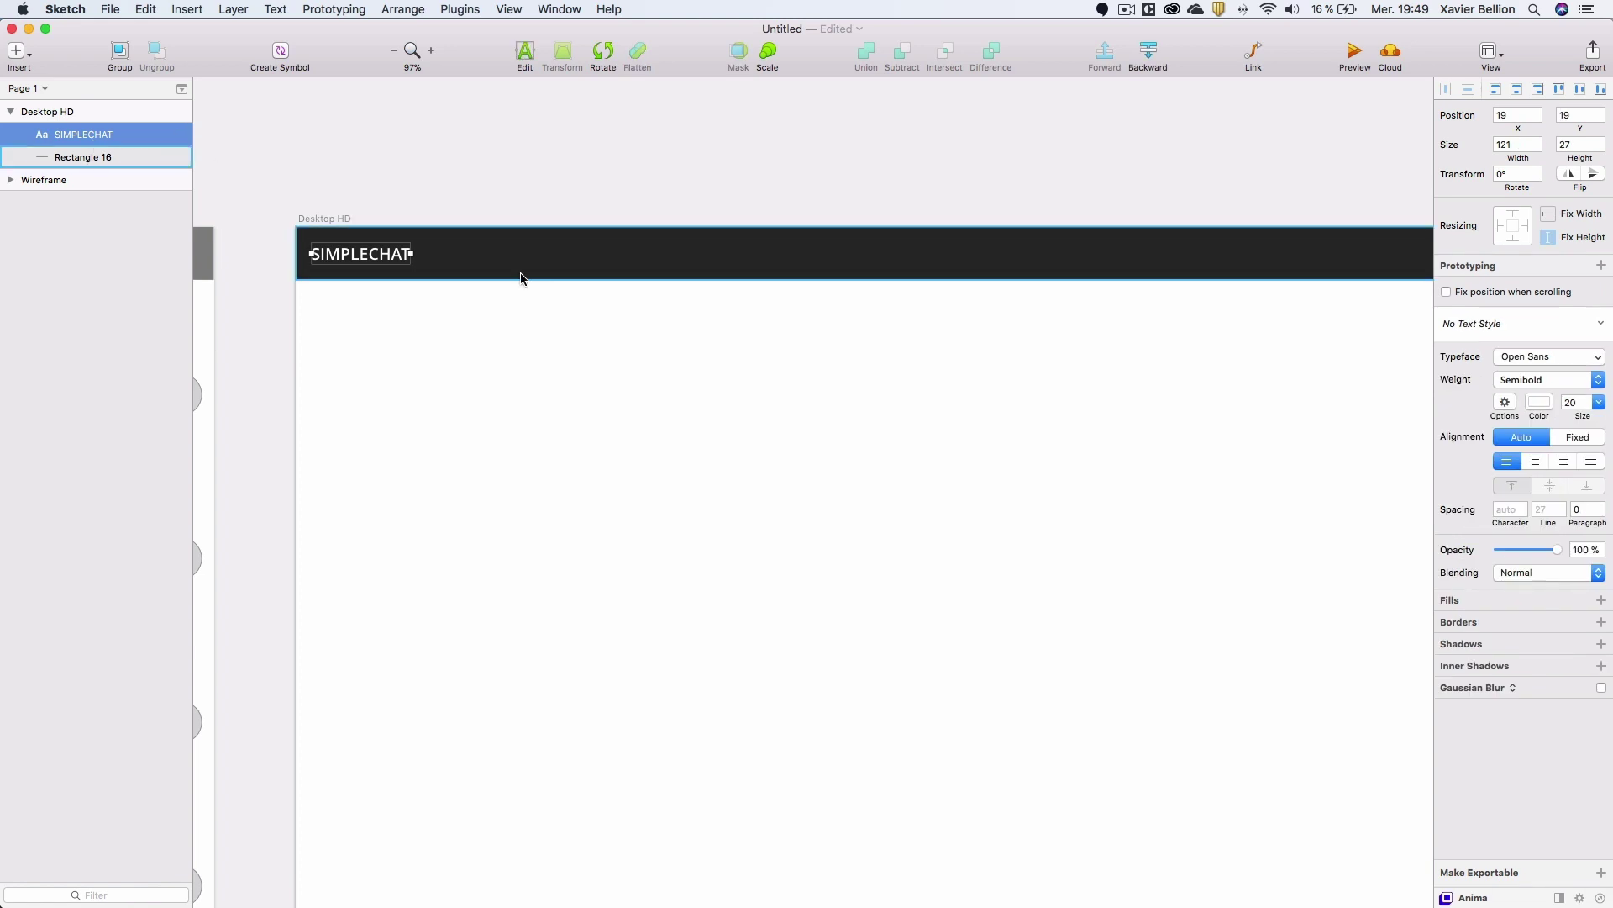
key("alt")
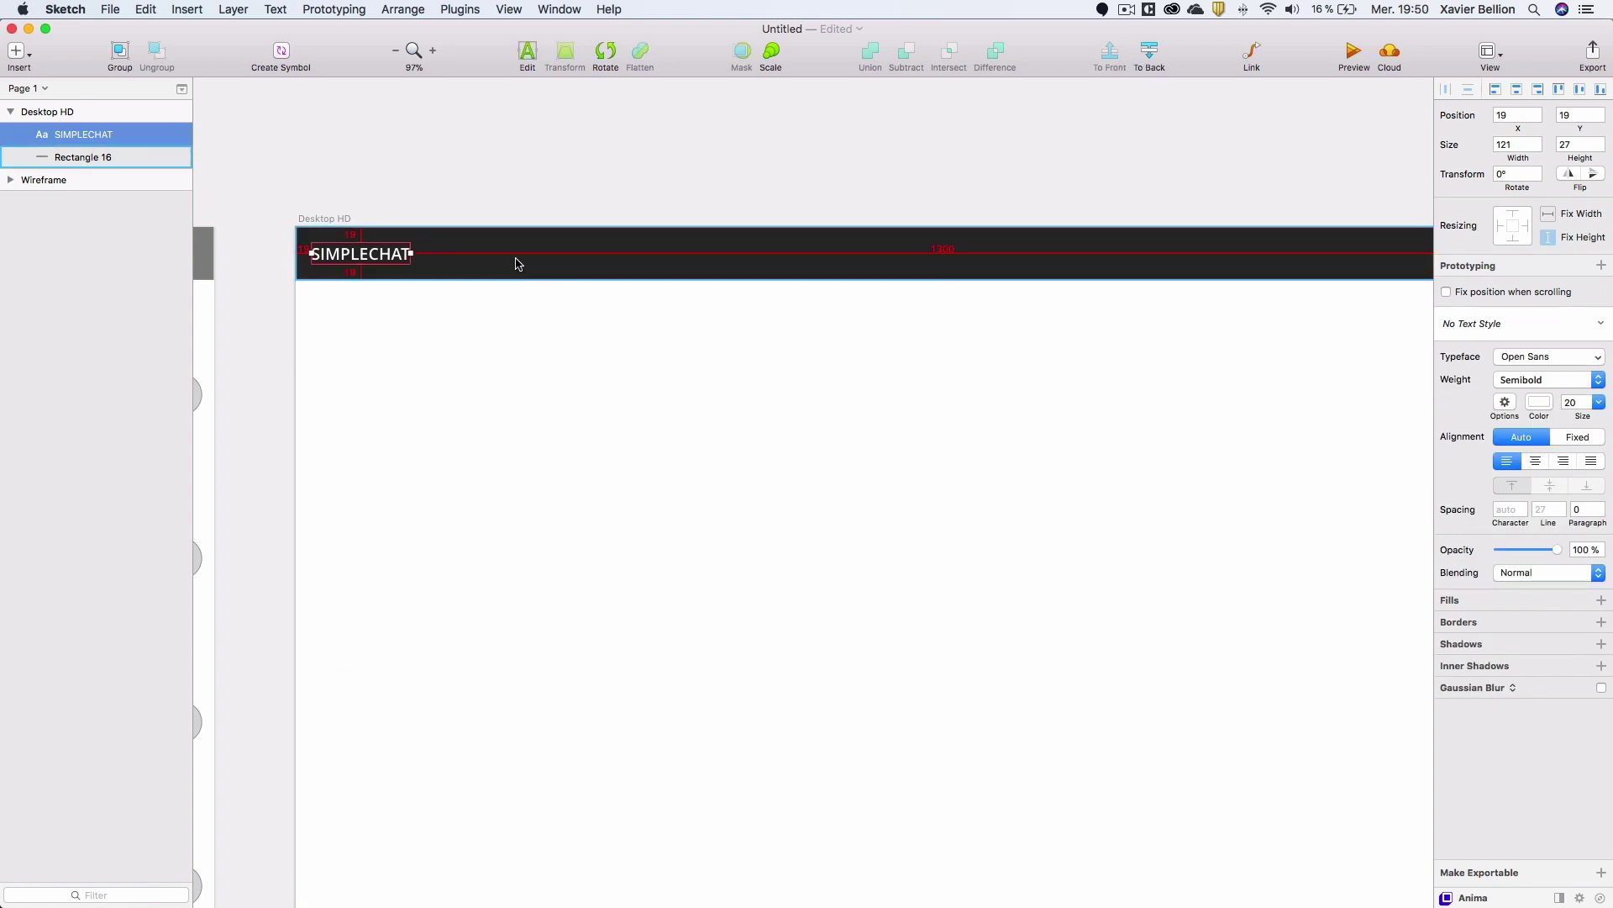
key("Left")
key("Left")
key("Left")
key("Left")
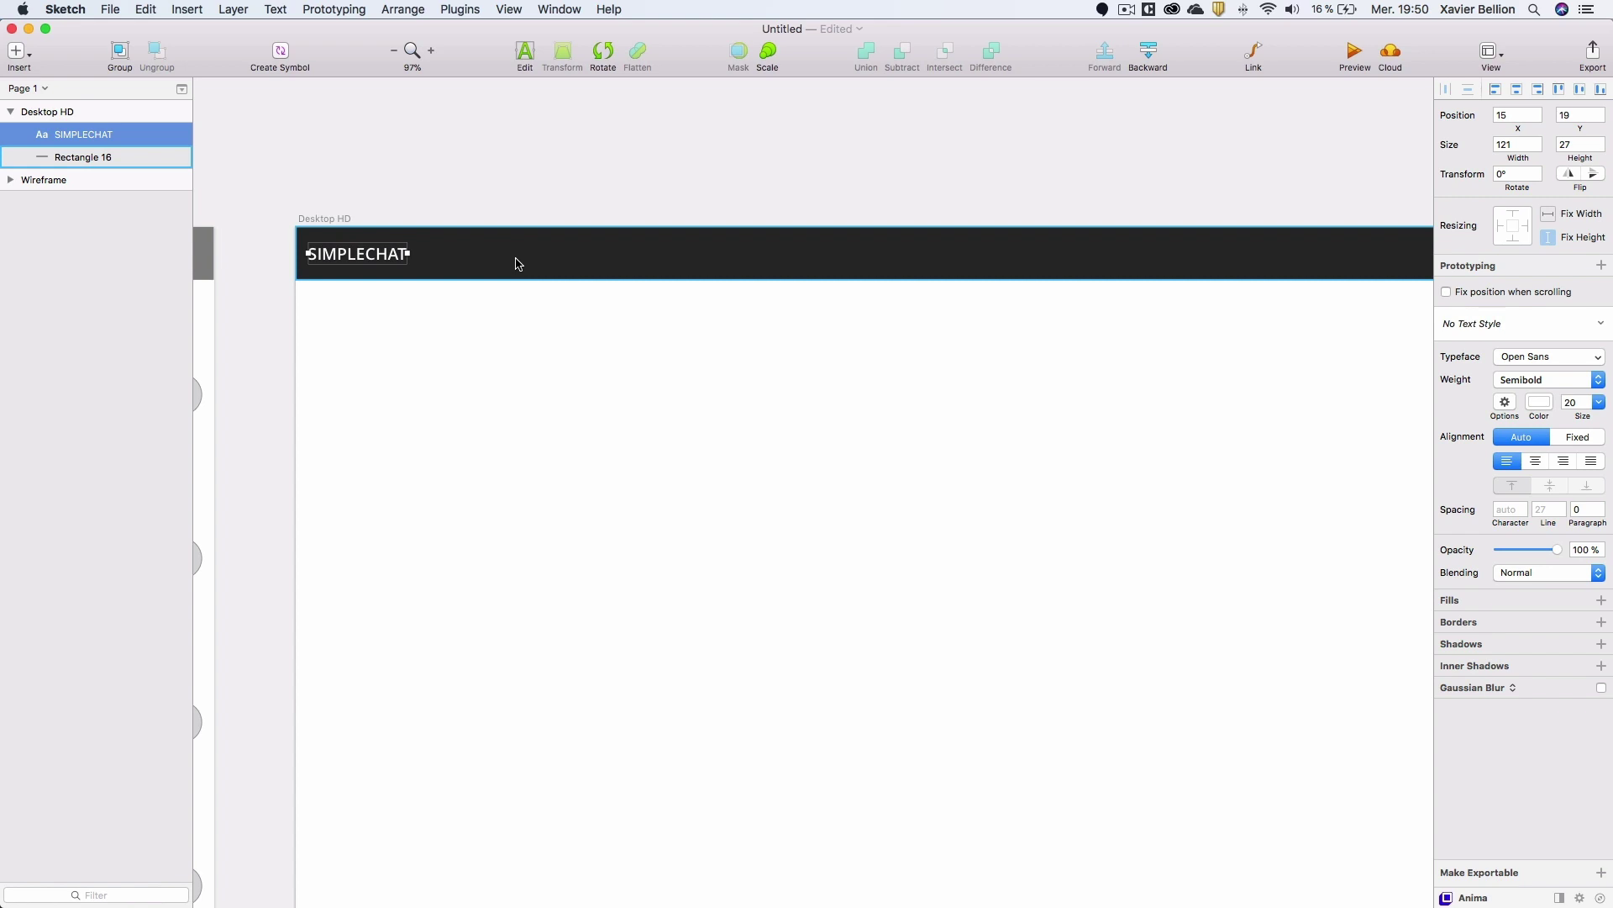
double_click(380, 253)
Select CHAT in the title, colour it 41ED8D, and add that green to Document Colors.
left_click(369, 253)
left_click_drag(370, 254, 414, 254)
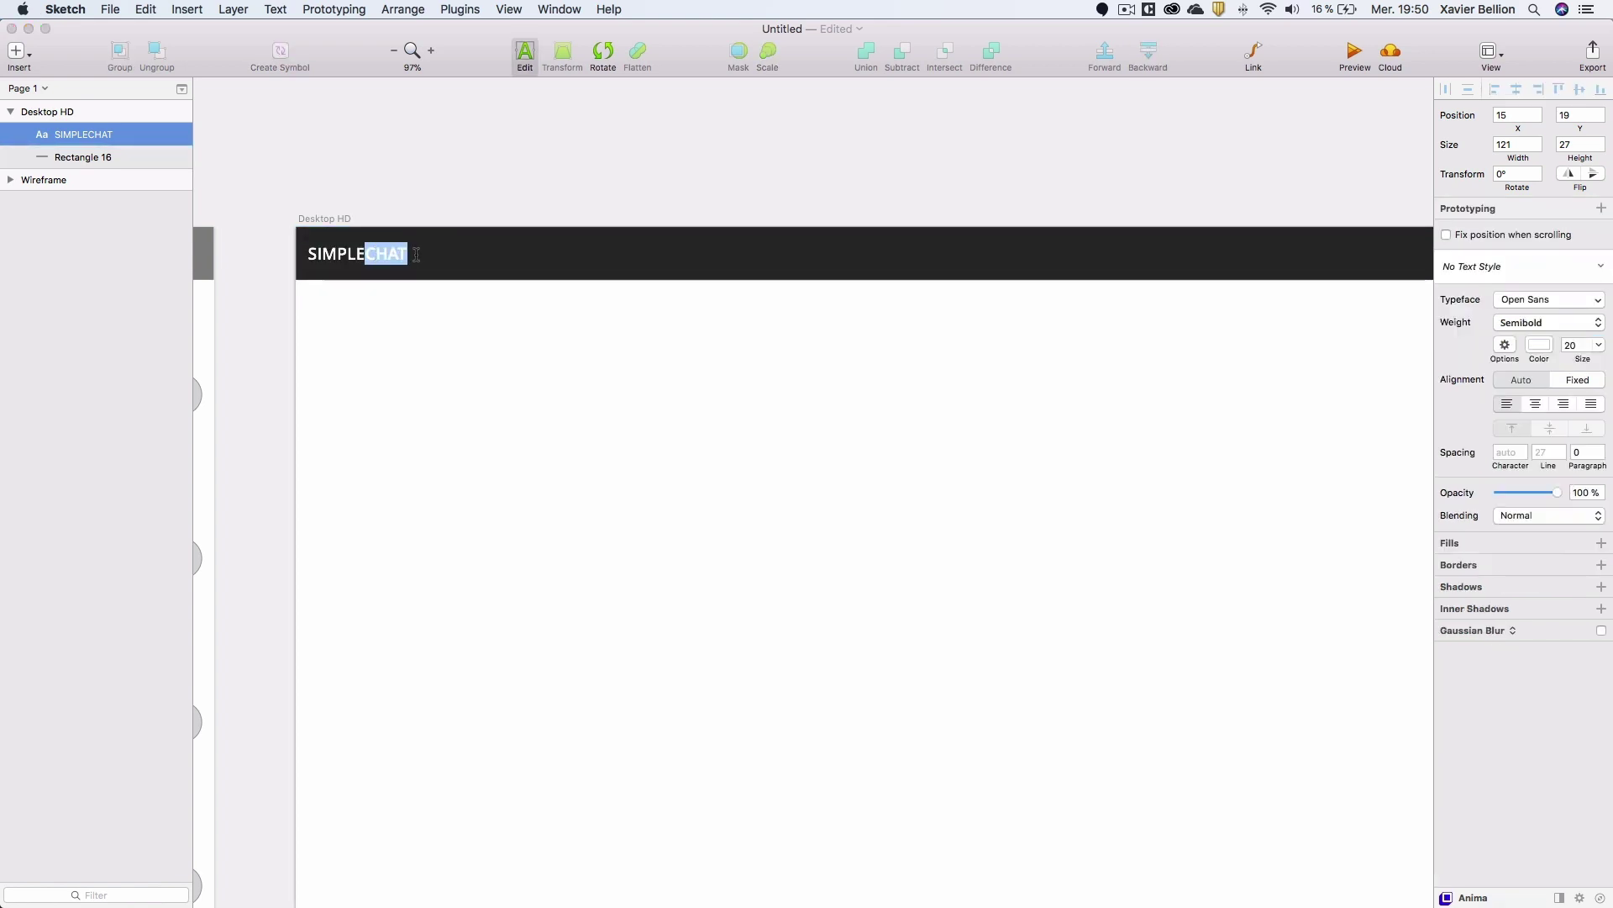
left_click(1537, 348)
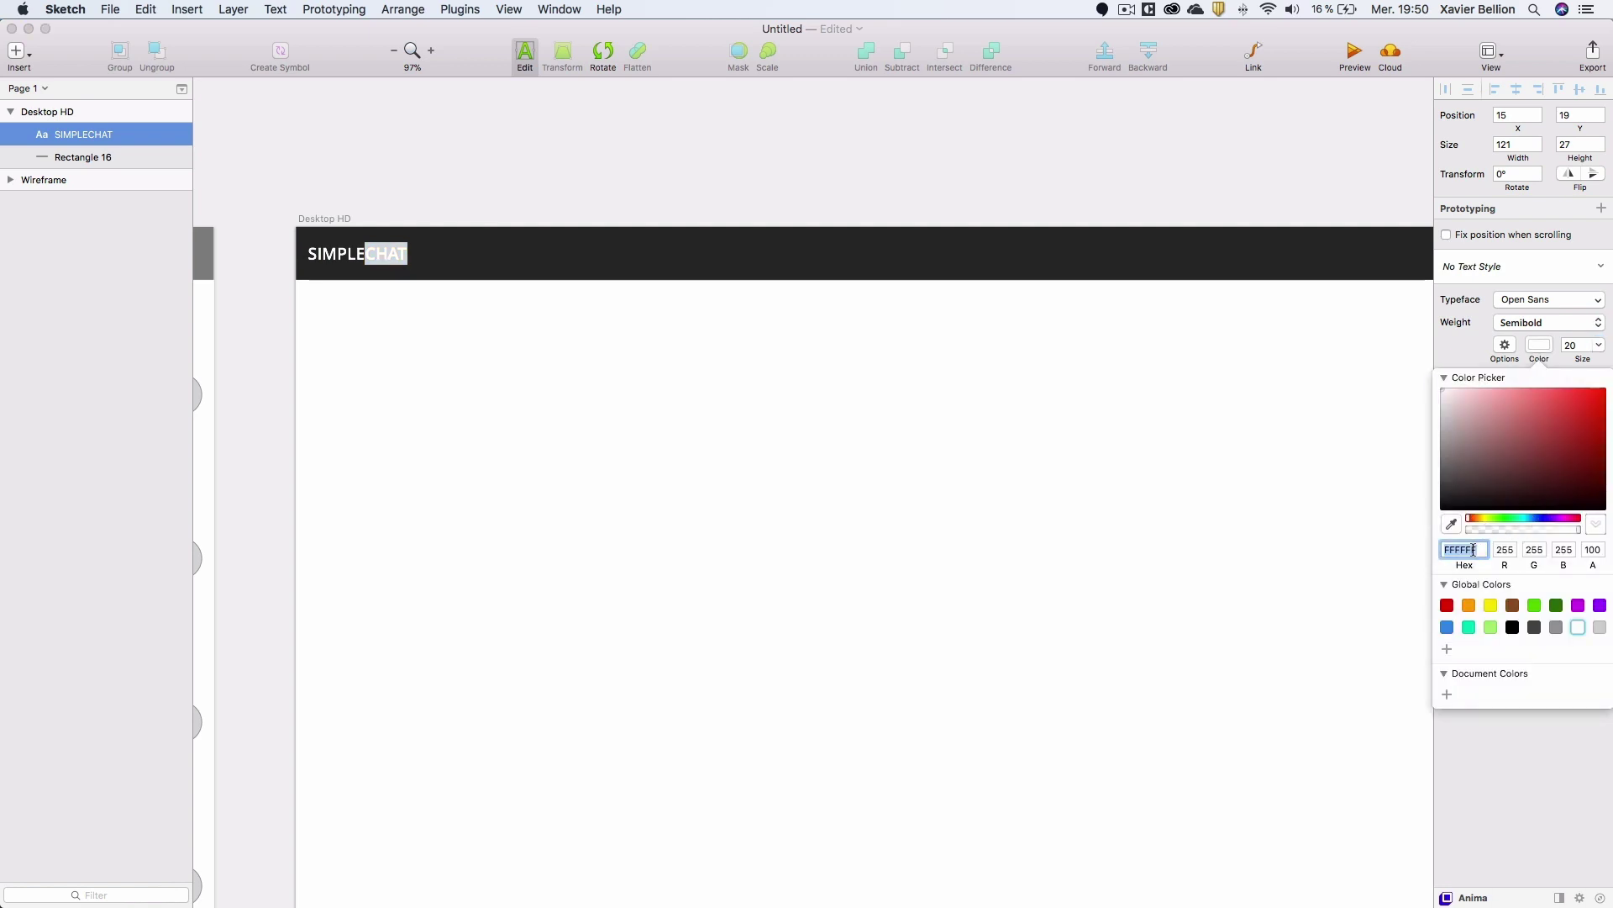
type("41")
type("EDBD")
key("Return")
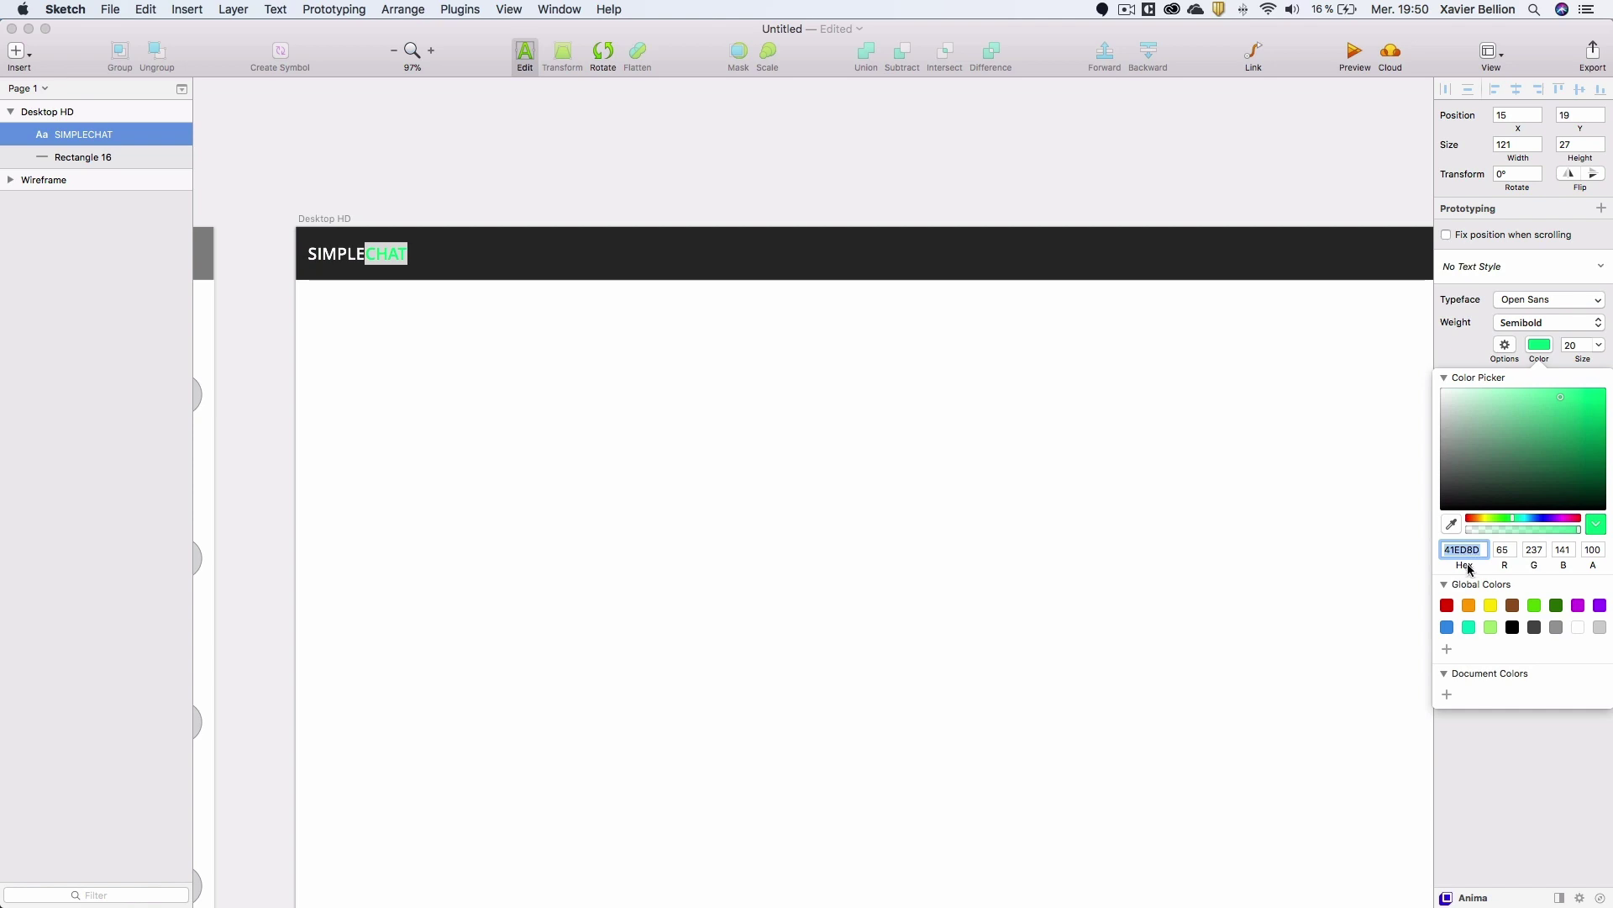
left_click(1447, 696)
left_click(440, 192)
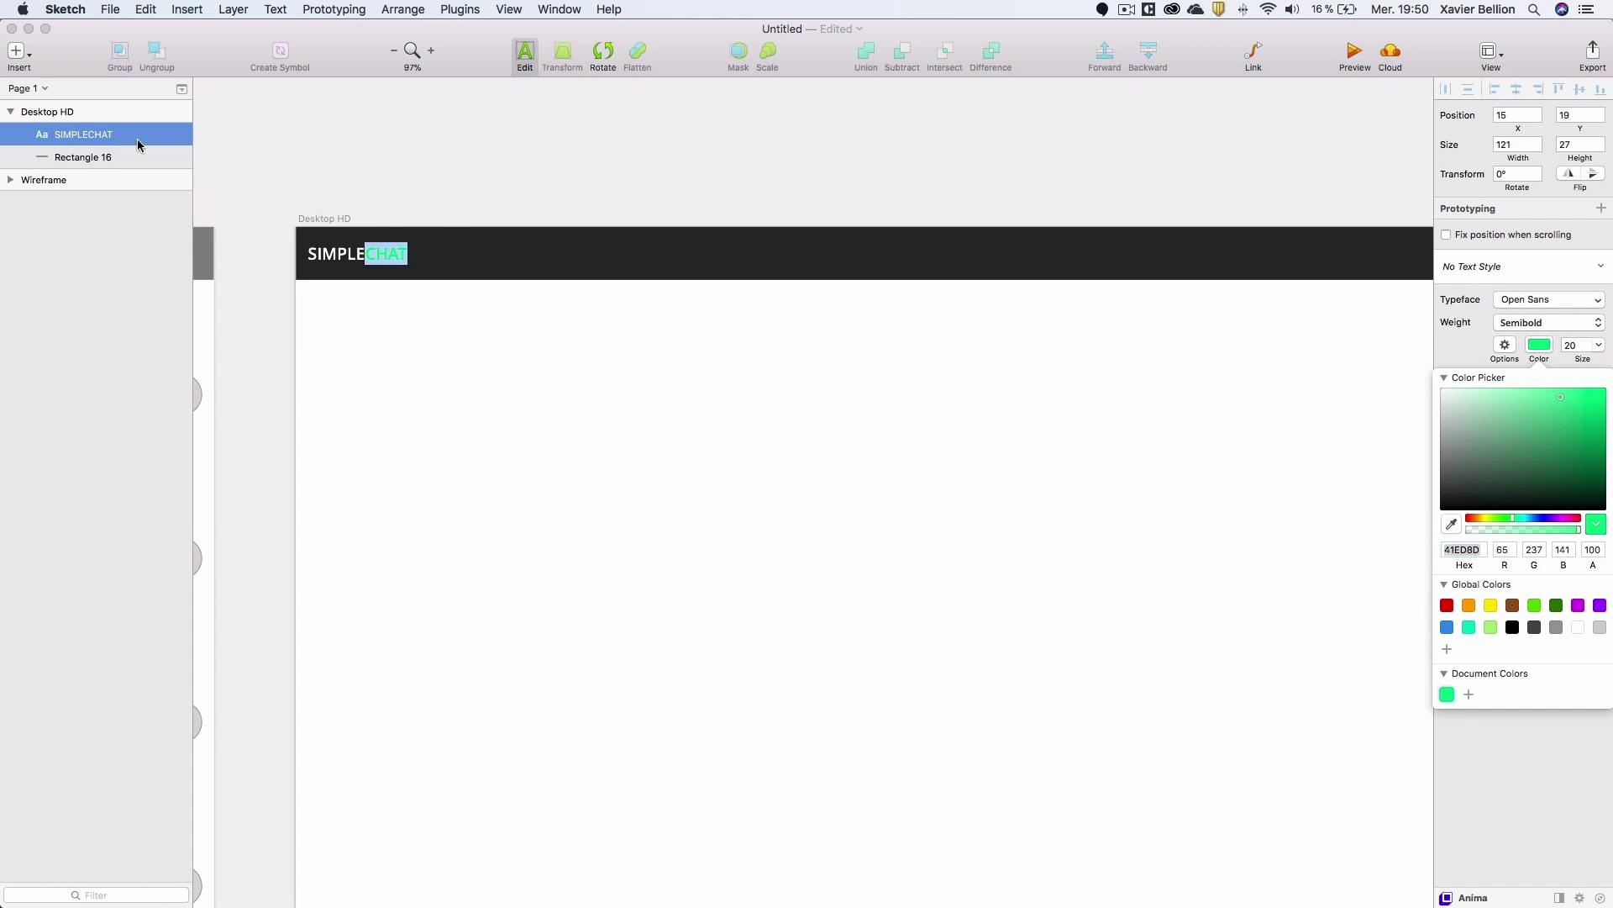
left_click(77, 160)
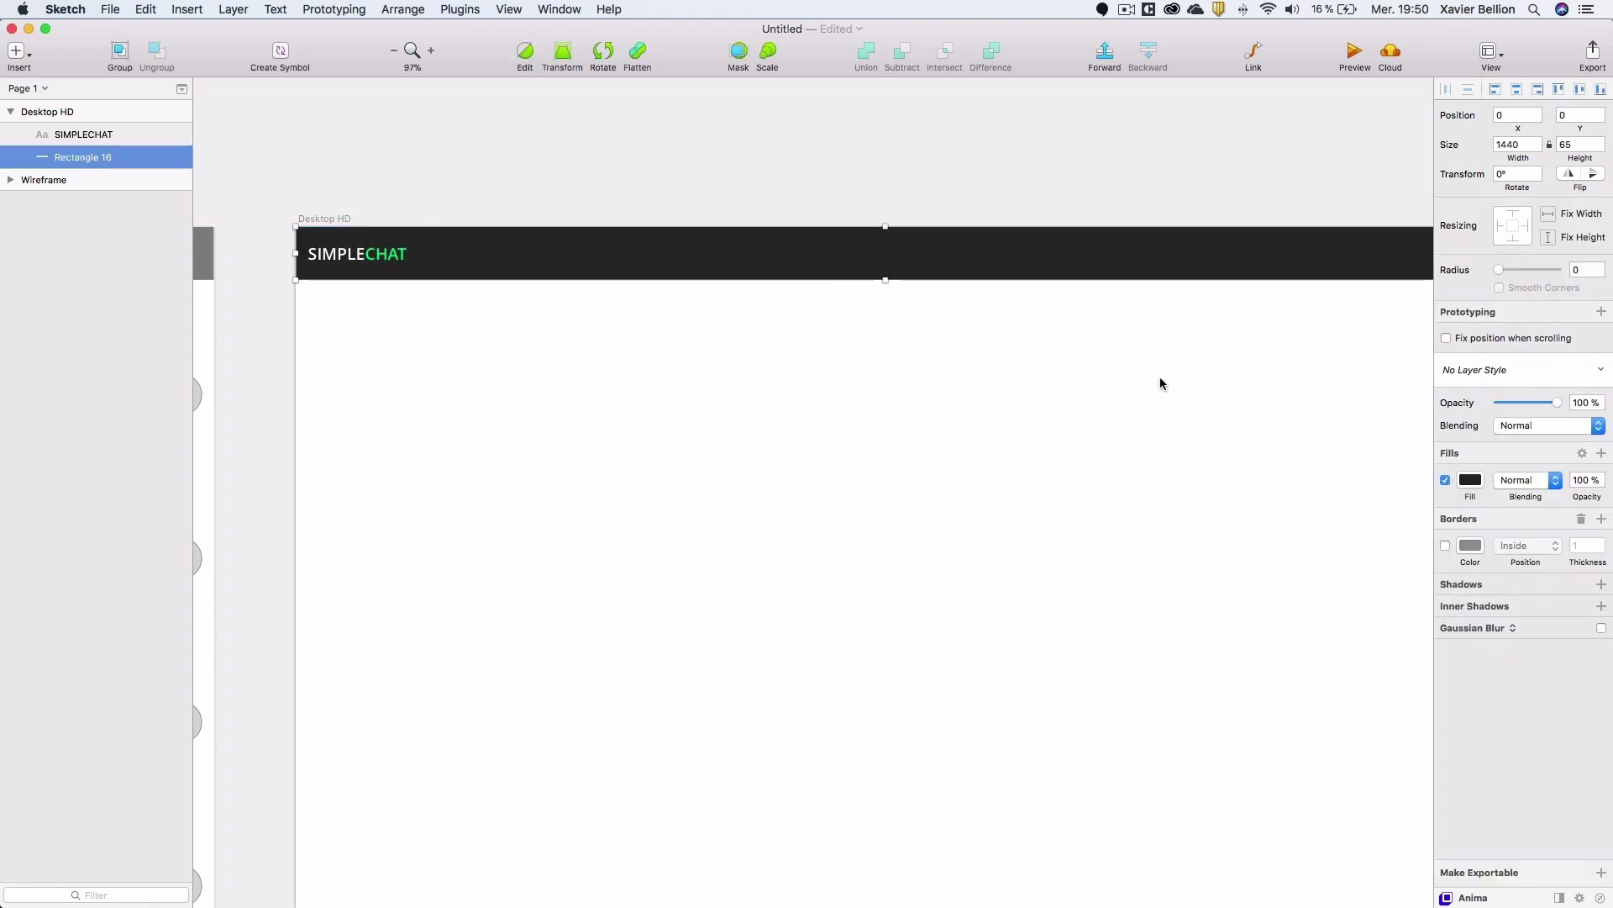
Save the top bar's 292929 fill as a document colour.
left_click(1471, 480)
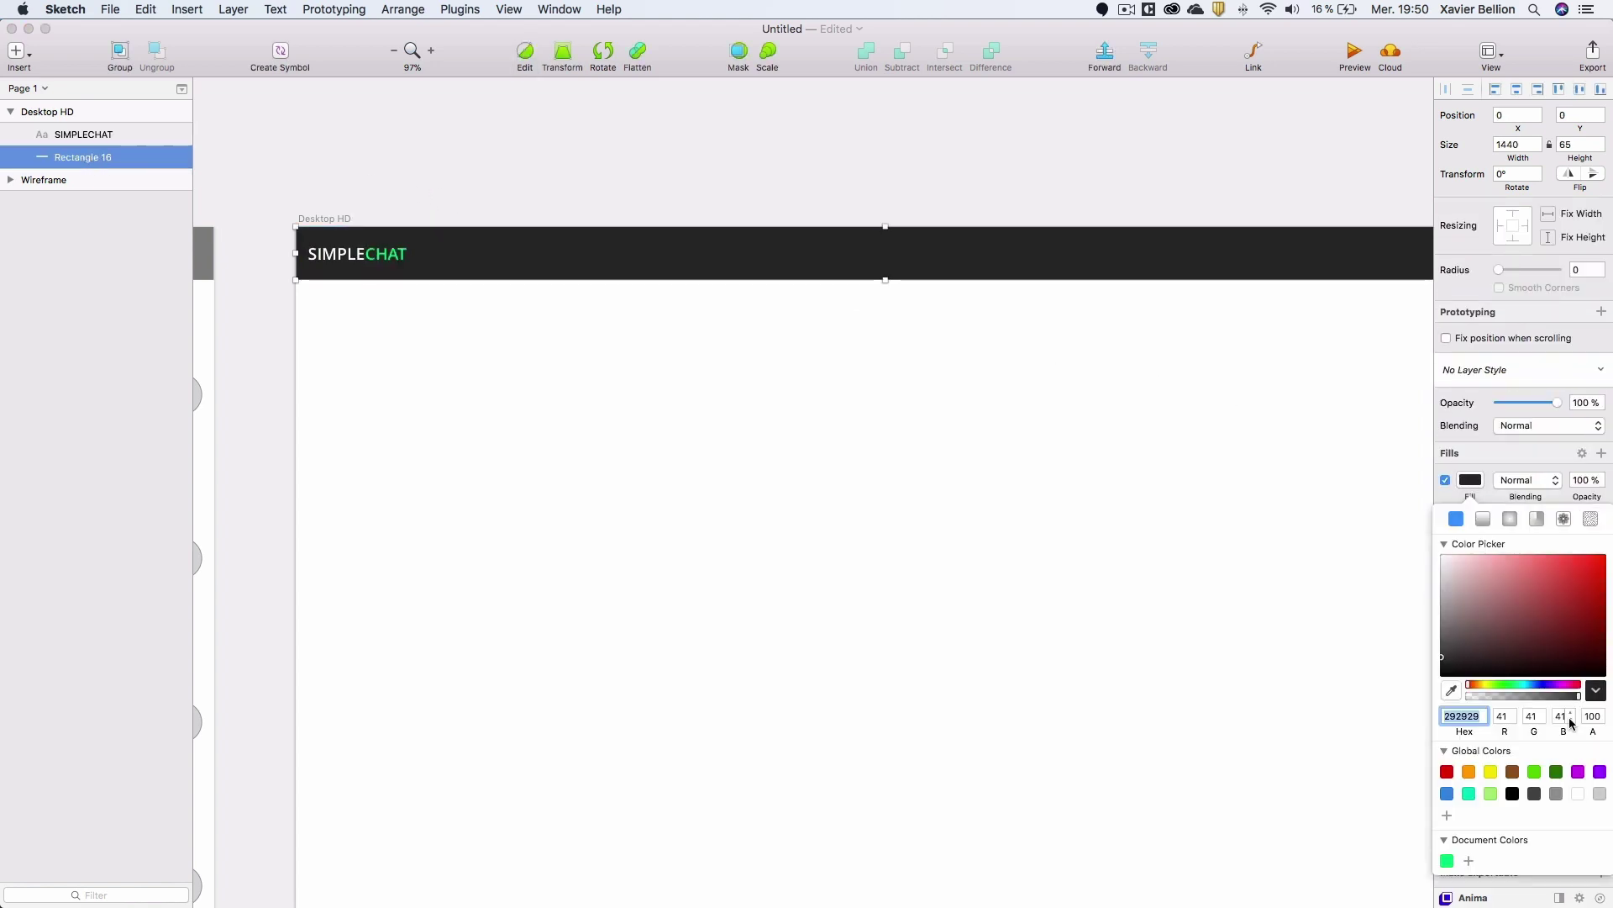
left_click(1471, 860)
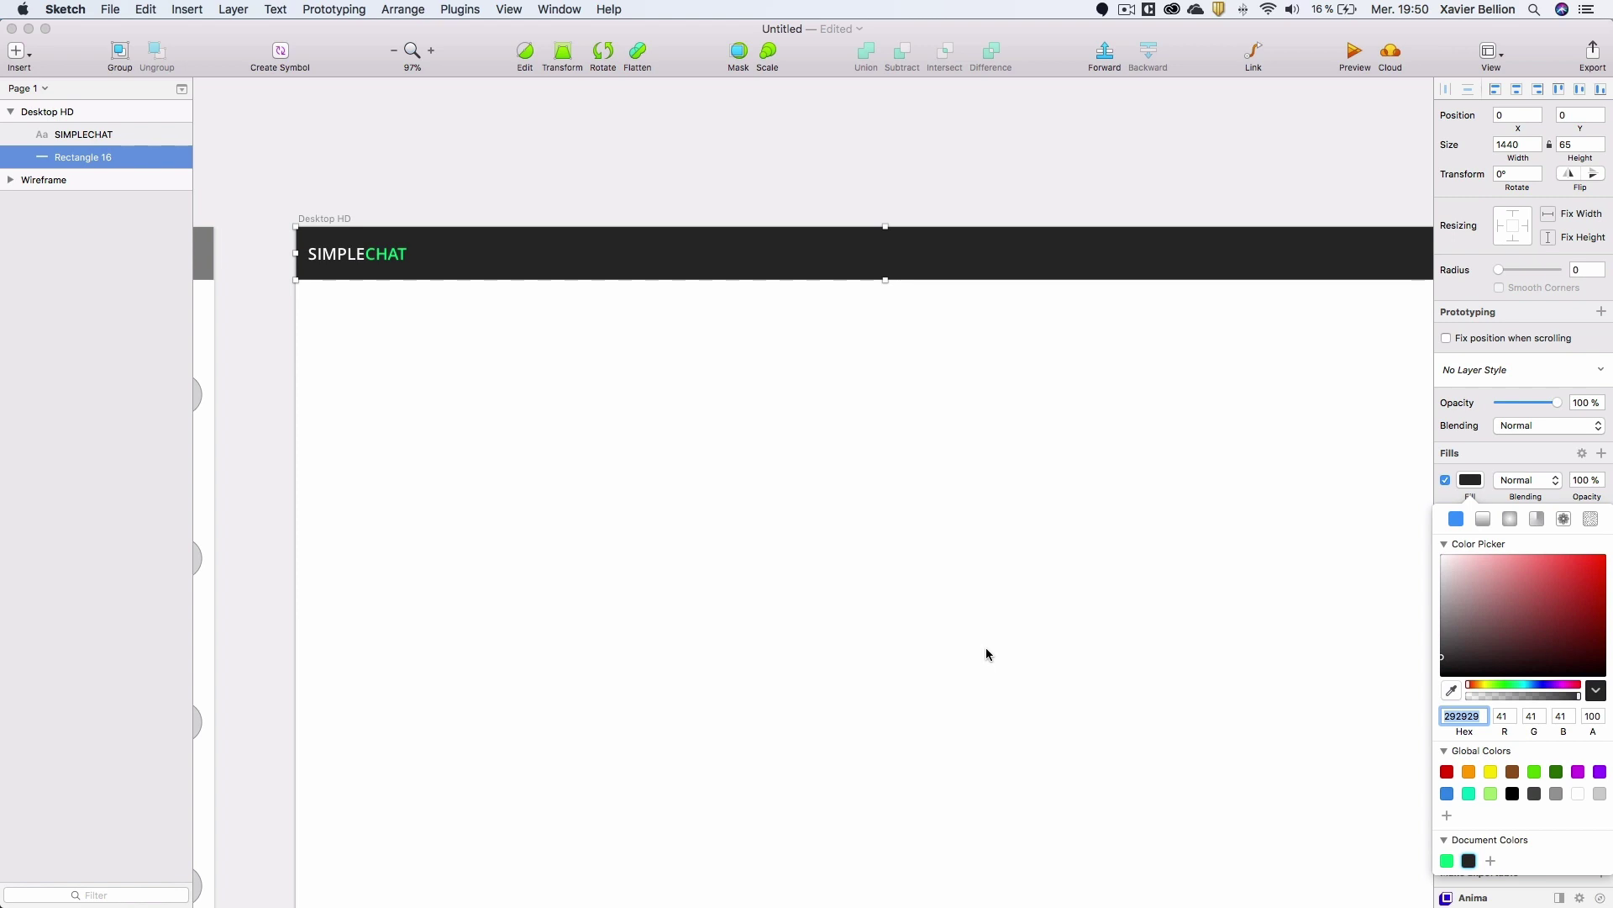
left_click(364, 190)
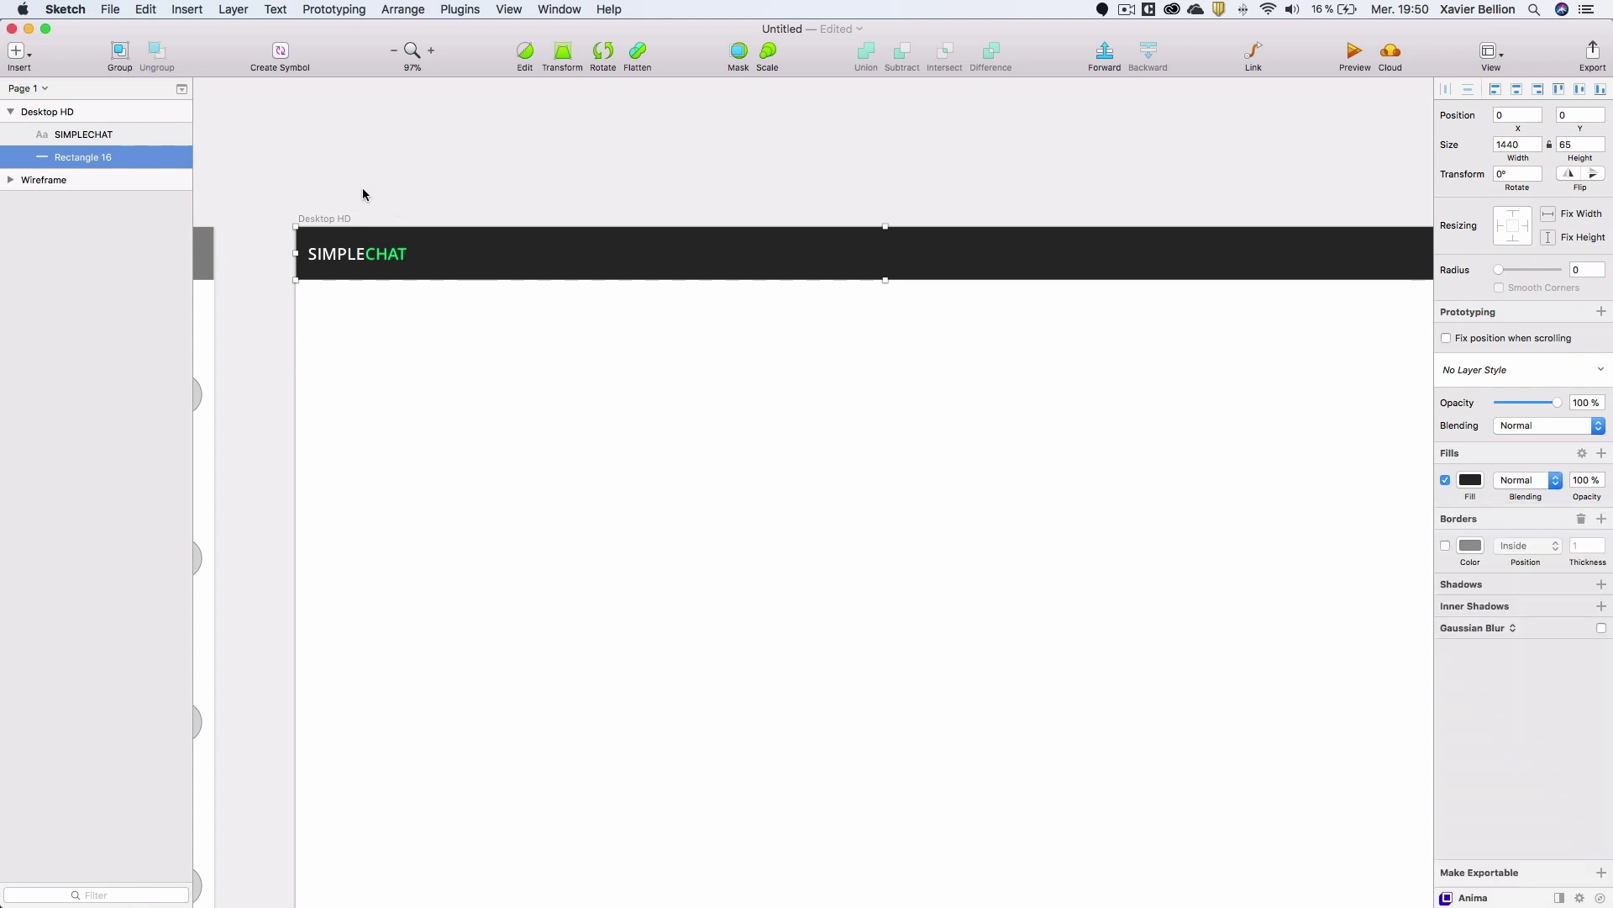
Group the bar and SIMPLECHAT title and name the group TopBar.
left_click(85, 137, "shift")
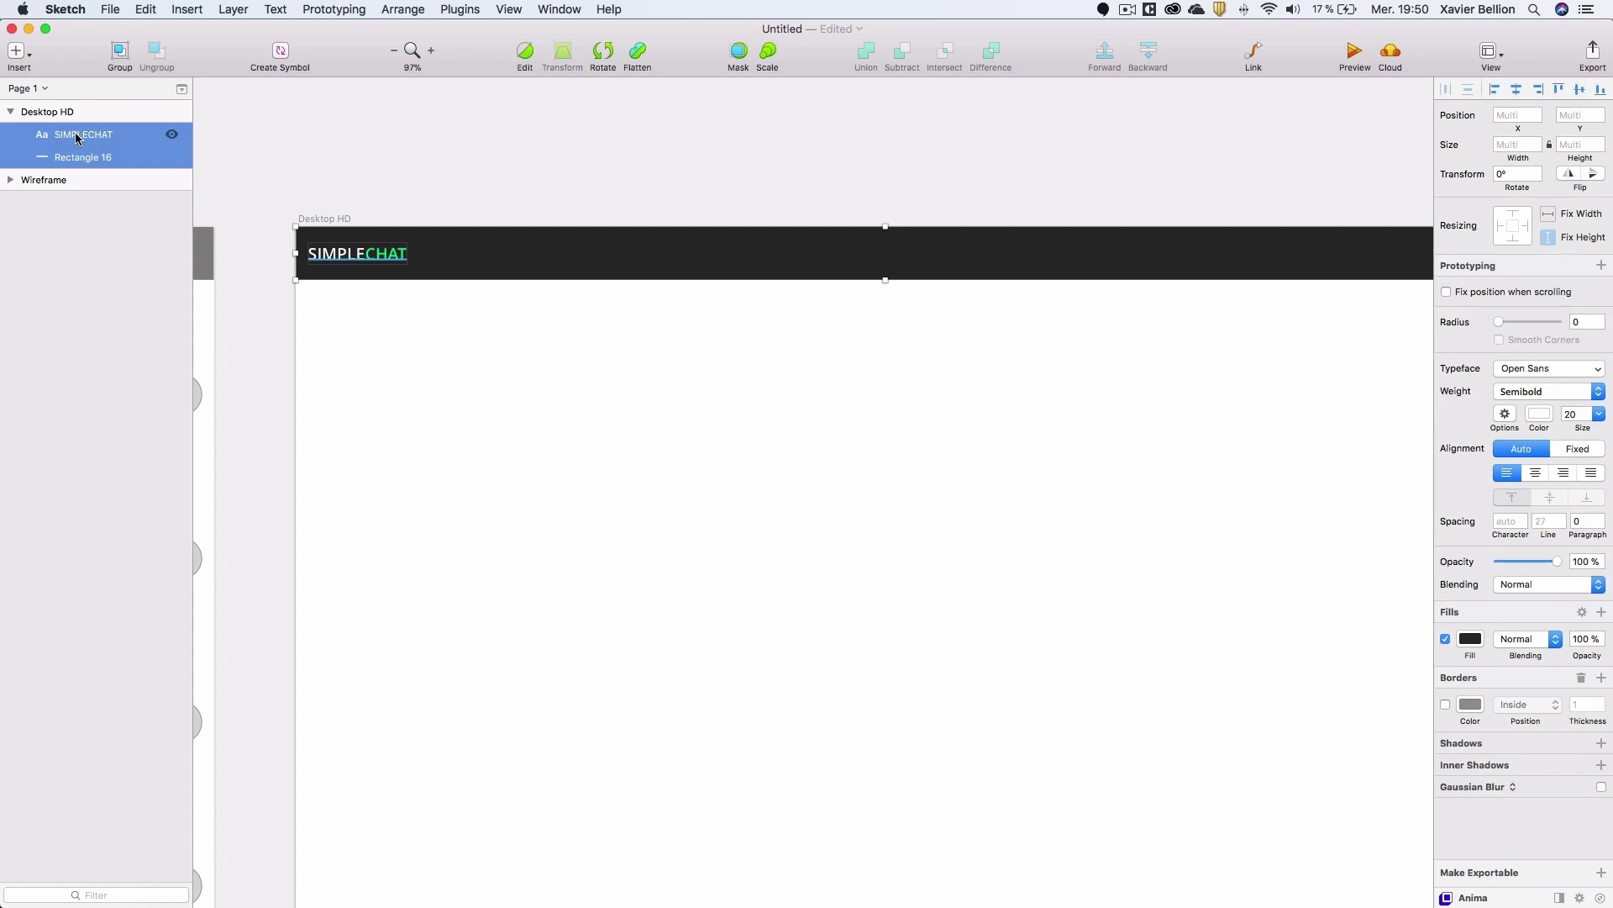
key("super+g")
double_click(77, 134)
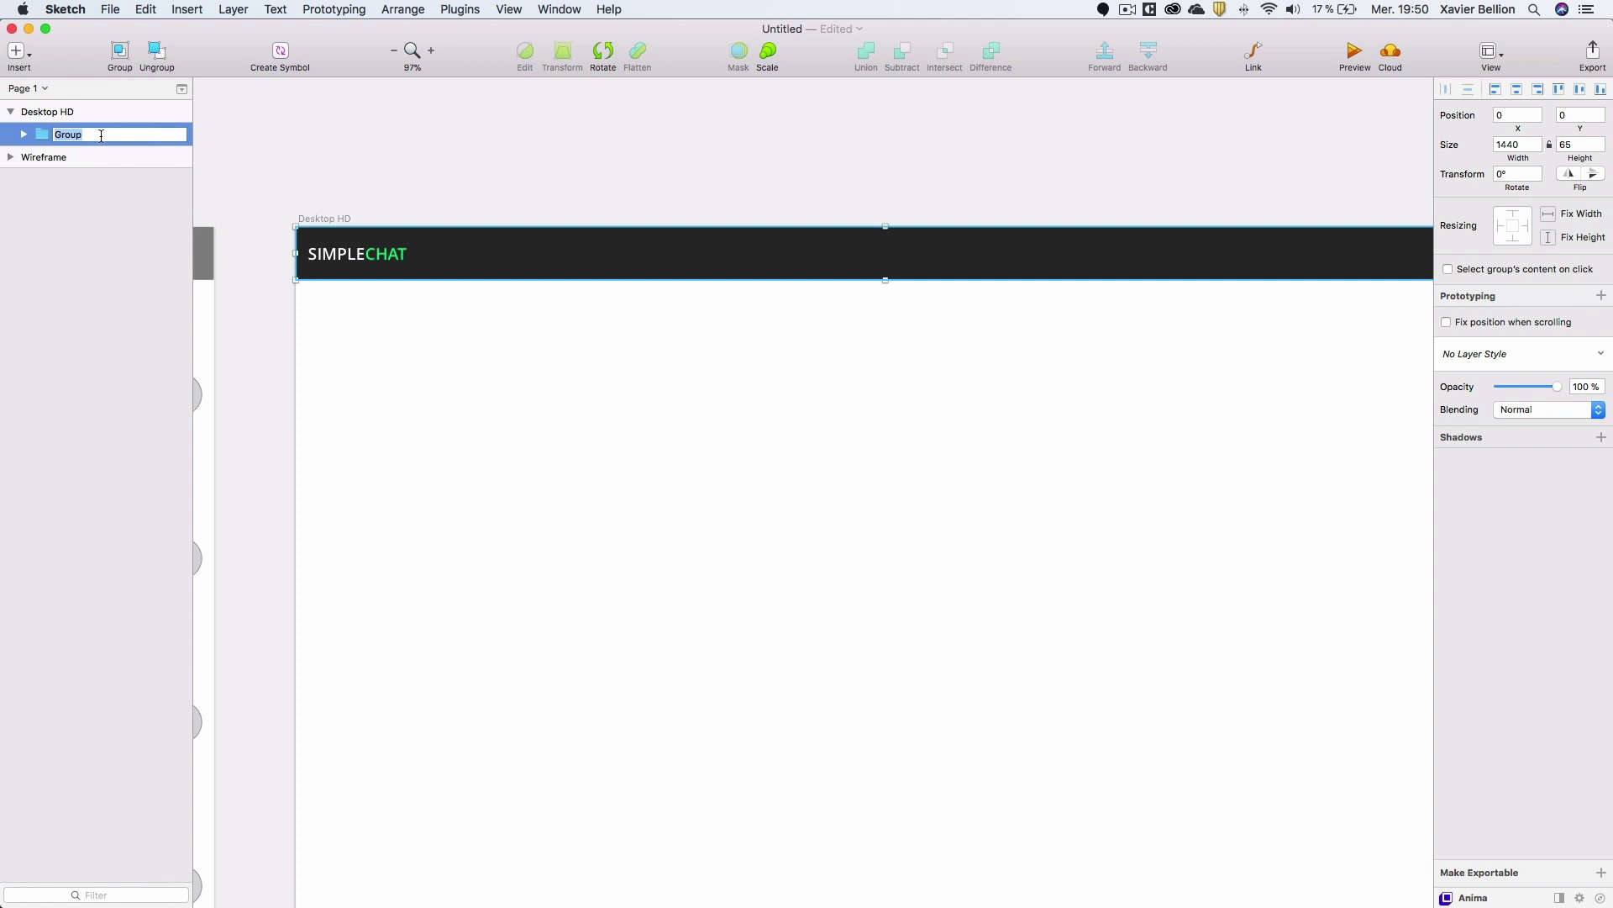
type("TopBar")
key("Return")
left_click(353, 166)
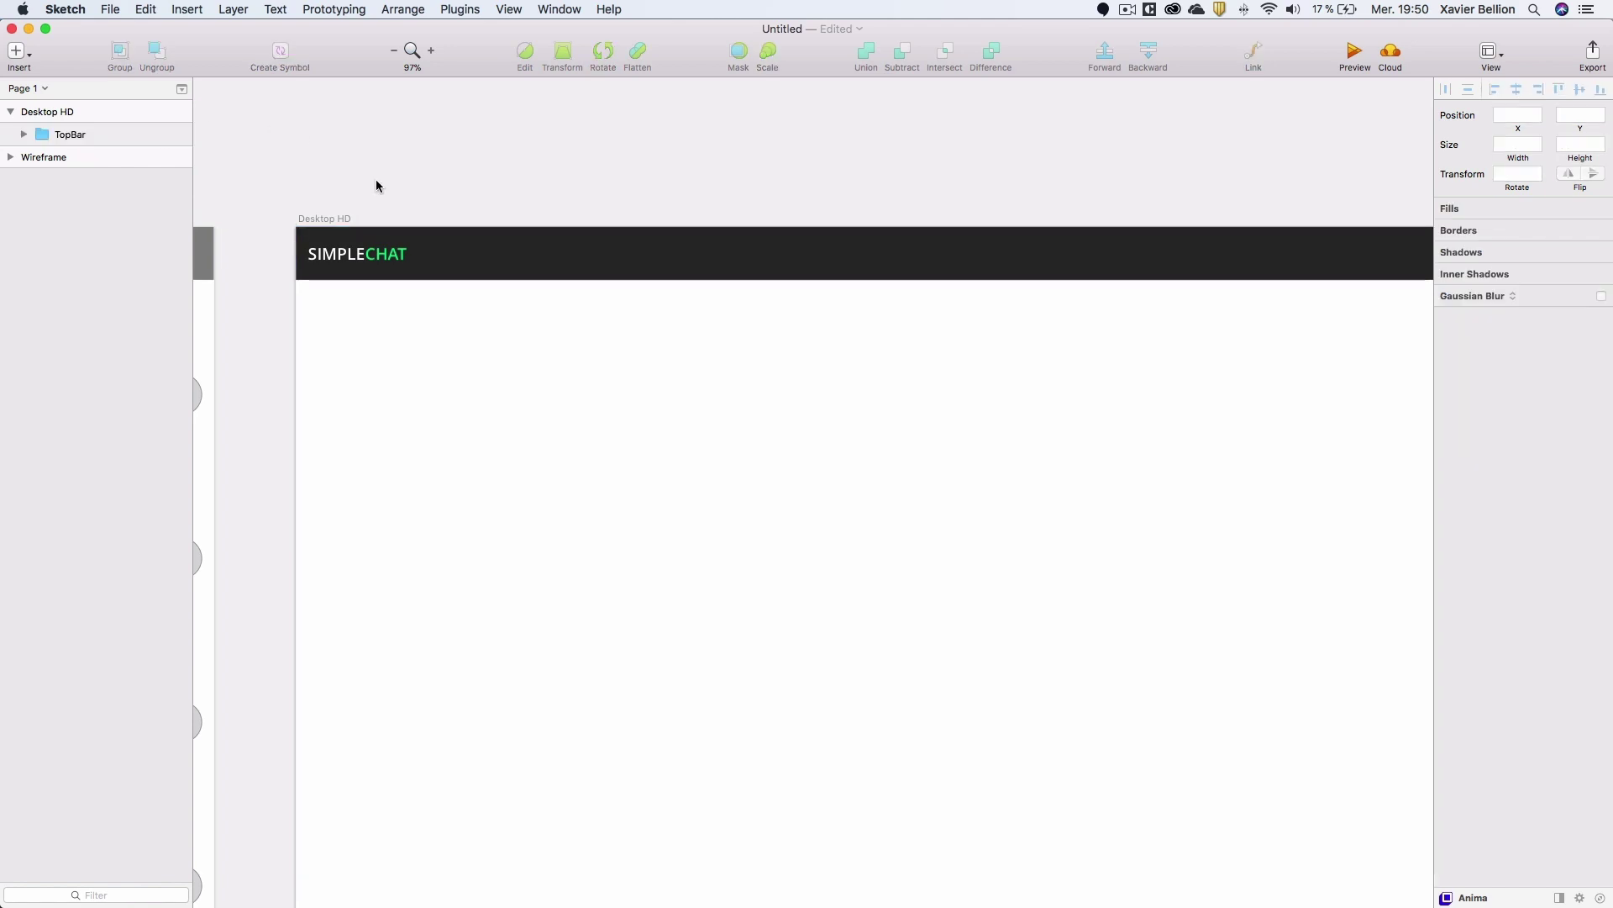
Draw a rectangle just below the top bar and set its width to 110.
key("r")
mouse_move(310, 299)
left_mouse_down()
mouse_move(392, 364)
mouse_move(339, 303)
left_mouse_up()
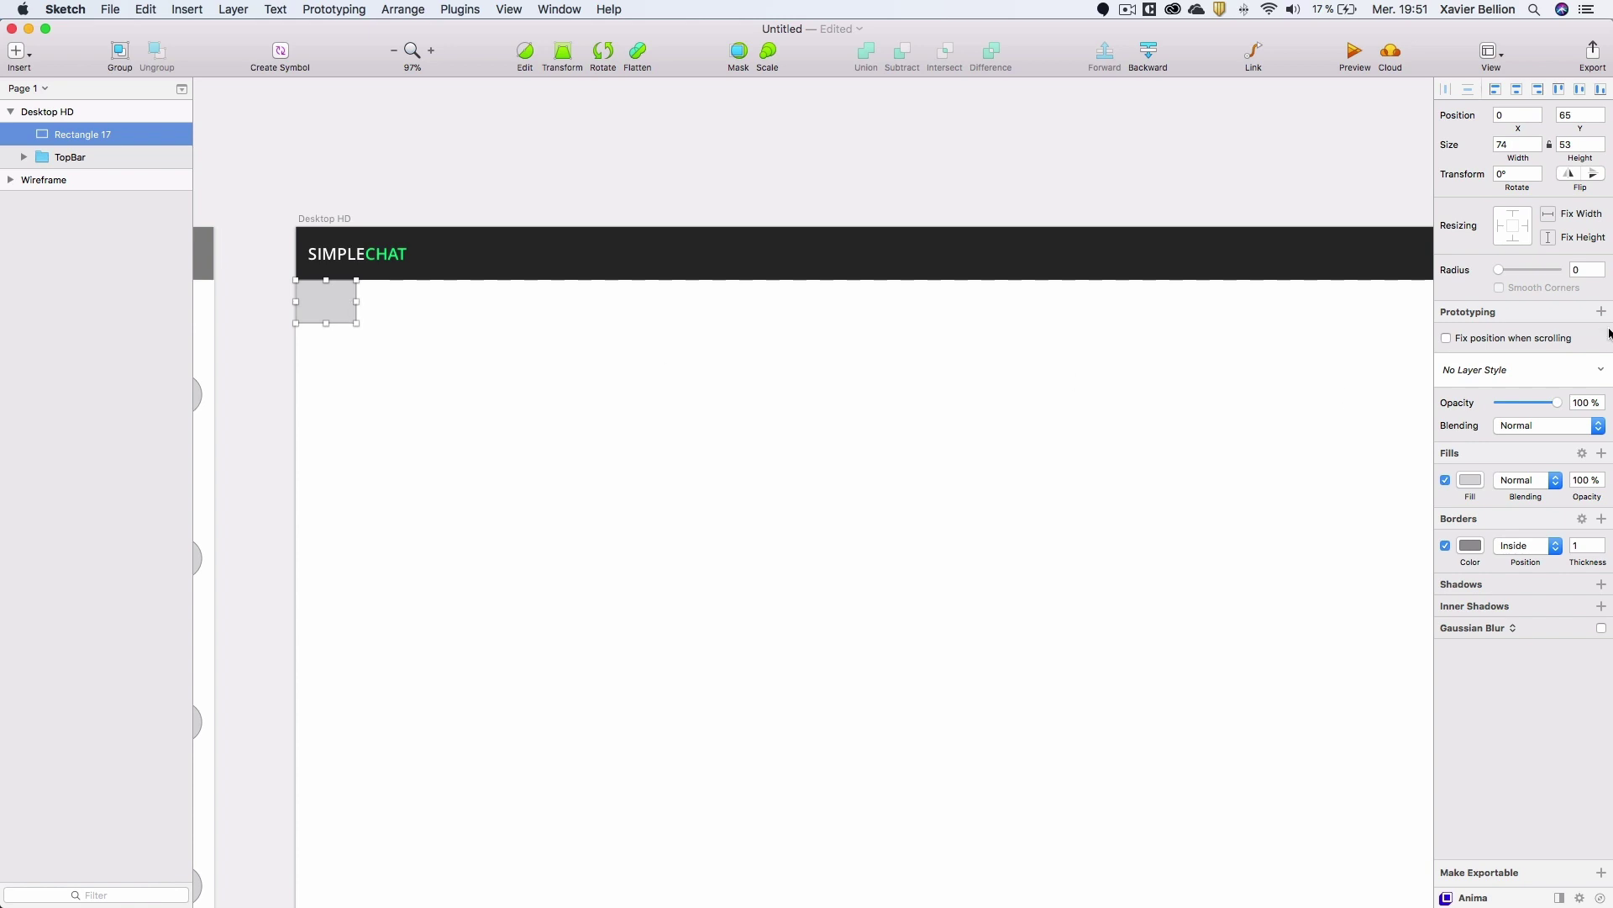
left_click(1519, 145)
type("325")
key("Return")
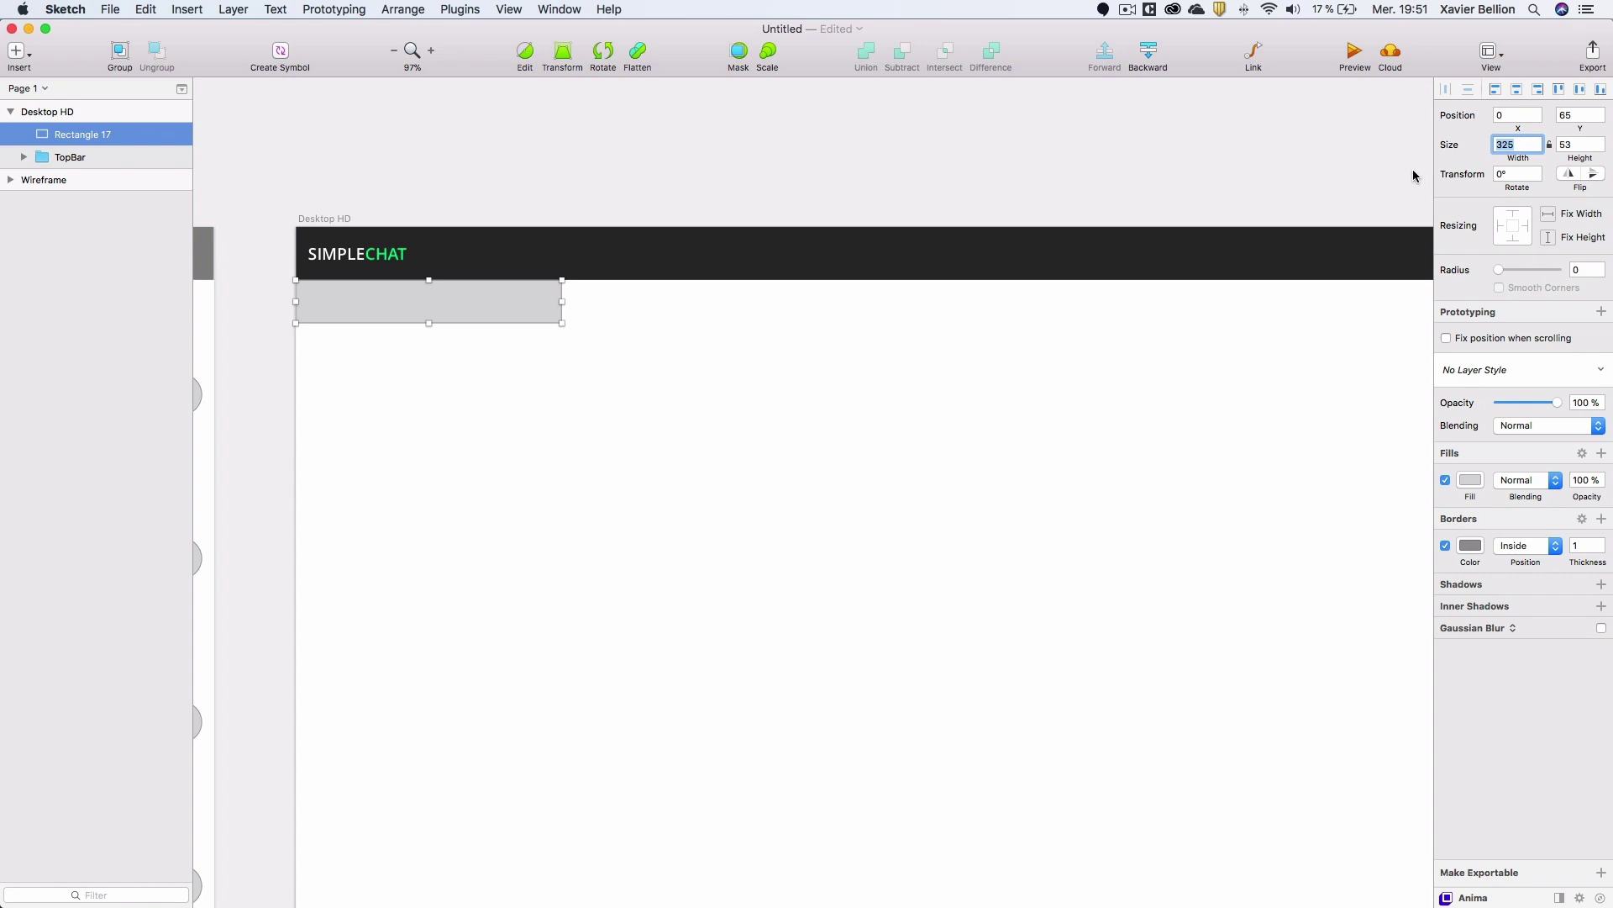
left_click_drag(756, 231, 591, 209)
key("super+z")
scroll(532, 285, "down", 3)
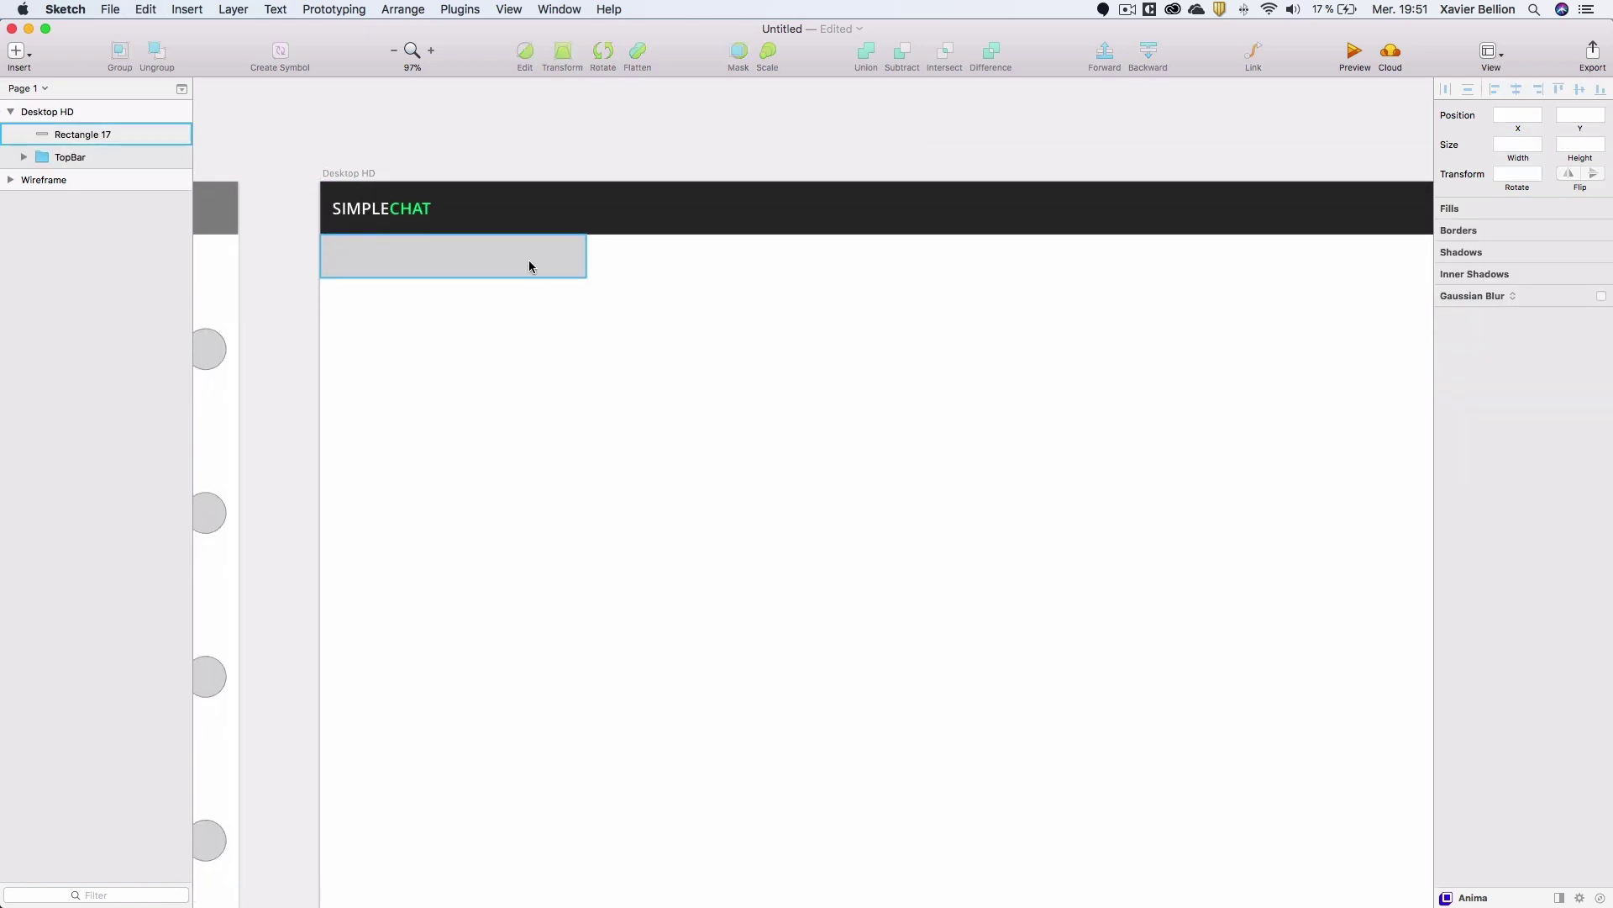
left_click(533, 259)
left_click(1518, 144)
type("110")
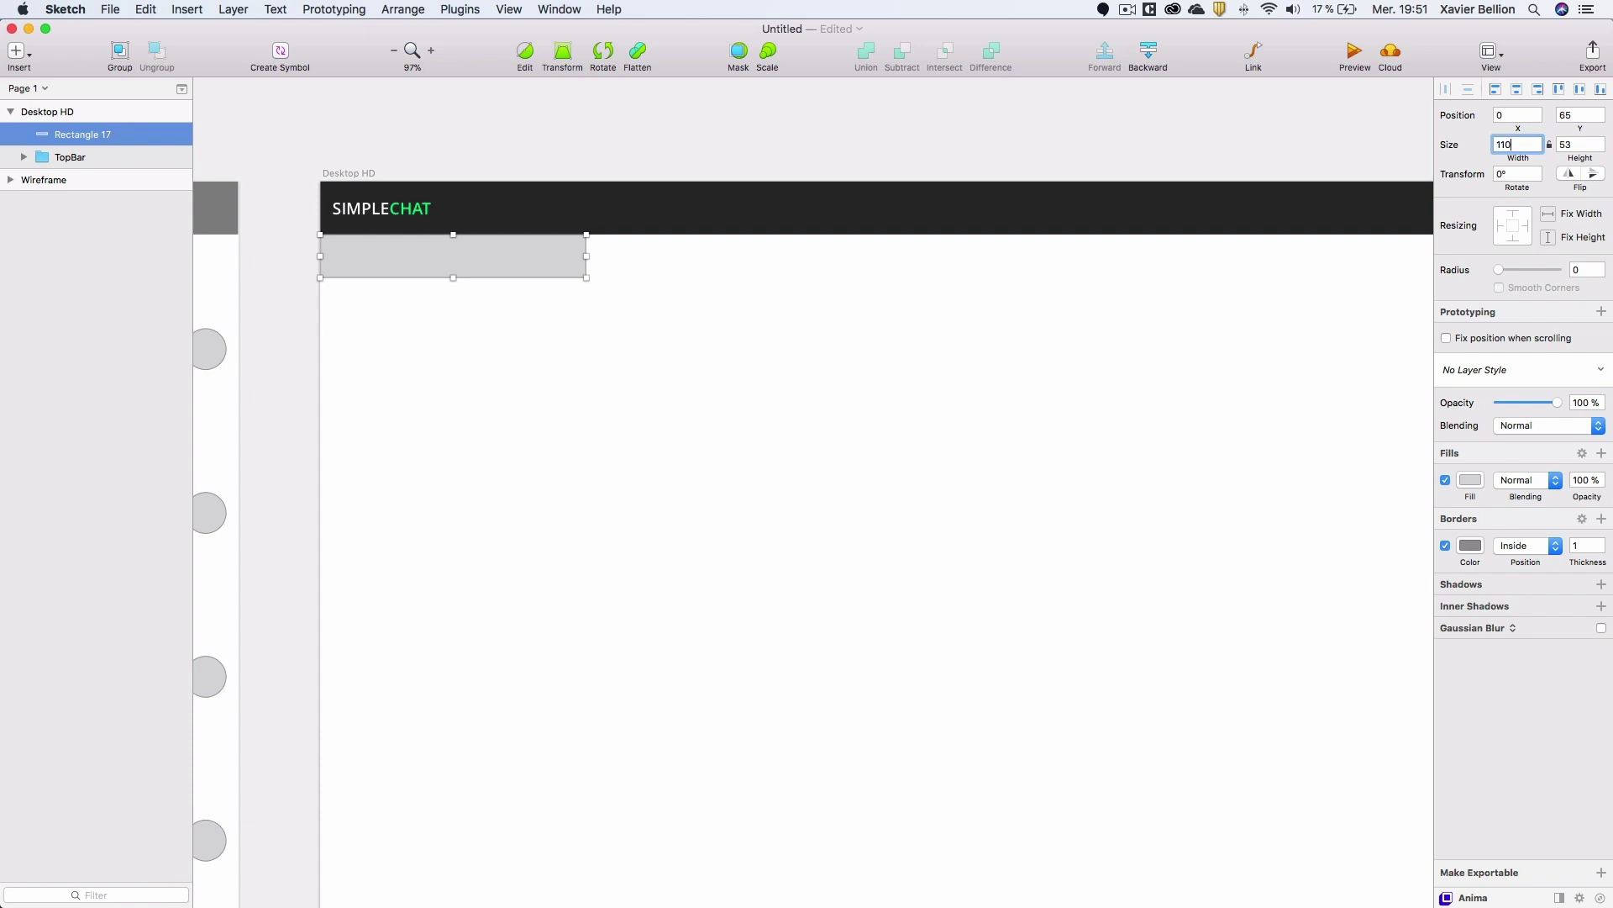
key("Return")
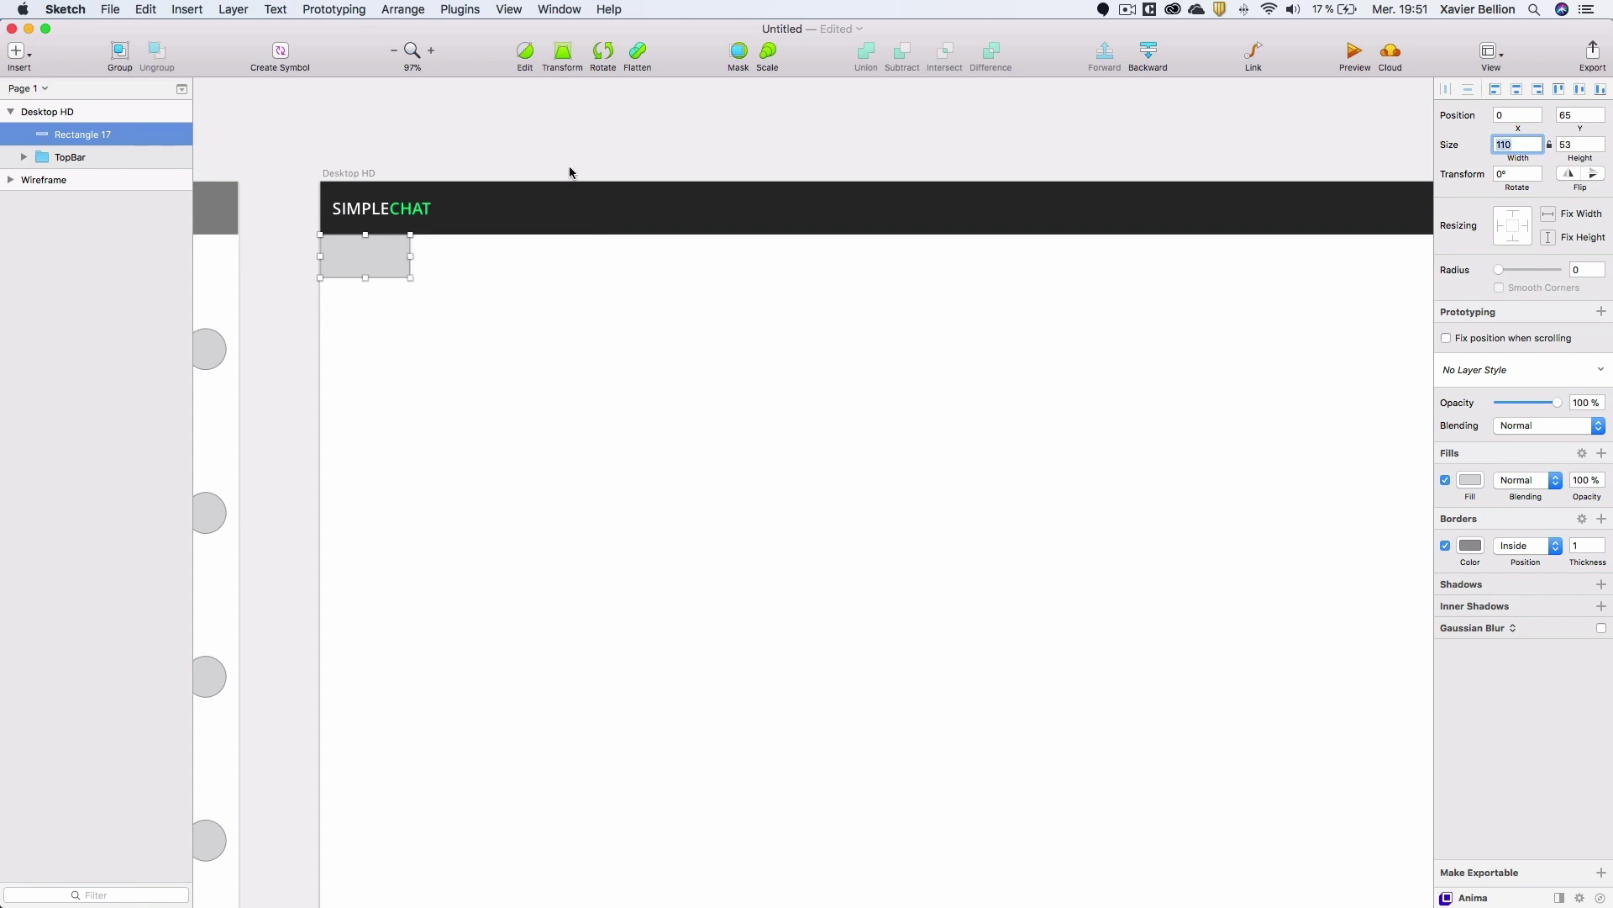
Stretch the rectangle to the artboard bottom (110 × 959) and remove its border.
left_click_drag(365, 278, 365, 533)
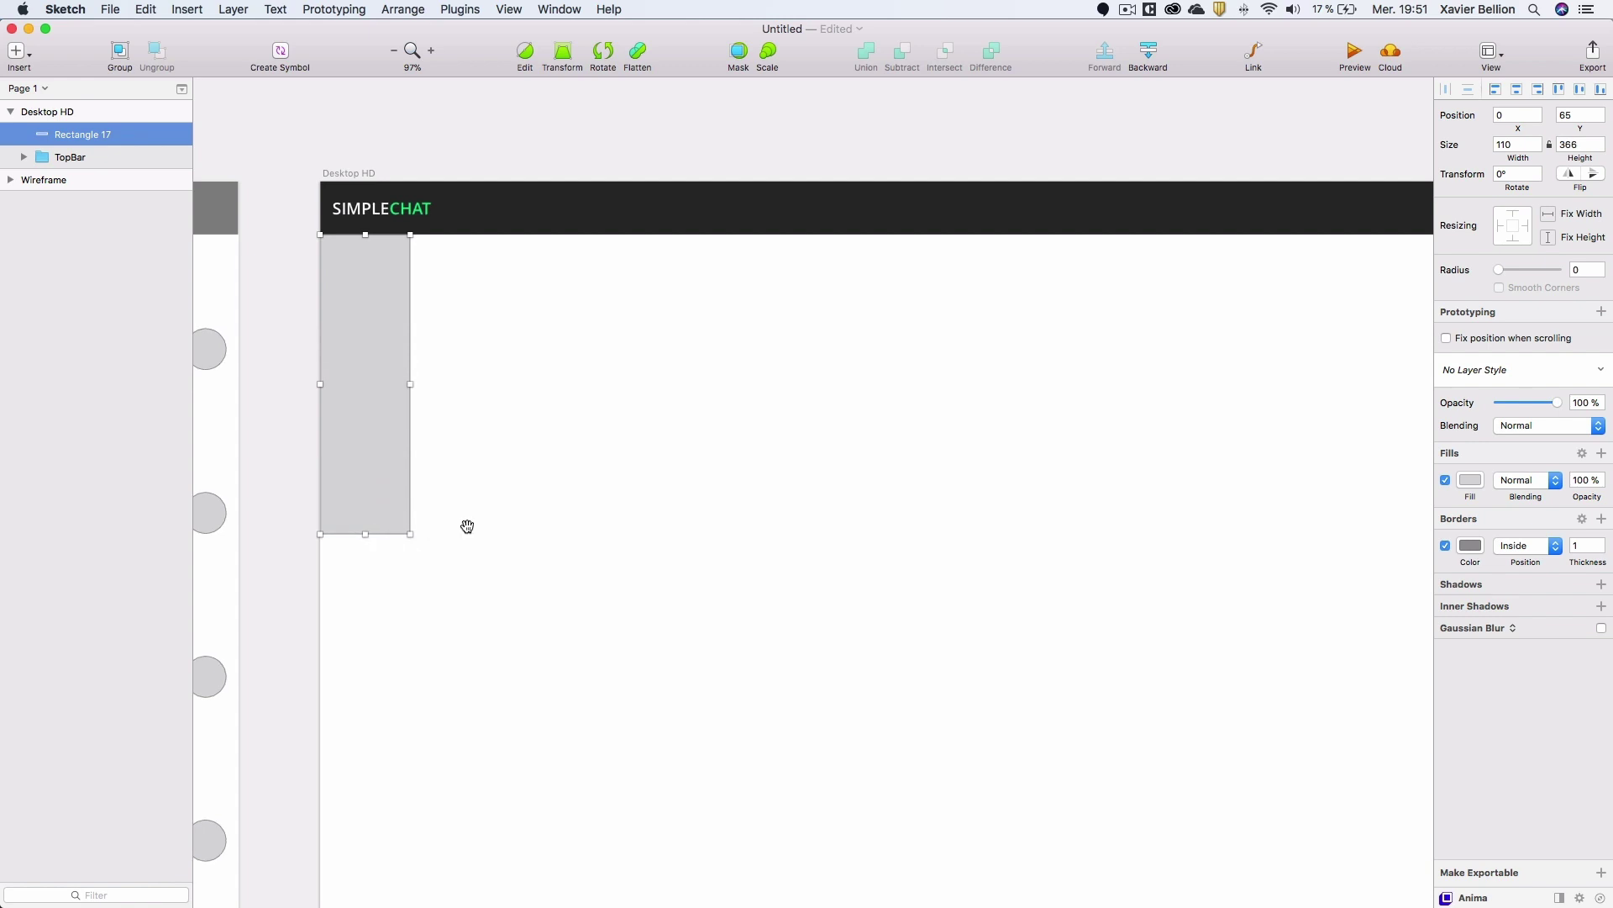
scroll(465, 526, "down", 5)
scroll(465, 526, "left", 2)
left_click_drag(432, 324, 435, 814)
scroll(526, 447, "up", 5)
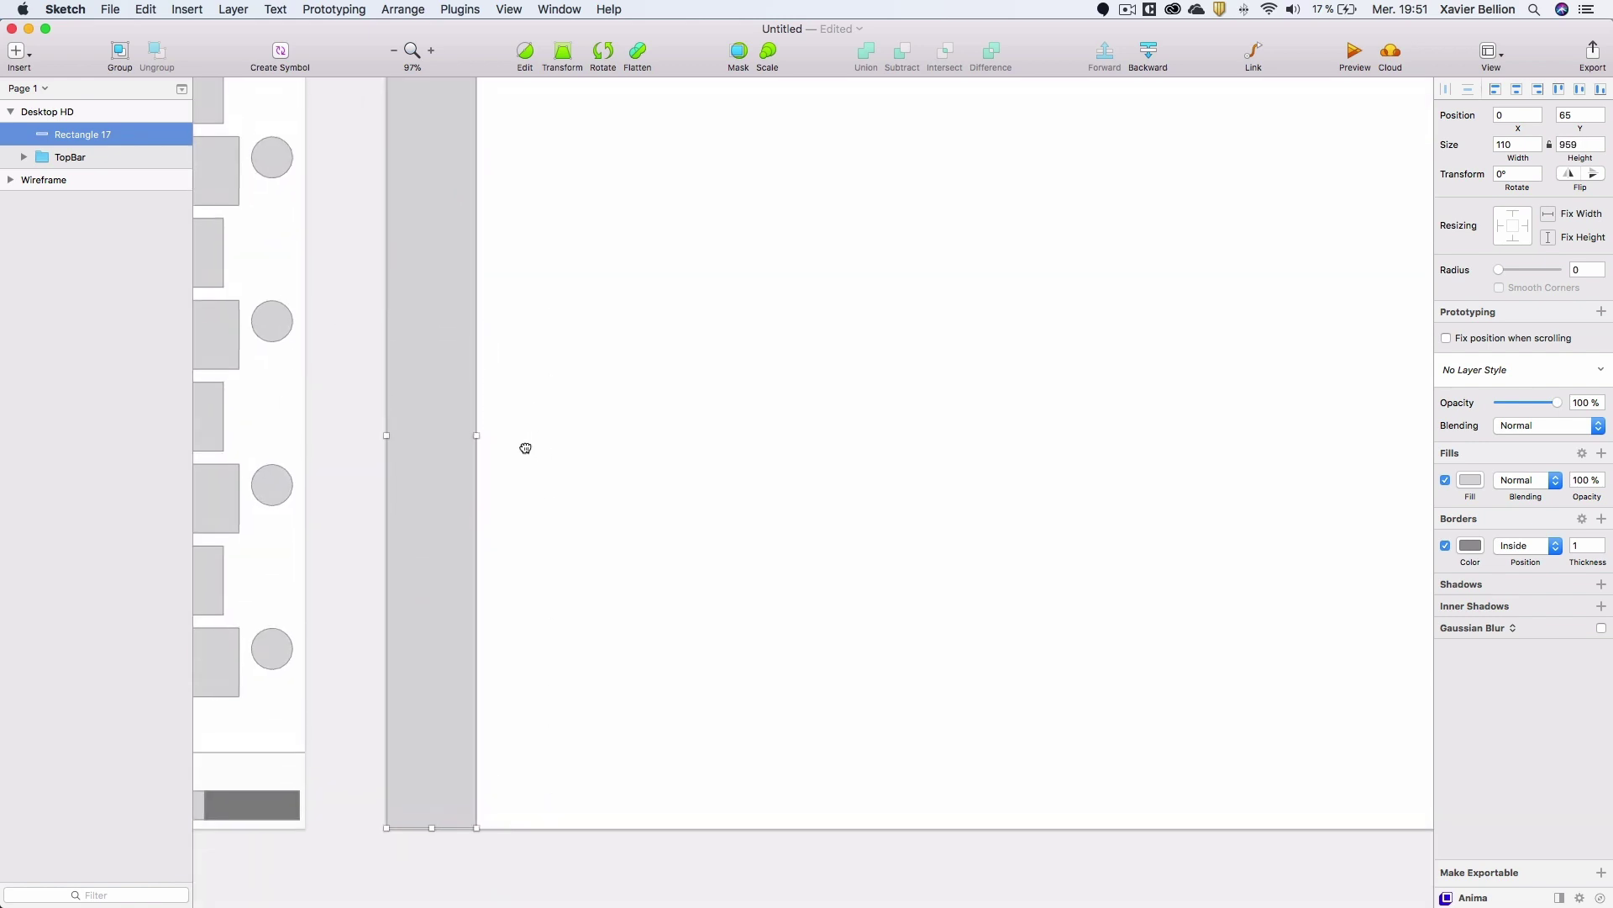
left_click(1445, 545)
left_click(1466, 480)
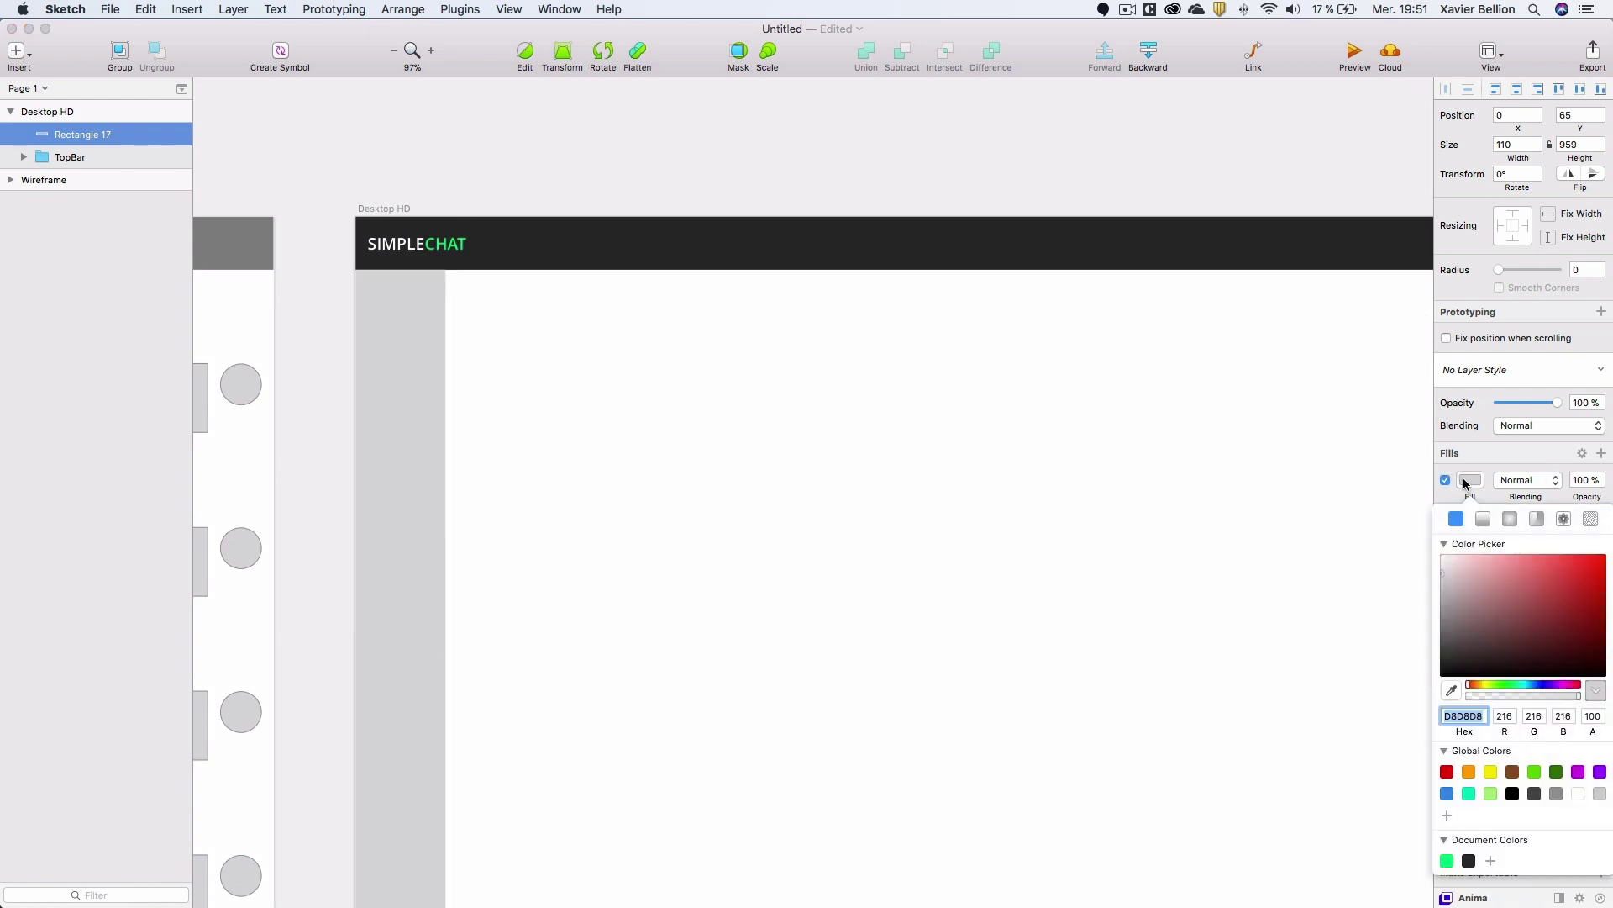
Give Rectangle 17 a linear gradient fill with stops 43E97B at top and 38F9D7 at bottom.
left_click(1484, 520)
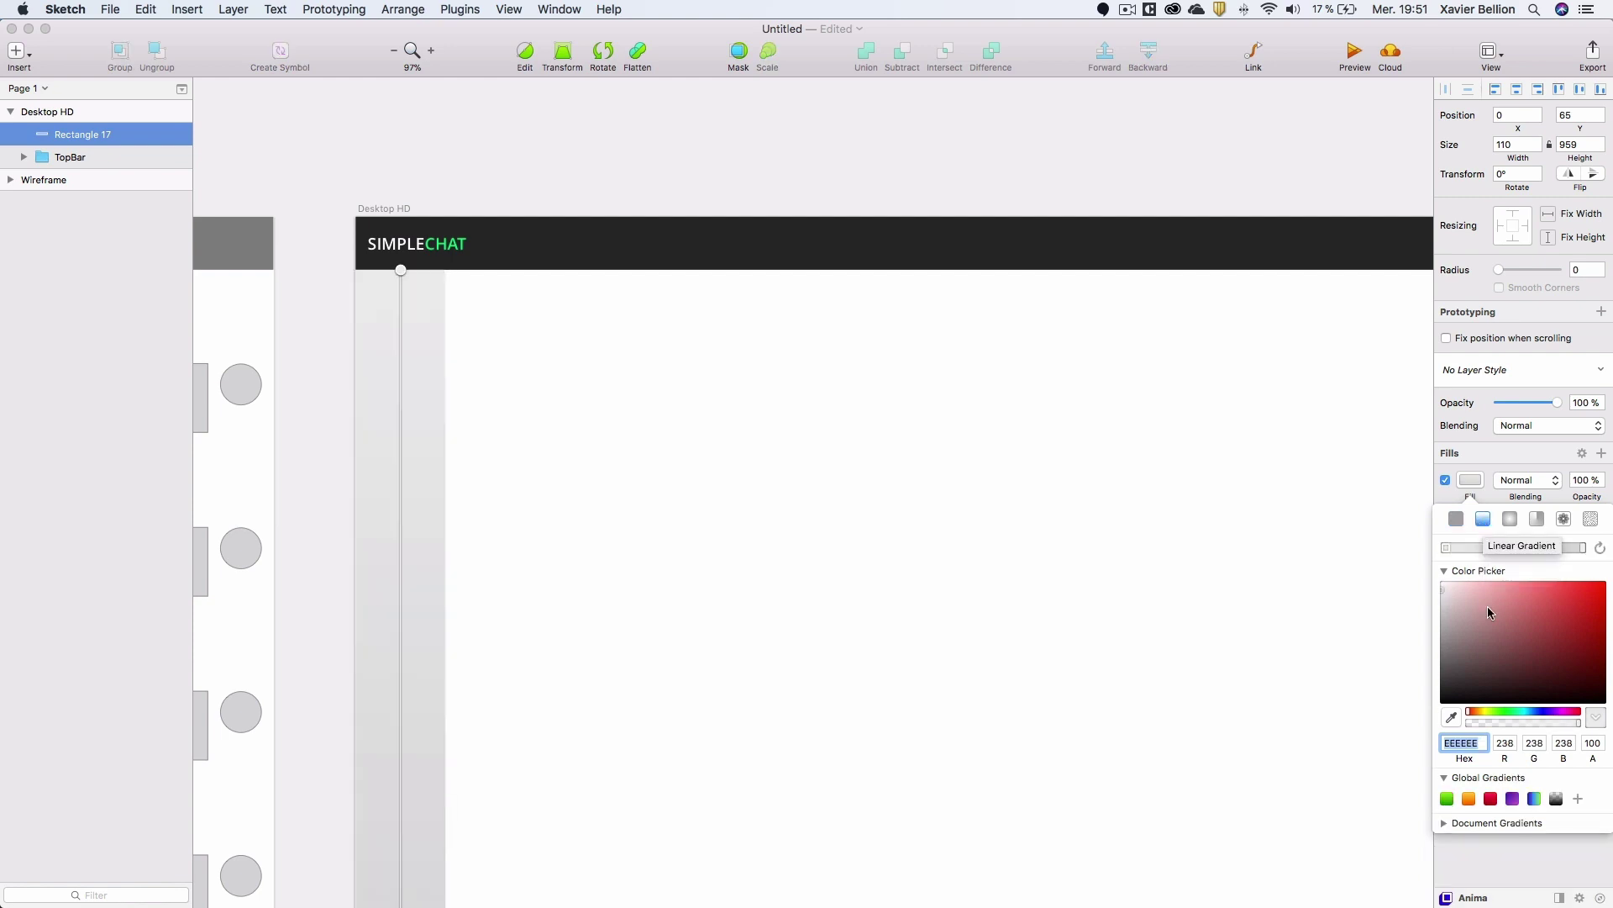
left_click(1444, 547)
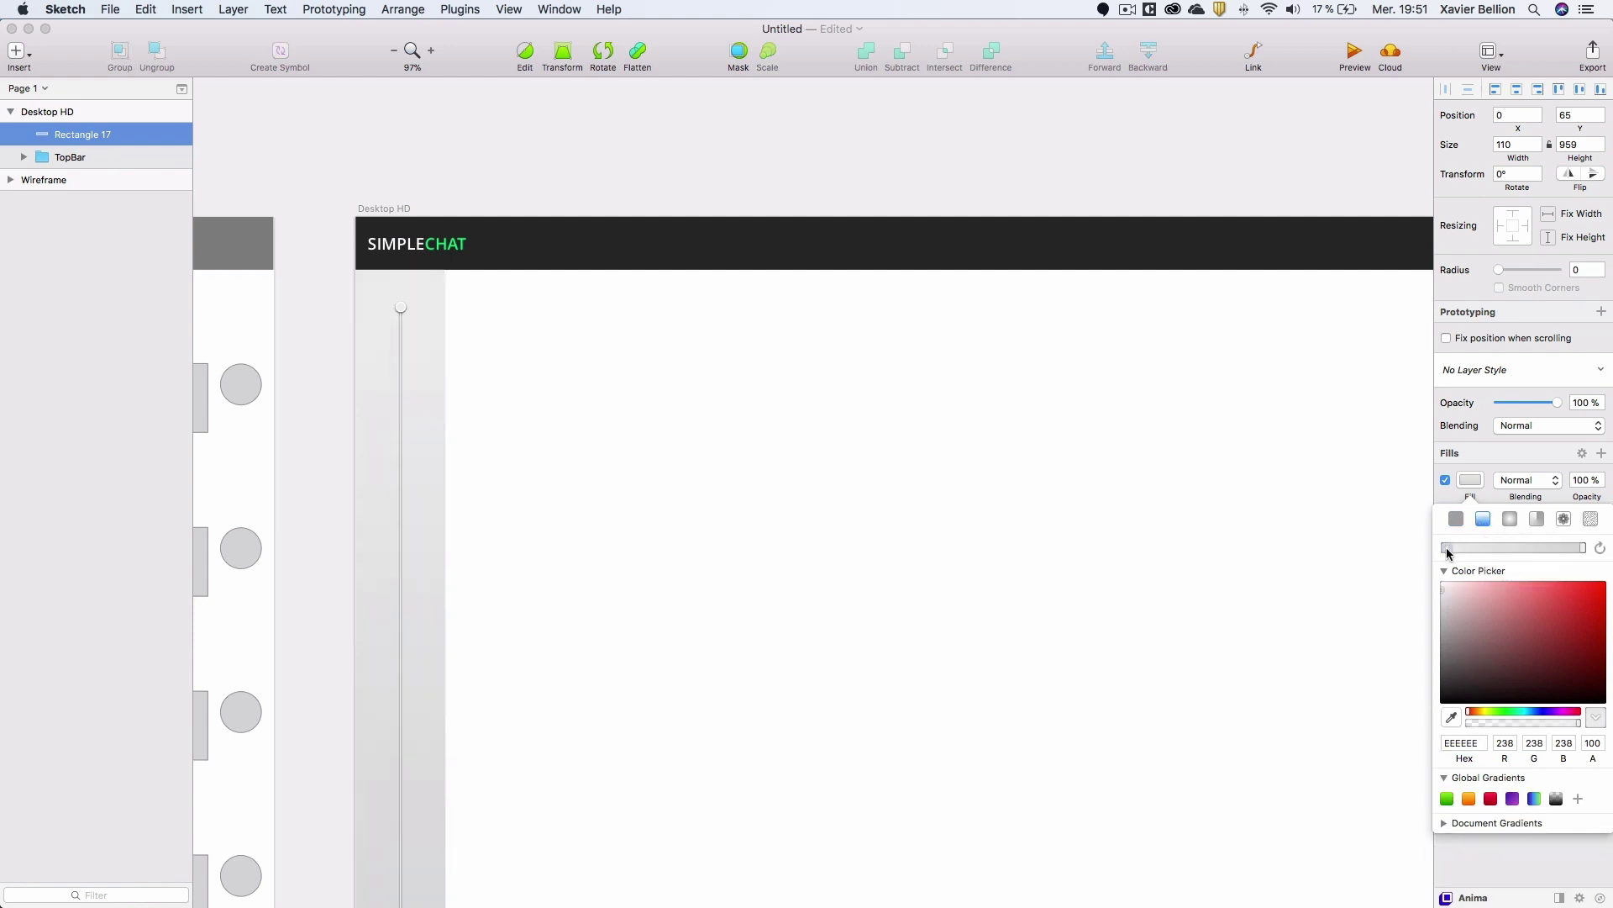
left_click(1462, 743)
type("43")
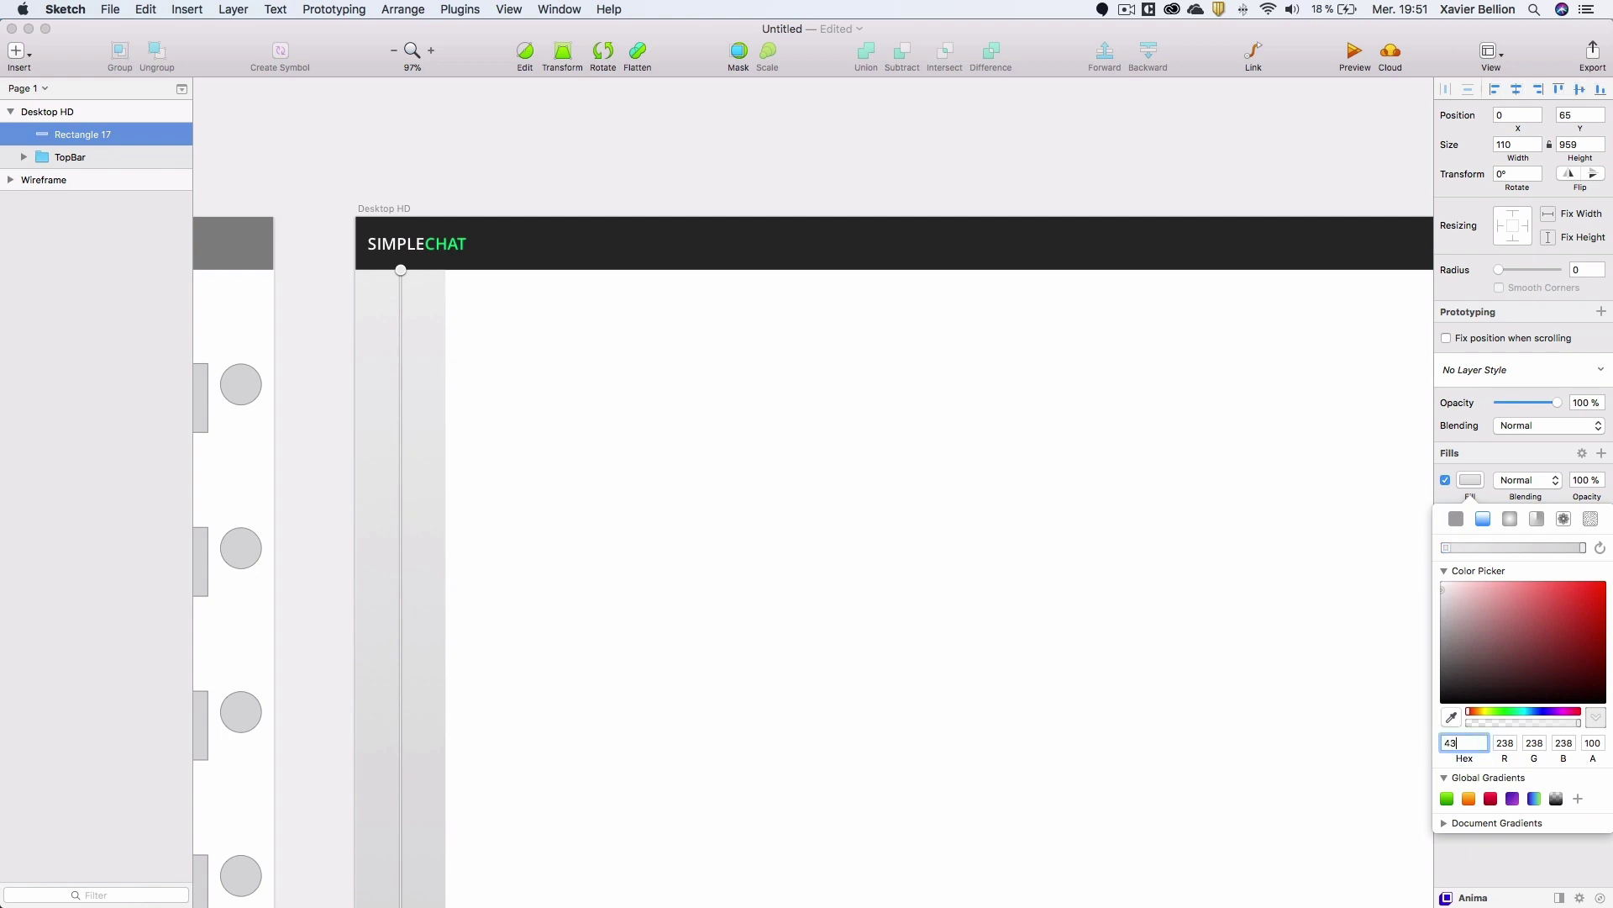
type("E97B")
key("Return")
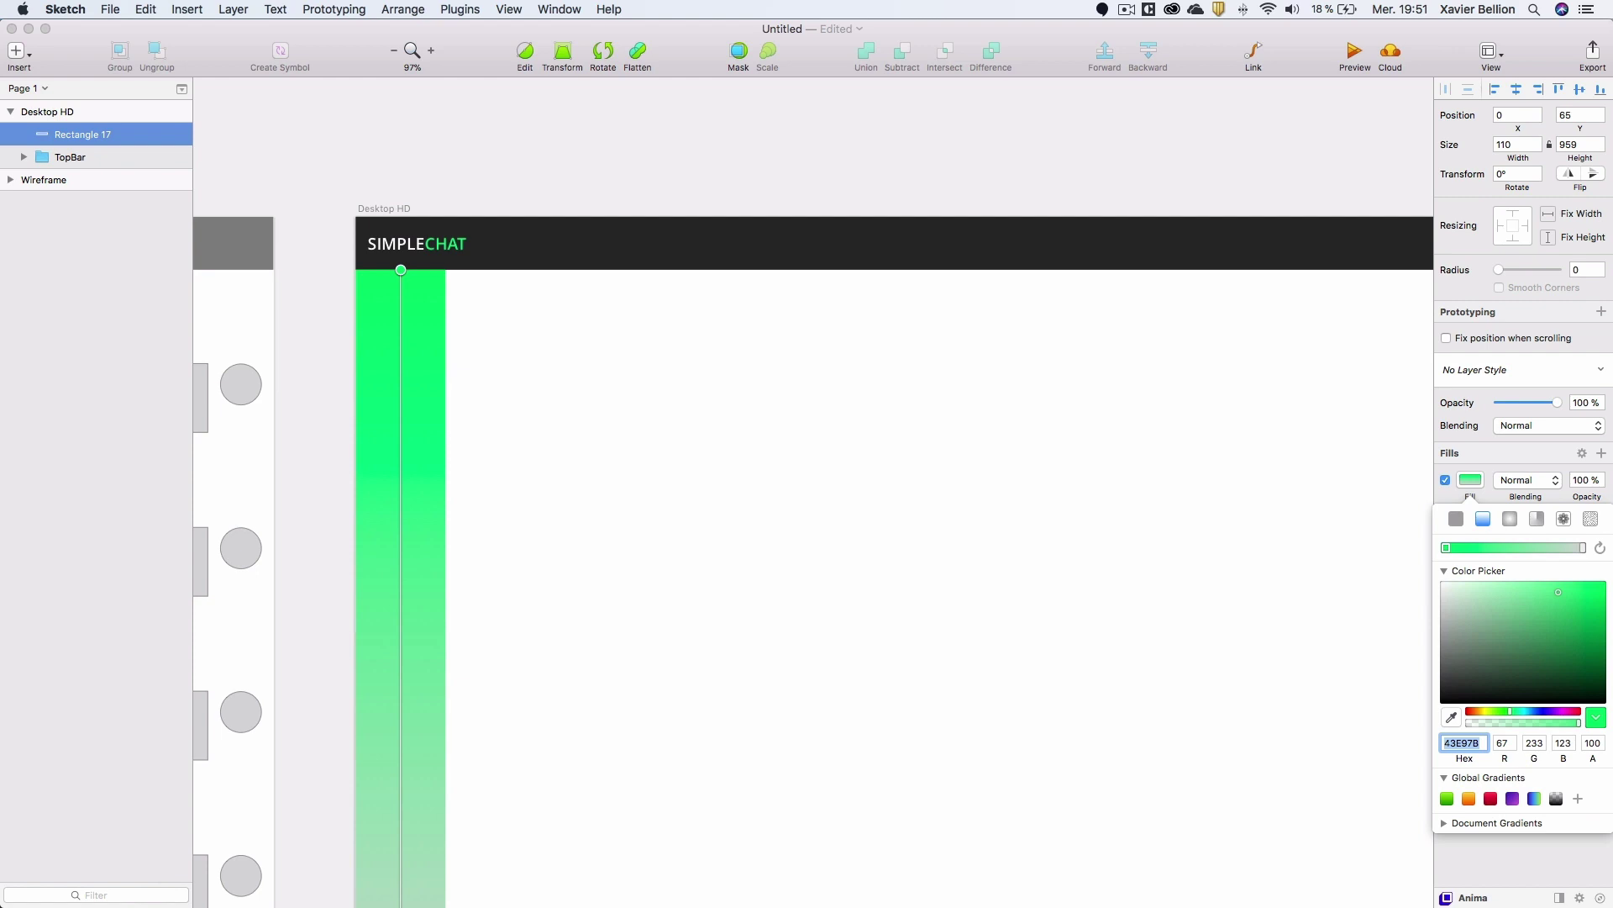
left_click(1582, 548)
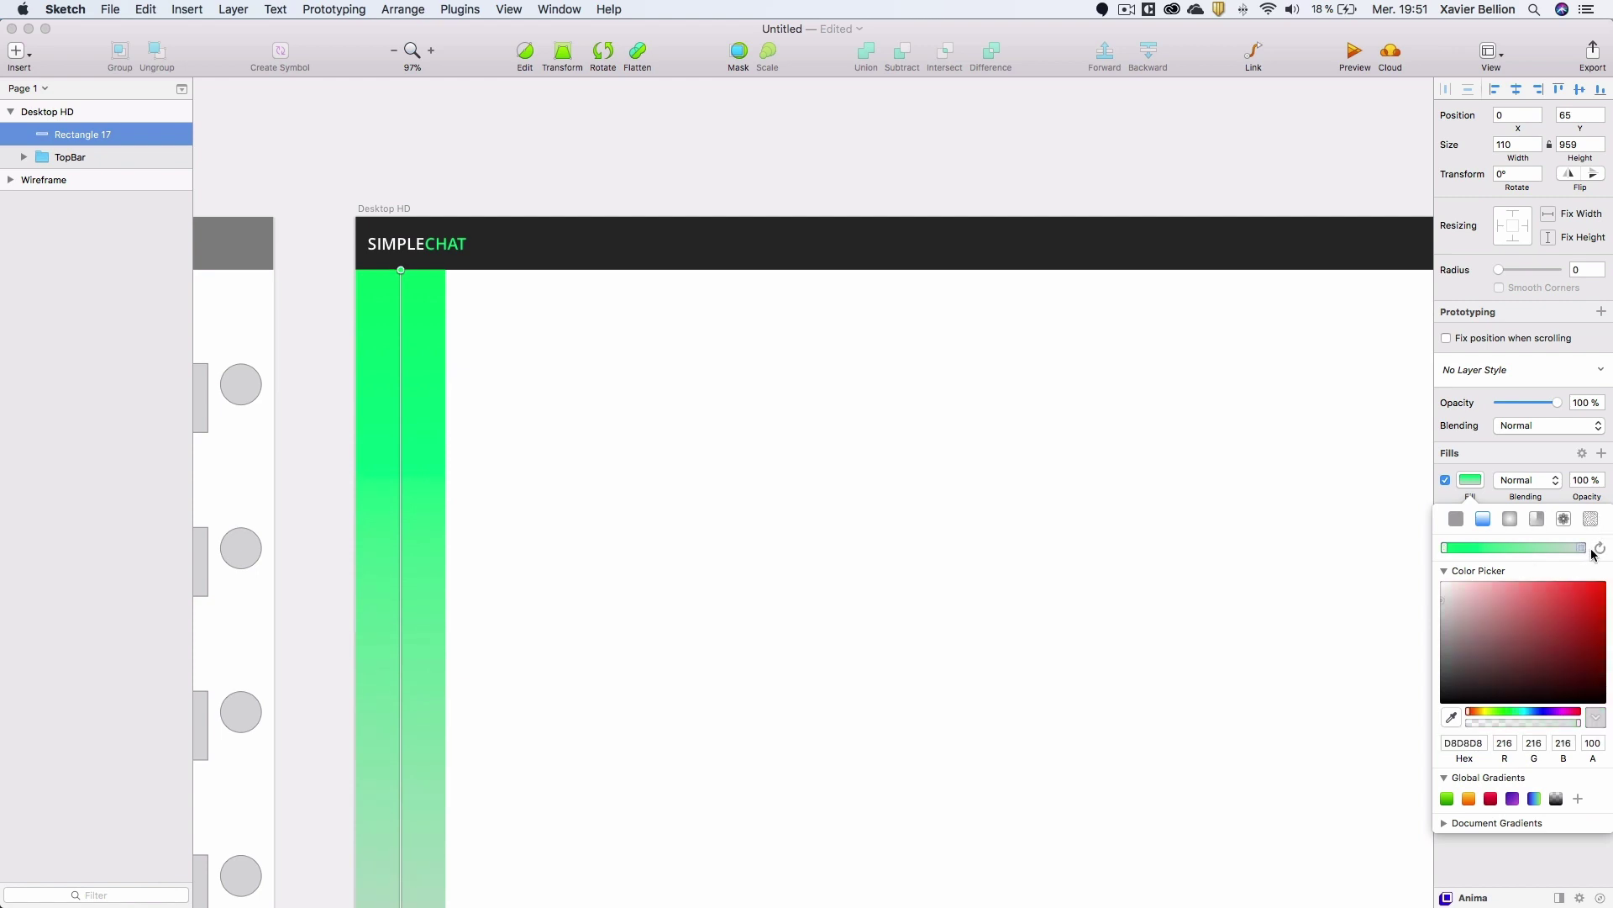
left_click(1473, 743)
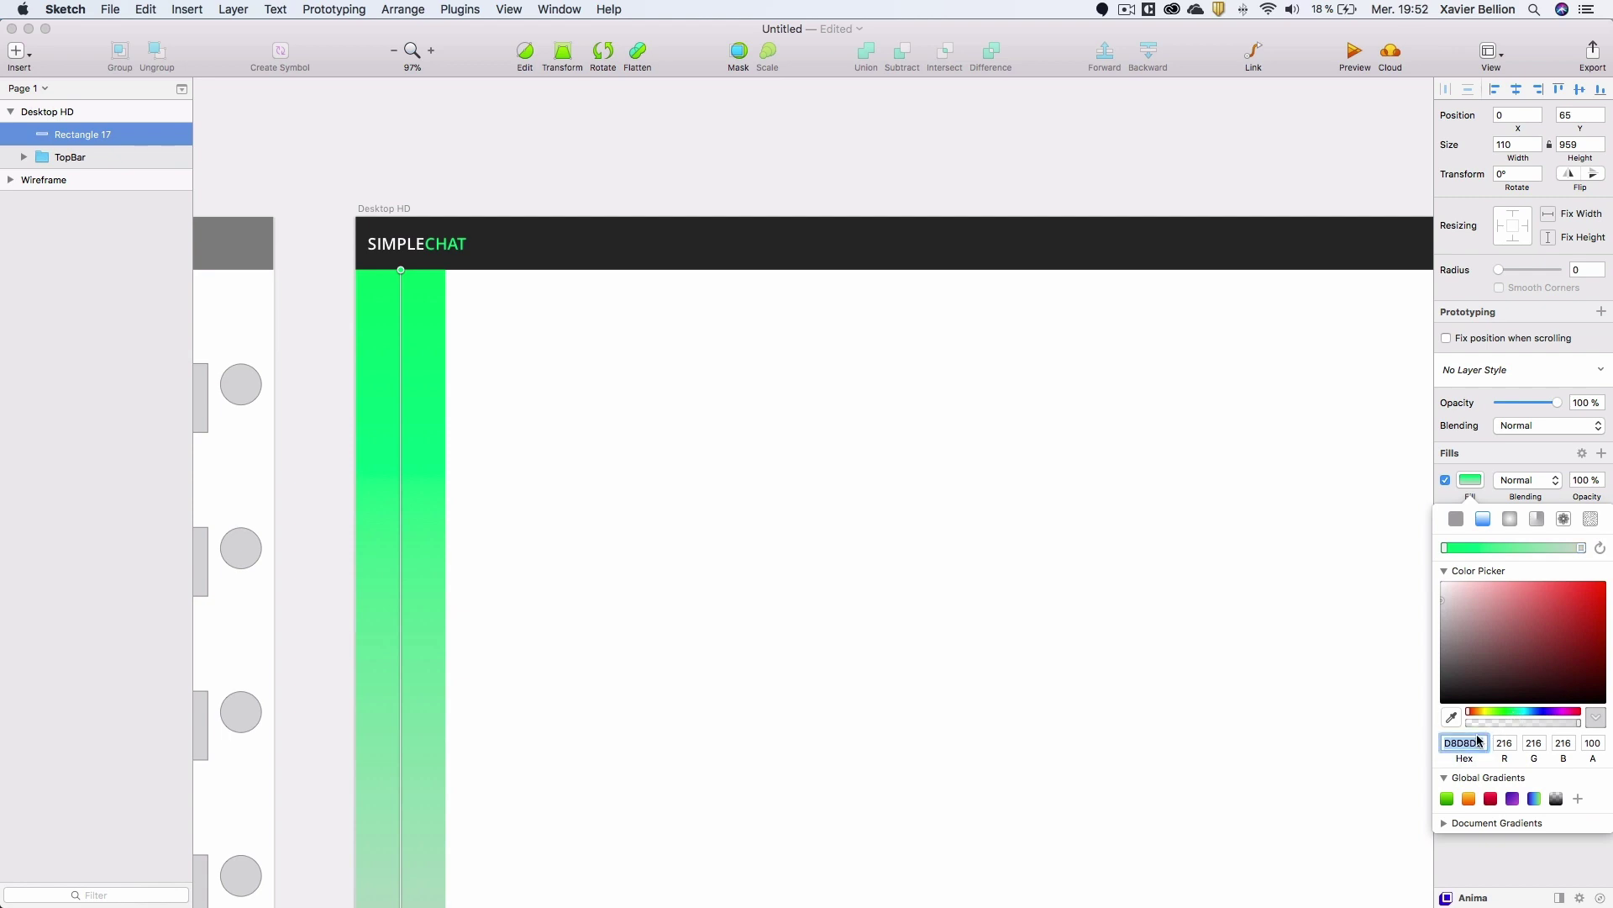
type("38F9D7")
key("Return")
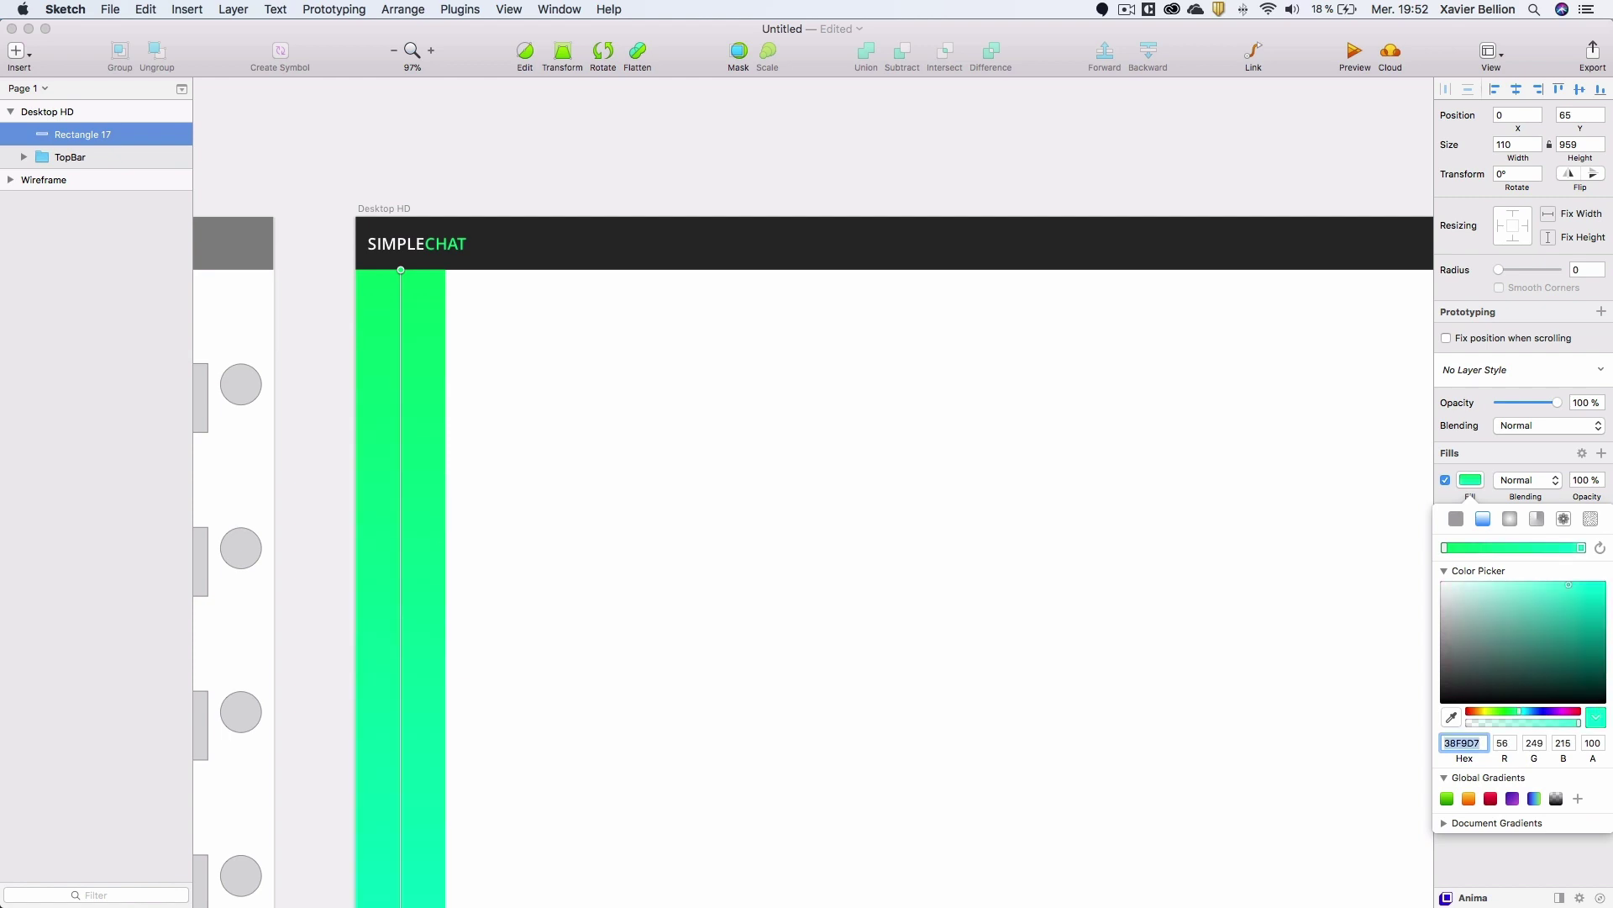
left_click(729, 556)
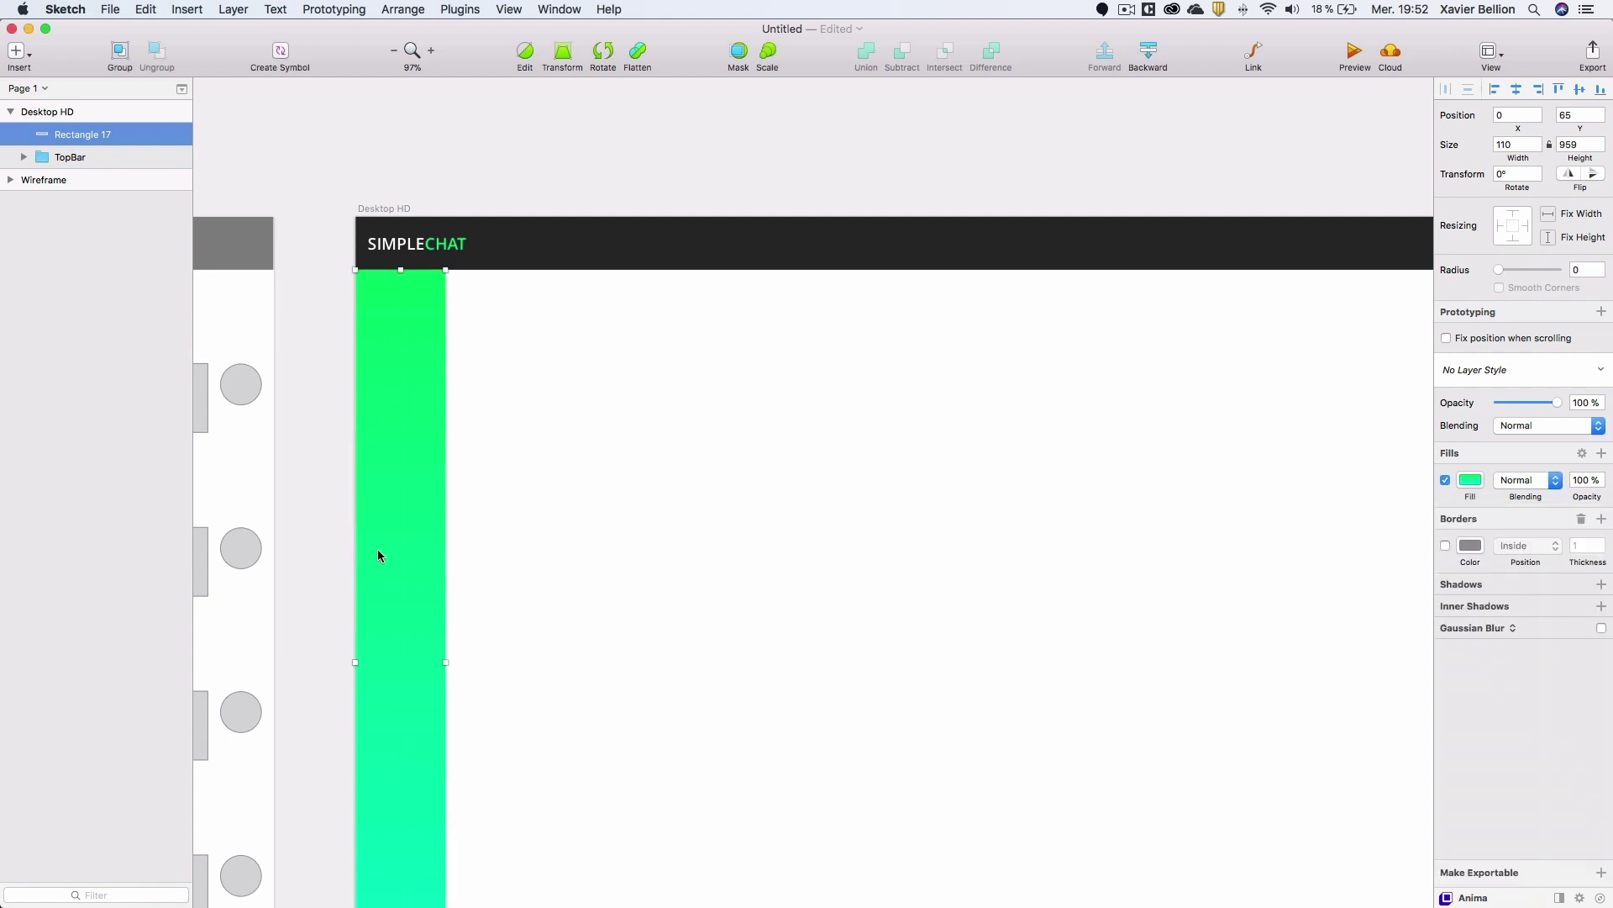
Bring the SIMPLECHAT artboard into view and select the green Rectangle 17 sidebar.
left_click(447, 566)
left_click_drag(664, 596, 555, 504)
left_click_drag(421, 442, 1142, 454)
left_click_drag(999, 490, 989, 442)
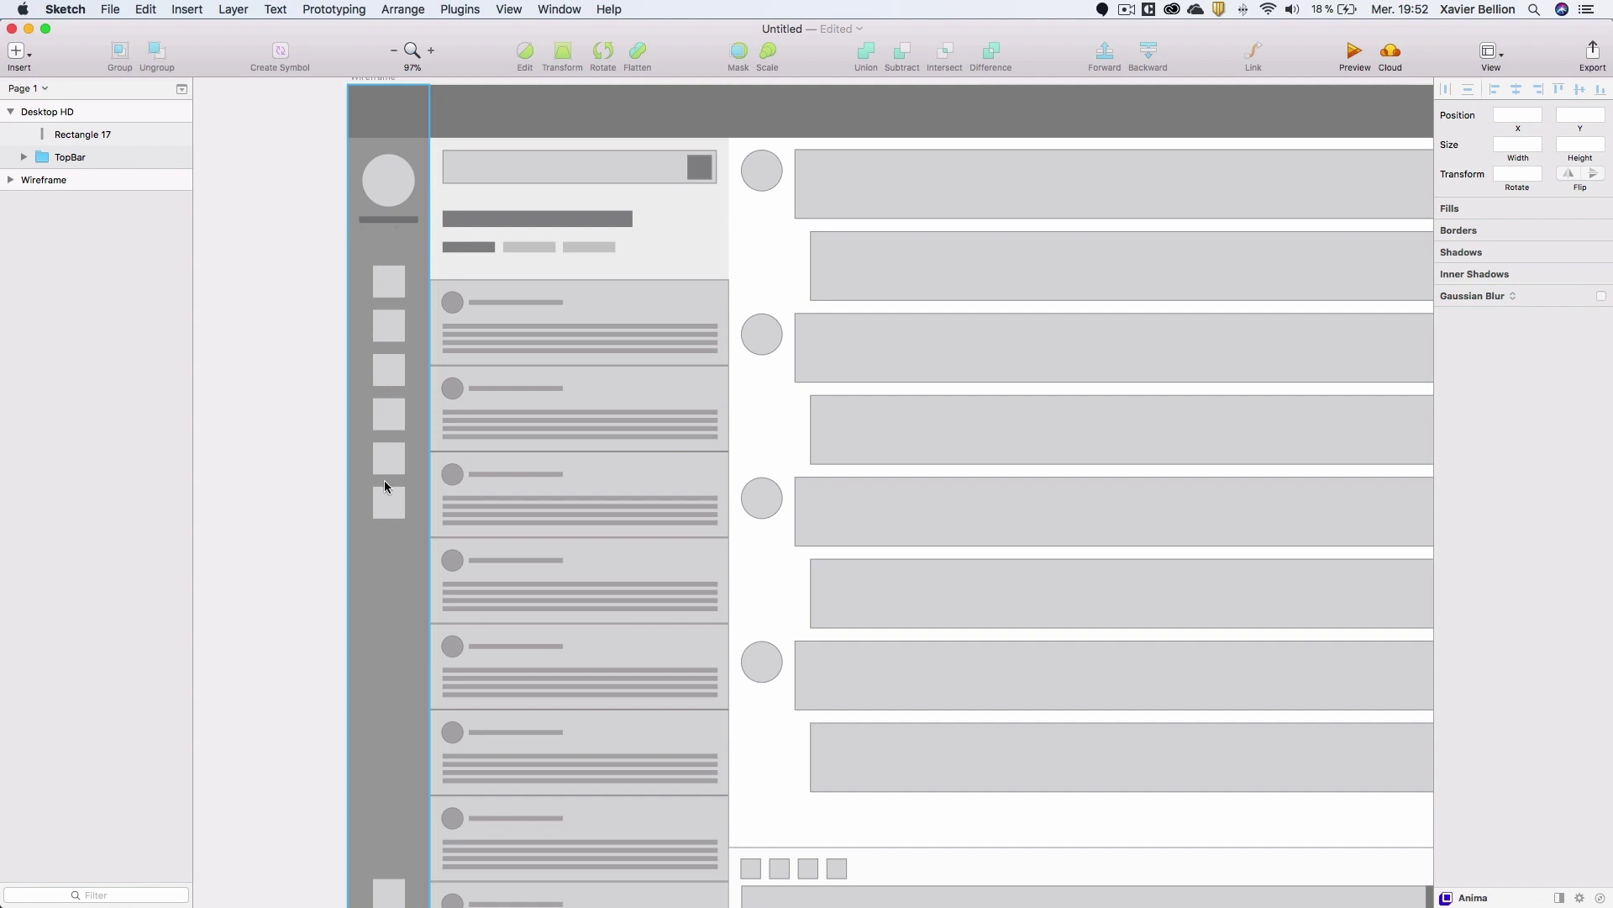
scroll(385, 481, "down", 2)
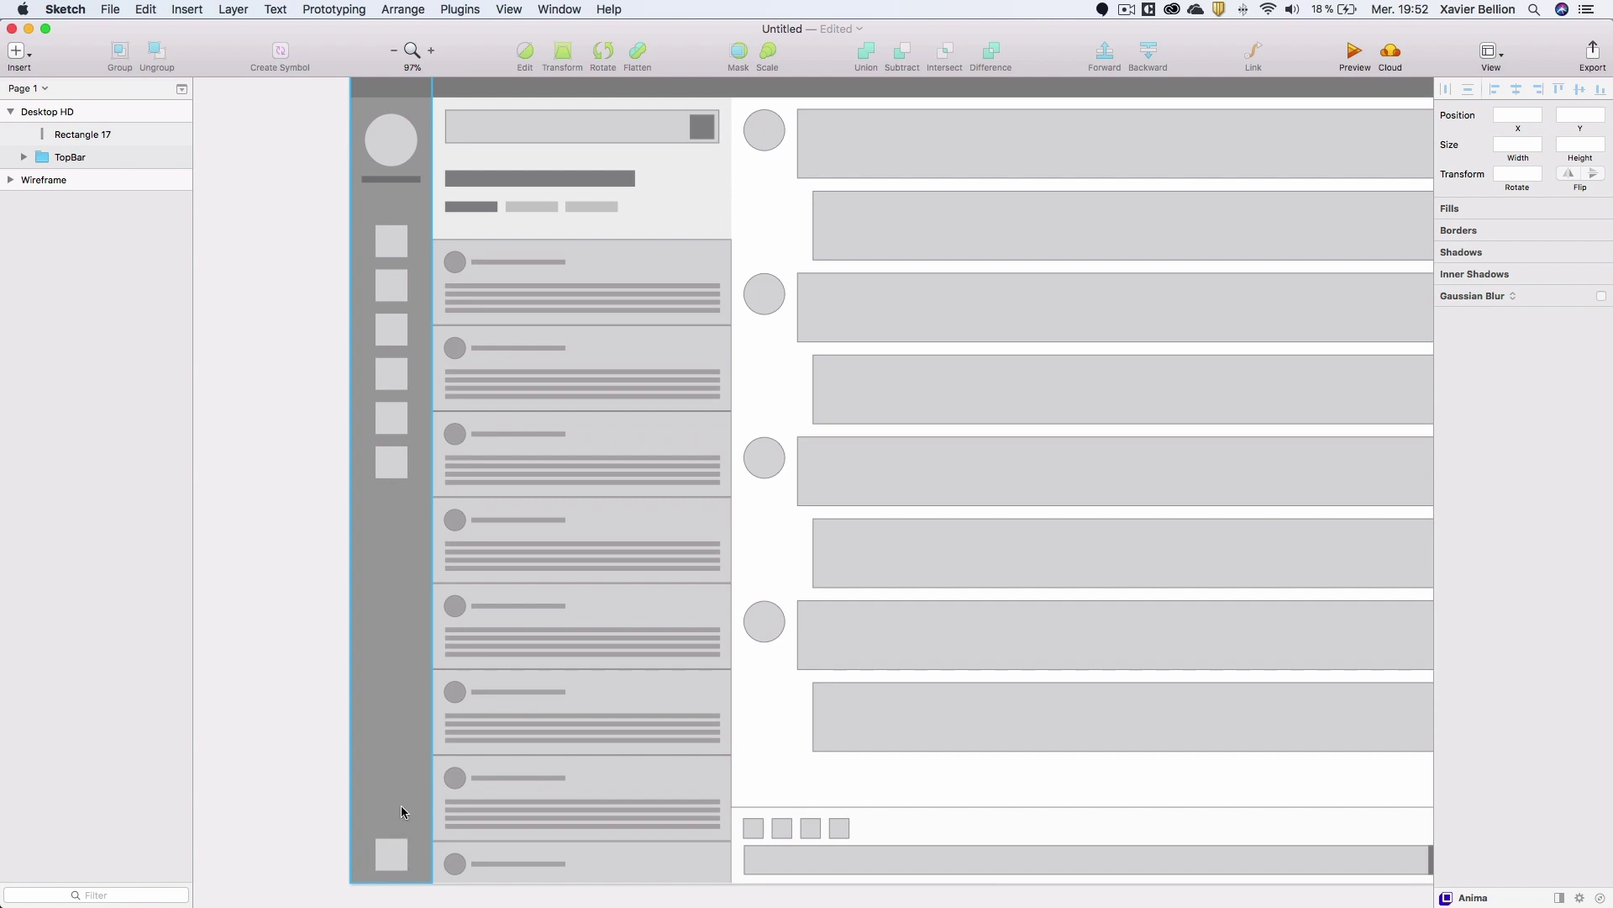
scroll(404, 802, "right", 15)
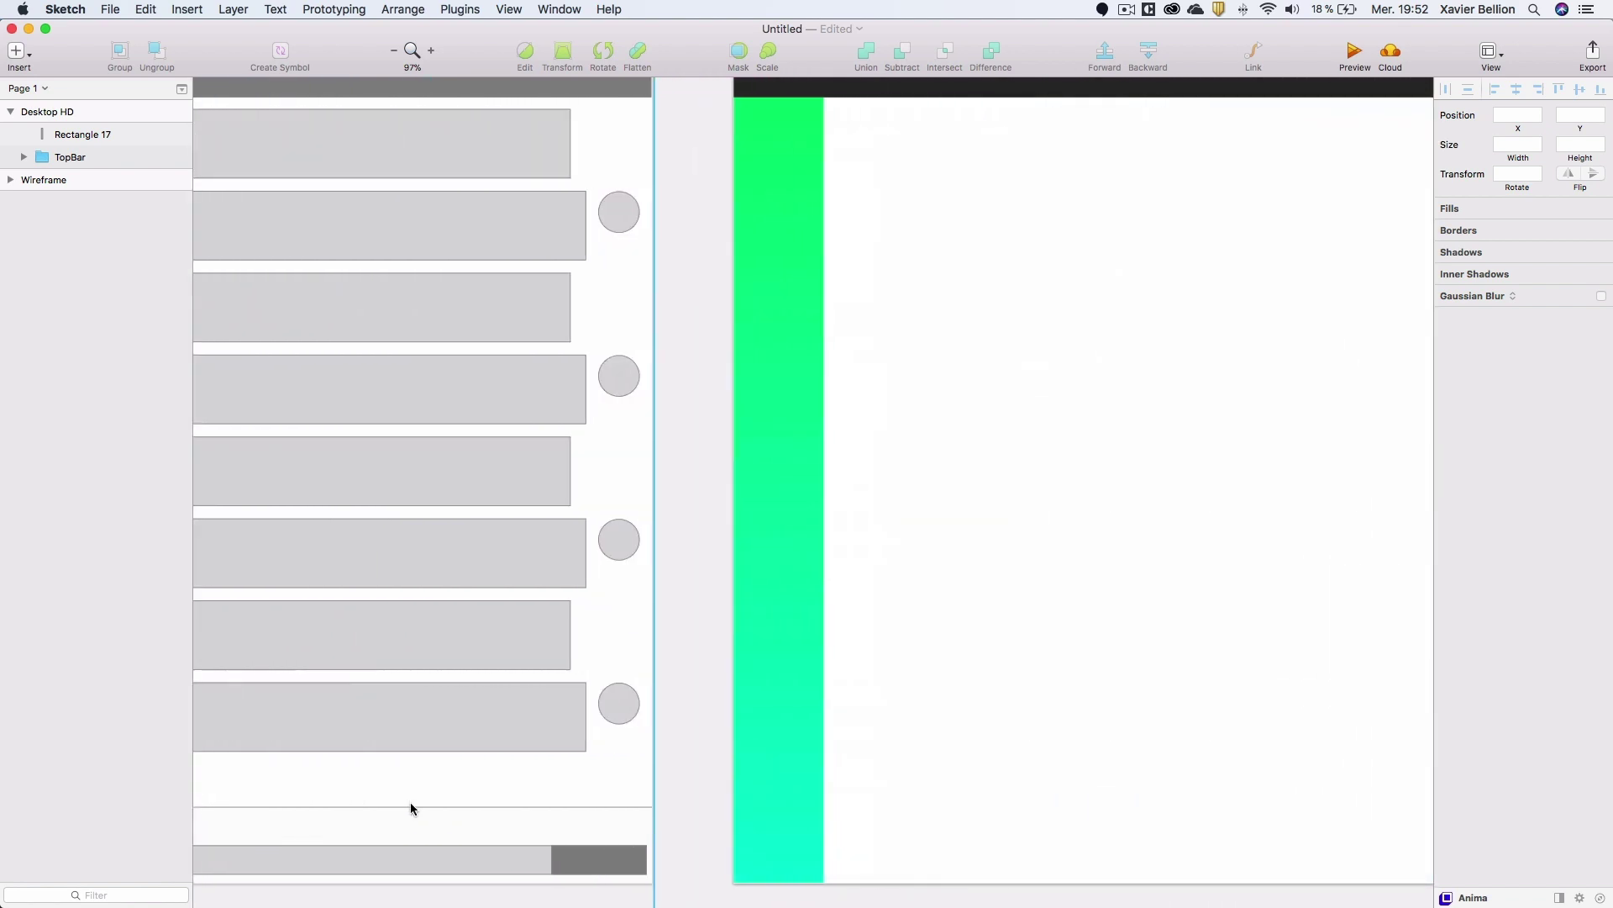
scroll(410, 801, "up", 3)
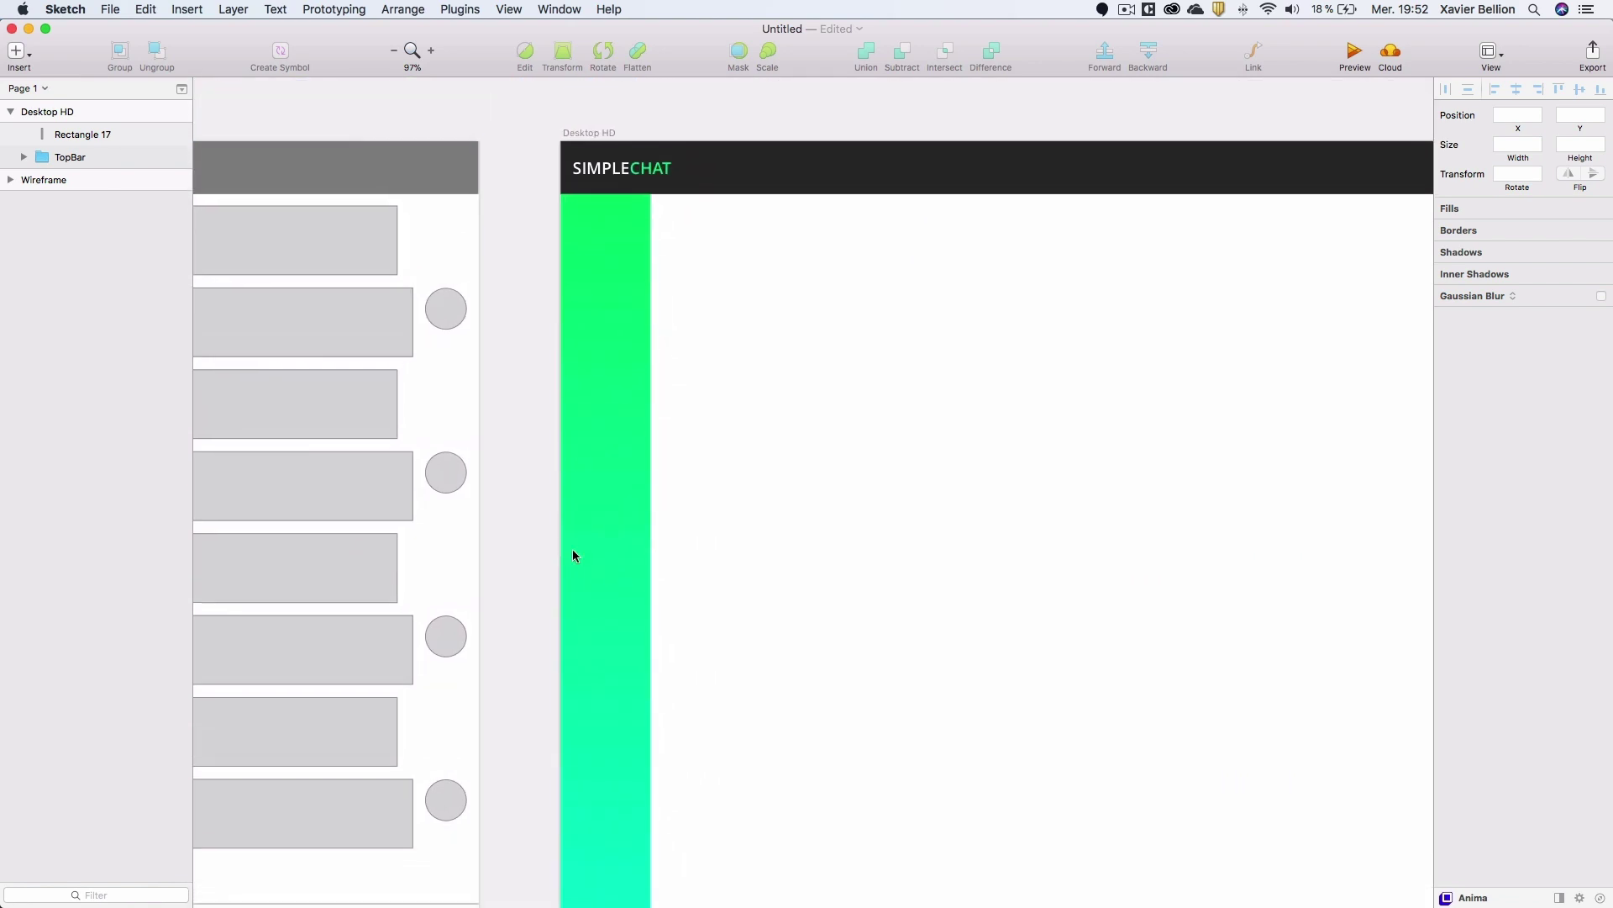
left_click(593, 267)
key("o")
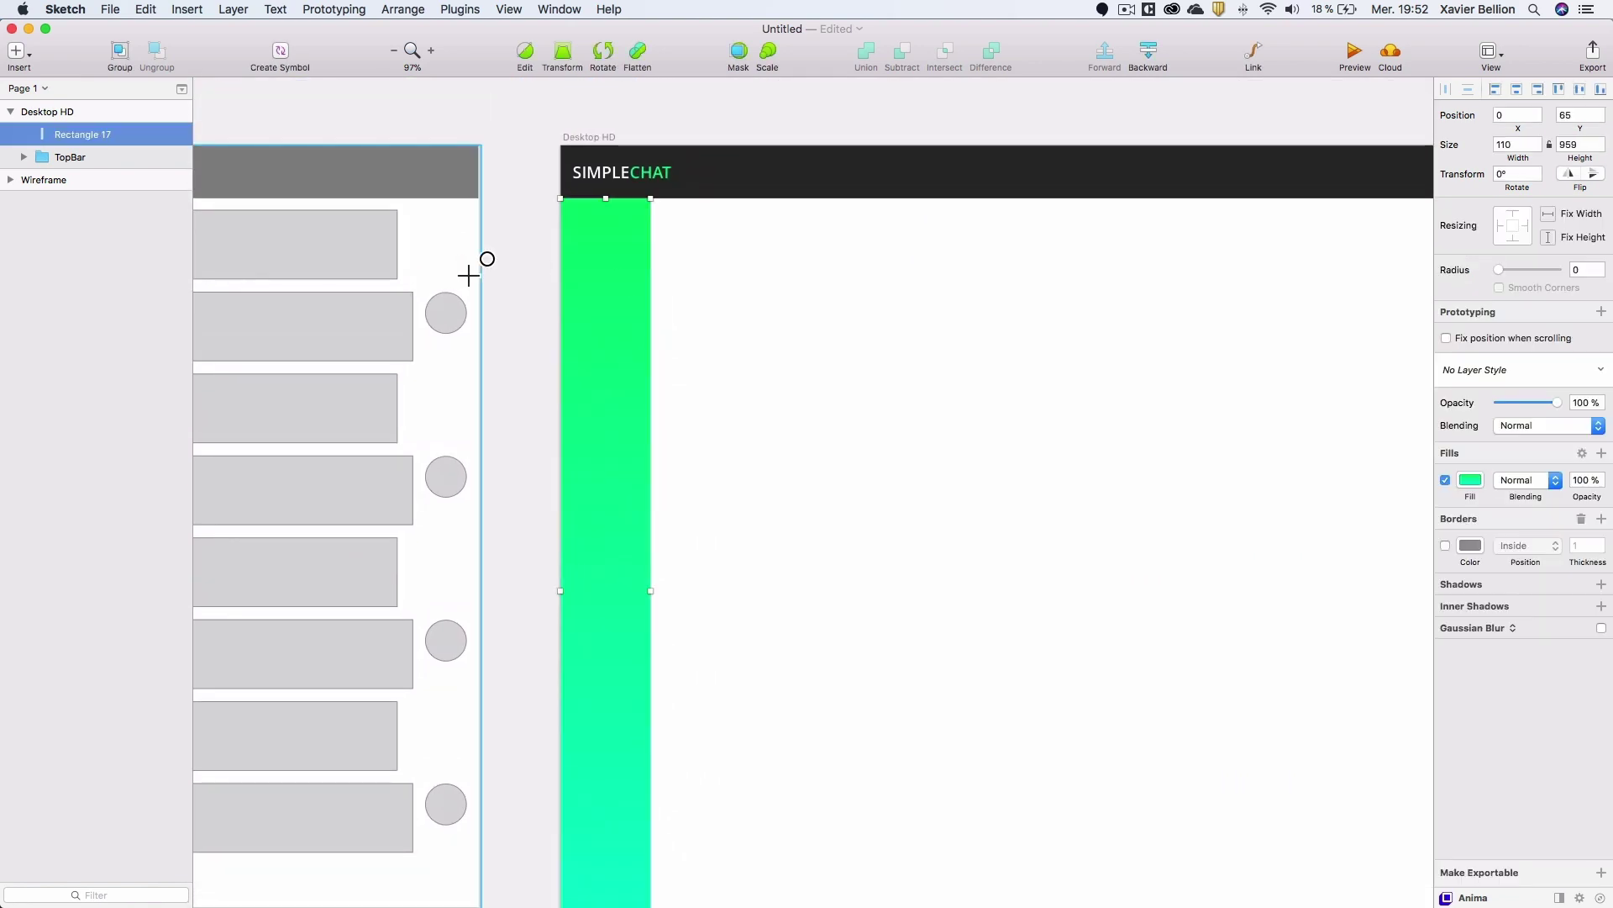
Draw a borderless 70×70 circle centred horizontally on the green sidebar.
left_click_drag(581, 217, 630, 287)
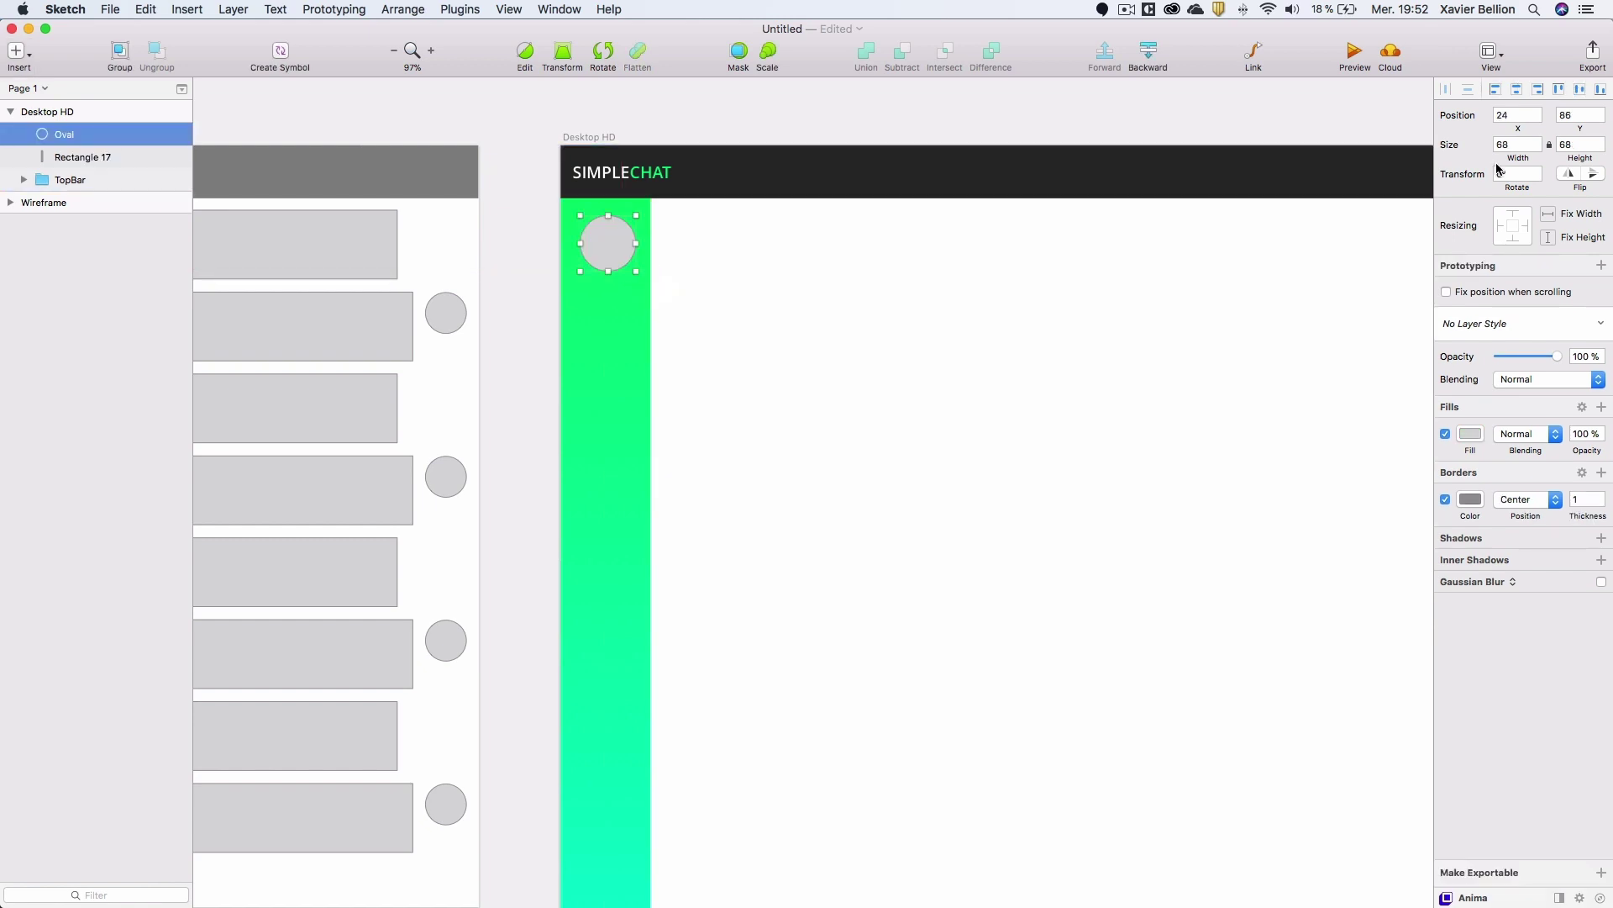
left_click(1446, 499)
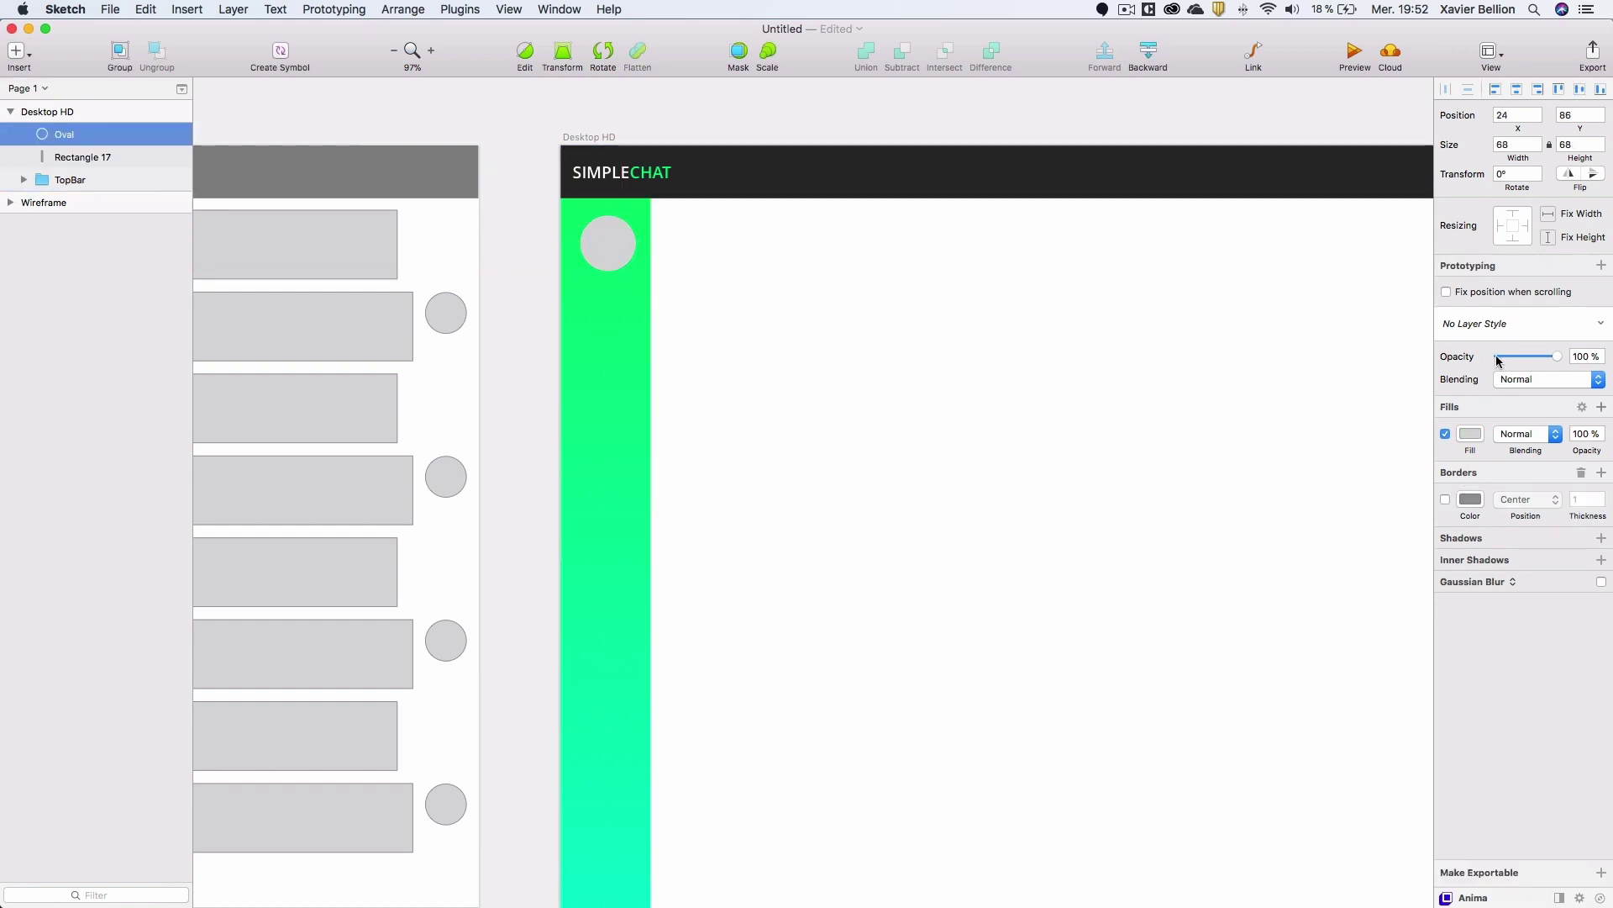
left_click(1537, 140)
left_click(1536, 139)
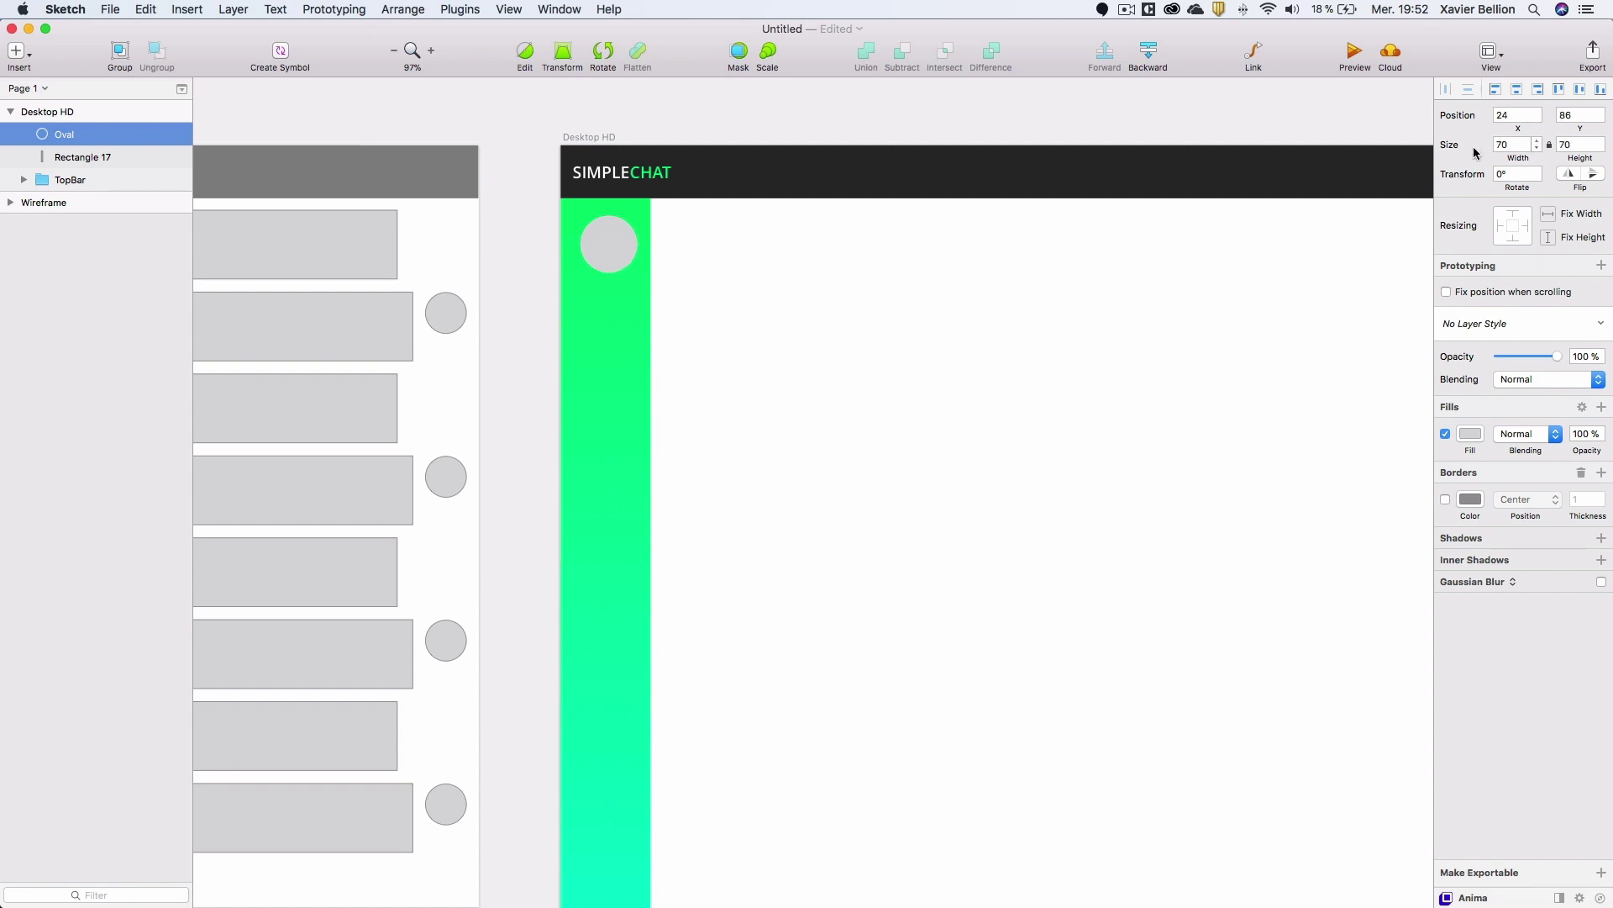
left_click(63, 157, "shift")
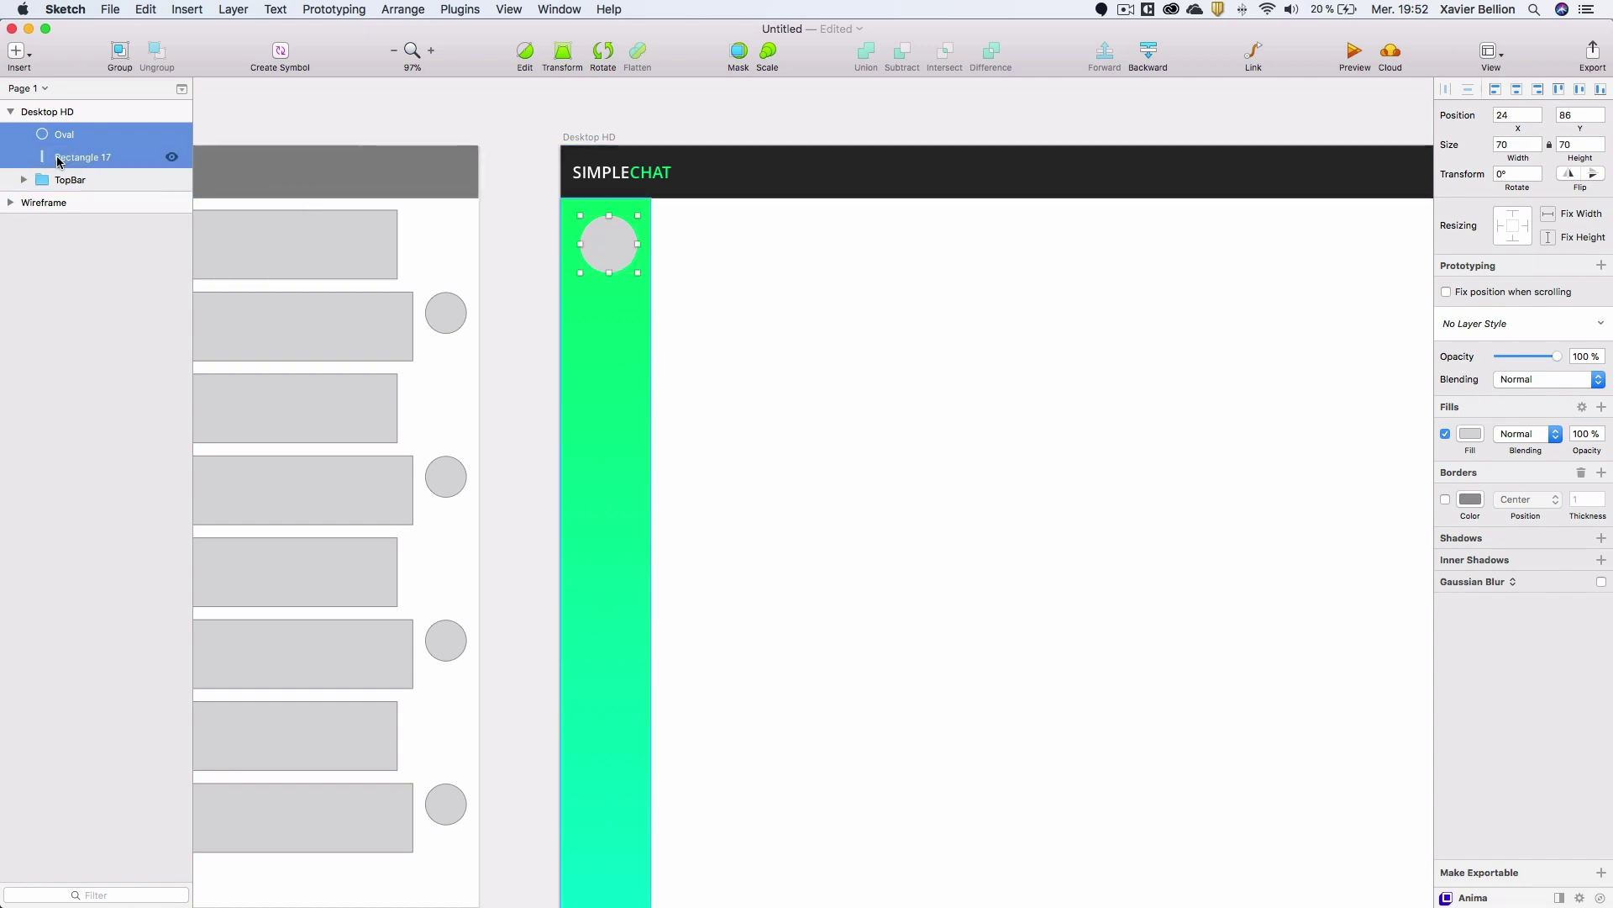
left_click(1517, 89)
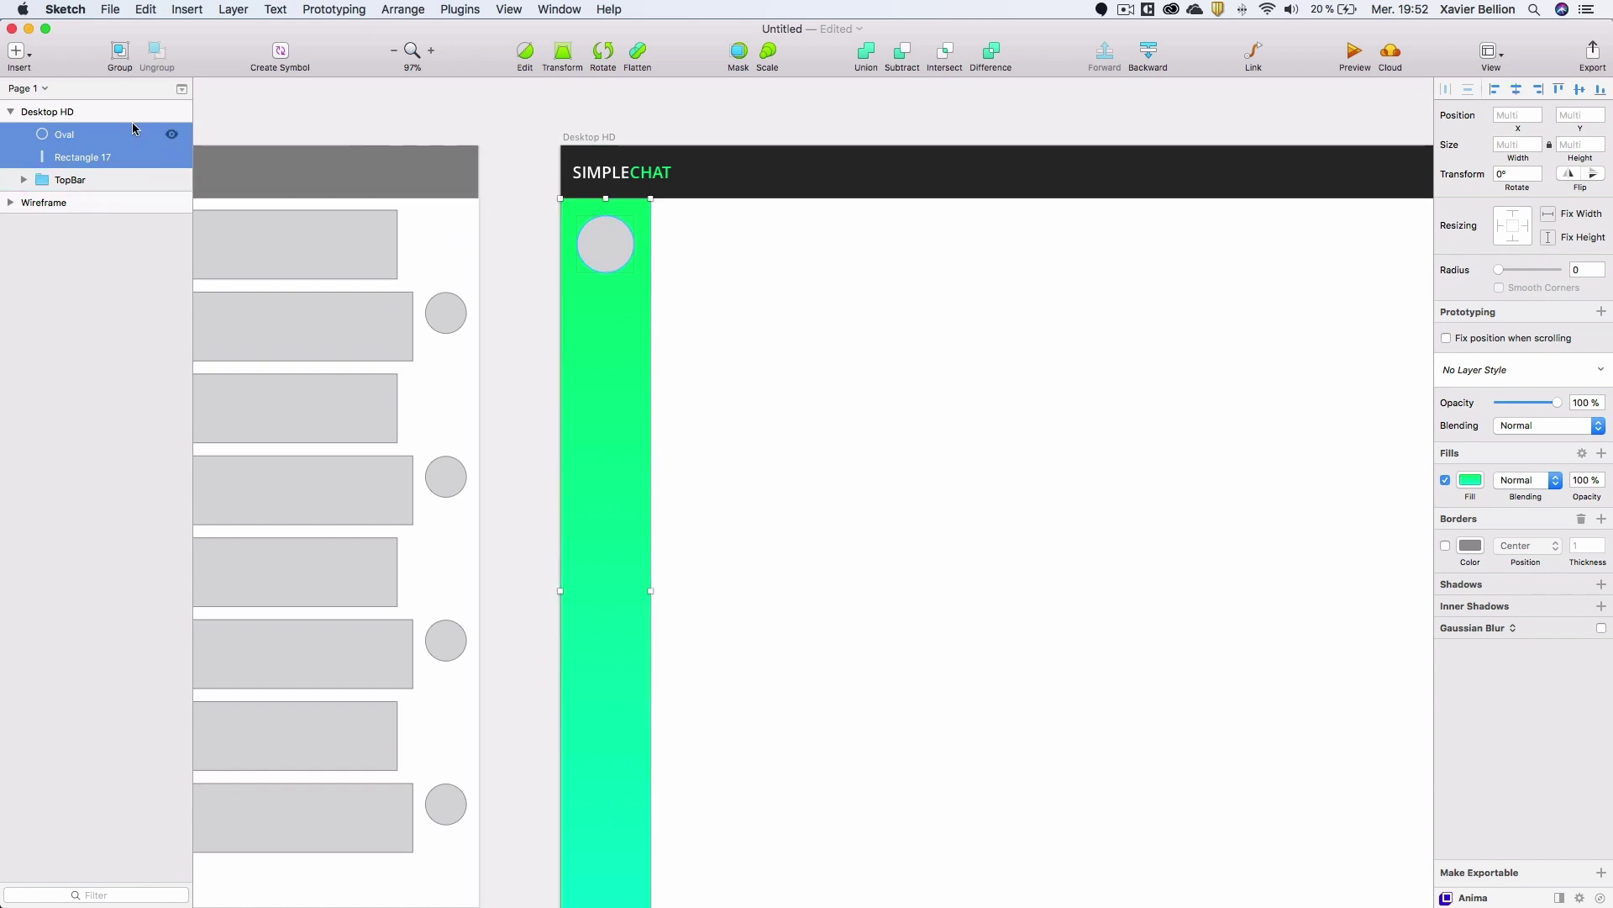
Rename the circle layer to Avatar.
left_click(37, 133)
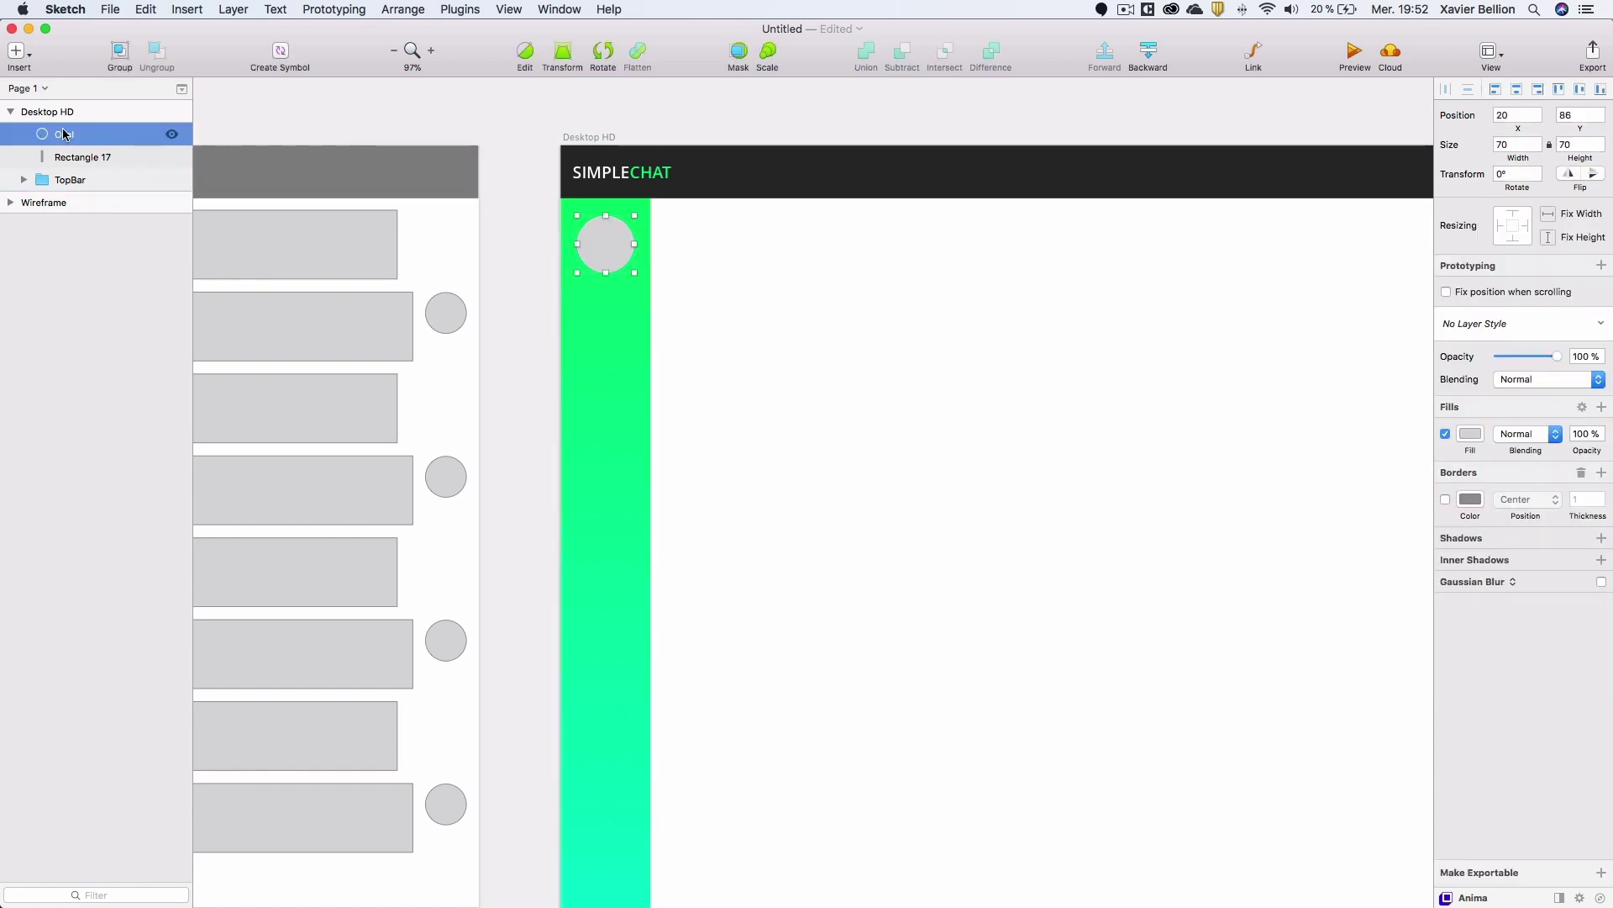
double_click(67, 134)
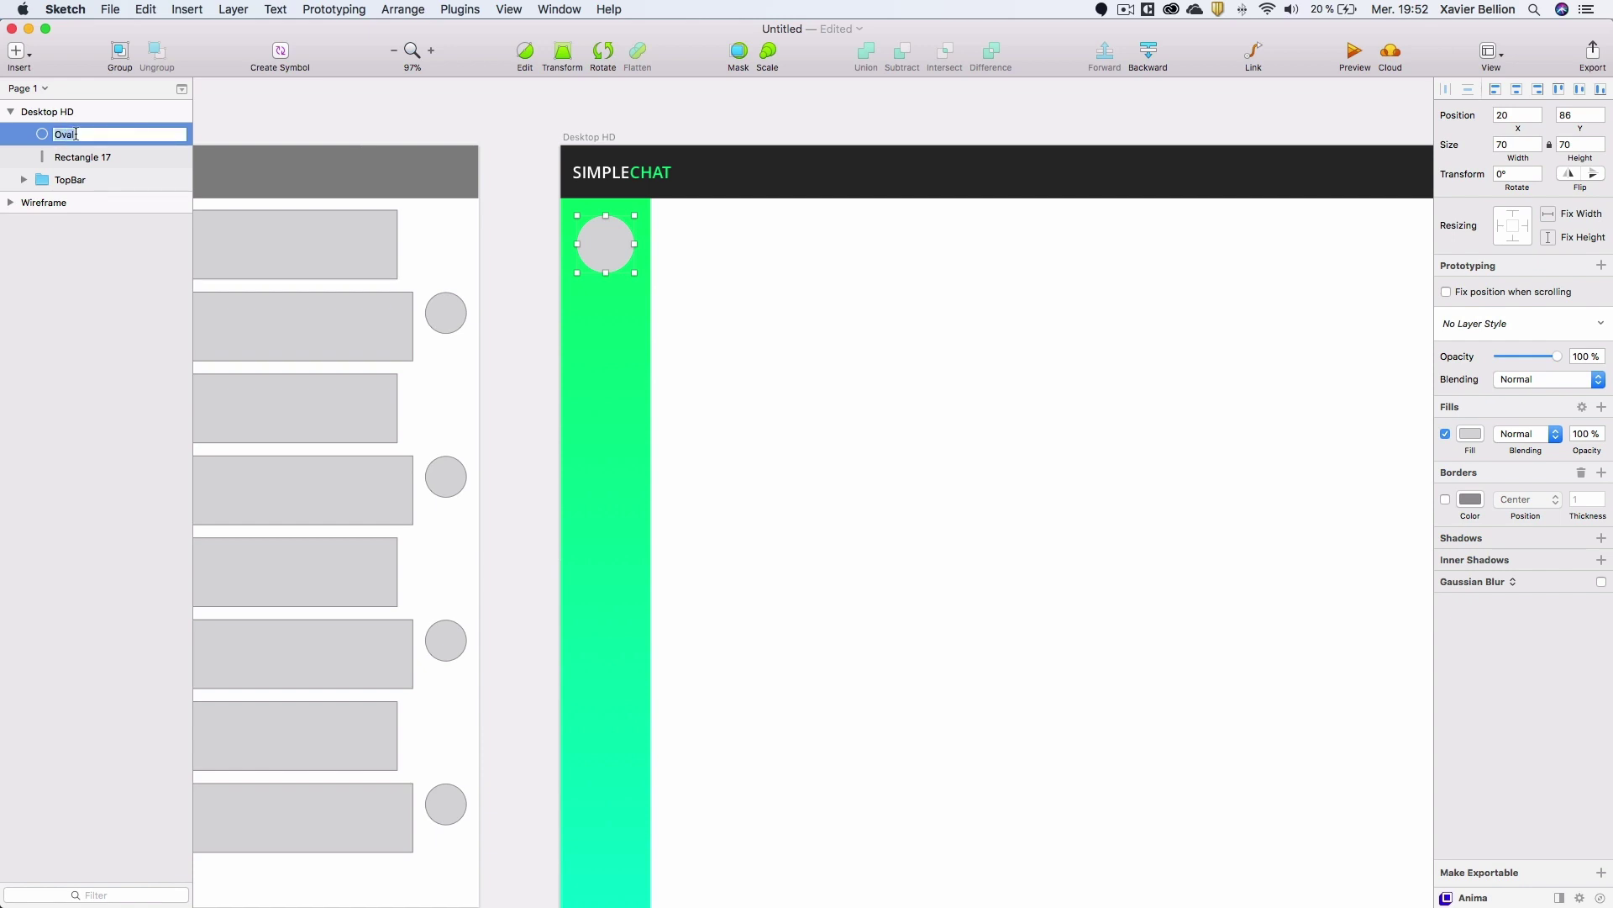
type("Avatar")
key("Return")
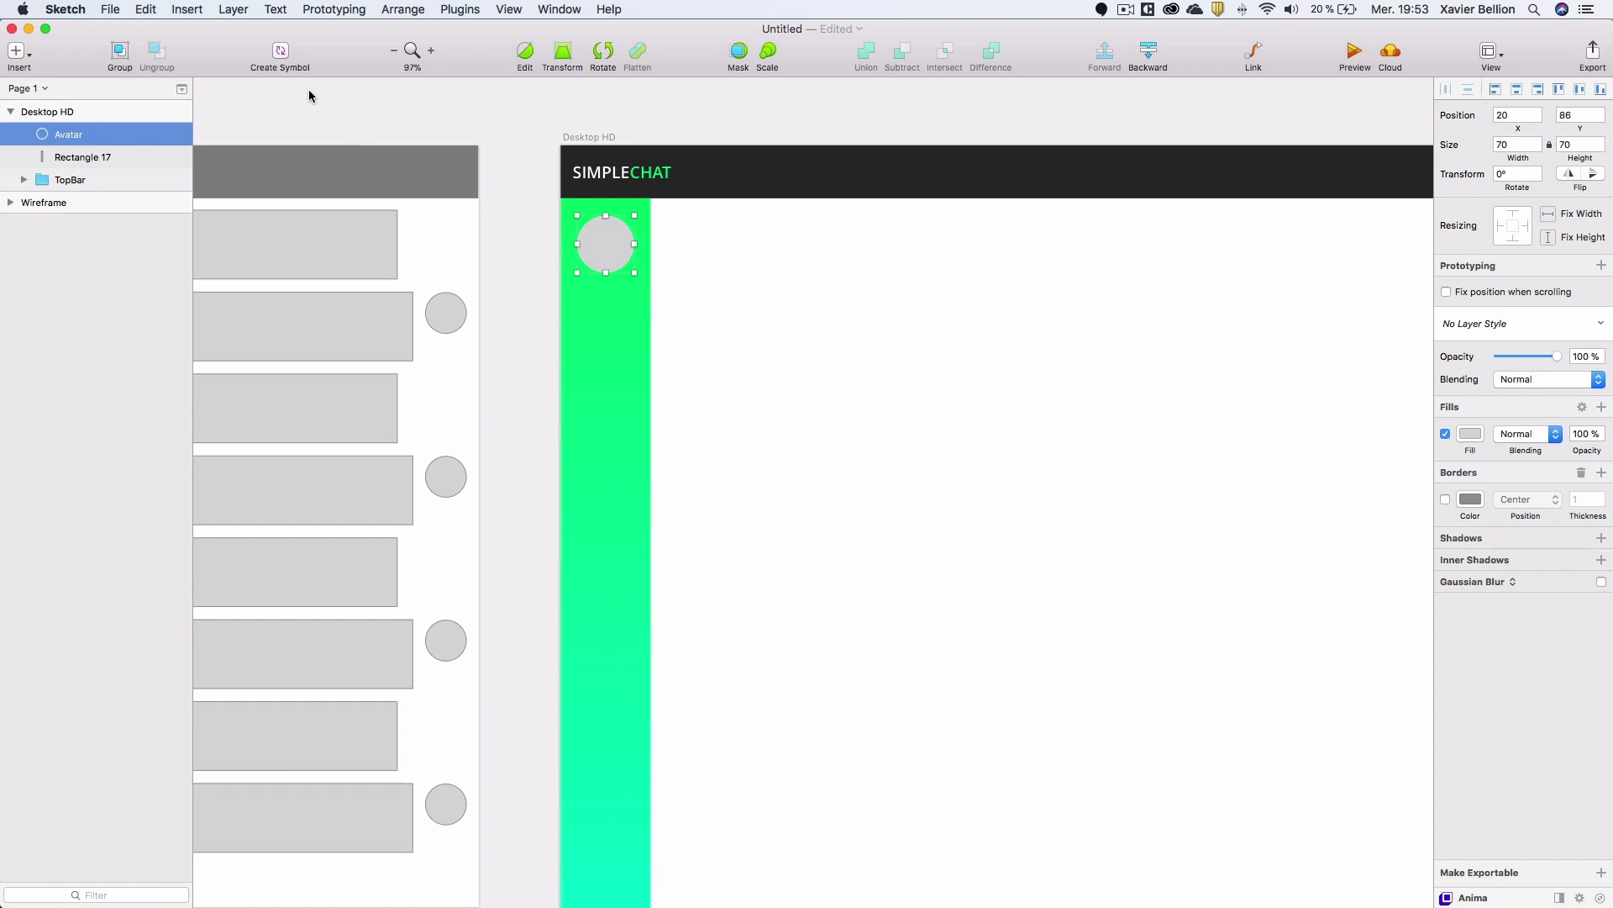
left_click(475, 8)
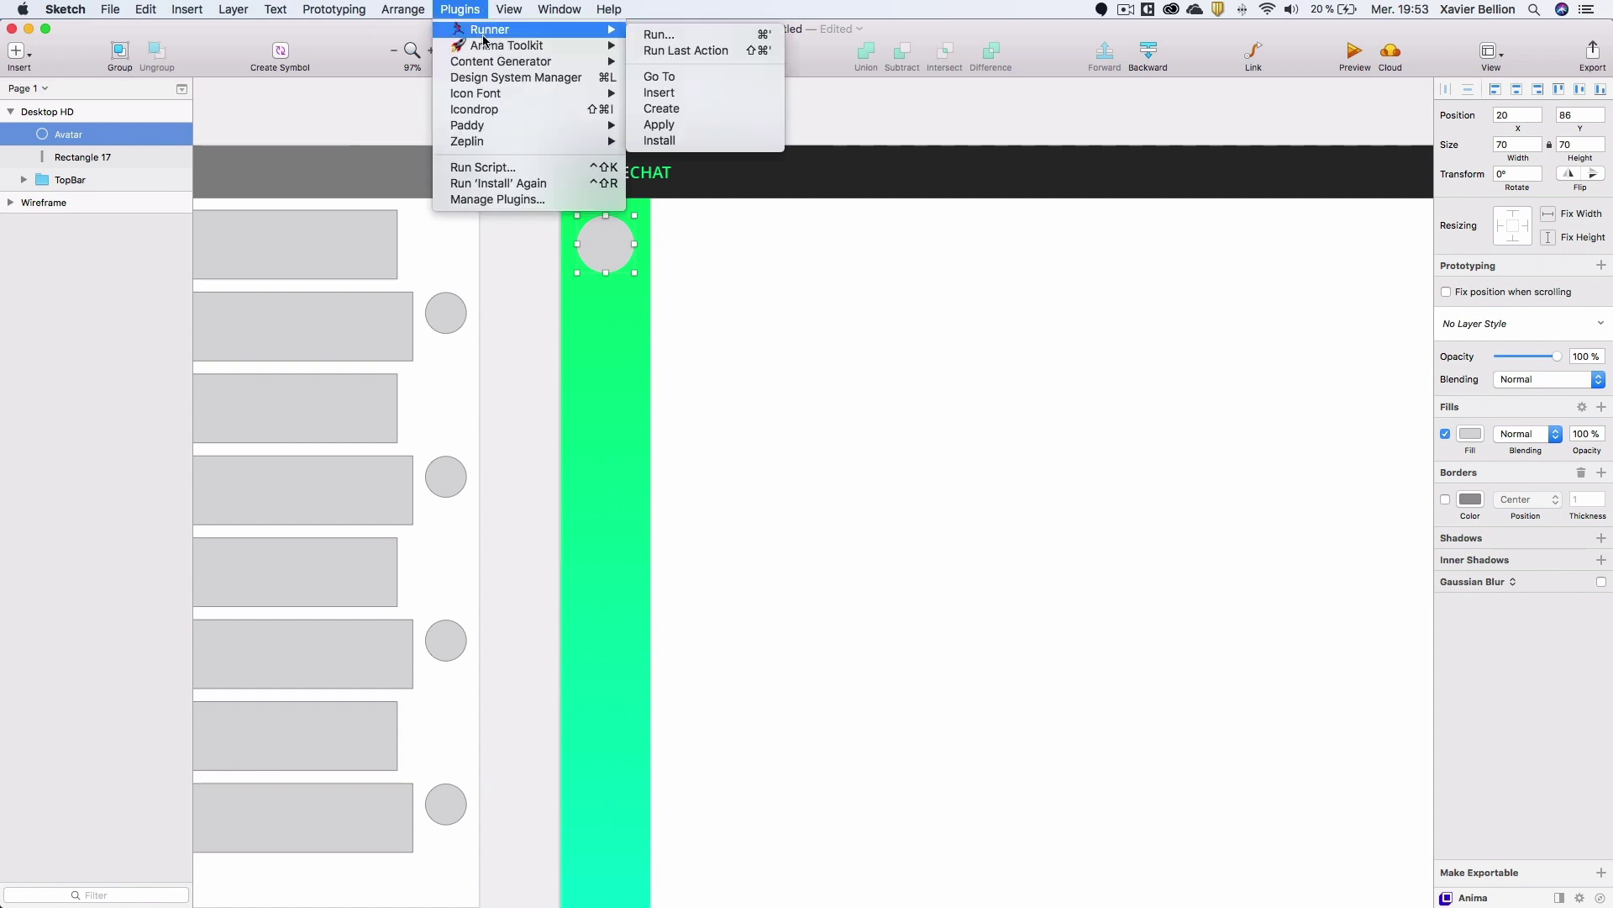
Fill the Avatar circle with a male photo from Content Generator's Persona Photos.
mouse_move(487, 62)
mouse_move(681, 77)
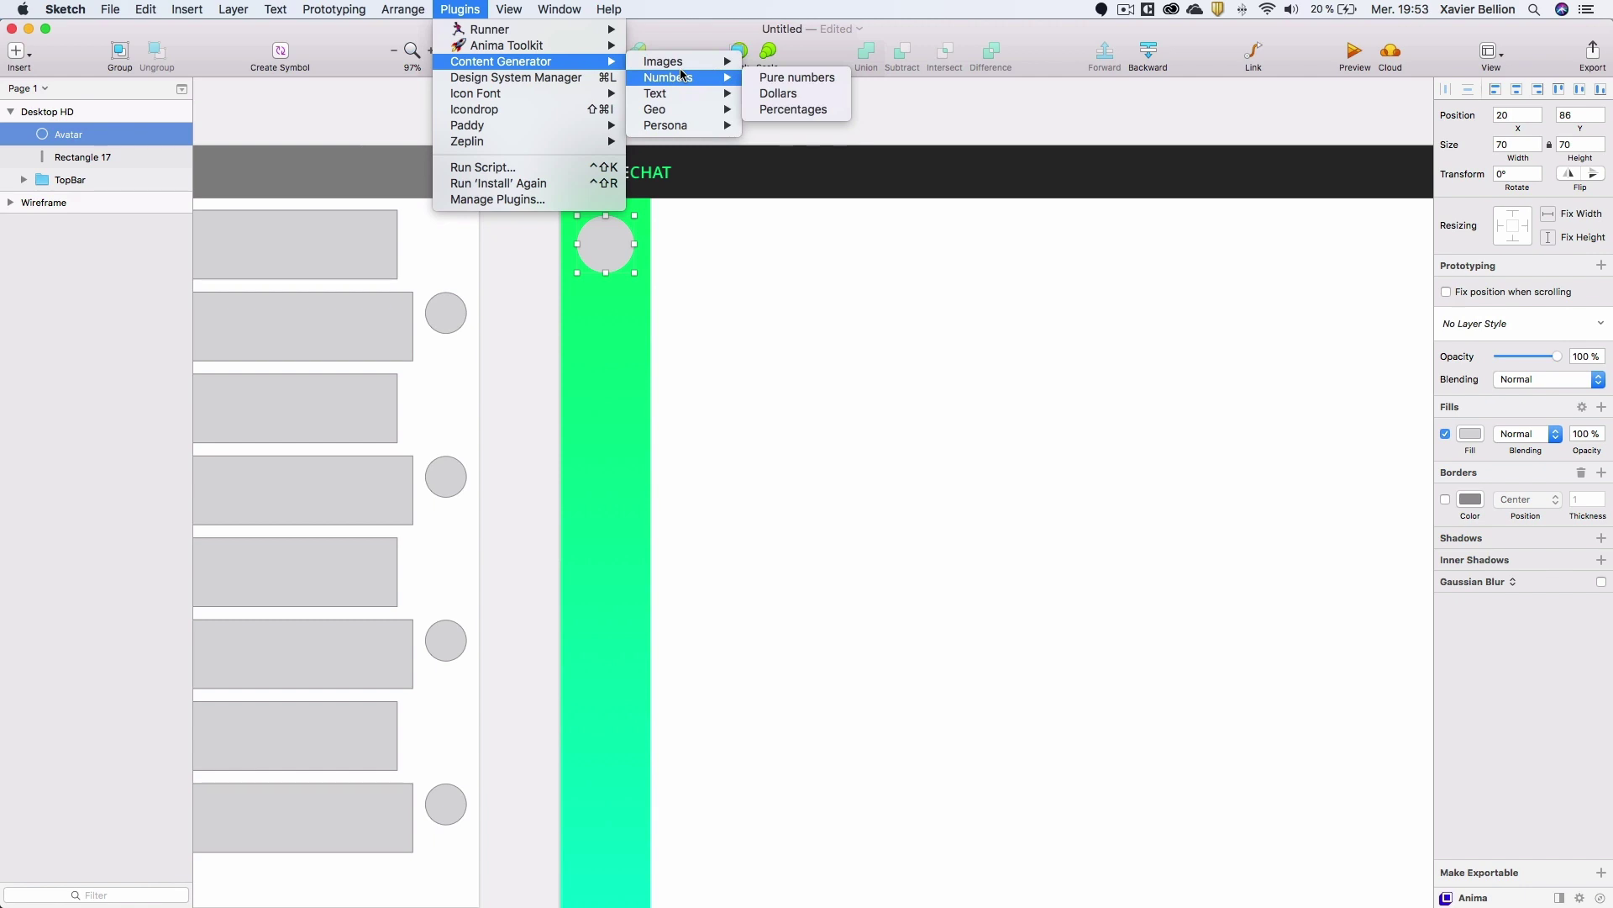
mouse_move(684, 126)
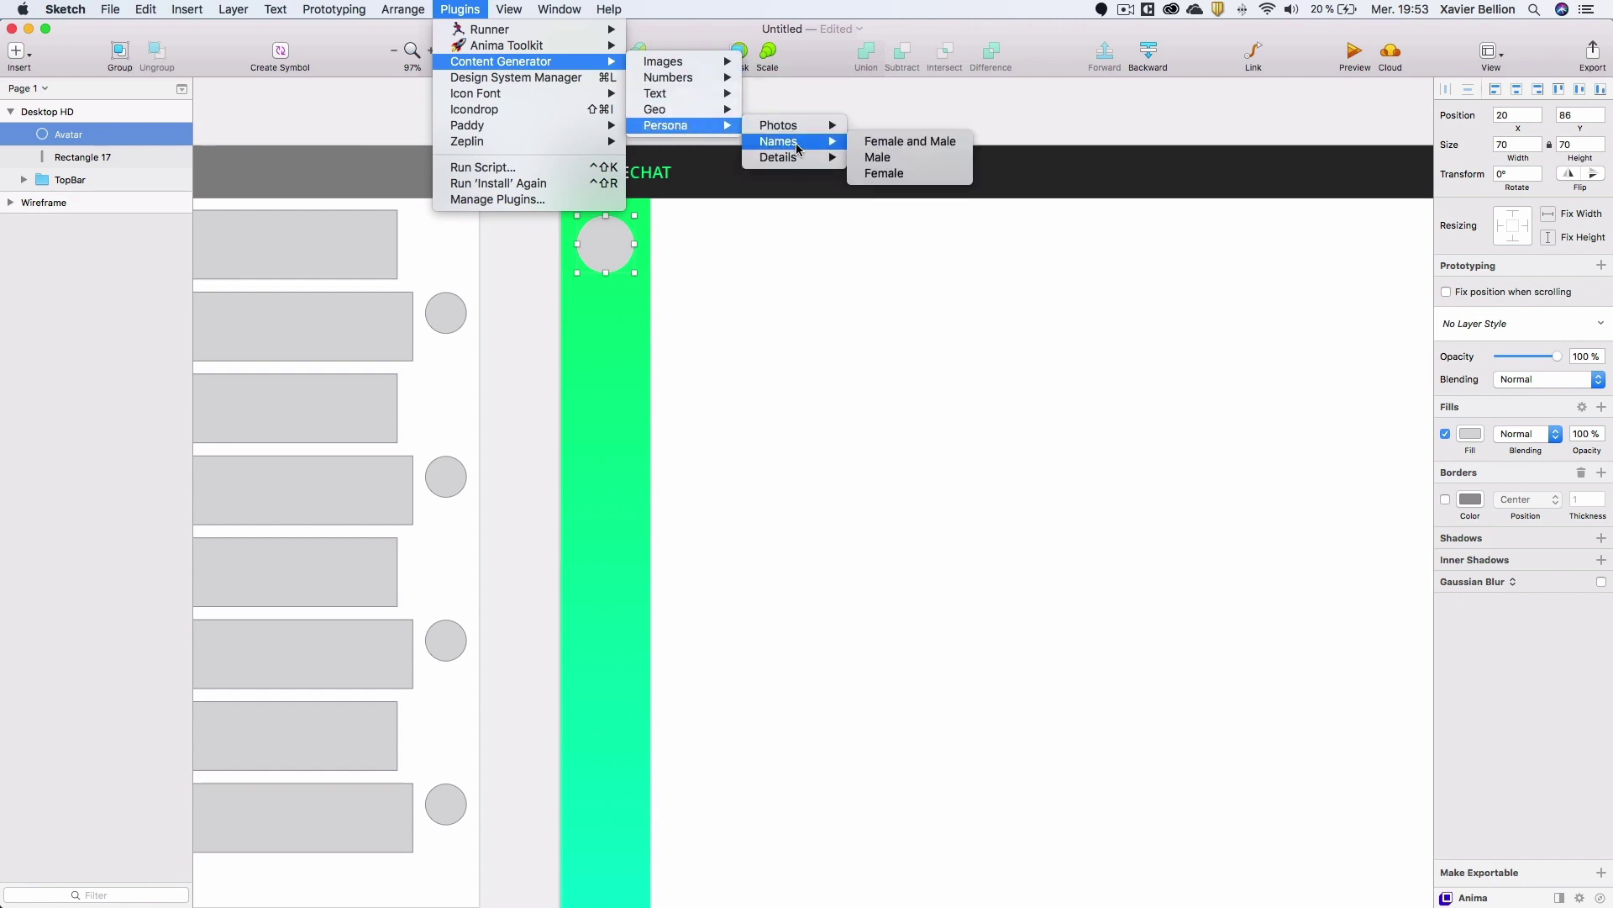
mouse_move(812, 132)
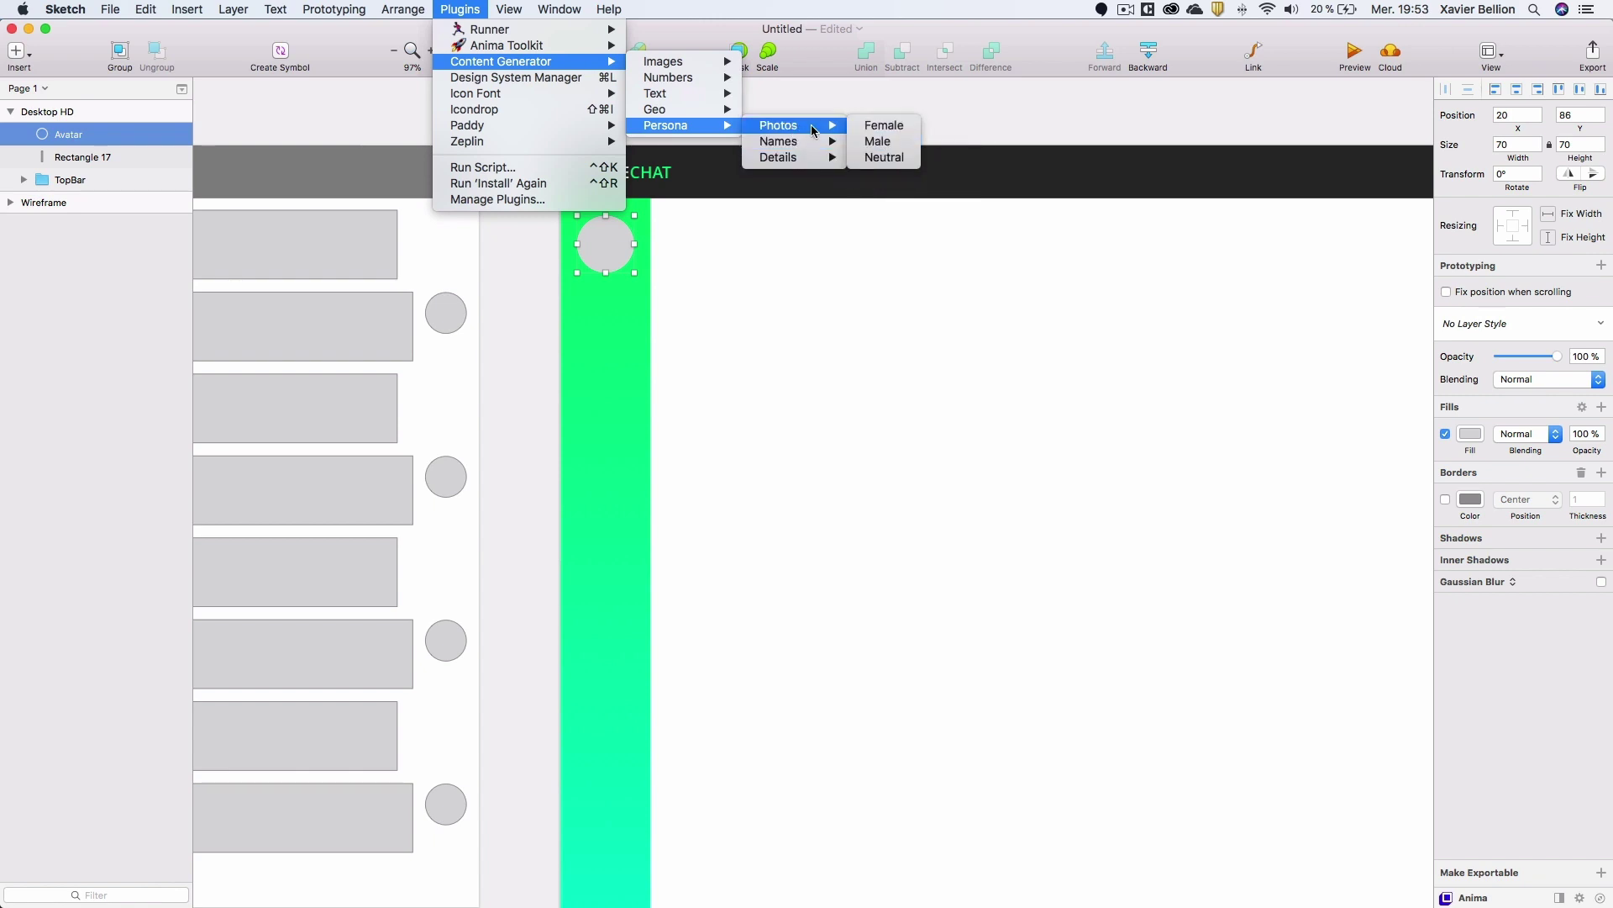
left_click(889, 144)
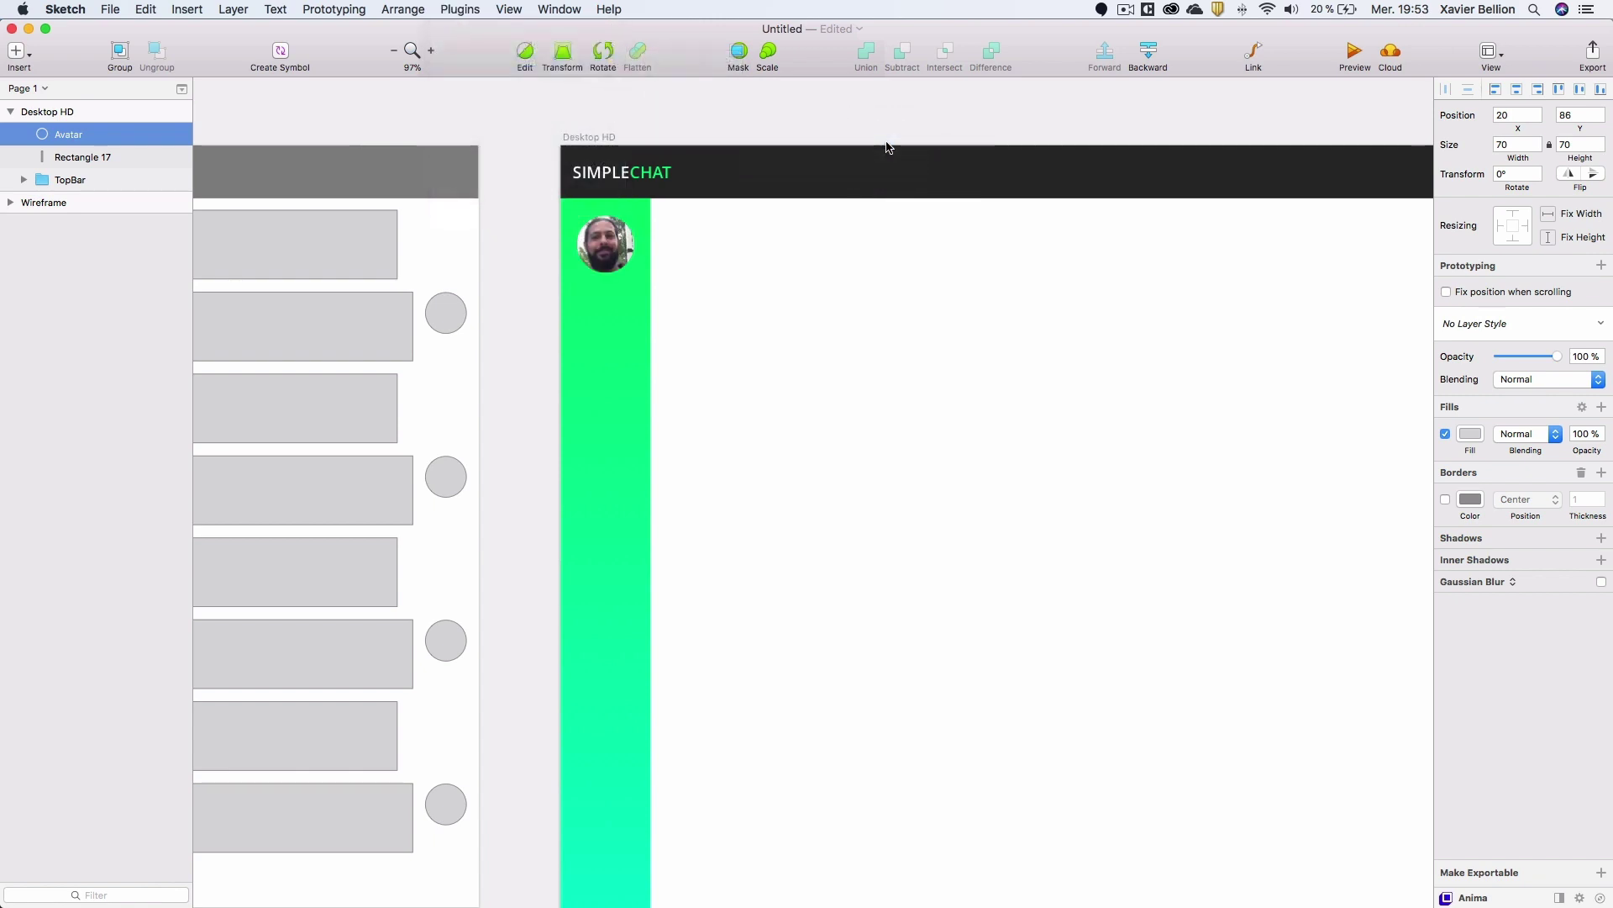
left_click(617, 246)
Add a 'Type something' text layer just below the avatar.
key("t")
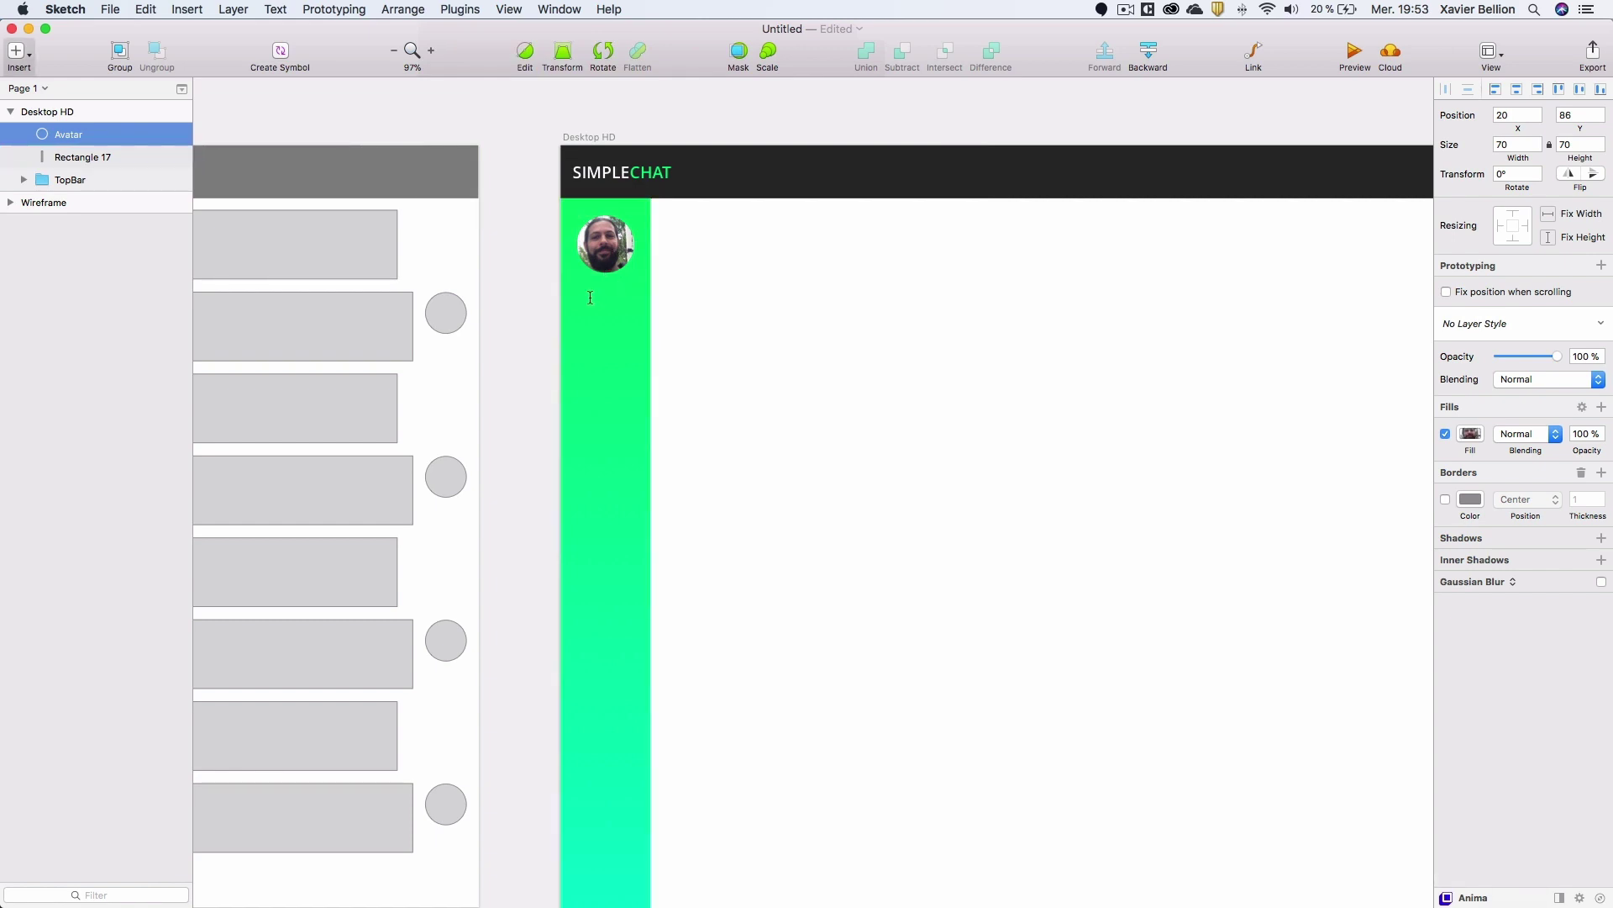
left_click(591, 289)
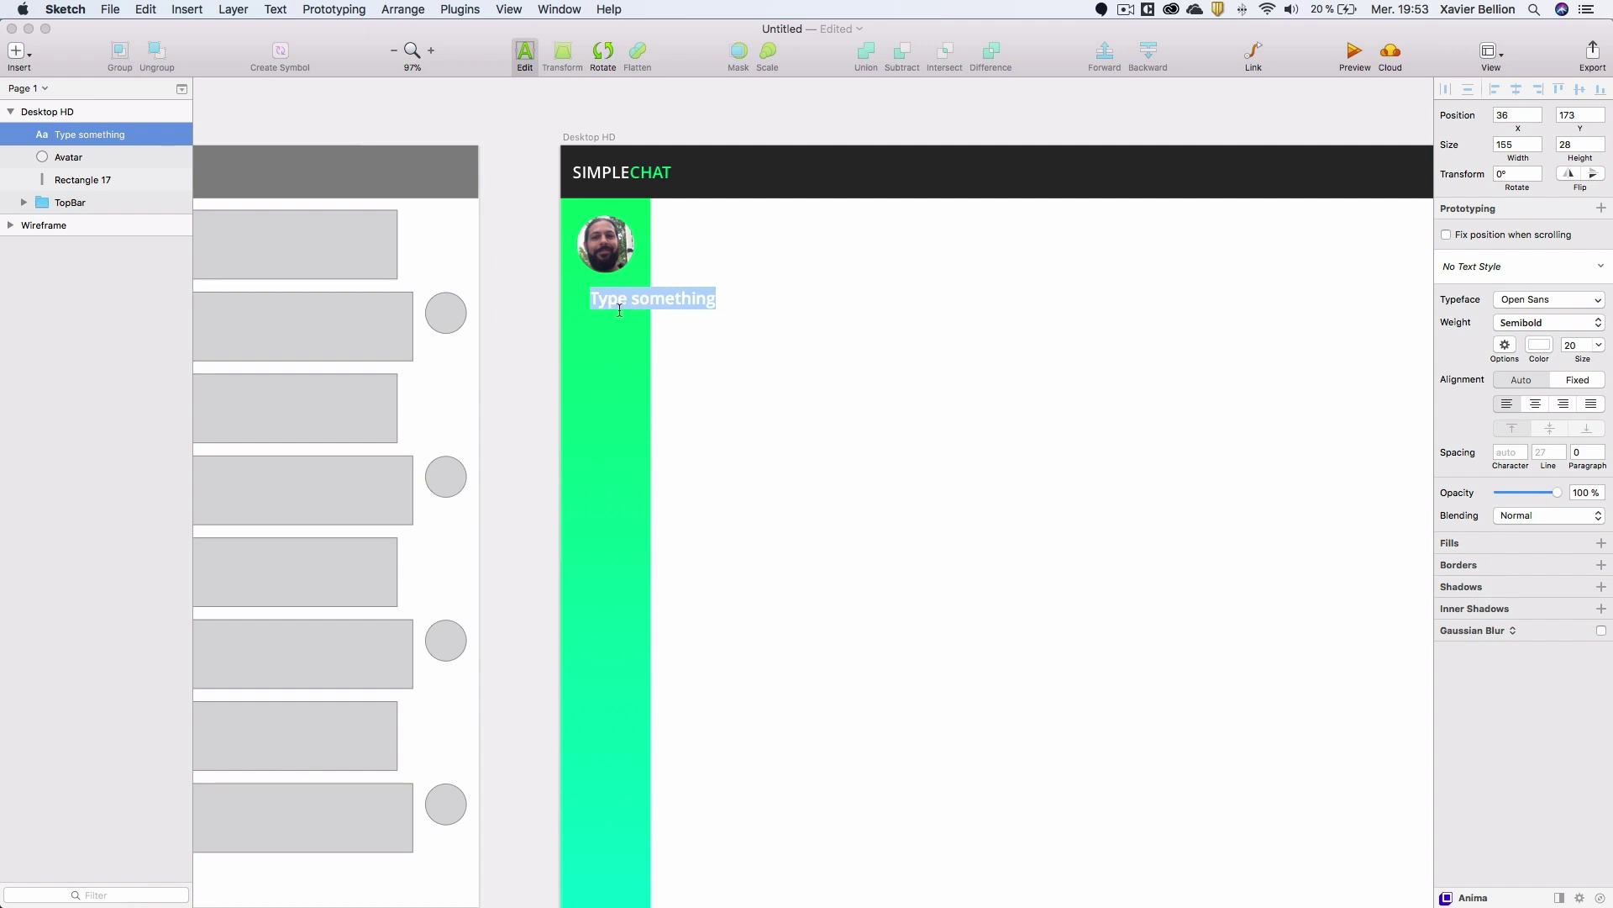
left_click(84, 158)
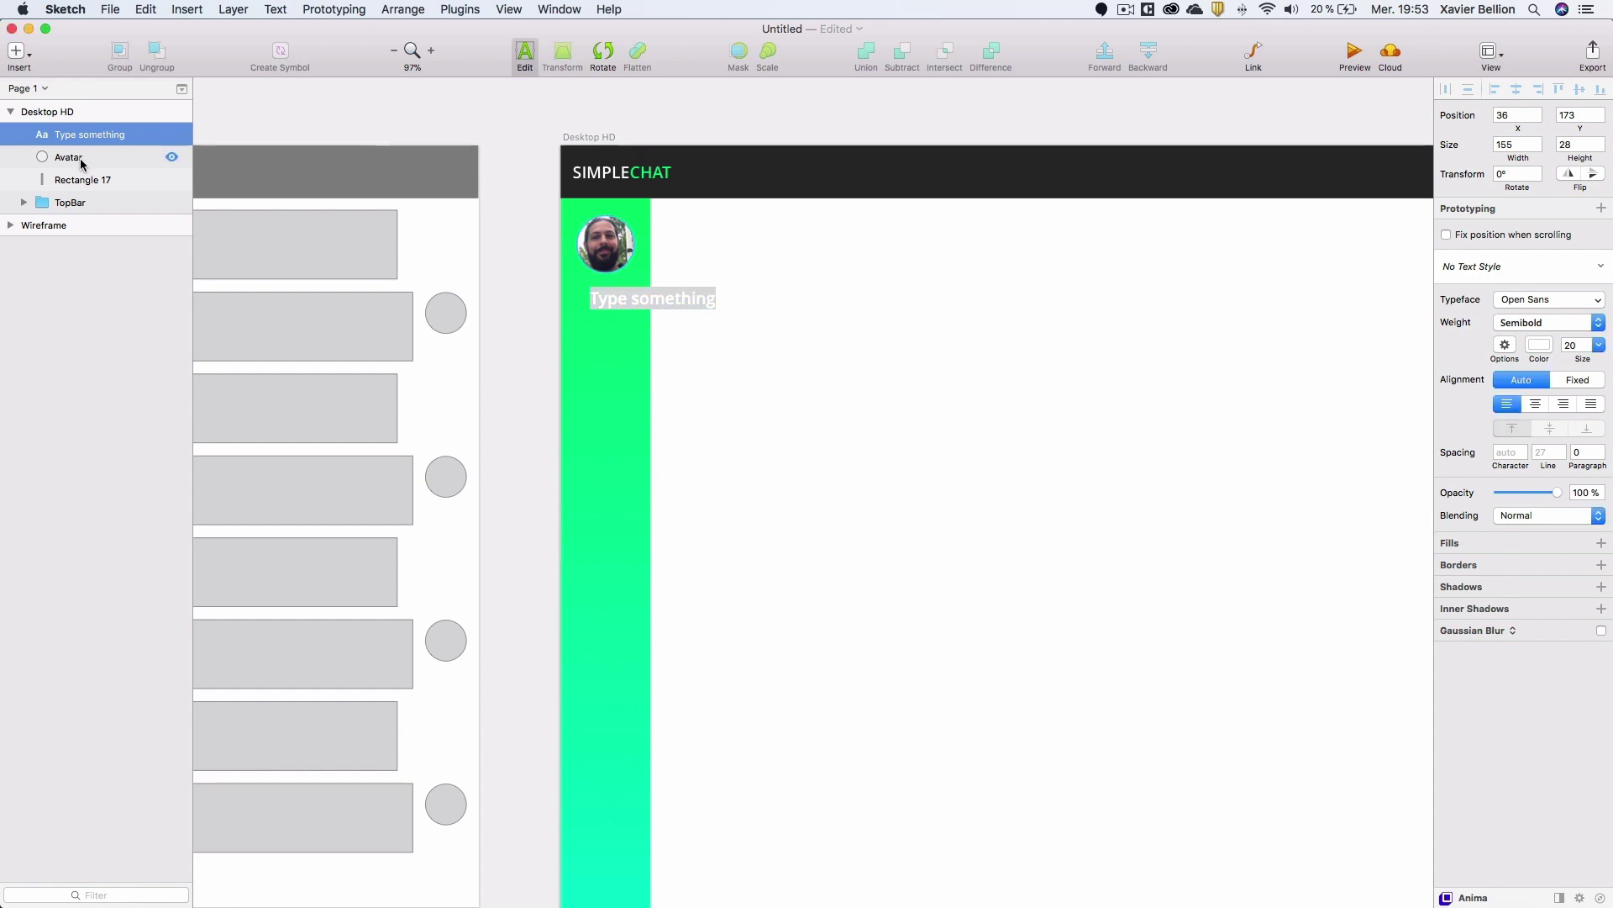
left_click(78, 159)
left_click(85, 140)
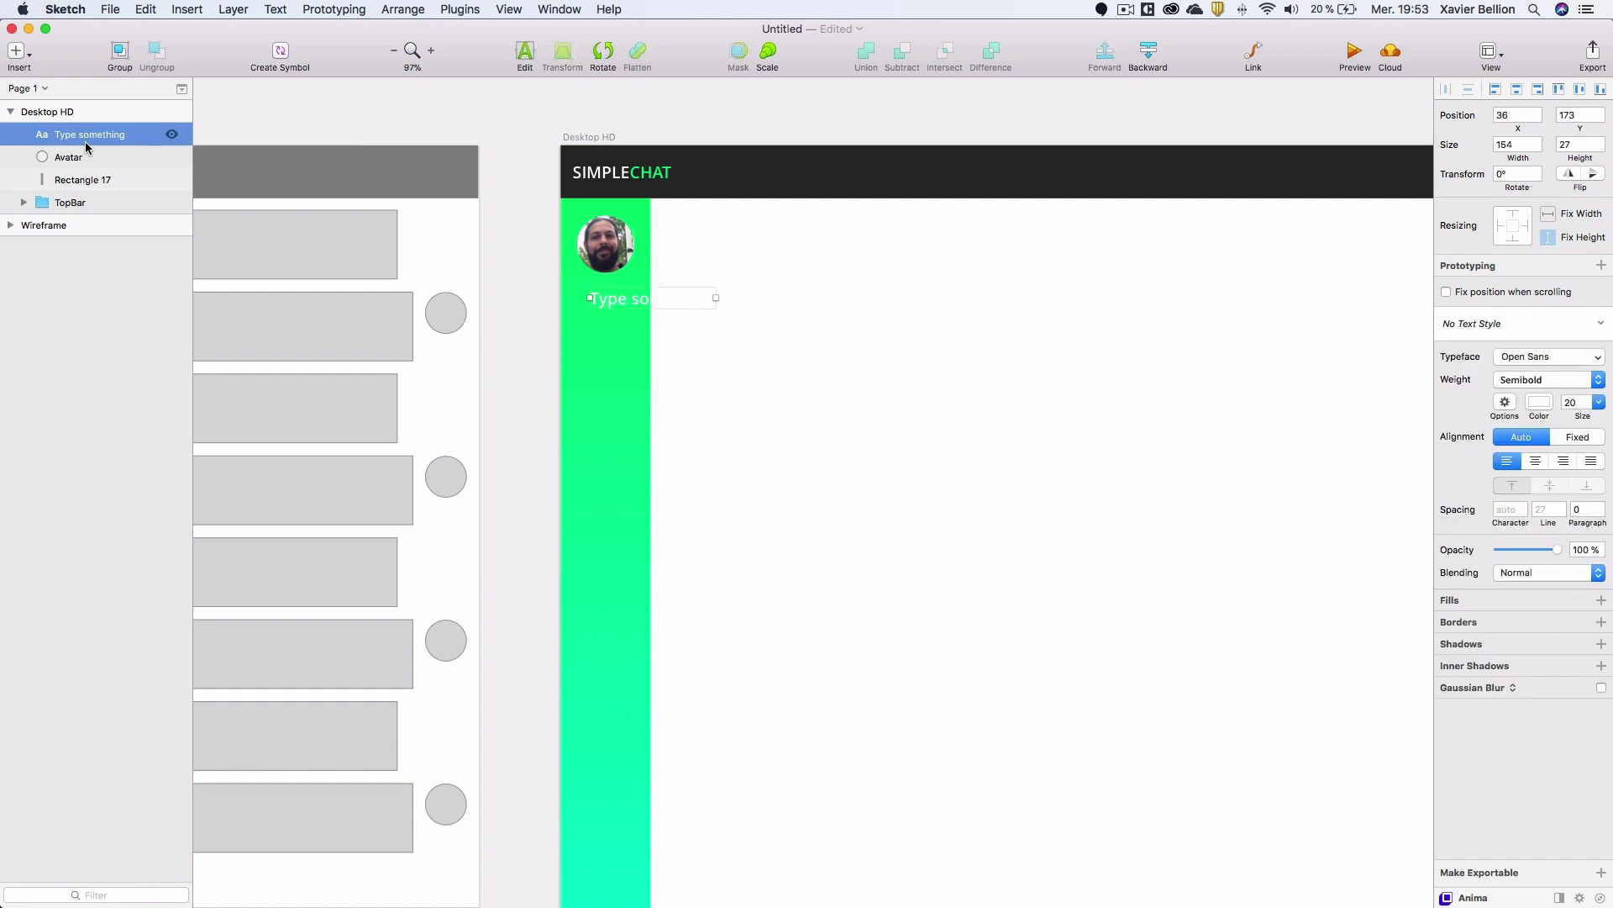
left_click_drag(623, 296, 605, 287)
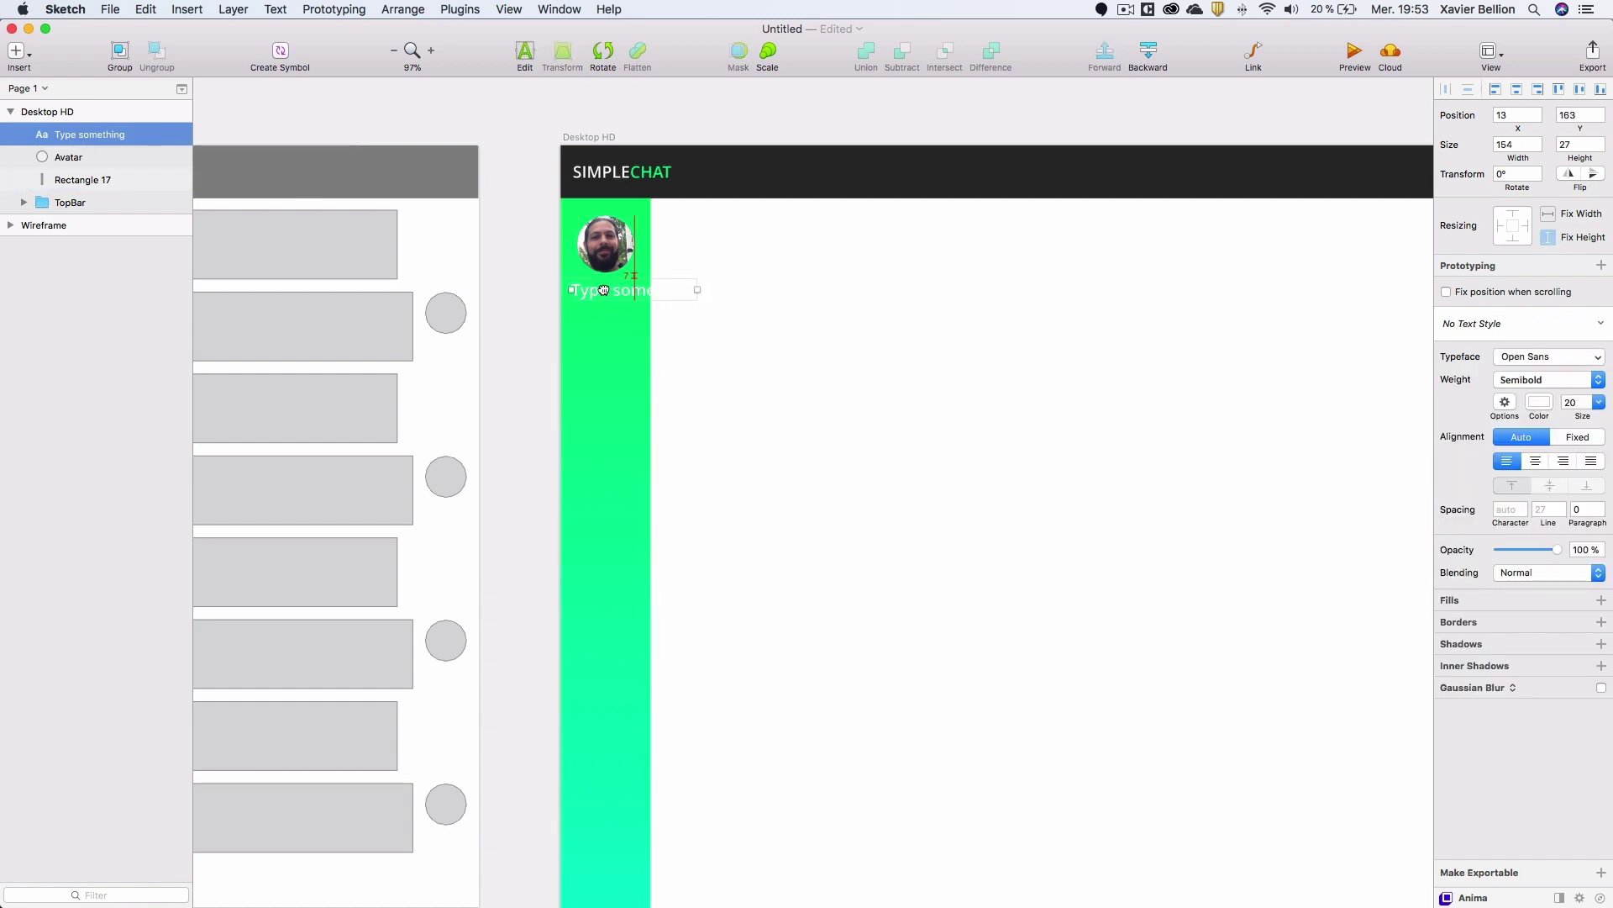
Make the label 14 pt, centre-aligned, and centre it horizontally on the green sidebar.
left_click(1579, 402)
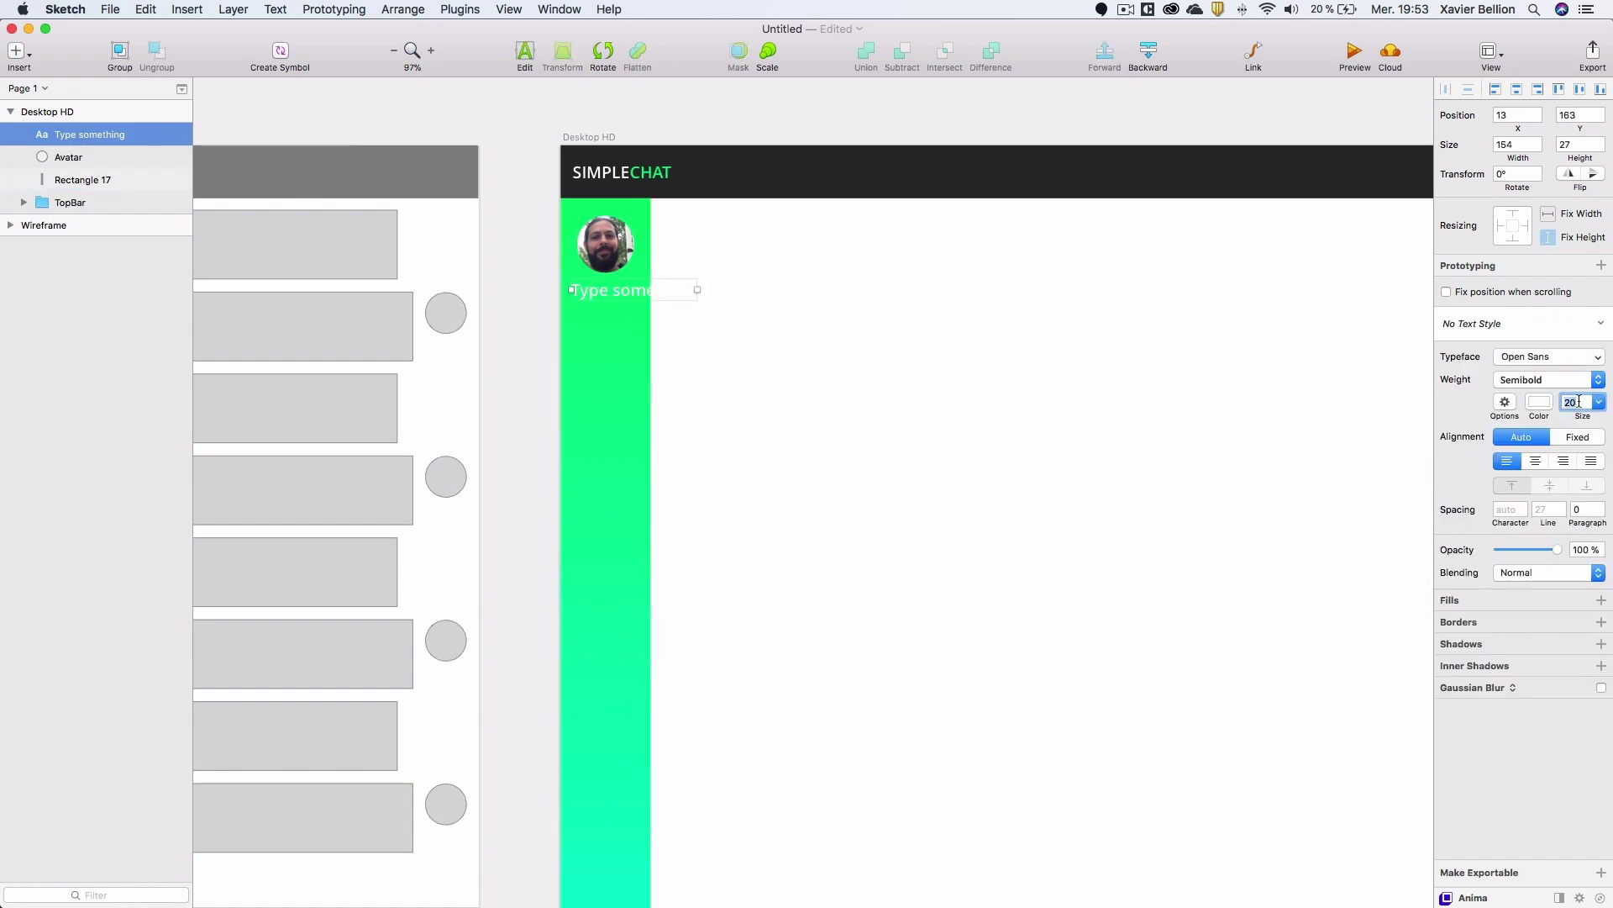
type("14")
key("Return")
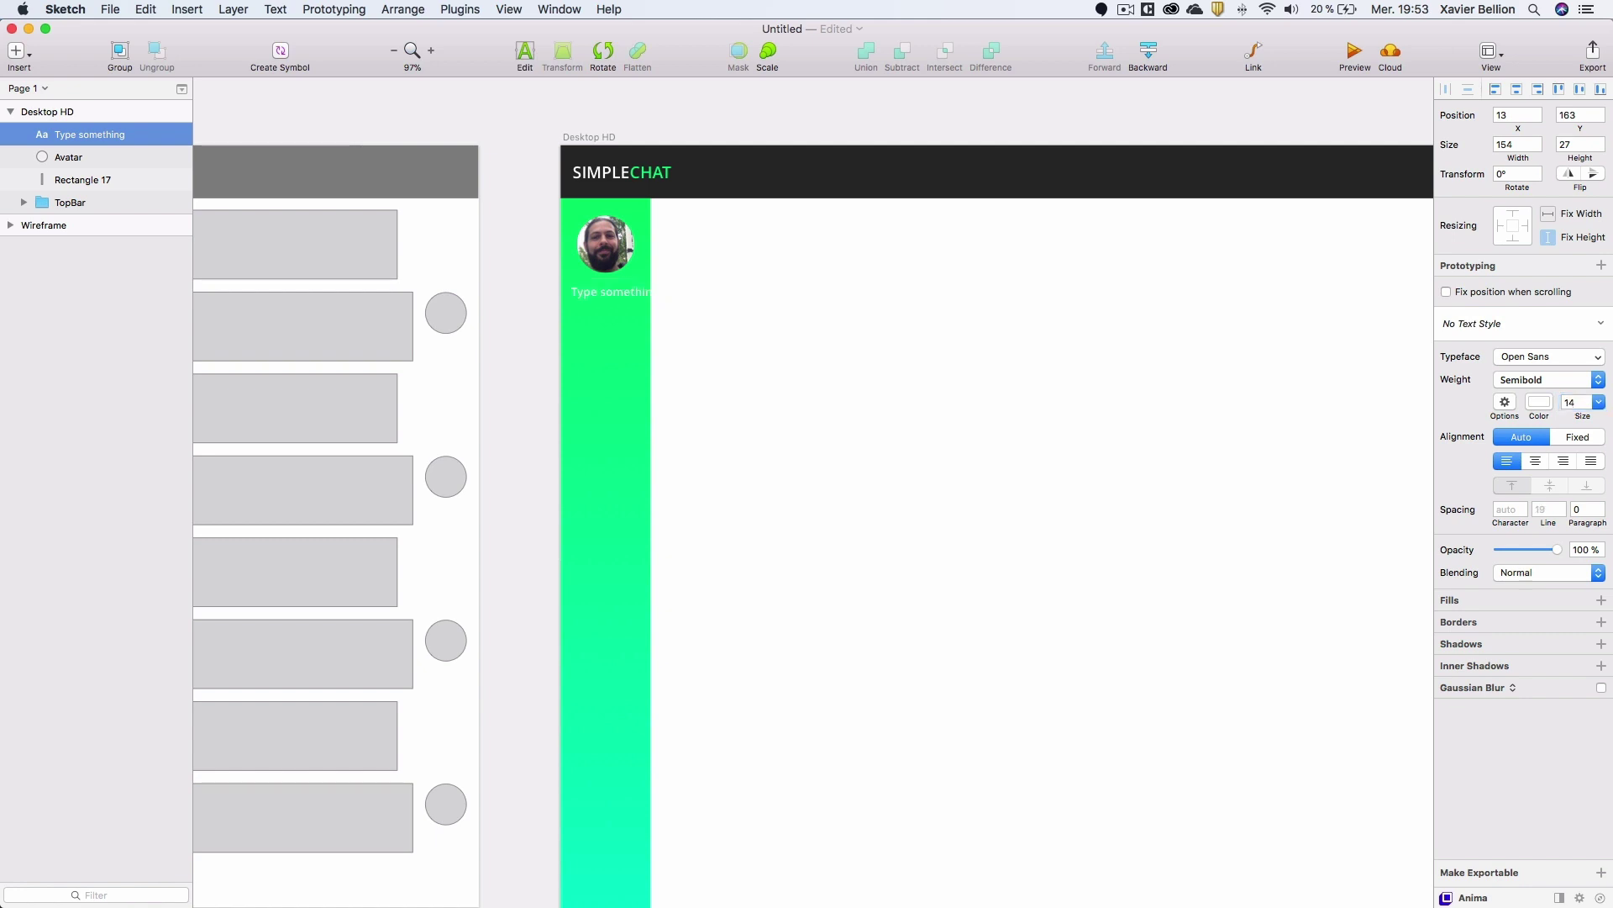
left_click(1535, 461)
left_click(72, 180, "shift")
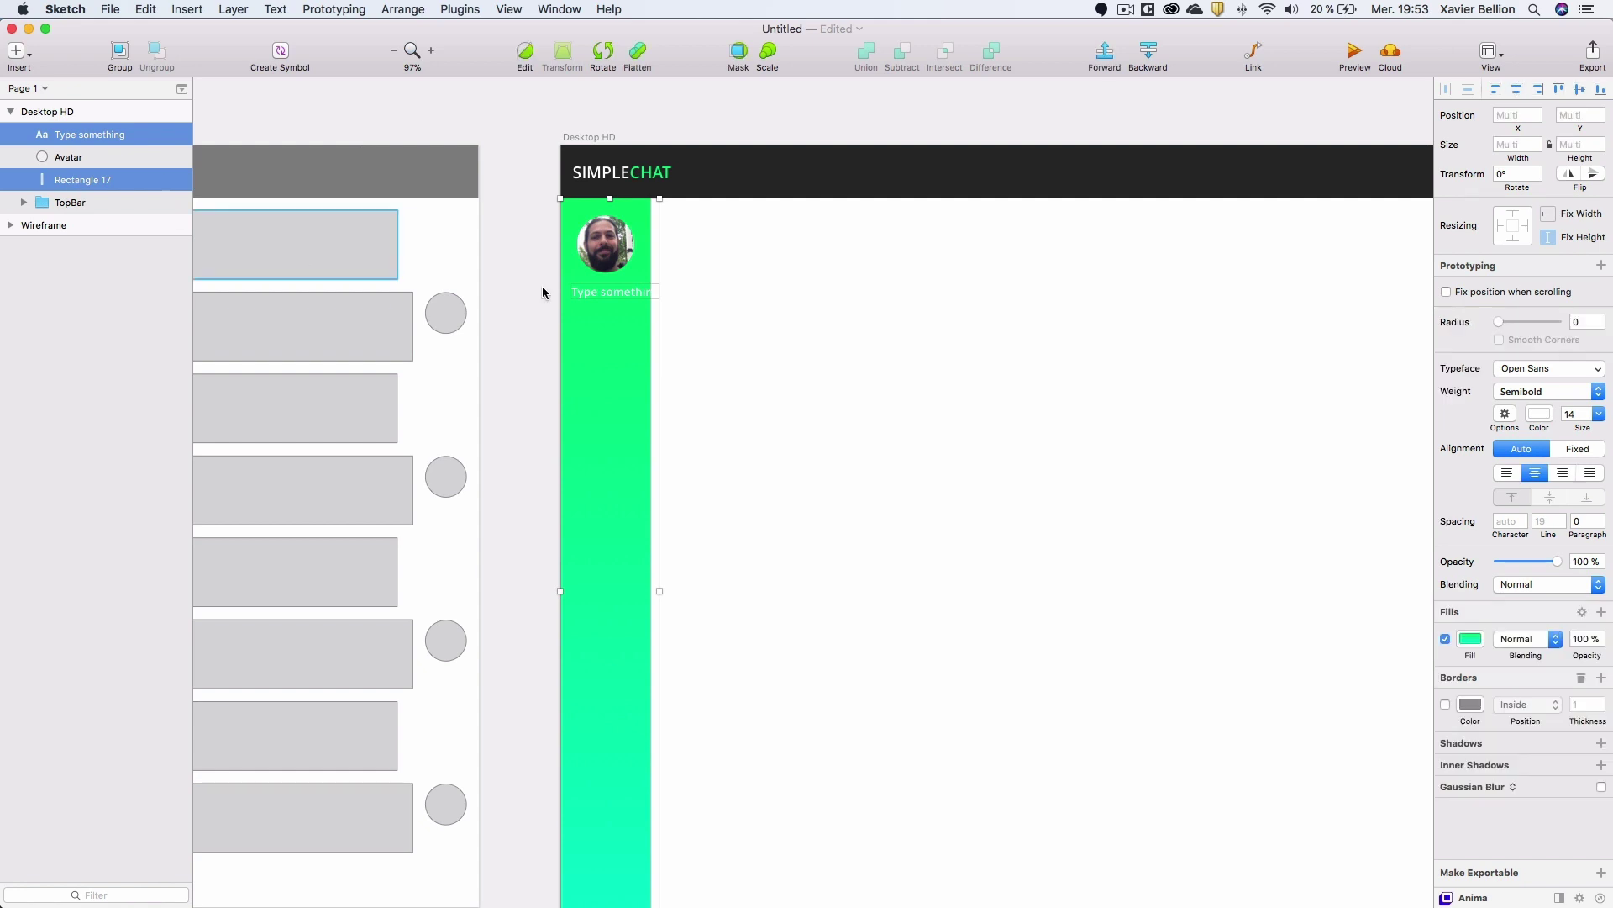
left_click(1517, 89)
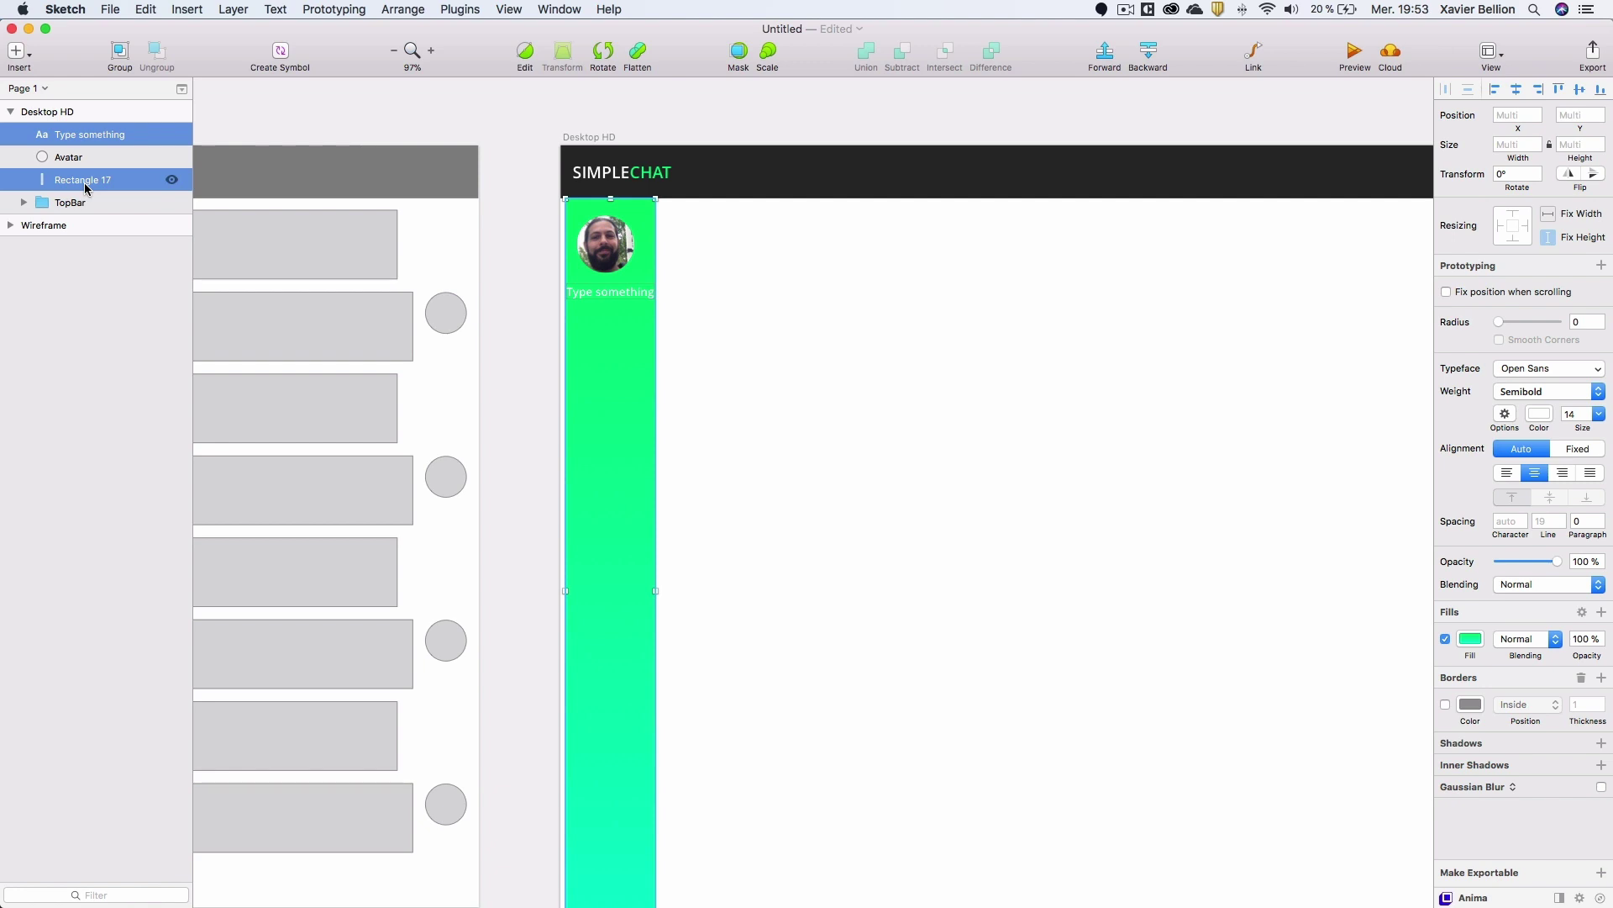
left_click_drag(623, 320, 619, 321)
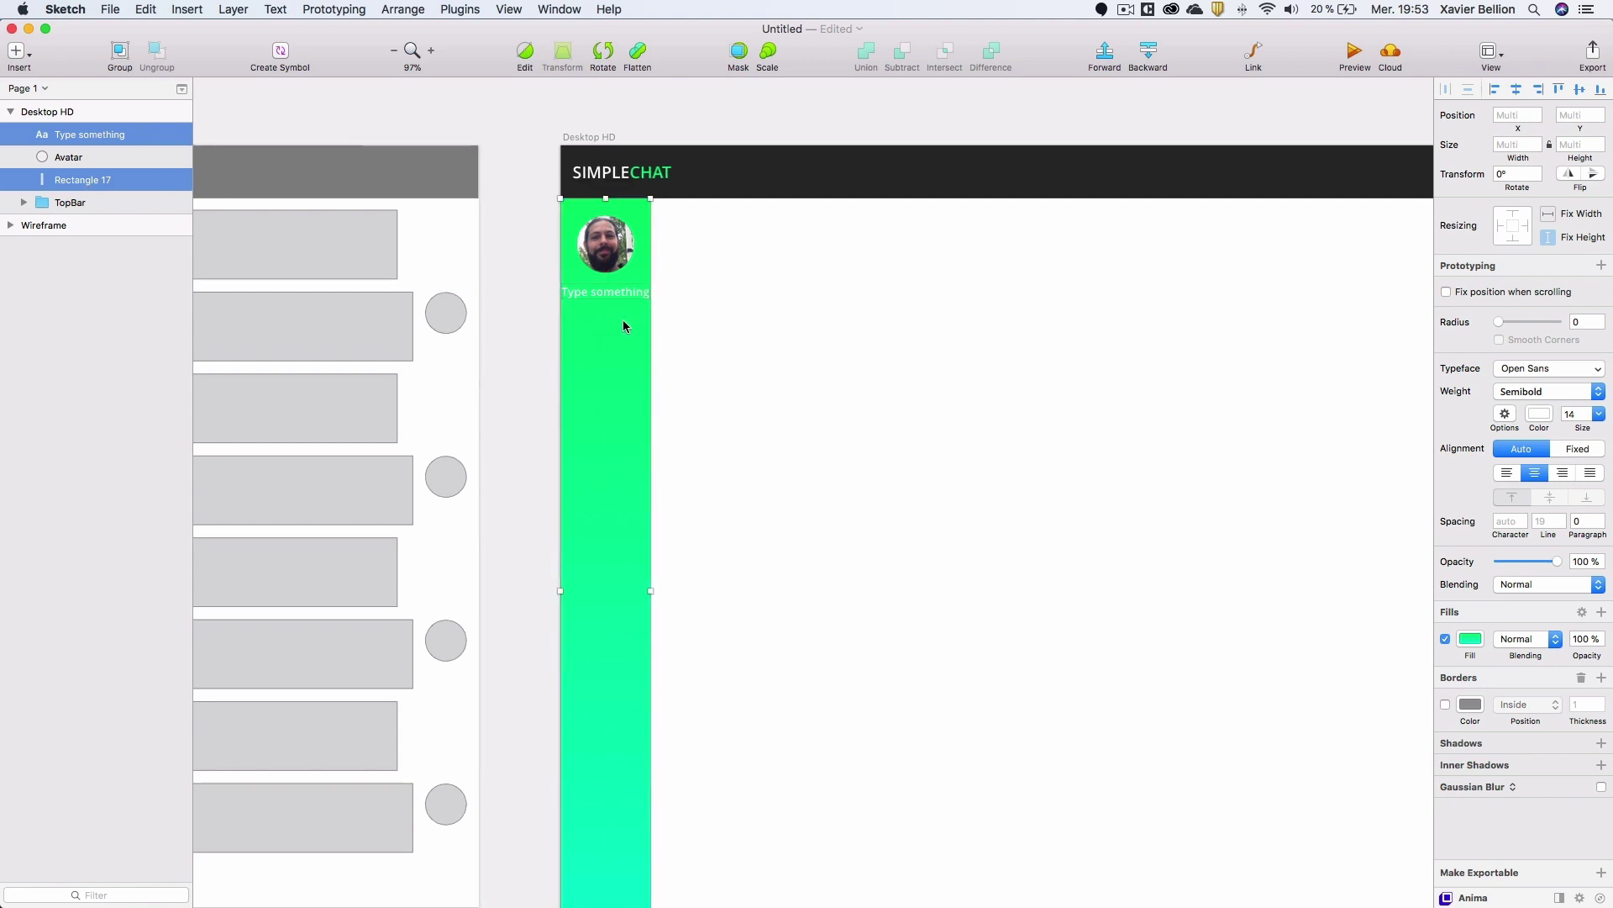
left_click(72, 157)
left_click(88, 139)
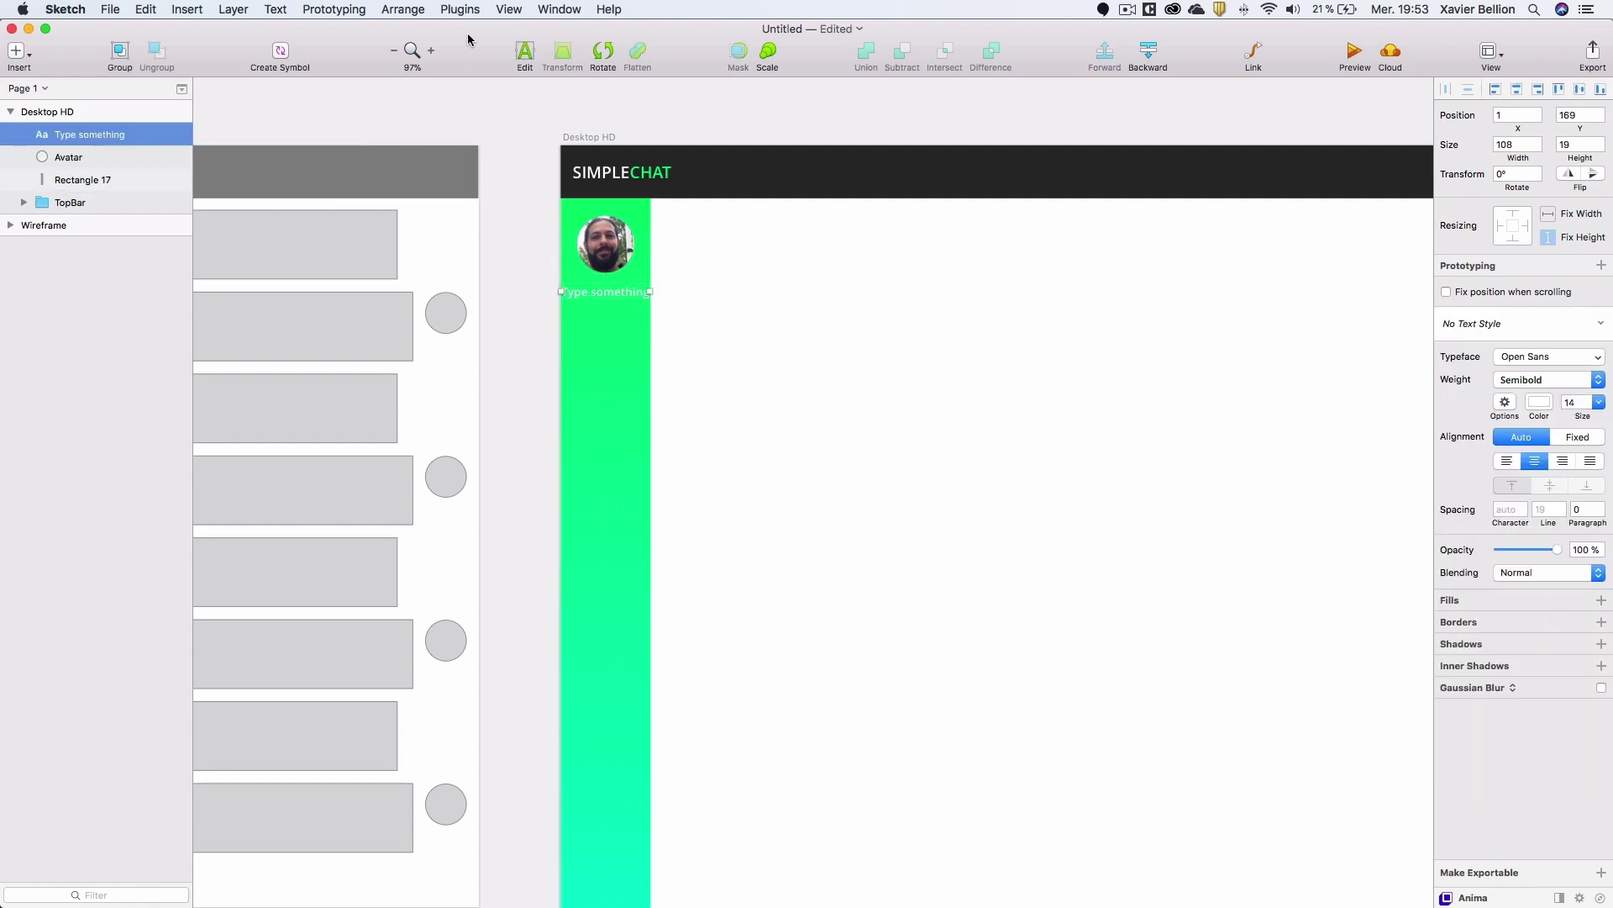
left_click(482, 7)
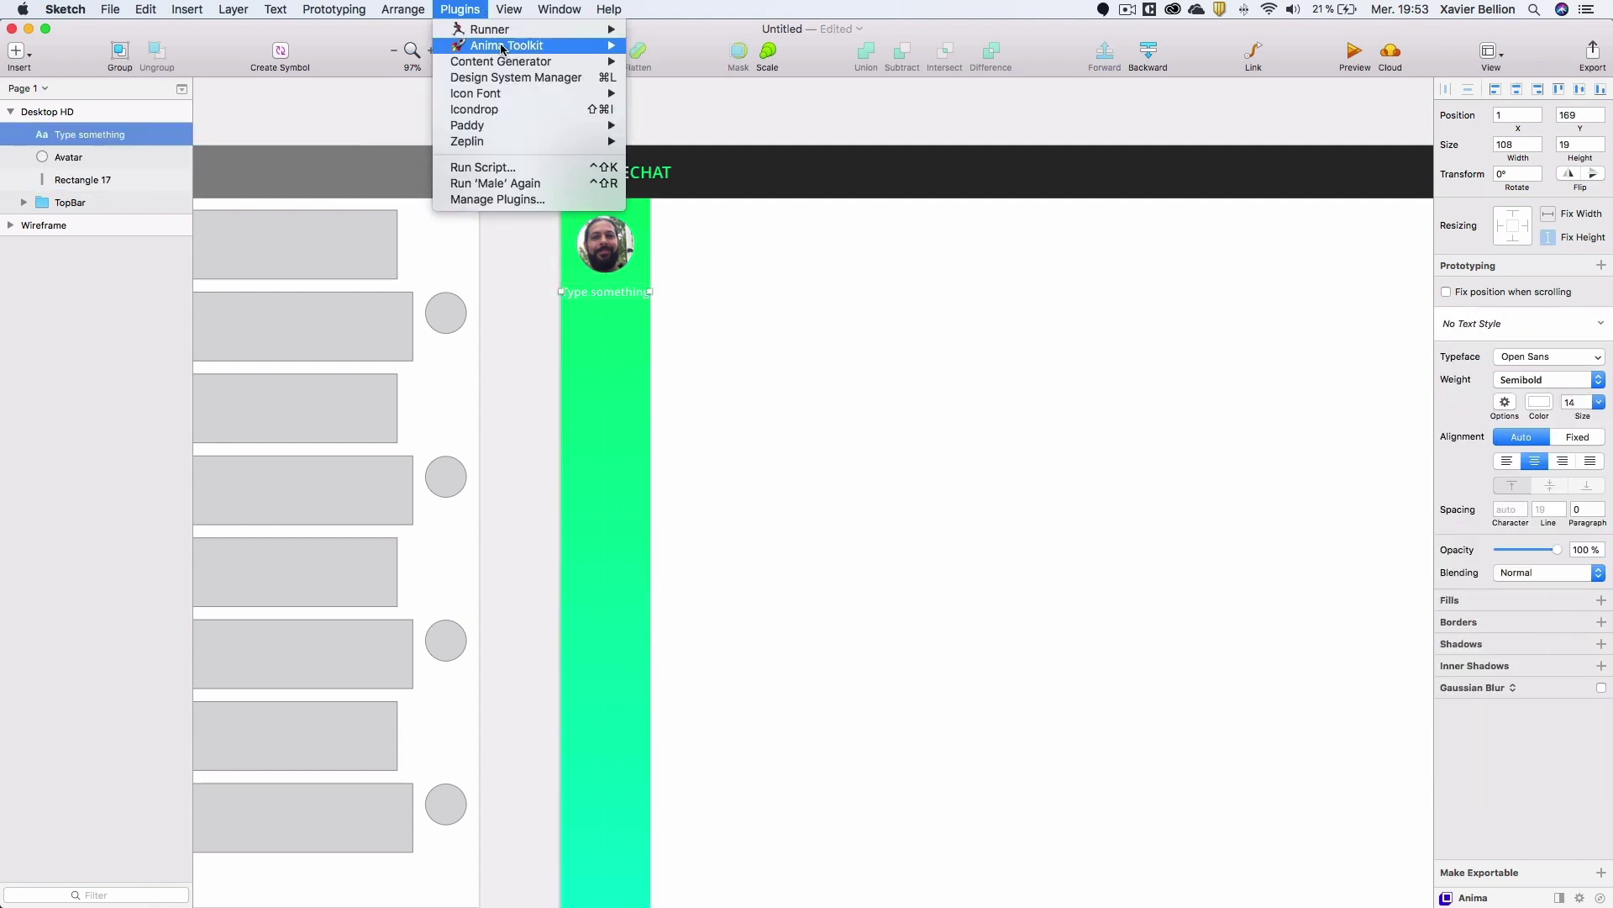
Replace the label with a generated male name and nudge it up toward the avatar.
mouse_move(697, 117)
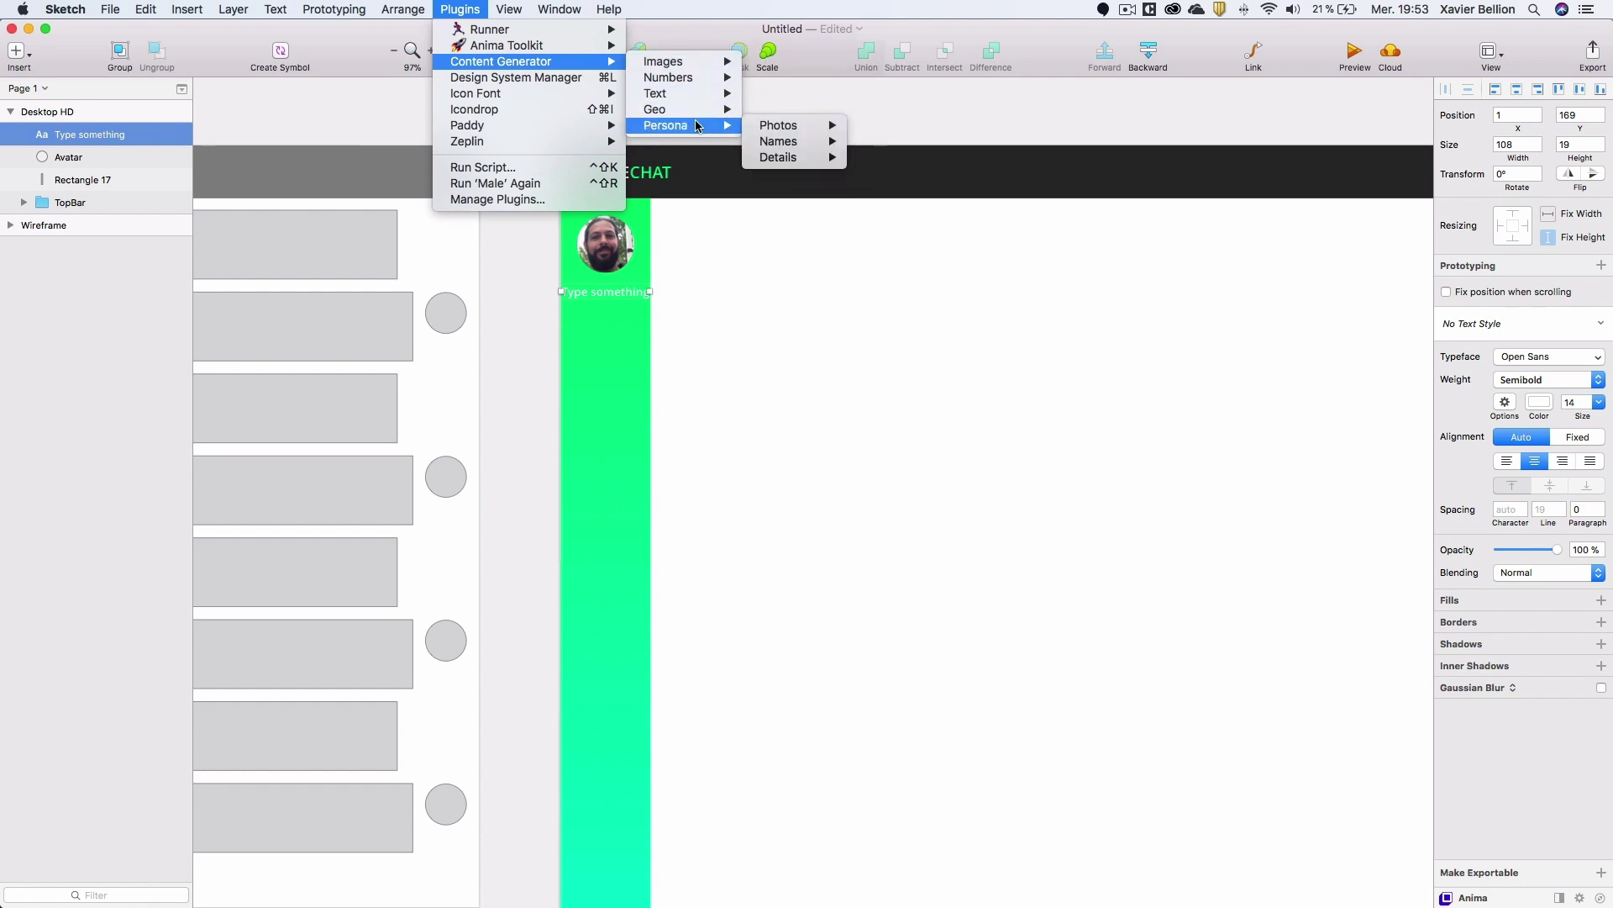
mouse_move(787, 142)
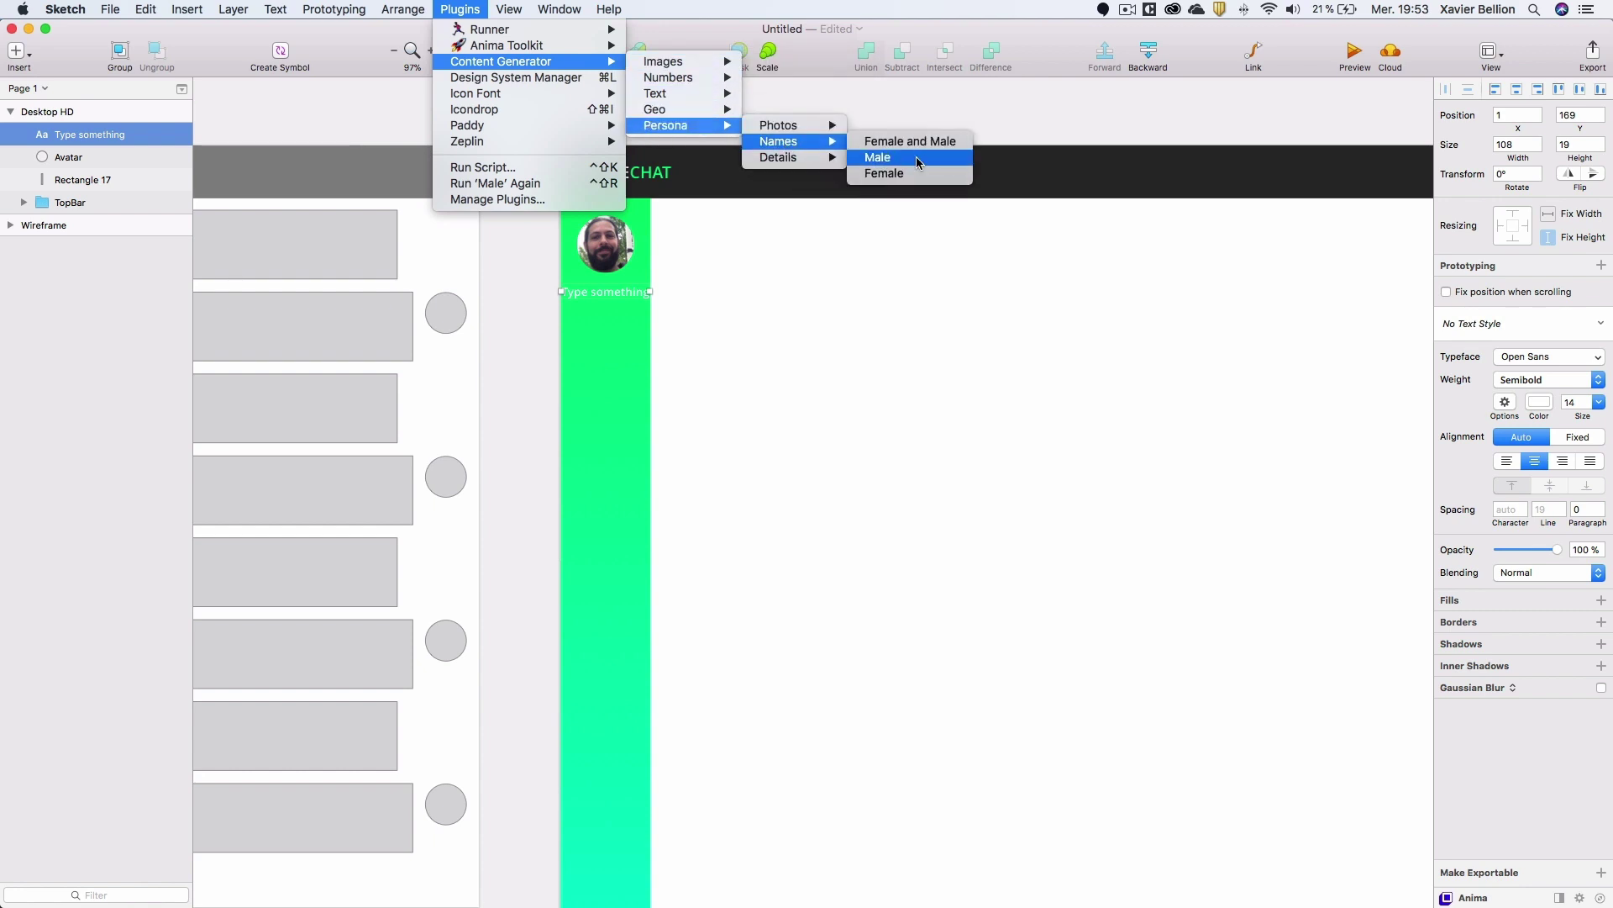
left_click(918, 158)
left_click(805, 126)
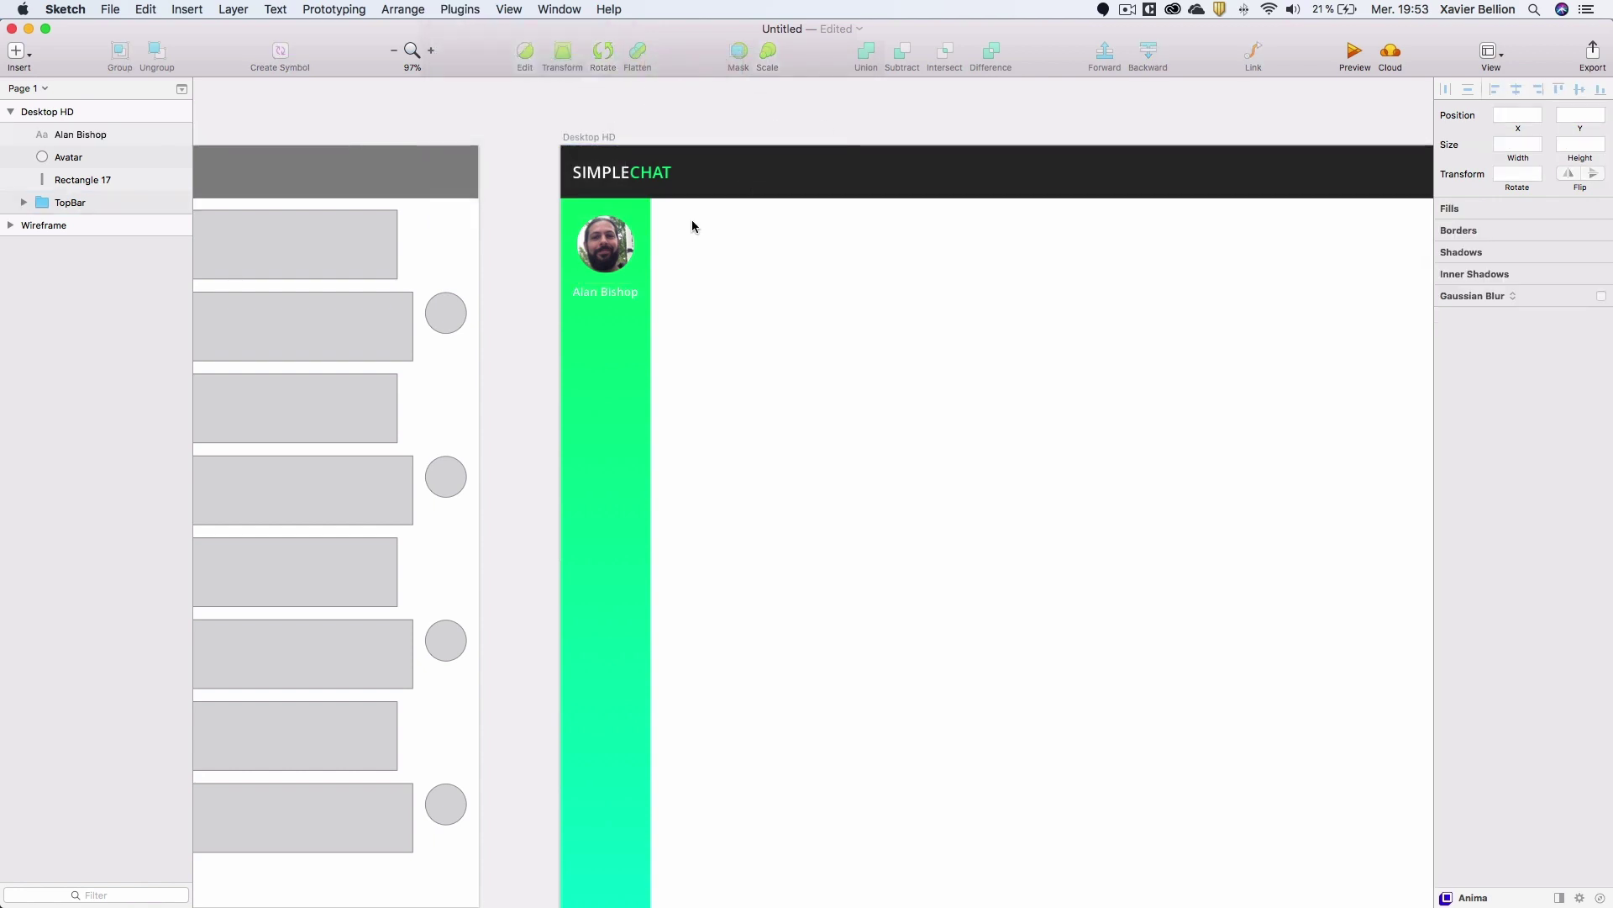
left_click(617, 291)
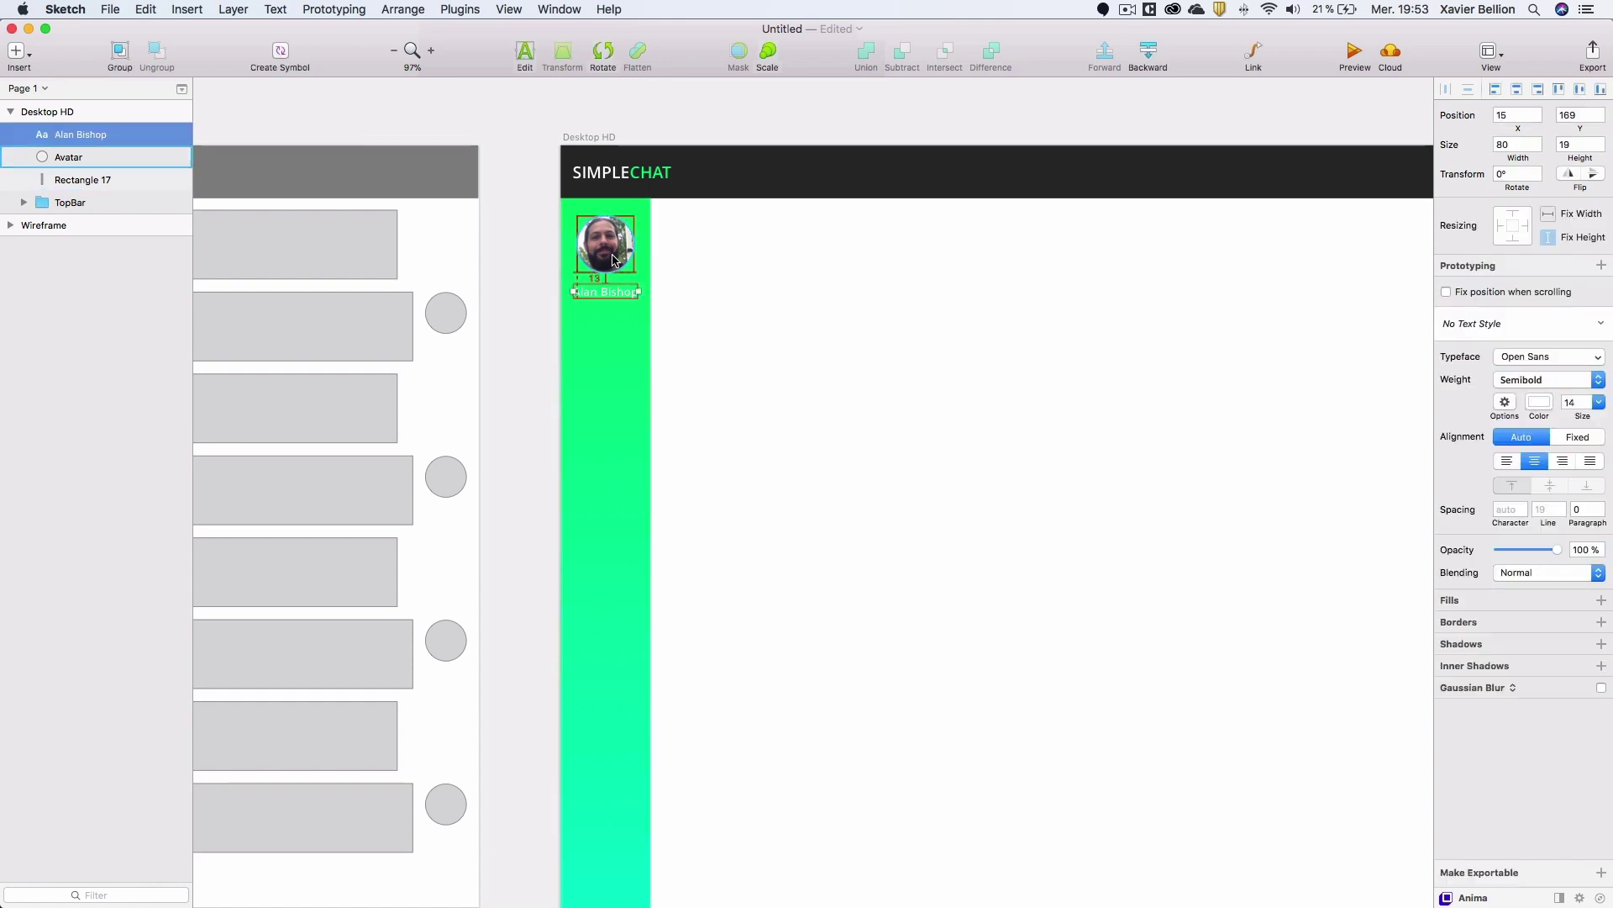
key("Up")
key("Up")
key("Up")
key("Up")
key("Up")
key("Up")
key("Up")
key("Up")
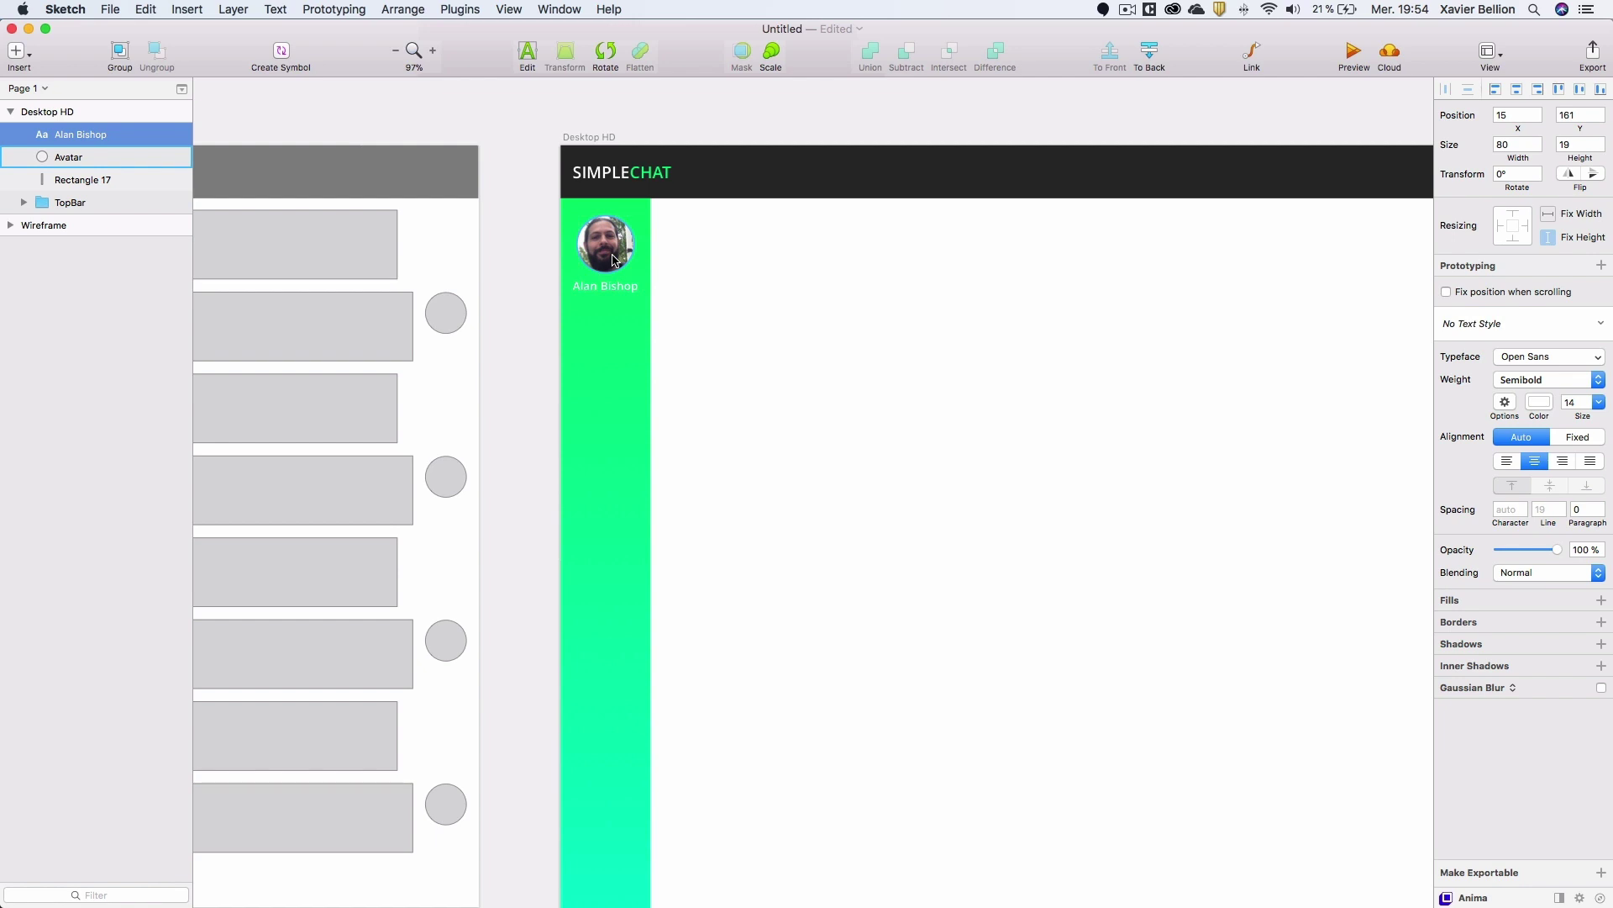
Group the avatar and name text into a group named User.
left_click(81, 156, "shift")
key("super+g")
double_click(73, 136)
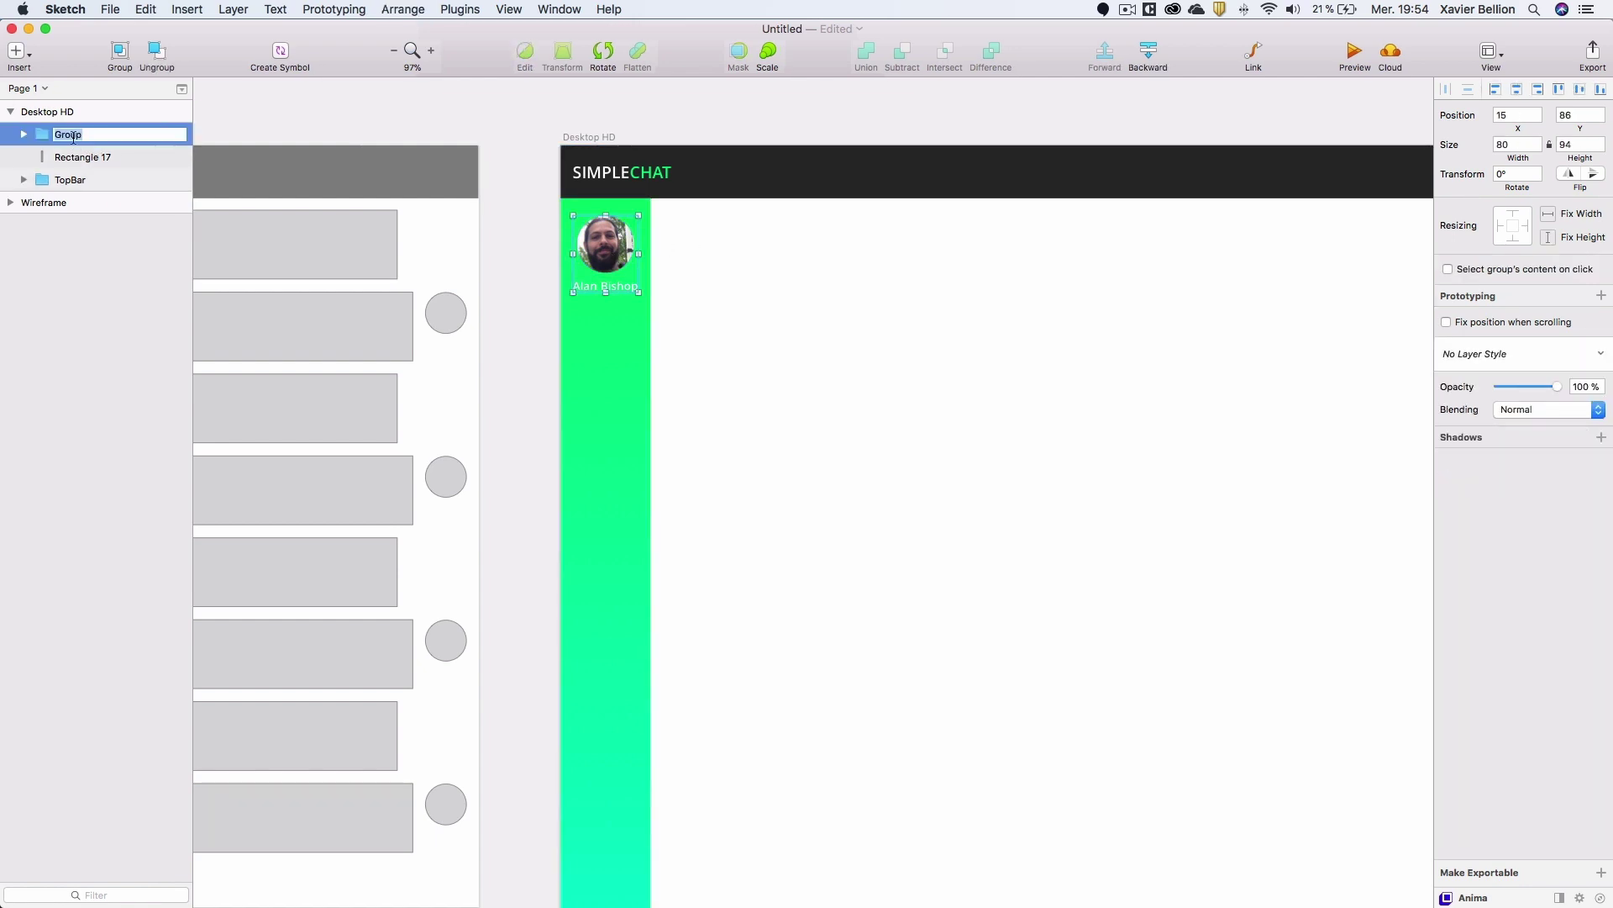
type("User")
key("Return")
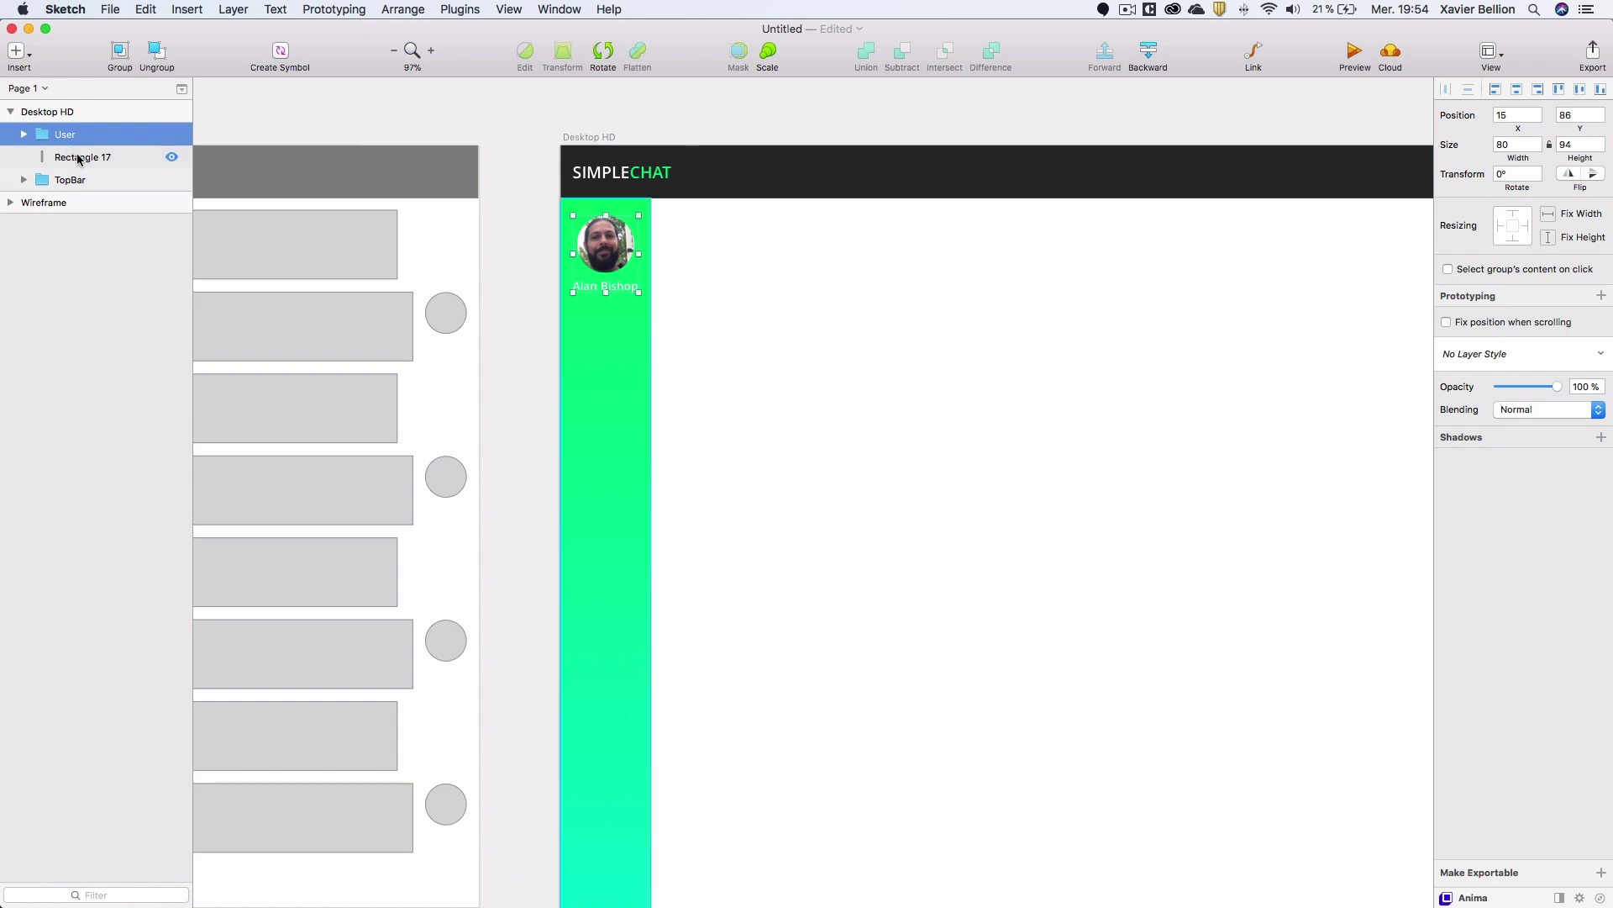
Rename the sidebar Rectangle 17 to gradient.
left_click(78, 158)
double_click(84, 158)
type("grad")
key("Return")
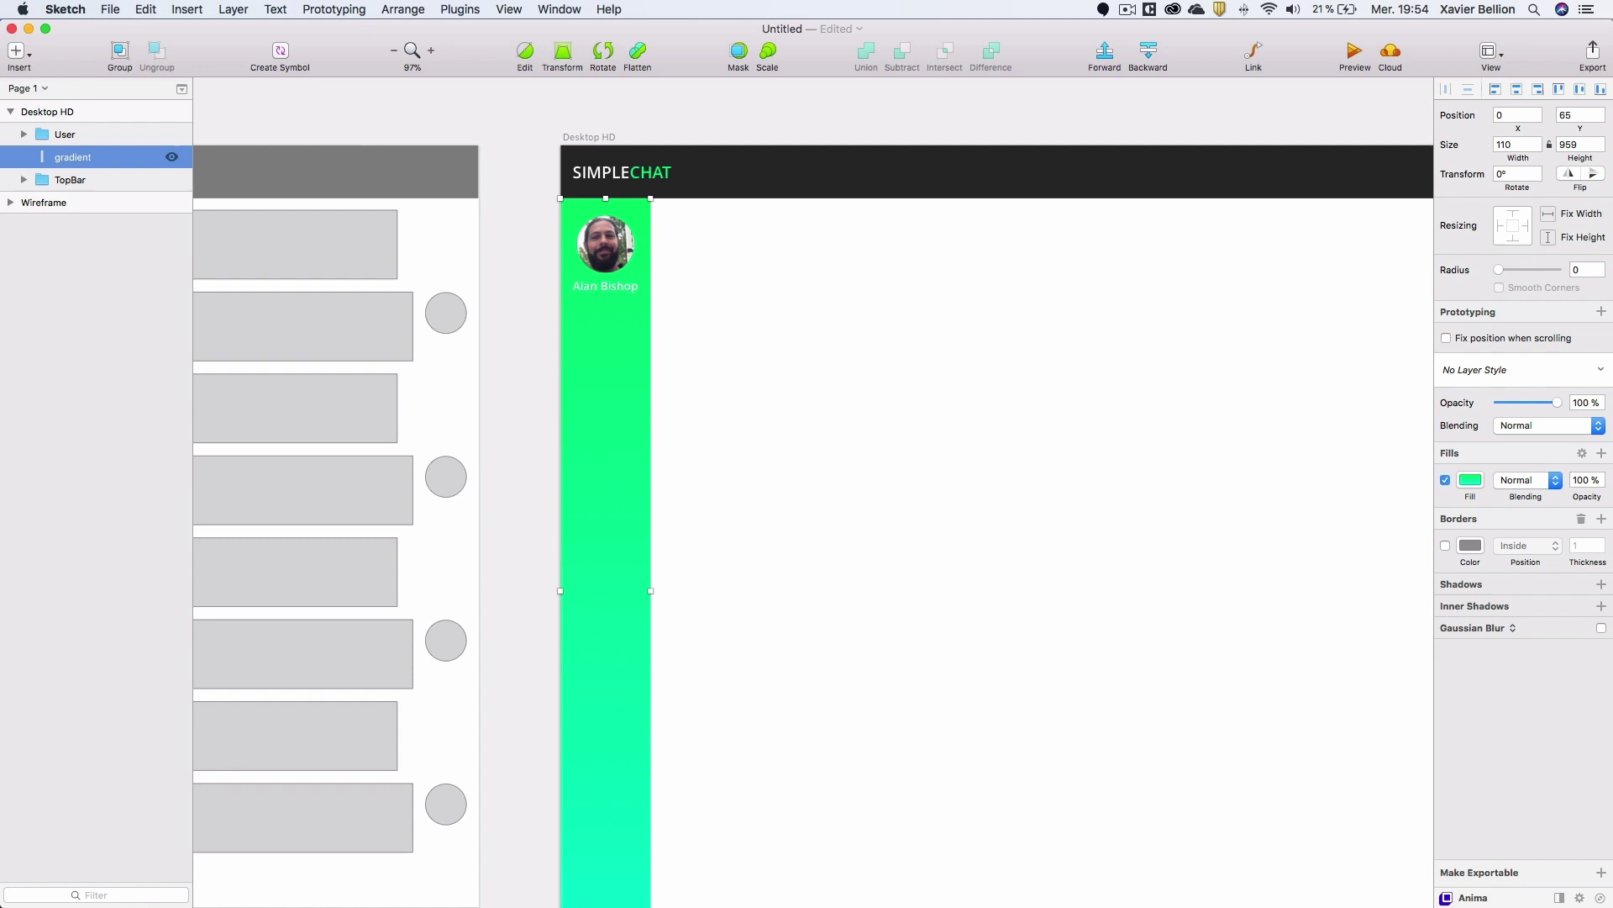
Group User and gradient together into a group named Menu.
left_click(78, 135, "shift")
key("super+g")
double_click(68, 137)
type("Menu")
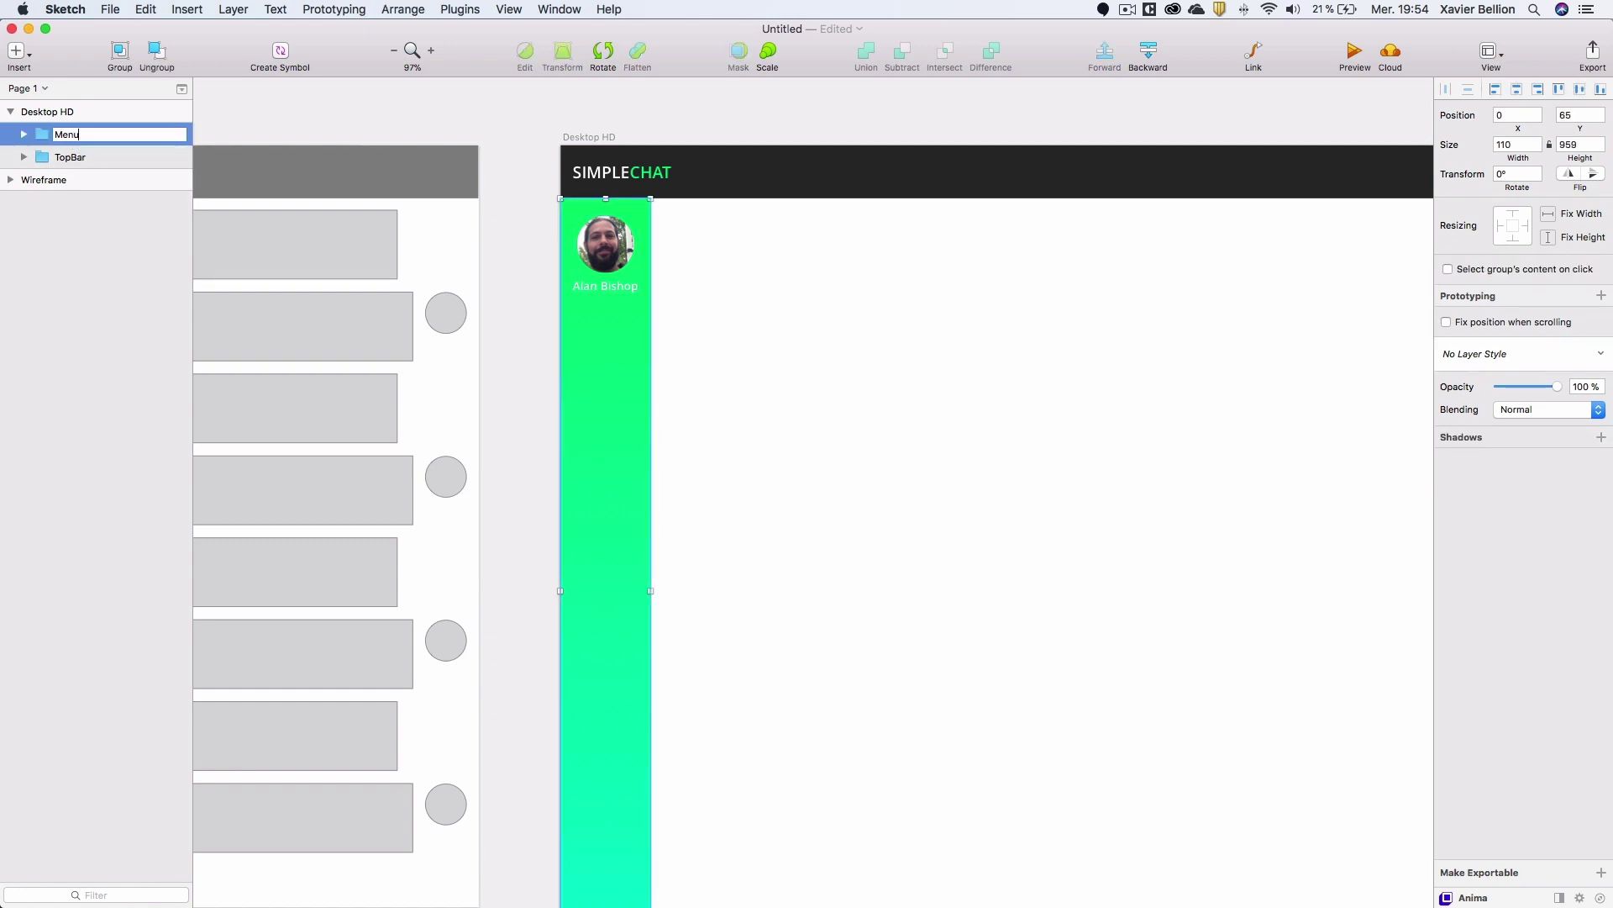
key("Return")
left_click(23, 134)
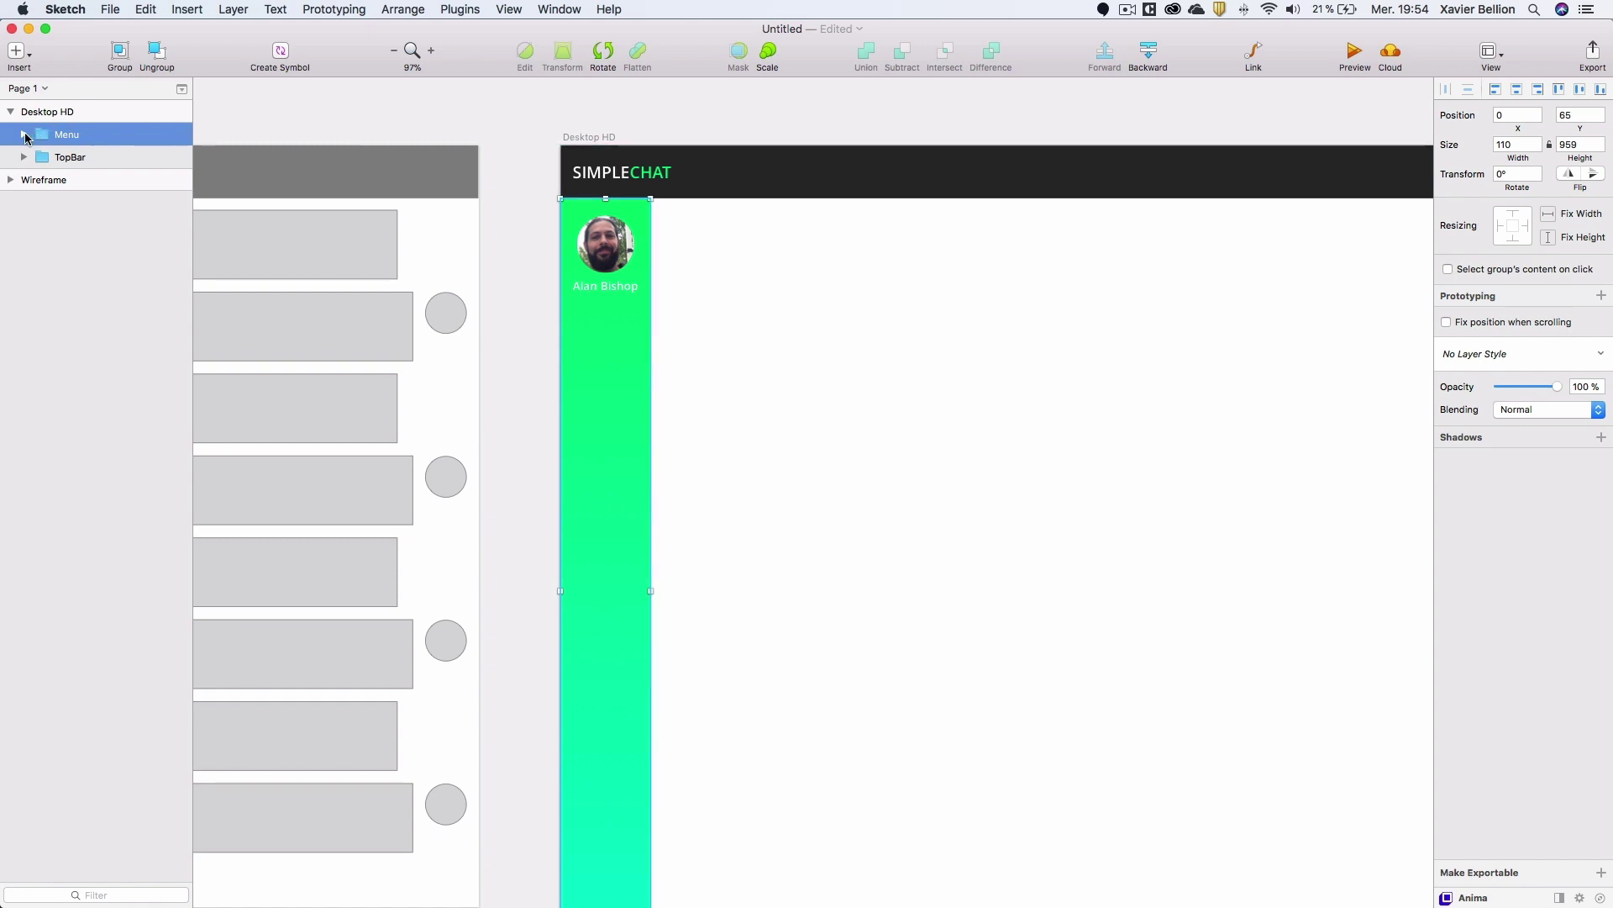
left_click(78, 157)
scroll(605, 299, "down", 2)
Draw a borderless 40×40 square under the avatar in the sidebar.
key("r")
left_click_drag(576, 290, 614, 336)
left_click(1537, 148)
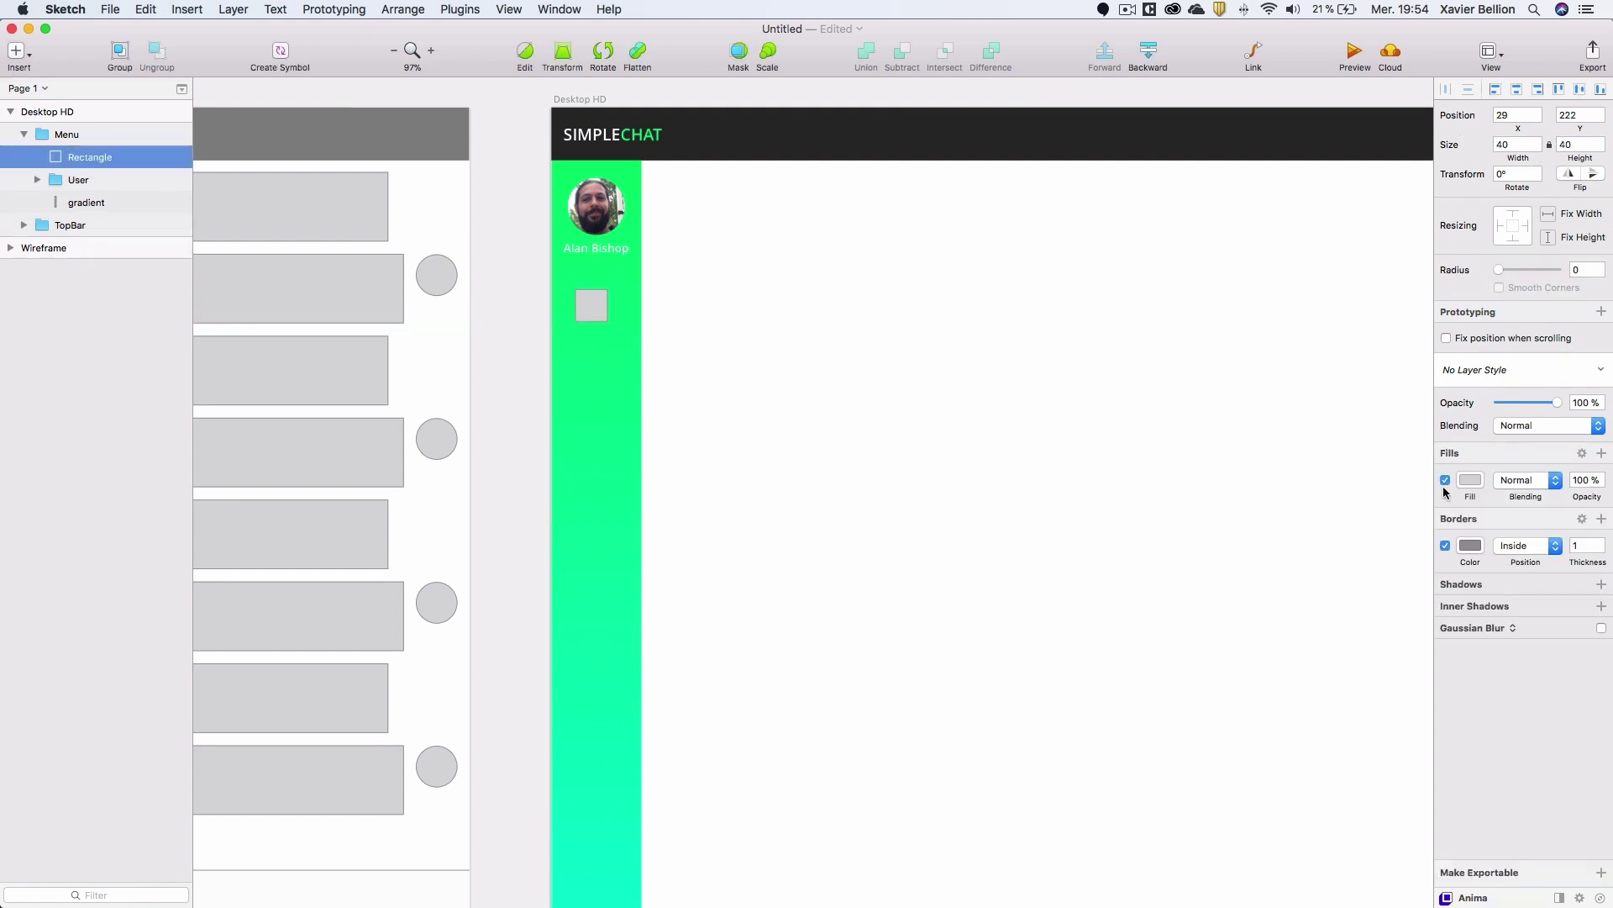
left_click(1446, 546)
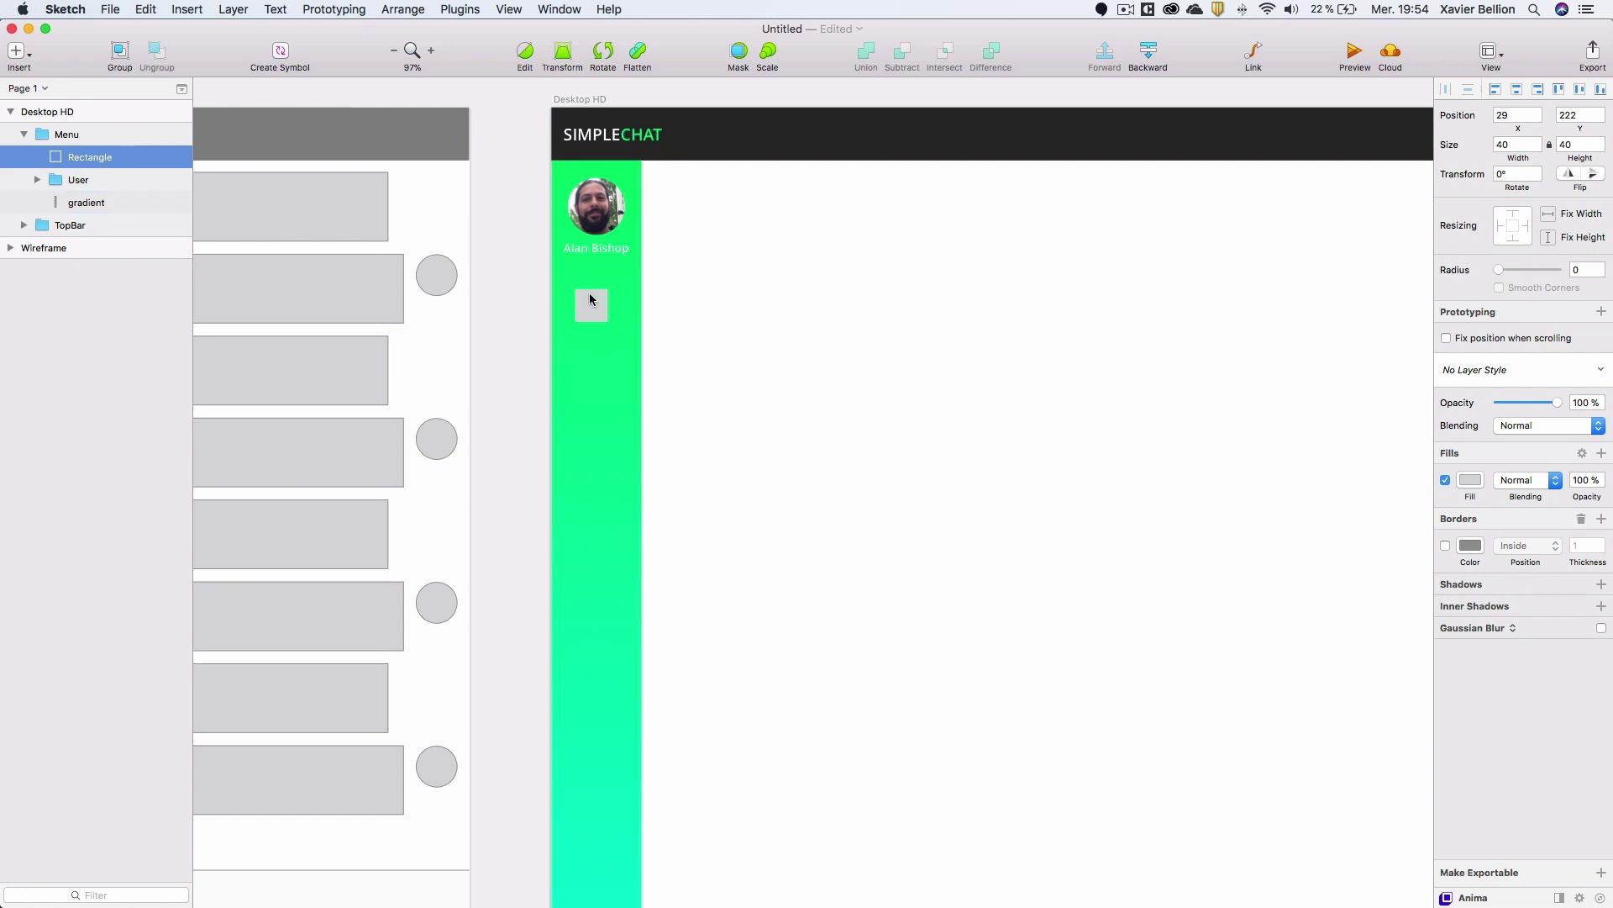
left_click_drag(593, 309, 598, 310)
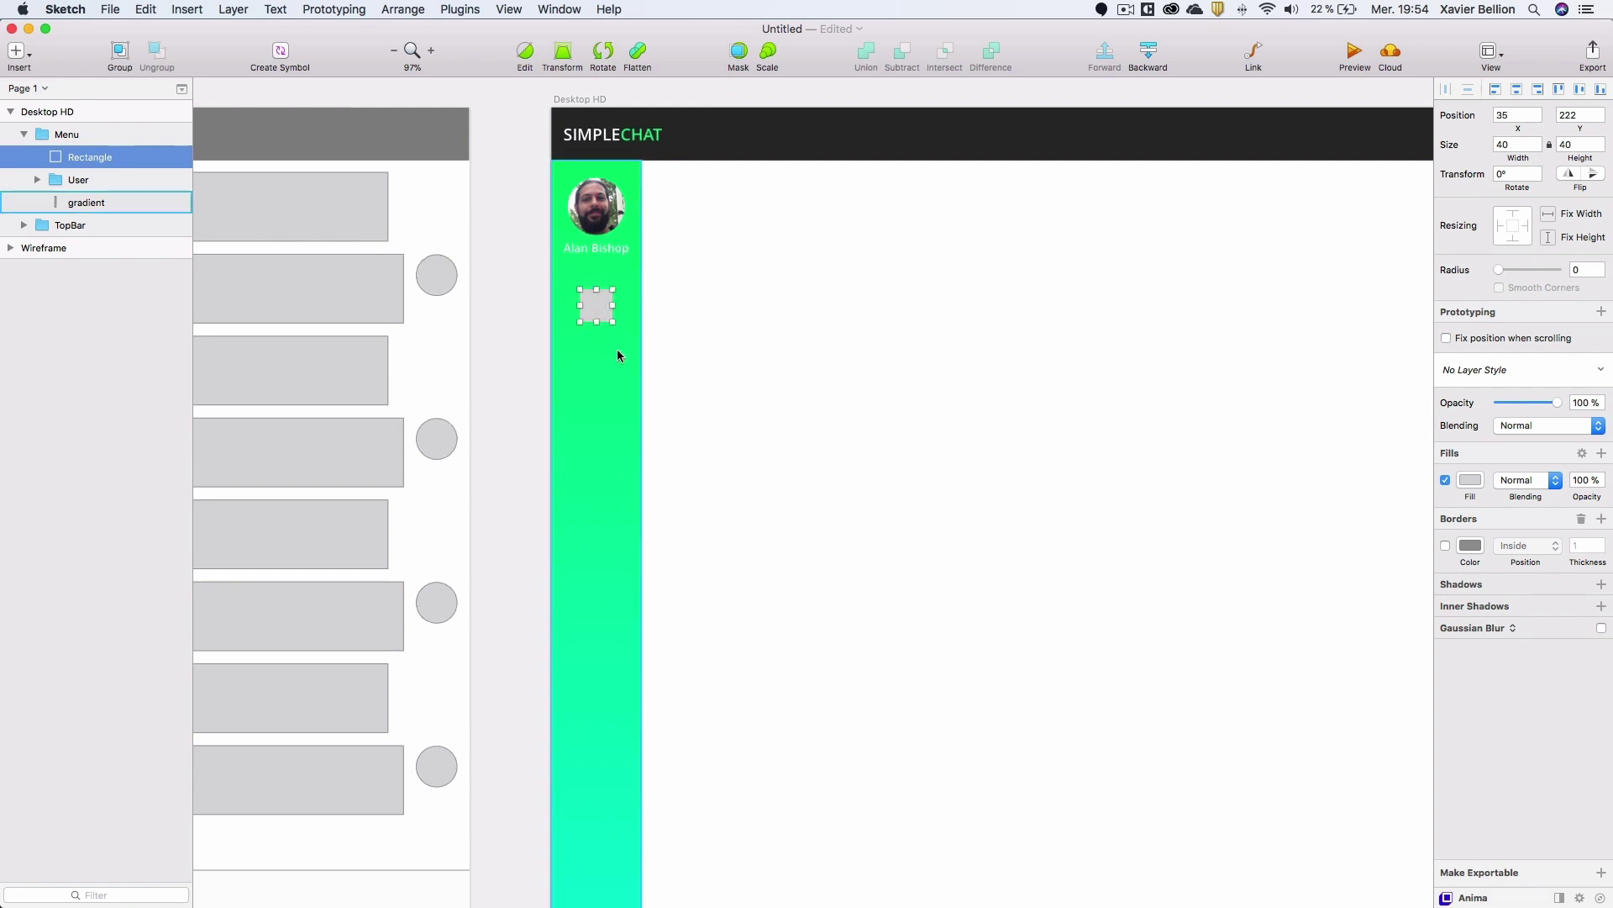
left_click(87, 203, "shift")
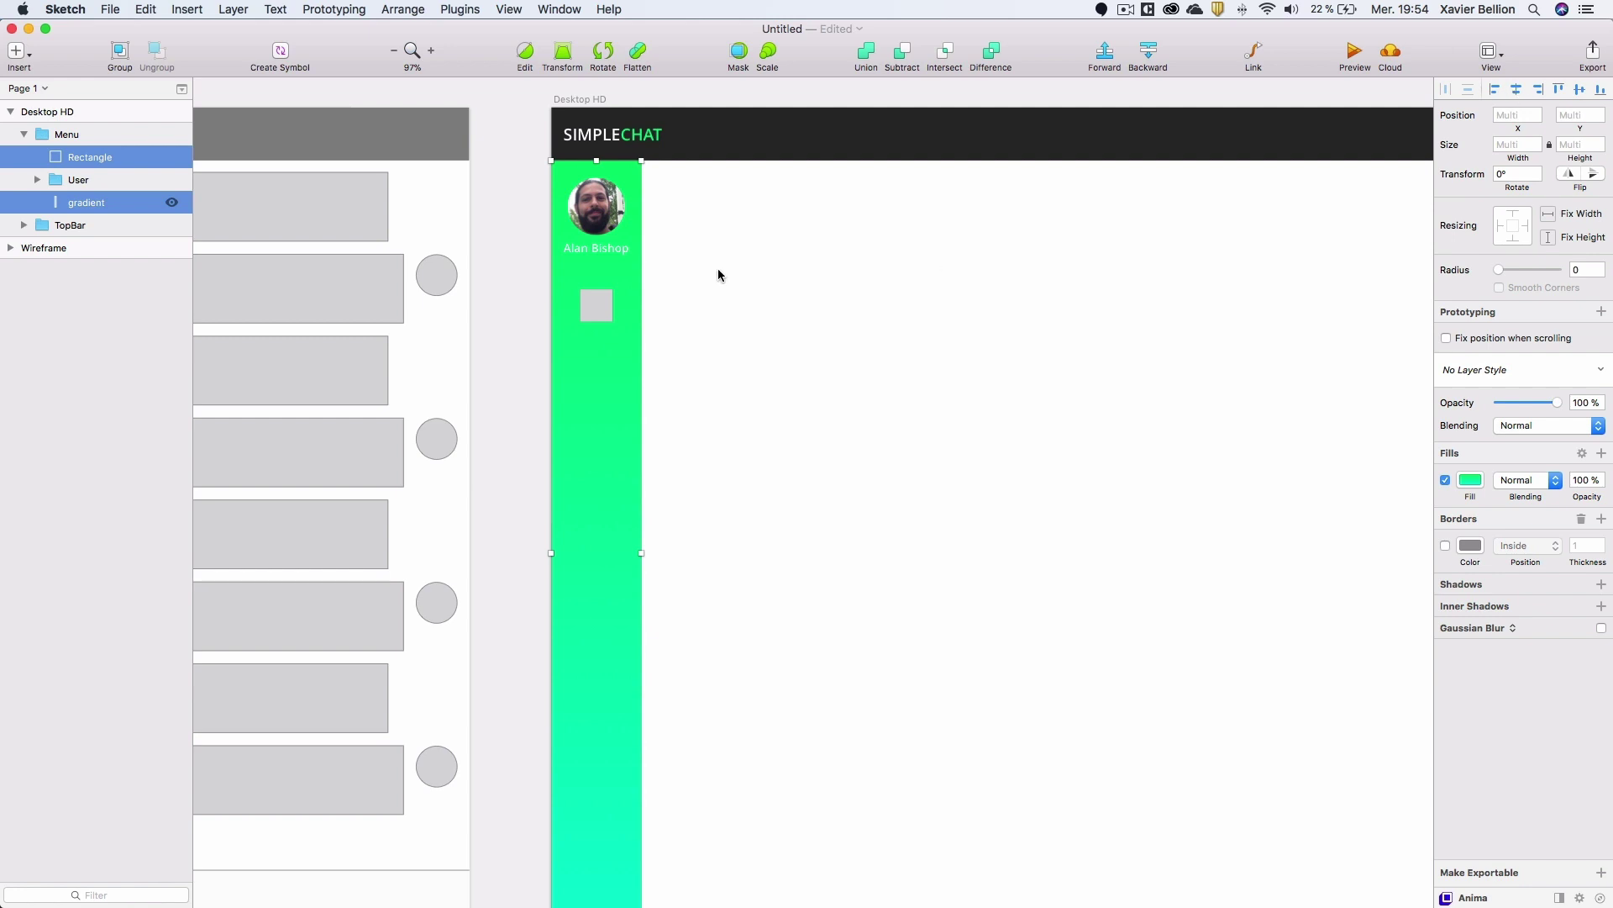
left_click(499, 232)
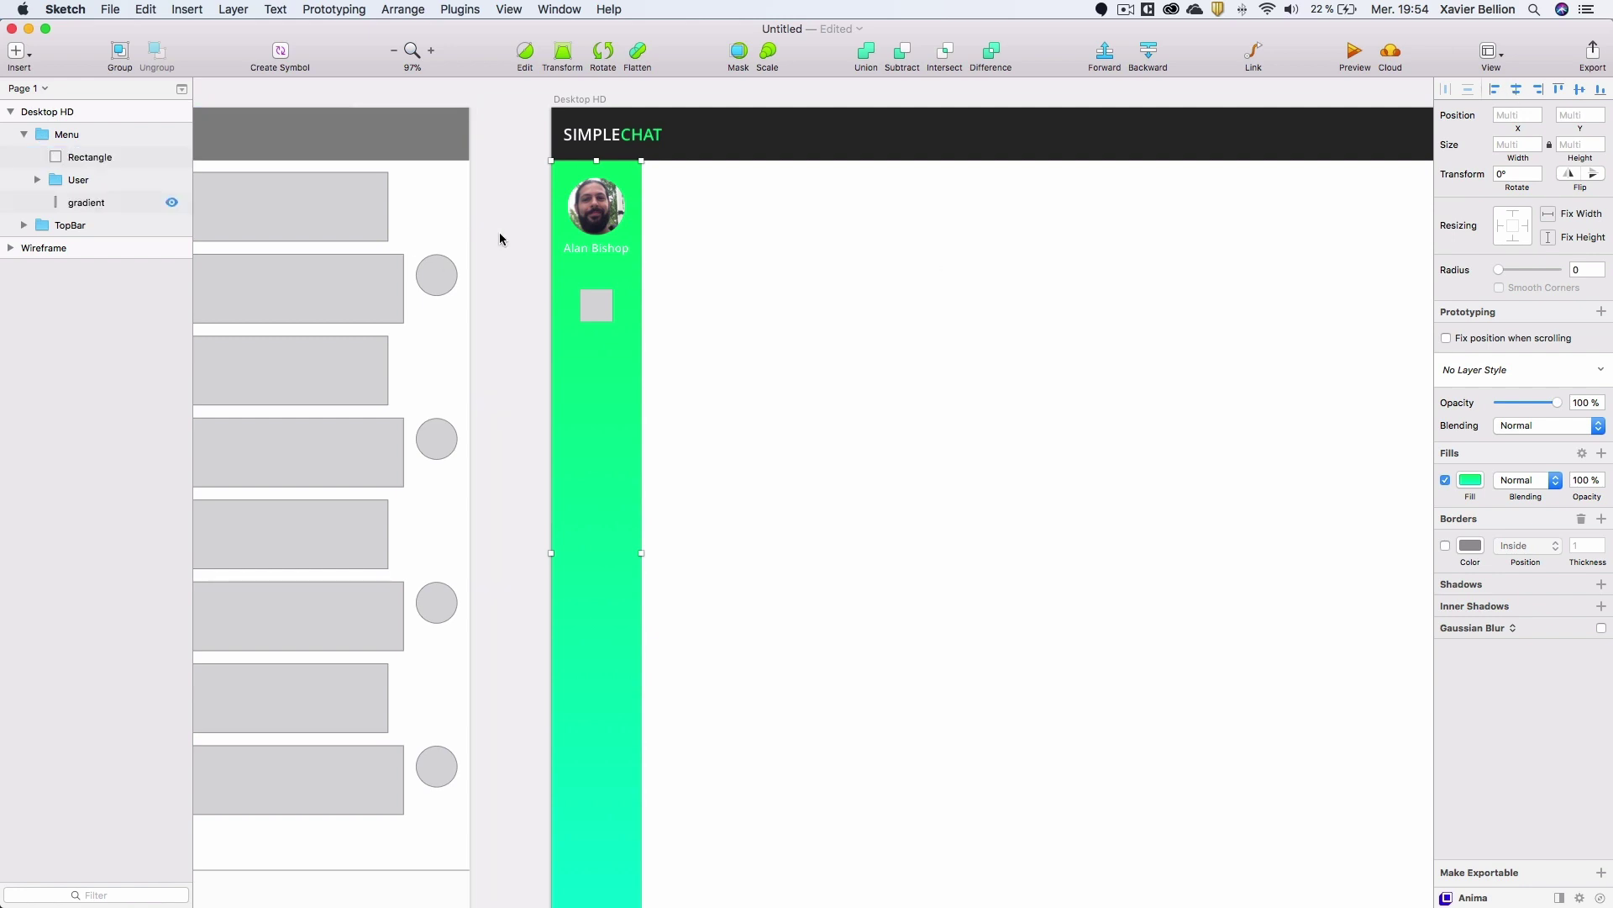
Wrap the square in its own group named icon bubble.
left_click(82, 158)
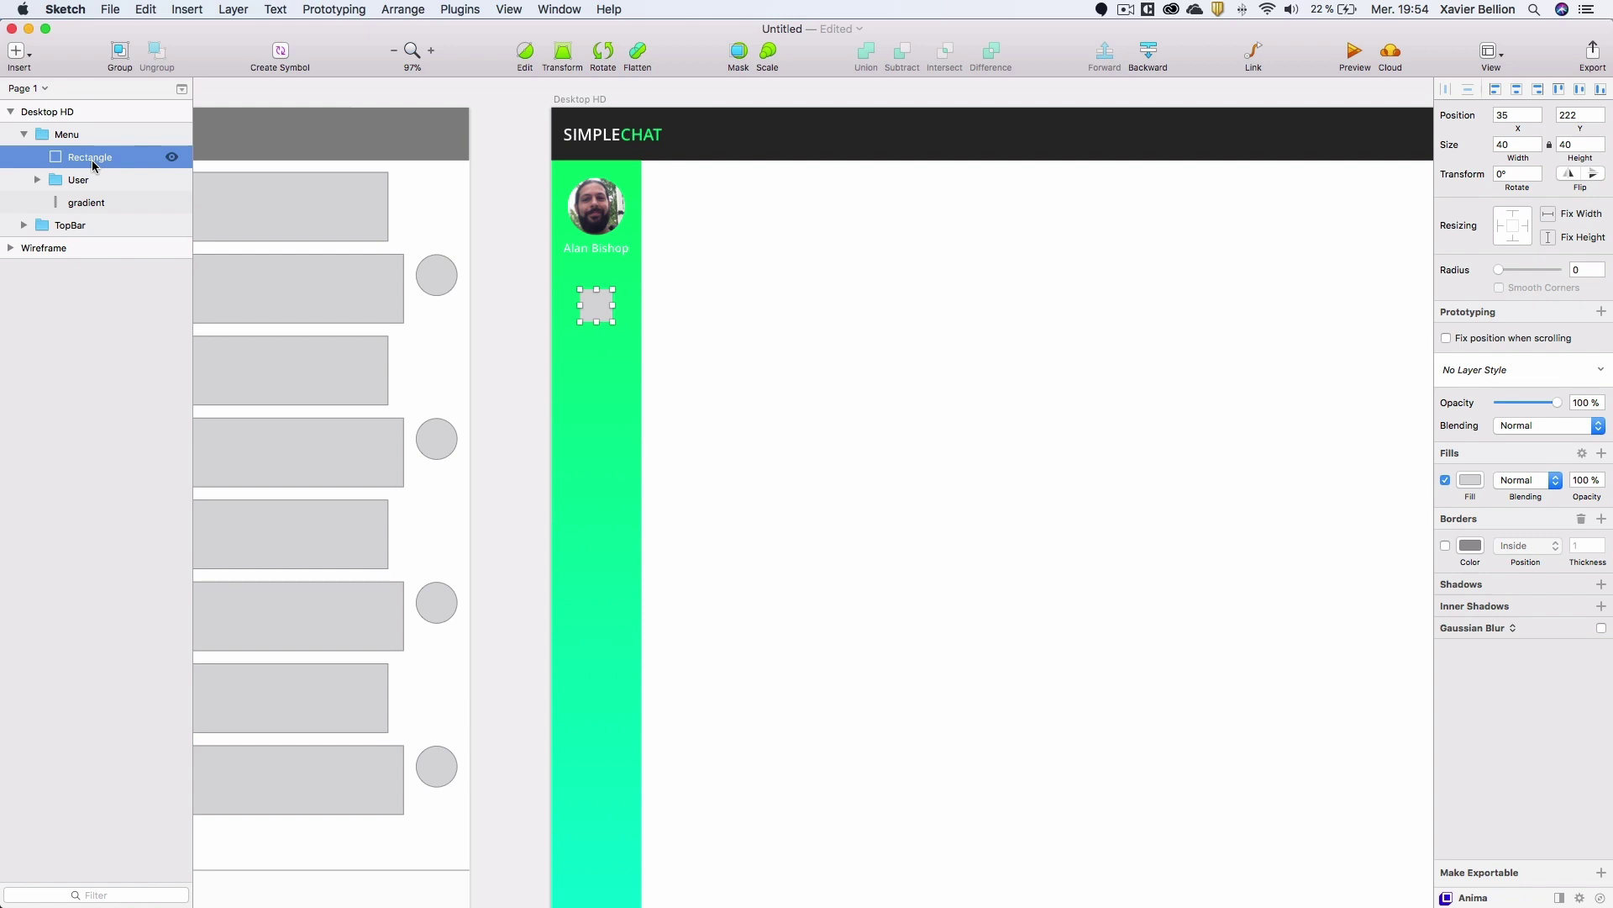
key("super+g")
double_click(93, 158)
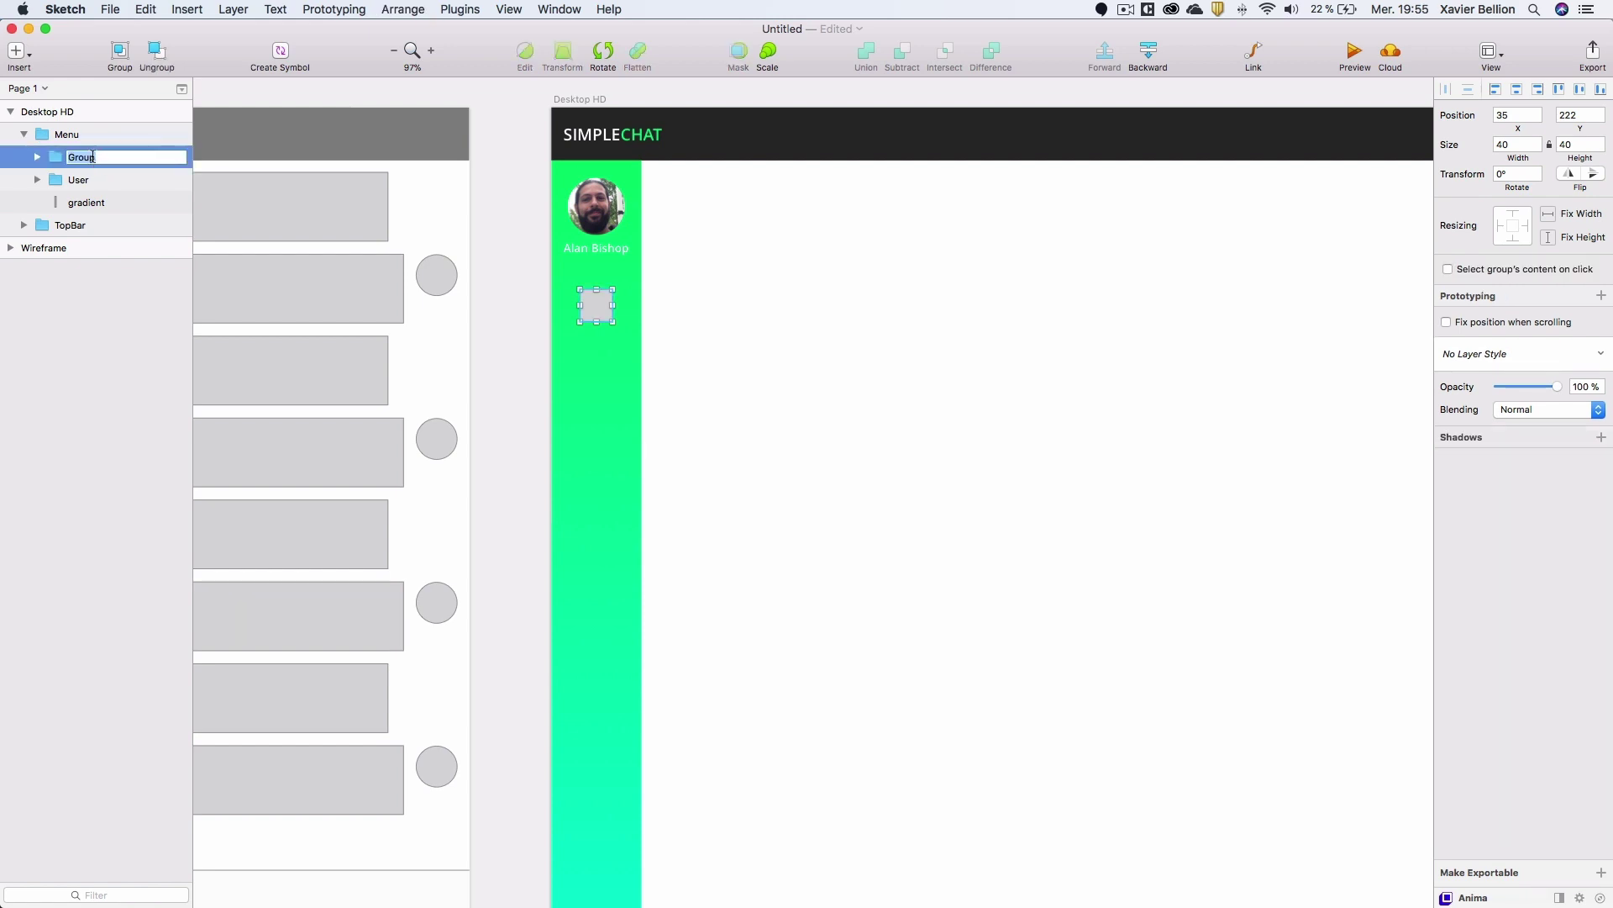
type("icon")
key("Return")
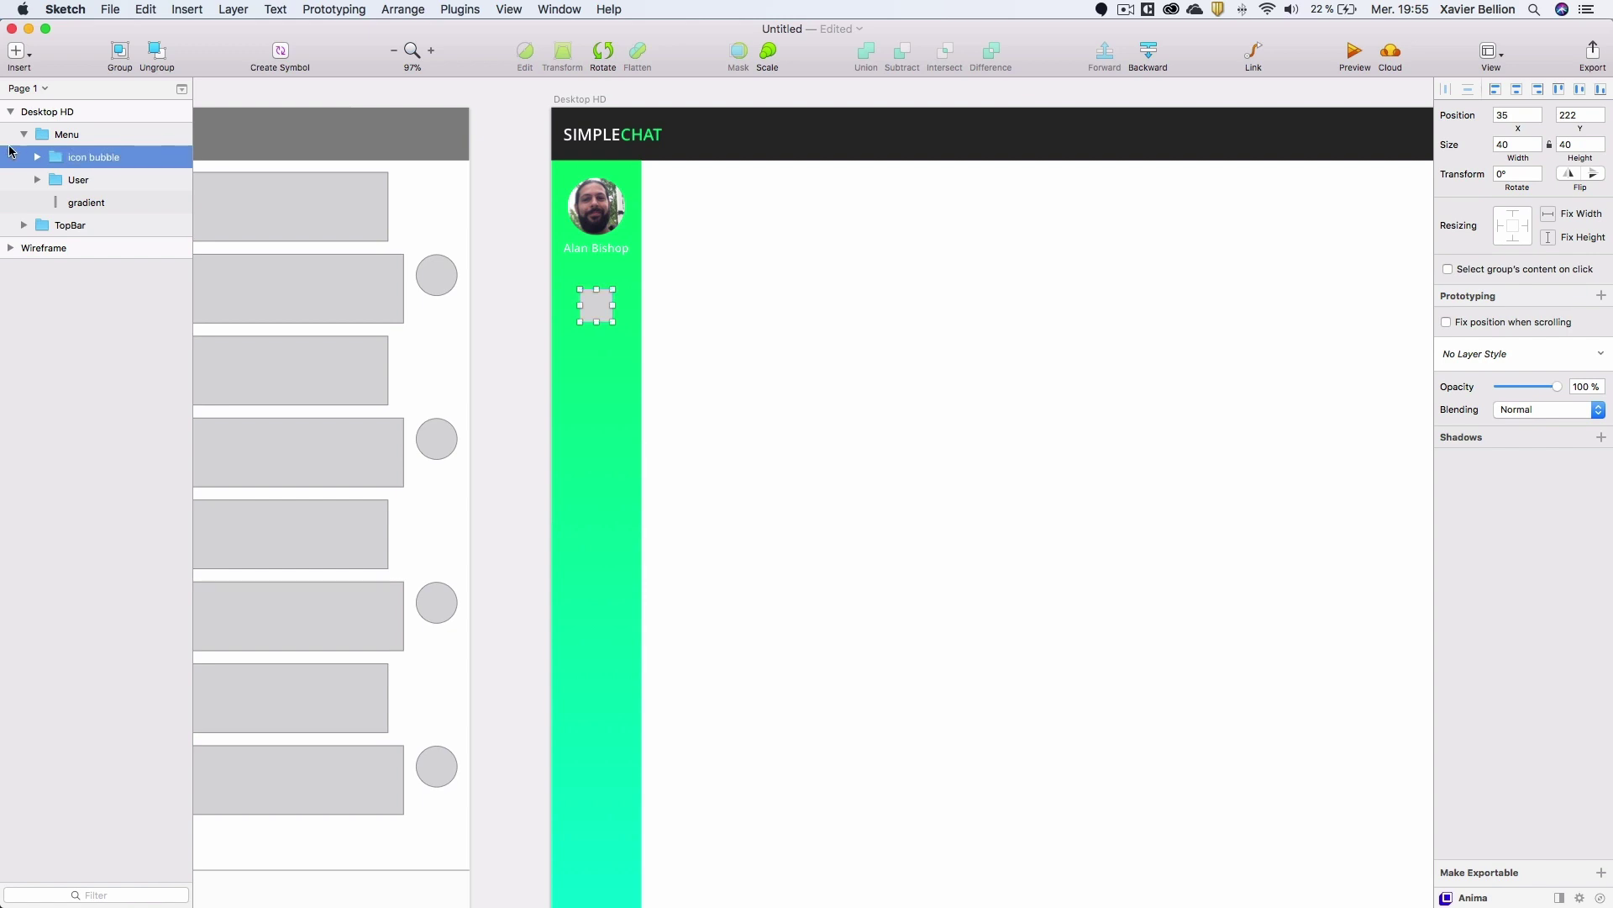
left_click(37, 157)
left_click(96, 179)
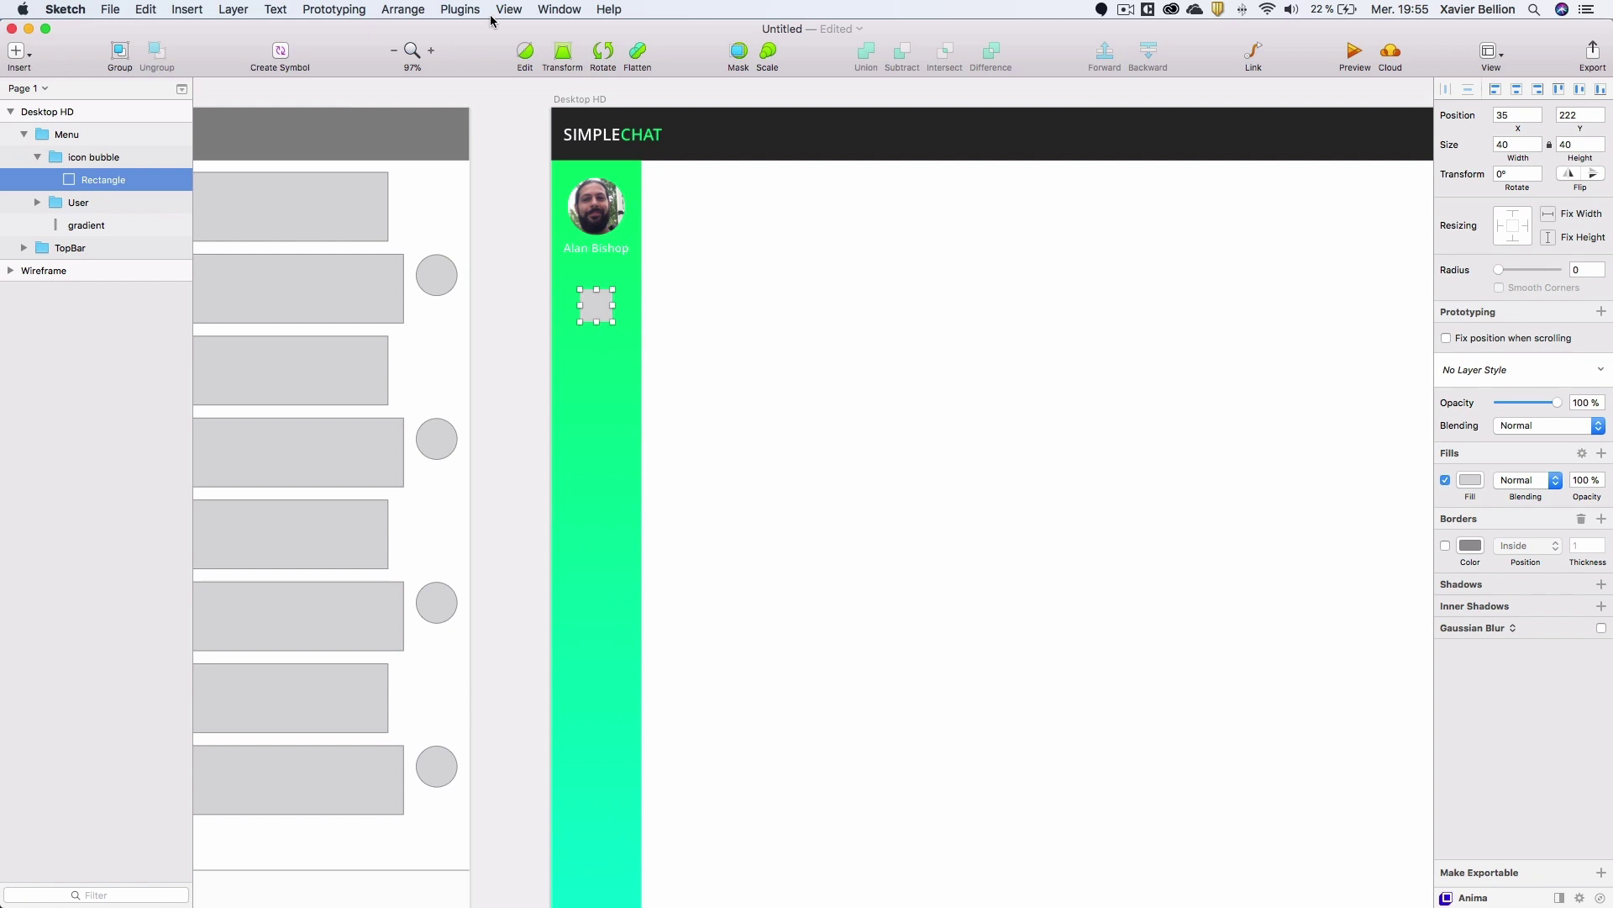
Insert the material 'home' icon with Icon Font's Grid Insert.
left_click(462, 10)
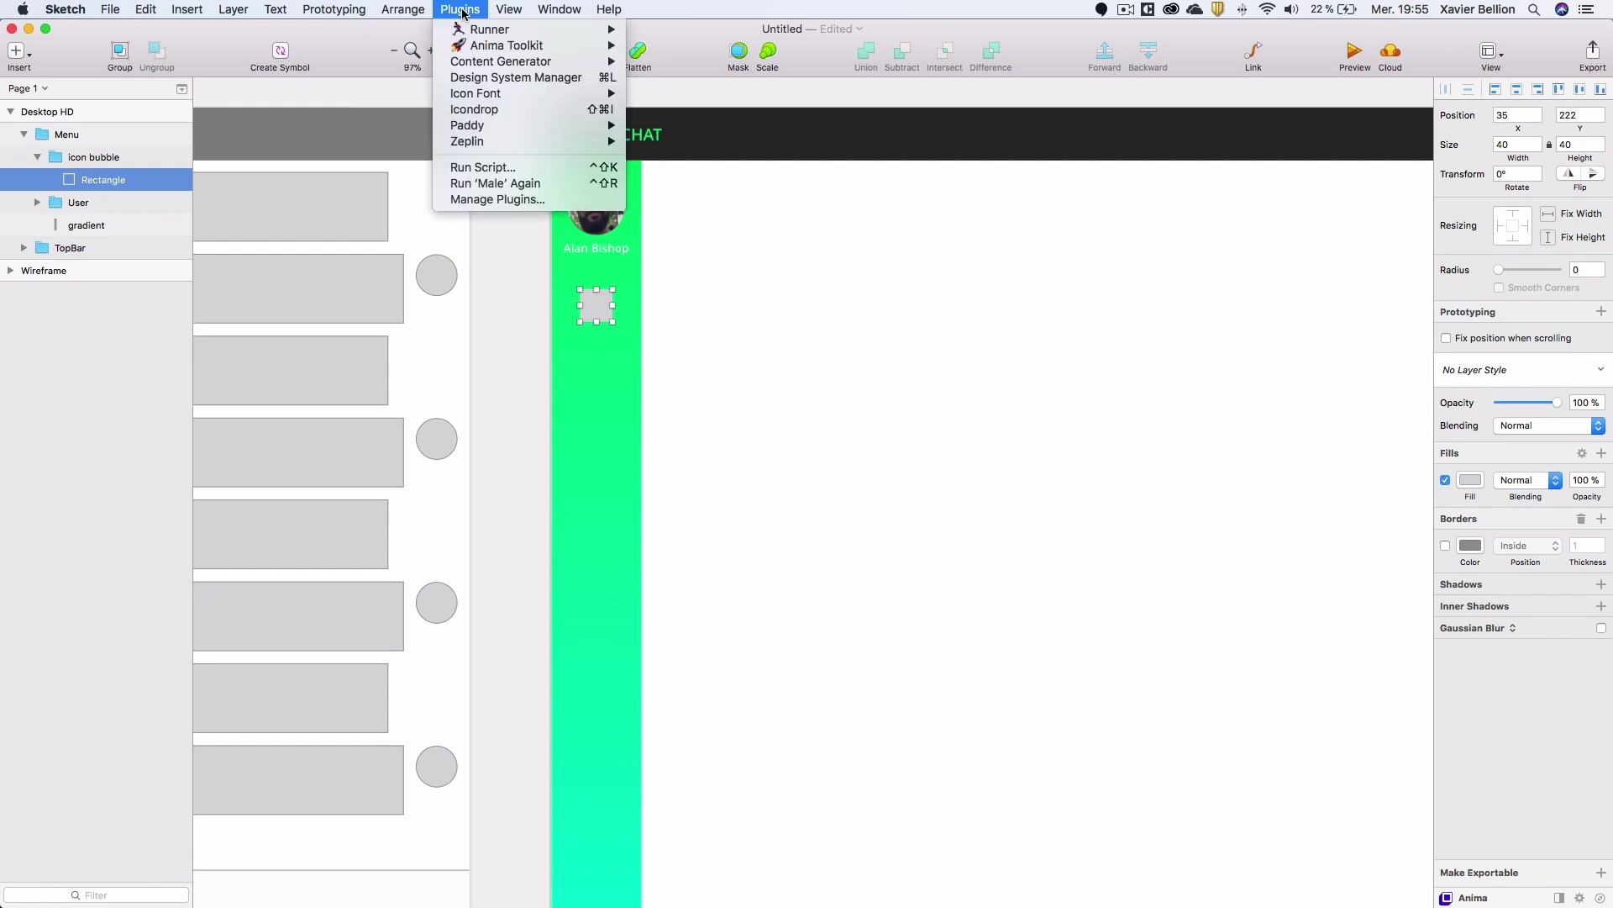
mouse_move(500, 94)
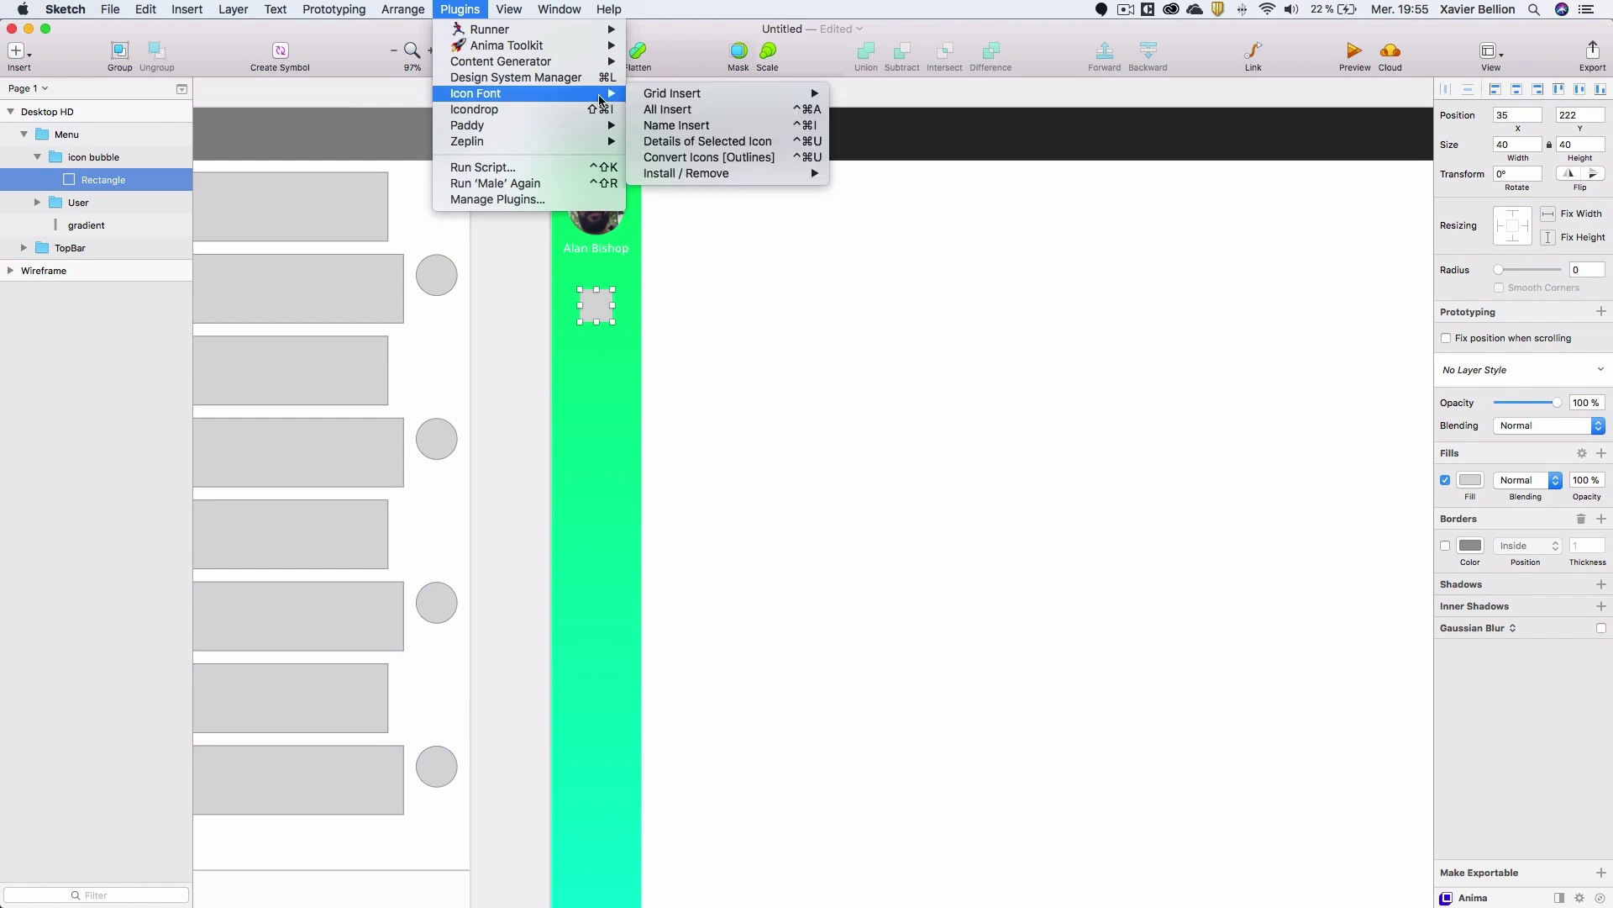
mouse_move(646, 100)
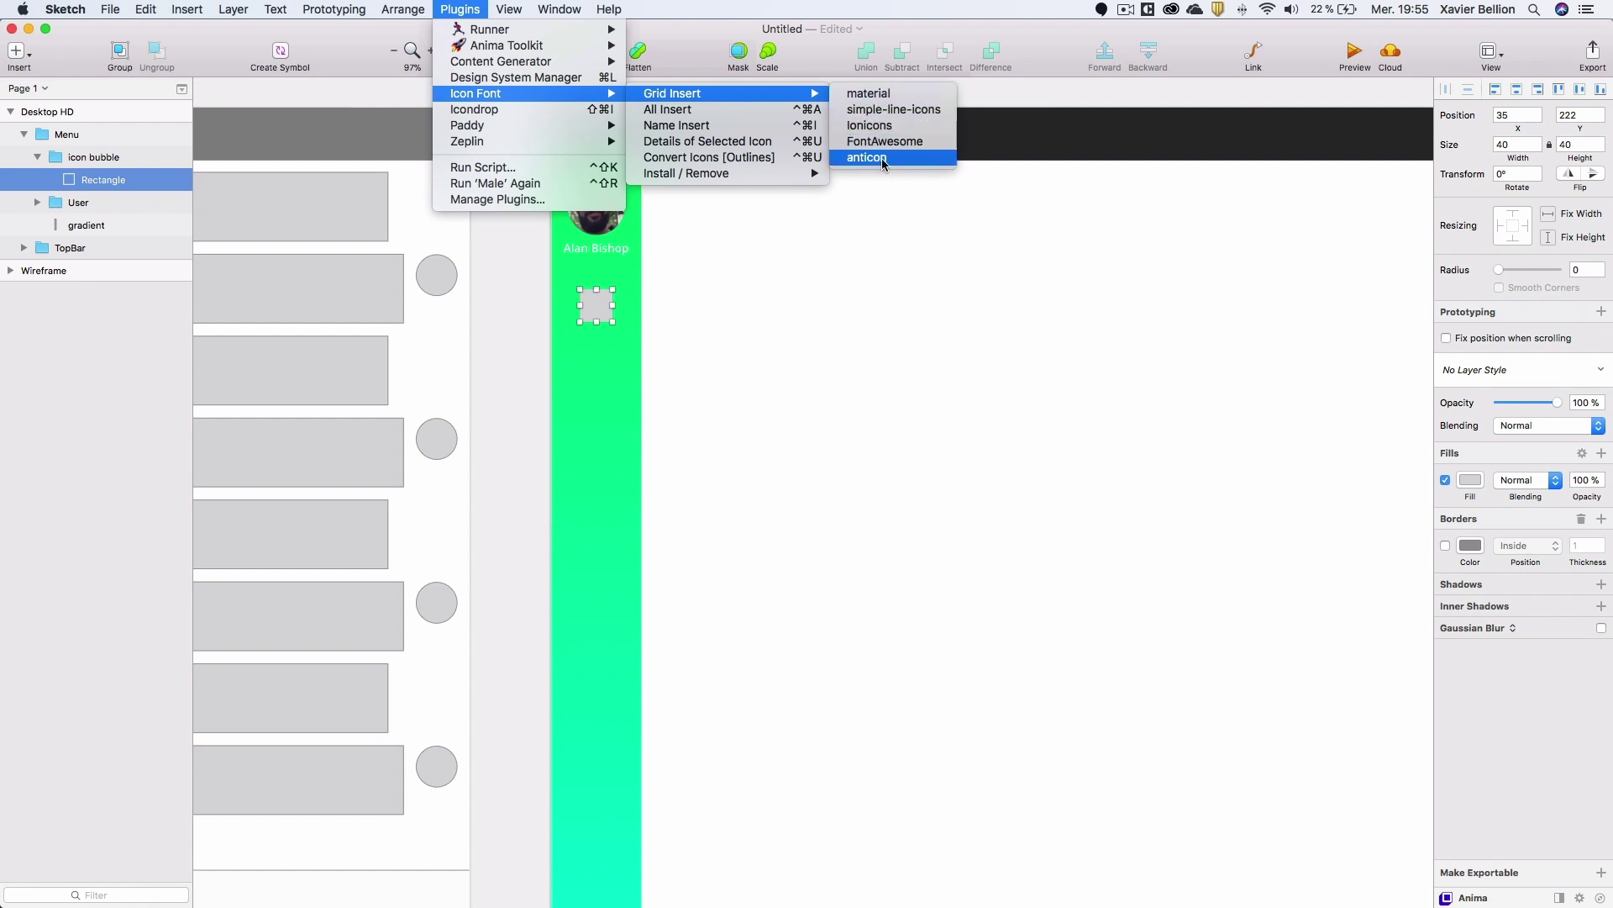
left_click(845, 101)
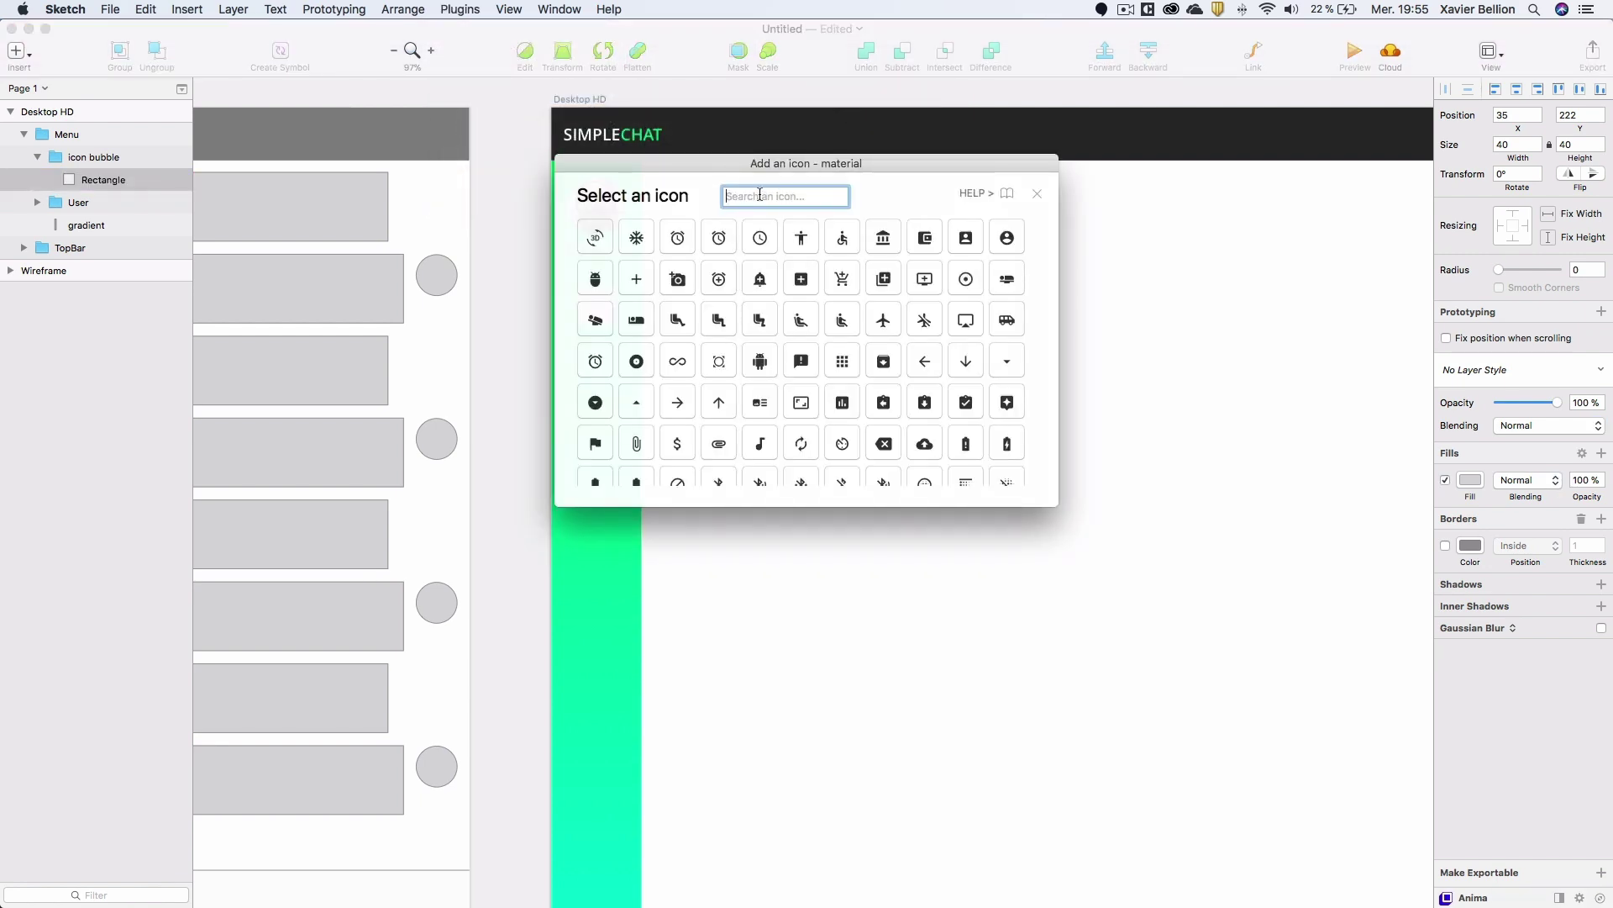
scroll(897, 308, "down", 2)
scroll(898, 308, "up", 10)
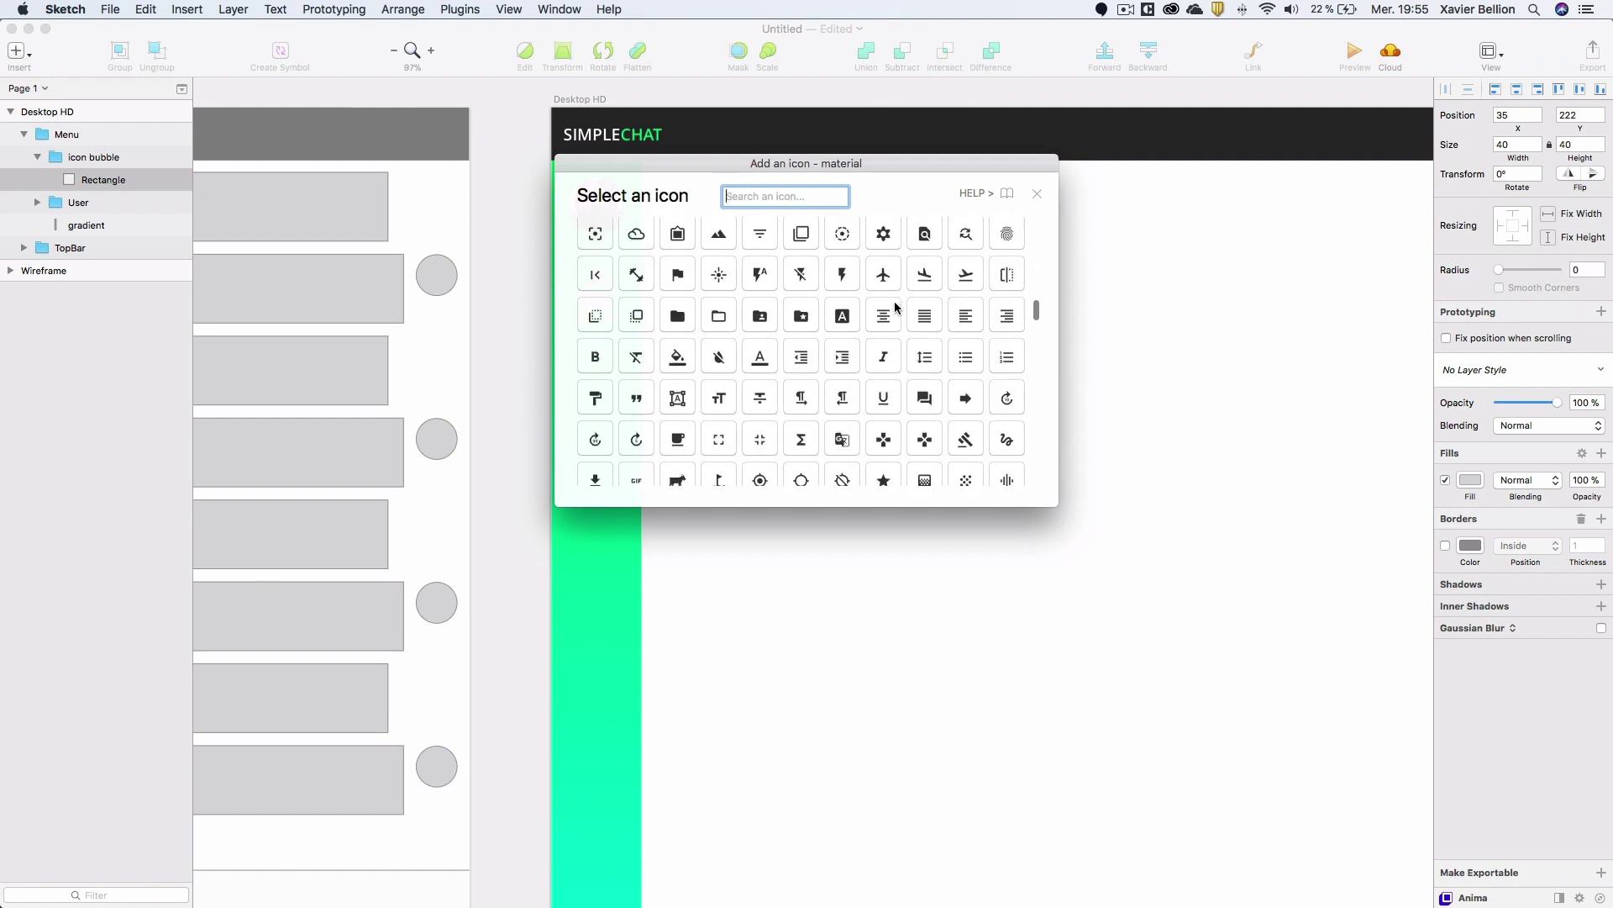
type("home")
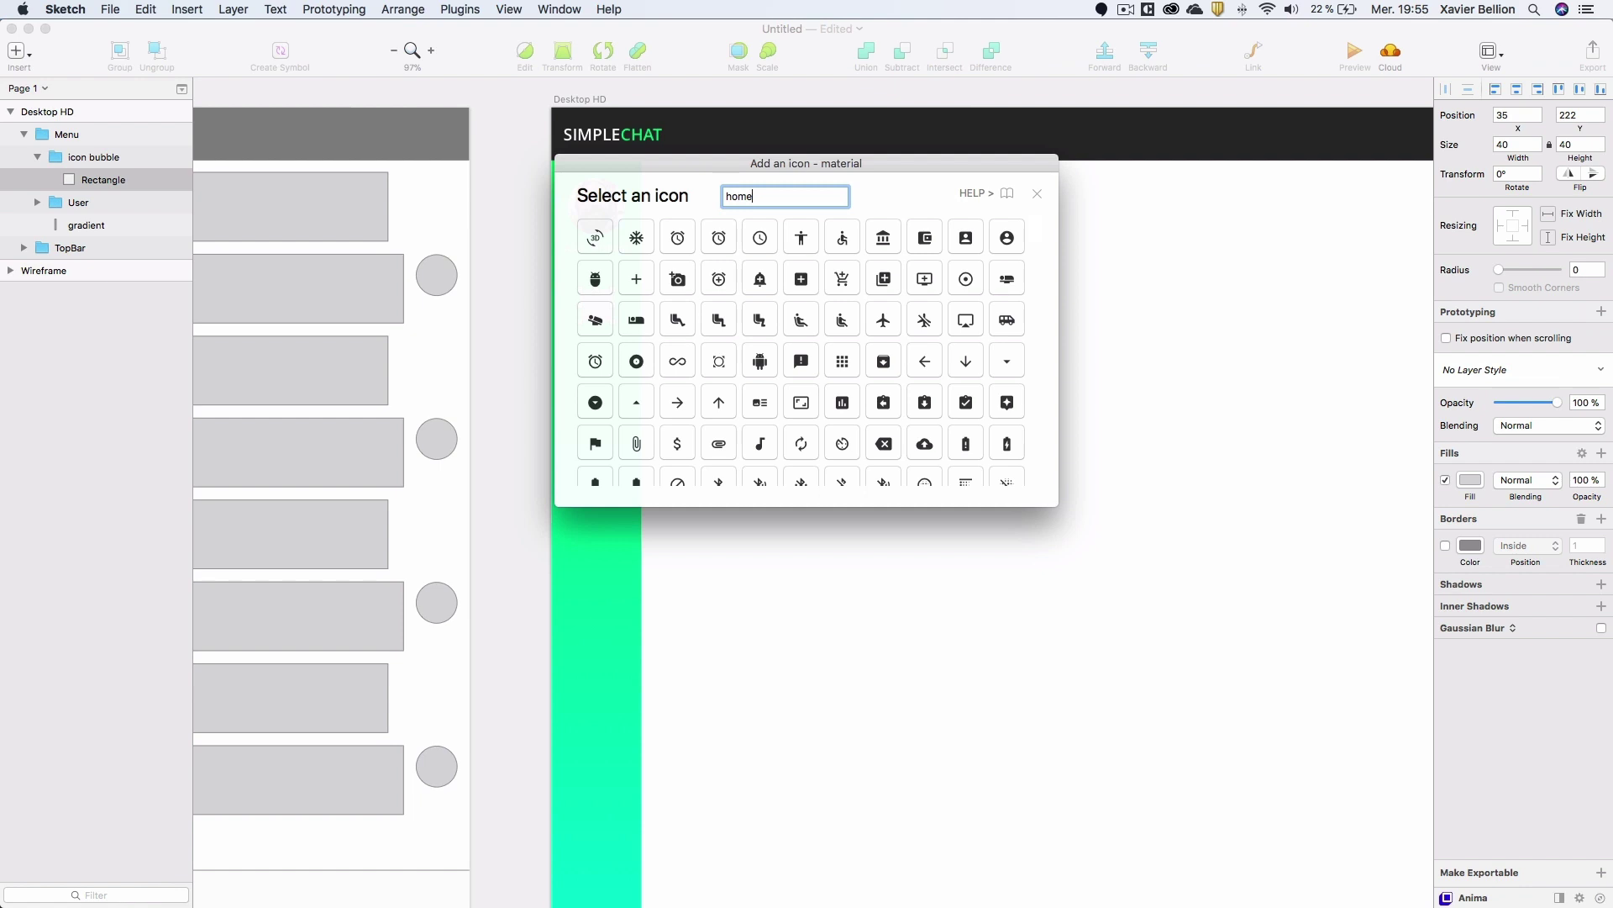
left_click(596, 238)
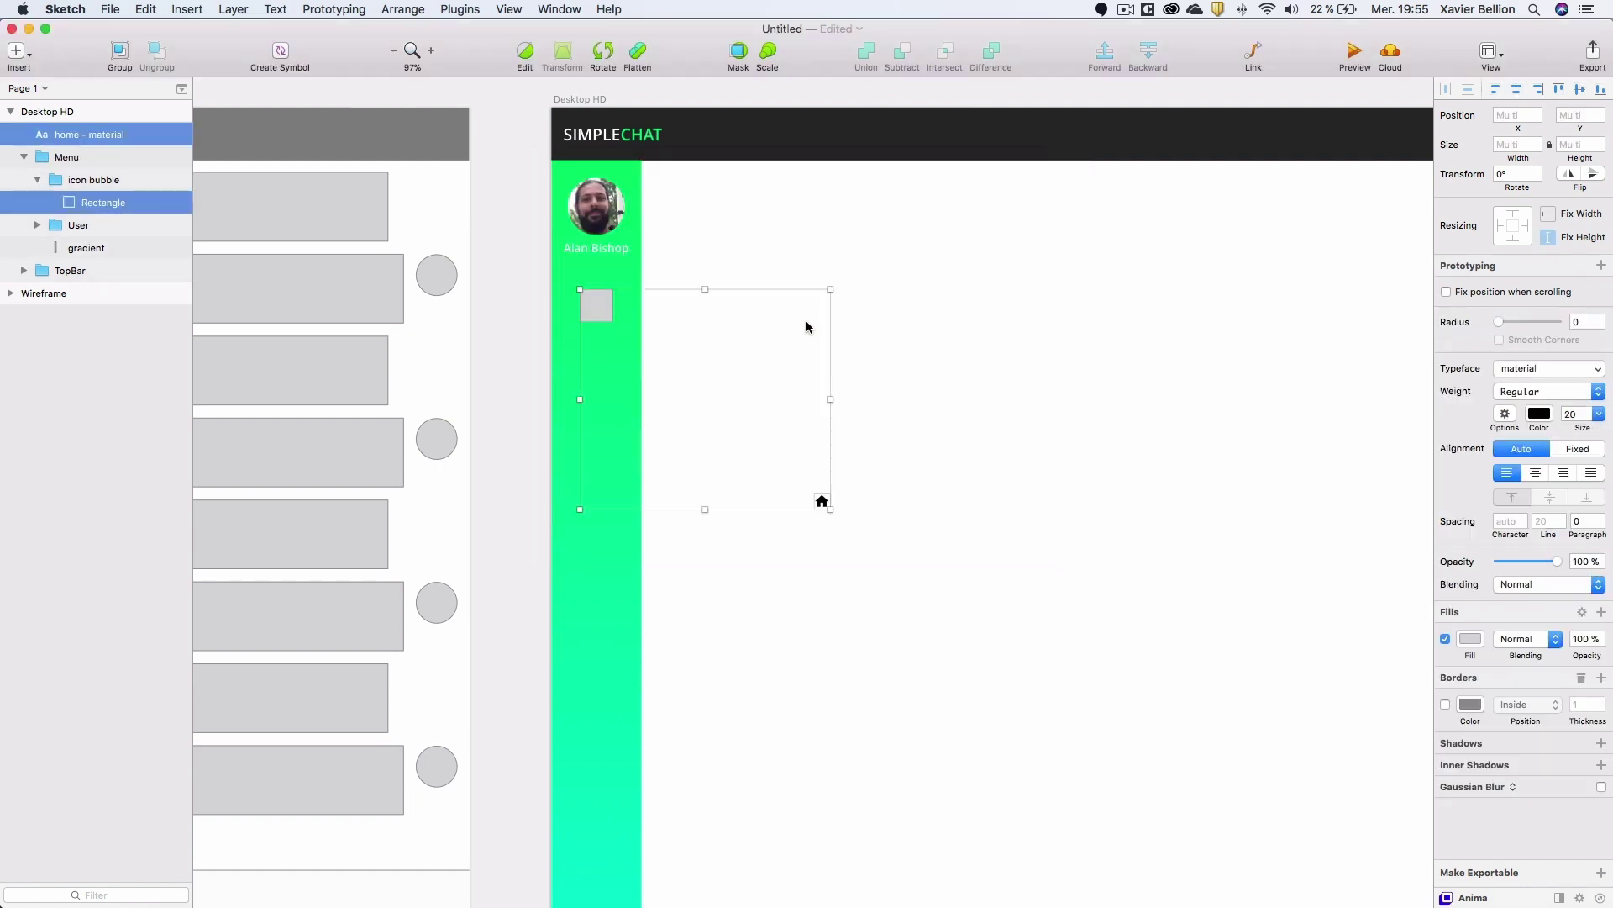
Move the home icon into the icon bubble group and centre it on the grey square.
left_click(94, 139)
double_click(89, 136)
key("Return")
left_click_drag(81, 138, 80, 185)
left_click_drag(819, 502, 596, 309)
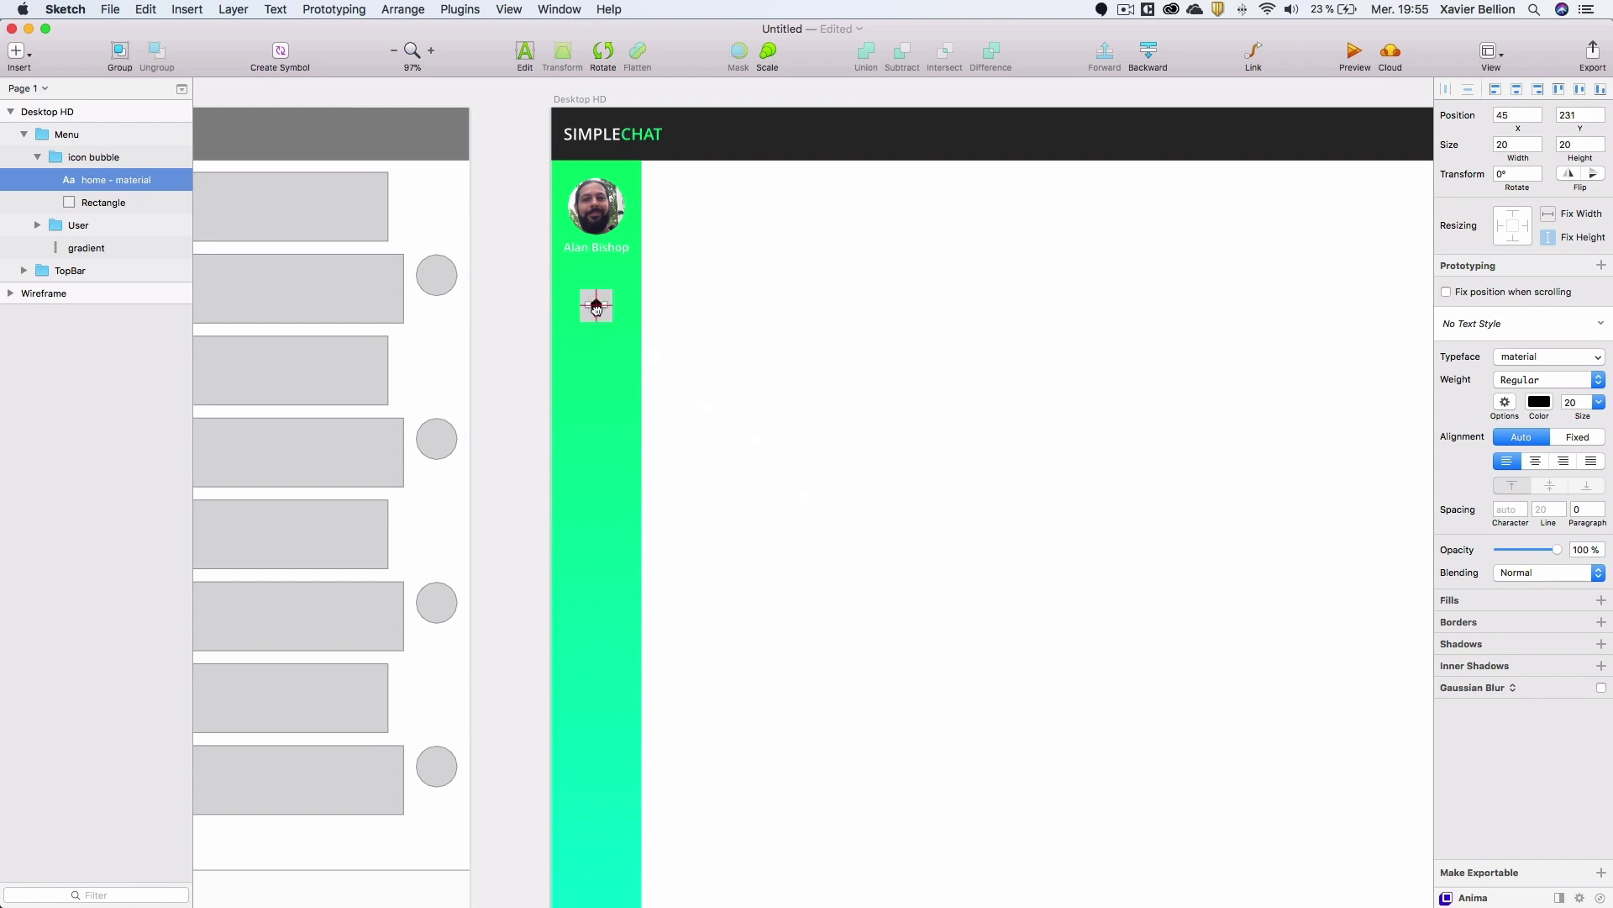
left_click(103, 203, "shift")
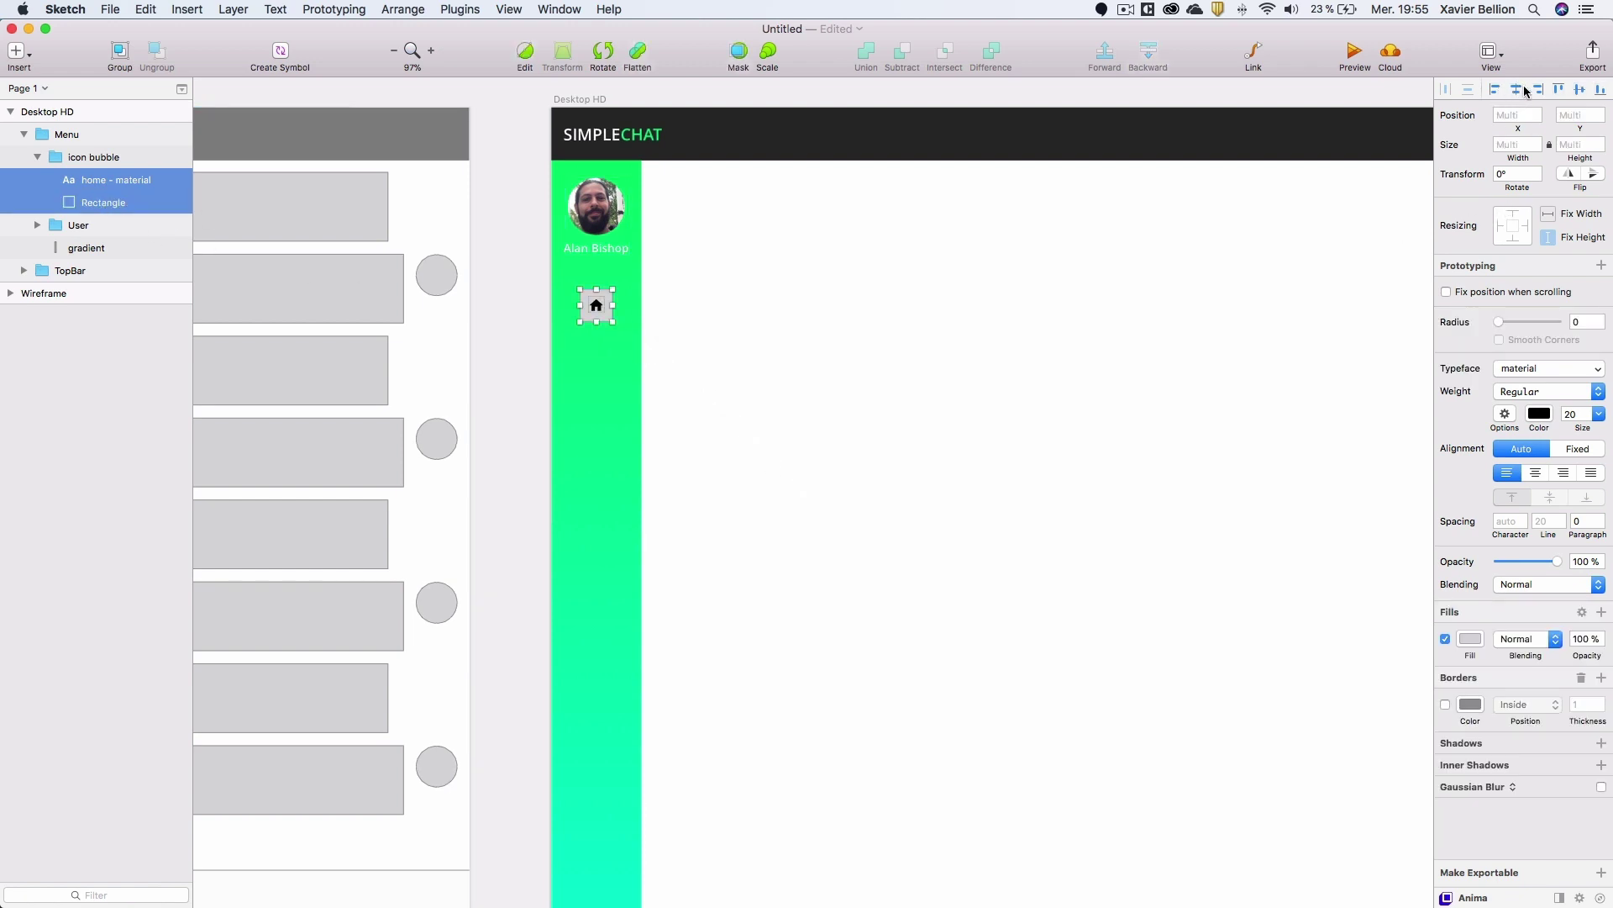
left_click(511, 289)
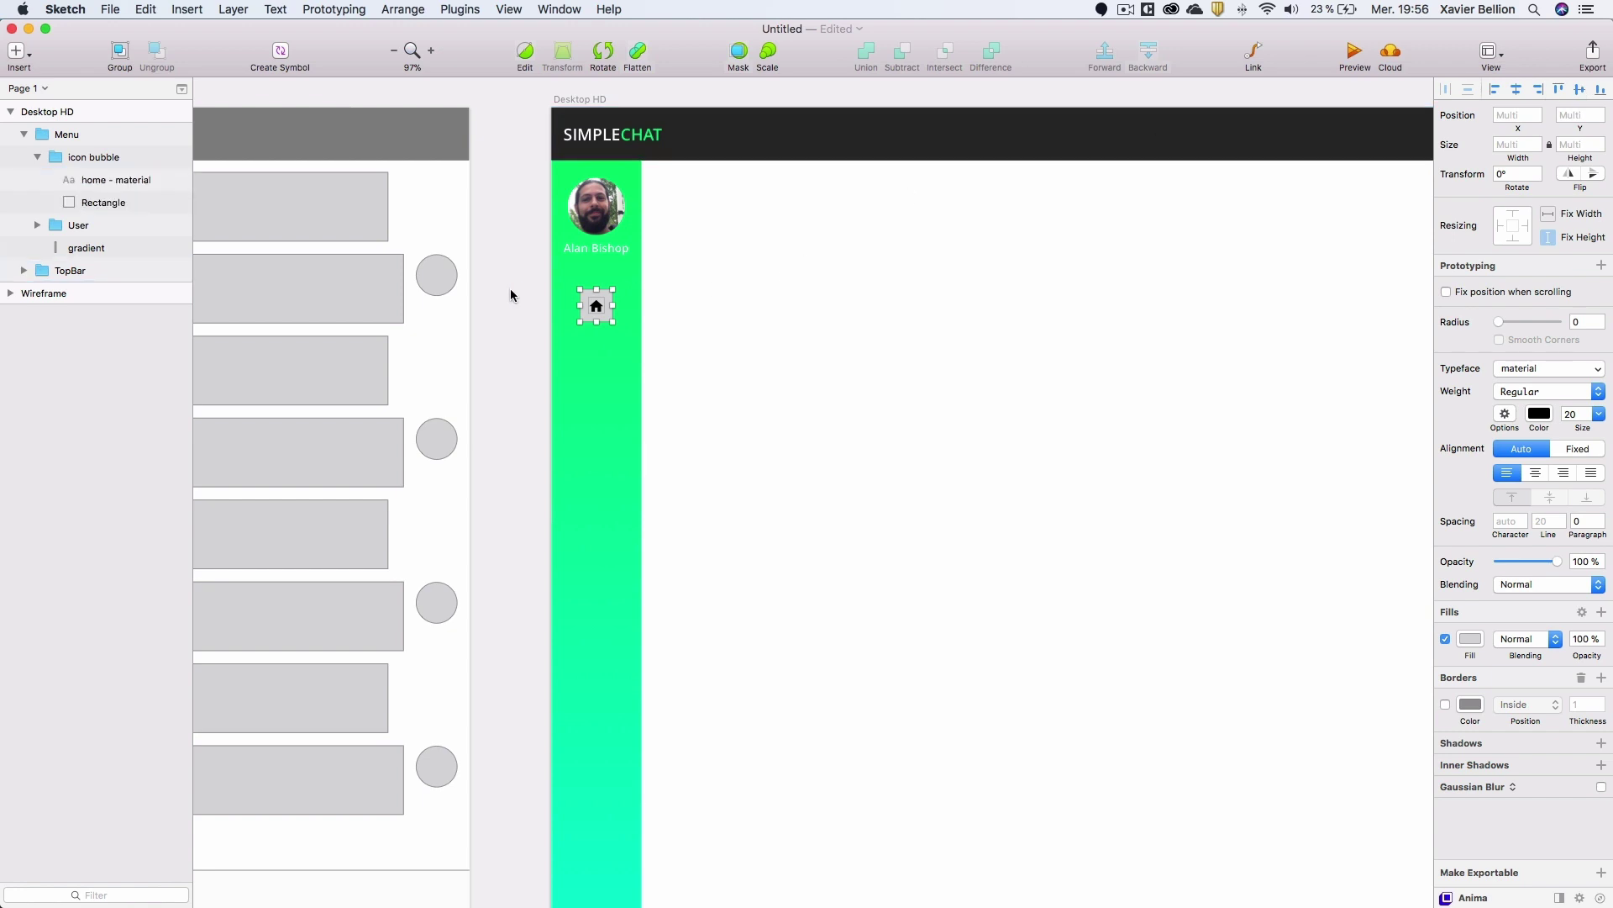
Swap the home icon for the first 'bubble' icon via Icon Font All Insert, then select icon bubble.
left_click(98, 180)
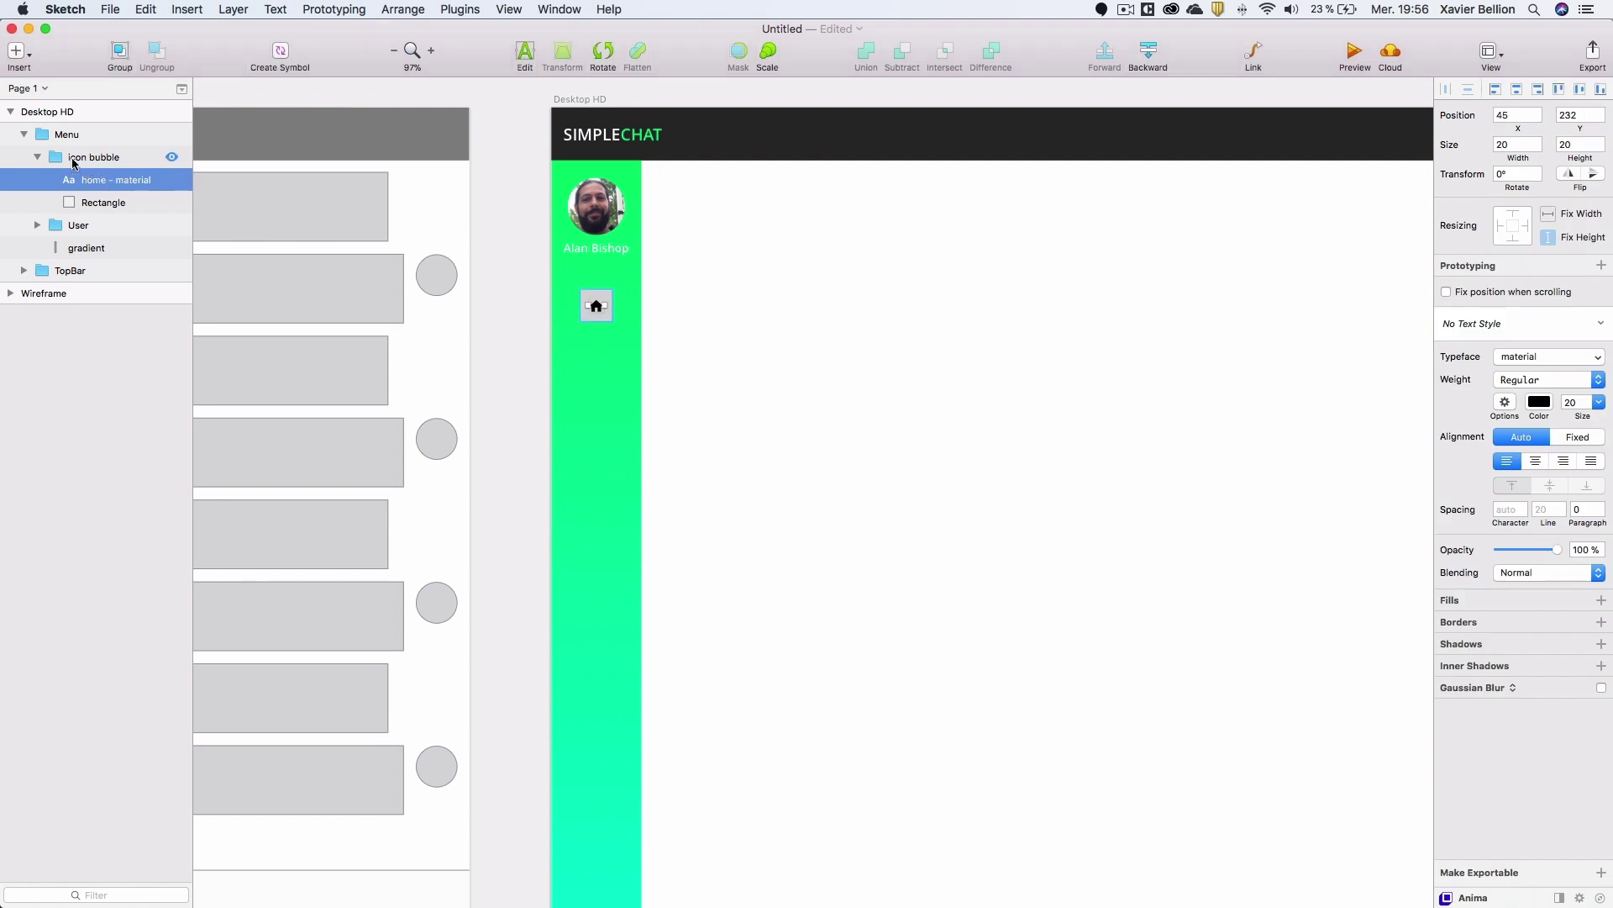
left_click(451, 8)
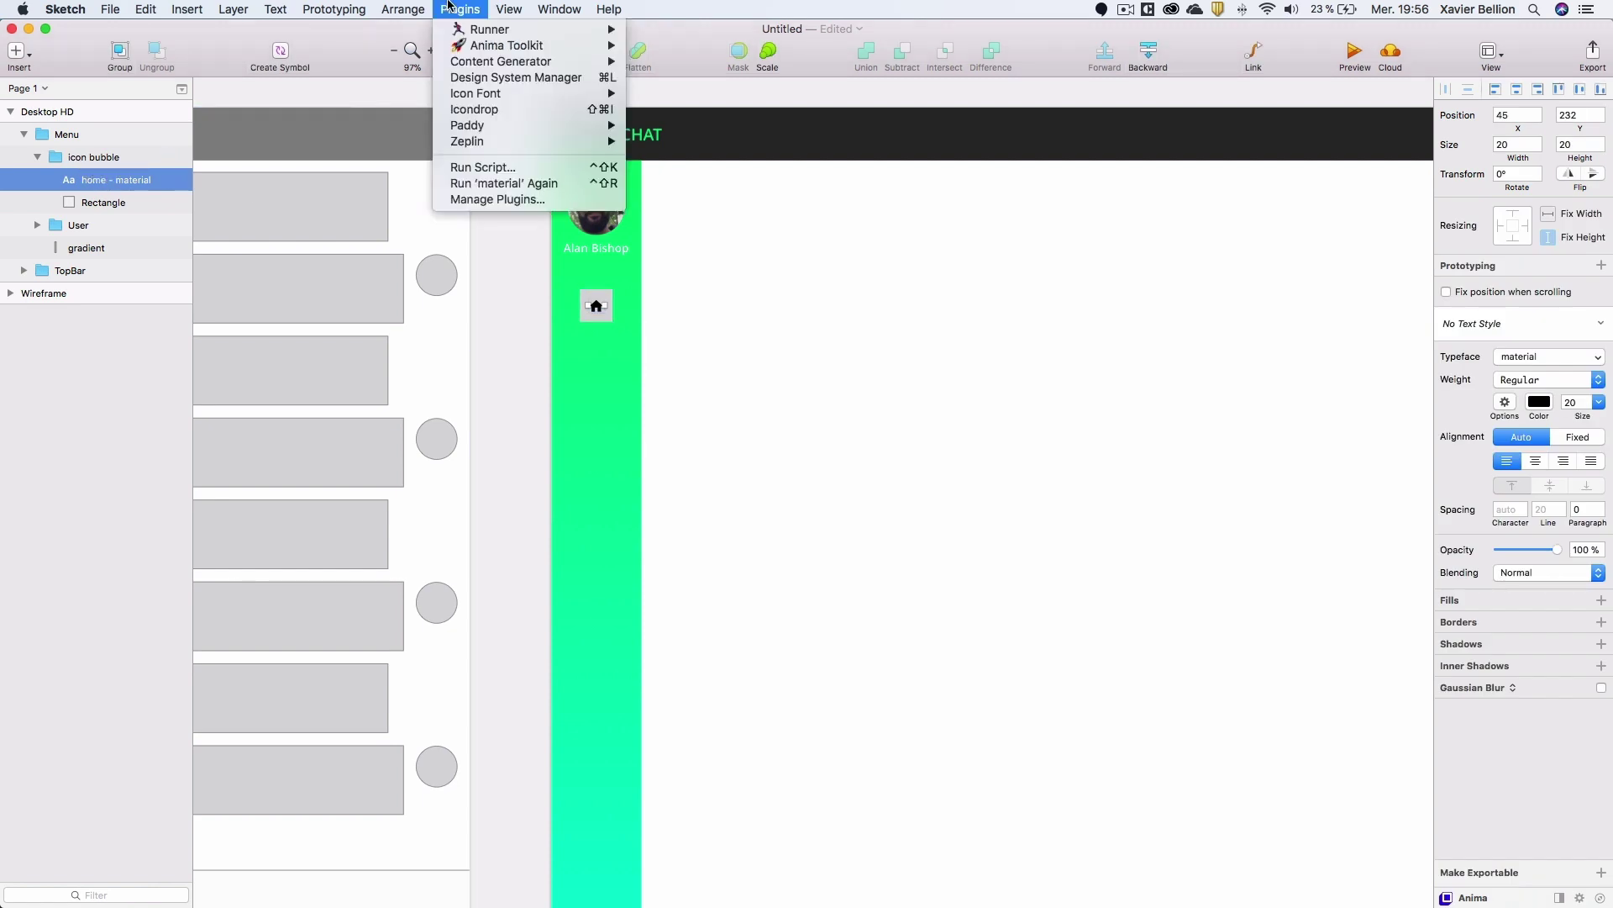
mouse_move(495, 98)
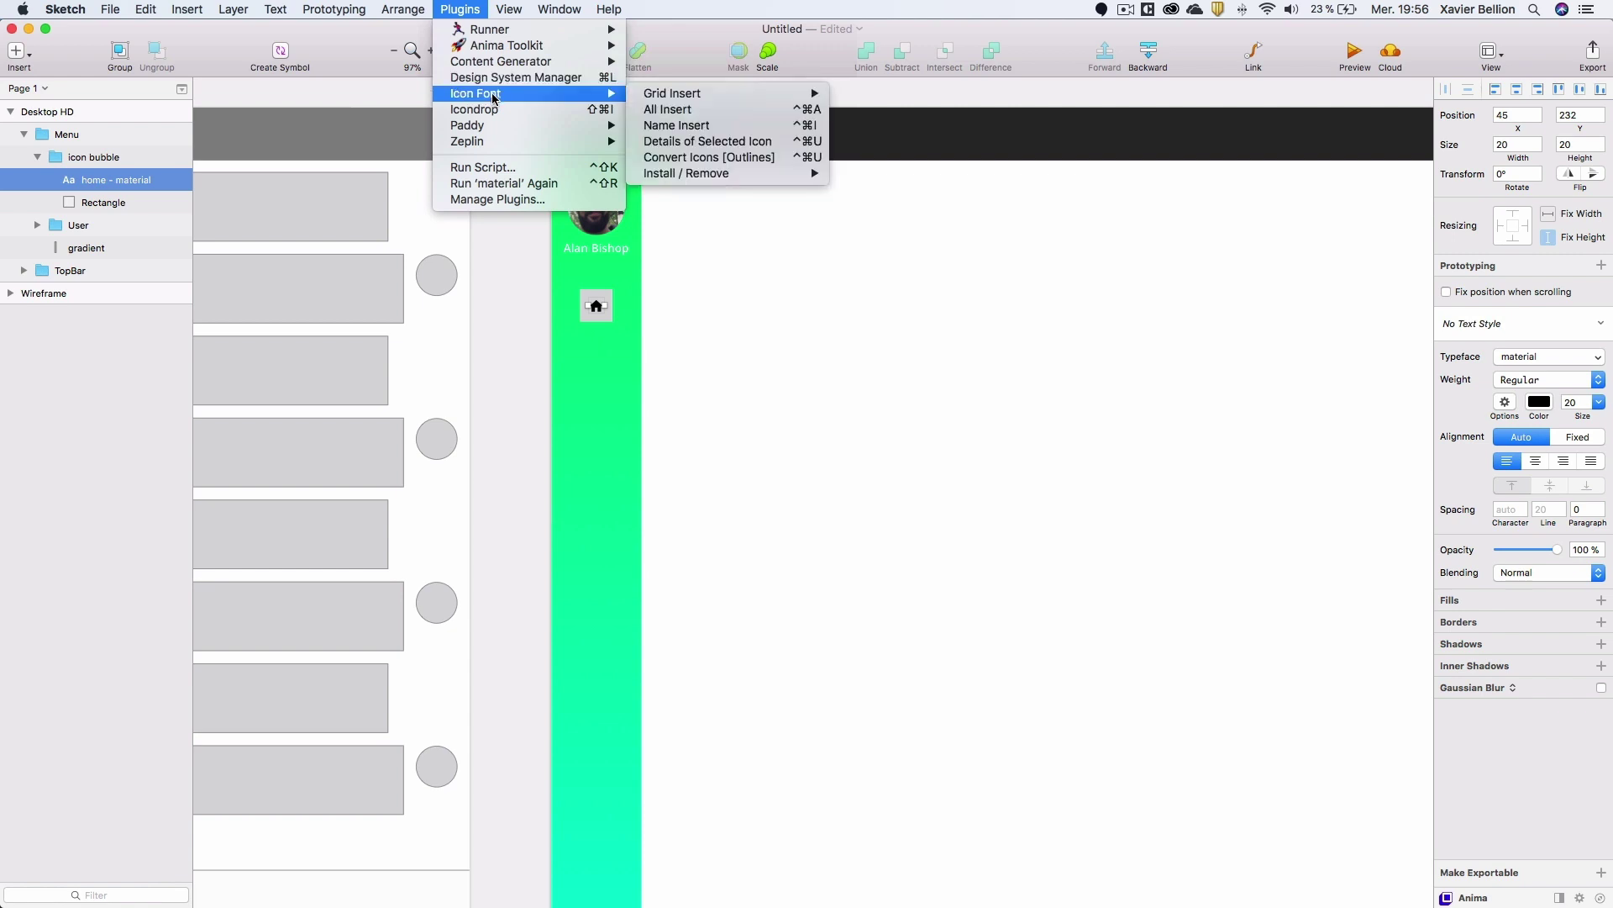
mouse_move(704, 94)
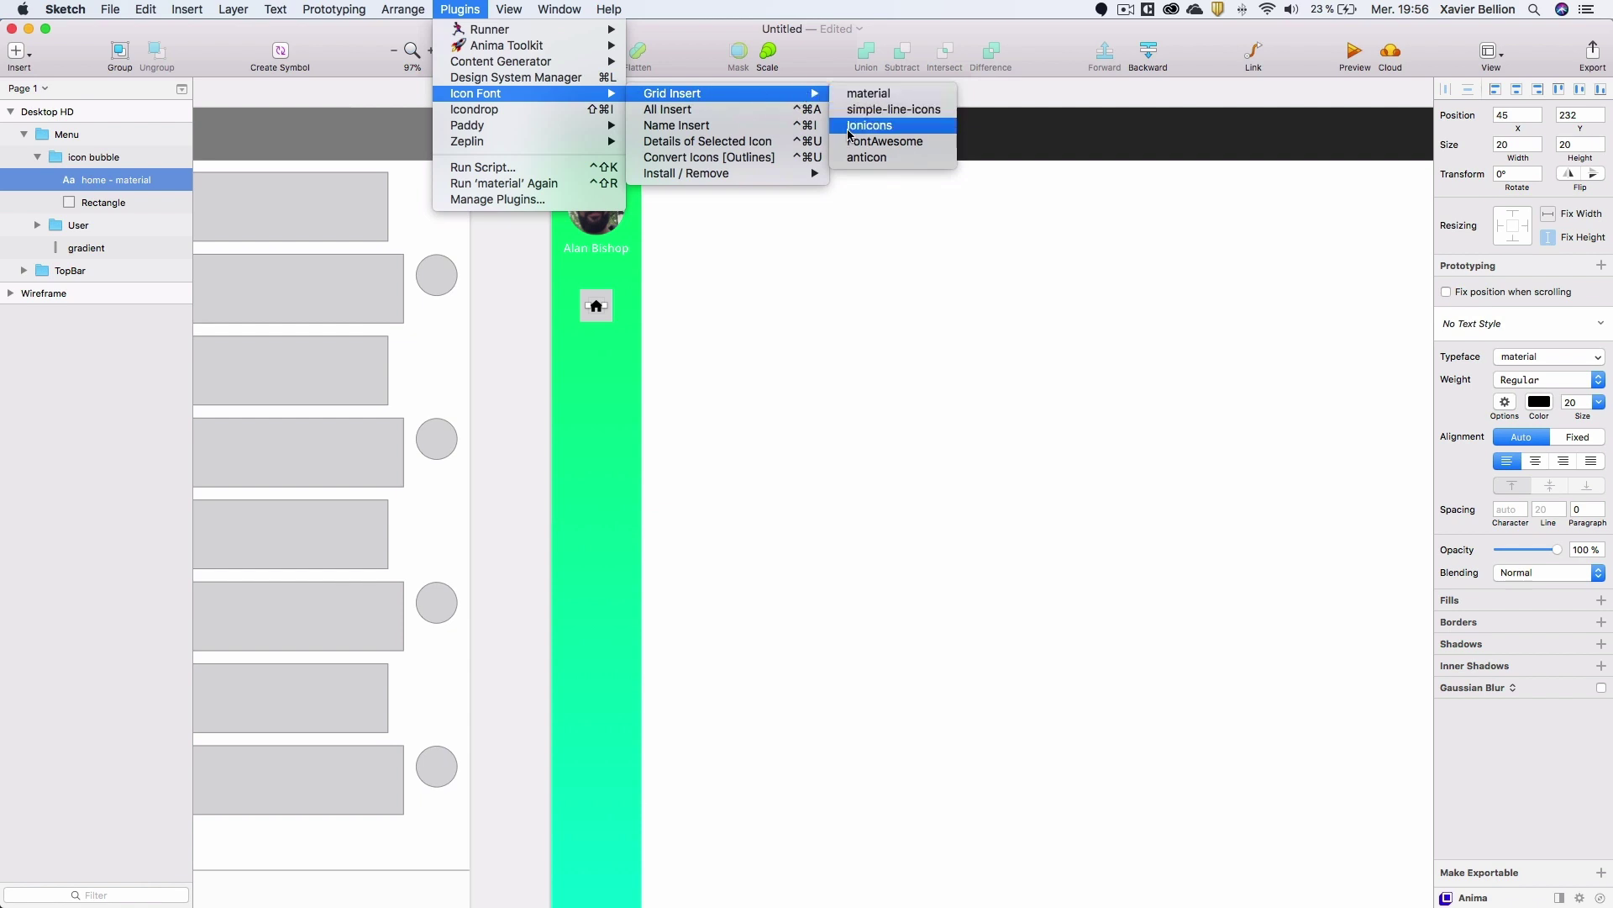
left_click(696, 109)
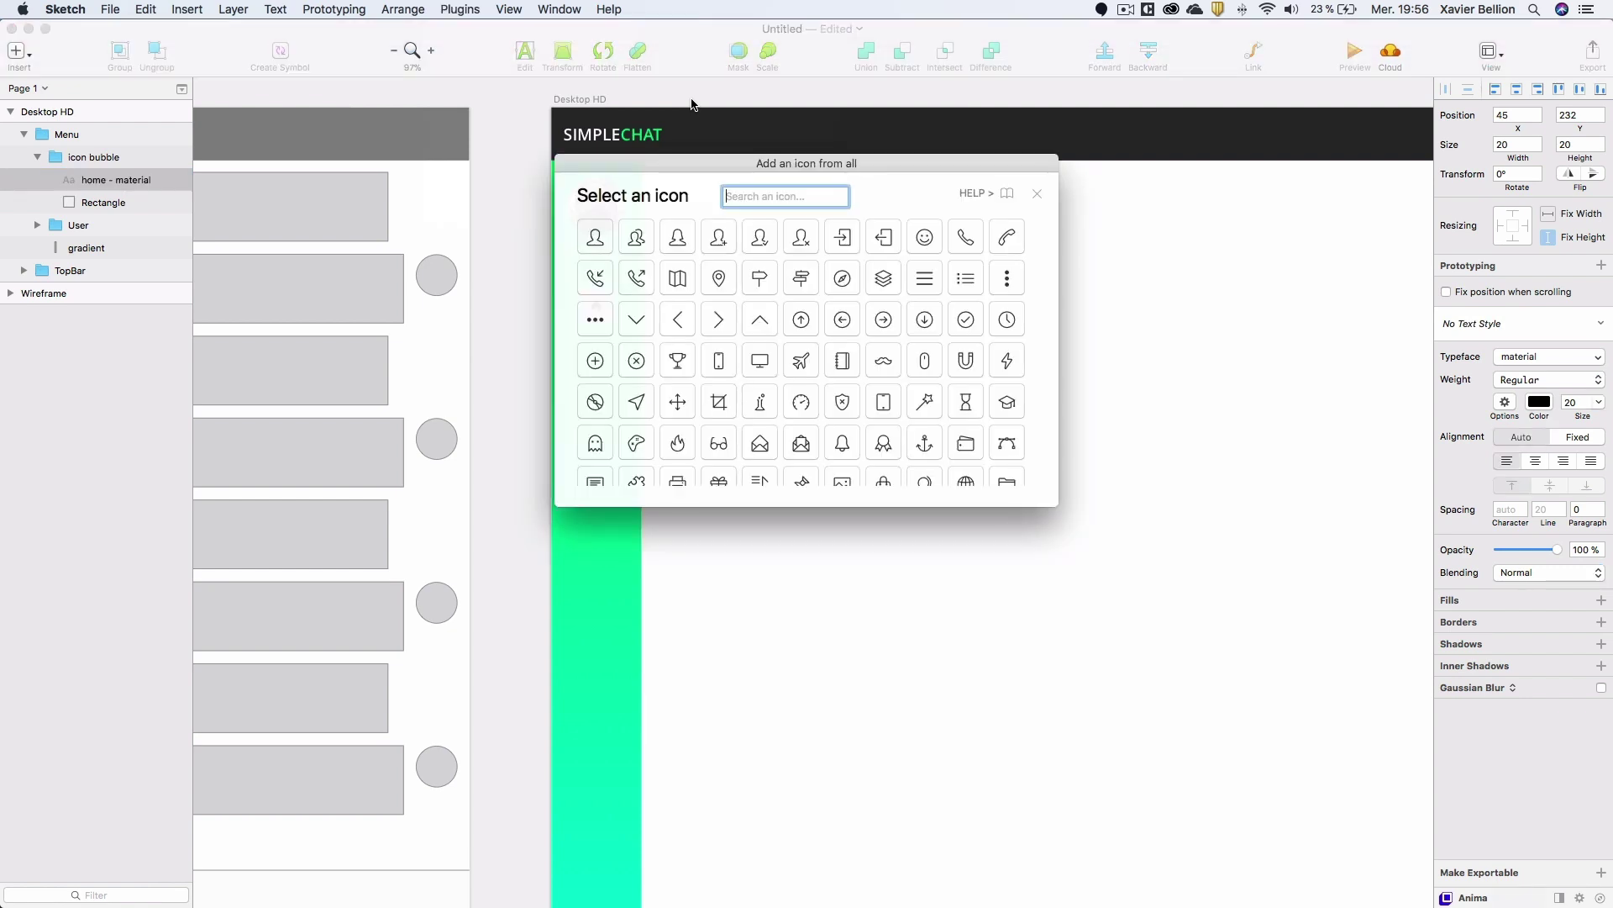
type("bubble")
key("Return")
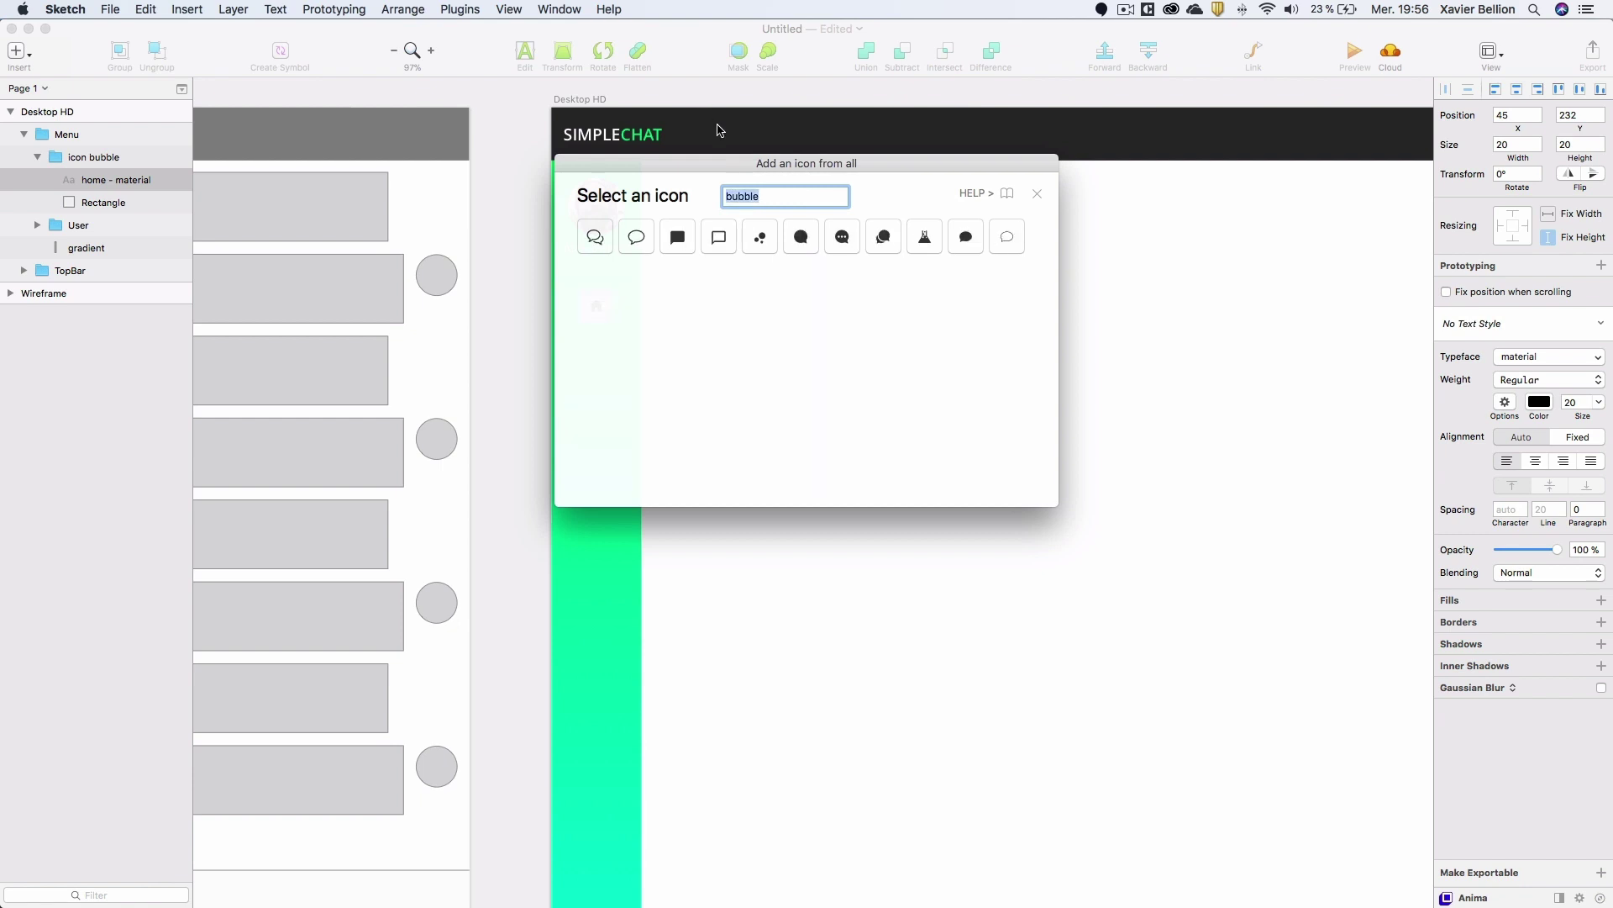
left_click(599, 247)
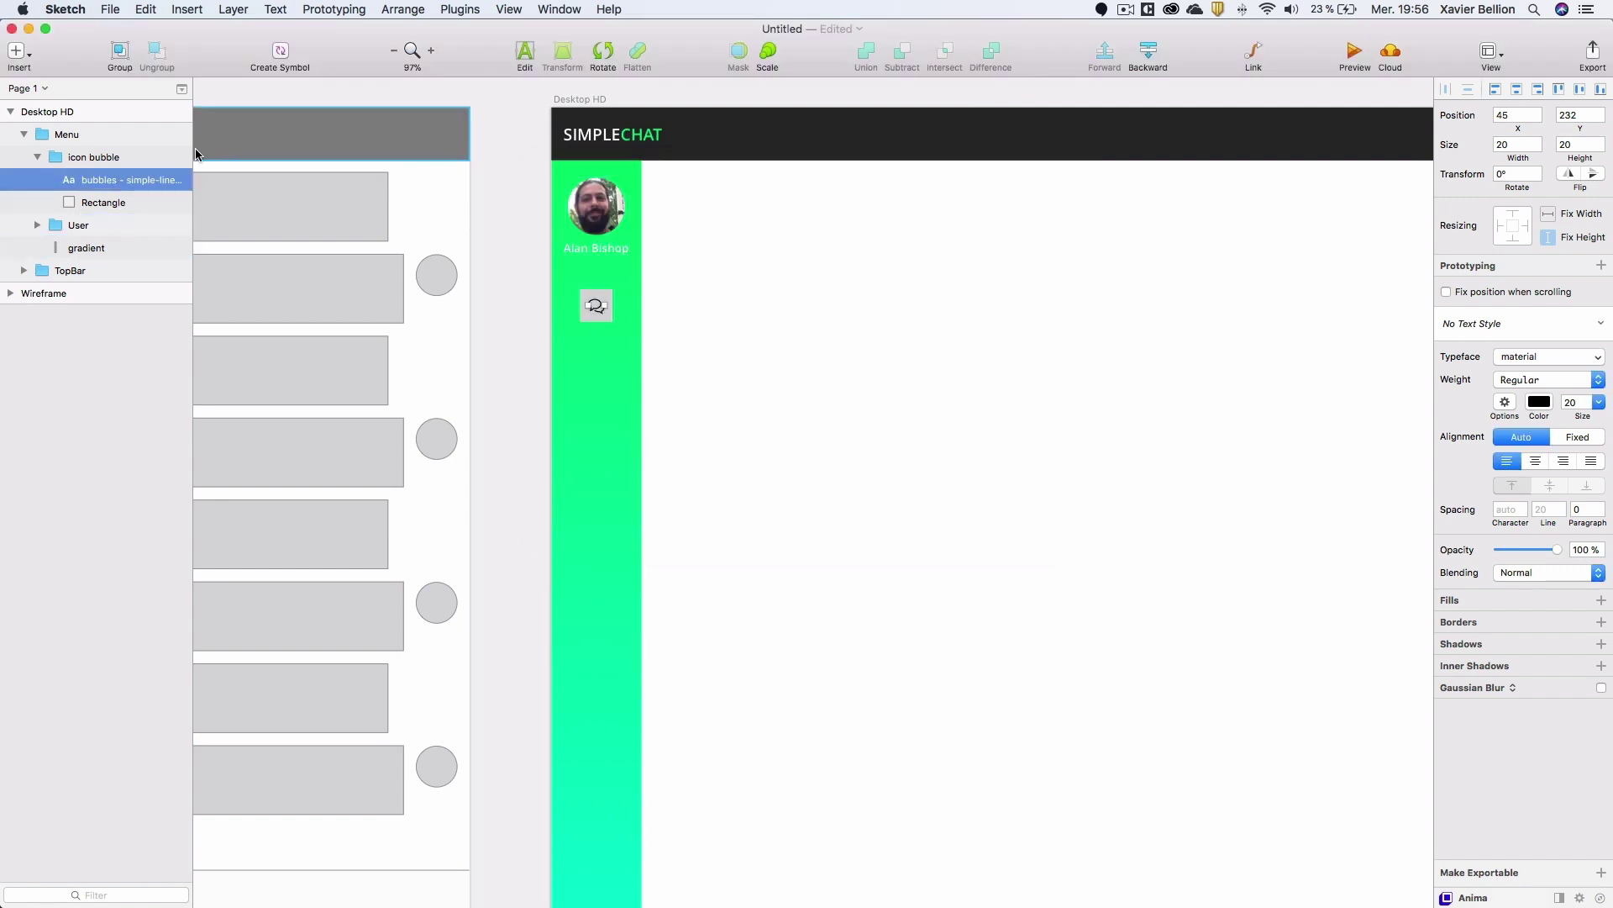
left_click(37, 158)
left_click(93, 159)
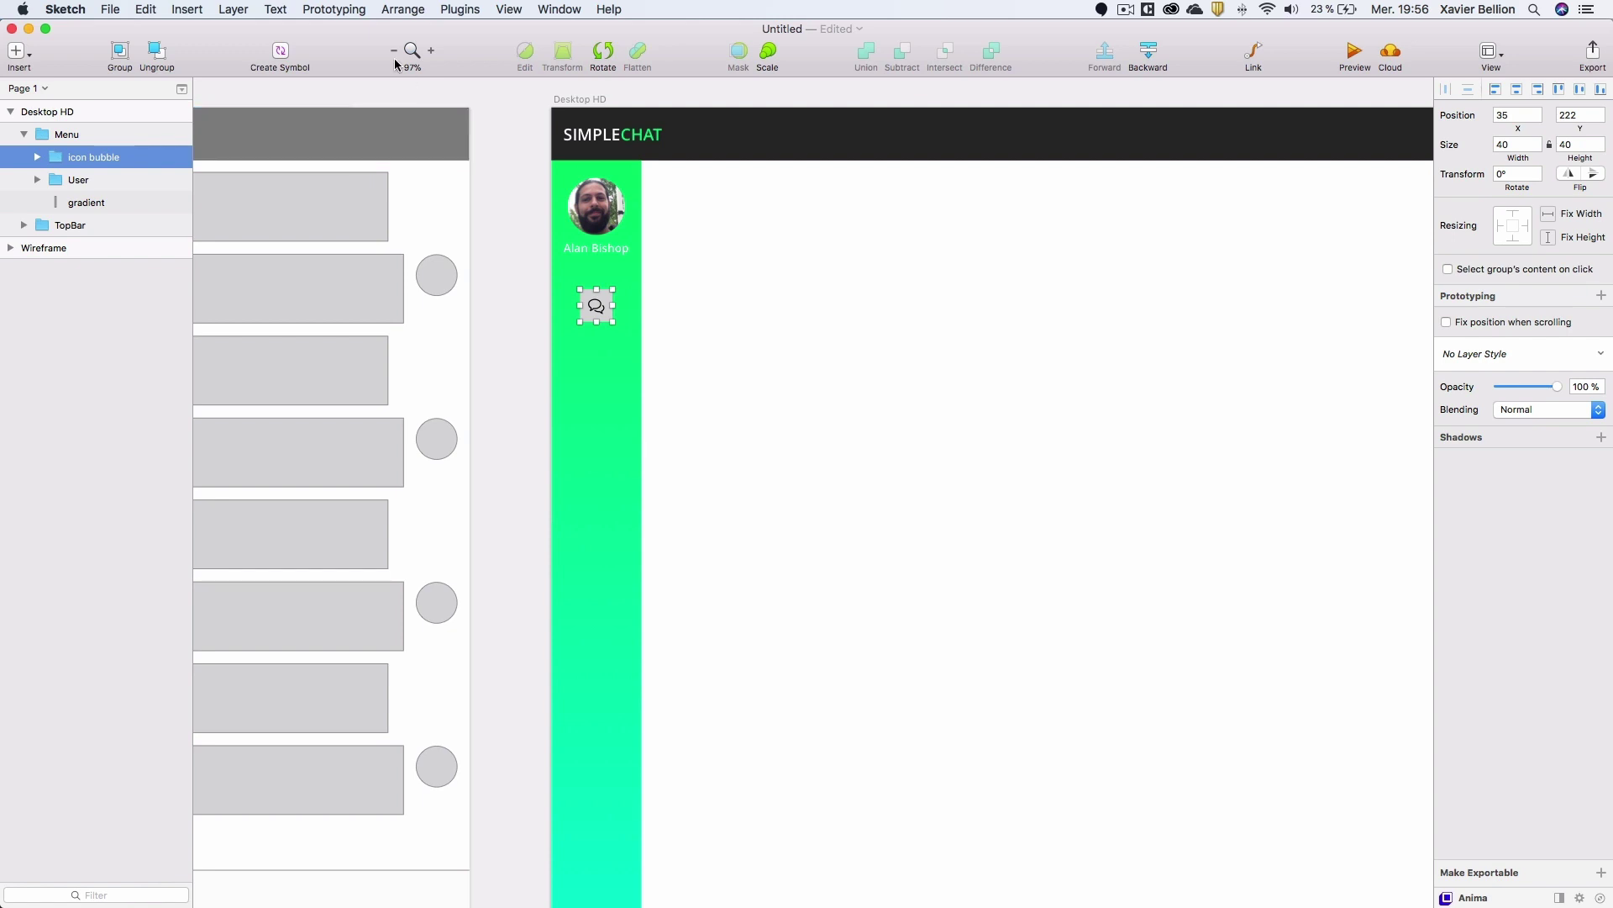
left_click(386, 7)
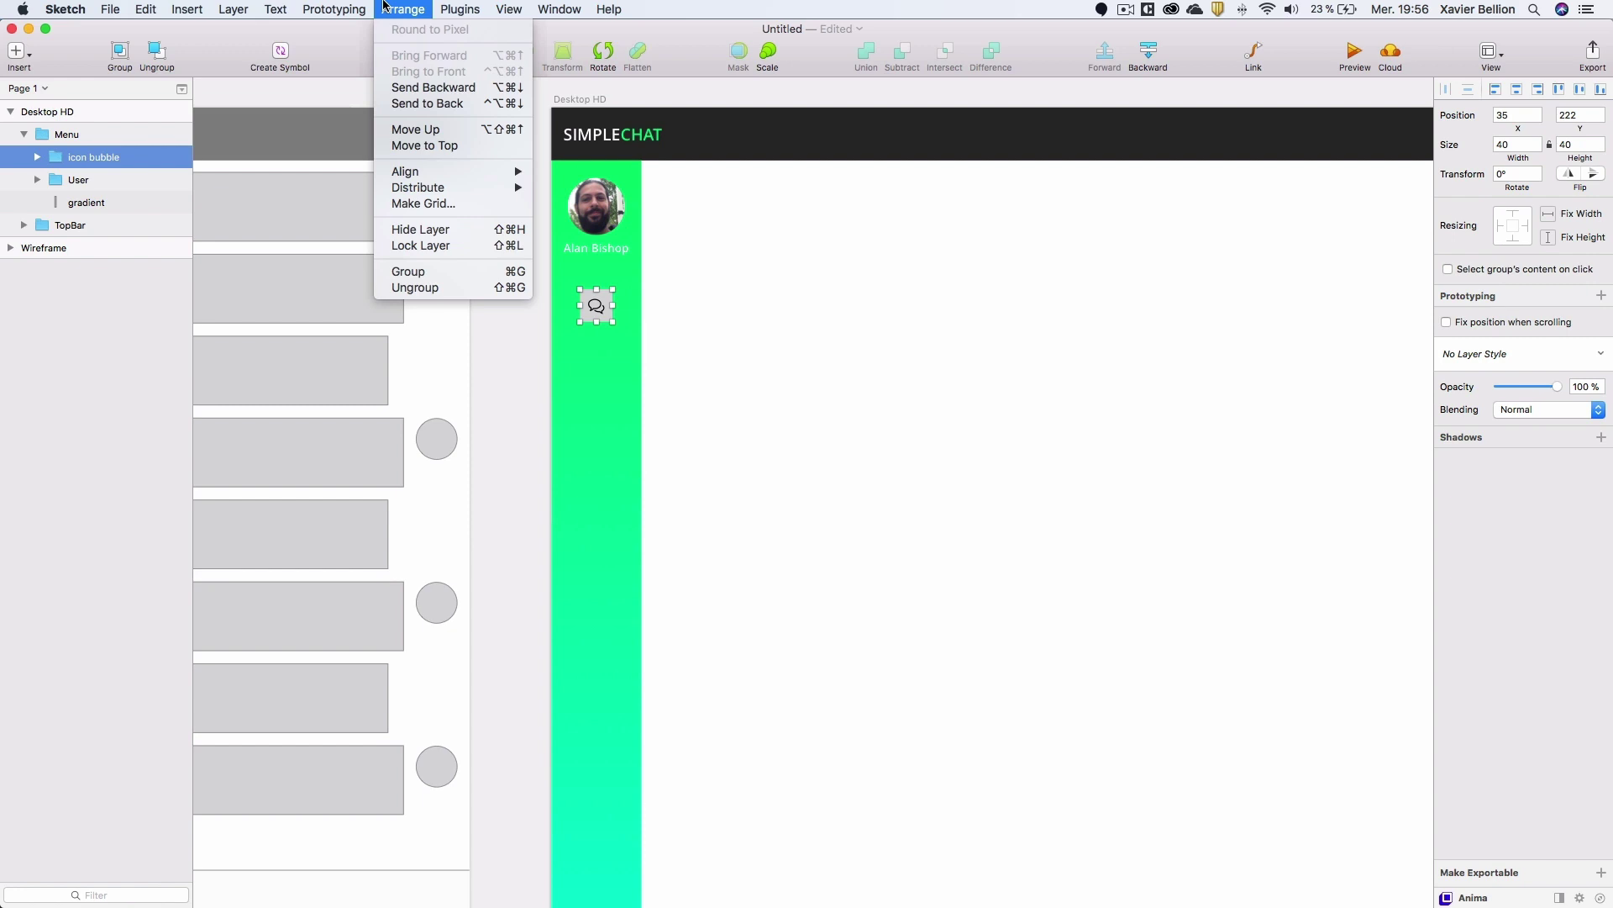
Use Make Grid to repeat the bubble icon as 4 rows in 1 column with a 10 px margin.
left_click(428, 206)
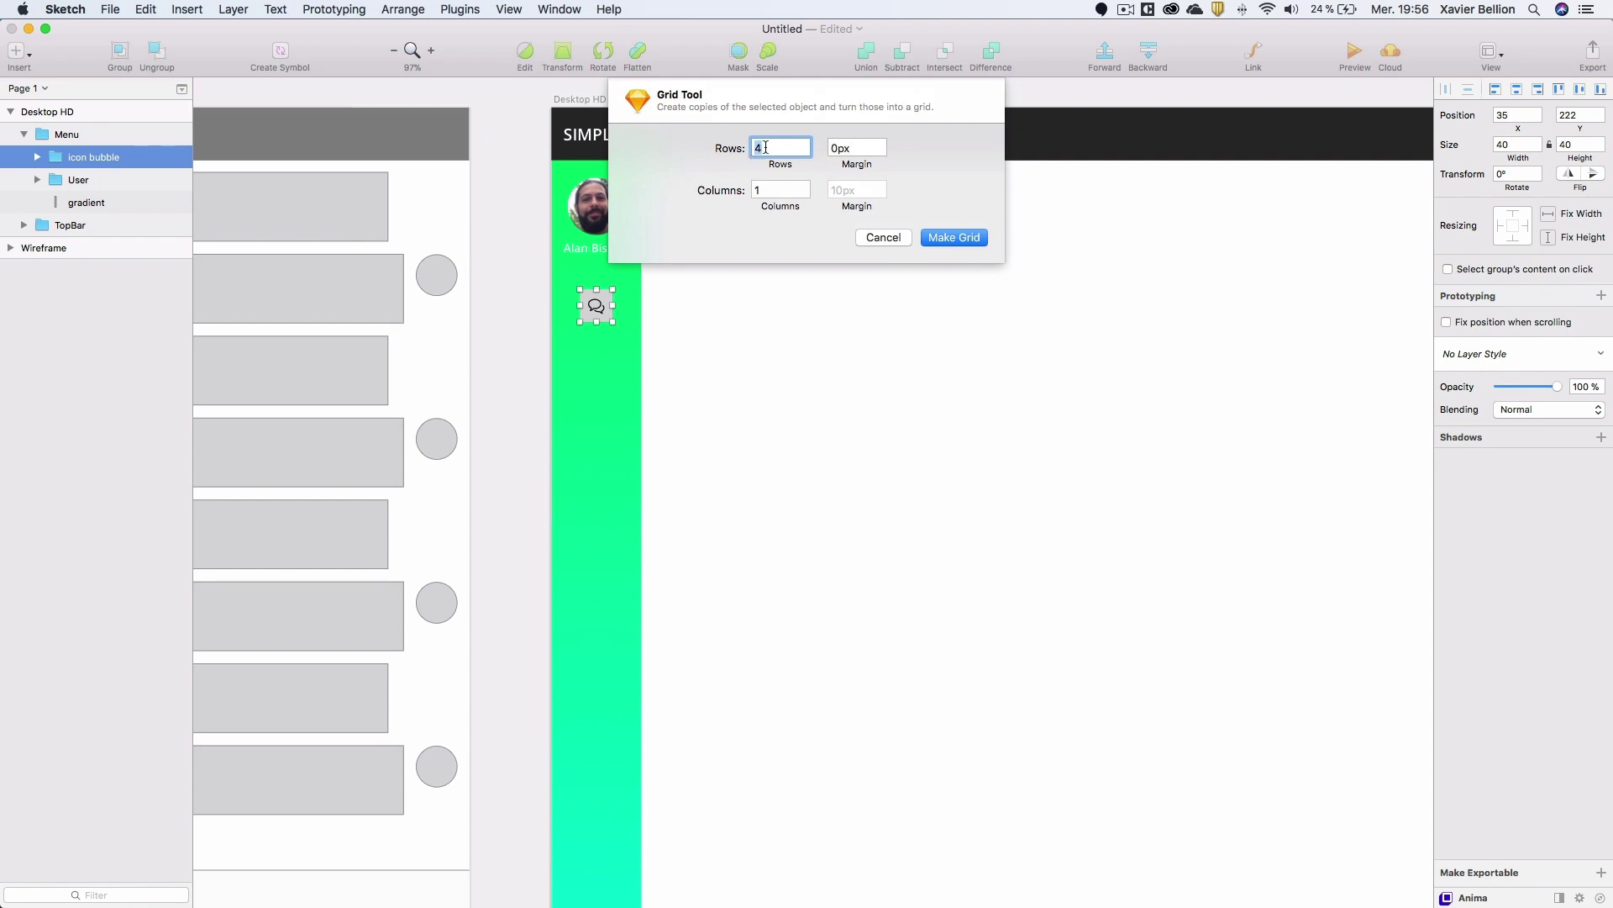
key("Tab")
type("10")
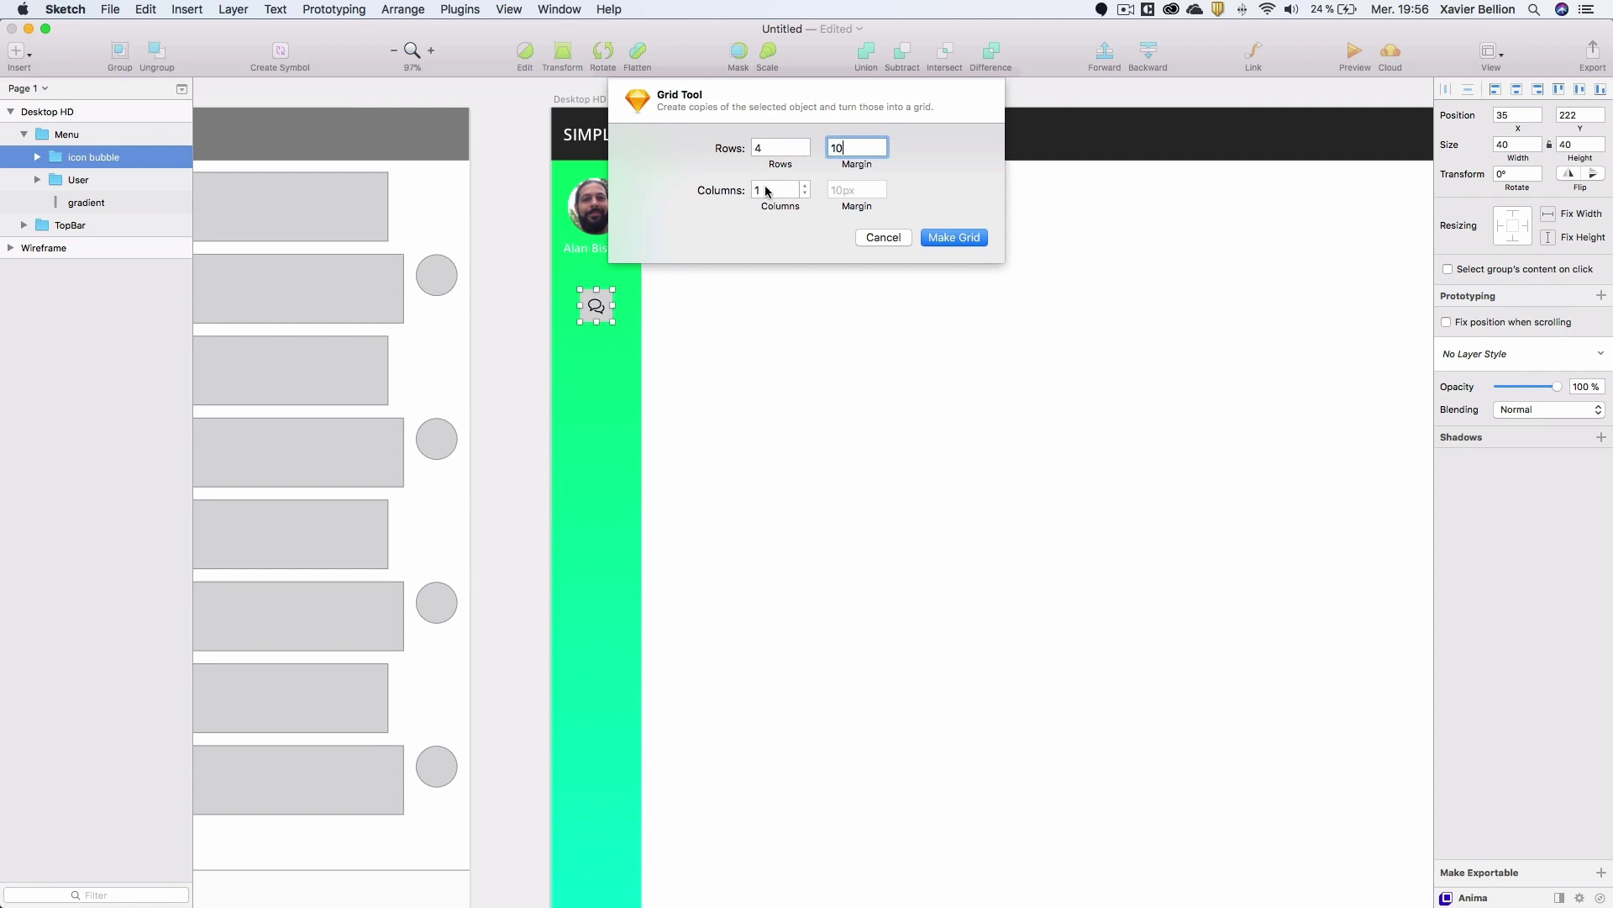
left_click(948, 238)
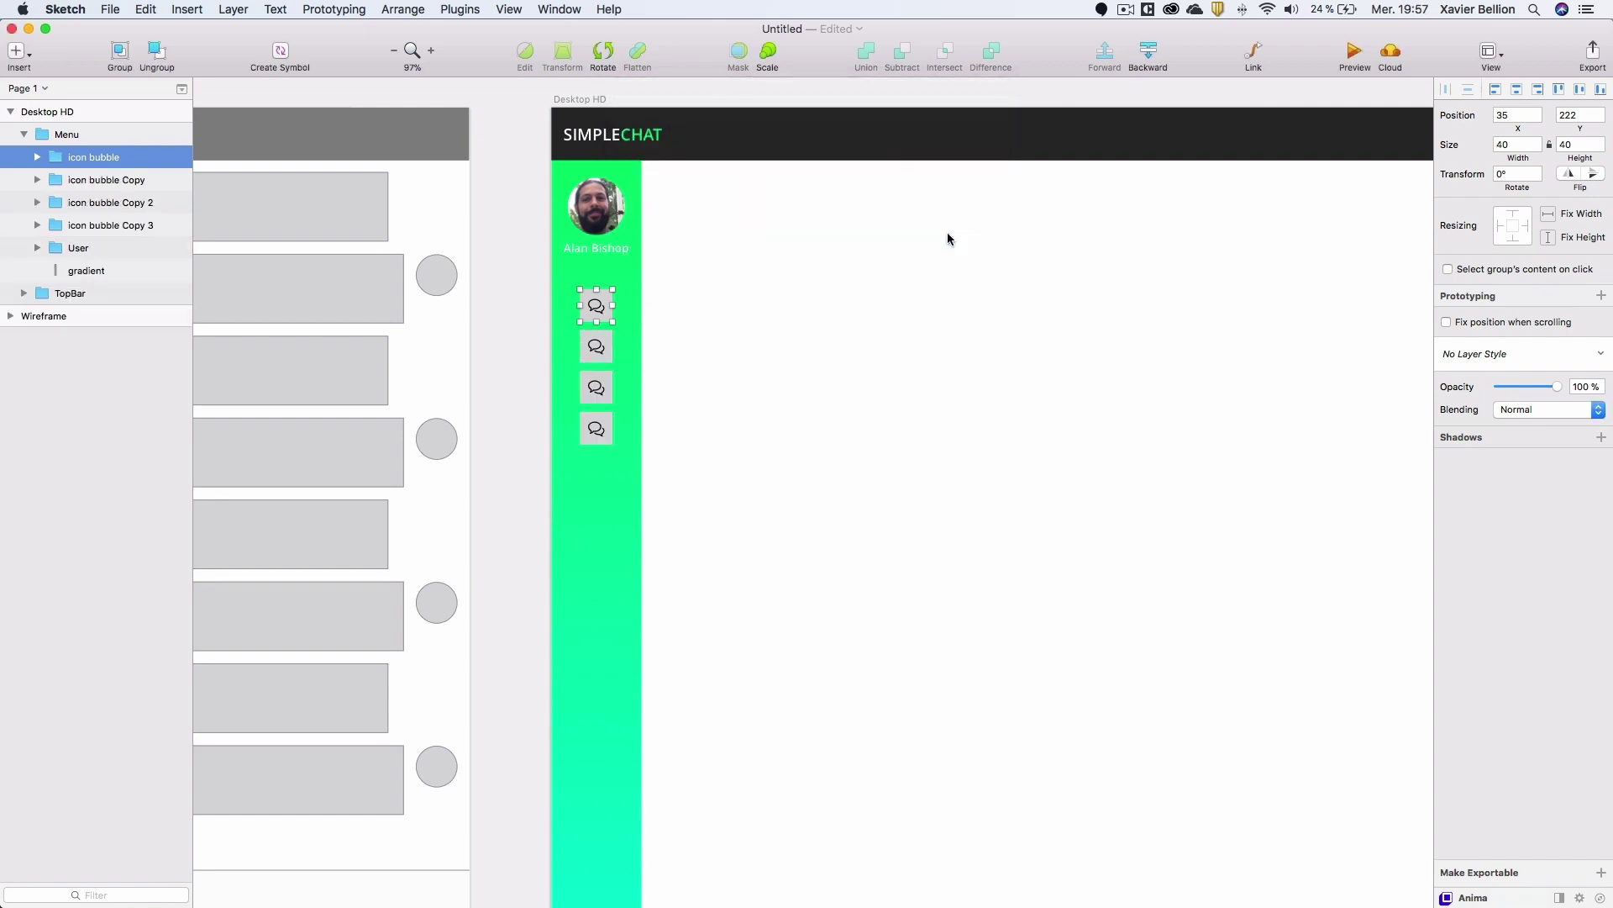
Rename the first copy layer 'icon users'.
left_click(112, 185)
double_click(111, 180)
left_click(94, 182)
left_click_drag(91, 182, 214, 194)
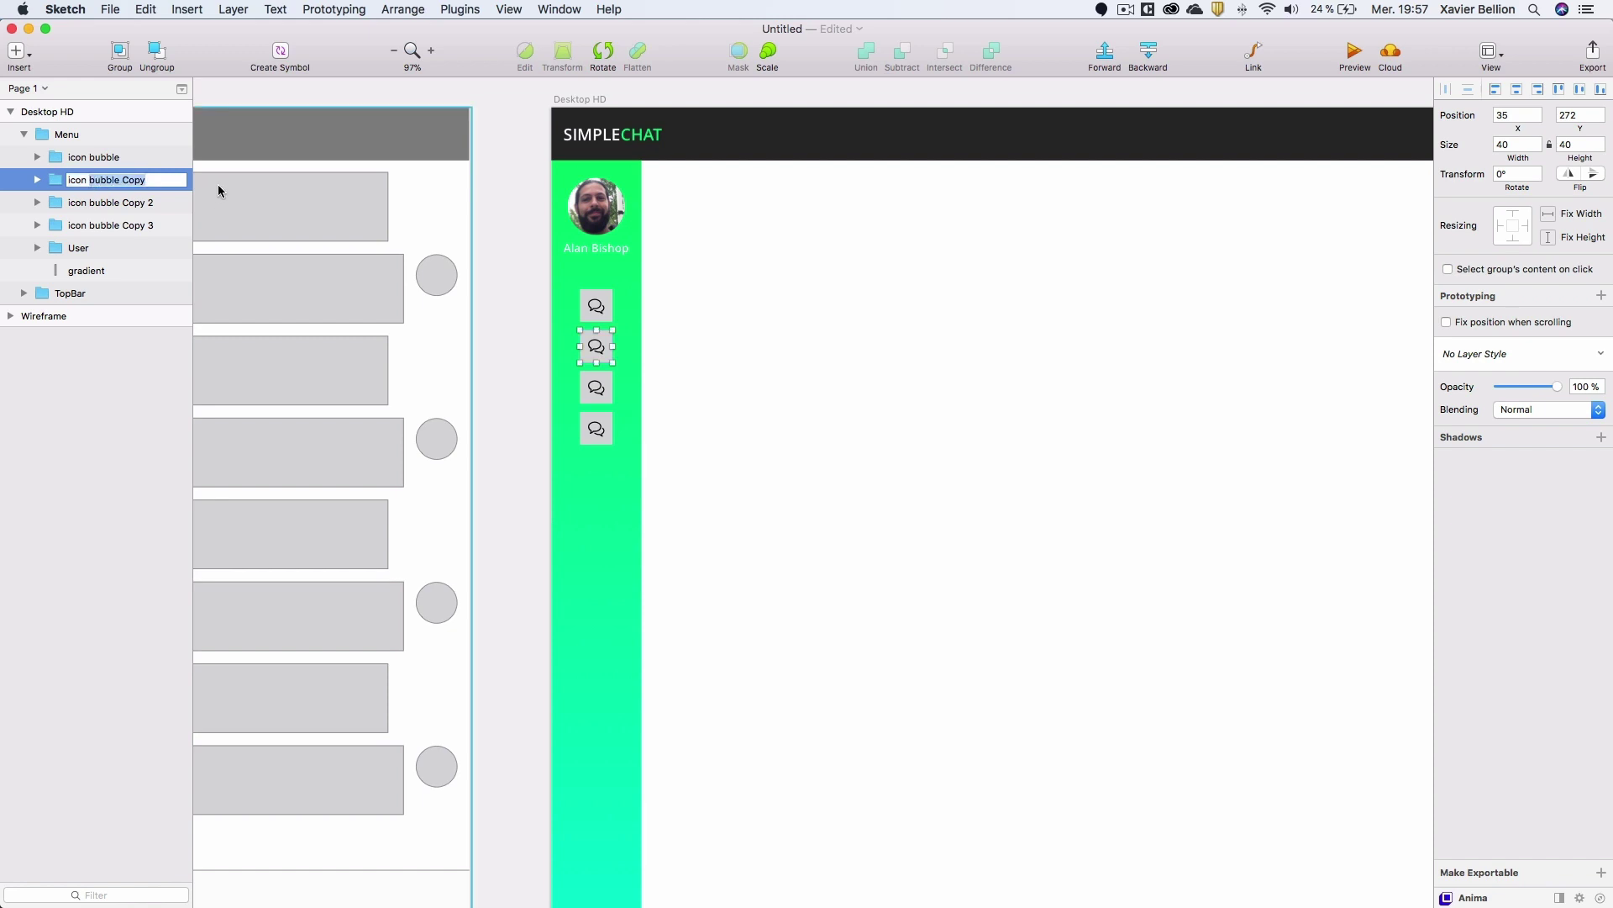
type("users")
key("Return")
Rename the second copy layer 'icon mail'.
left_click(114, 203)
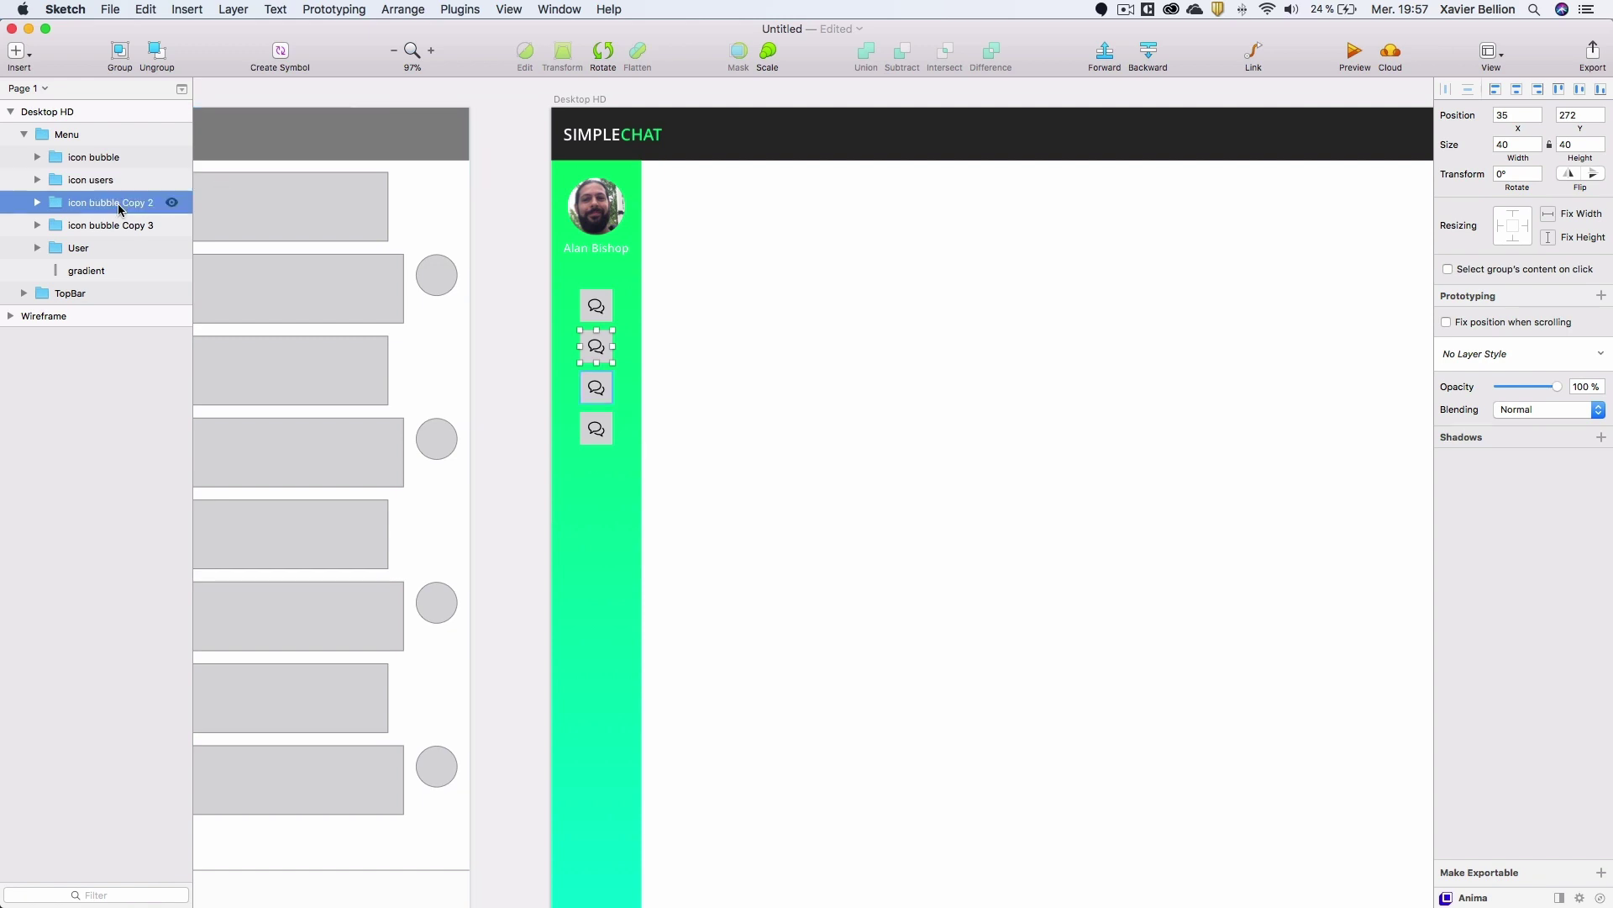
double_click(93, 203)
left_click_drag(93, 203, 180, 205)
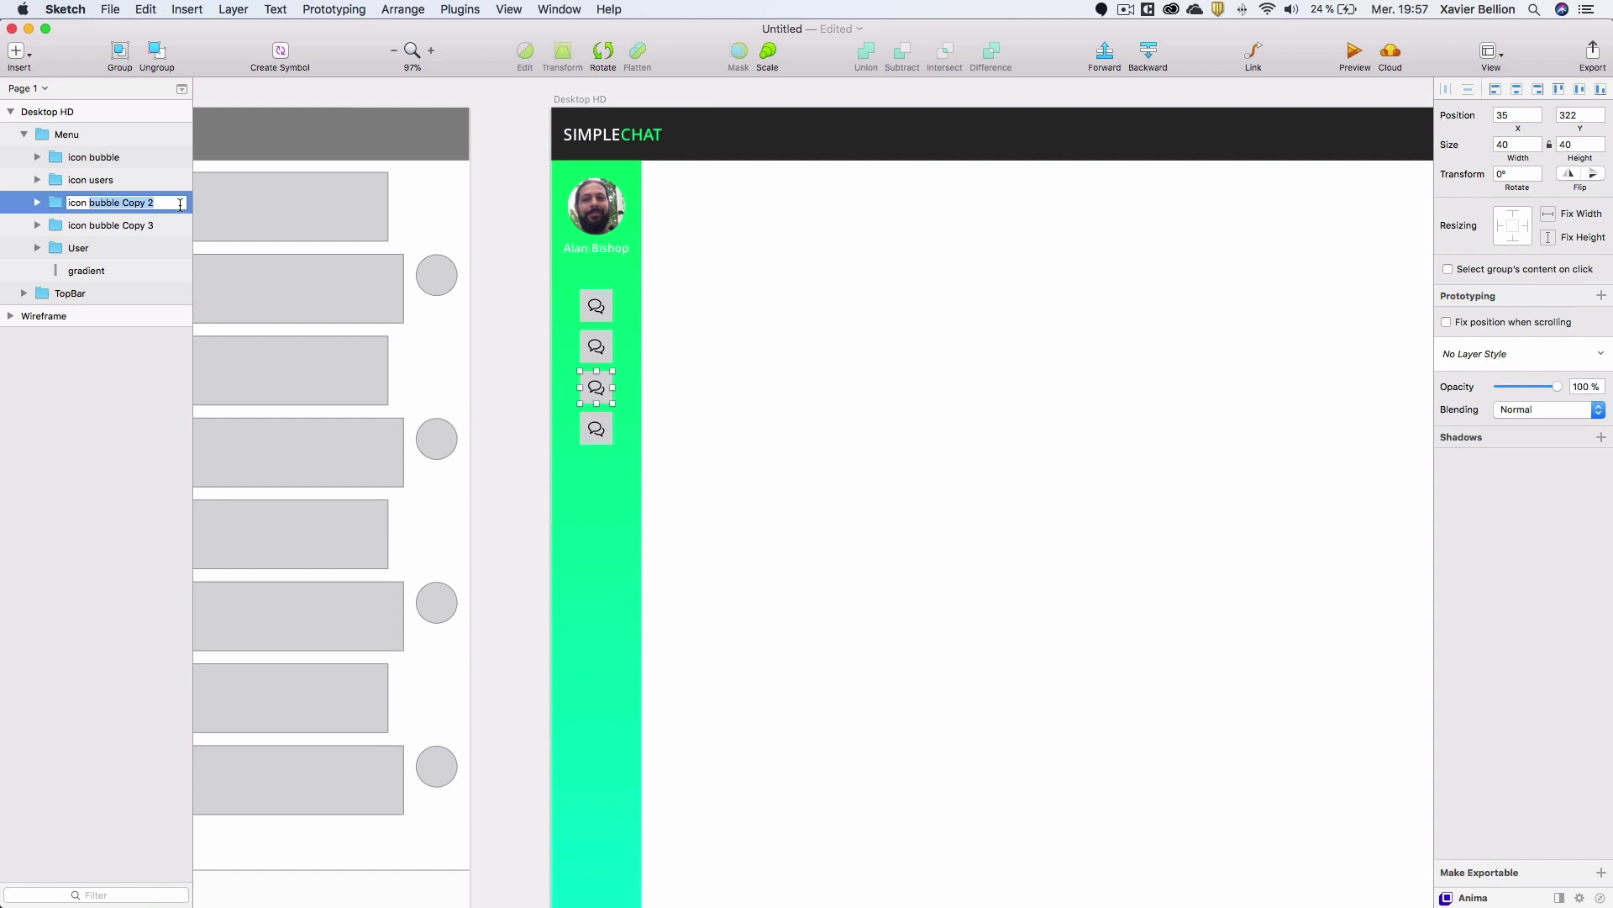
type("mes")
key("BackSpace")
type("aom")
key("BackSpace")
key("BackSpace")
type("om")
key("BackSpace")
key("BackSpace")
key("Return")
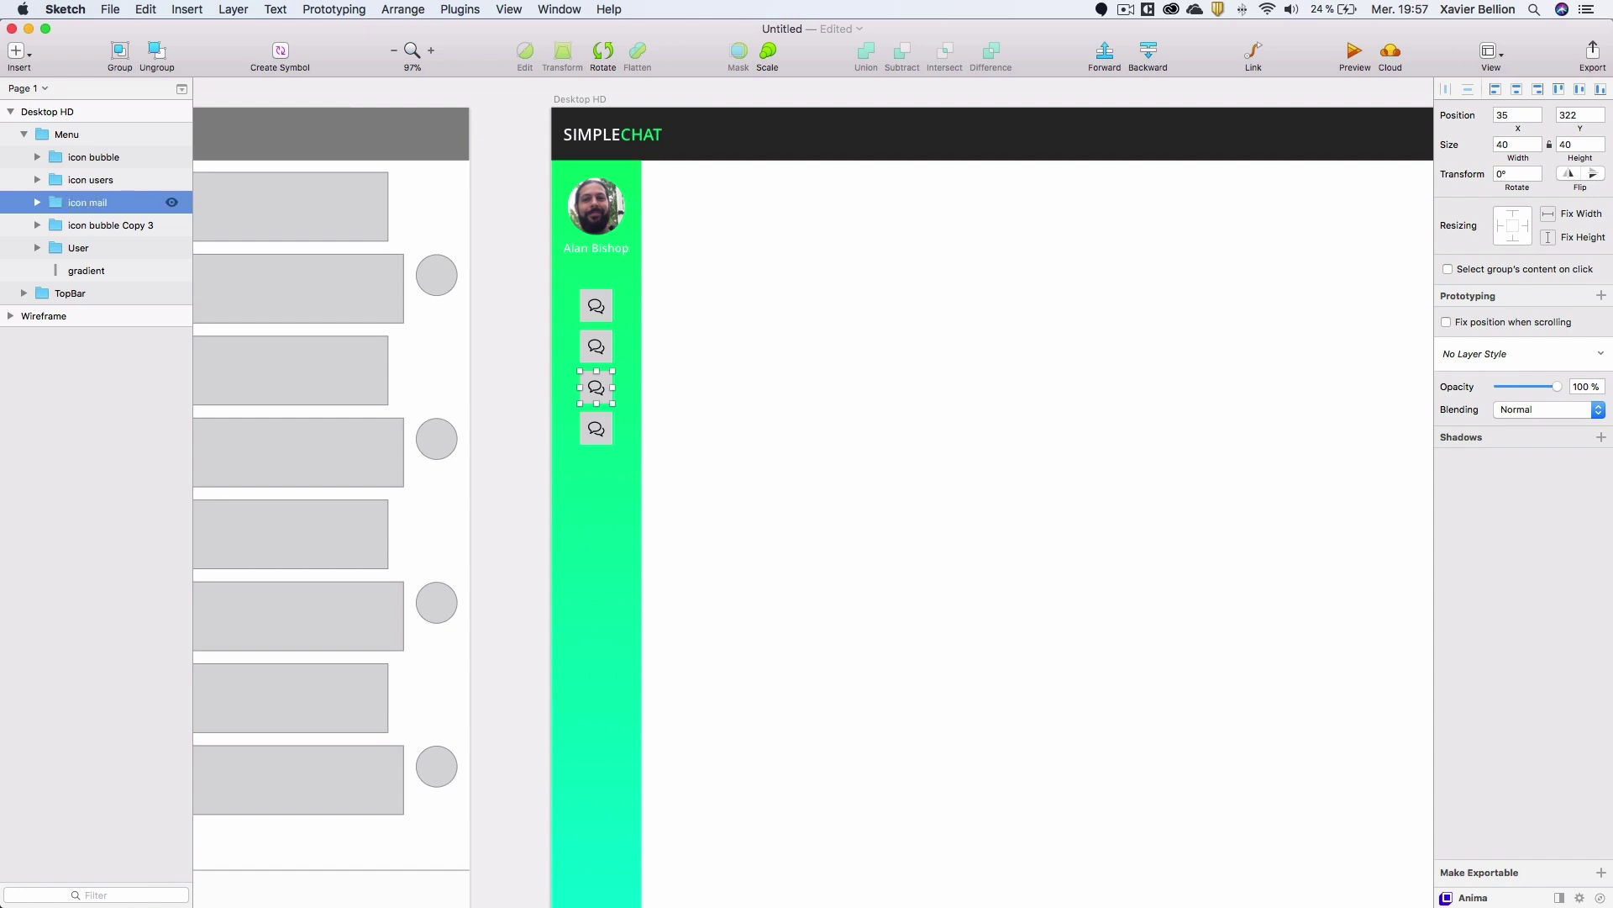
Rename the third copy layer 'icon stats'.
left_click(114, 228)
double_click(99, 227)
left_click_drag(90, 227, 185, 230)
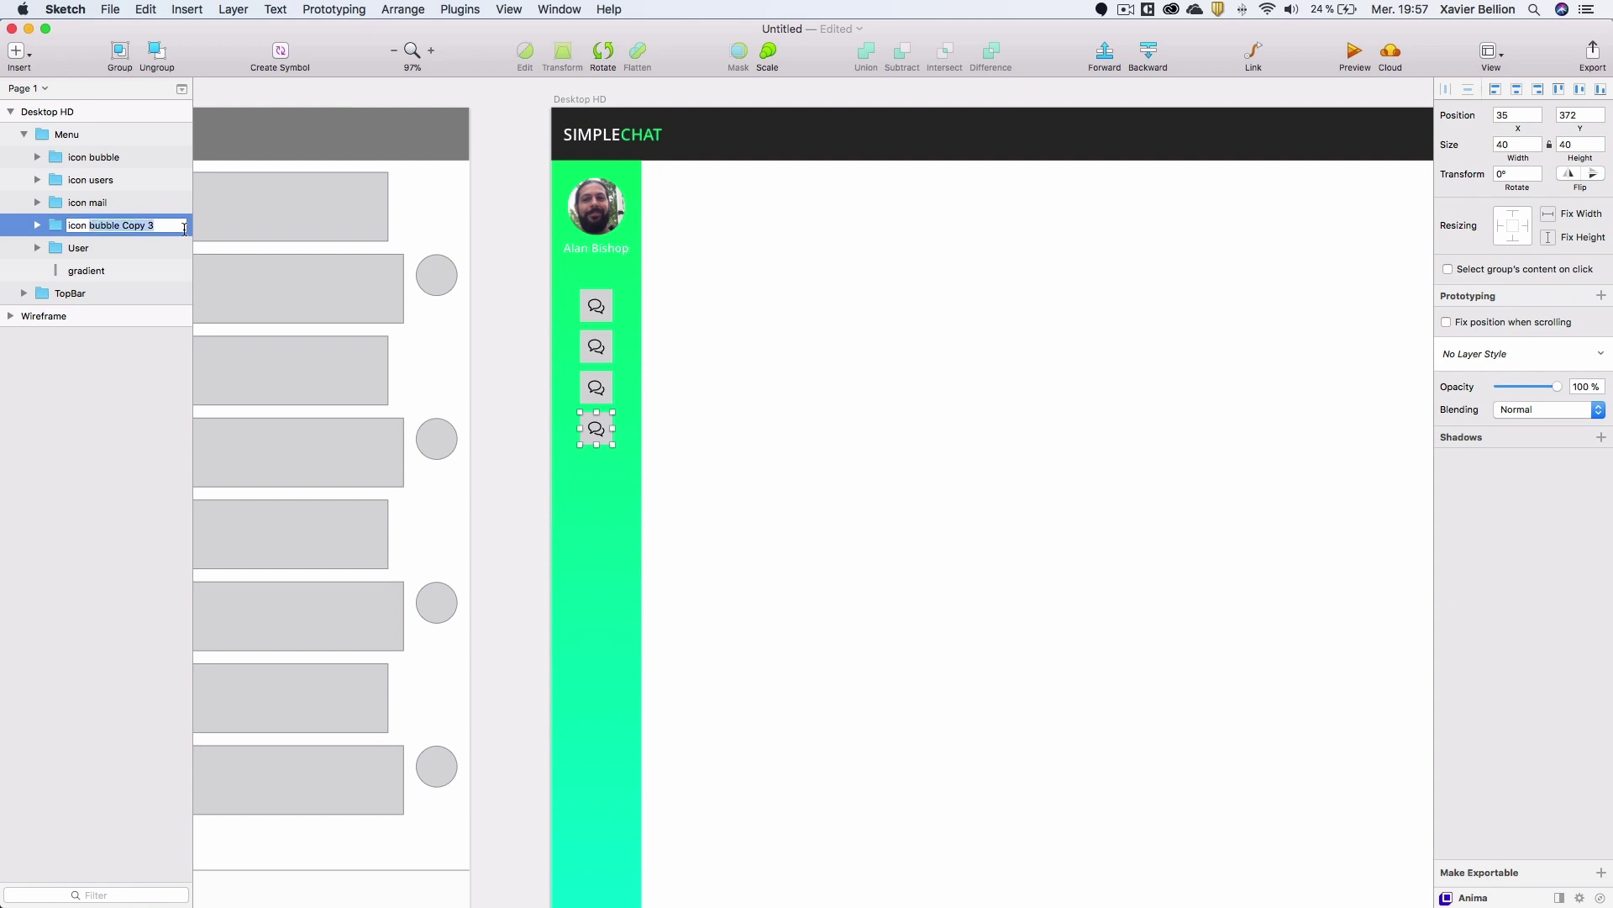
type("stats")
key("Return")
Replace the icon users glyph with the first 'people' result from Icon Font's All Insert picker.
left_click(37, 158)
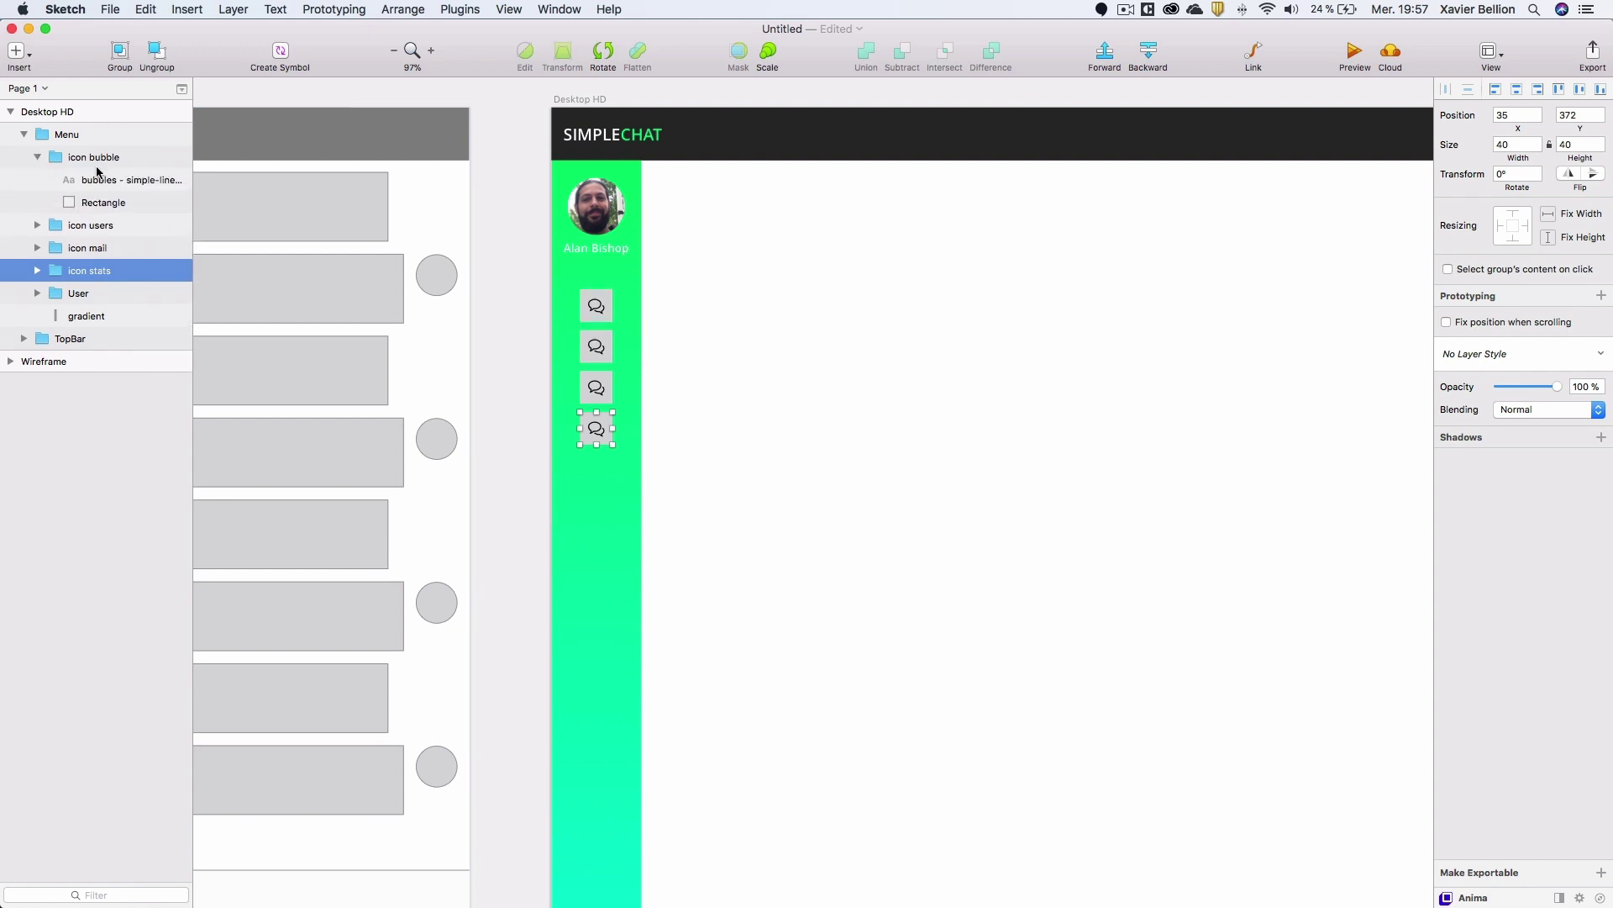
left_click(38, 159)
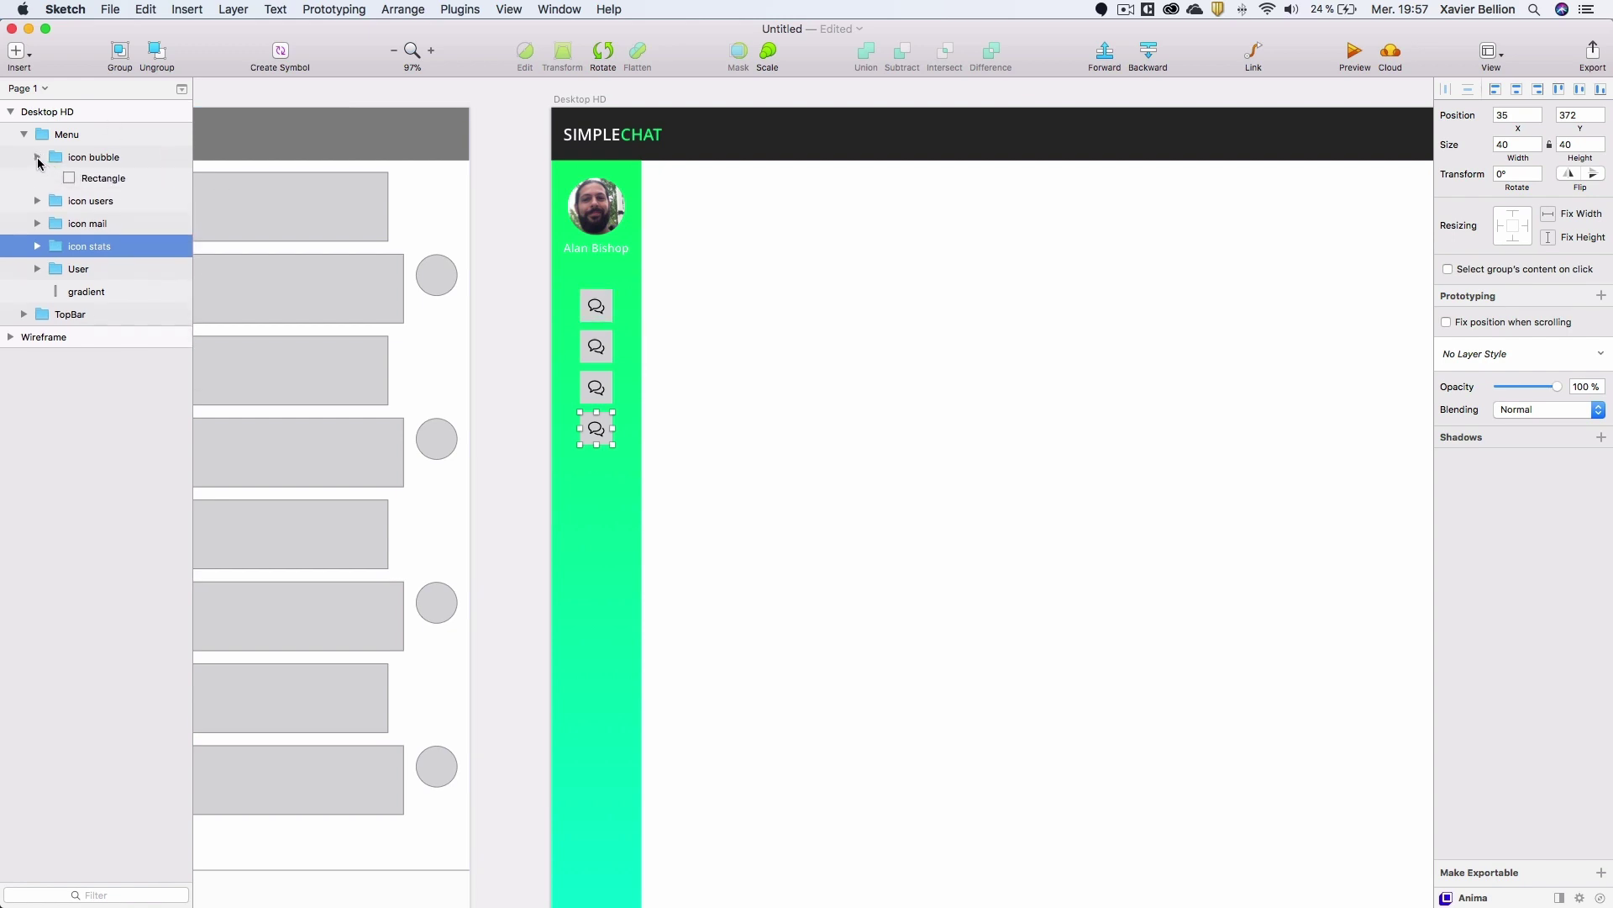
left_click(37, 180)
left_click(100, 202)
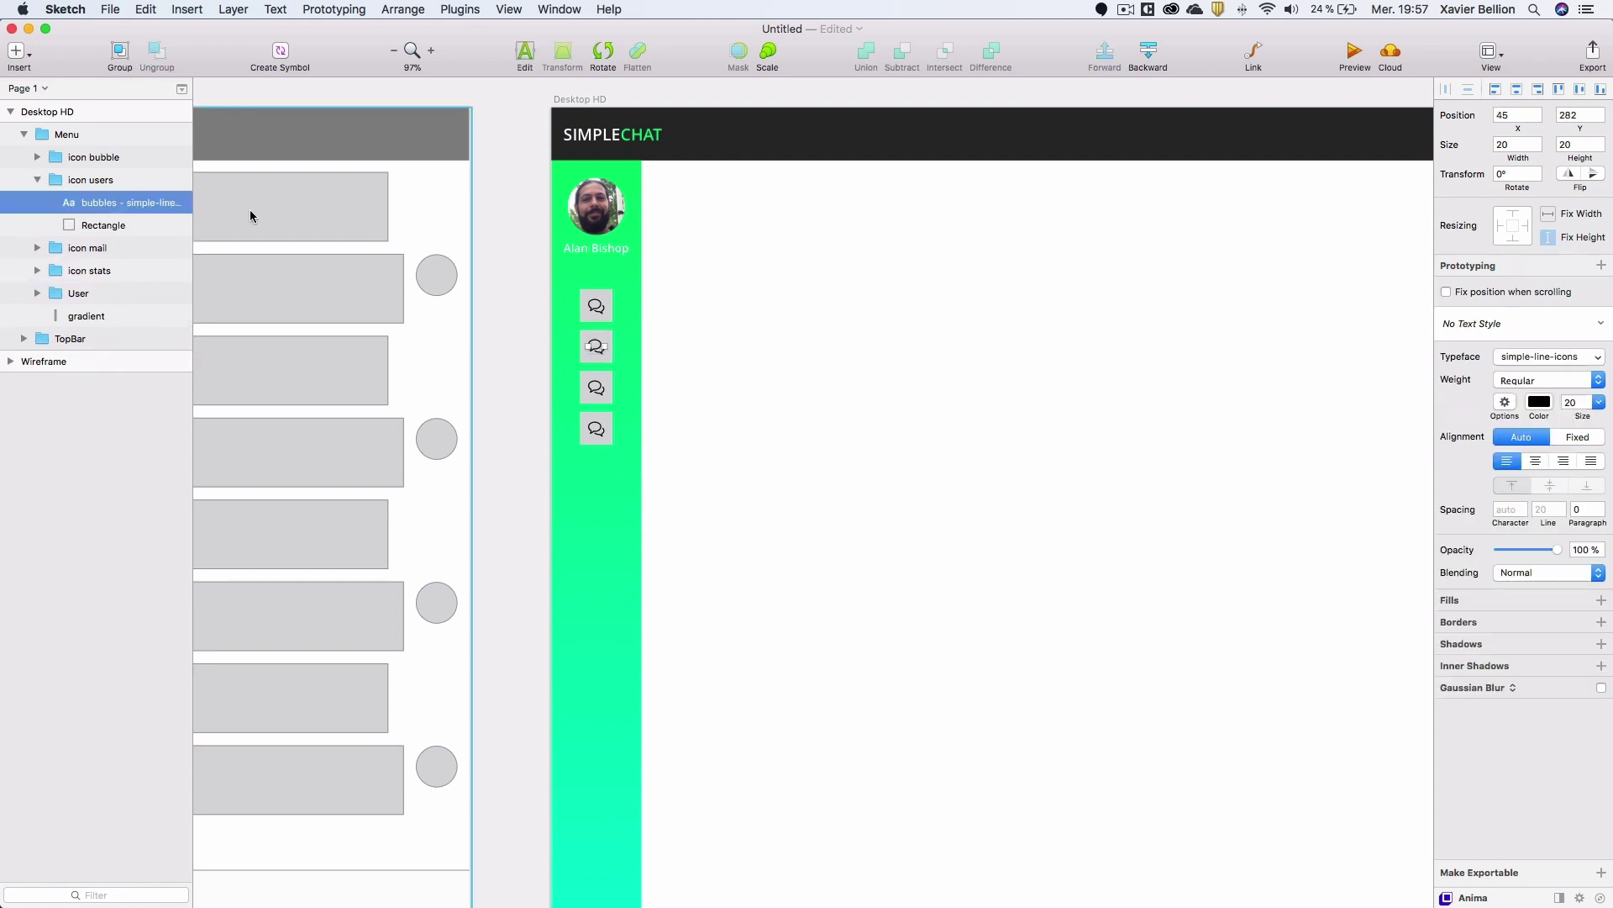
left_click(450, 9)
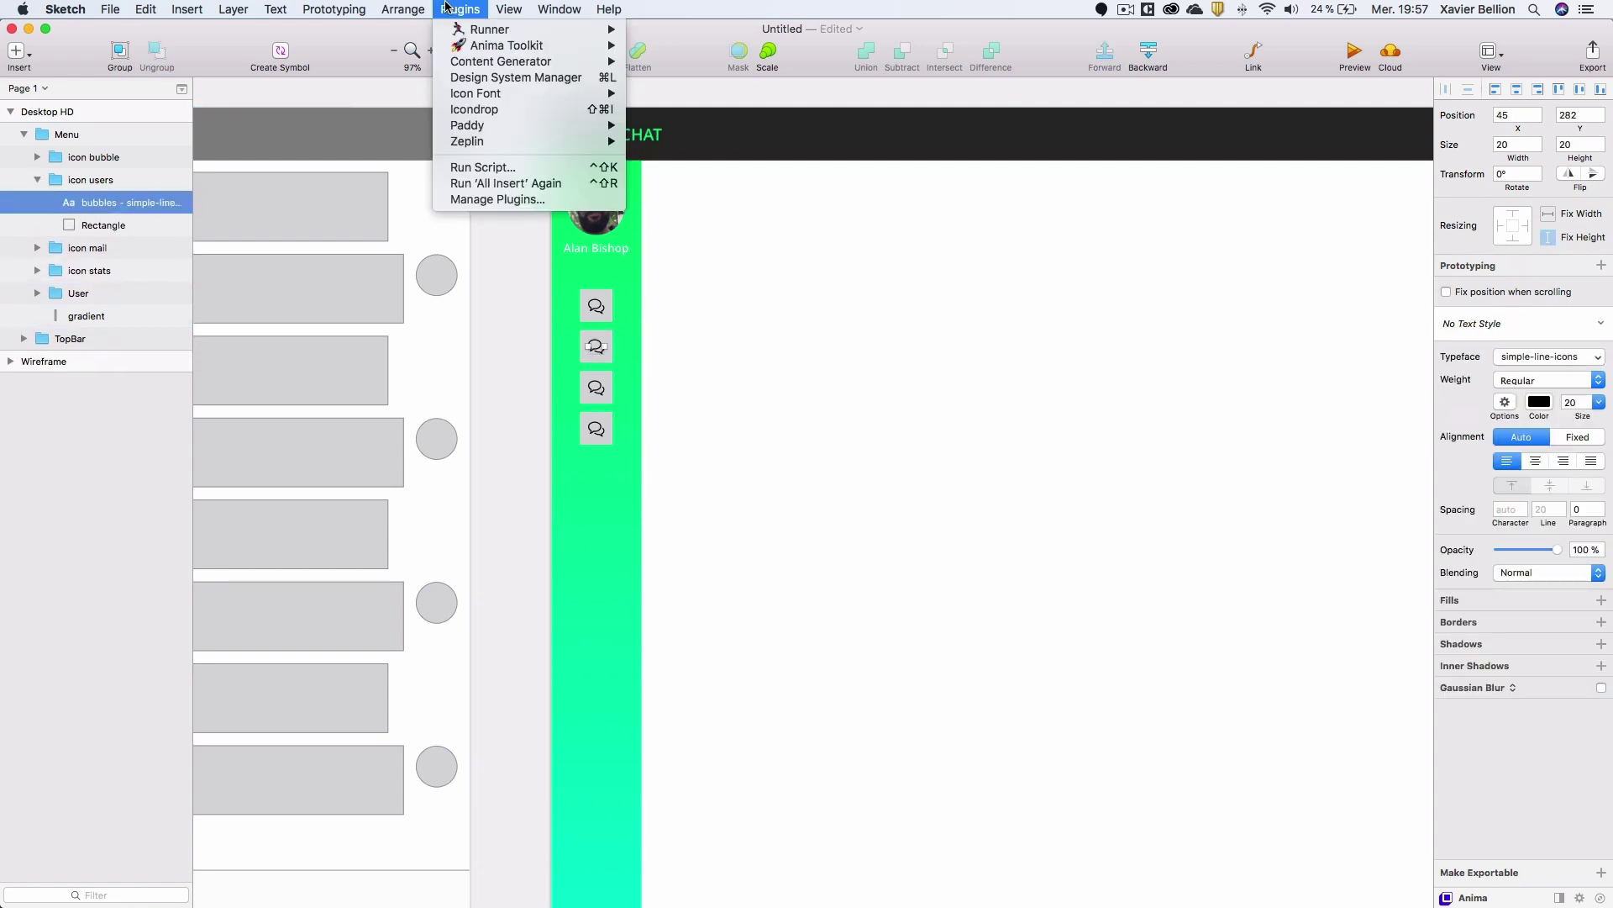
mouse_move(497, 94)
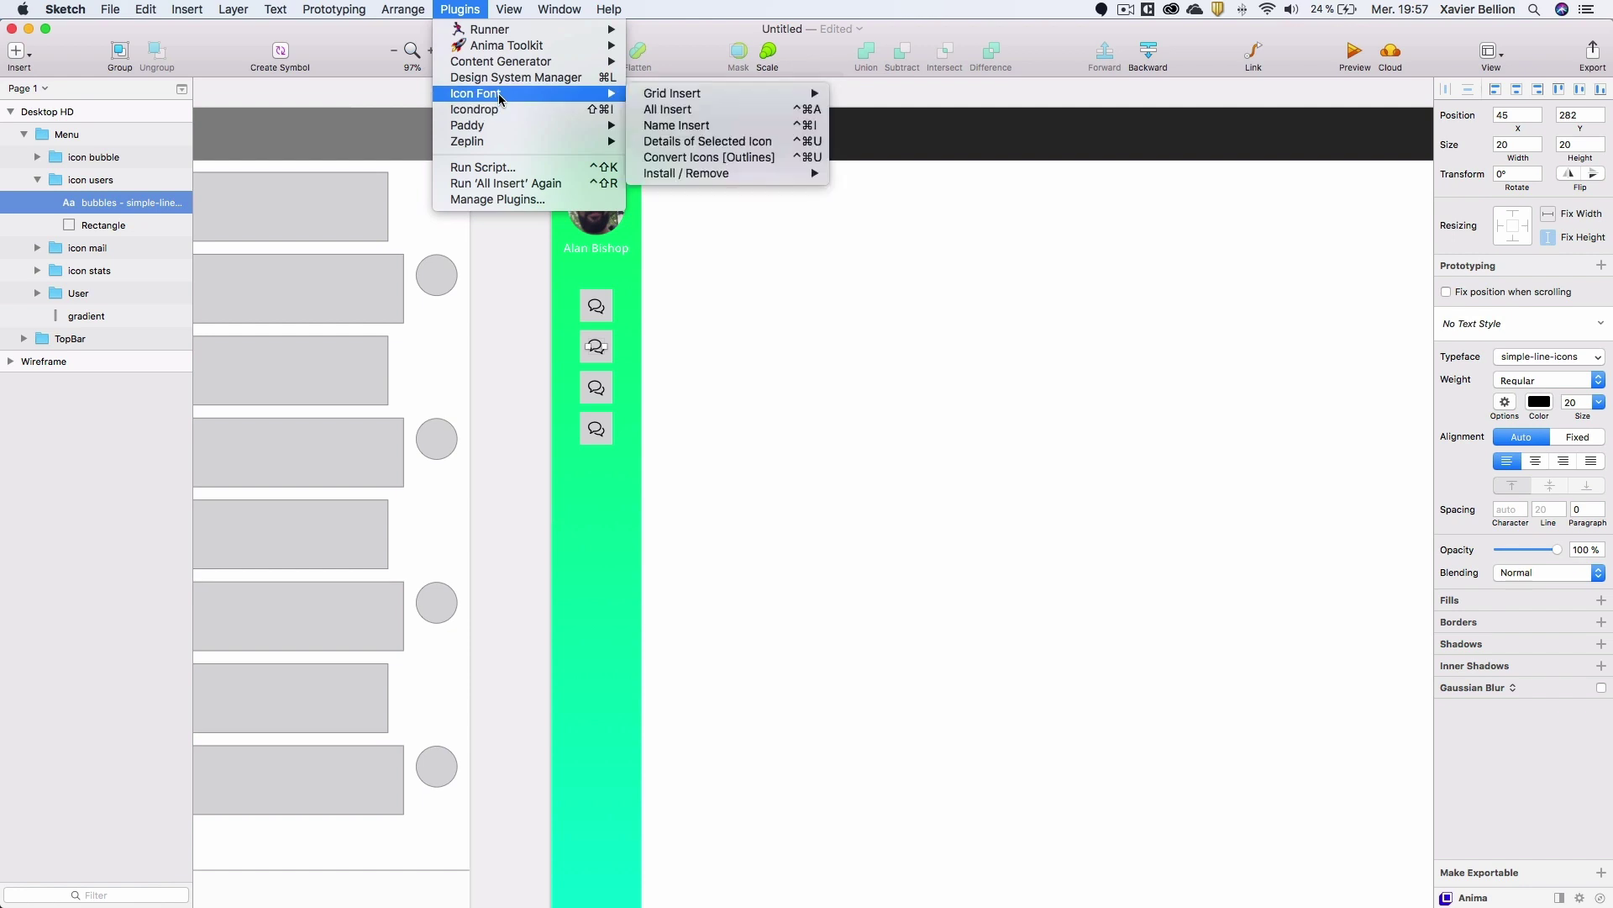
left_click(694, 110)
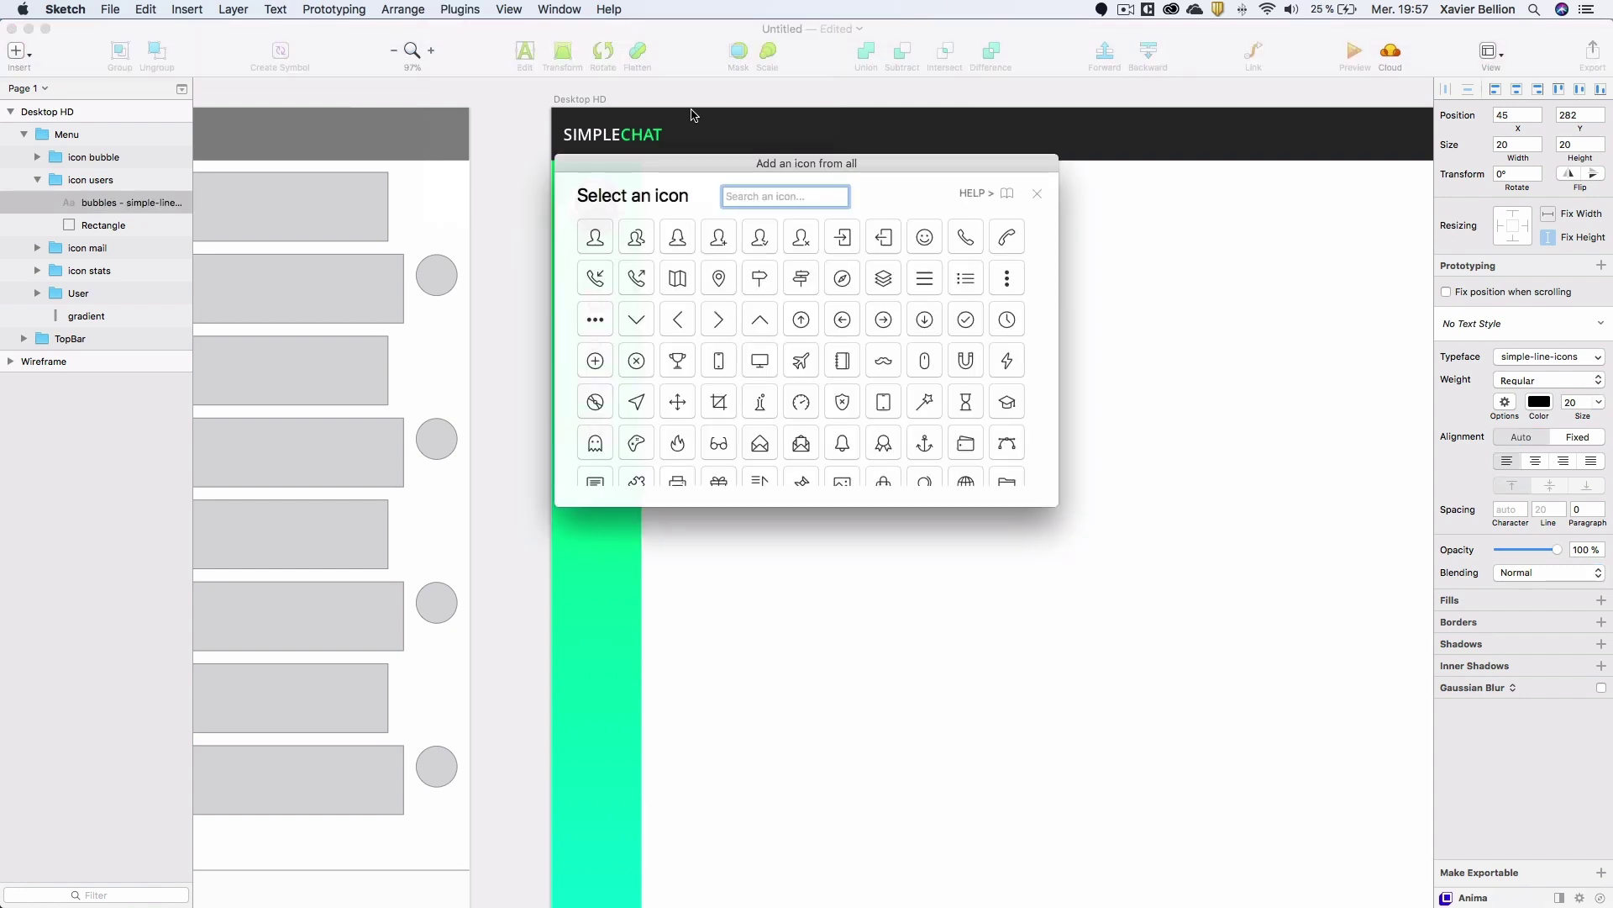
type("people")
key("Return")
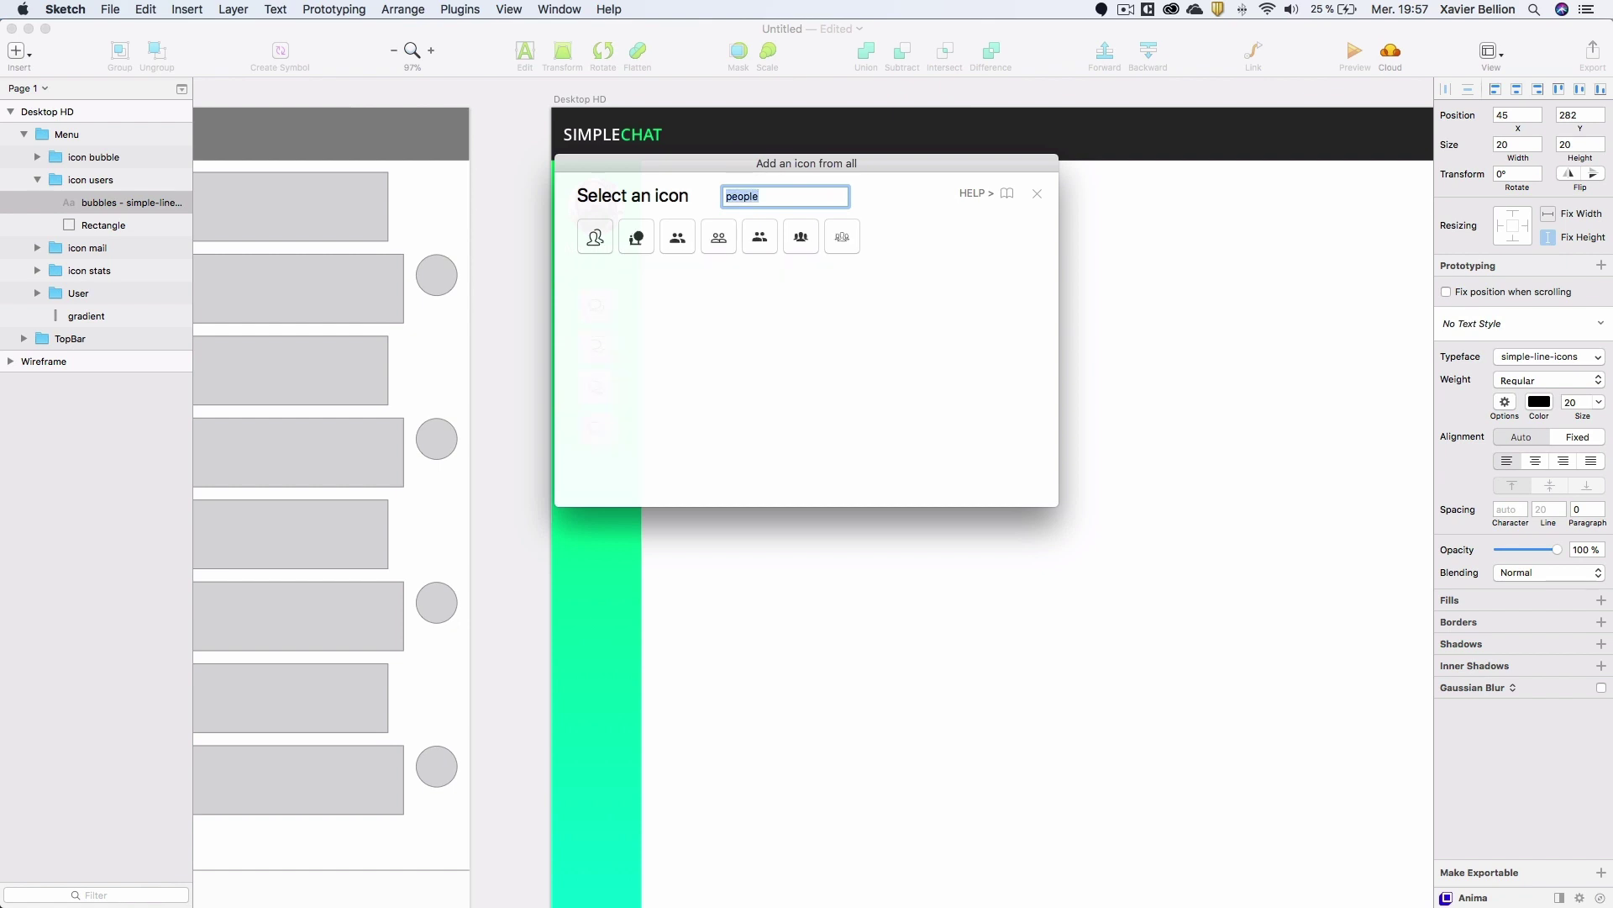
left_click(596, 235)
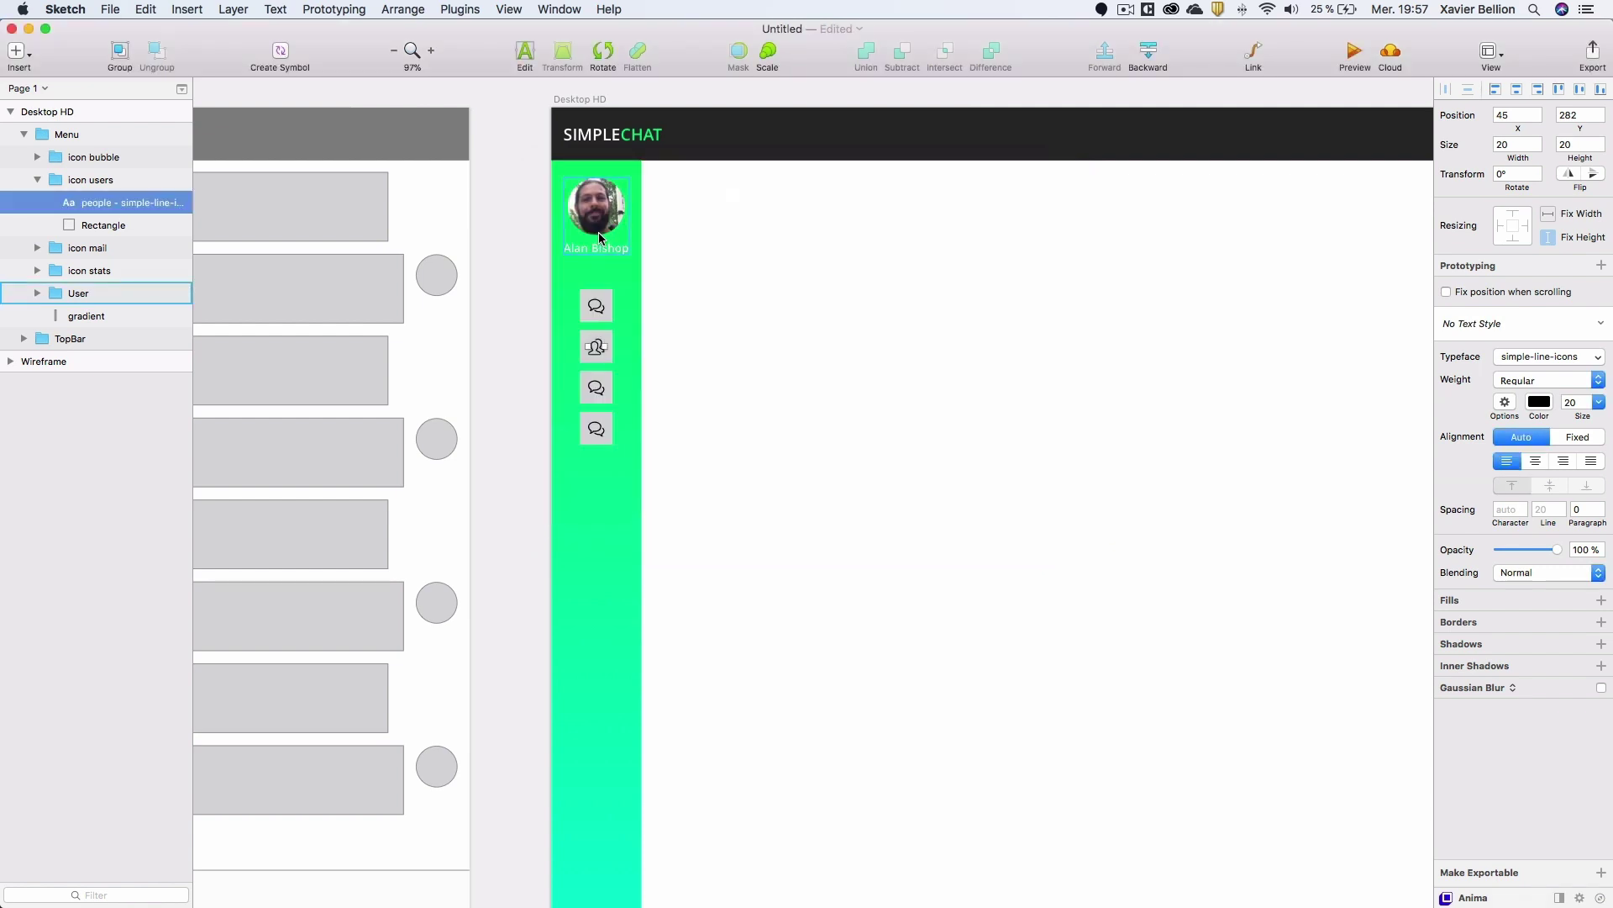
left_click(36, 179)
Swap the icon mail glyph for the outline envelope icon found by searching 'mail'.
left_click(37, 208)
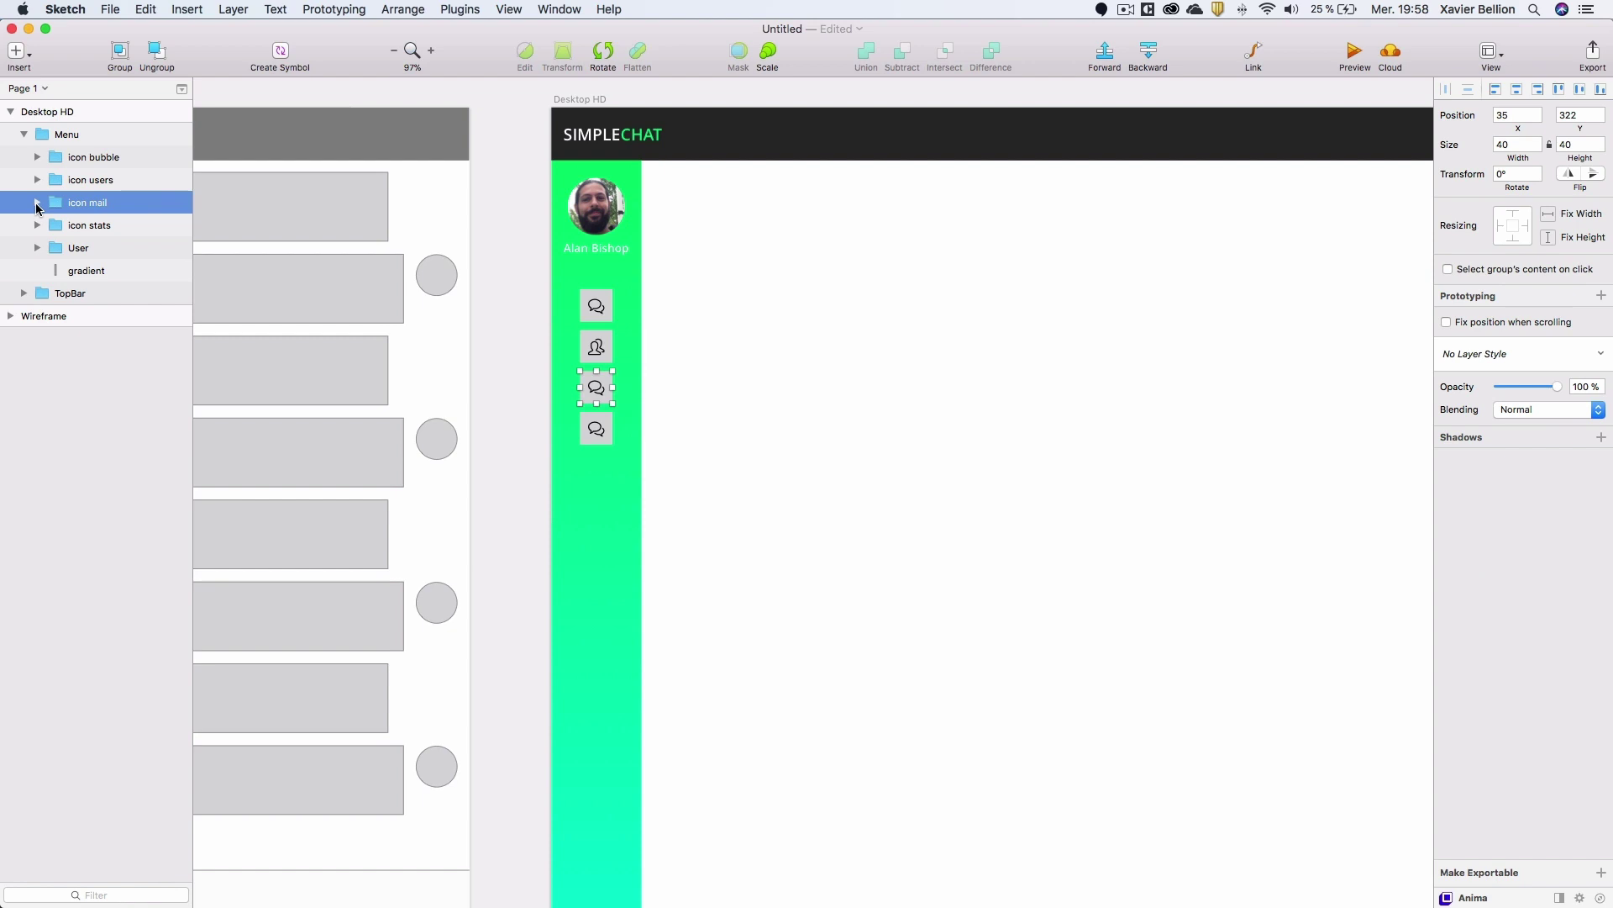
left_click(37, 203)
left_click(168, 224)
left_click(450, 8)
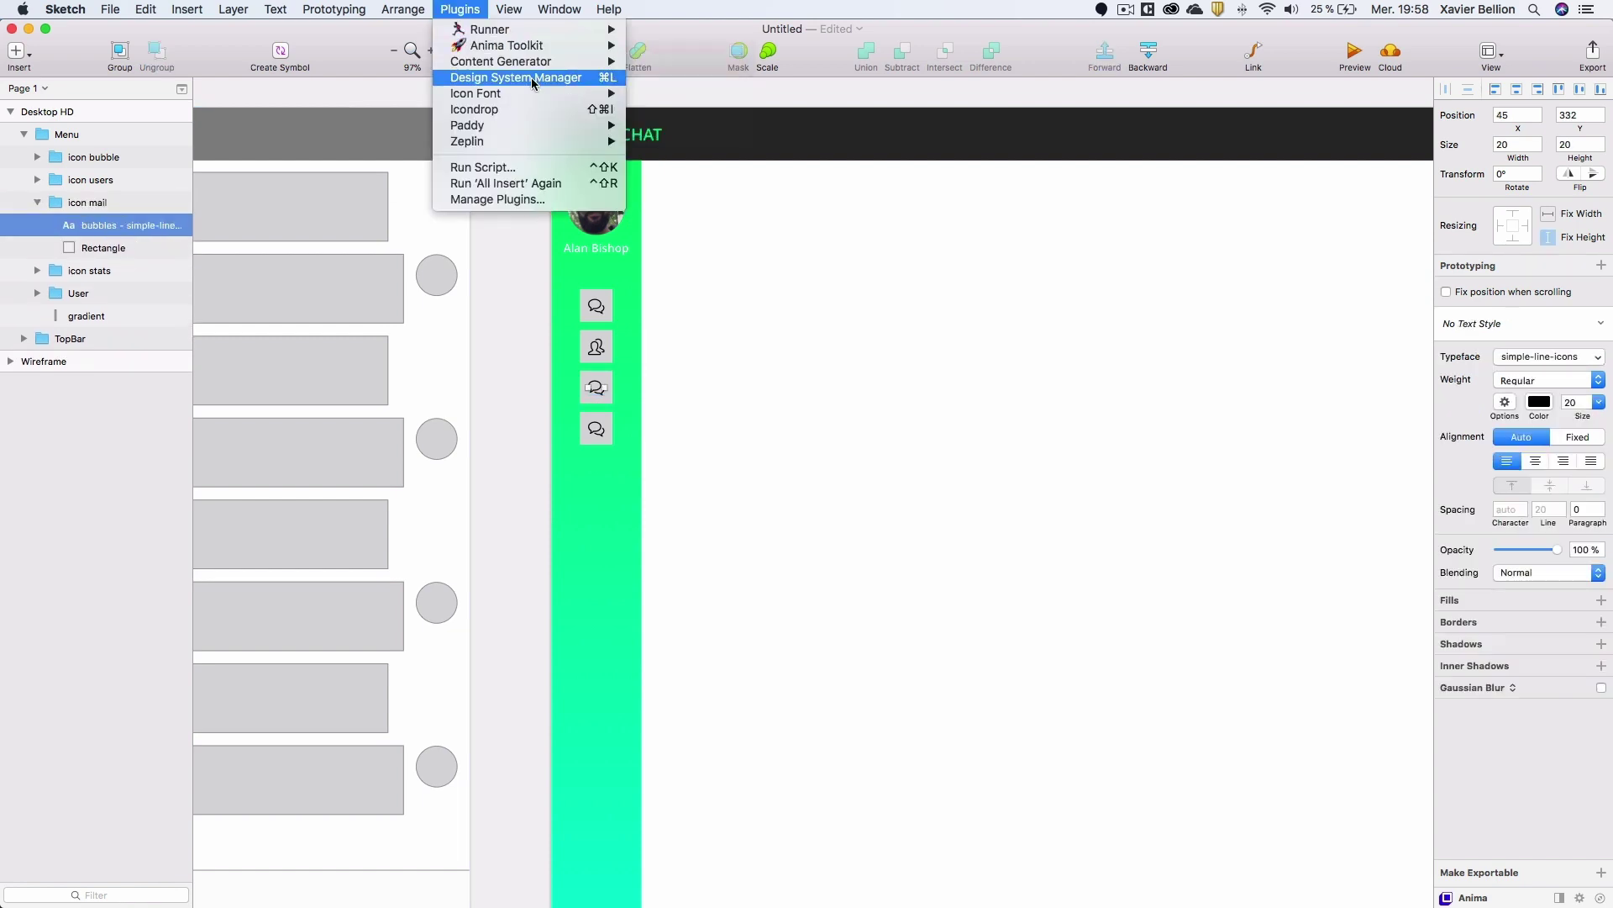
mouse_move(547, 93)
left_click(671, 109)
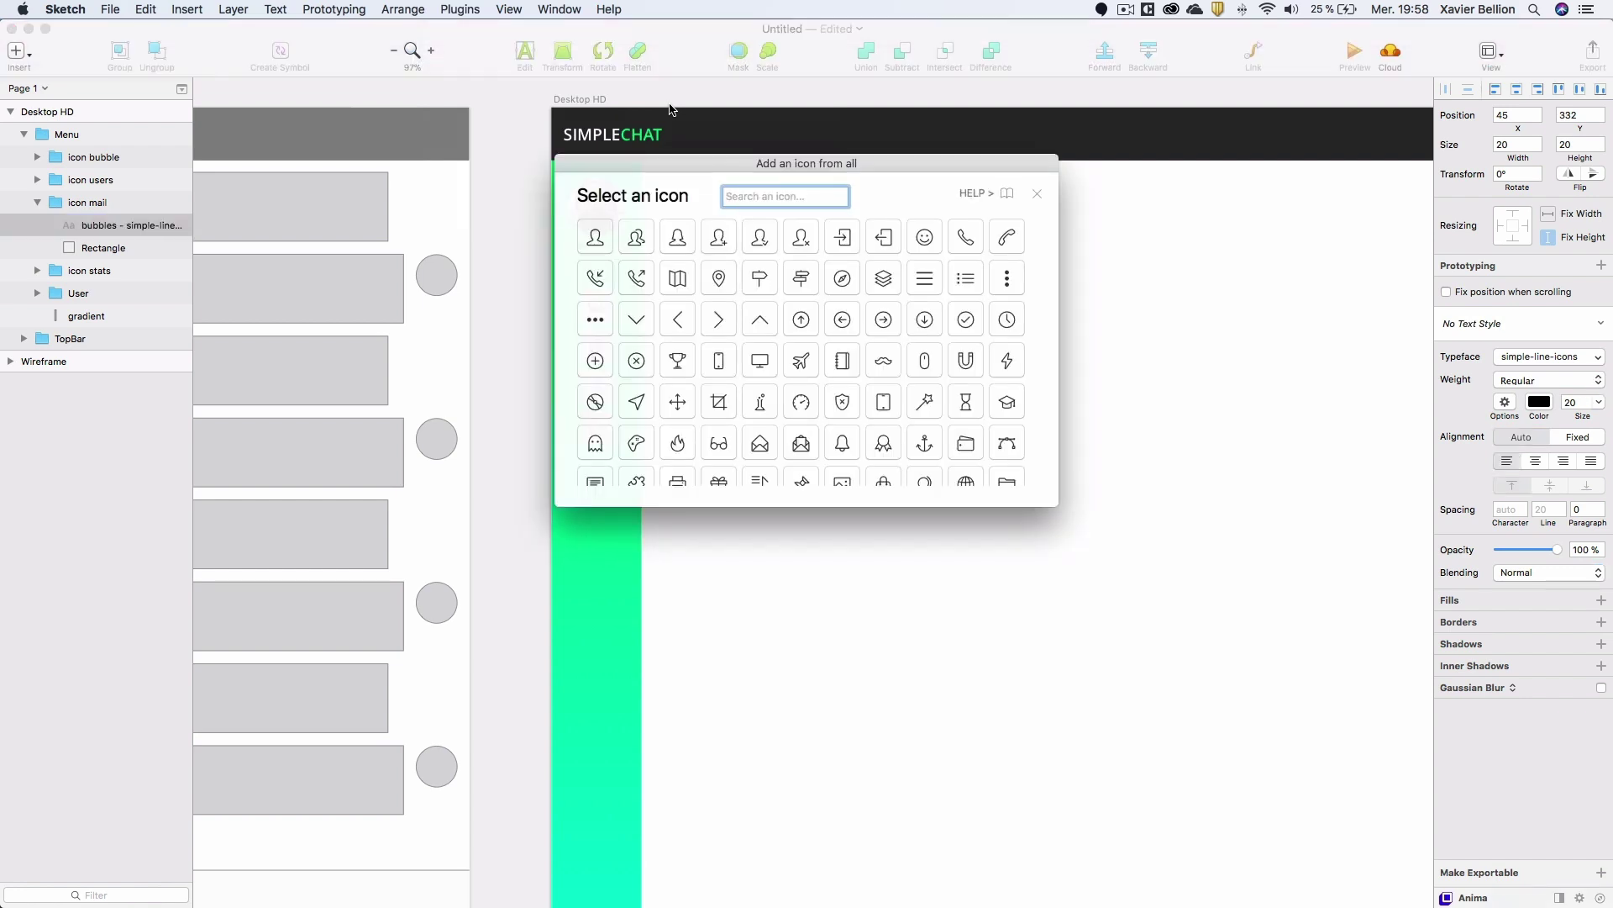
type("mail")
key("Return")
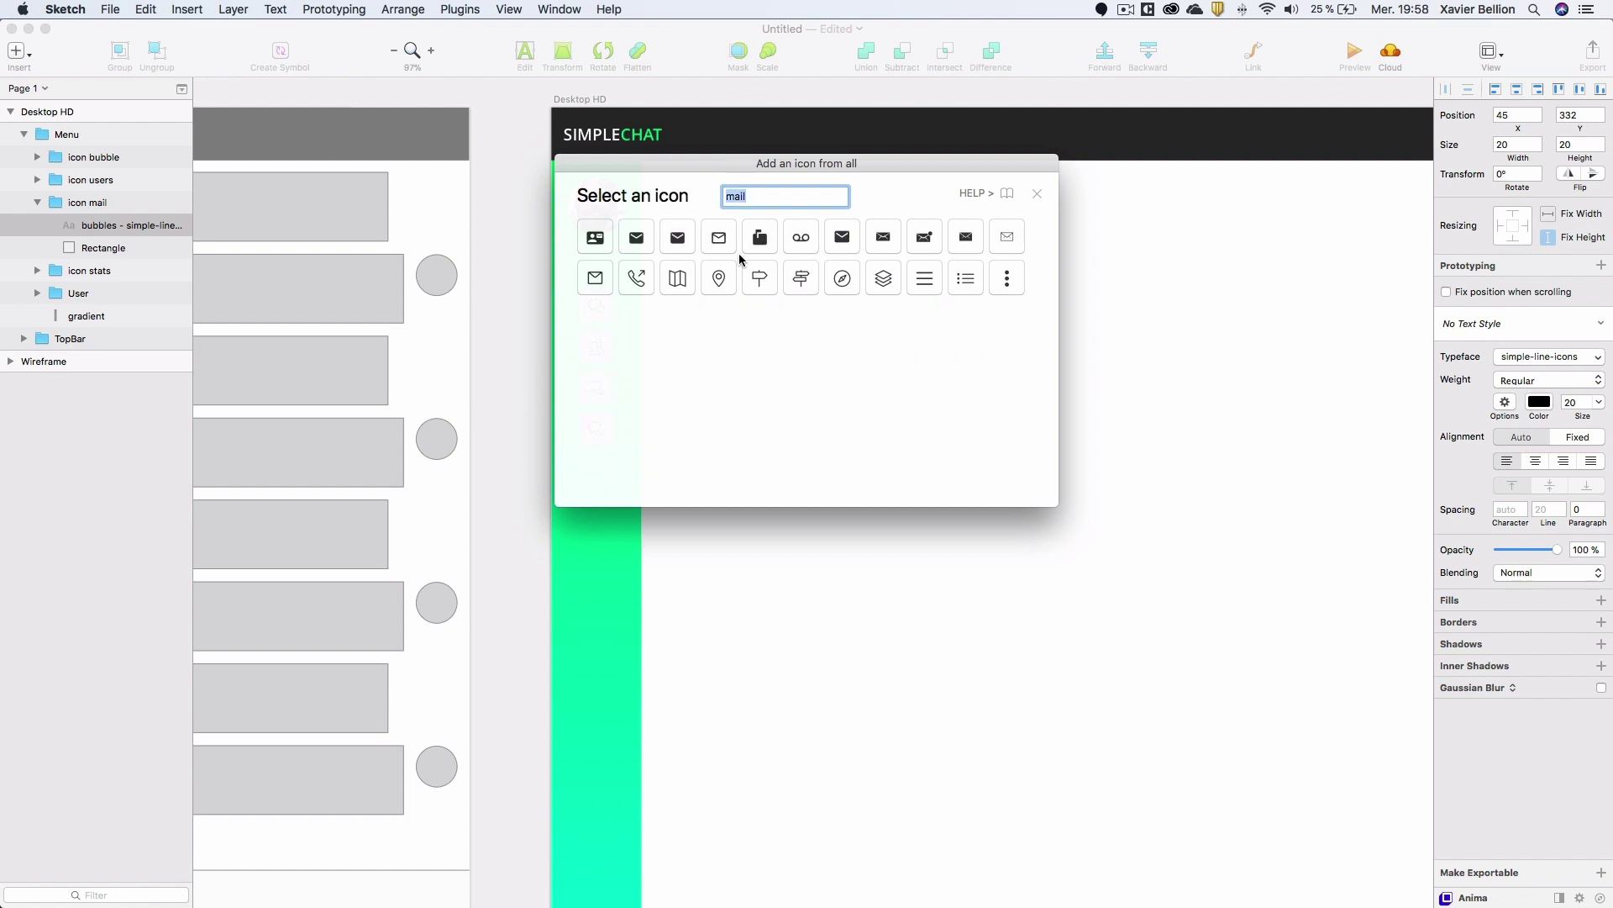
left_click(721, 240)
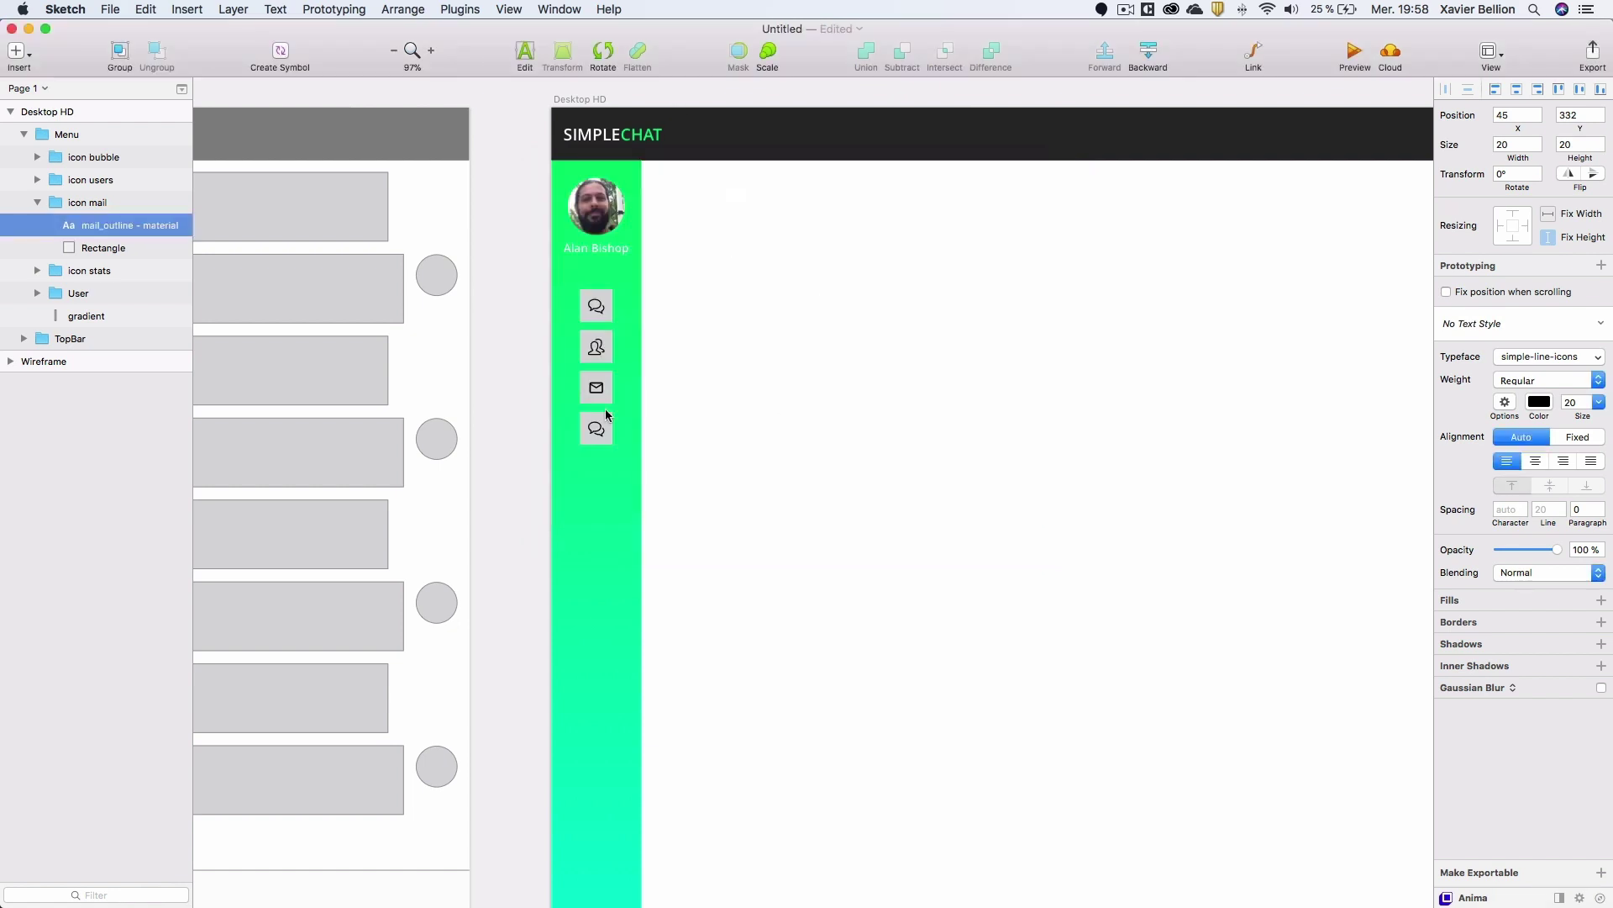
left_click(582, 434)
left_click(582, 433)
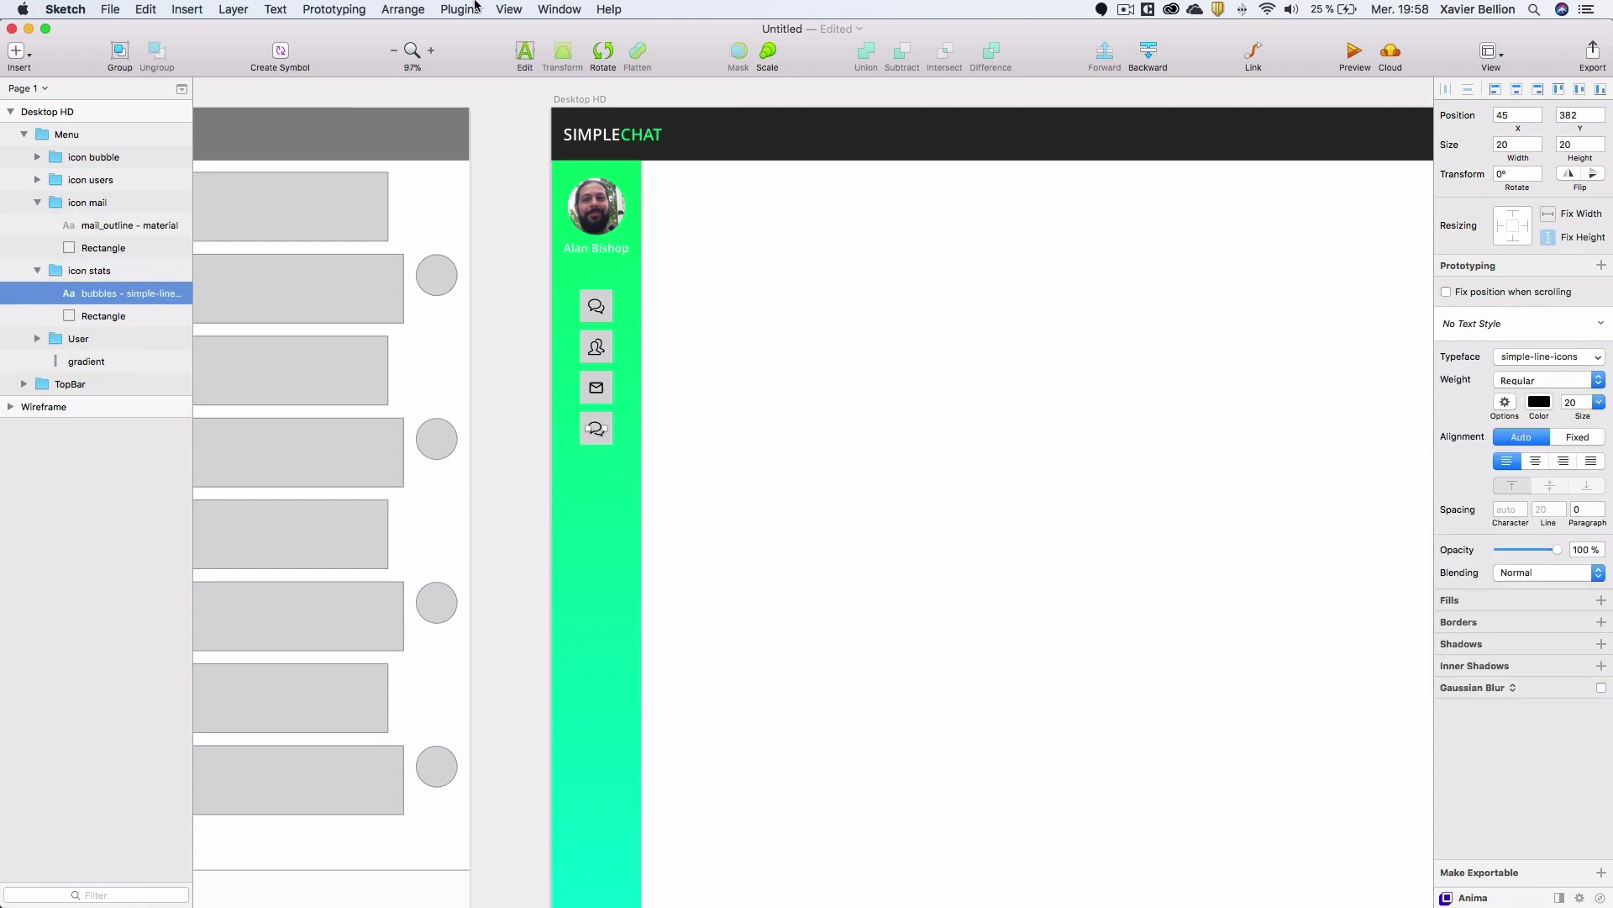
Insert the first line-graph icon from a 'graph' search into the icon stats slot.
left_click(449, 9)
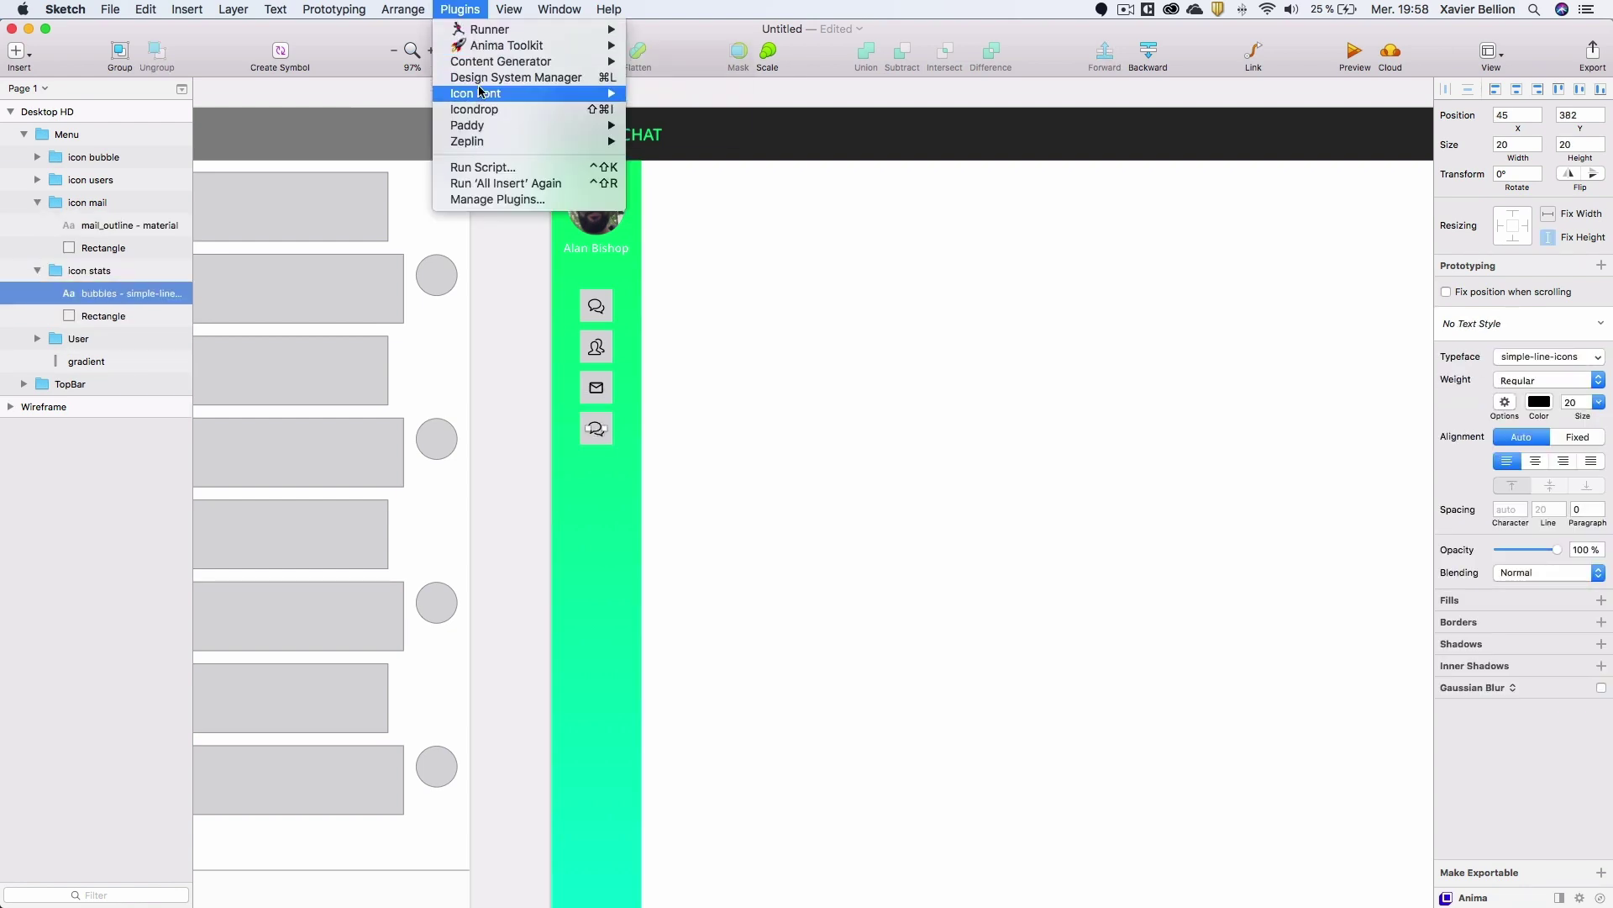
mouse_move(605, 93)
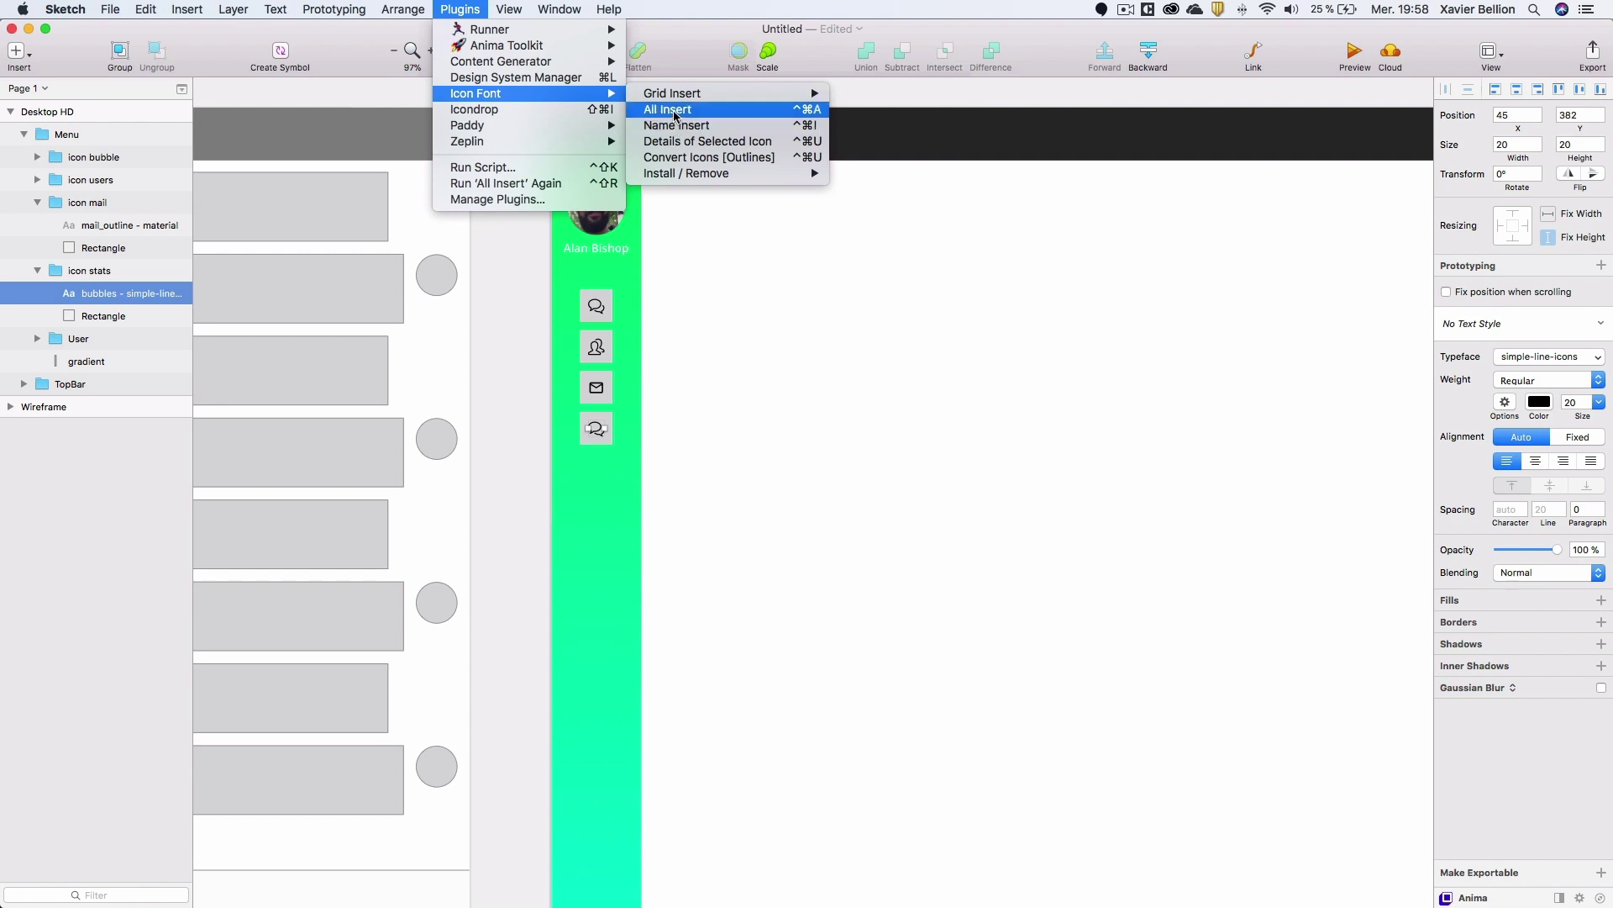
left_click(676, 110)
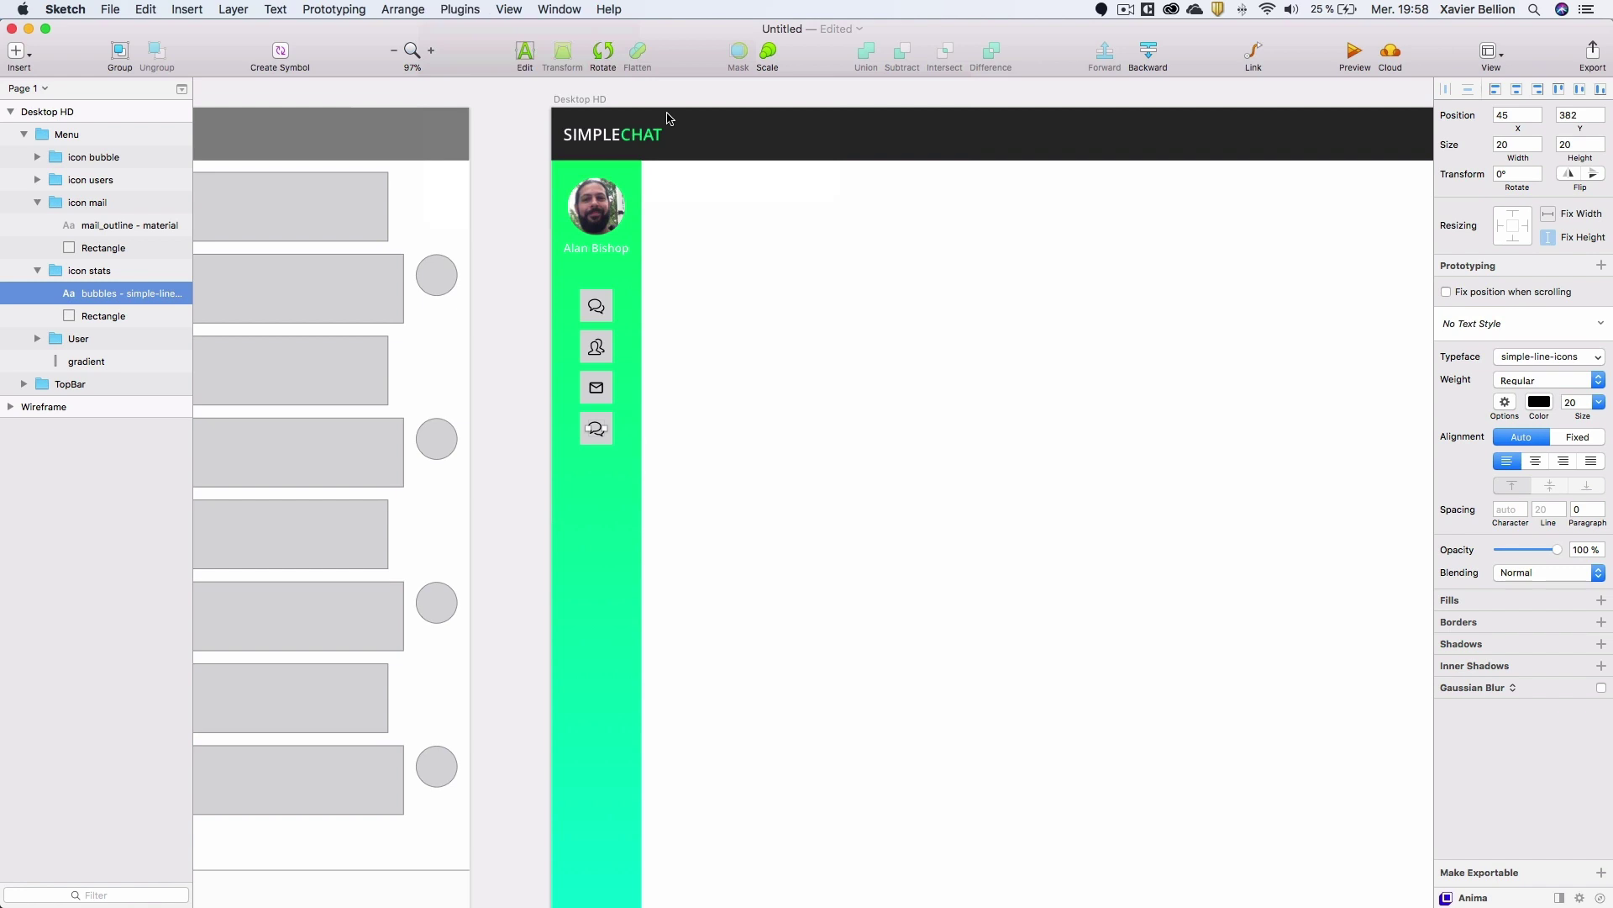
type("graph")
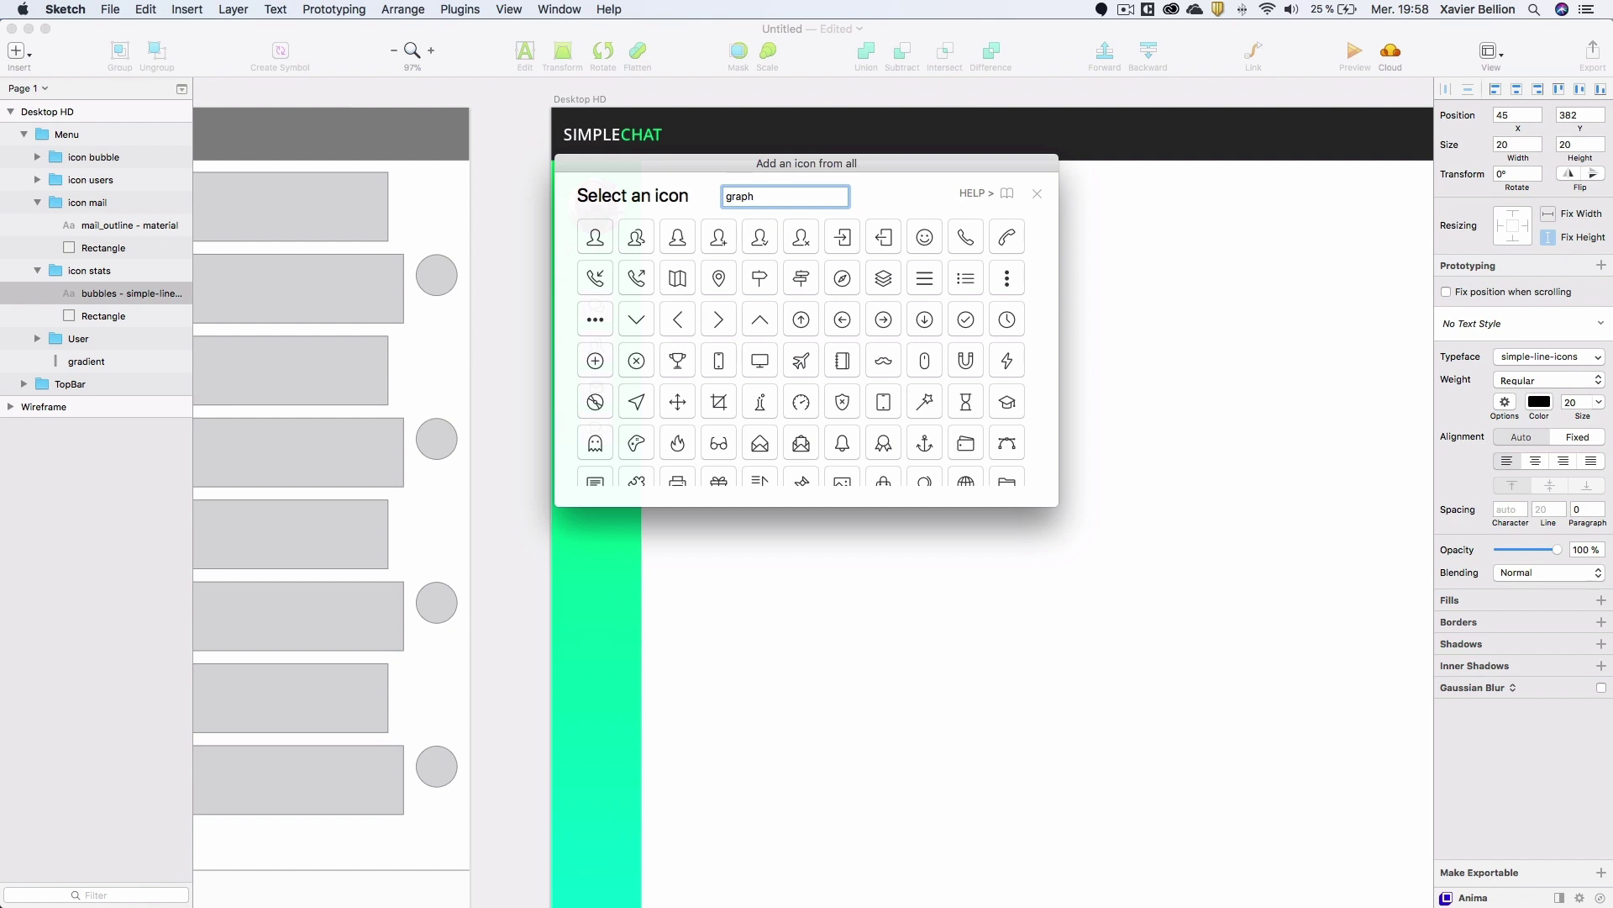
key("Return")
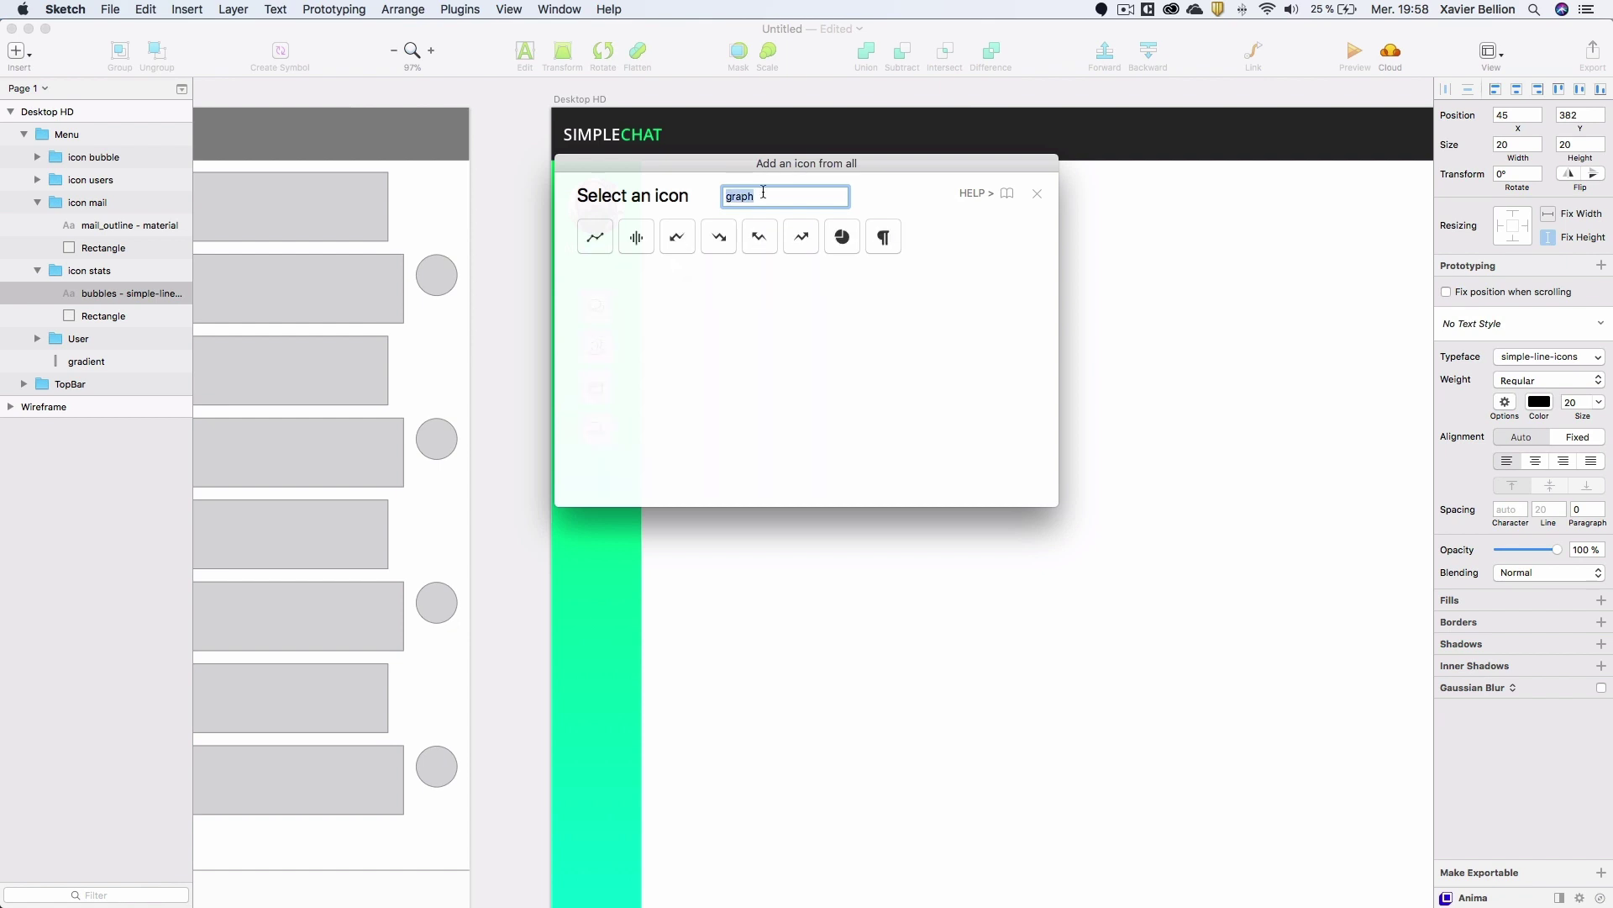
left_click(596, 236)
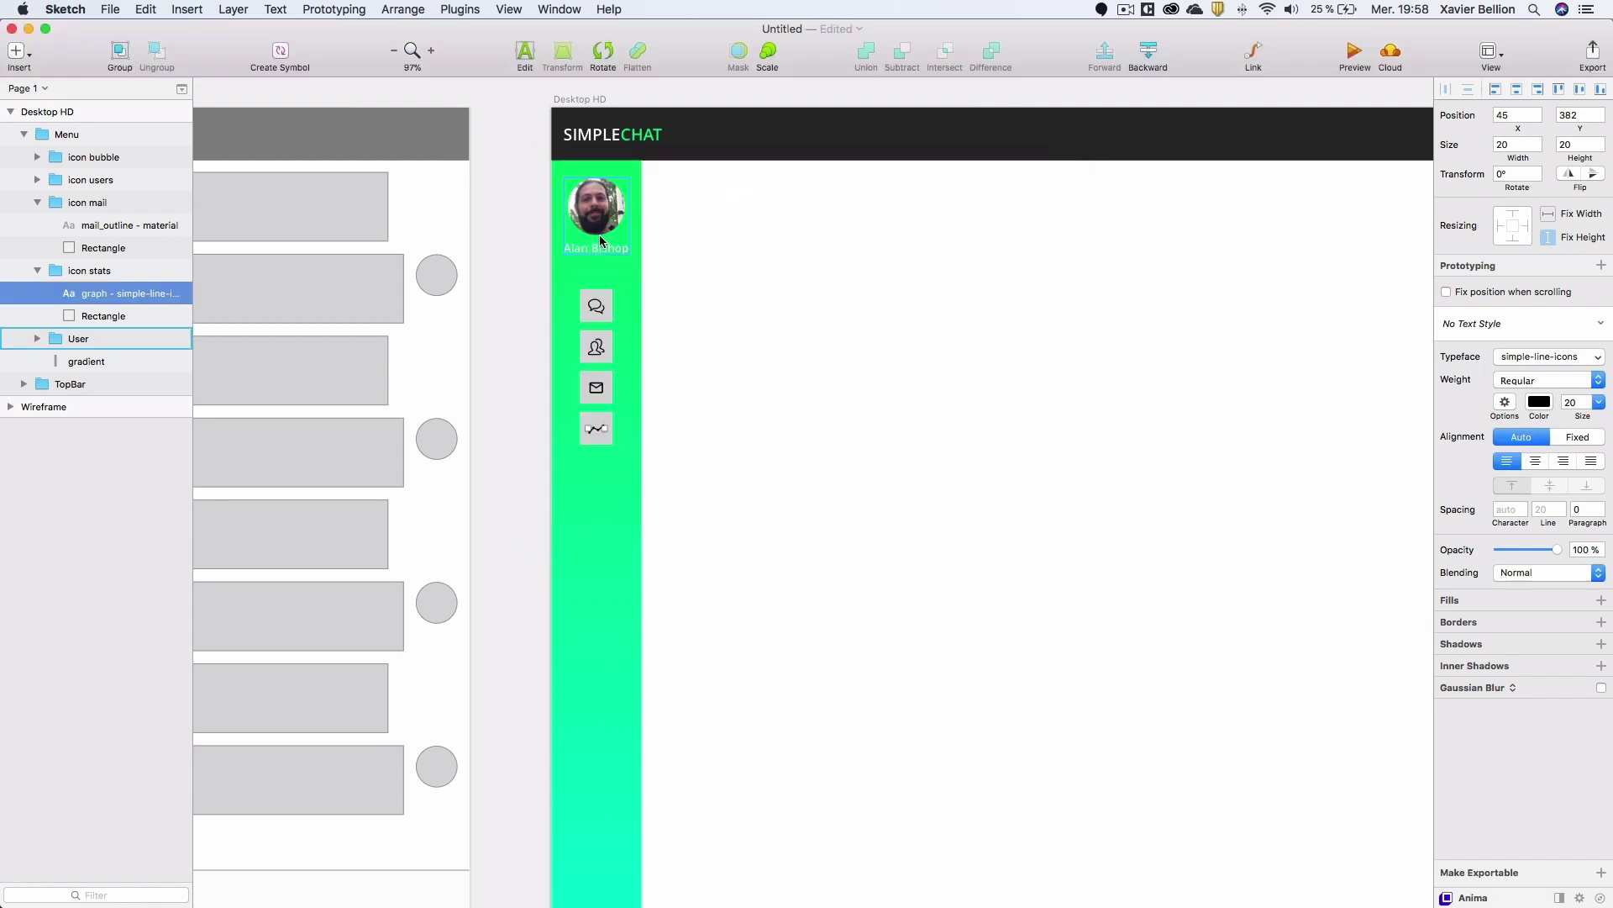
left_click(98, 318)
Rename the icon stats backing rectangle 'Placeholder' and hide it.
double_click(104, 317)
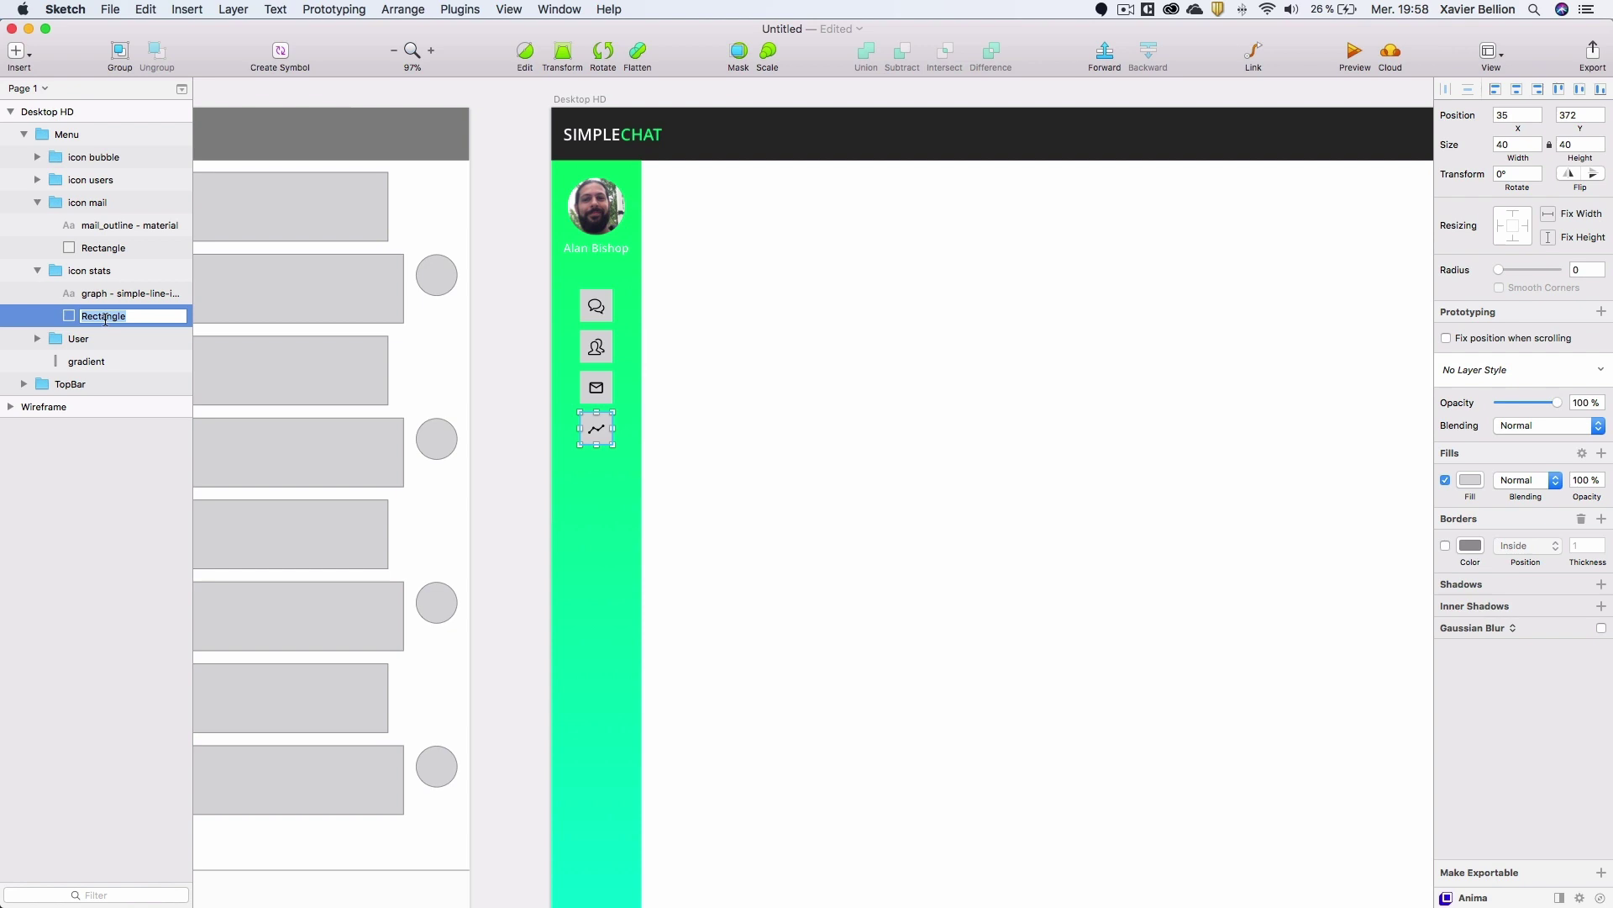
type("Placeholder")
key("Return")
left_click(172, 316)
Rename the icon mail backing rectangle 'Placeholder'.
left_click(107, 251)
double_click(105, 250)
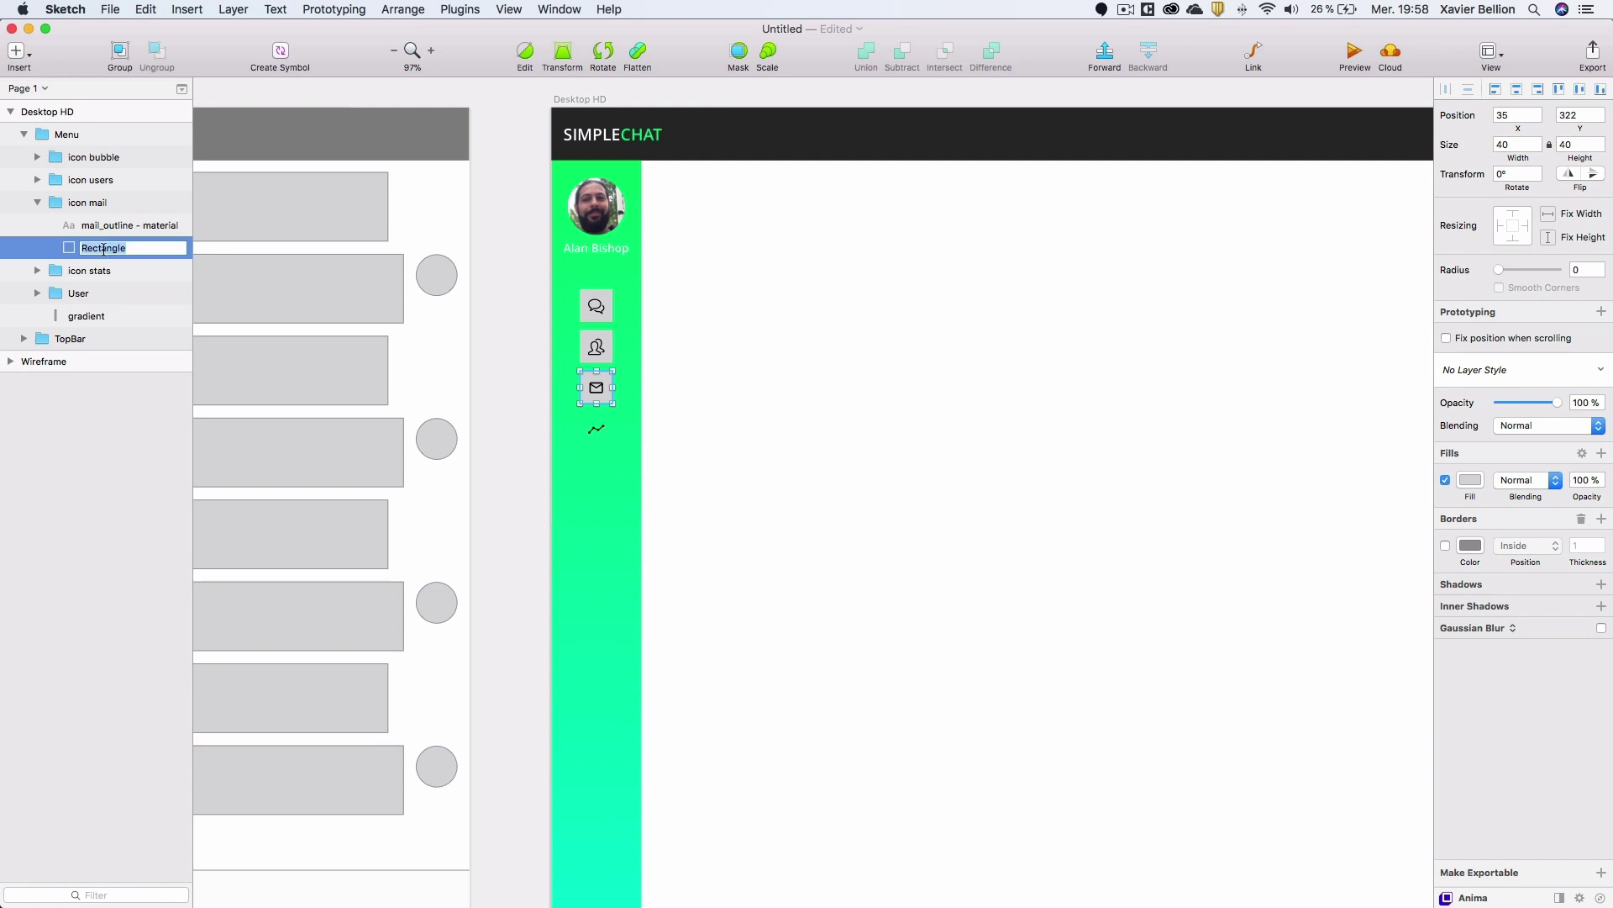
type("Placeholder")
key("Return")
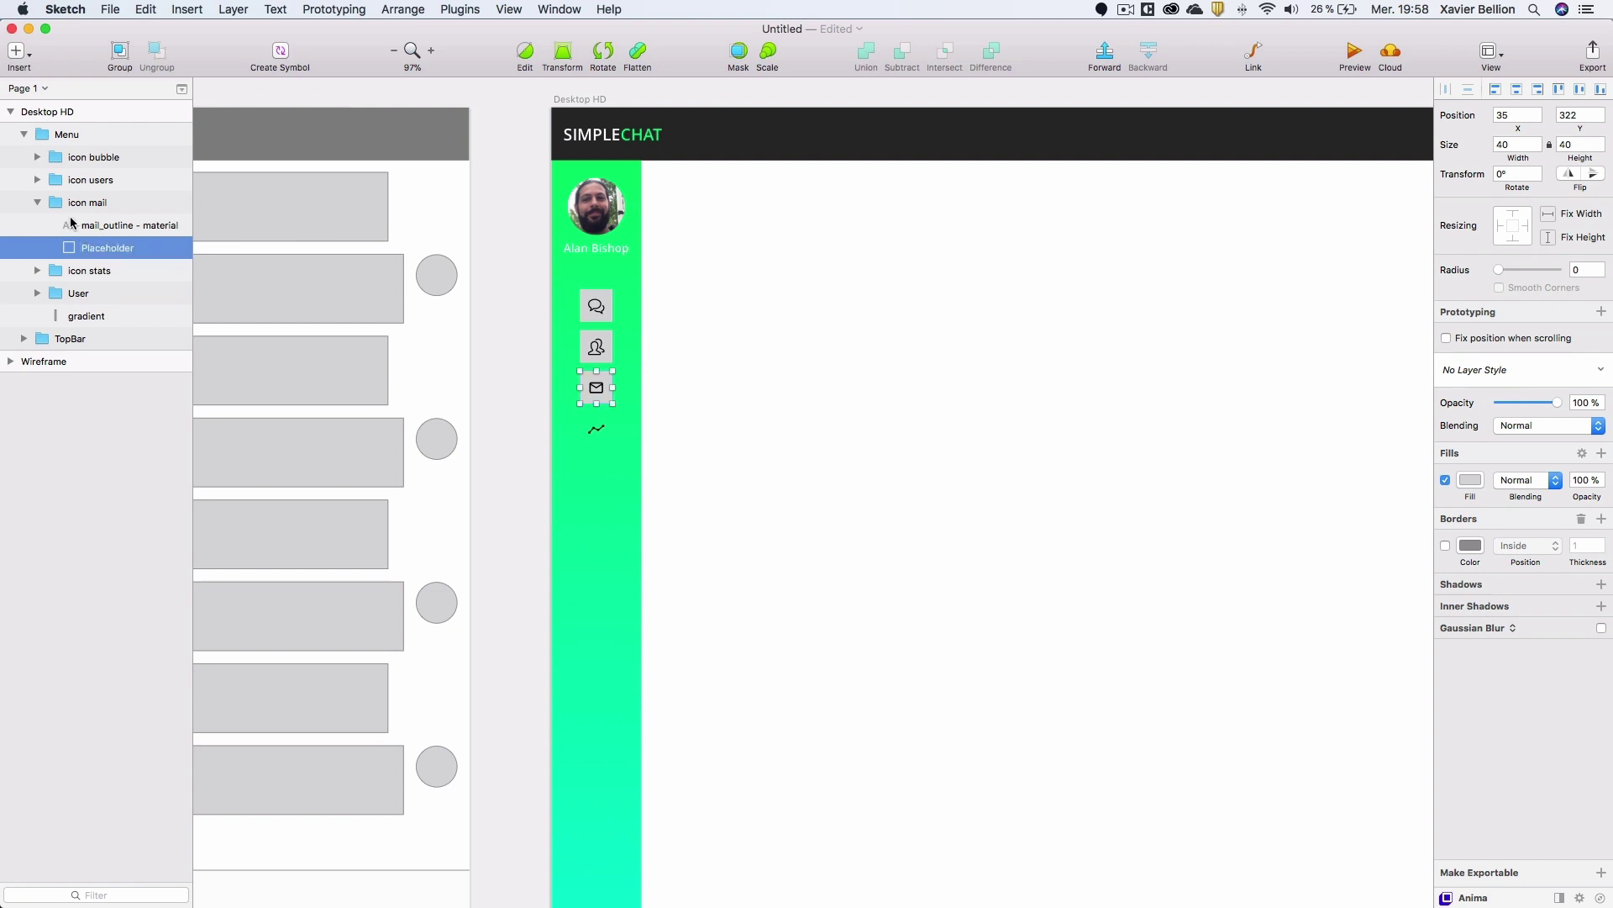
left_click(37, 203)
Rename the icon users backing rectangle 'Placeholder'.
left_click(101, 225)
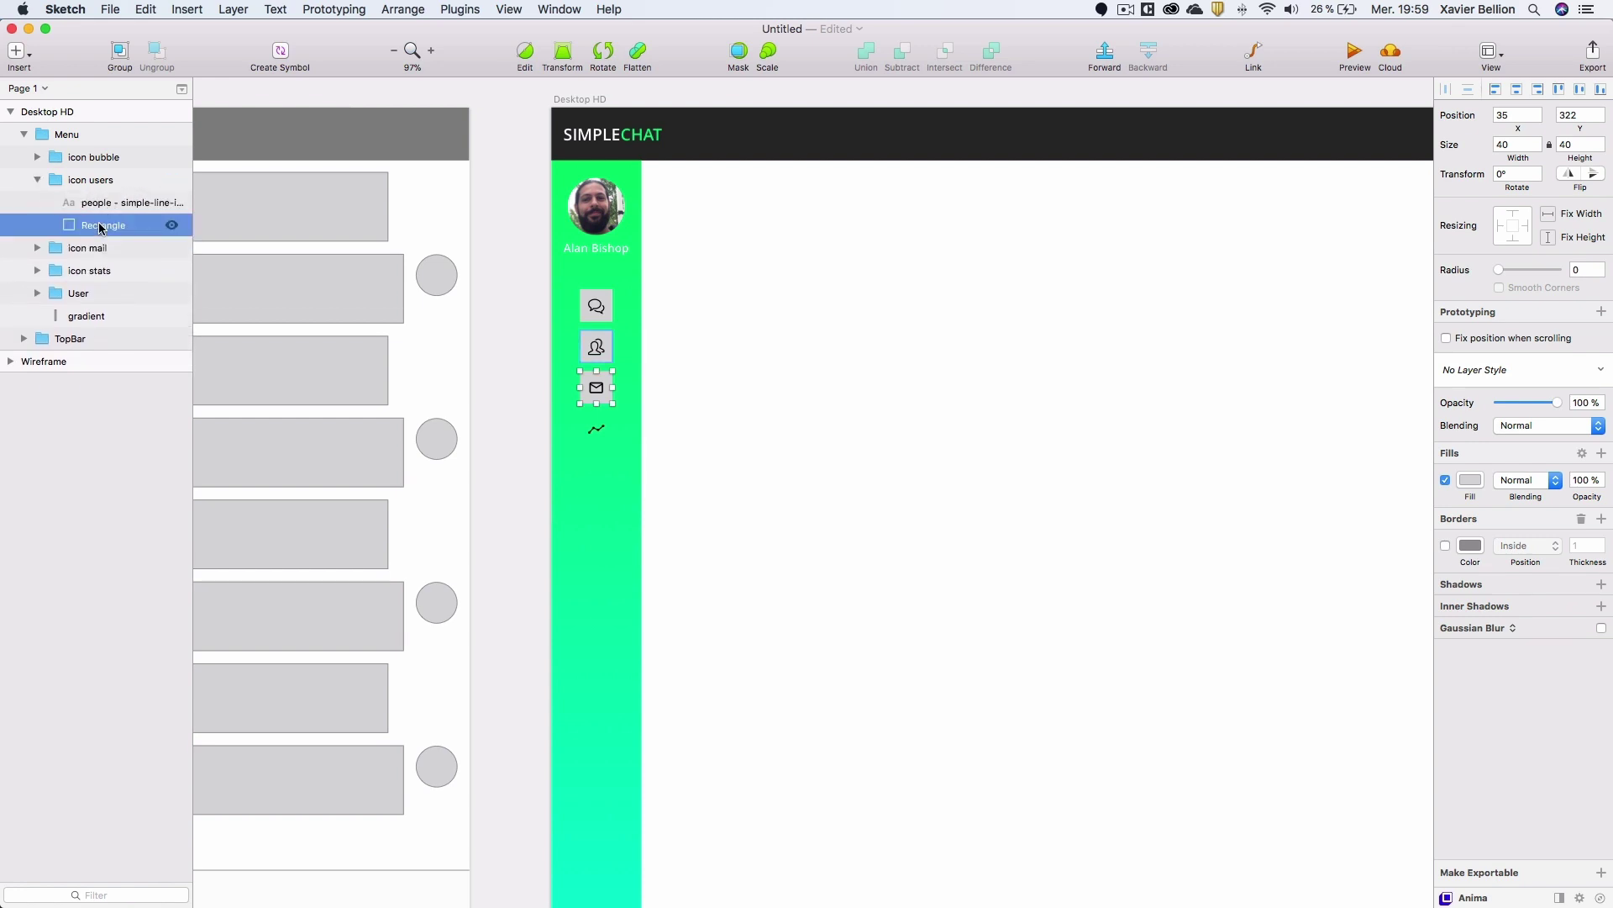
double_click(102, 226)
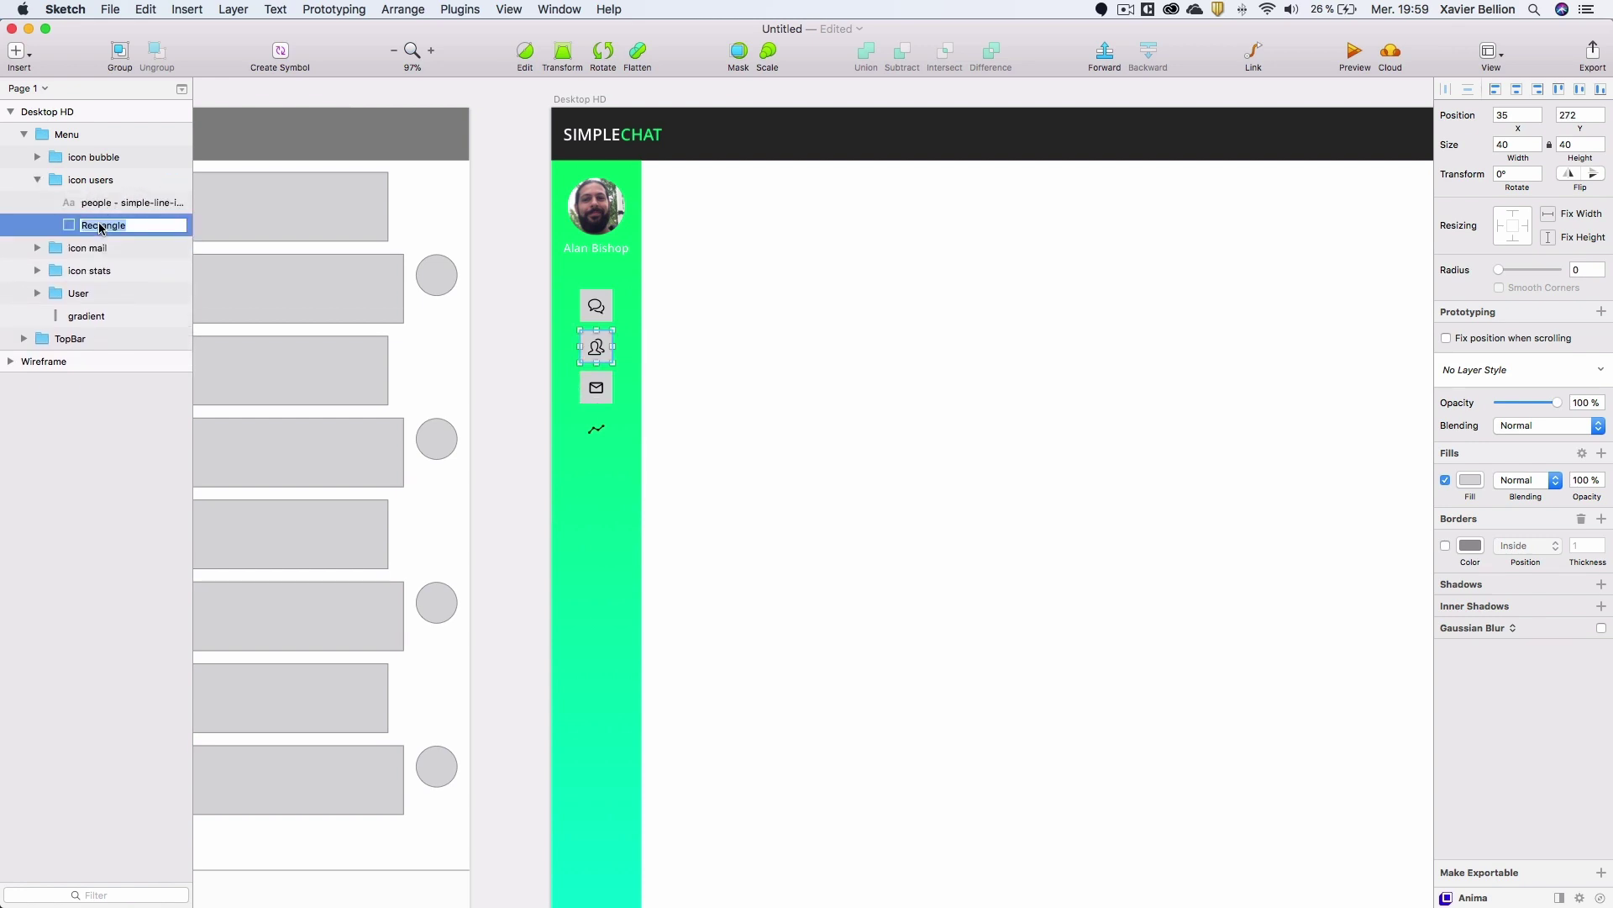
type("Placeholder")
key("Return")
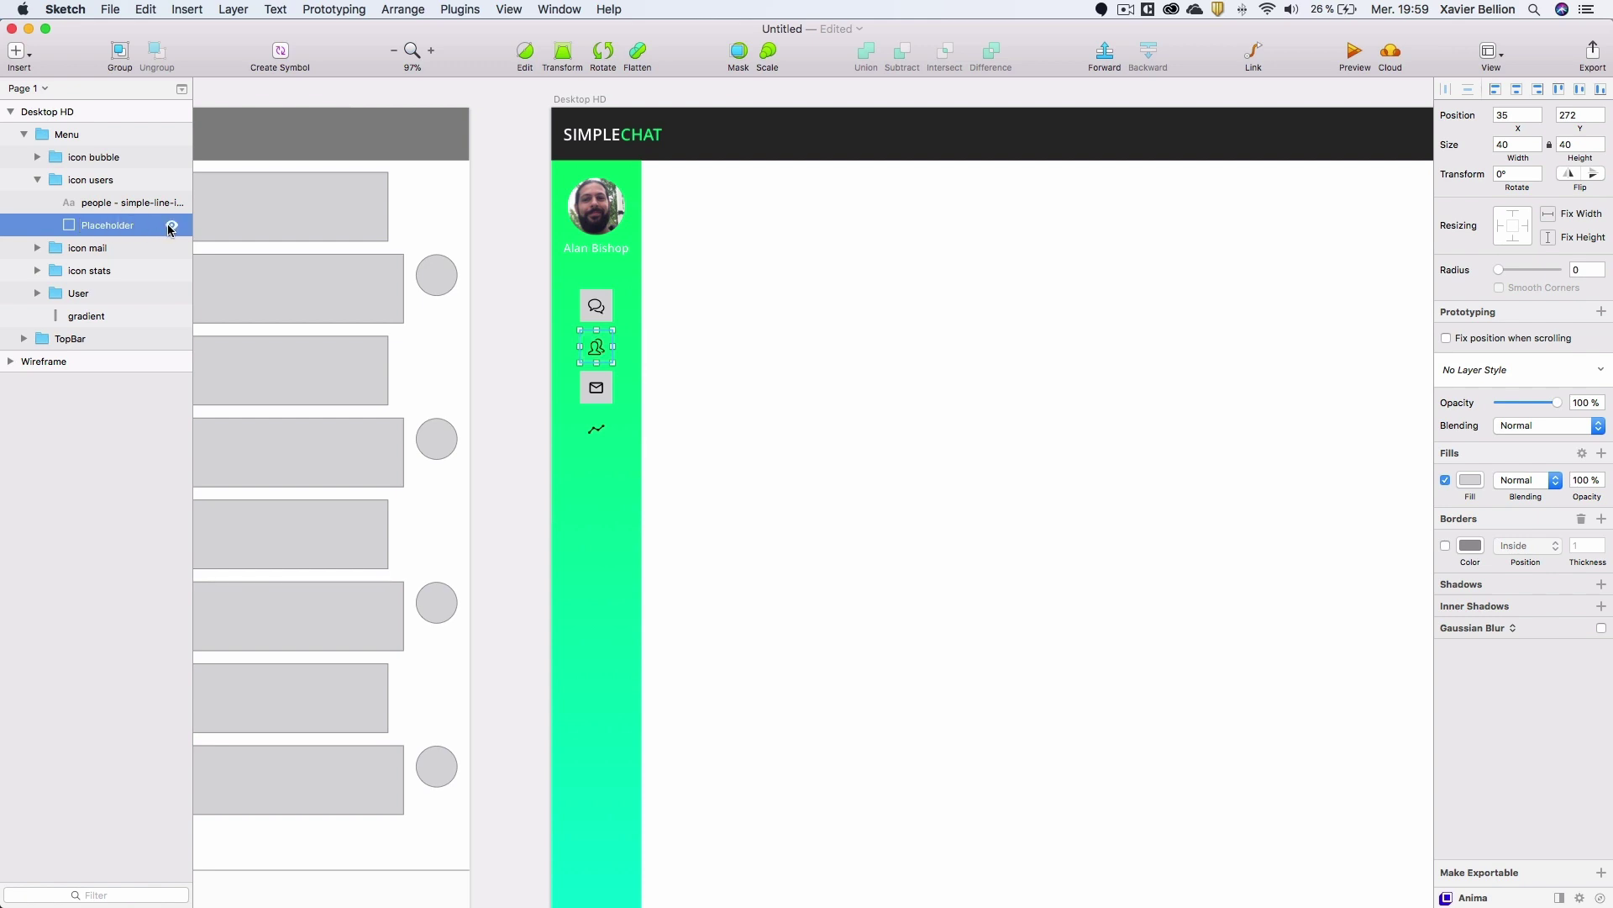
left_click(39, 249)
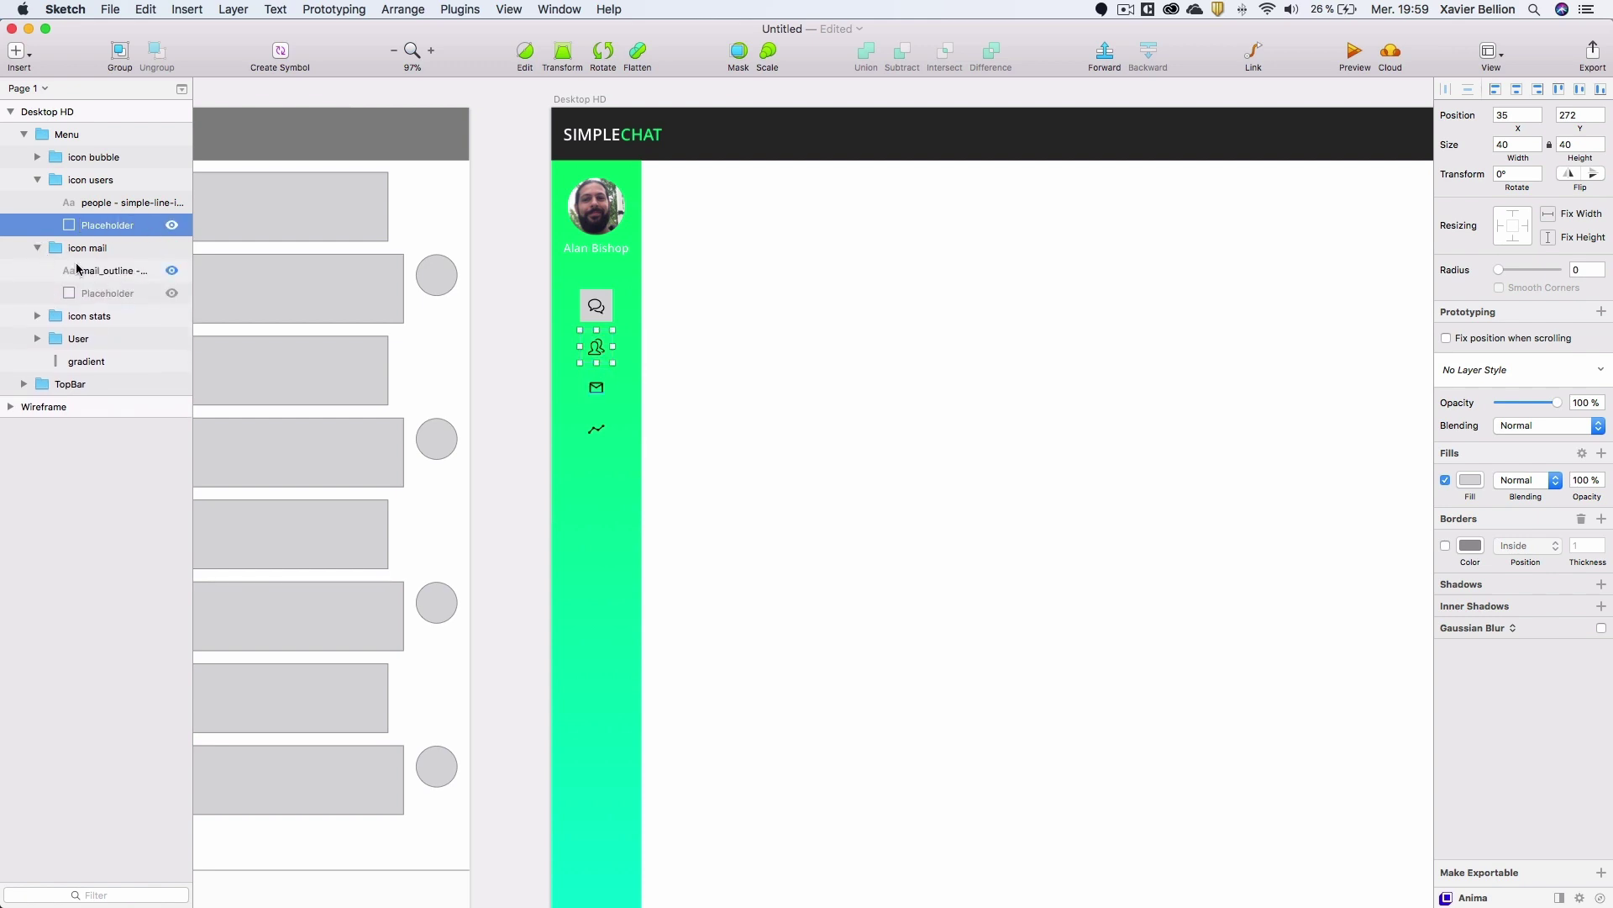
left_click(37, 248)
left_click(37, 180)
left_click(37, 158)
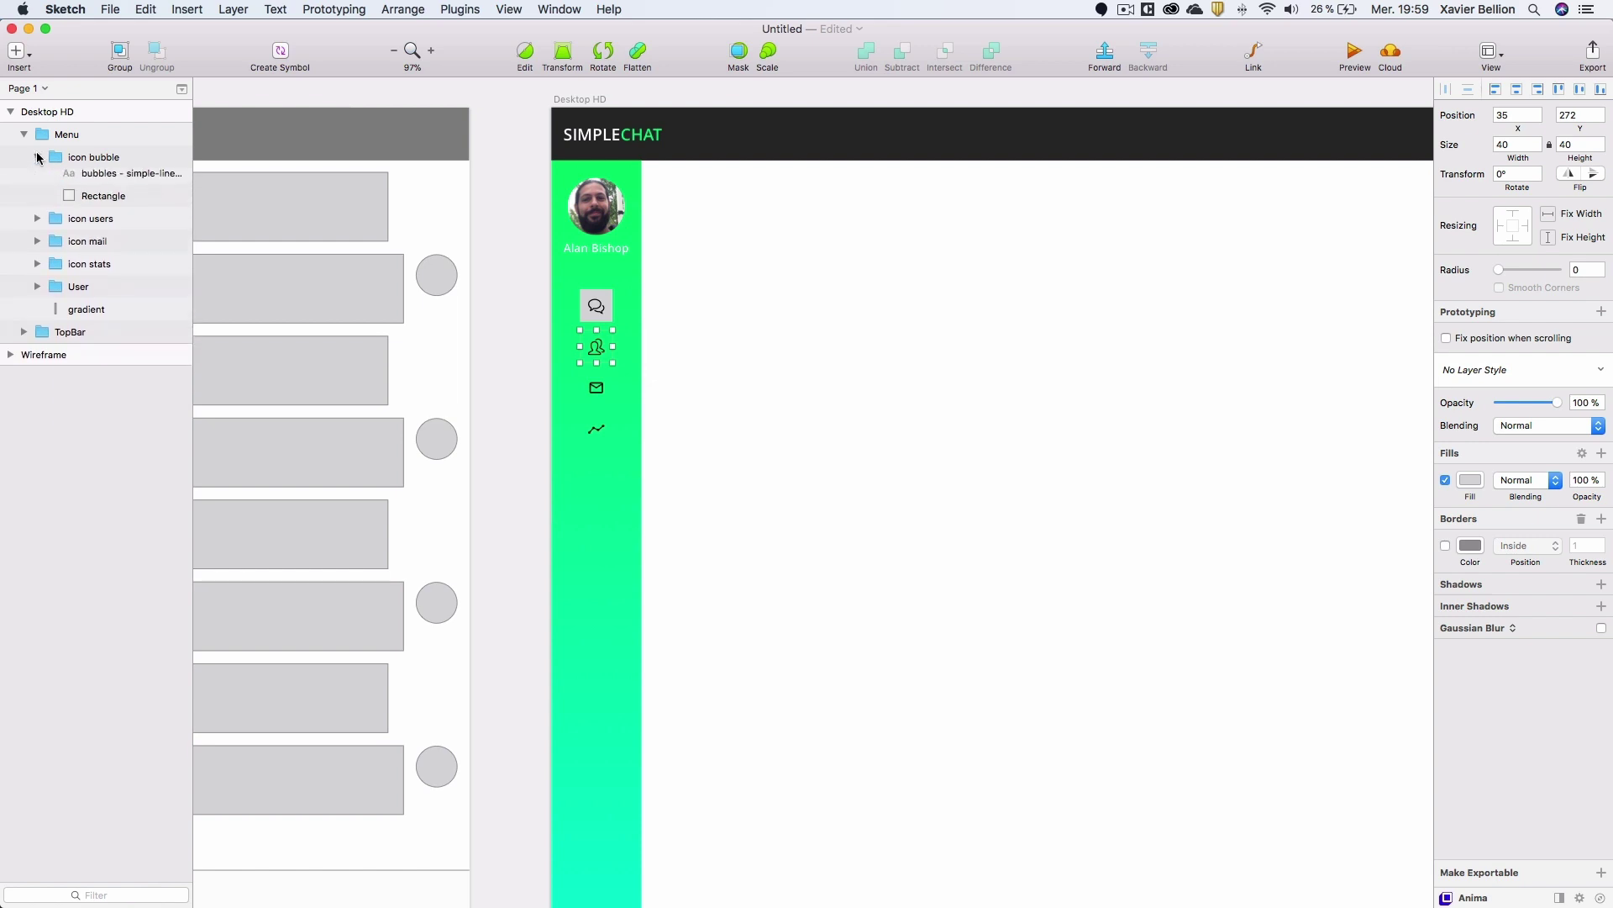
Colour the chat bubble icon with the document green.
left_click(93, 180)
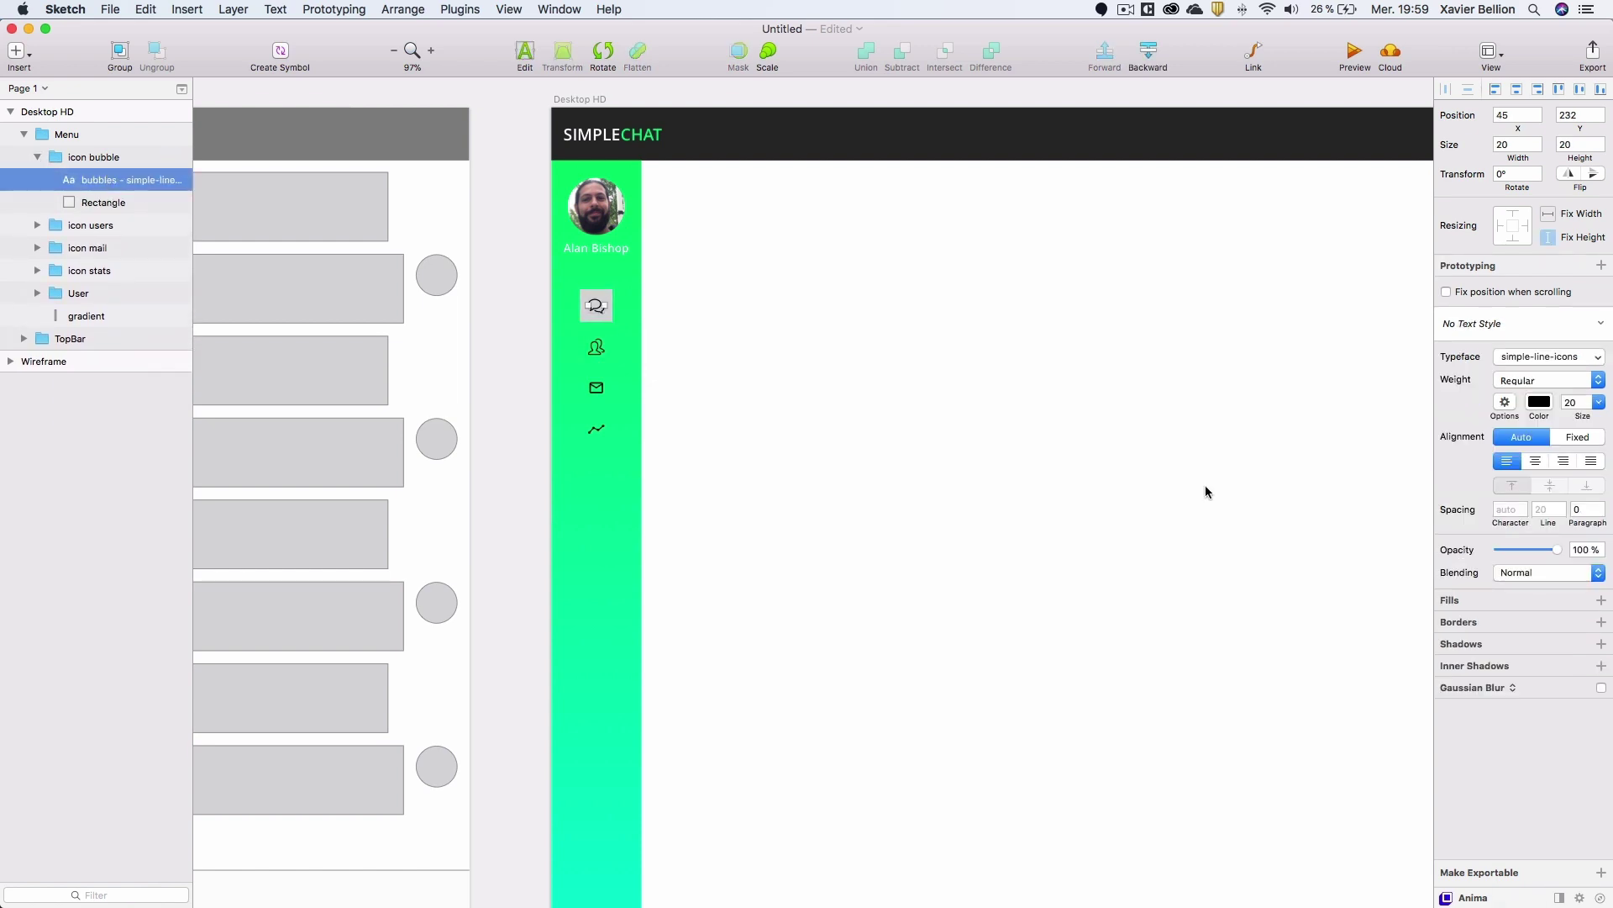
left_click(1539, 401)
left_click(1578, 684)
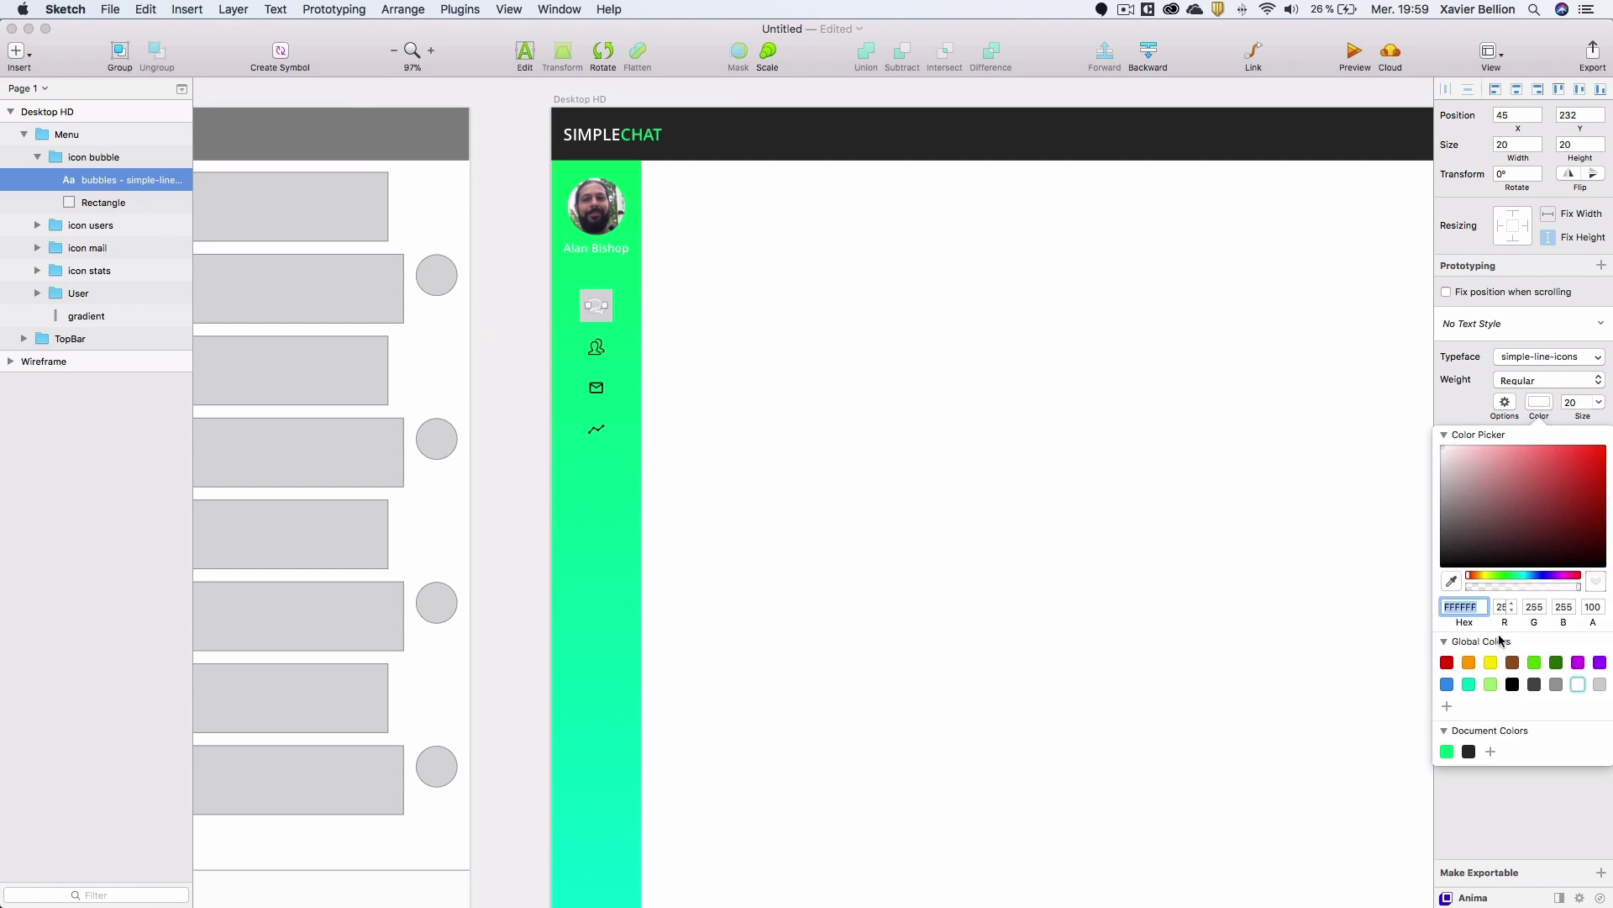
left_click(1447, 751)
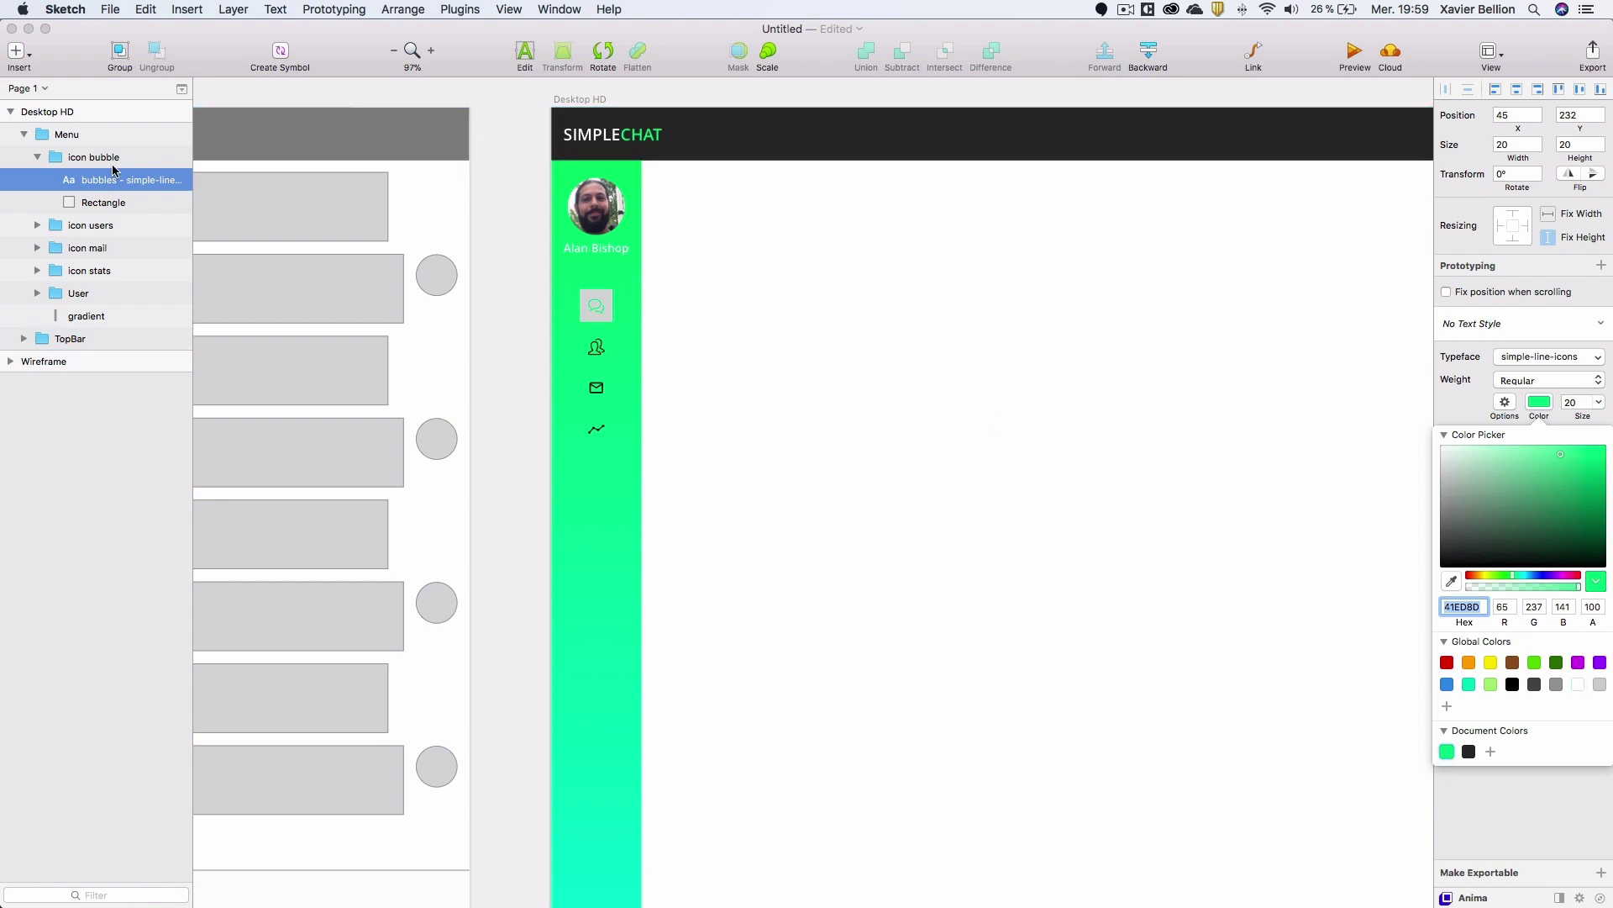
Rename the chat icon's rectangle 'Container', fill it white and set its radius to 20.
left_click(91, 206)
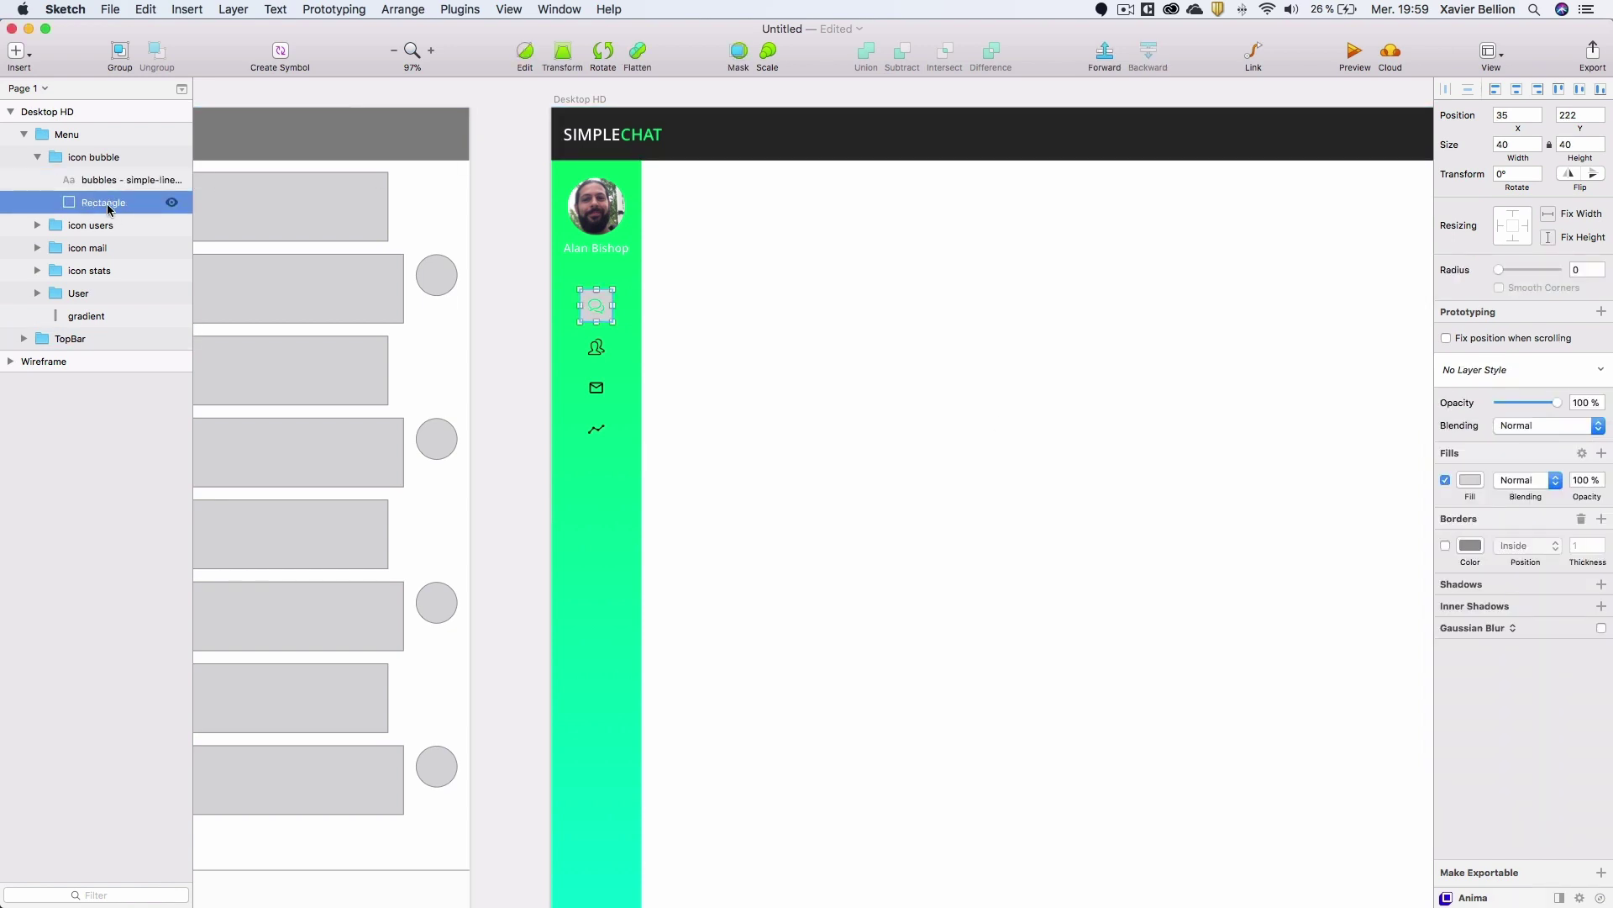
double_click(107, 205)
type("C")
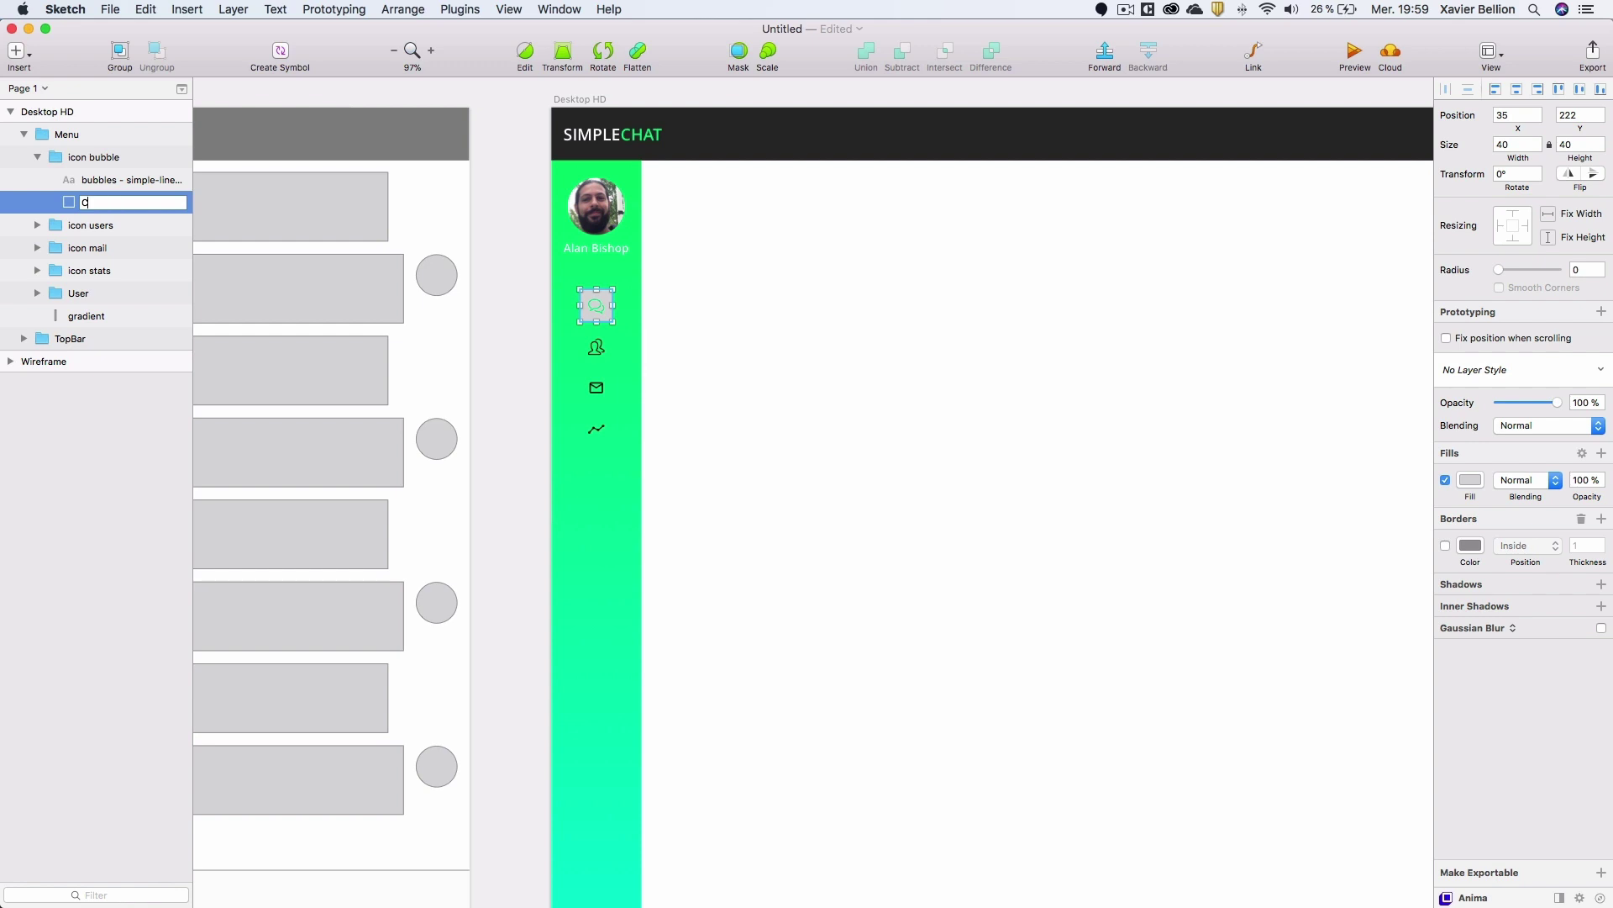
key("Return")
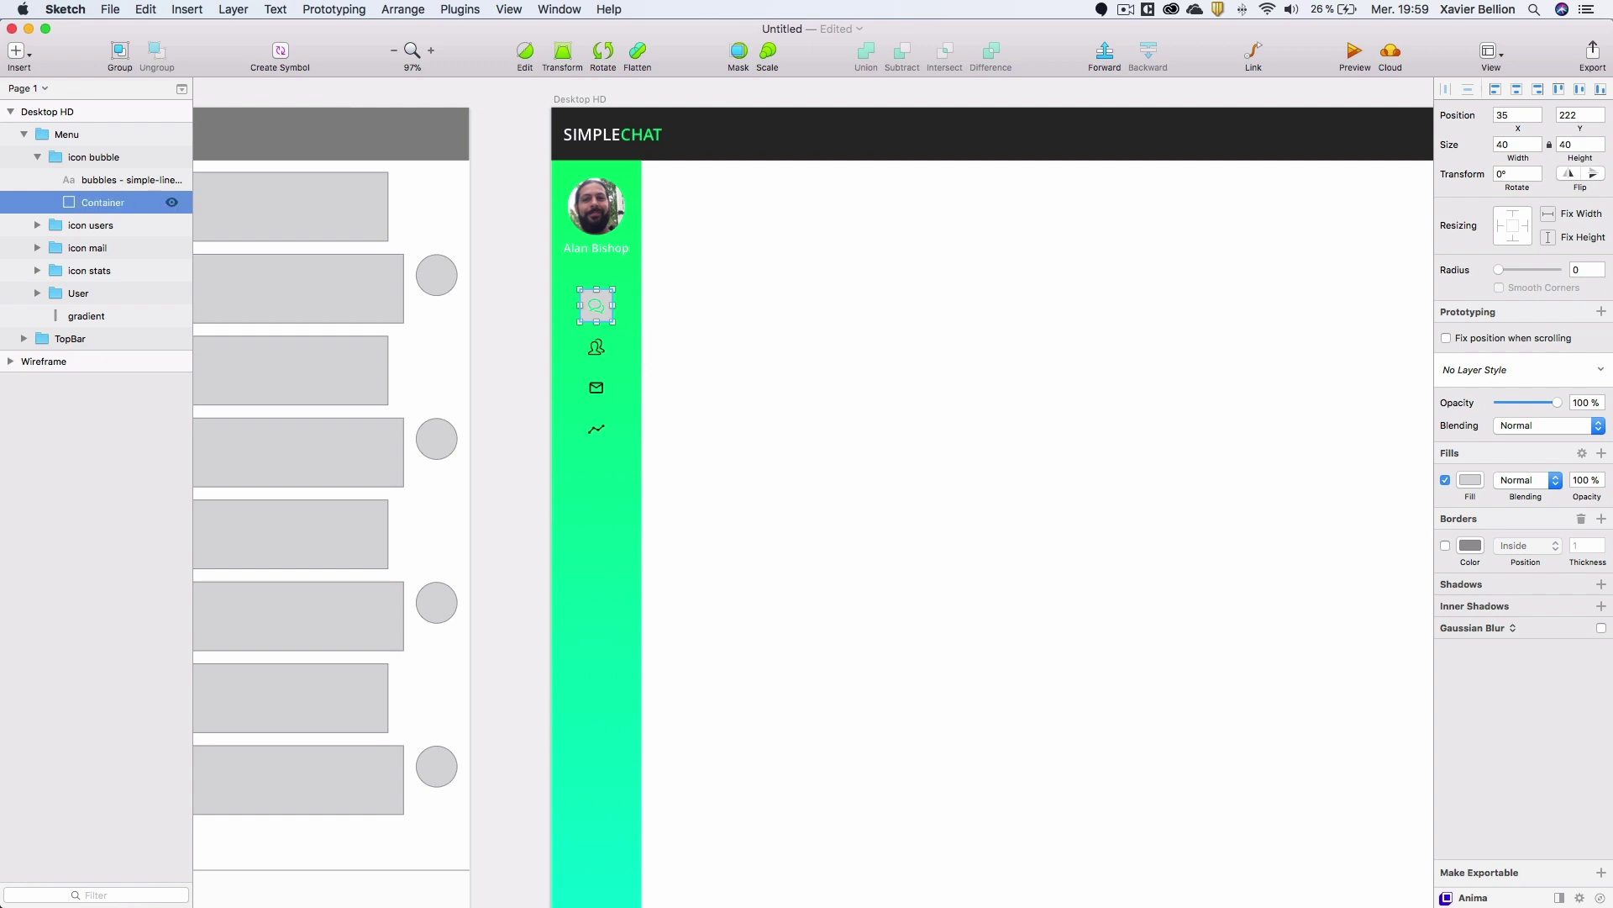
left_click(1469, 486)
left_click_drag(1483, 572, 1442, 557)
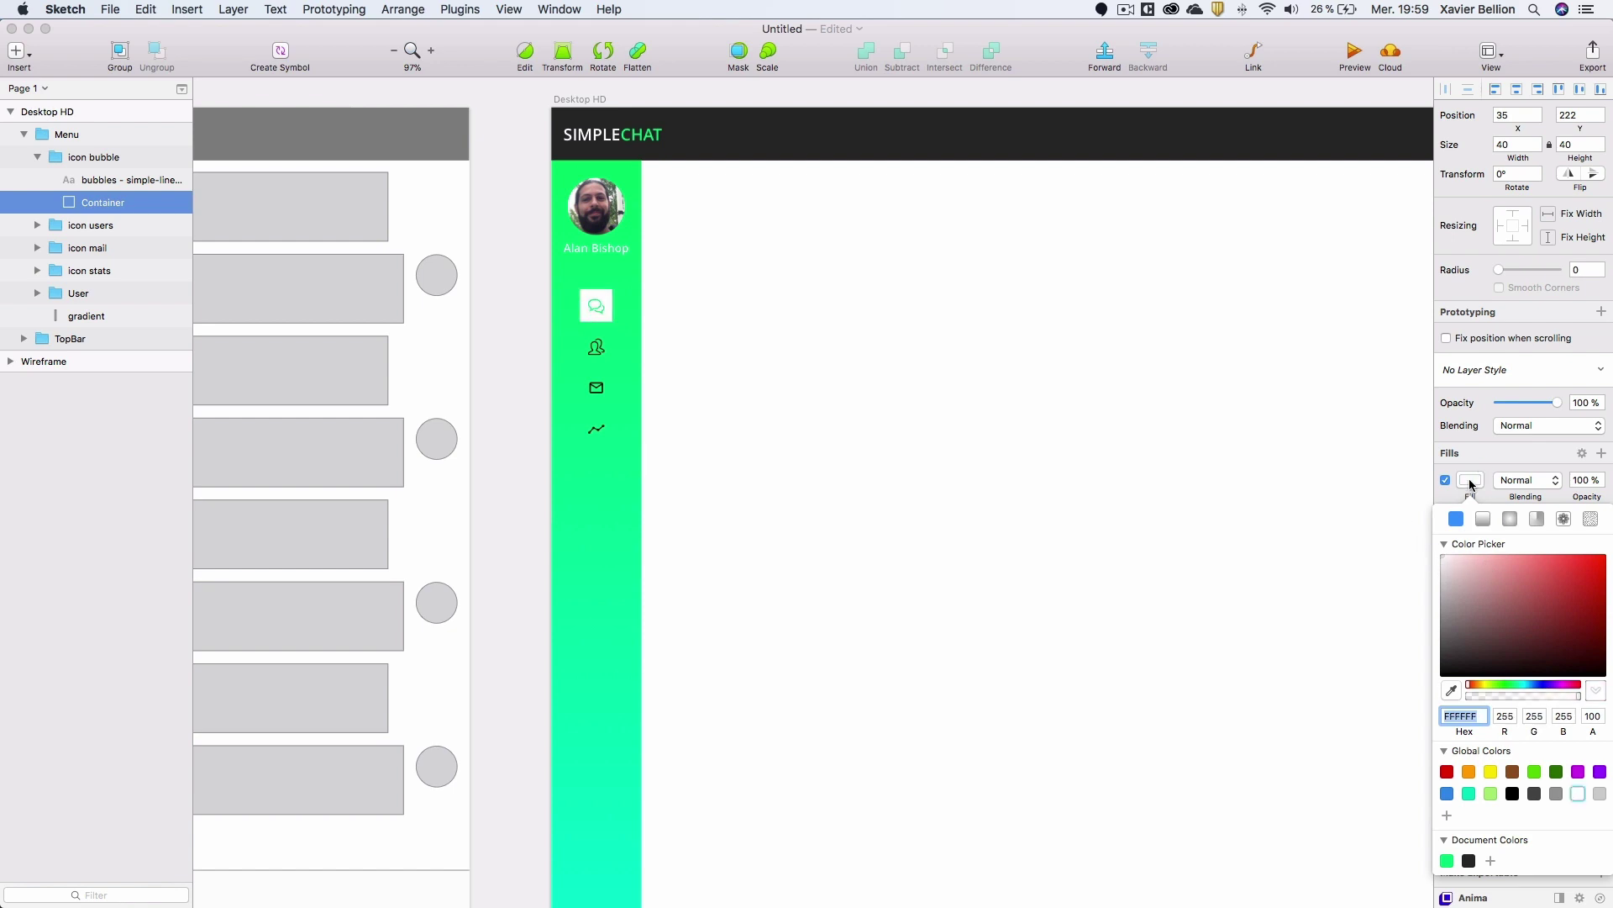
left_click(1477, 464)
left_click_drag(1493, 272, 1609, 271)
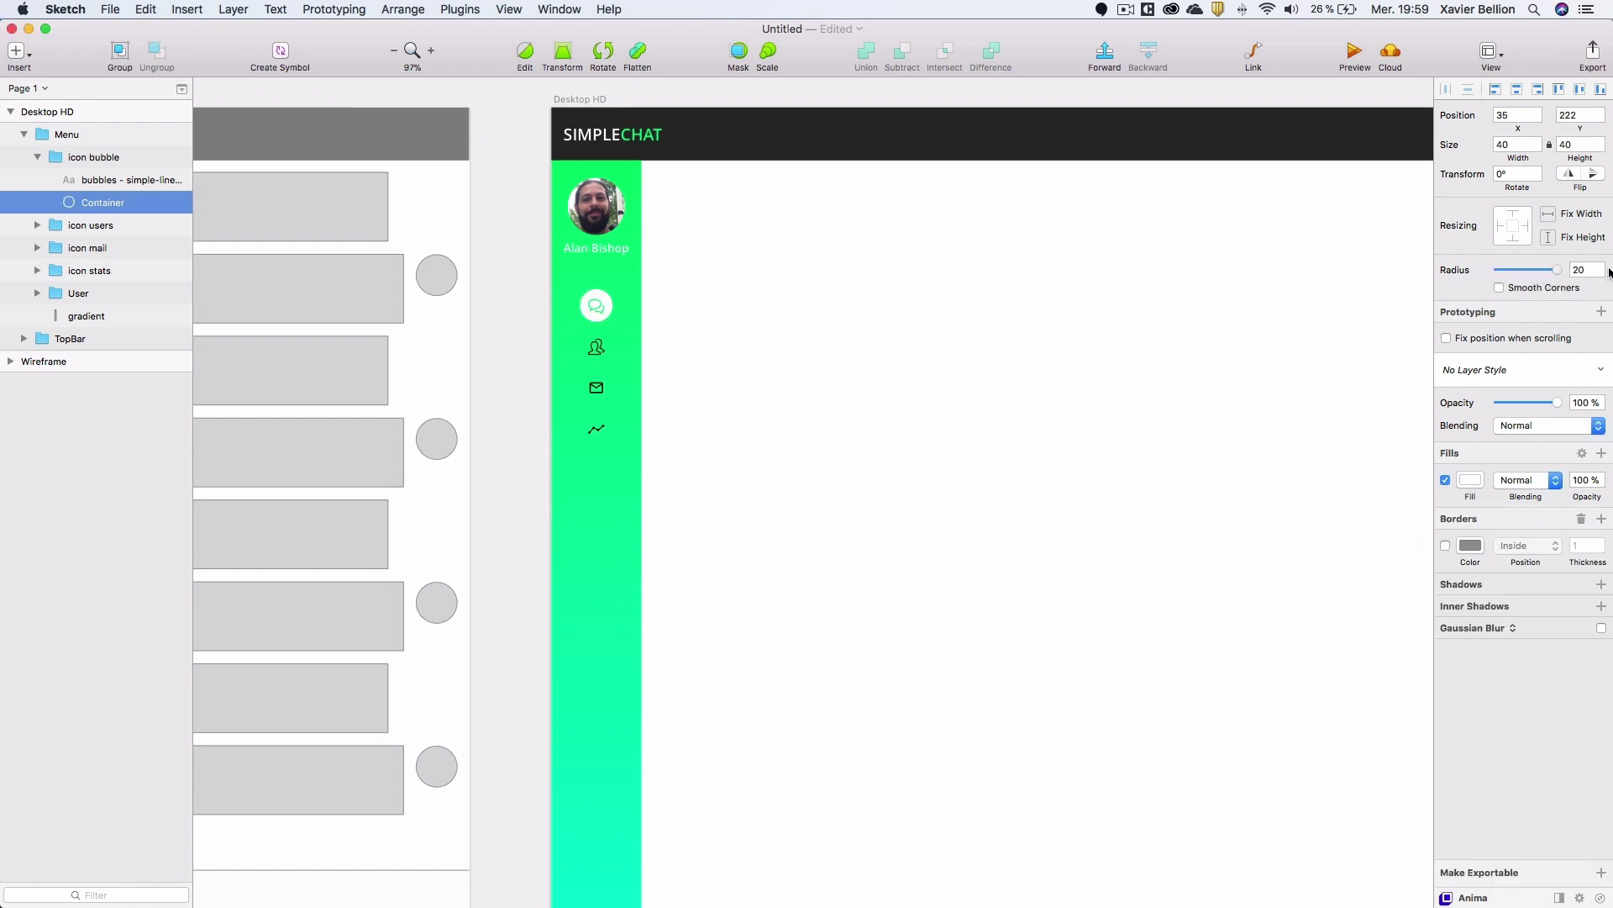
left_click(501, 262)
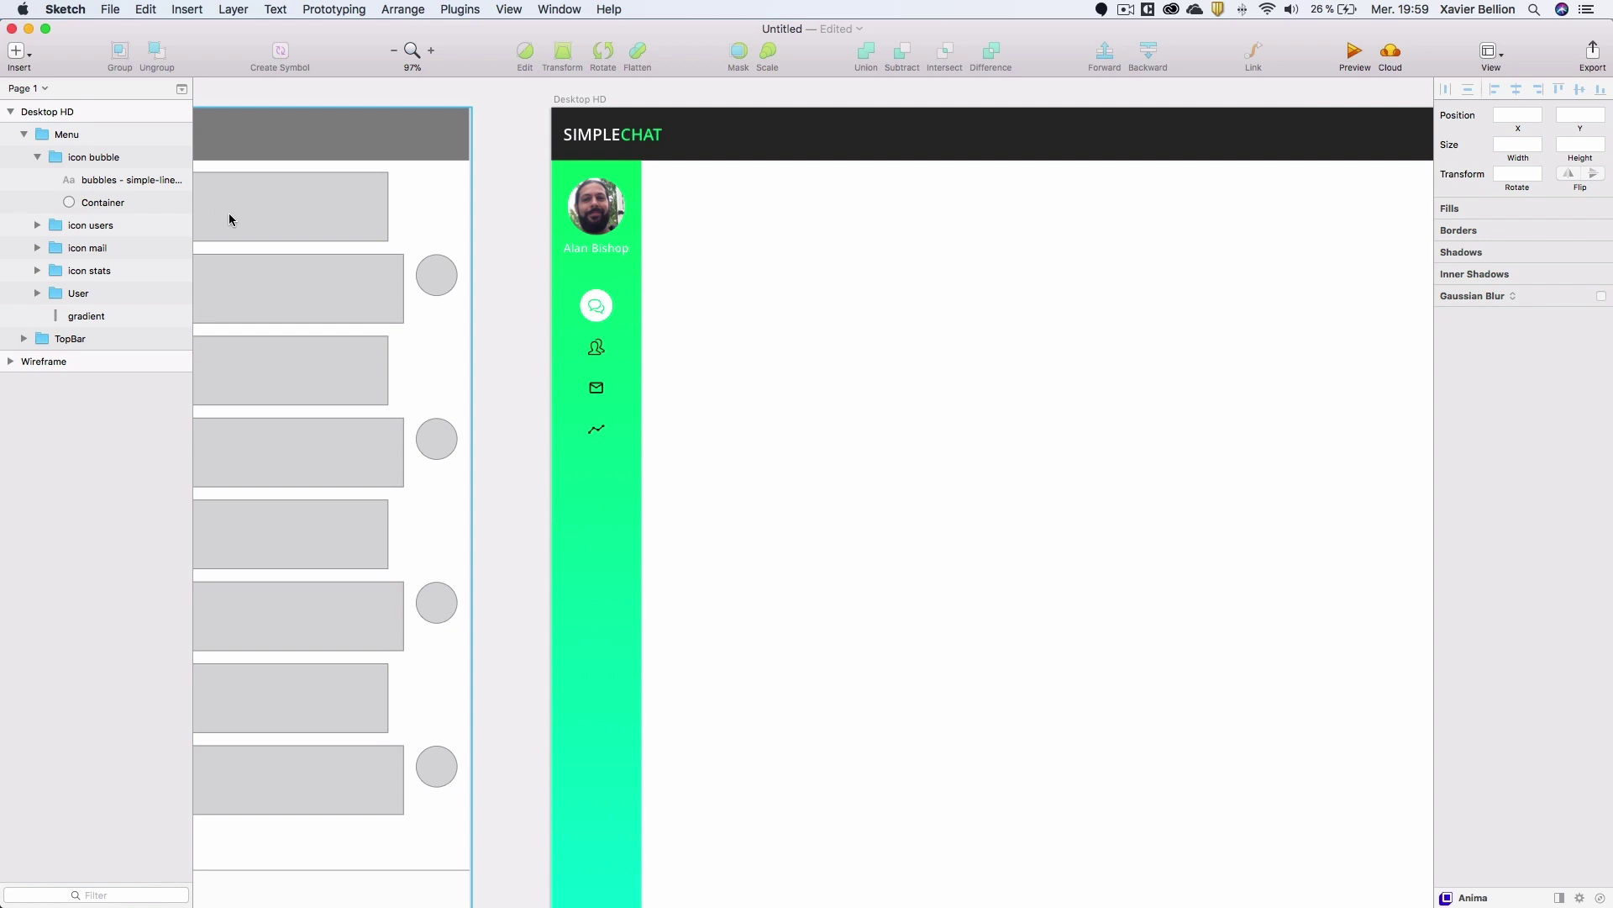
Set the people, mail and graph icon text colour to white FFFFFF.
left_click(36, 158)
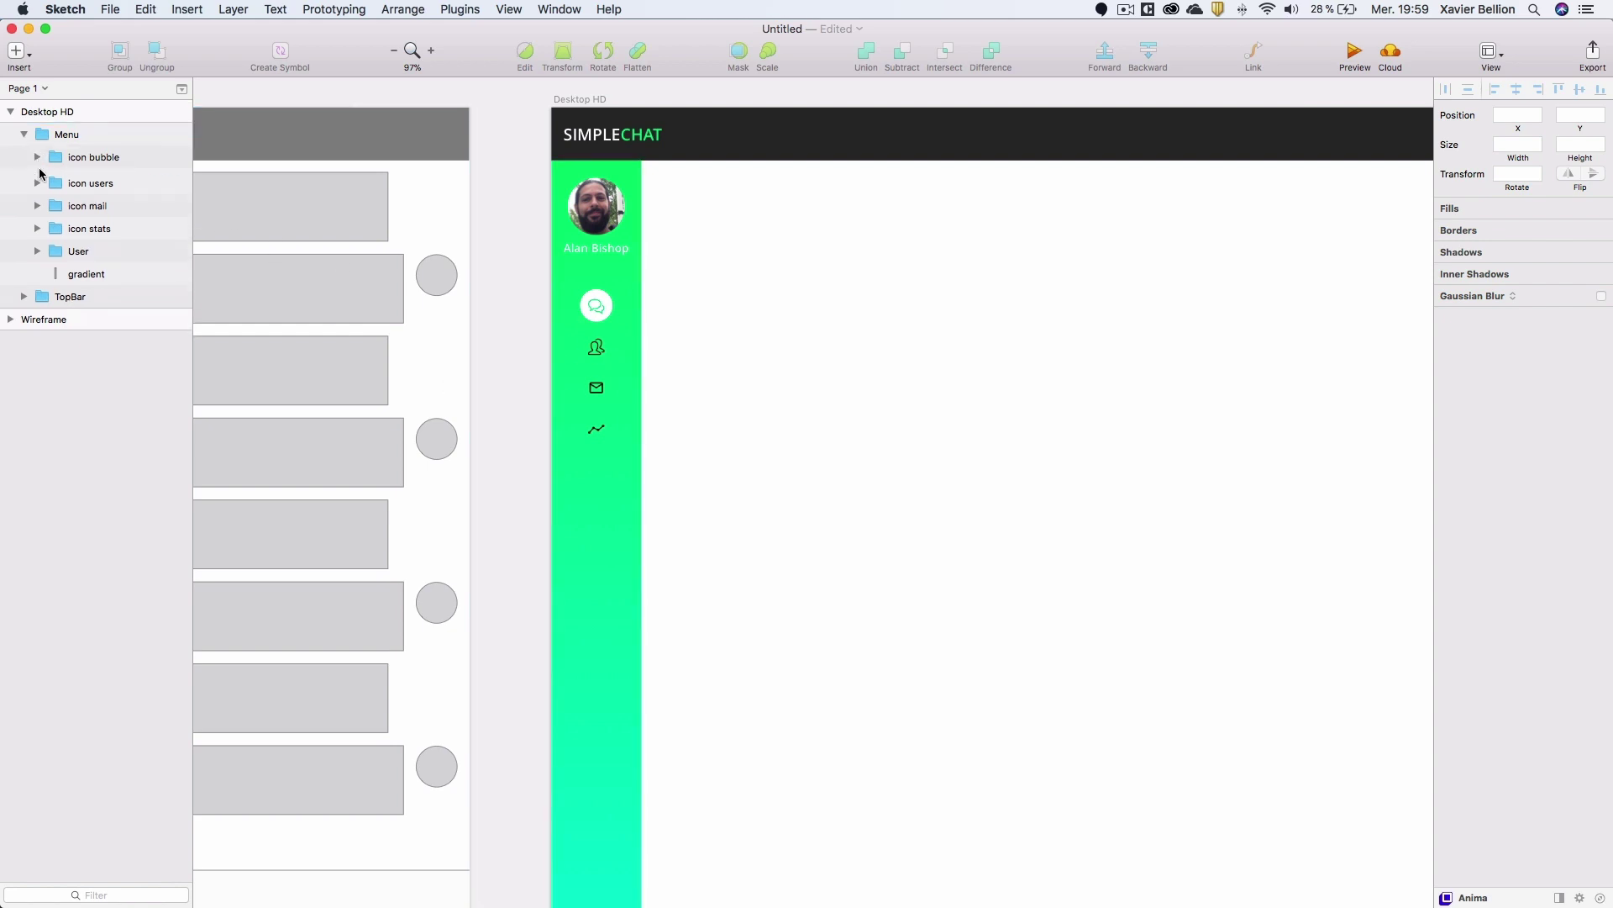
left_click(37, 180)
left_click(37, 248)
left_click(37, 315)
left_click(97, 339)
left_click(105, 270, "shift")
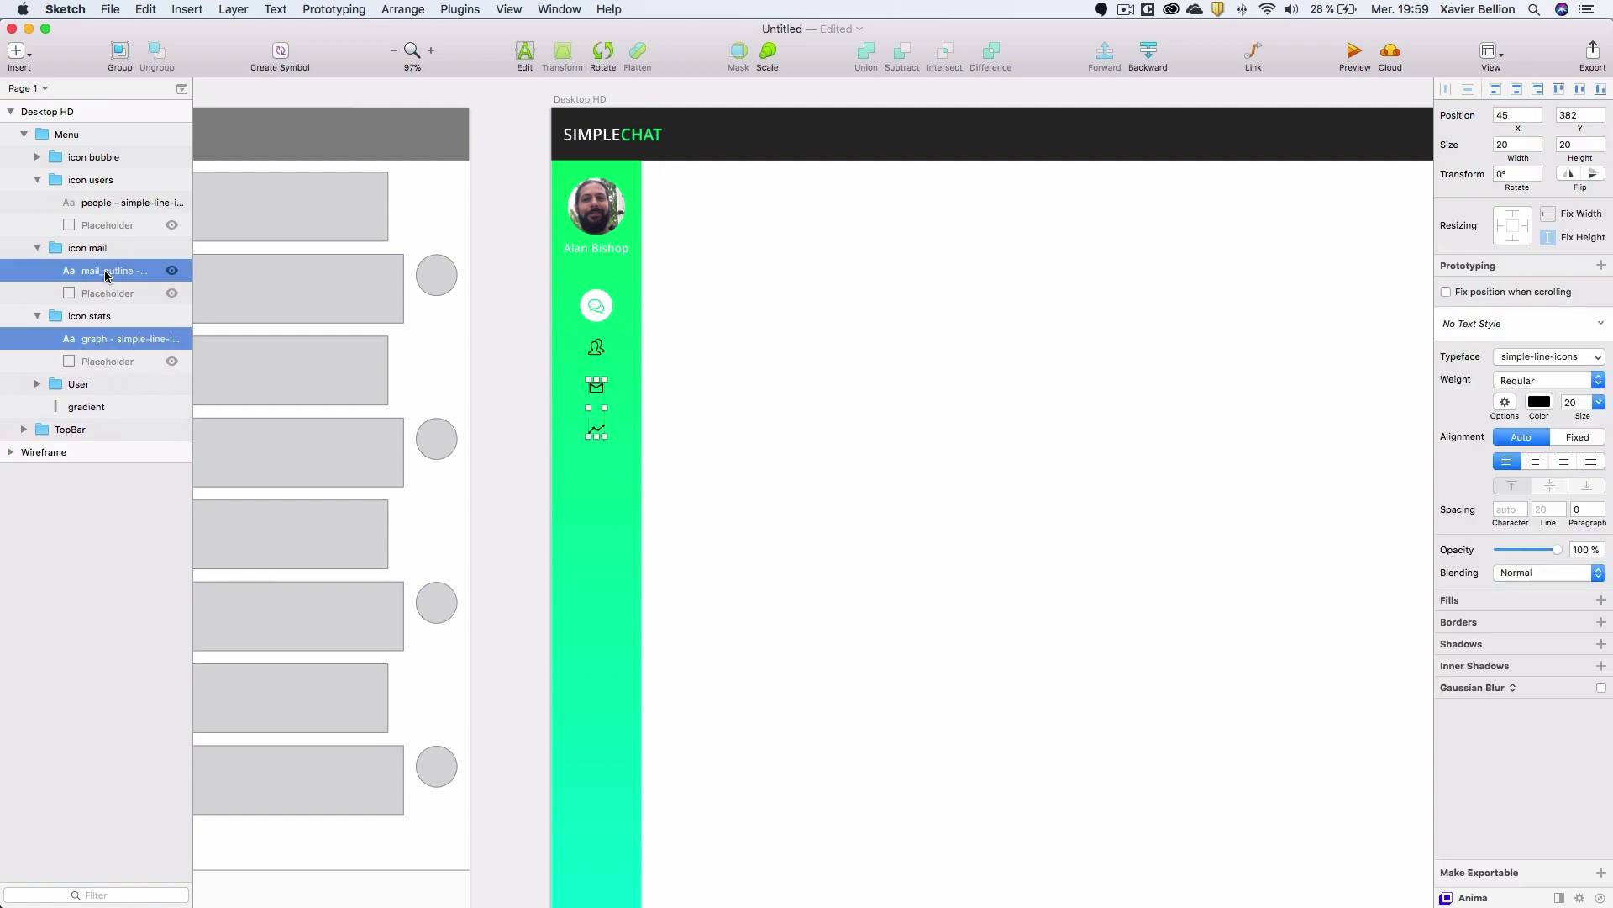
left_click(94, 202, "shift")
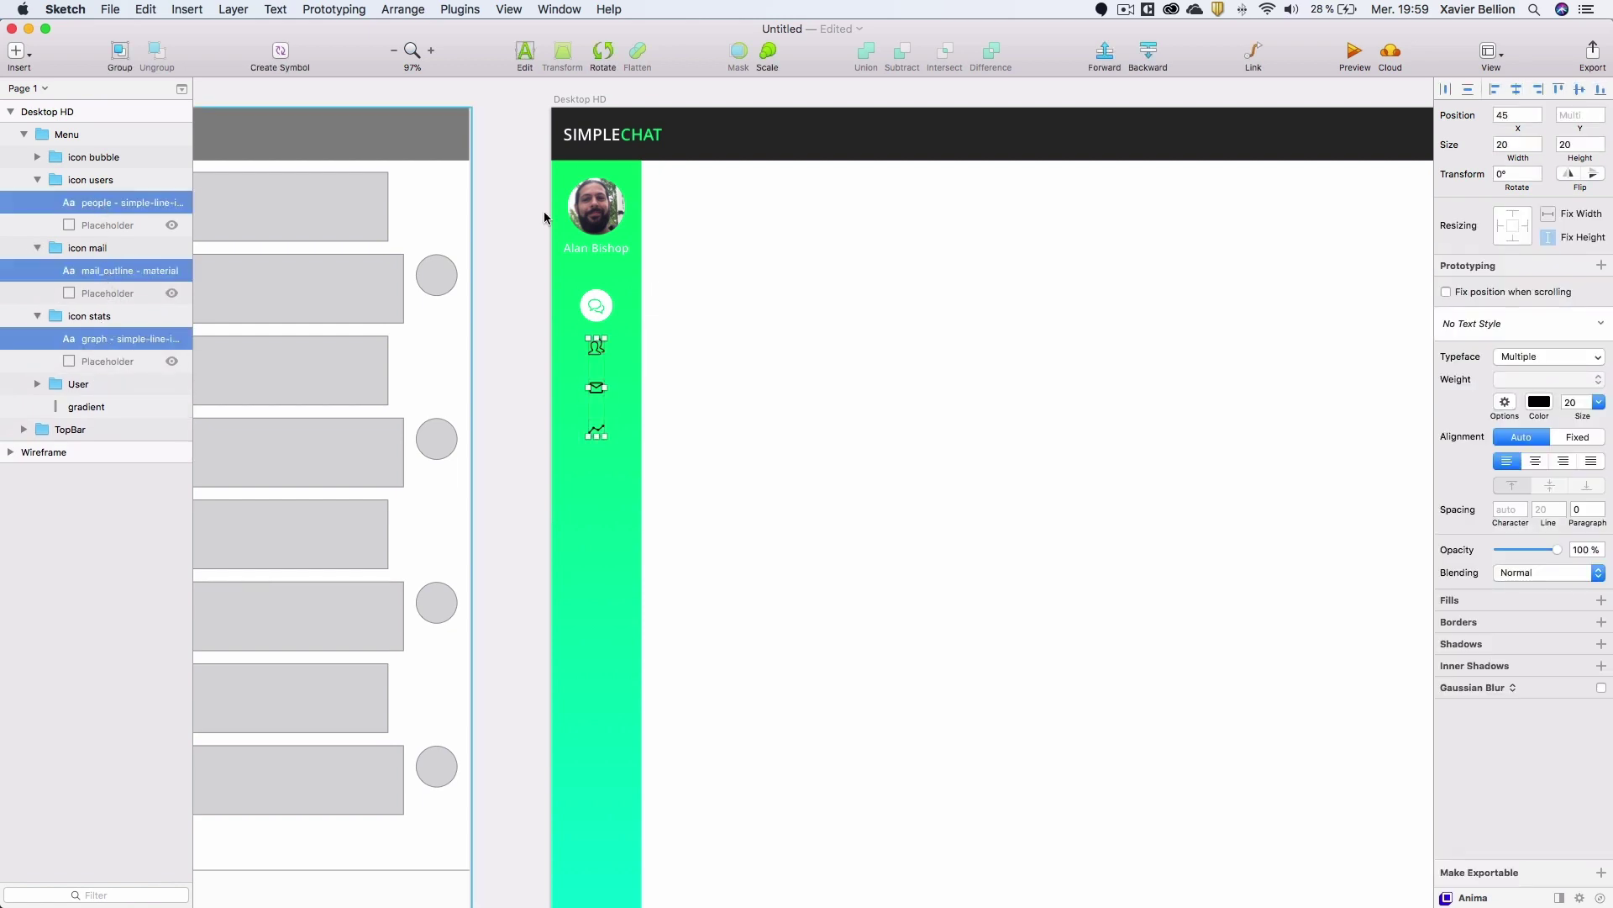
left_click(1542, 403)
left_click(1578, 684)
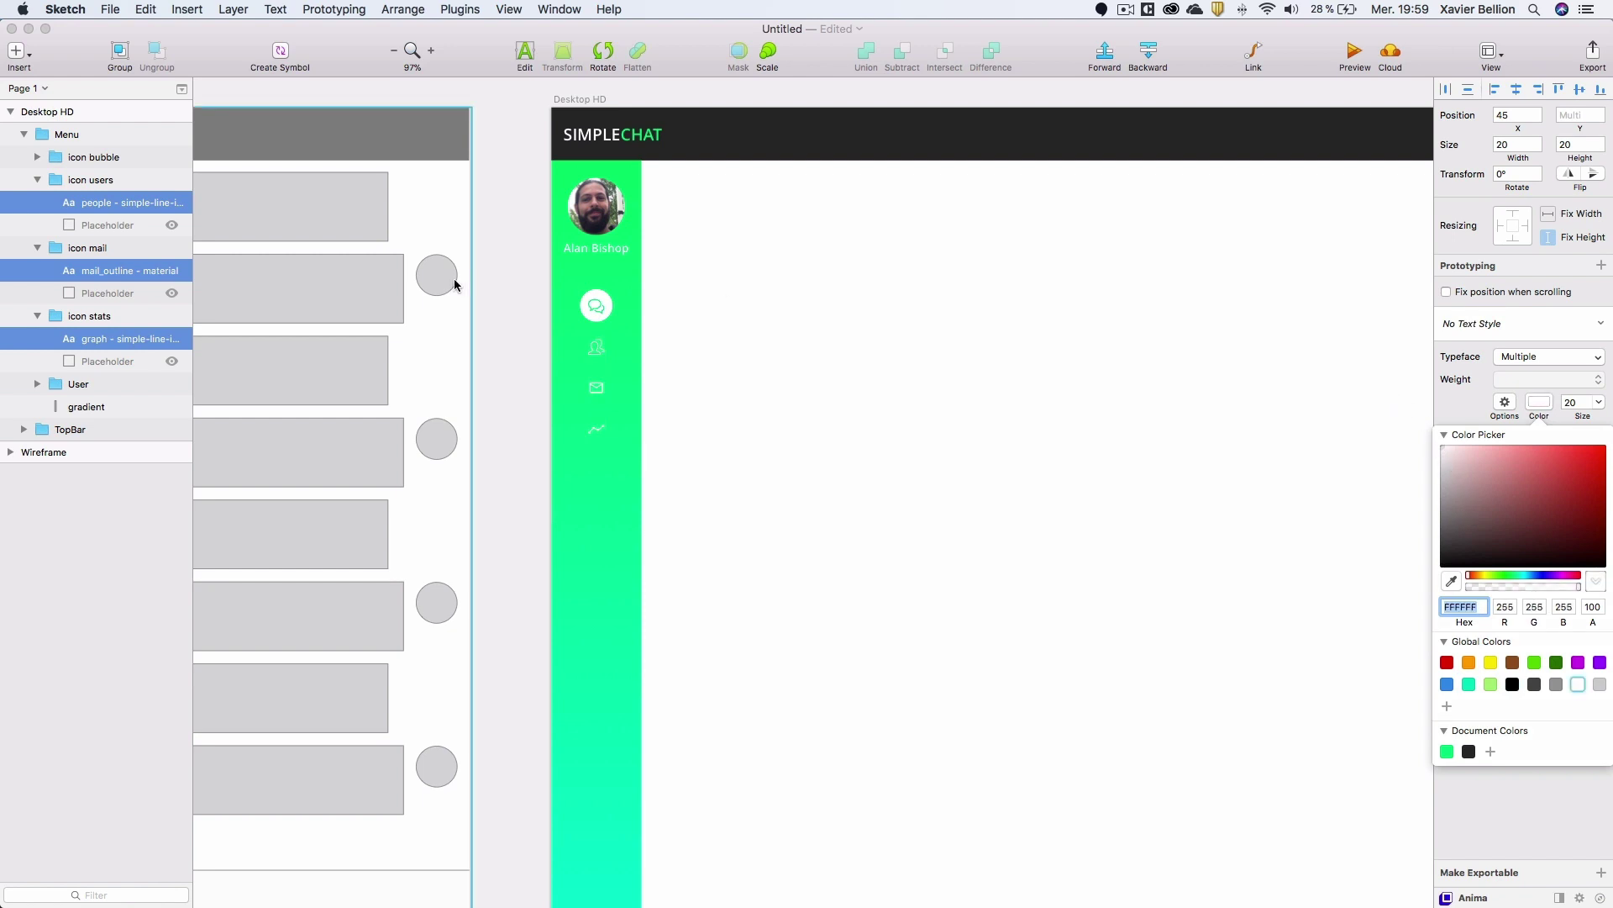
left_click(37, 179)
left_click(35, 203)
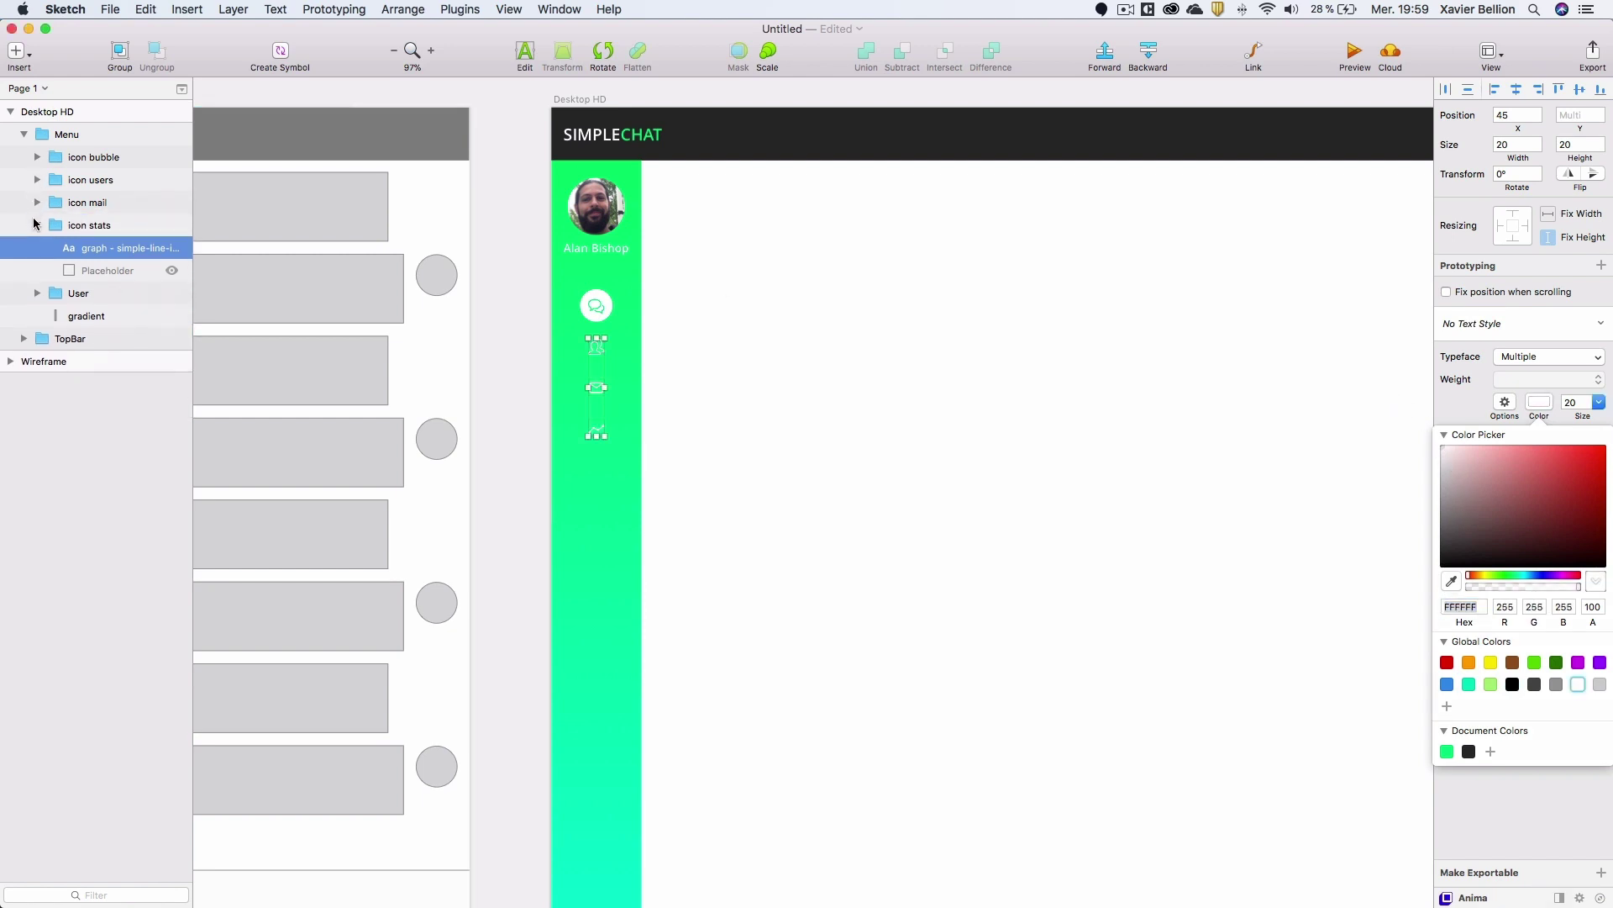
left_click(37, 225)
left_click(91, 225)
Group the four icon groups as 'Nav' and centre it vertically on the artboard.
left_click(98, 160, "shift")
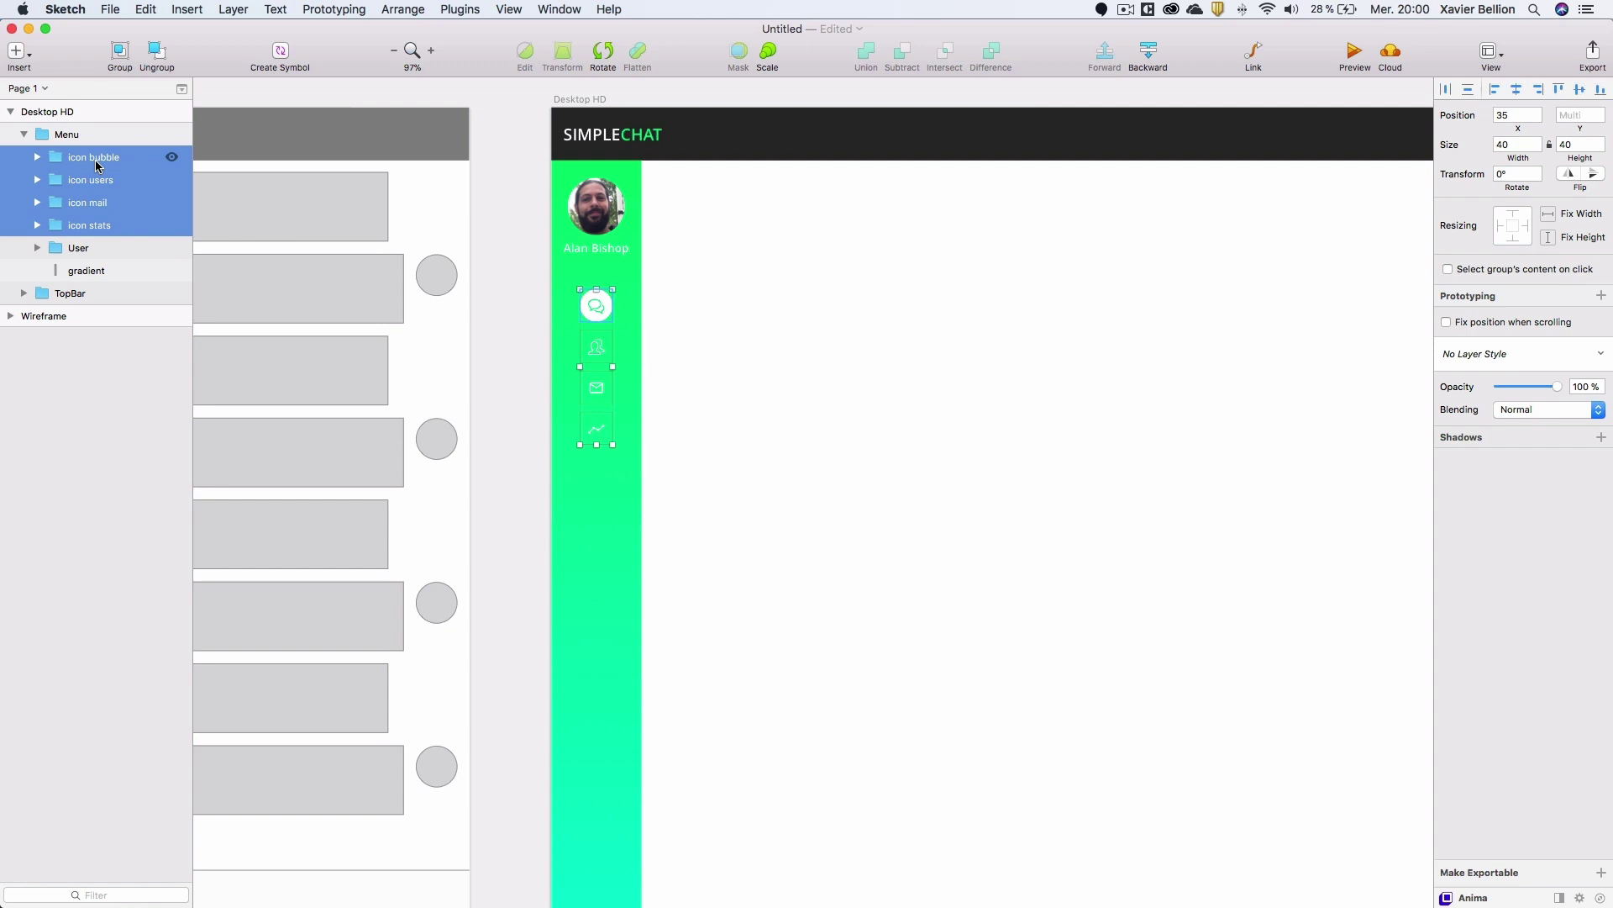
key("super+g")
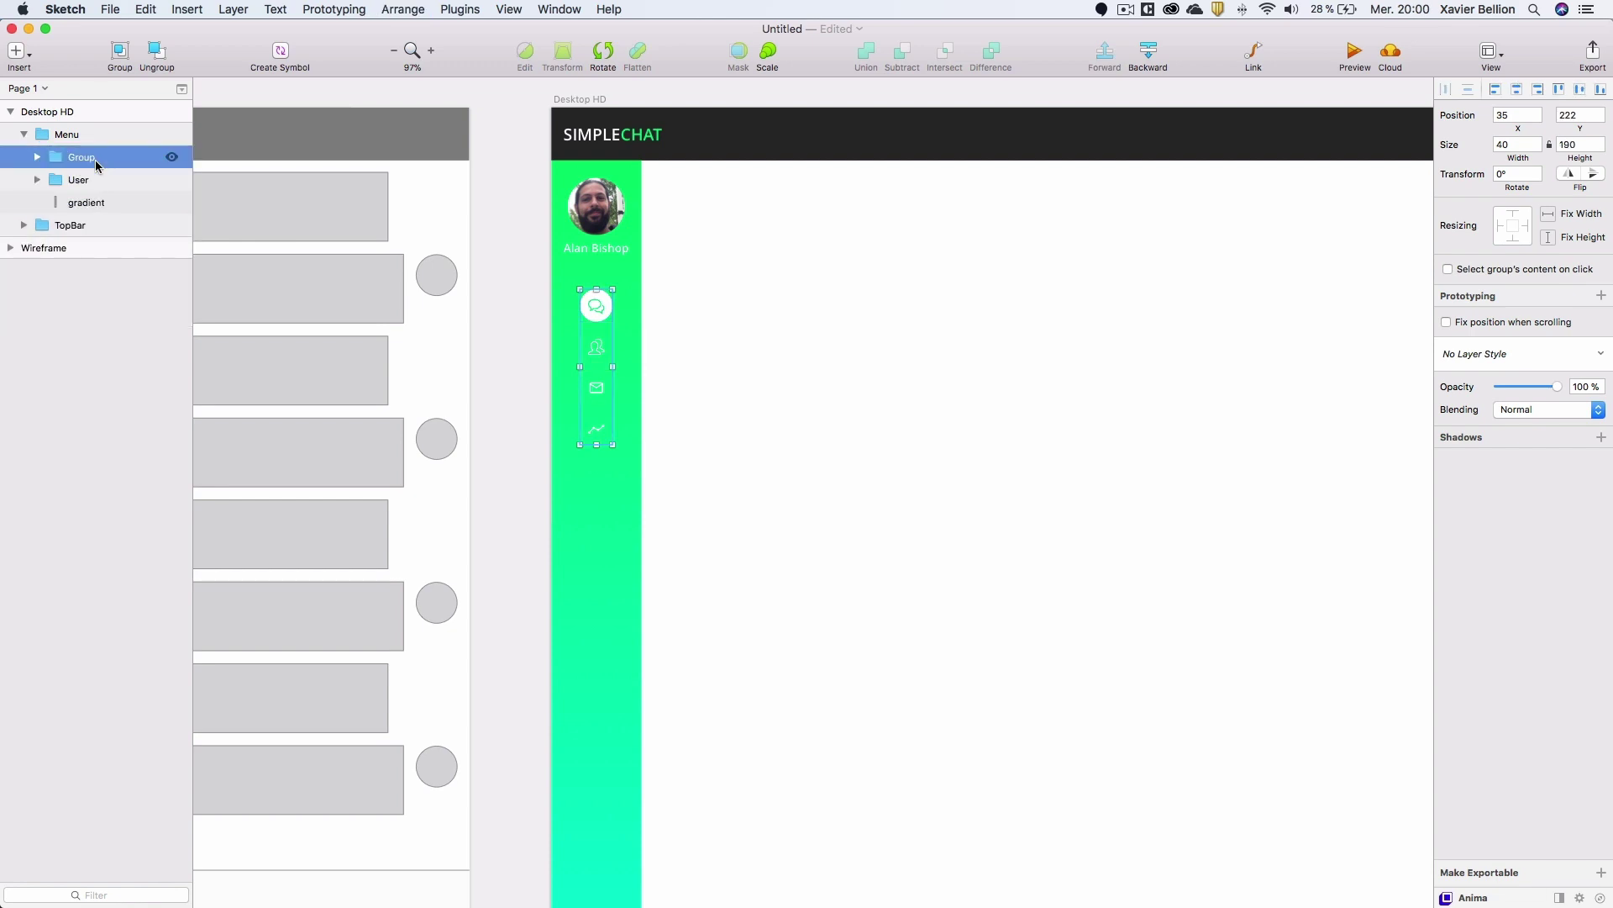
double_click(90, 159)
type("Nav")
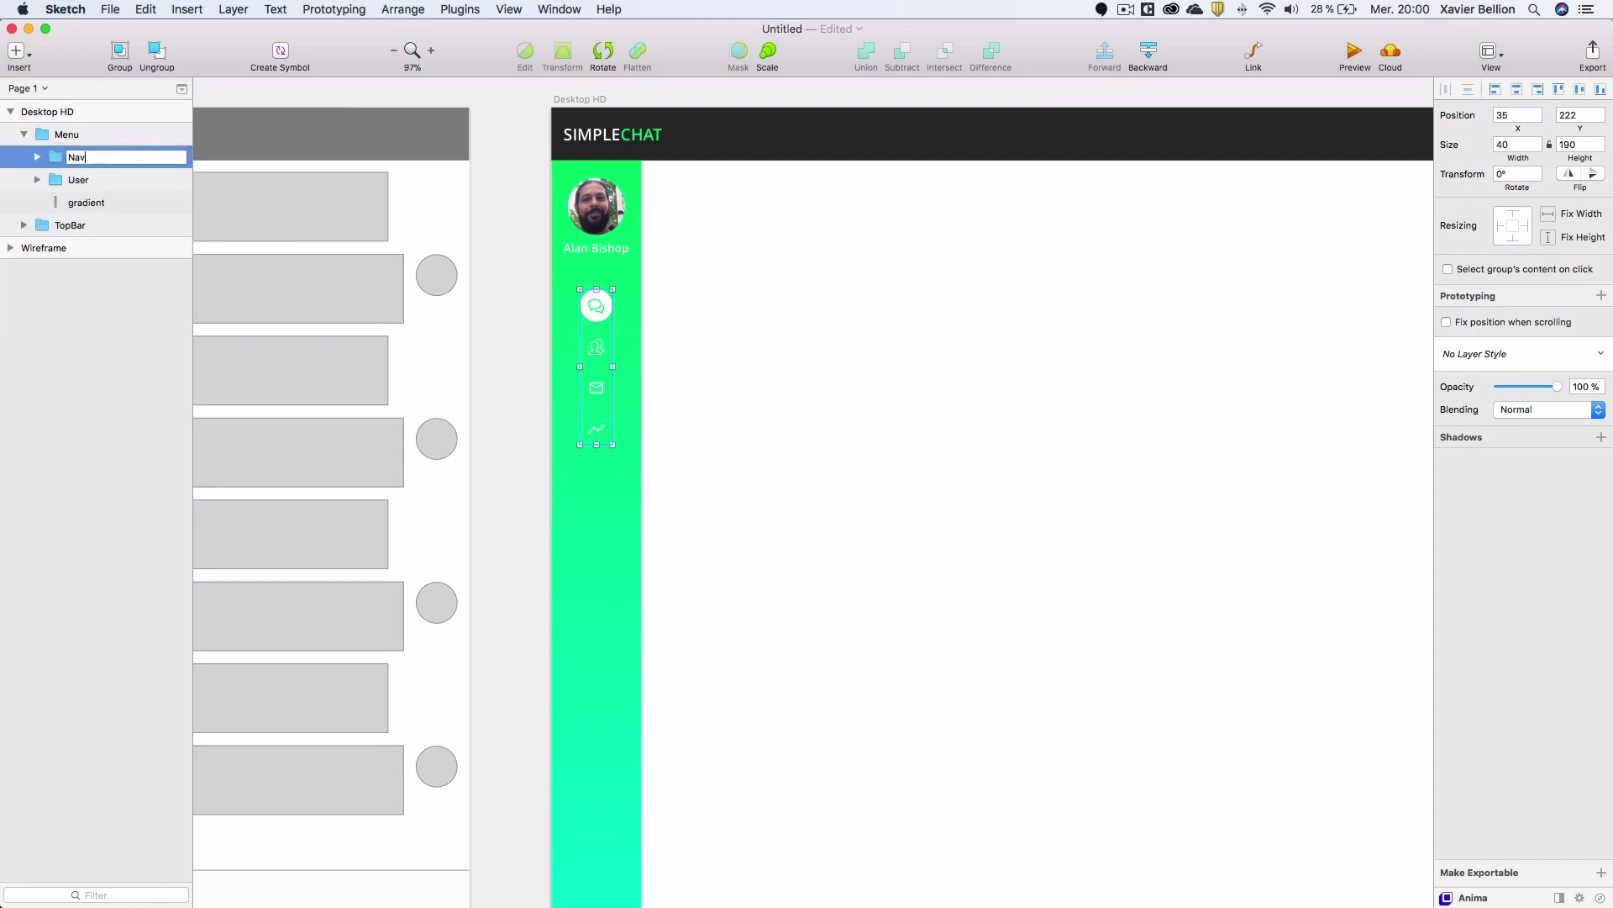
key("Return")
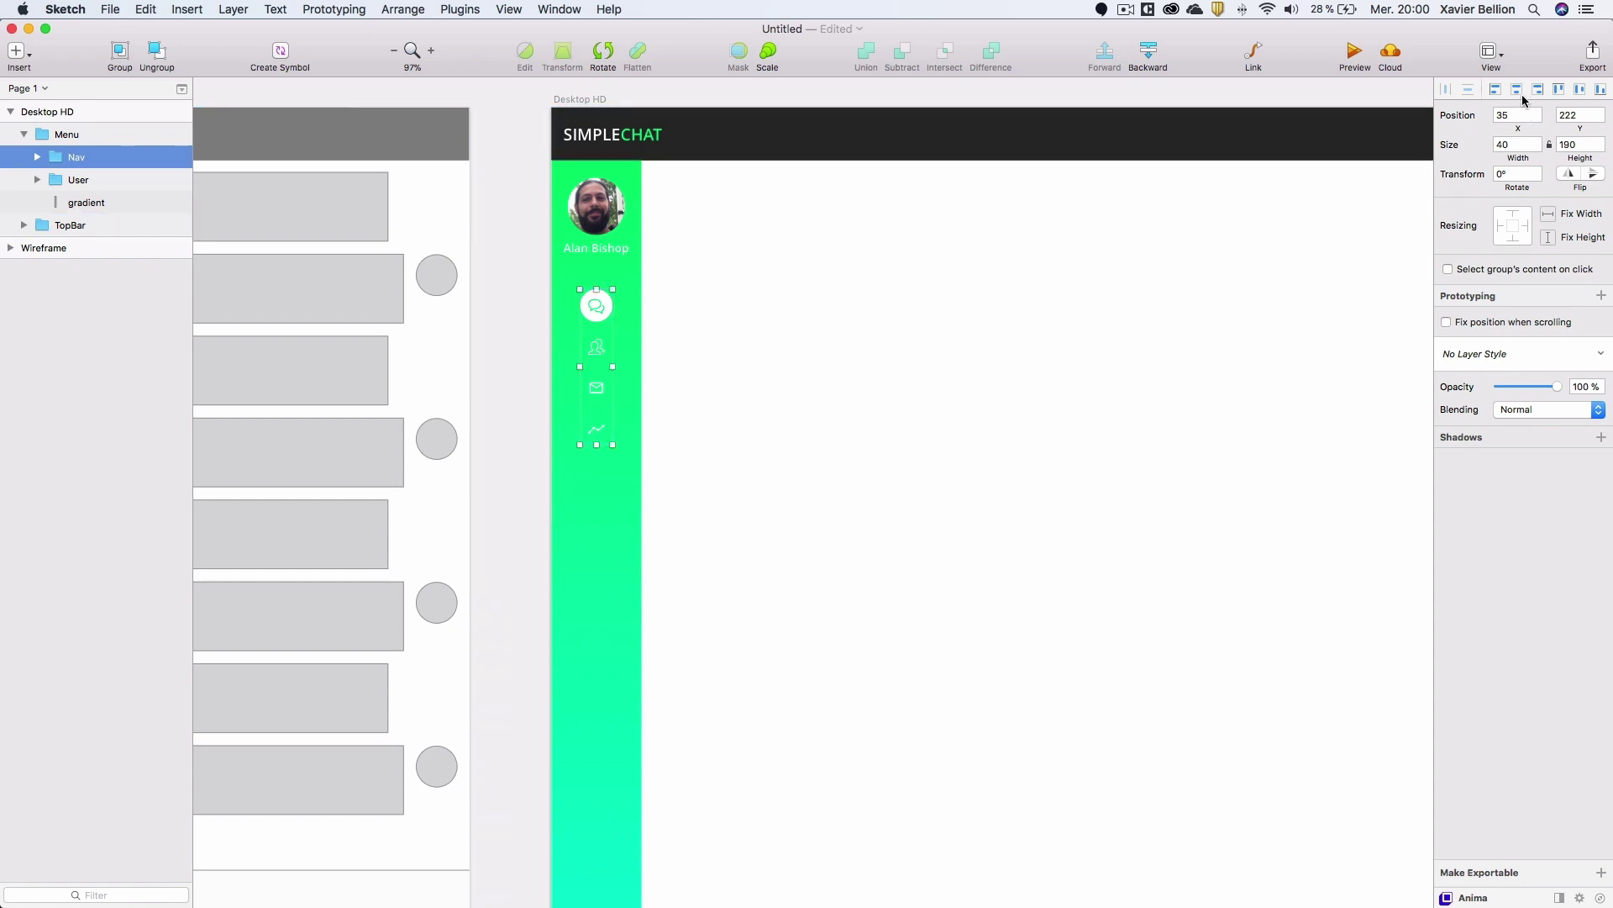
left_click(1580, 89)
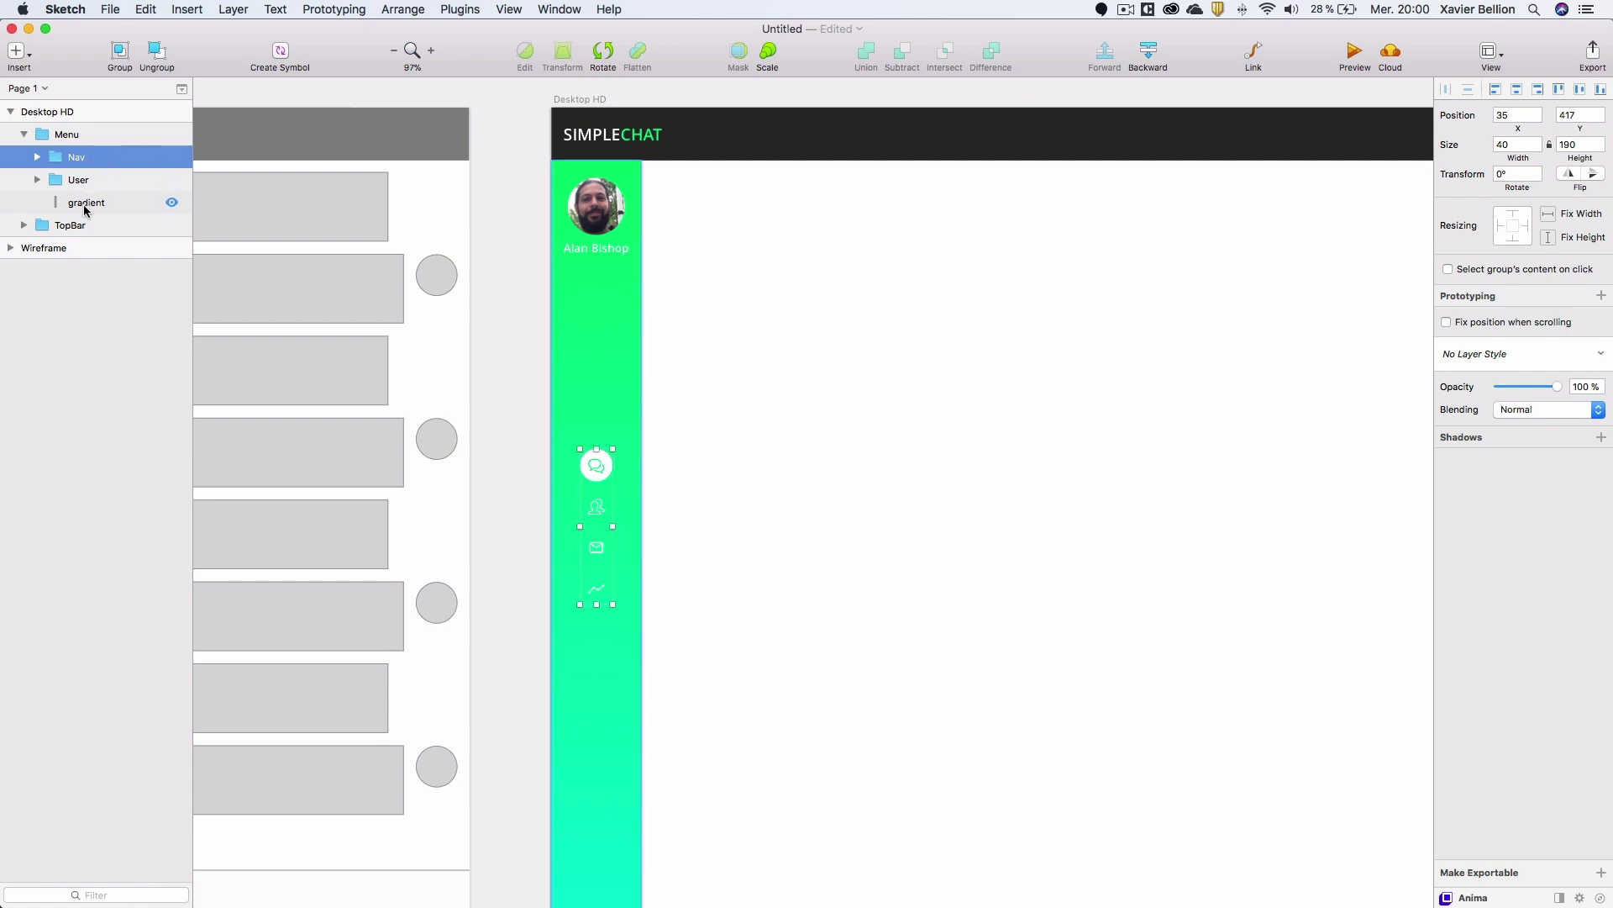
scroll(538, 352, "down", 5)
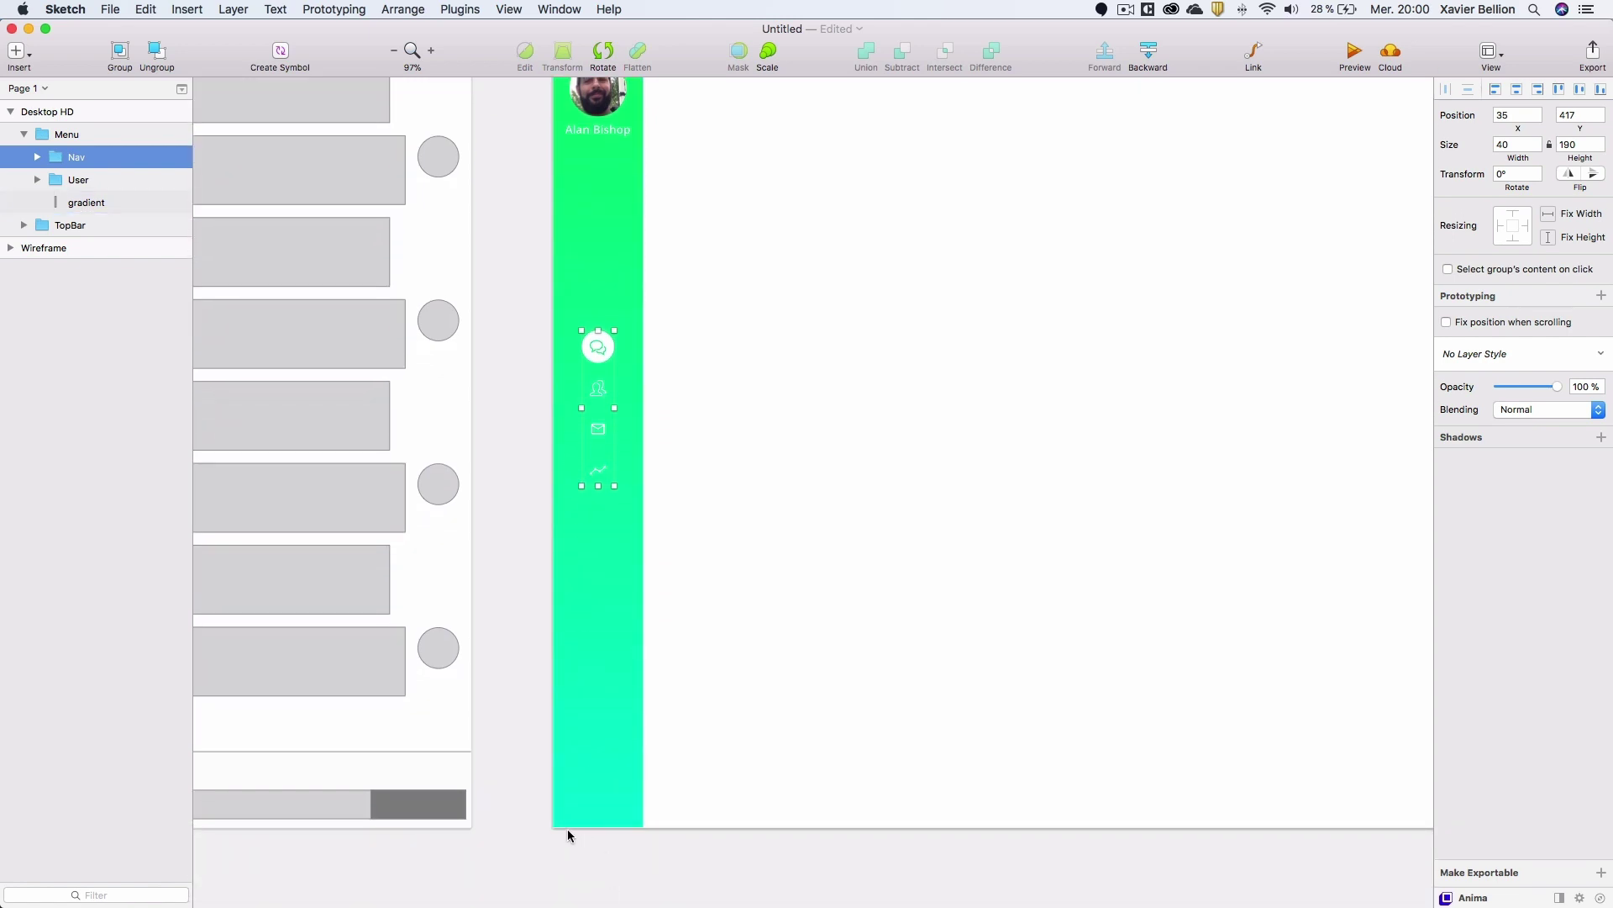
Insert the first 'power' icon from Icon Font's All Insert picker onto the artboard.
left_click(475, 8)
mouse_move(485, 32)
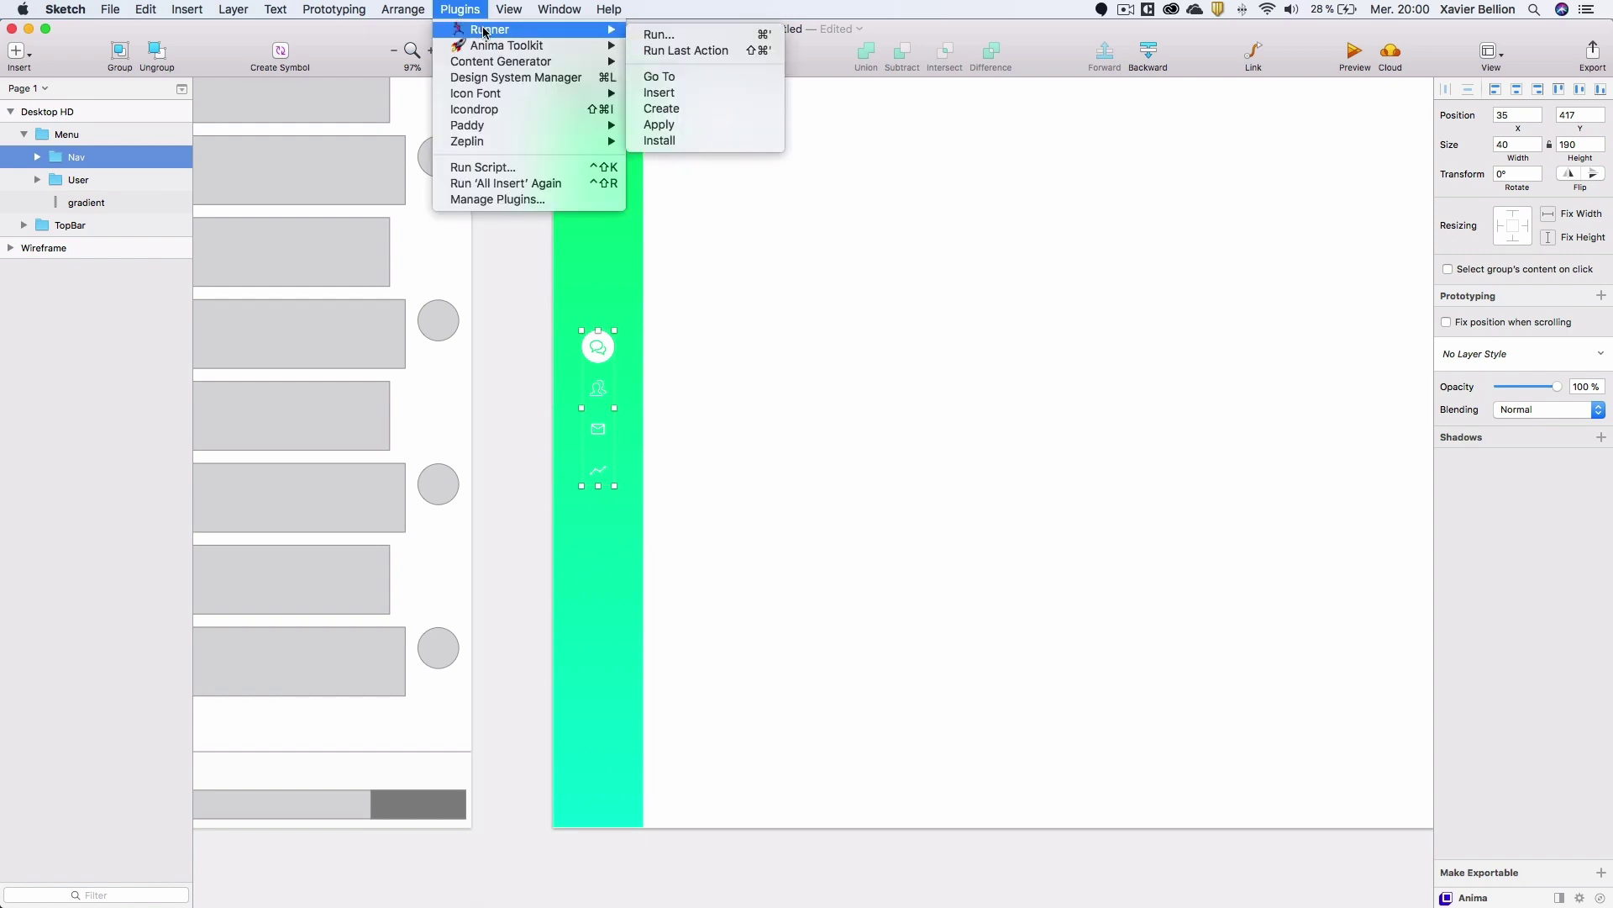
mouse_move(496, 95)
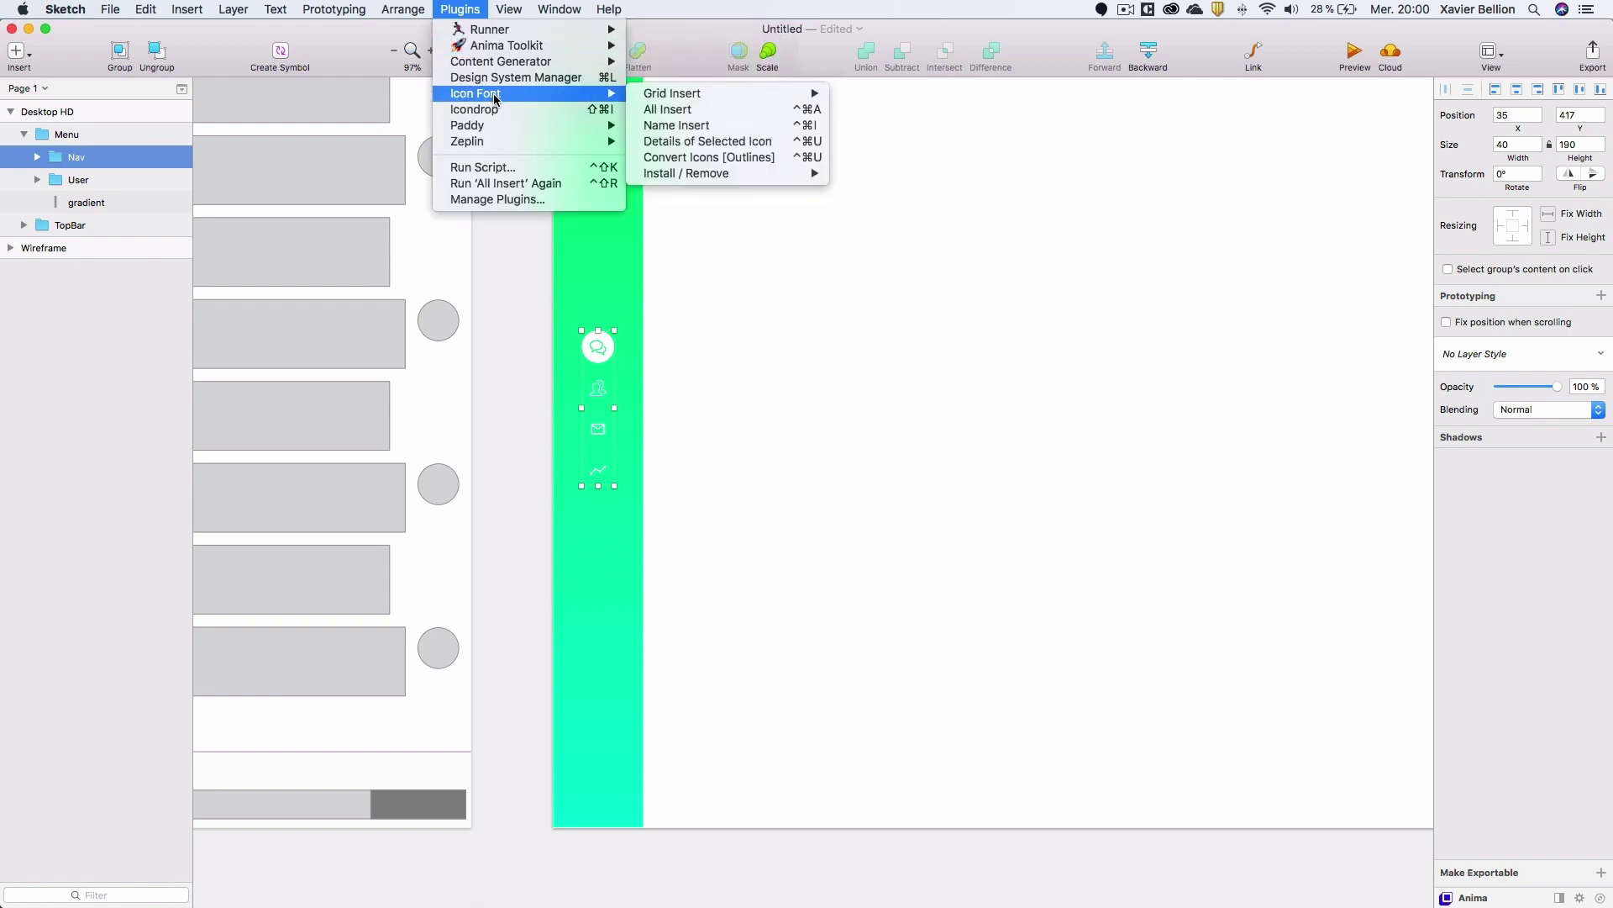
left_click(694, 111)
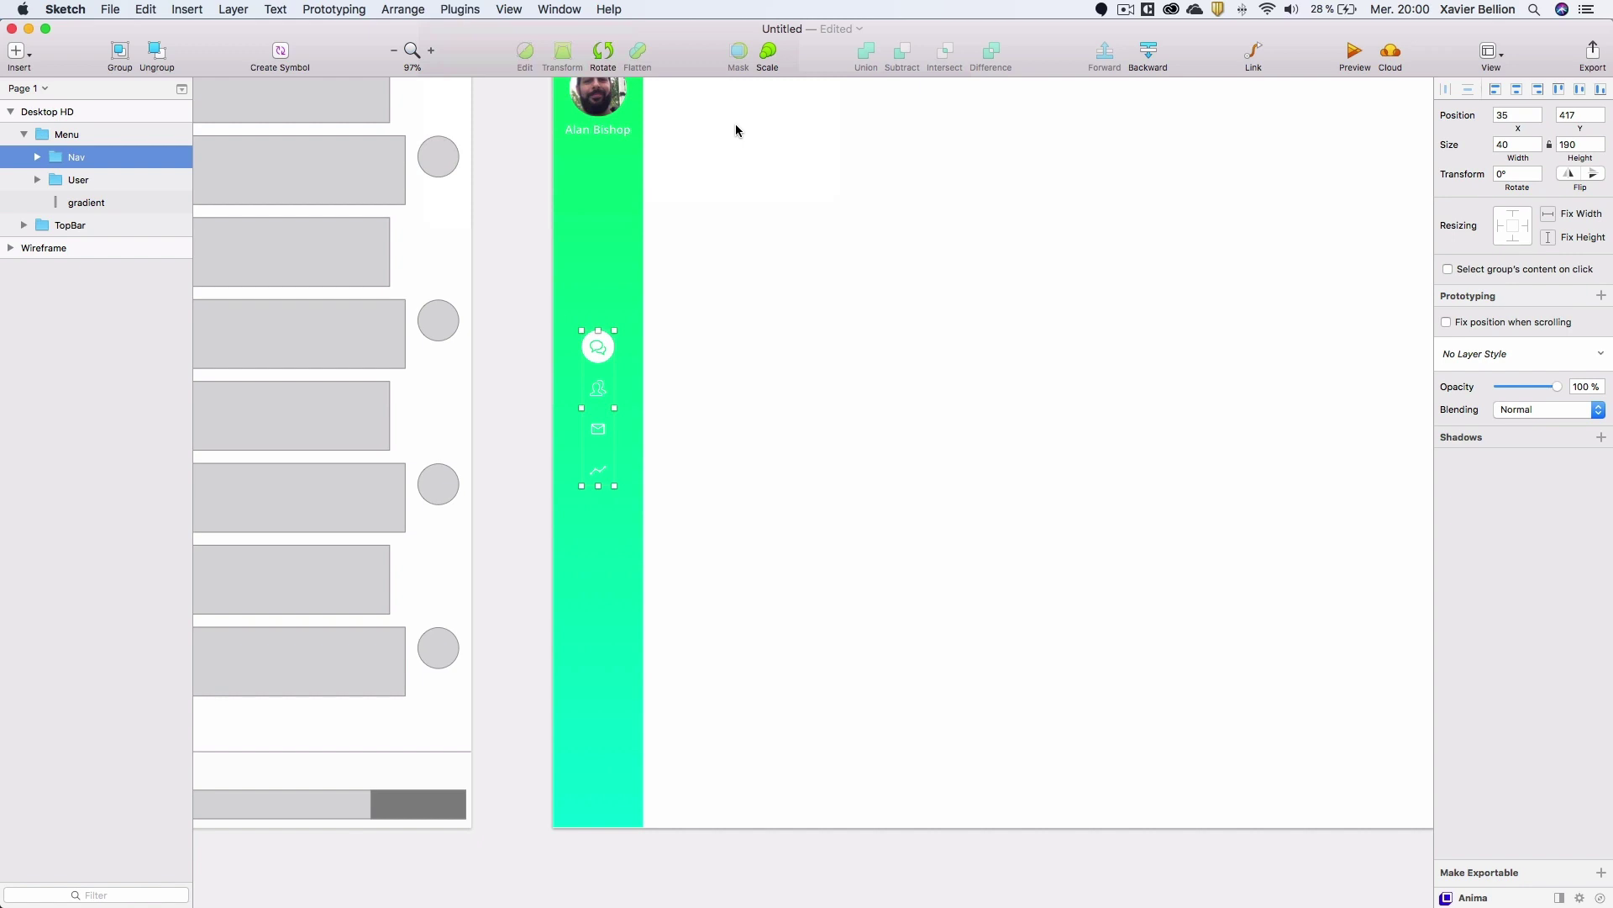
type("power")
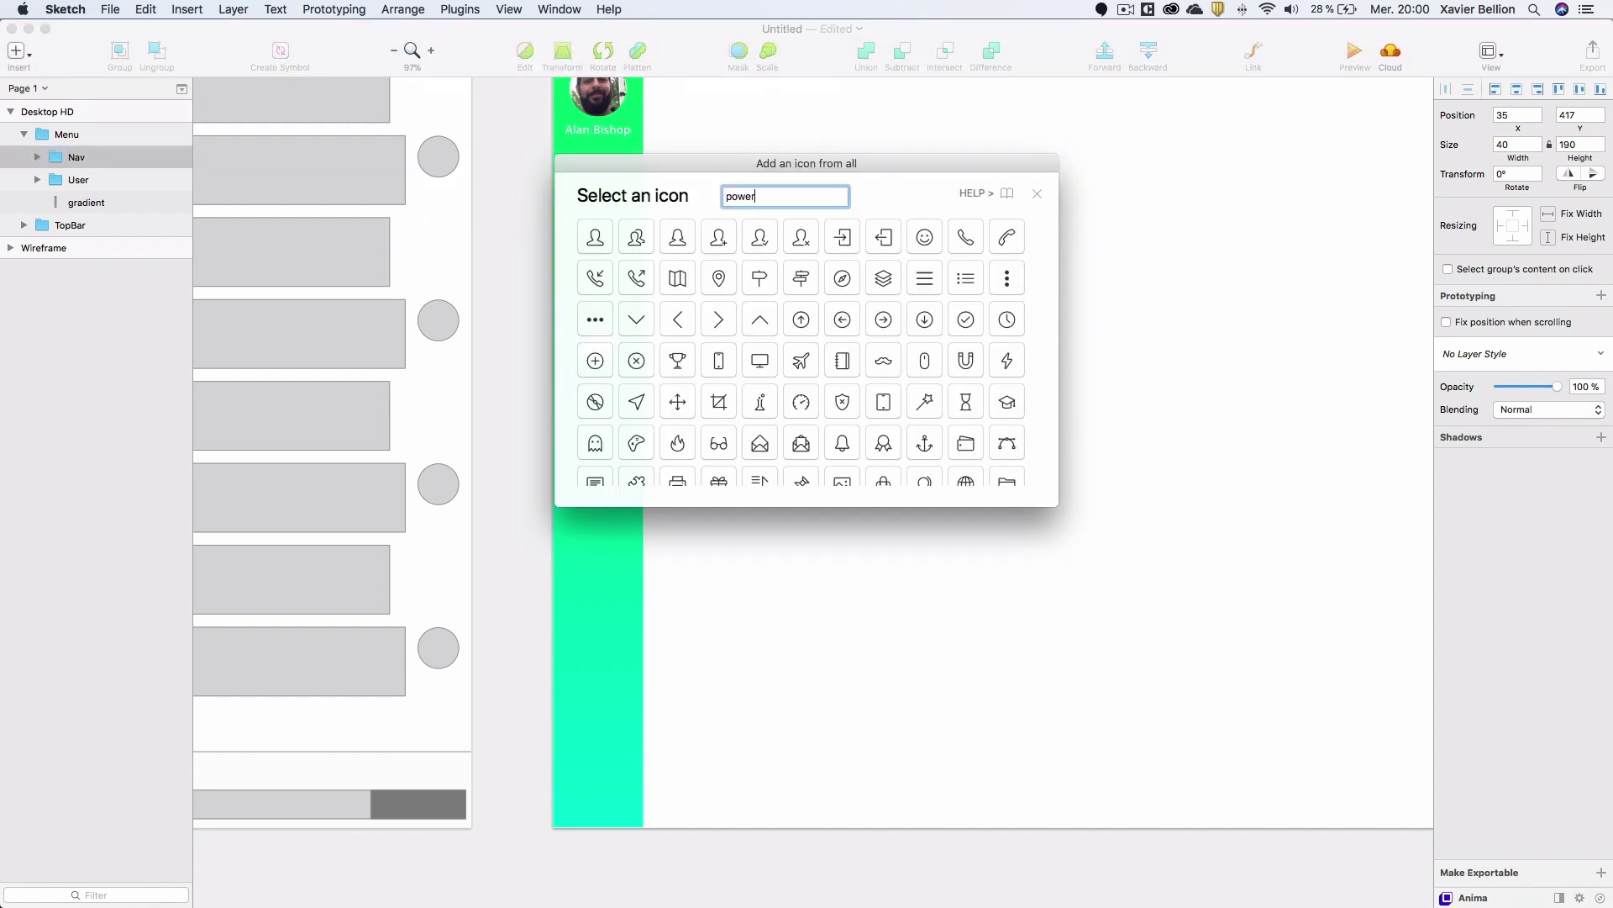
double_click(753, 196)
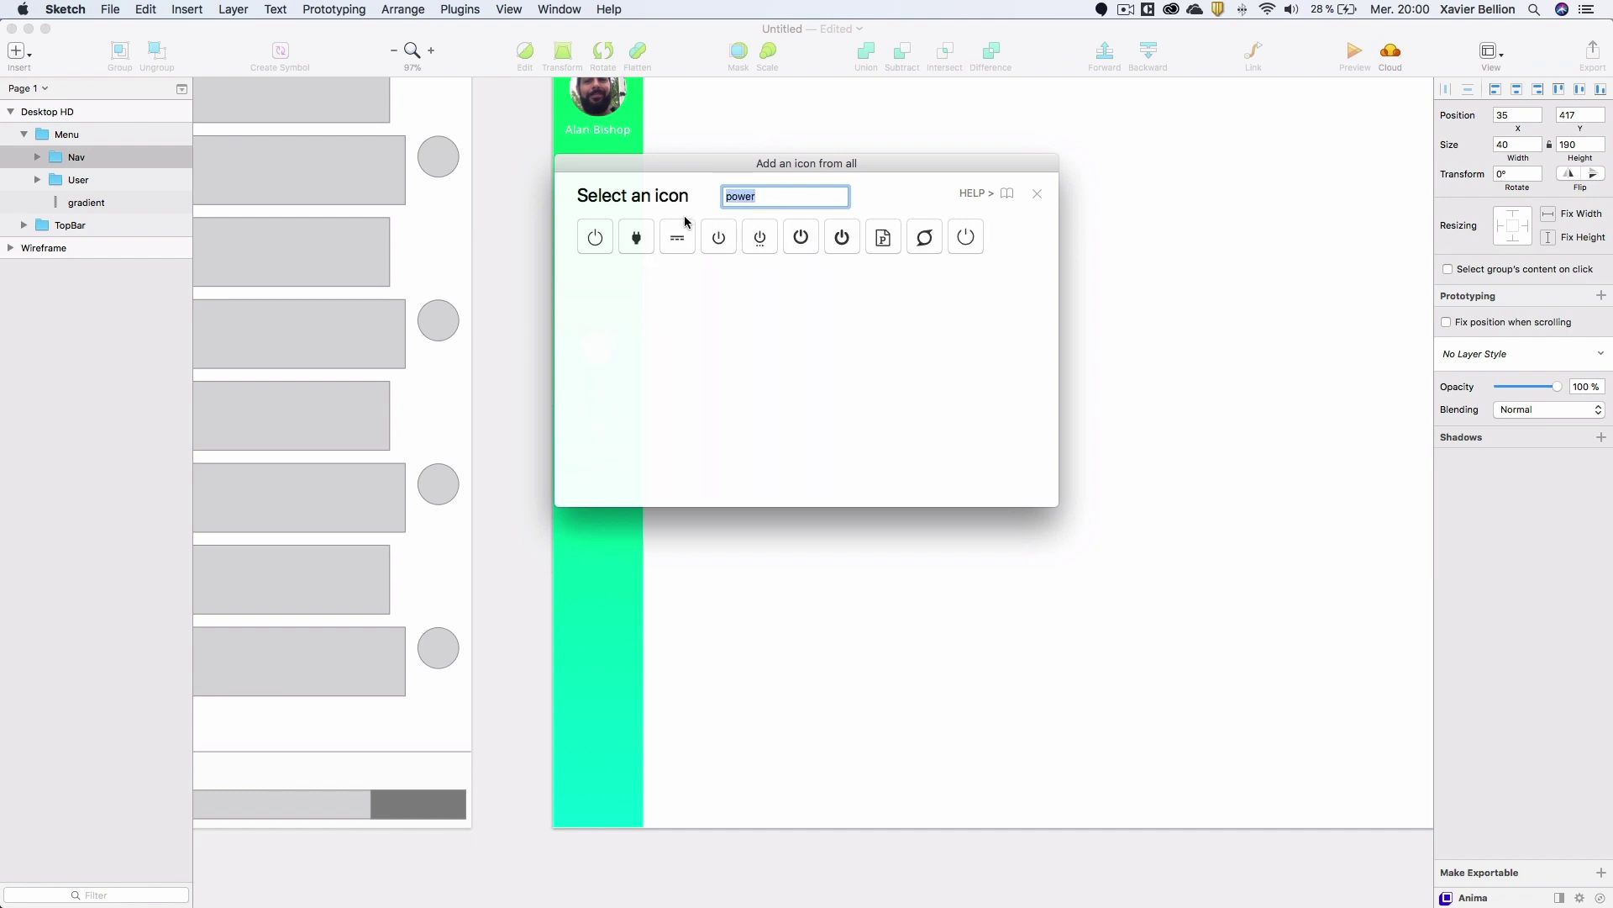
left_click(597, 238)
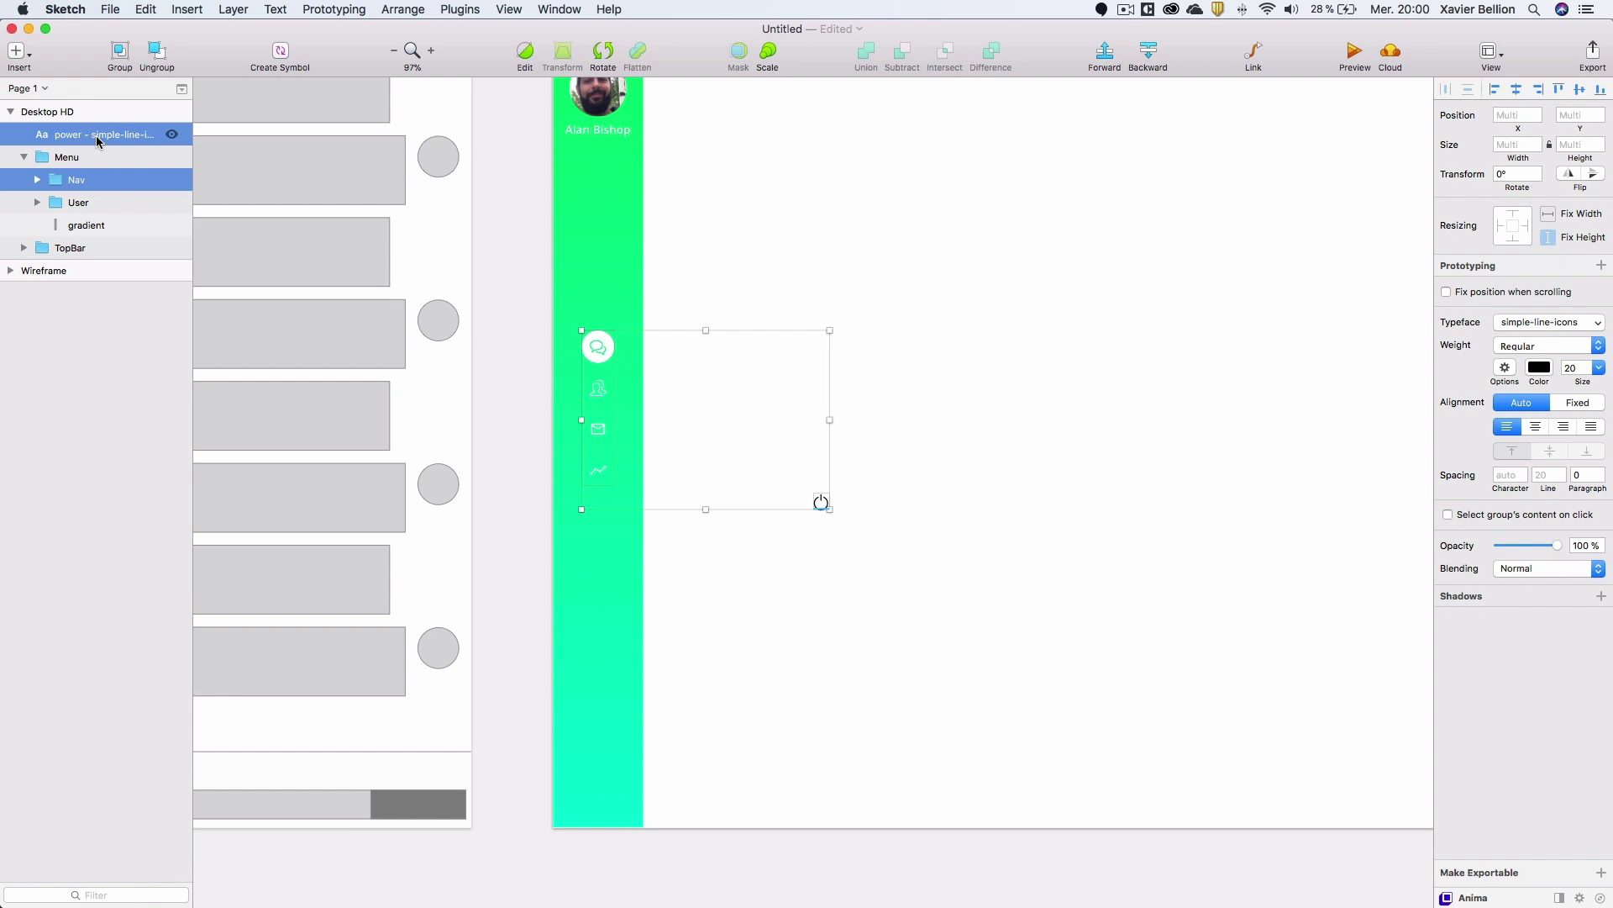
Move the power icon into the Menu group and down to the bottom of the green sidebar.
left_click(93, 139)
left_click_drag(93, 139, 88, 161)
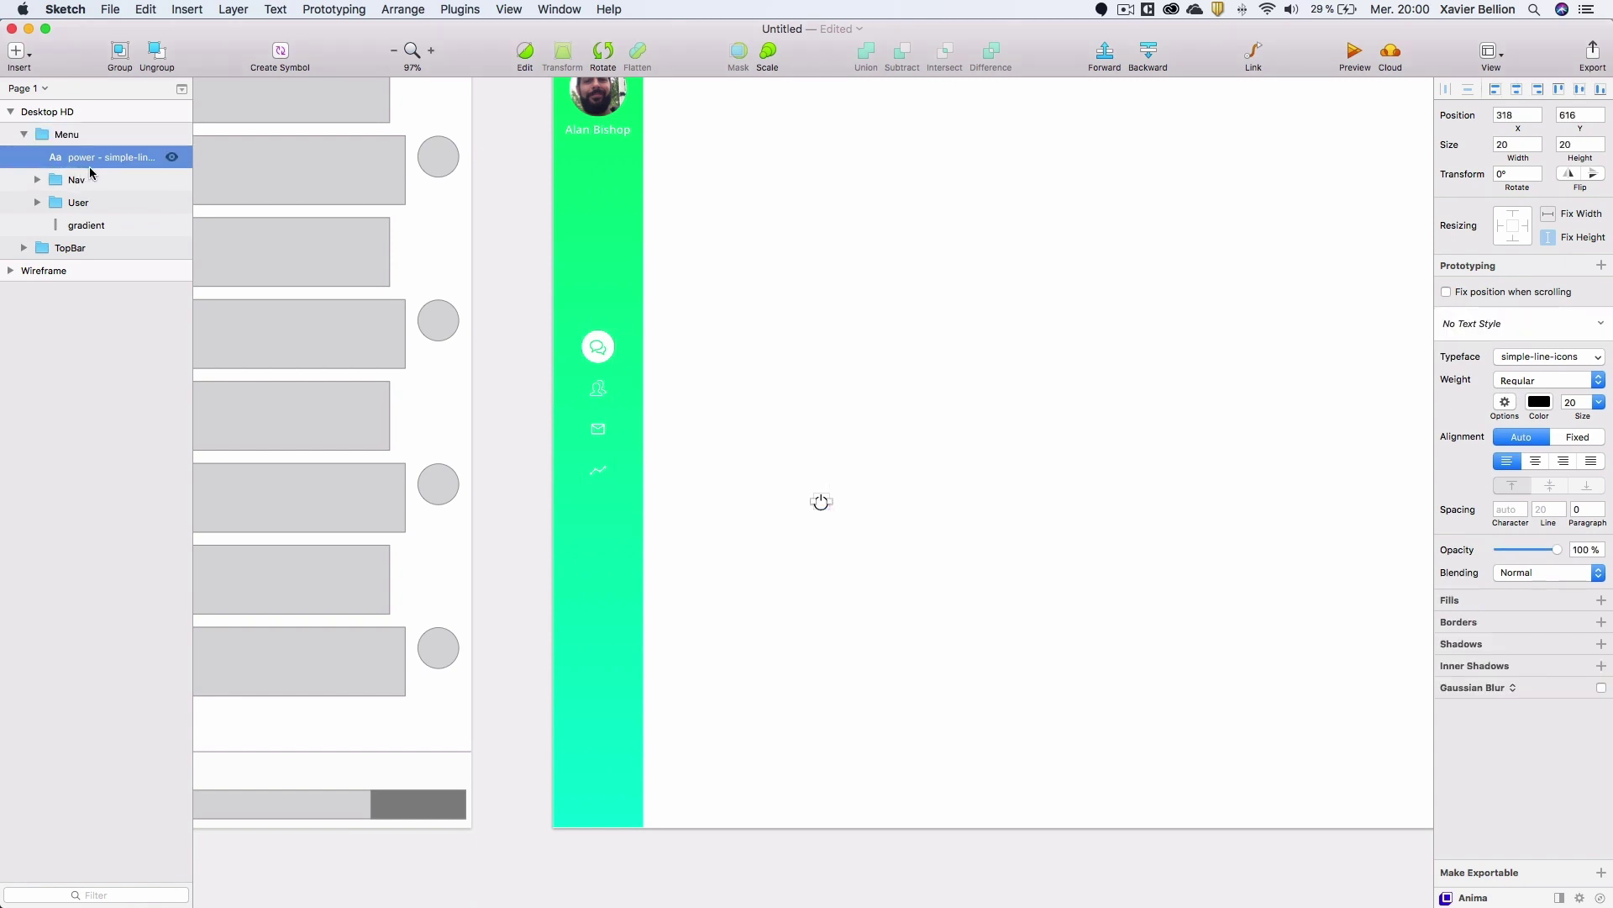
left_click_drag(816, 498, 597, 805)
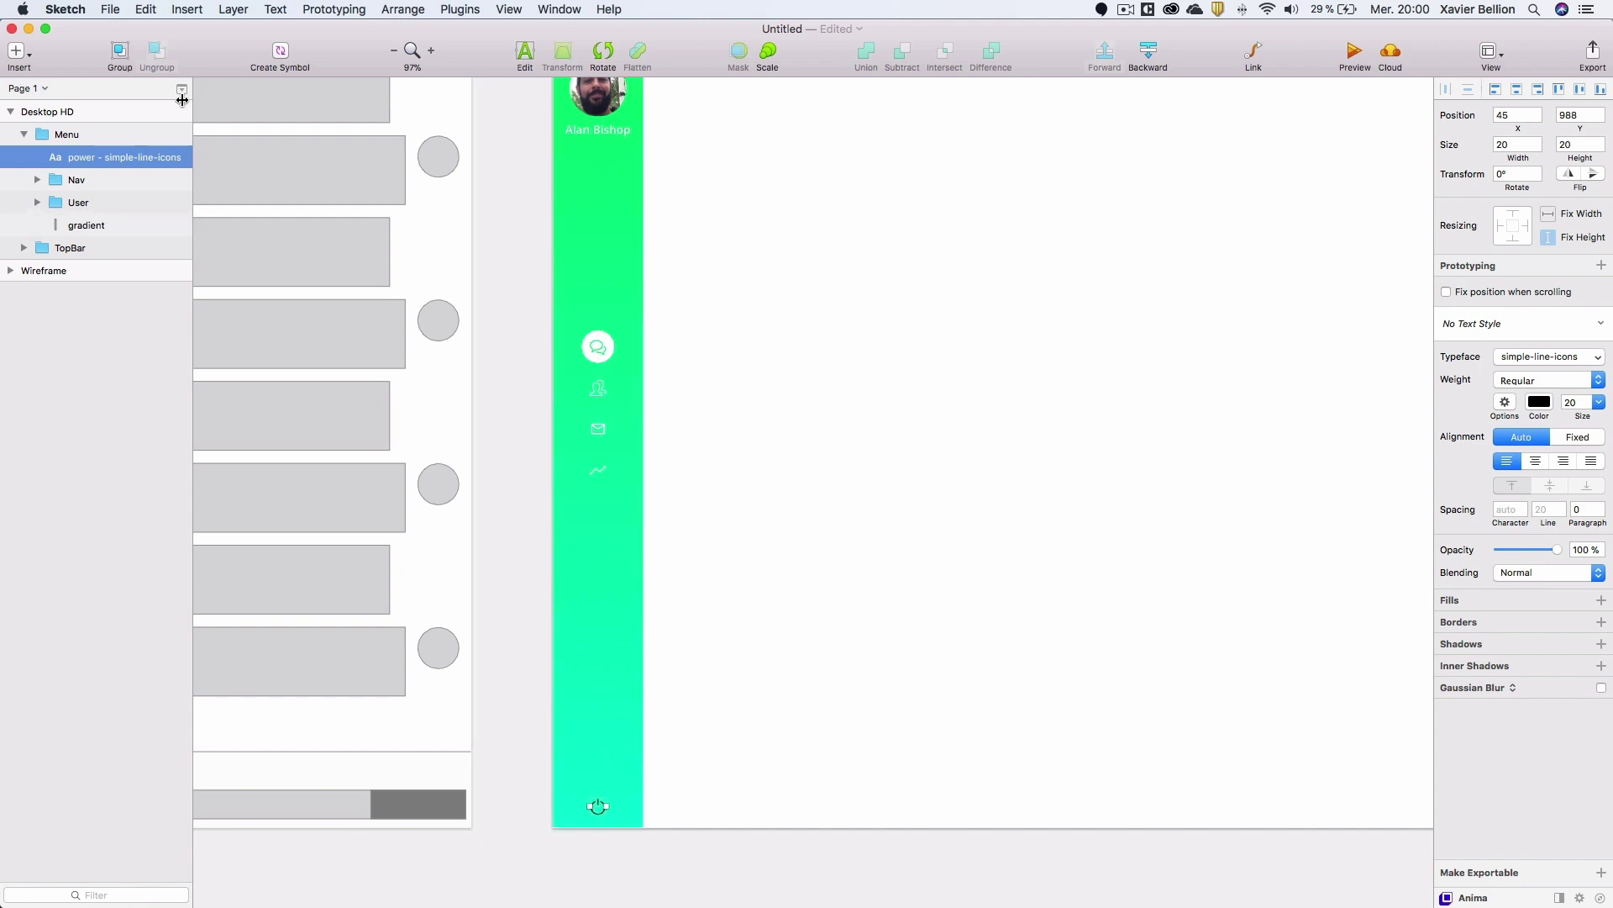
left_click(88, 225, "shift")
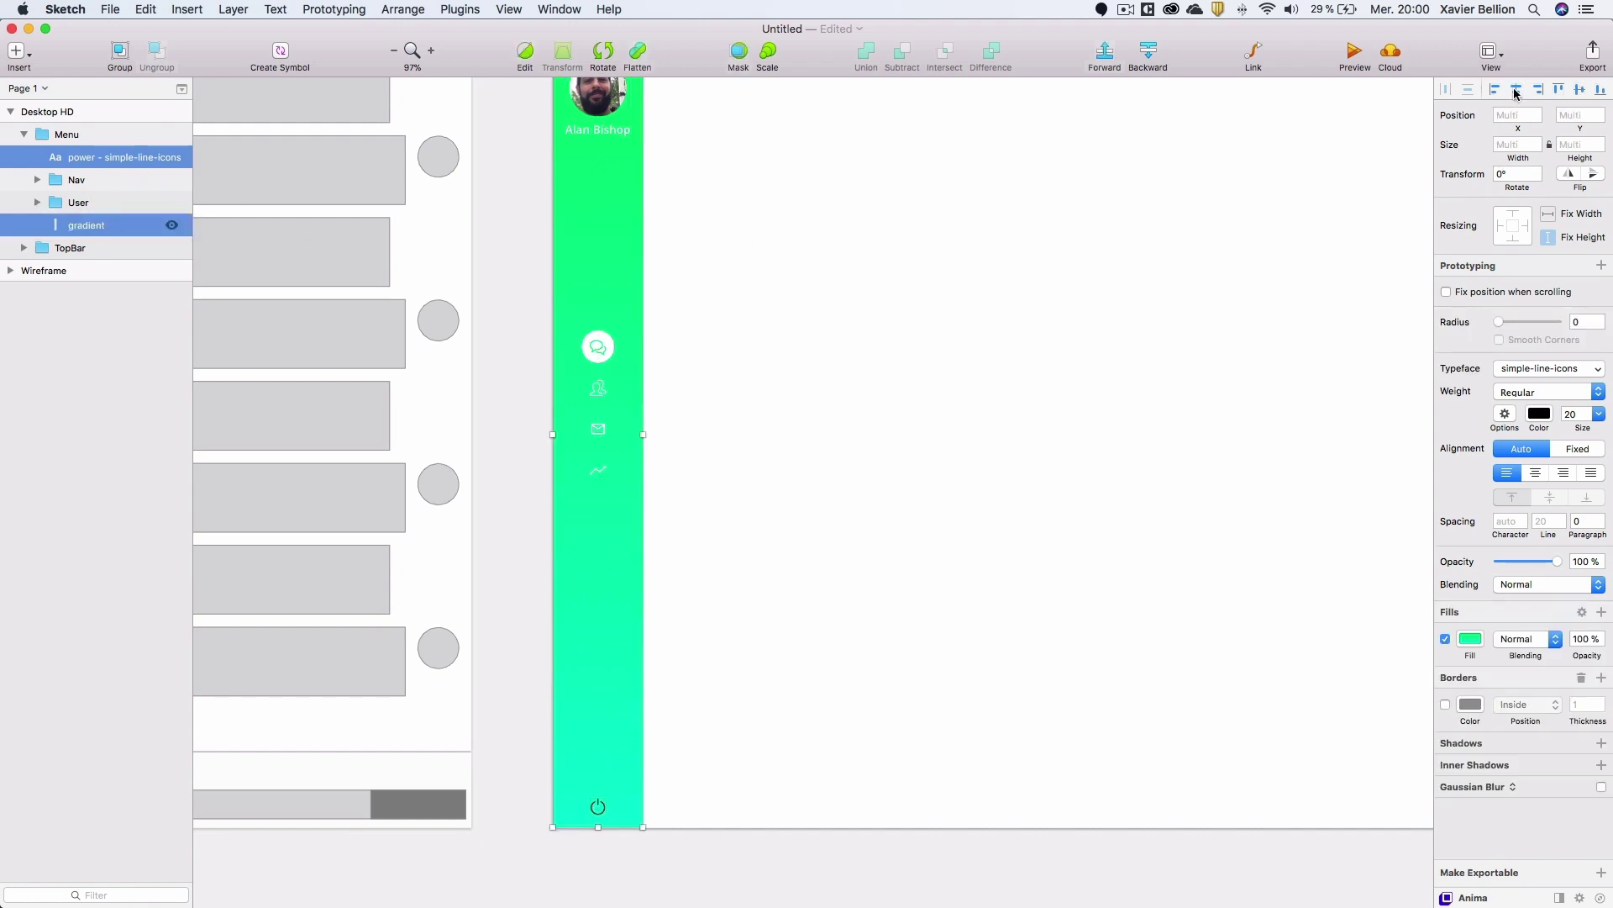
left_click(105, 158)
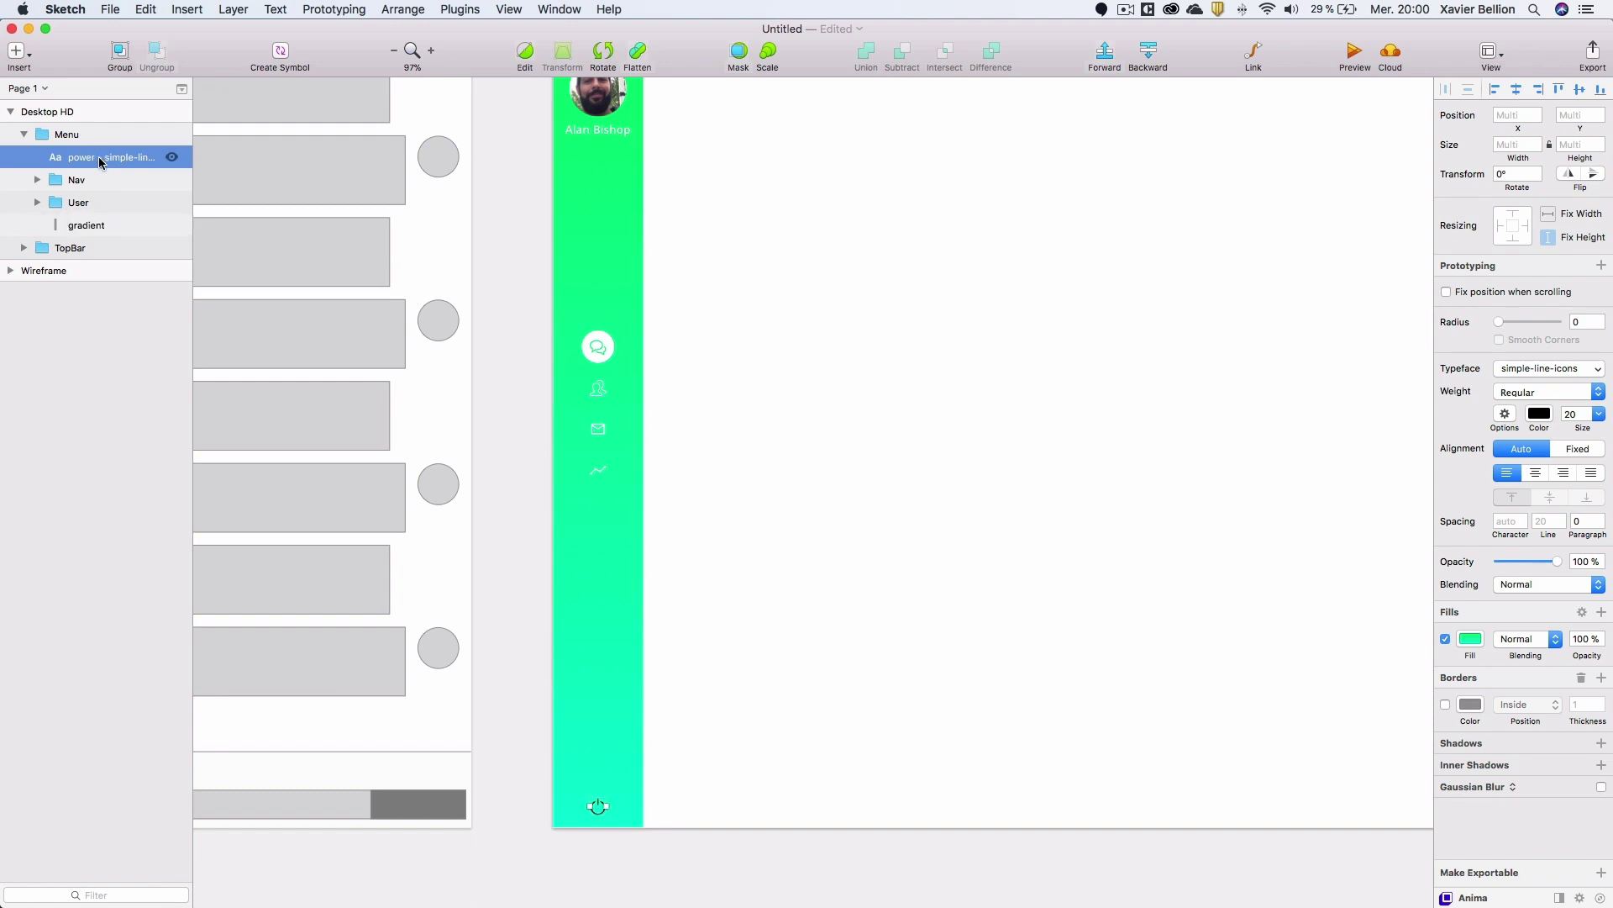
Change the power icon's colour to white.
left_click(1540, 402)
left_click_drag(1462, 534, 1369, 403)
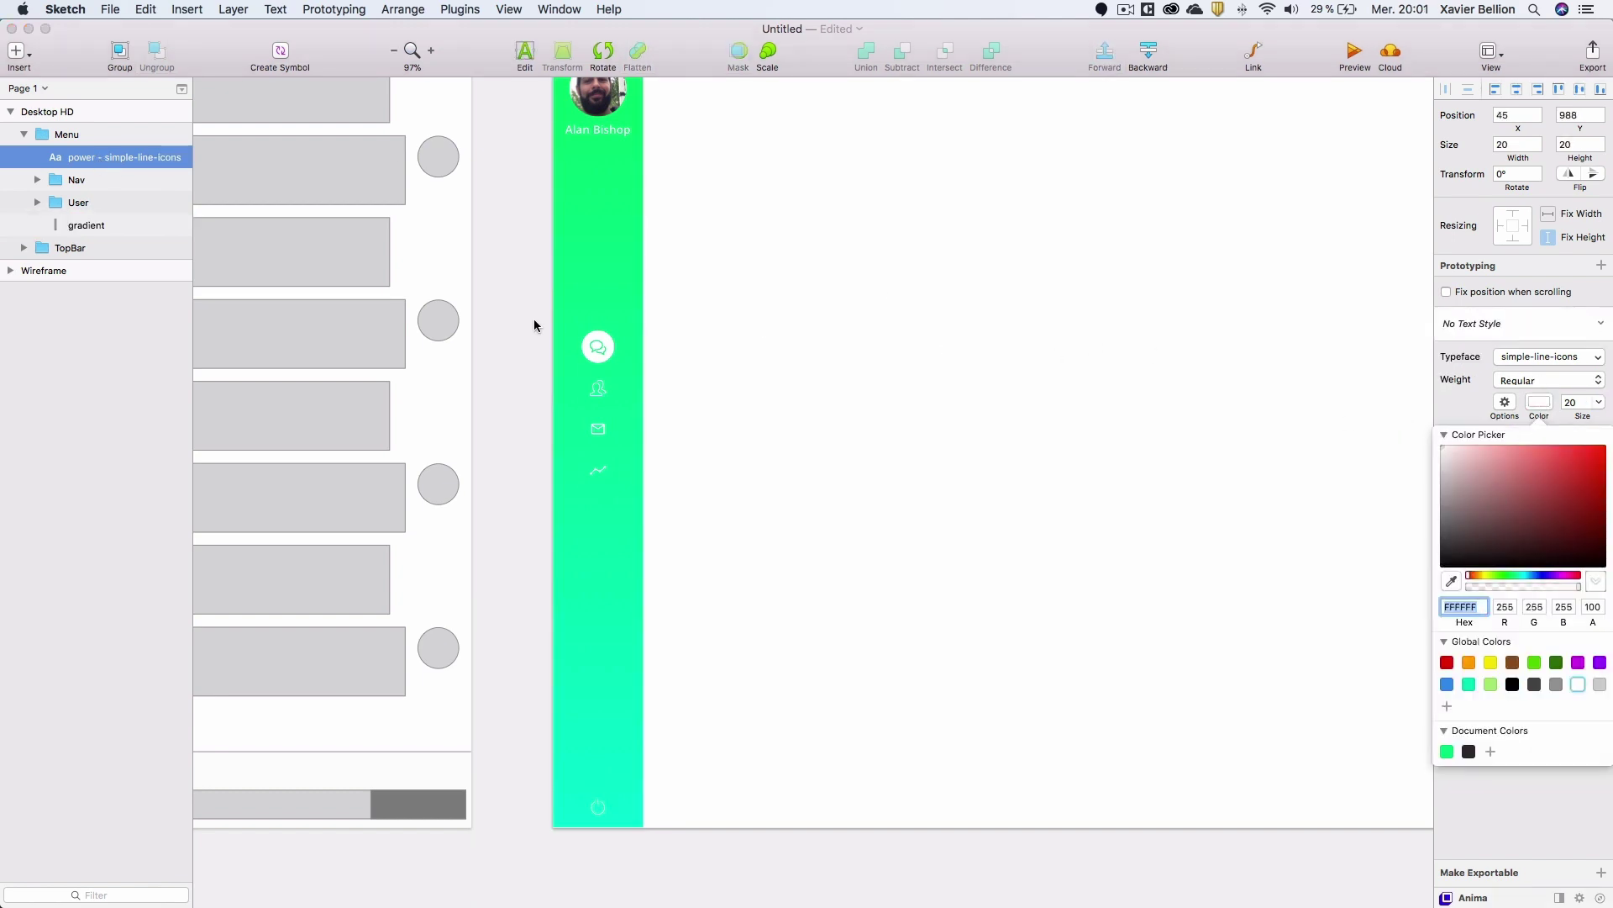
left_click(527, 296)
left_click_drag(813, 249, 644, 305)
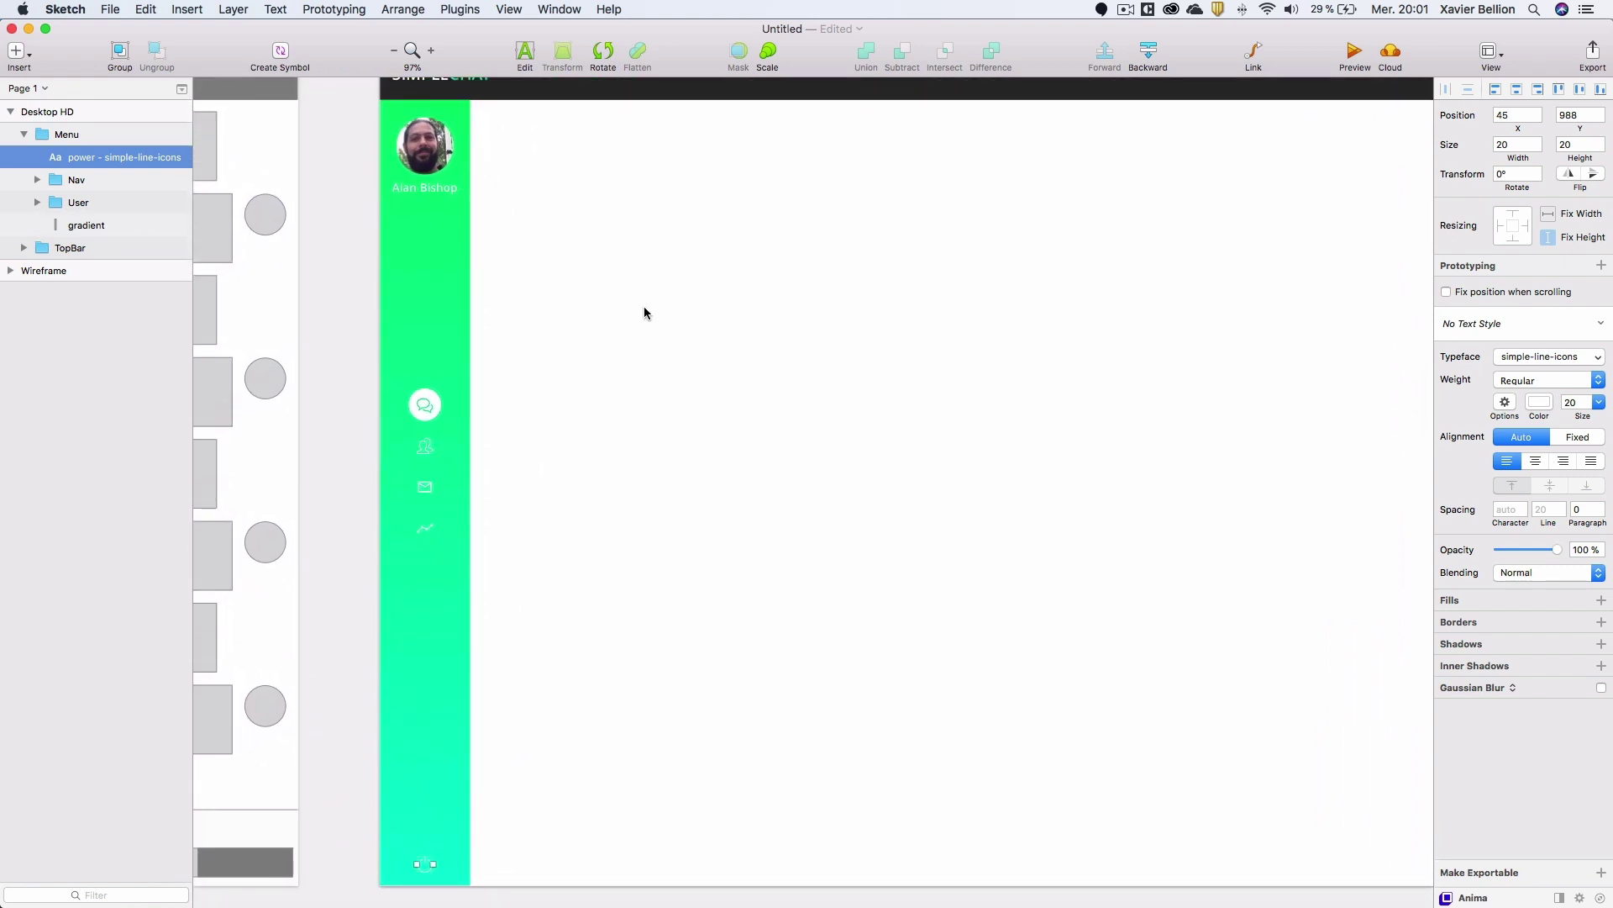
left_click(427, 278)
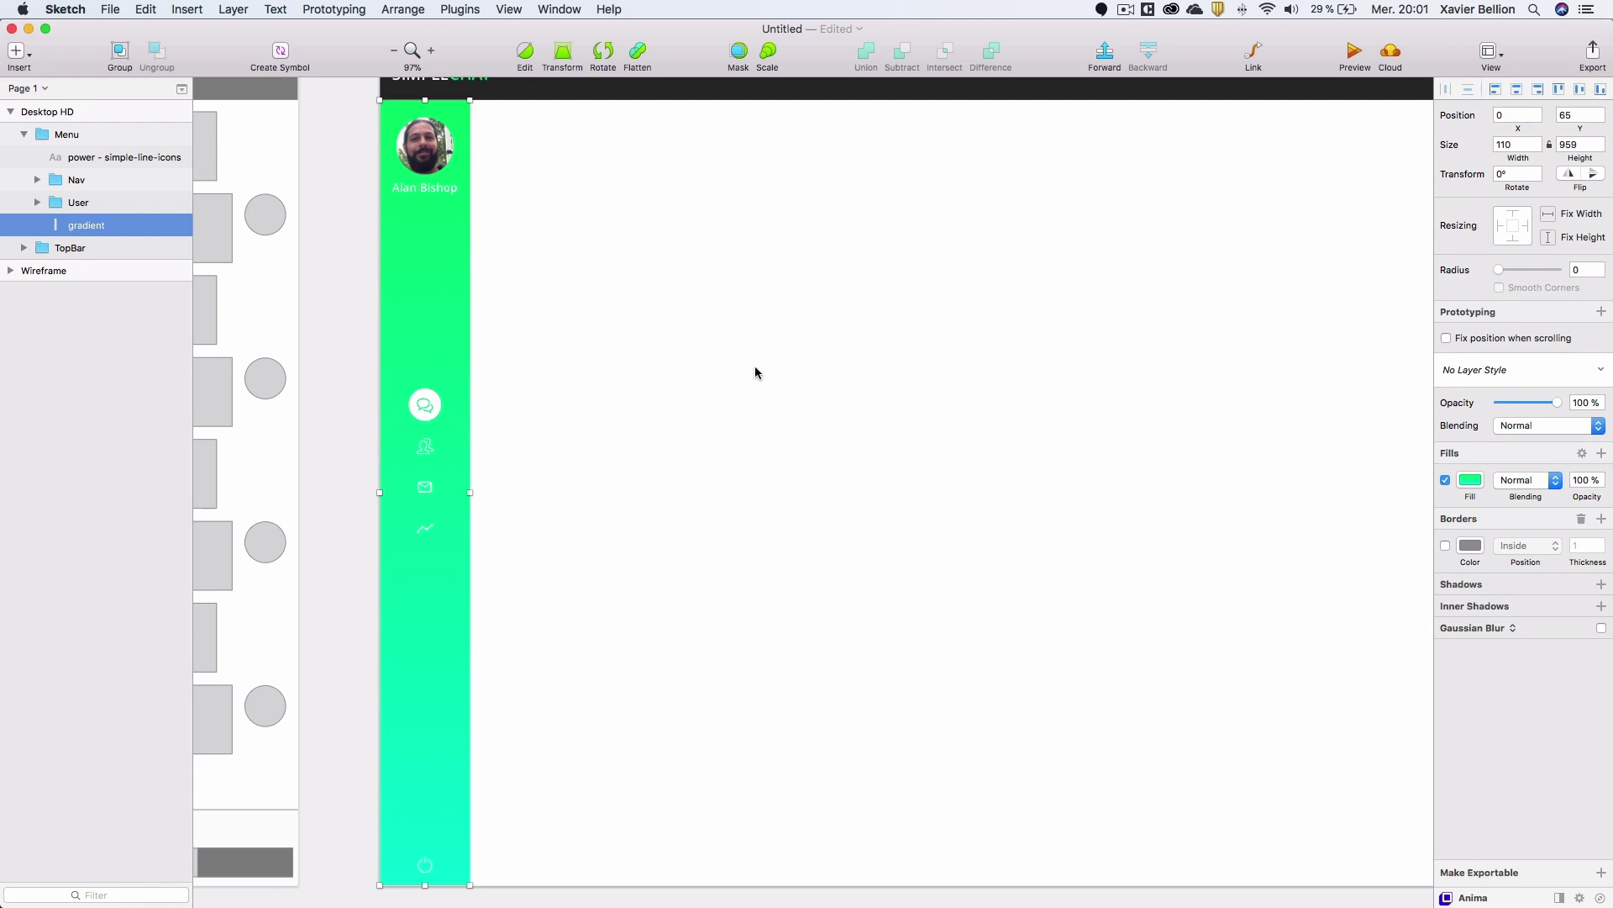
left_click(353, 426)
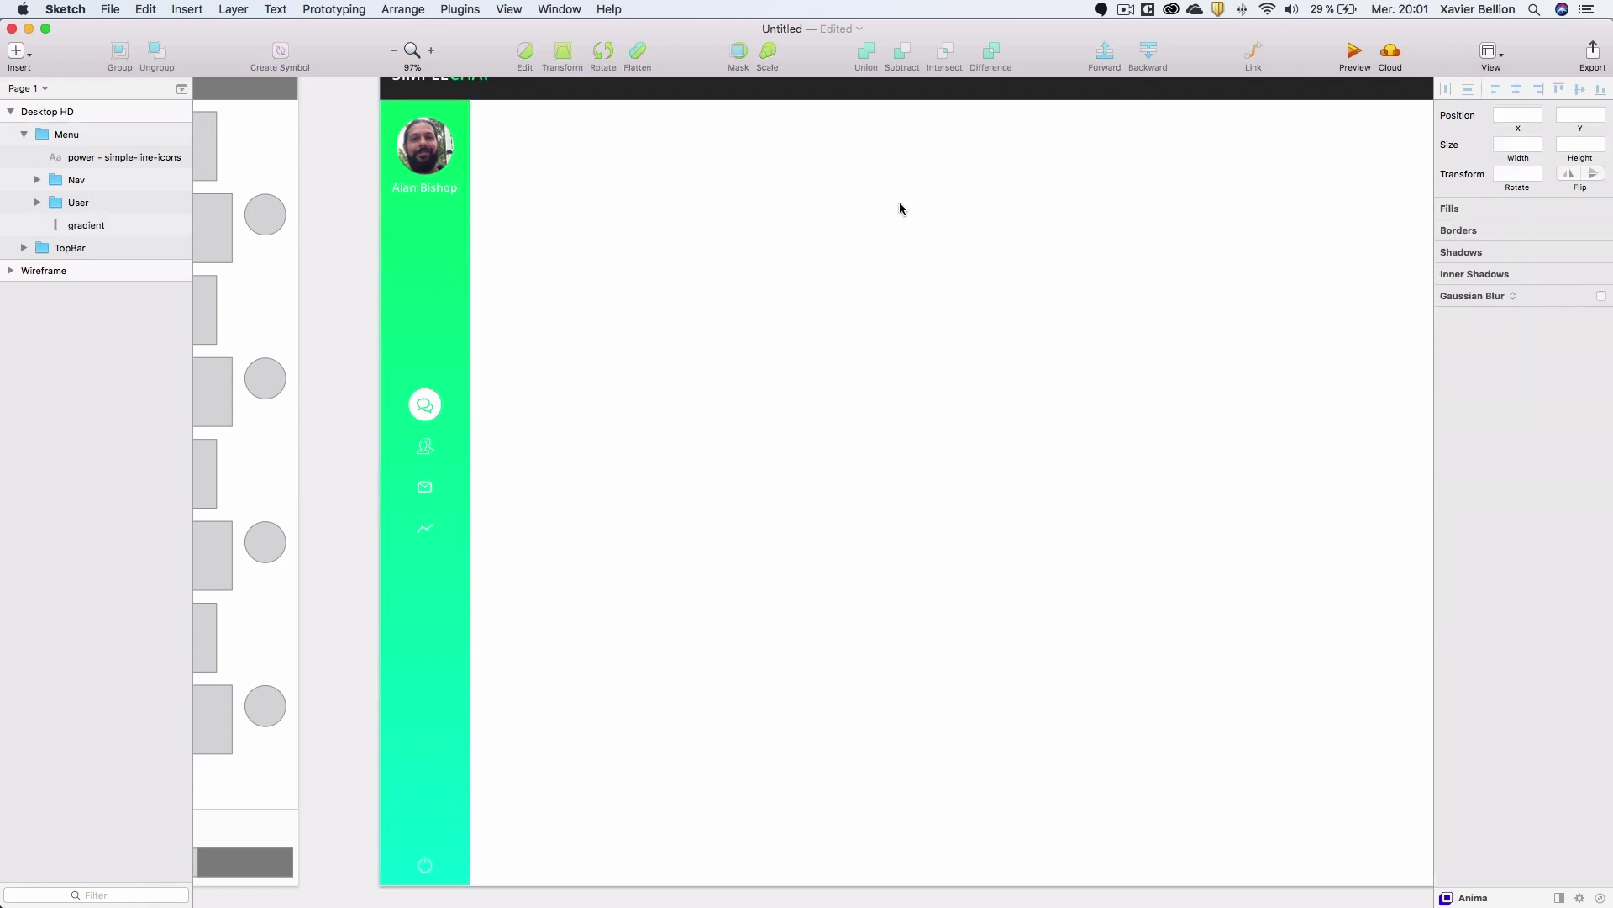
Preview the Desktop HD SIMPLECHAT screen, close the preview, and collapse the Menu group in the layer list.
left_click(1354, 52)
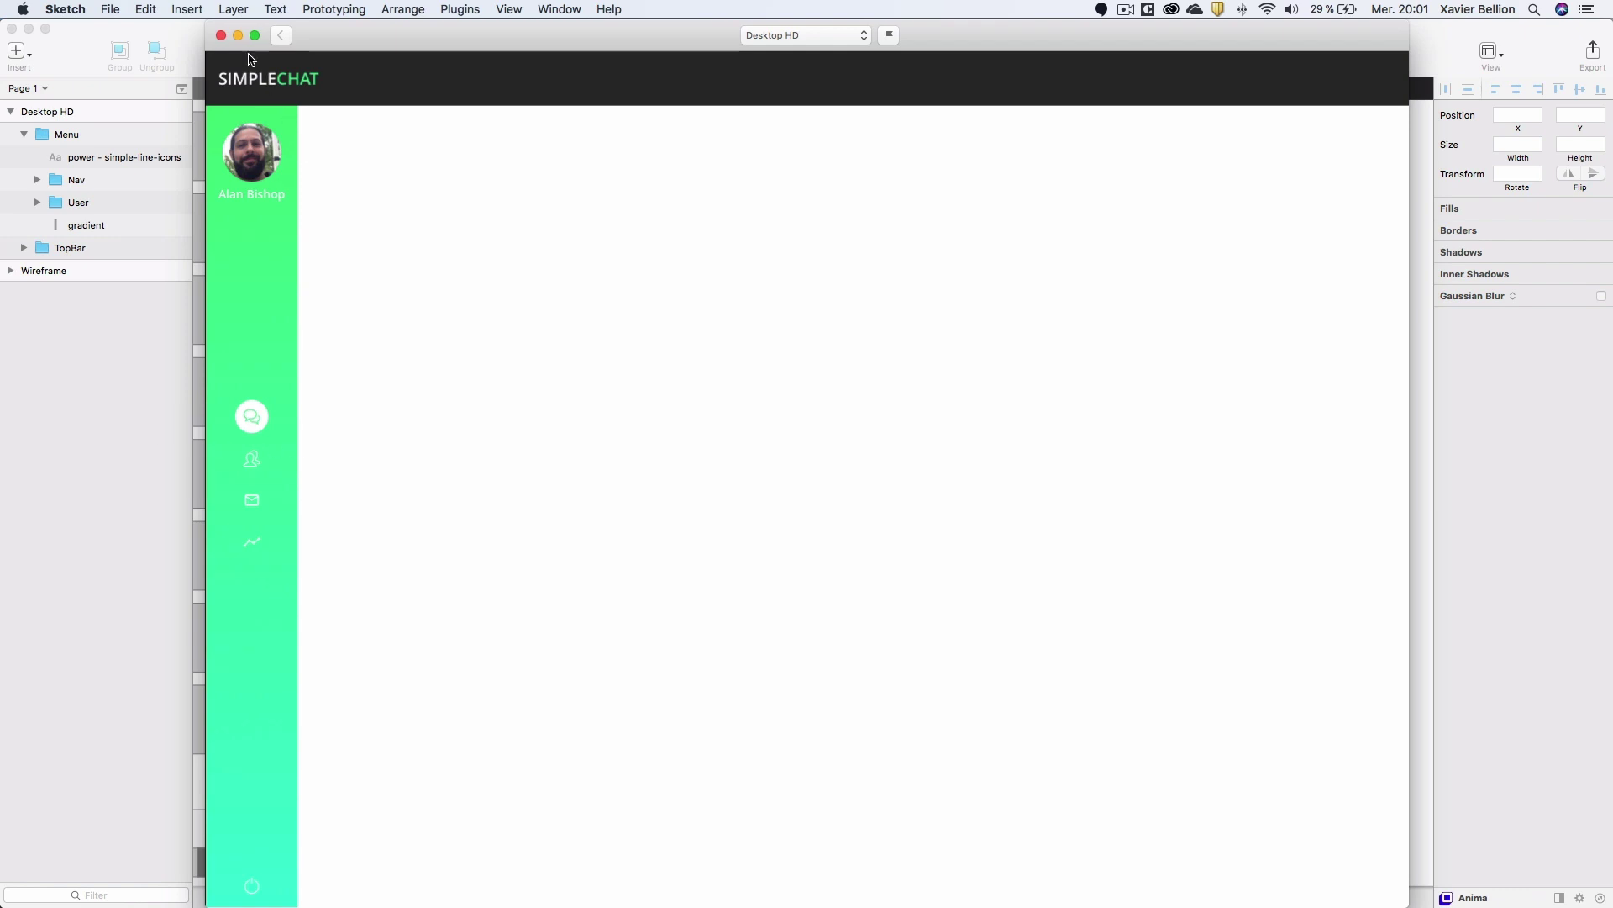
left_click(221, 36)
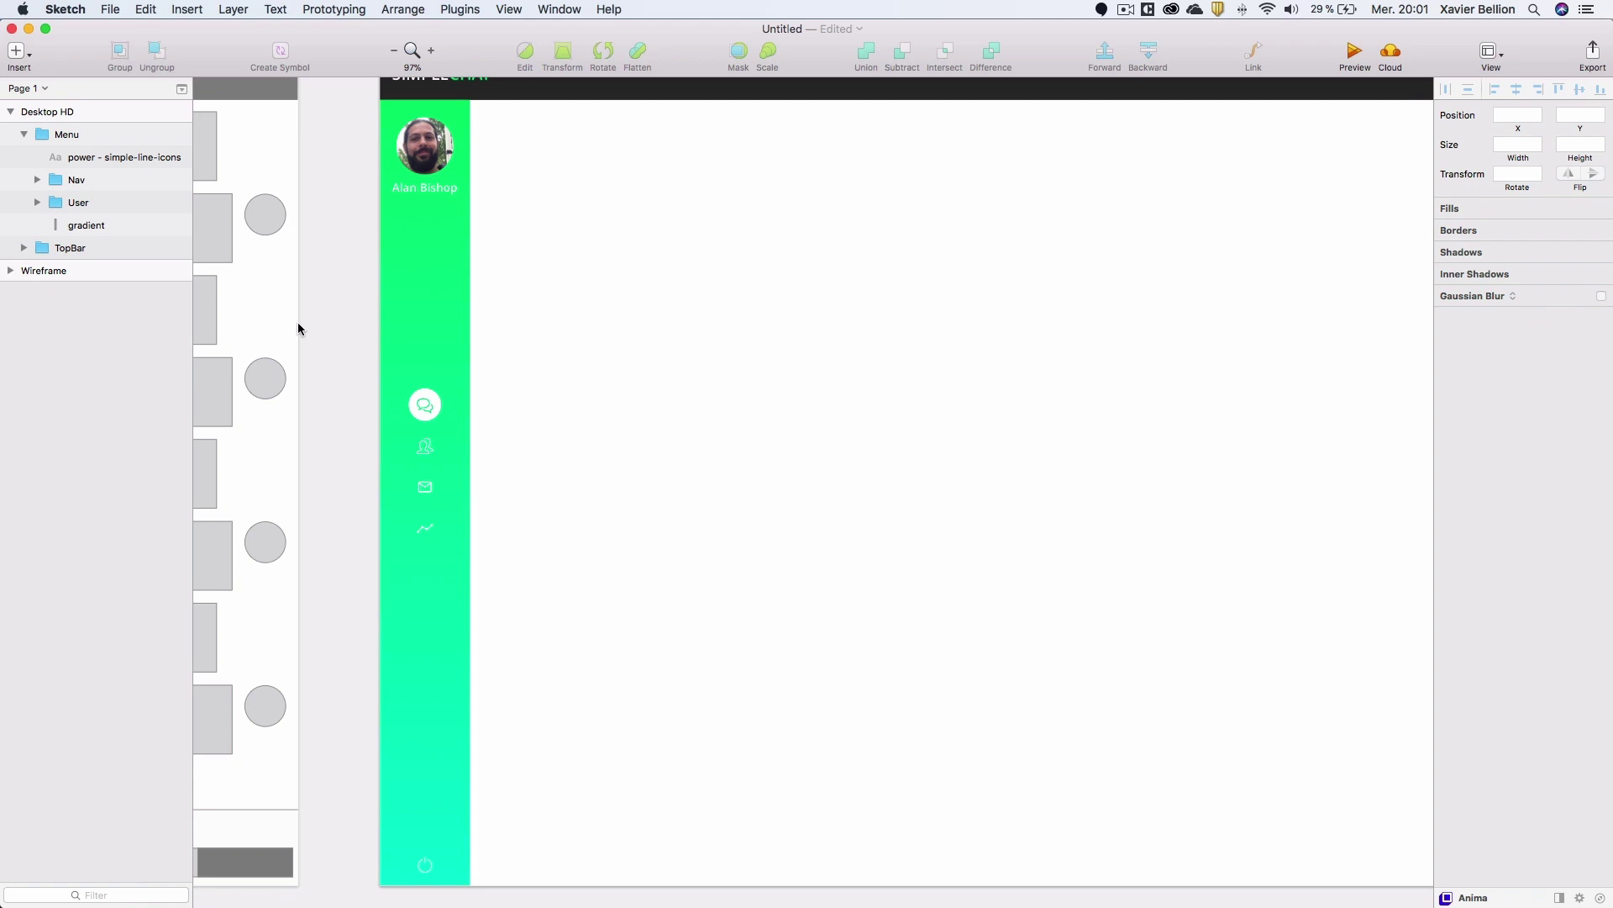
left_click(23, 135)
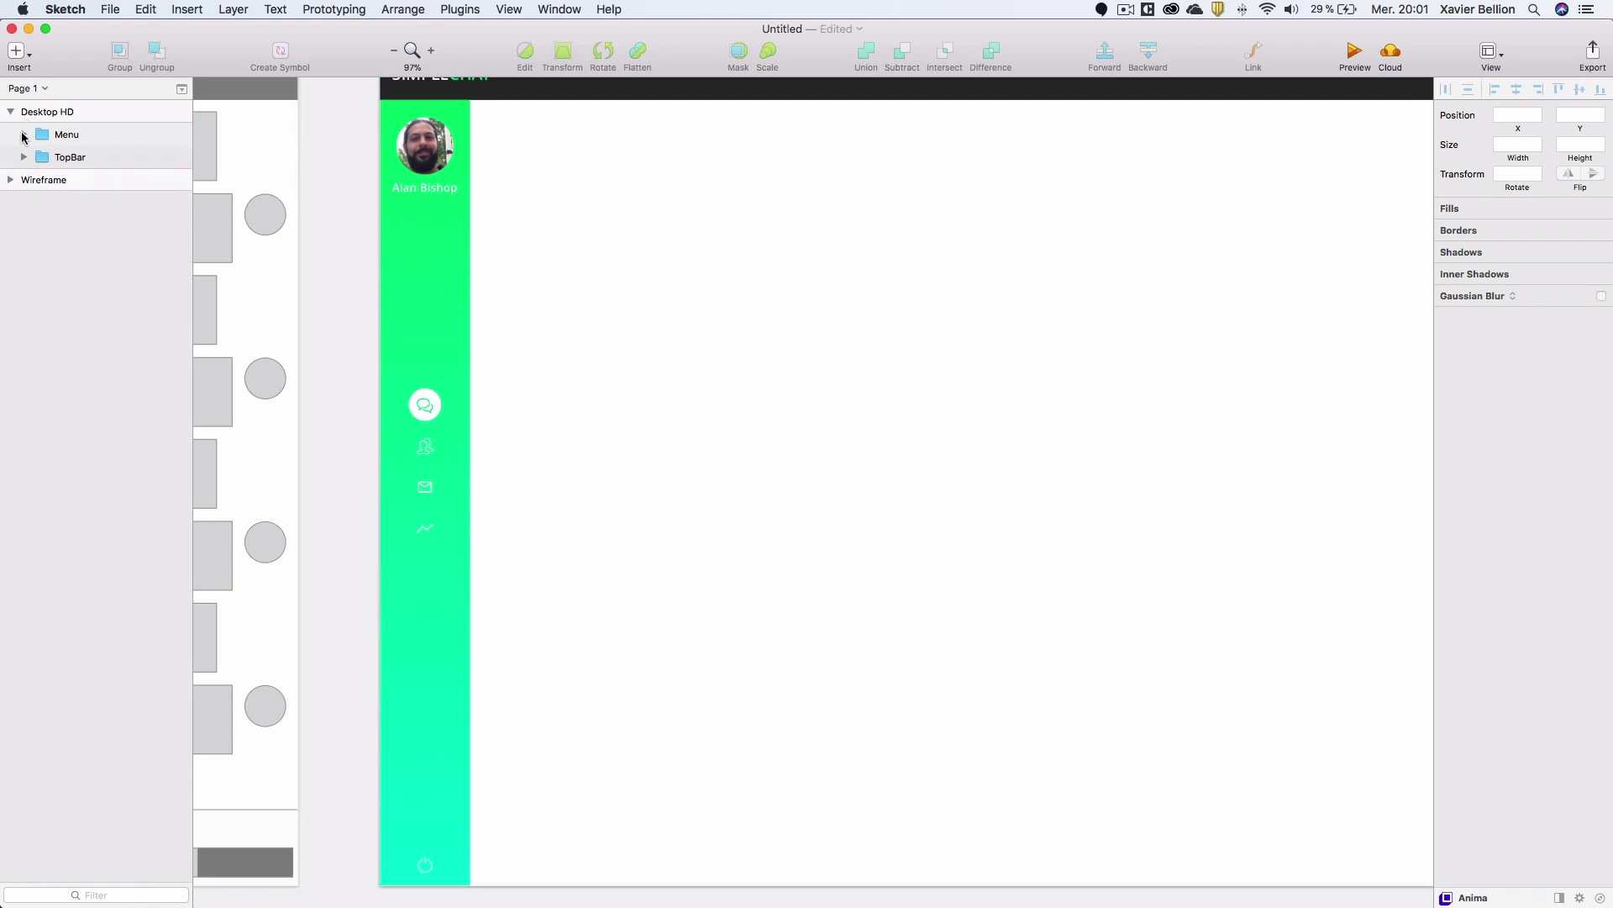
Draw a full-height rectangle beside the green sidebar and remove its border.
key("r")
left_click_drag(528, 228, 609, 652)
key("super+z")
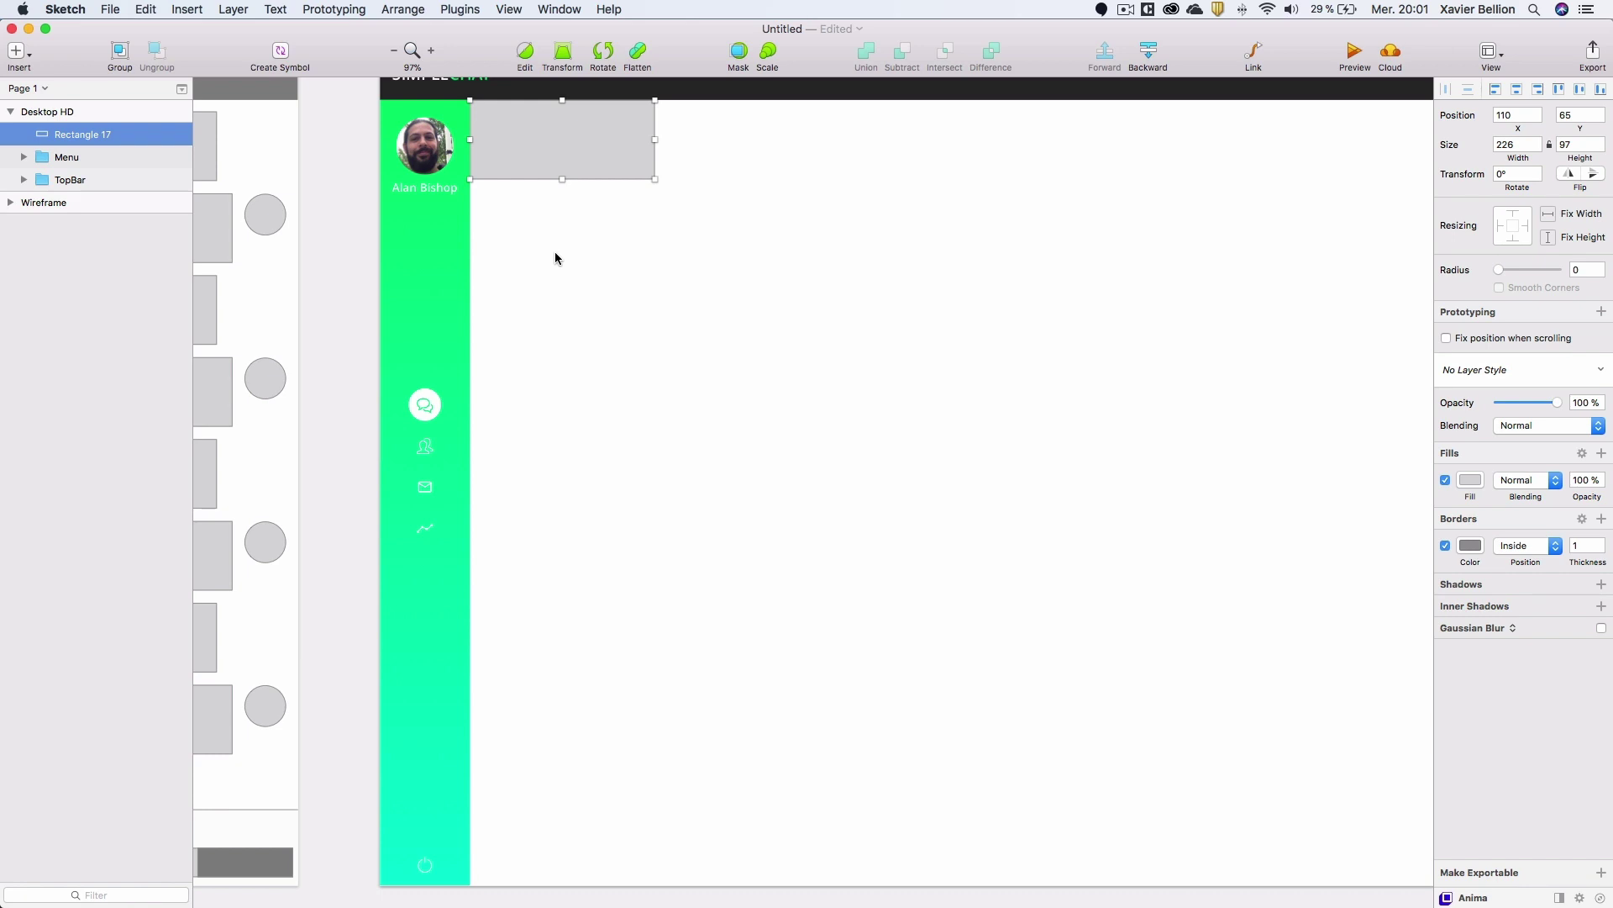
left_click_drag(562, 181, 559, 847)
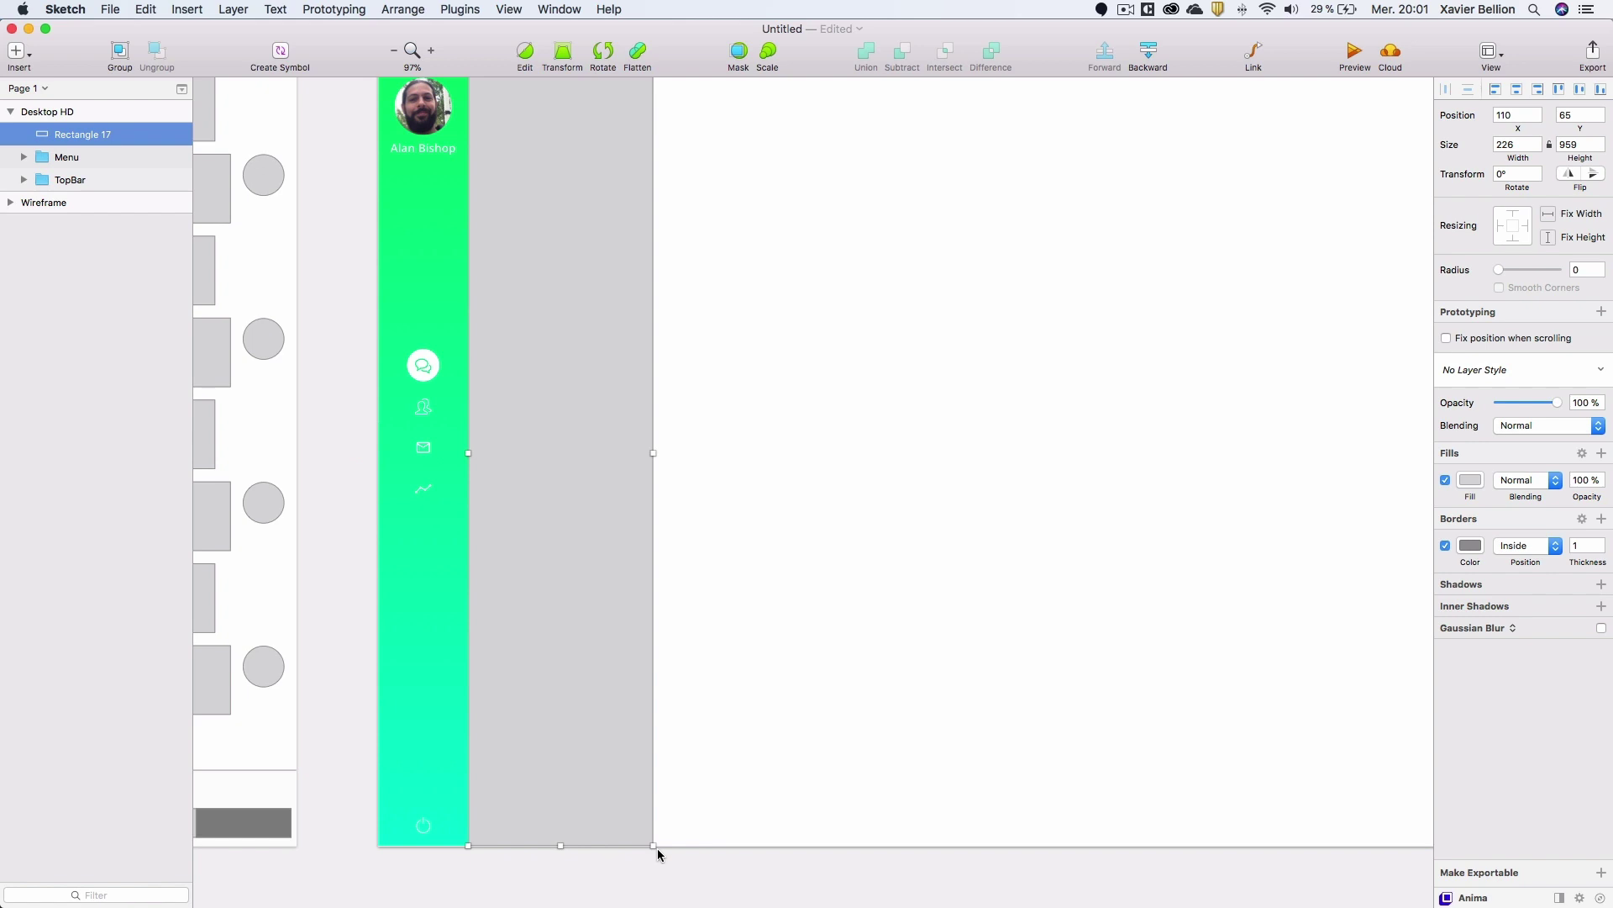
left_click(1445, 546)
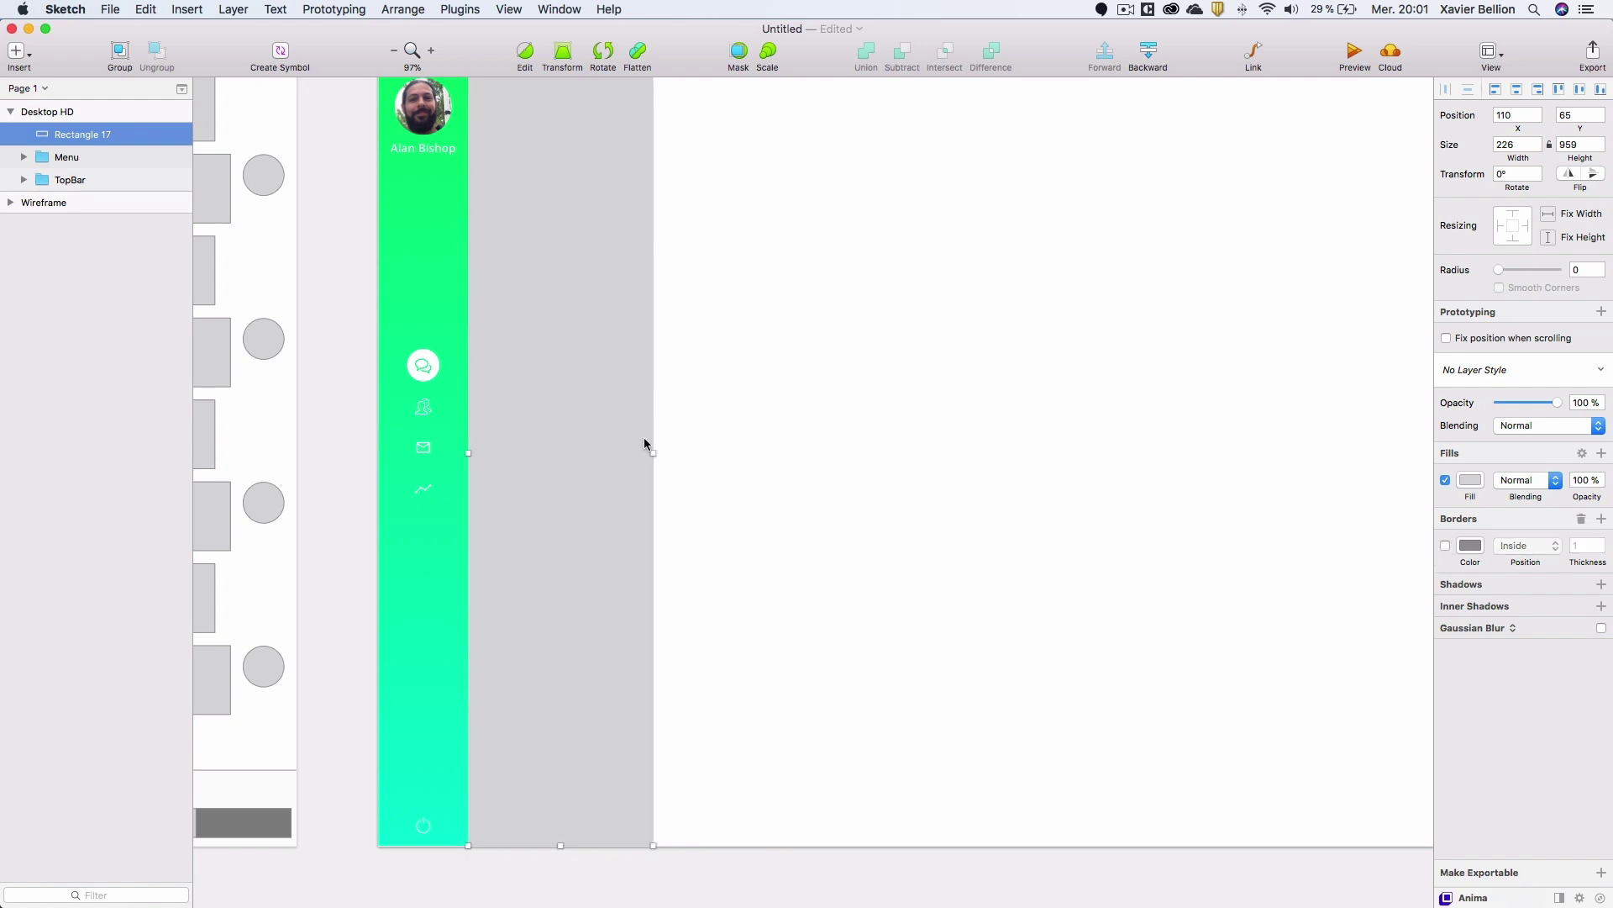
Set the rectangle's width to 325 px.
left_click_drag(653, 453, 727, 458)
scroll(756, 371, "up", 3)
scroll(756, 371, "right", 2)
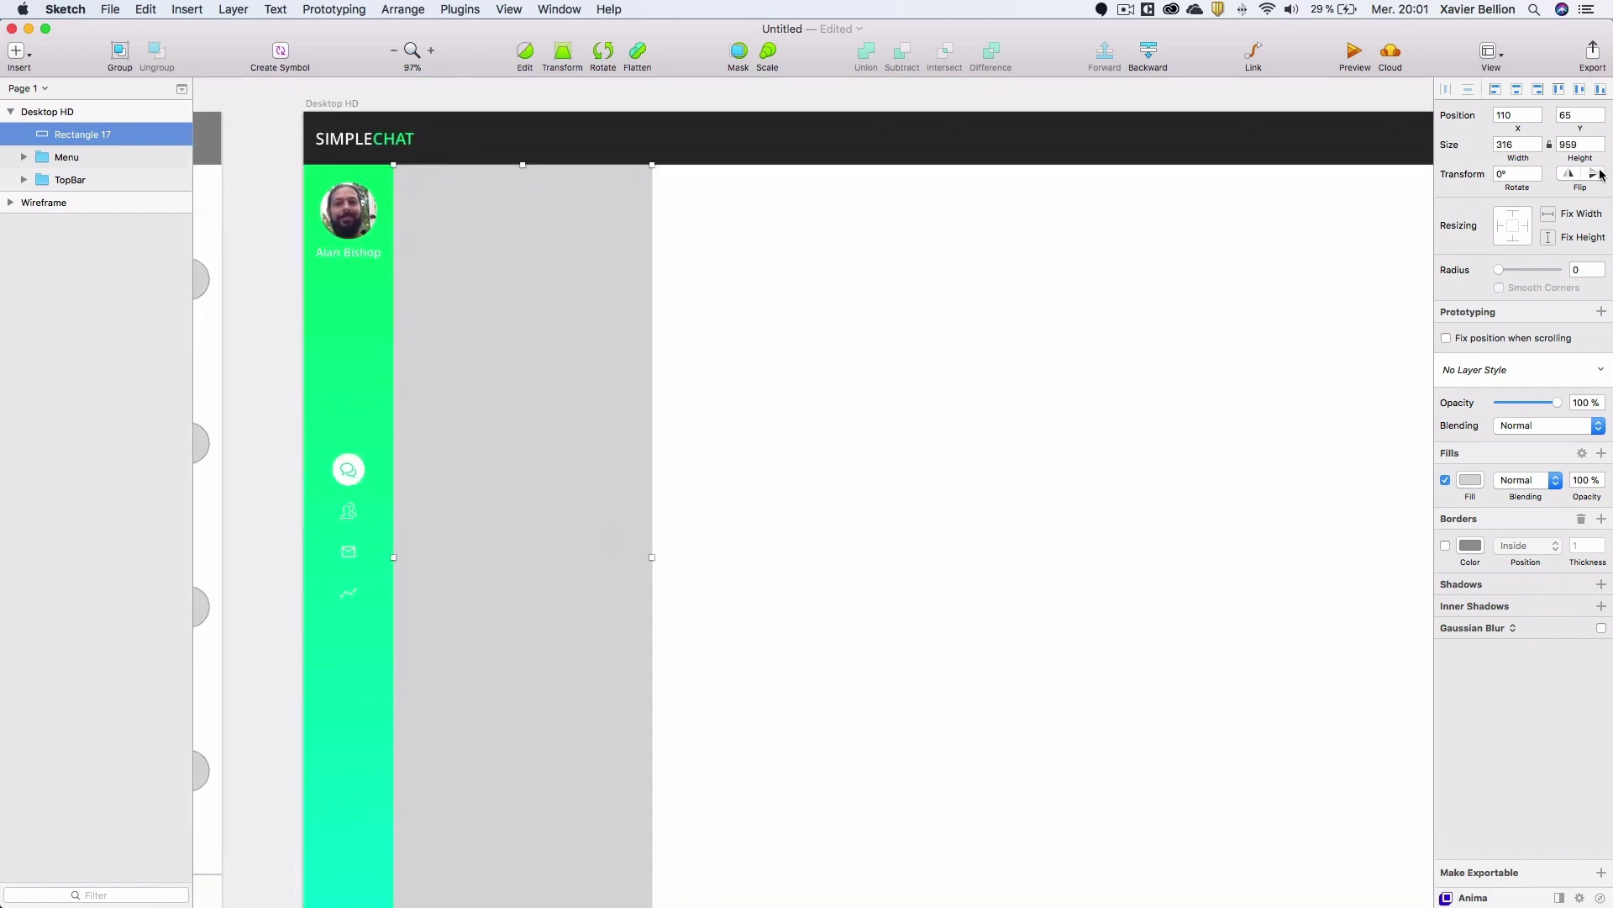
left_click(1504, 144)
type("325")
key("Return")
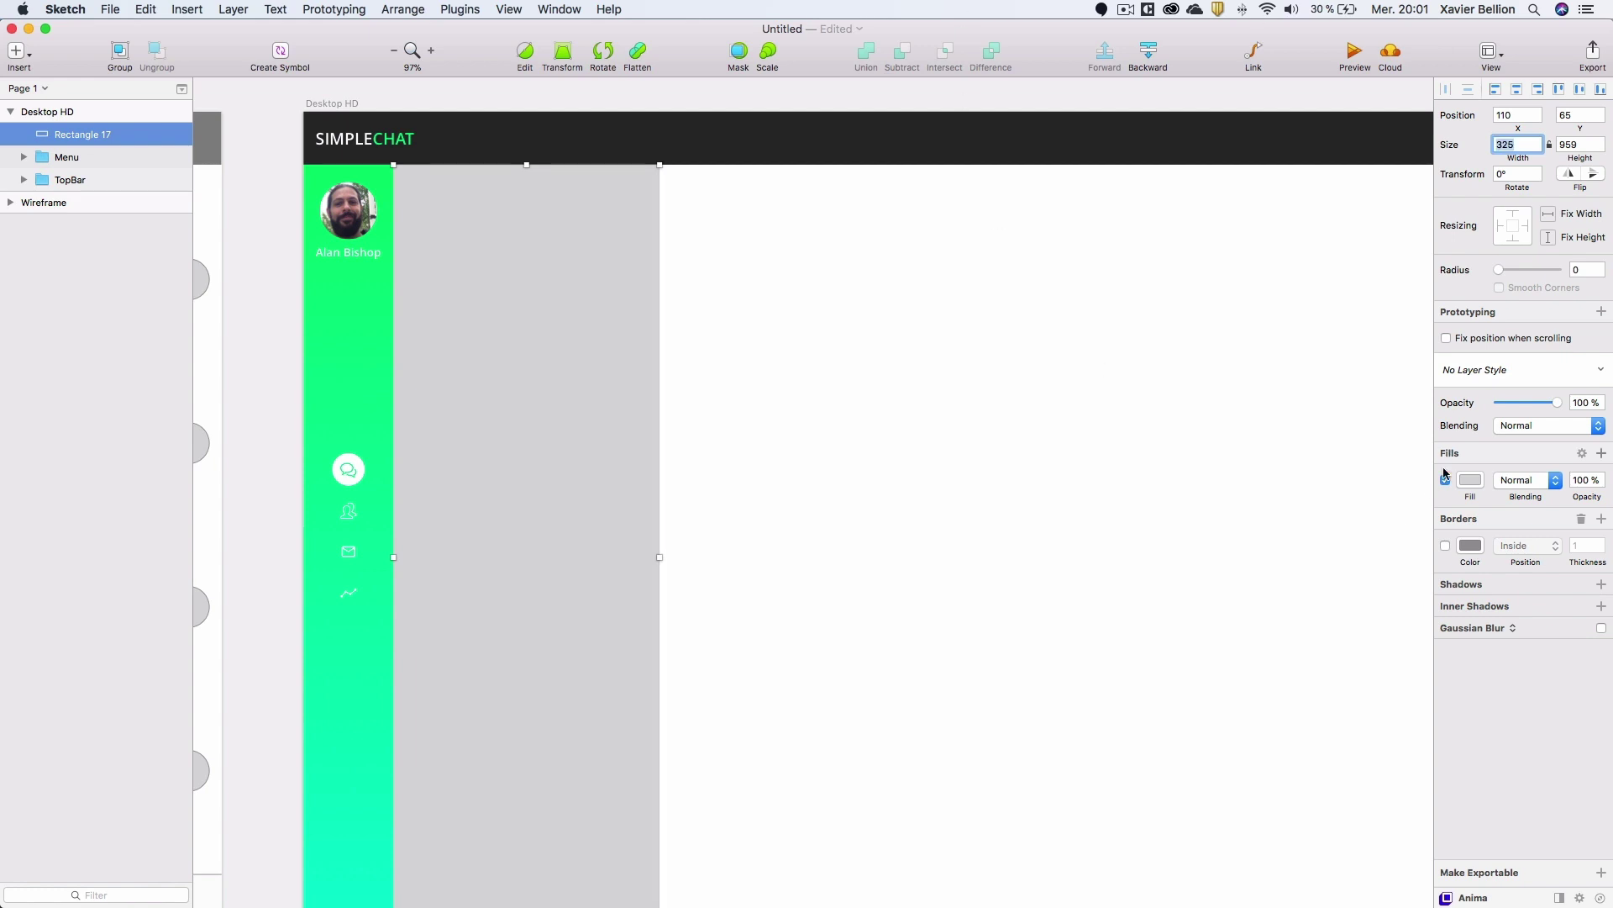
Lighten the rectangle's fill to light grey F7F7F7 and add a drop shadow.
left_click(1470, 479)
mouse_move(1446, 568)
left_mouse_down()
mouse_move(1429, 563)
mouse_move(1455, 544)
left_mouse_up()
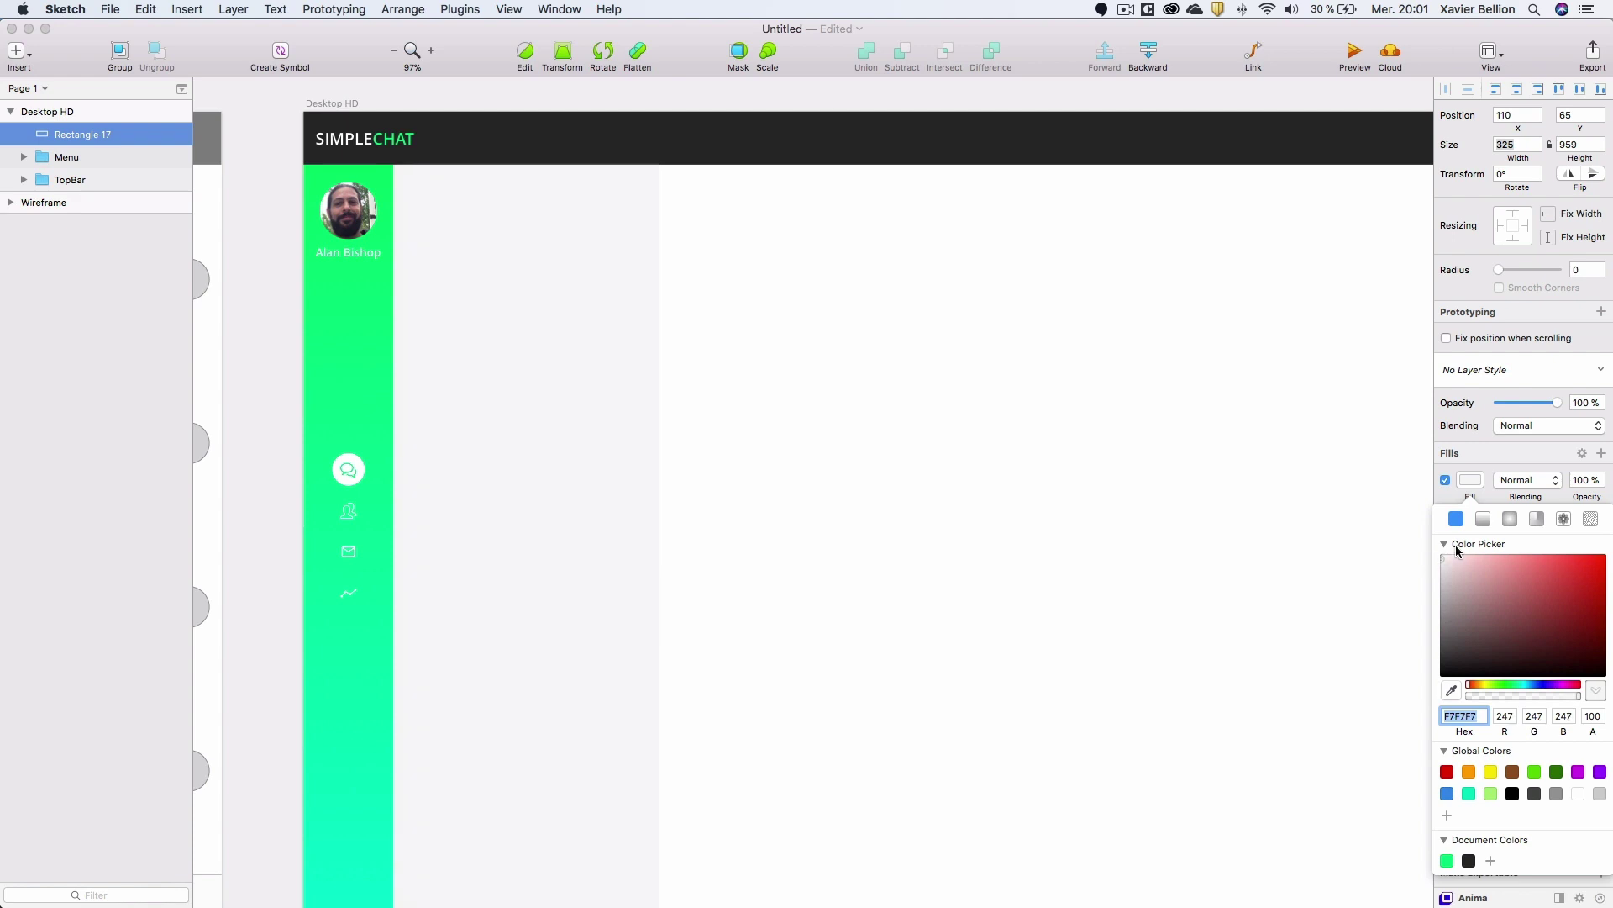
left_click(1469, 480)
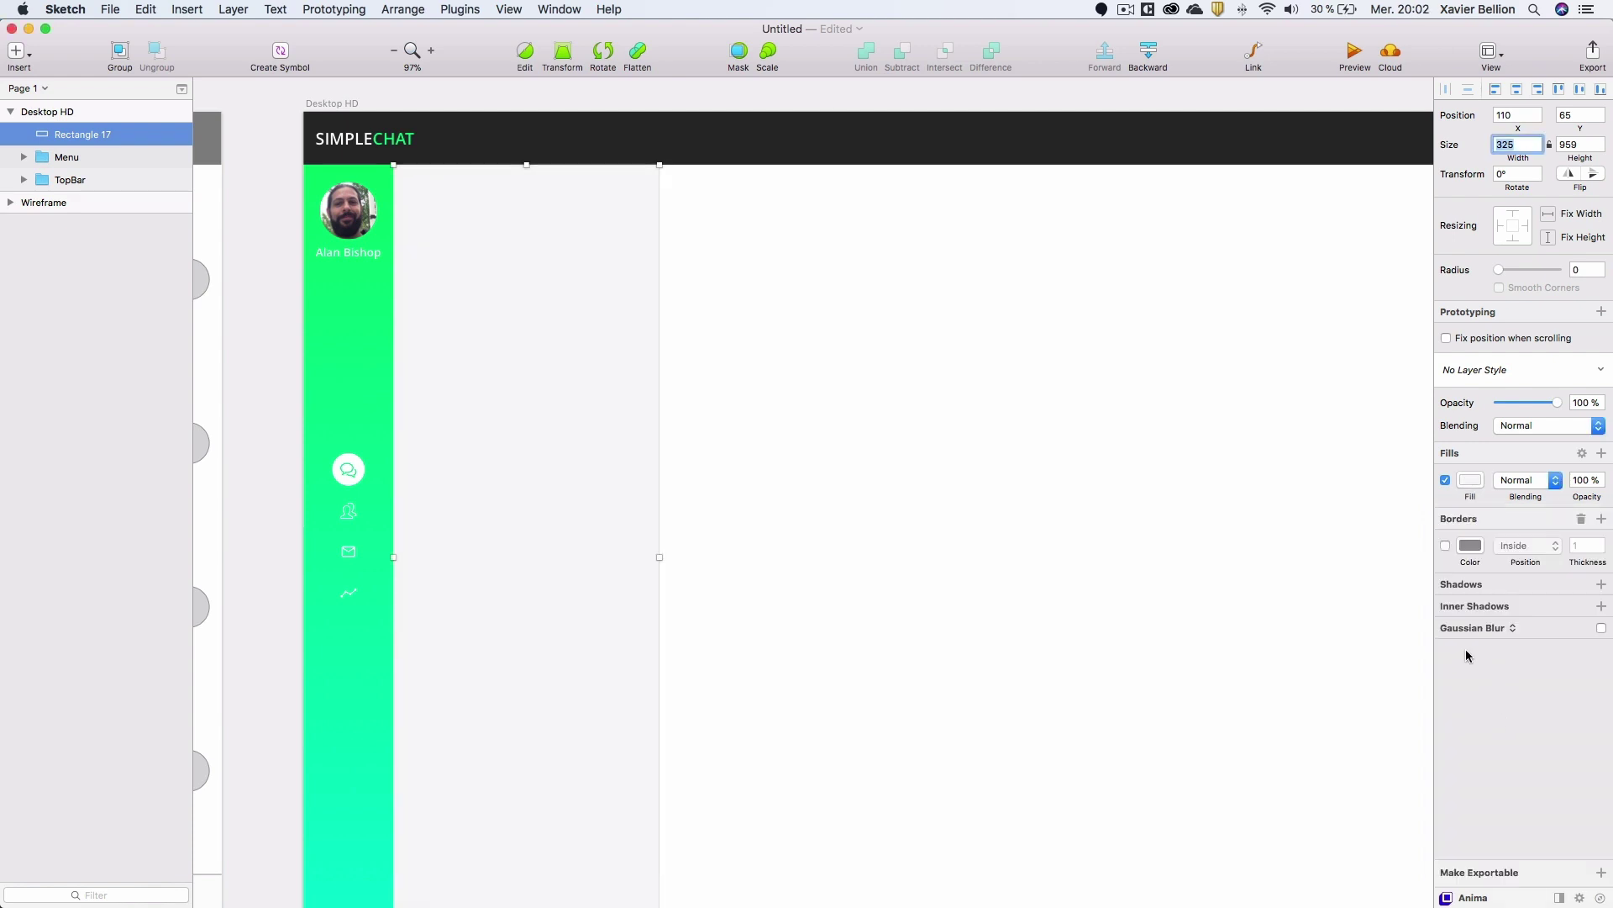
left_click(1600, 584)
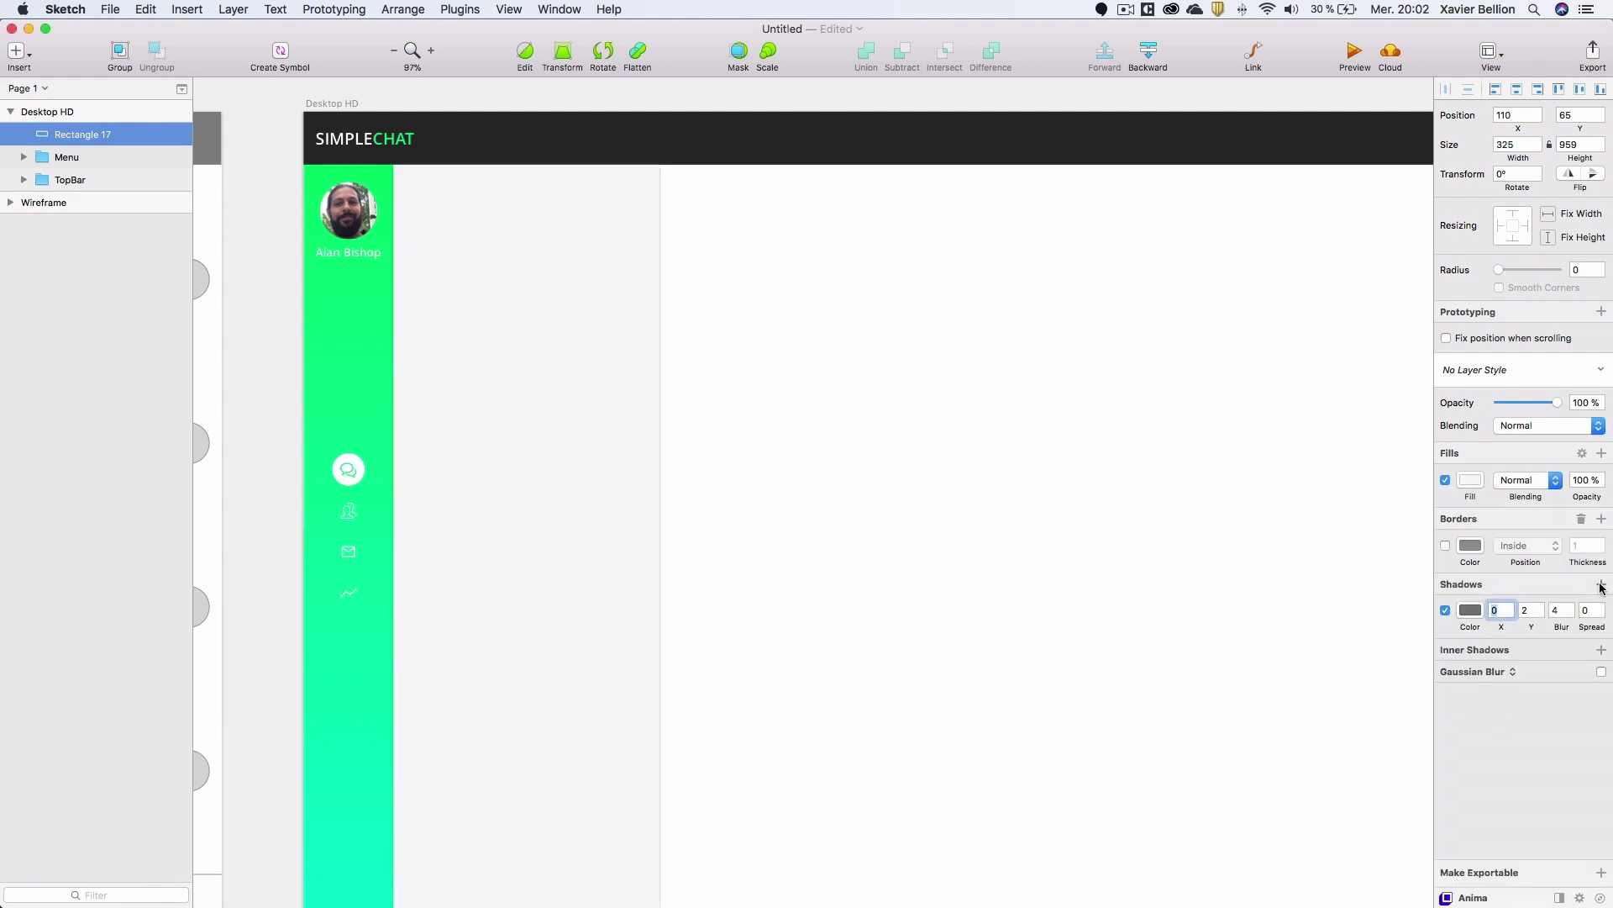
Give the panel's shadow X 1, Y 0 and a fully opaque pale grey DBDBDB colour.
left_click(1540, 614)
left_click(1539, 614)
type("1")
left_click(1555, 611)
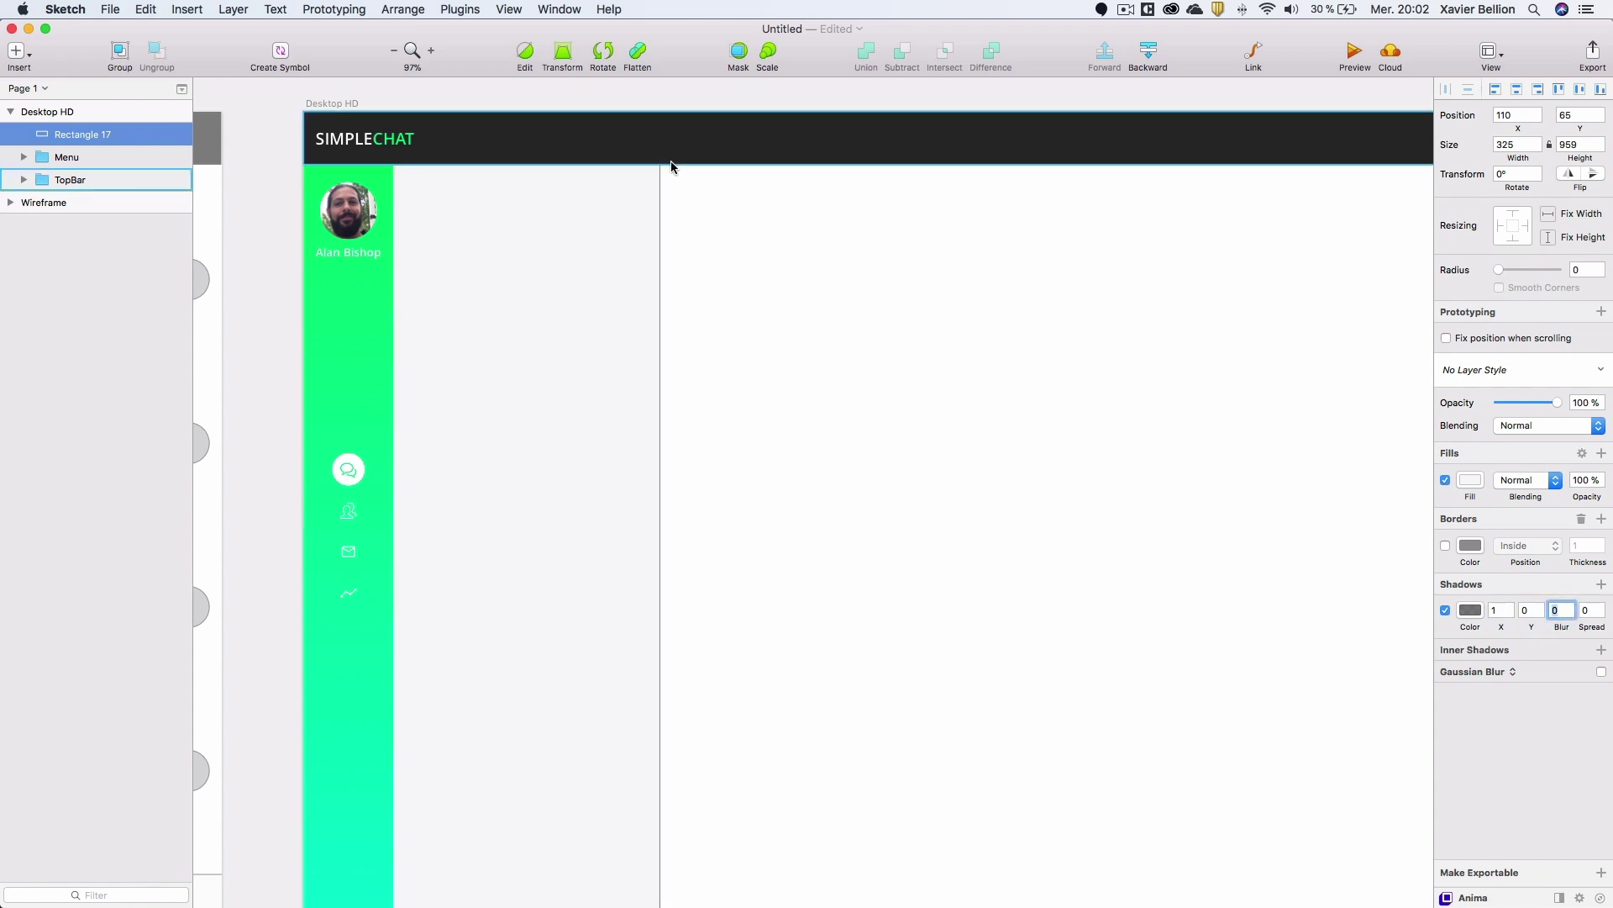
left_click(1471, 610)
left_click(1585, 847)
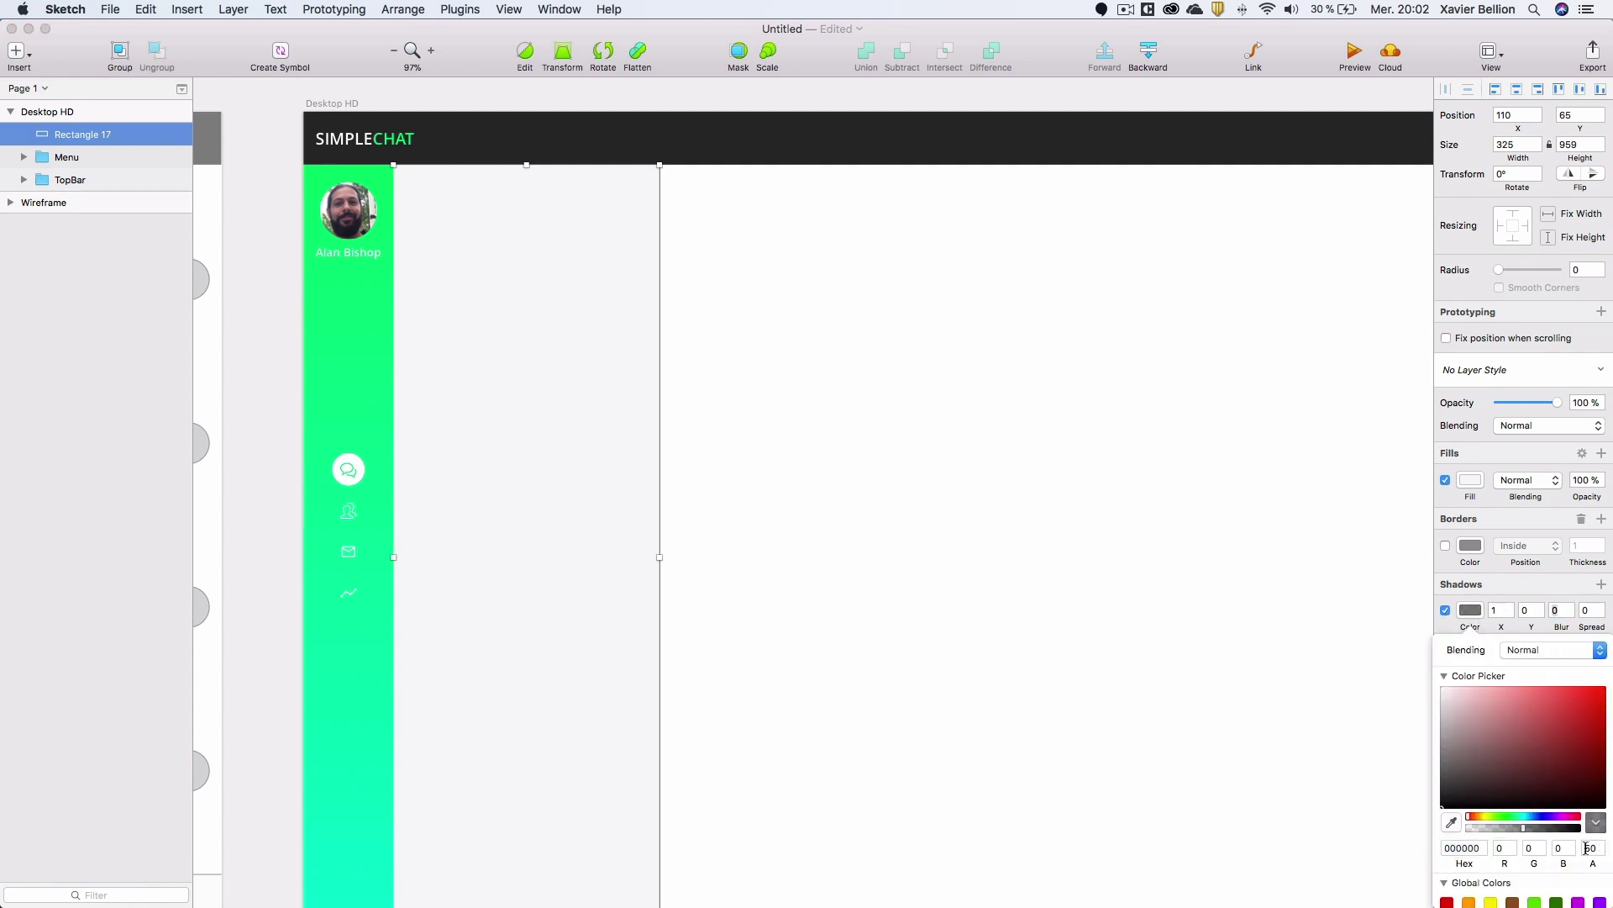
type("100")
key("Return")
left_click_drag(1488, 740, 1426, 707)
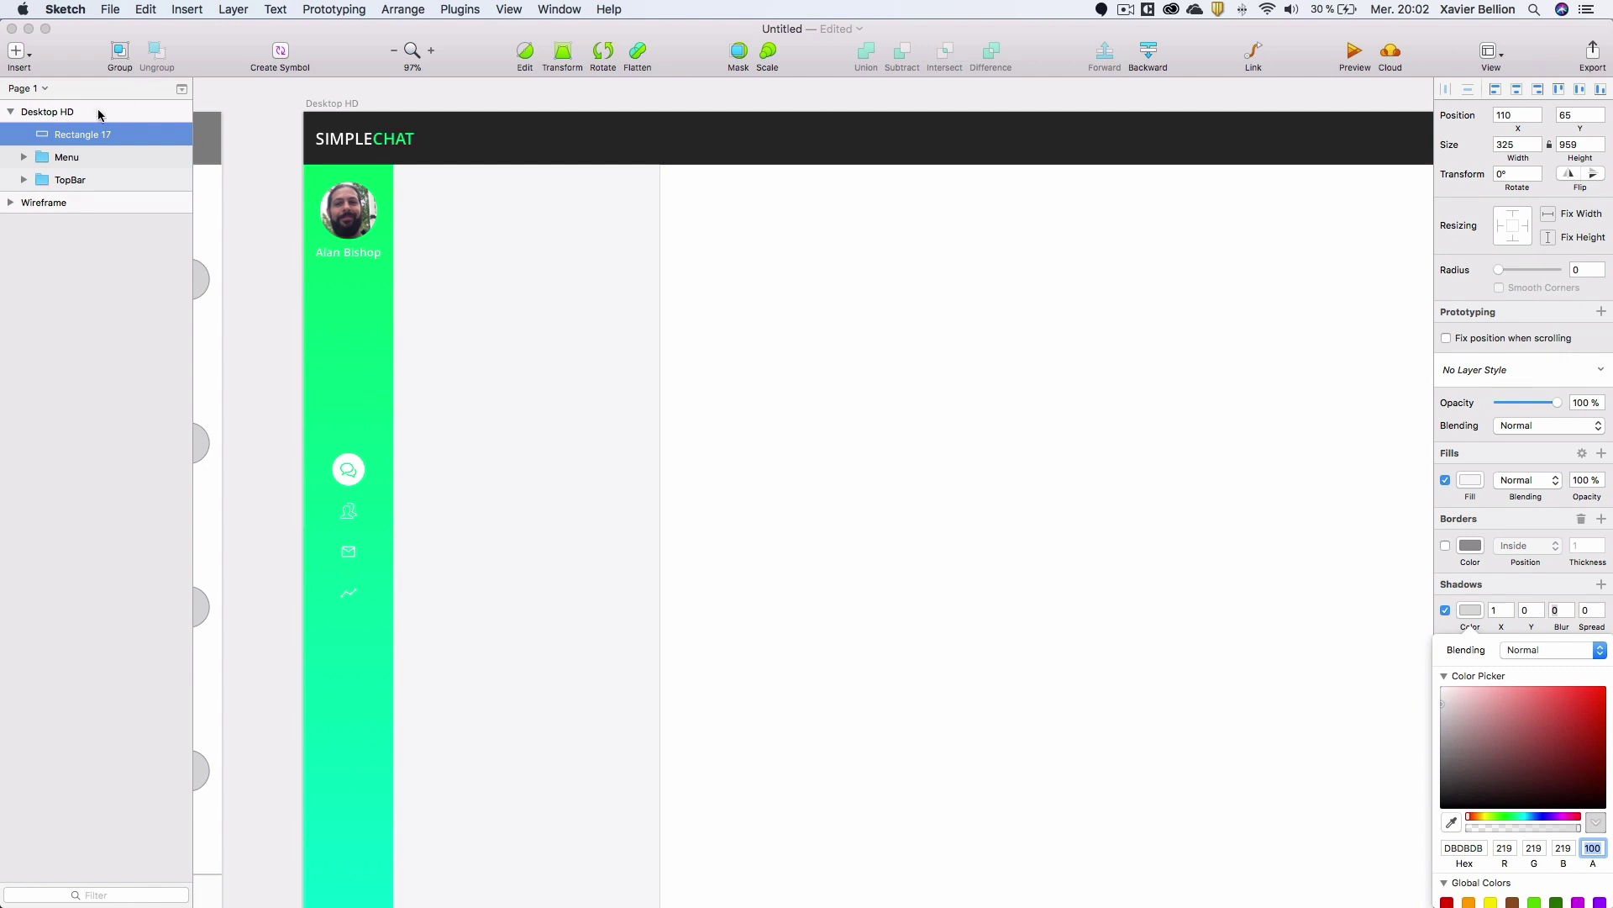
left_click(82, 136)
Group Rectangle 17 and name the new group 'List Message'.
key("super+g")
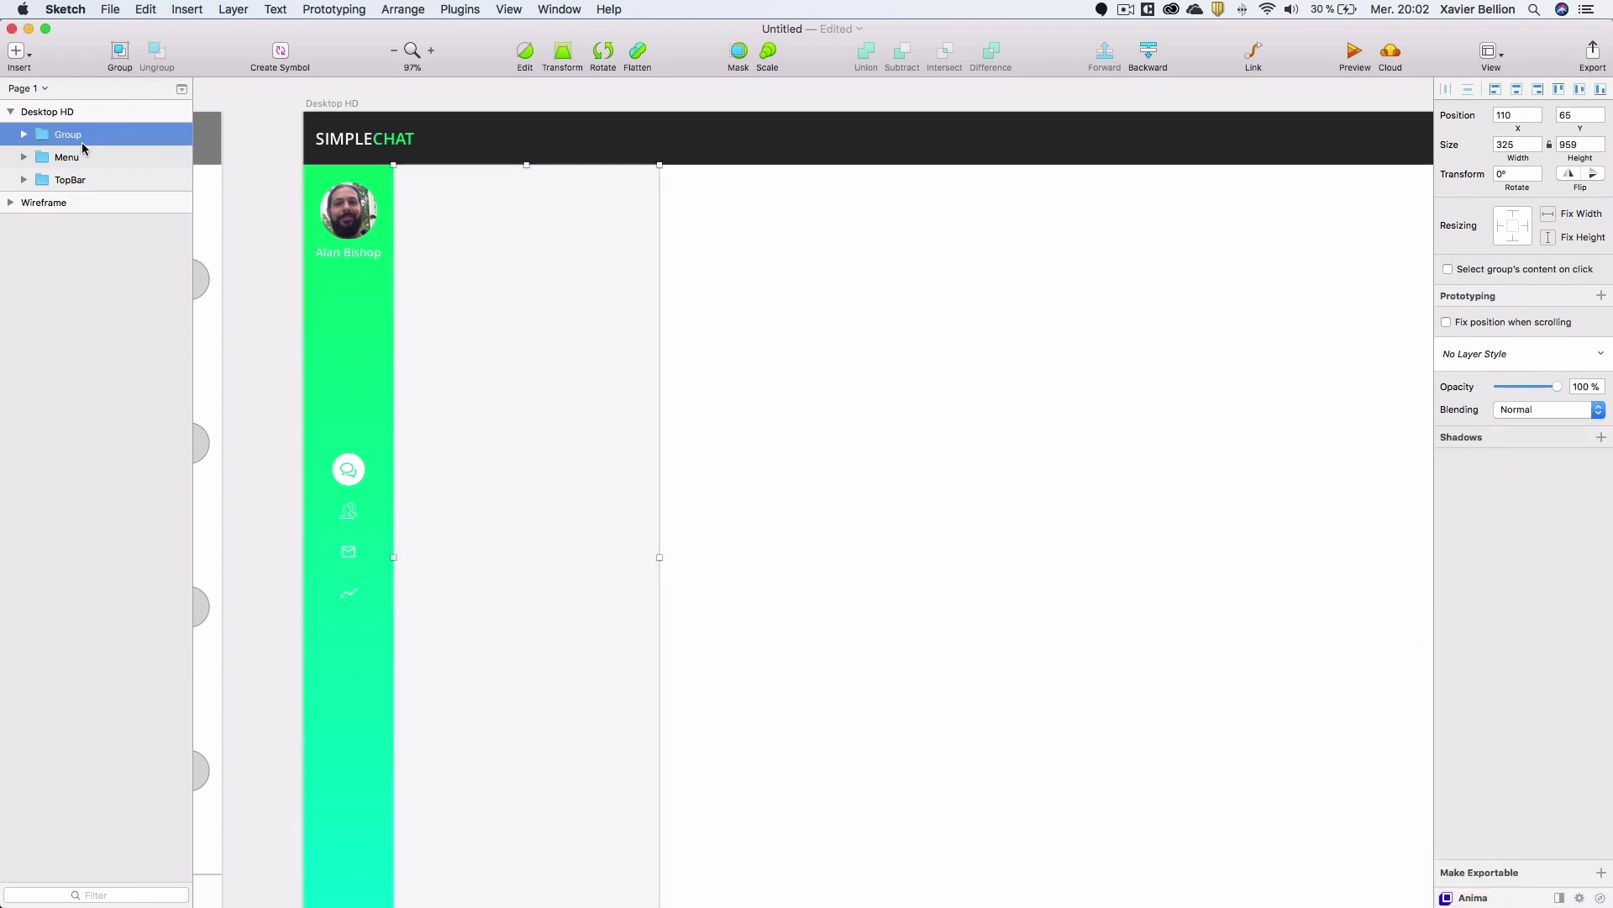
double_click(70, 136)
type("List Message")
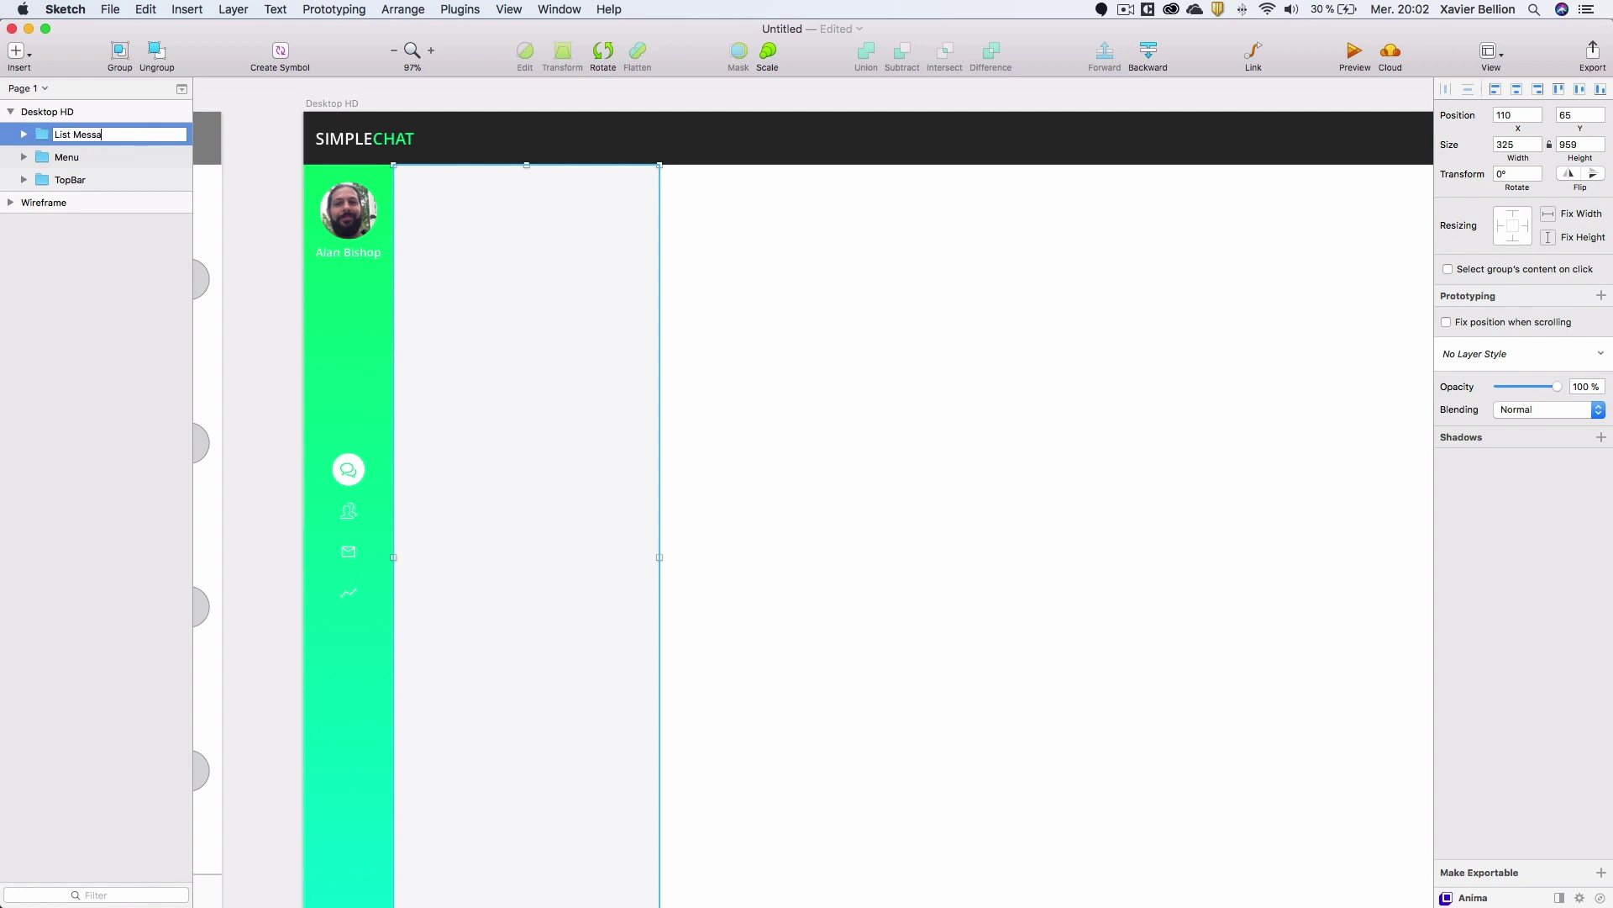
key("Return")
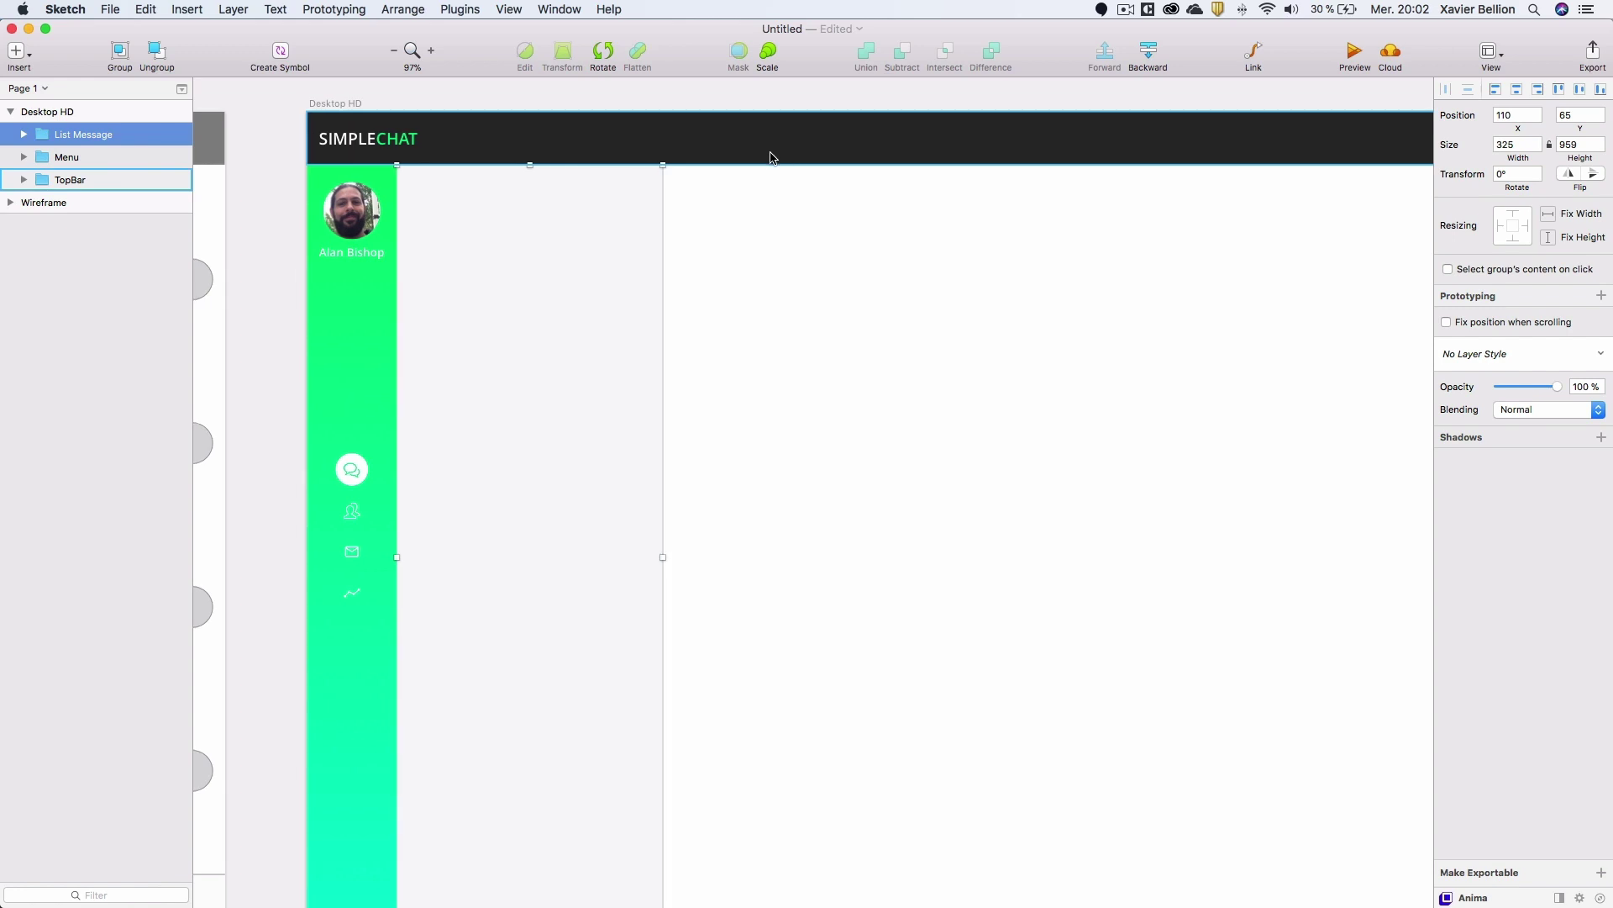
scroll(767, 155, "left", 10)
scroll(693, 121, "left", 12)
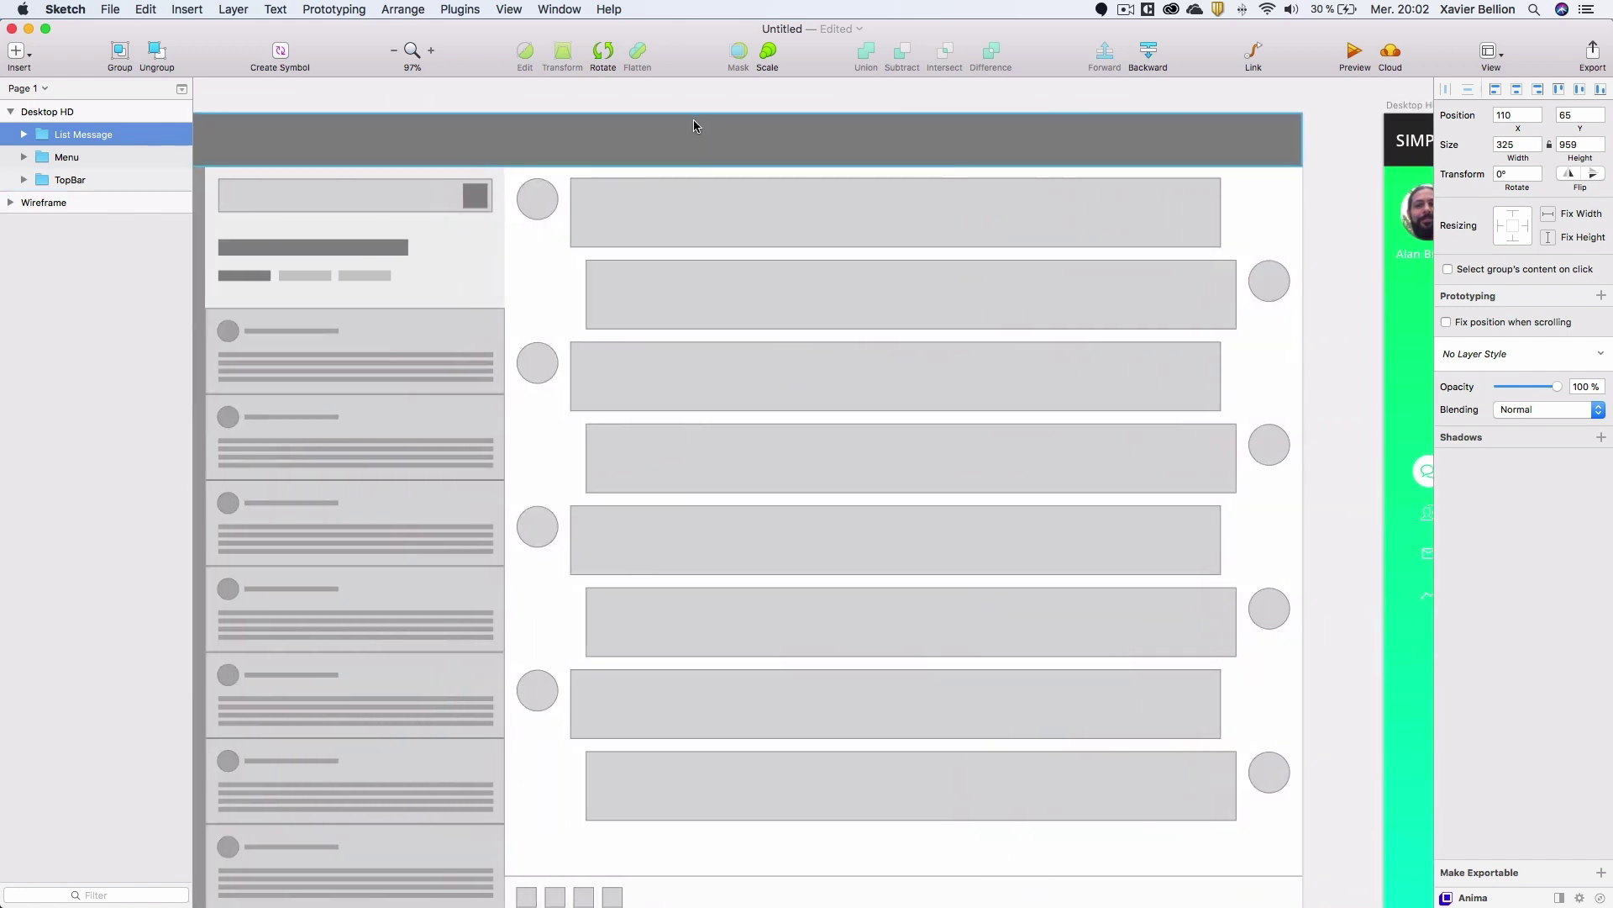
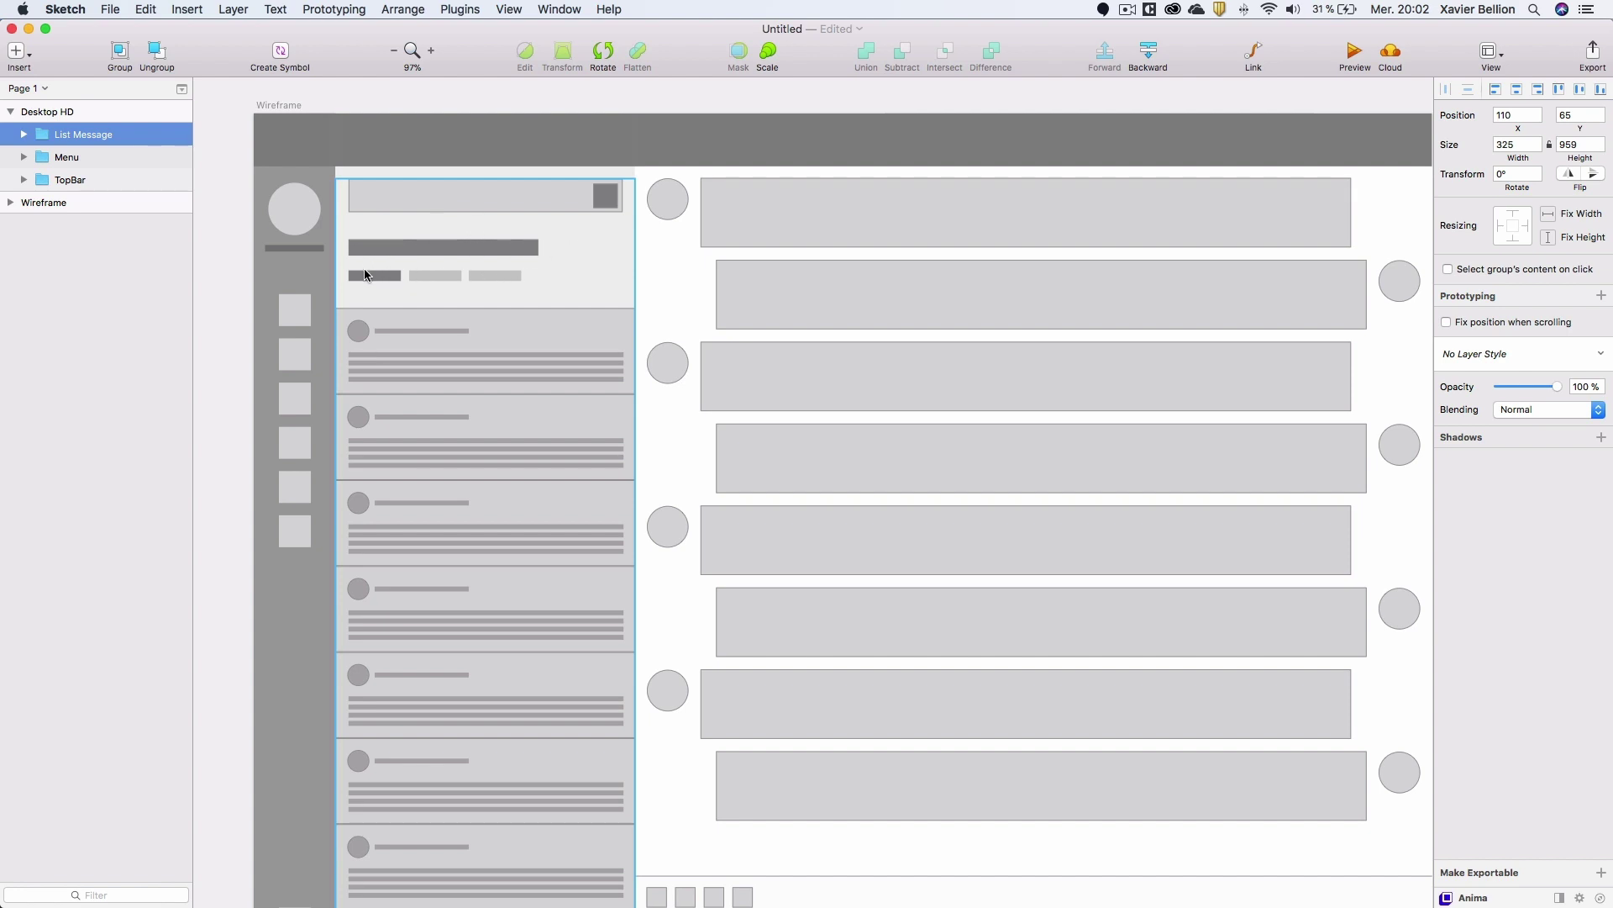
Scroll to the Desktop HD artboard, expand List Message and select Rectangle 17.
scroll(614, 254, "right", 5)
scroll(620, 254, "right", 12)
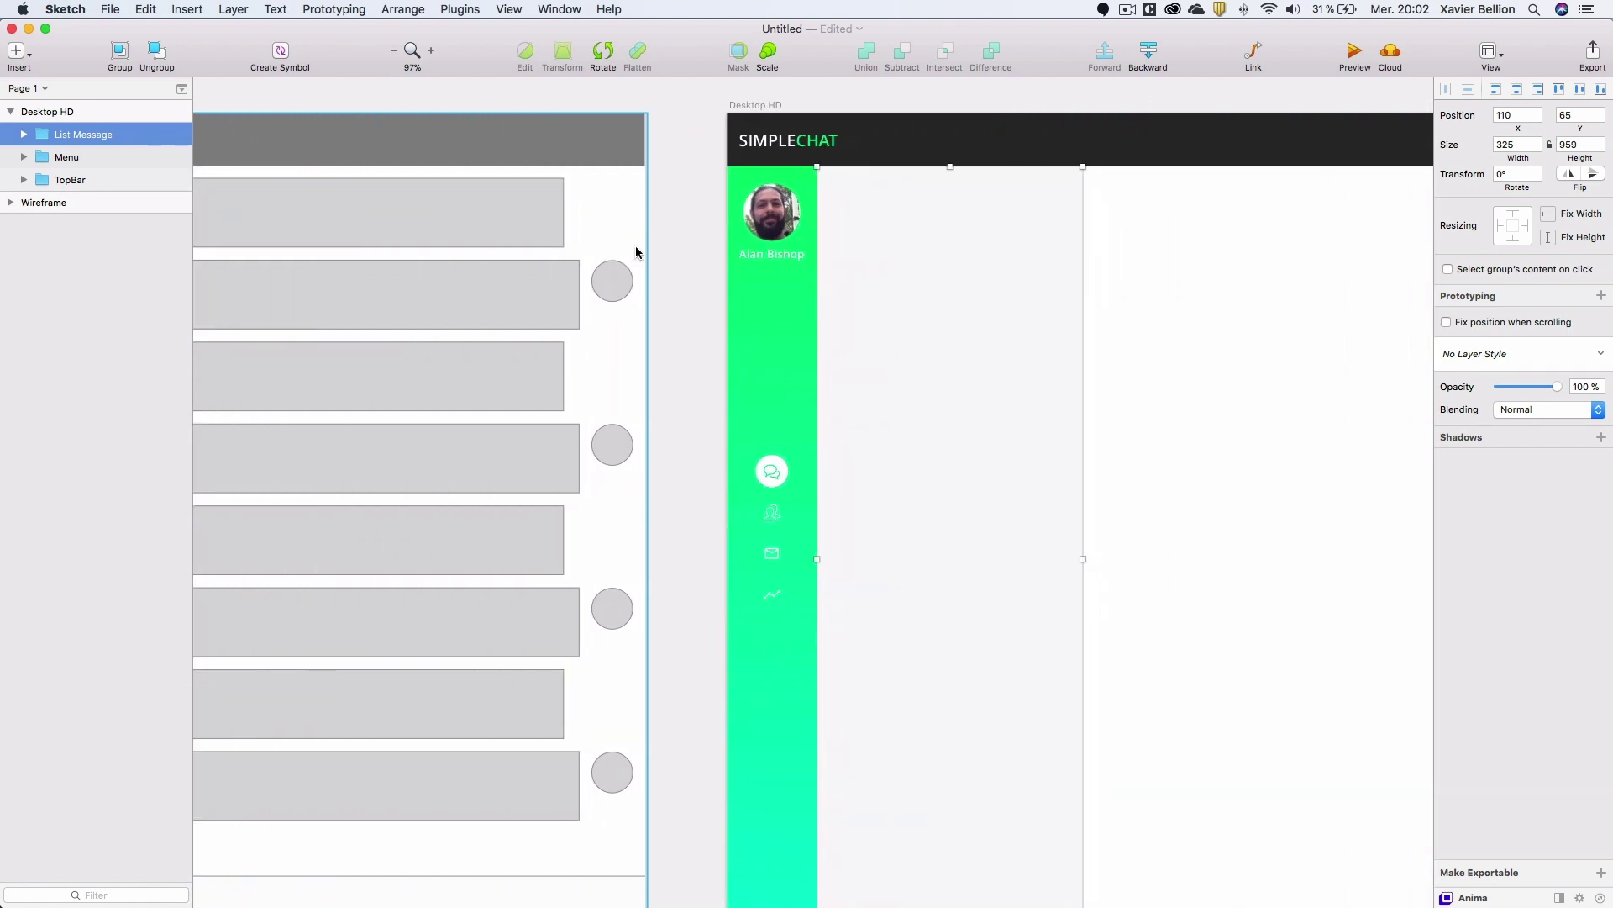
scroll(629, 249, "right", 3)
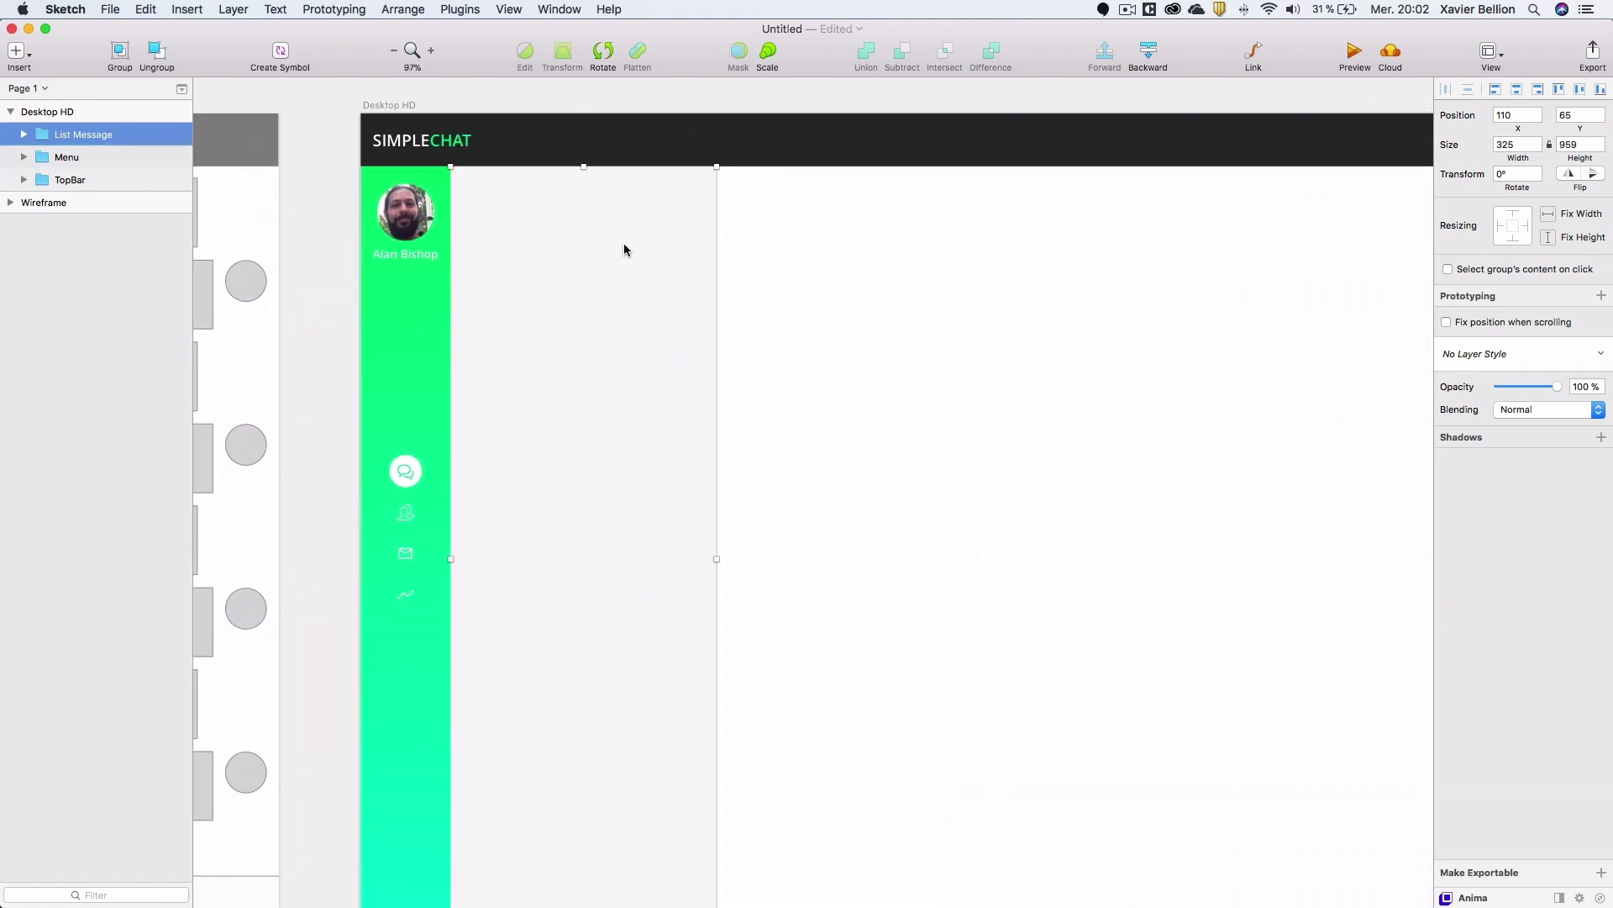
left_click(20, 135)
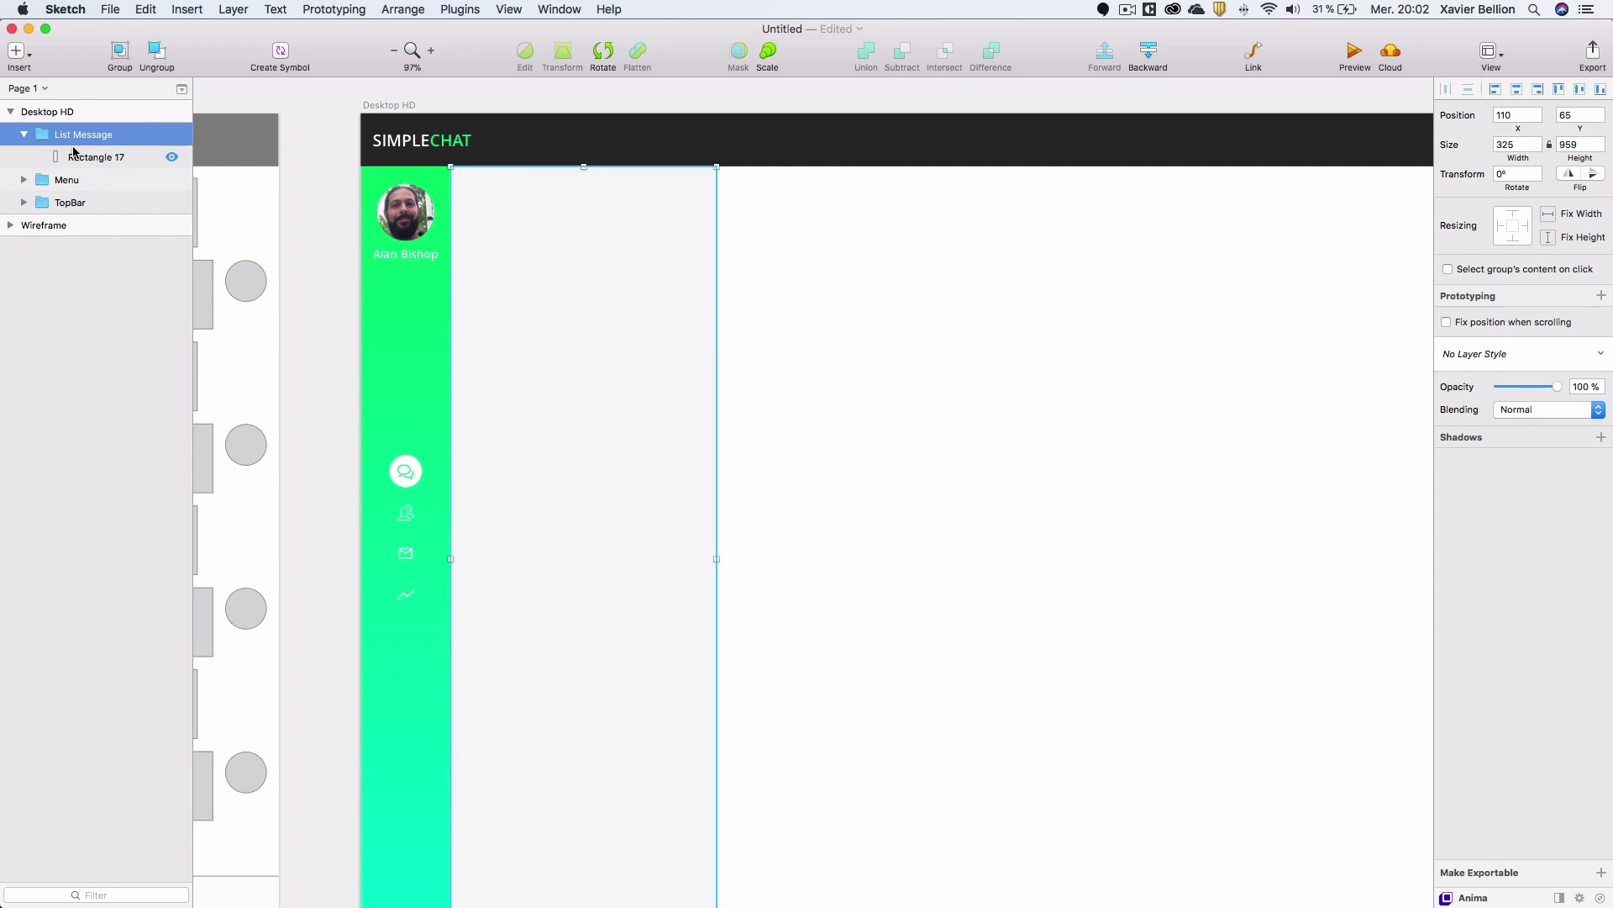
left_click(84, 157)
Draw a new rectangle across the top of the message panel.
key("r")
mouse_move(506, 229)
left_mouse_down()
mouse_move(544, 256)
mouse_move(471, 195)
mouse_move(717, 196)
left_mouse_up()
left_click_drag(584, 209, 580, 219)
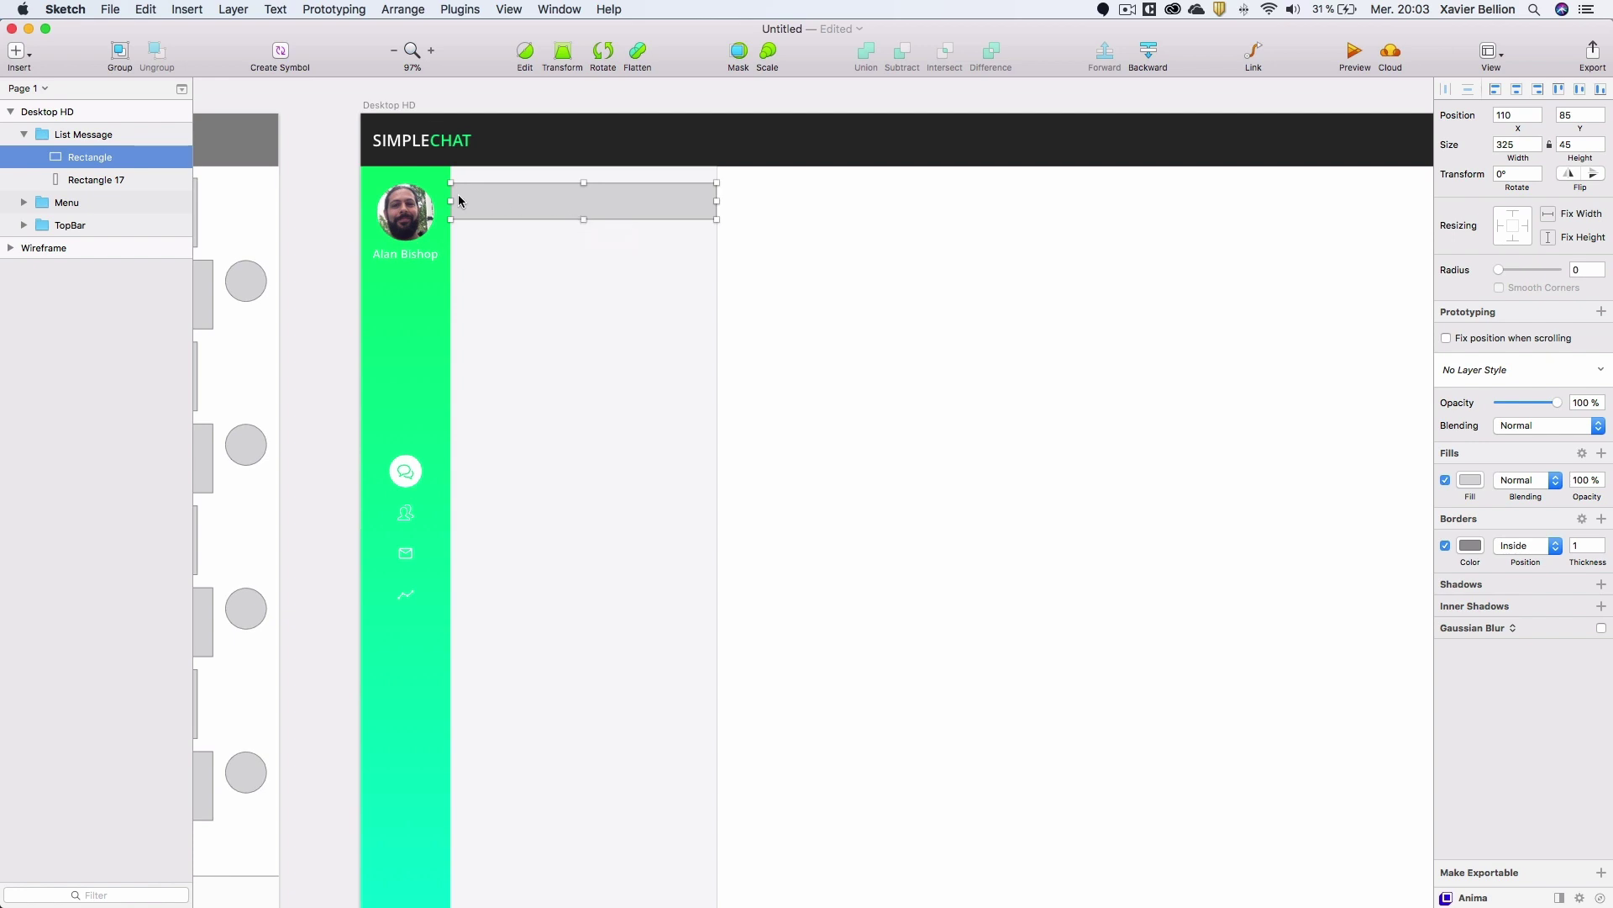
left_click(1446, 546)
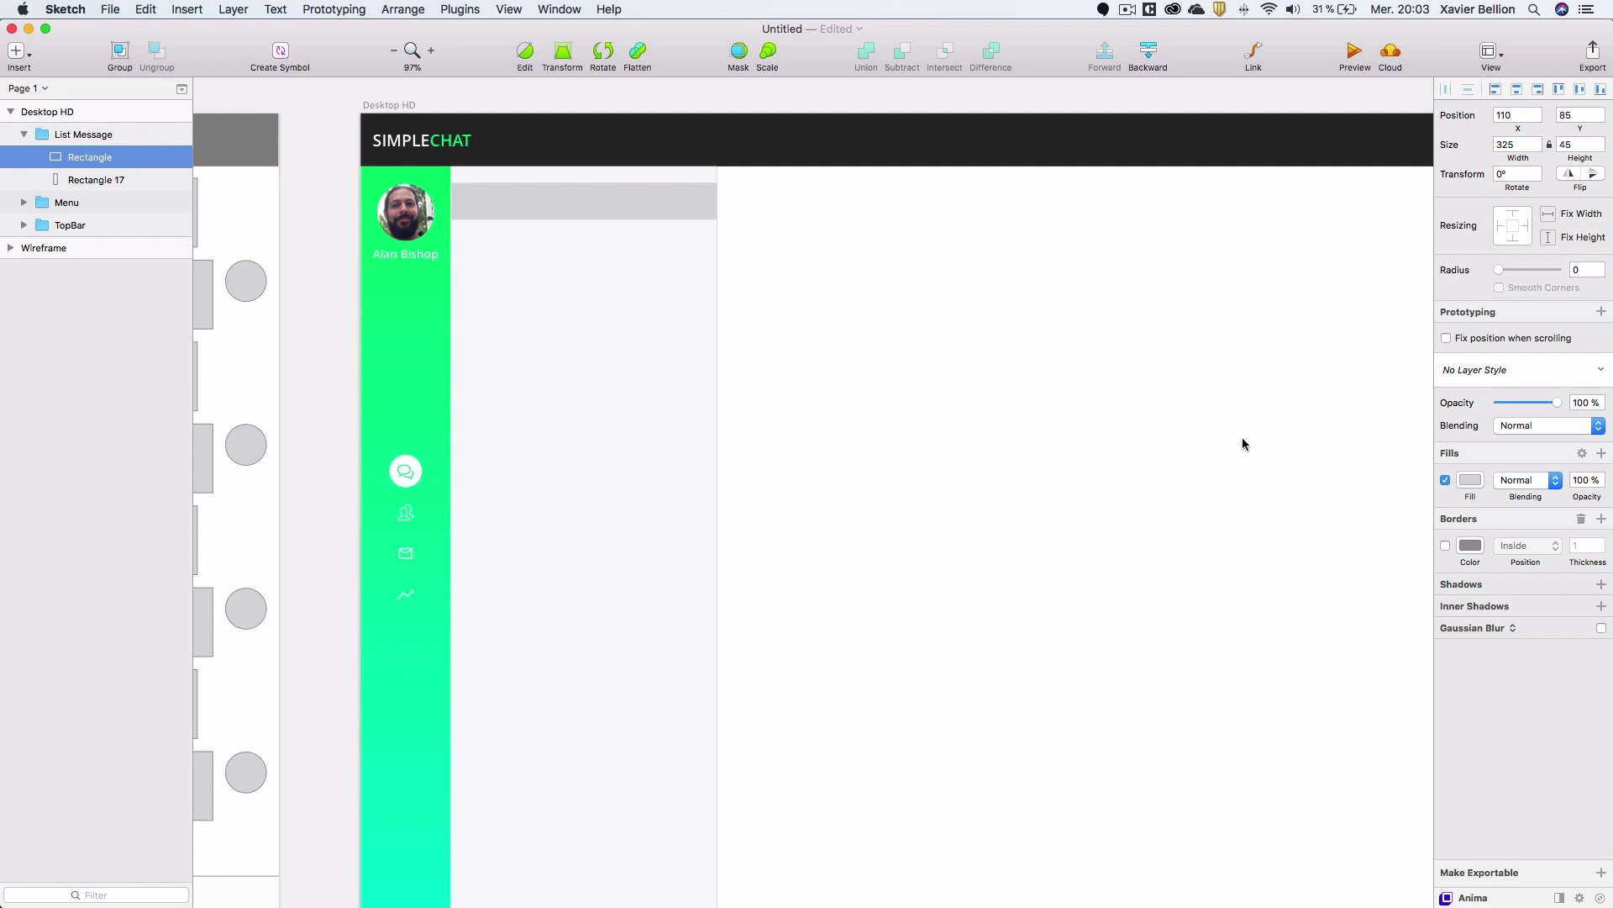
left_click(1445, 545)
Make the rectangle 295 wide, centre it in the panel and nudge it up.
left_click(578, 203)
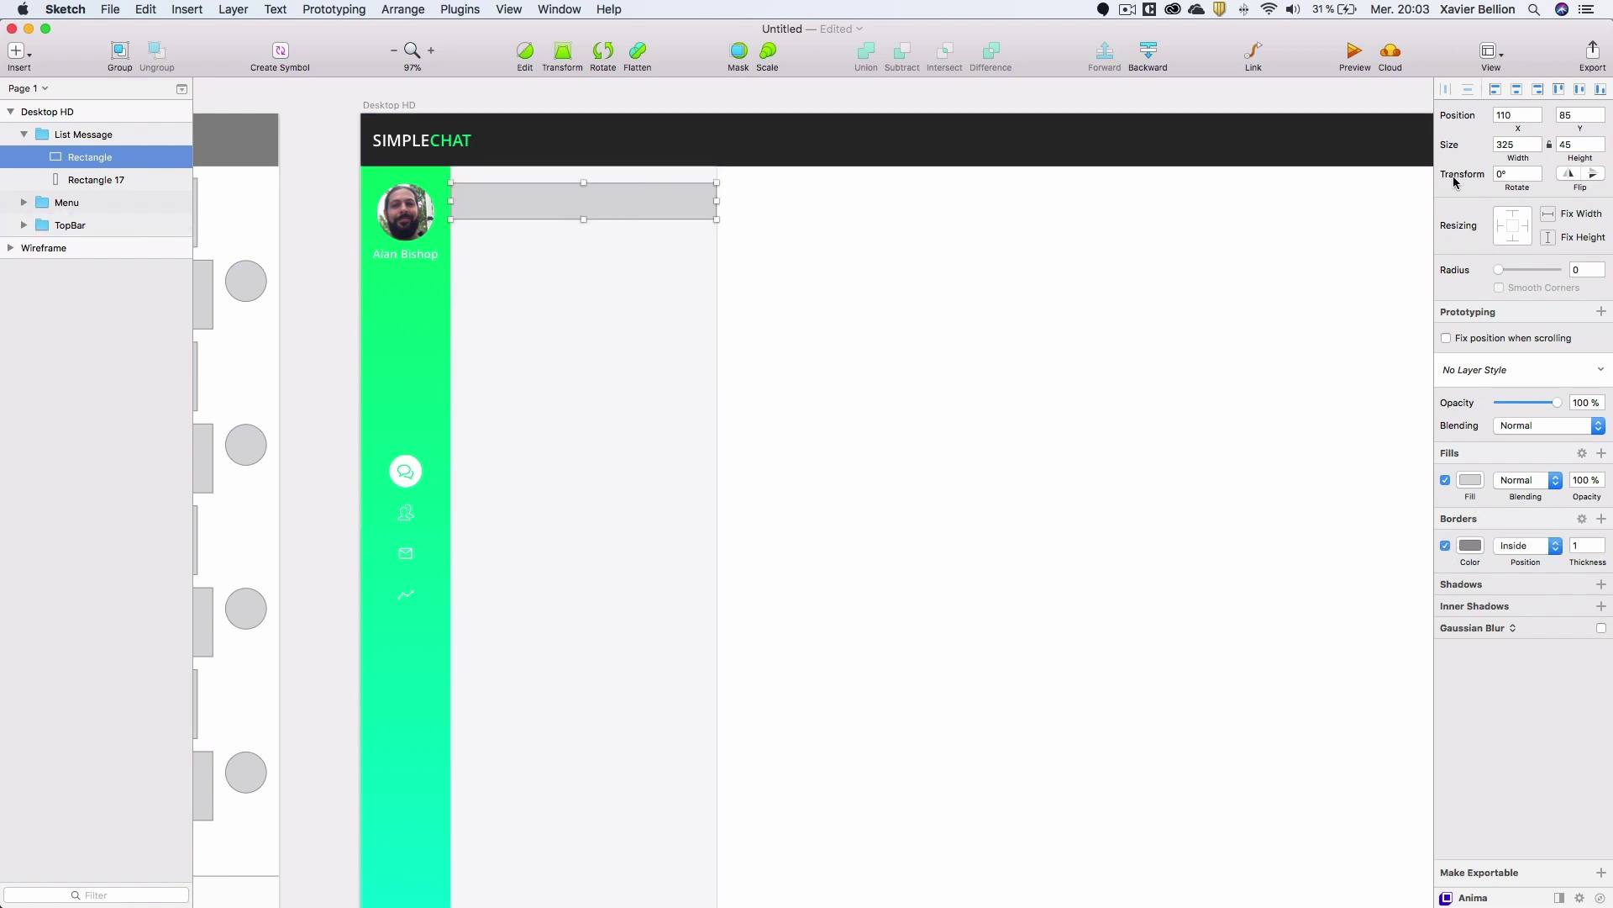
left_click(1519, 144)
key("Return")
left_click(118, 179, "shift")
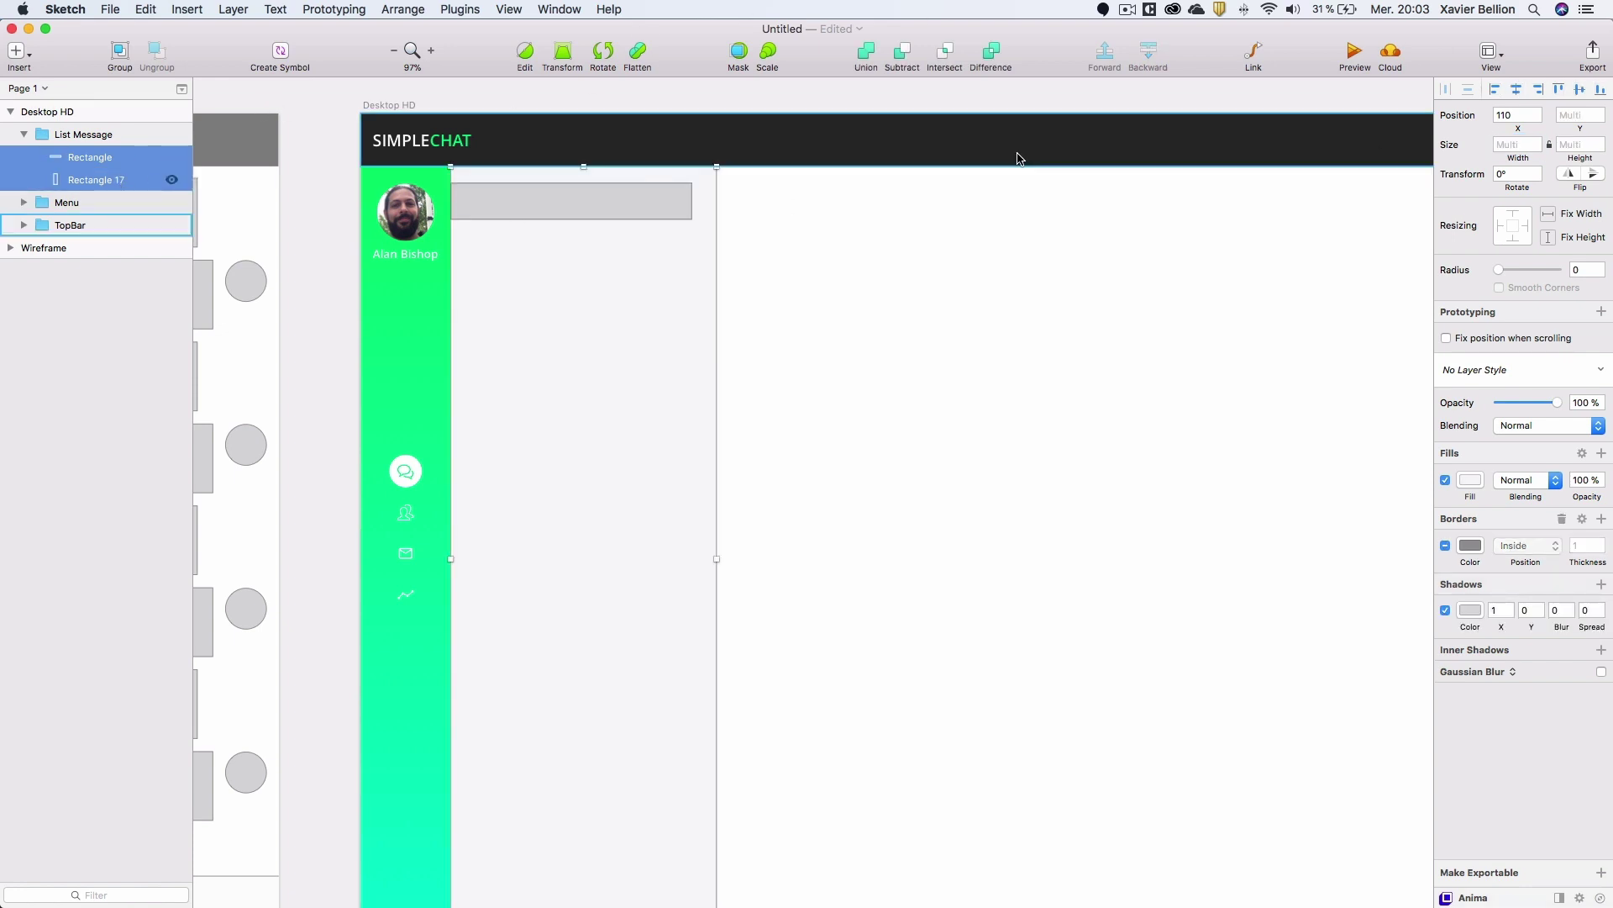
left_click(1517, 89)
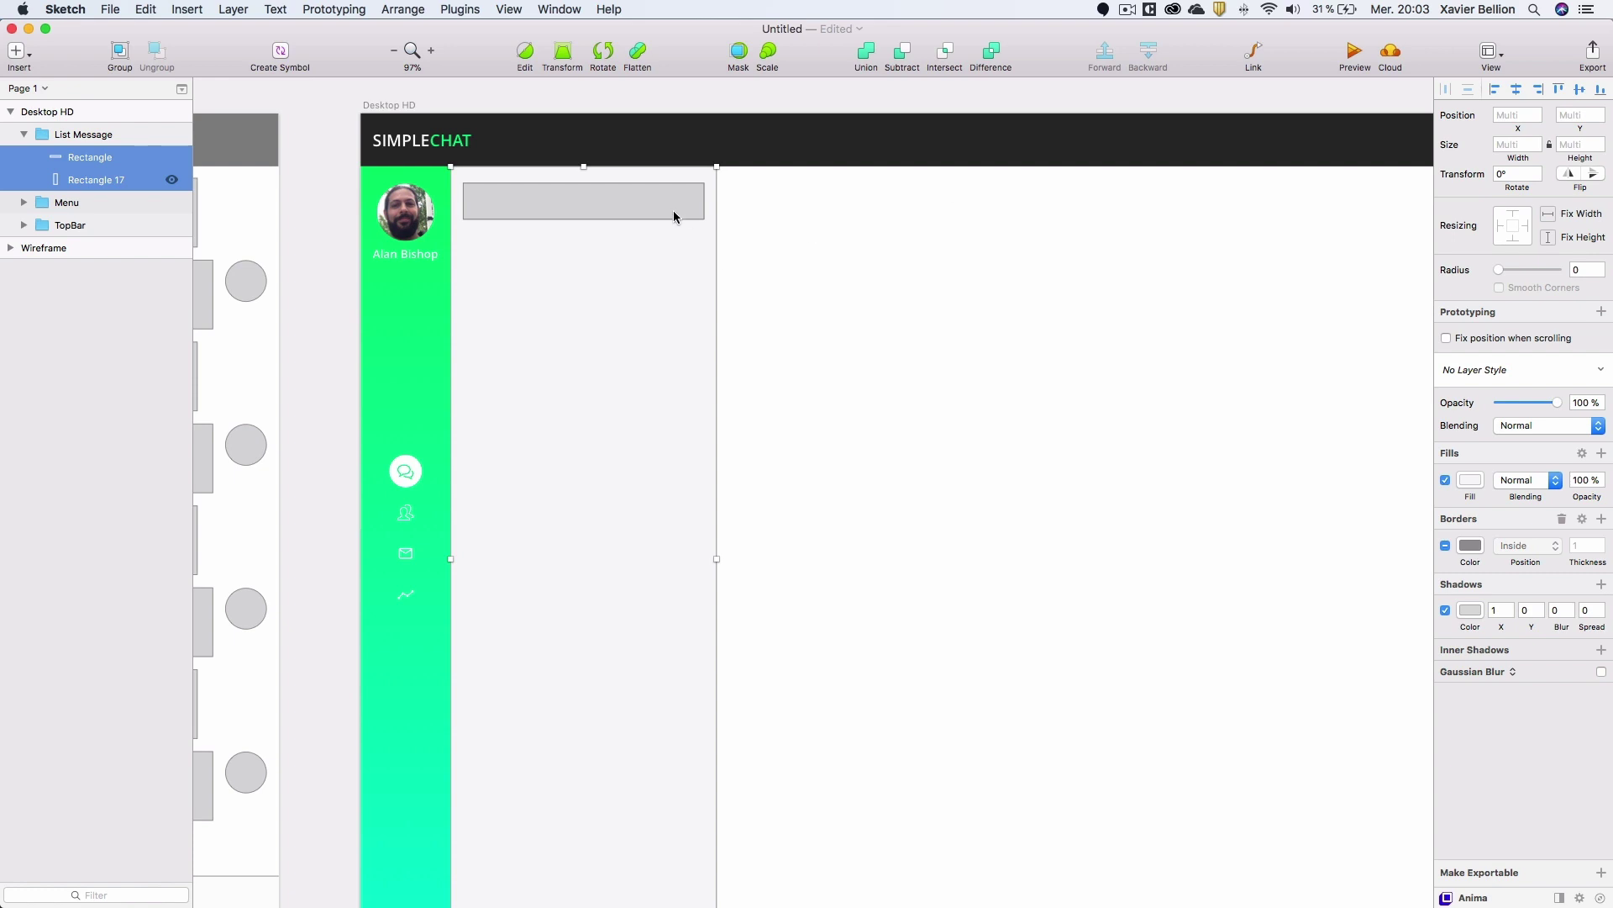
left_click(90, 157)
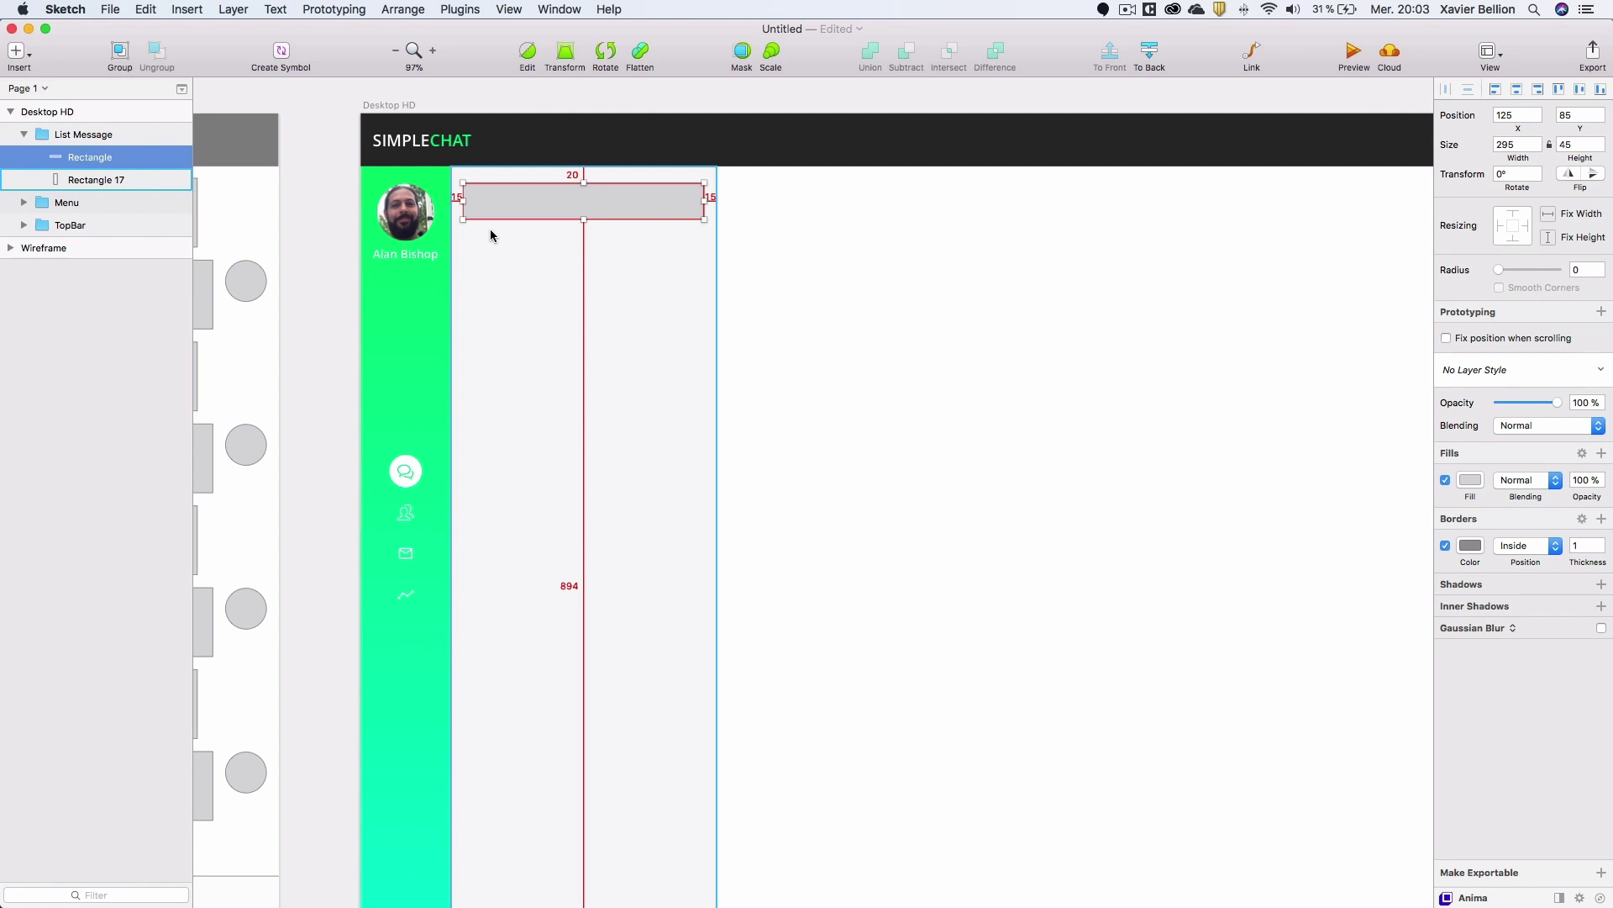
key("Up")
key("Up")
key("Up")
key("Up")
key("Up")
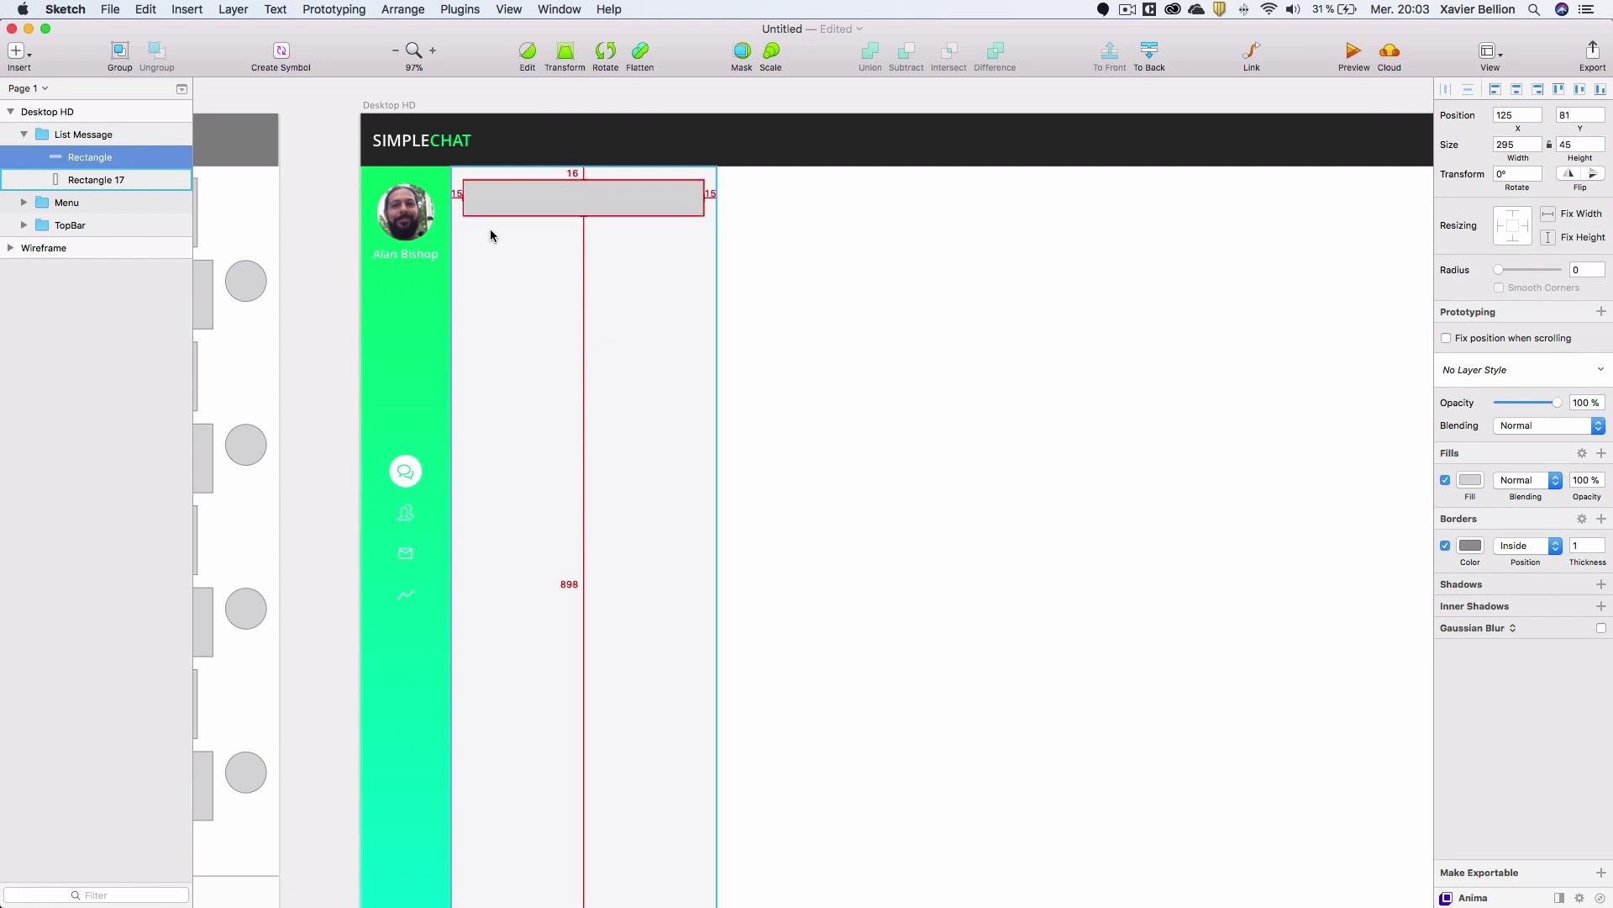
Fill the rectangle white (FFFFFF) and zoom the canvas to 100%.
left_click(1471, 480)
type("ffffff")
key("Return")
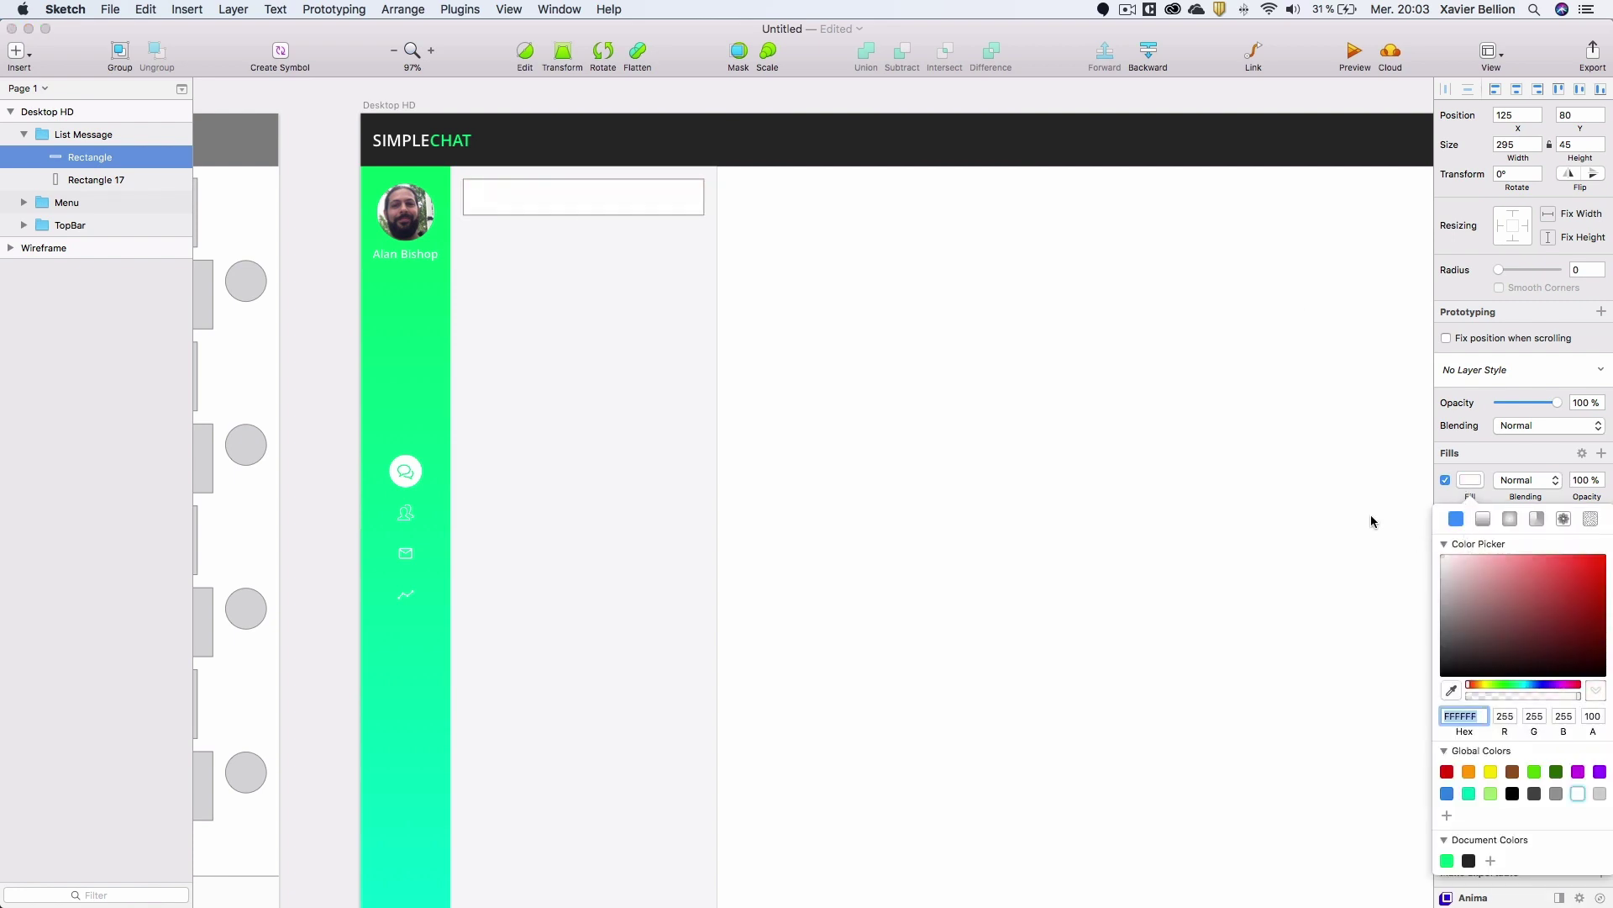
left_click(431, 51)
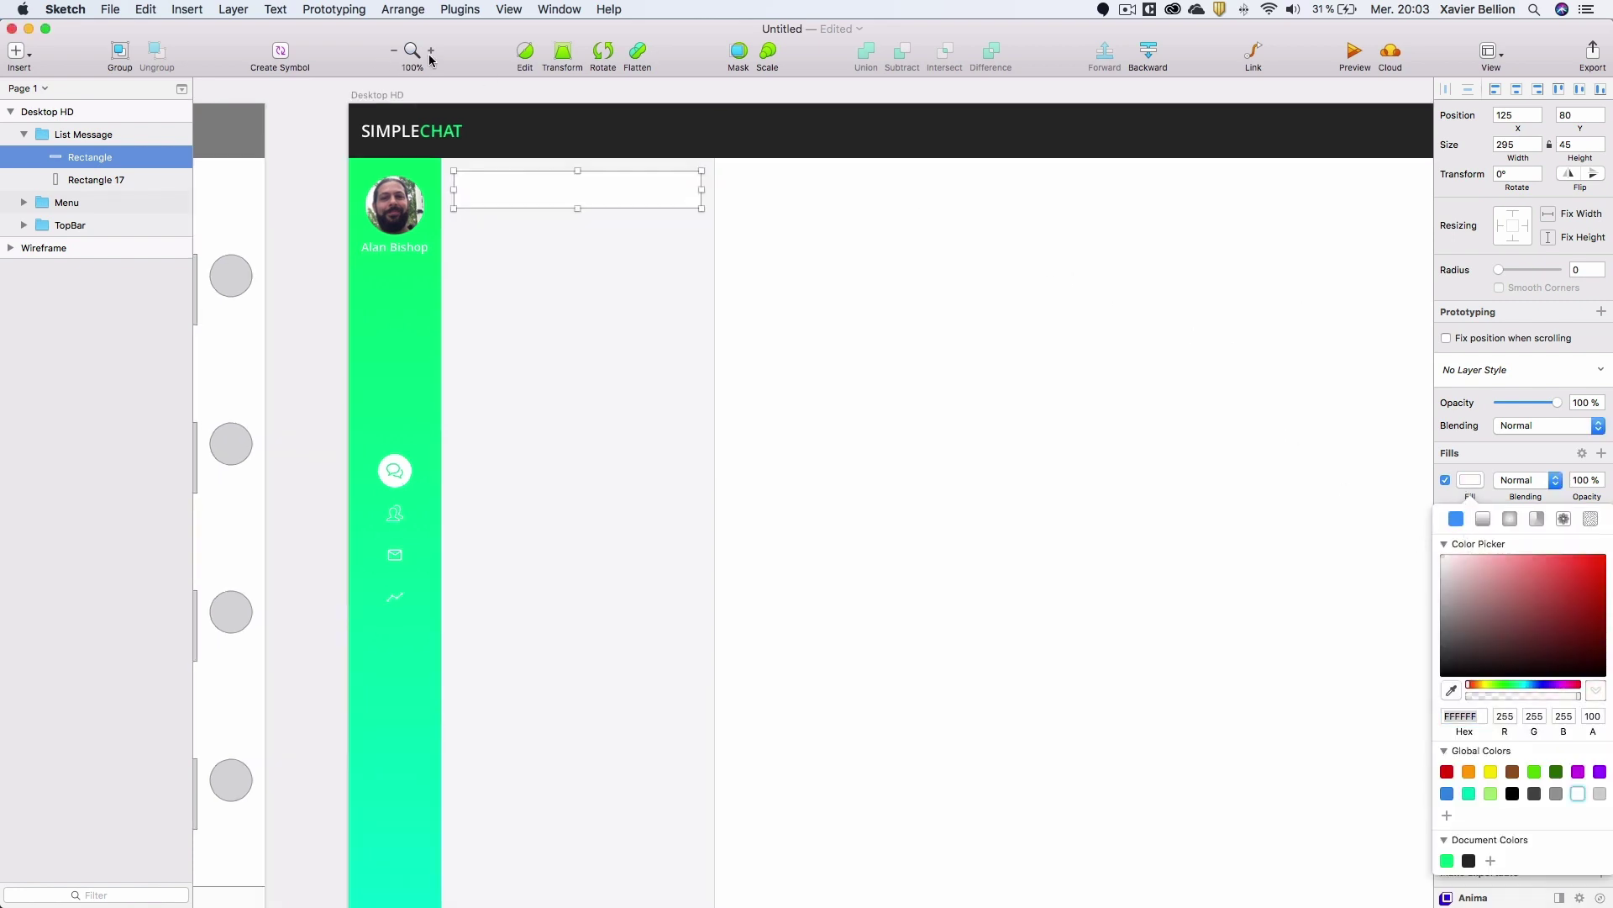
left_click_drag(716, 118, 654, 152)
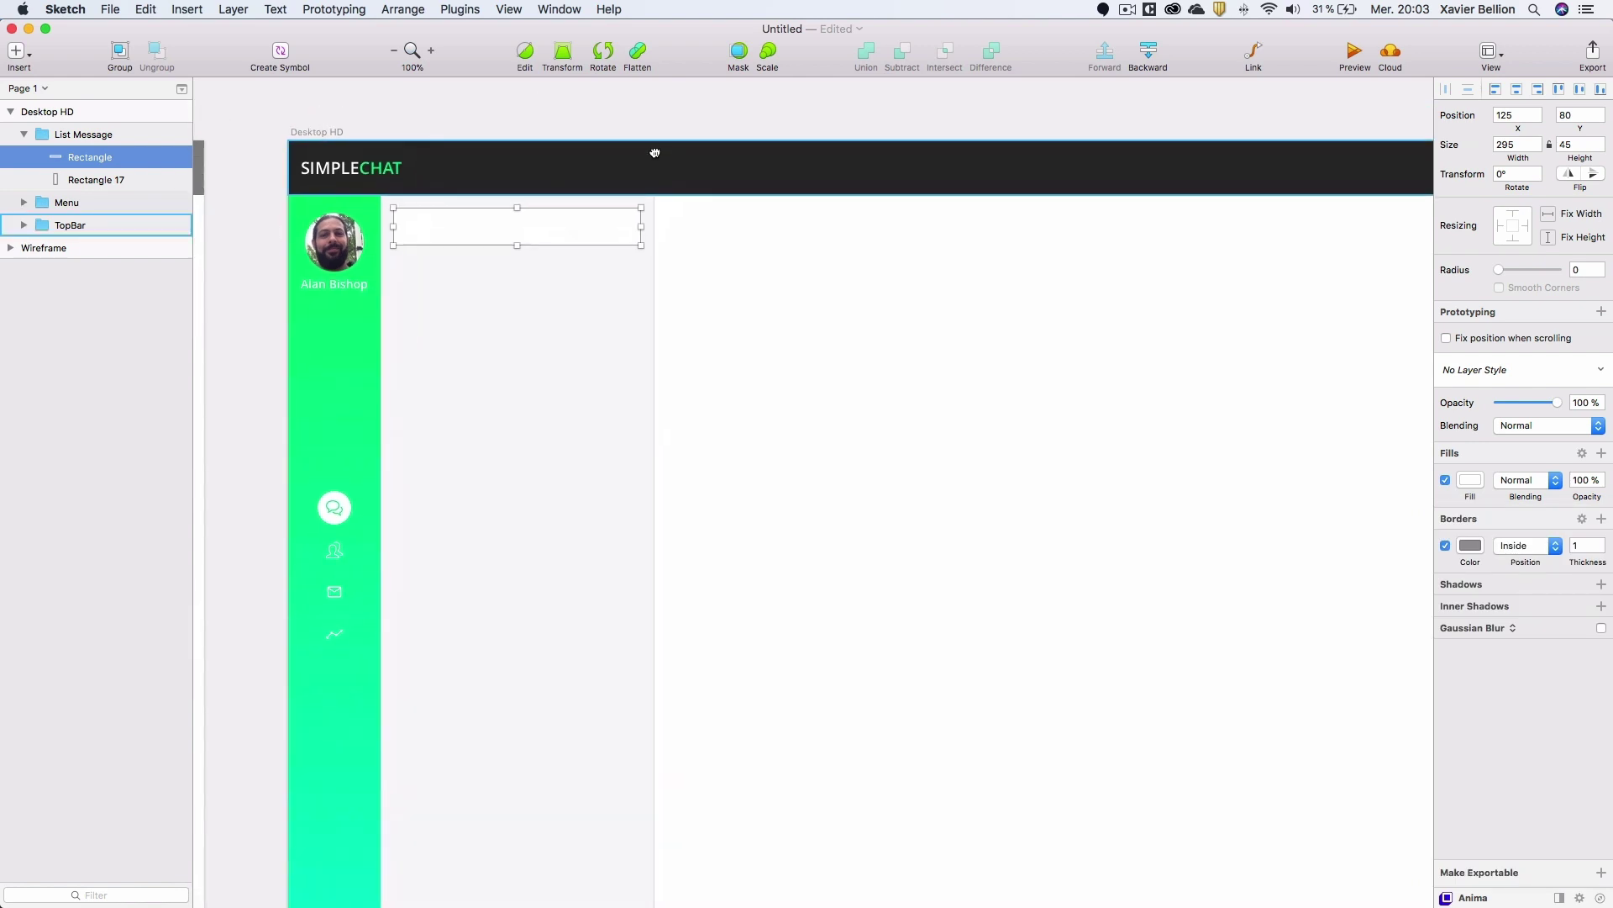
Give the box a 5 px corner radius and a DADADA border.
left_click(1577, 270)
type("5")
key("Return")
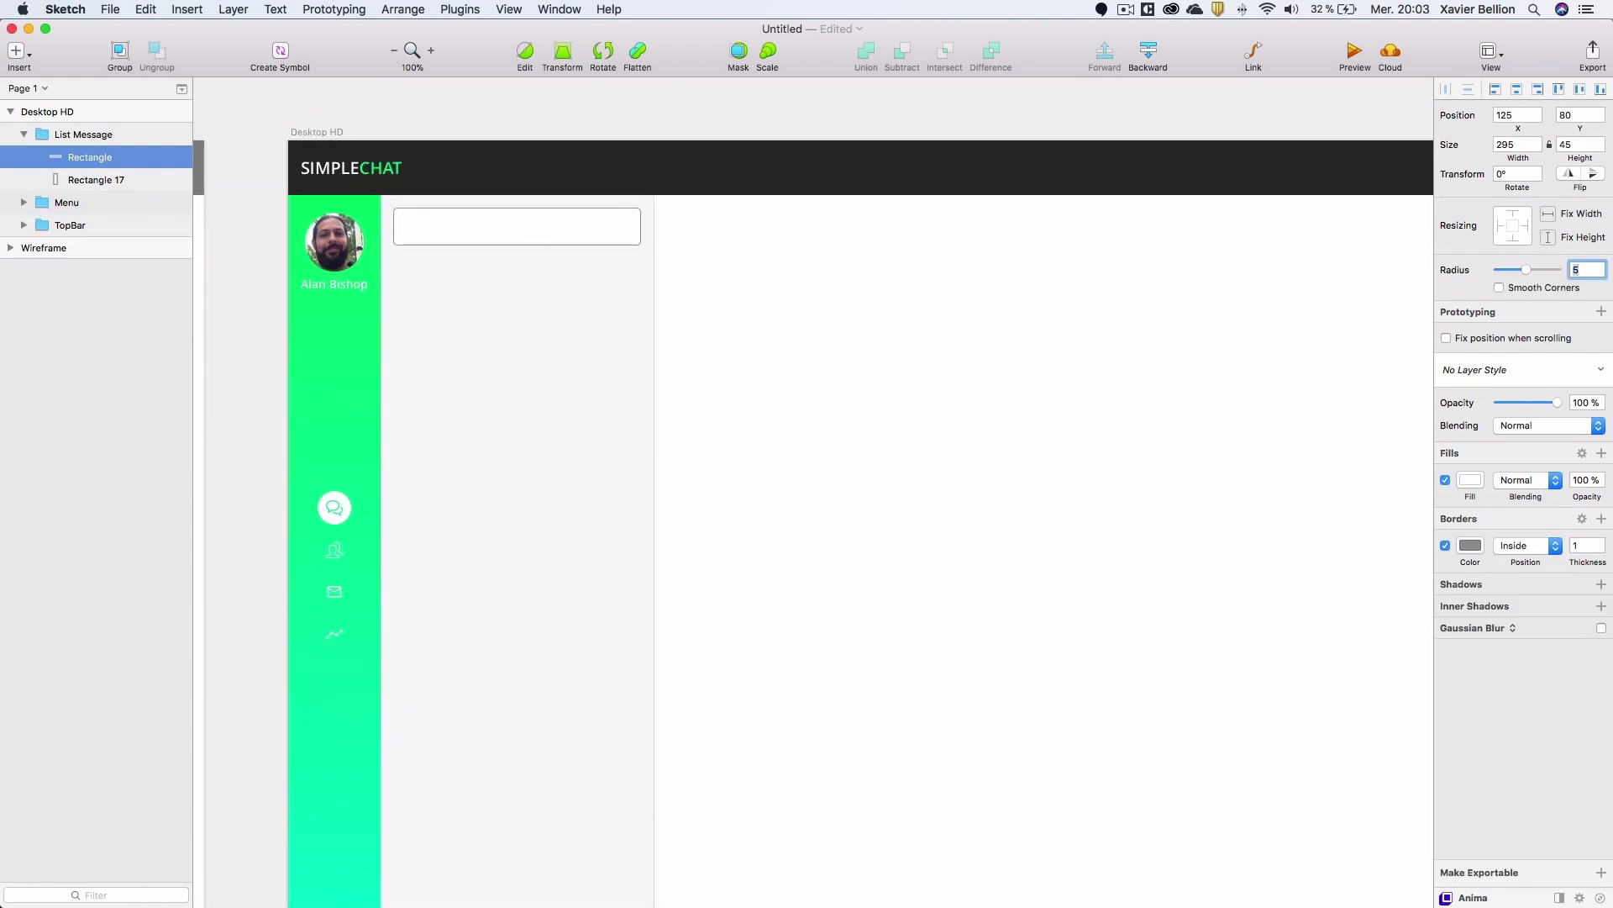
left_click(1471, 546)
type("DADADA")
key("Return")
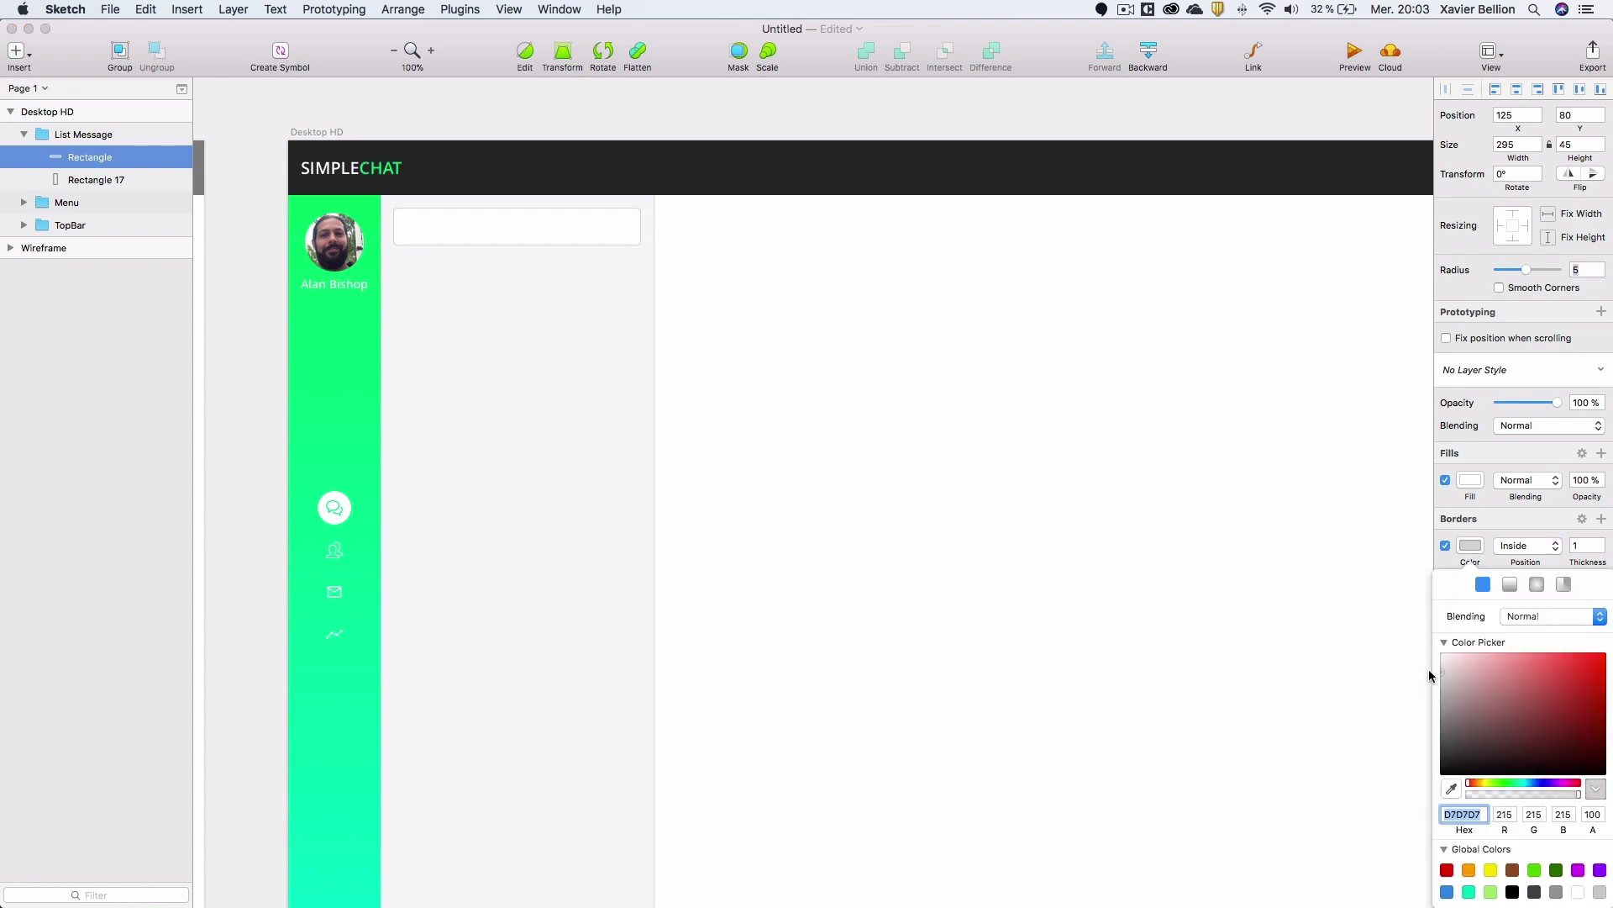
Add a 'Rechercher' text layer inside the white box.
left_click(267, 277)
key("t")
left_click(438, 227)
type("He")
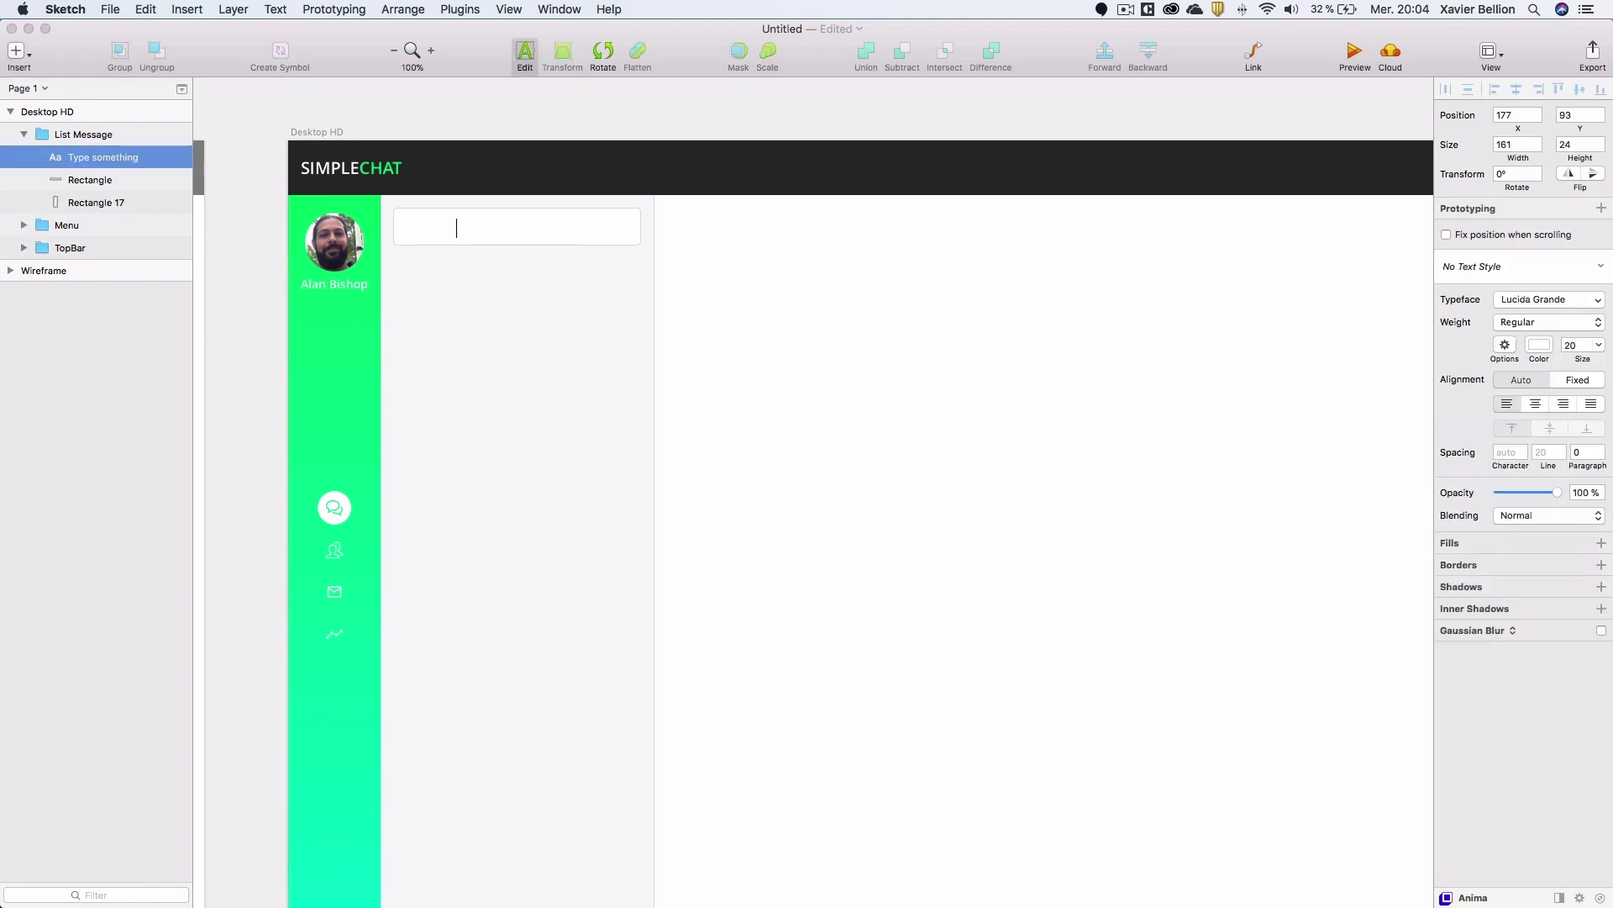
key("super+a")
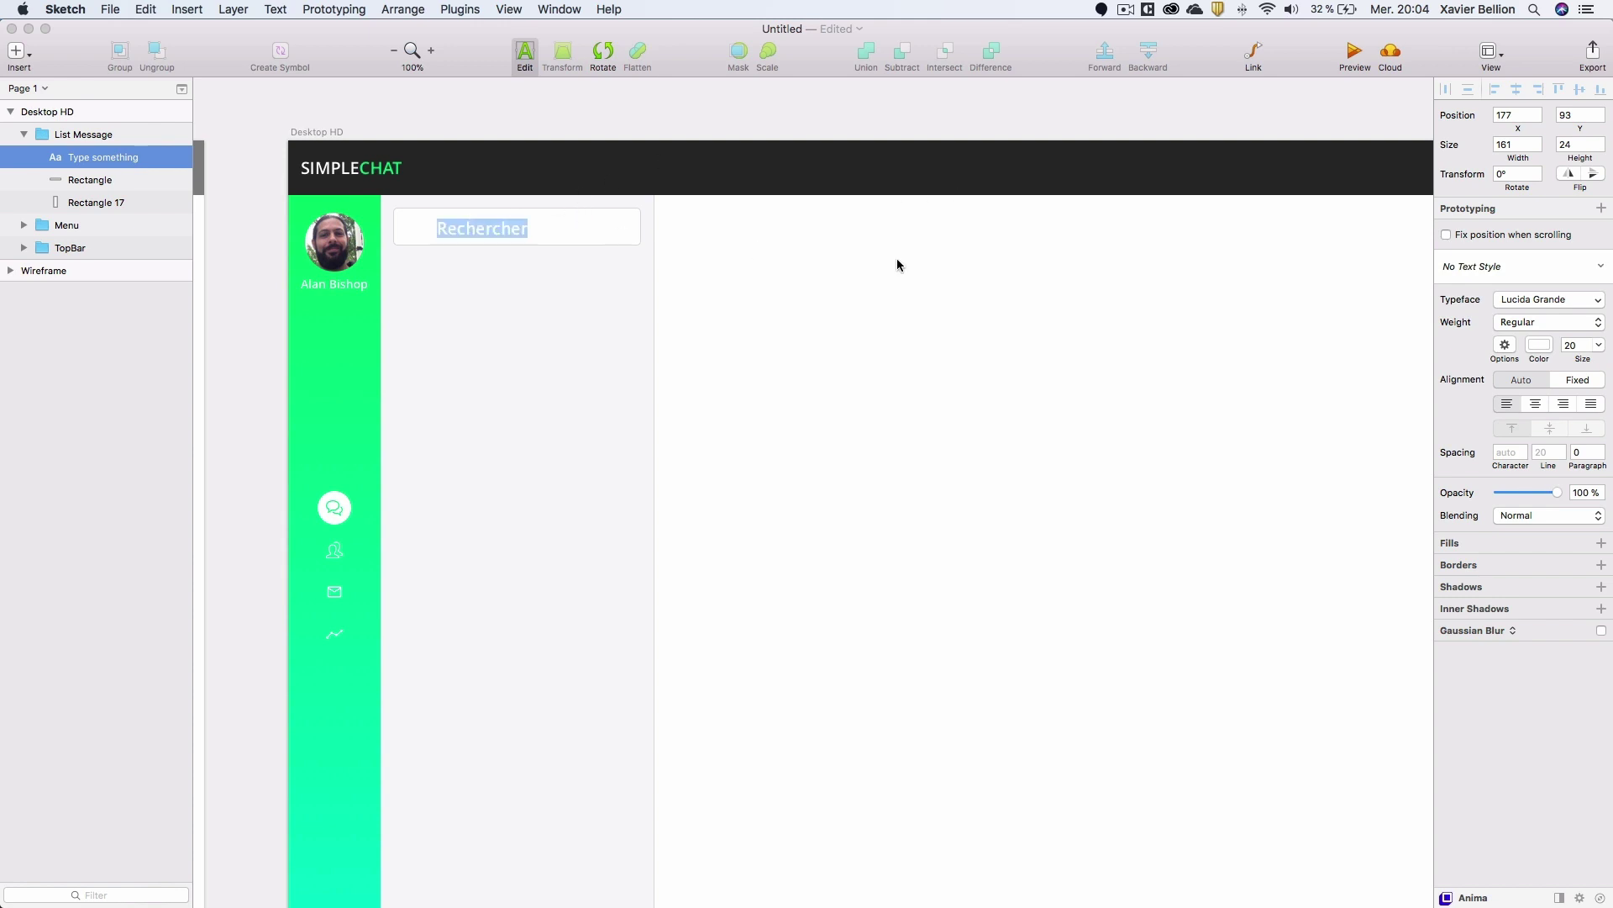
Style the Rechercher text grey BFBFBF, size 14, in Open Sans.
left_click(1539, 345)
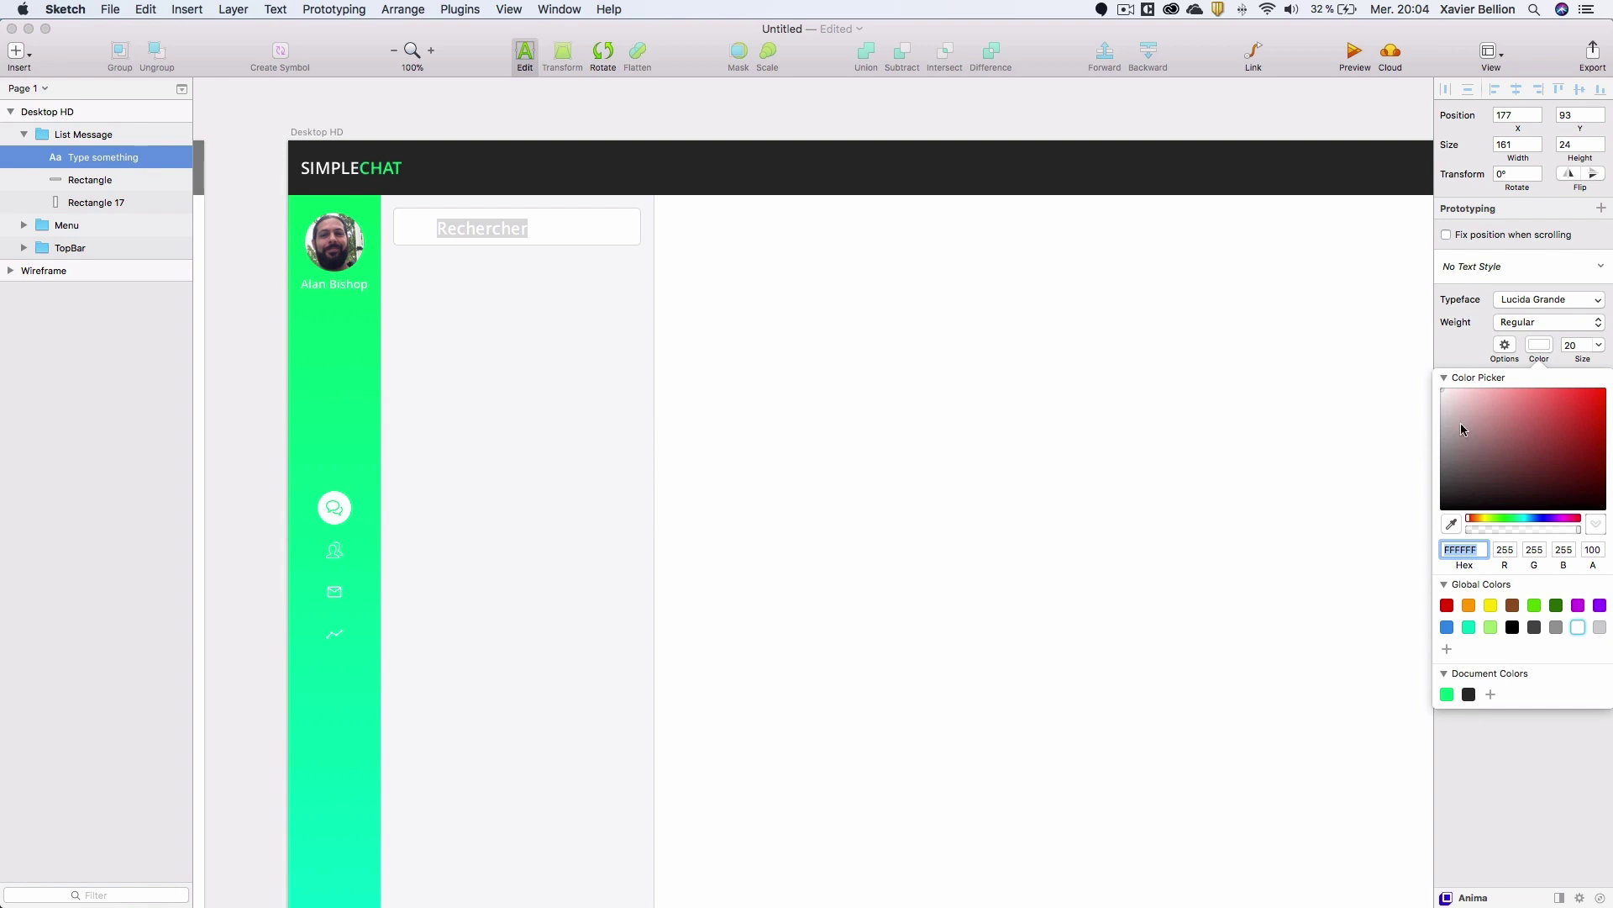
left_click_drag(1460, 422, 1424, 420)
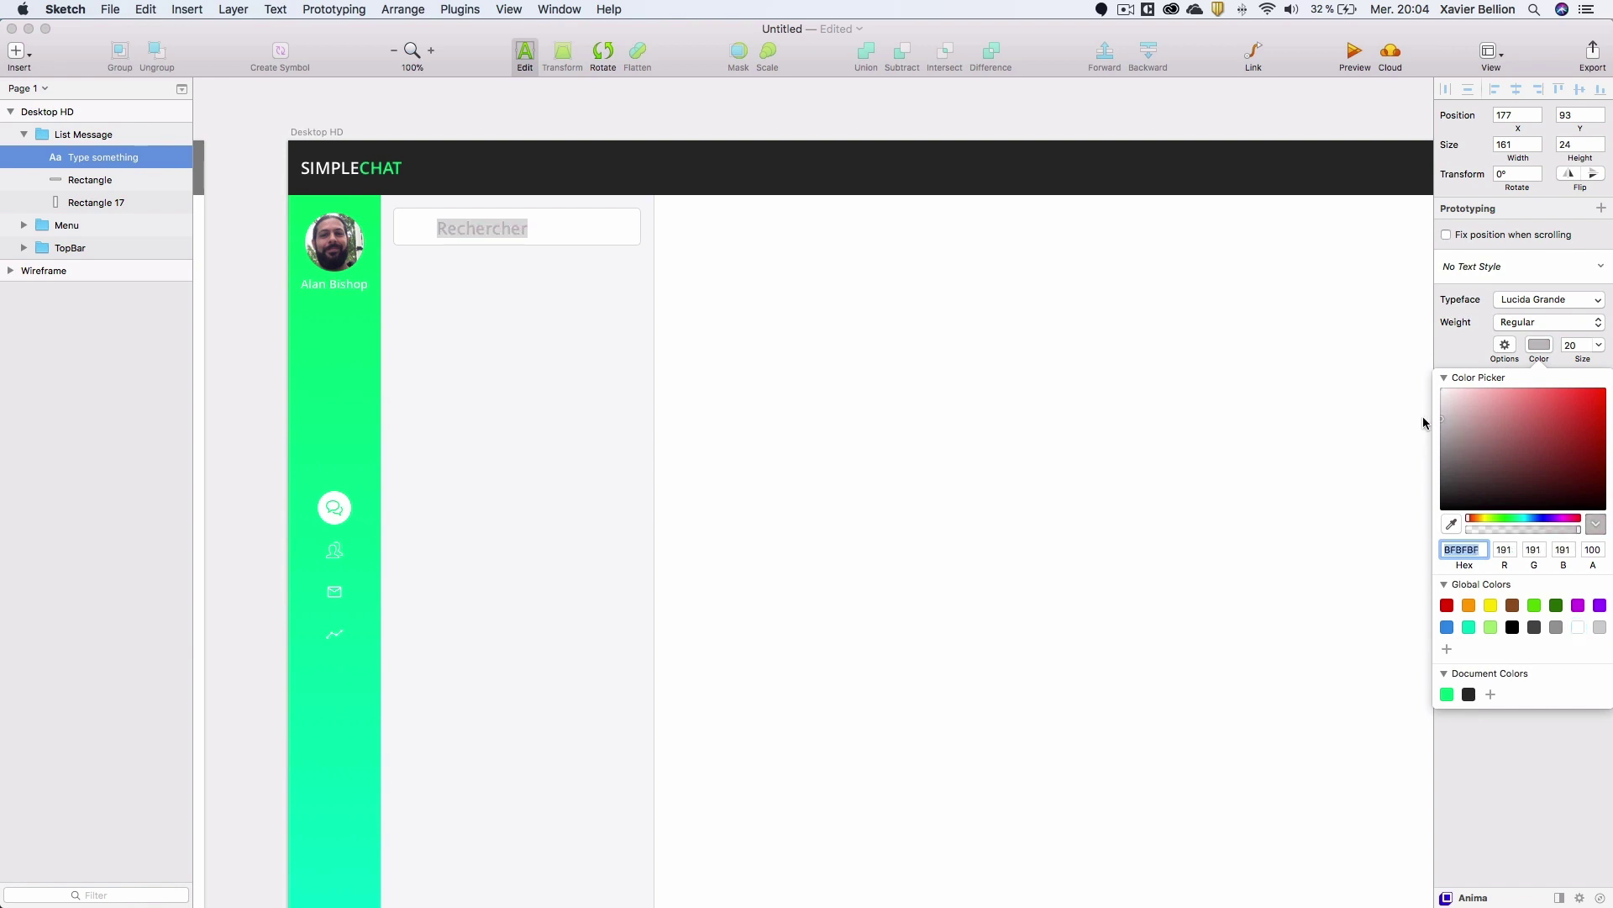
left_click(1575, 346)
type("1")
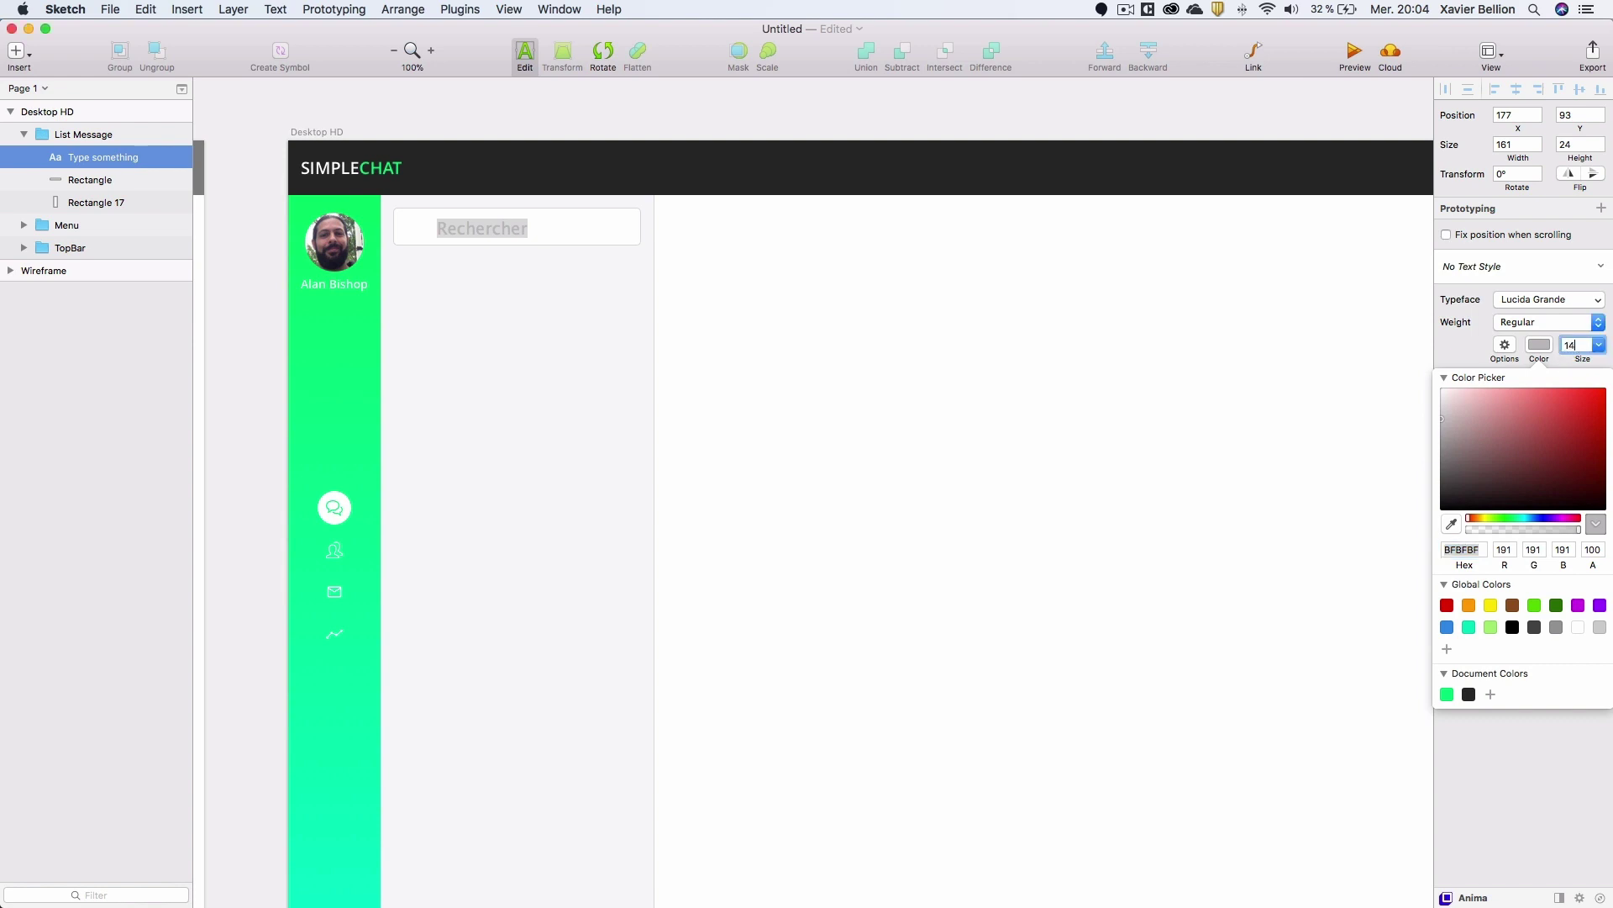
type("4")
key("Return")
left_click(1530, 300)
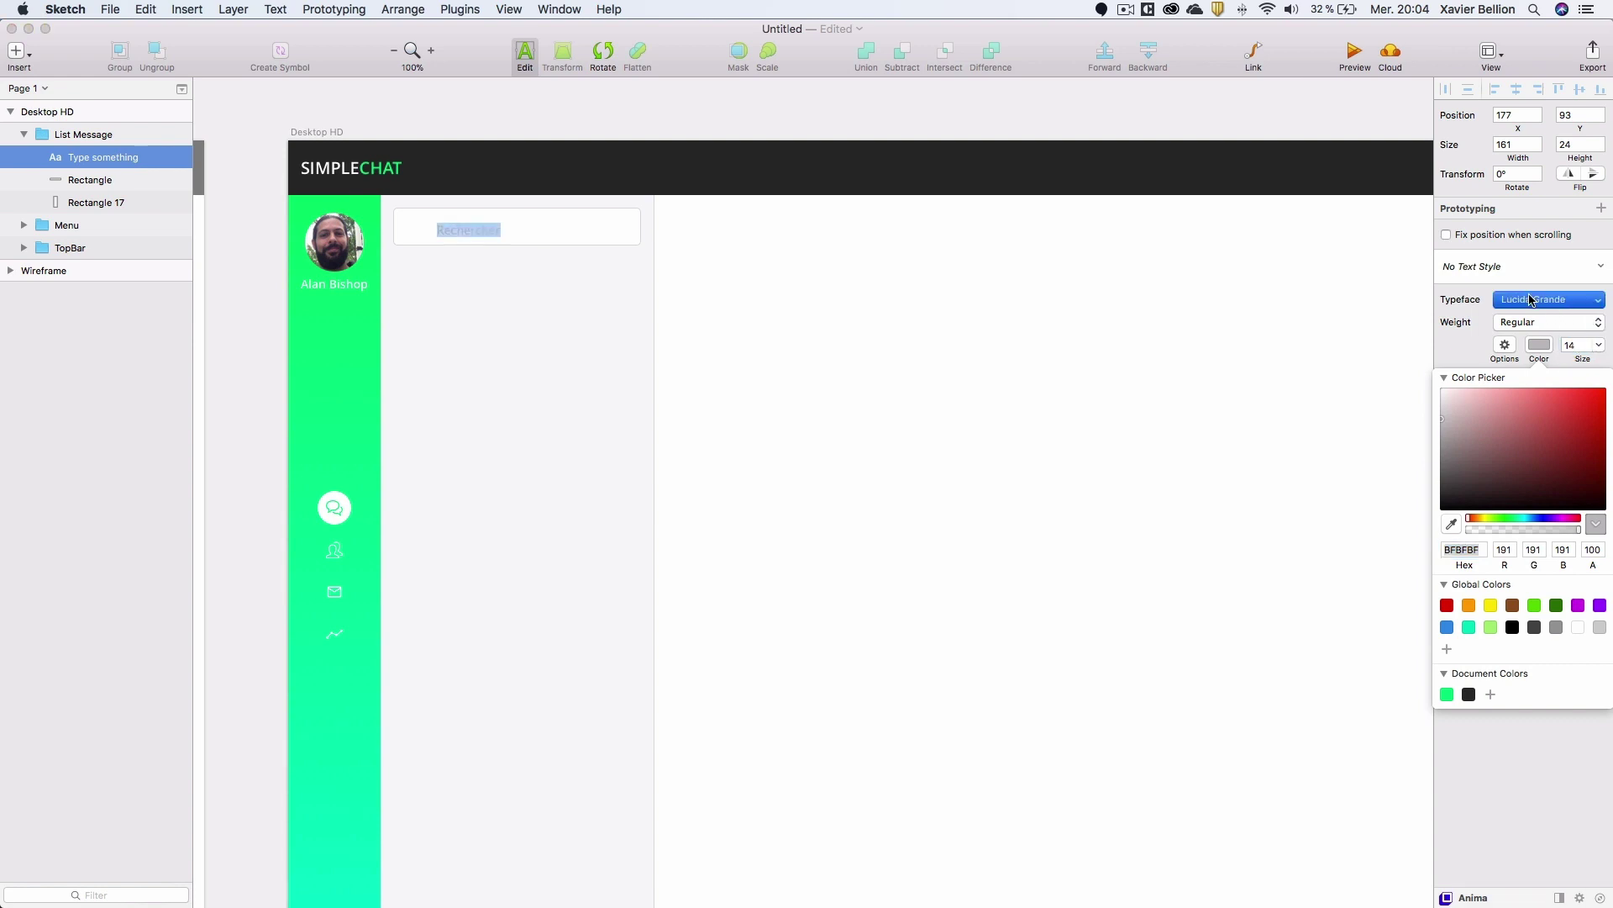
type("open")
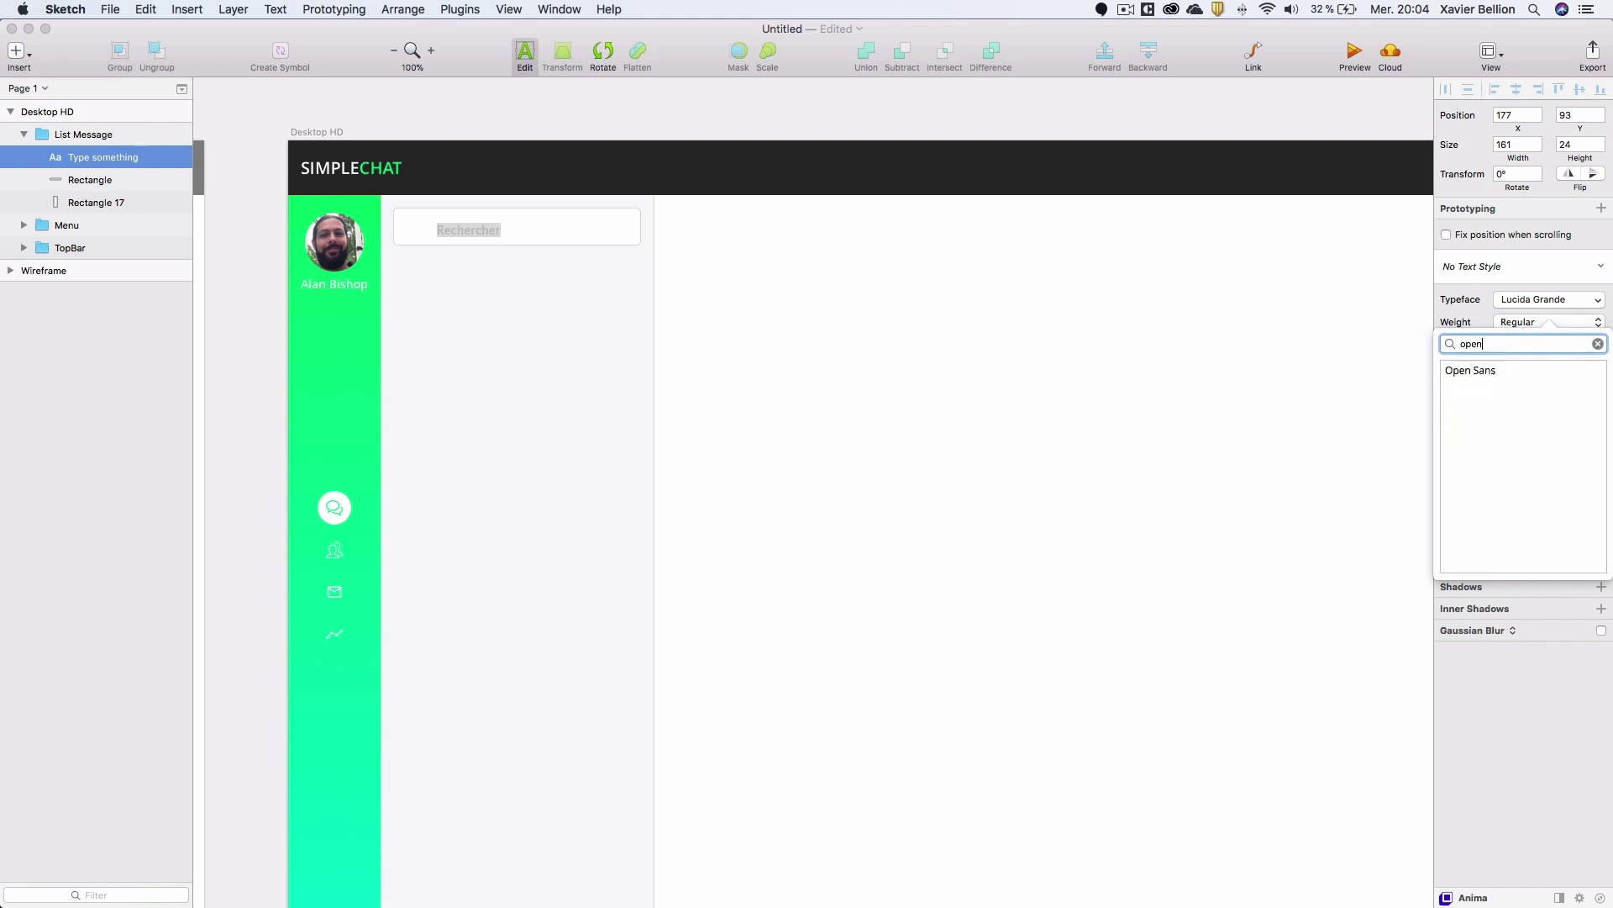
key("Down")
key("Return")
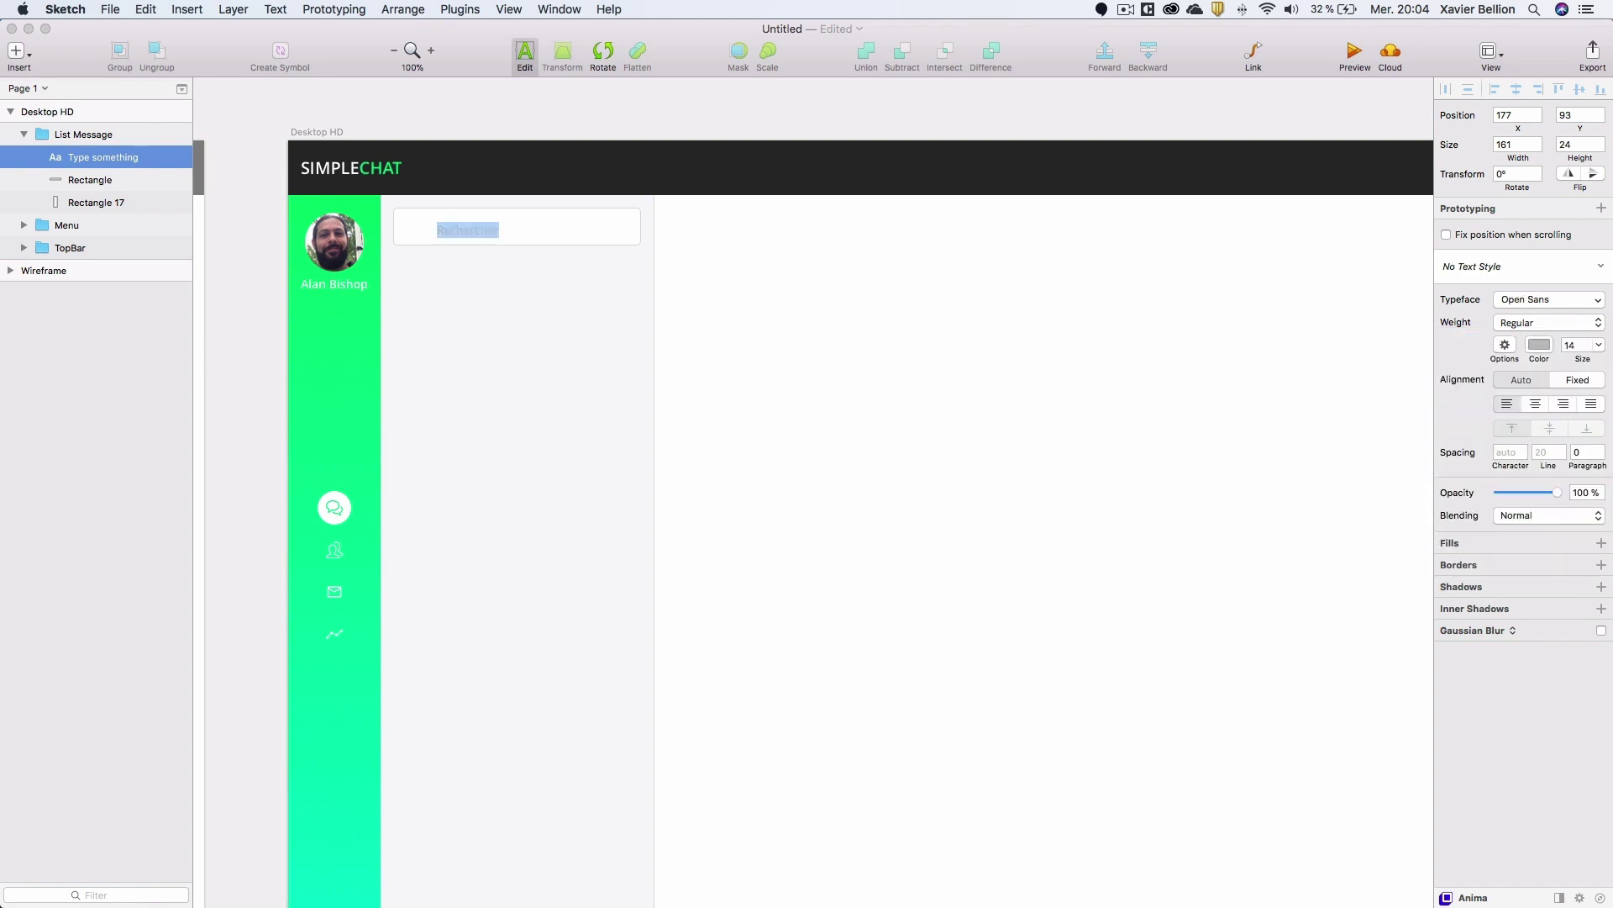
Move Rechercher to the box's left side and centre it vertically in the box.
left_click(269, 249)
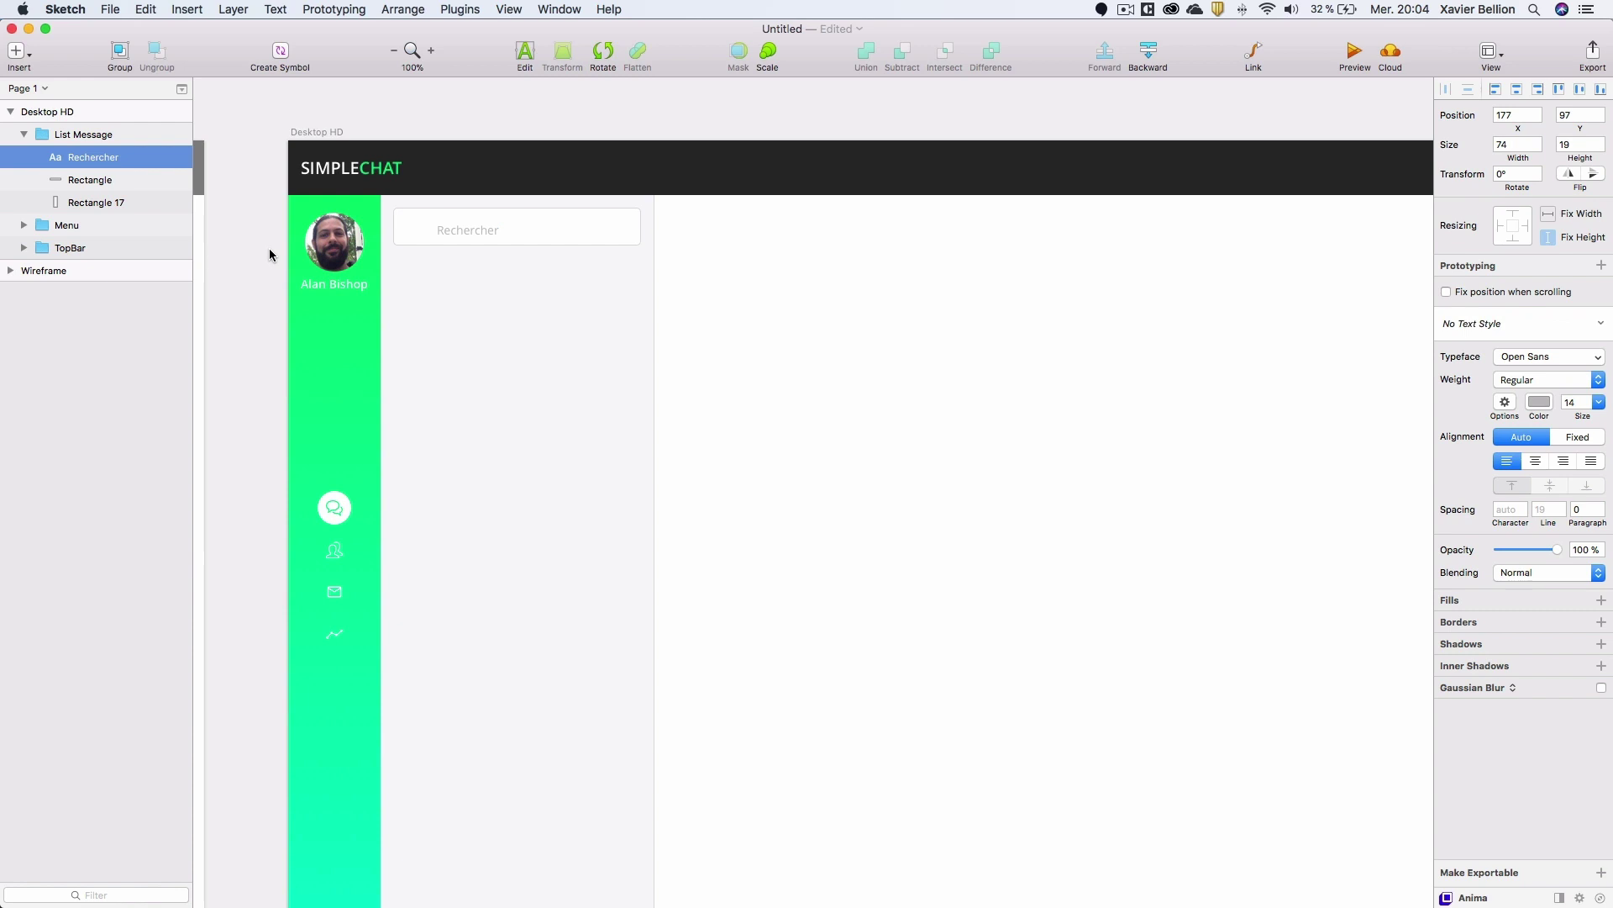
left_click(269, 248)
left_click(446, 235)
left_click(458, 232)
left_click_drag(464, 237, 431, 232)
left_click(482, 228)
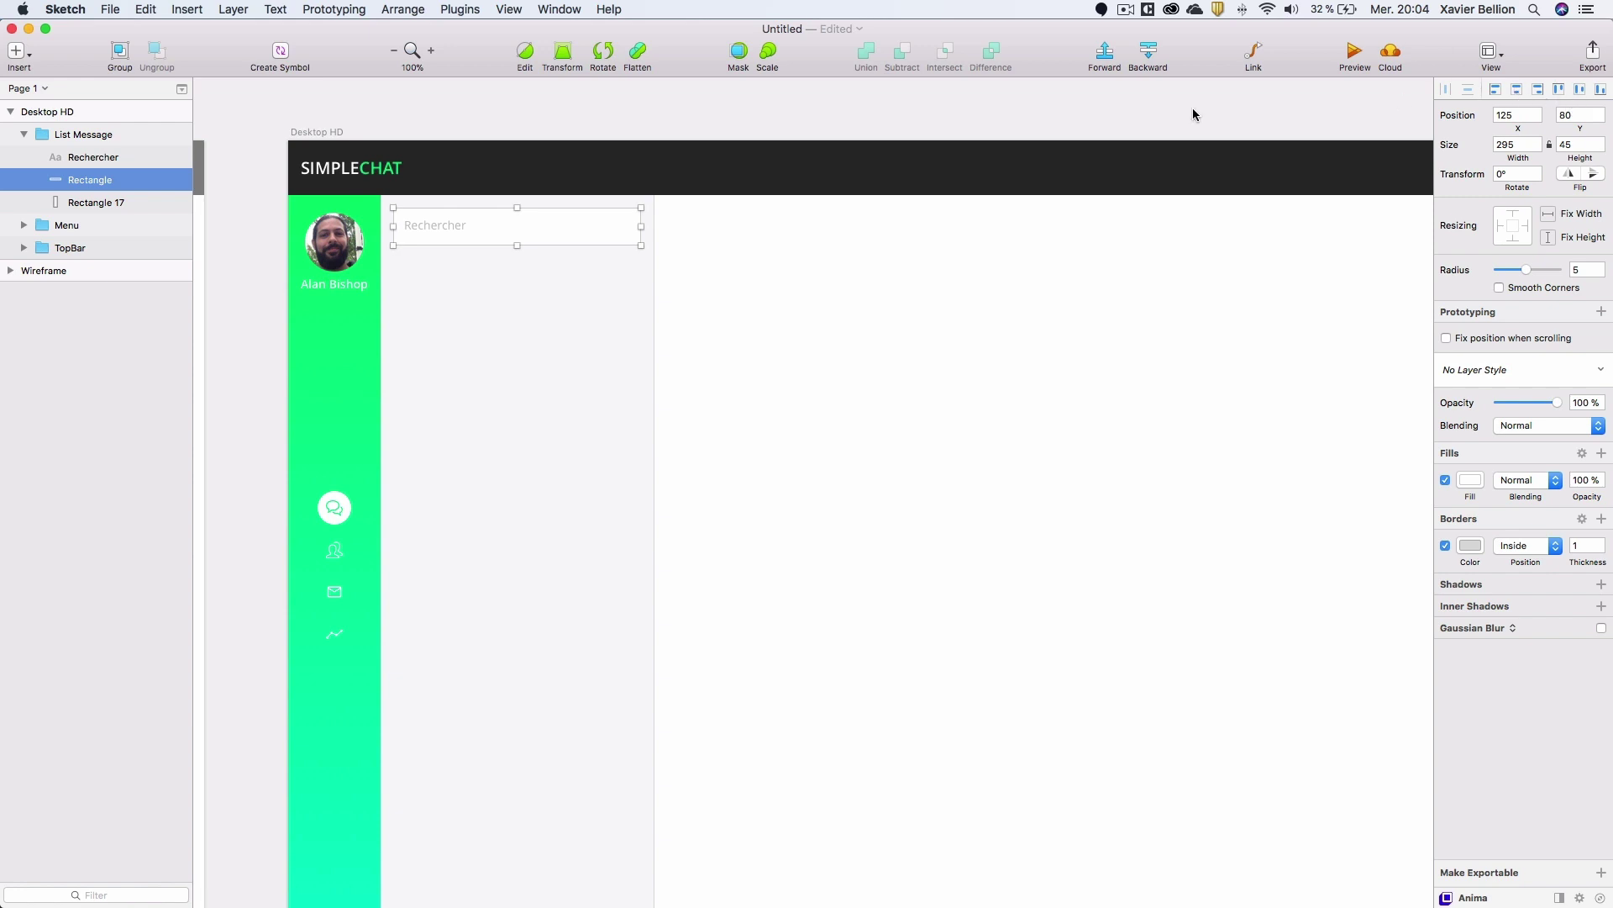
left_click(100, 158, "shift")
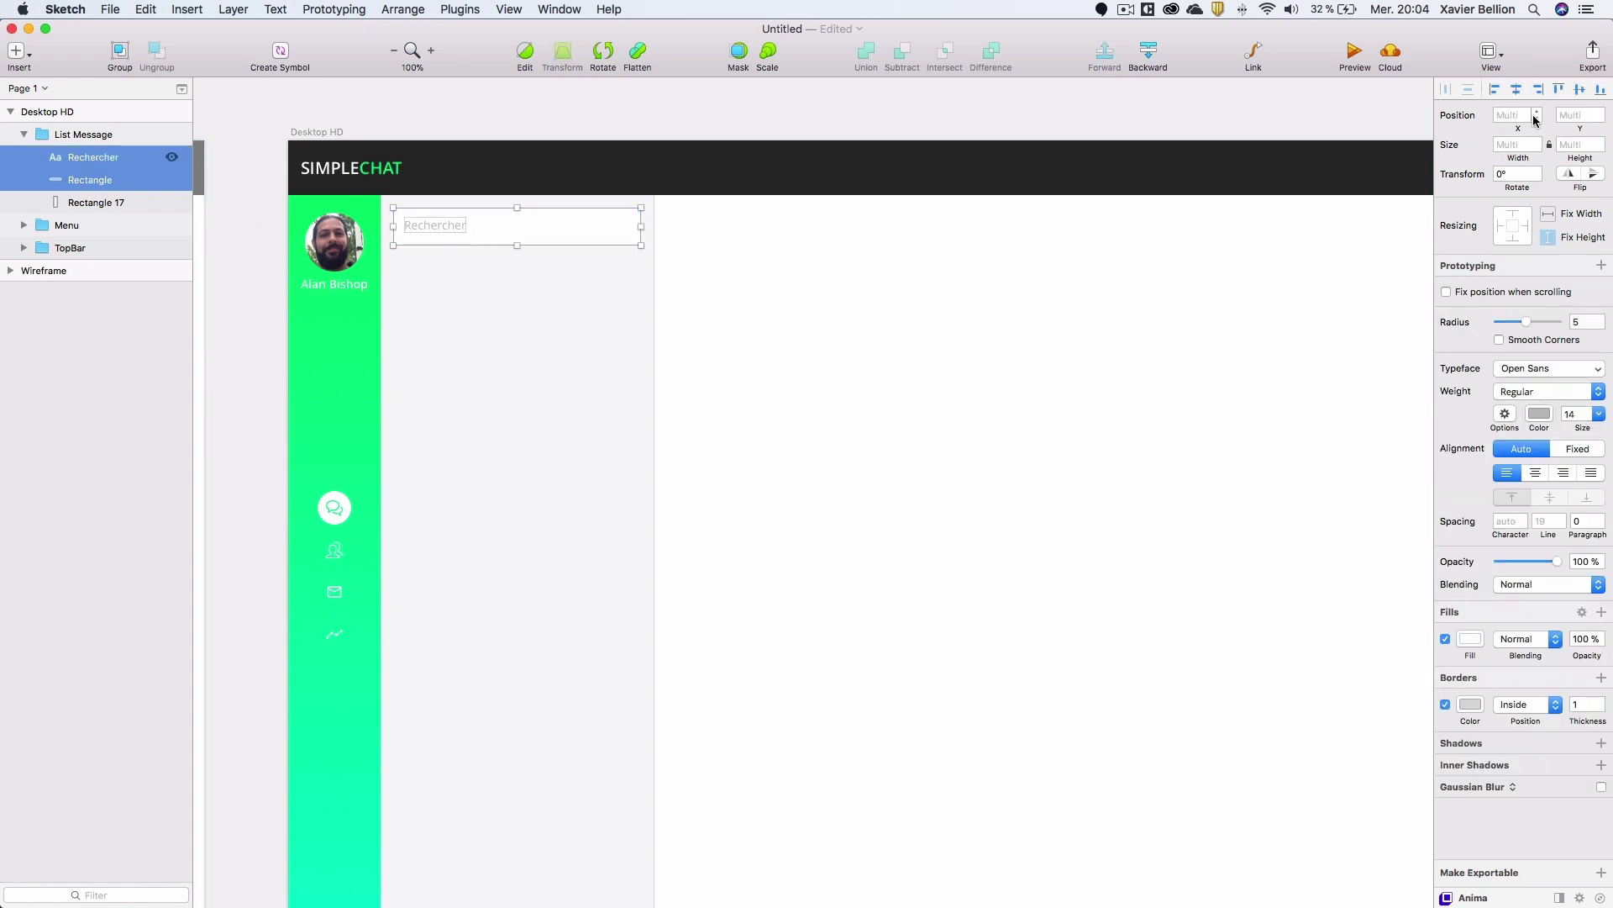
left_click(1579, 89)
left_click(116, 159)
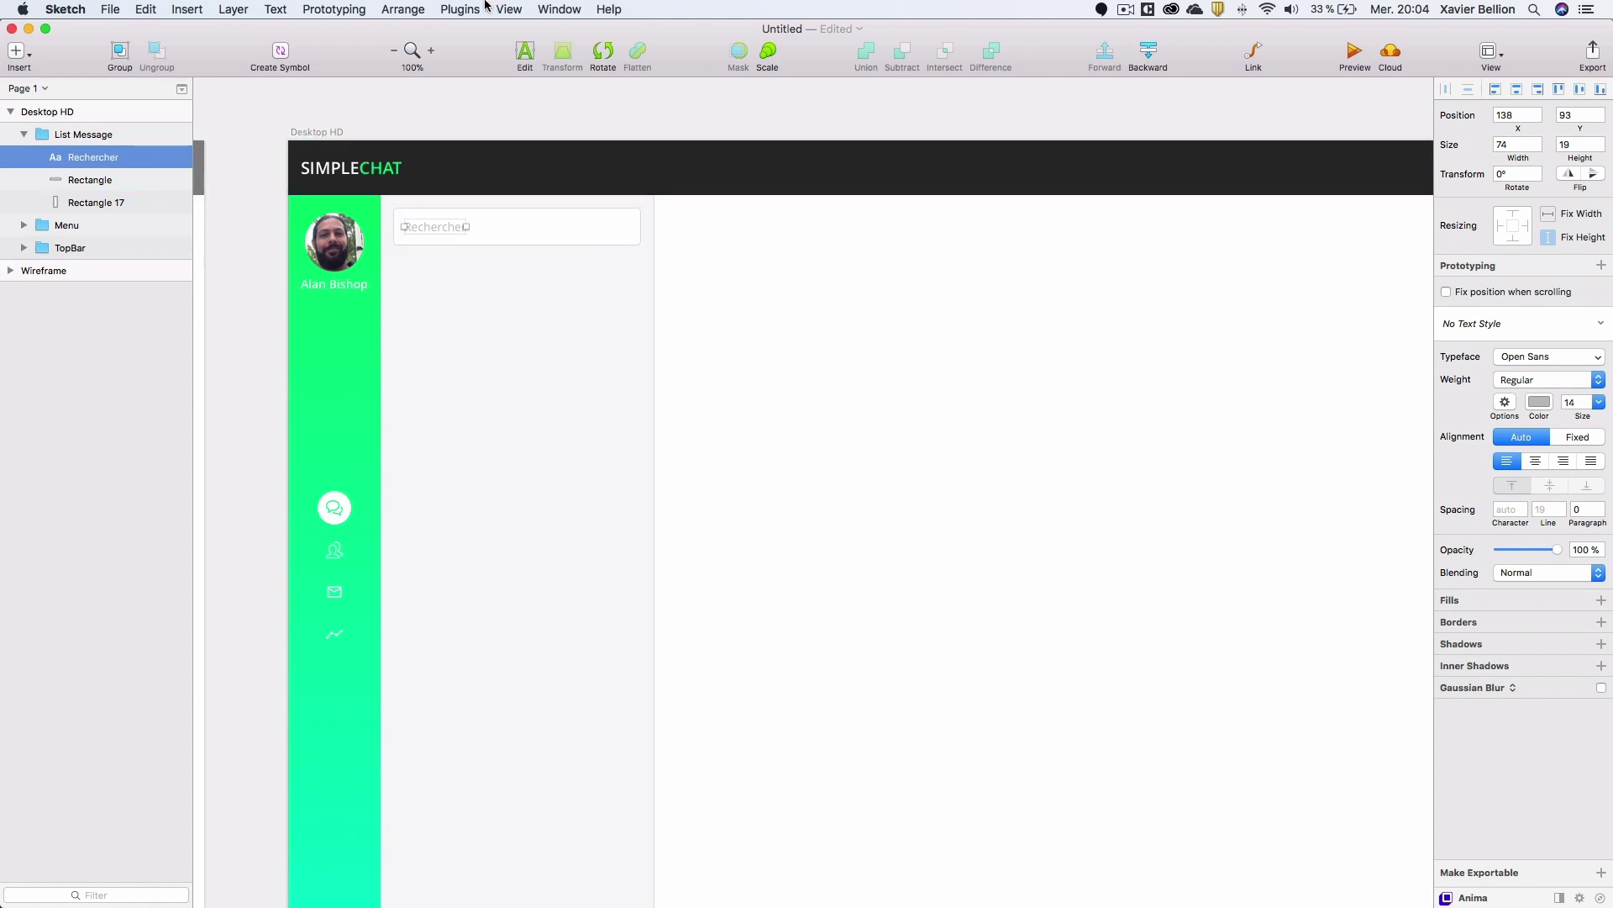
Insert a magnifier icon found by searching 'search' in the Icon Font plugin.
left_click(164, 134)
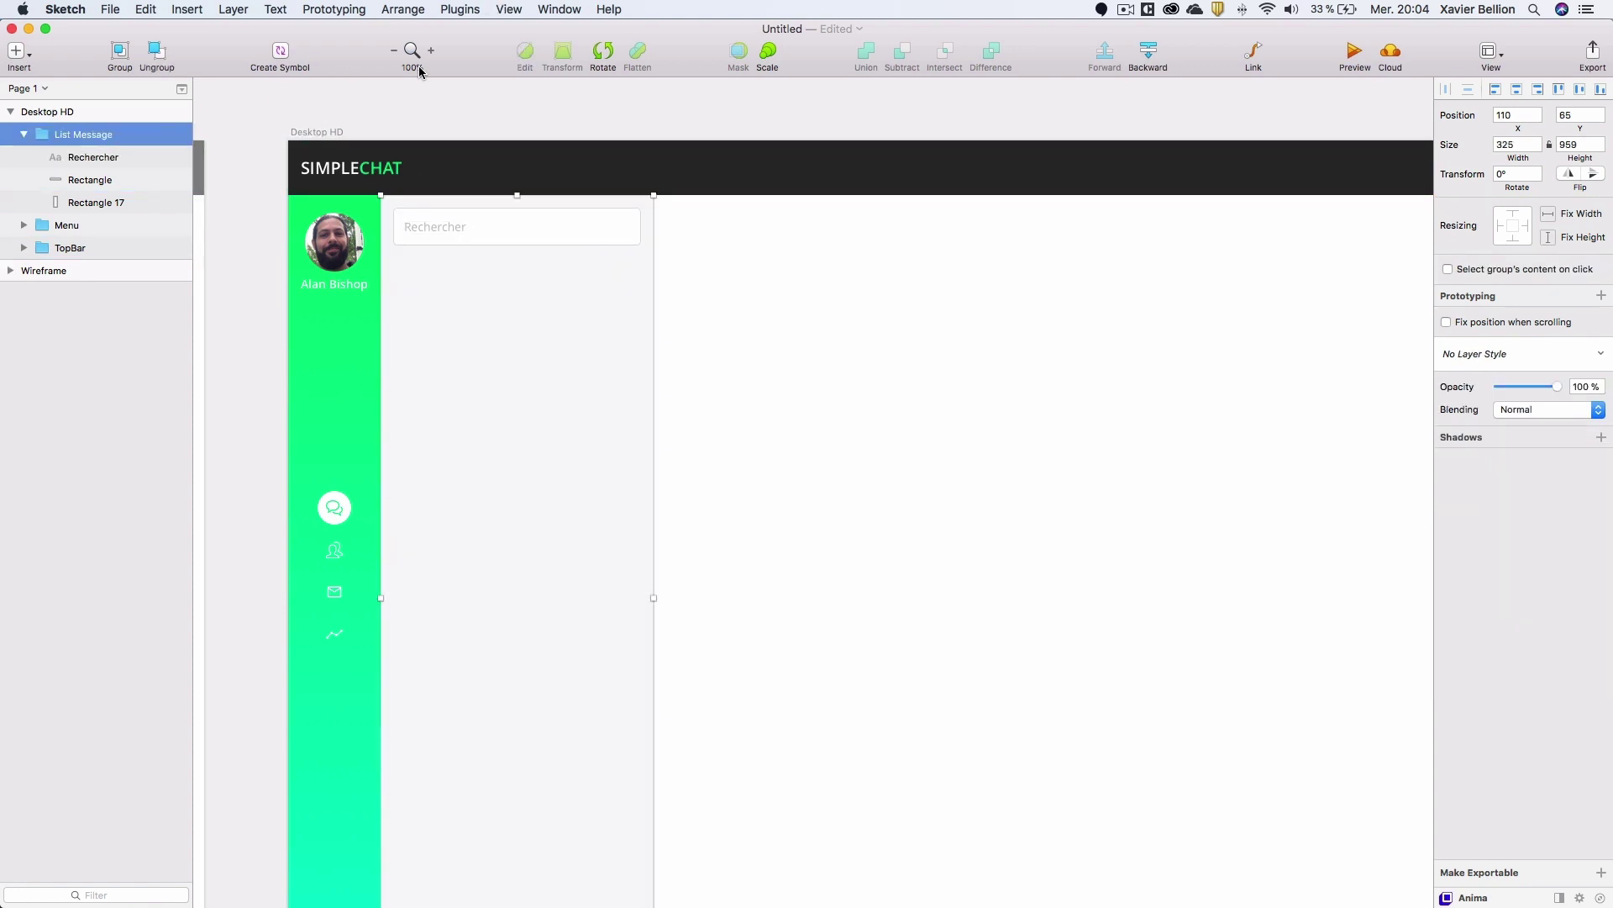
left_click(473, 7)
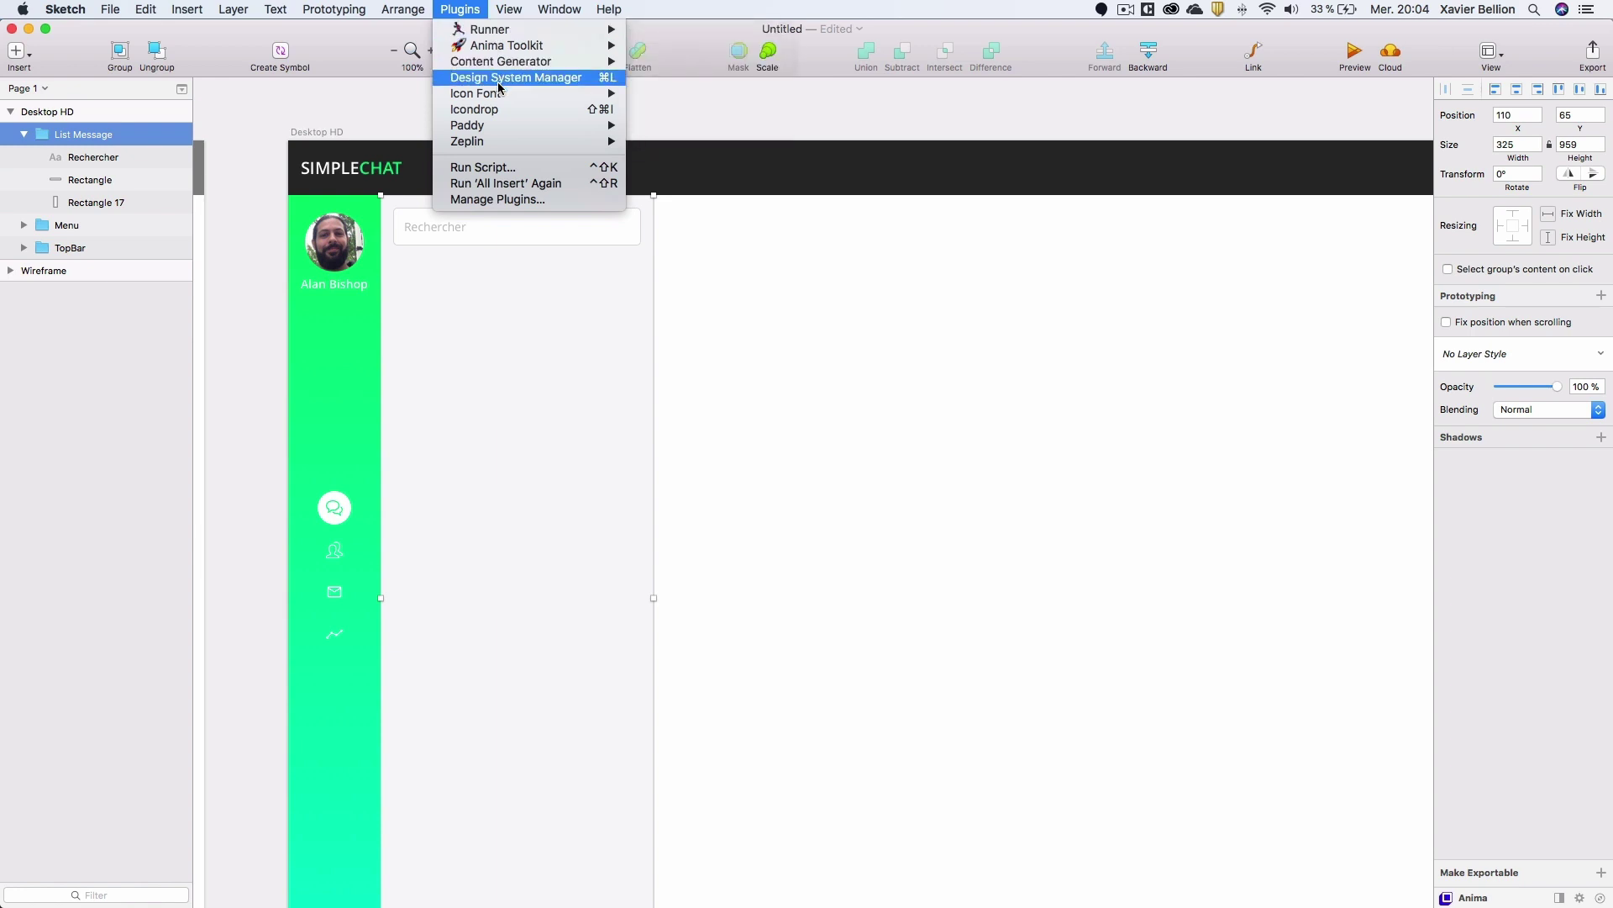
mouse_move(500, 93)
left_click(723, 110)
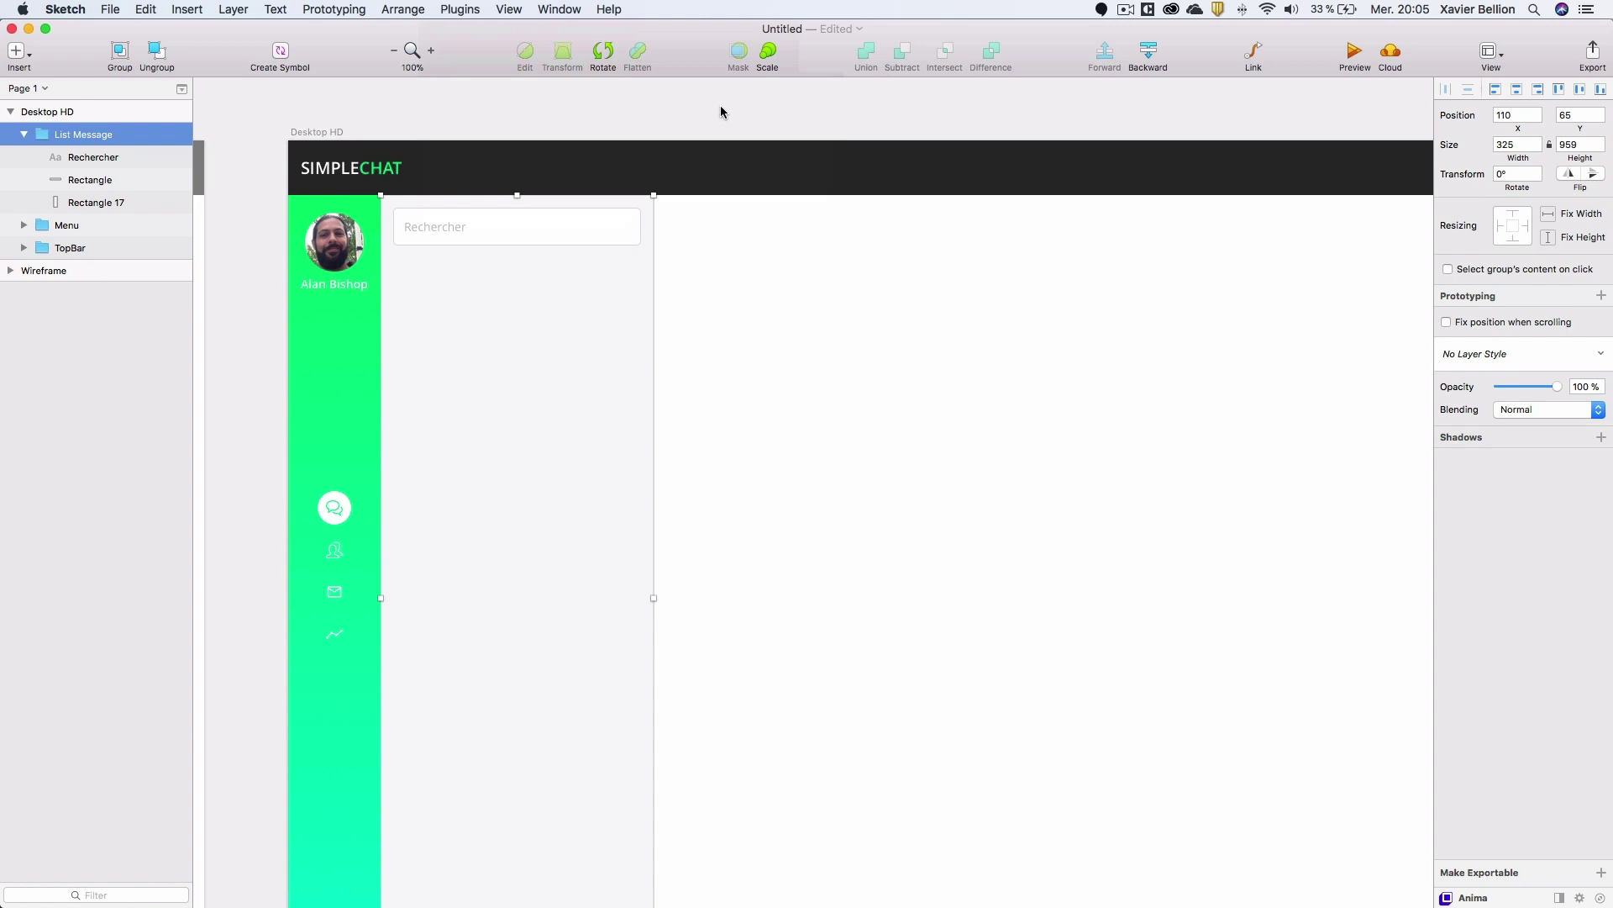
type("search")
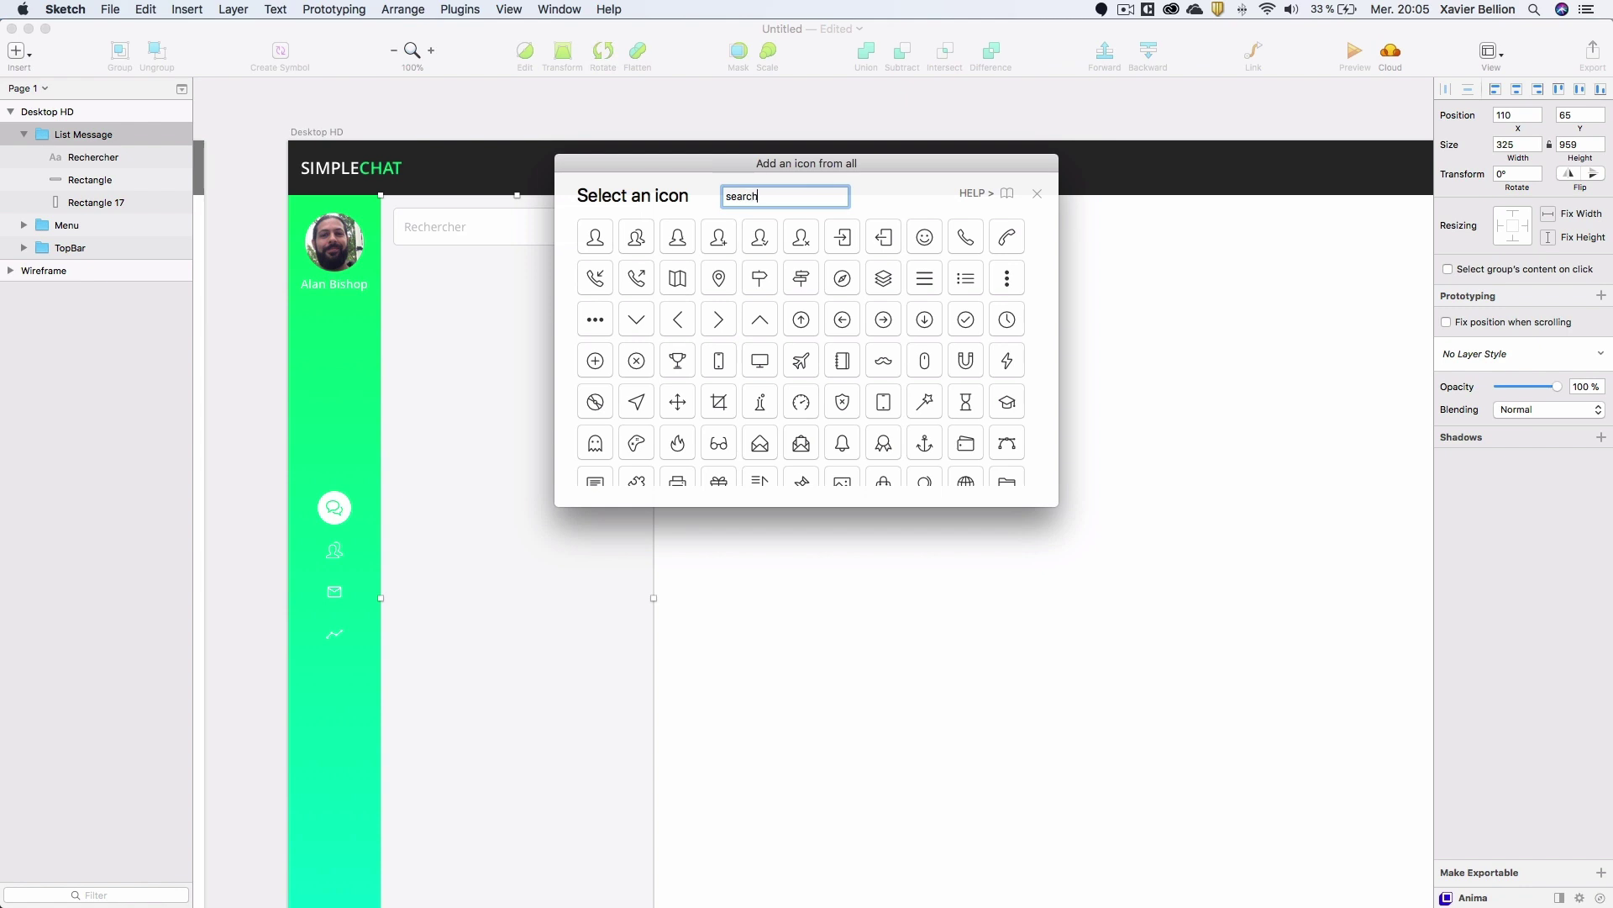
key("Return")
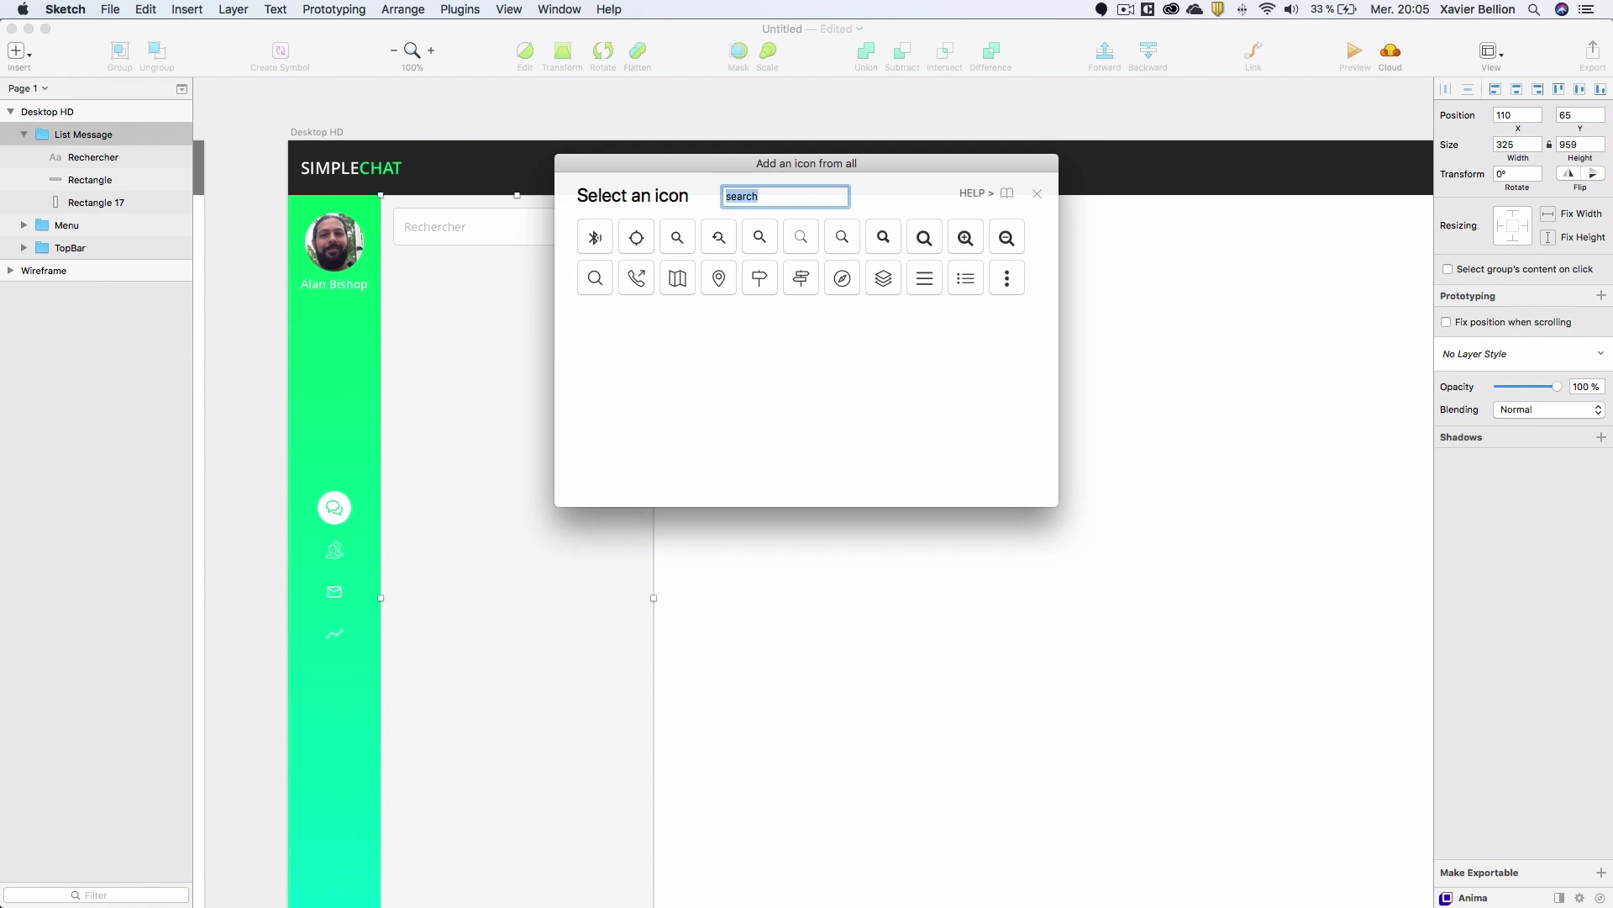
left_click(600, 278)
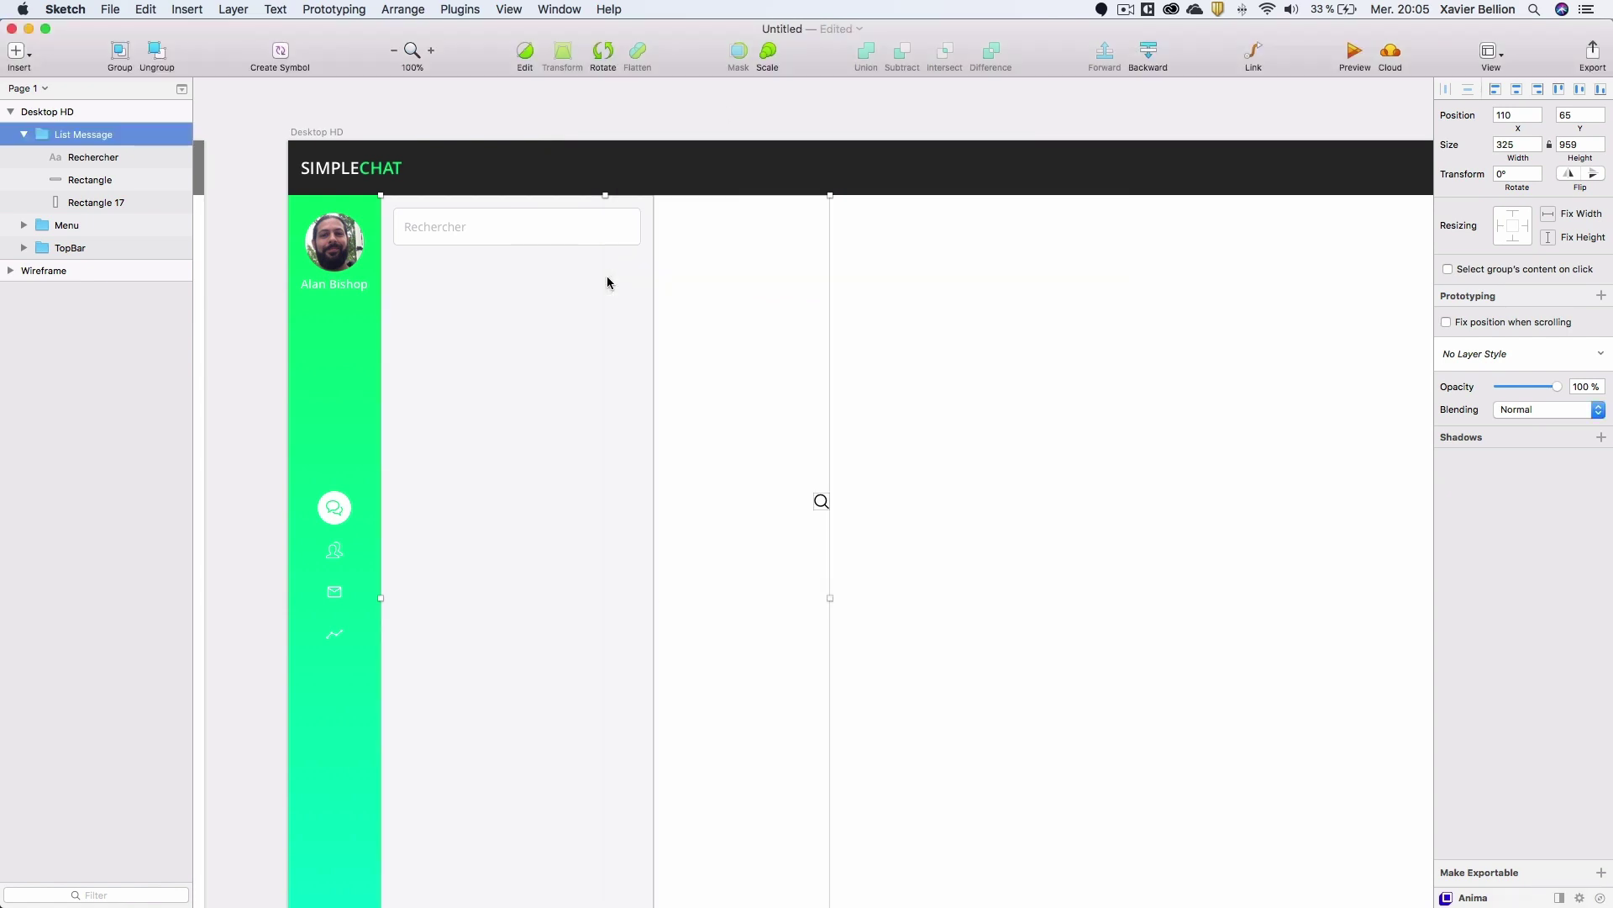
Place the magnifier at the right end of the Rechercher field and make it green.
left_click_drag(118, 134, 101, 166)
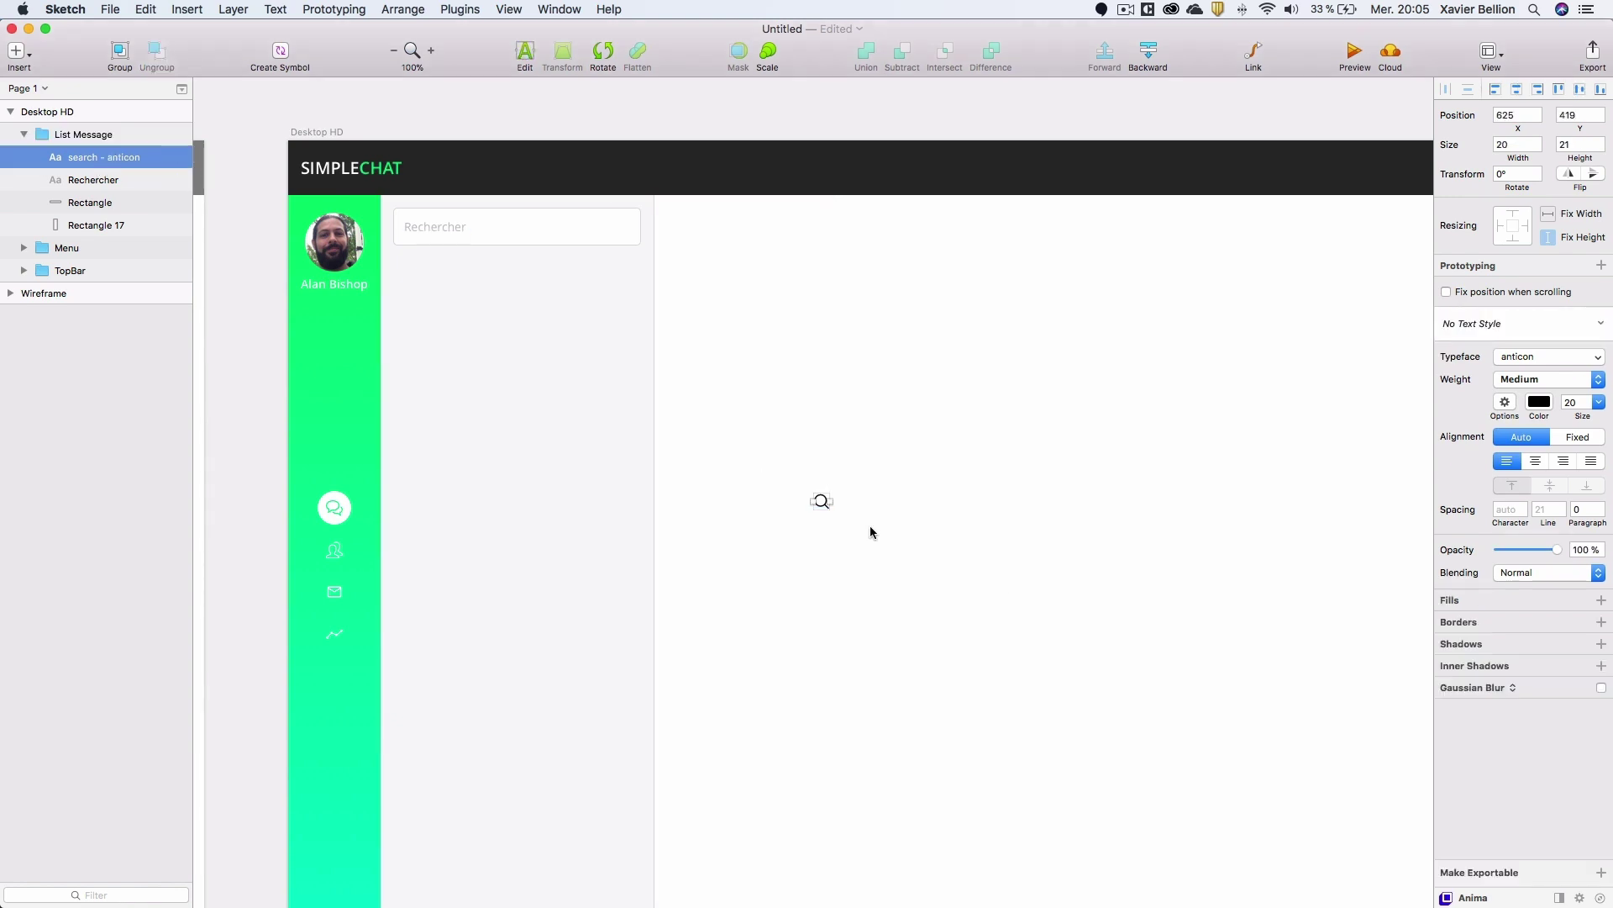
left_click_drag(823, 509, 620, 230)
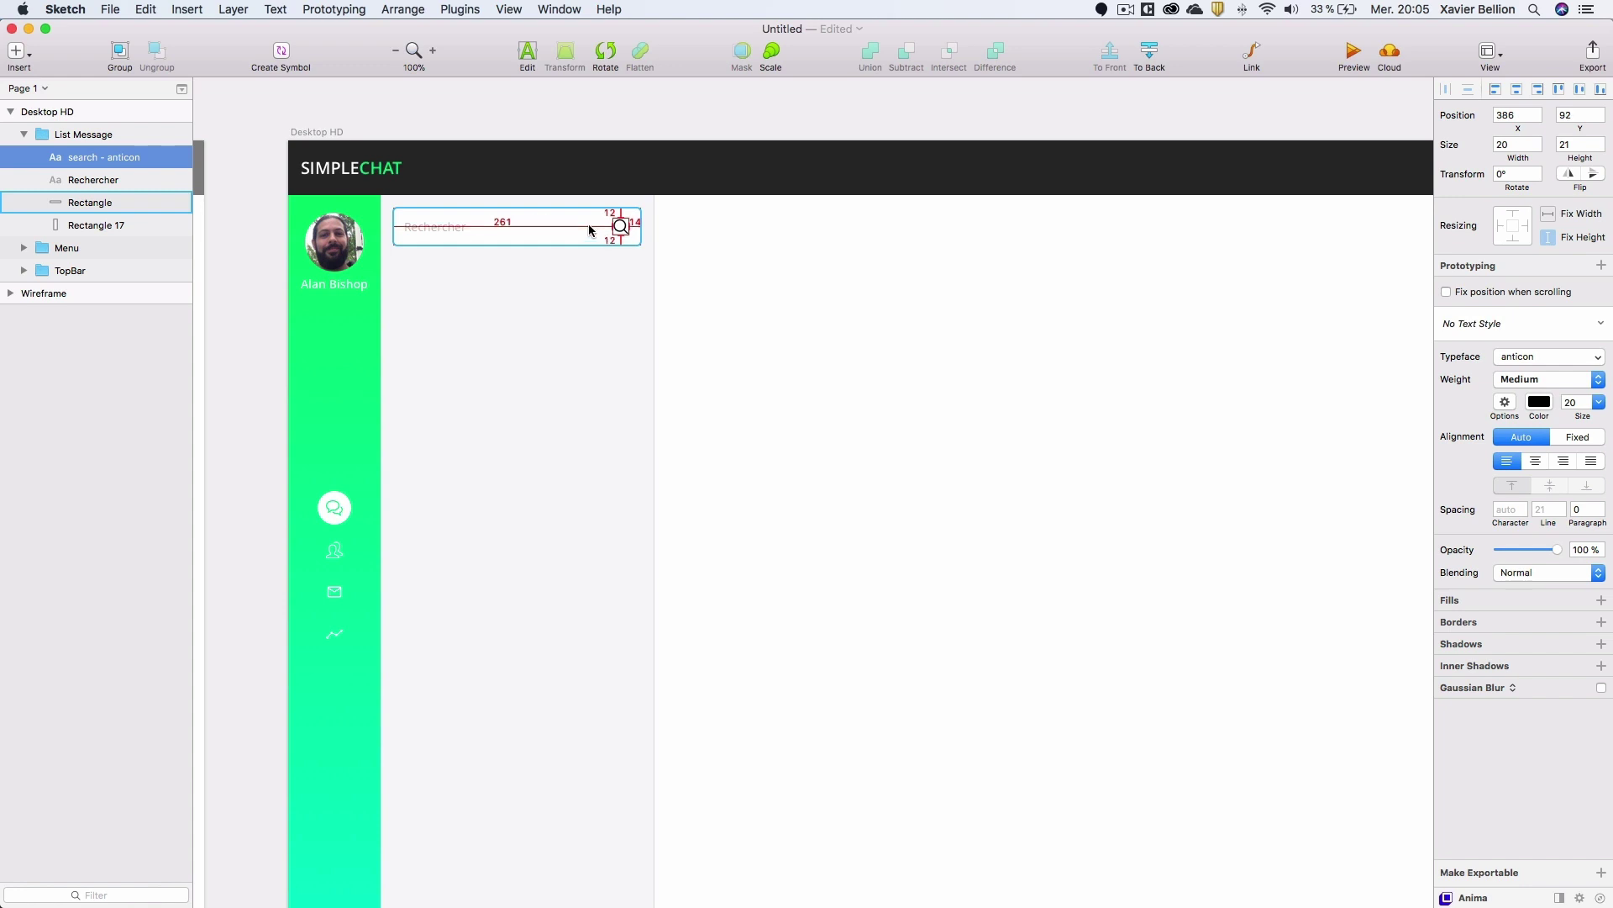
key("Up")
key("Right")
left_click(1540, 401)
left_click(1447, 751)
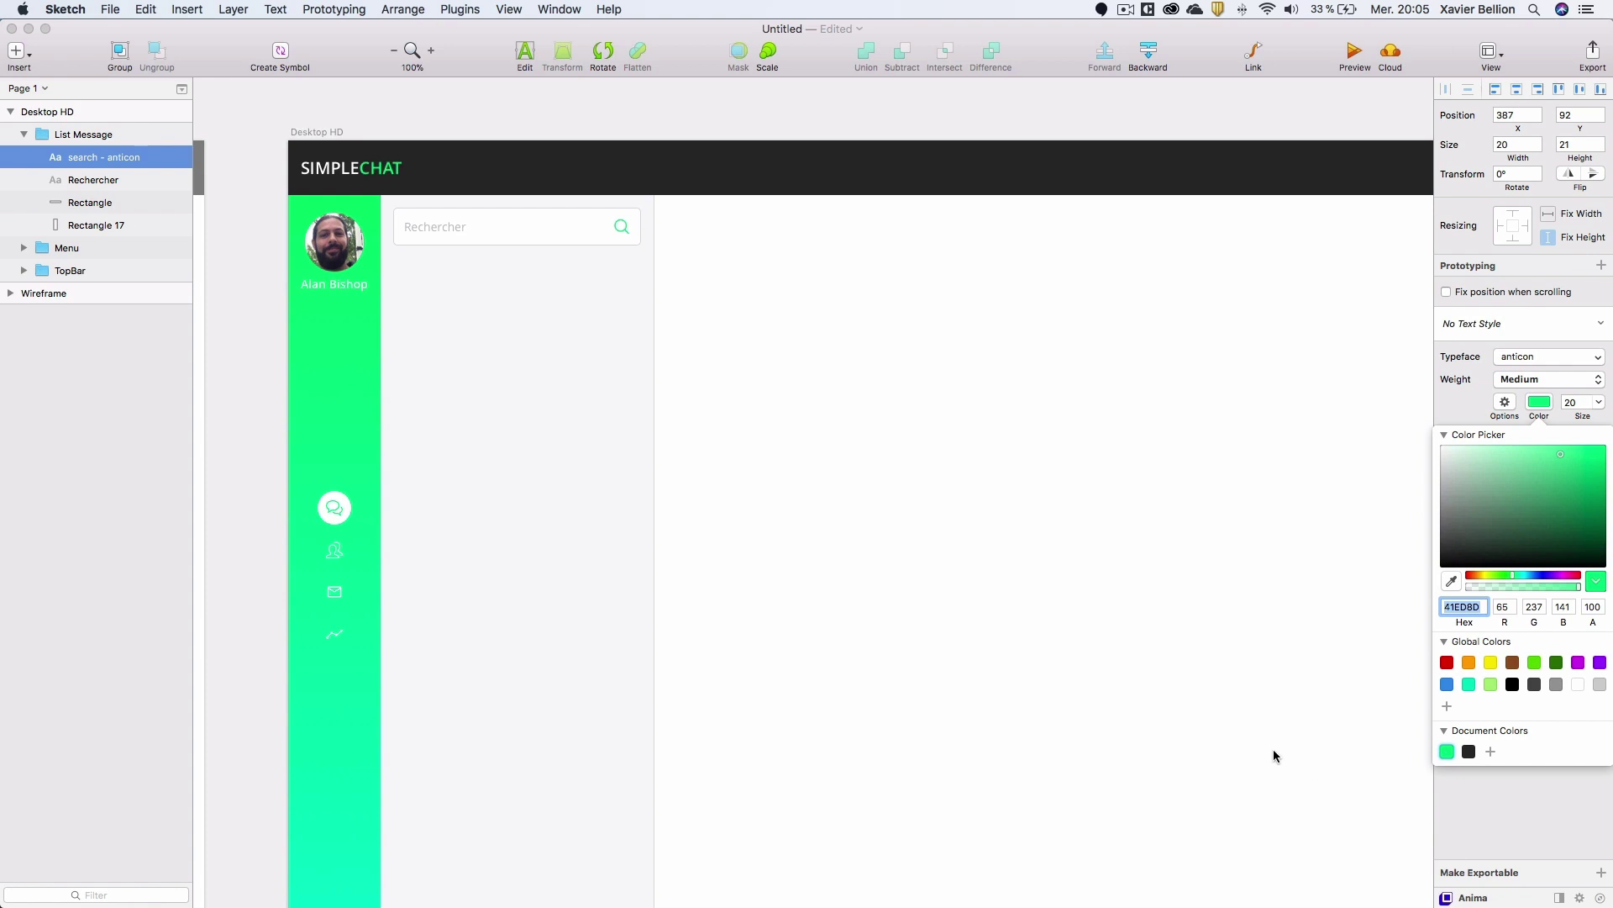
Group the icon, Rechercher text and box as 'Recherche'.
left_click(480, 105)
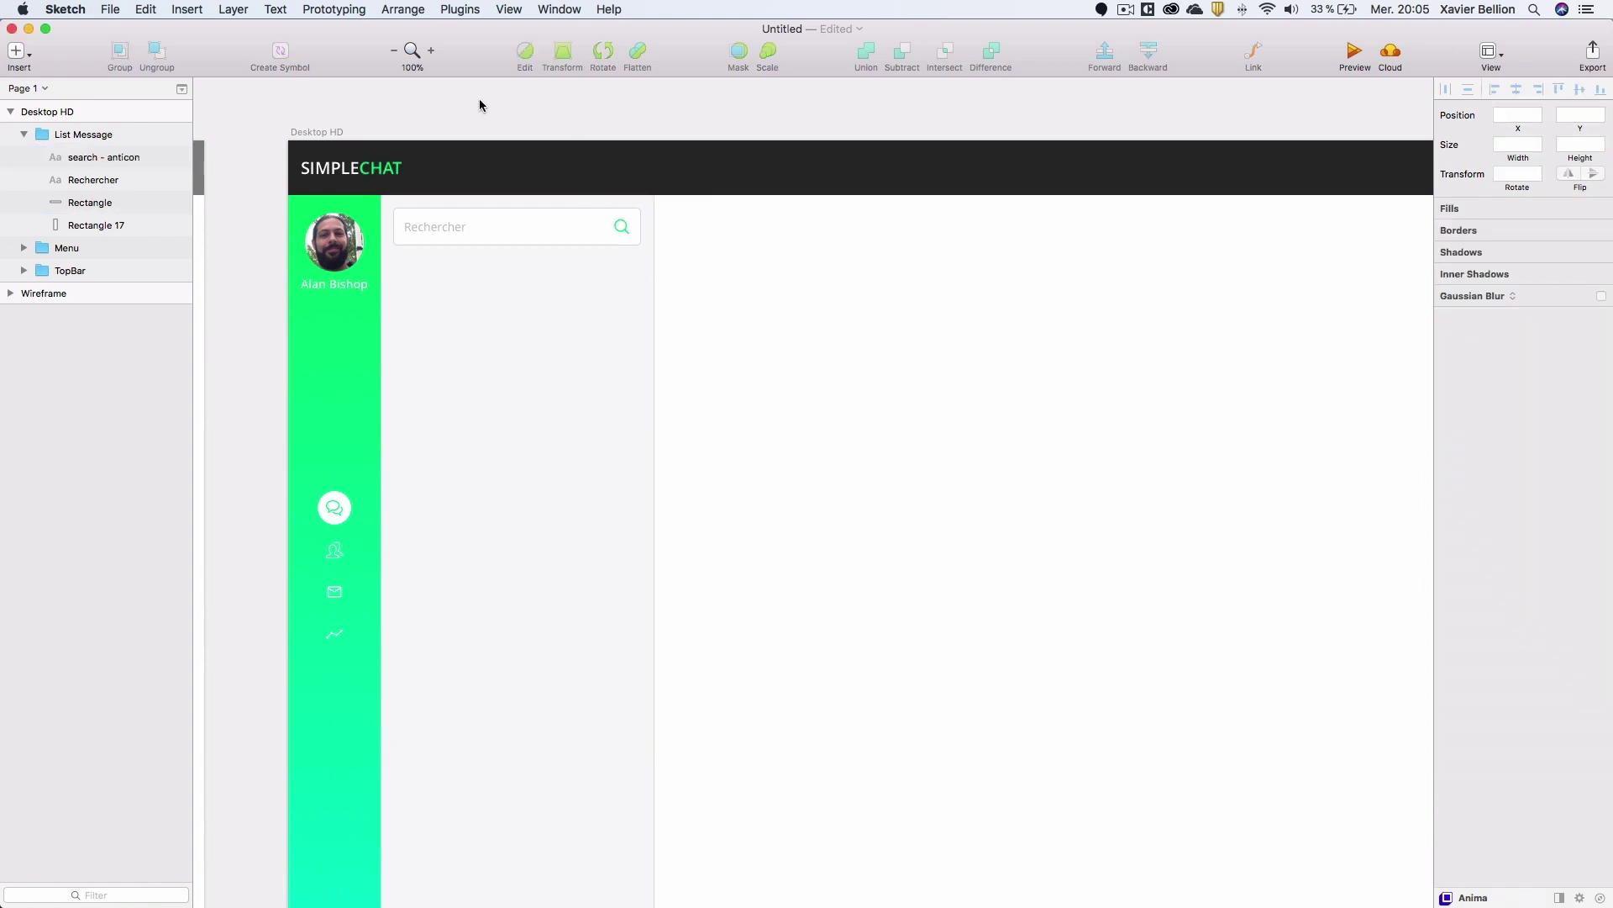
left_click(97, 160)
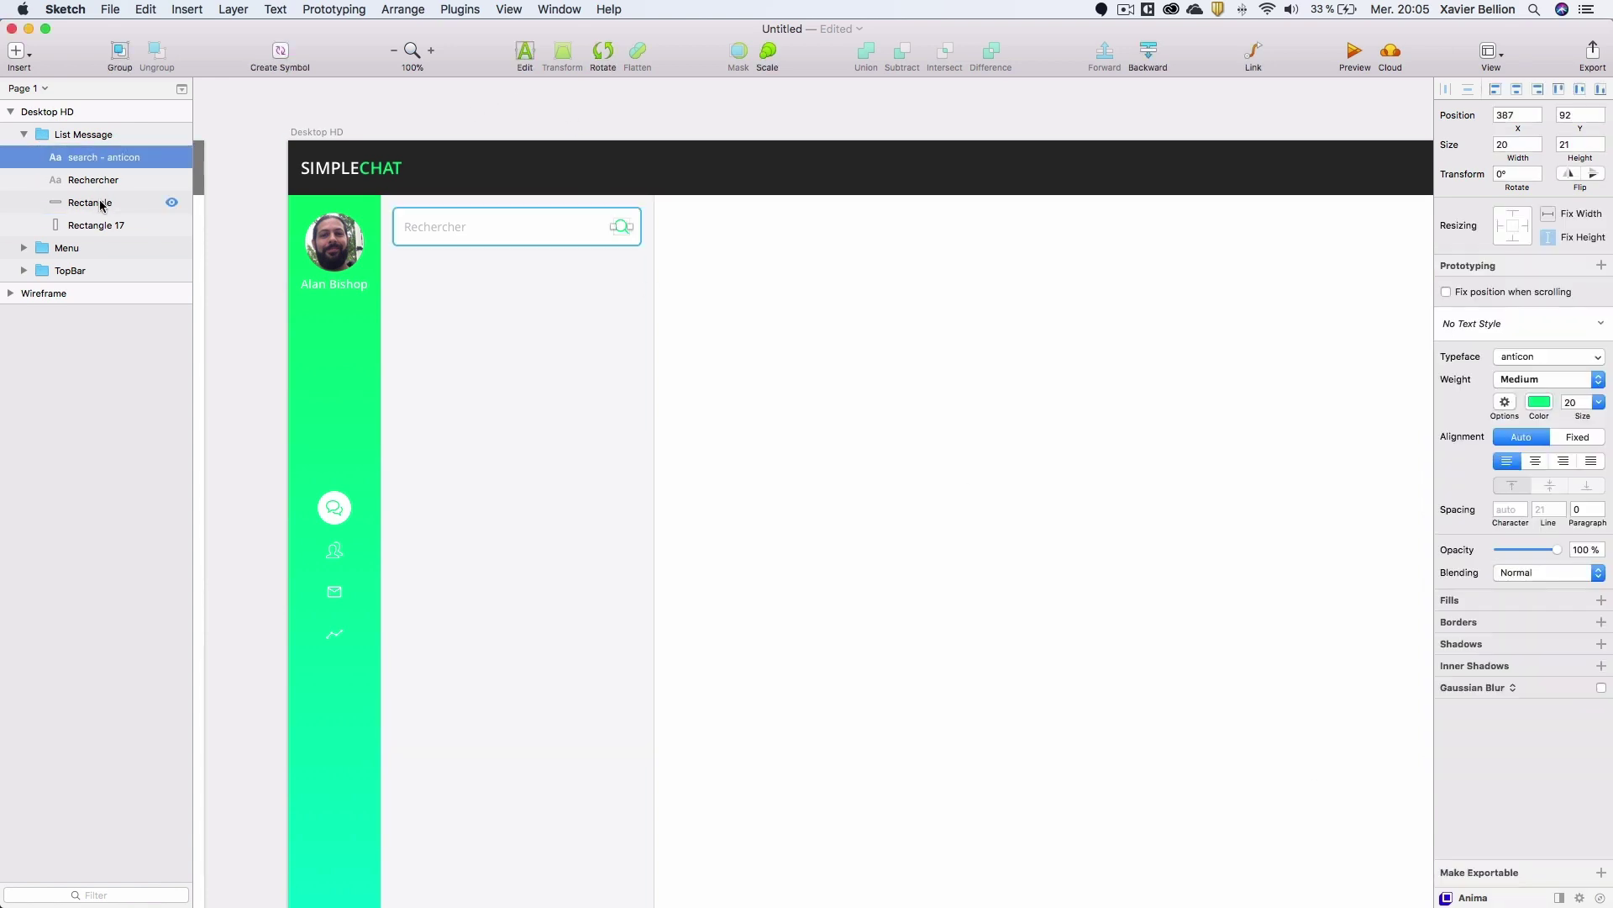
left_click(90, 202, "shift")
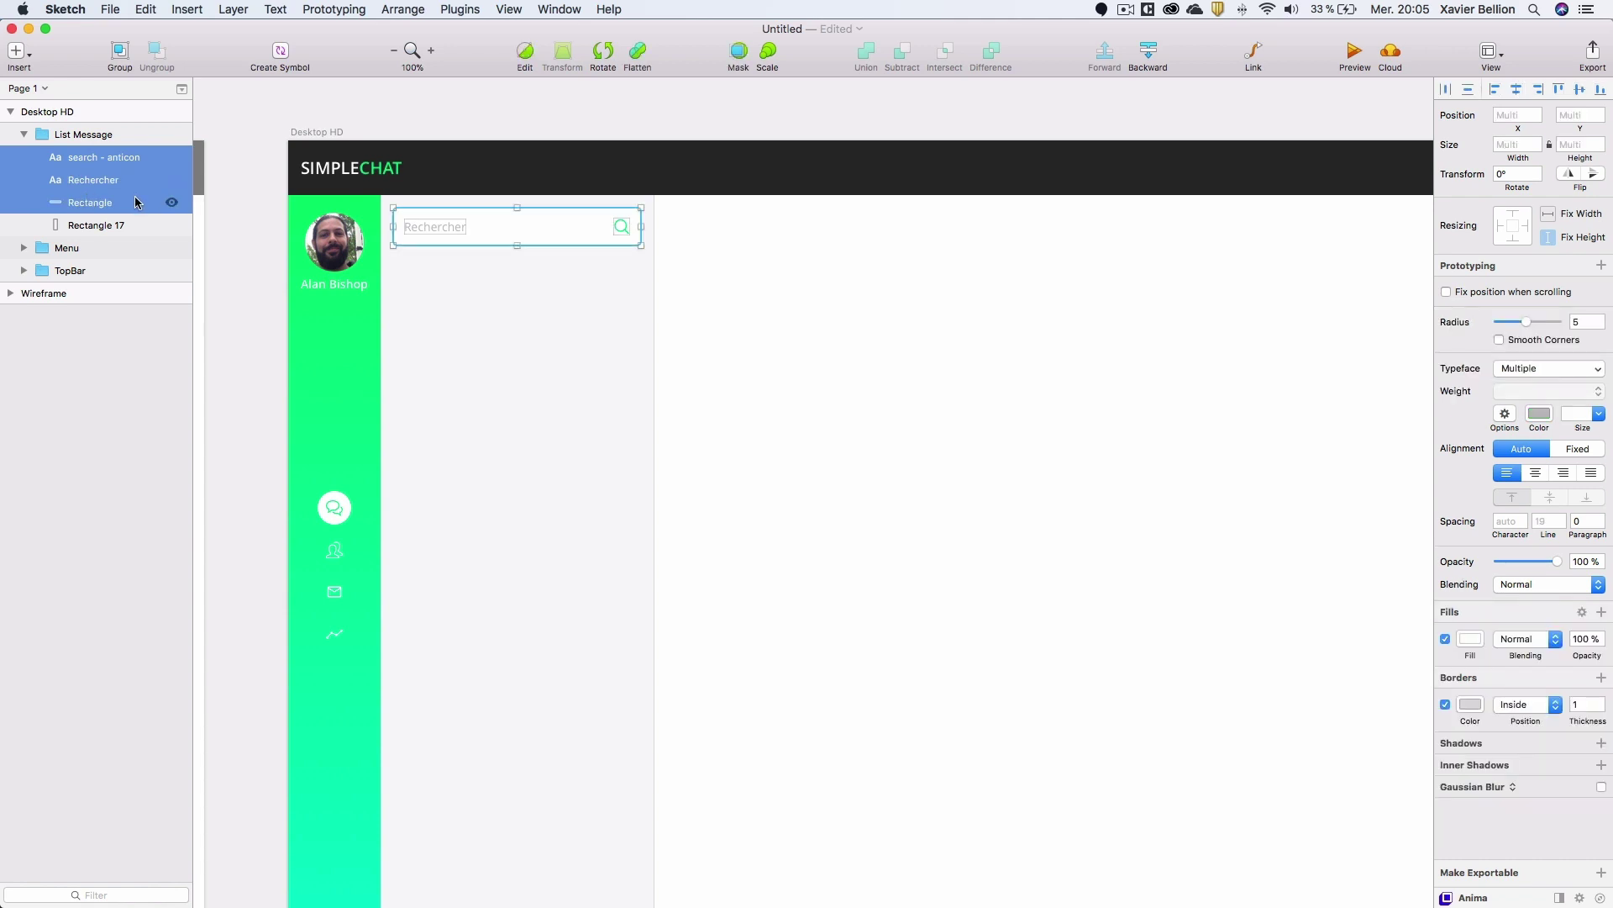
key("super+g")
double_click(117, 157)
type("Rec")
key("Return")
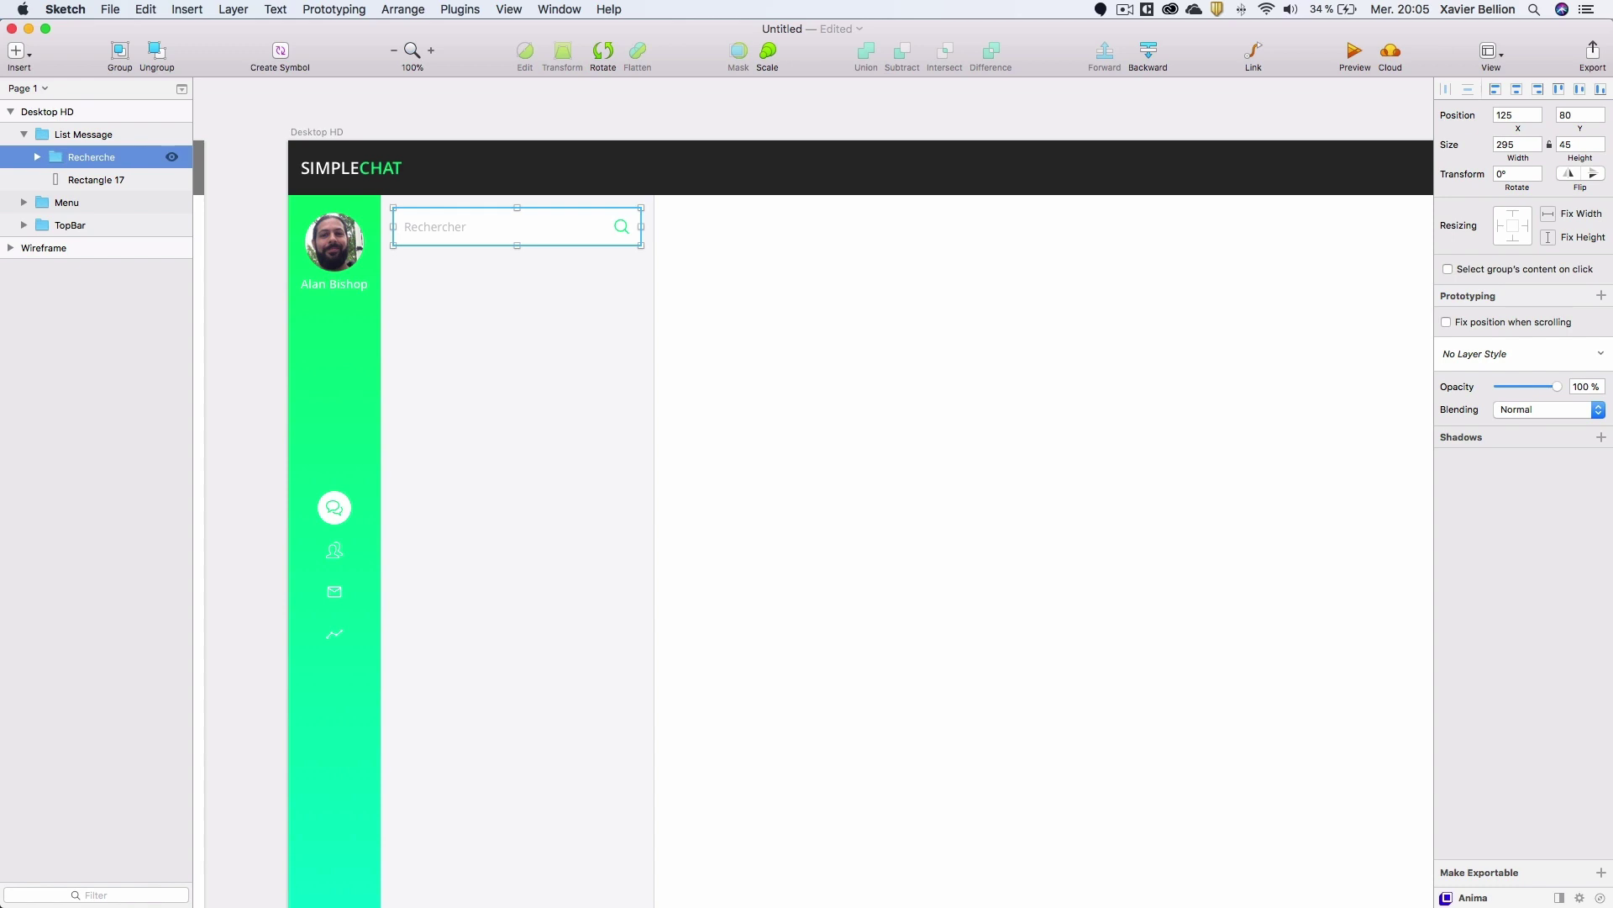
Rename the search field's box layer to 'input'.
left_click(37, 157)
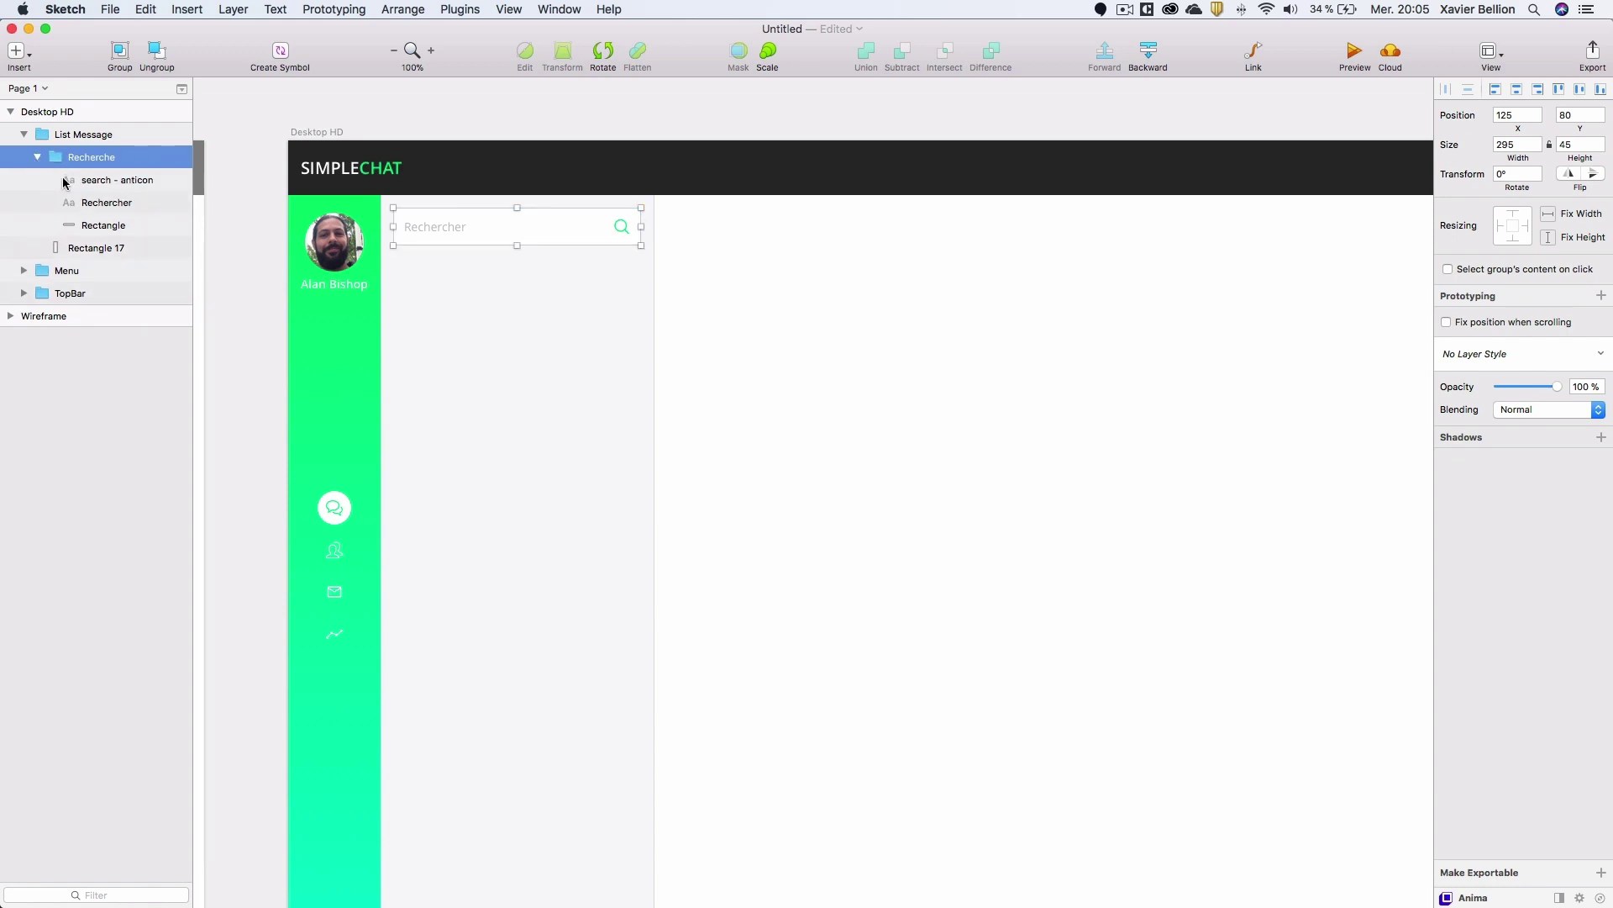
double_click(103, 225)
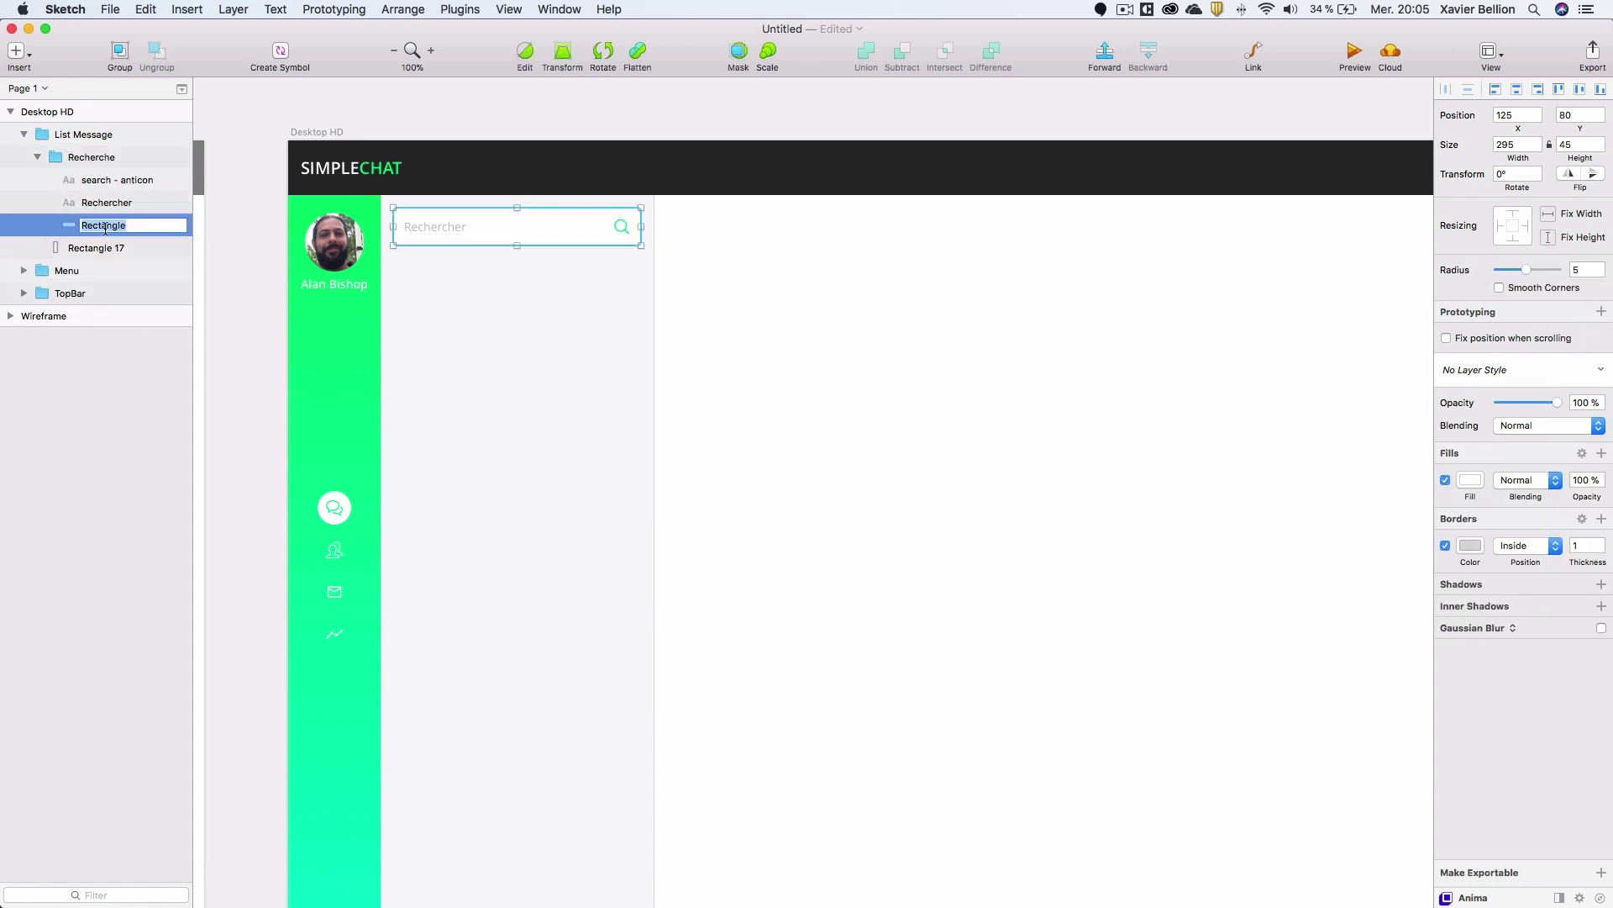
key("BackSpace")
key("Return")
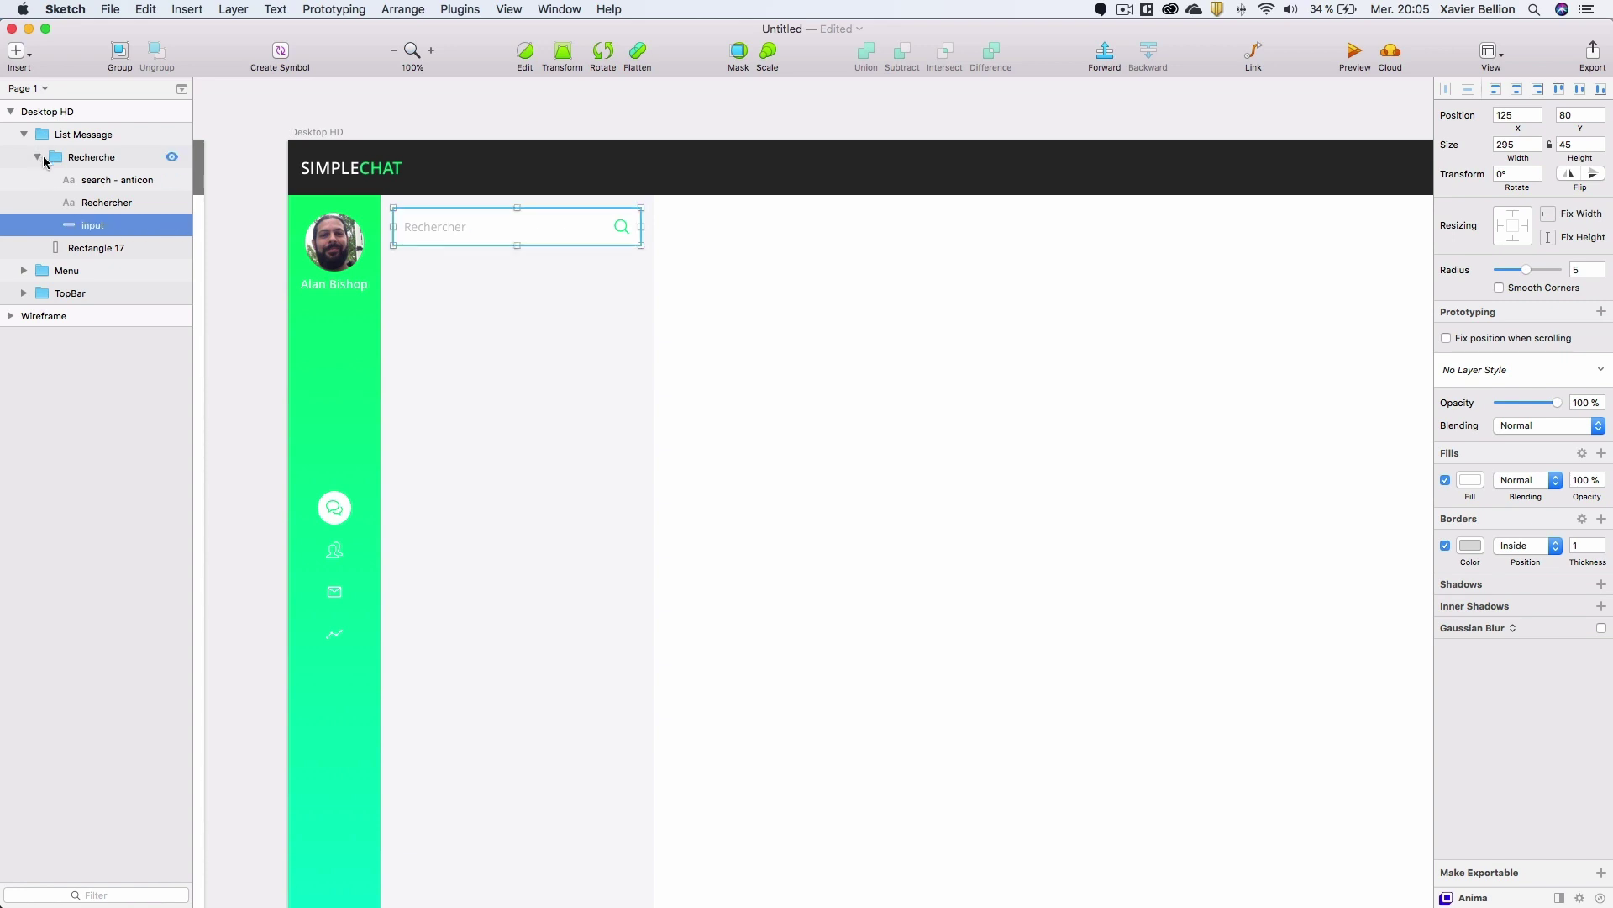
Rename the panel's Rectangle 17 to 'container'.
left_click(47, 160)
left_click(37, 158)
double_click(99, 180)
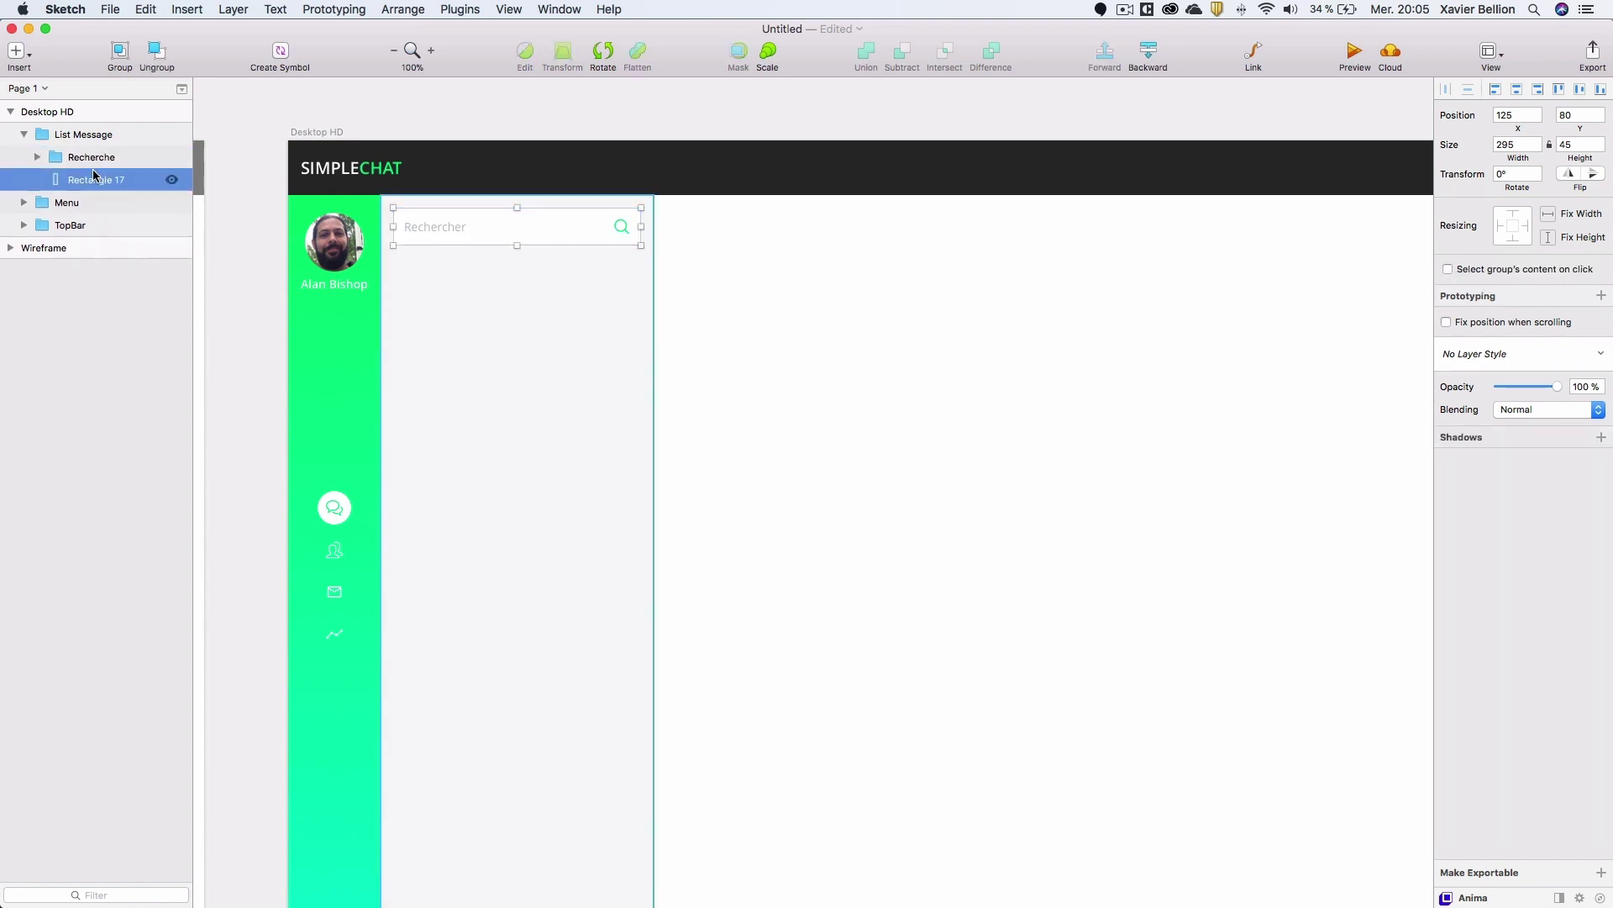
type("container")
key("Return")
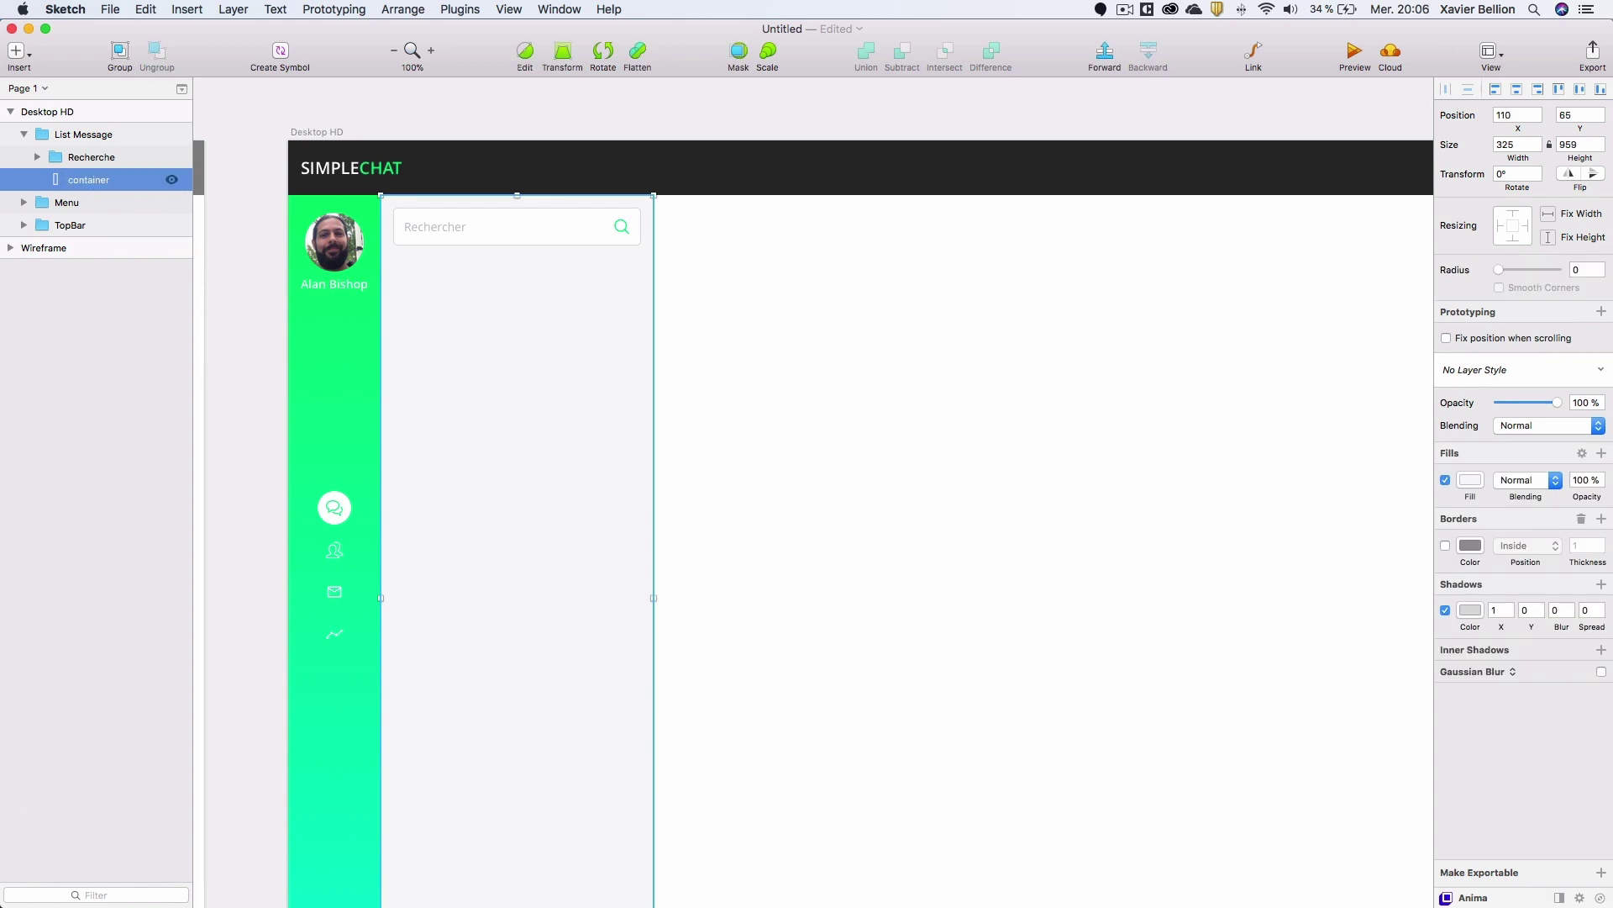
left_click(135, 157)
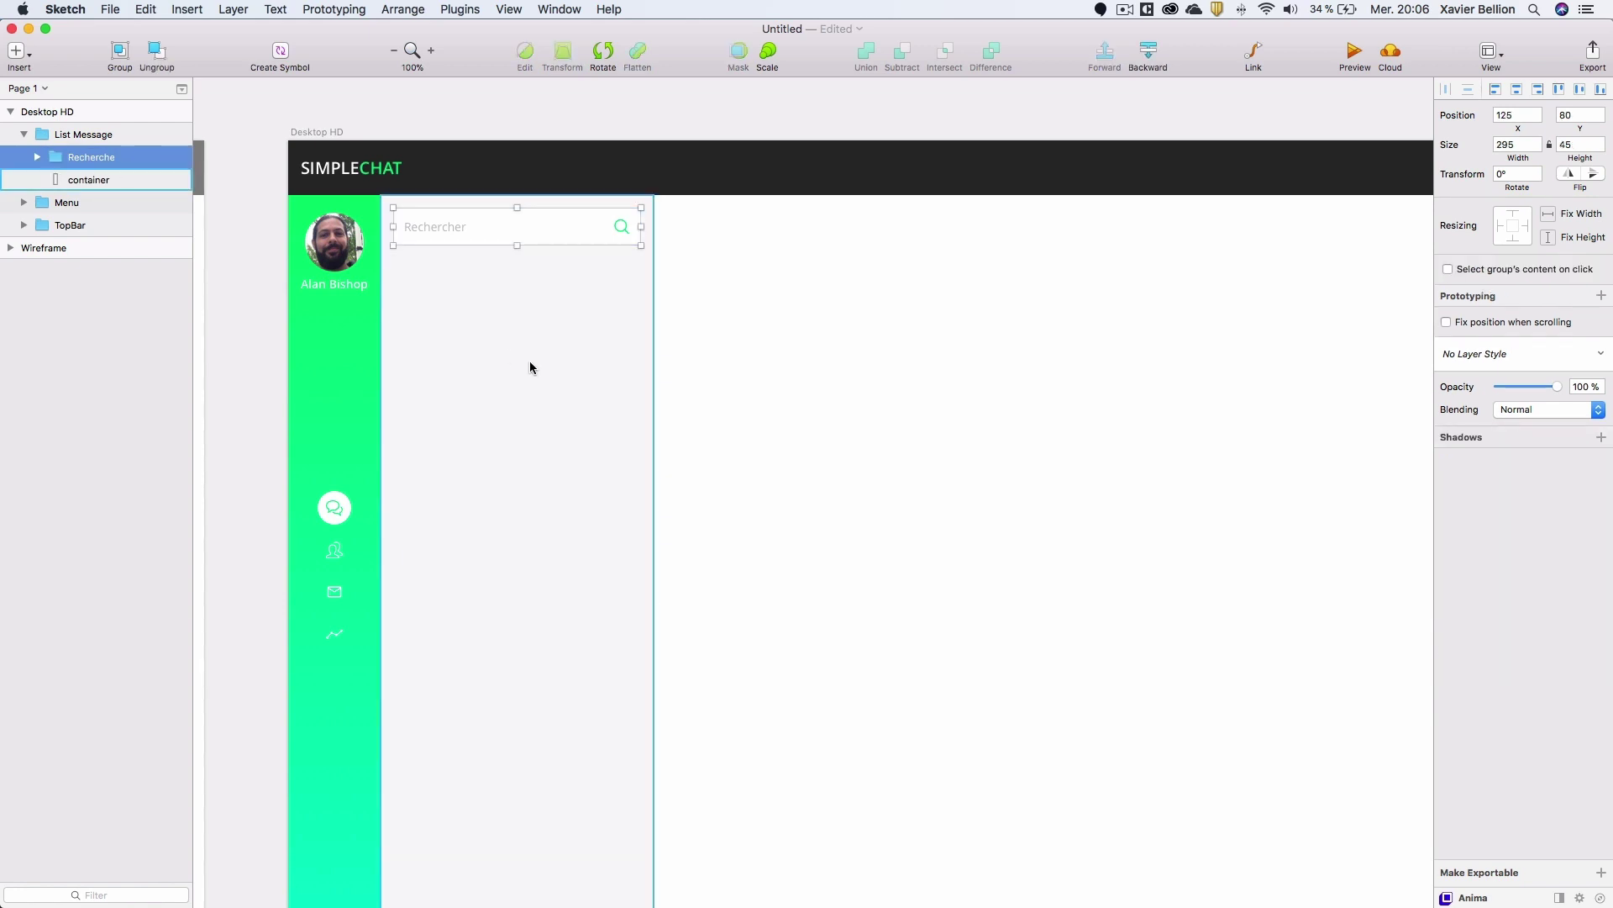
Add a 'Messages' text layer just below the search field, left-aligned.
key("t")
left_click(497, 324)
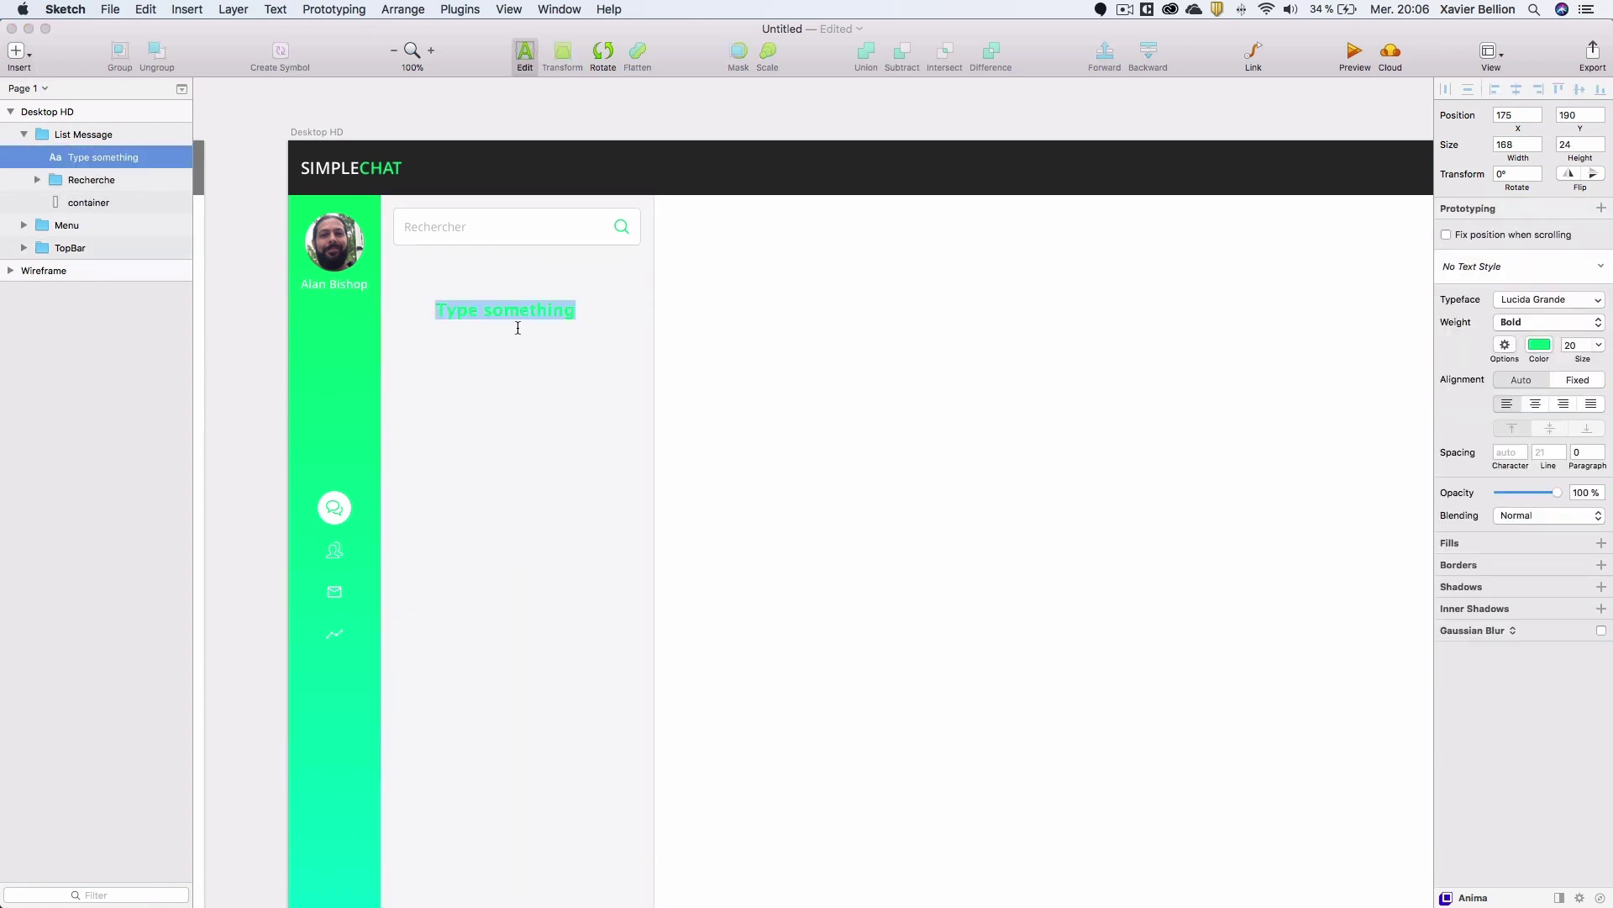
type("Messages")
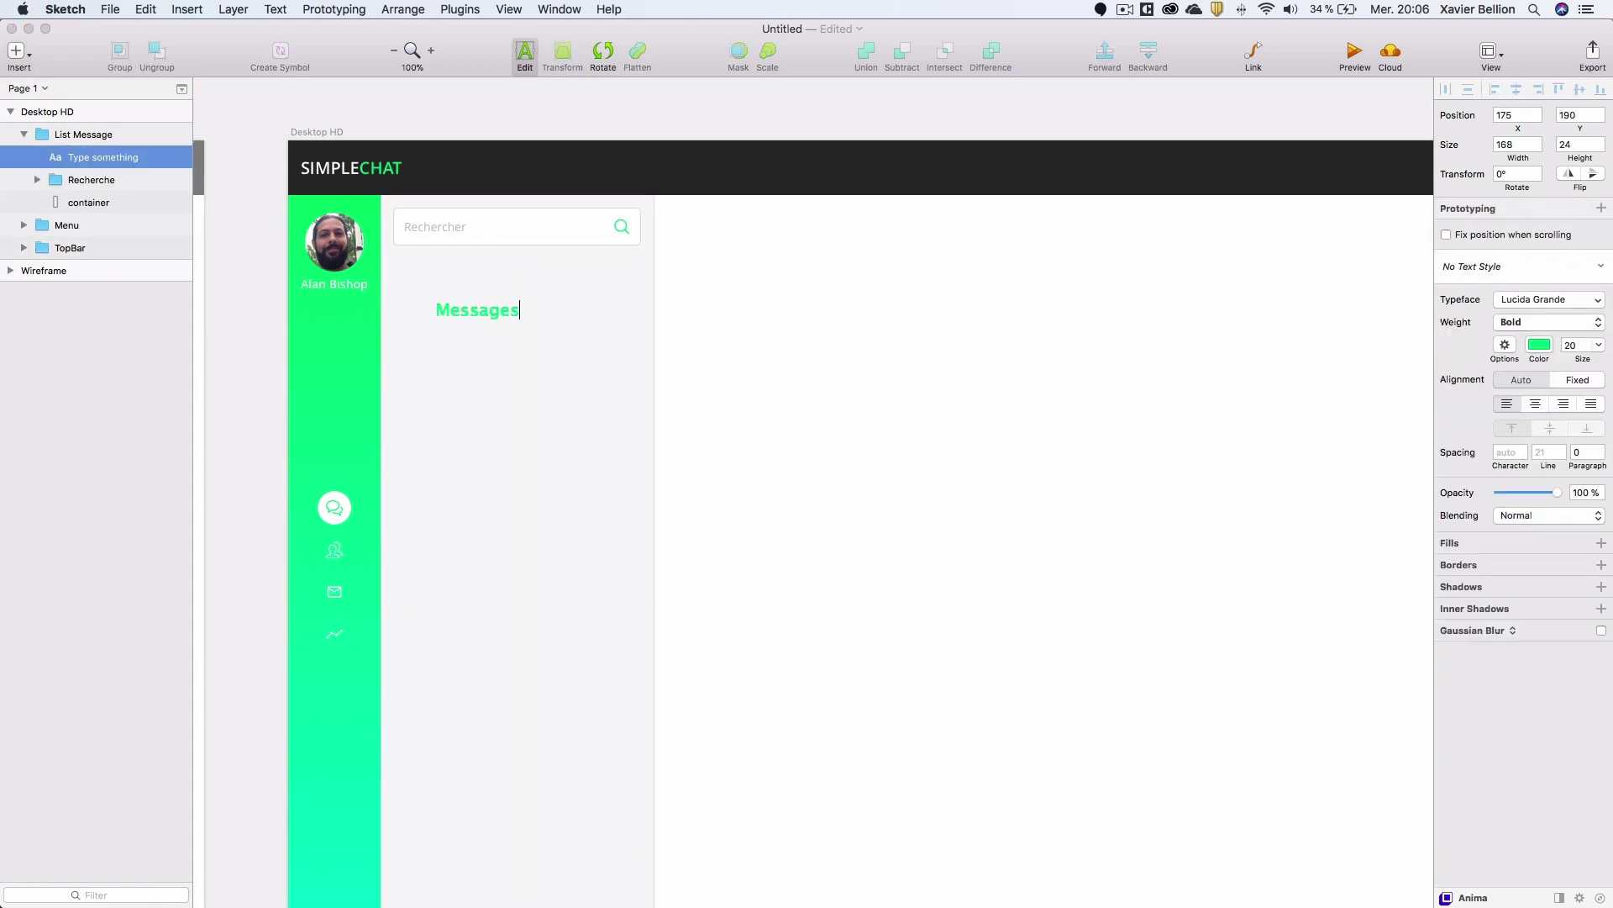
key("Escape")
left_click_drag(491, 310, 447, 282)
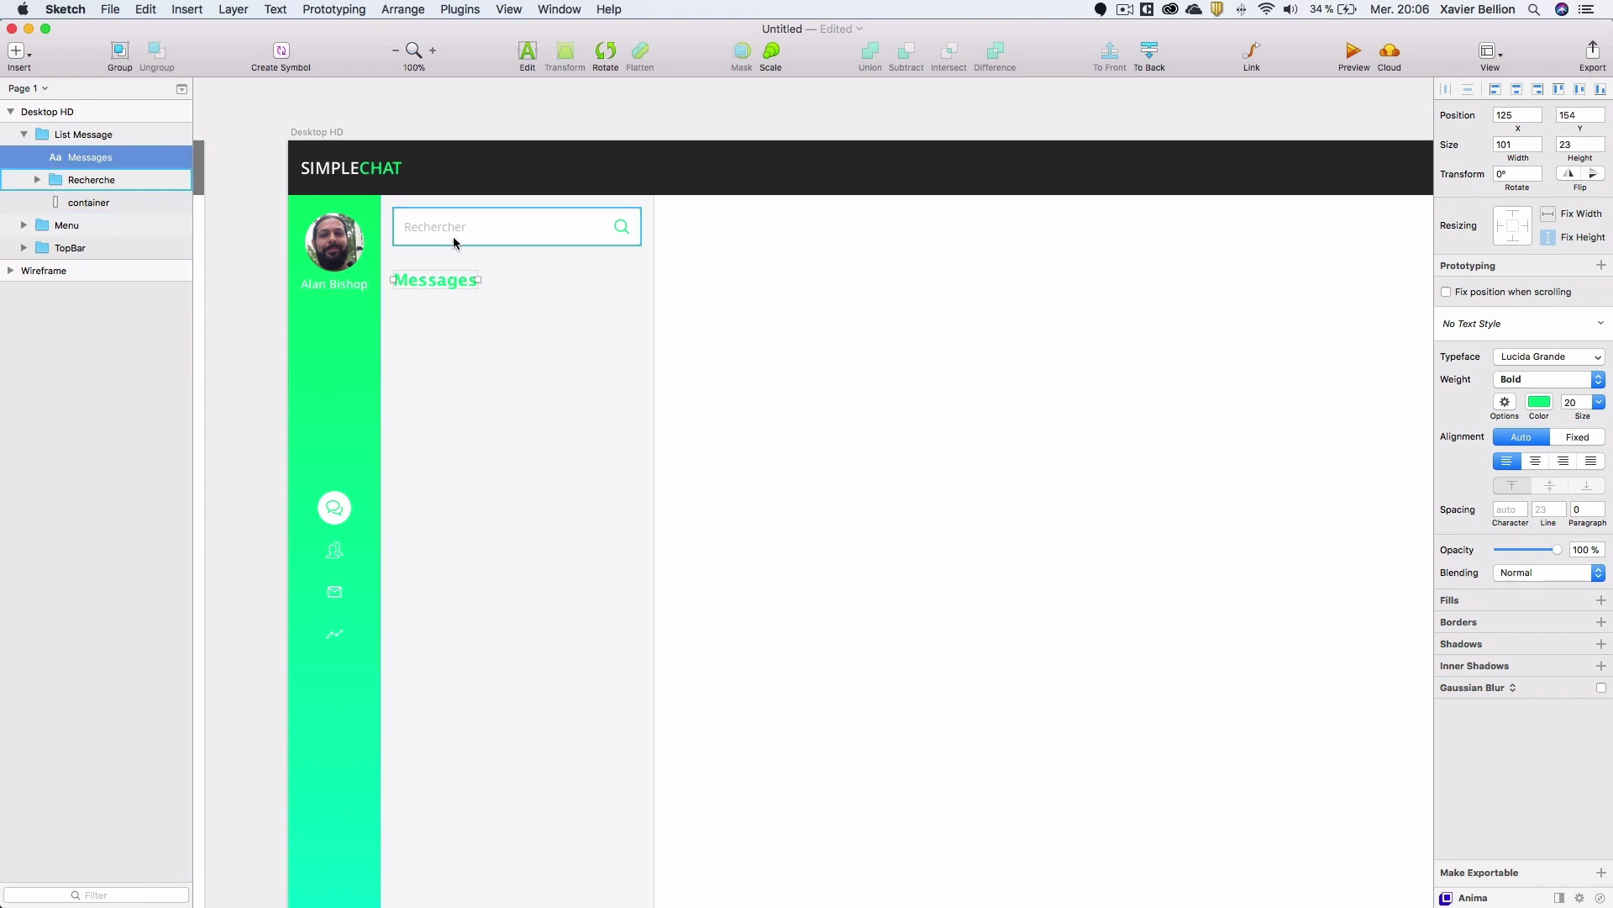
key("alt")
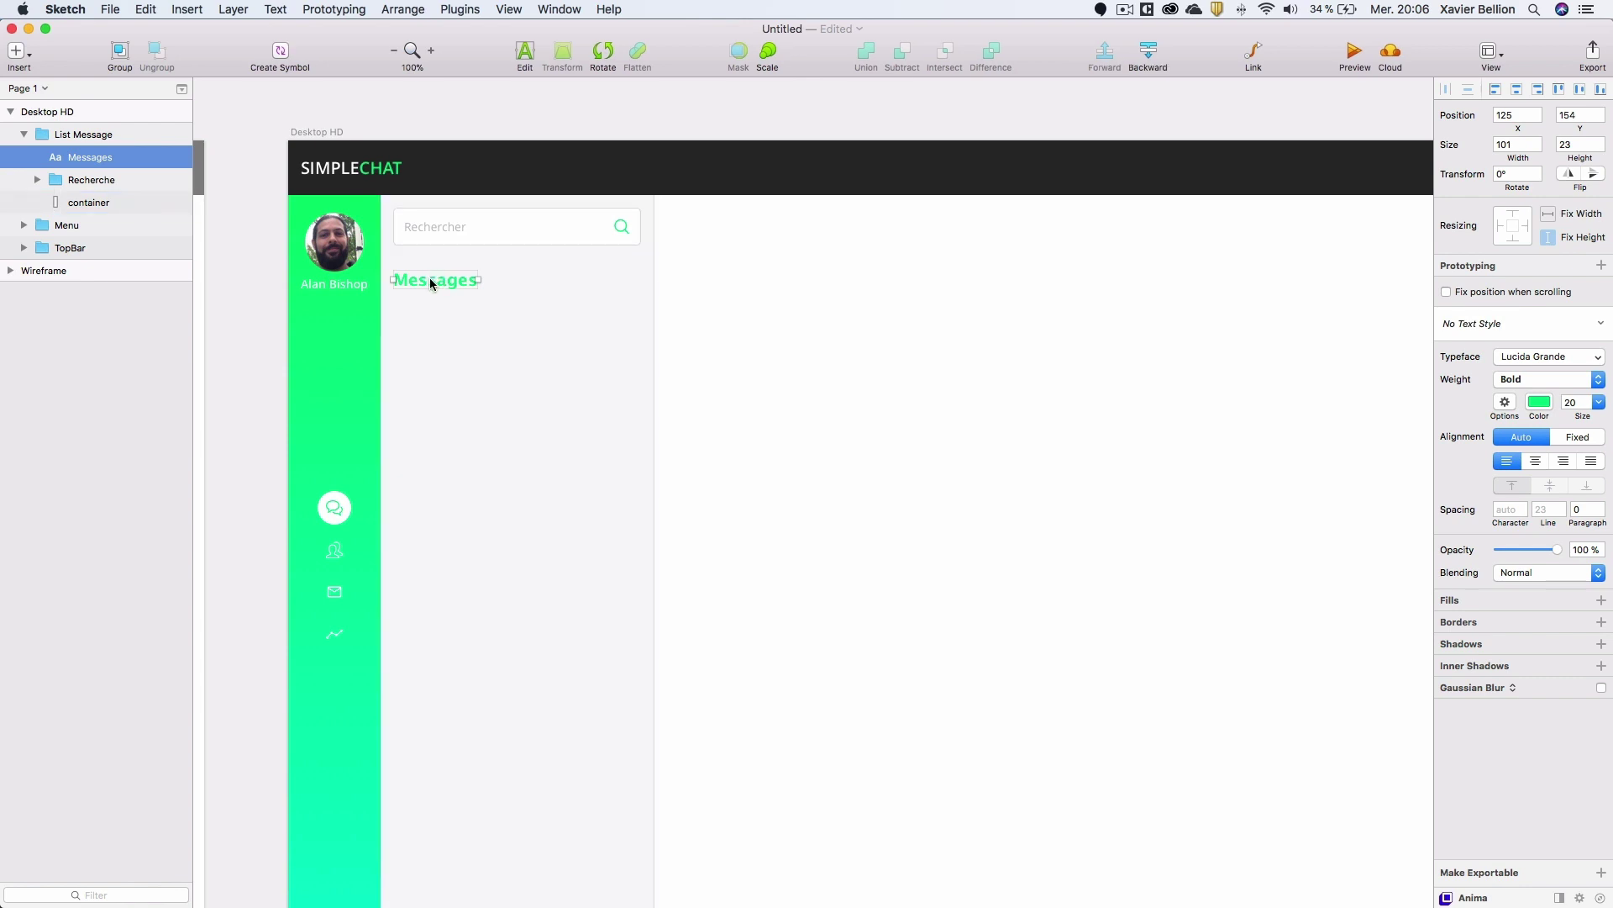
left_click_drag(429, 279, 426, 274)
left_click_drag(92, 167, 126, 165)
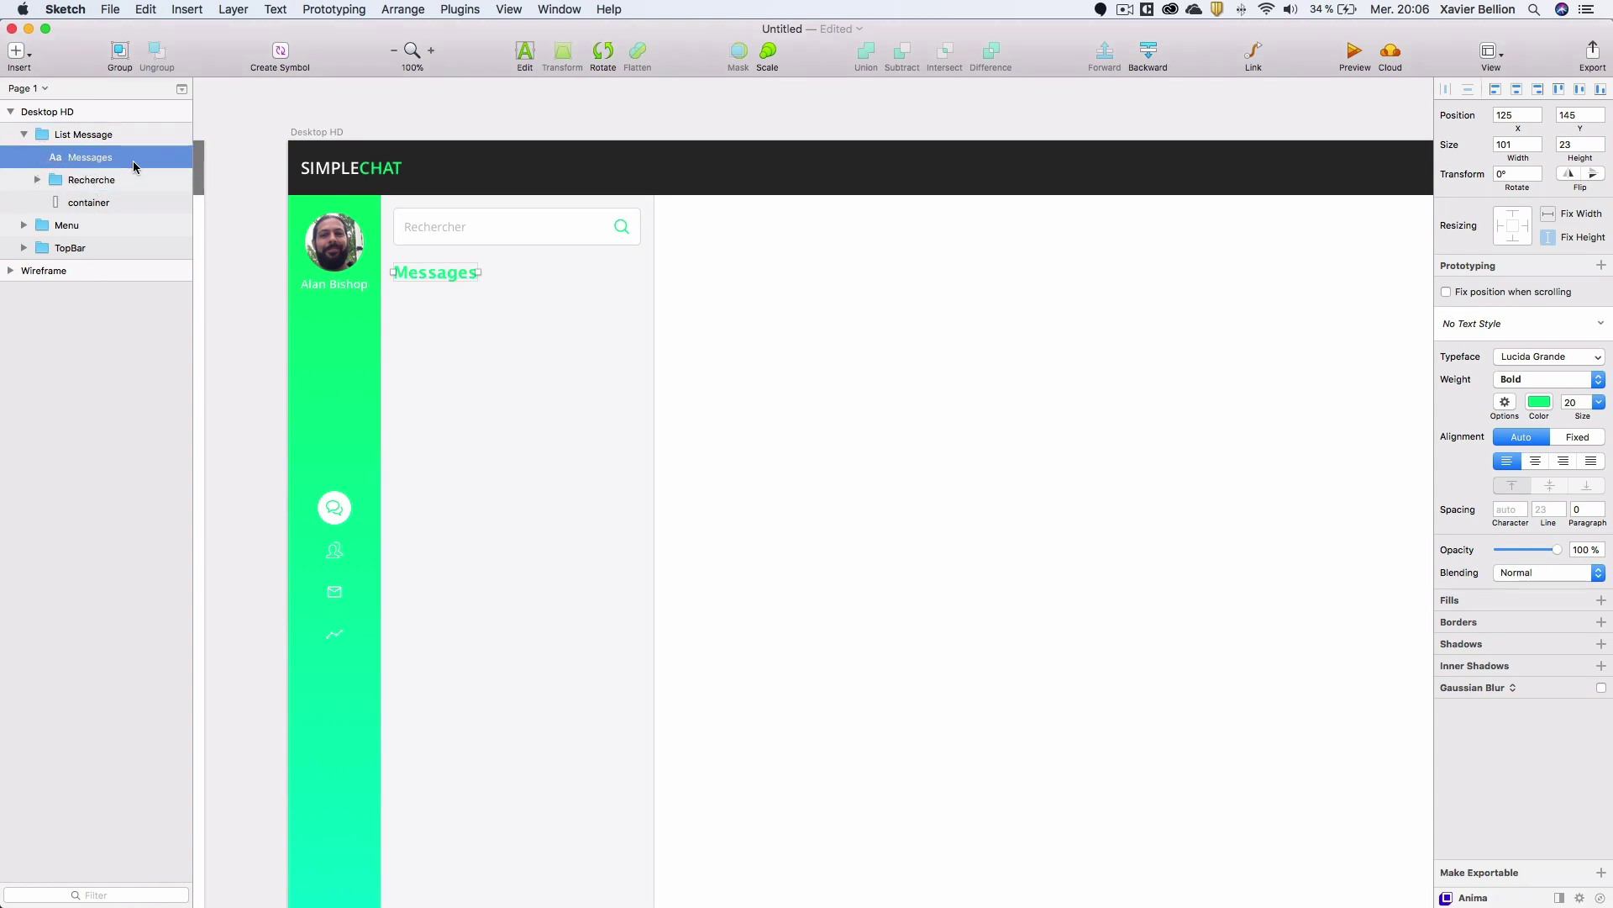
Colour Messages dark grey 292929 and set its typeface to Open Sans.
left_click(1540, 402)
left_click(1469, 752)
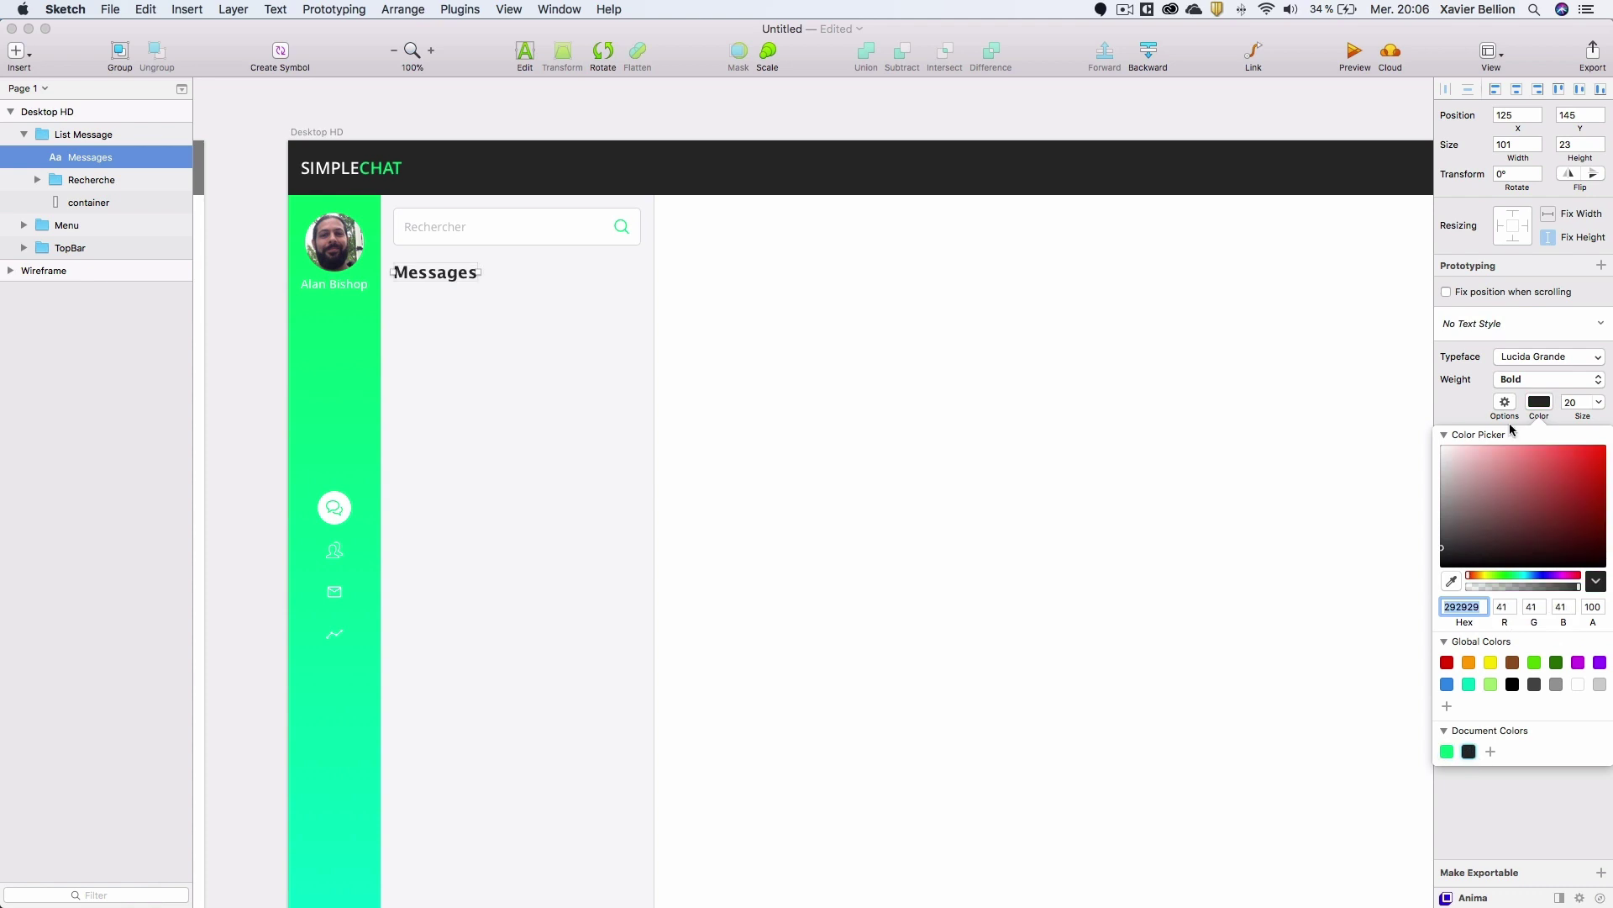
left_click(1519, 357)
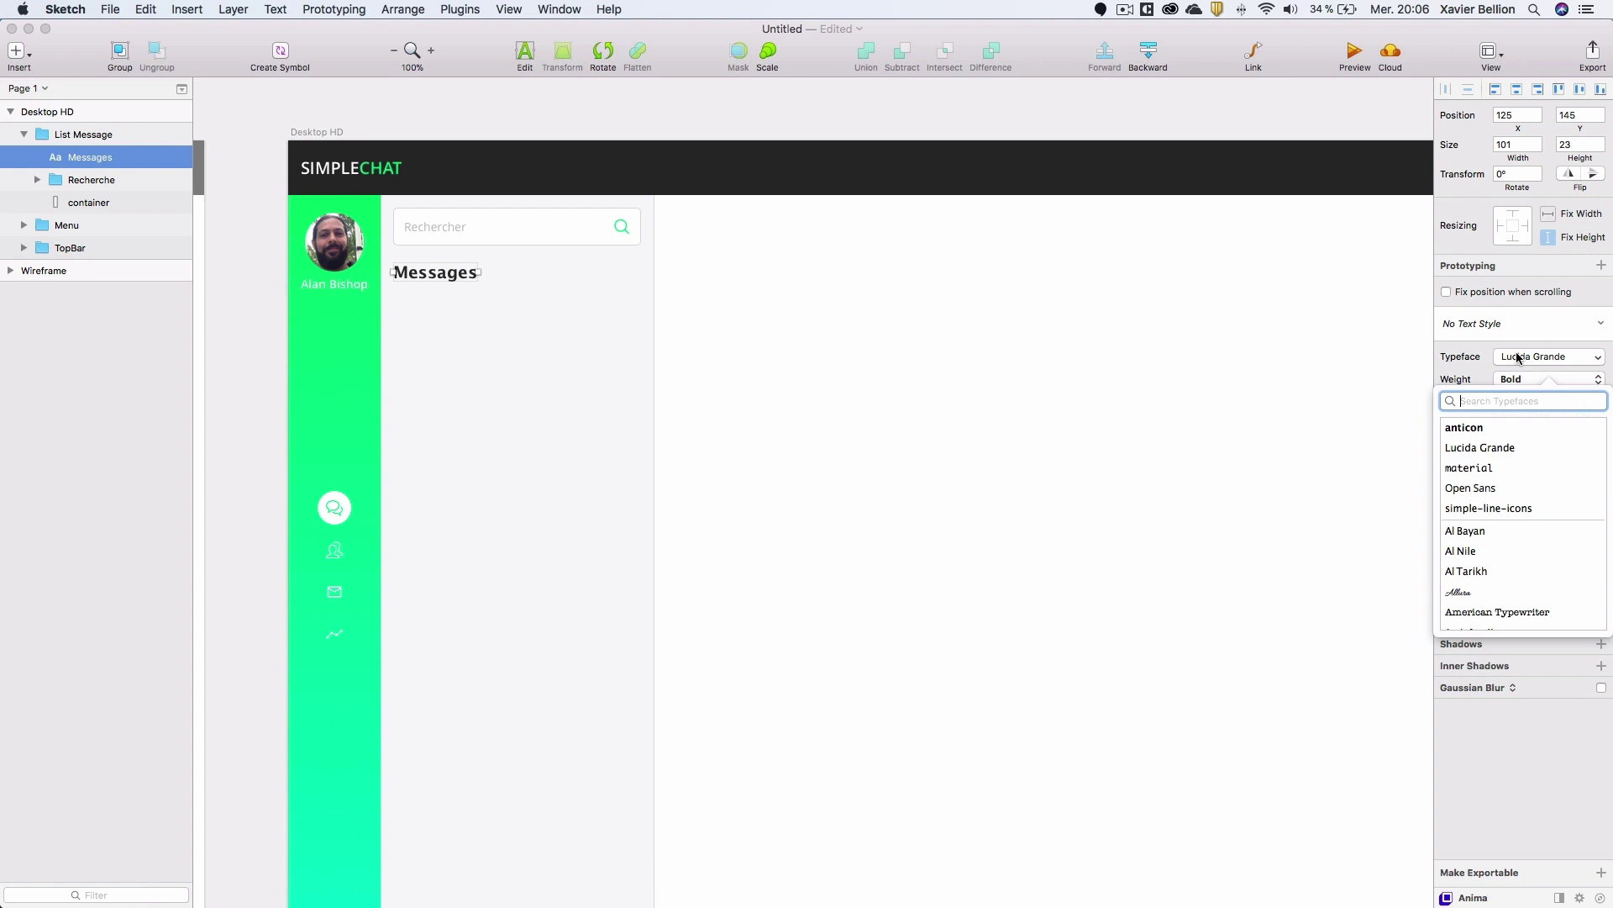
type("open")
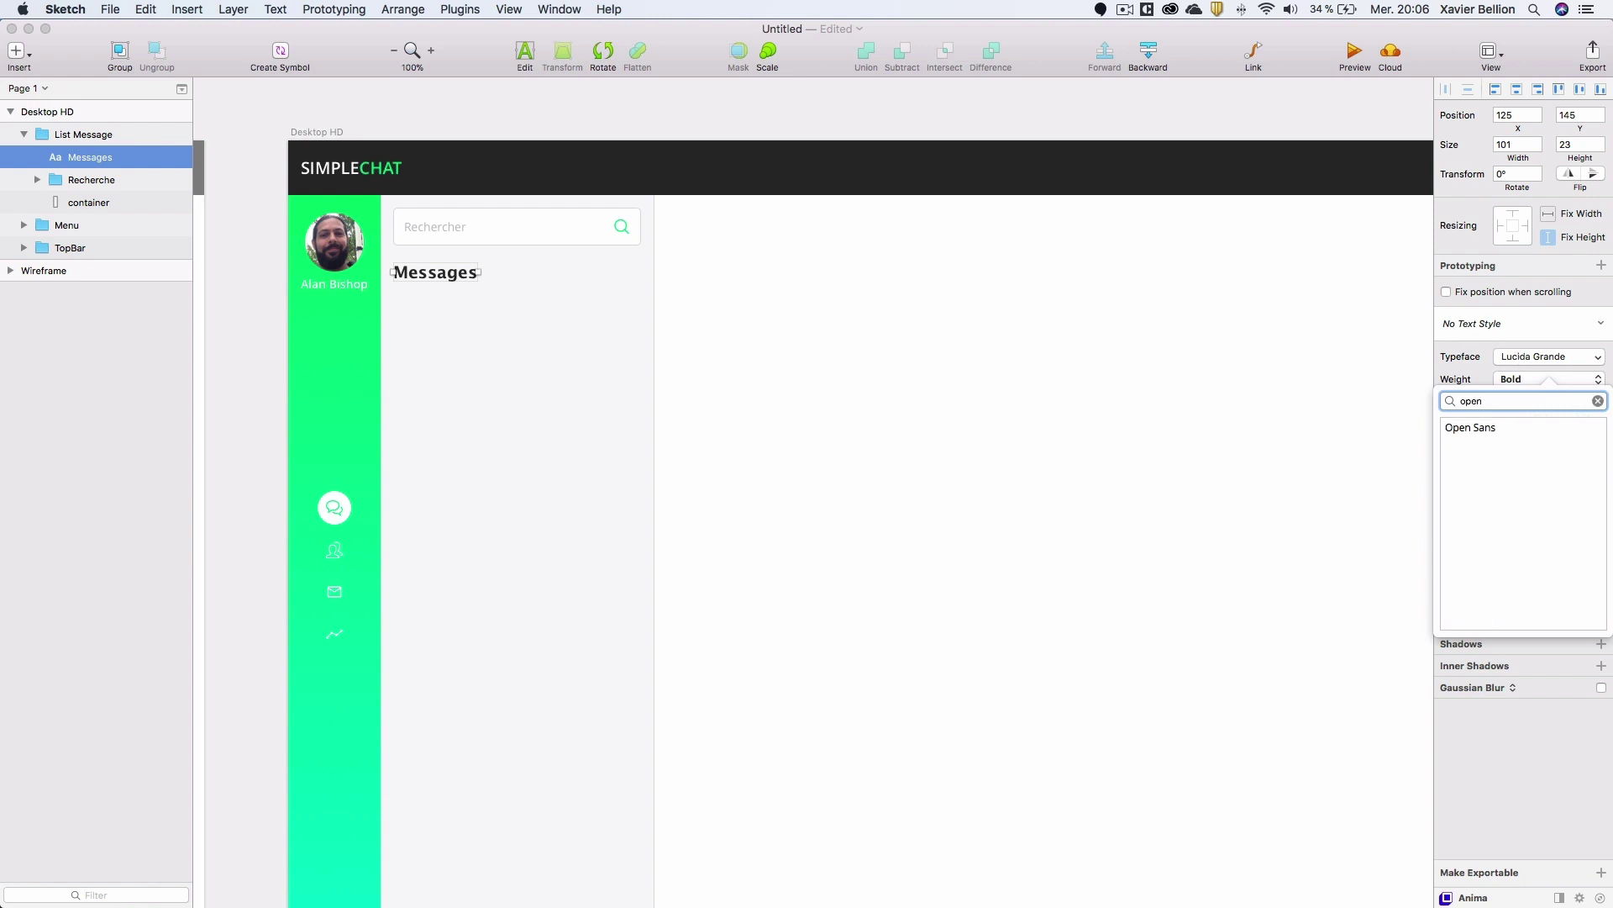
key("Down")
key("Return")
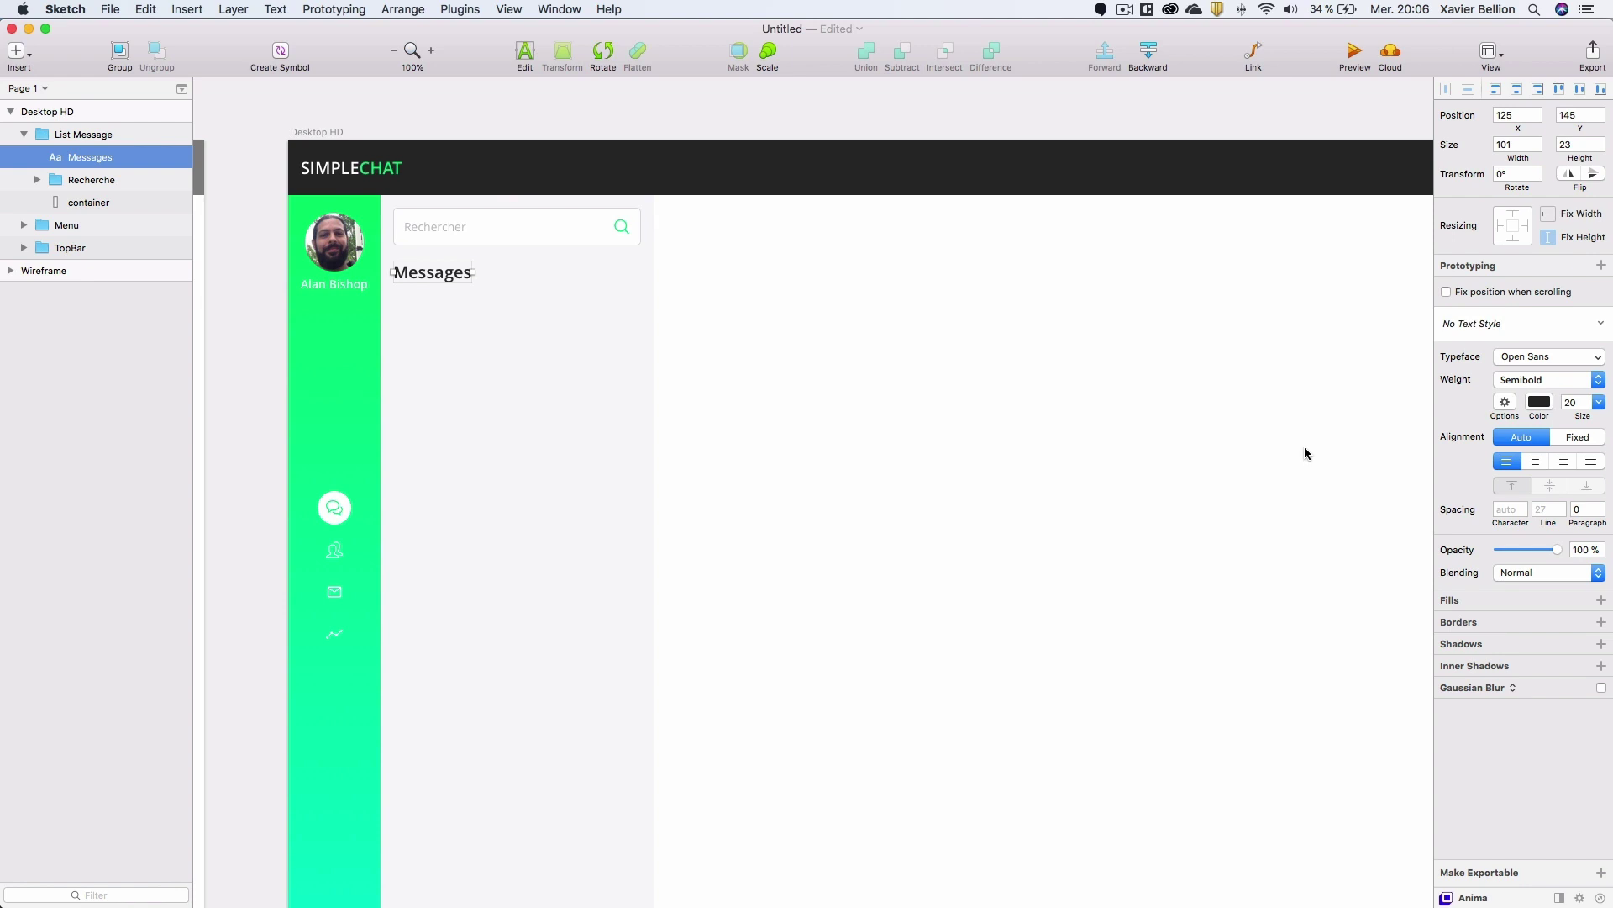
Save the Messages formatting as a new text style named 'Titre section'.
left_click(1484, 327)
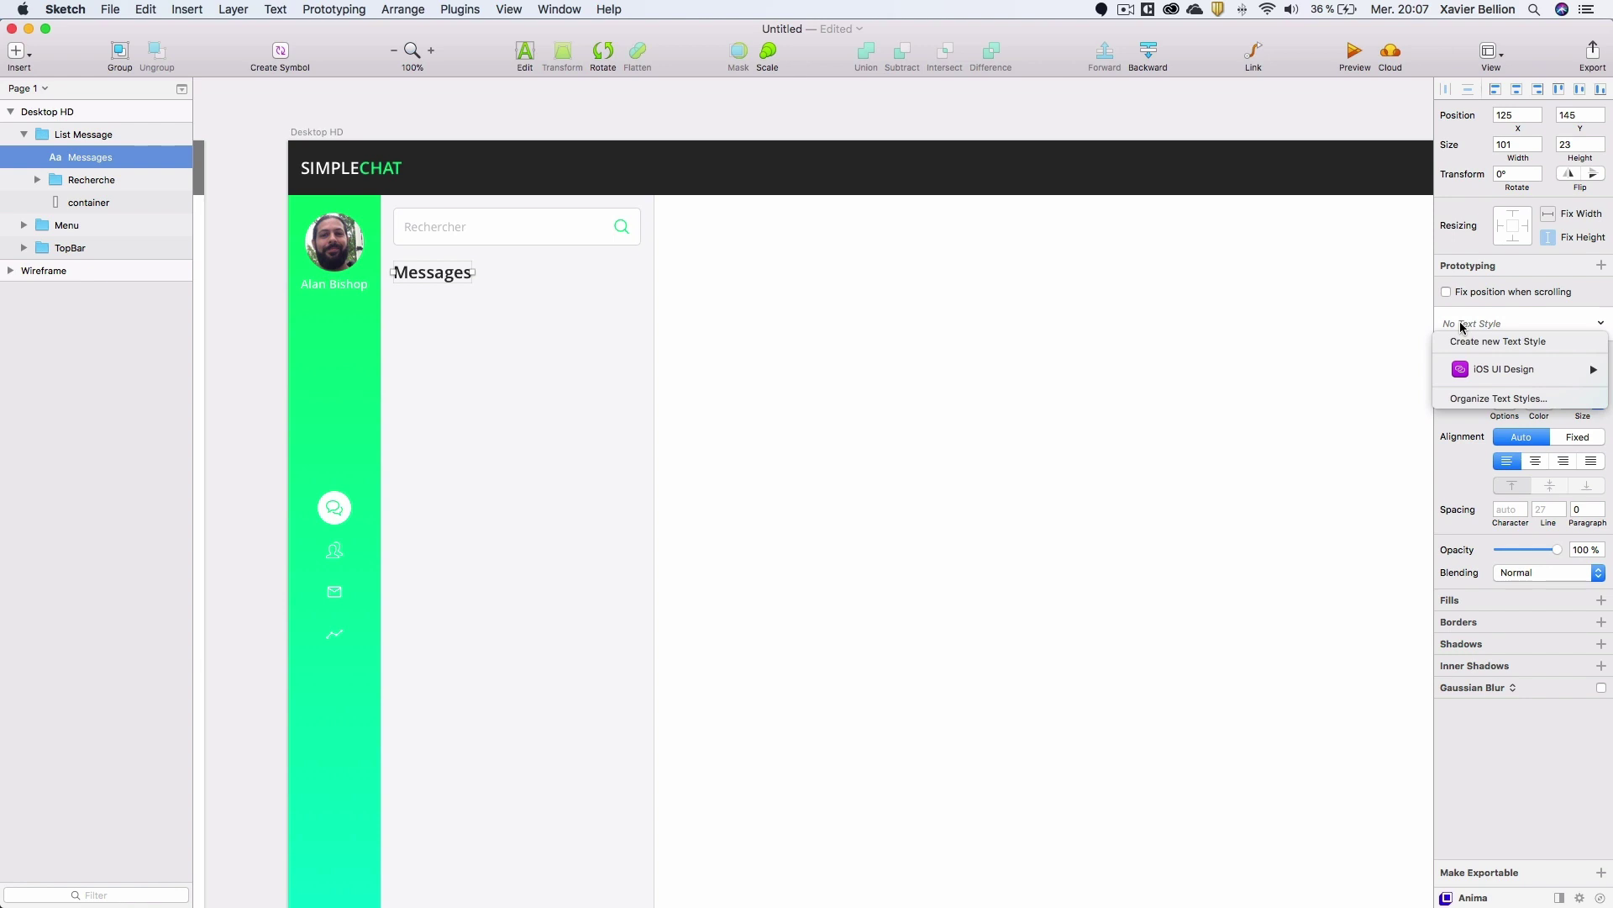
left_click(1495, 340)
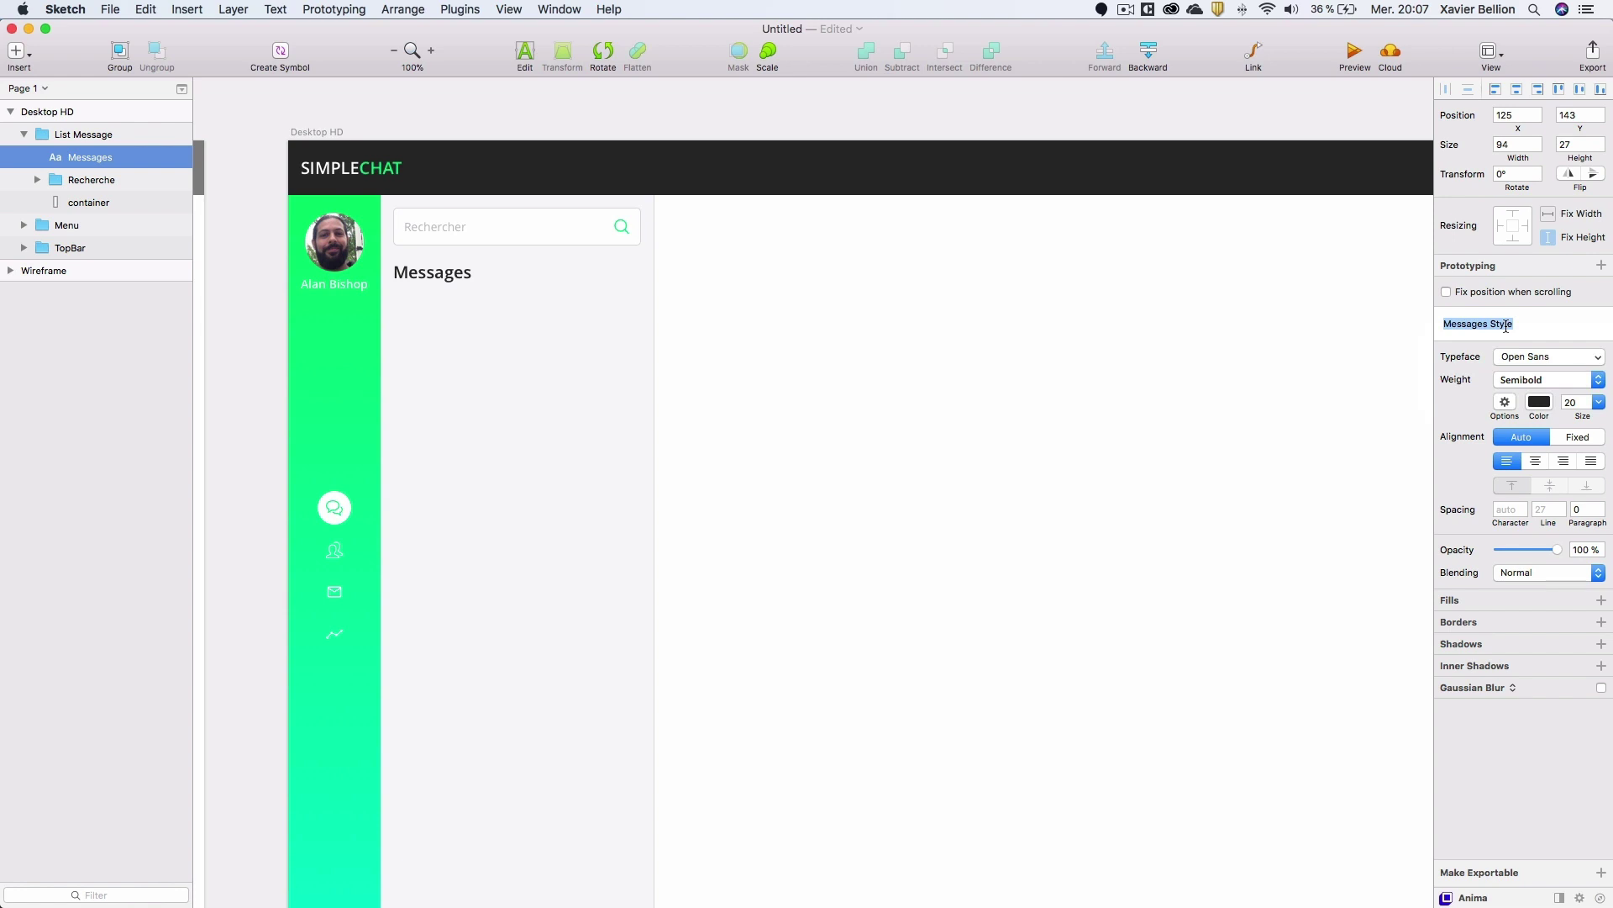
type("Titre section")
key("Return")
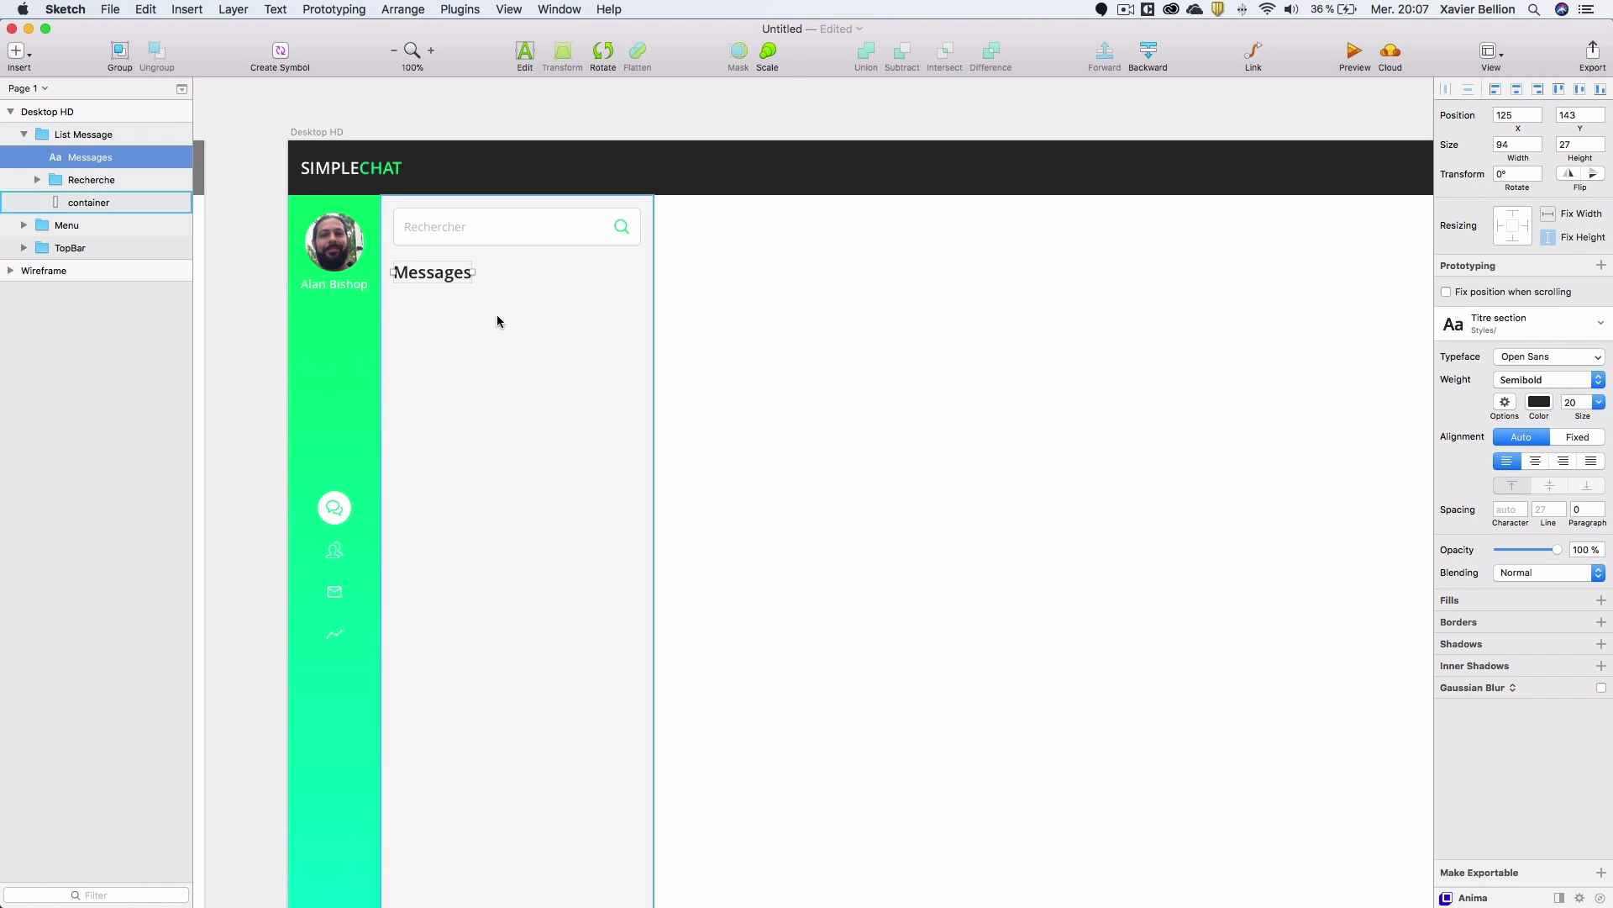
left_click(116, 182)
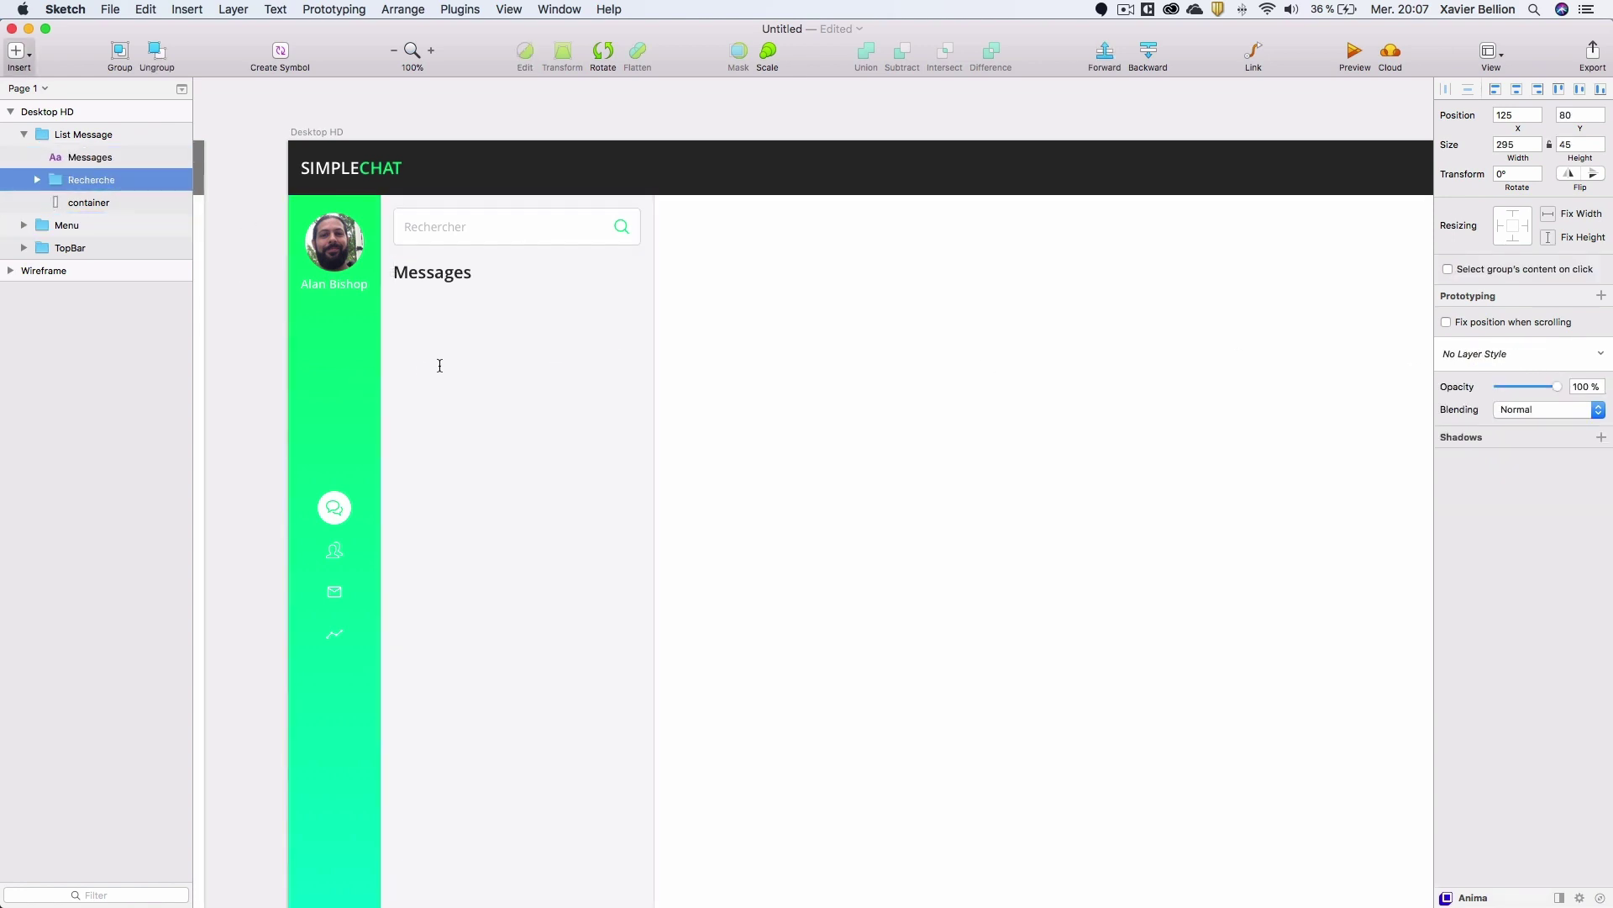
left_click(477, 361)
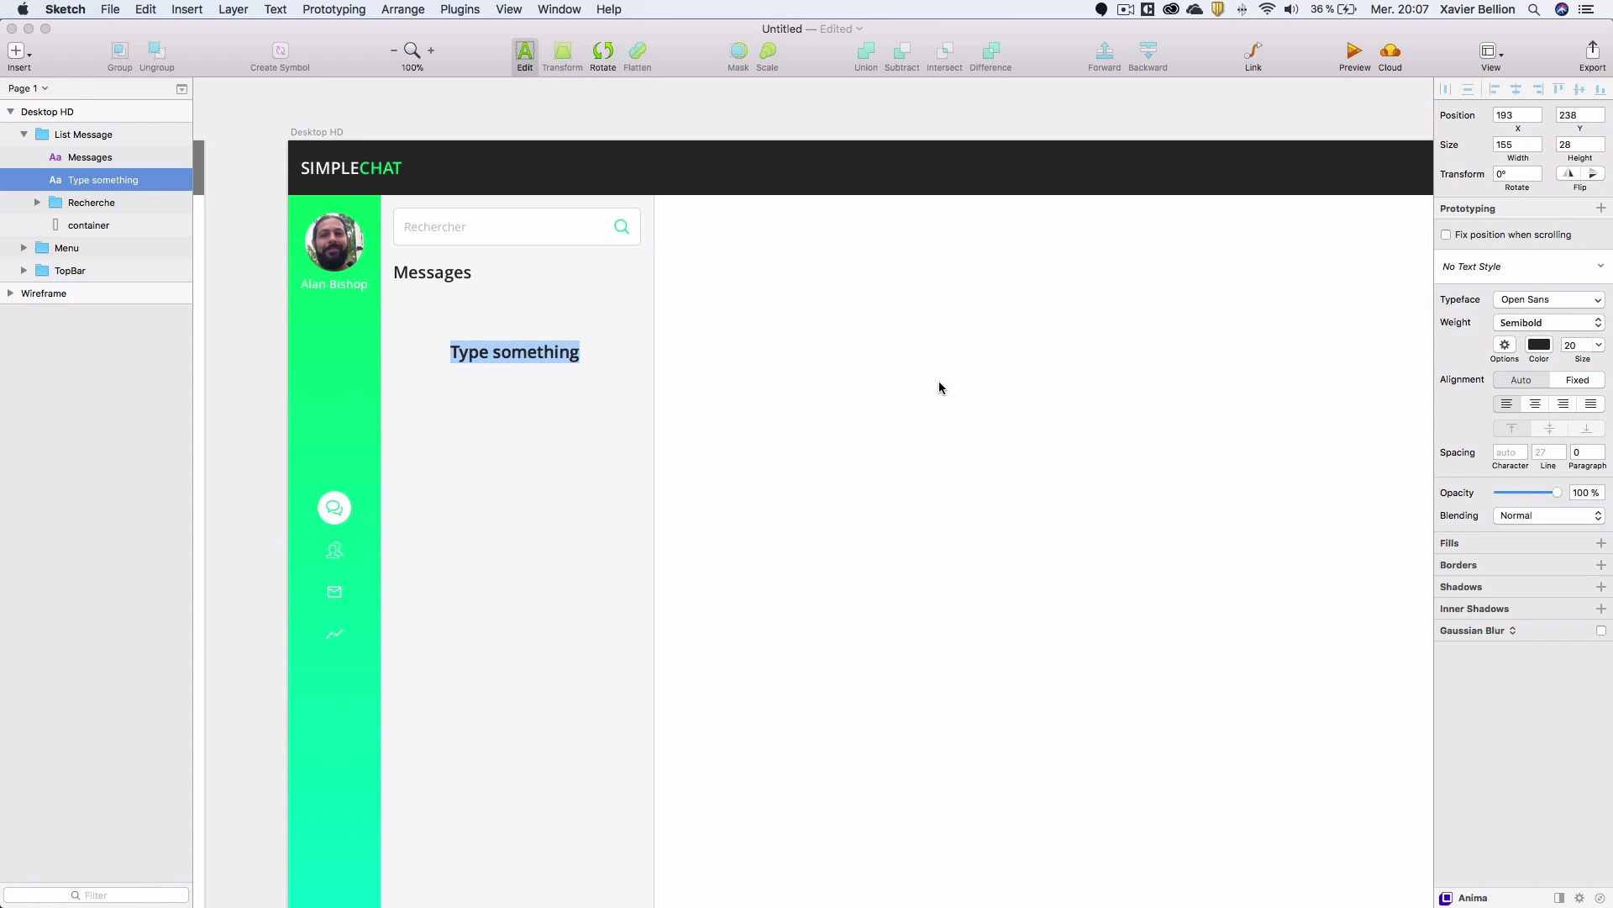
left_click(1598, 345)
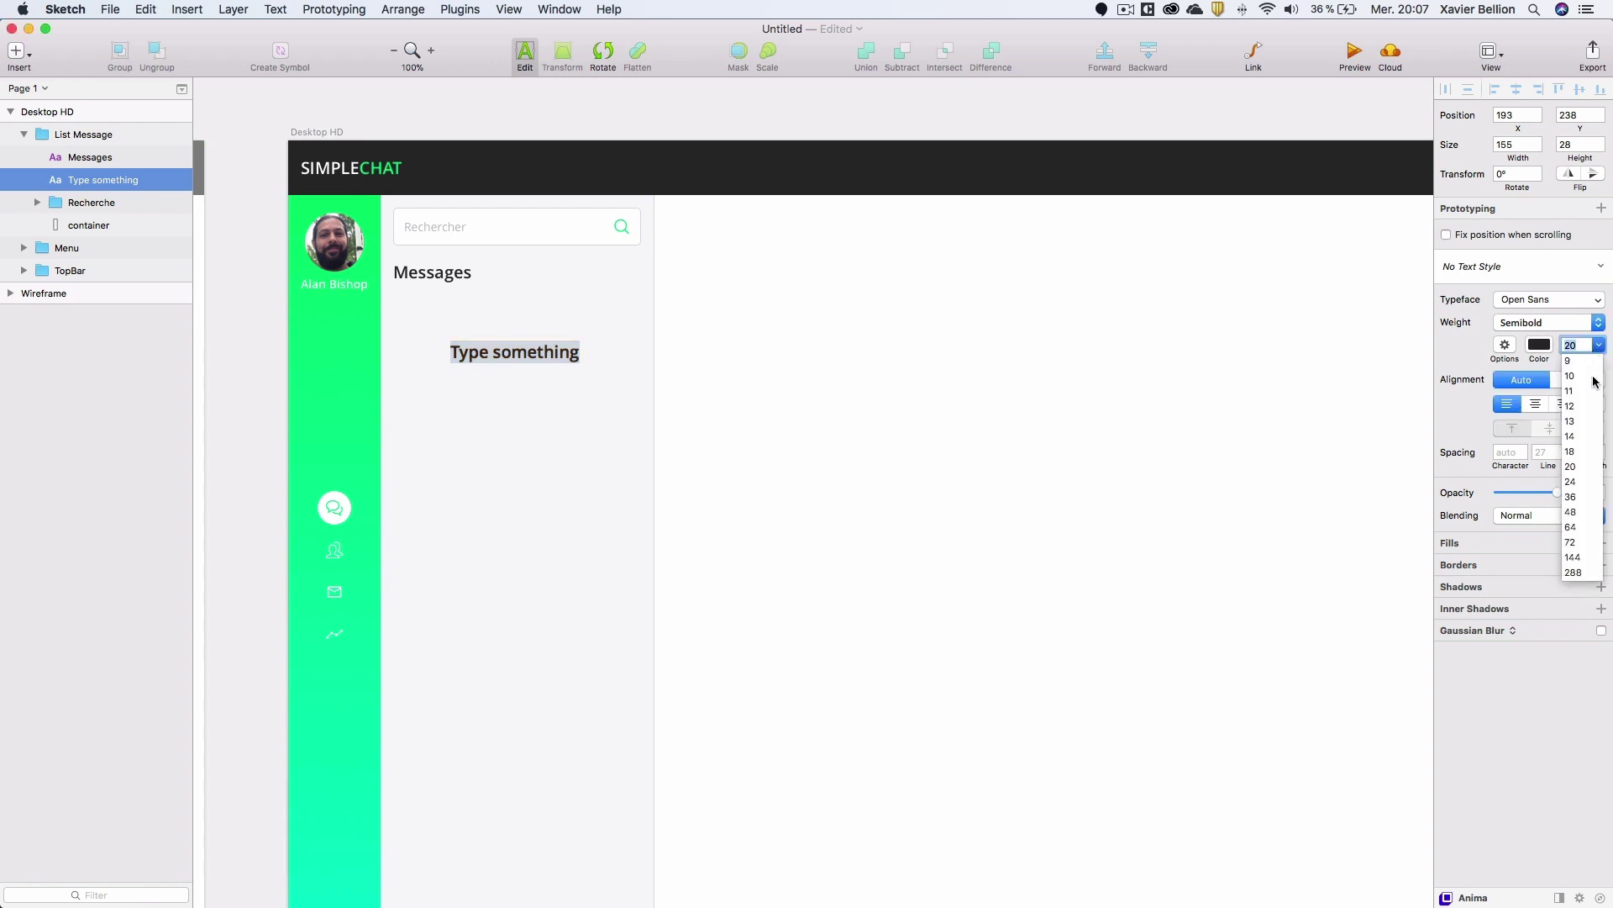
left_click(1595, 378)
left_click(1598, 323)
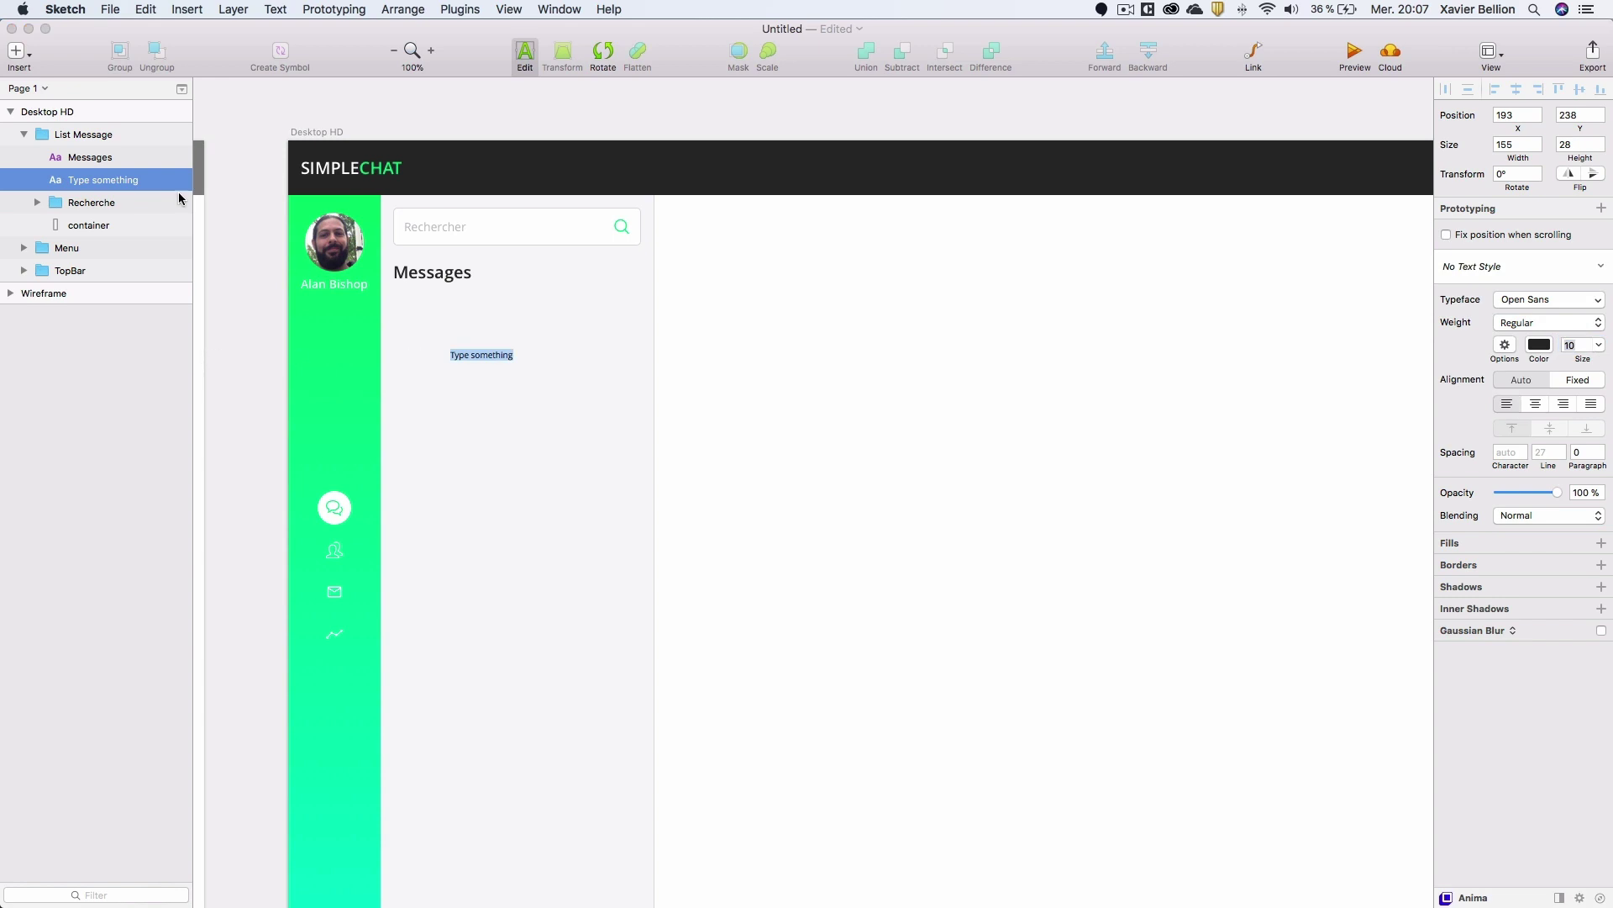
left_click(113, 184)
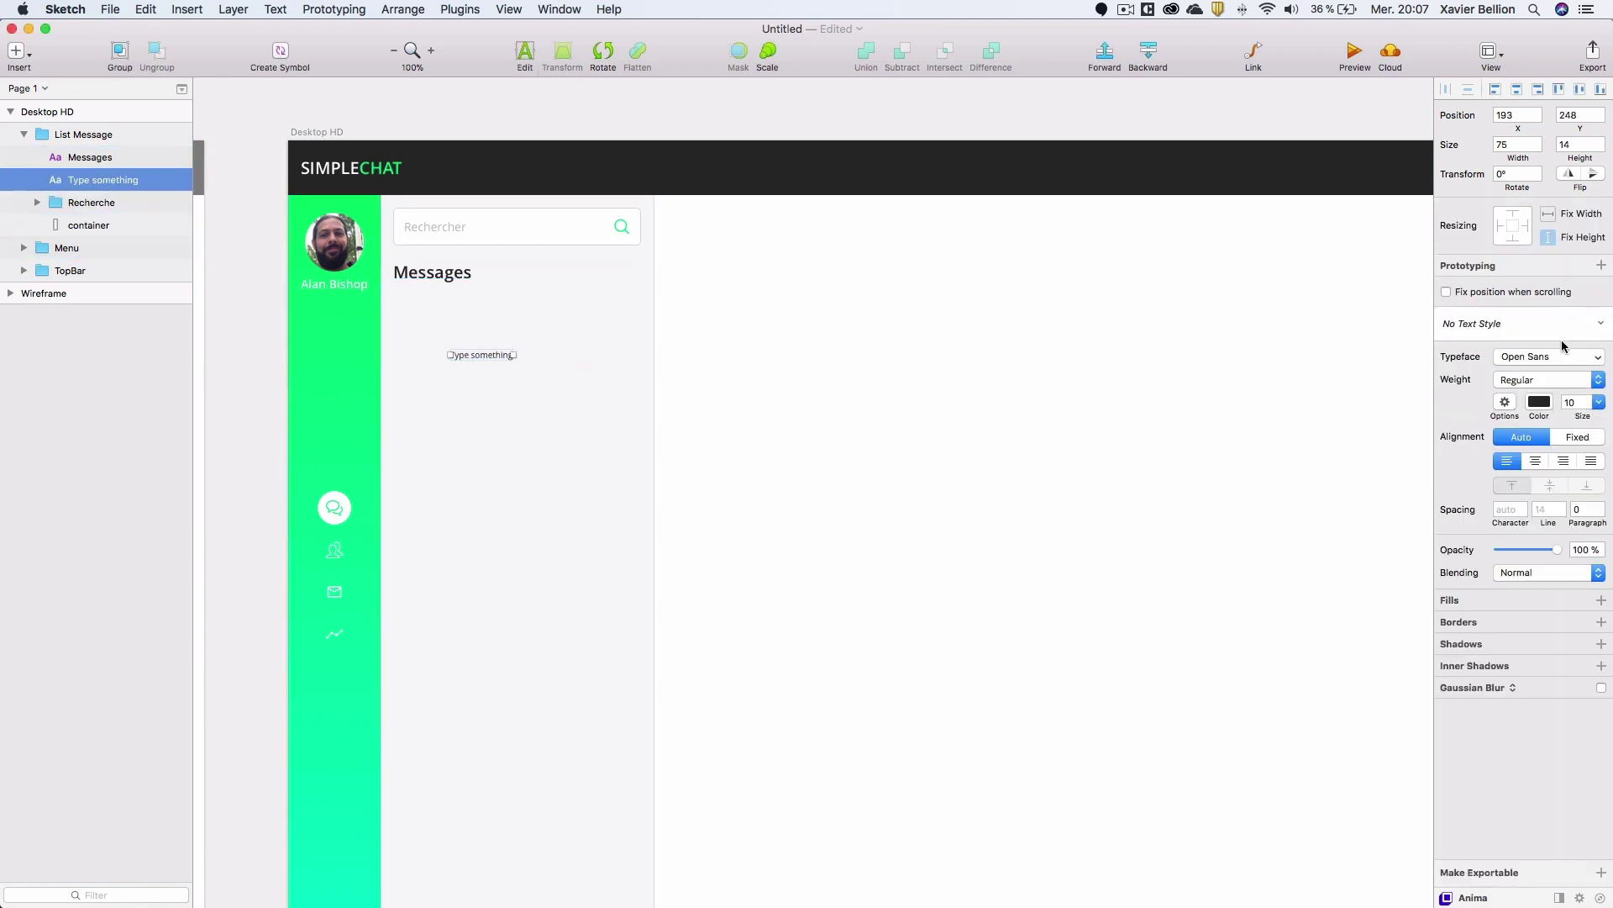
left_click(1516, 314)
left_click(1488, 377)
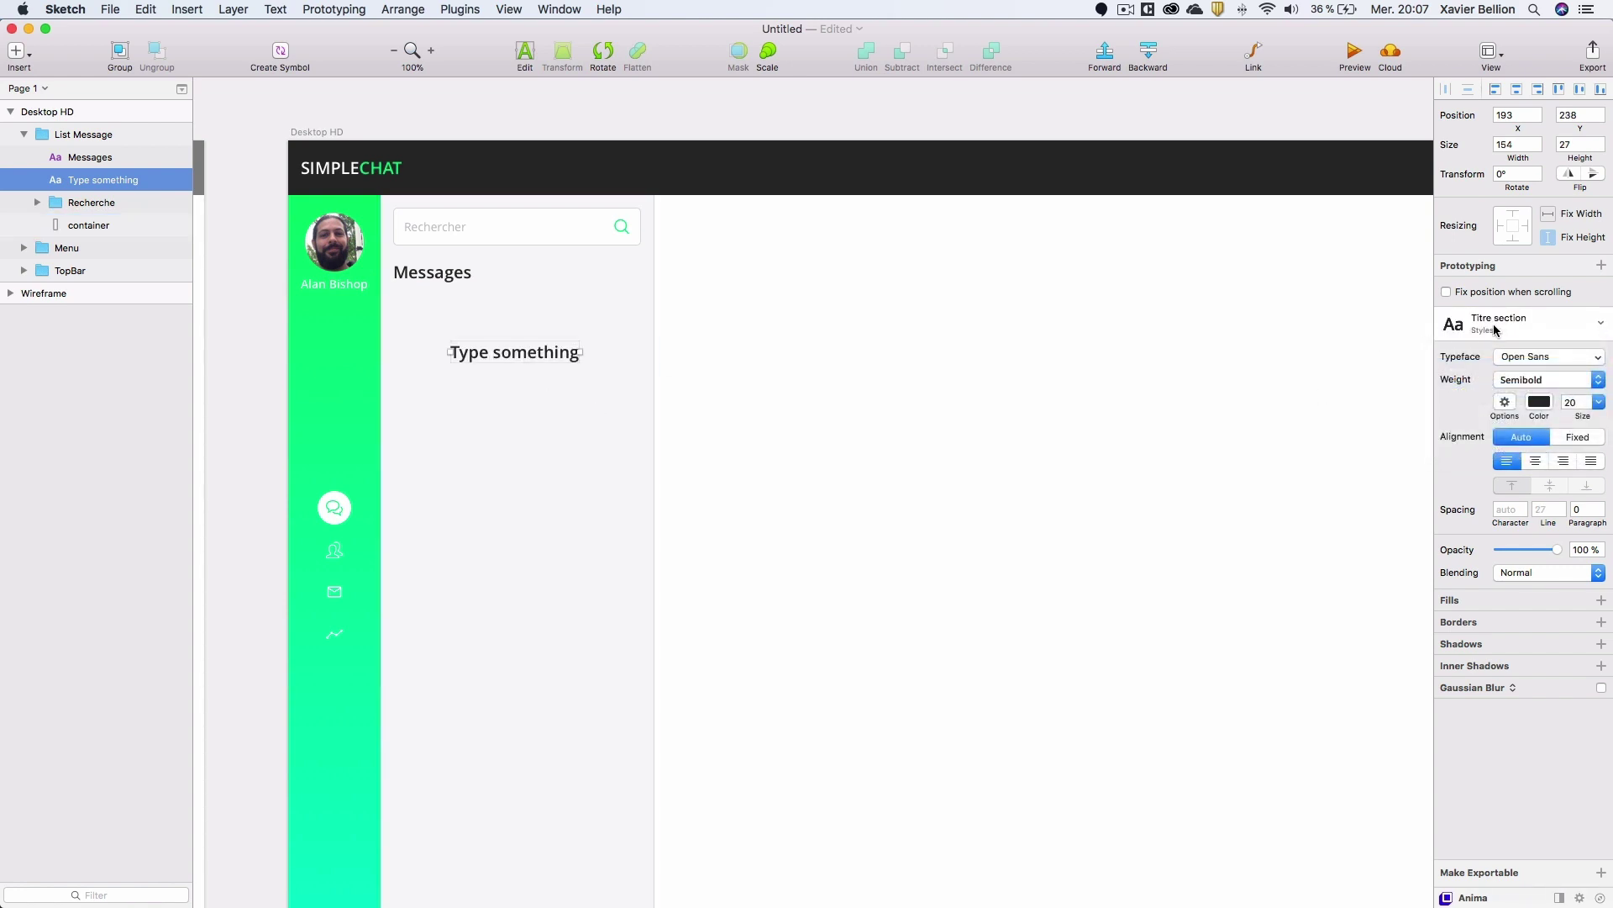
left_click_drag(517, 356, 489, 355)
key("BackSpace")
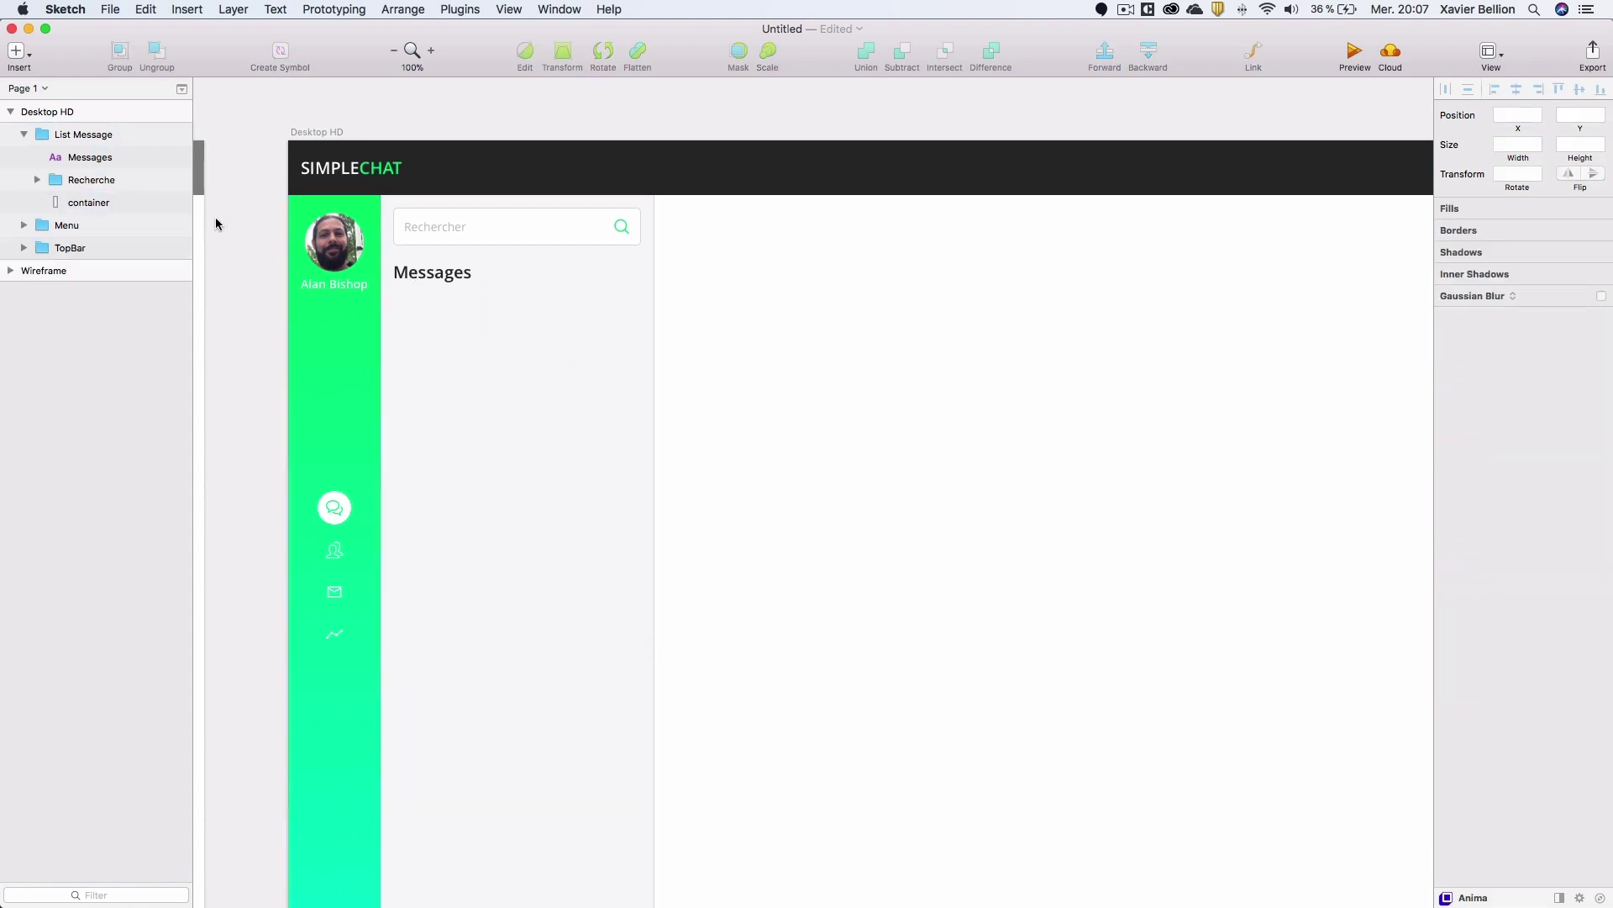
Draw a borderless grey rectangle below the Messages heading.
left_click(89, 157)
left_click_drag(461, 360, 529, 333)
key("r")
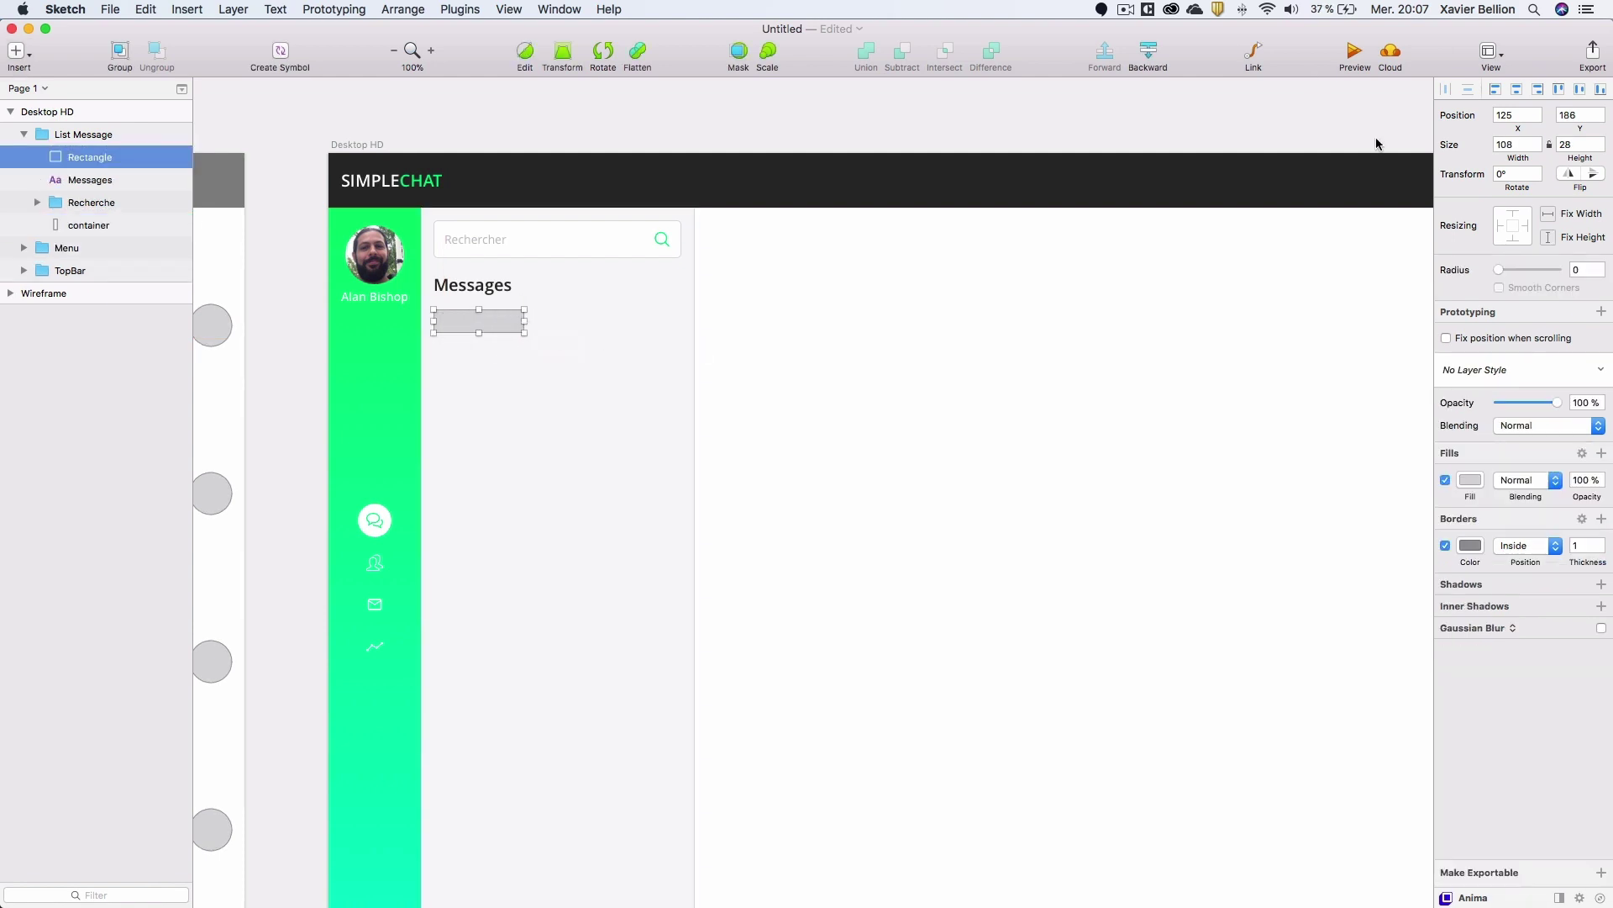
left_click(1445, 546)
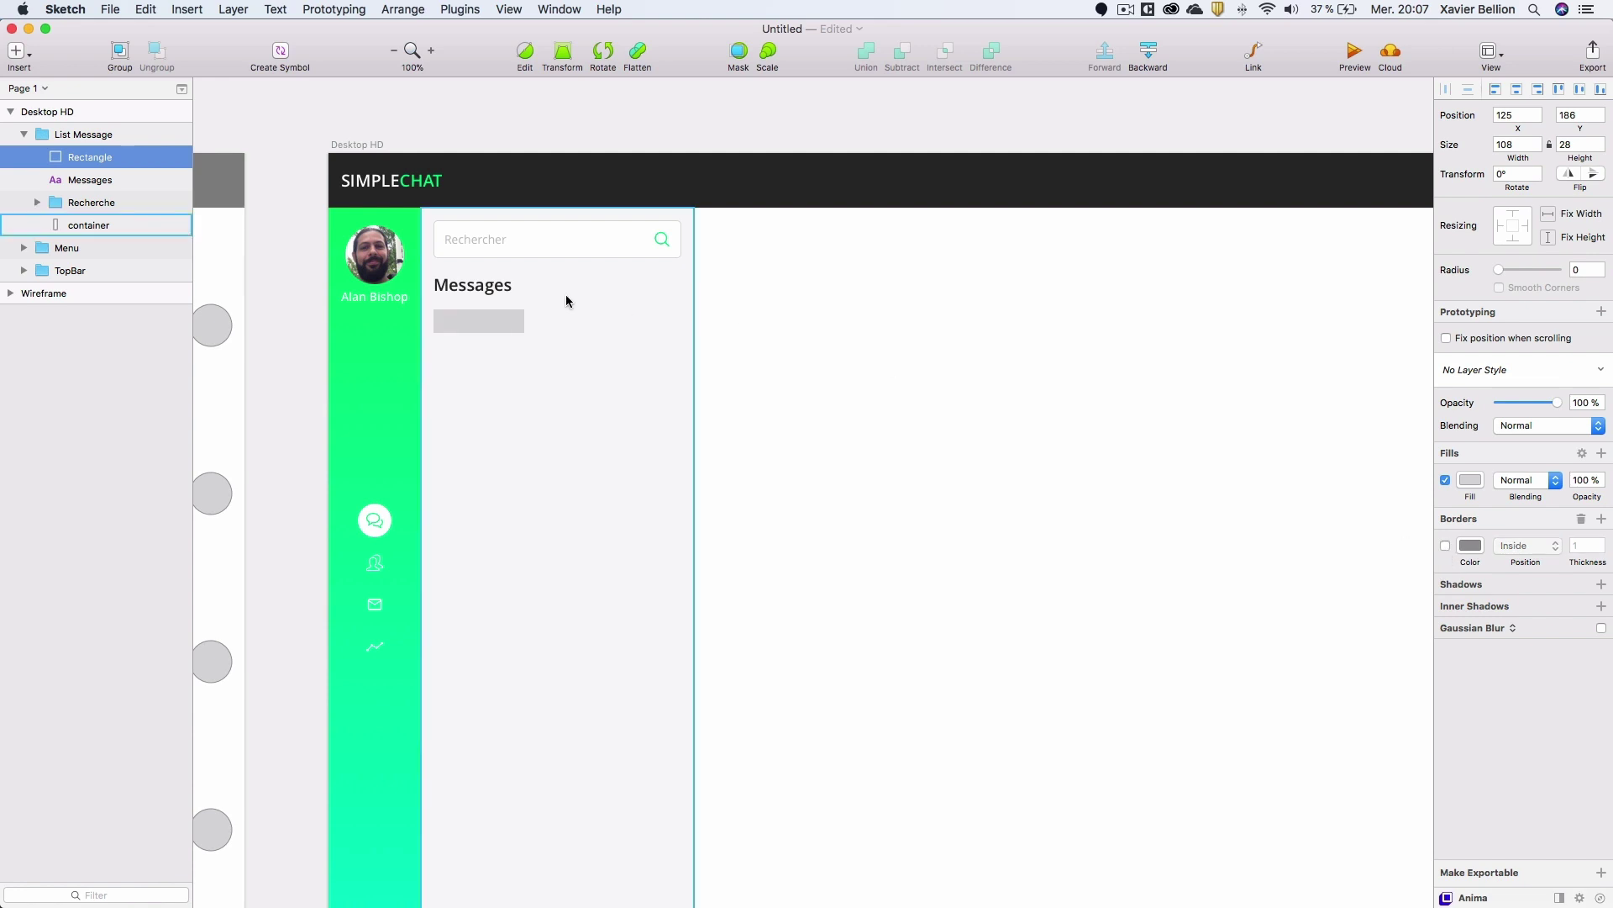
Add a 'Tous' label in 14 pt text.
key("t")
left_click(500, 332)
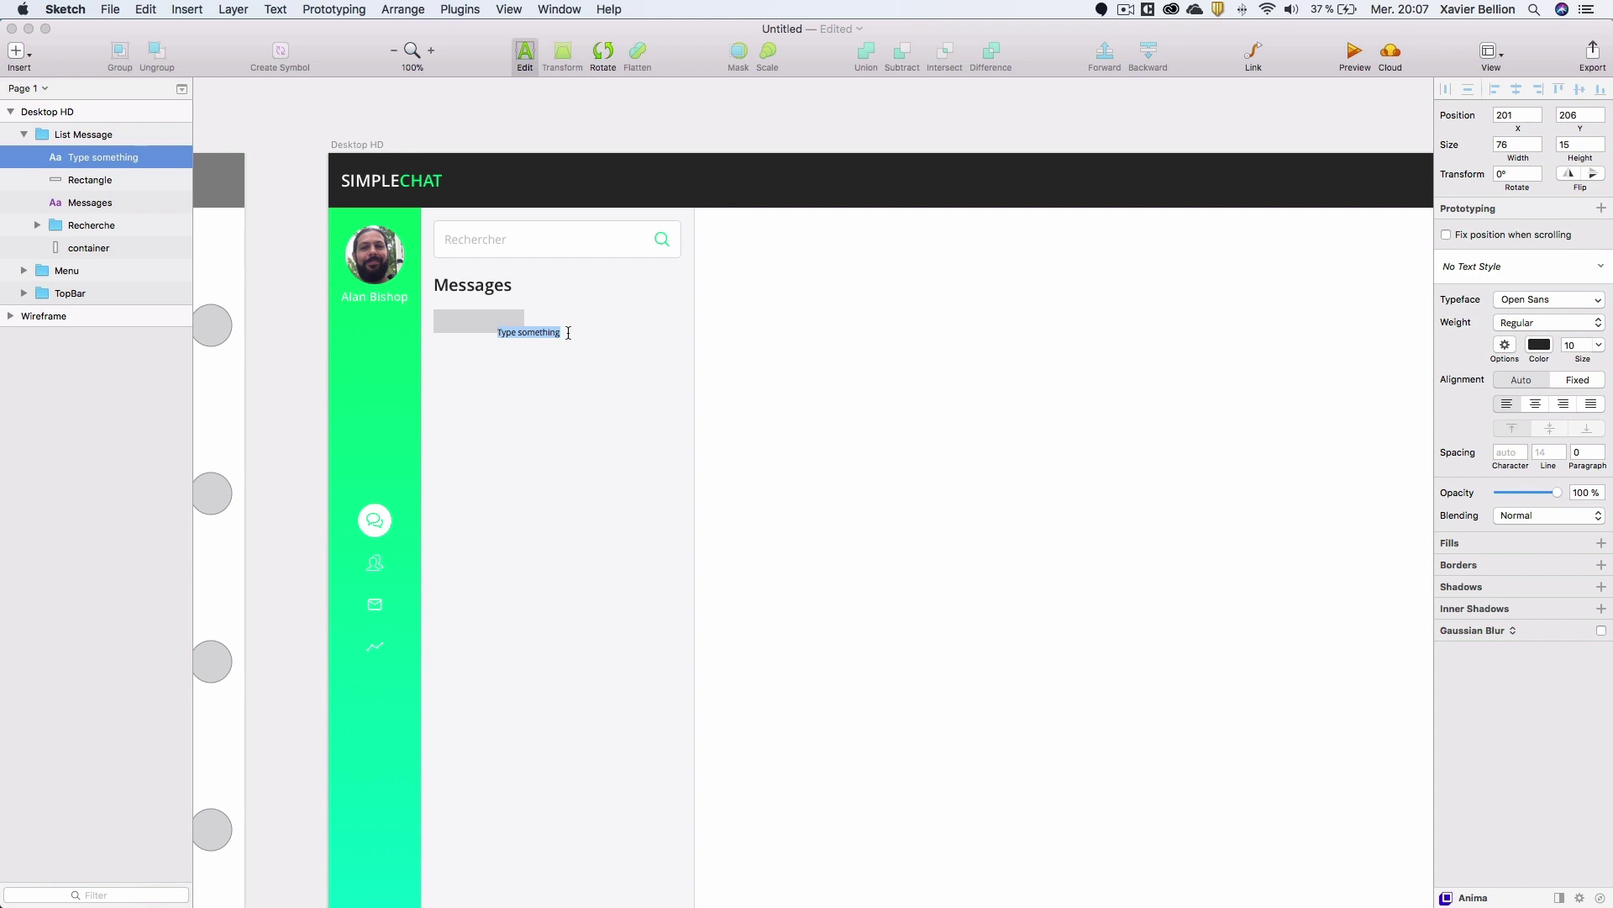
type("Tous")
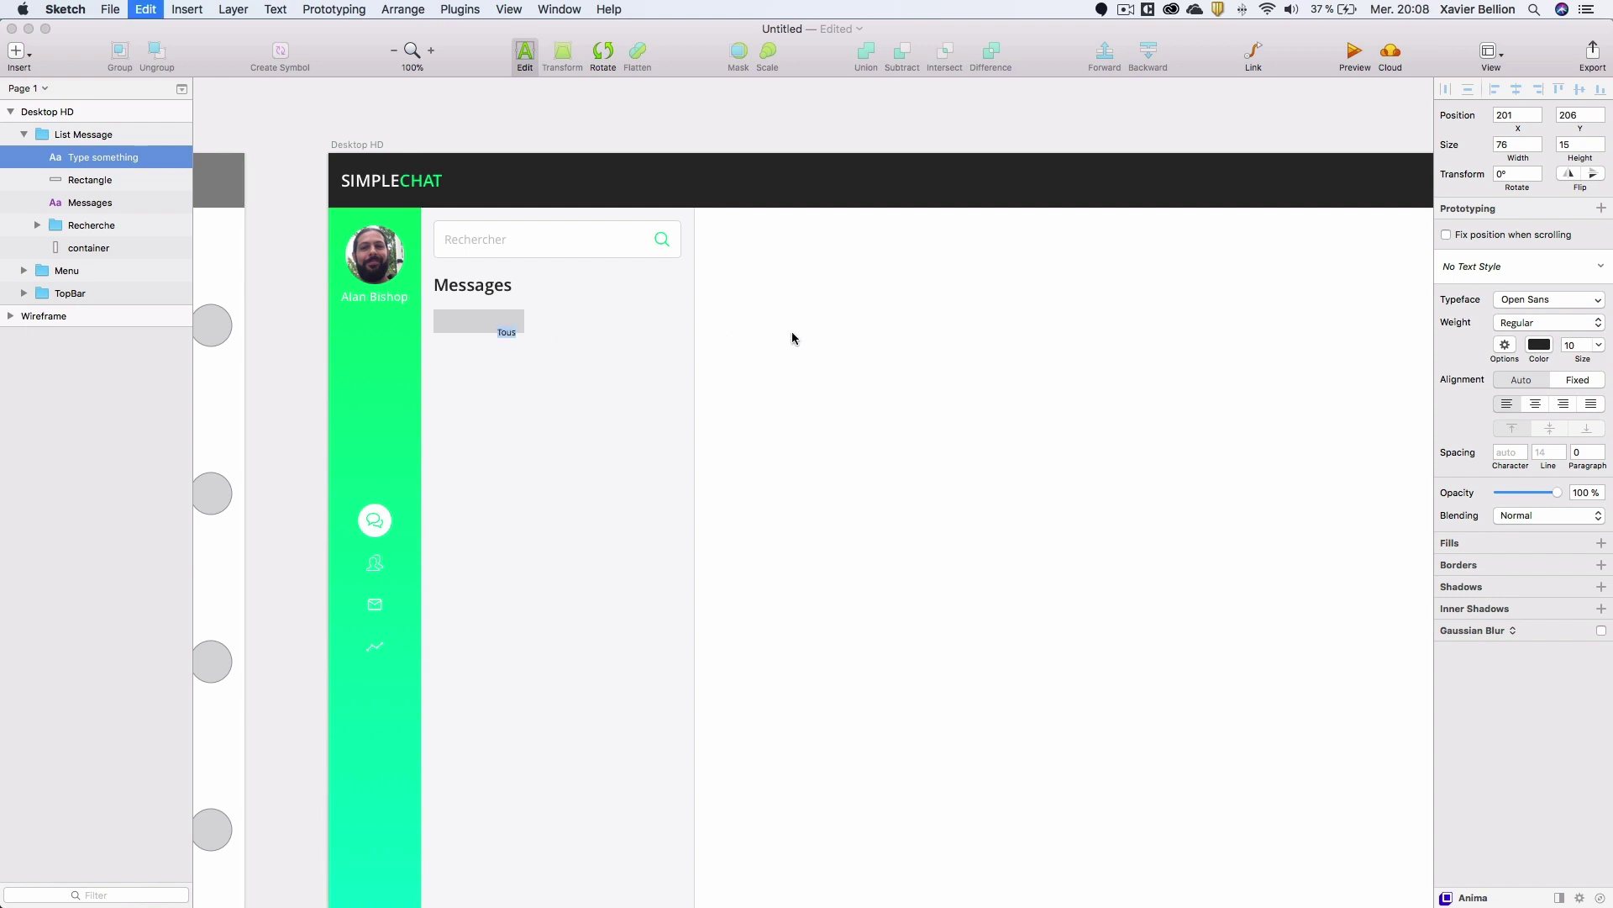
left_click(1580, 349)
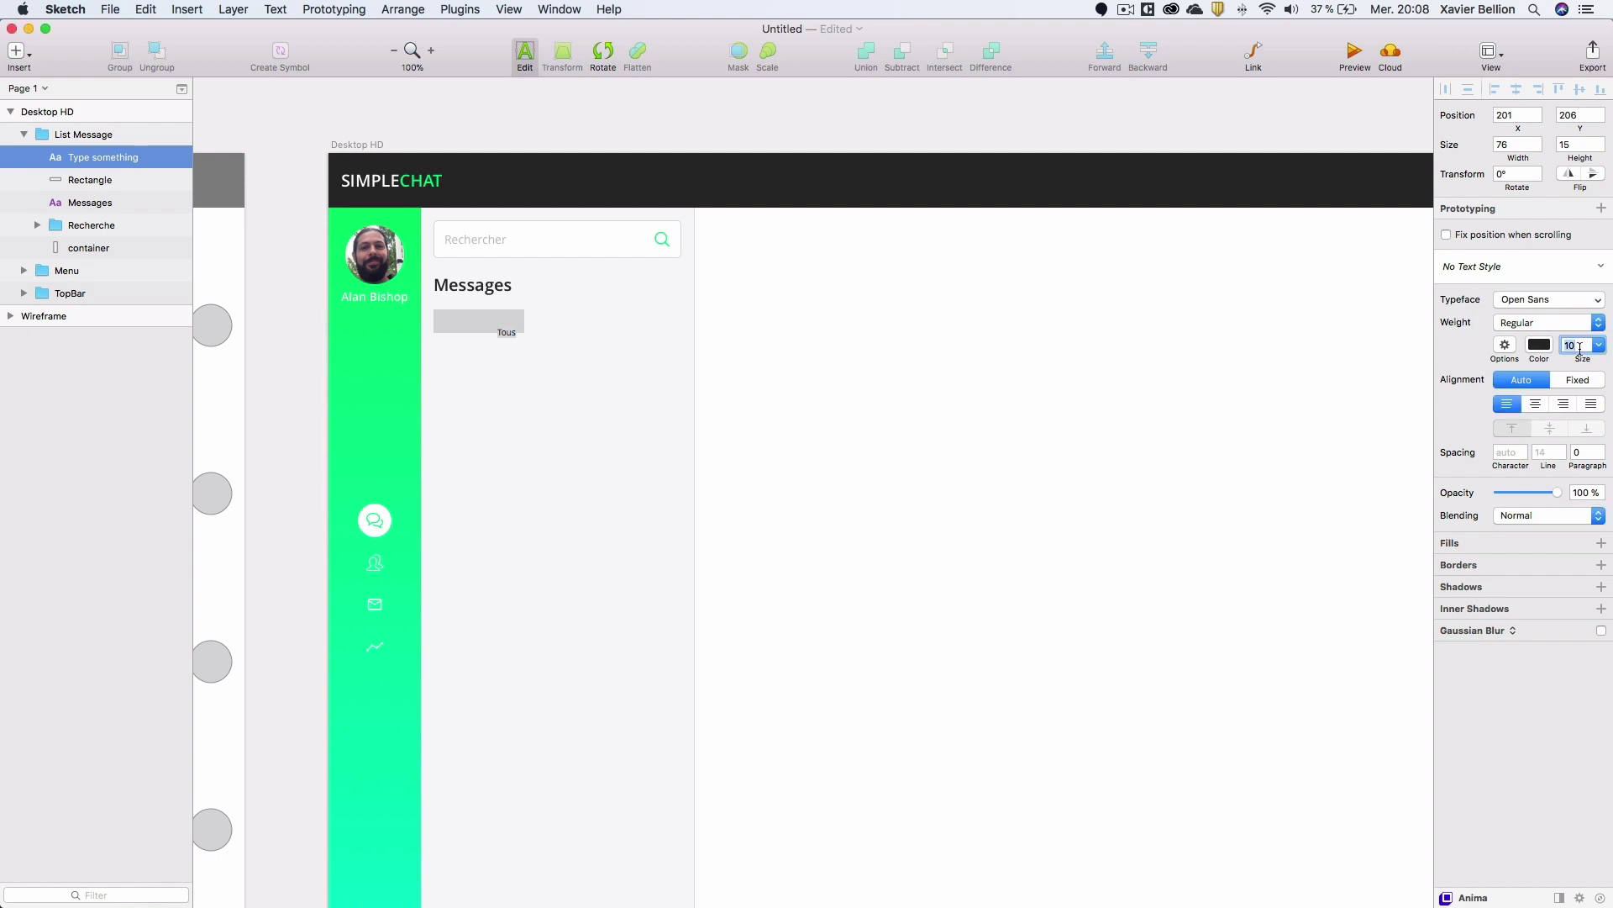
type("14")
key("Return")
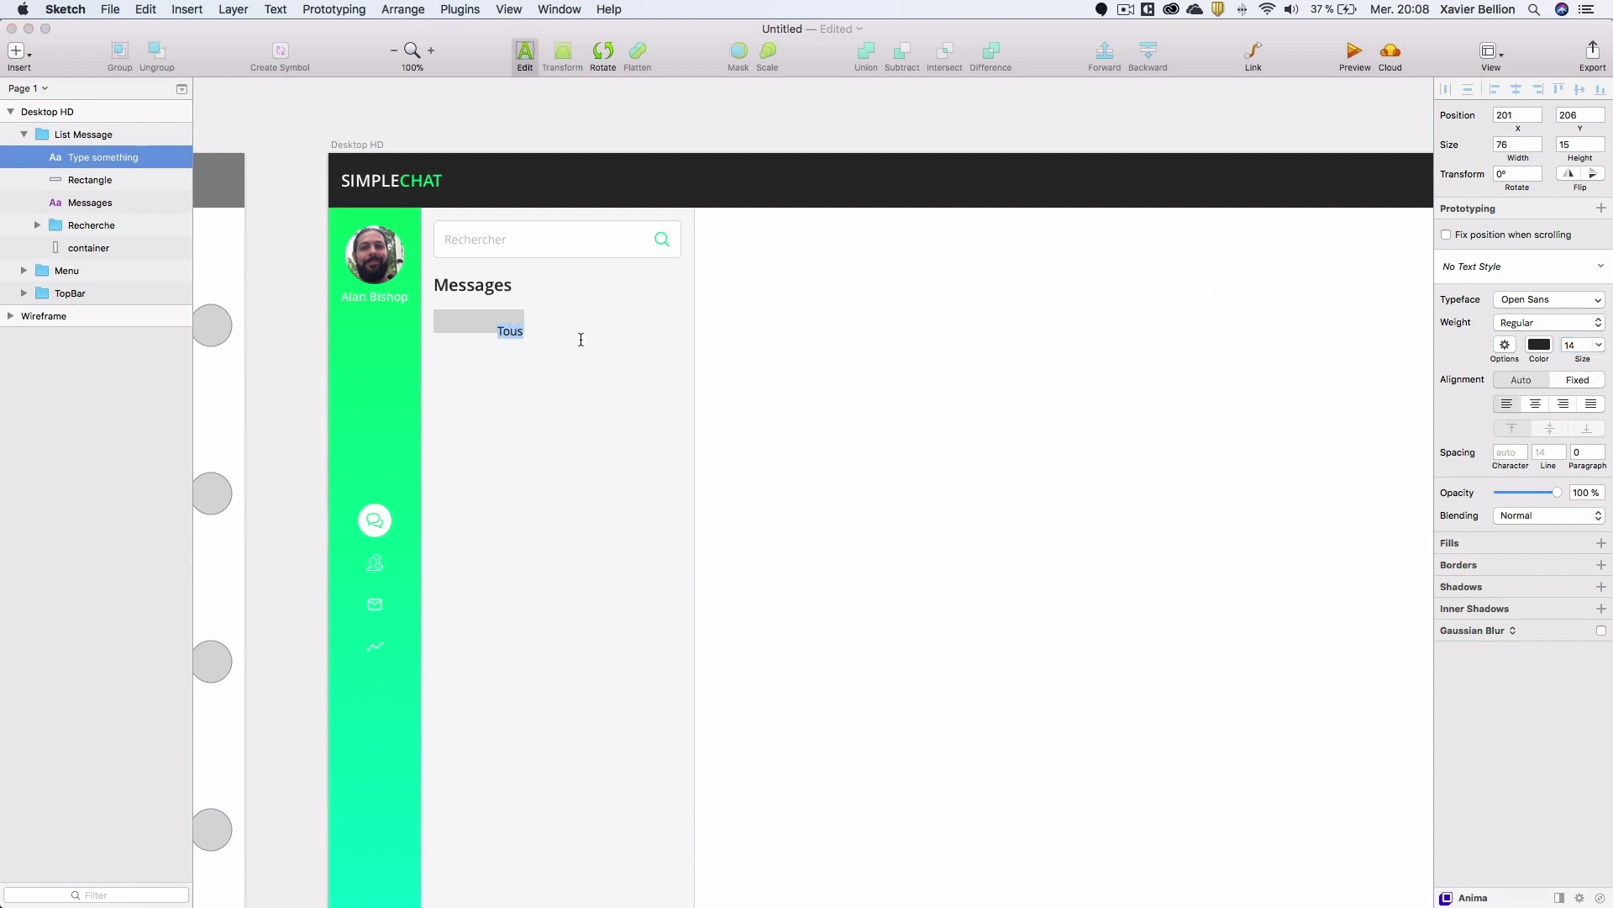
left_click(551, 354)
Move Tous onto the grey rectangle and centre it vertically.
left_click(515, 332)
left_click(512, 336)
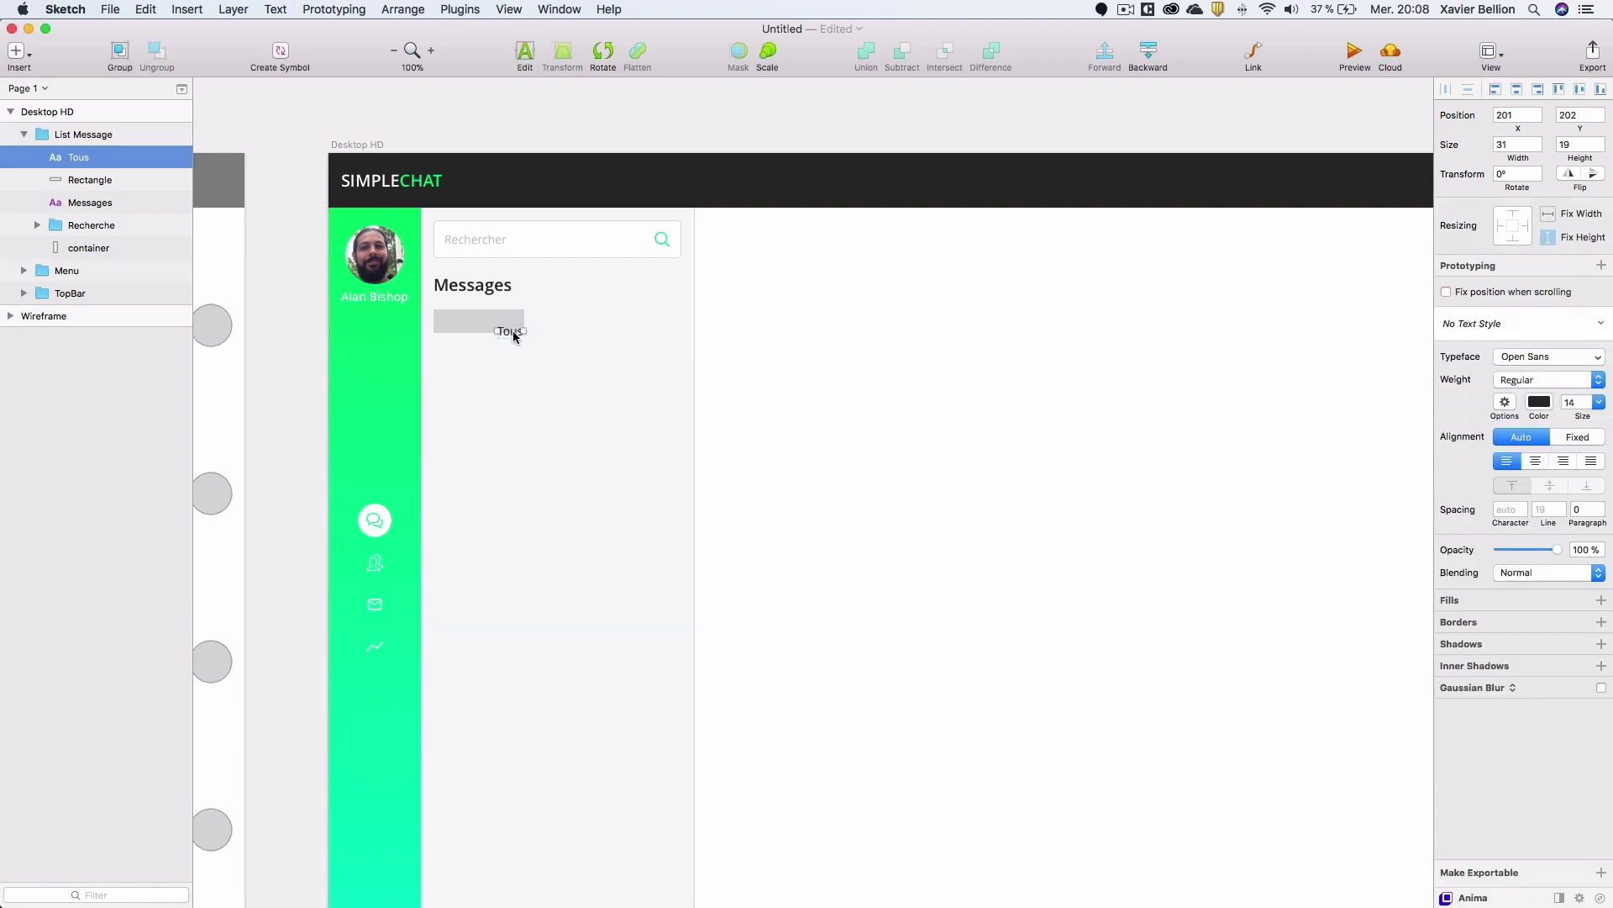
left_click_drag(507, 336, 453, 330)
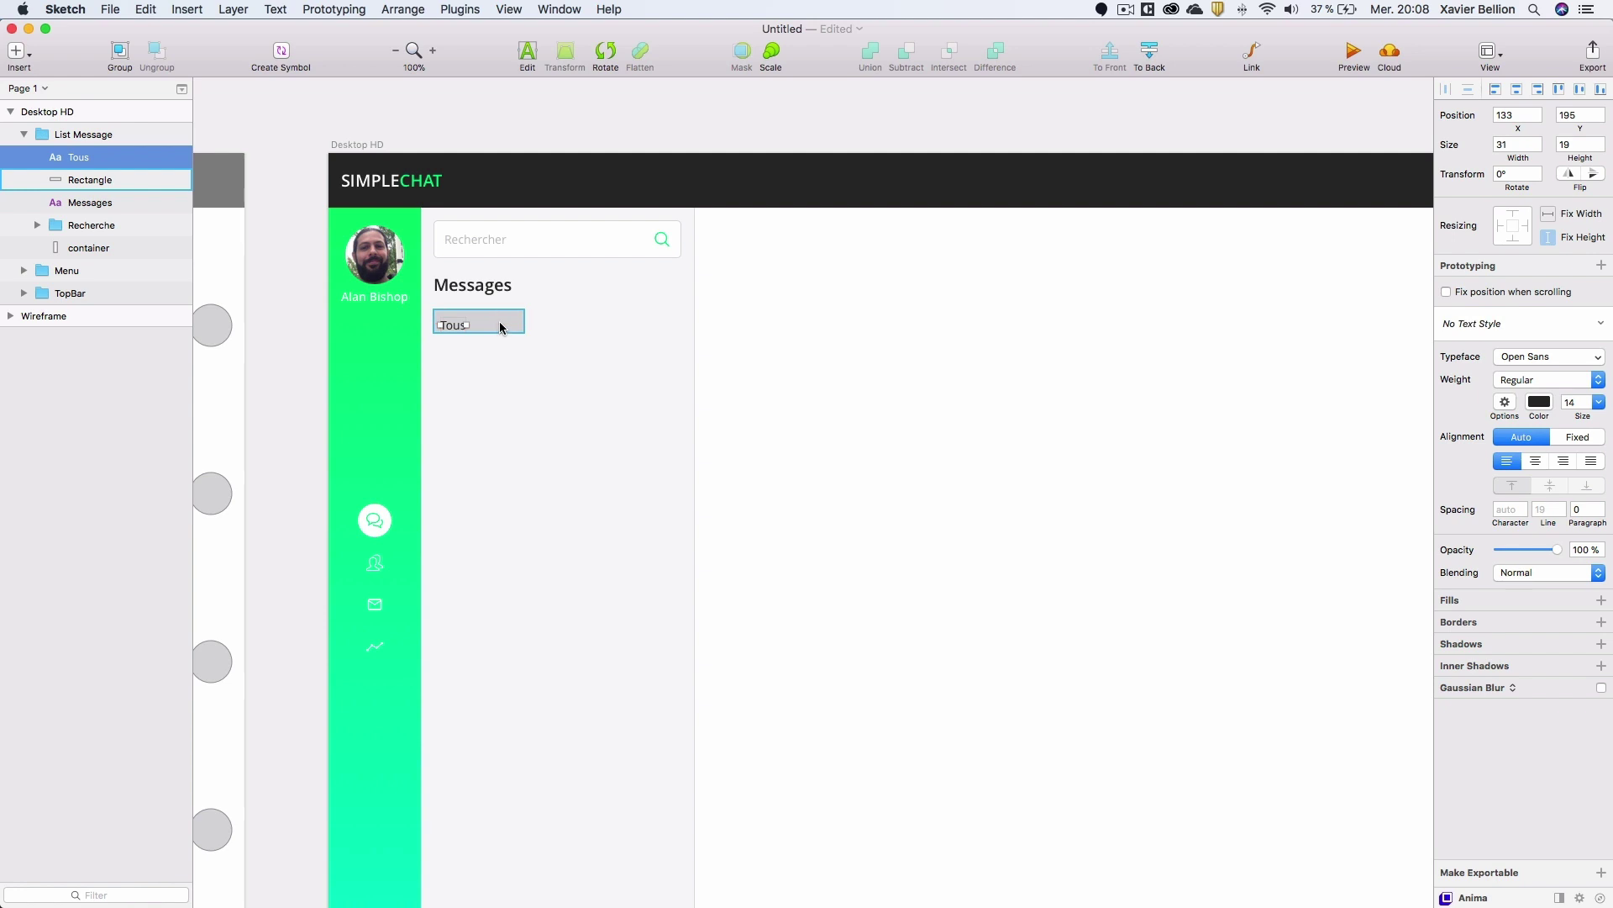
left_click(502, 328, "shift")
left_click(1580, 95)
left_click(304, 285)
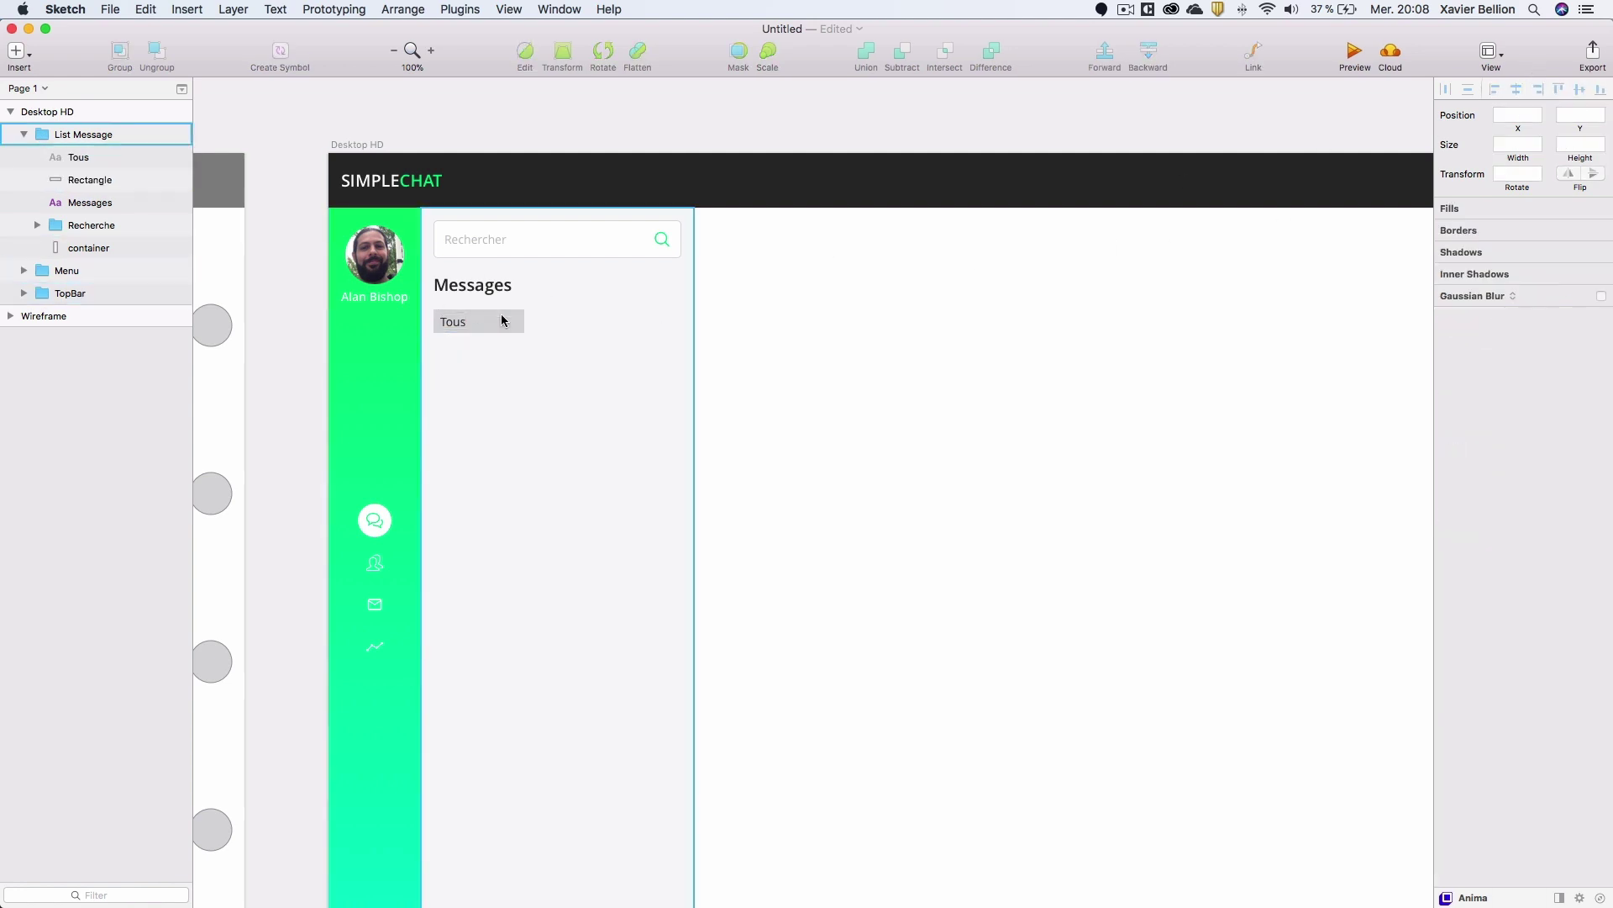
Round the rectangle to radius 14 and make it a 61 px pill around Tous.
left_click(501, 320)
double_click(499, 326)
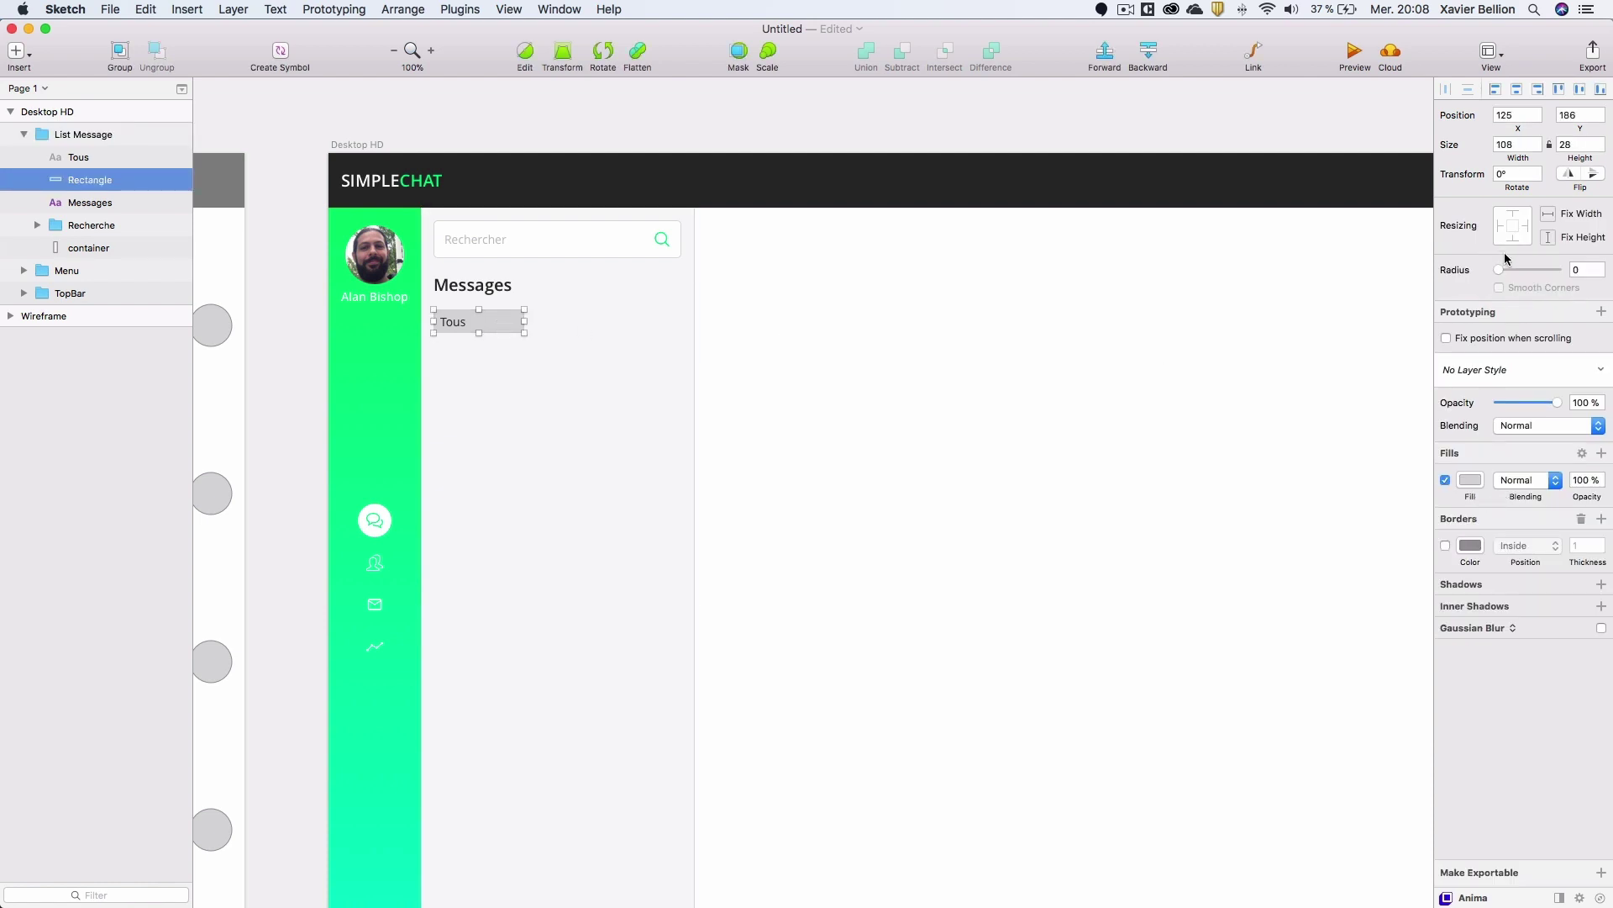
left_click_drag(1501, 269, 1559, 269)
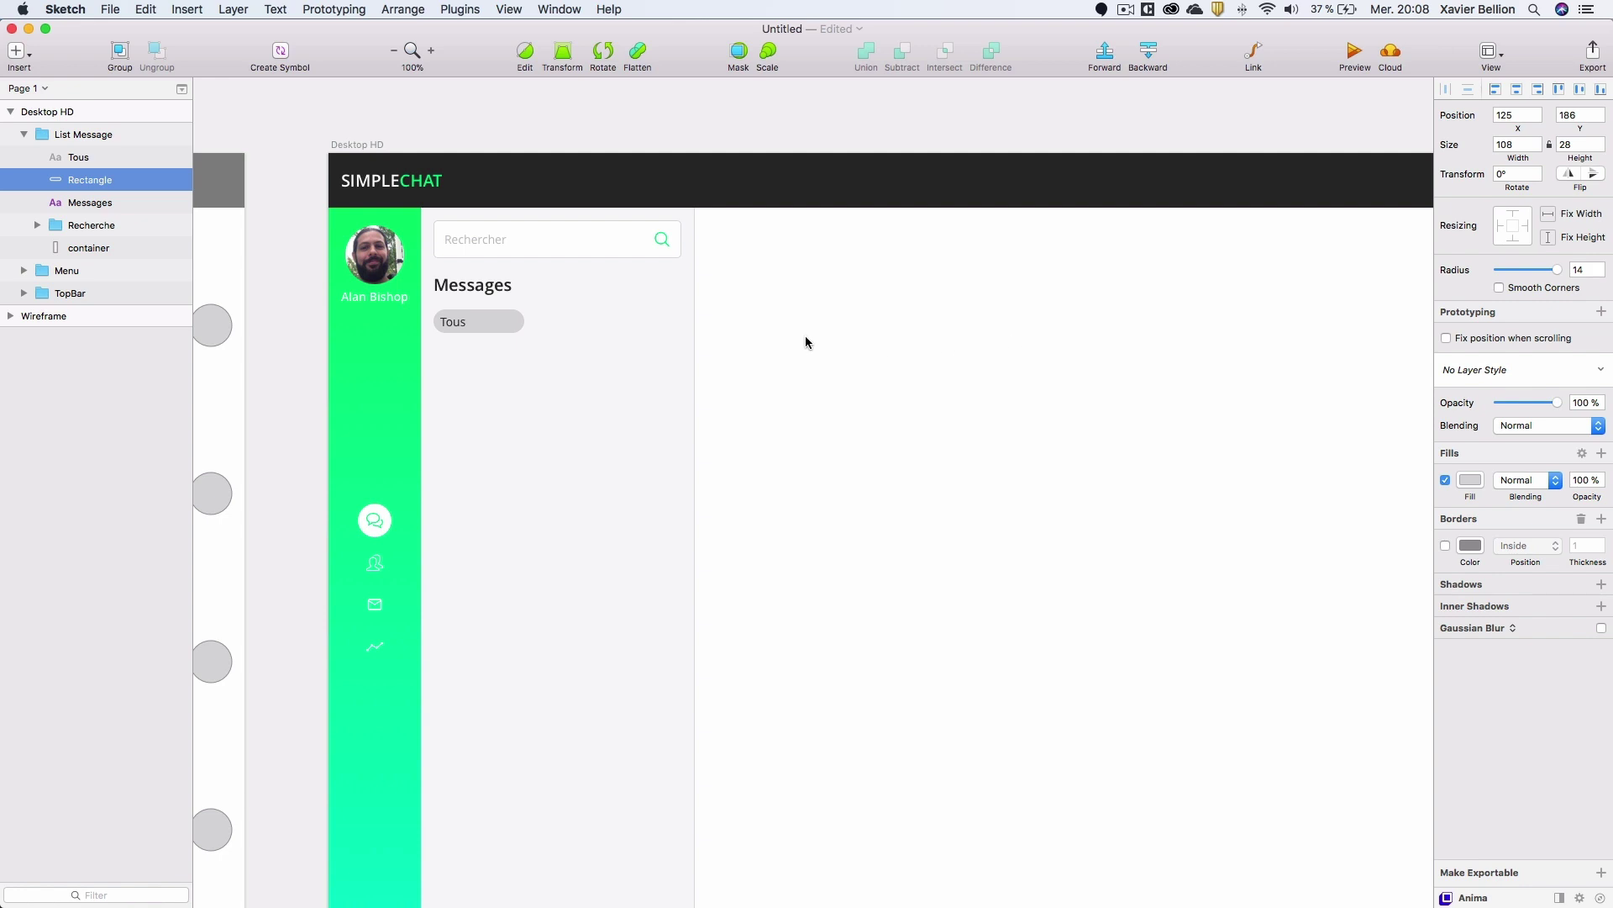
left_click(452, 321)
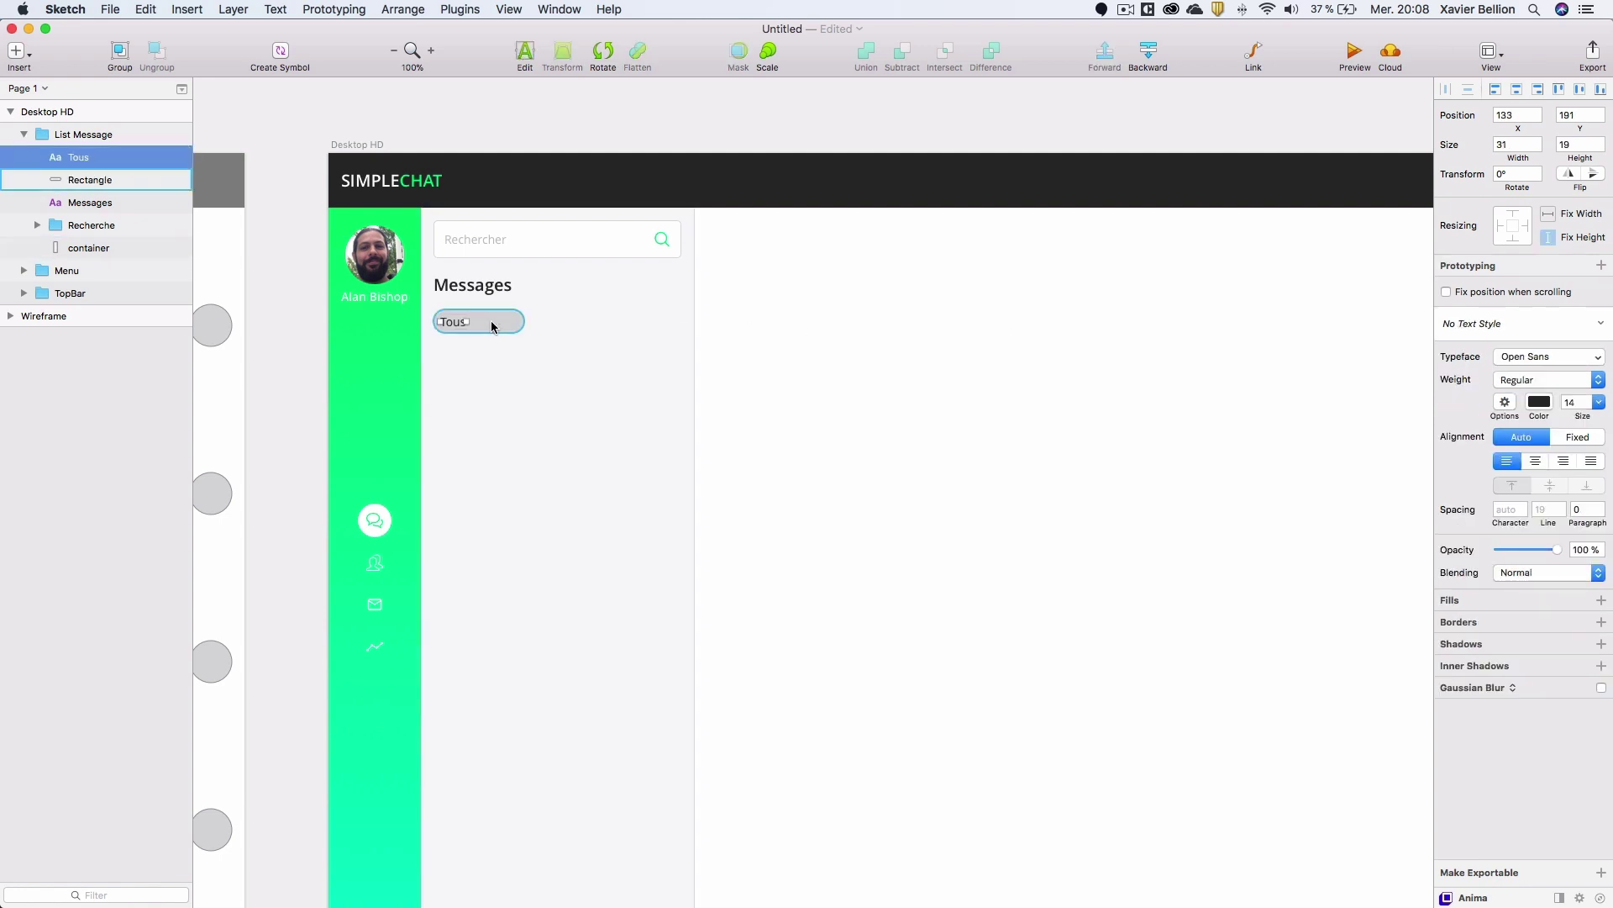
key("Right")
key("Right")
key("Right")
key("Right")
key("Right")
key("Right")
key("Right")
left_click(499, 326)
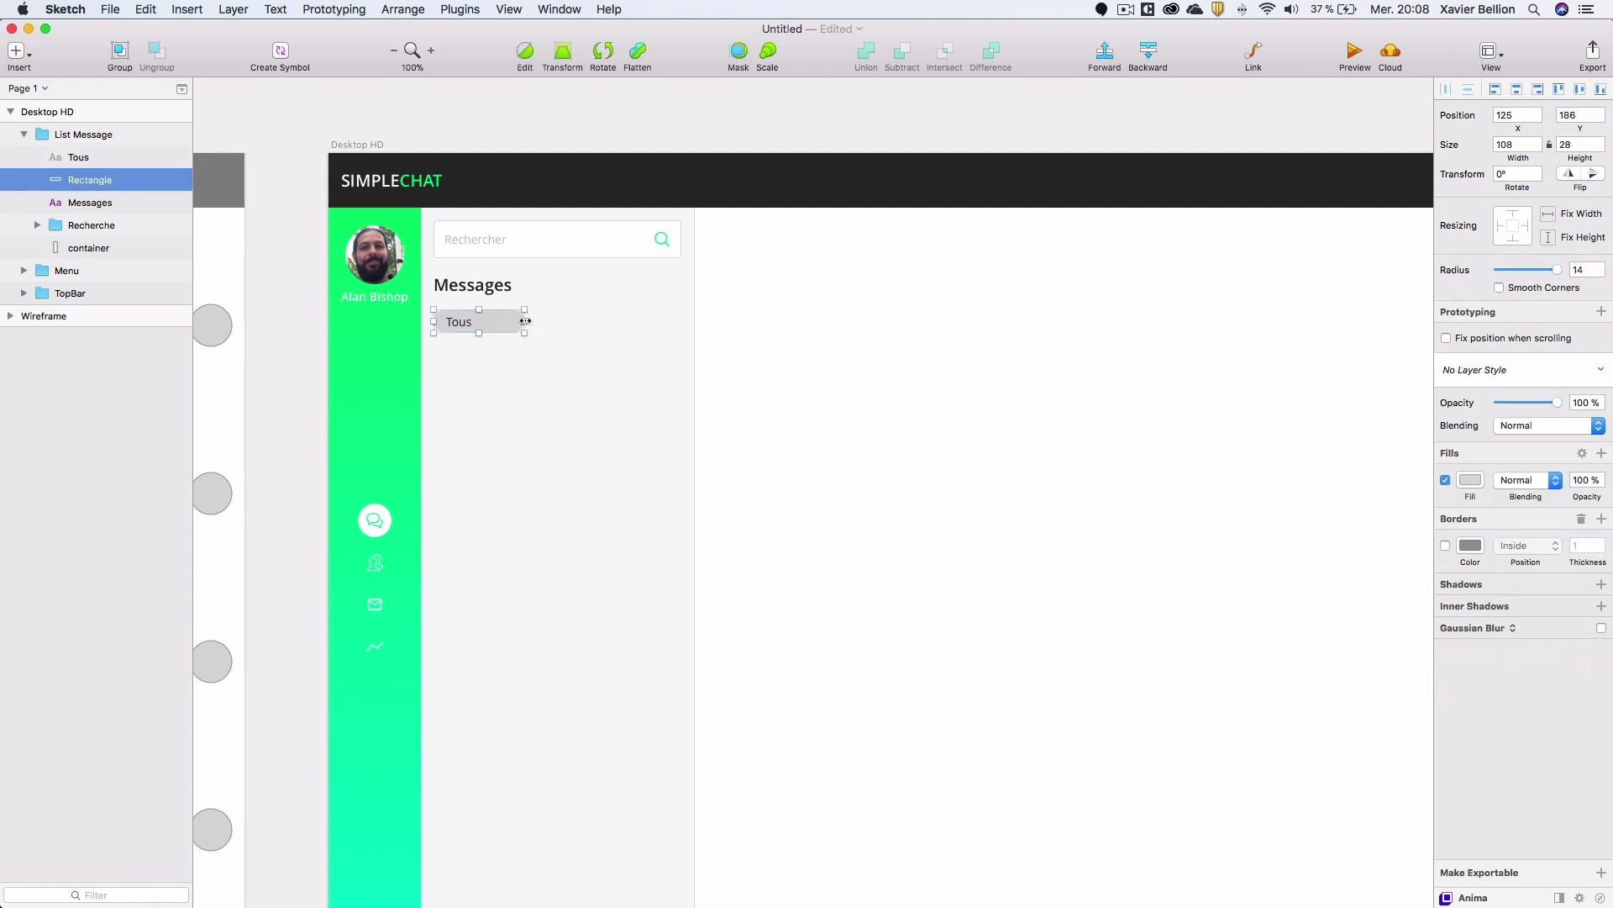
left_click_drag(497, 324, 484, 323)
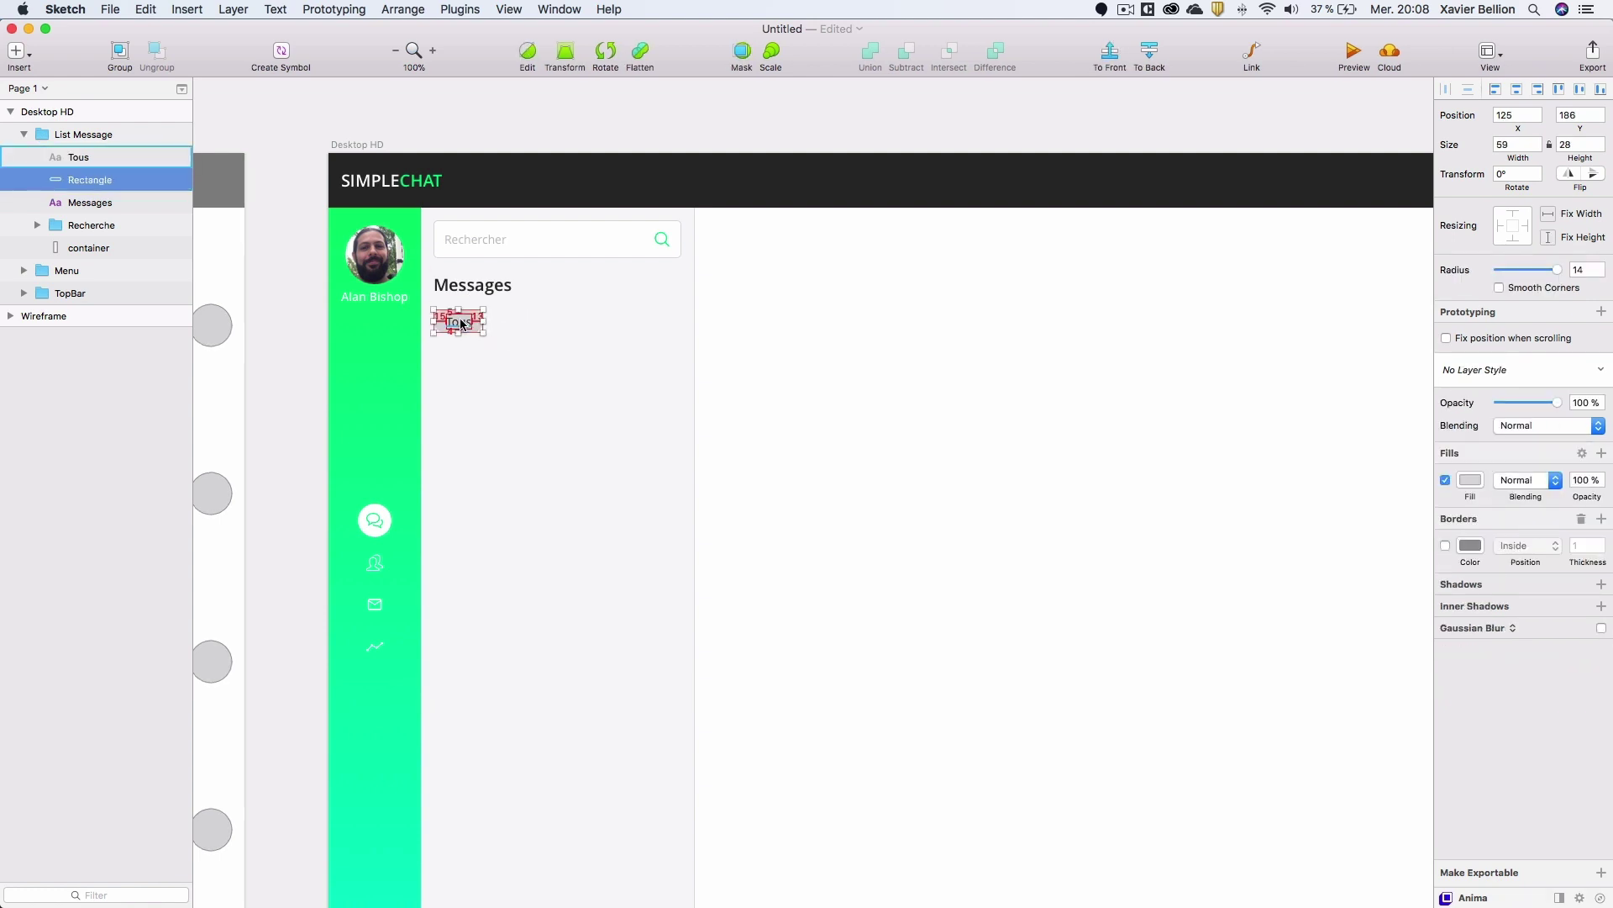
left_click(1535, 143)
left_click(1534, 143)
Group Tous and its pill as 'btn filtre' and duplicate it to the right.
left_click(84, 158, "shift")
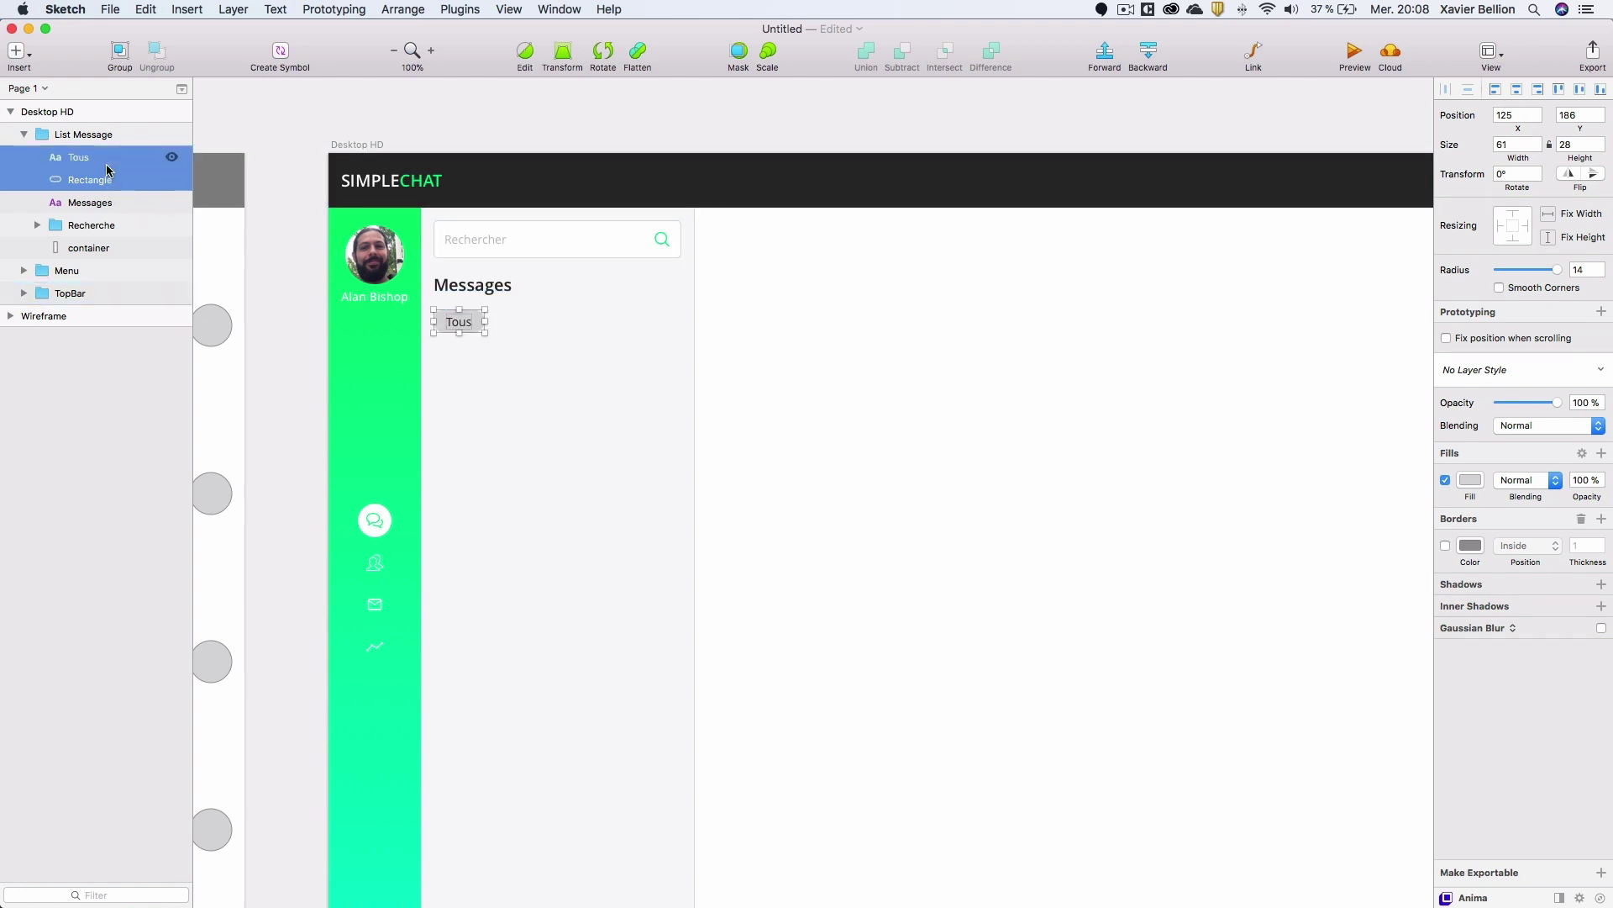
key("super+g")
double_click(87, 159)
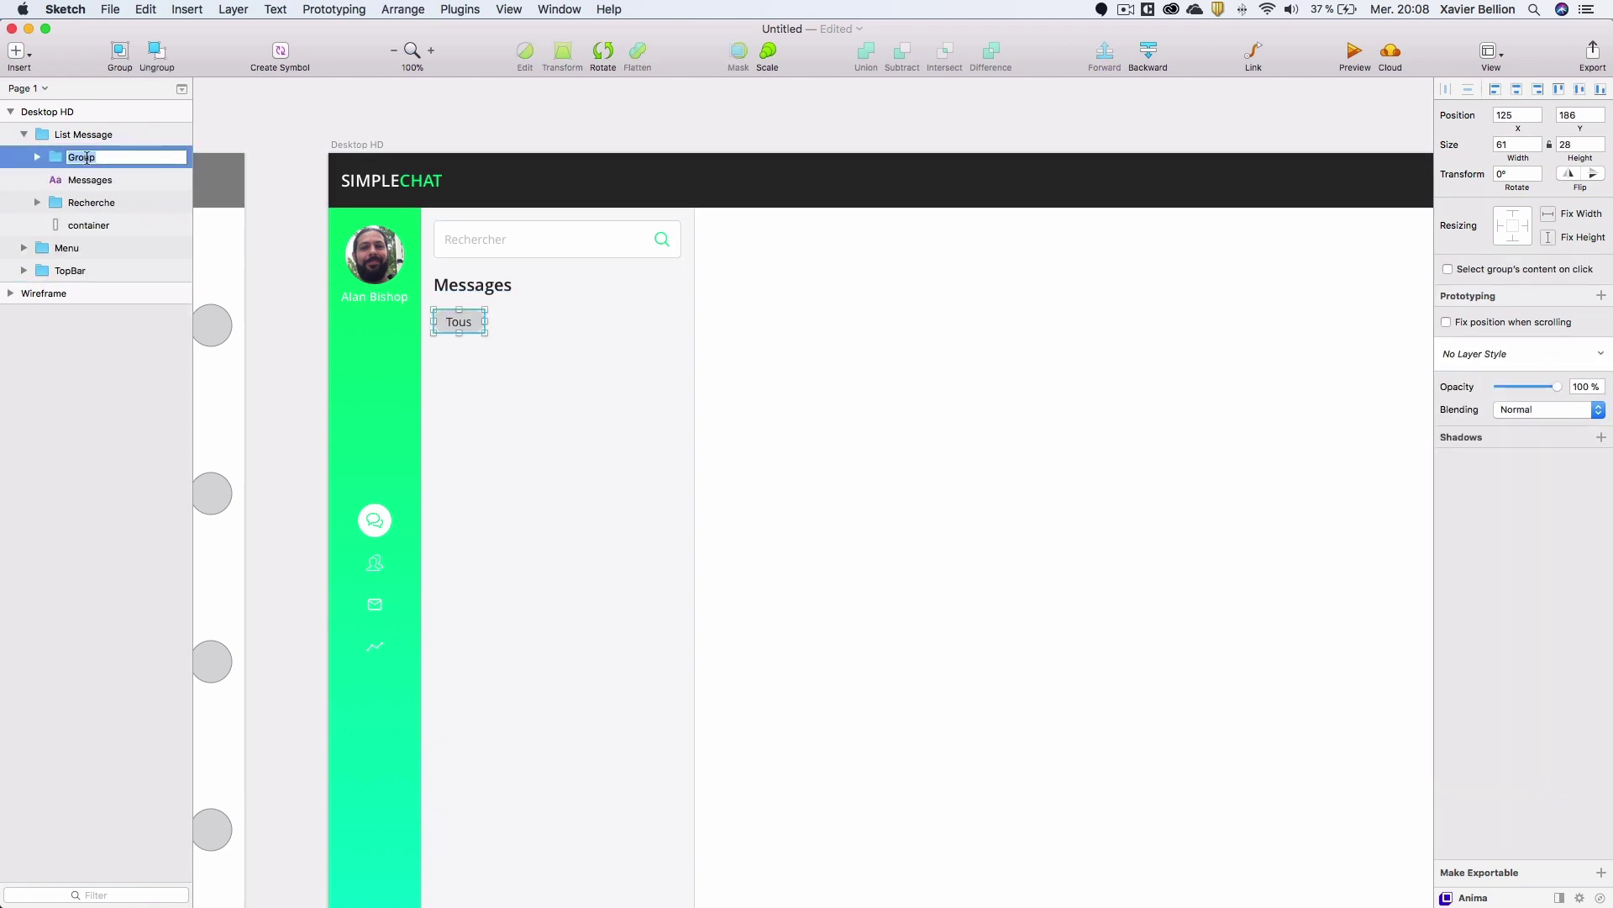
type("btn filtre")
key("Return")
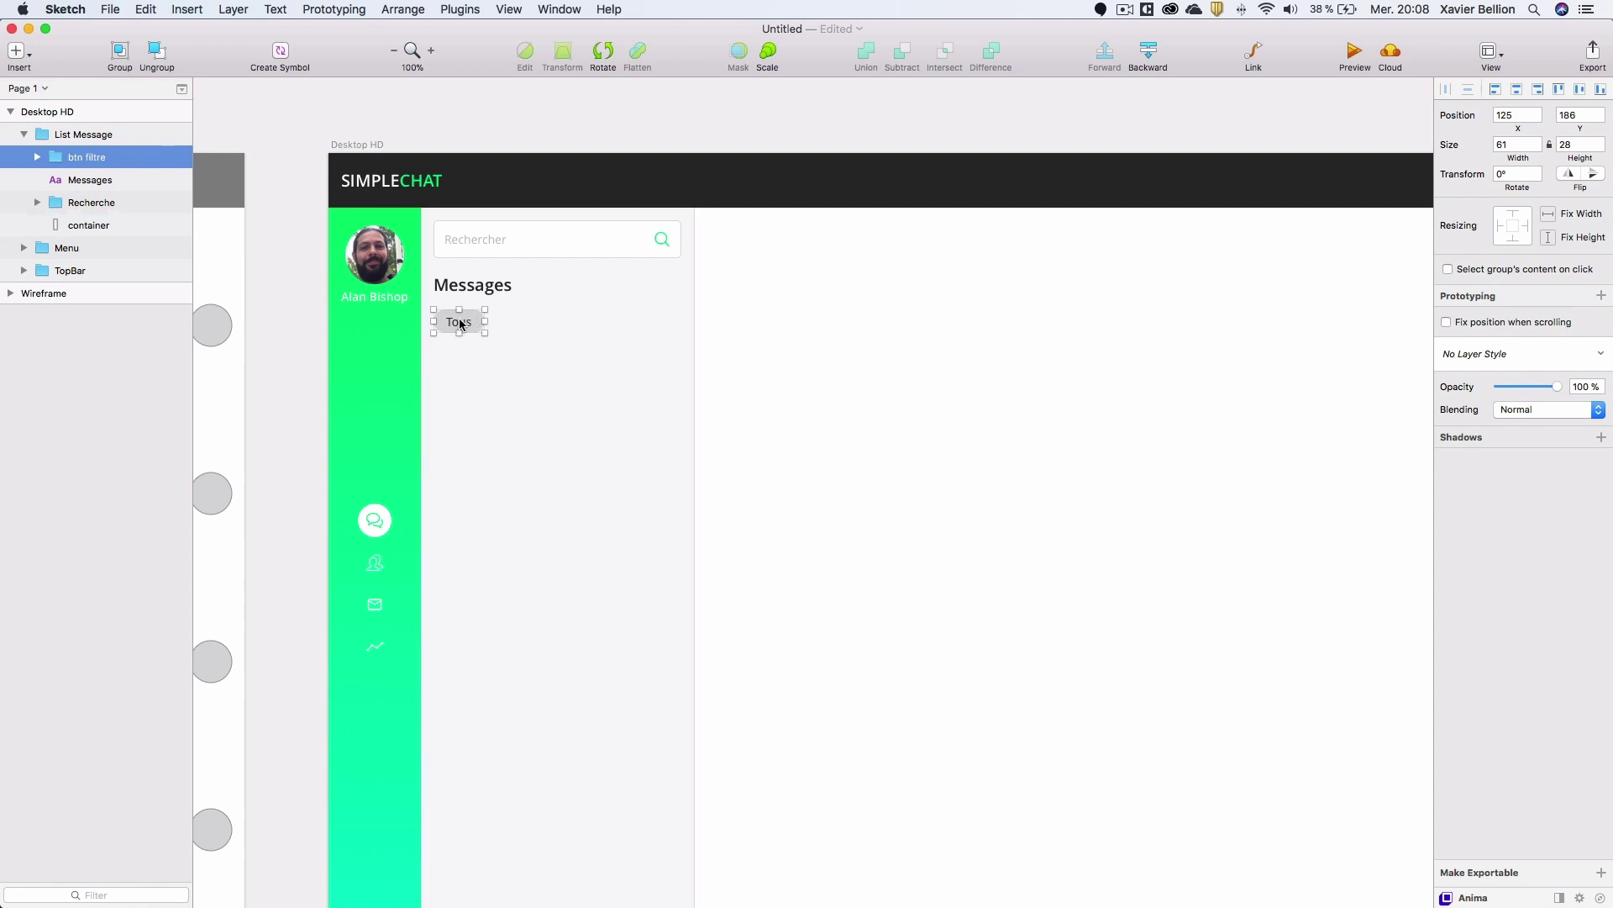
left_click_drag(461, 324, 524, 323)
Relabel the copied filter pill 'Noouveaux'.
key("Right")
key("Left")
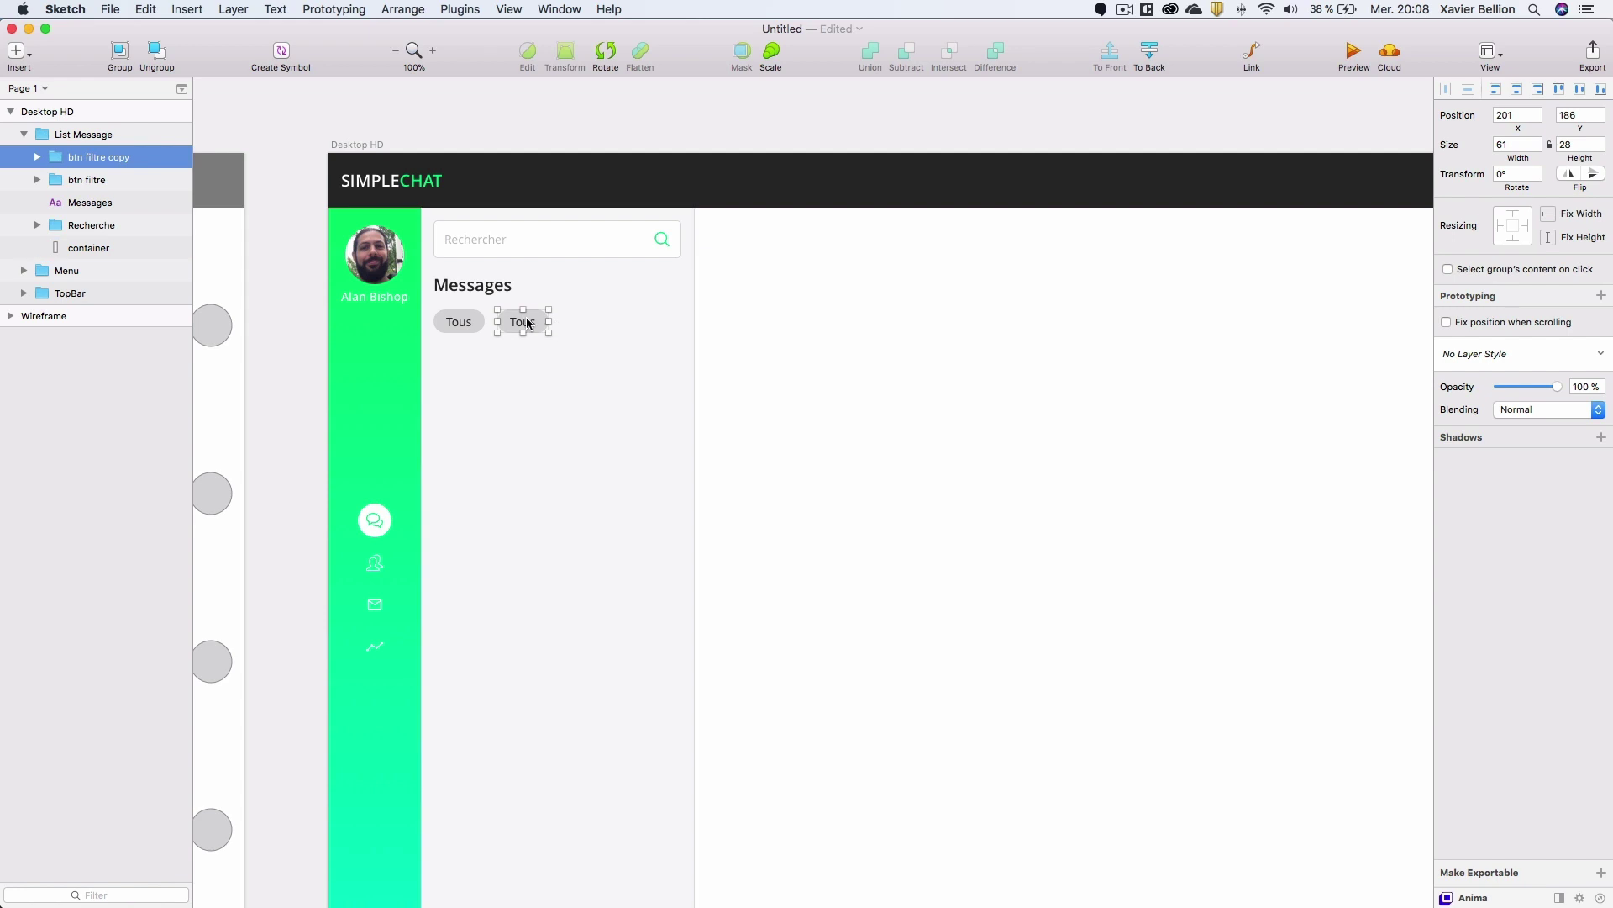
double_click(523, 323)
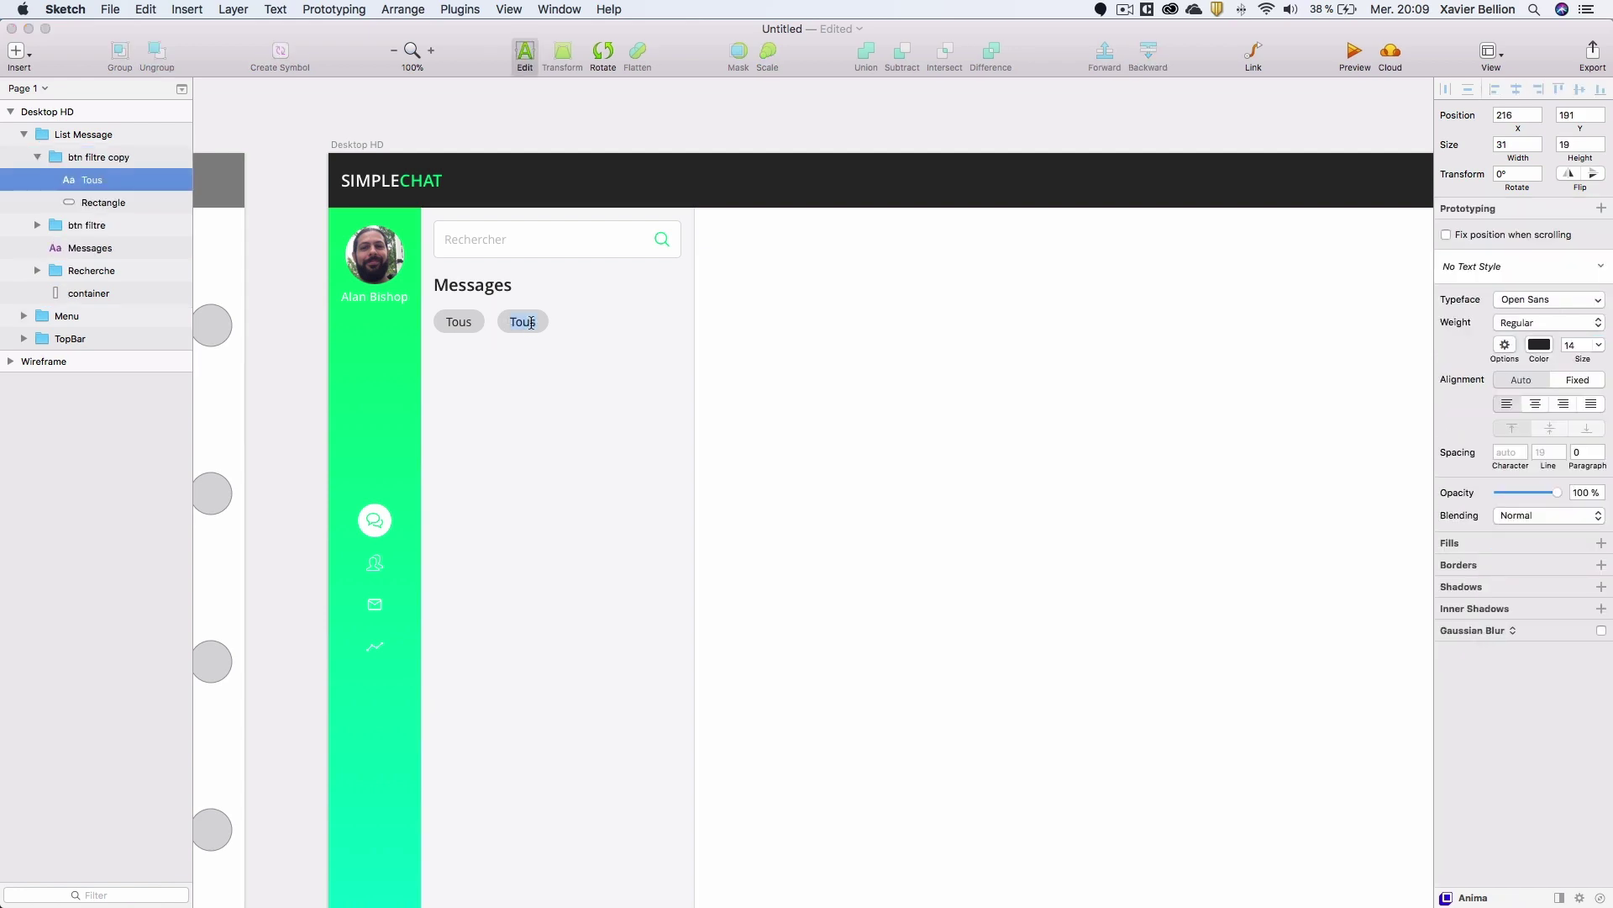
type("Noiuveau")
key("BackSpace")
key("BackSpace")
key("BackSpace")
key("BackSpace")
key("BackSpace")
type("ouveaux")
Widen the Noouveaux pill's rectangle to 101 px, then delete the btn filtre copy group.
left_click(116, 203)
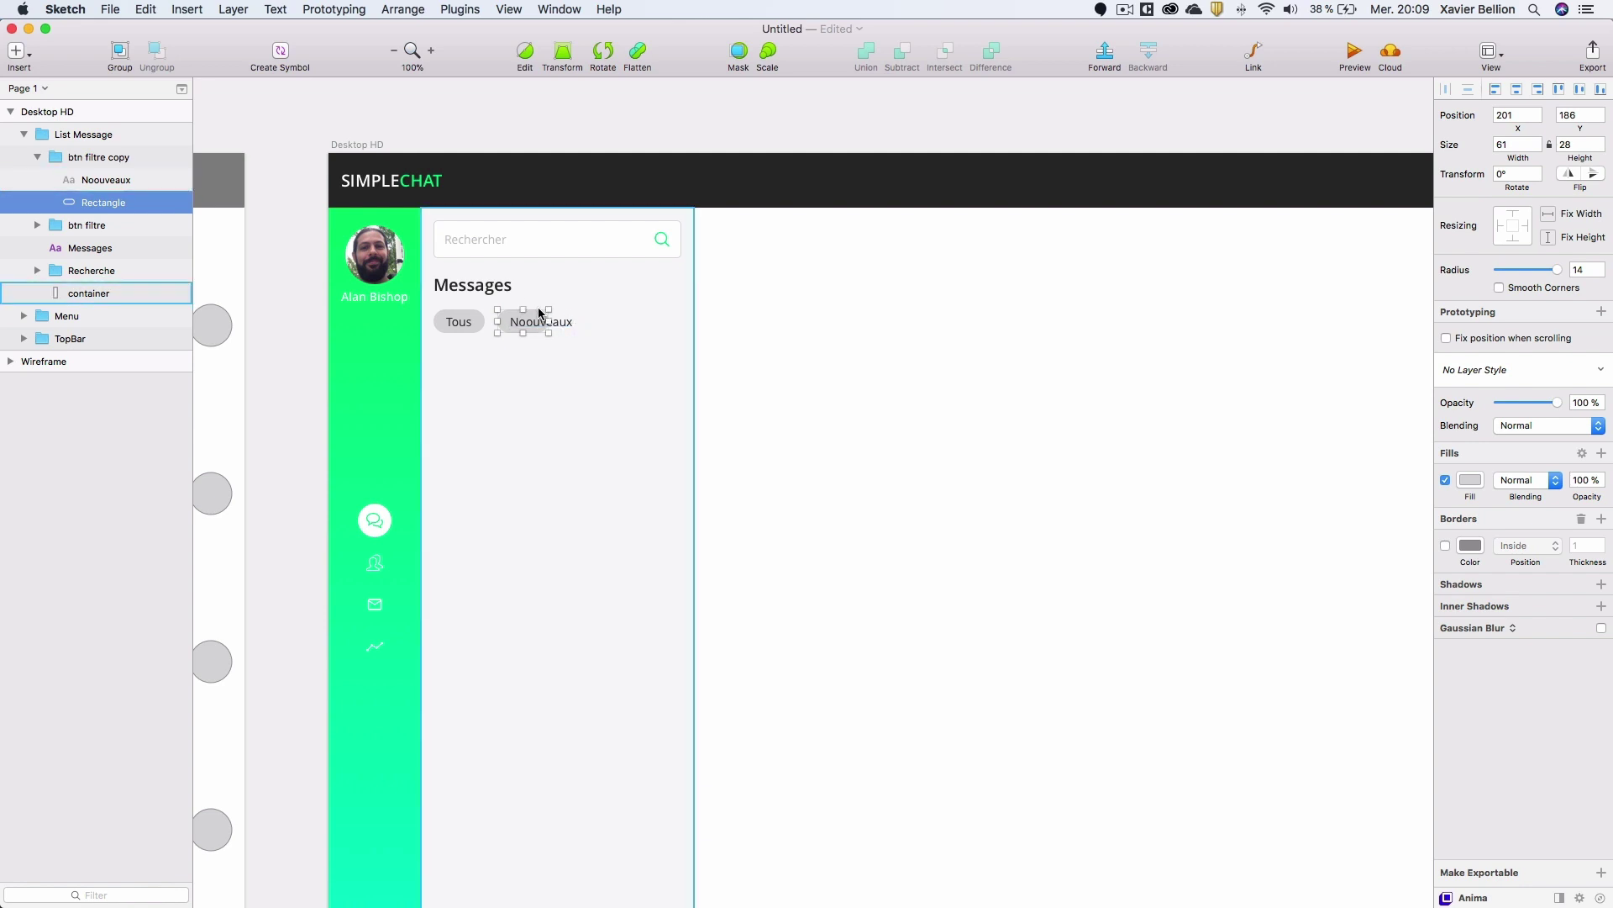
left_click_drag(550, 321, 581, 322)
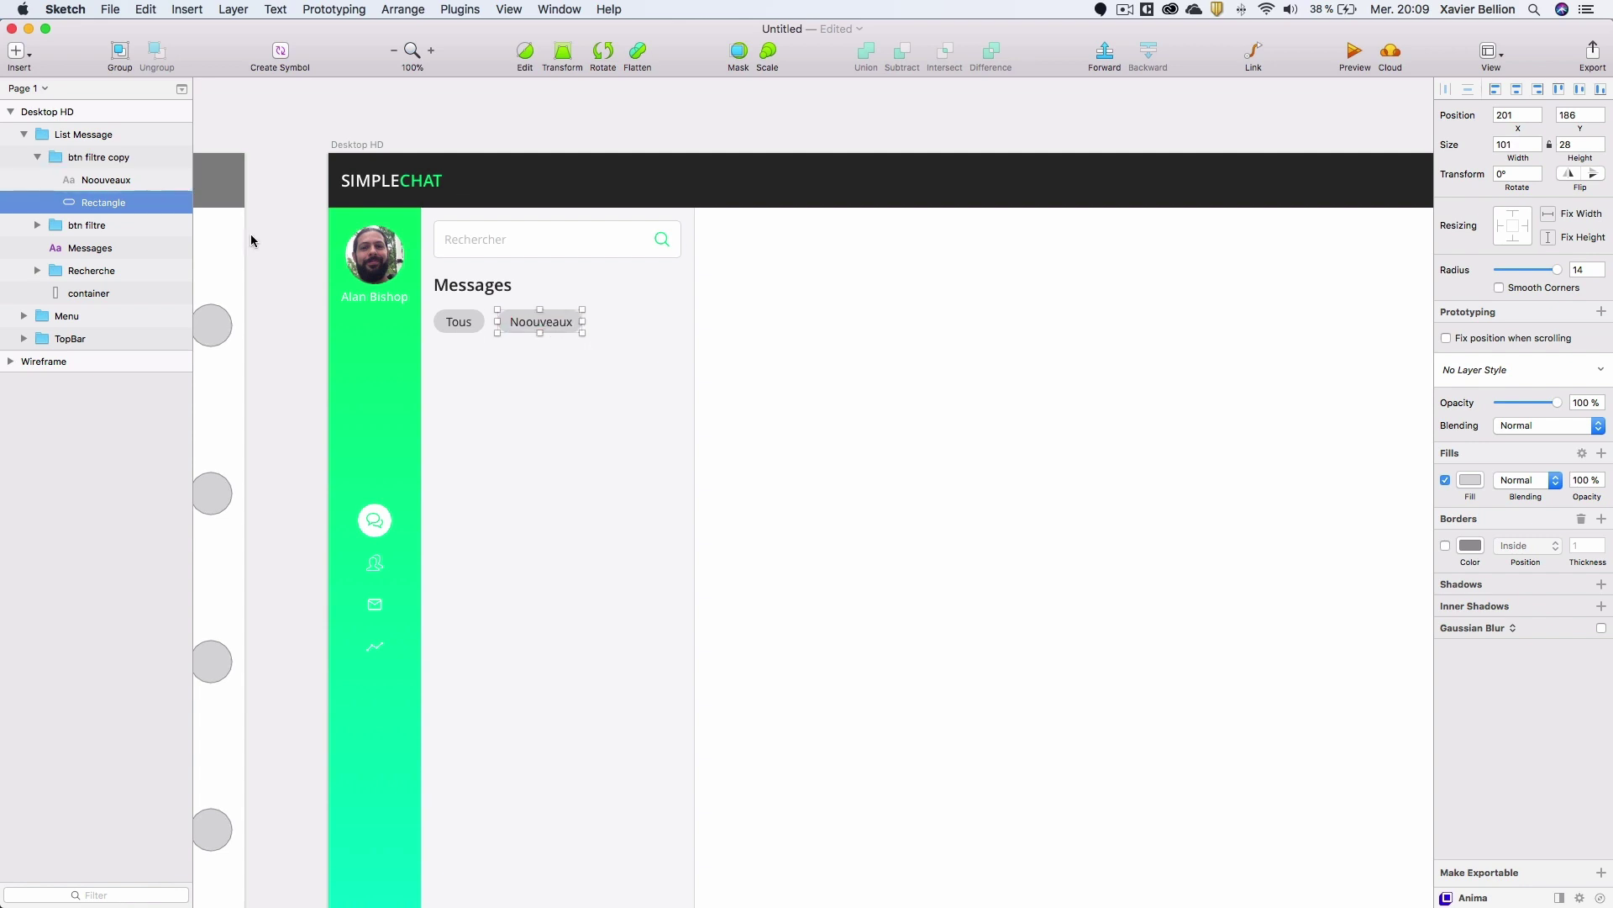
left_click(82, 161)
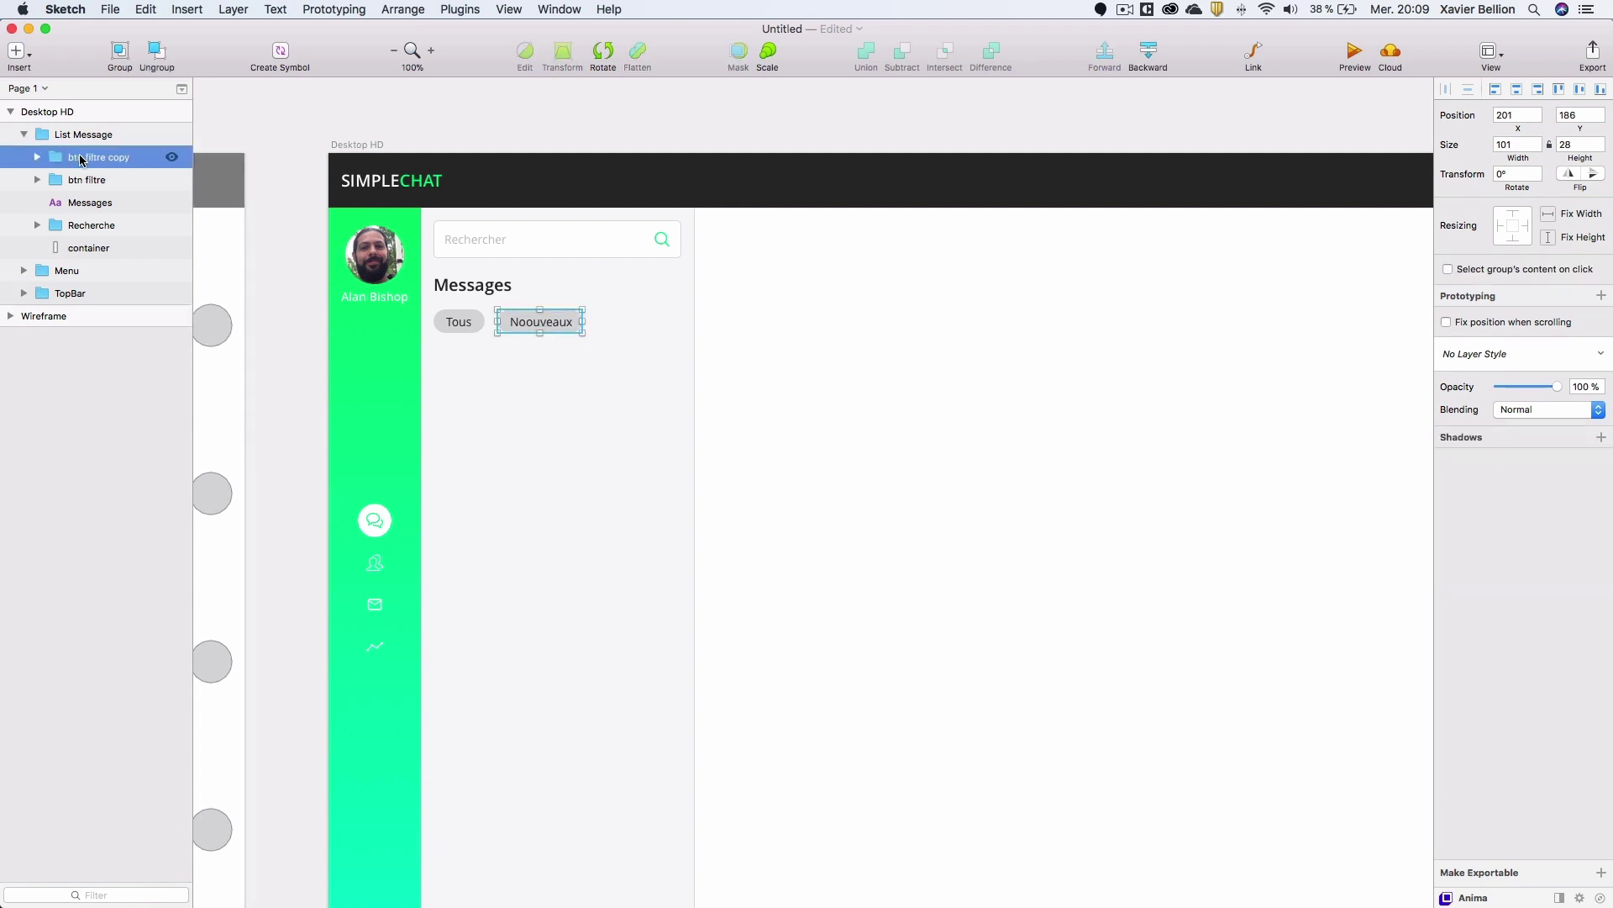
key("BackSpace")
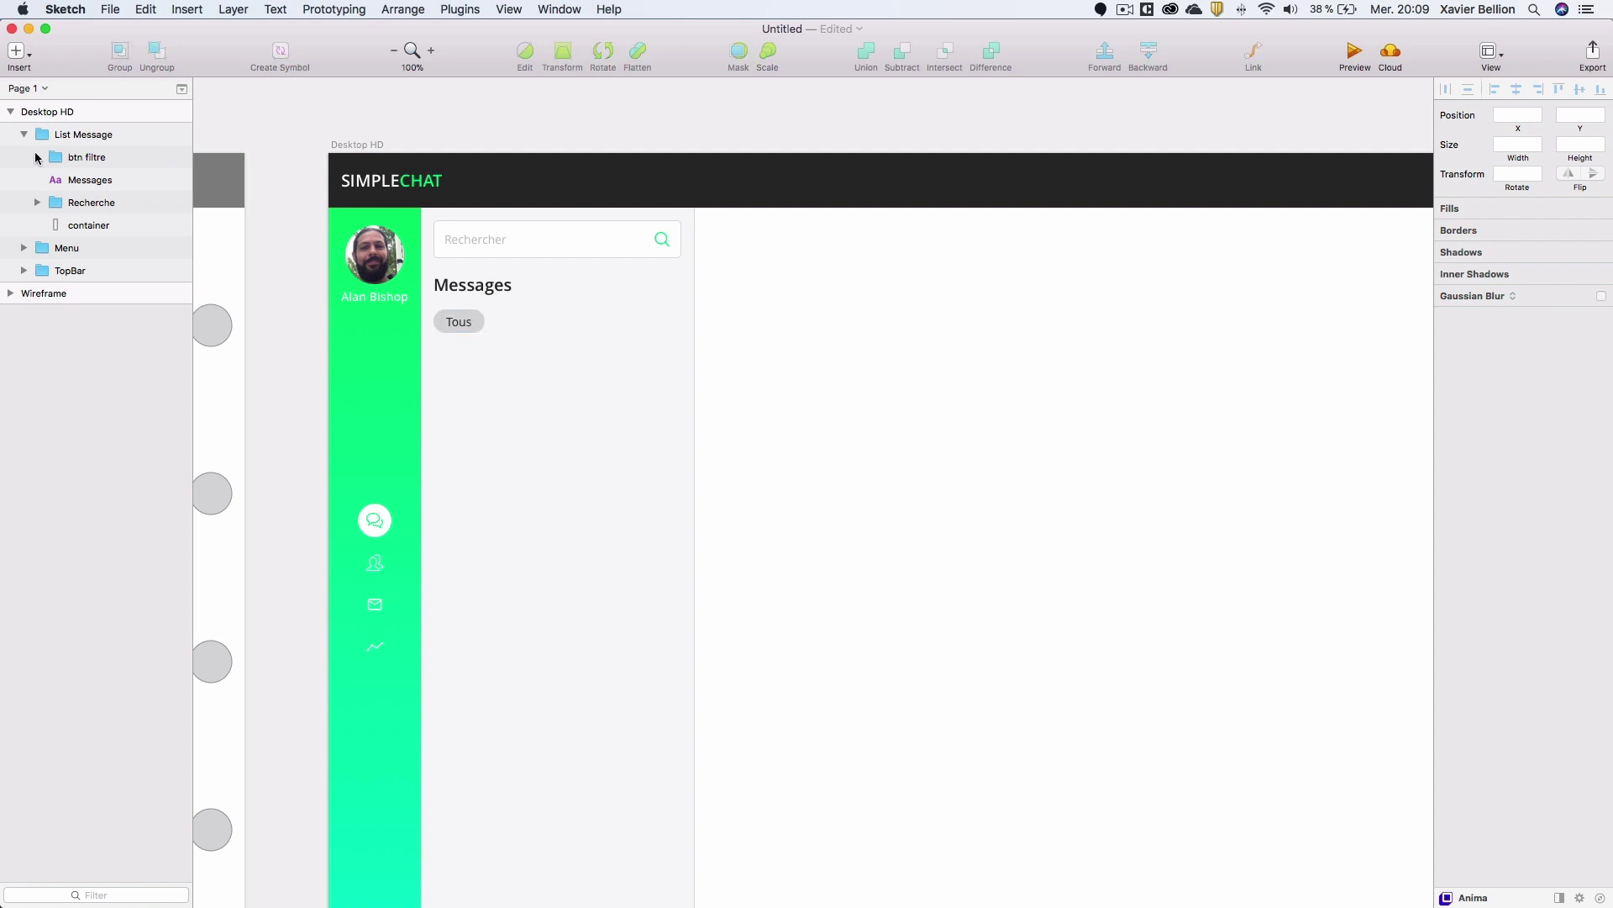
Apply Paddy padding of 5 15 to the btn filtre group.
left_click(75, 160)
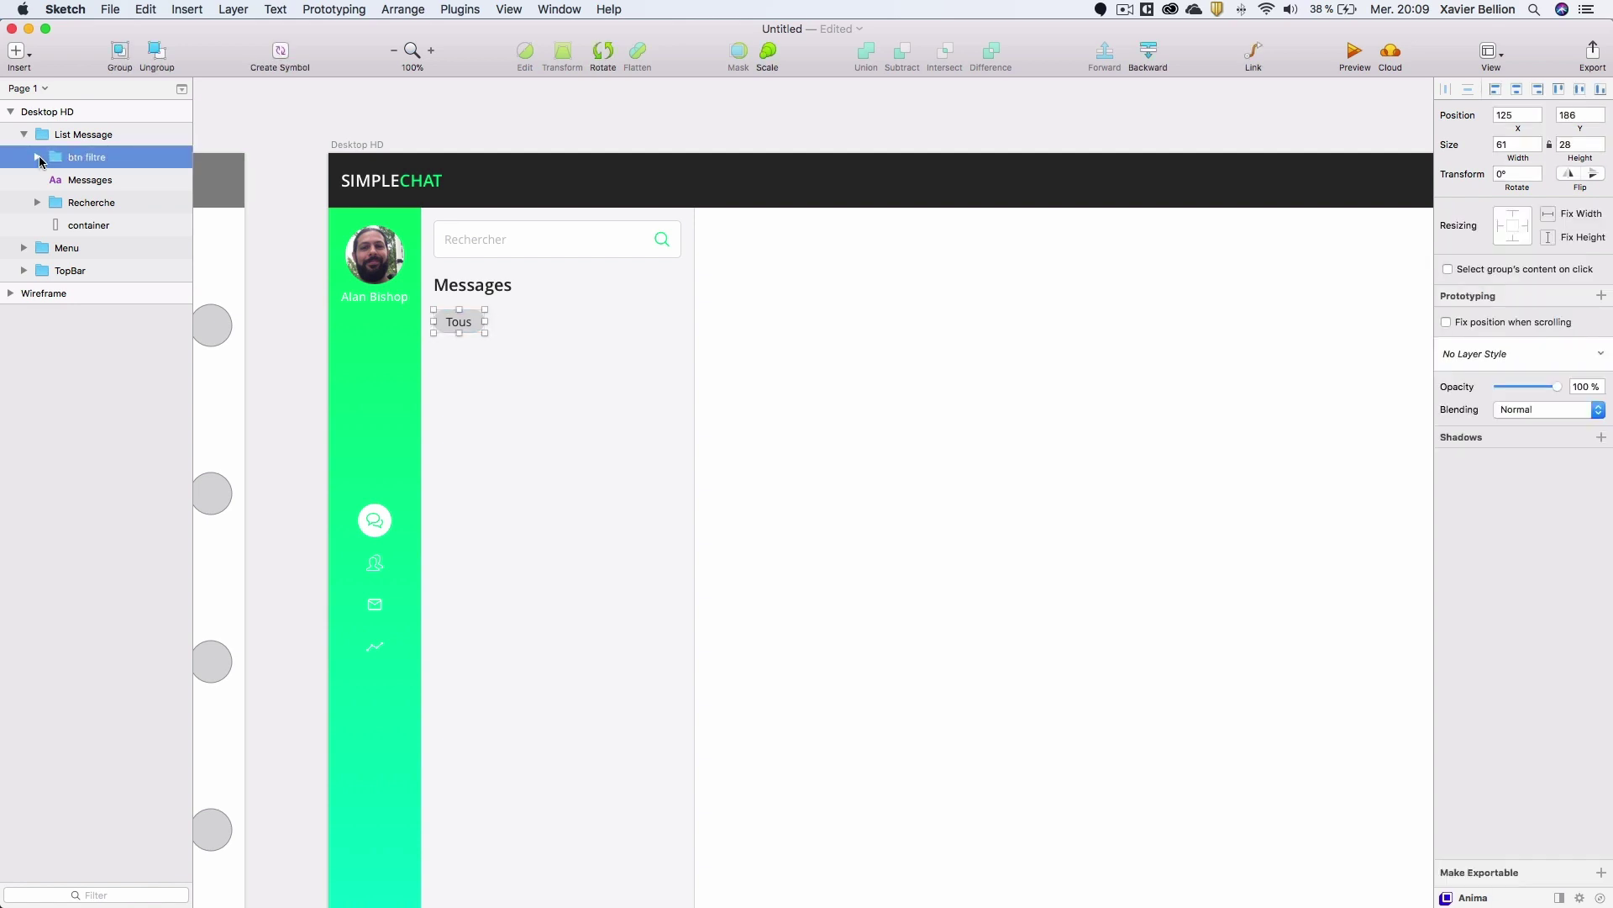
left_click(471, 10)
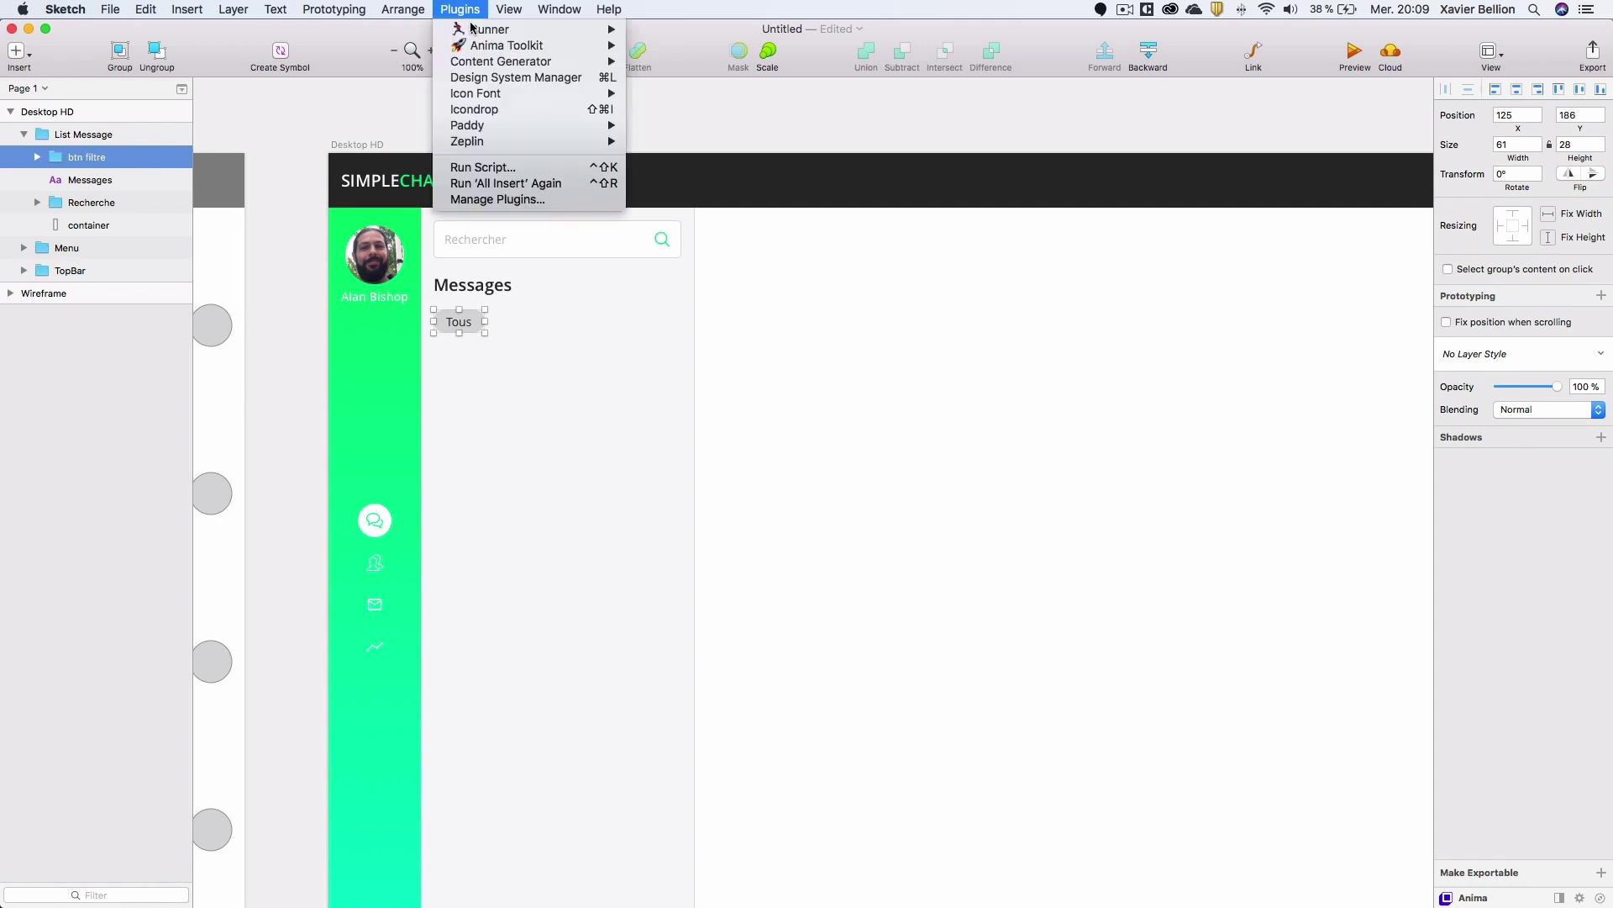
mouse_move(494, 124)
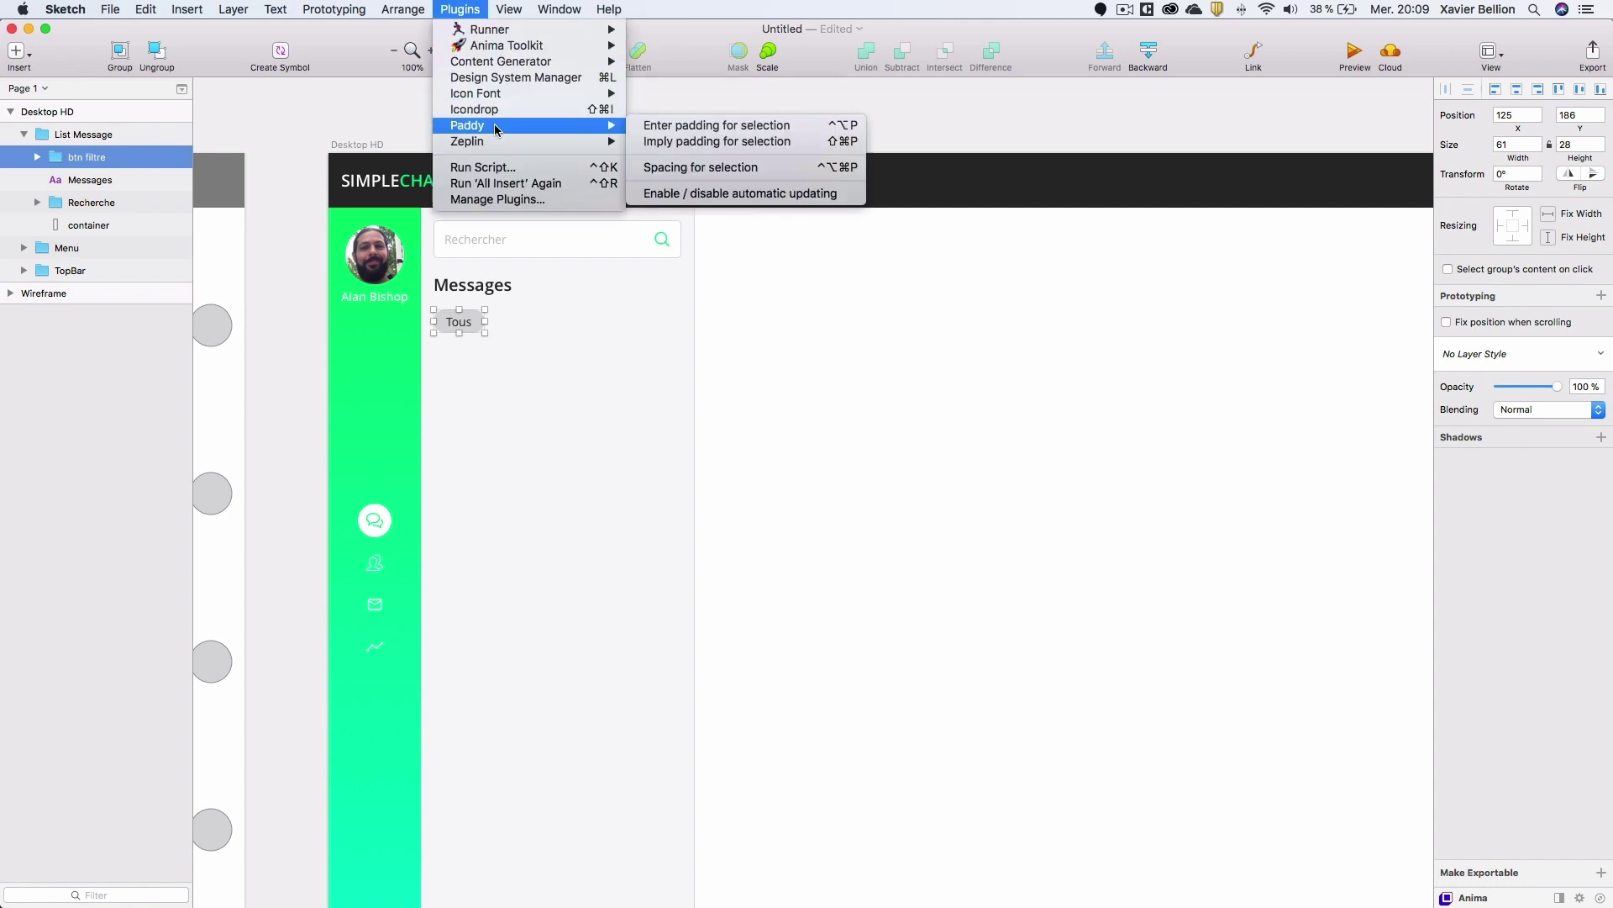
left_click(698, 128)
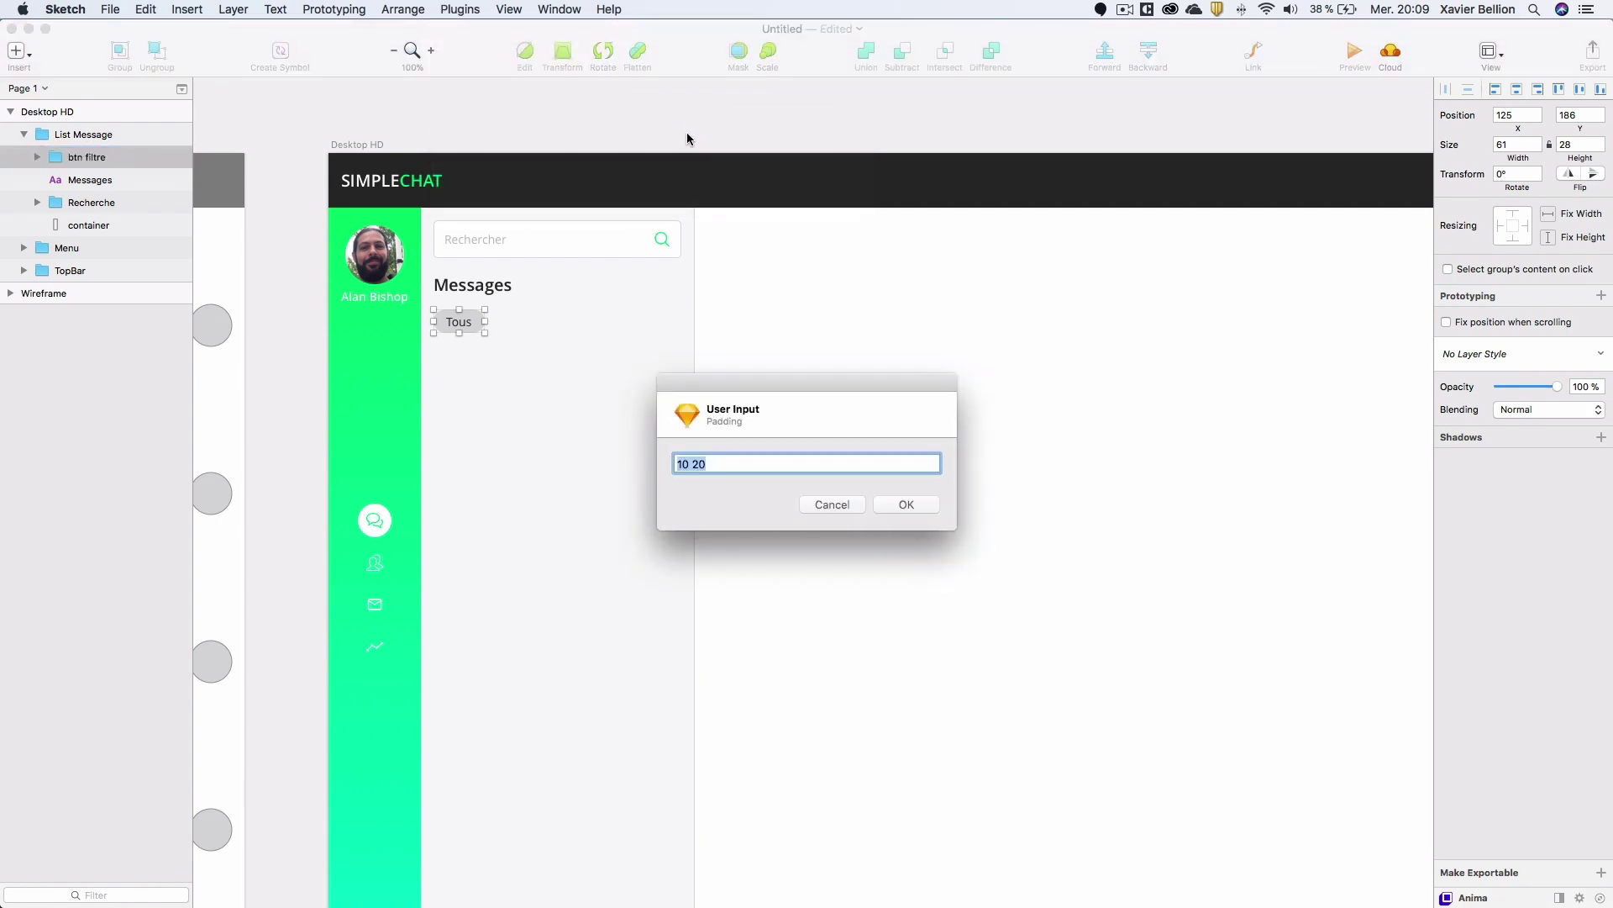
type("5 15")
key("Return")
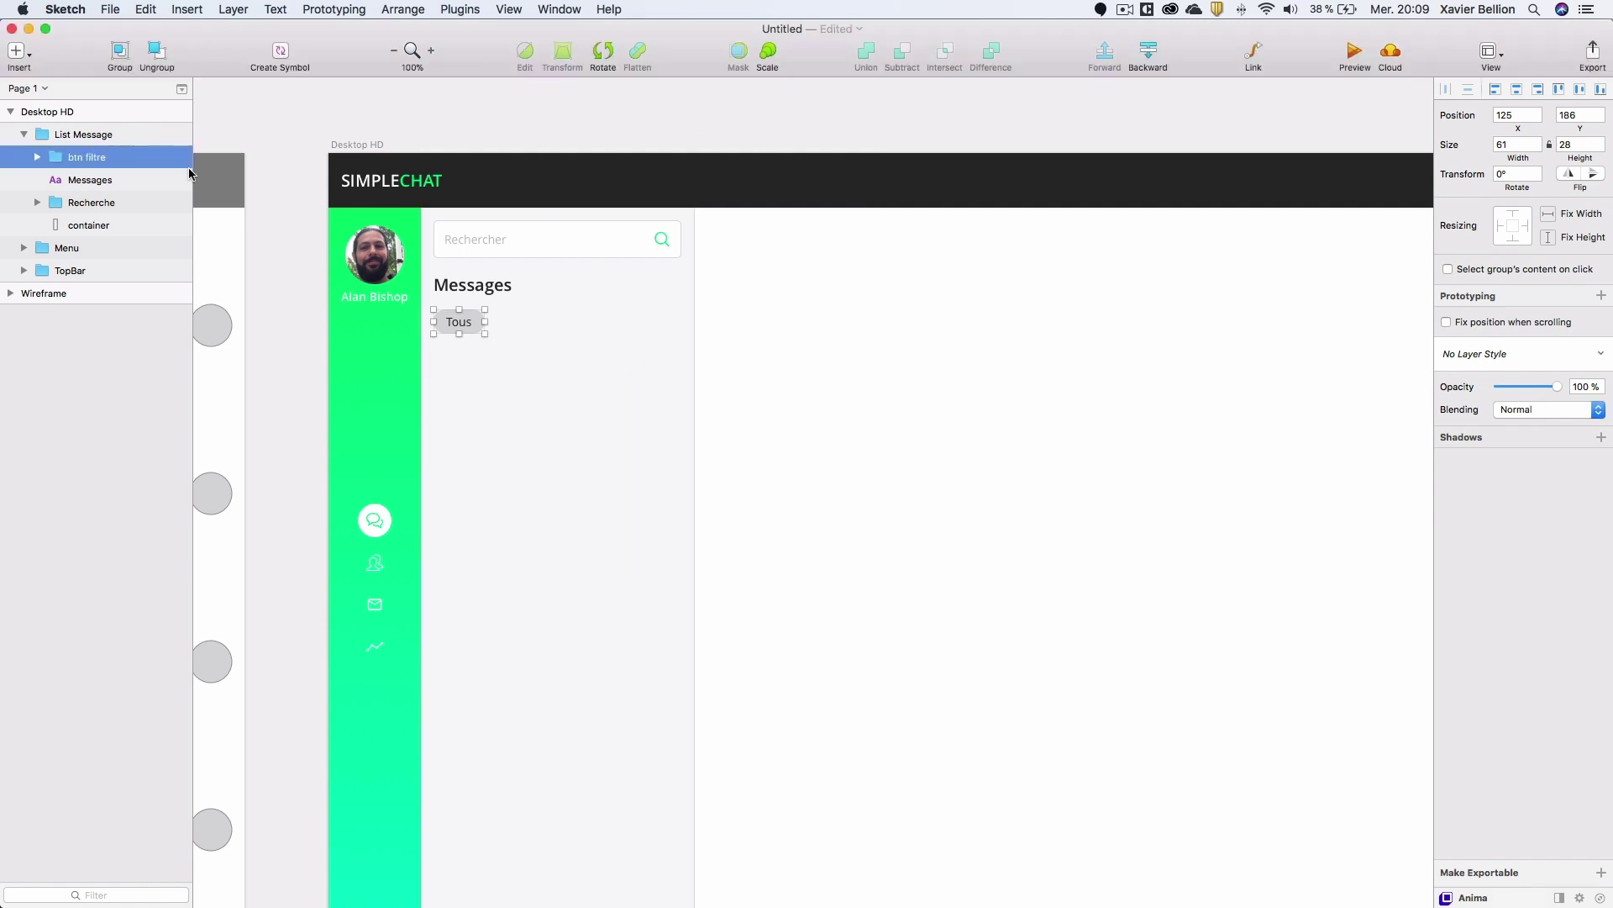
Check the Tous label's 15 px and 5 px spacing, then zoom back to 100% with the group selected.
left_click(37, 157)
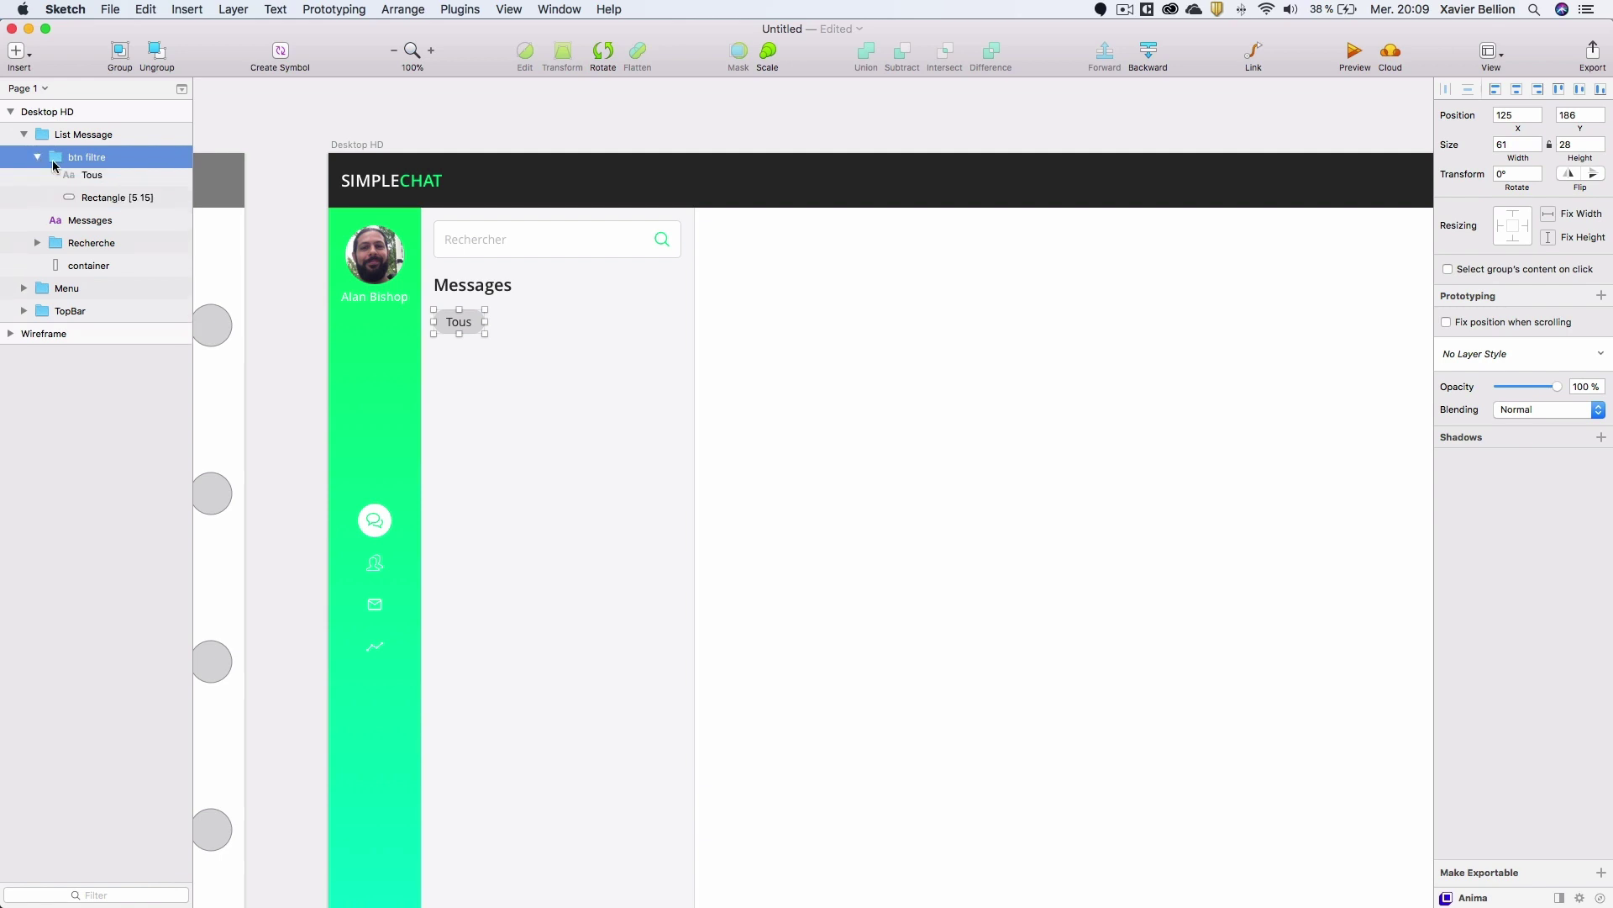
left_click(106, 181)
key("alt")
scroll(480, 321, "up", 5)
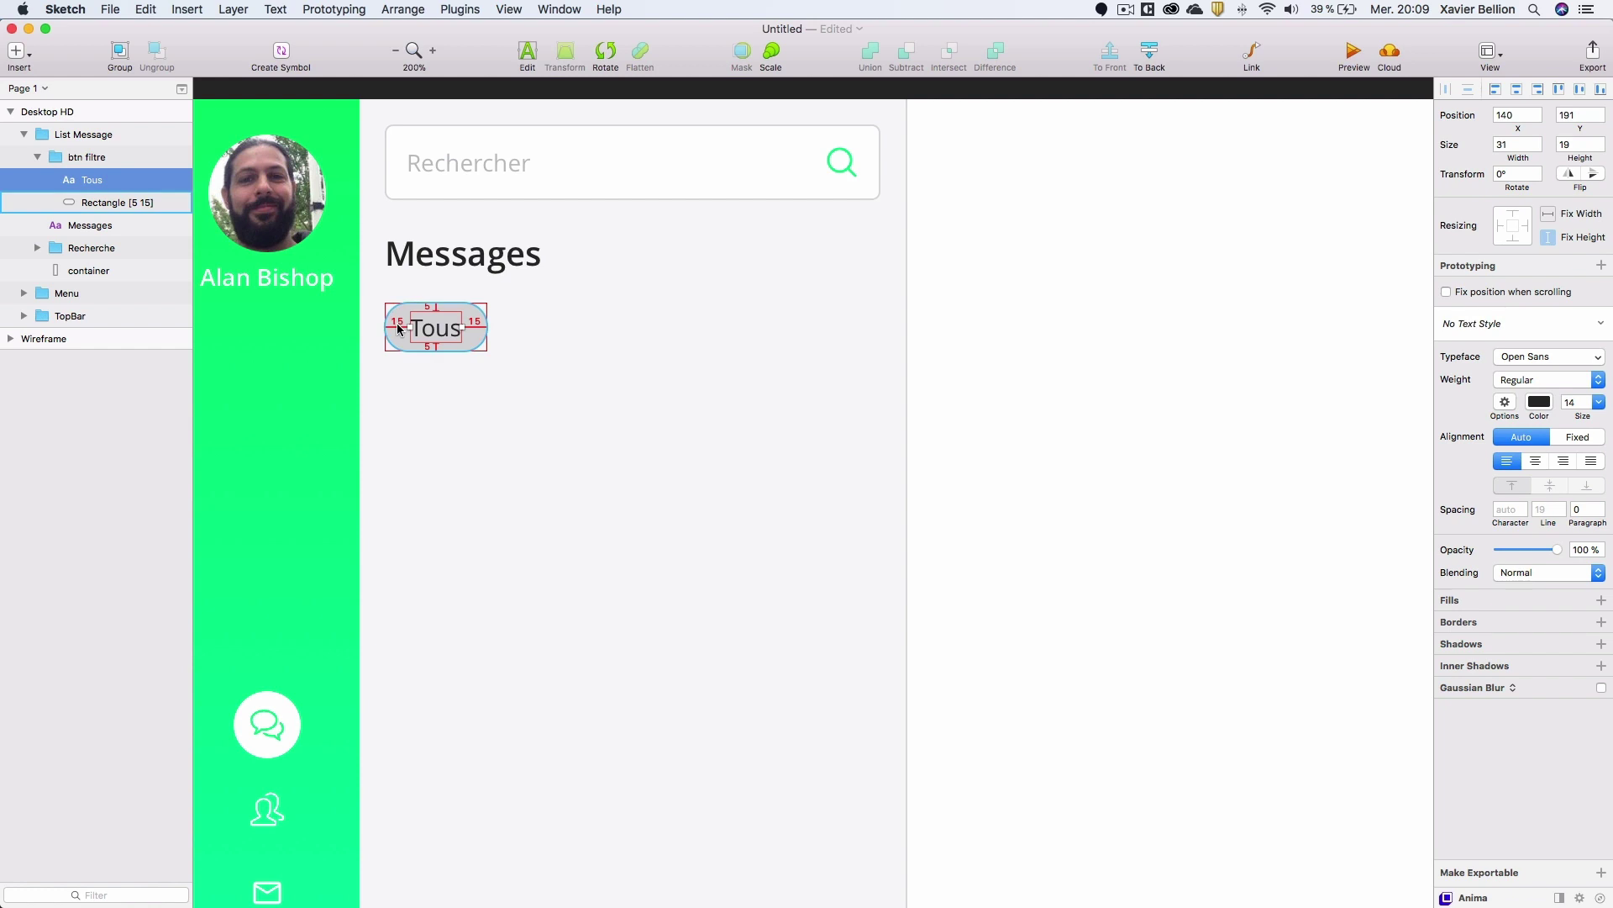
left_click(430, 288, "alt")
left_click(36, 160)
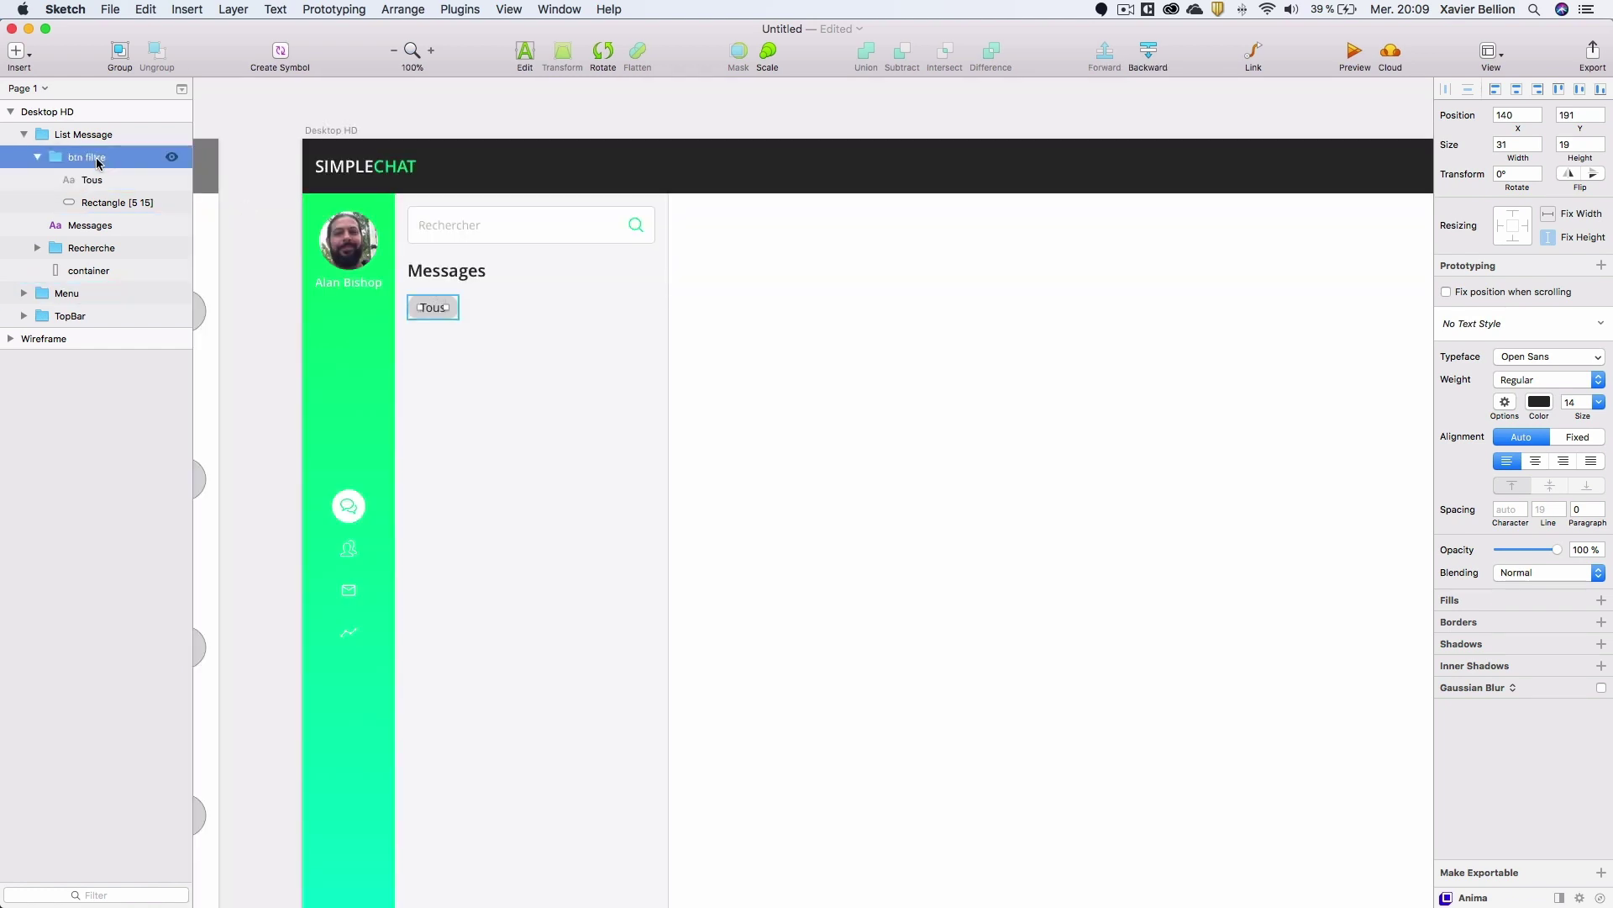
left_click(36, 158)
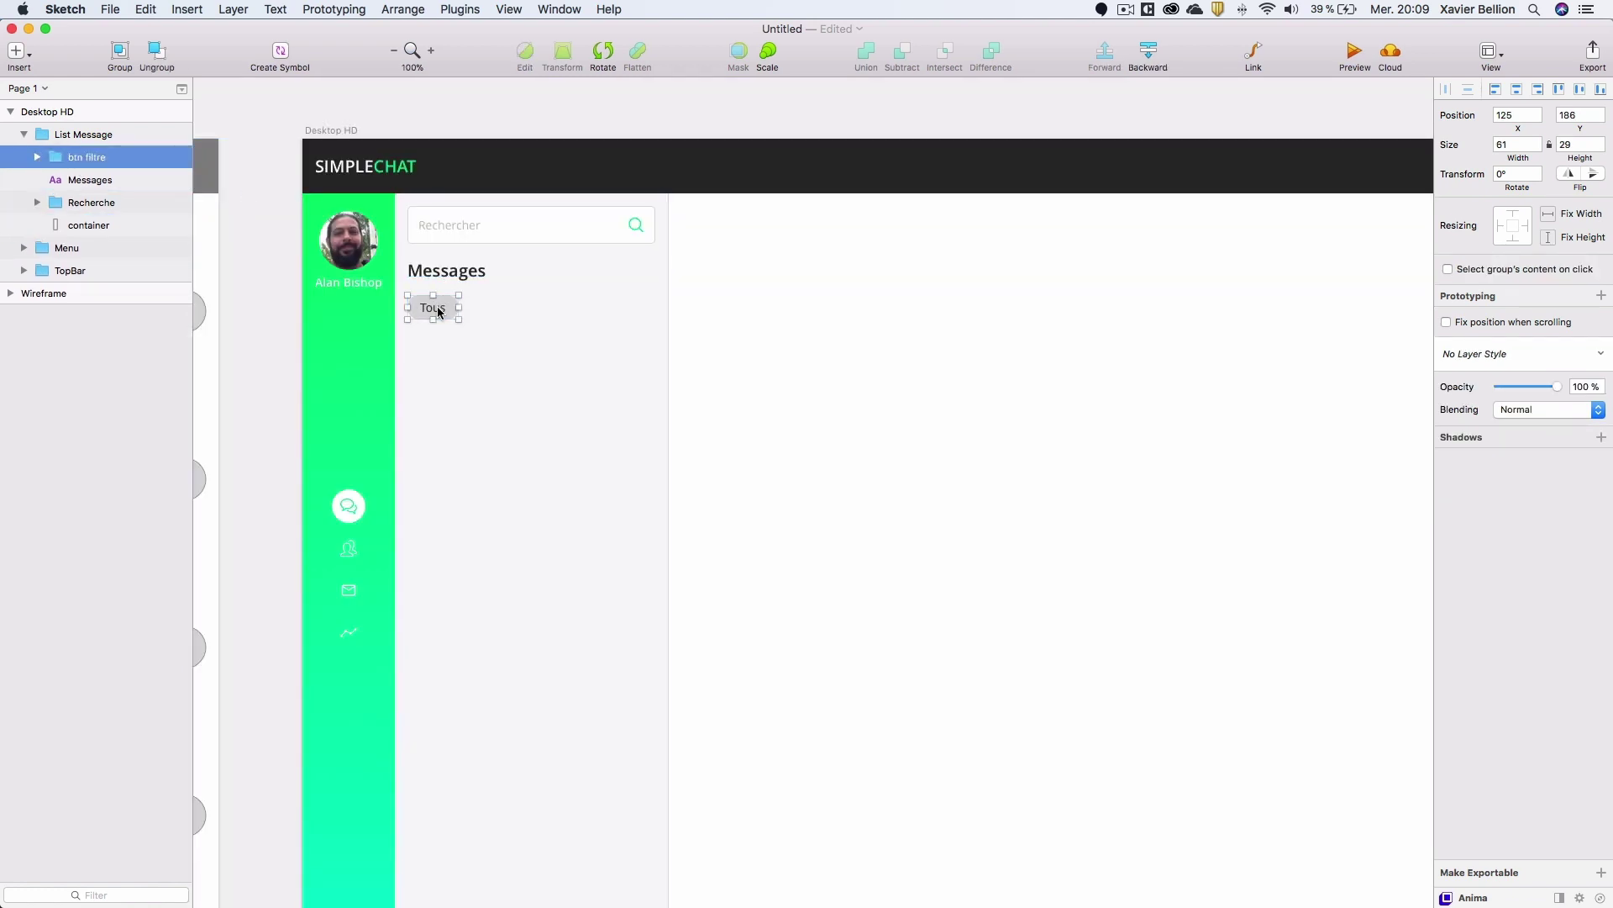
Duplicate the Tous pill to its right, relabel it Nouveaux, and nudge it left toward Tous.
left_click_drag(436, 312, 510, 303, "alt")
double_click(497, 307)
double_click(498, 307)
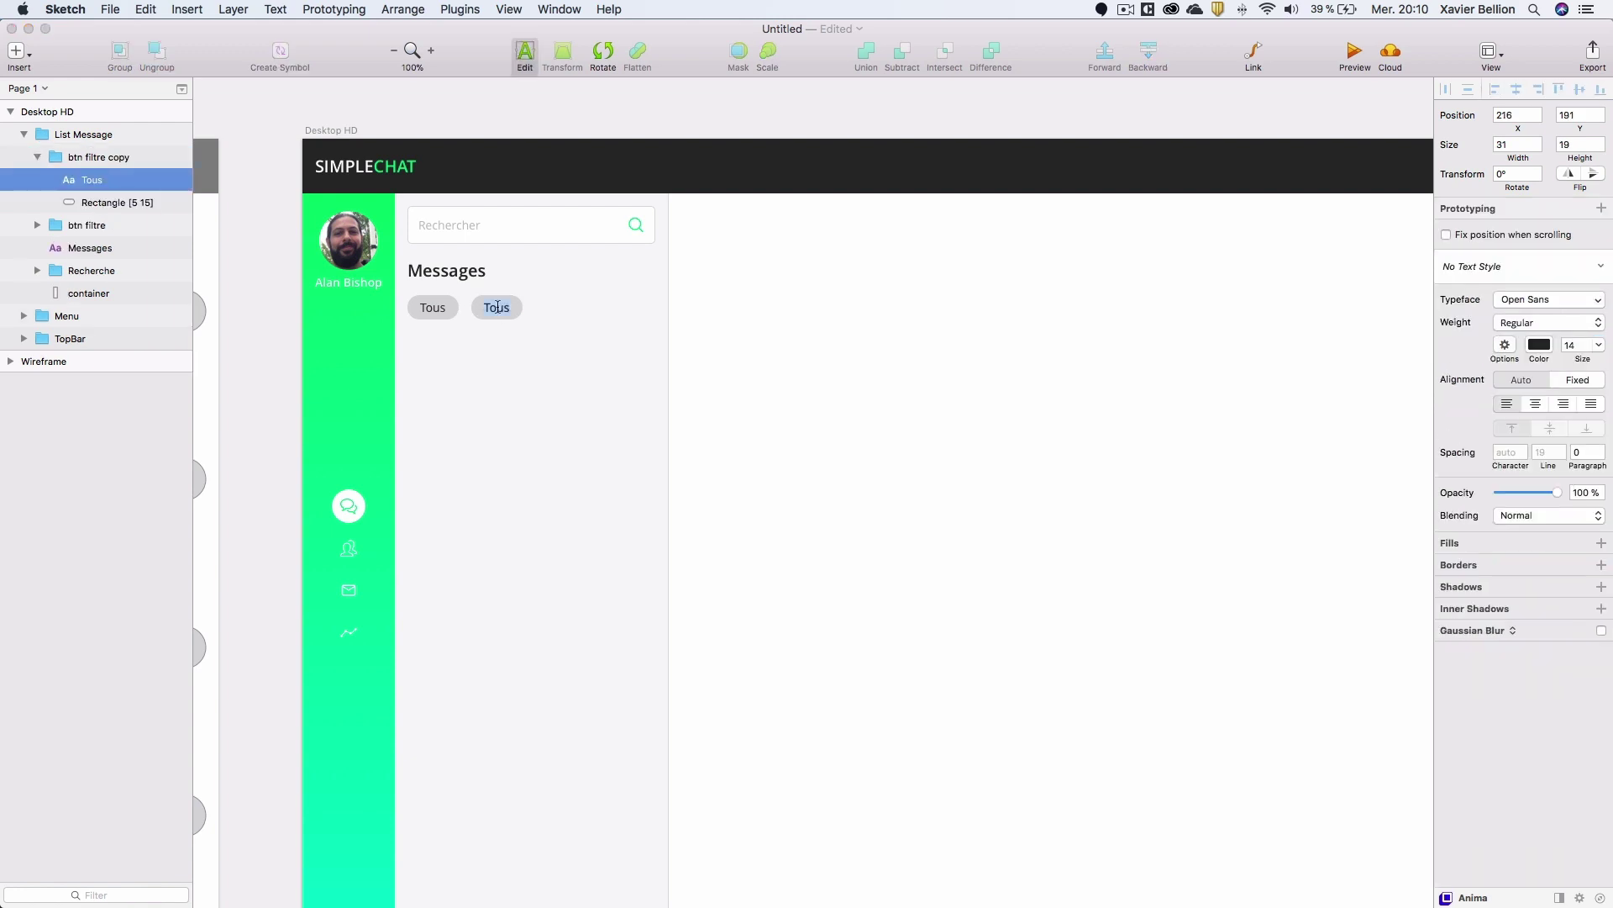
type("Nouveaux")
key("Escape")
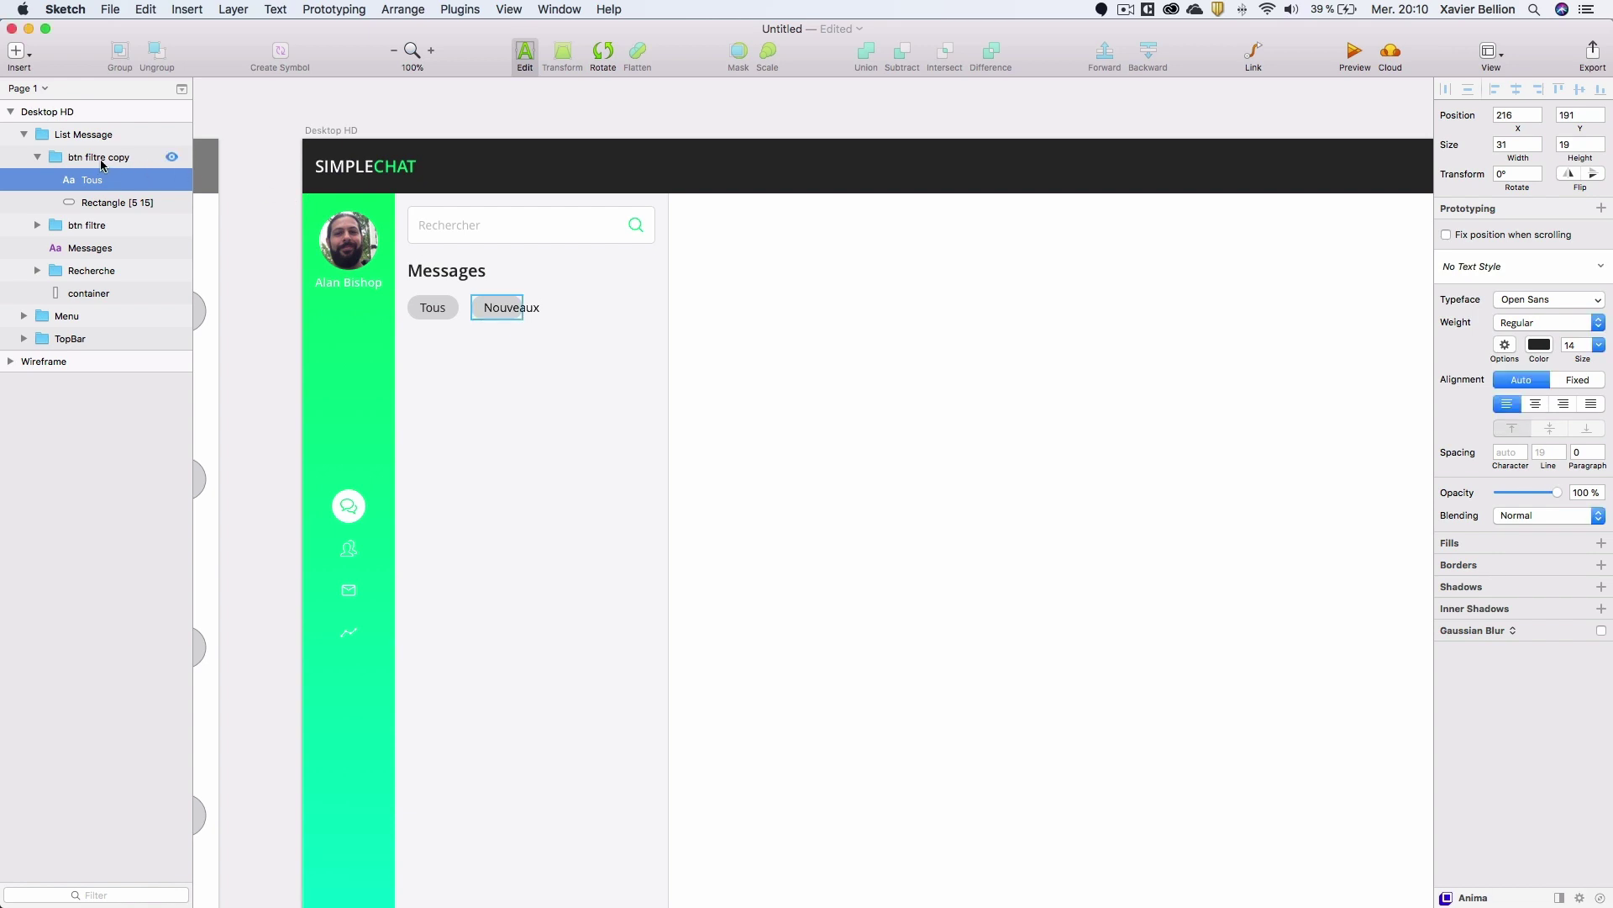
key("Escape")
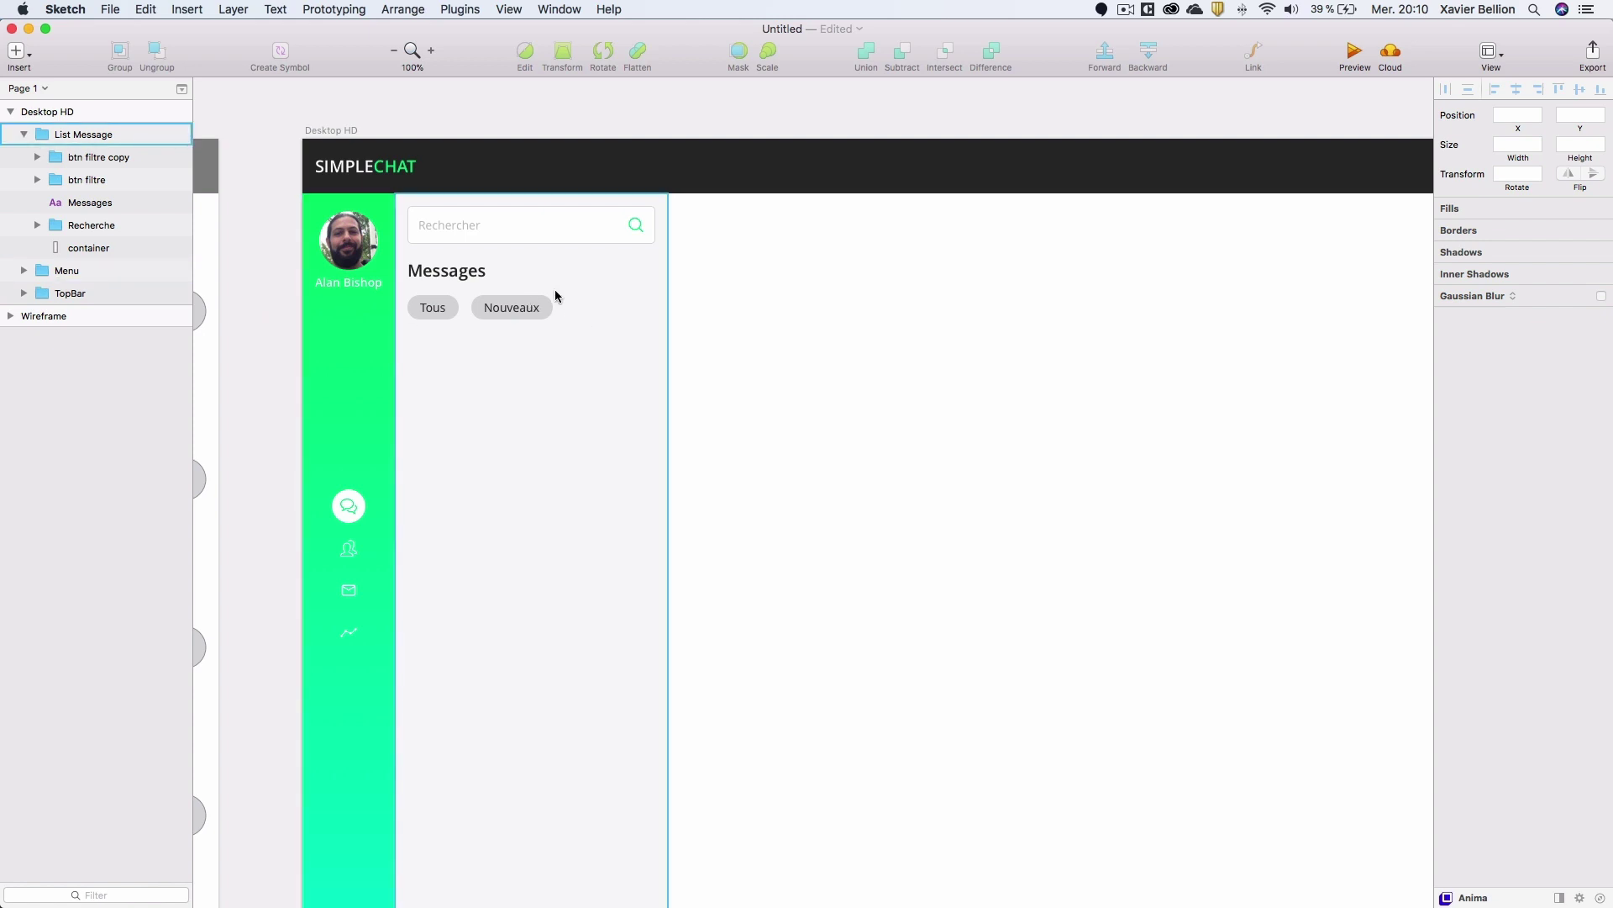
double_click(518, 308)
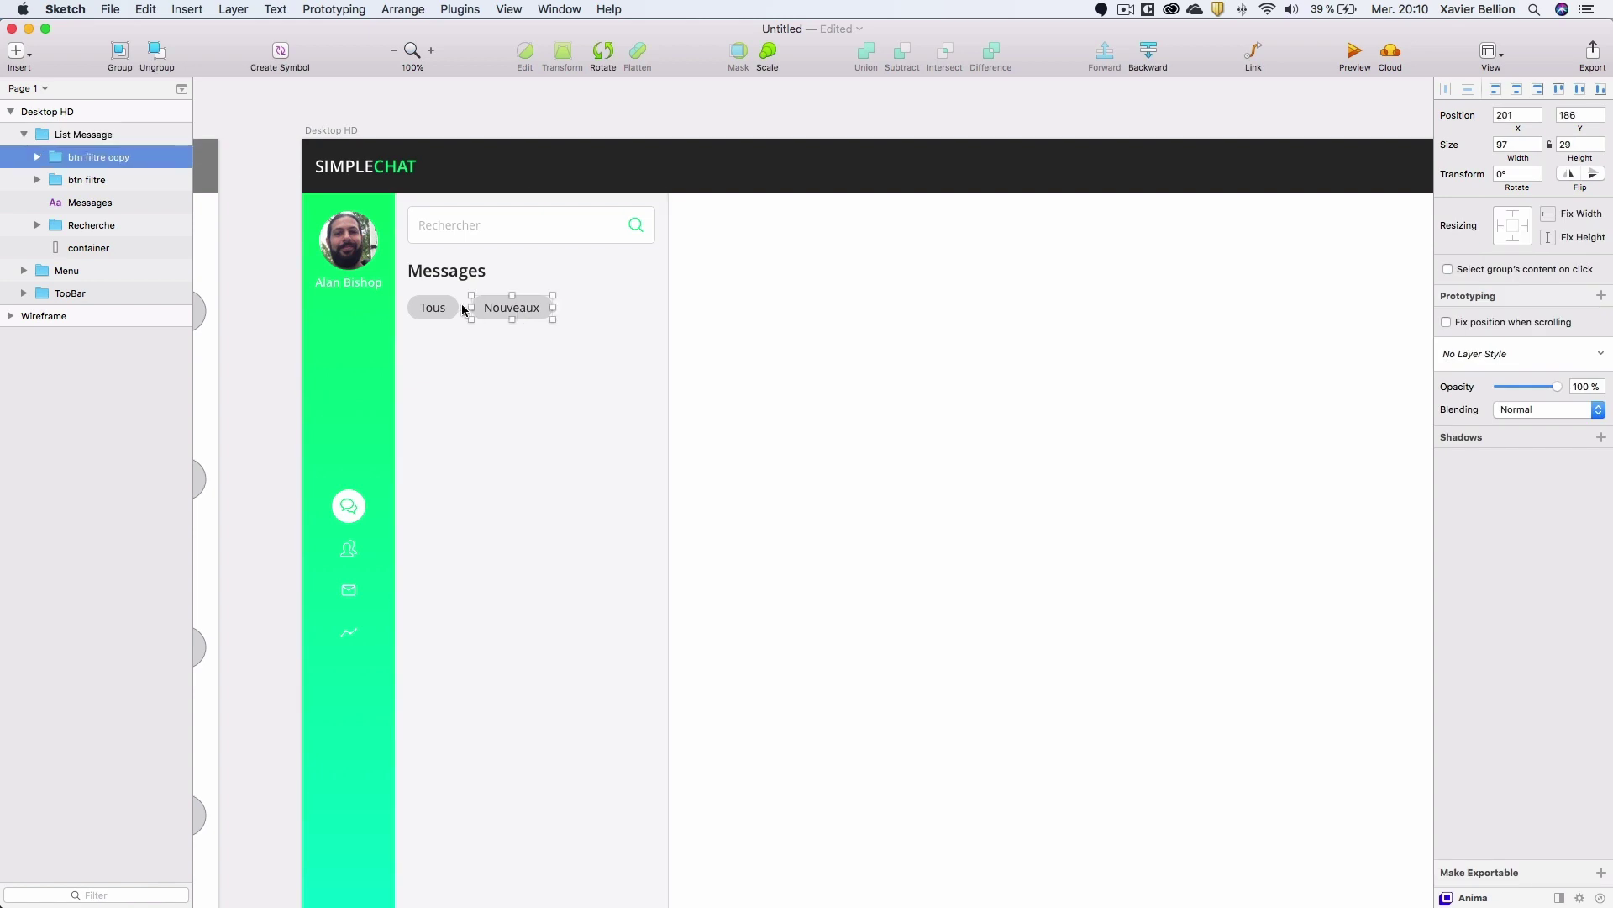
key("Left")
key("Left")
key("Left")
key("Left")
key("Left")
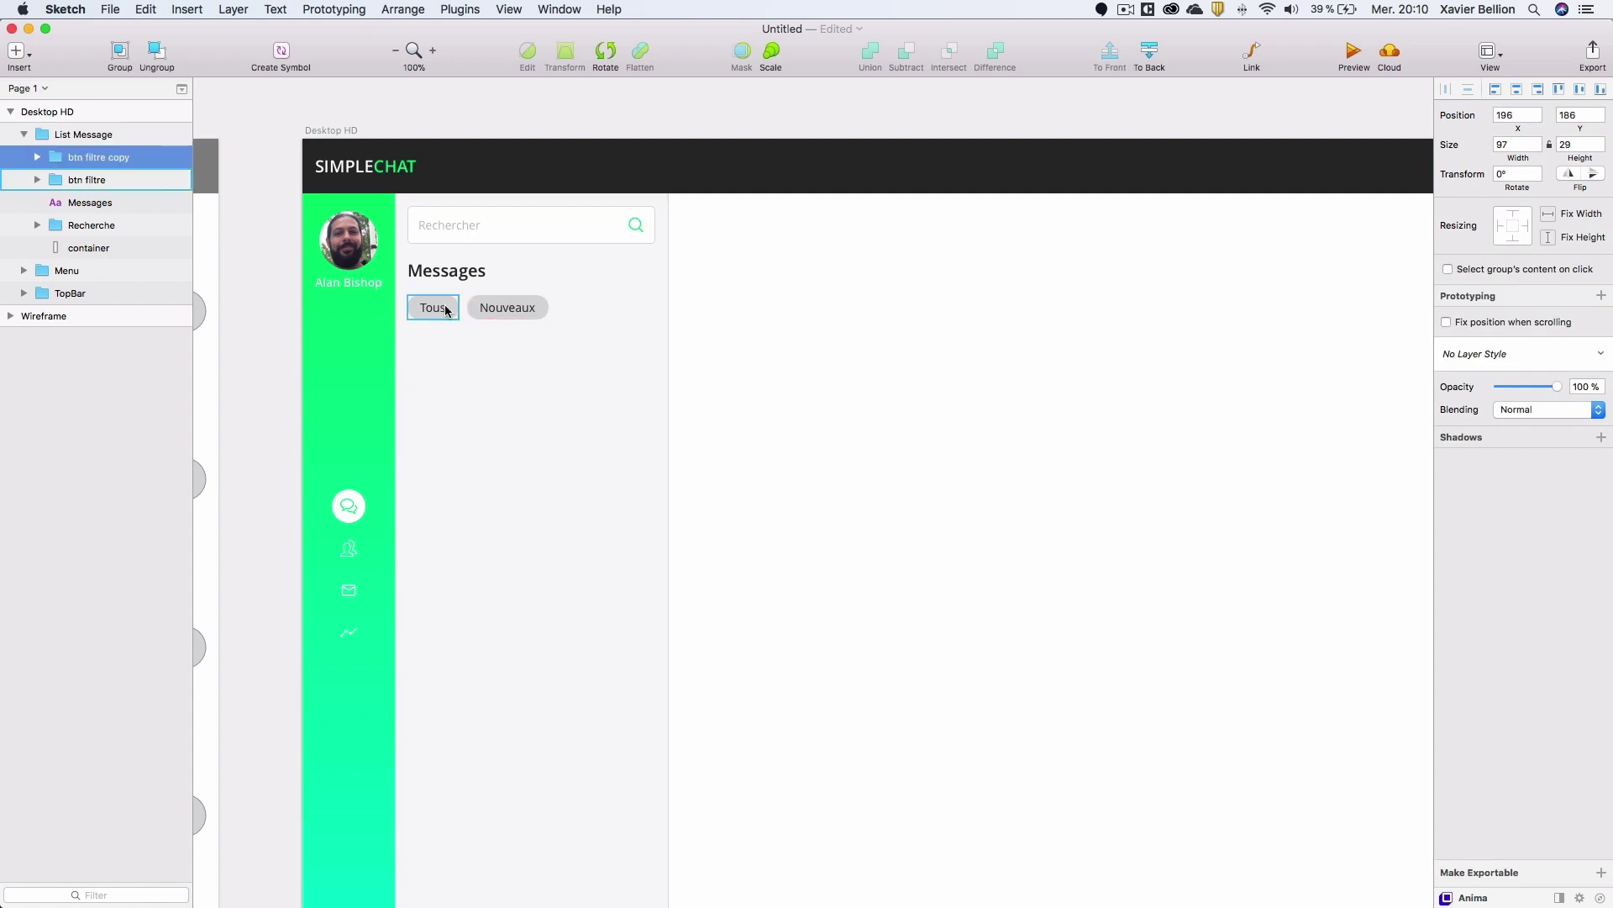
Fill the Tous rectangle with the document green and set its text colour to FFFFFF.
left_click(37, 180)
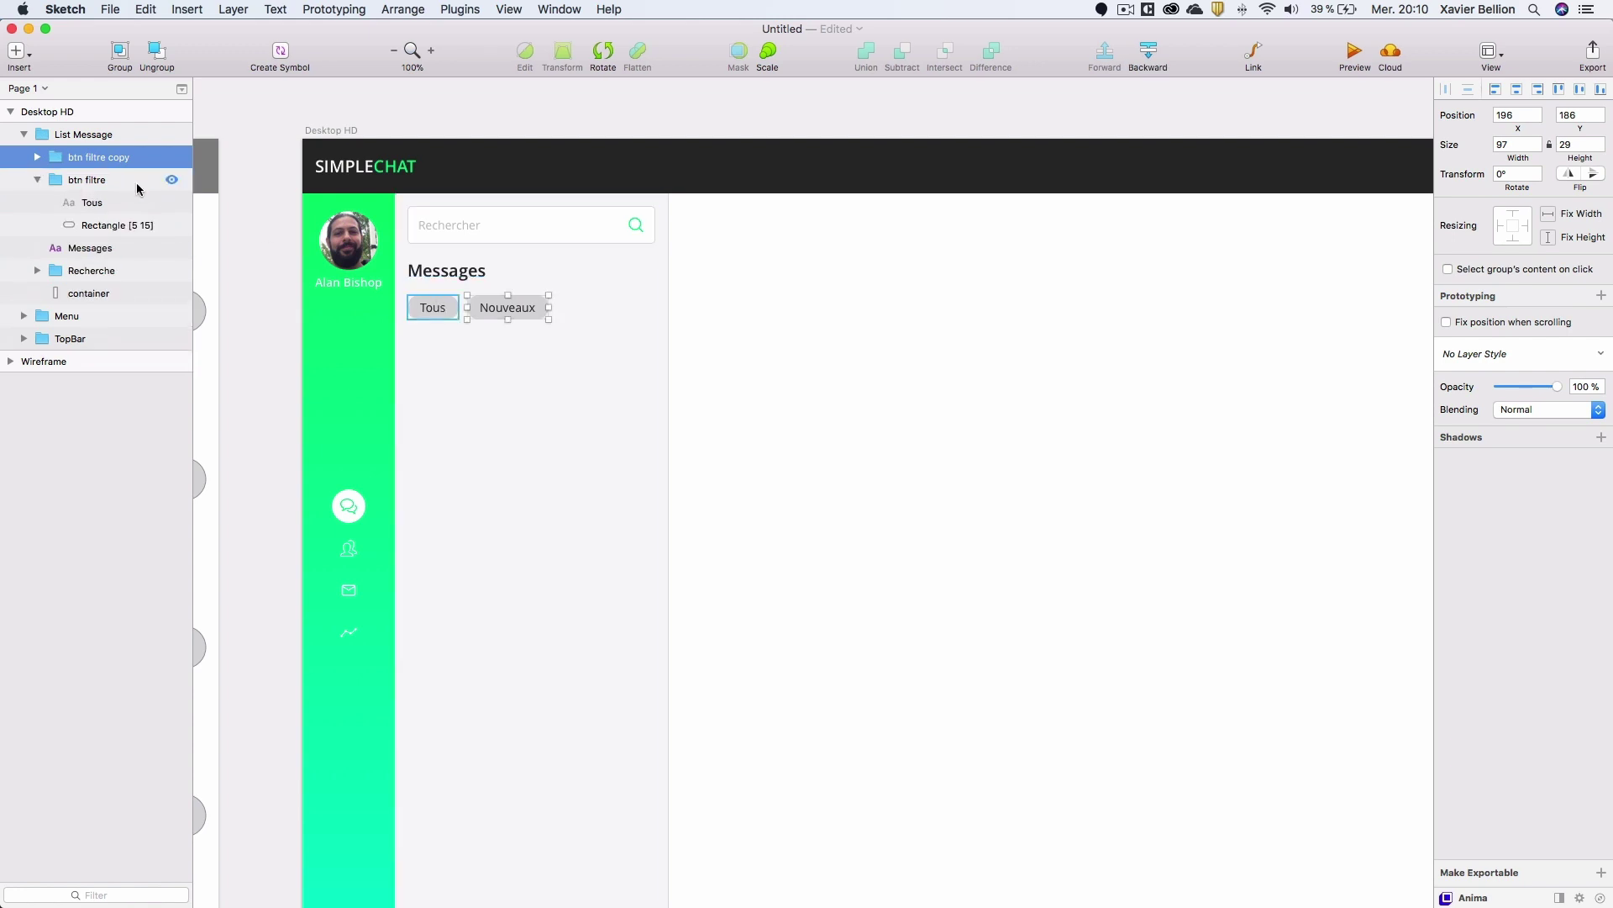
left_click(122, 225)
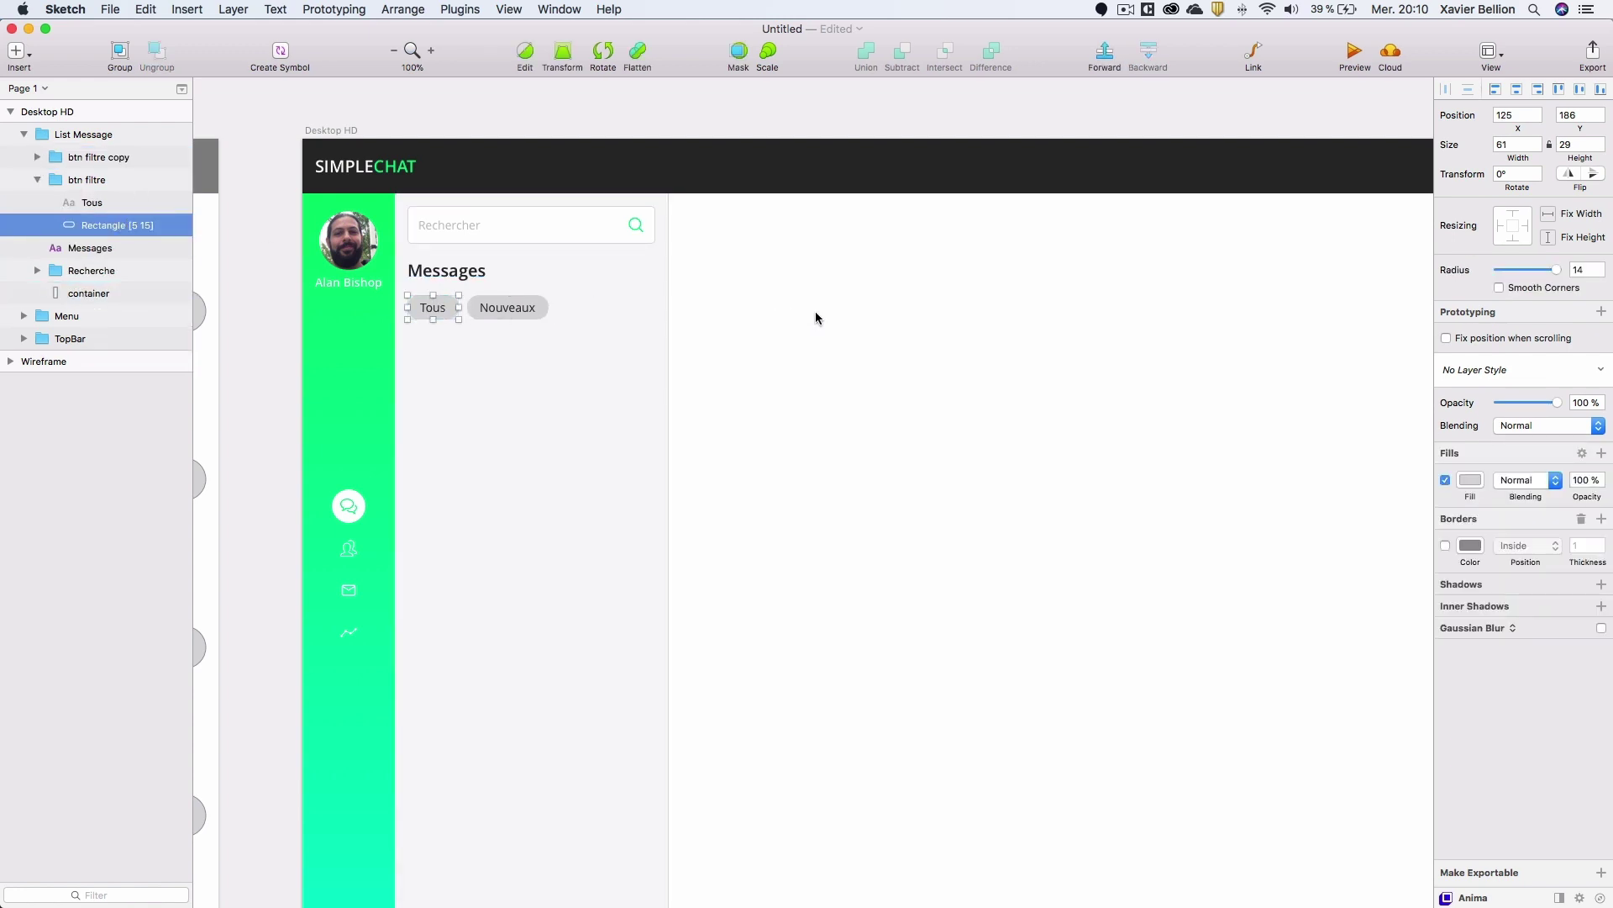
left_click(1470, 480)
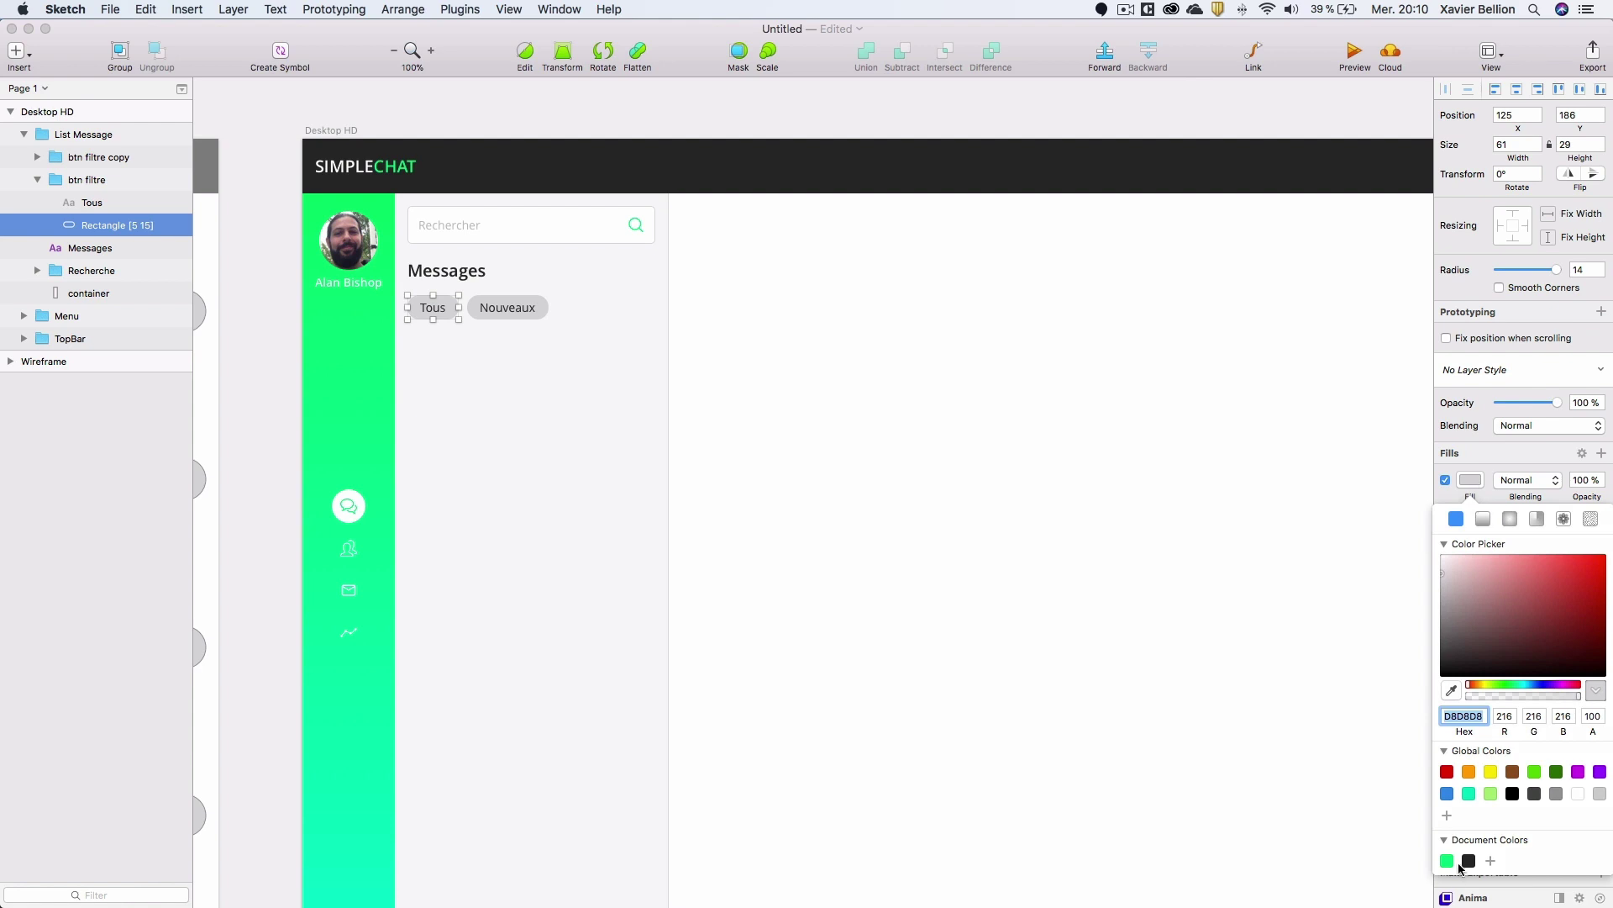
left_click(1447, 860)
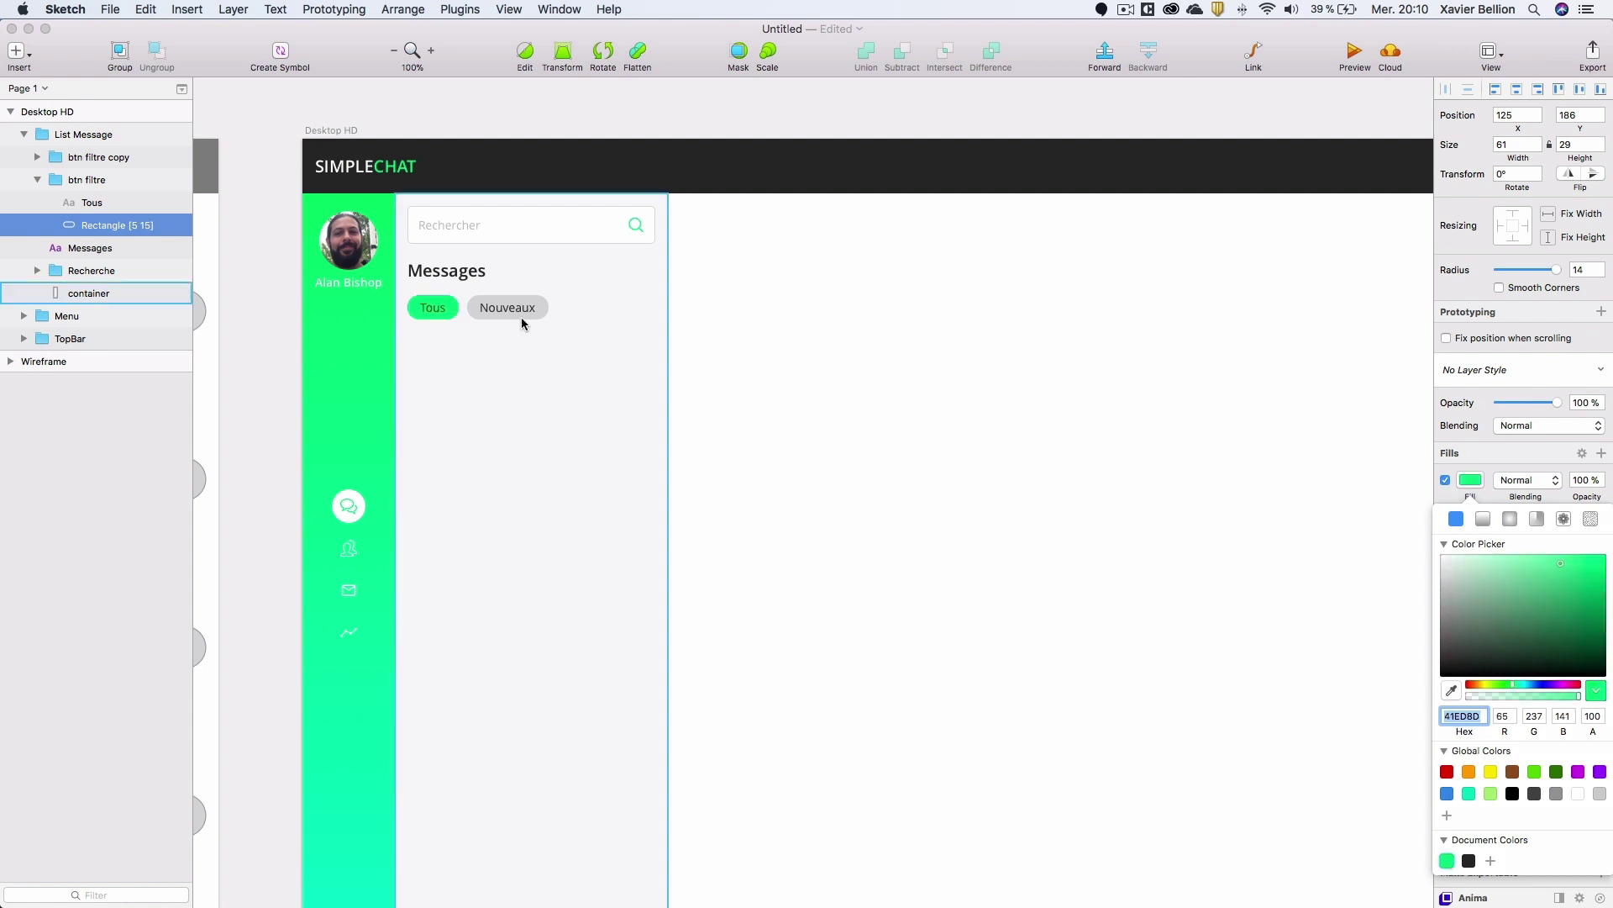
left_click(94, 203)
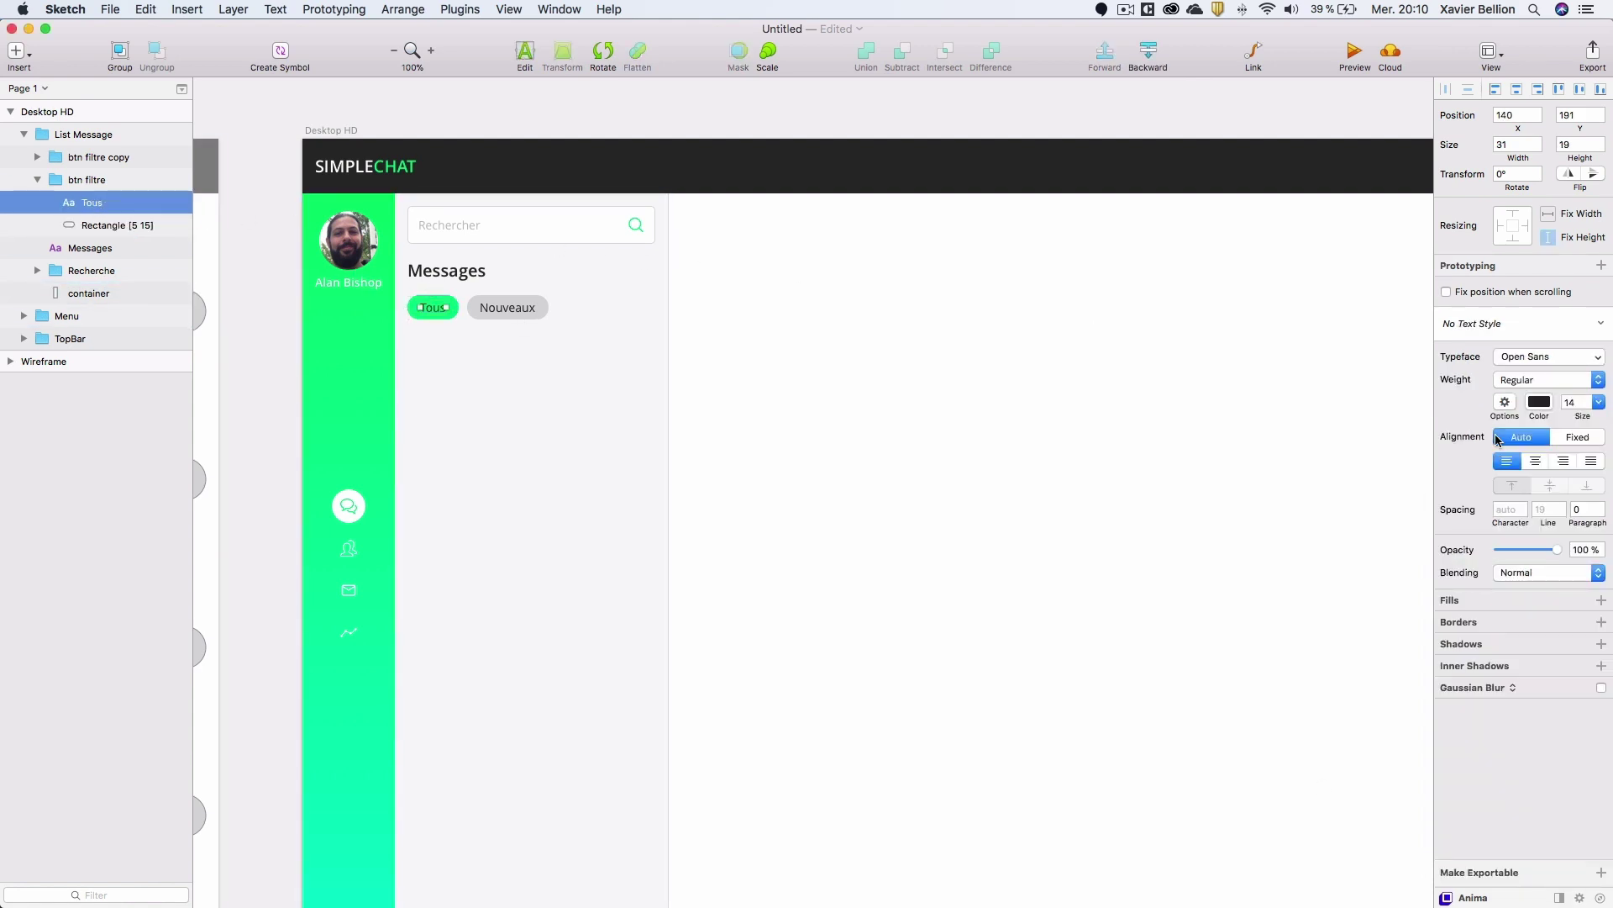
left_click(1540, 402)
type("fff")
key("Return")
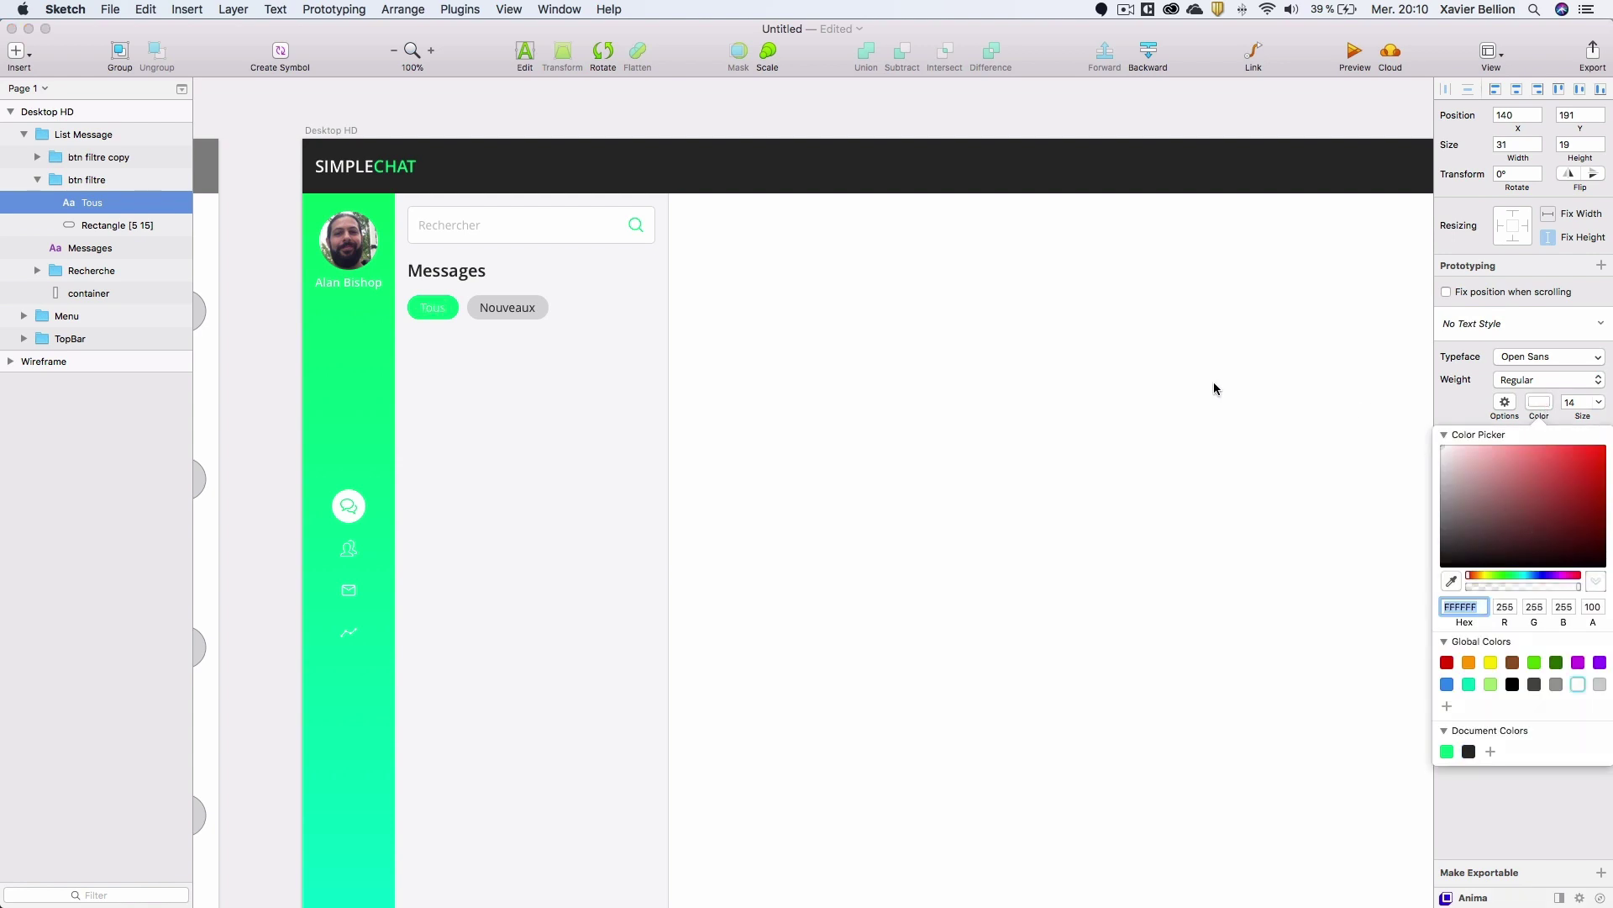
Rename the Tous group 'btn filtre active'.
left_click(37, 180)
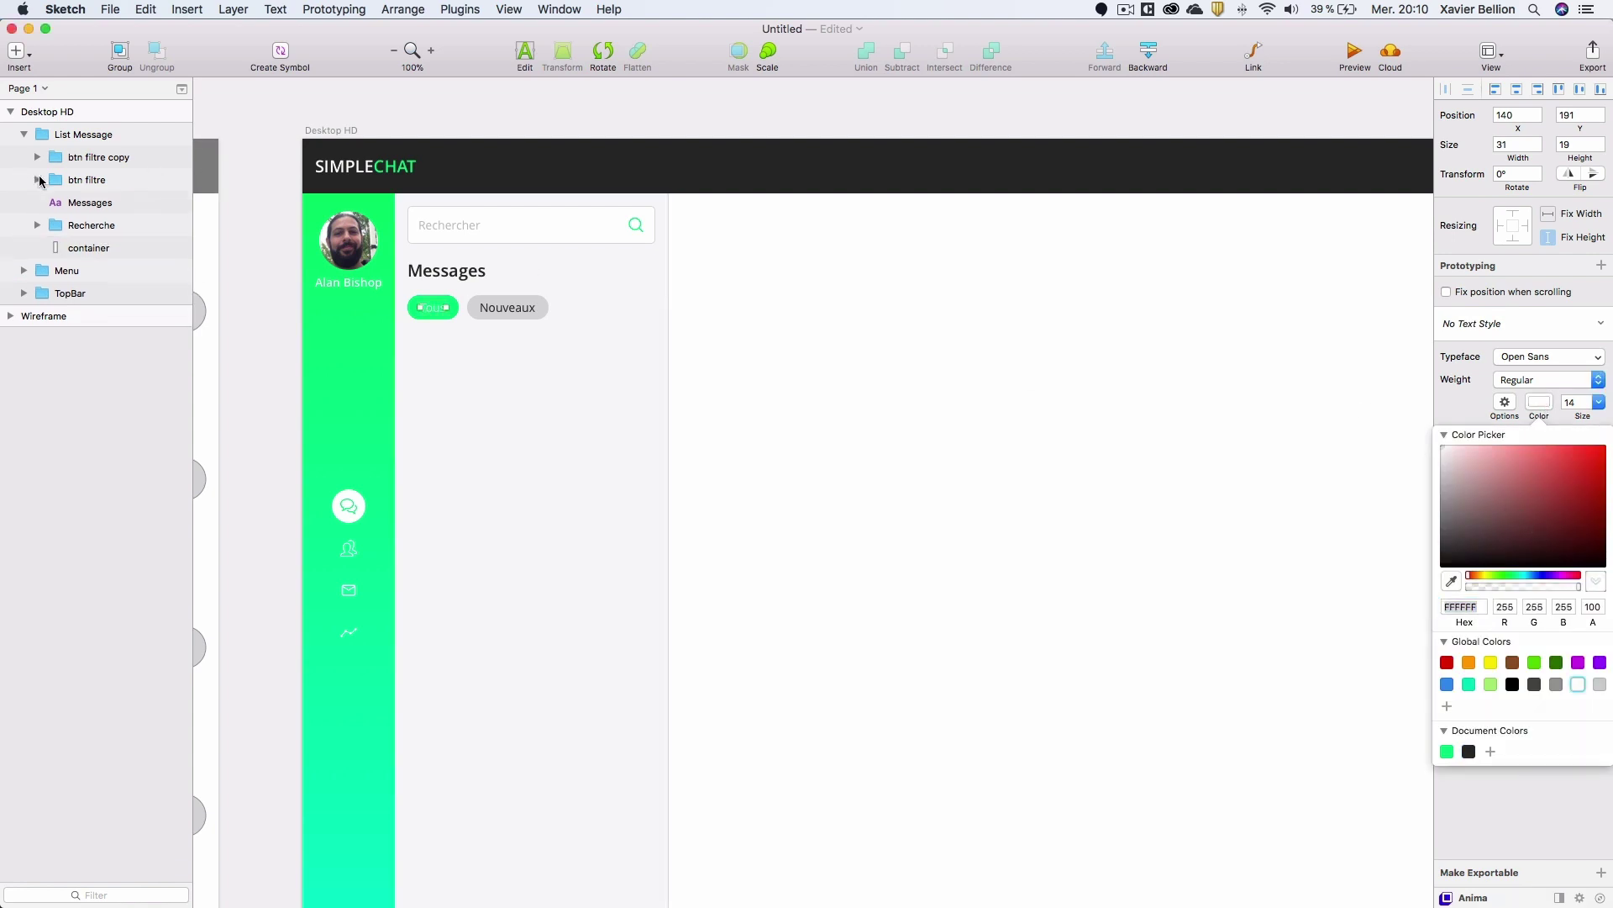
double_click(110, 180)
left_click(112, 179)
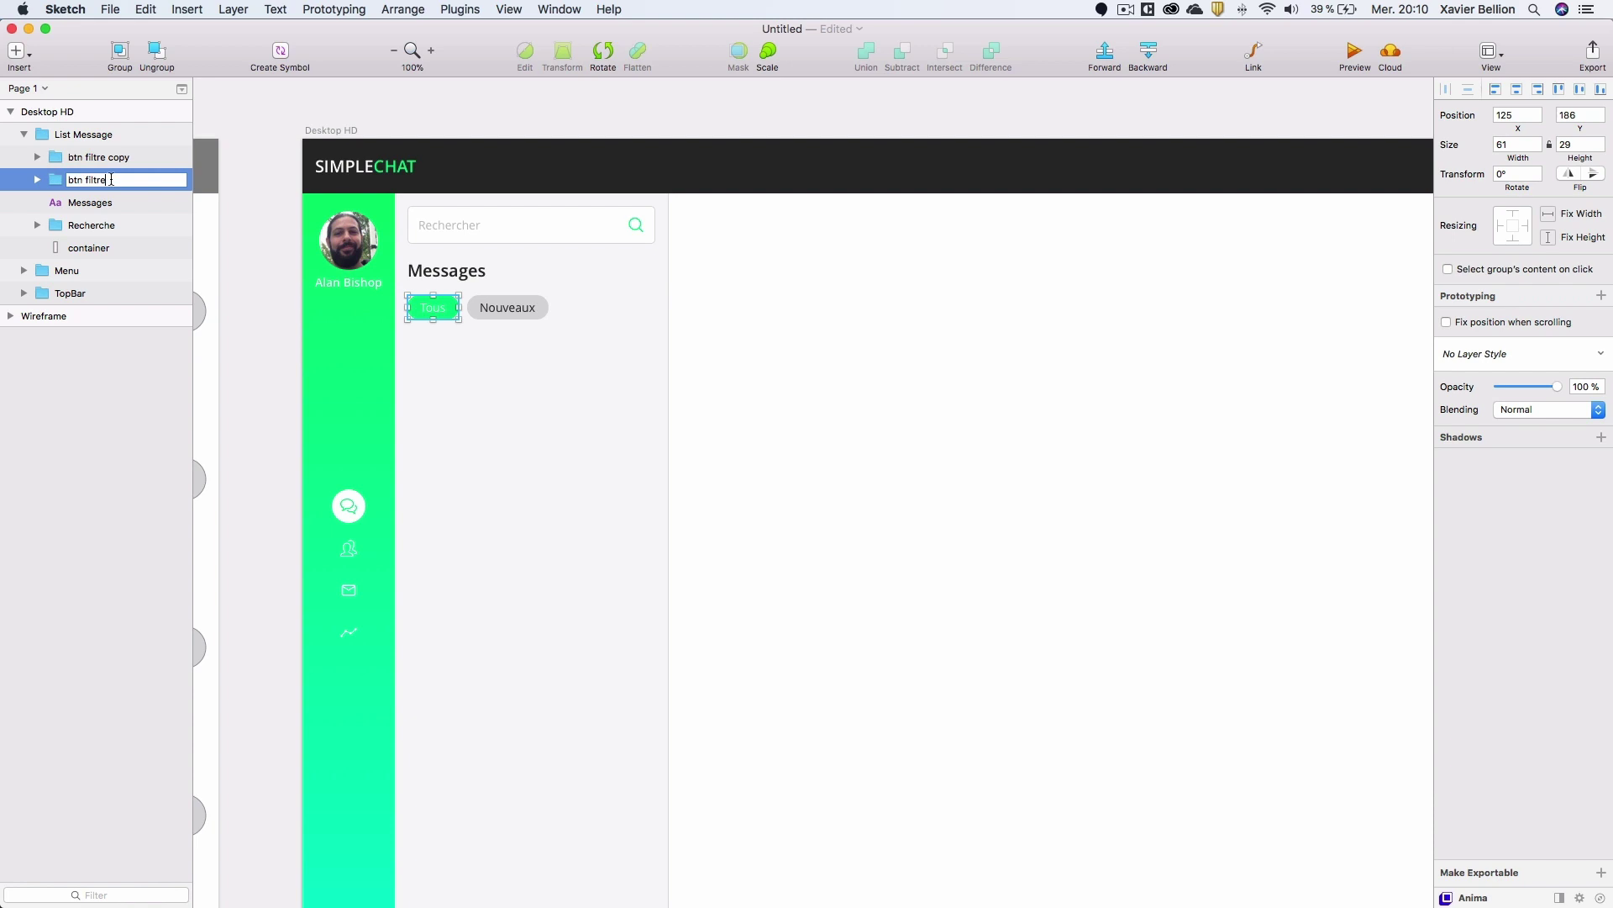
key("Return")
Rename the Nouveaux group 'btn filtre default'.
left_click(119, 159)
double_click(122, 159)
double_click(126, 159)
key("BackSpace")
key("BackSpace")
key("BackSpace")
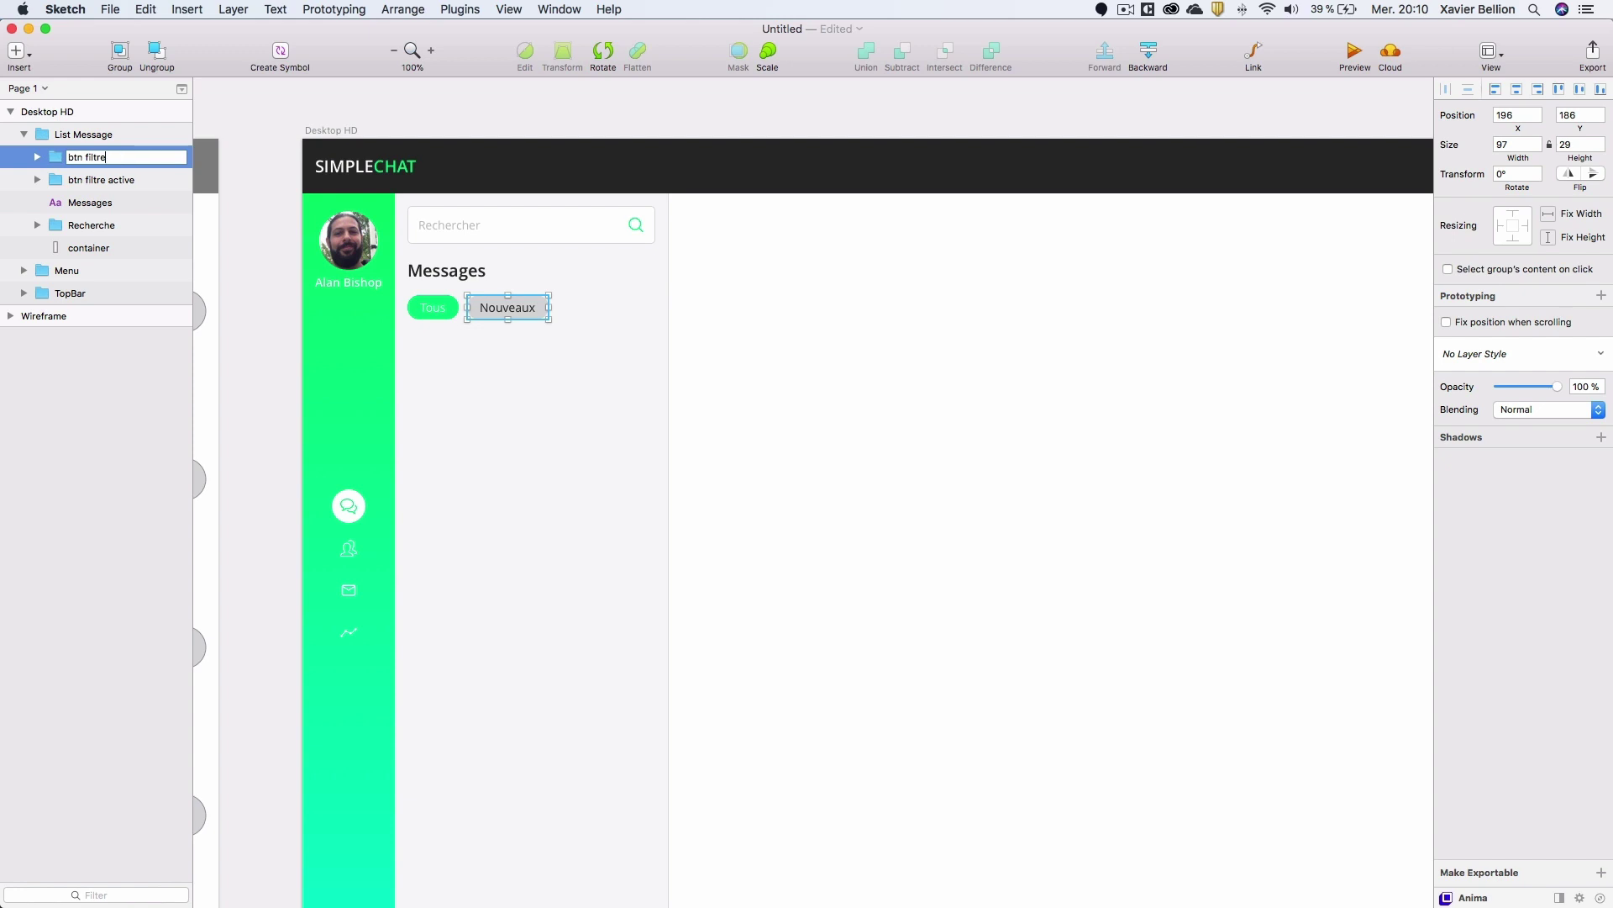
key("Return")
double_click(95, 160)
left_click(111, 157)
type("e default")
key("Return")
Set the Nouveaux rectangle fill to white and reselect the btn filtre default group.
left_click(37, 157)
left_click(86, 203)
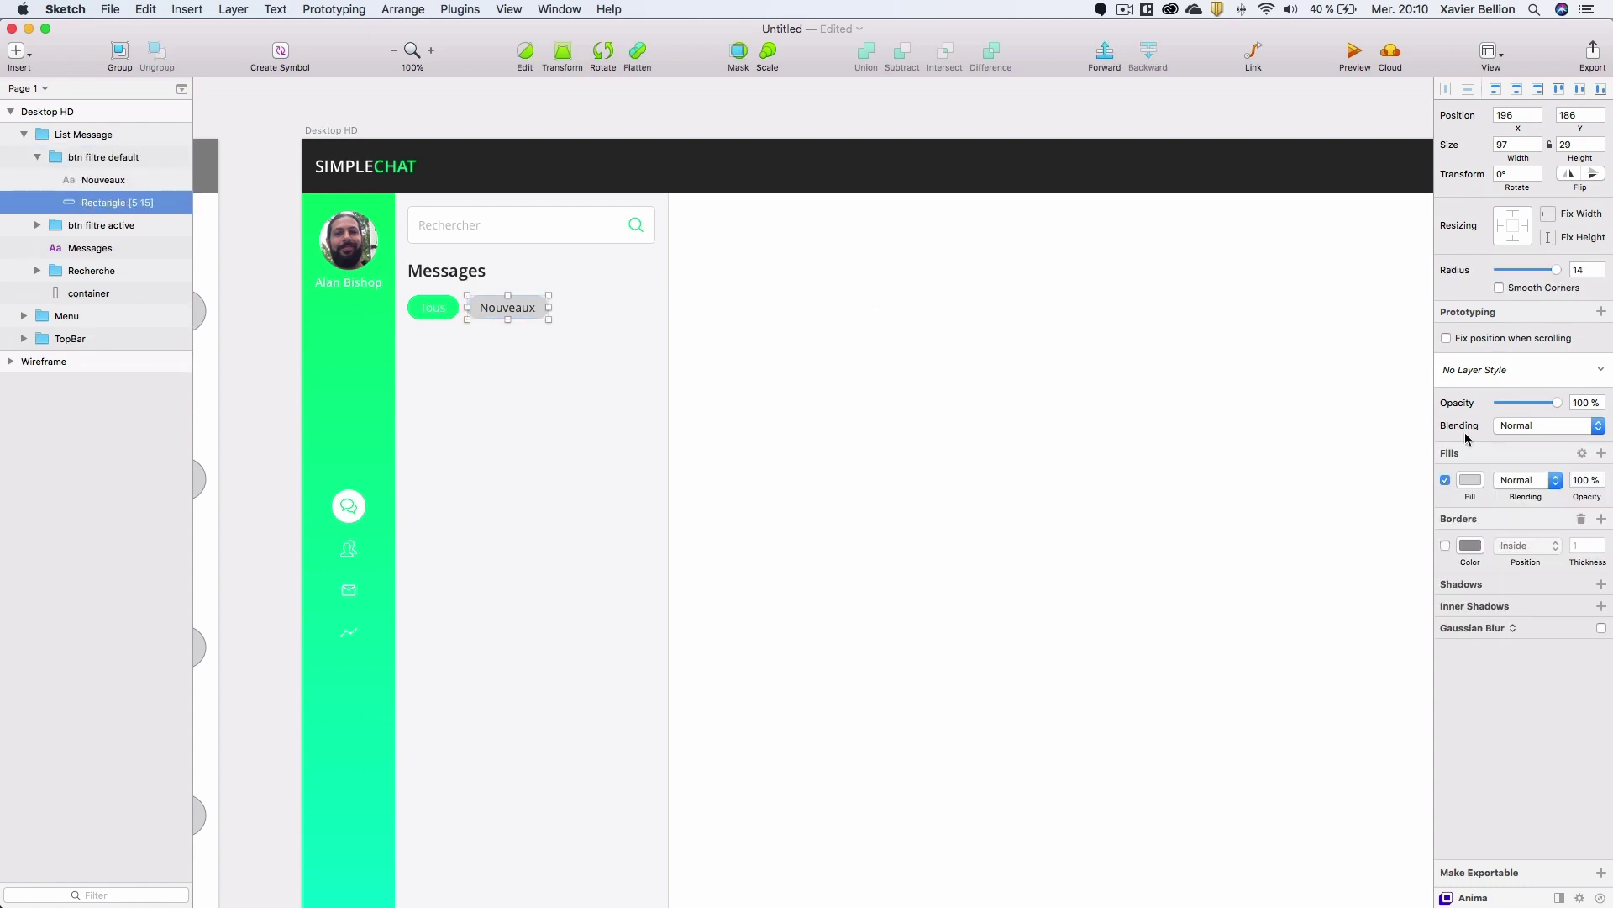
left_click(1471, 480)
left_click_drag(1478, 563, 1314, 482)
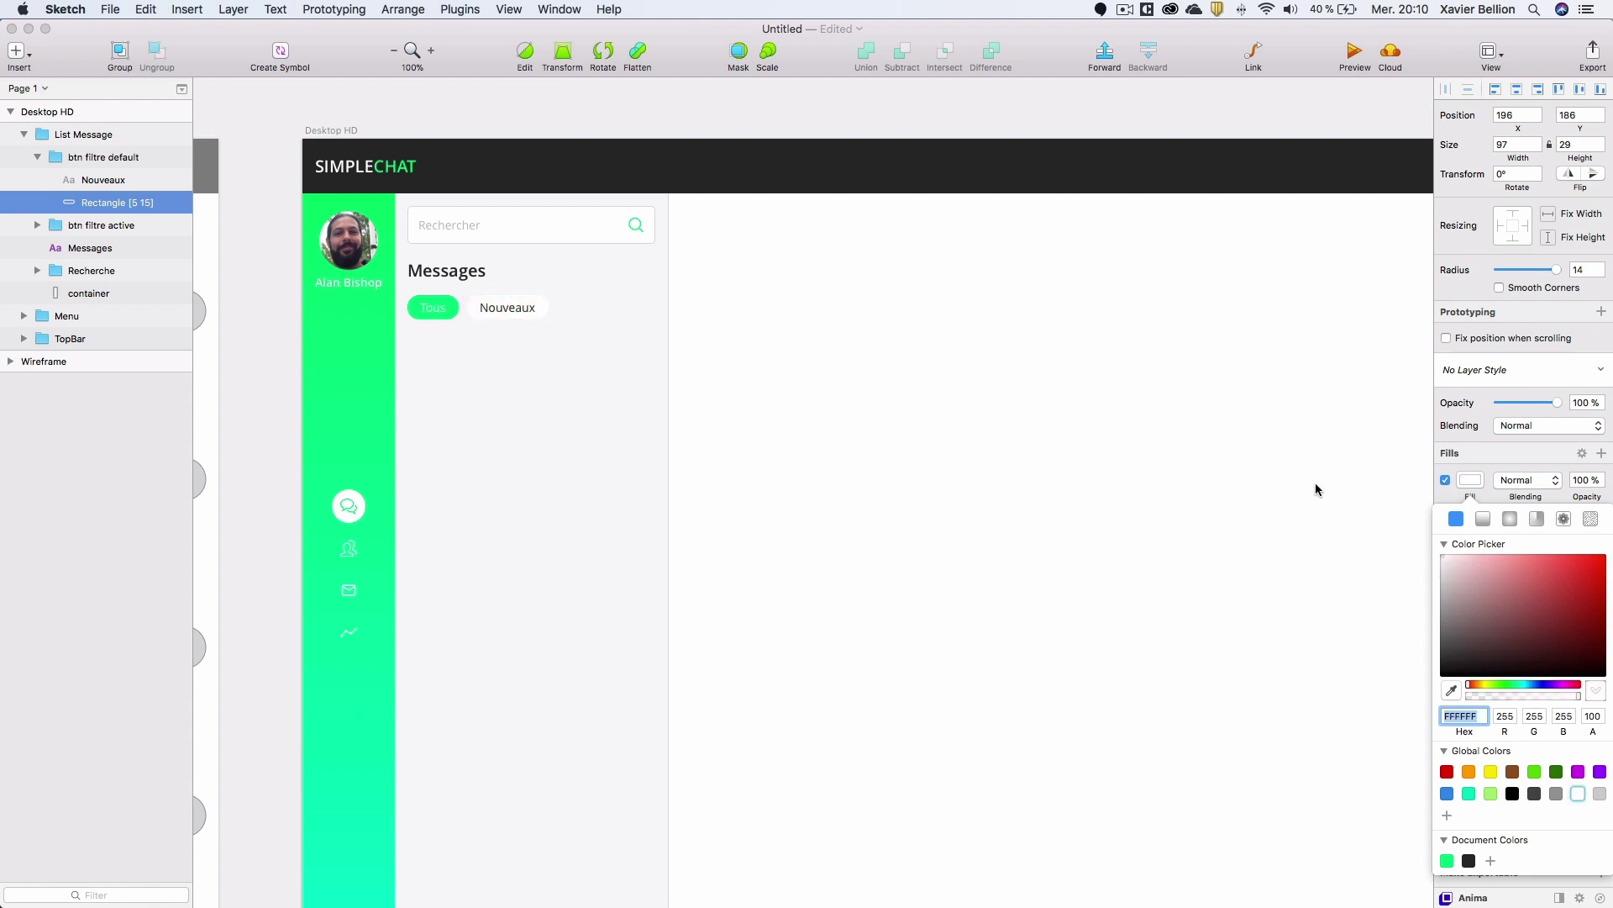
left_click(97, 180)
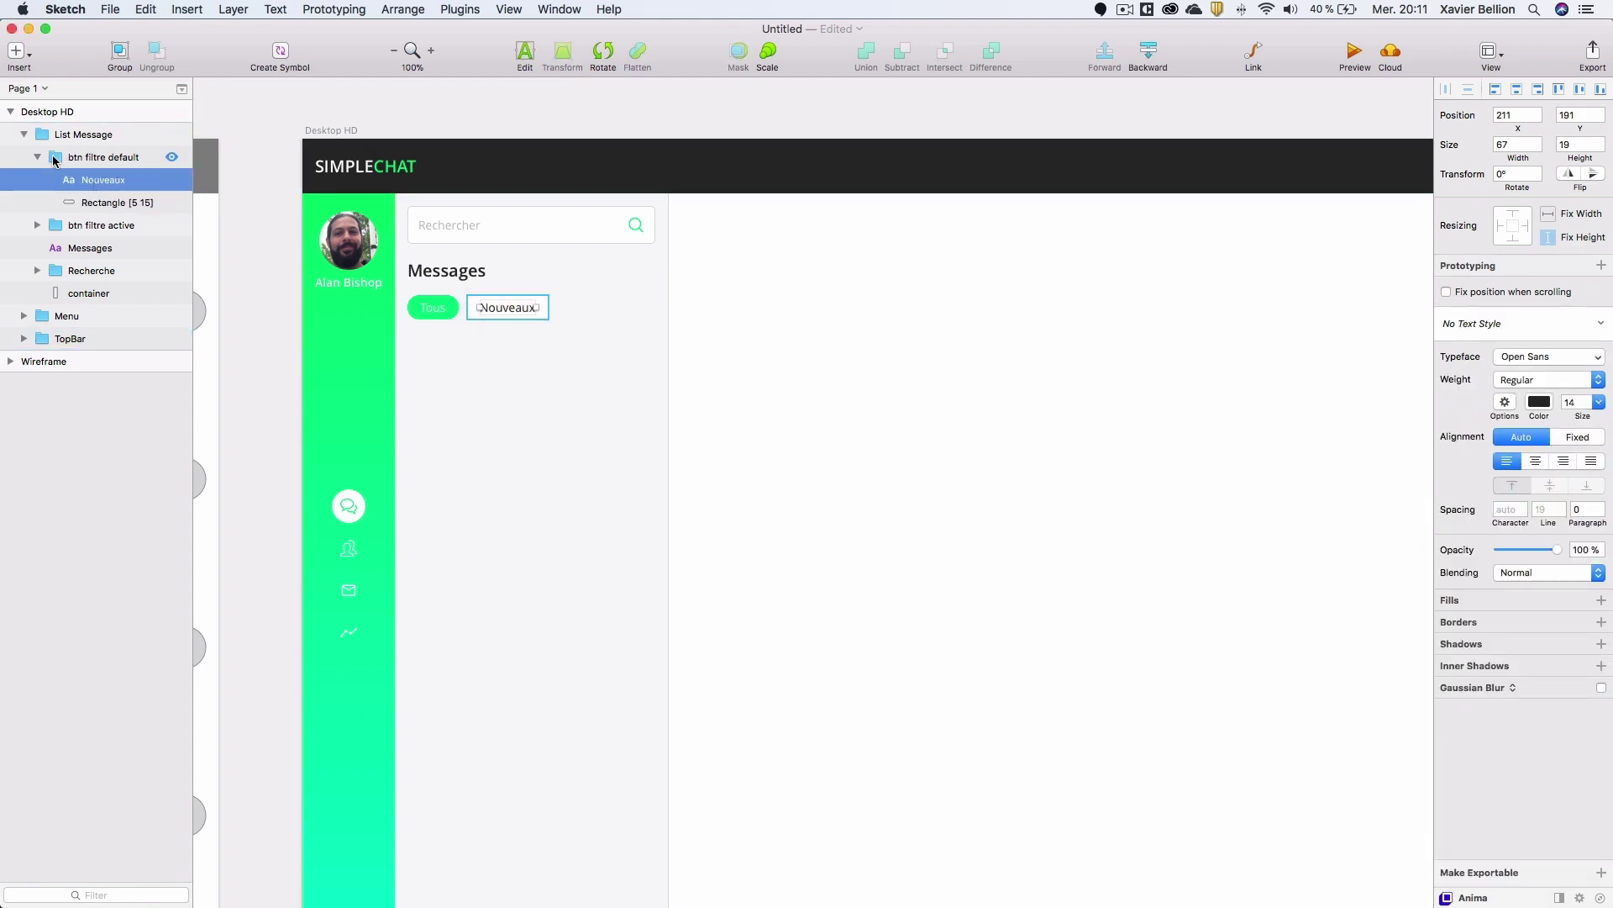
left_click(37, 157)
left_click(80, 158)
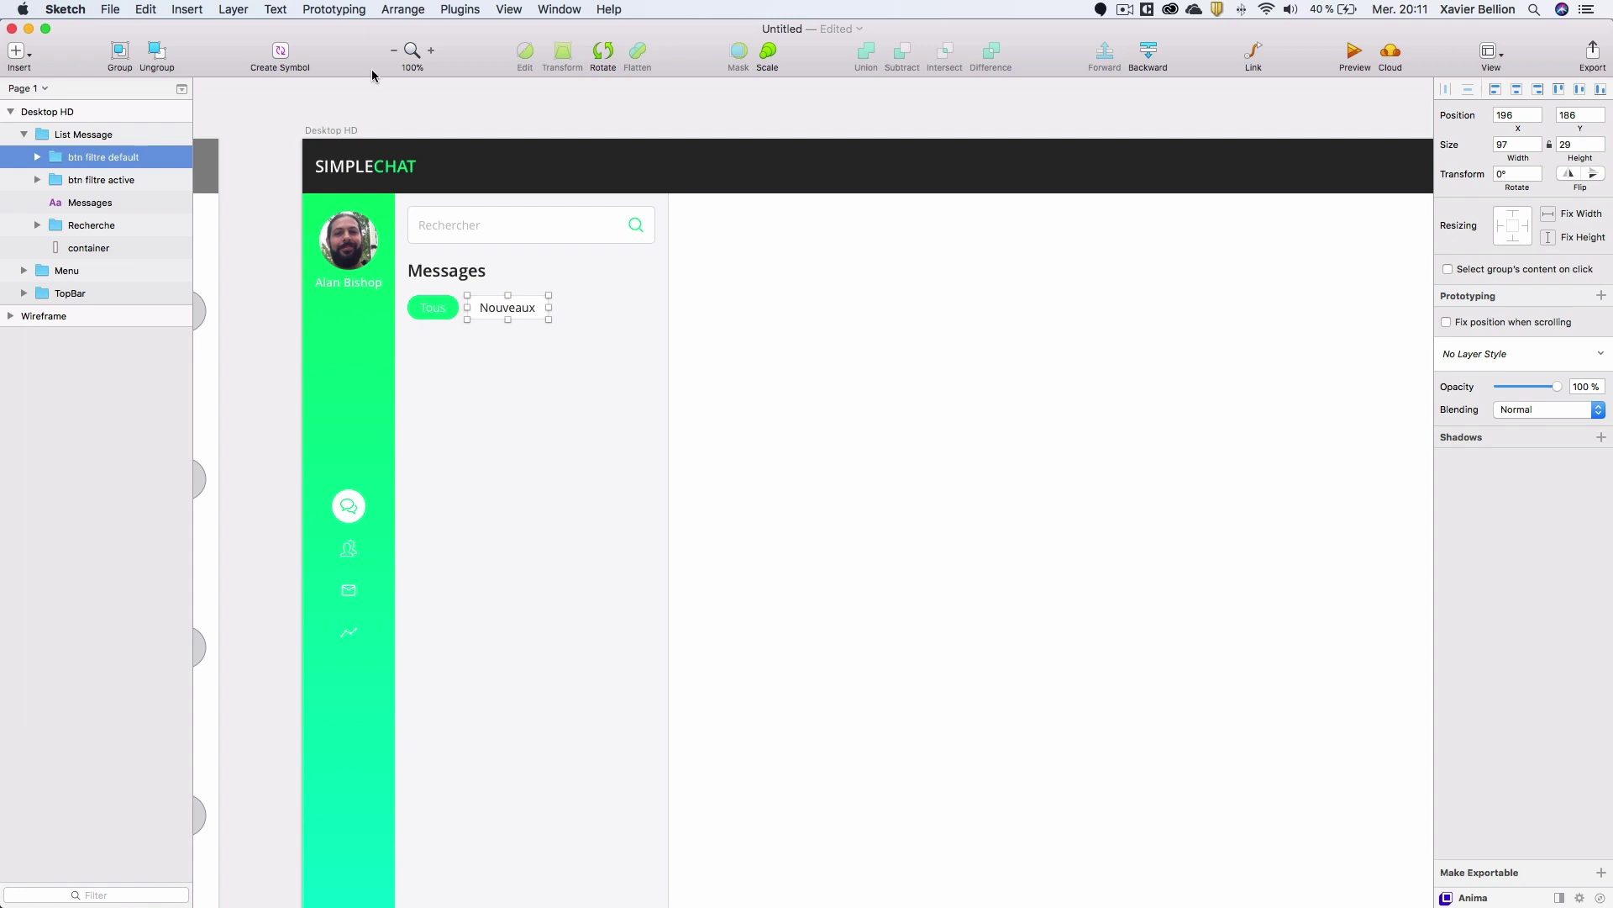
Turn the Nouveaux pill into a symbol named buttons/filtre default.
left_click(282, 51)
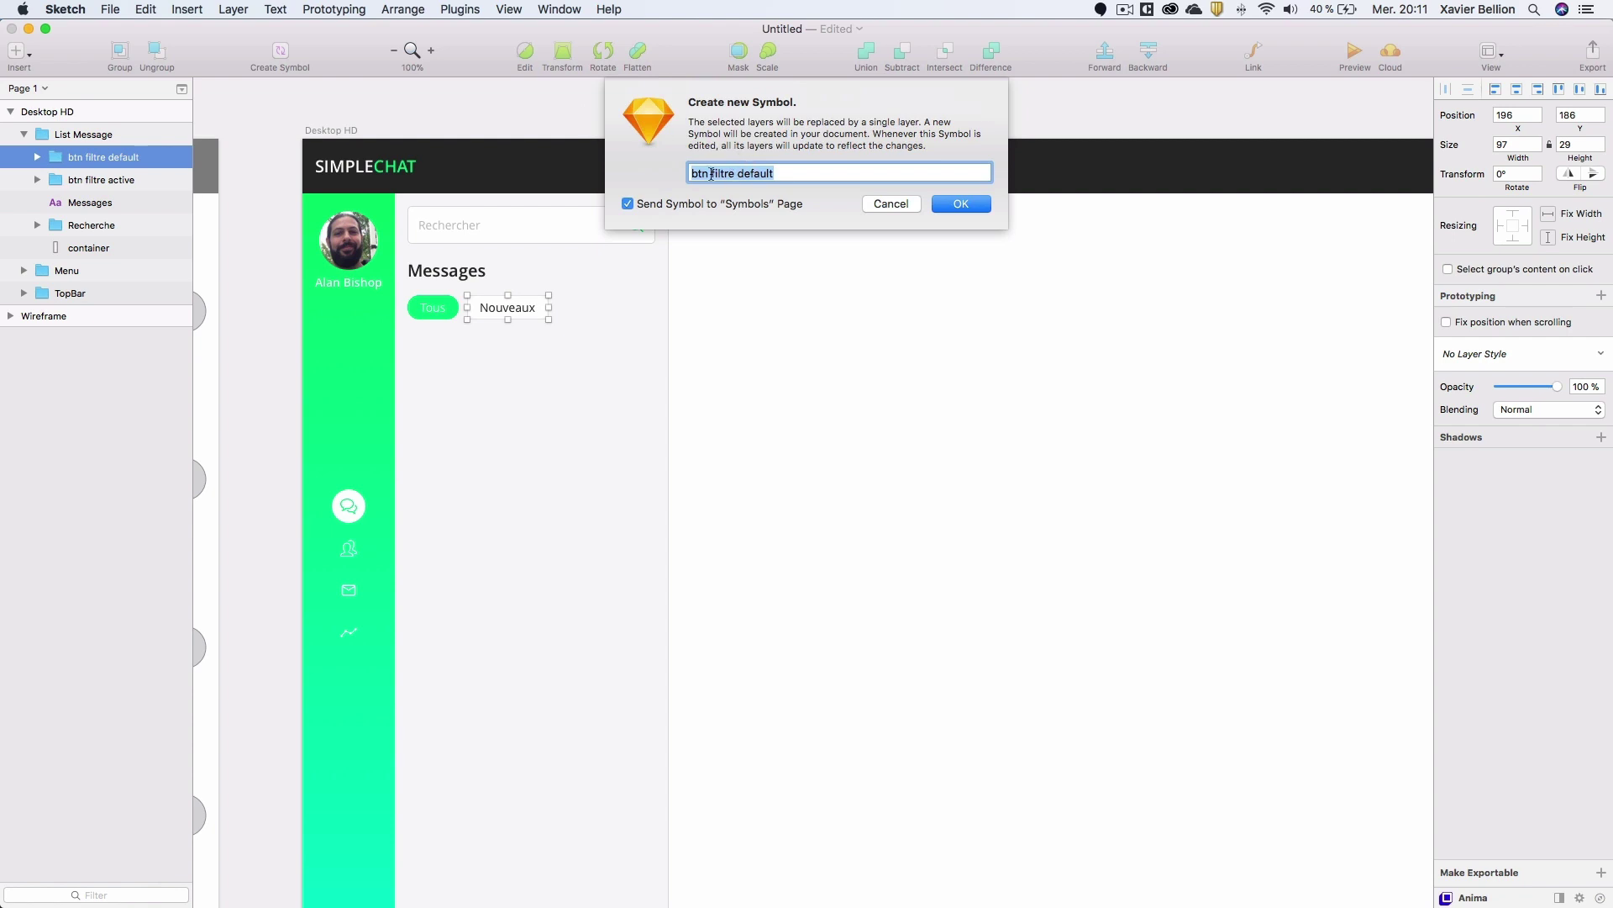
type("buttobns")
key("BackSpace")
key("BackSpace")
type("ns/filtre default")
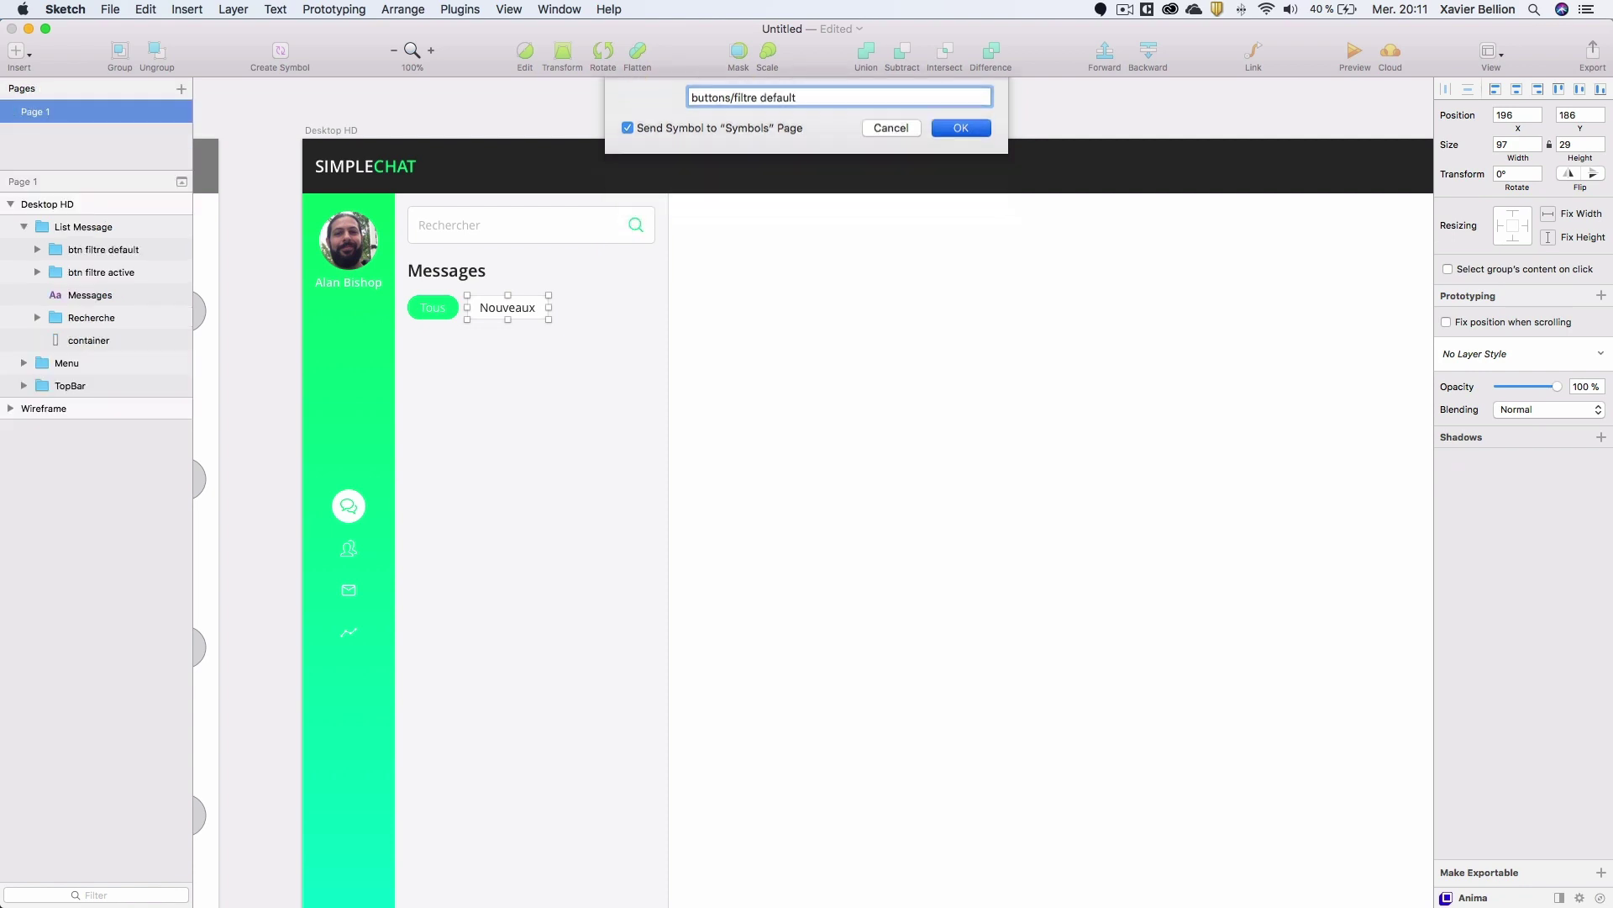
key("Return")
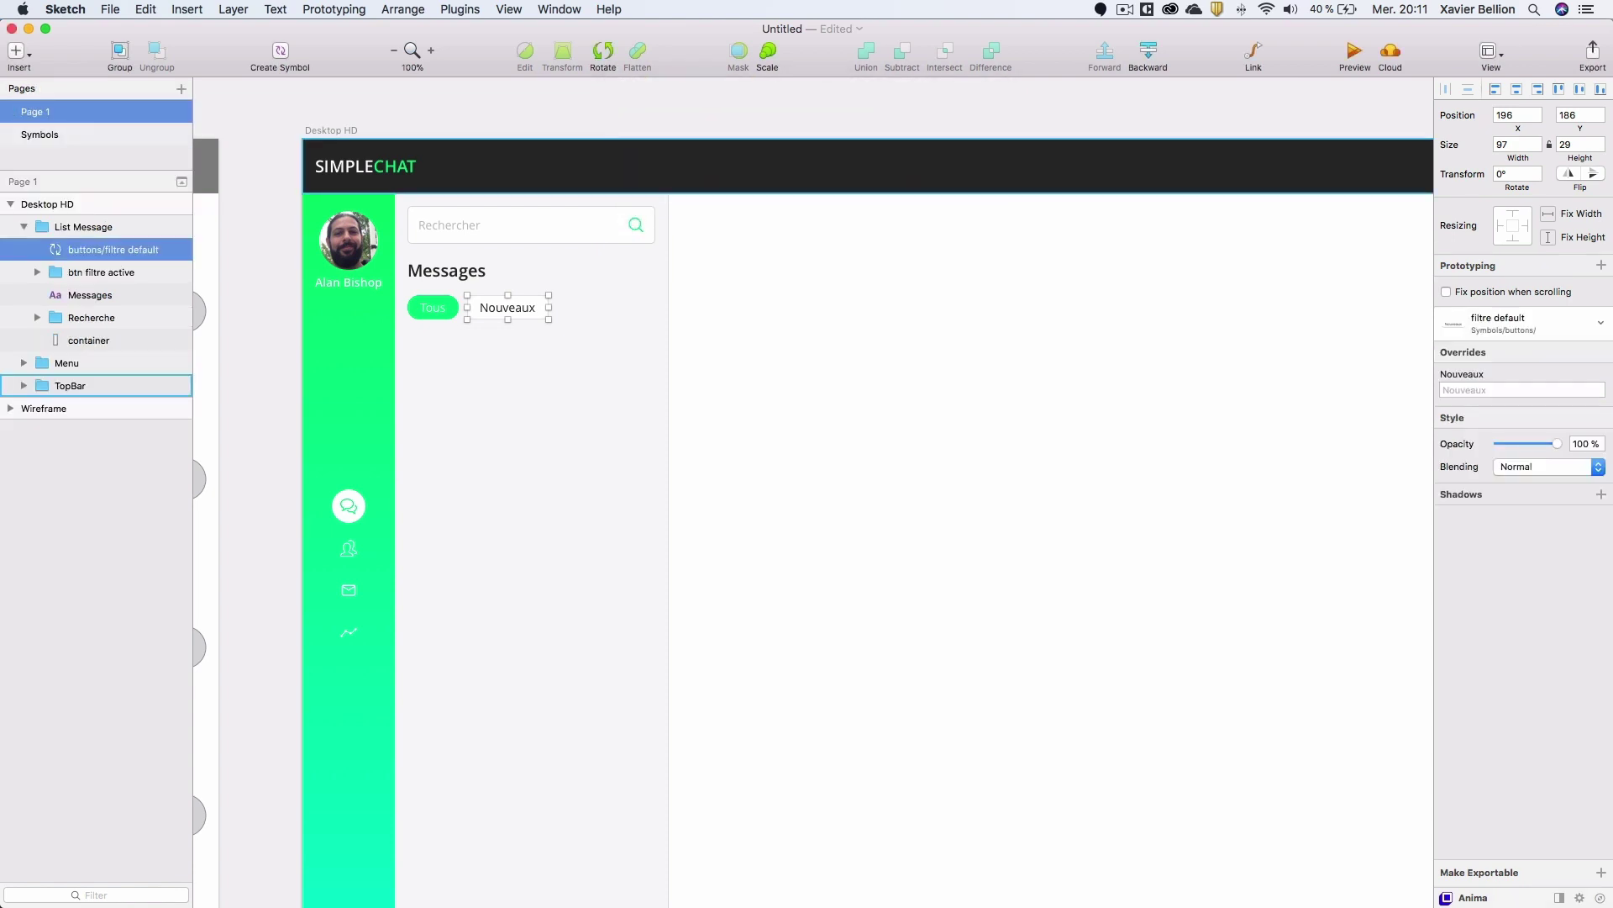
Turn the Tous pill into a symbol named buttons/filtre active.
left_click(428, 314)
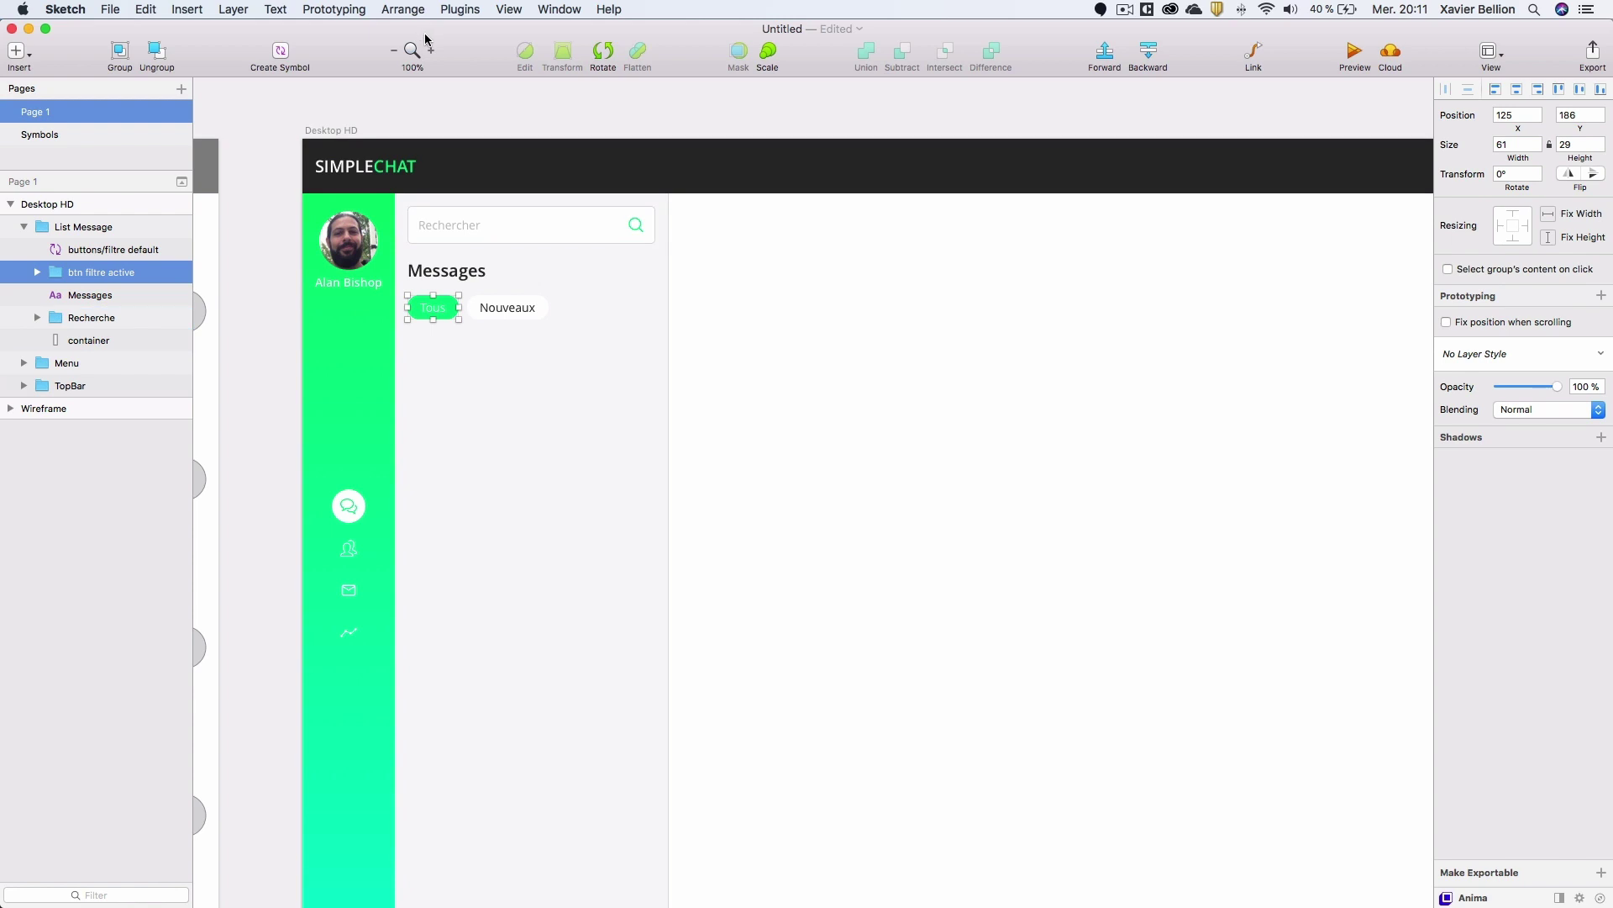
left_click(274, 57)
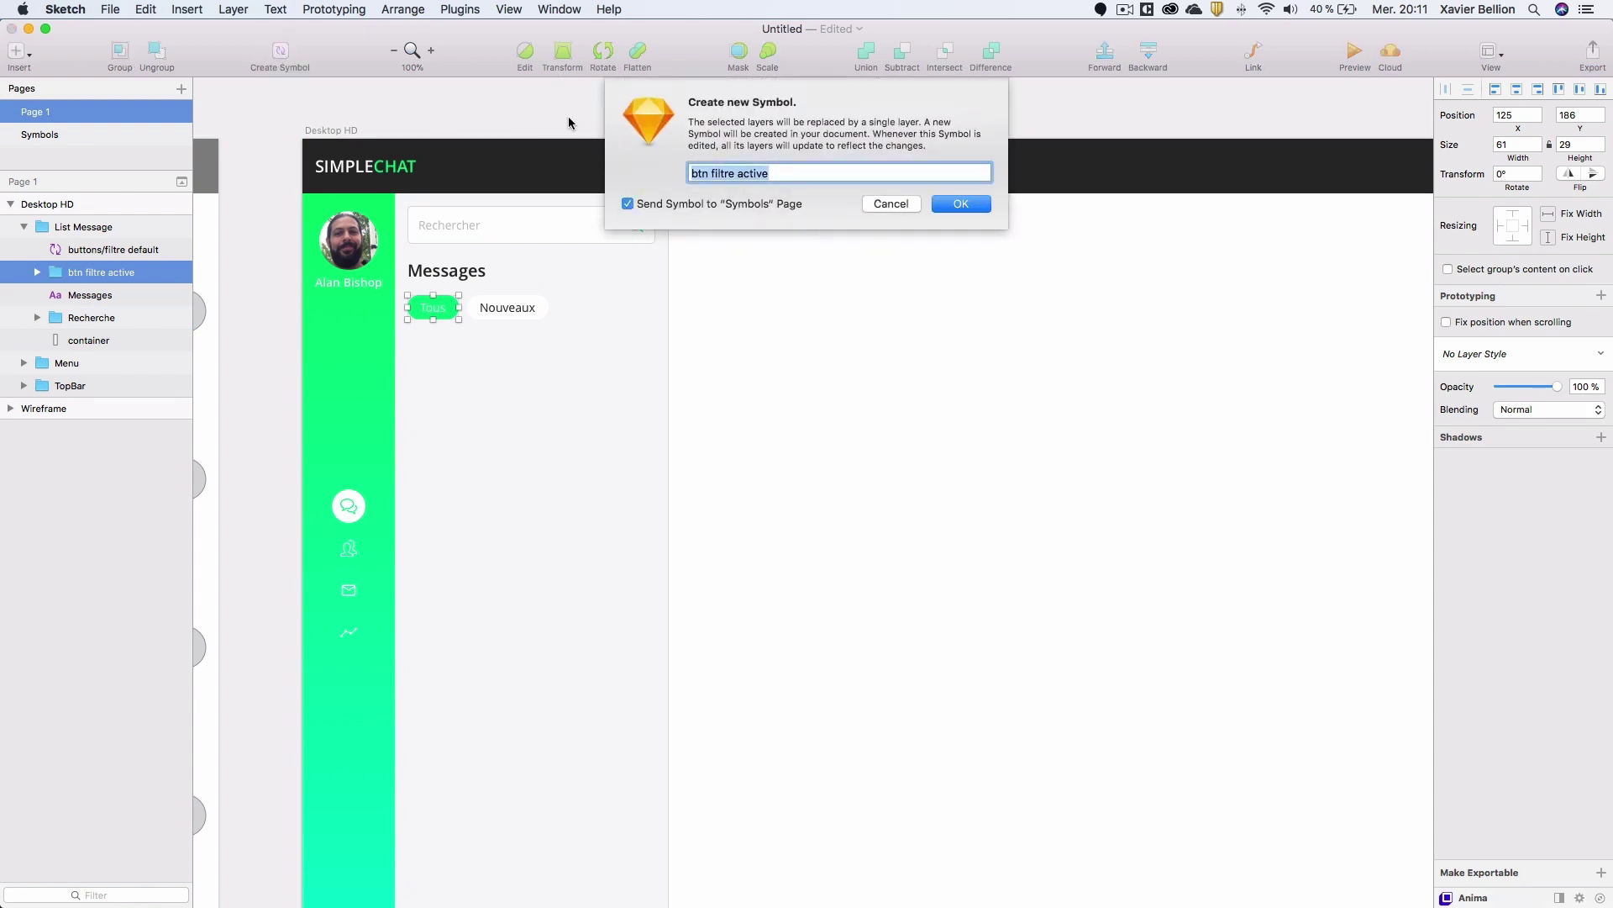
type("buttons/filtre active")
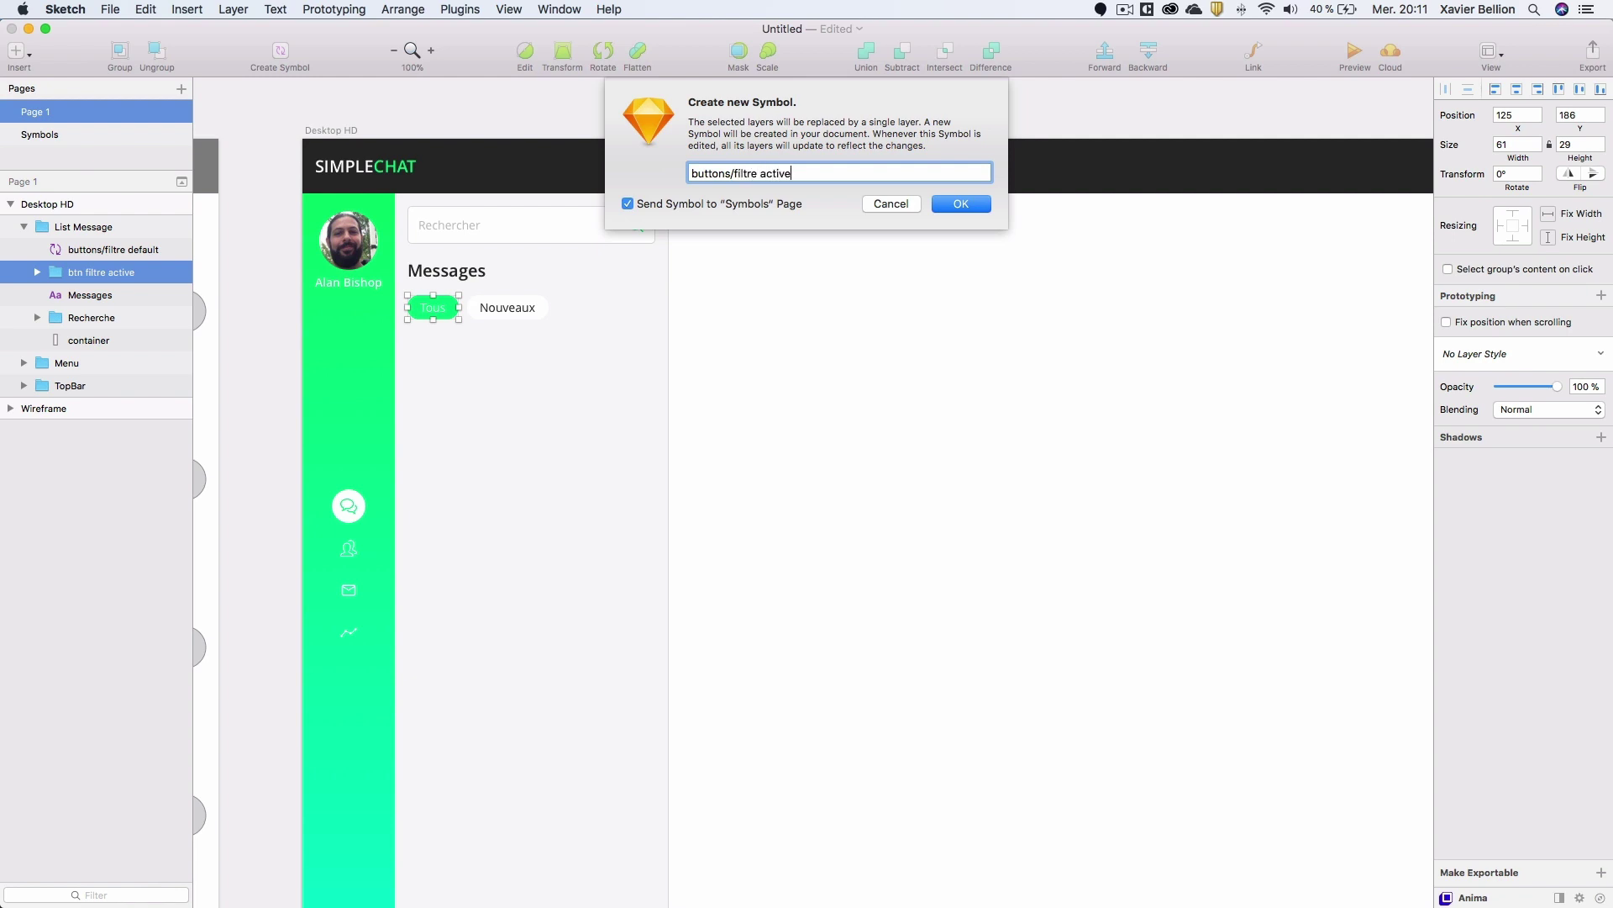
key("Return")
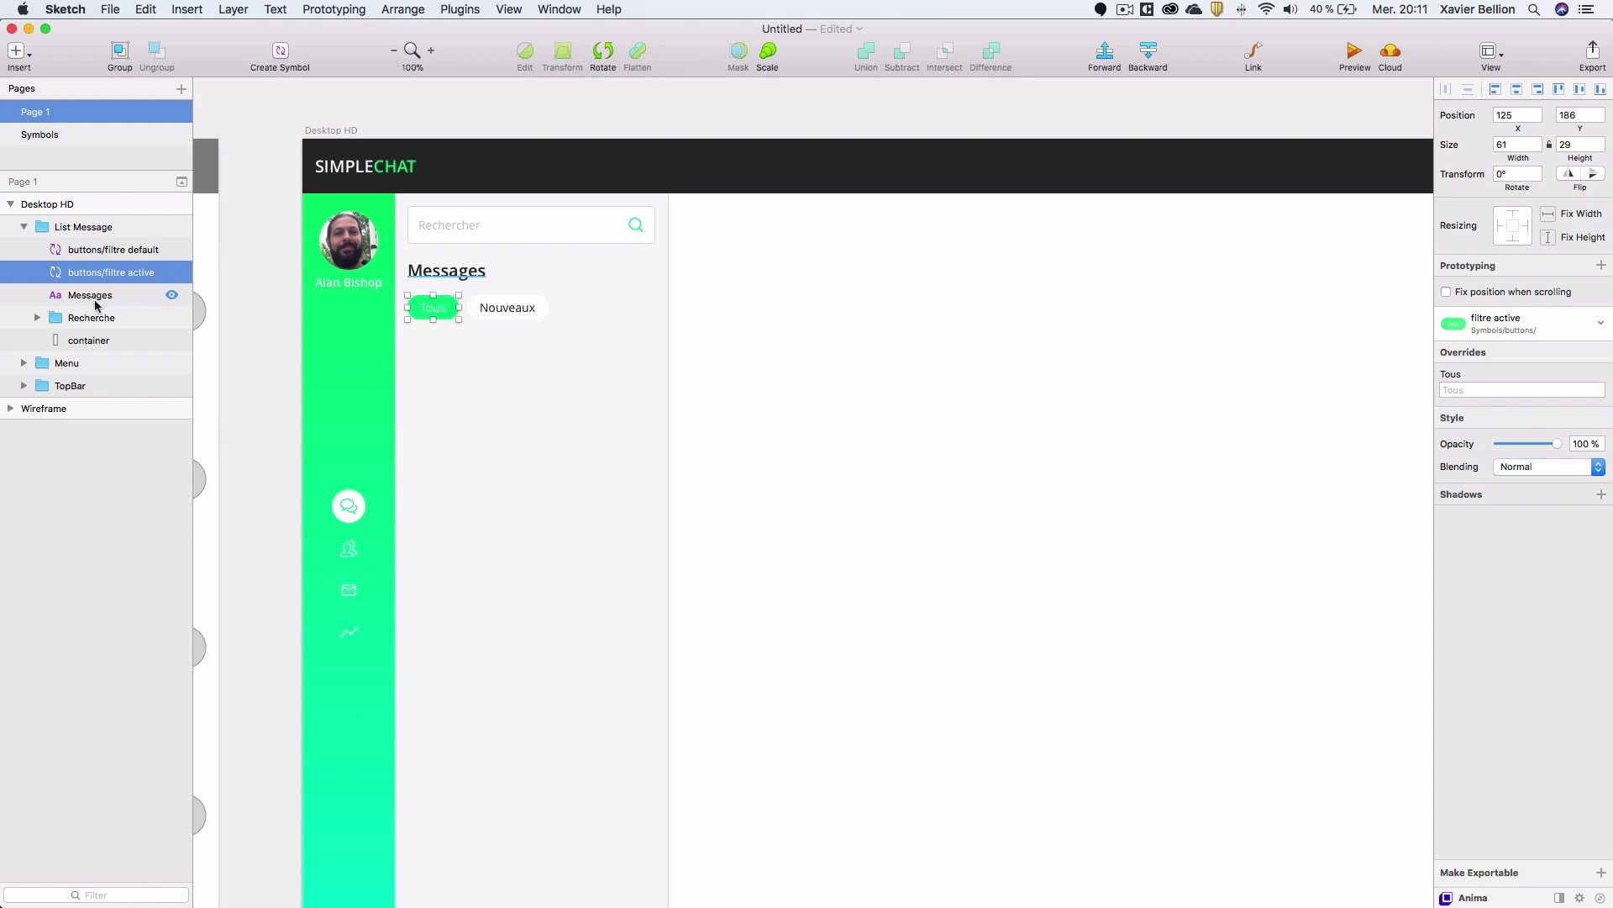
left_click(71, 251)
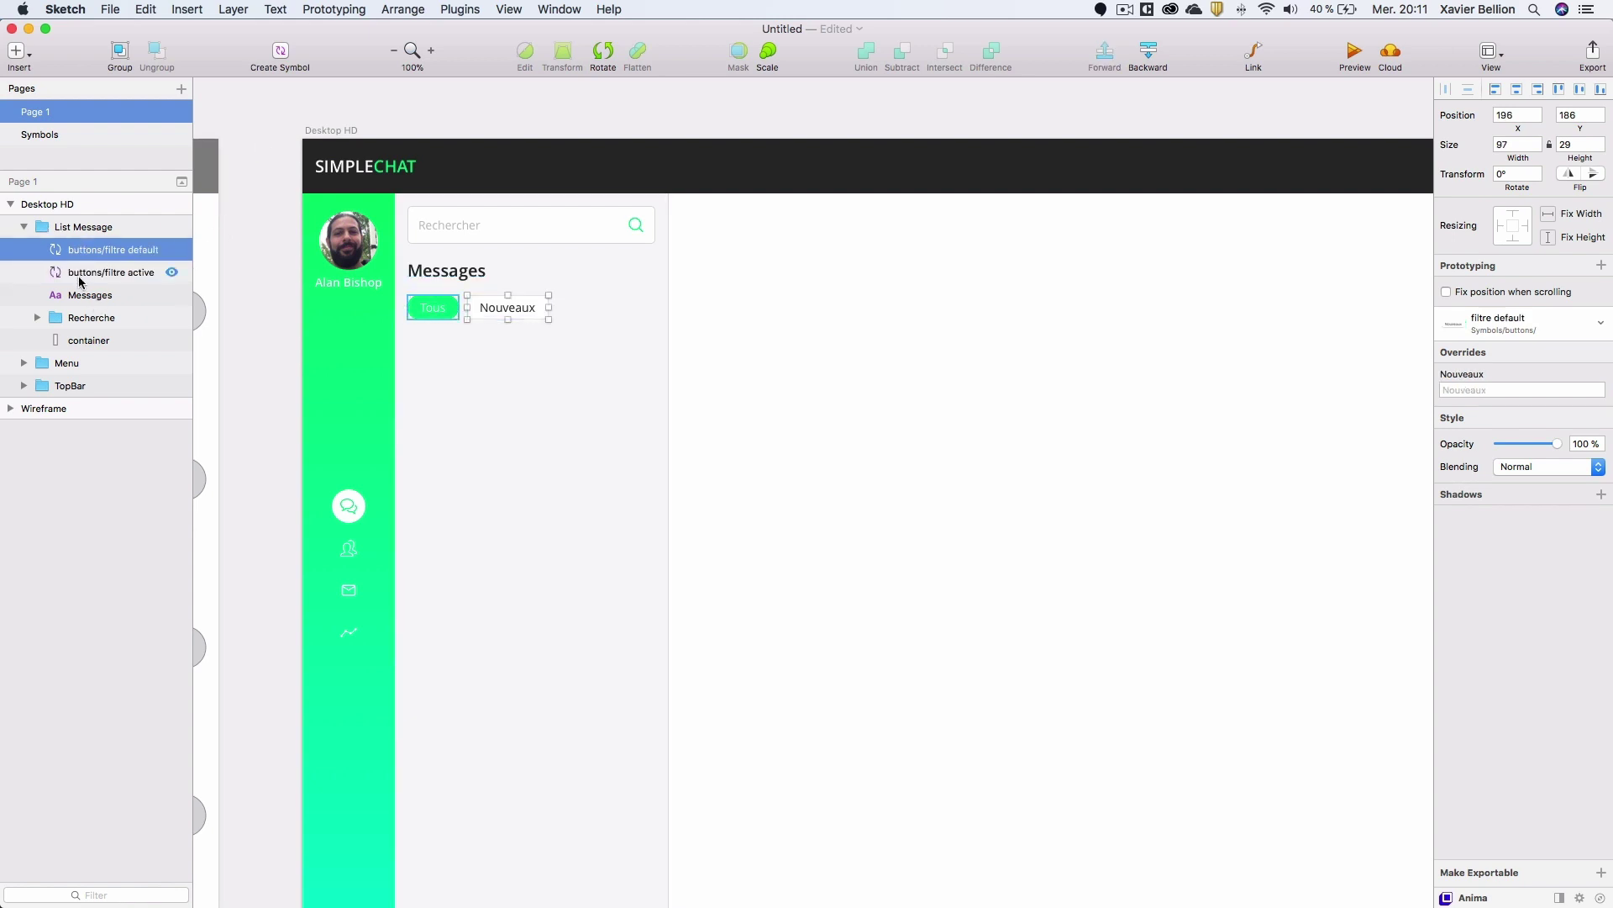
double_click(496, 312)
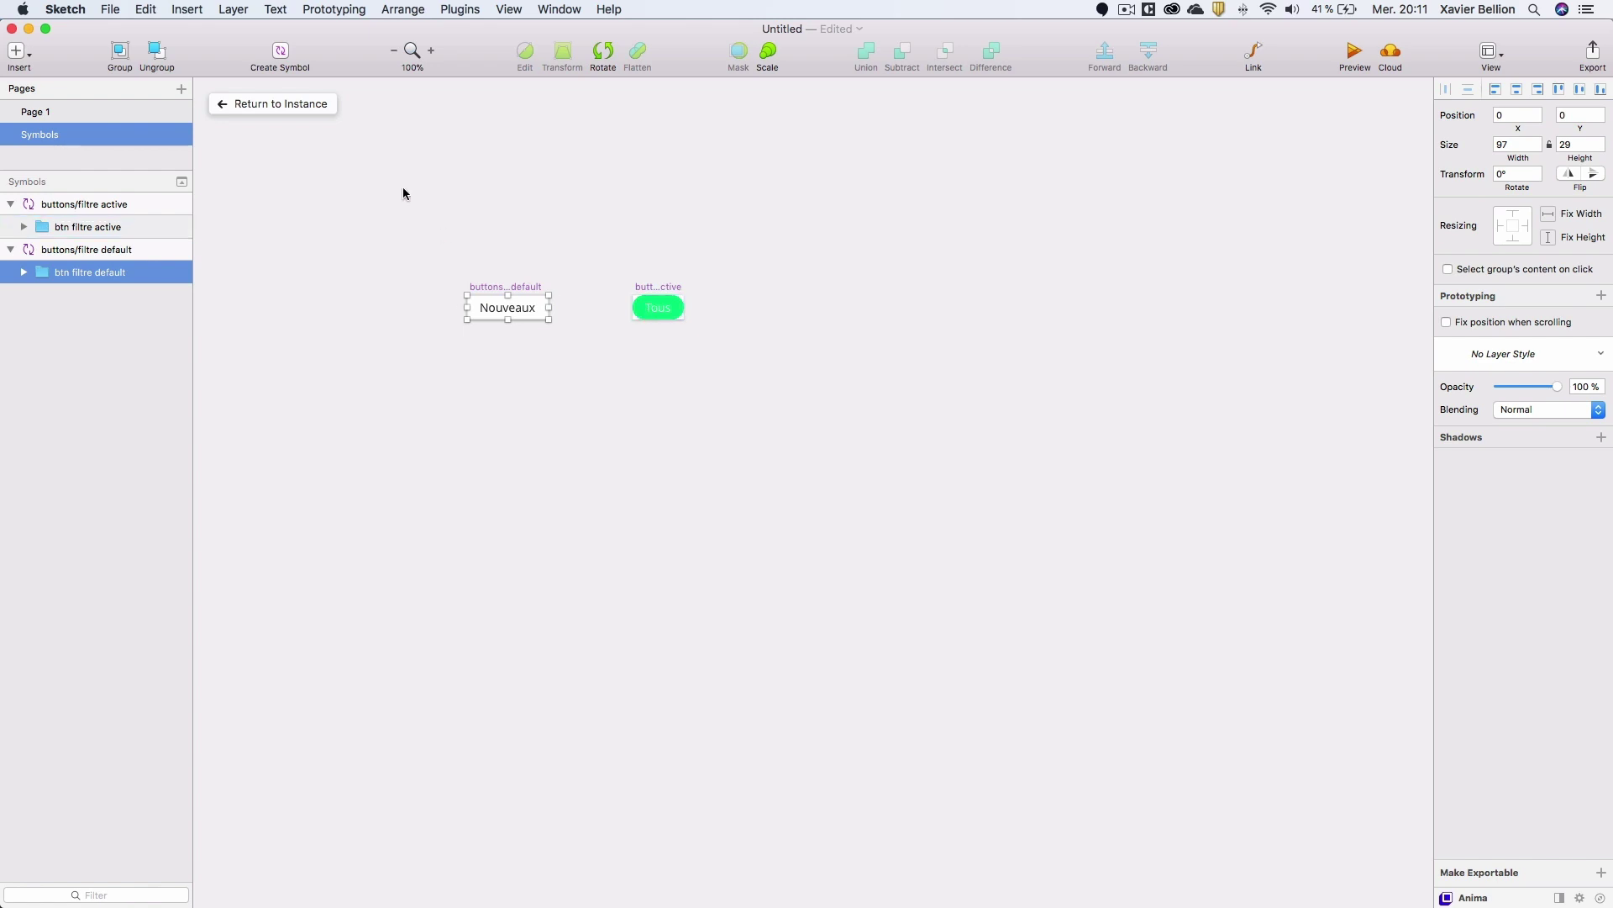
left_click(269, 103)
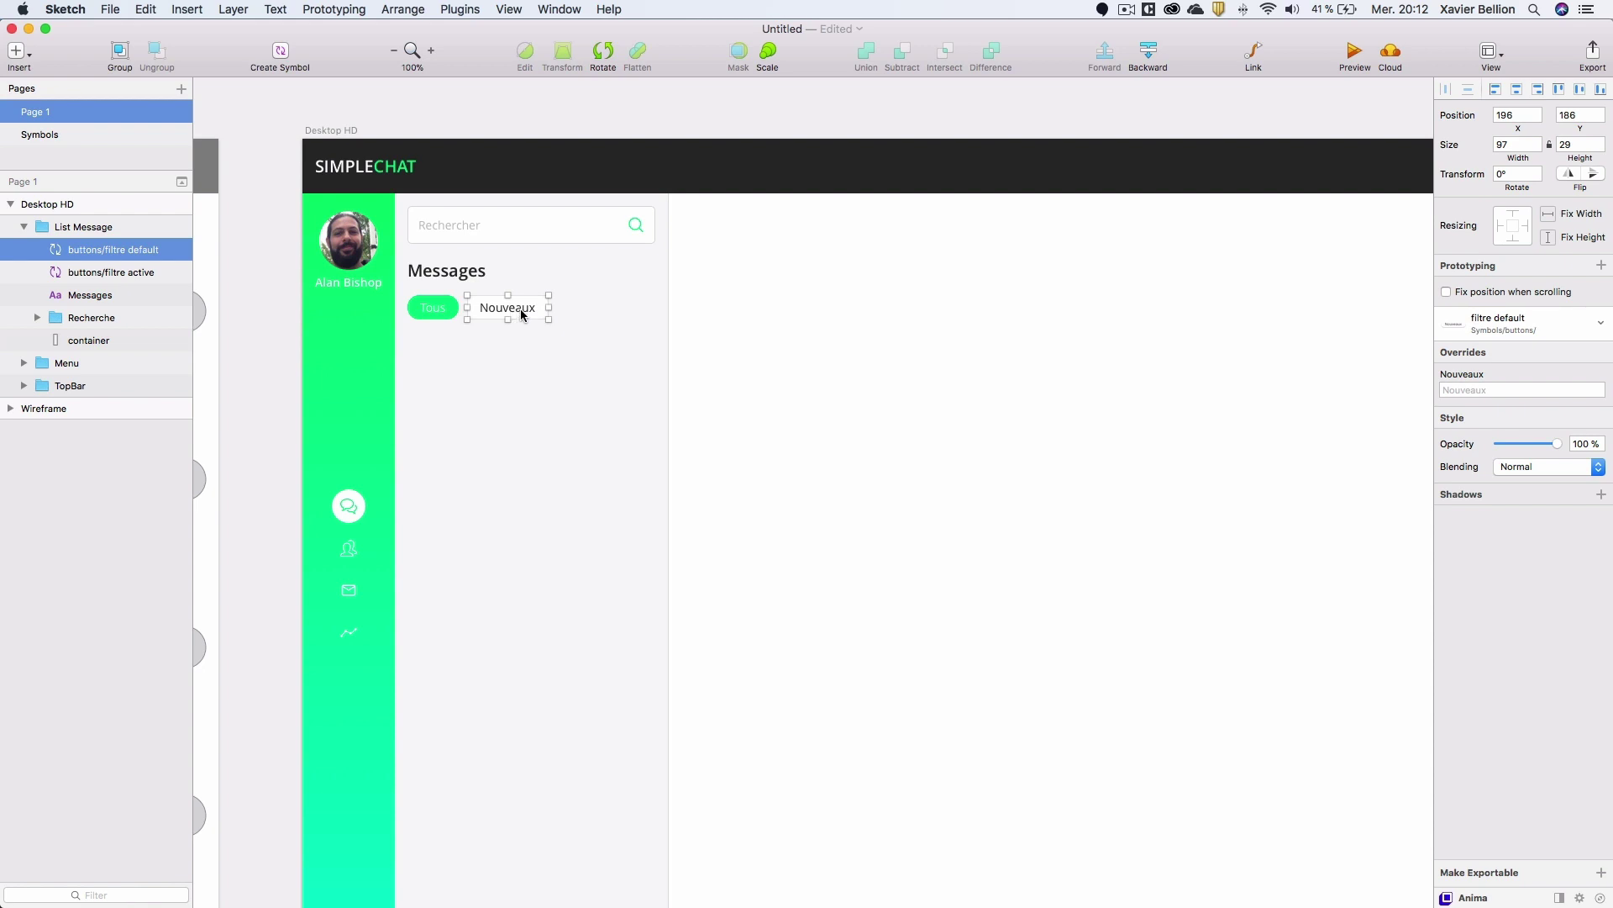
Duplicate the Nouveaux instance to its right and override its label to Favoris.
left_click_drag(520, 309, 605, 311)
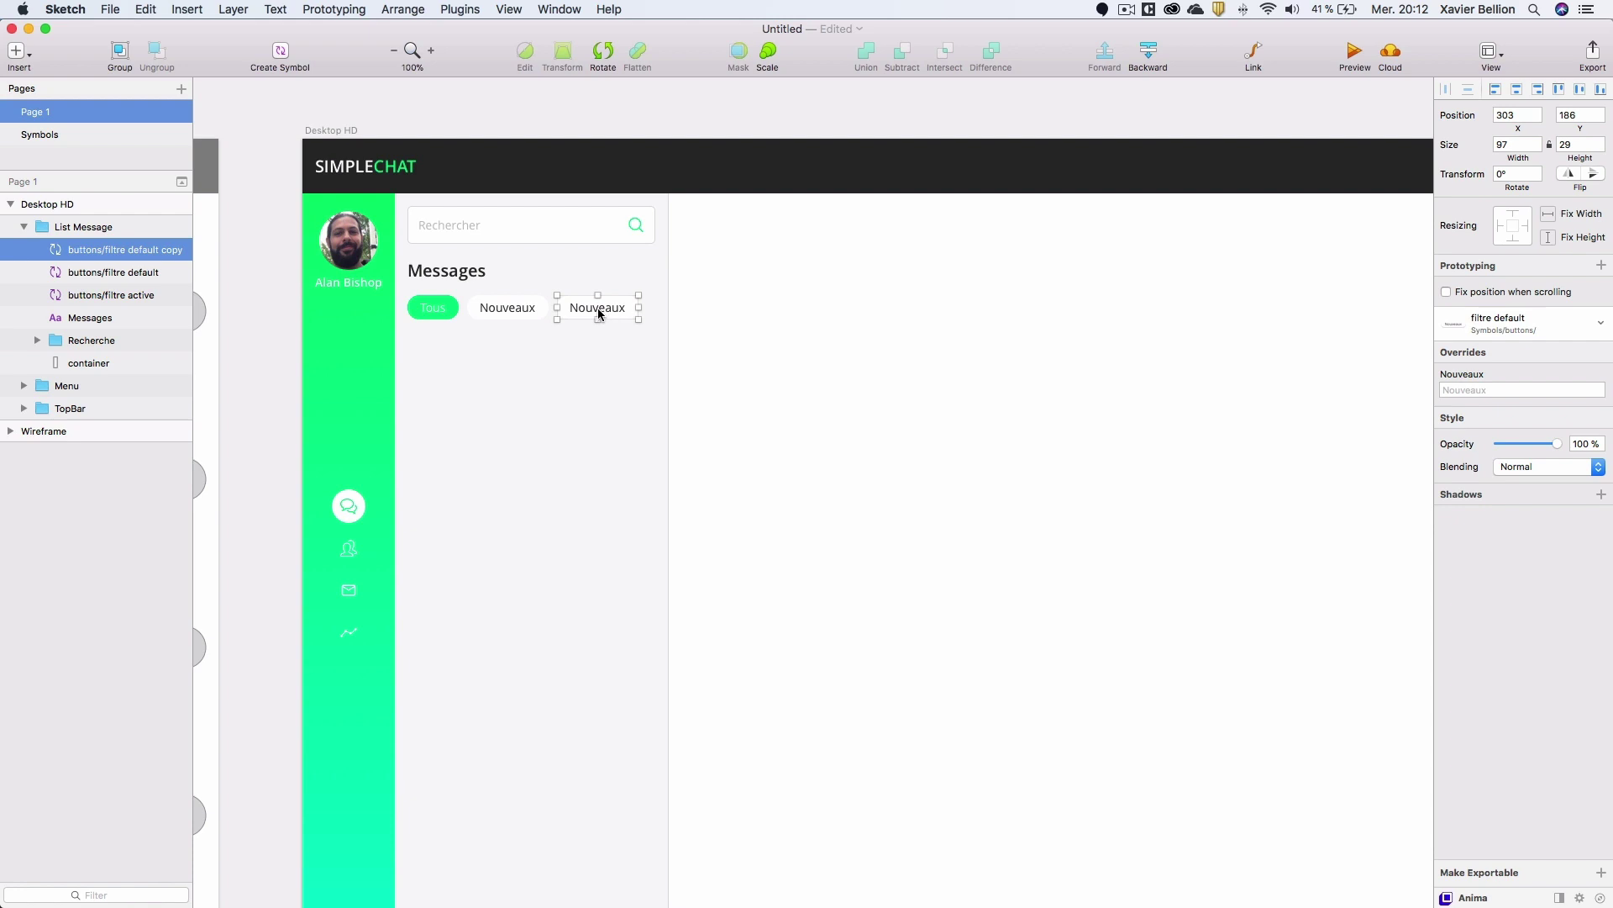
left_click(1470, 391)
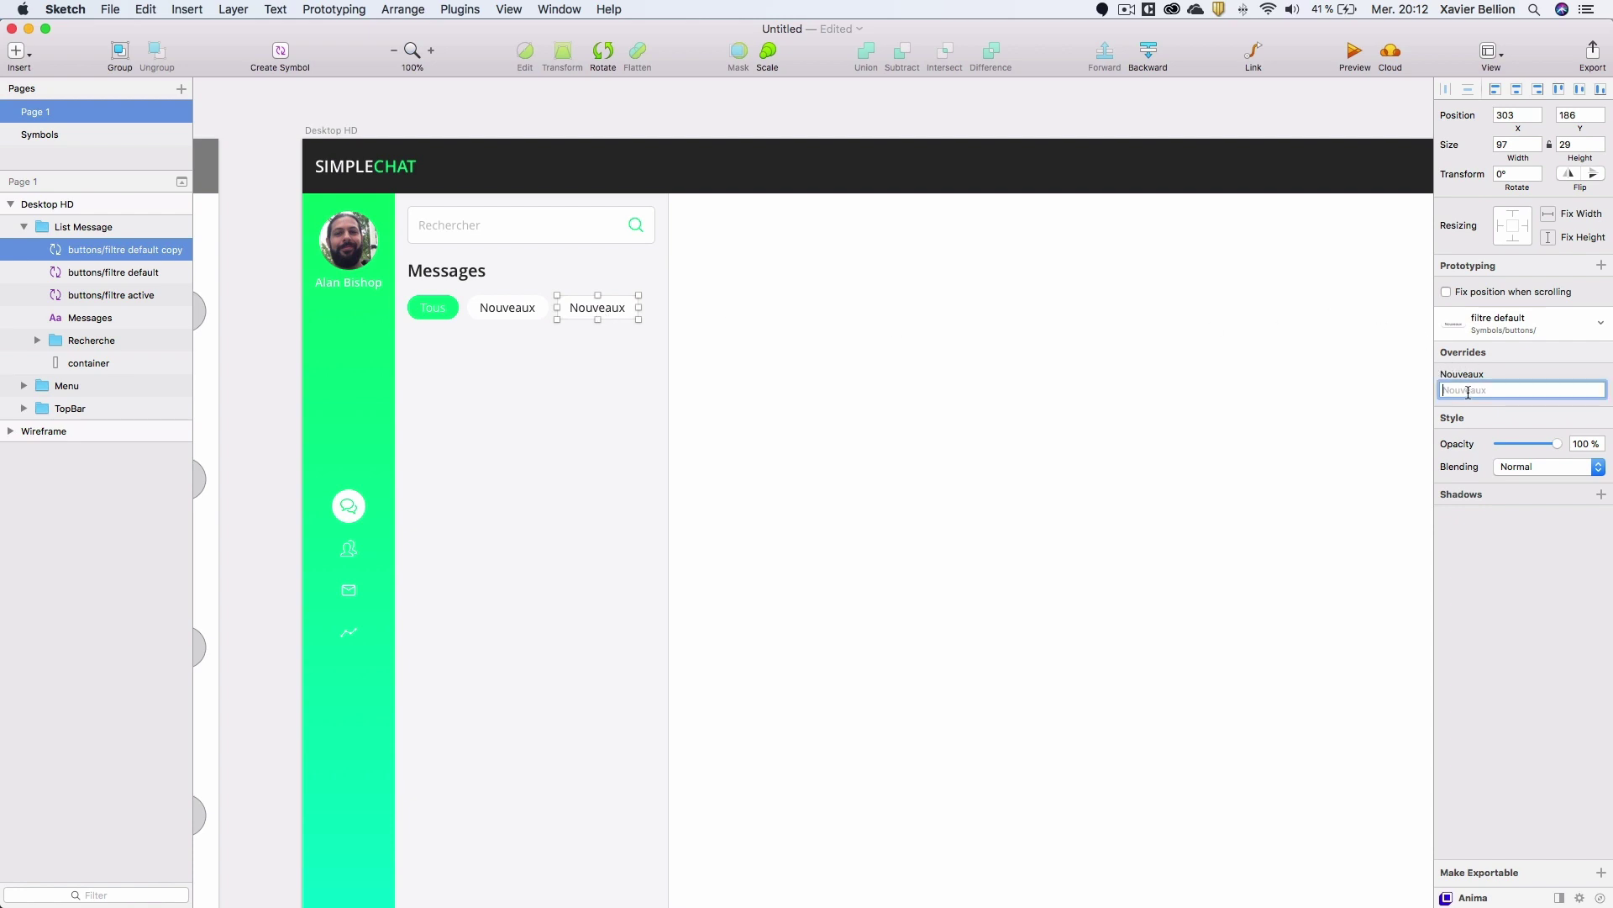
type("Fa")
key("Return")
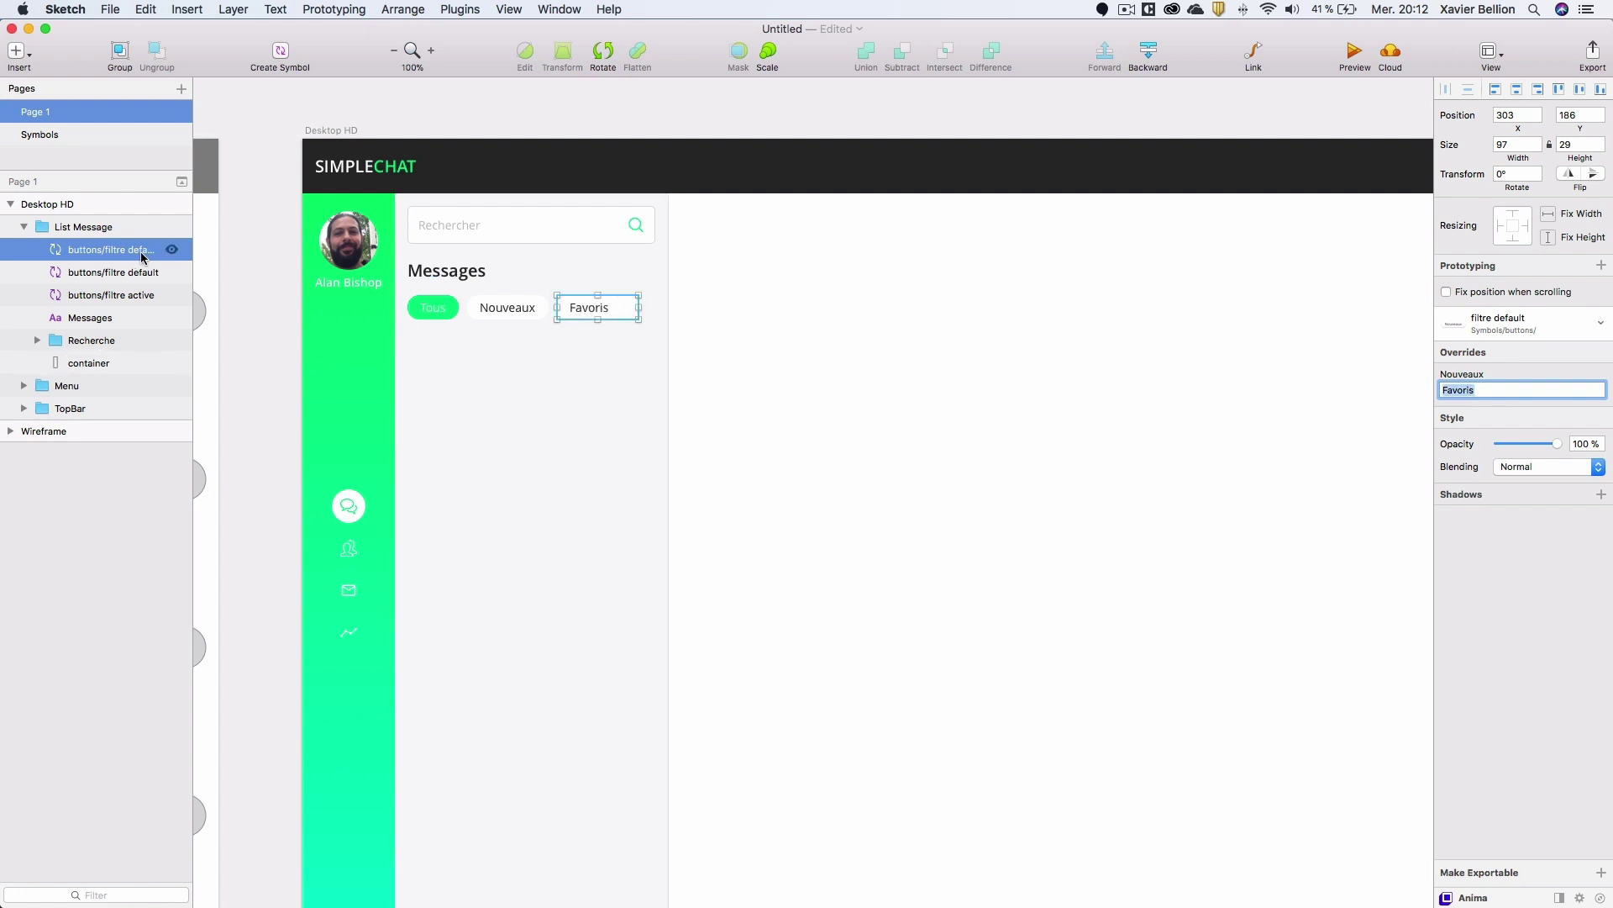
left_click(583, 332)
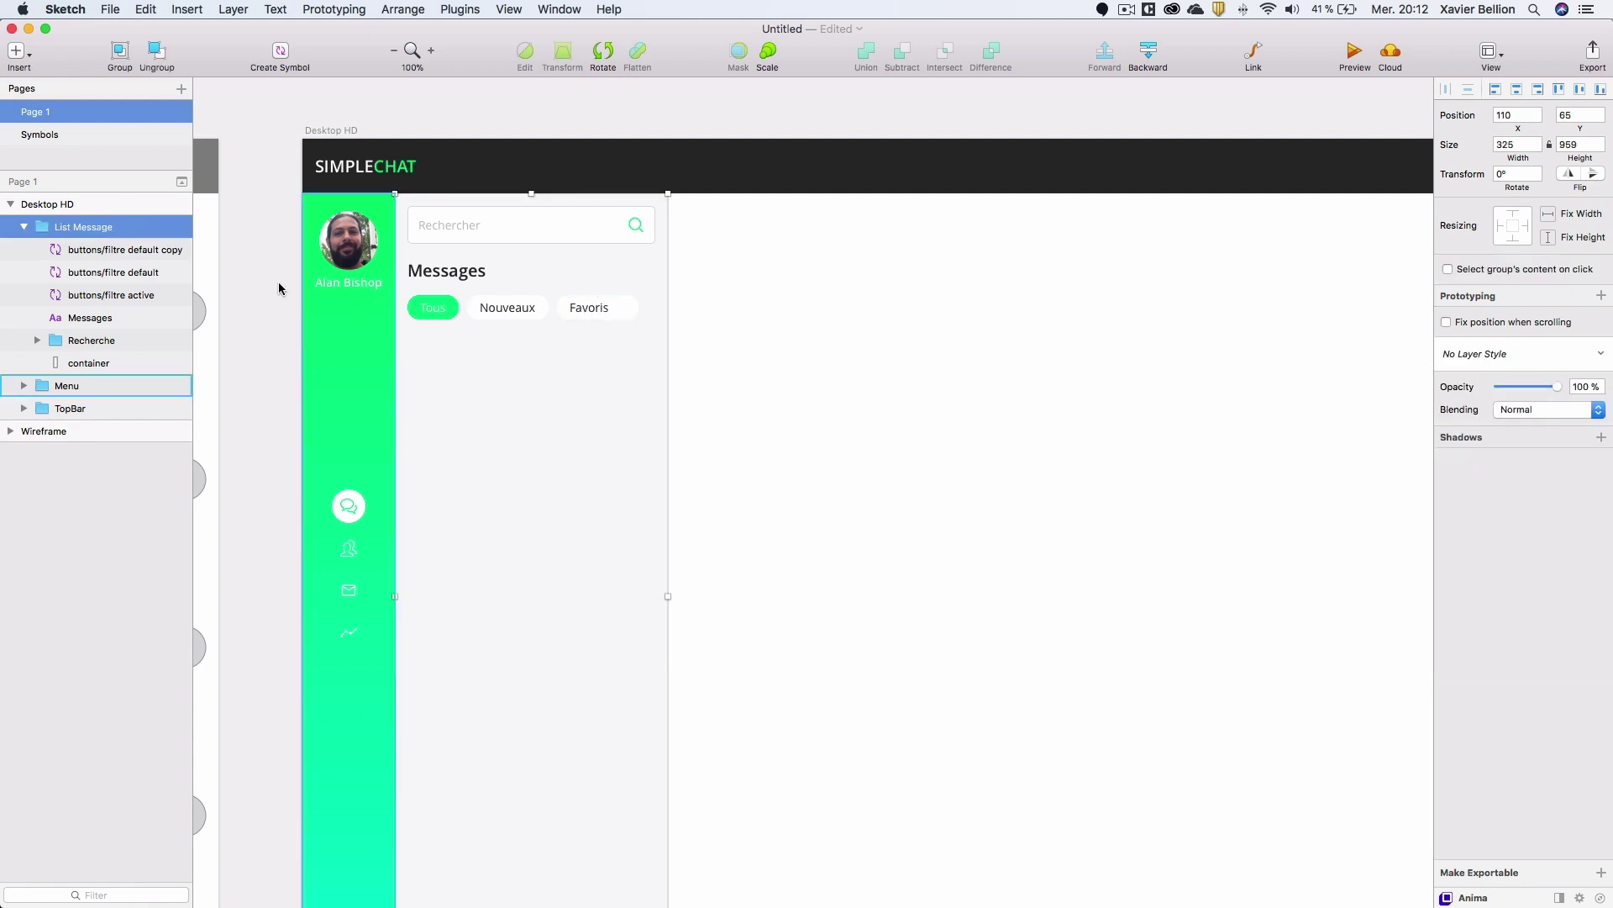
Run Paddy's Imply padding on the Favoris copy, naming the container 'container [15 15 809]'.
left_click(84, 250)
left_click(460, 9)
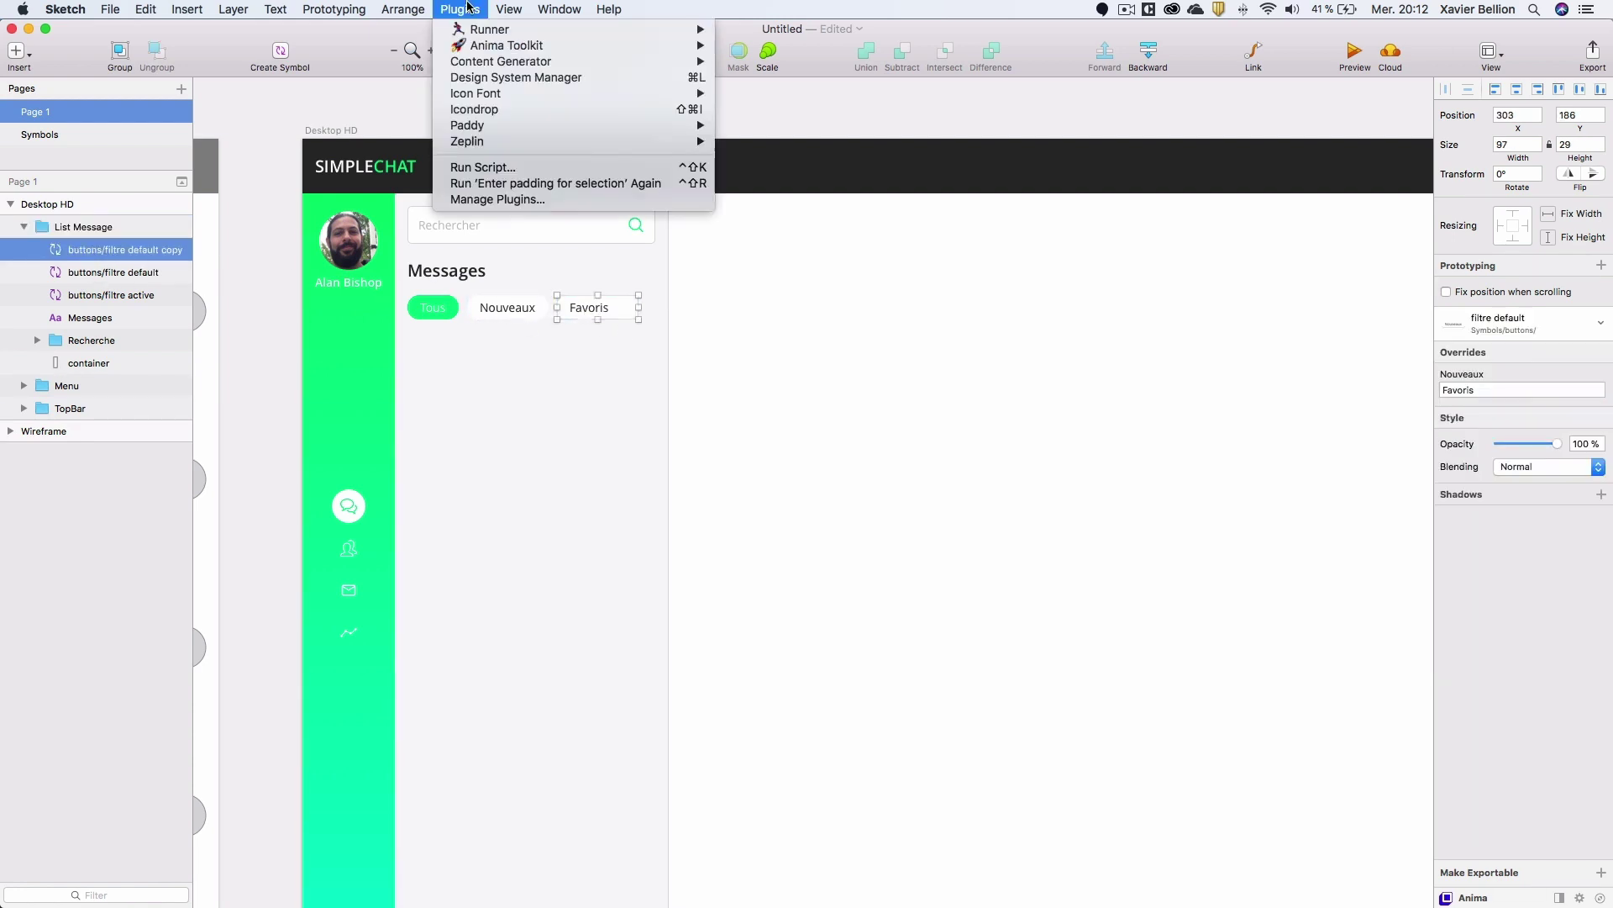
mouse_move(643, 128)
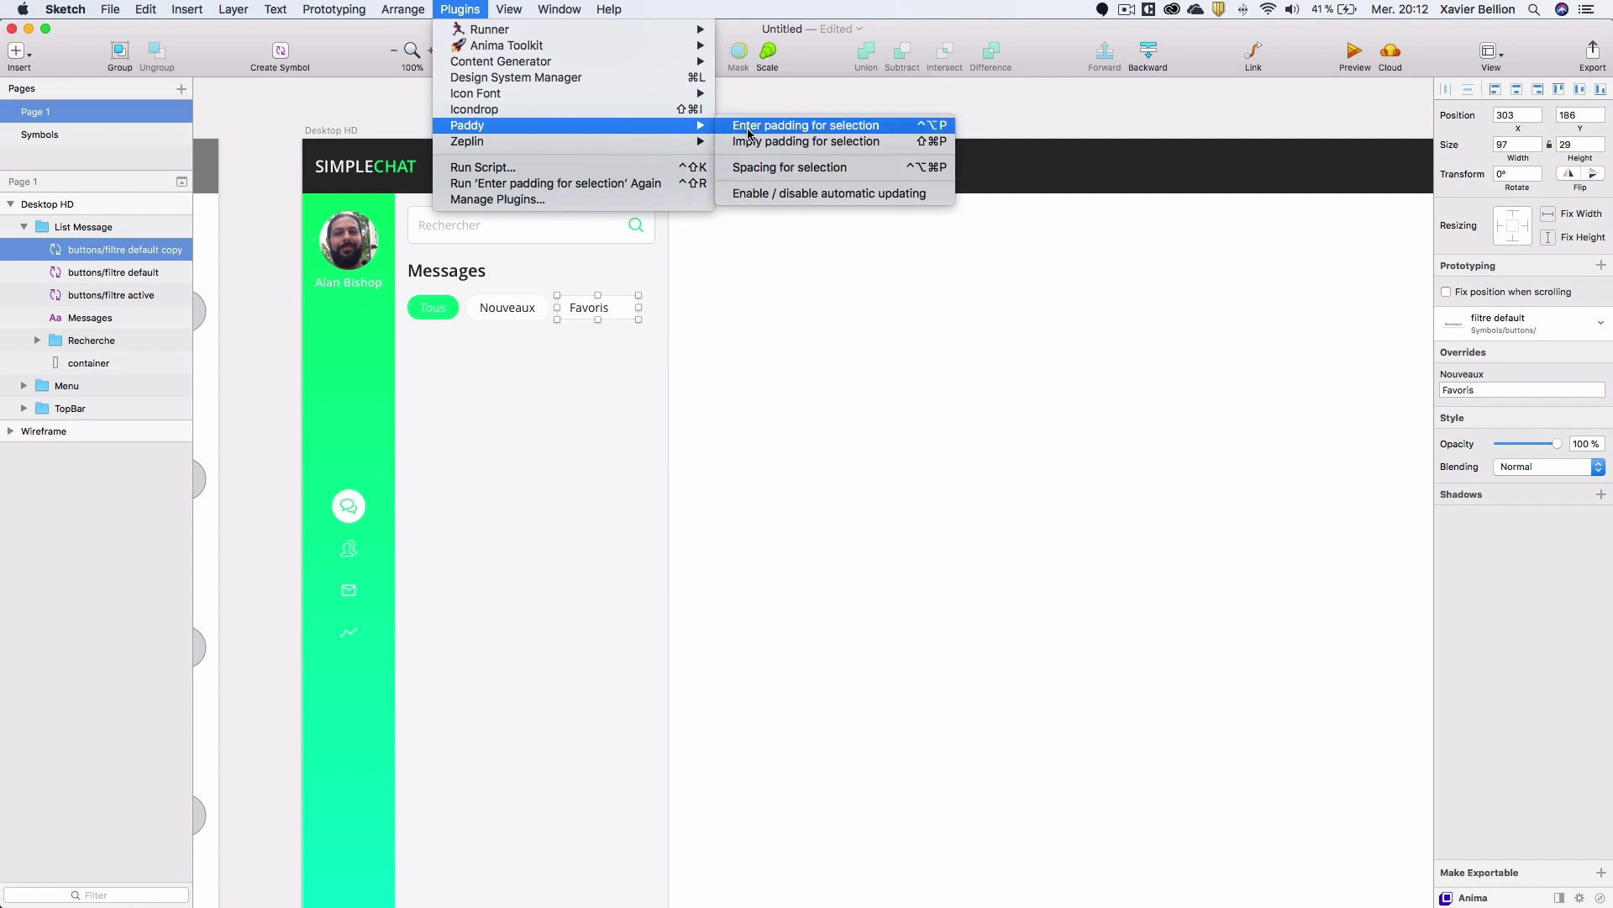
left_click(775, 148)
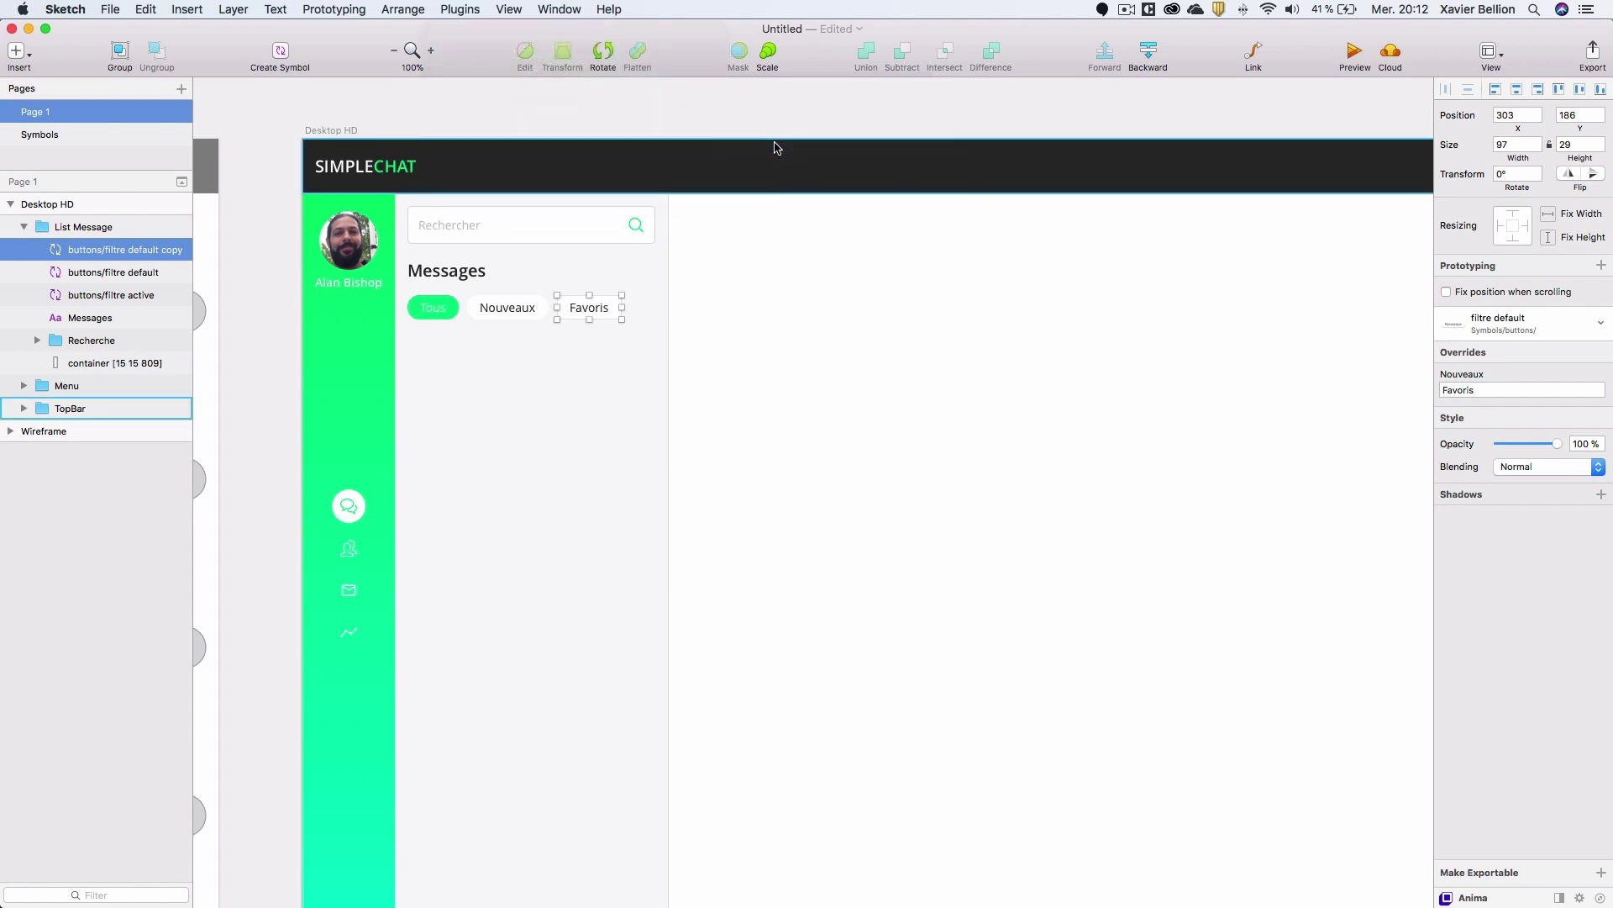
left_click(538, 109)
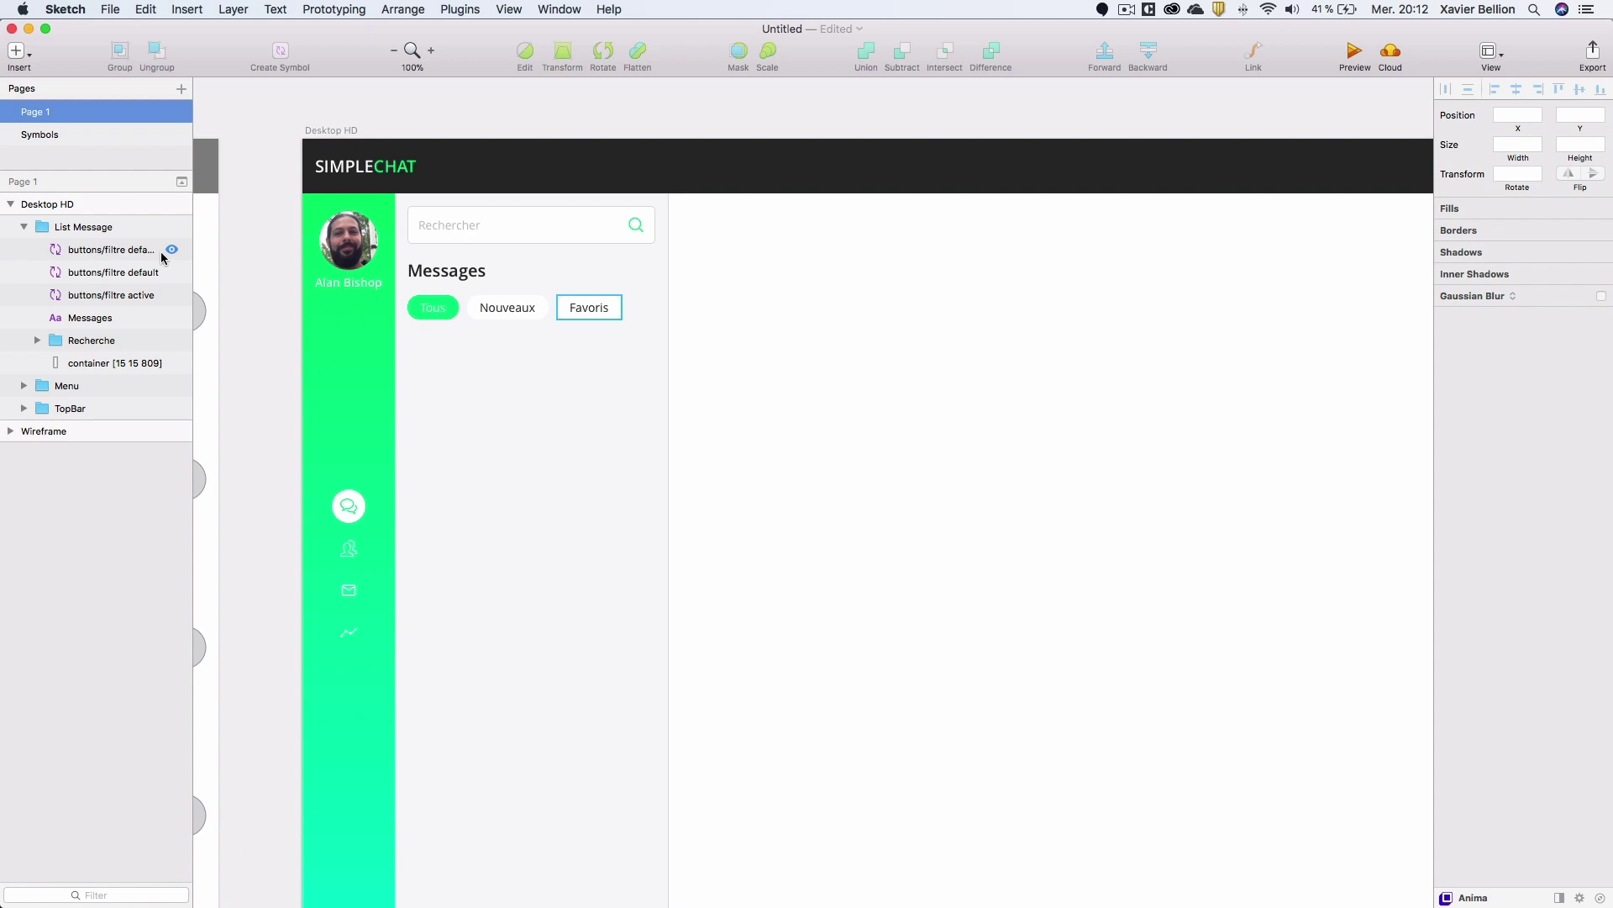
In the Favoris symbol master, set the background rectangle fill to red FF8484, then return to the instance.
left_click(589, 307)
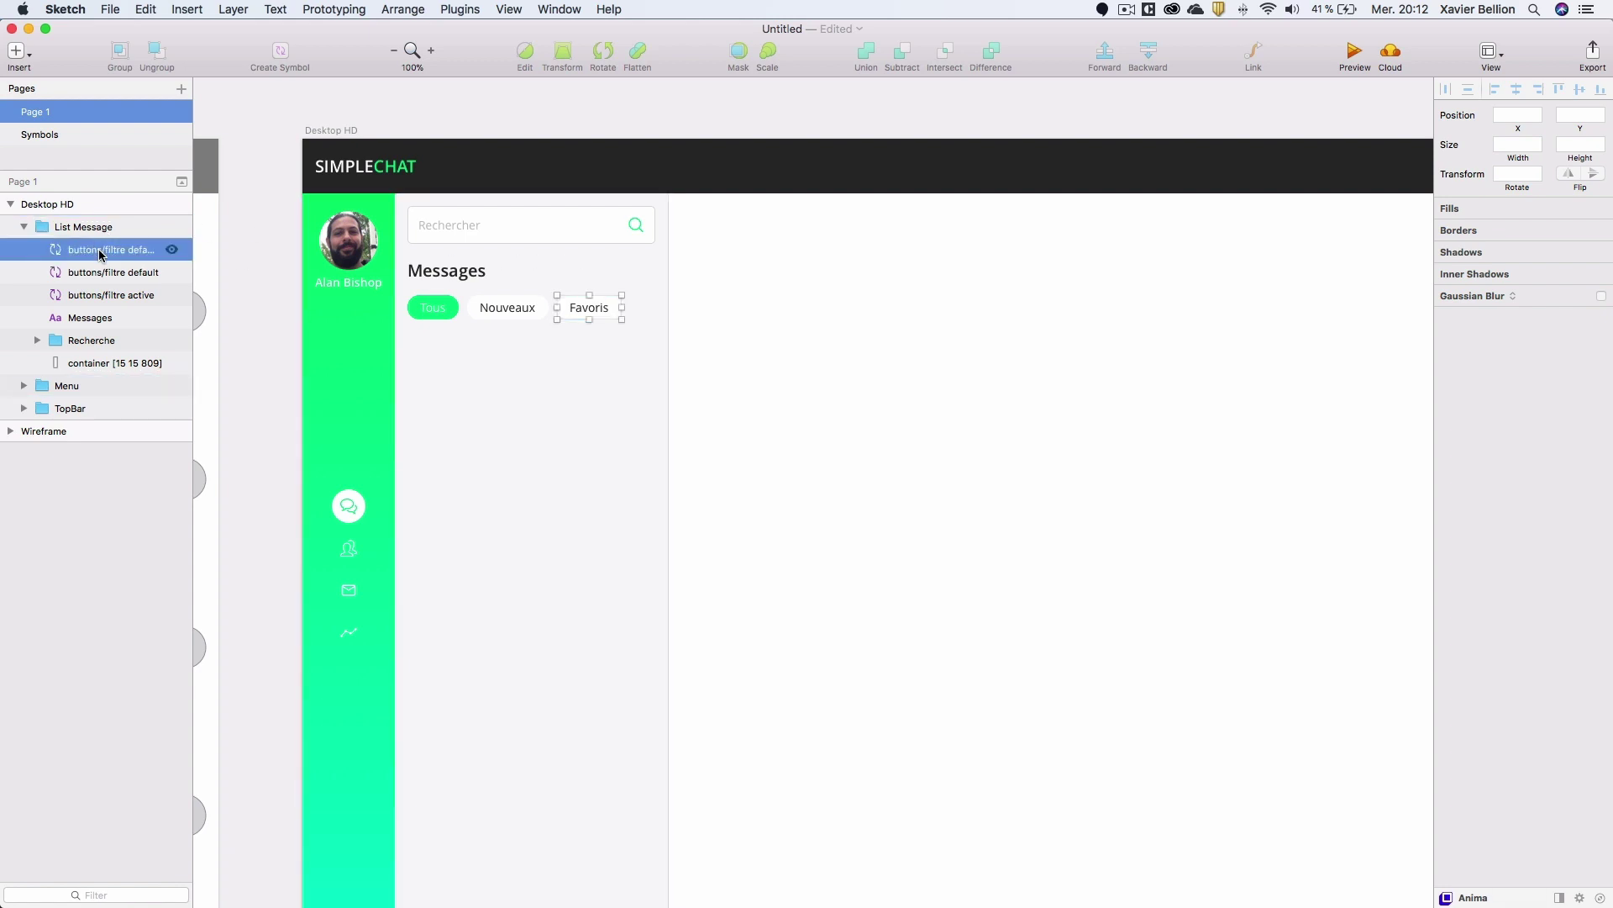
double_click(583, 304)
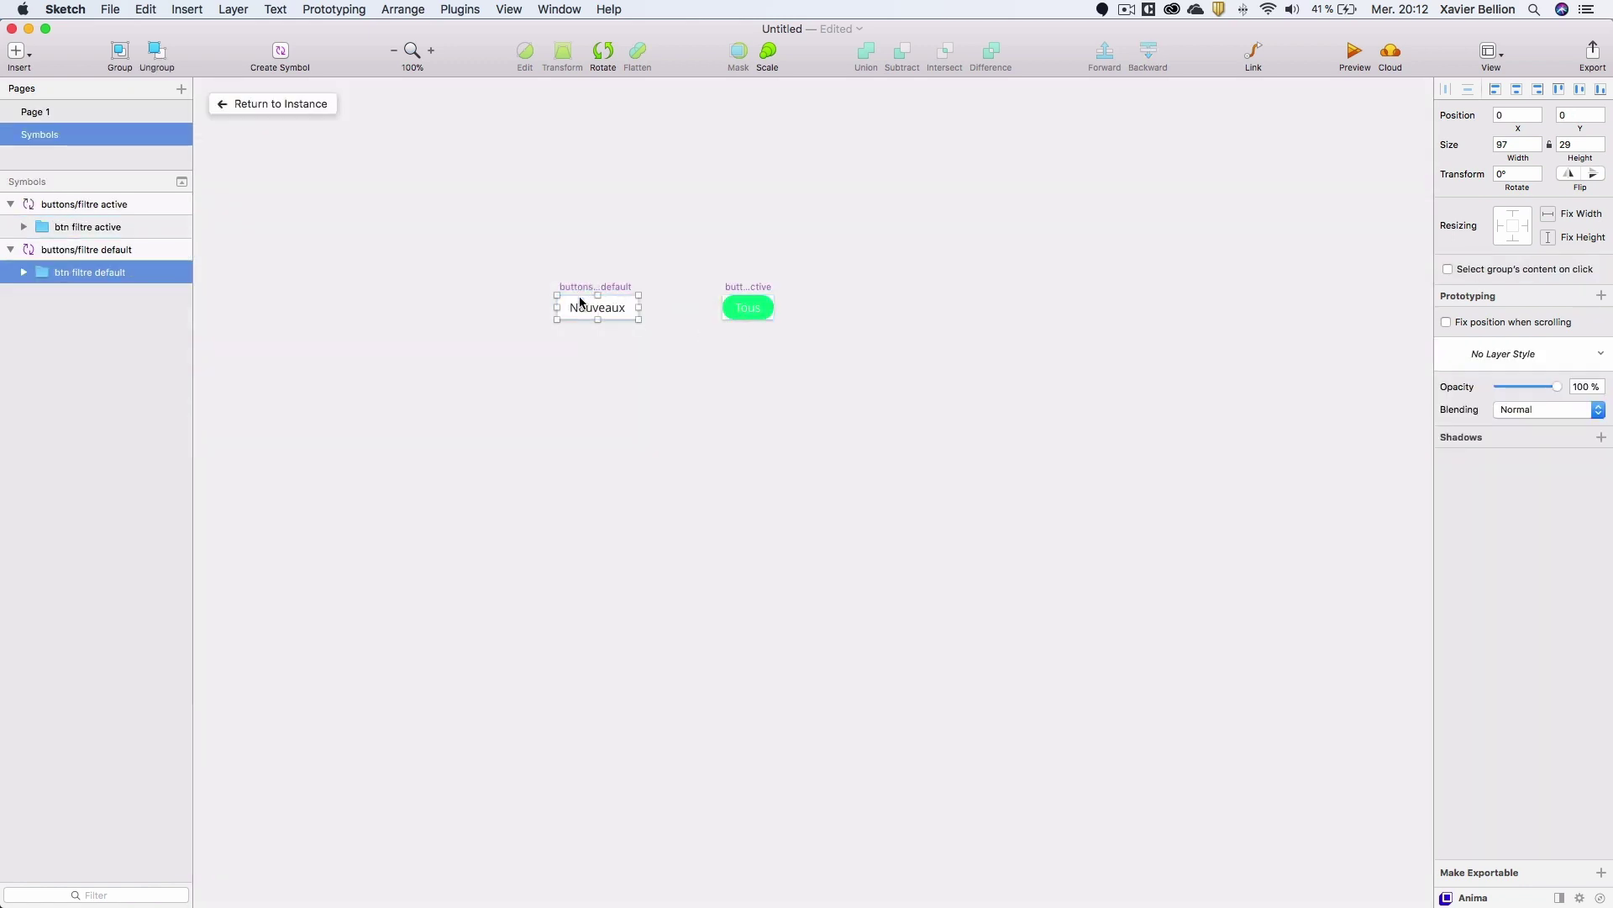
double_click(565, 319)
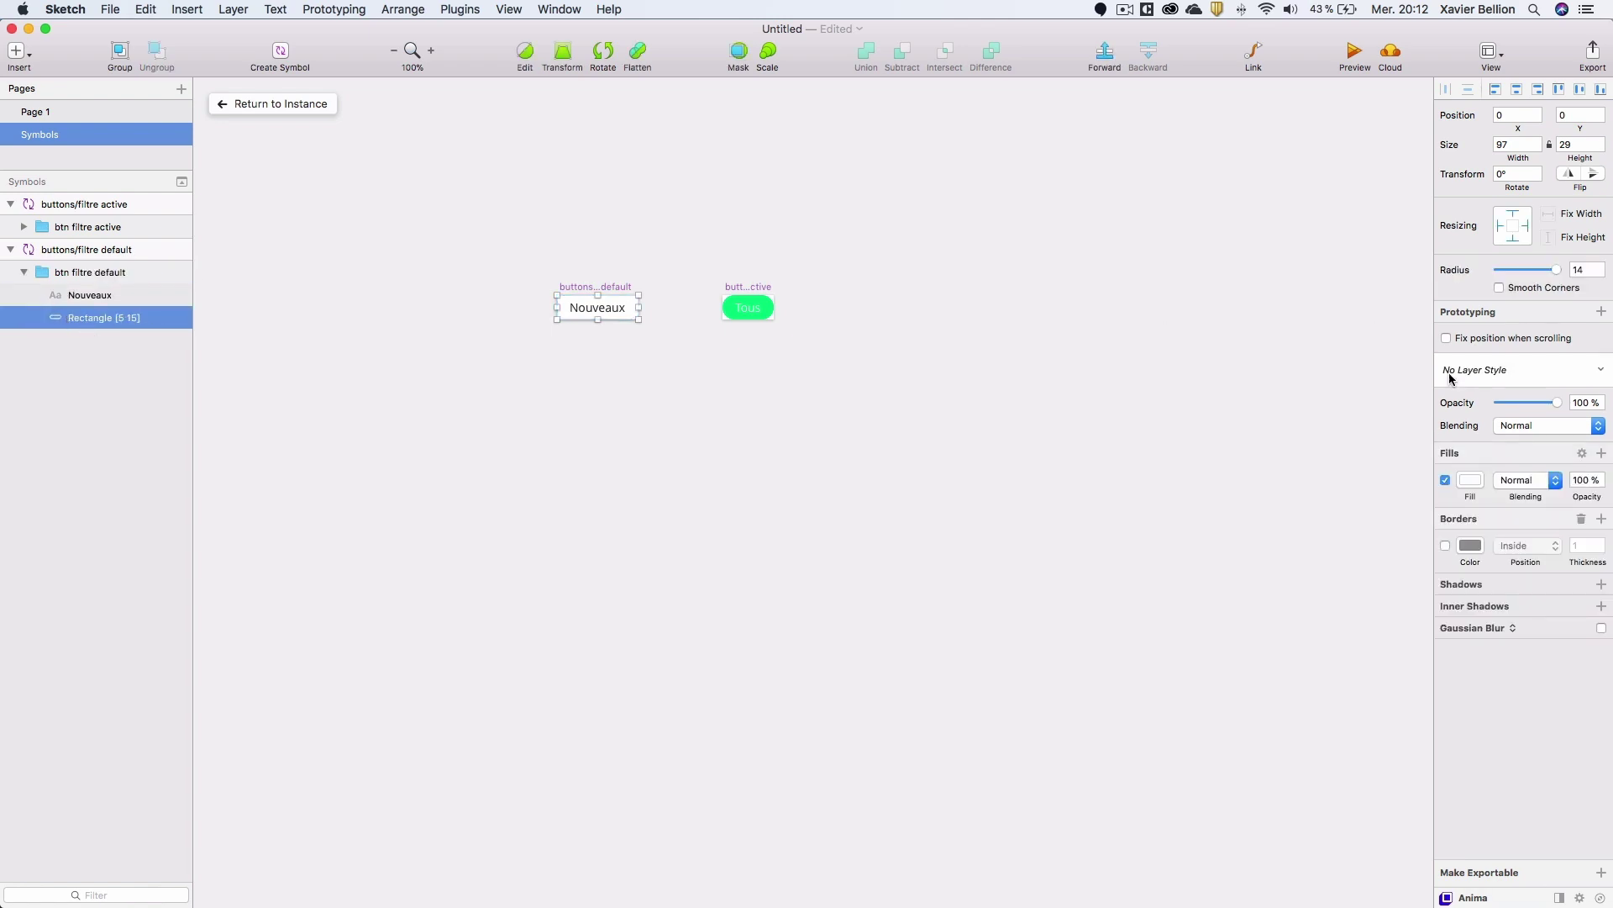
left_click(1469, 480)
left_click_drag(1549, 612, 1519, 555)
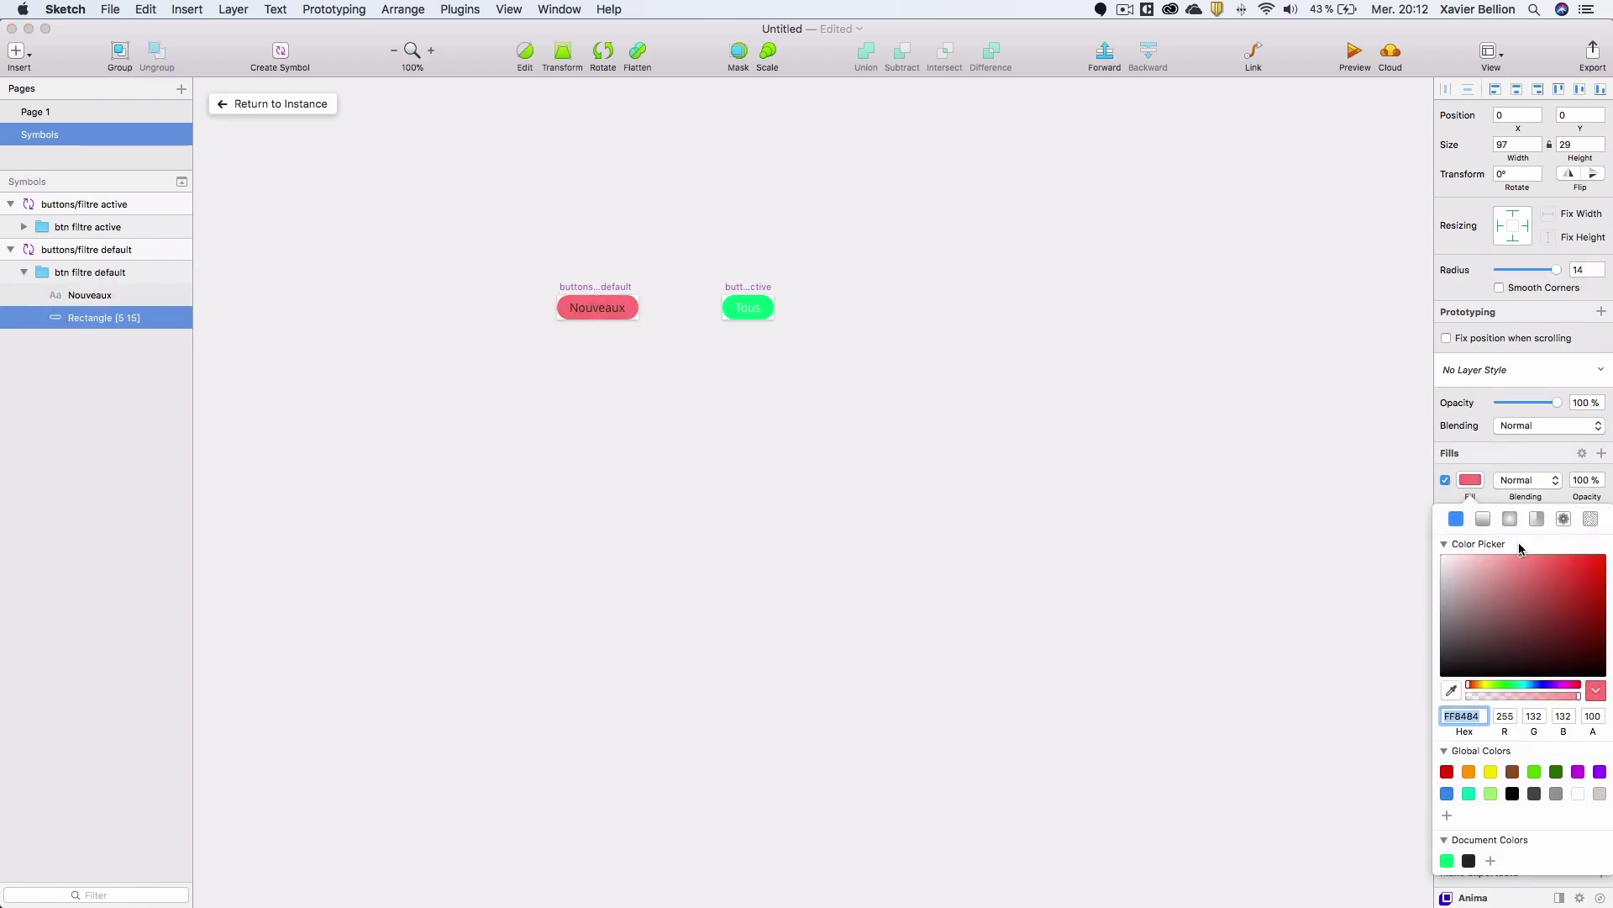
left_click(570, 215)
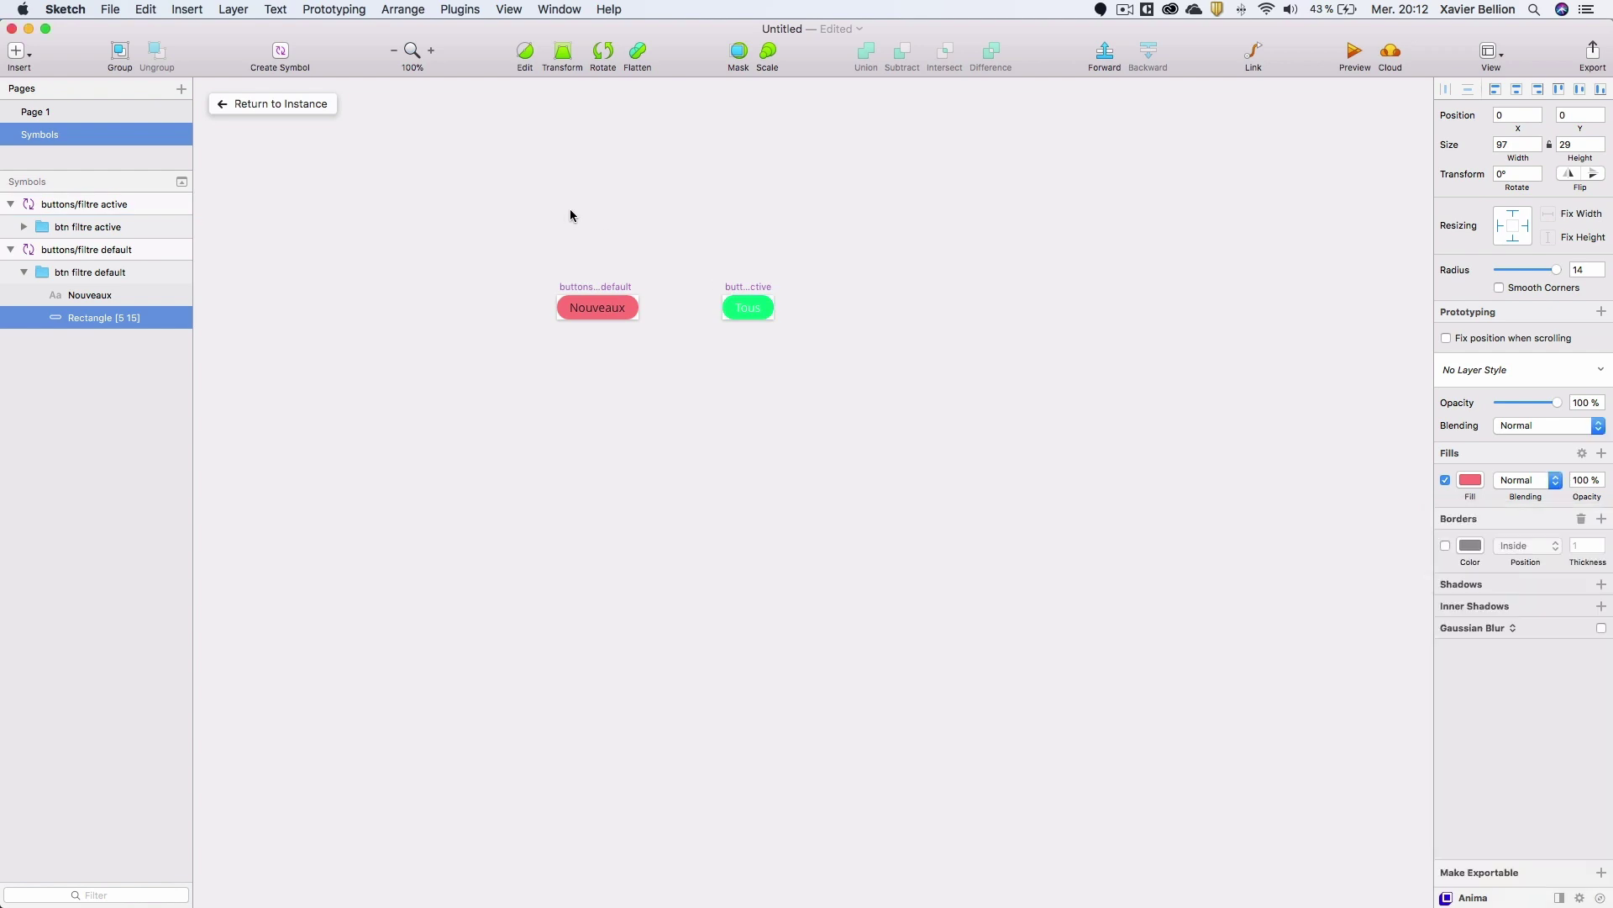
left_click(263, 100)
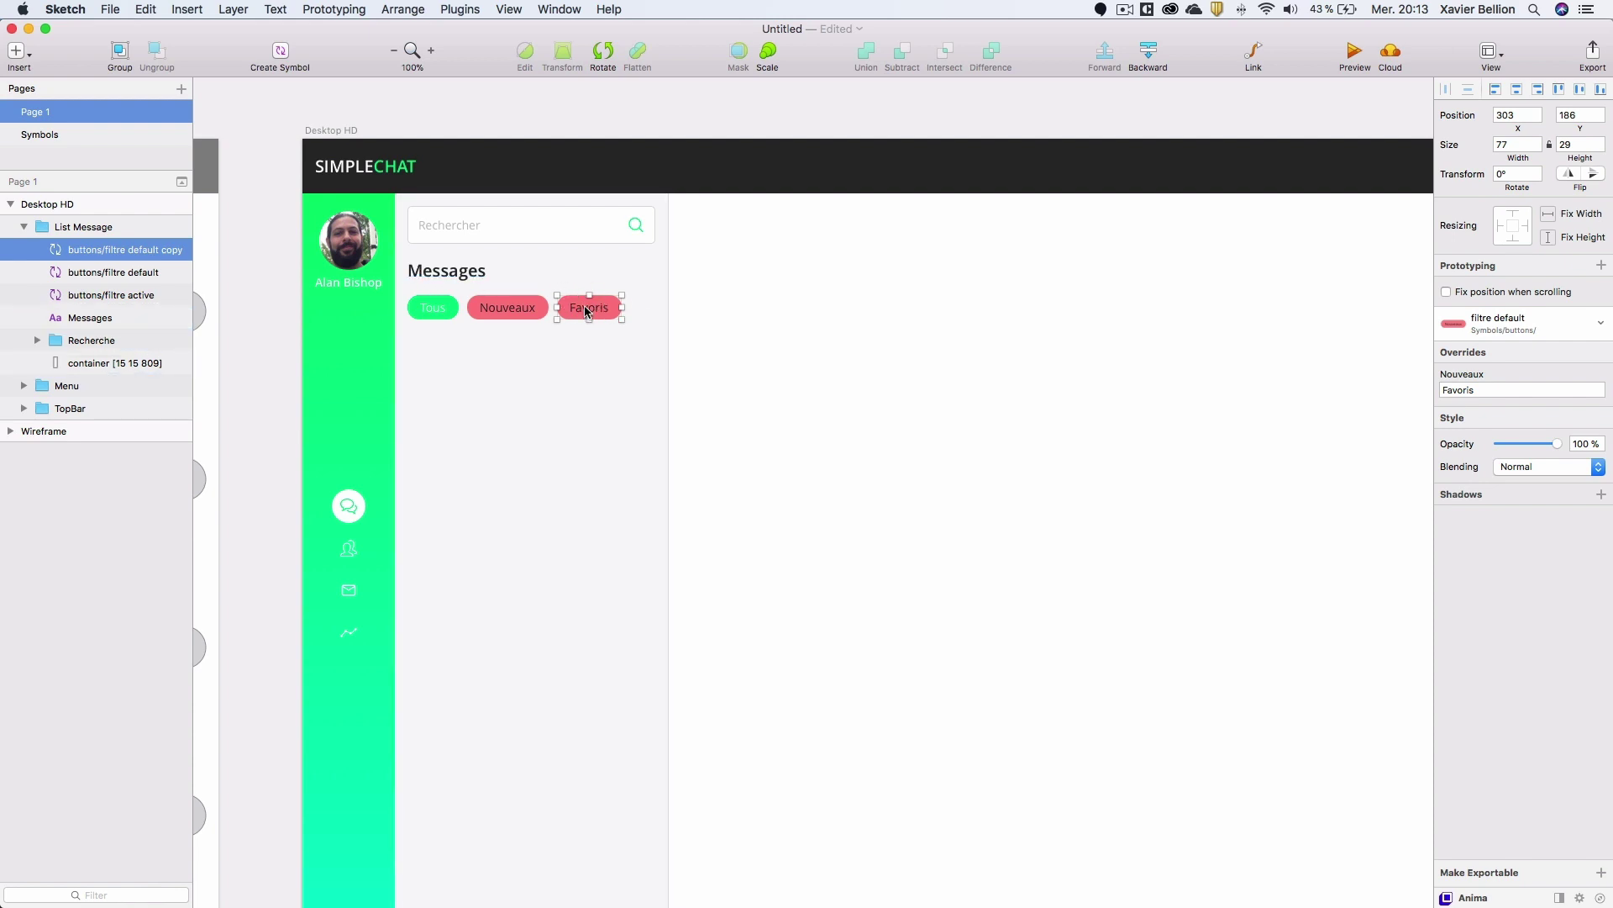
Pick buttons > filtre active from Insert > Symbols > Document.
left_click(199, 10)
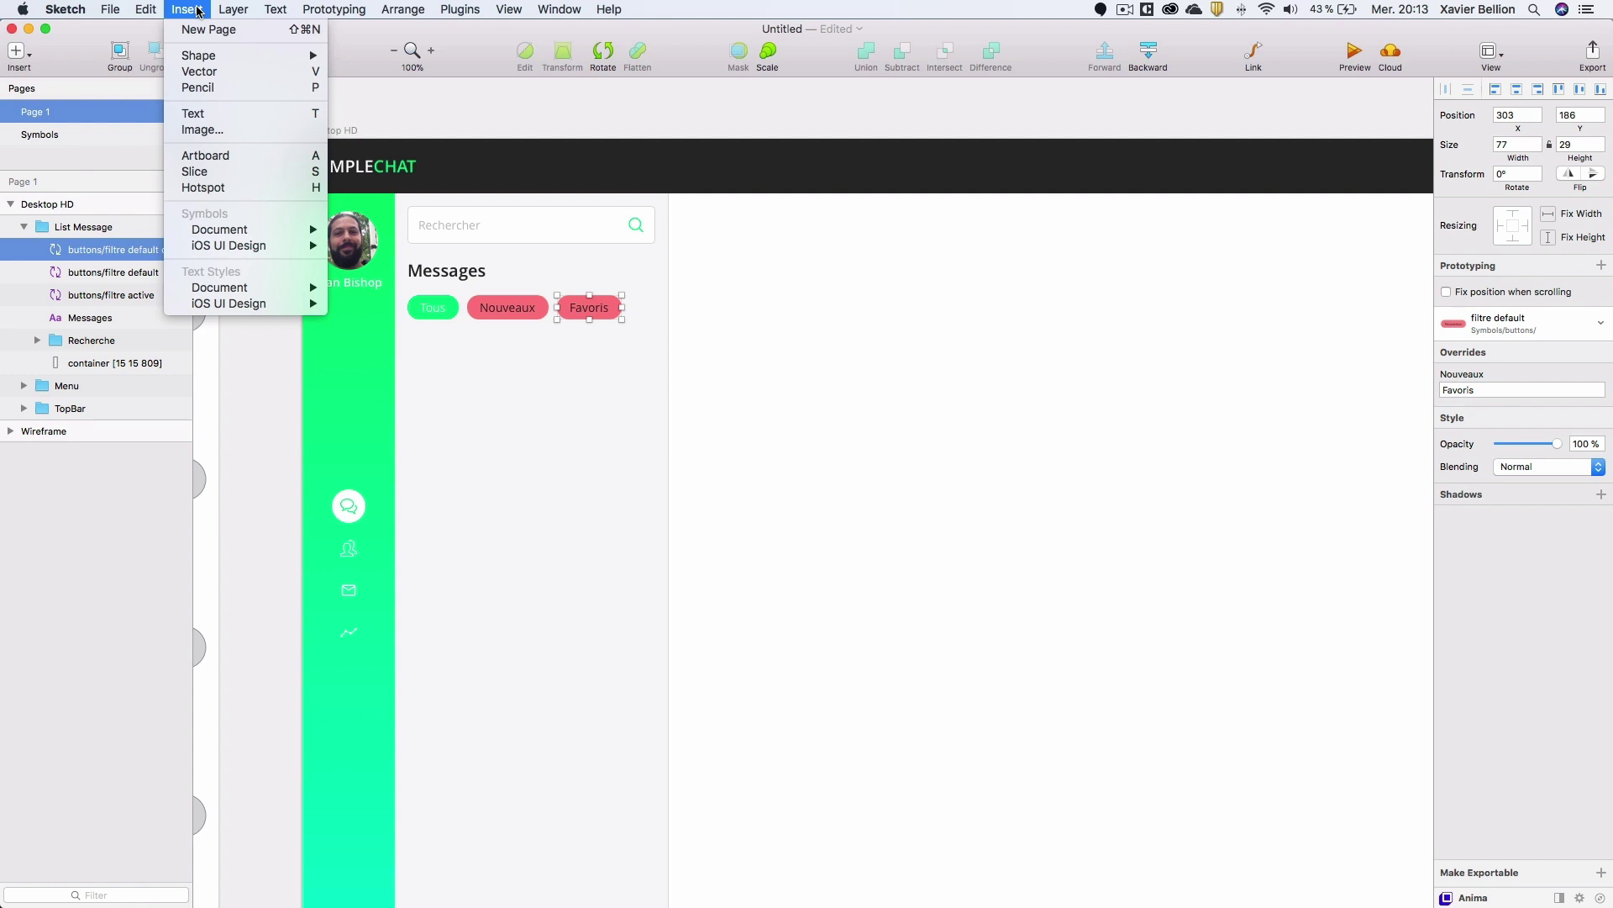
mouse_move(298, 234)
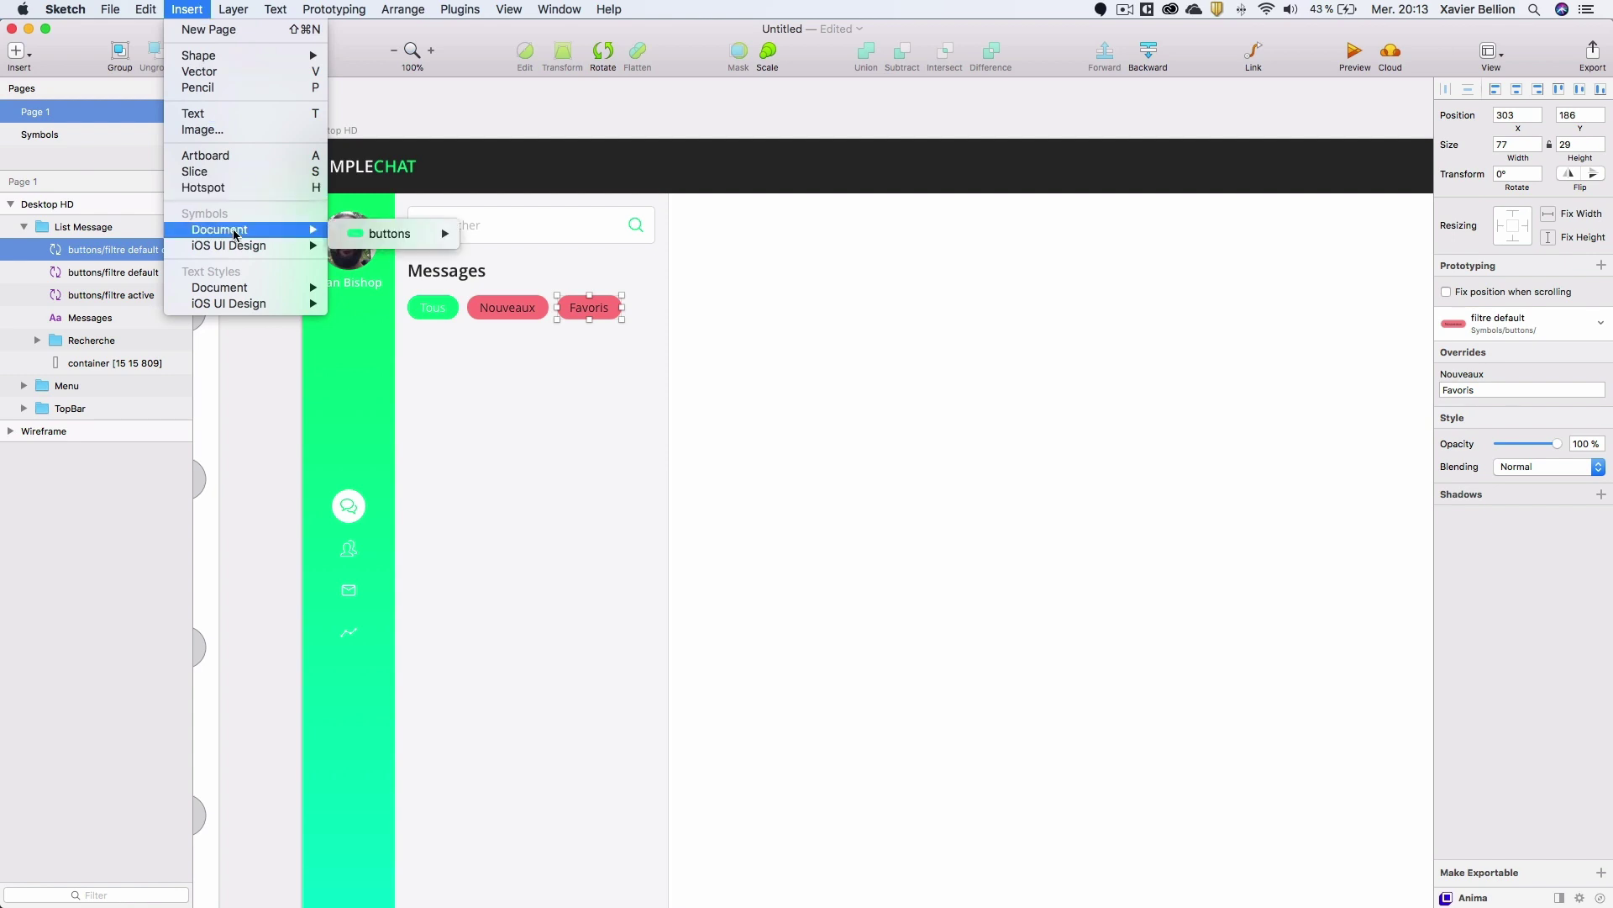
mouse_move(378, 240)
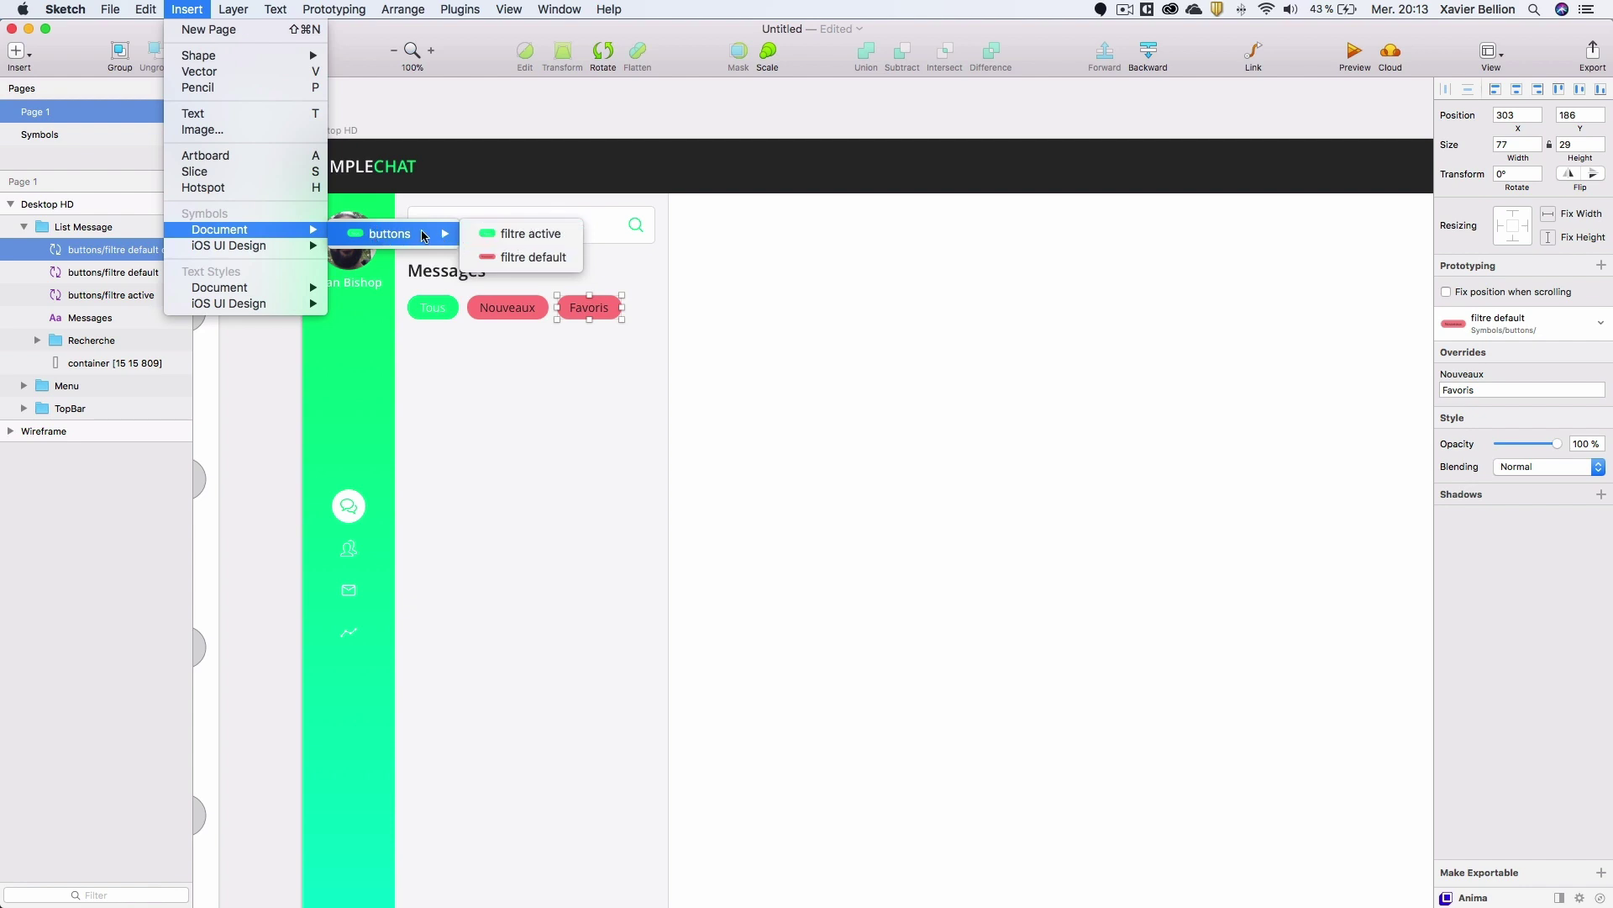
left_click(511, 234)
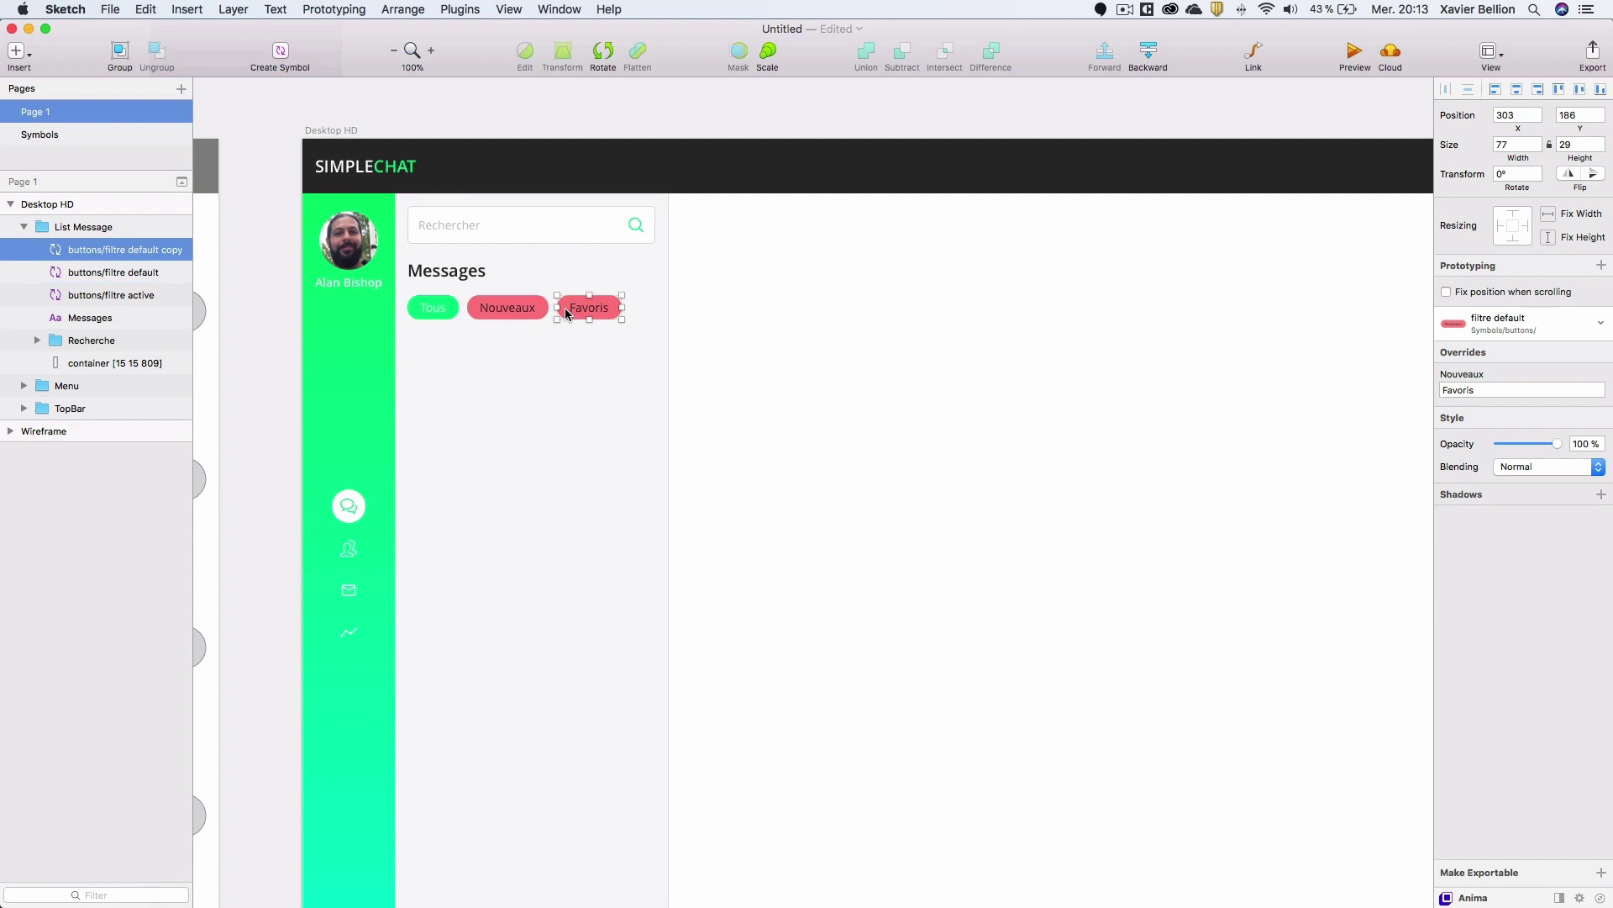
On the Symbols page, set the default button background back to FFFFFF and return to Page 1.
left_click(50, 136)
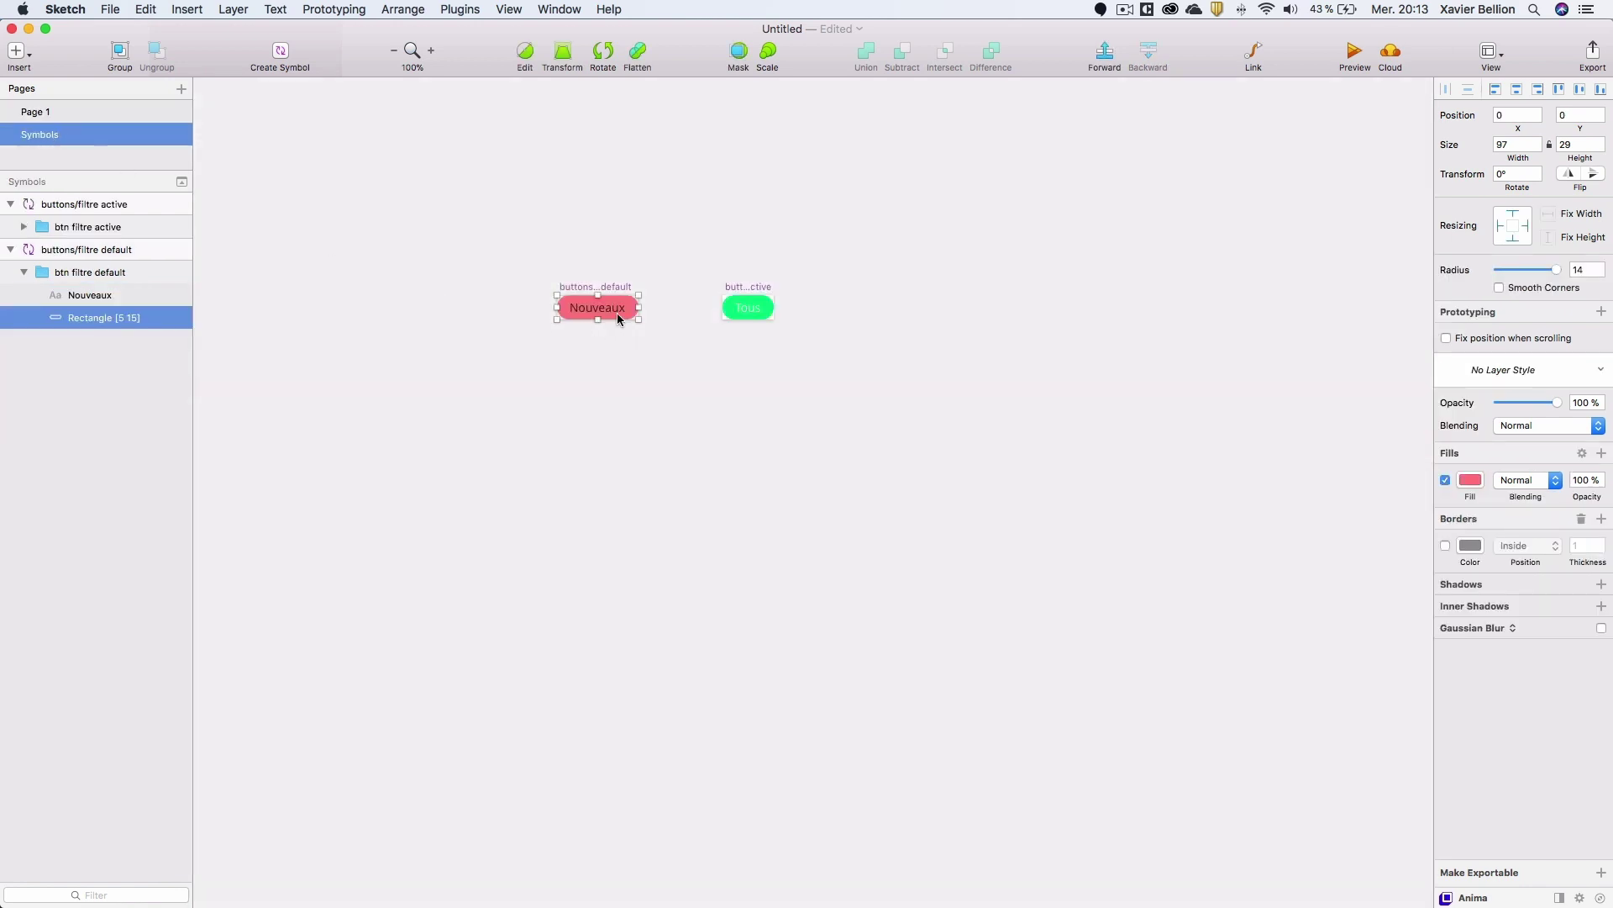
left_click(1471, 480)
left_click_drag(1492, 556, 1394, 532)
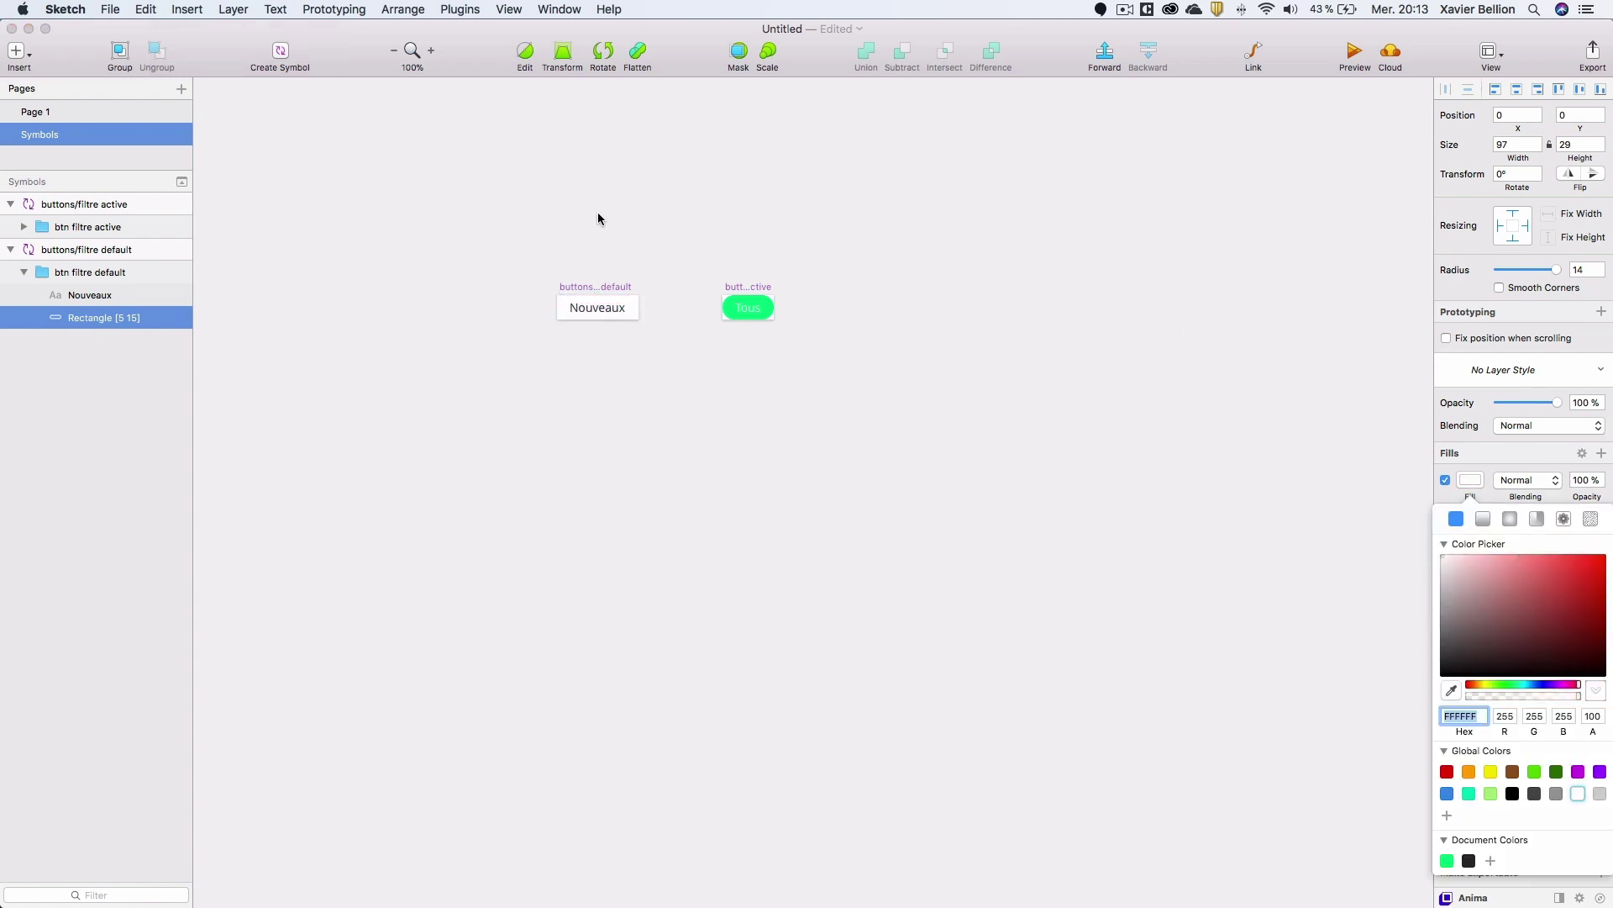
left_click(39, 113)
left_click(39, 114)
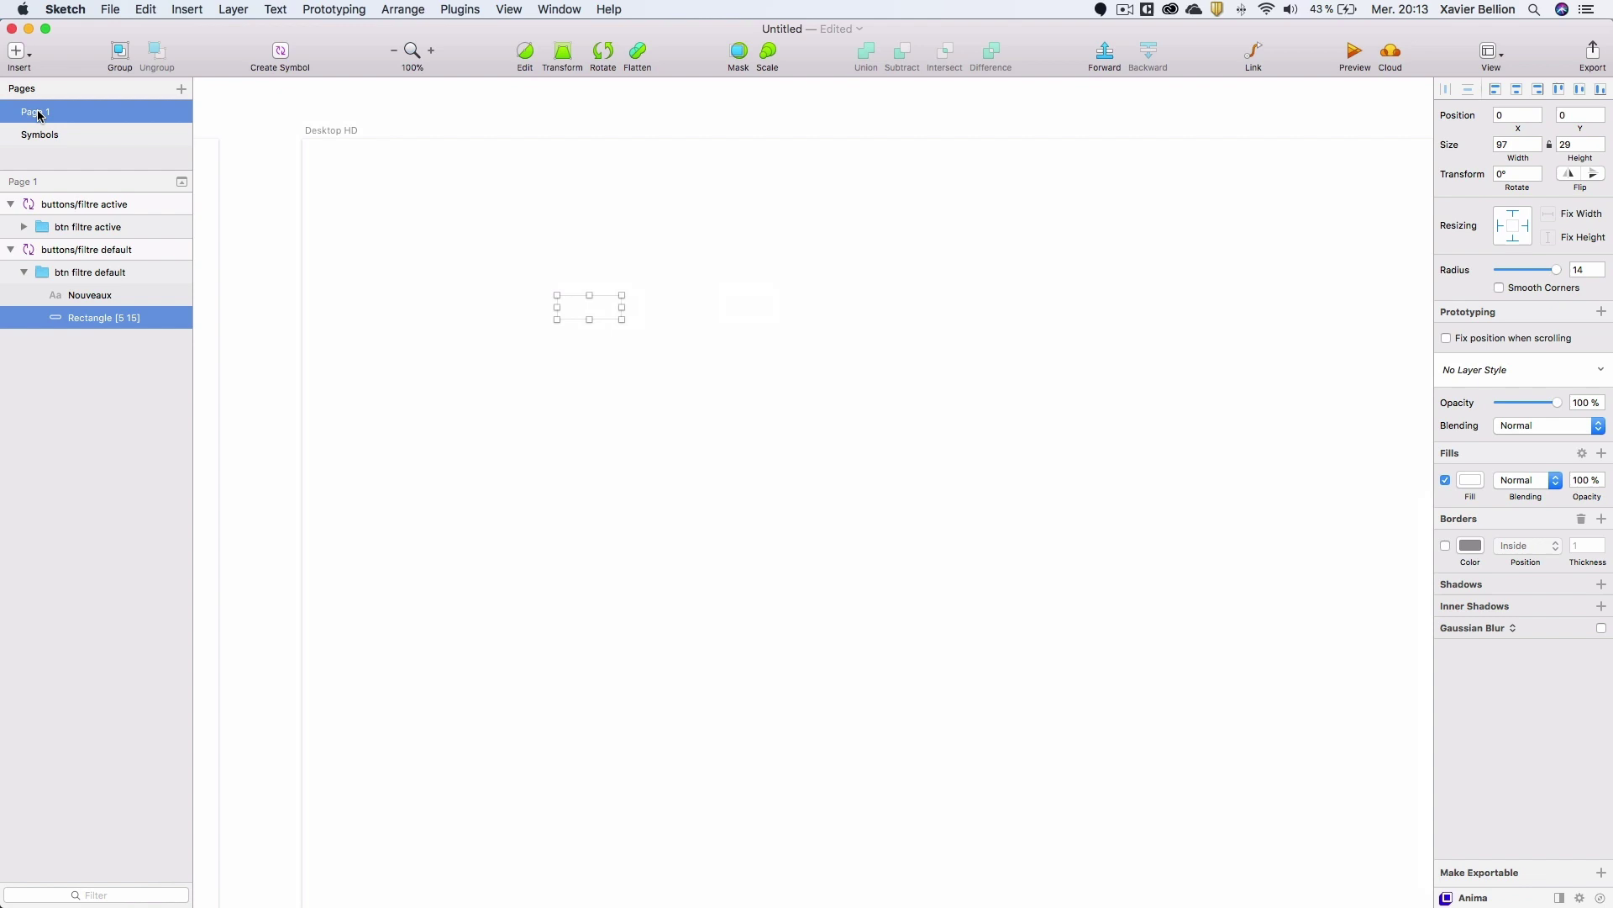
left_click(280, 215)
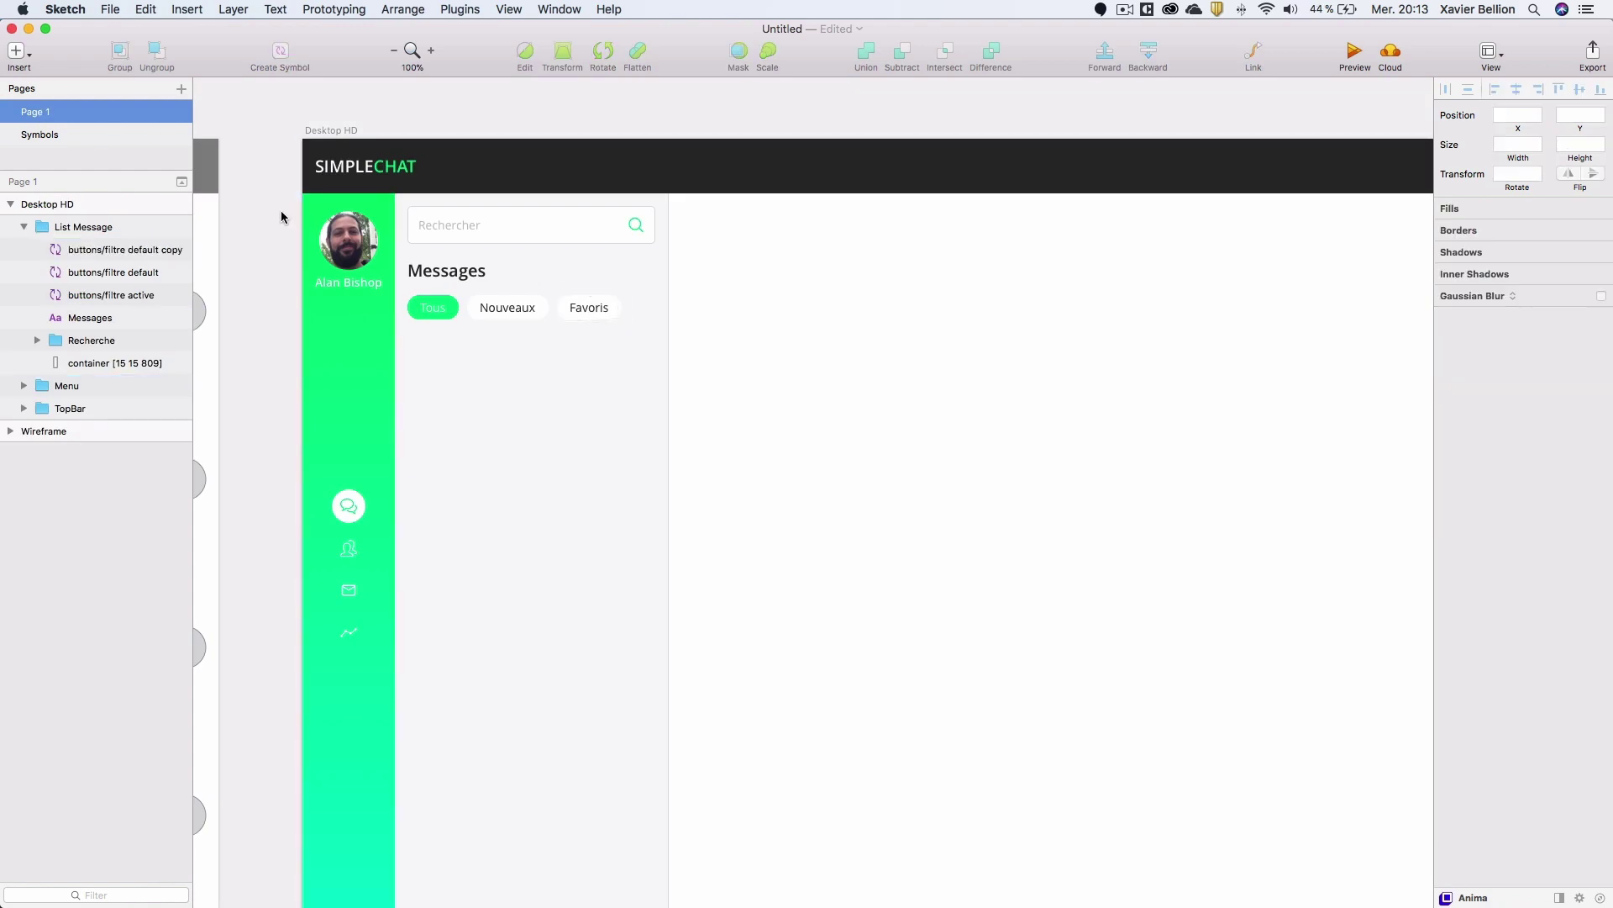
Select the Tous, Nouveaux and Favoris pills, nudge them up, and group them as Filtres.
left_click(75, 249)
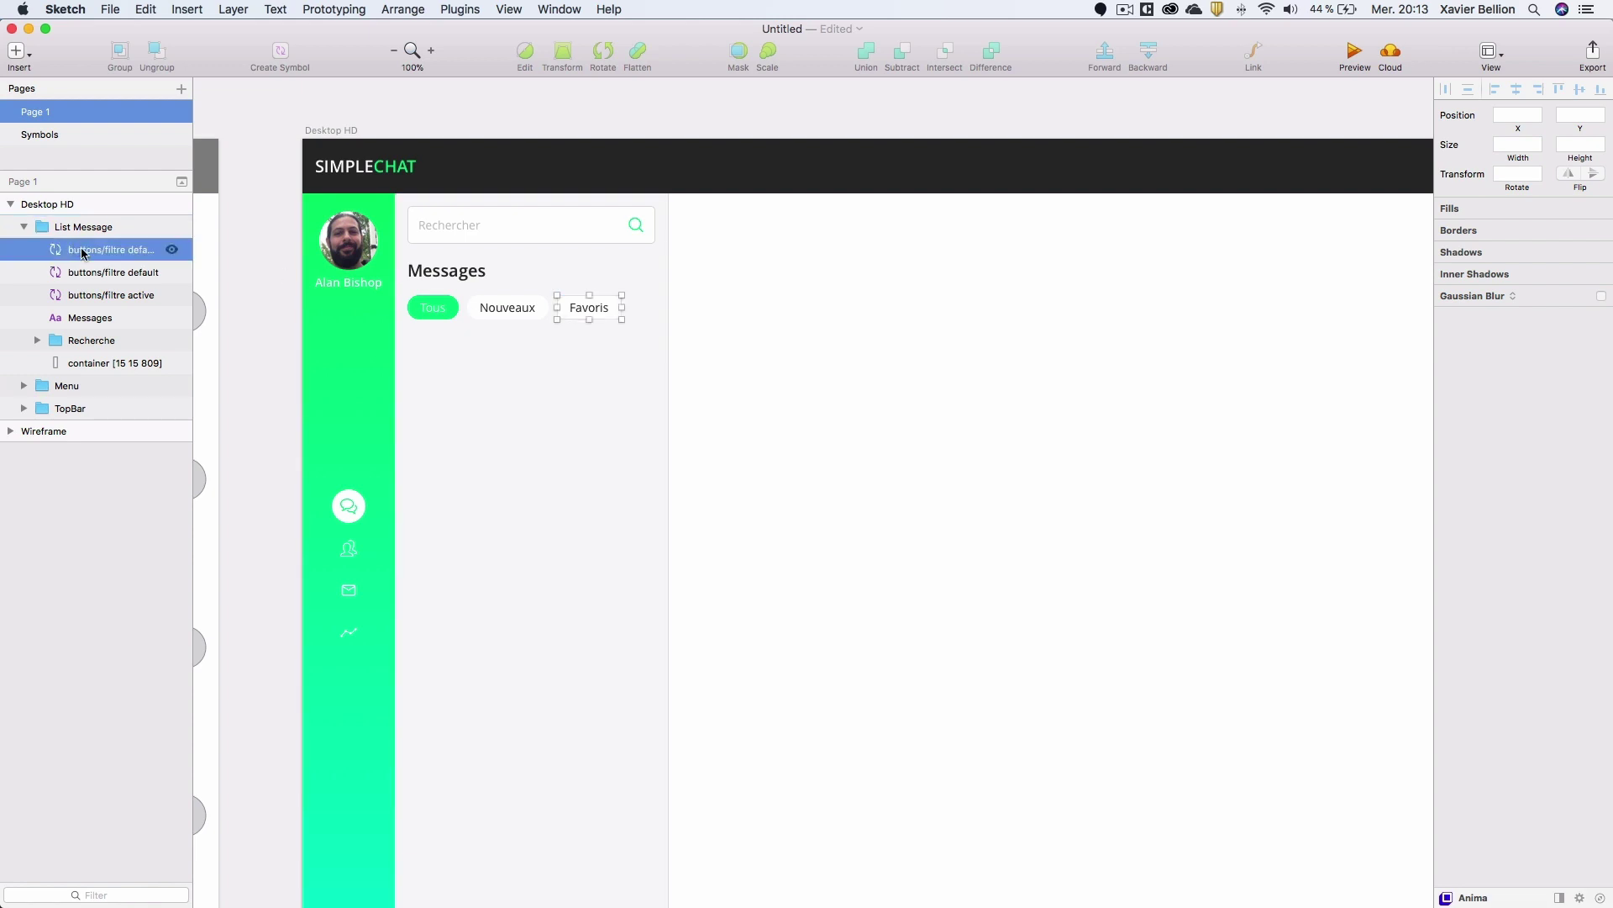
left_click(93, 296, "shift")
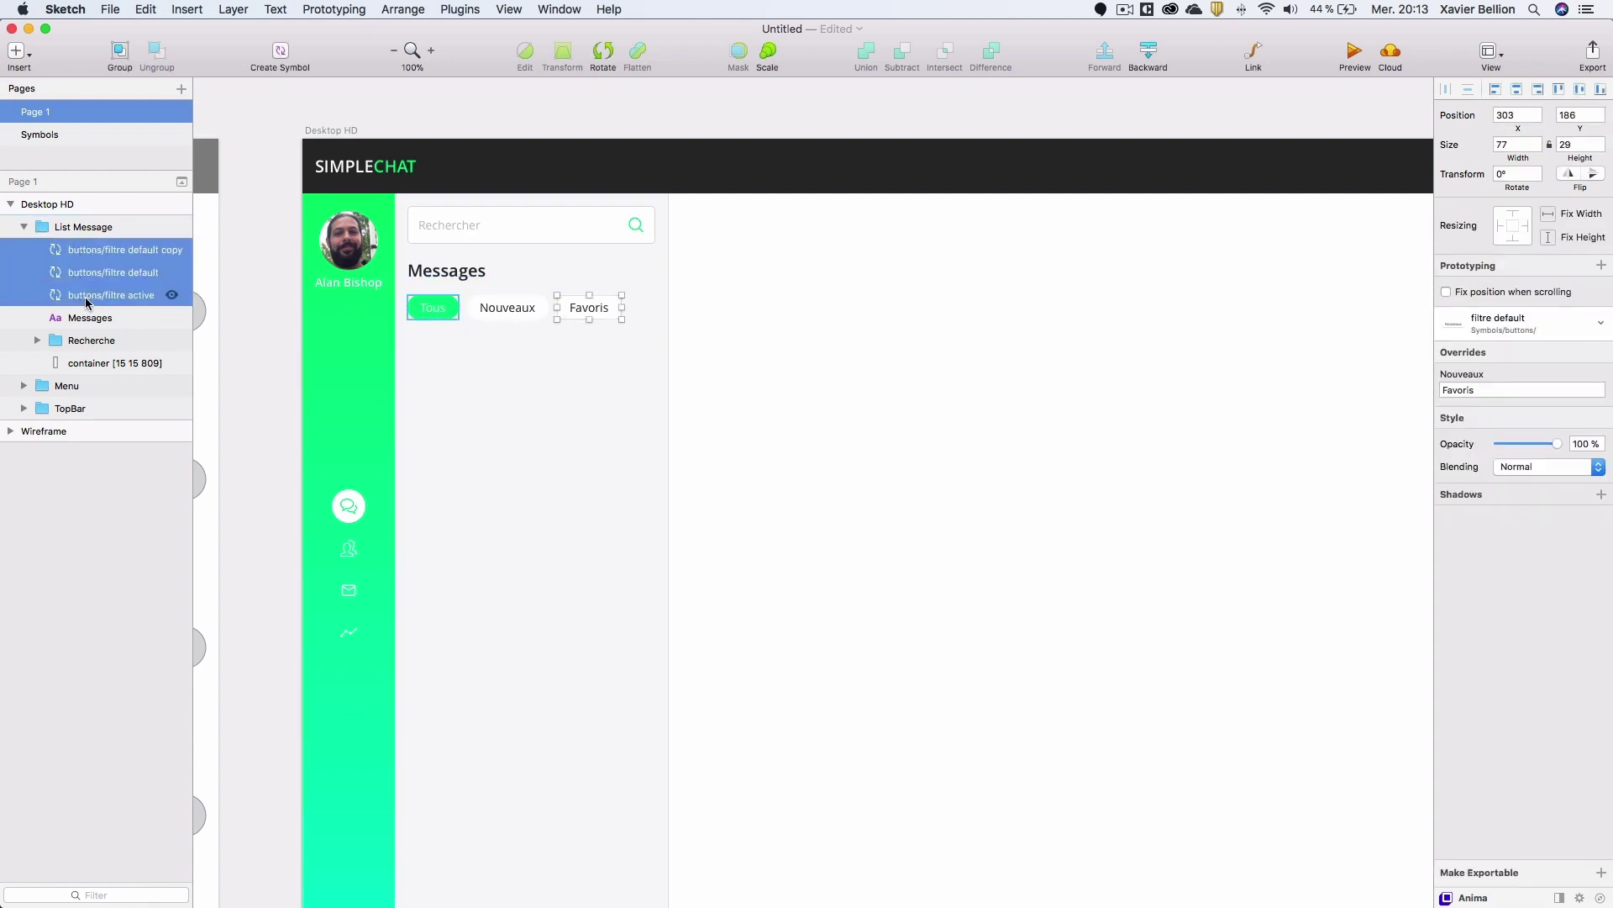
key("alt+Up")
key("alt+Up")
key("alt+Up")
key("alt+Up")
key("alt+Up")
key("alt+Up")
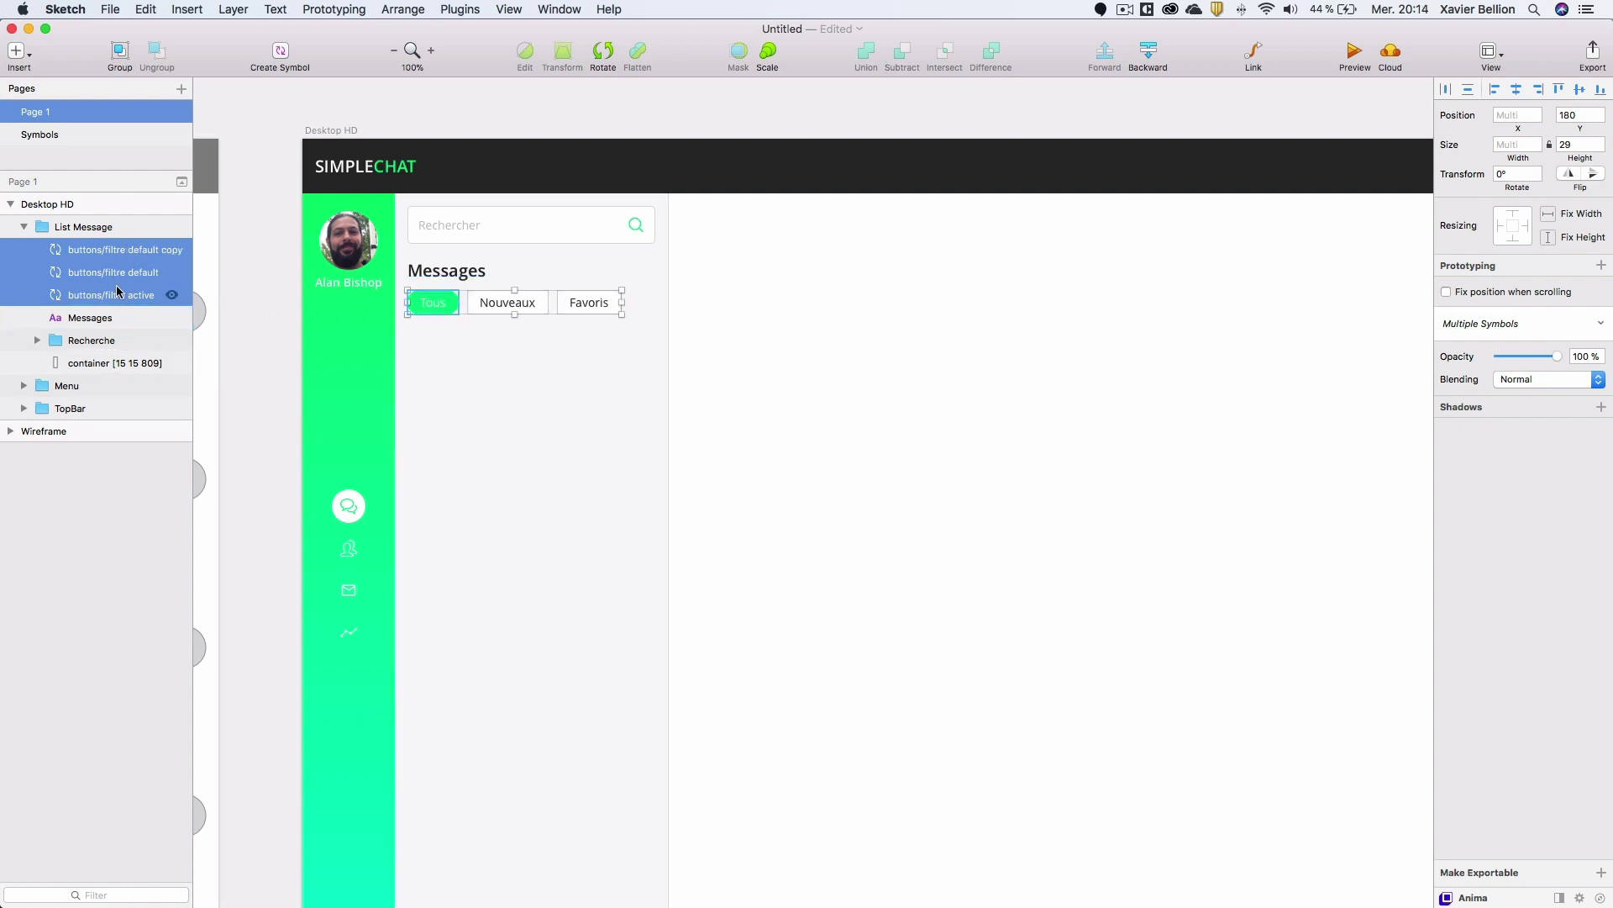
key("super+g")
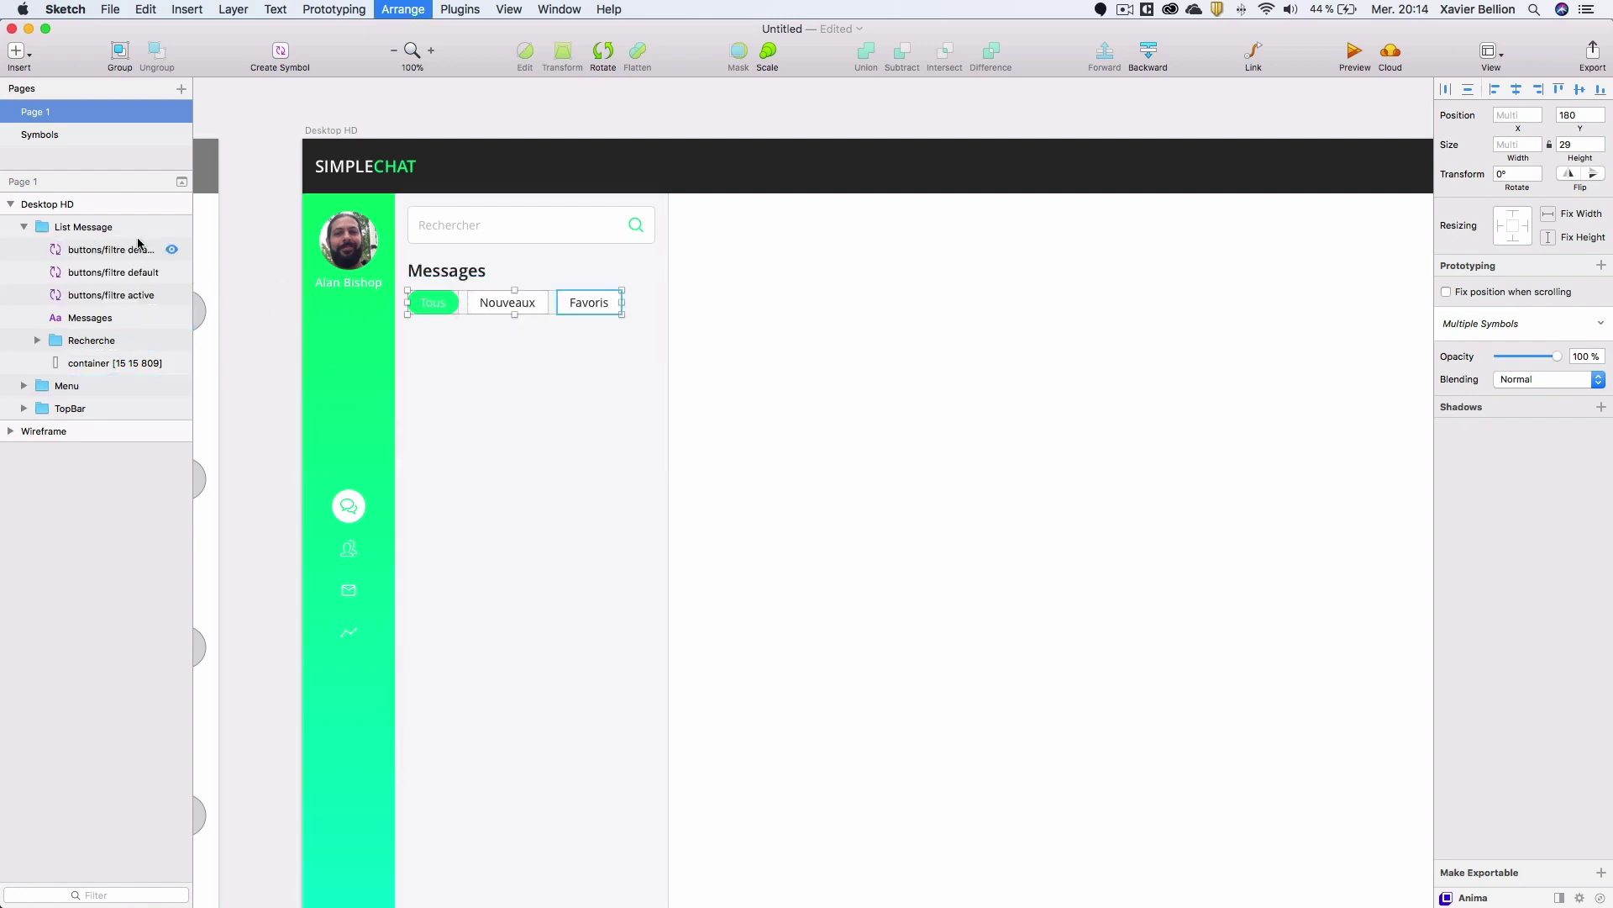
double_click(90, 250)
type("Filtres")
key("Return")
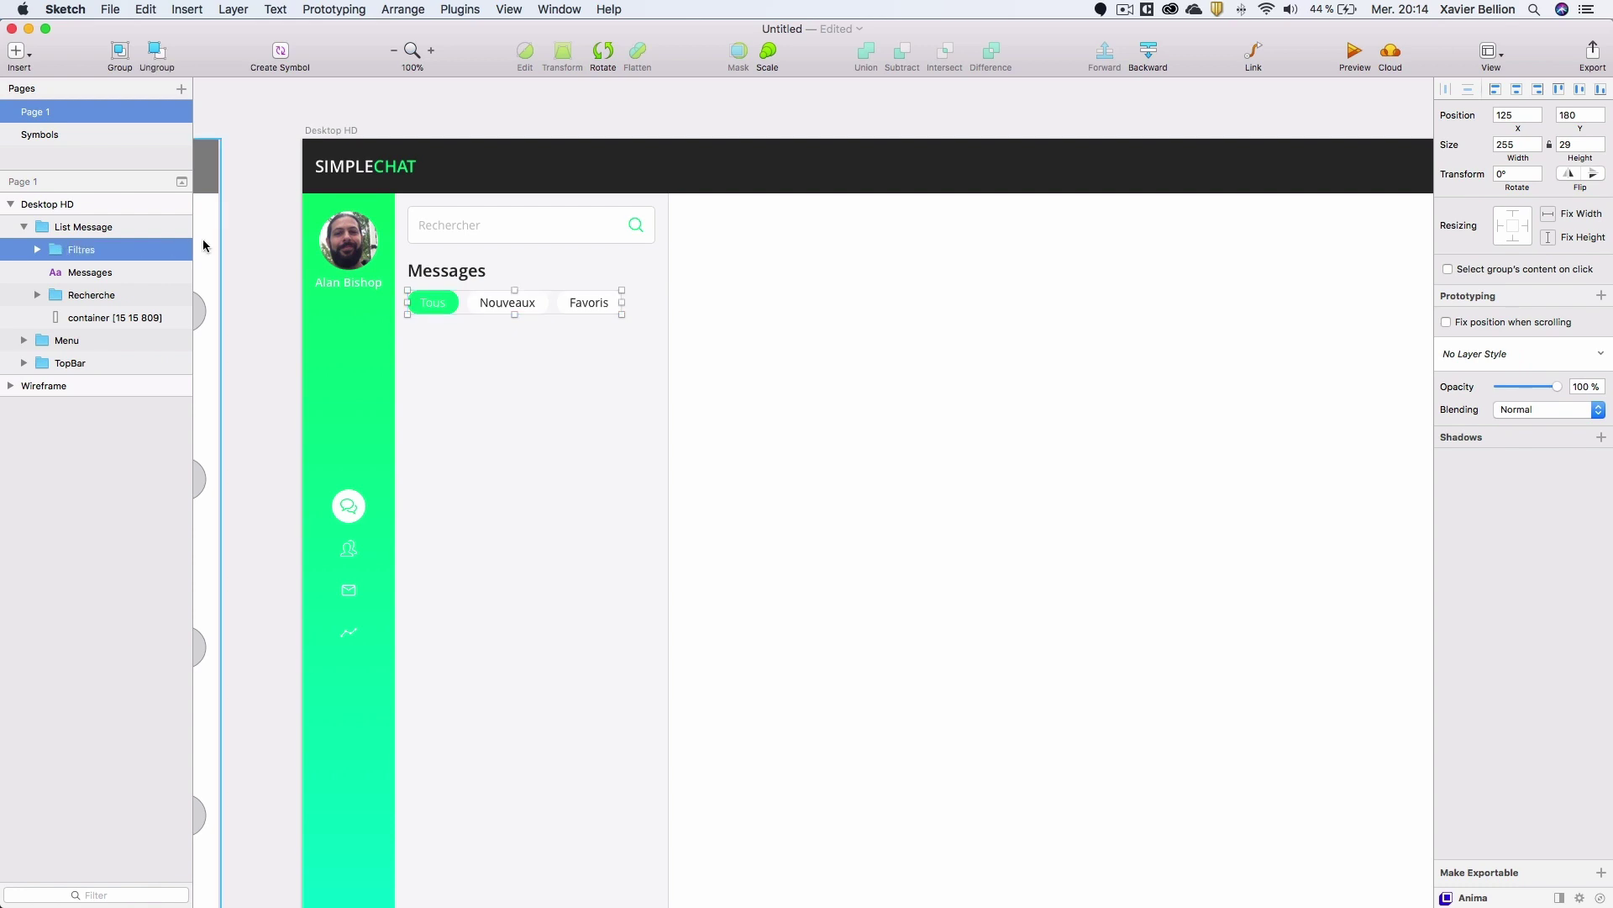
Draw a 158-high card rectangle below the filter buttons, with no border and fill FFFFFF.
key("r")
mouse_move(447, 351)
left_mouse_down()
mouse_move(577, 416)
mouse_move(461, 358)
mouse_move(668, 360)
left_mouse_up()
left_click_drag(532, 390, 532, 460)
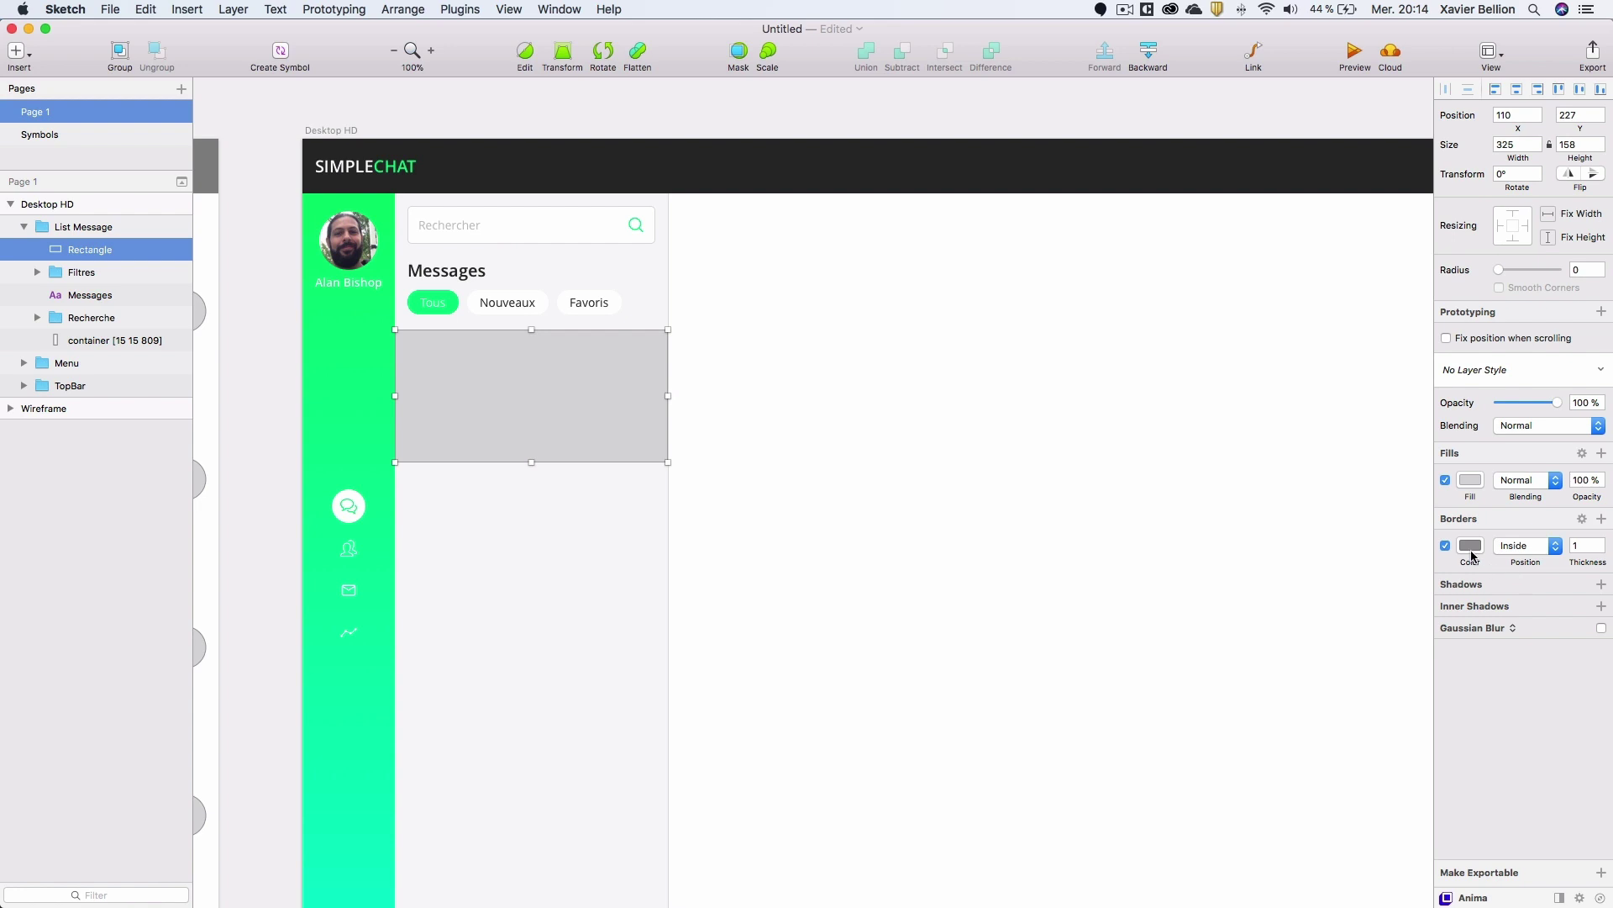
left_click(1445, 545)
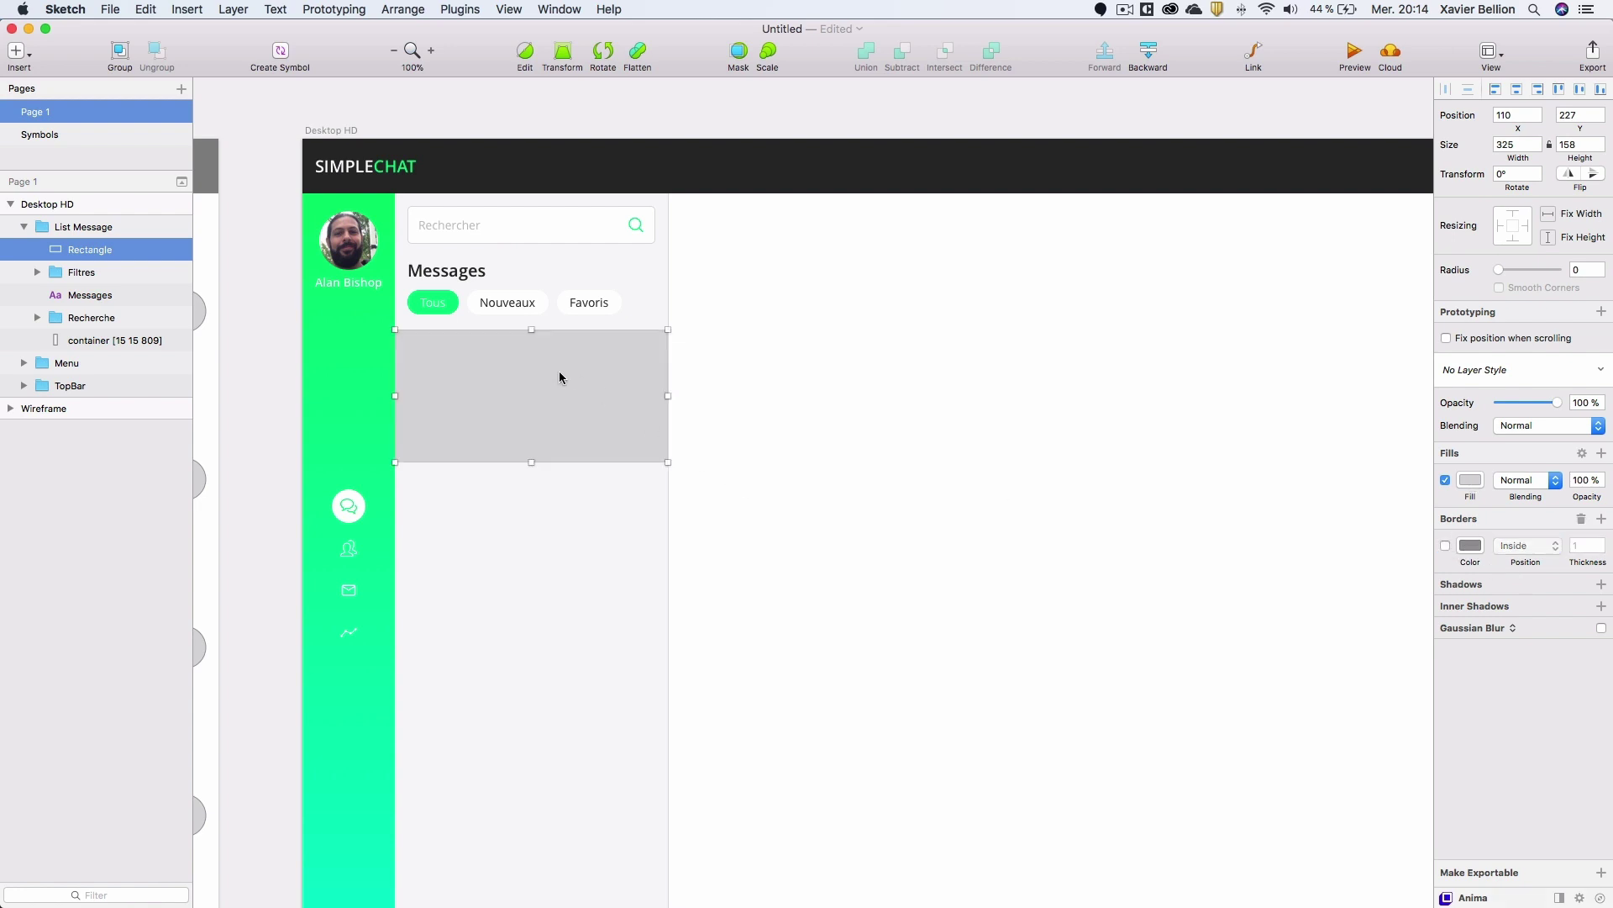
left_click(1470, 481)
type("ffffff")
key("Return")
left_click(490, 385)
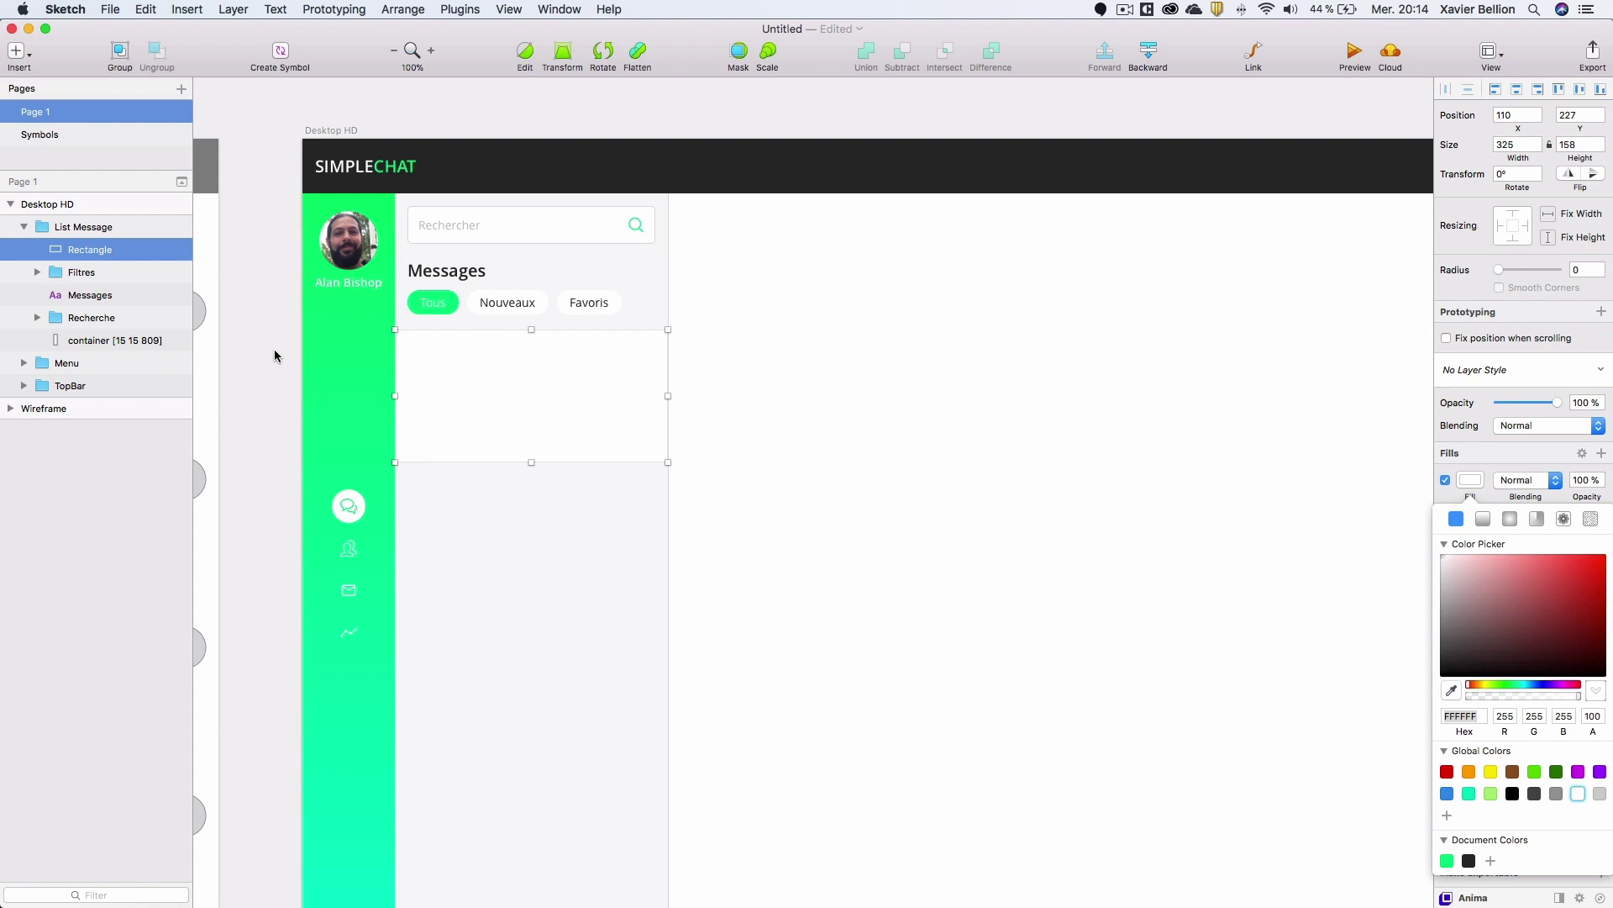
Draw a 30×30 circle at the card's top-left corner and nudge it down one pixel.
key("o")
left_click_drag(409, 341, 445, 381)
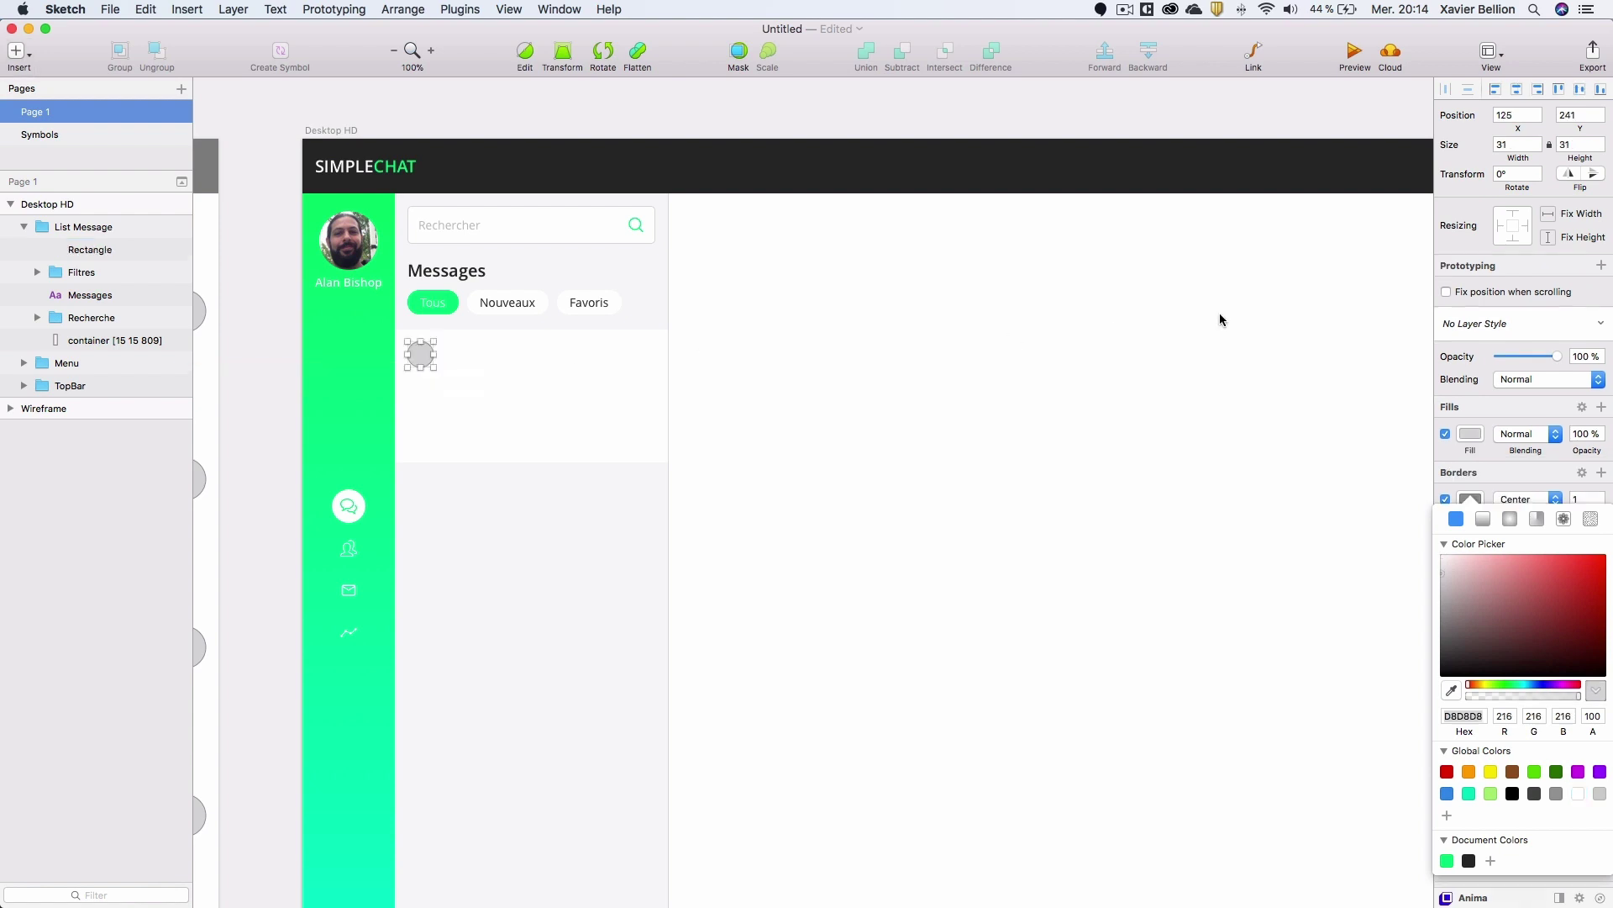
left_click(1538, 151)
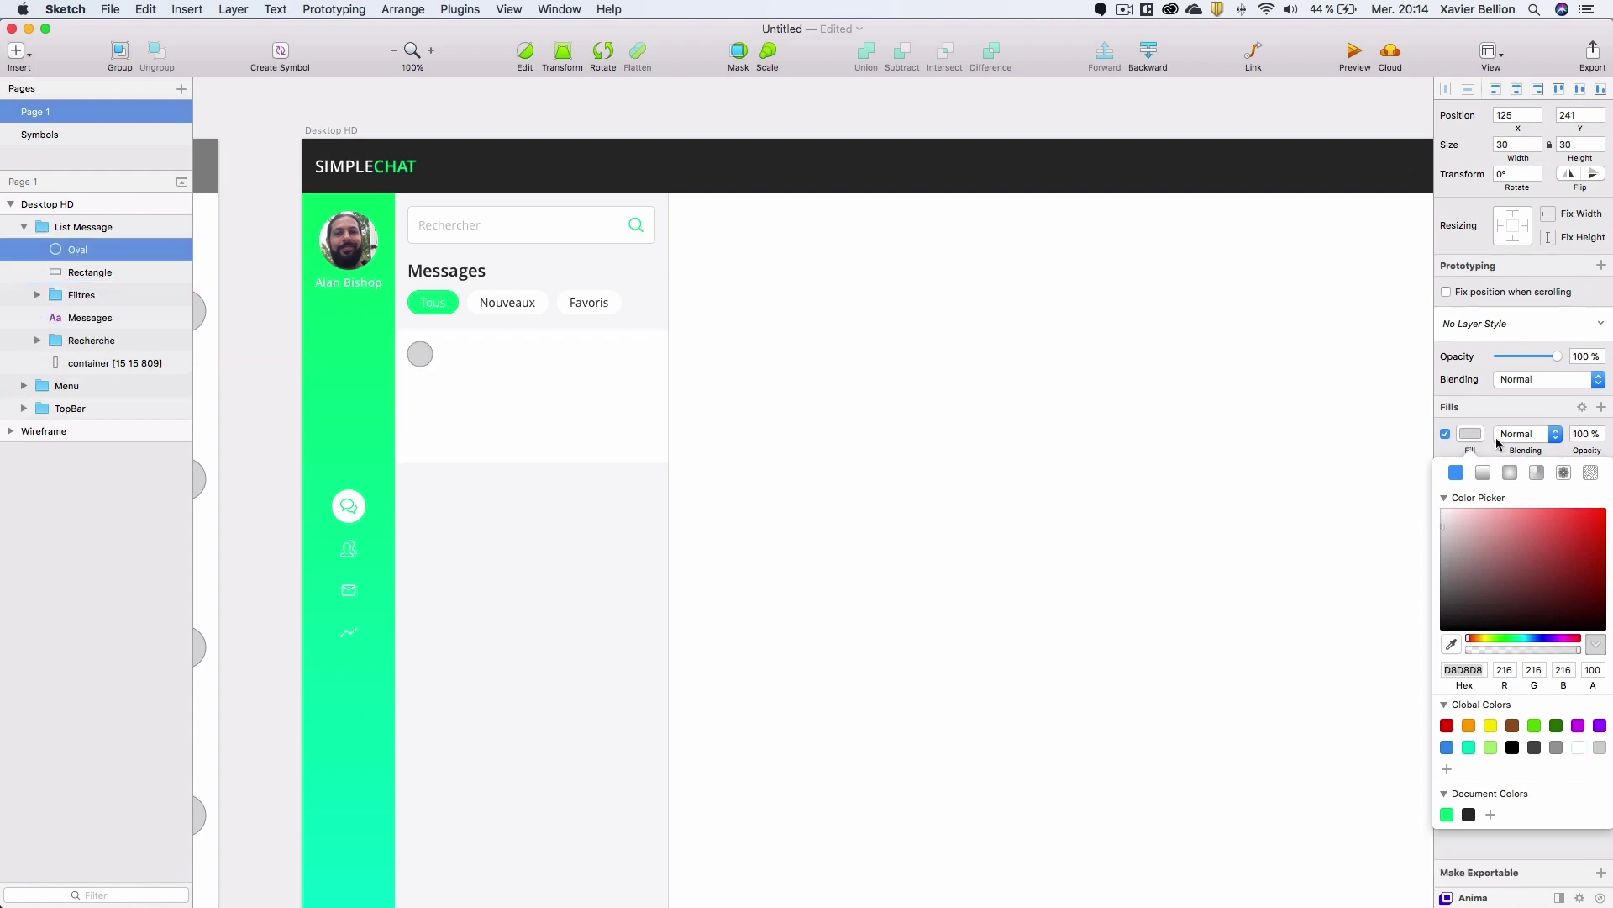
left_click(1470, 433)
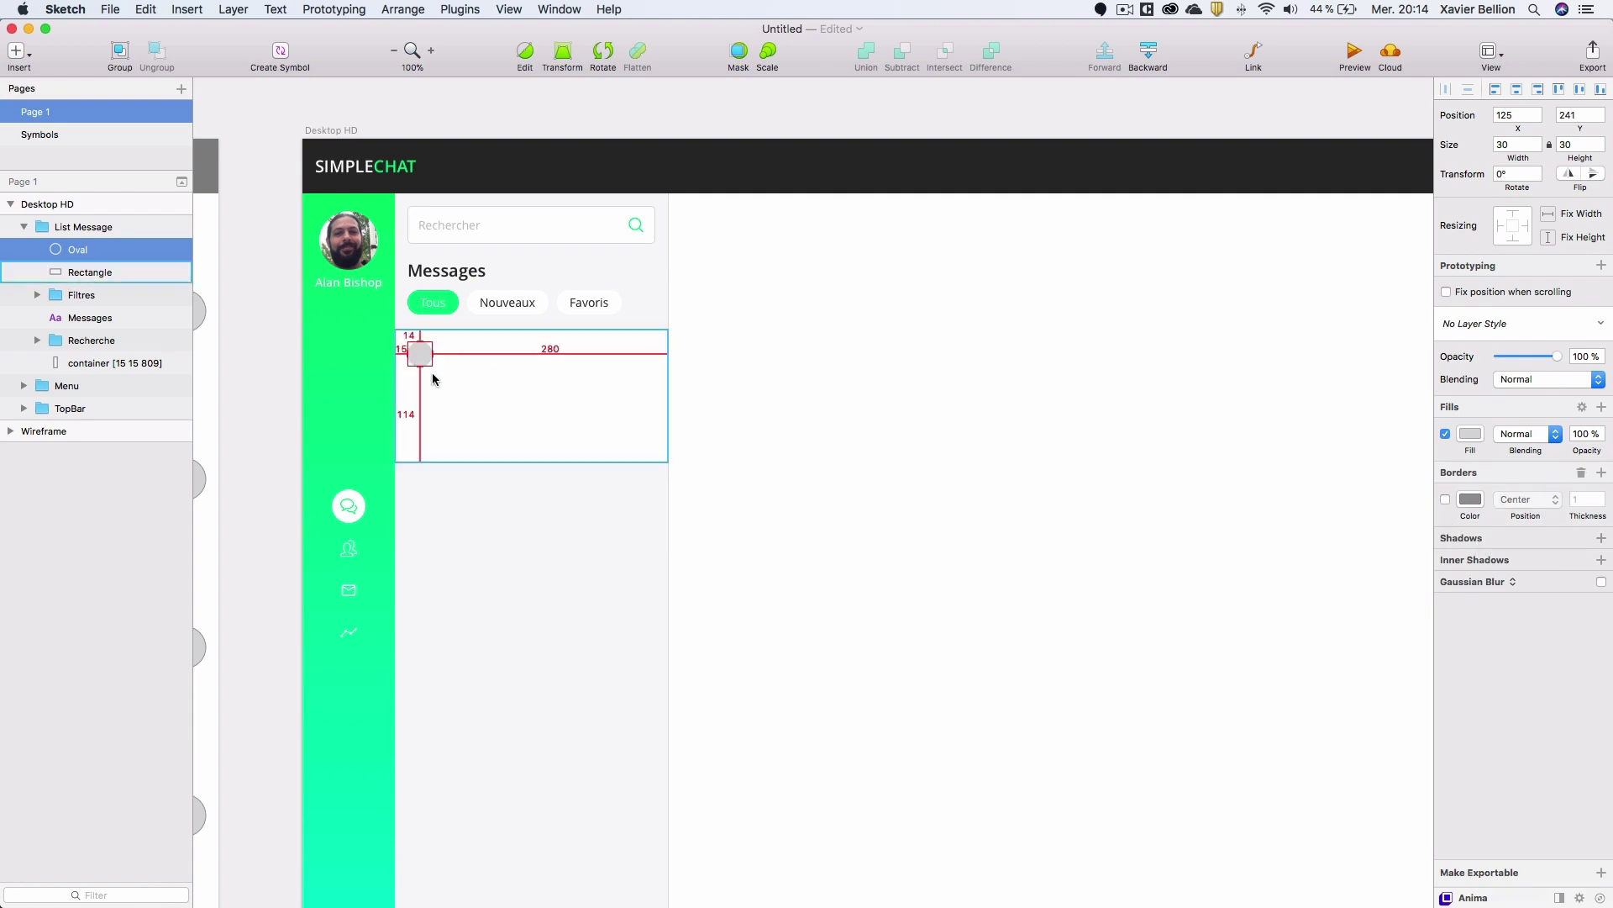
key("alt")
key("Down")
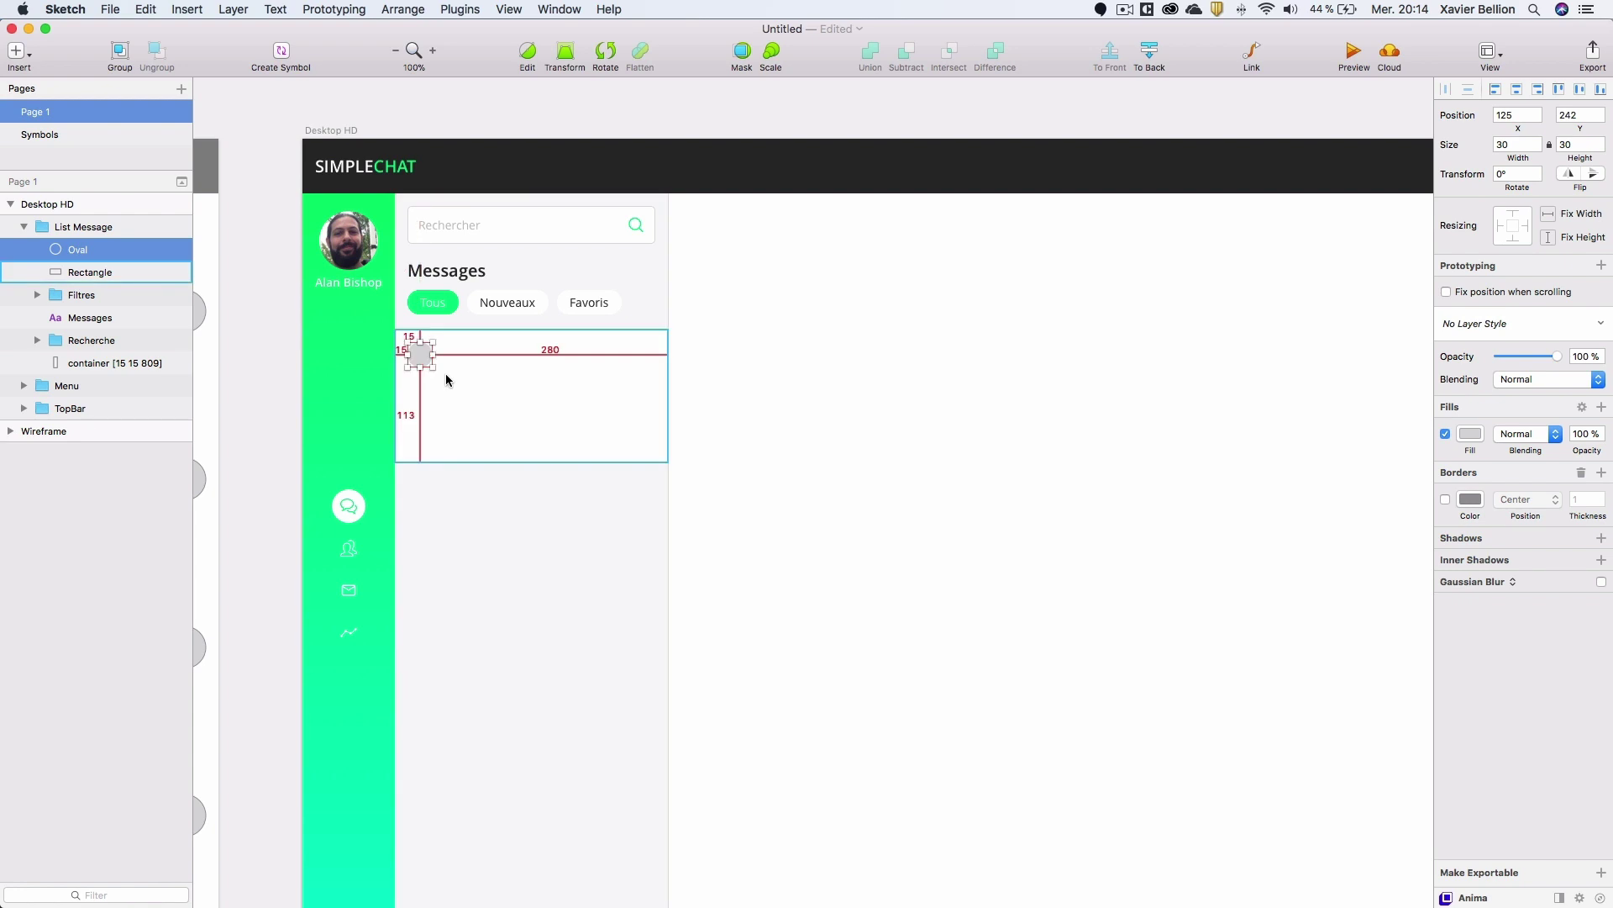
Fill the circle with a random female photo using Content Generator > Persona > Photos.
left_click(419, 7)
mouse_move(450, 6)
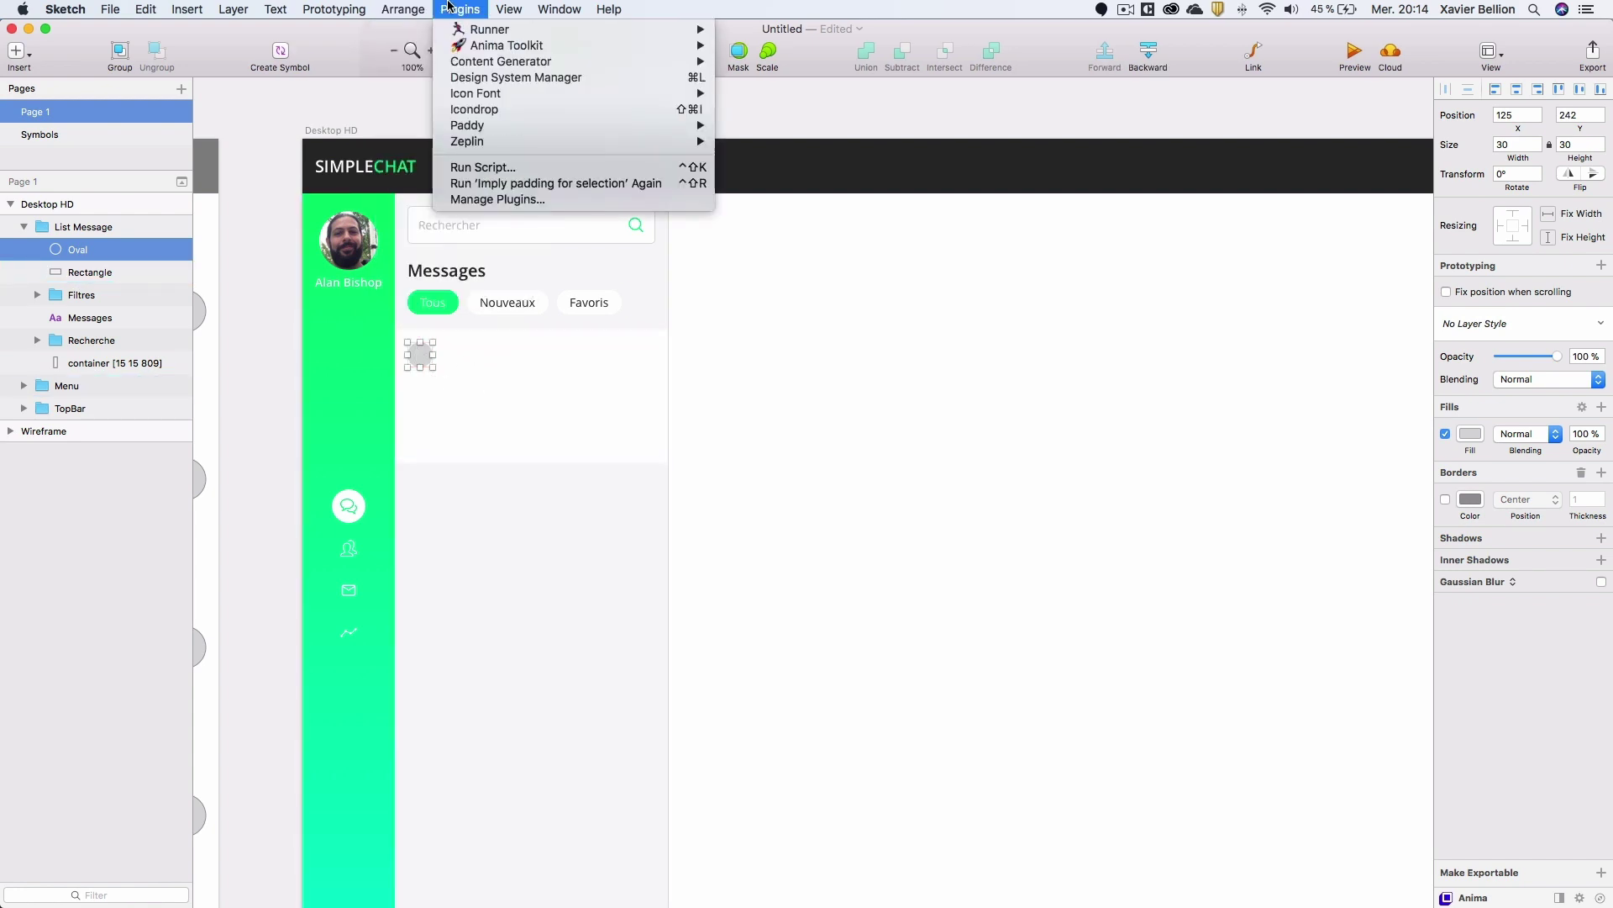
mouse_move(638, 63)
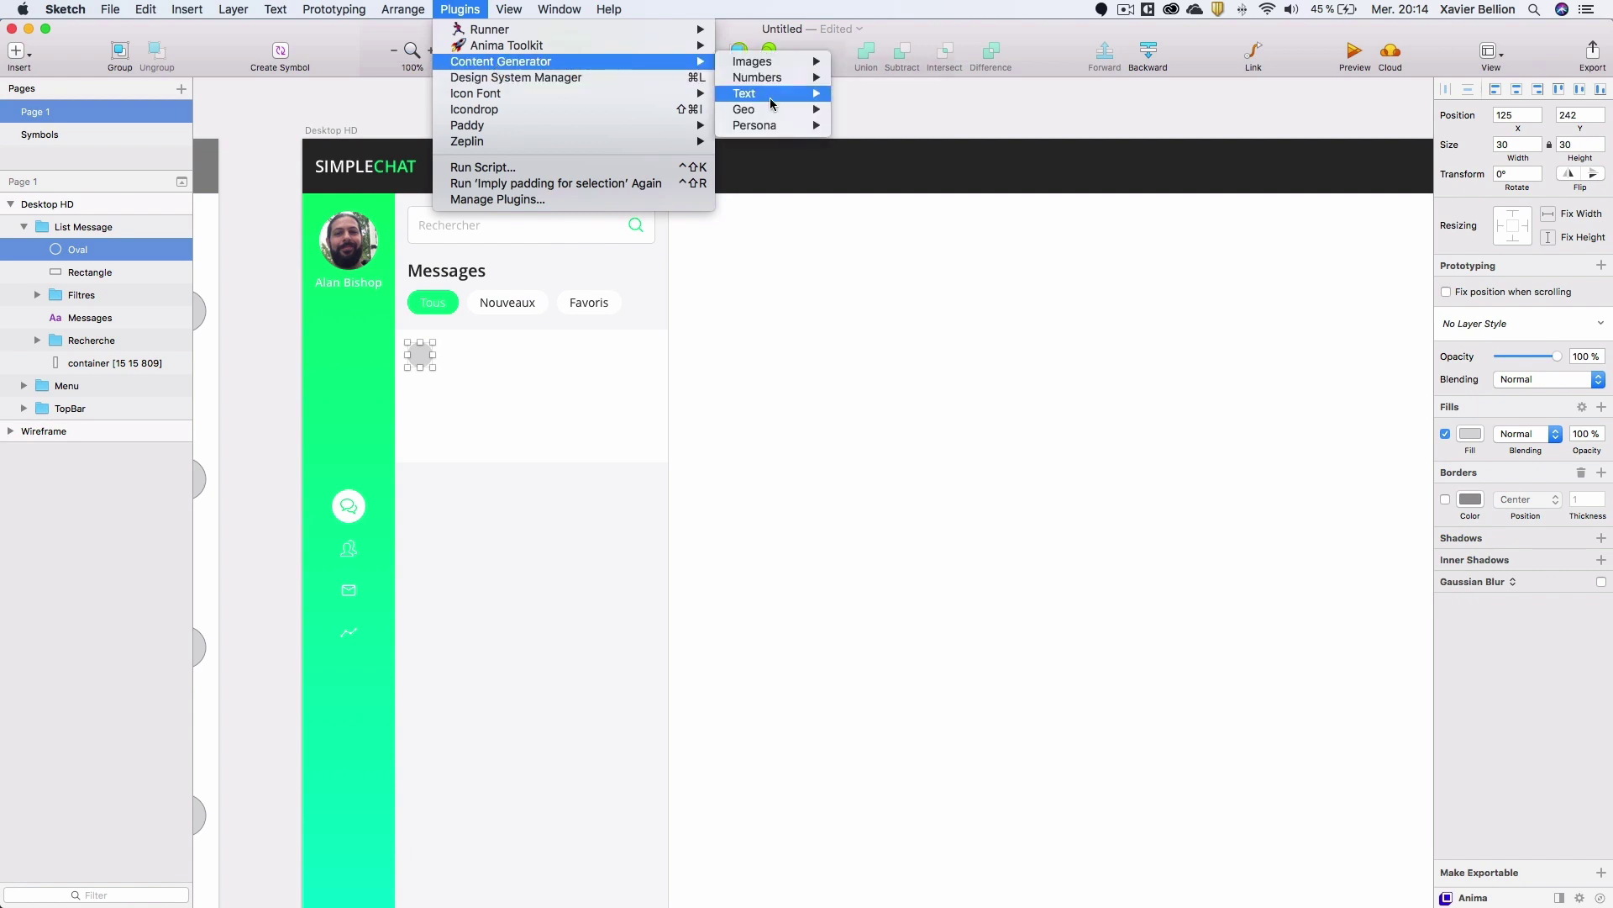
mouse_move(769, 111)
mouse_move(878, 127)
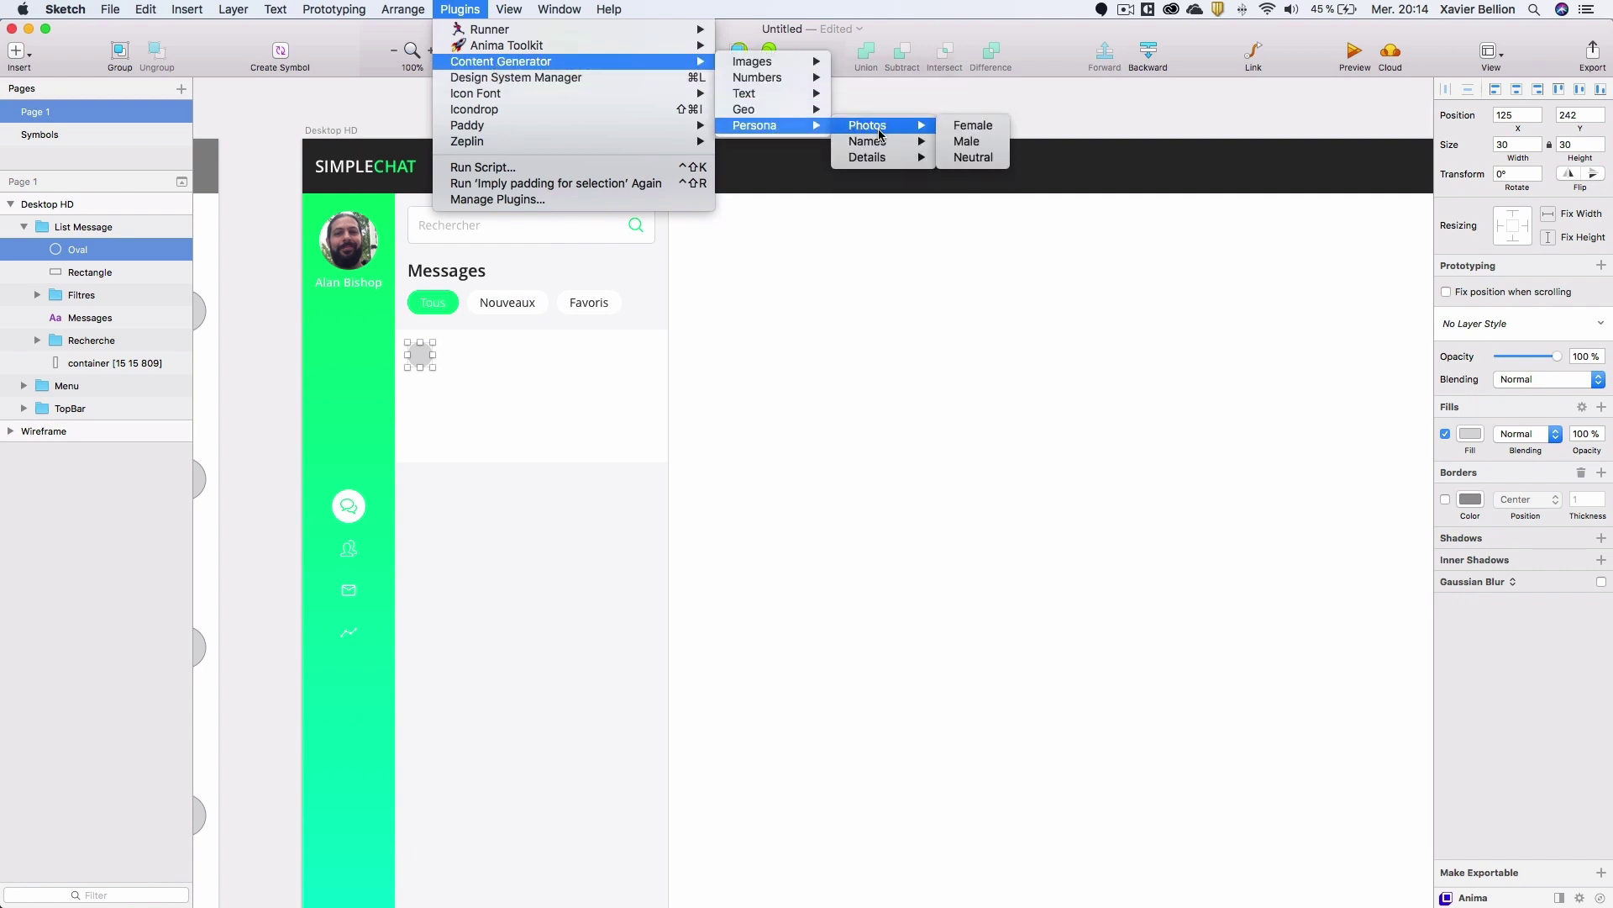
left_click(973, 126)
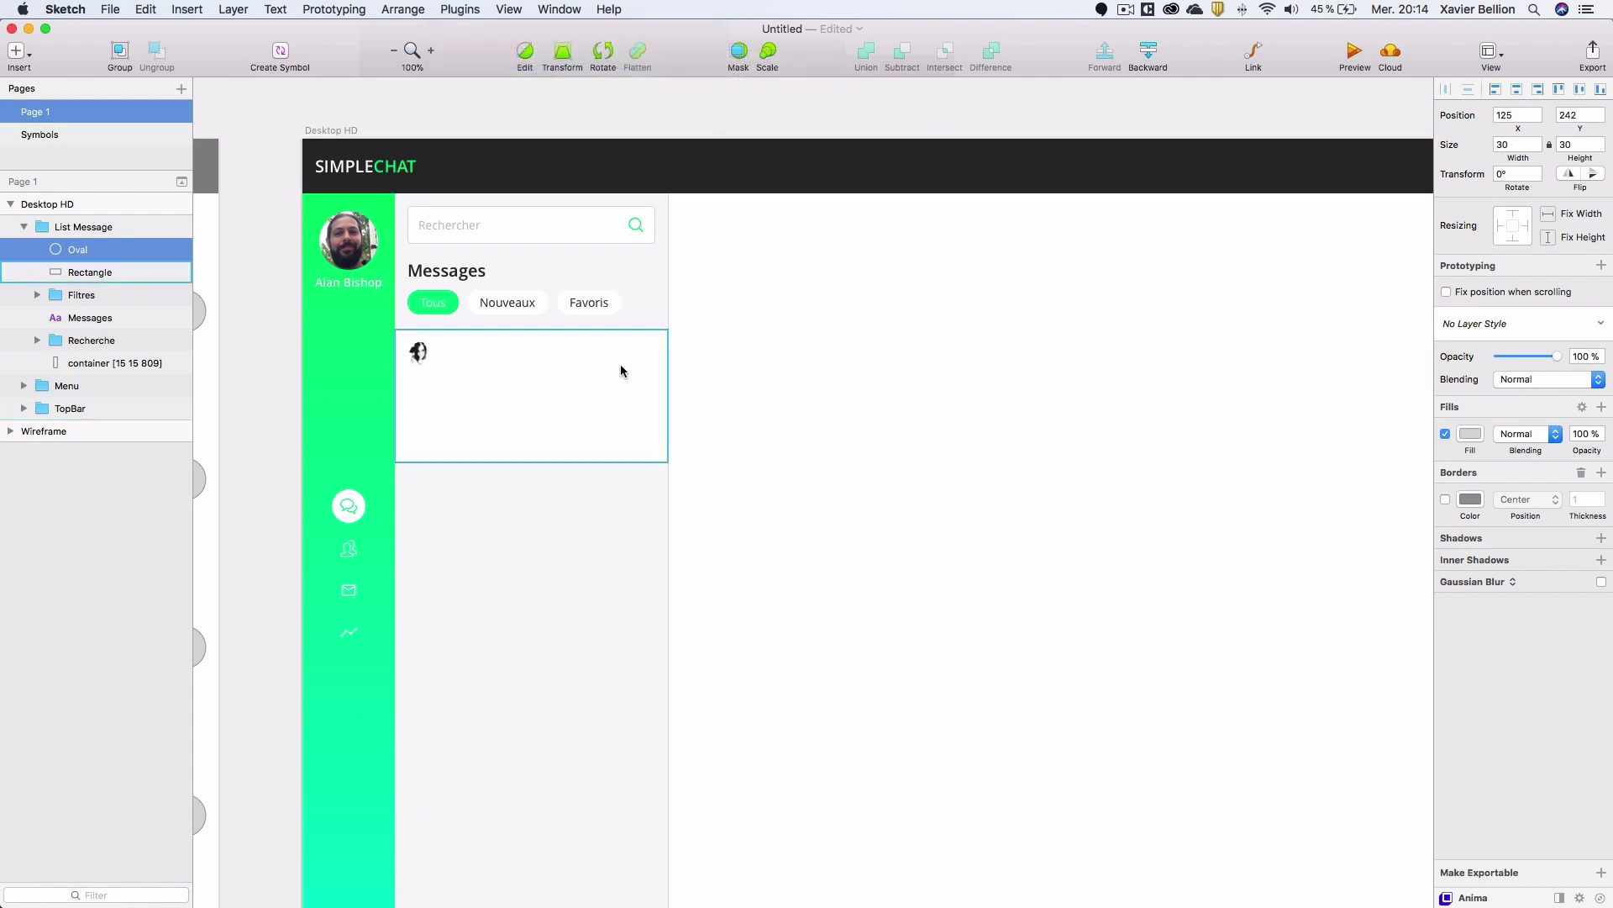
left_click(420, 362)
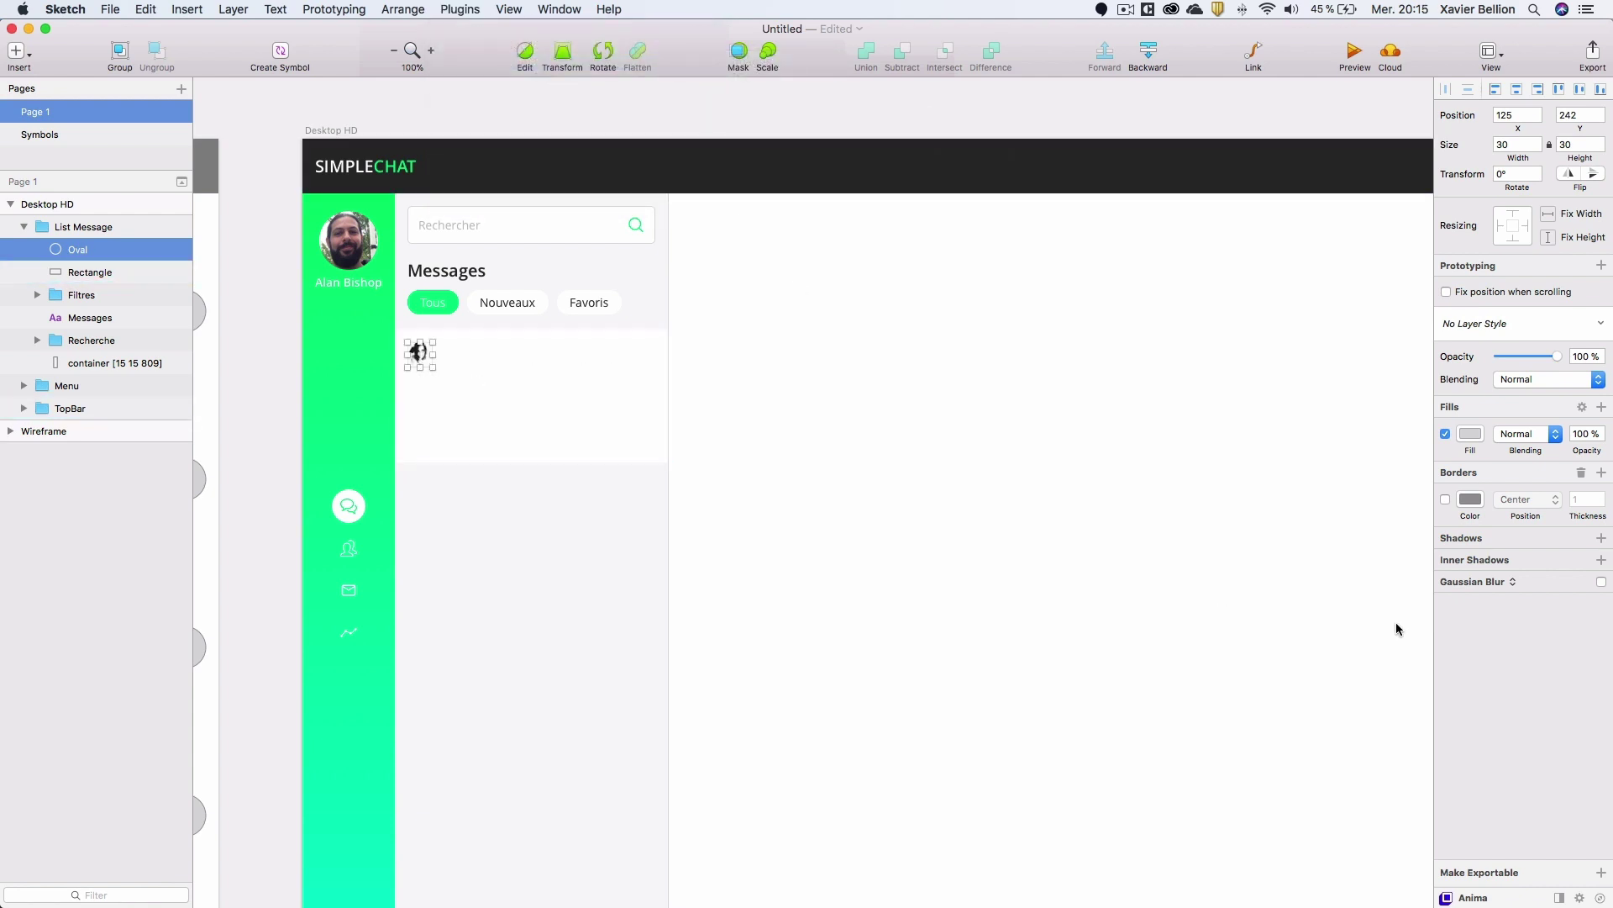
Give the avatar a drop shadow with opacity 10 and blur 7.
left_click(1601, 539)
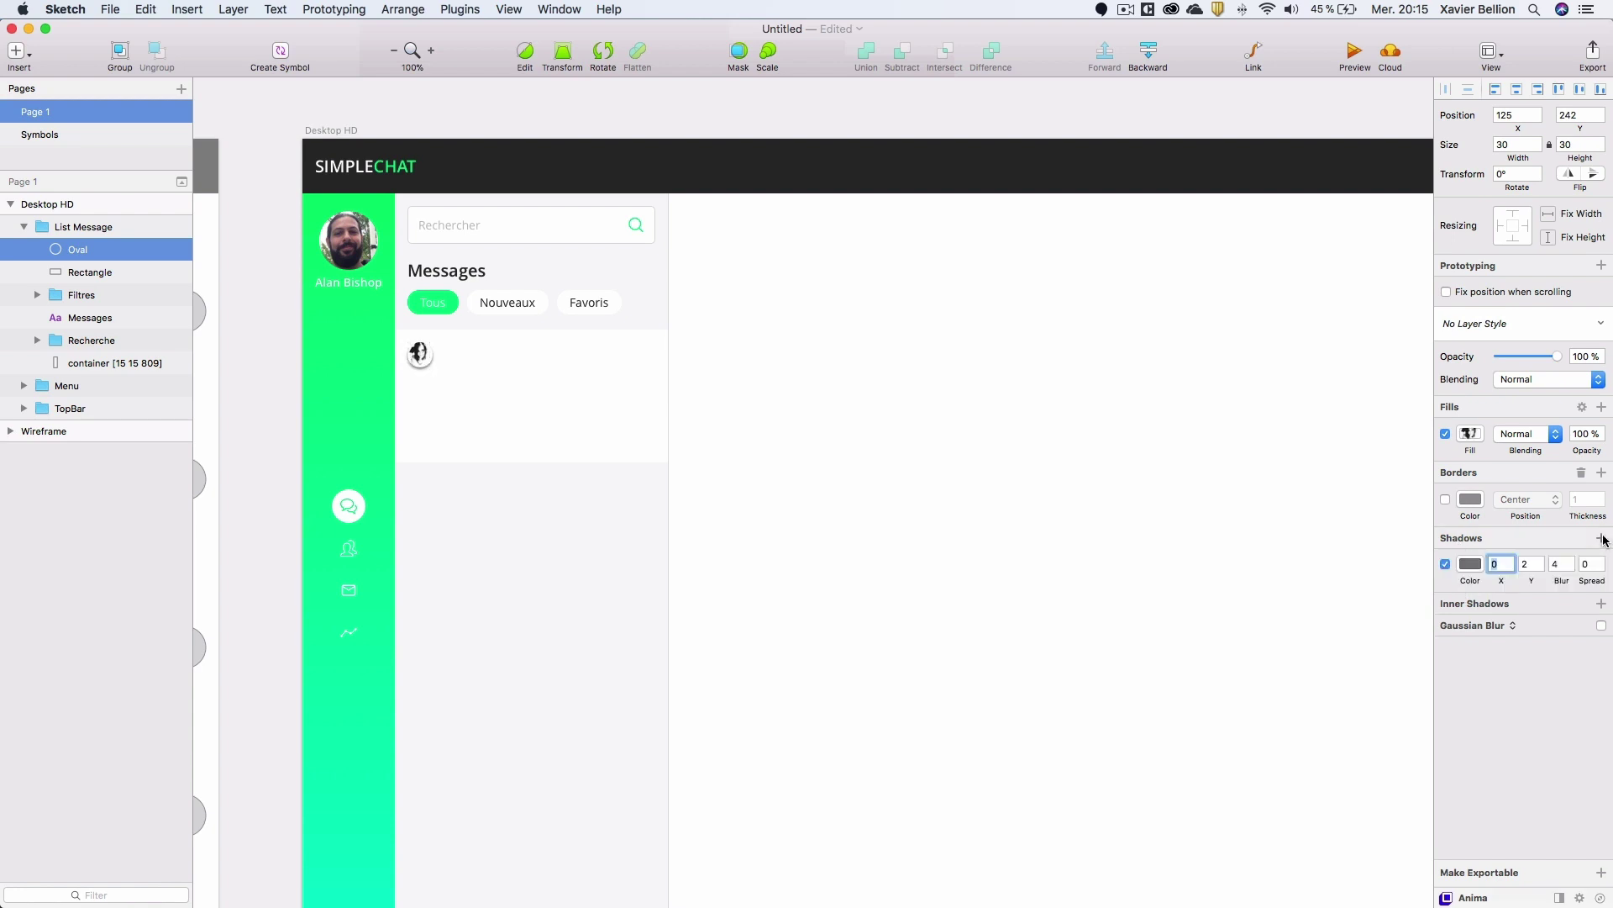
left_click(1471, 564)
double_click(1591, 801)
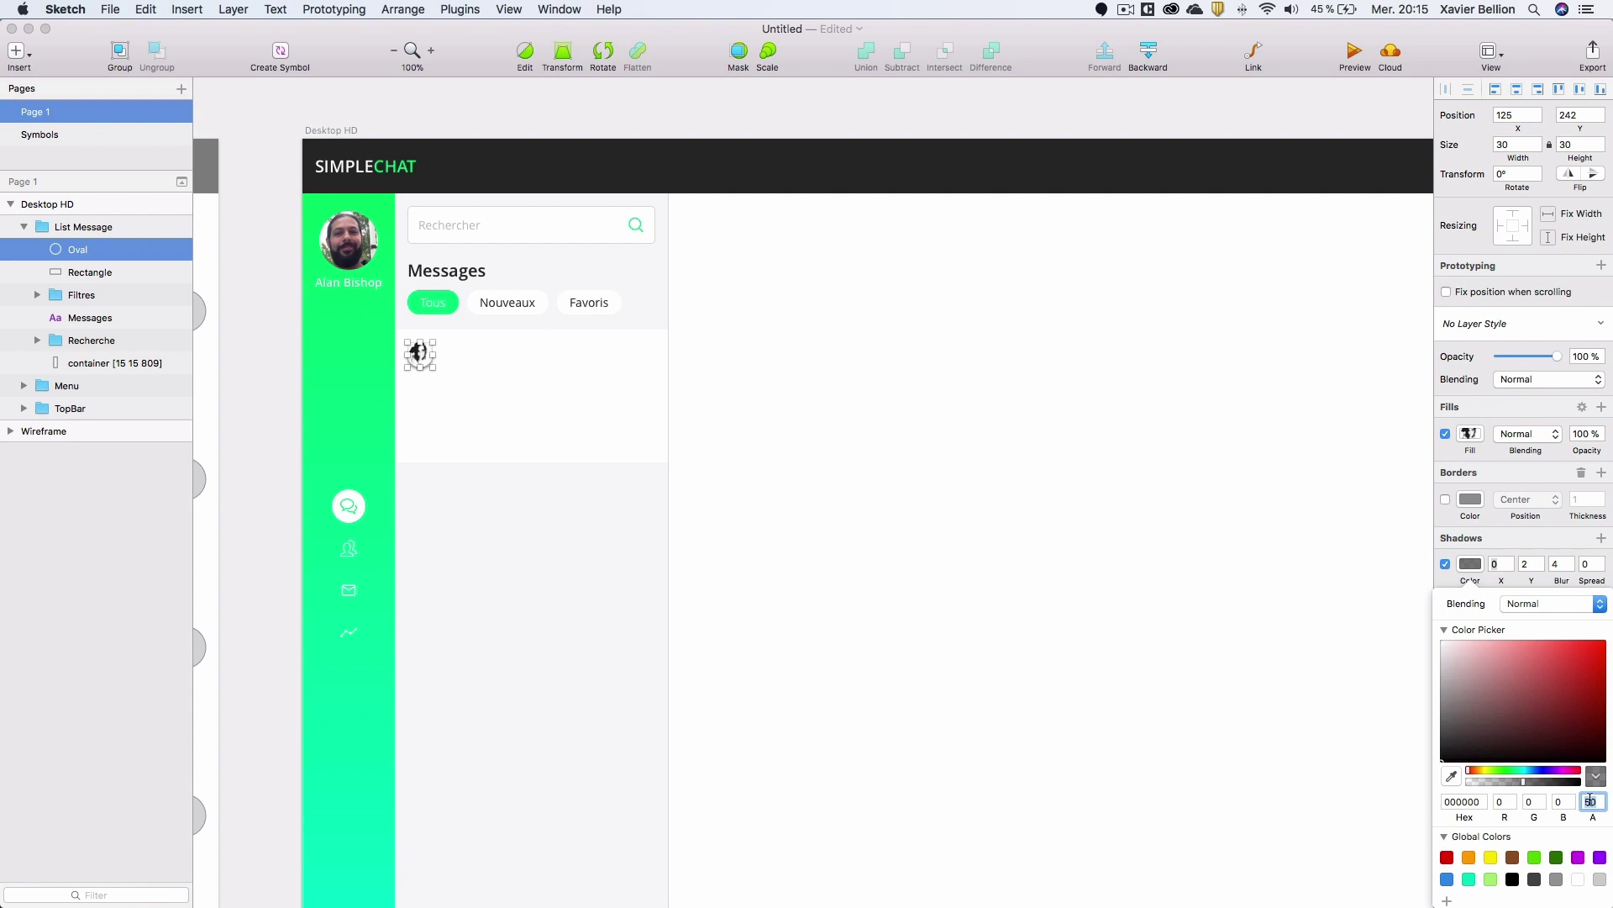
type("10")
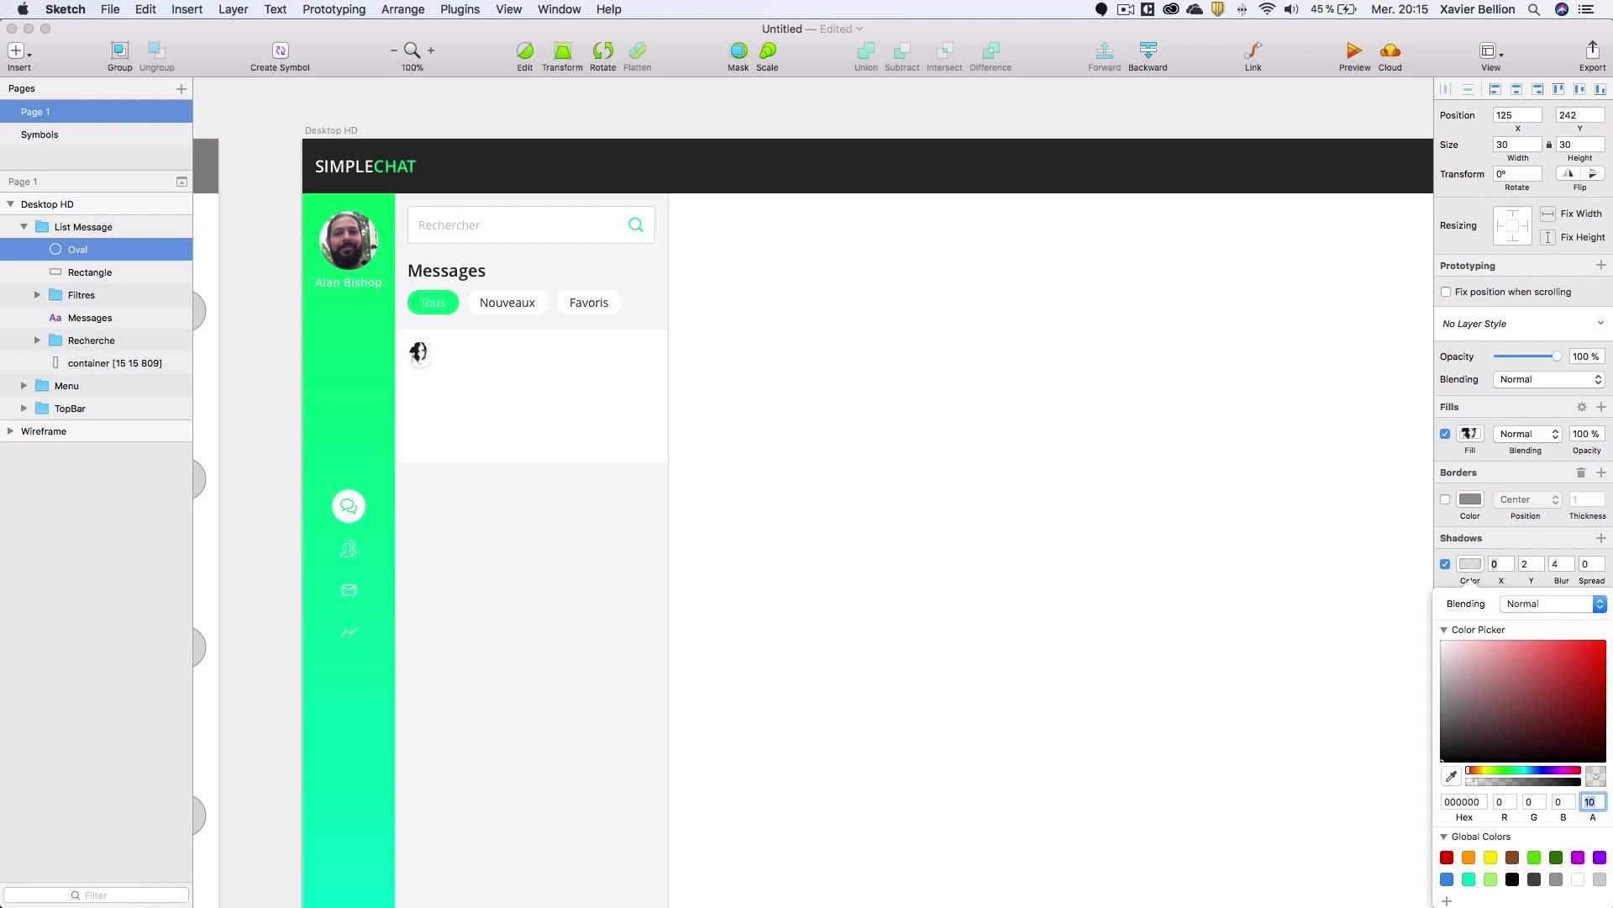
left_click(1559, 565)
type("7")
key("Return")
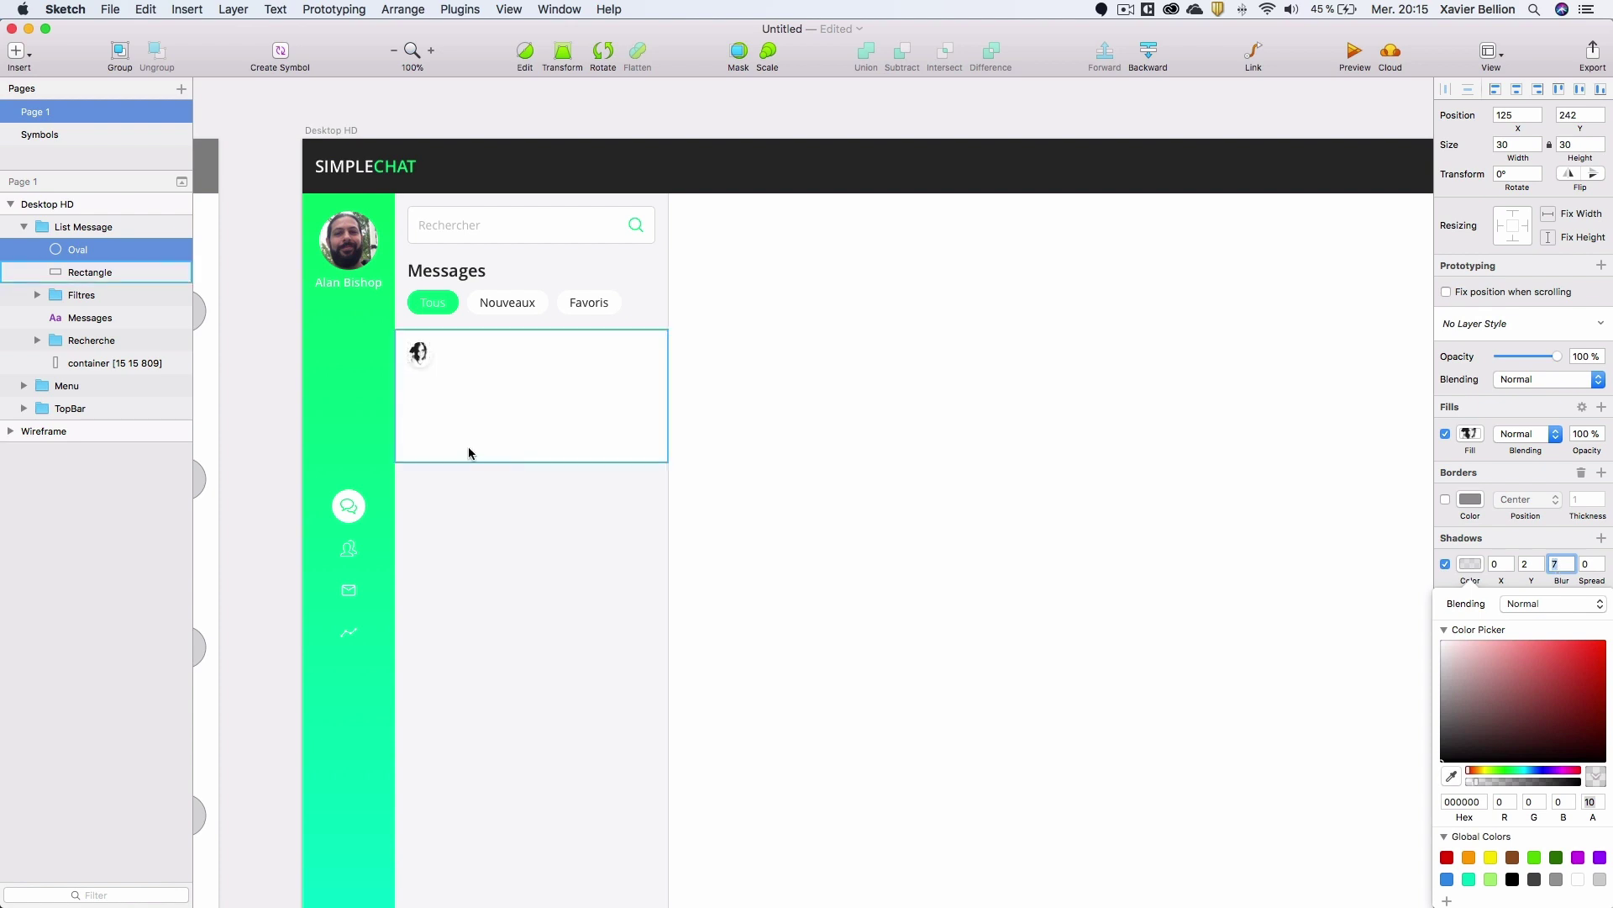
Rename the circle layer to 'avatar'.
left_click(498, 367)
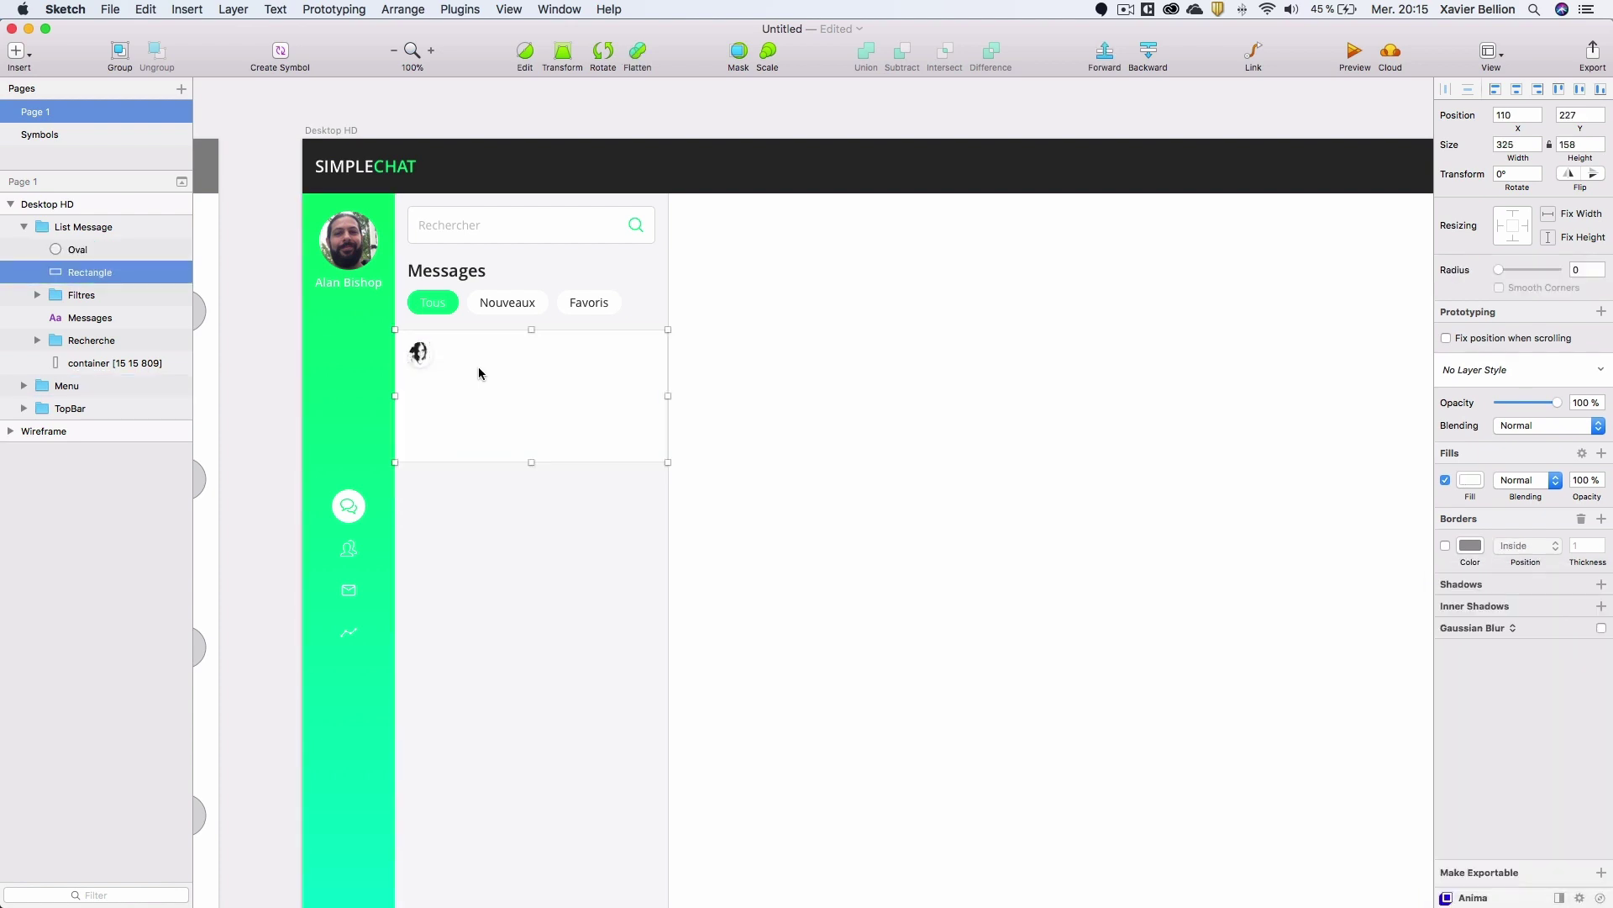
double_click(67, 245)
type("avata")
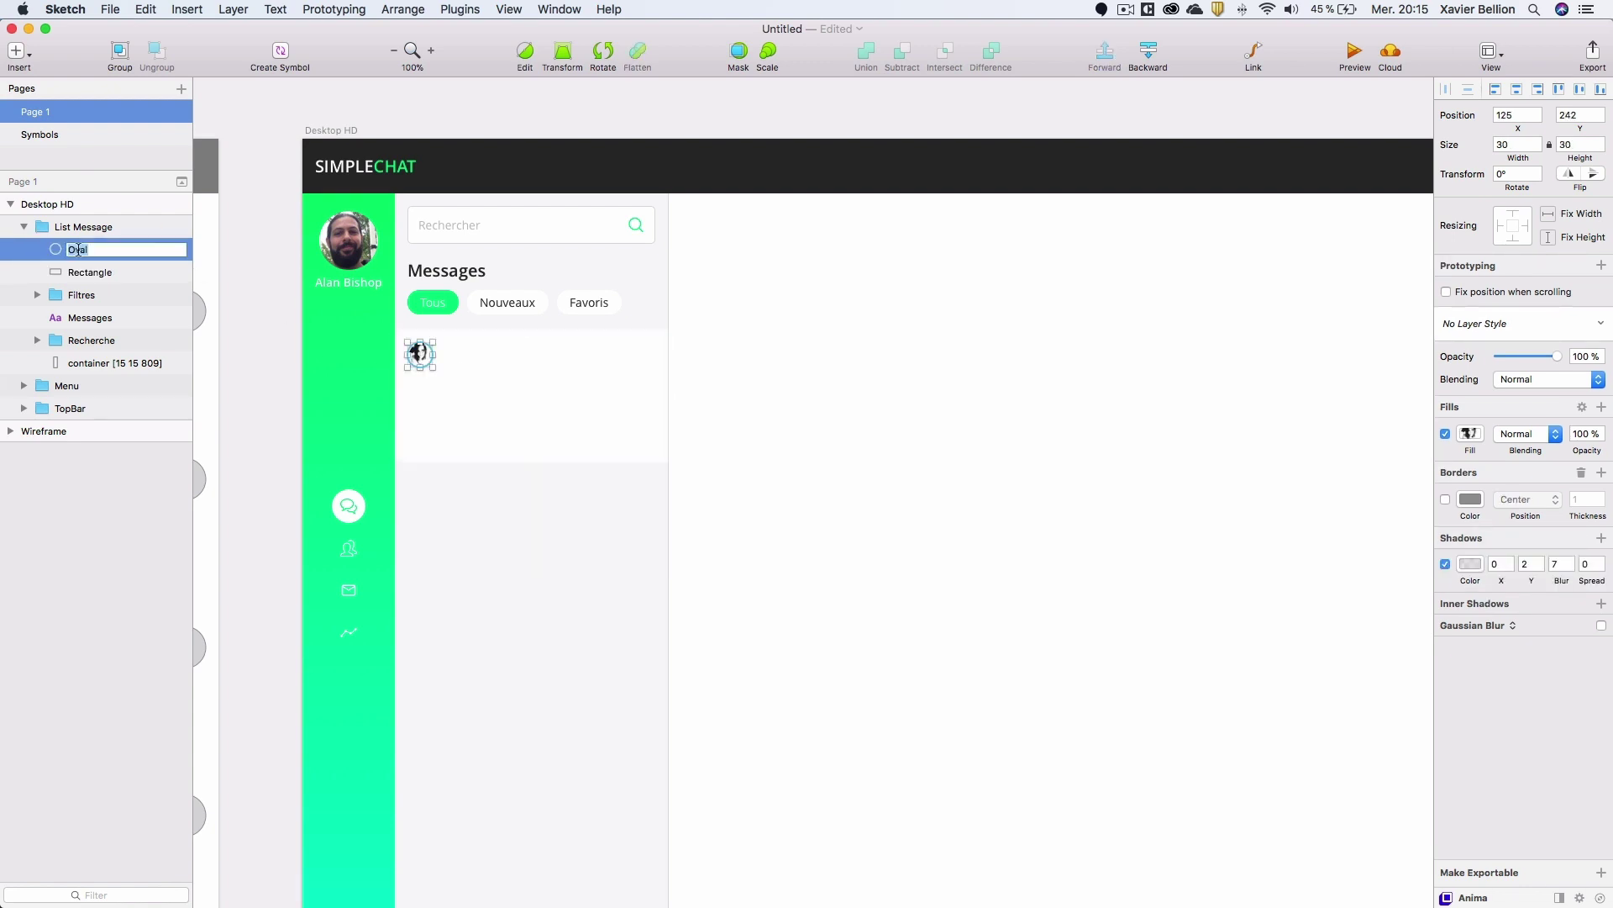
type("r")
key("Return")
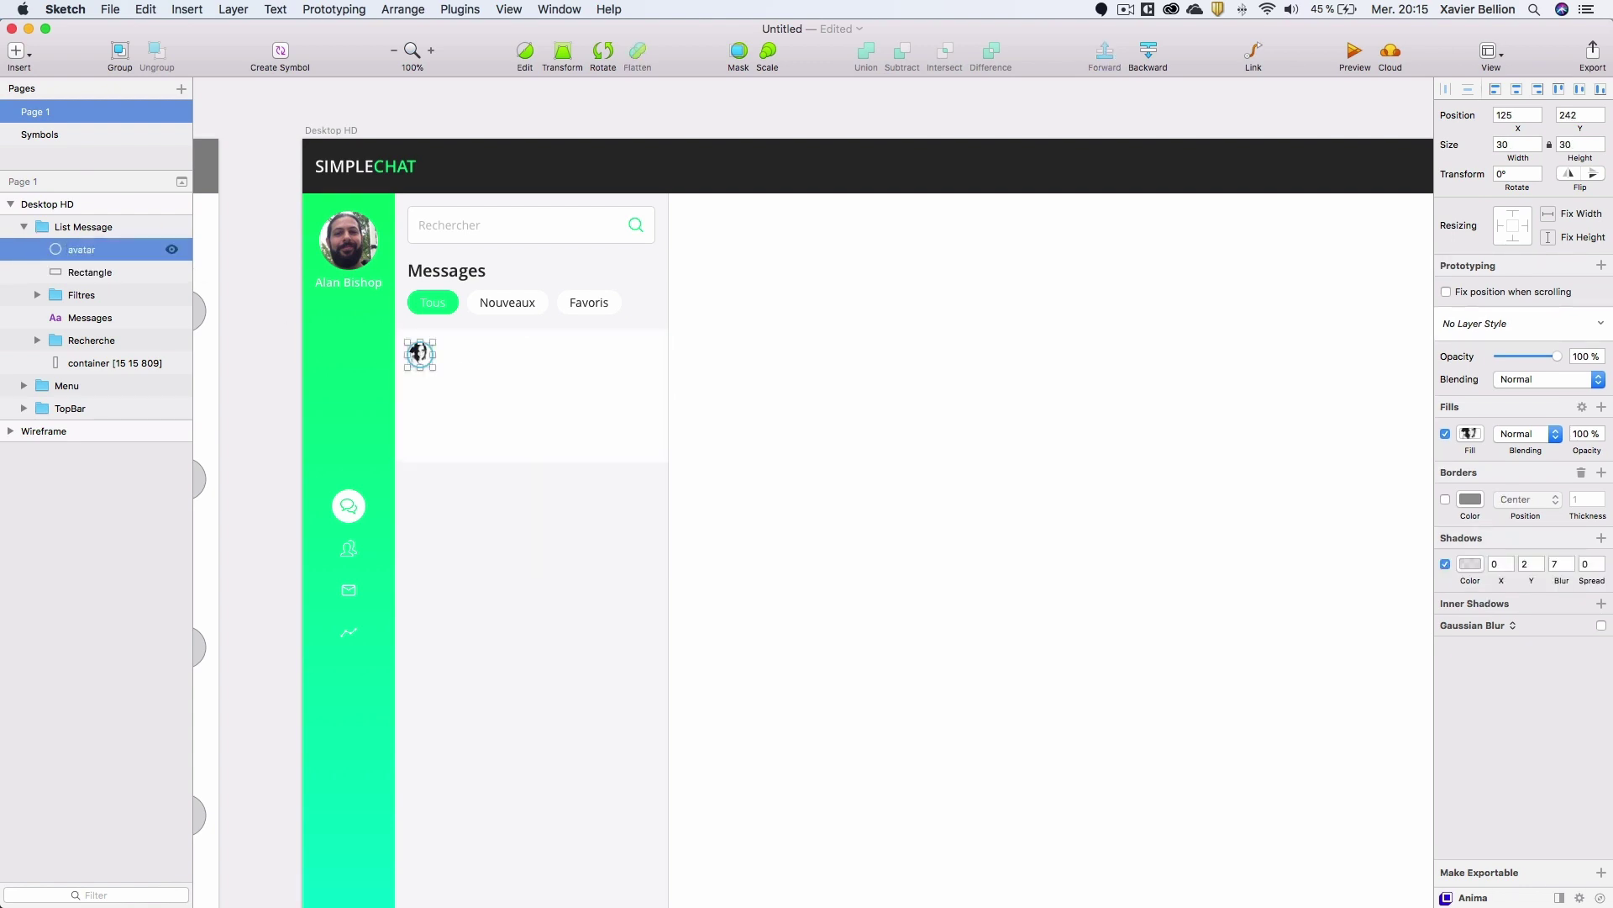
Group the avatar with the card rectangle as 'message' and expand the group in Layers.
left_click(67, 270, "shift")
key("super+g")
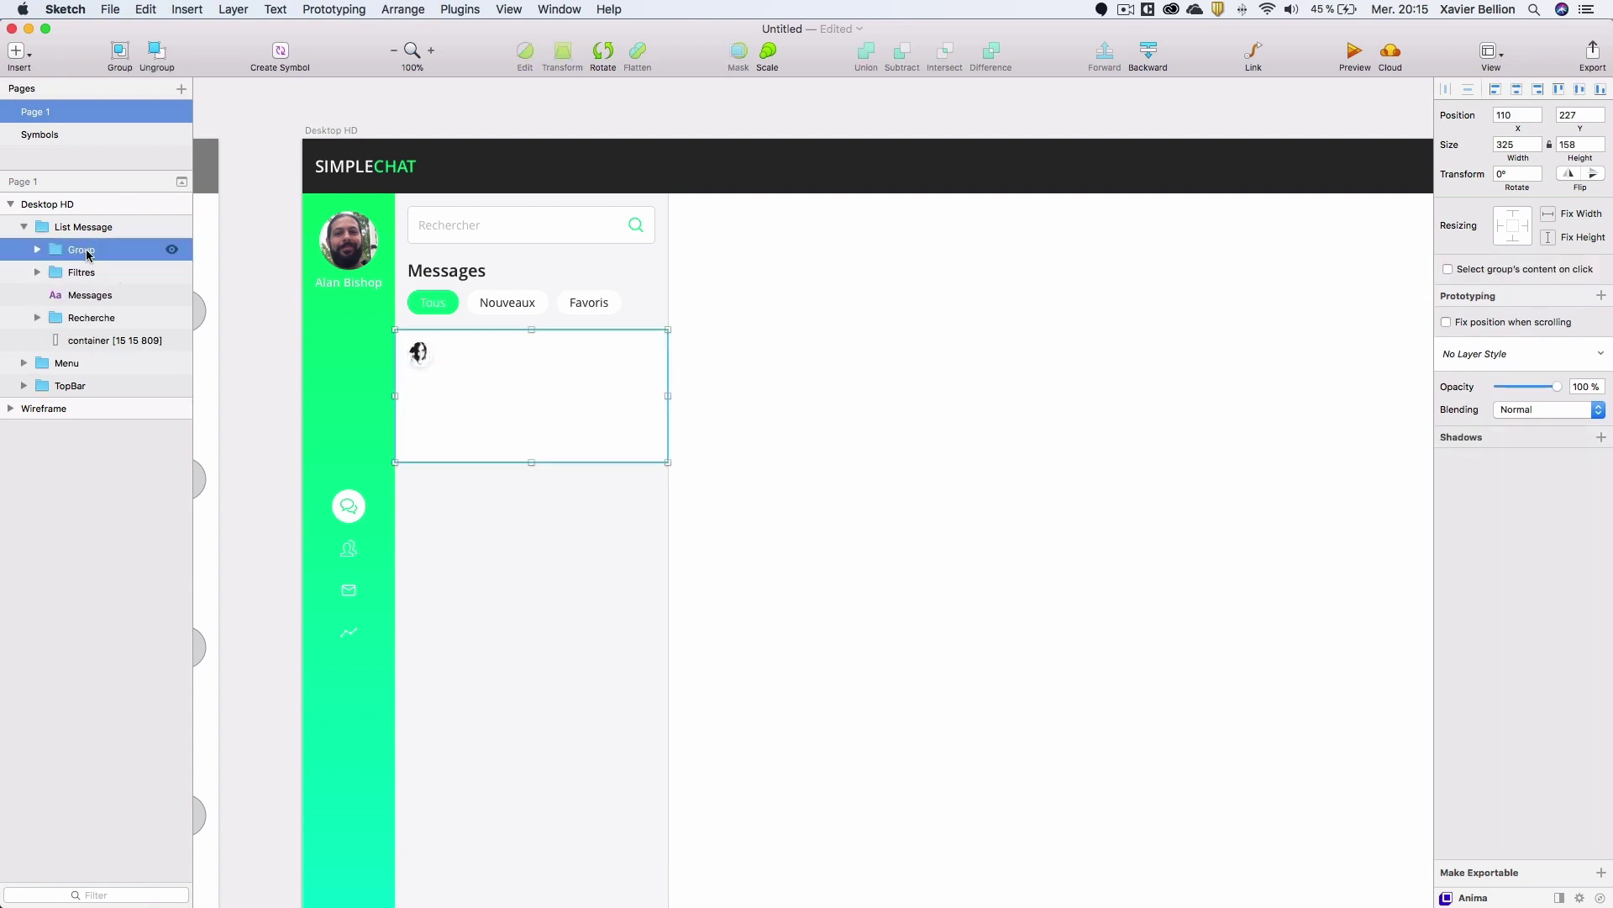
double_click(81, 250)
type("mes")
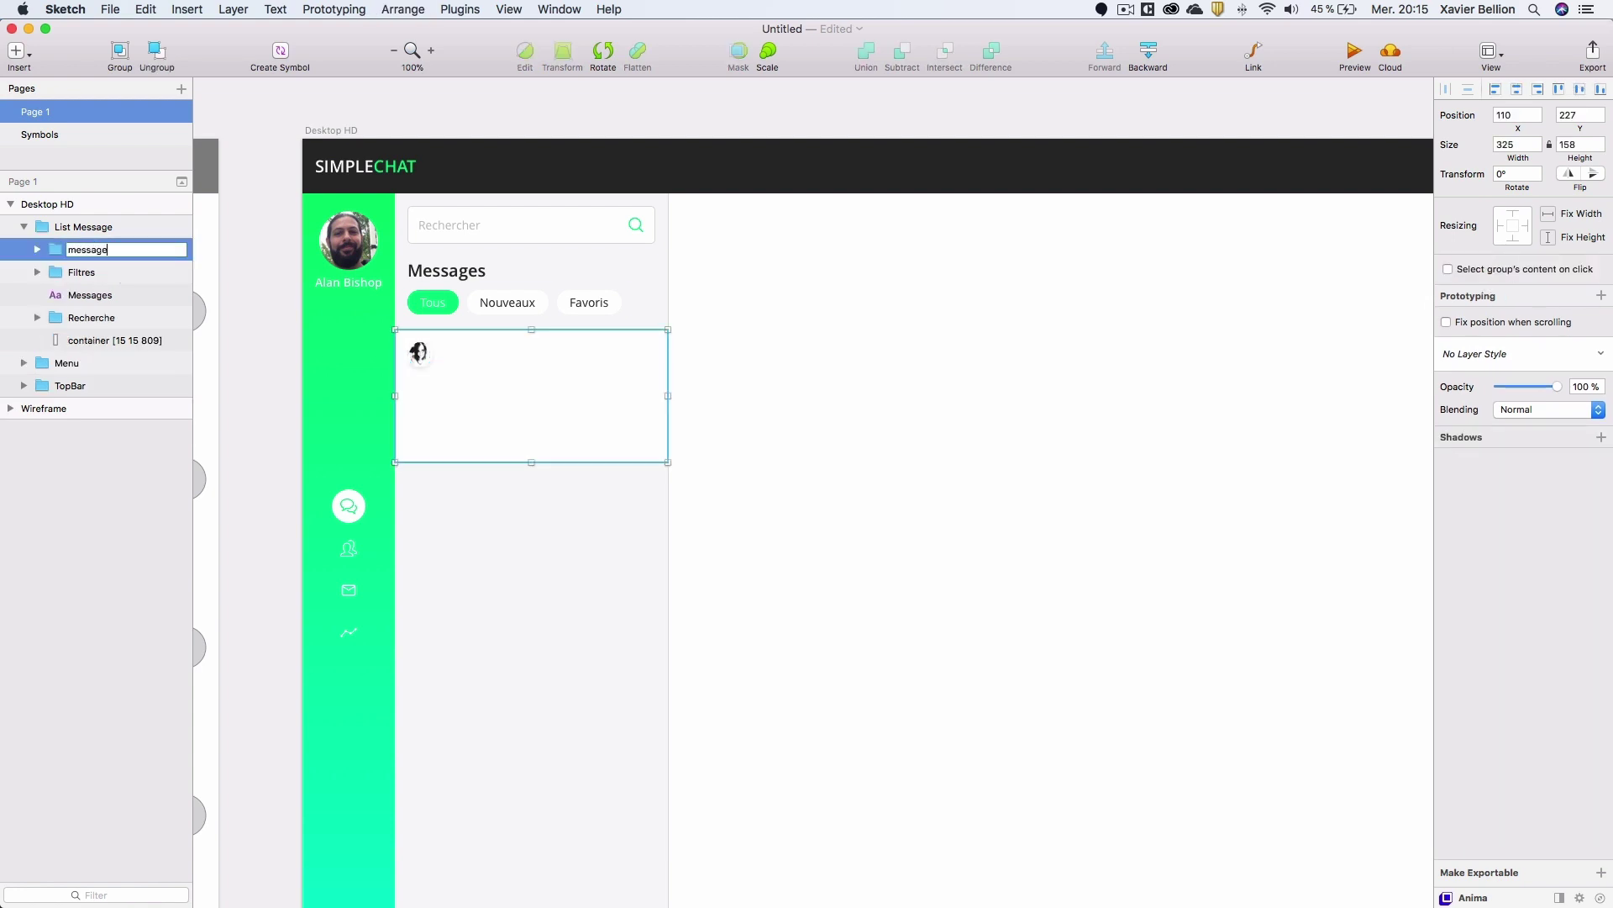
type("sage")
key("Return")
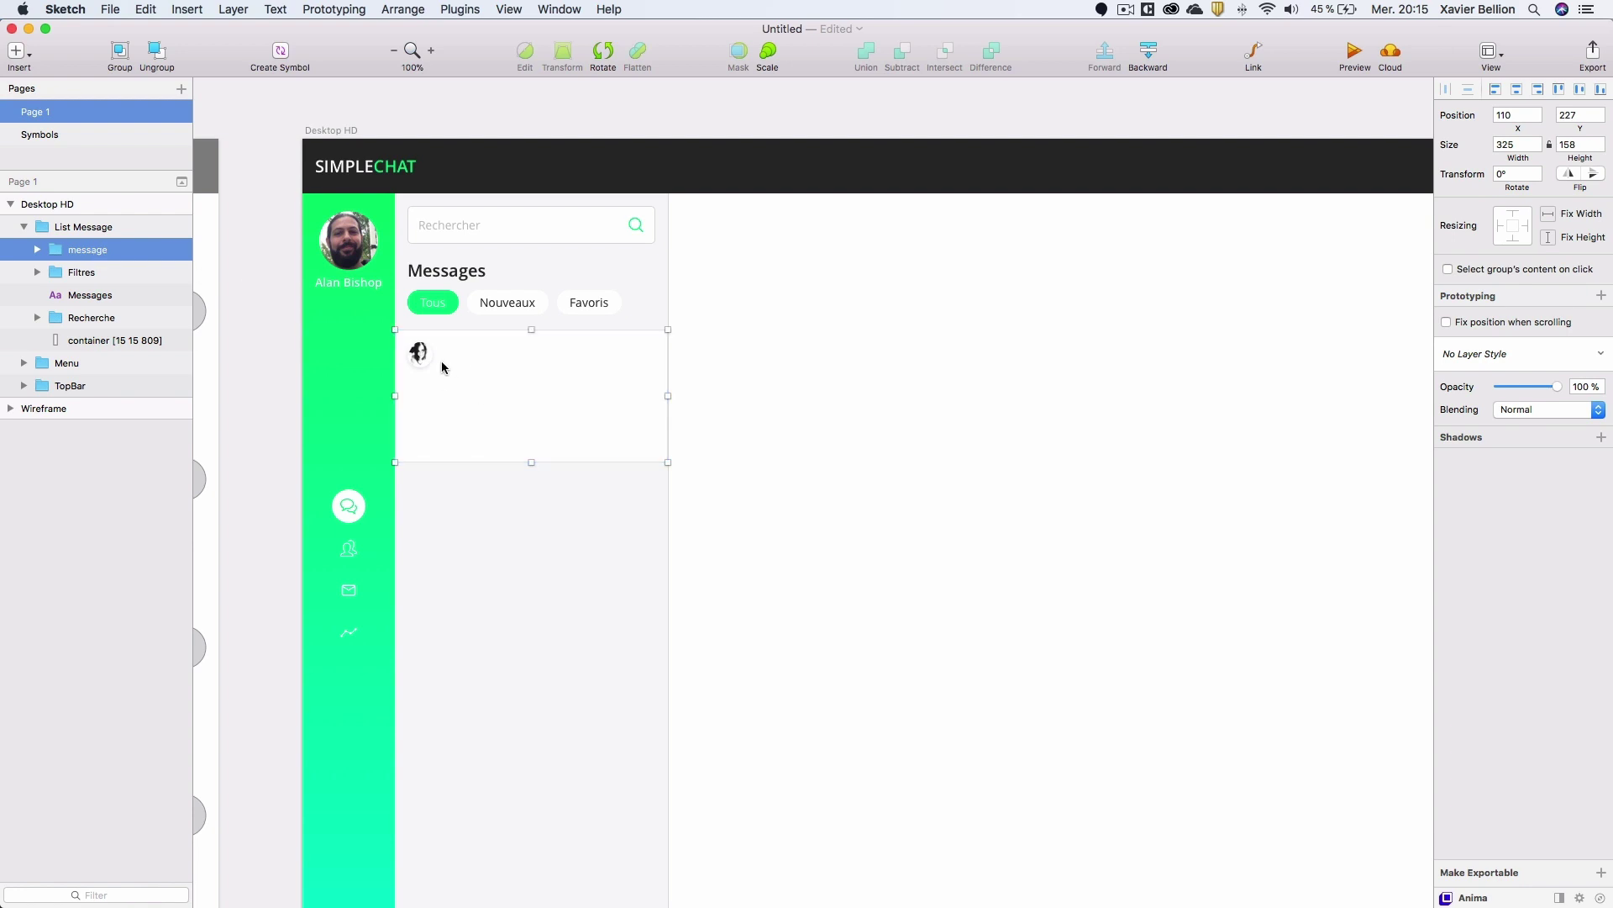
left_click(45, 251)
left_click(99, 272)
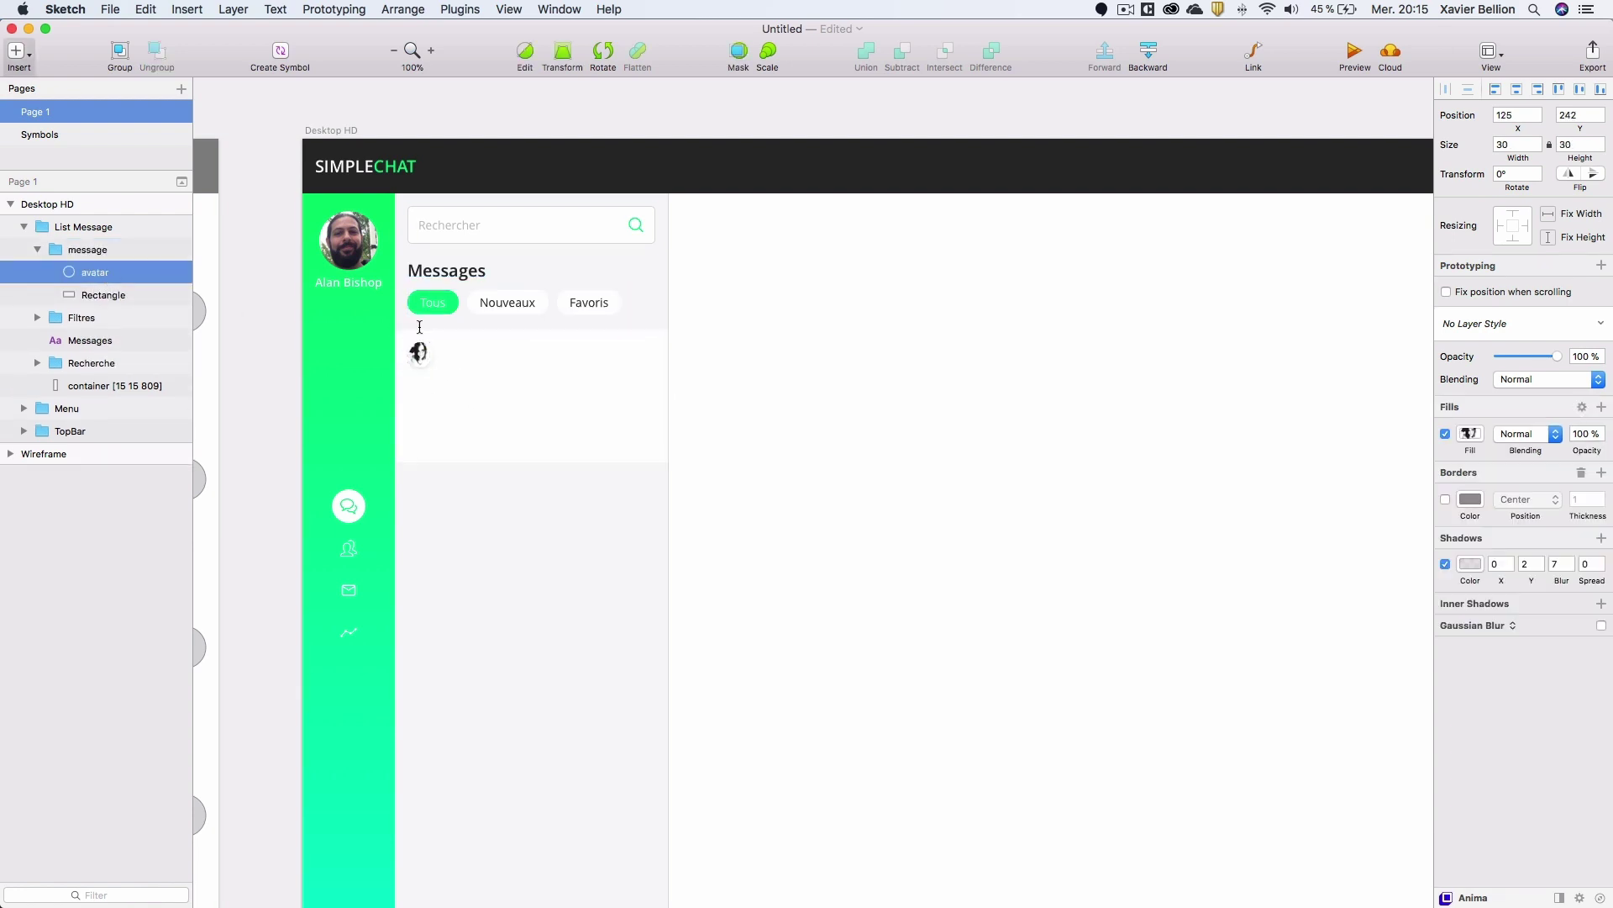
Add a text layer beside the avatar filled with a random female name from Content Generator.
left_click(447, 353)
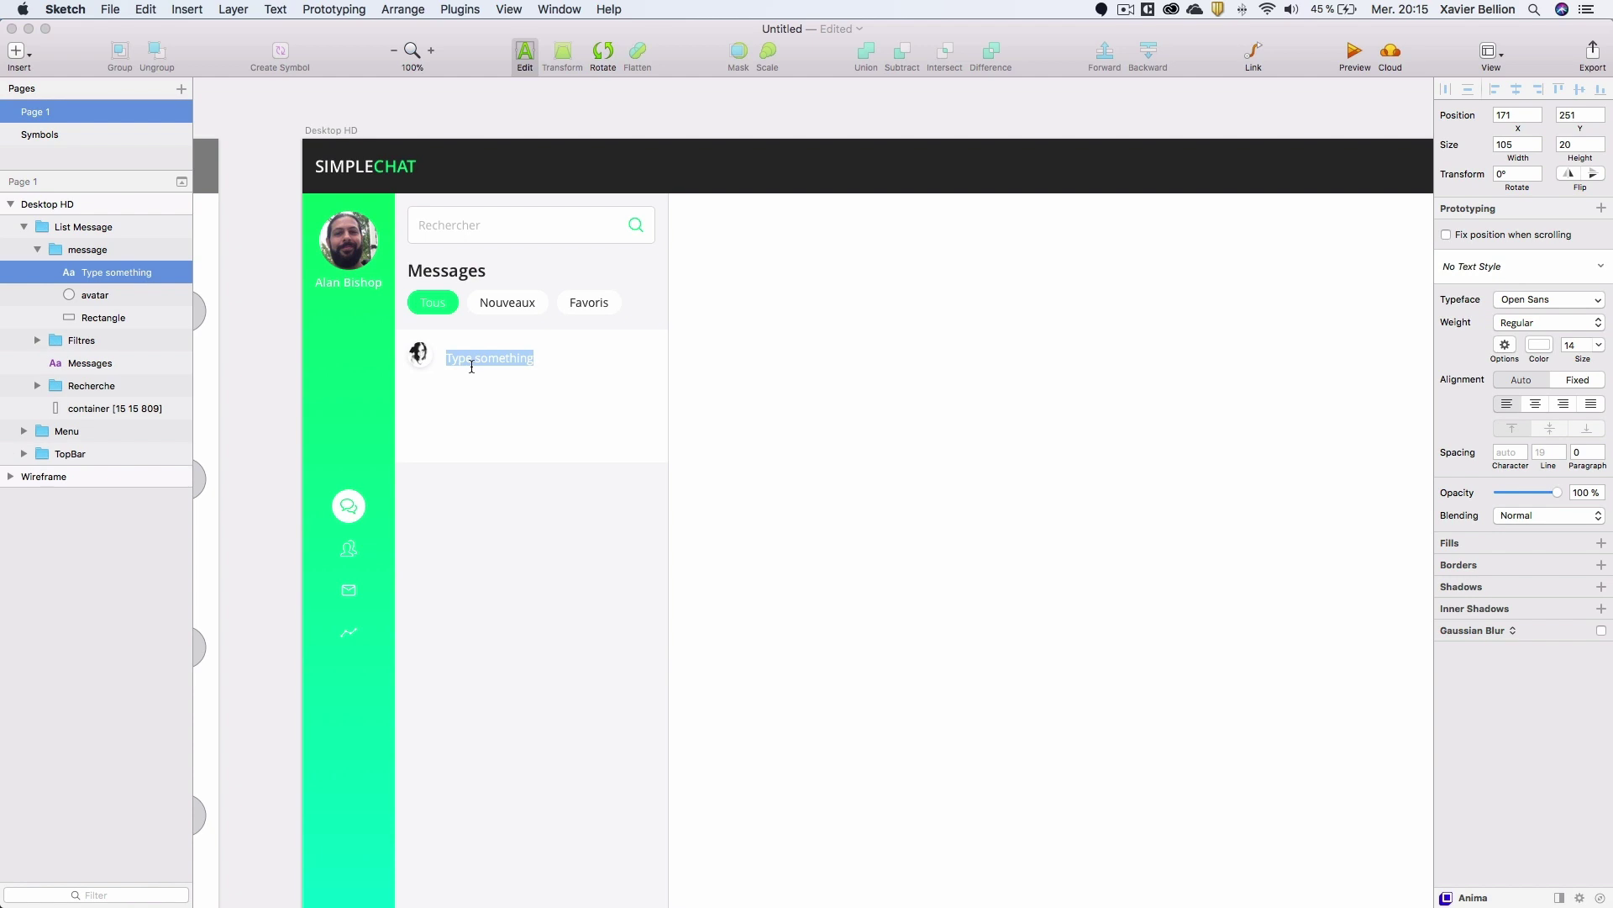
key("Escape")
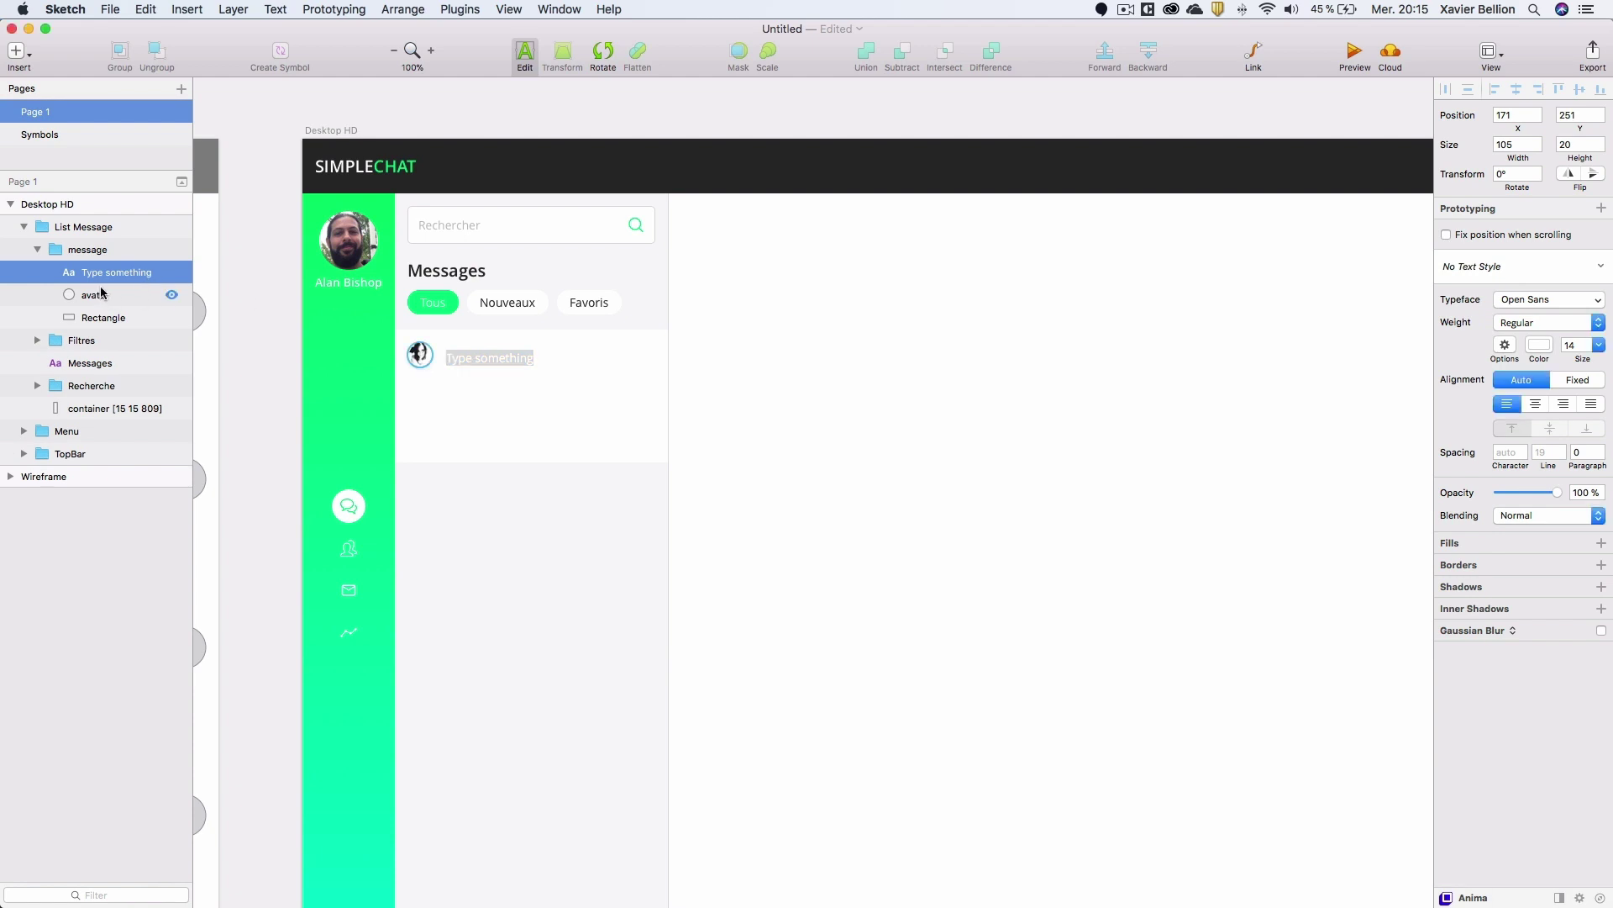
left_click(103, 280)
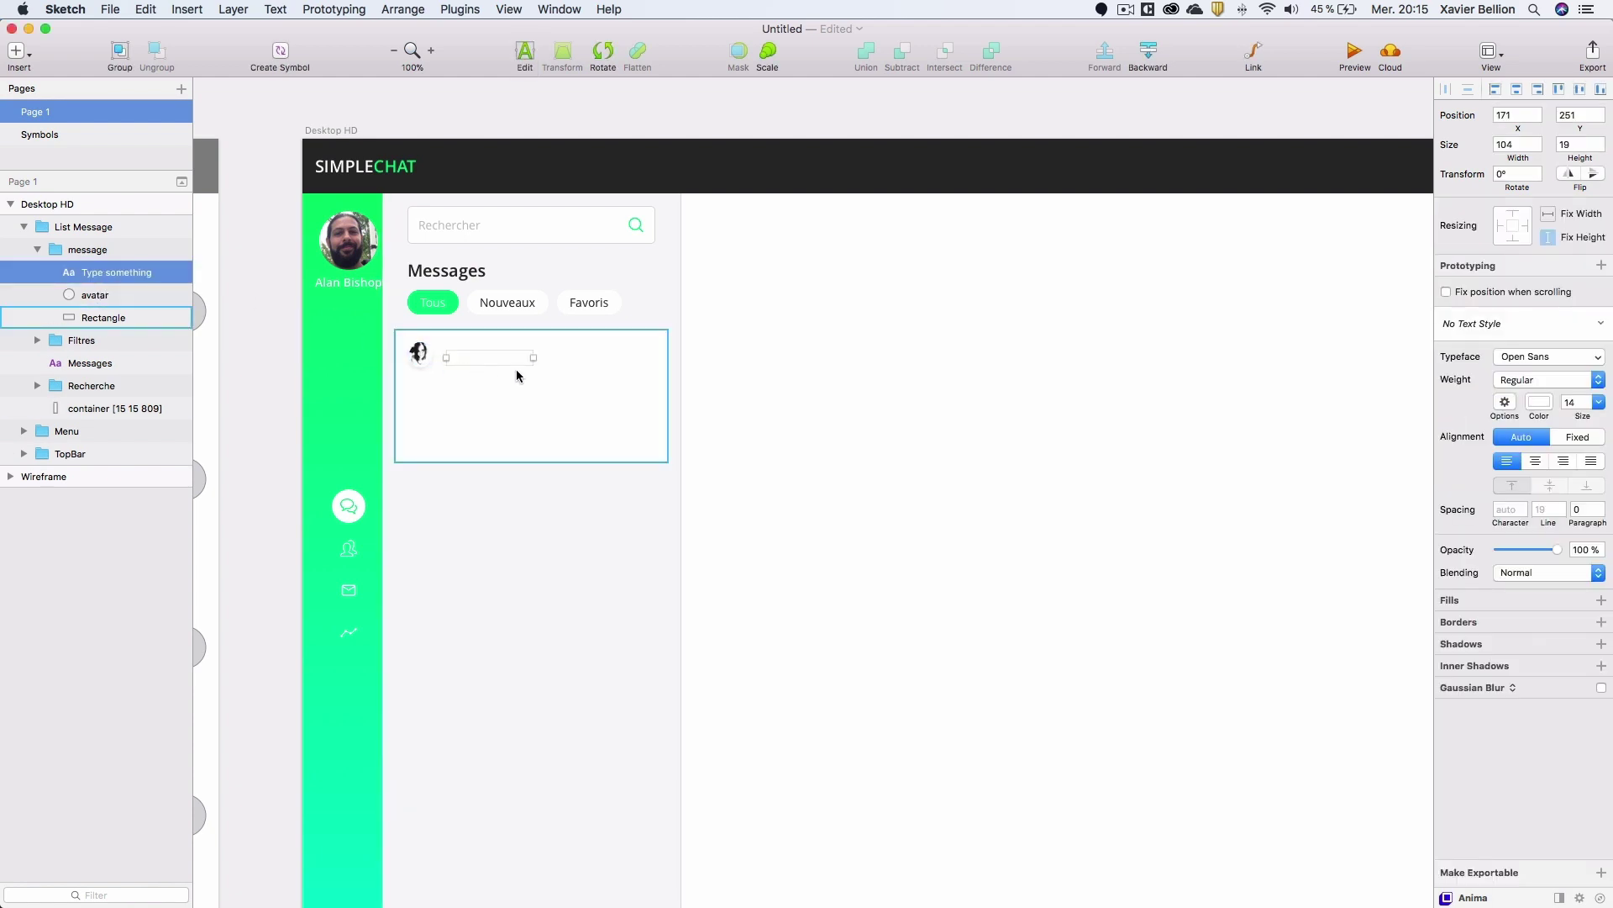
left_click(446, 11)
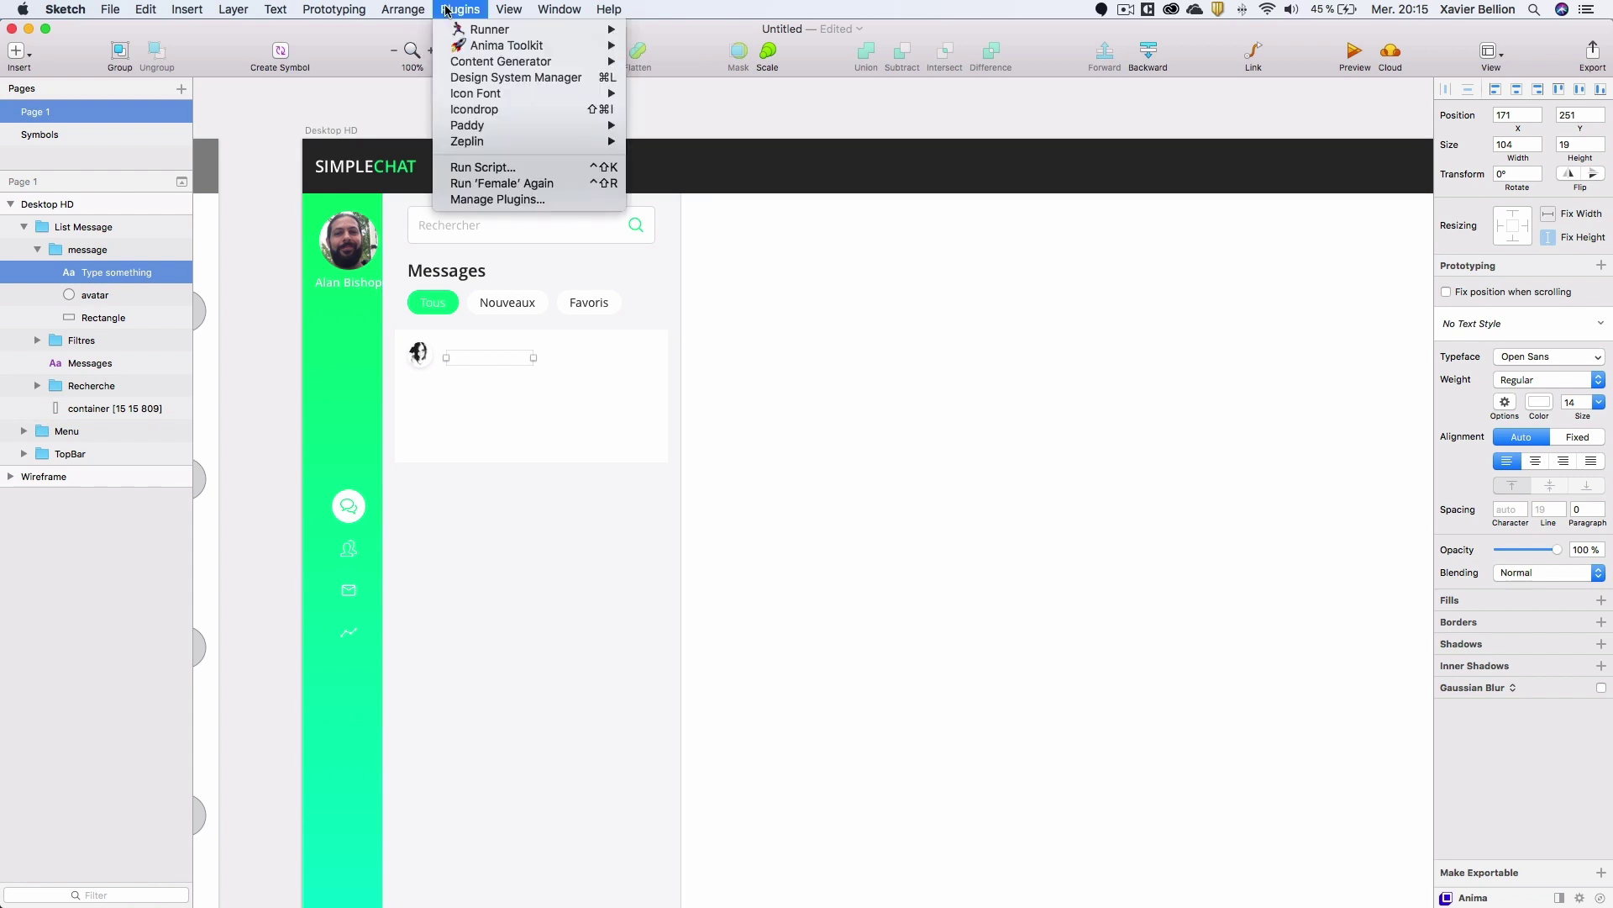
mouse_move(531, 66)
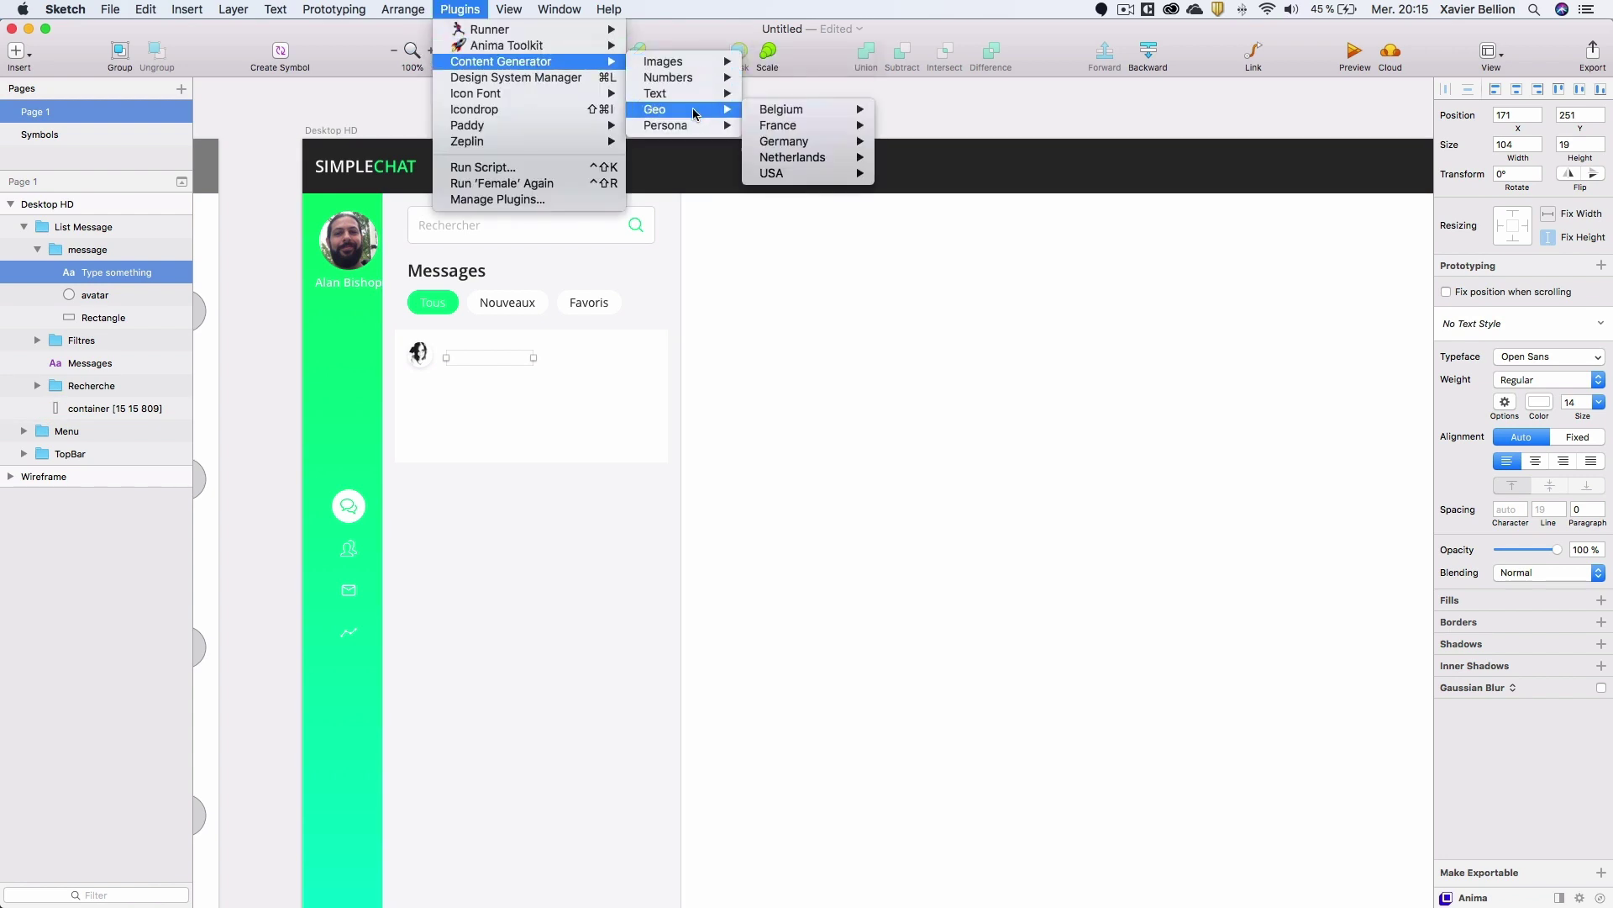
mouse_move(747, 128)
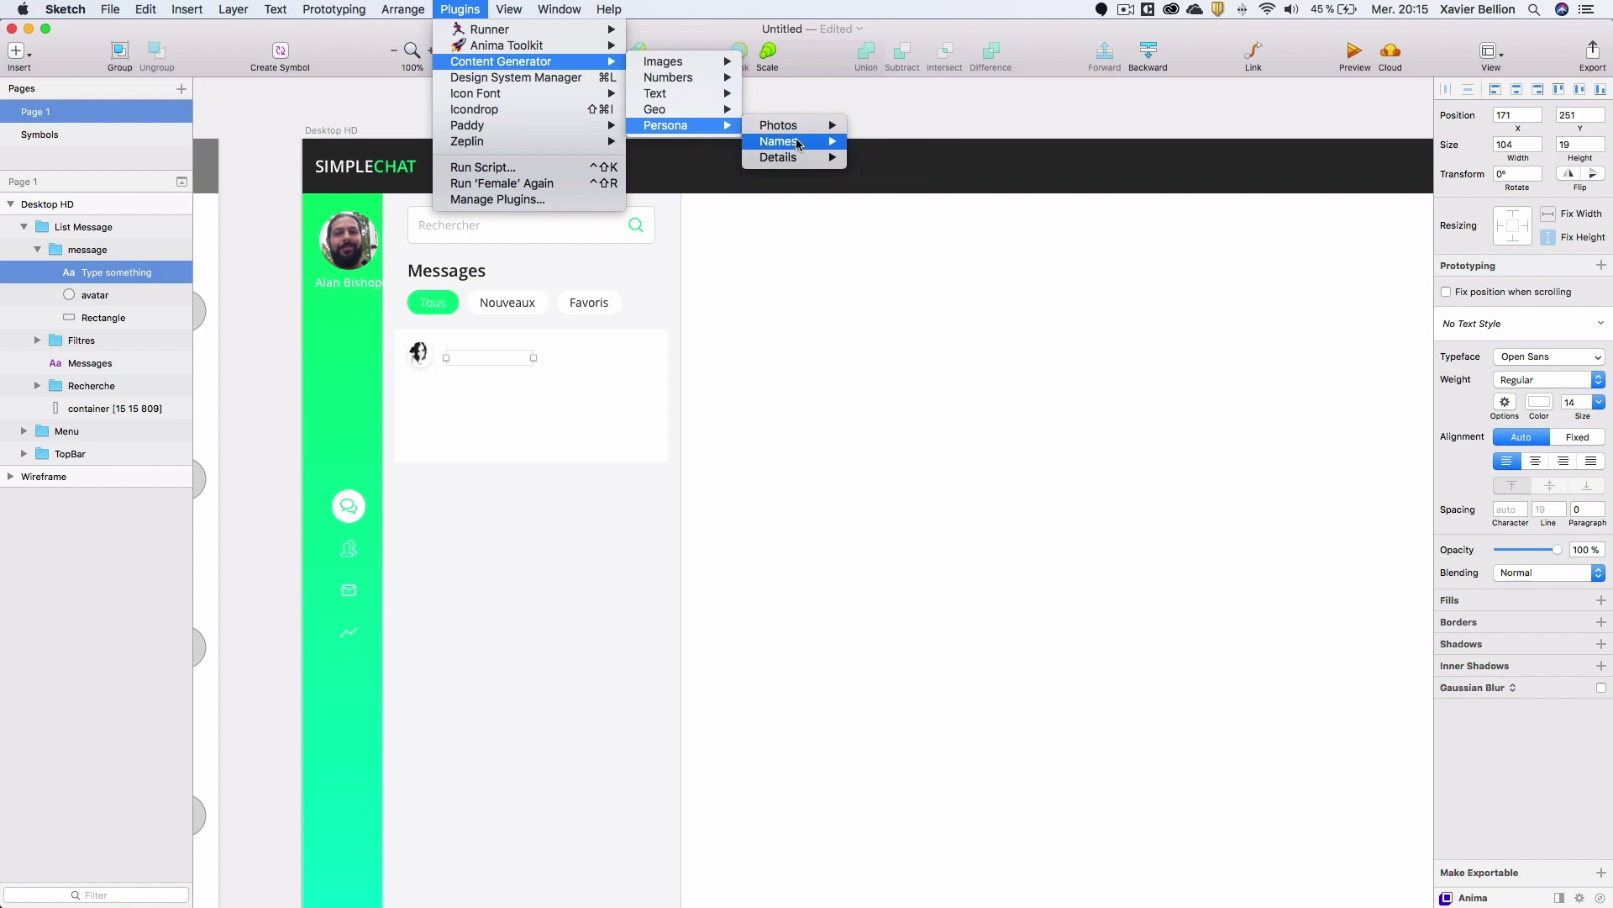
mouse_move(798, 141)
left_click(894, 172)
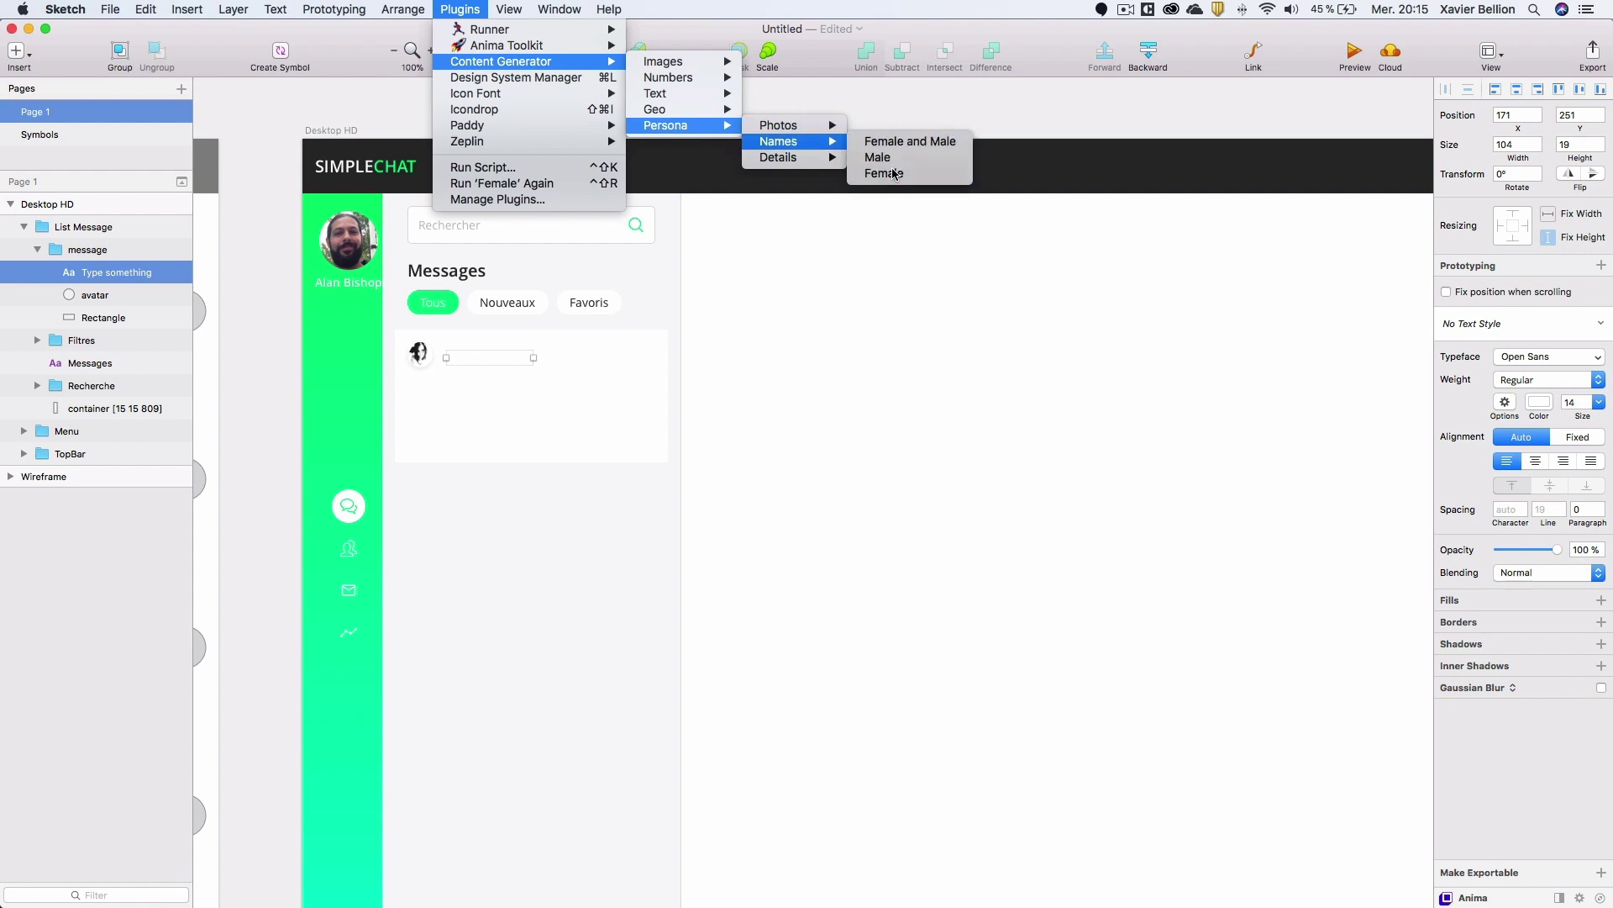
Make the name text green (41ED8D) and Semibold.
left_click(1539, 402)
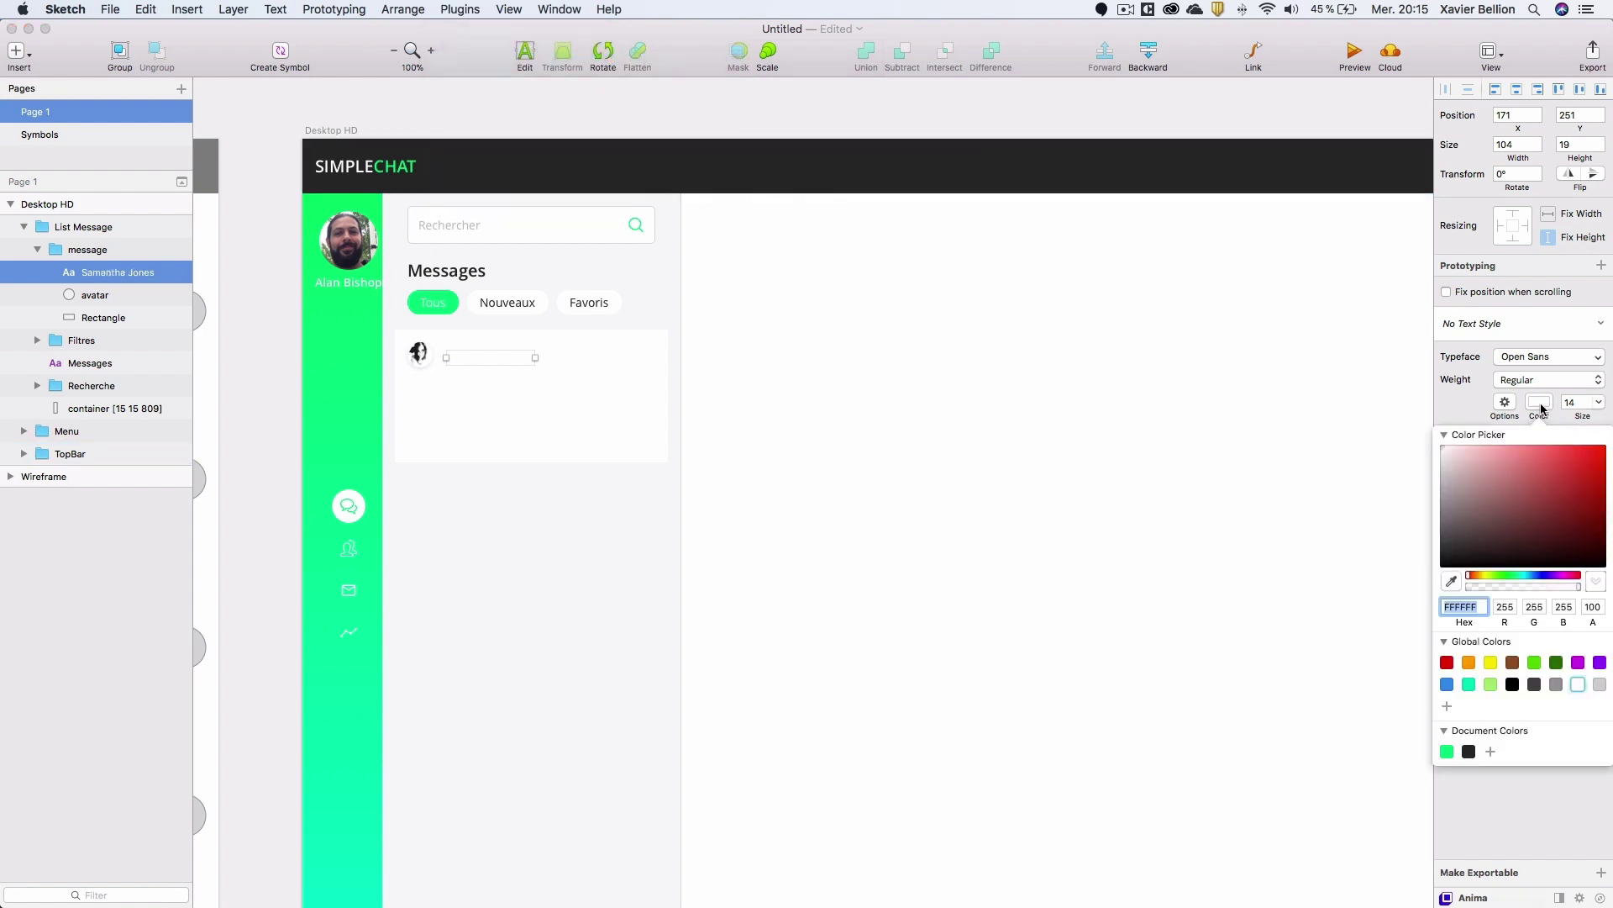
left_click(1447, 751)
left_click(118, 274)
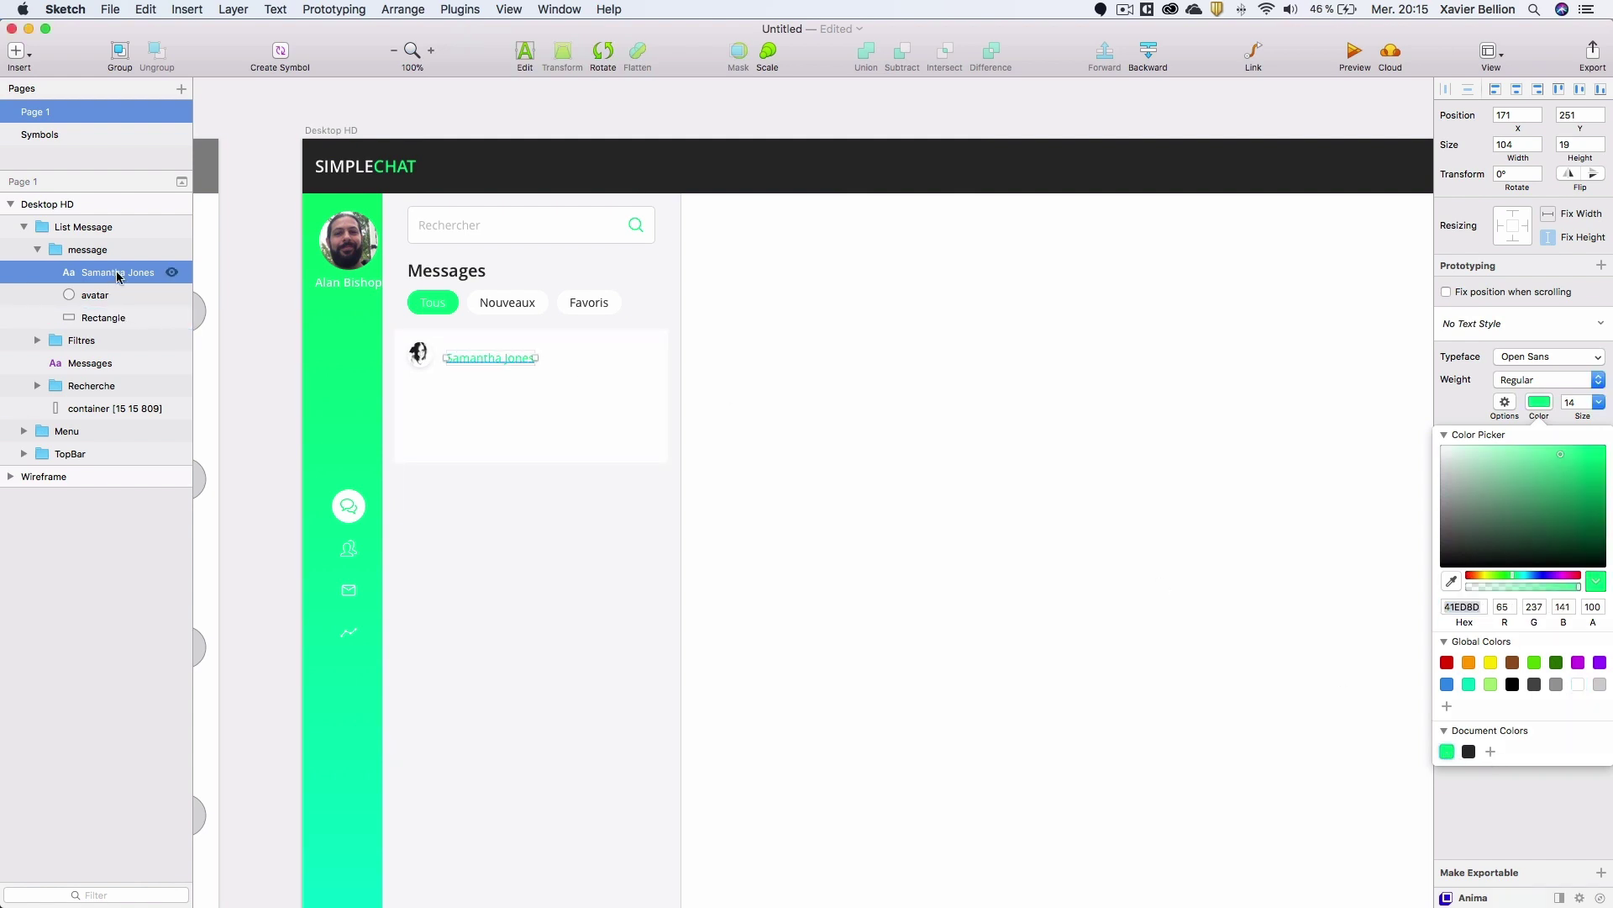
left_click(1587, 381)
left_click(1583, 398)
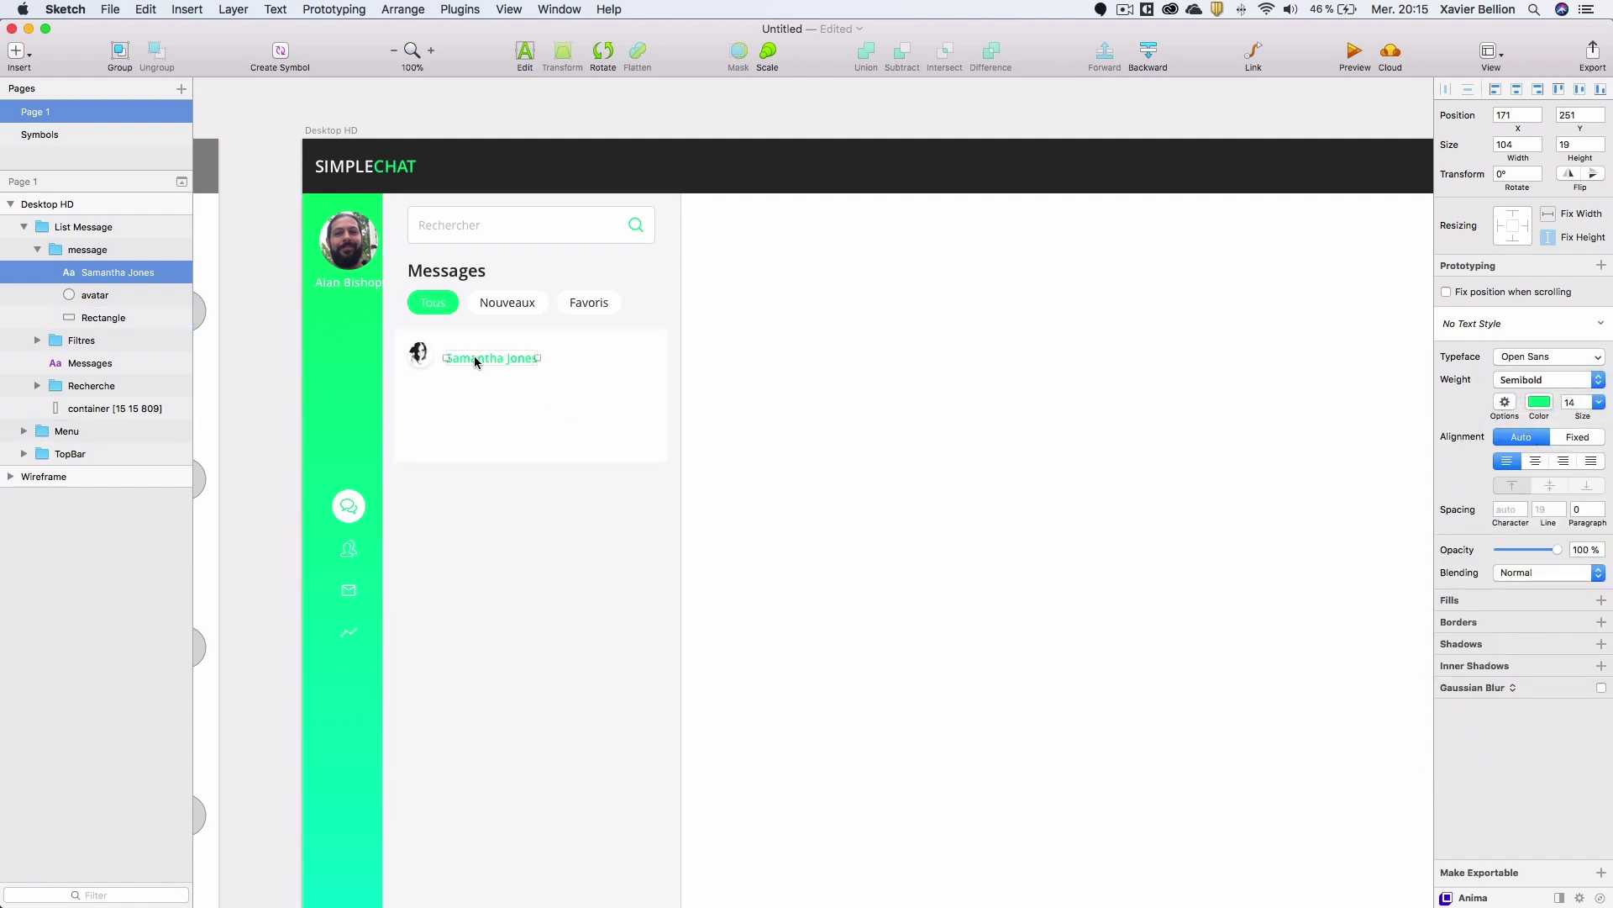
Nudge the name into alignment beside the avatar.
key("Up")
key("Up")
key("Up")
key("Up")
key("Up")
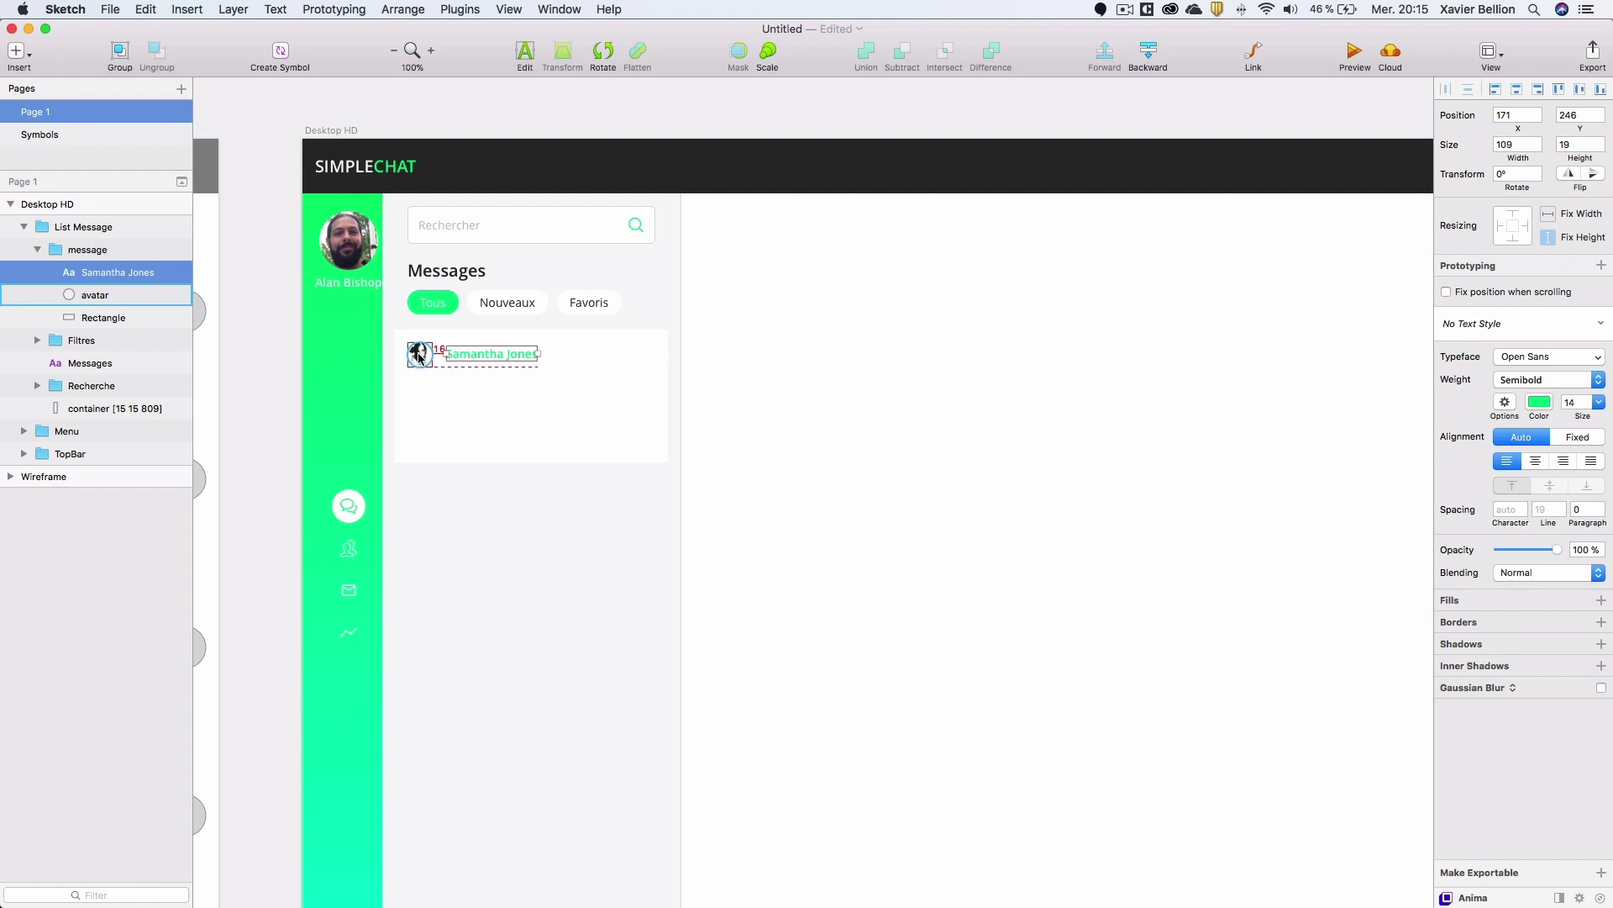
key("Left")
key("Left")
key("Left")
key("Left")
key("Left")
key("Left")
key("Down")
key("Down")
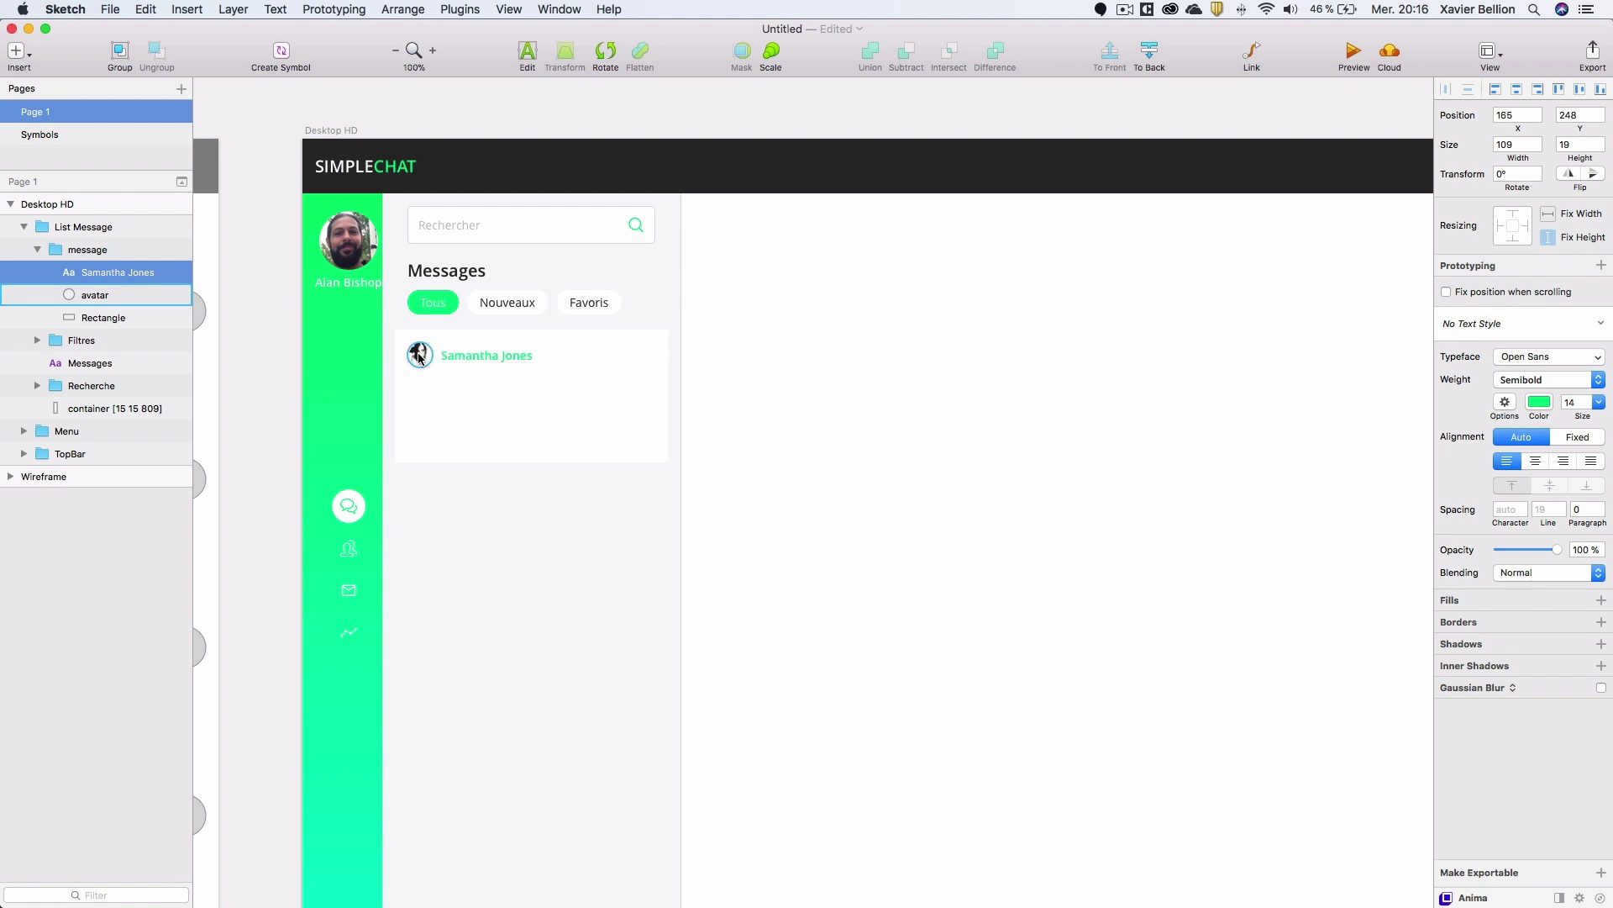
key("alt")
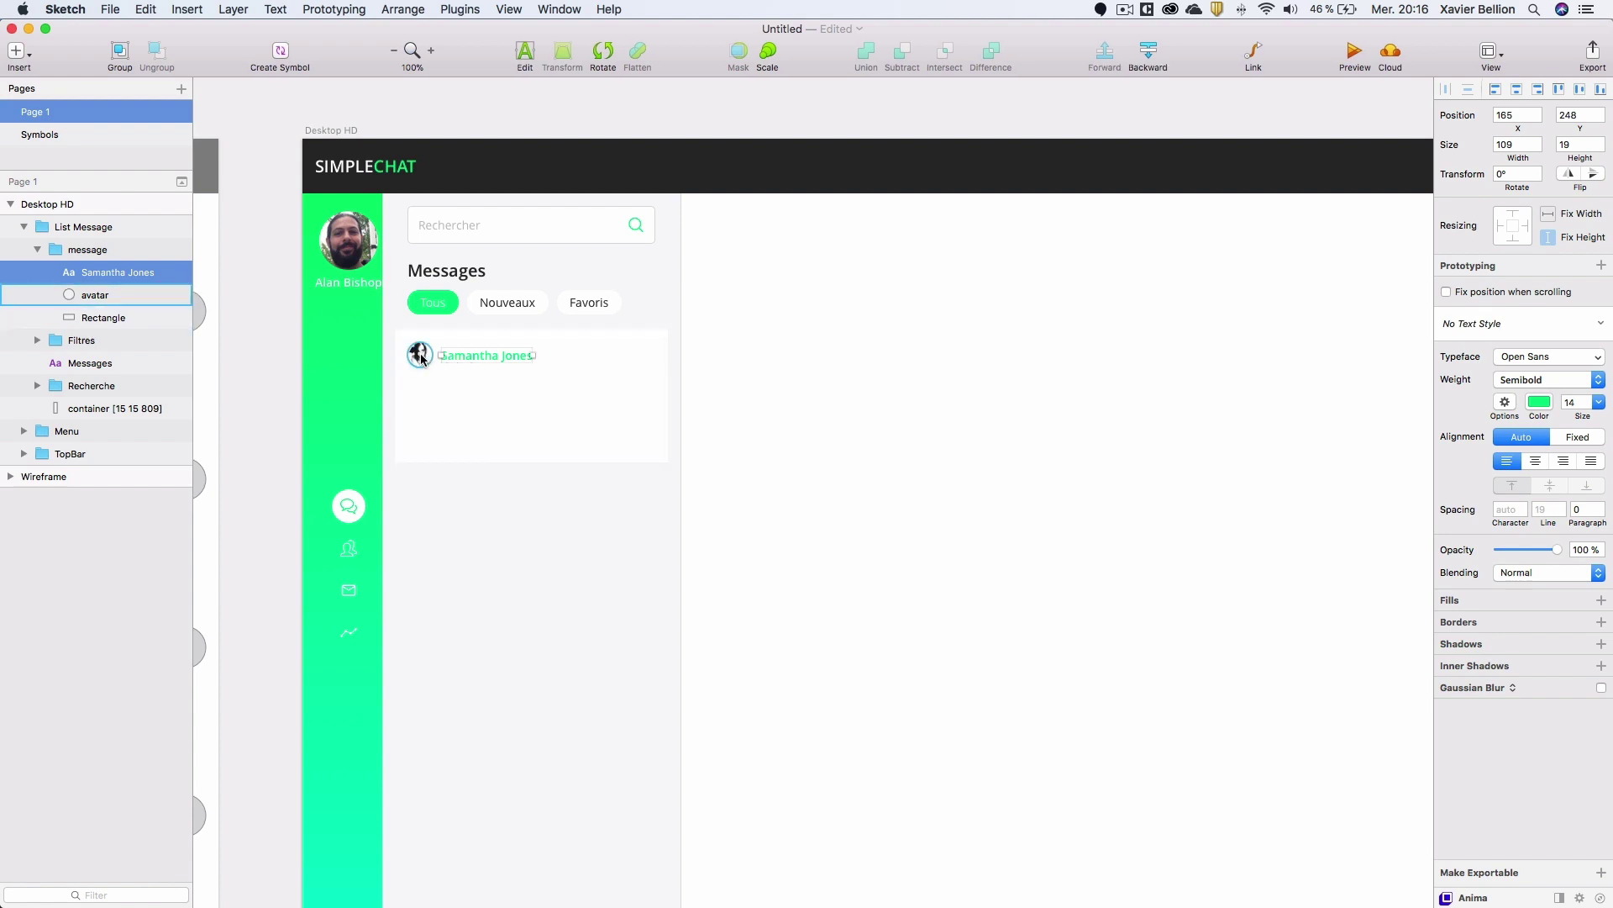
key("Up")
Save the name's formatting as a new text style 'User Name msg'.
left_click(1495, 323)
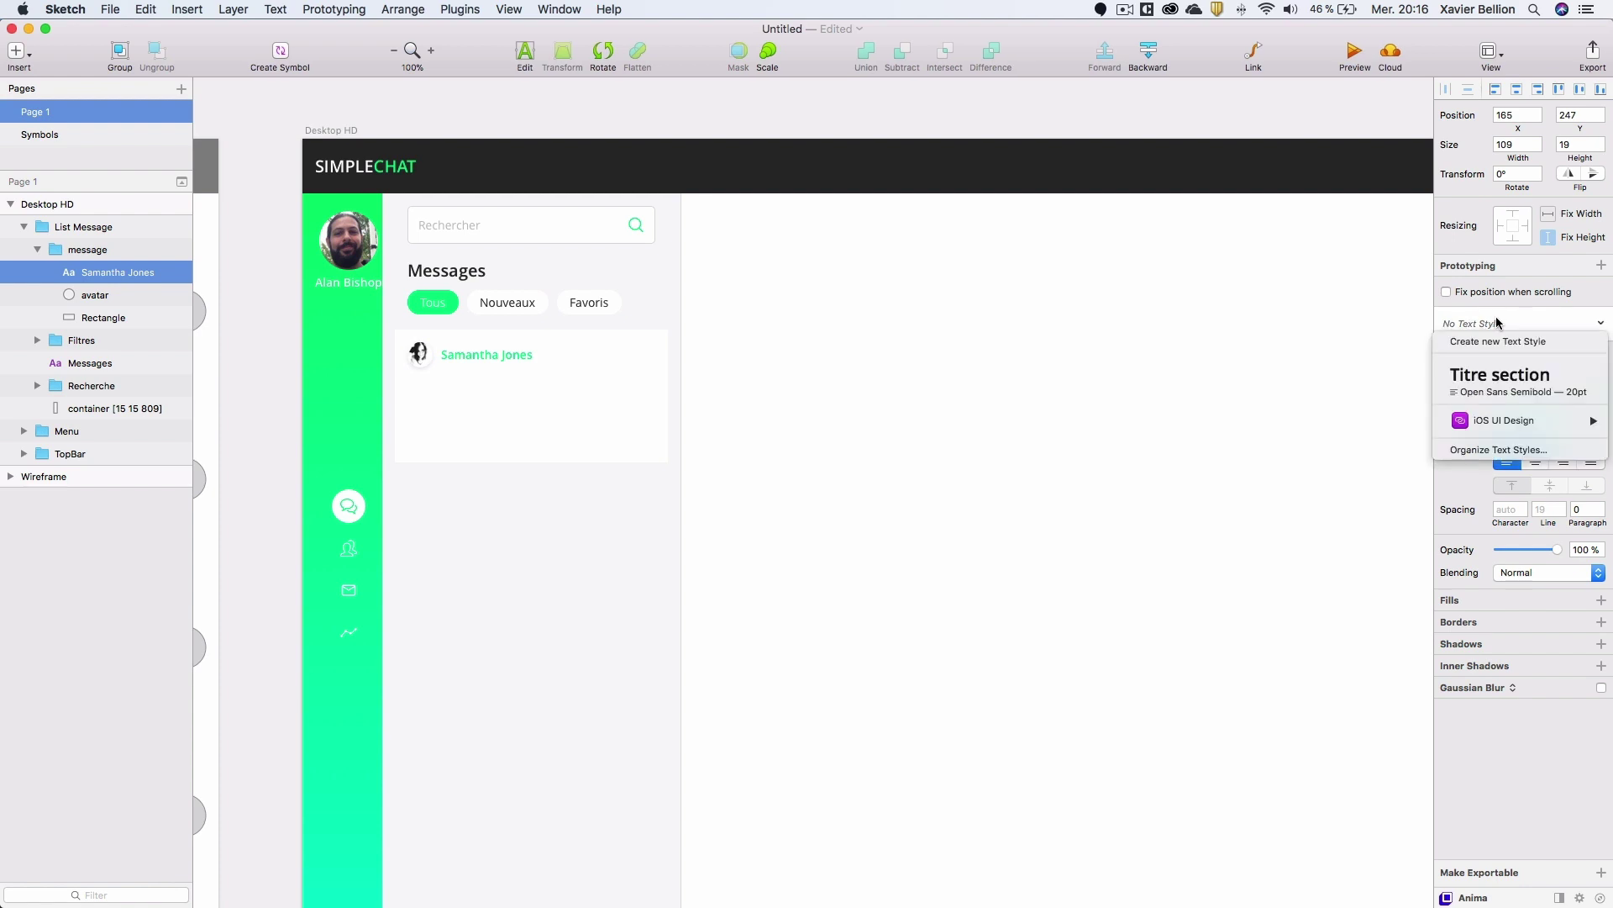
left_click(1486, 342)
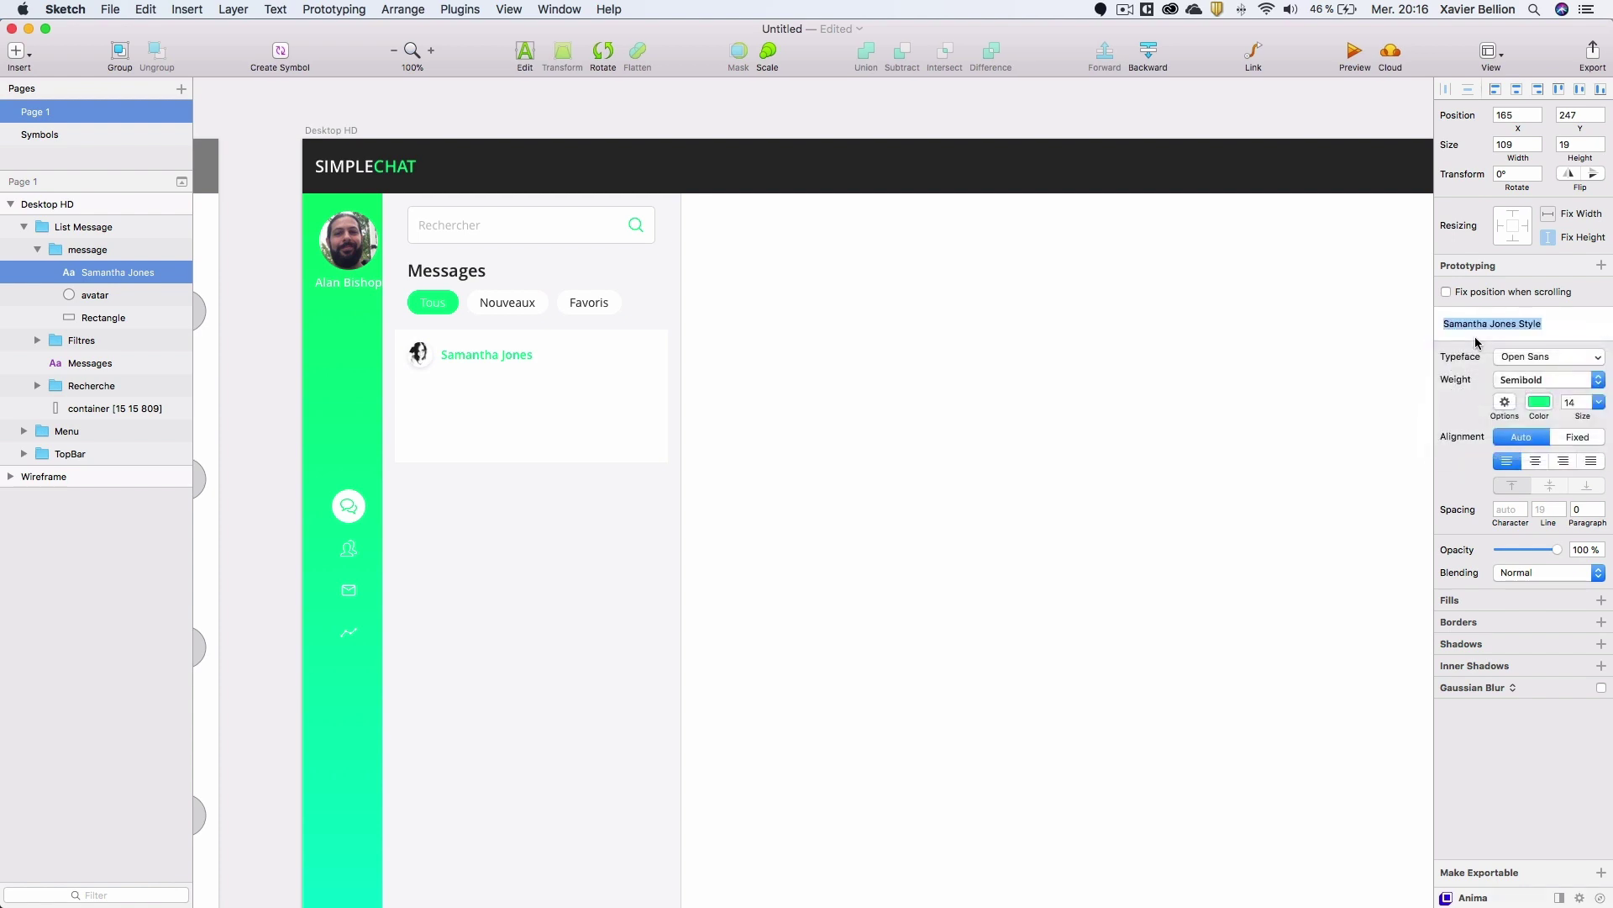
type("User Name msg")
key("Return")
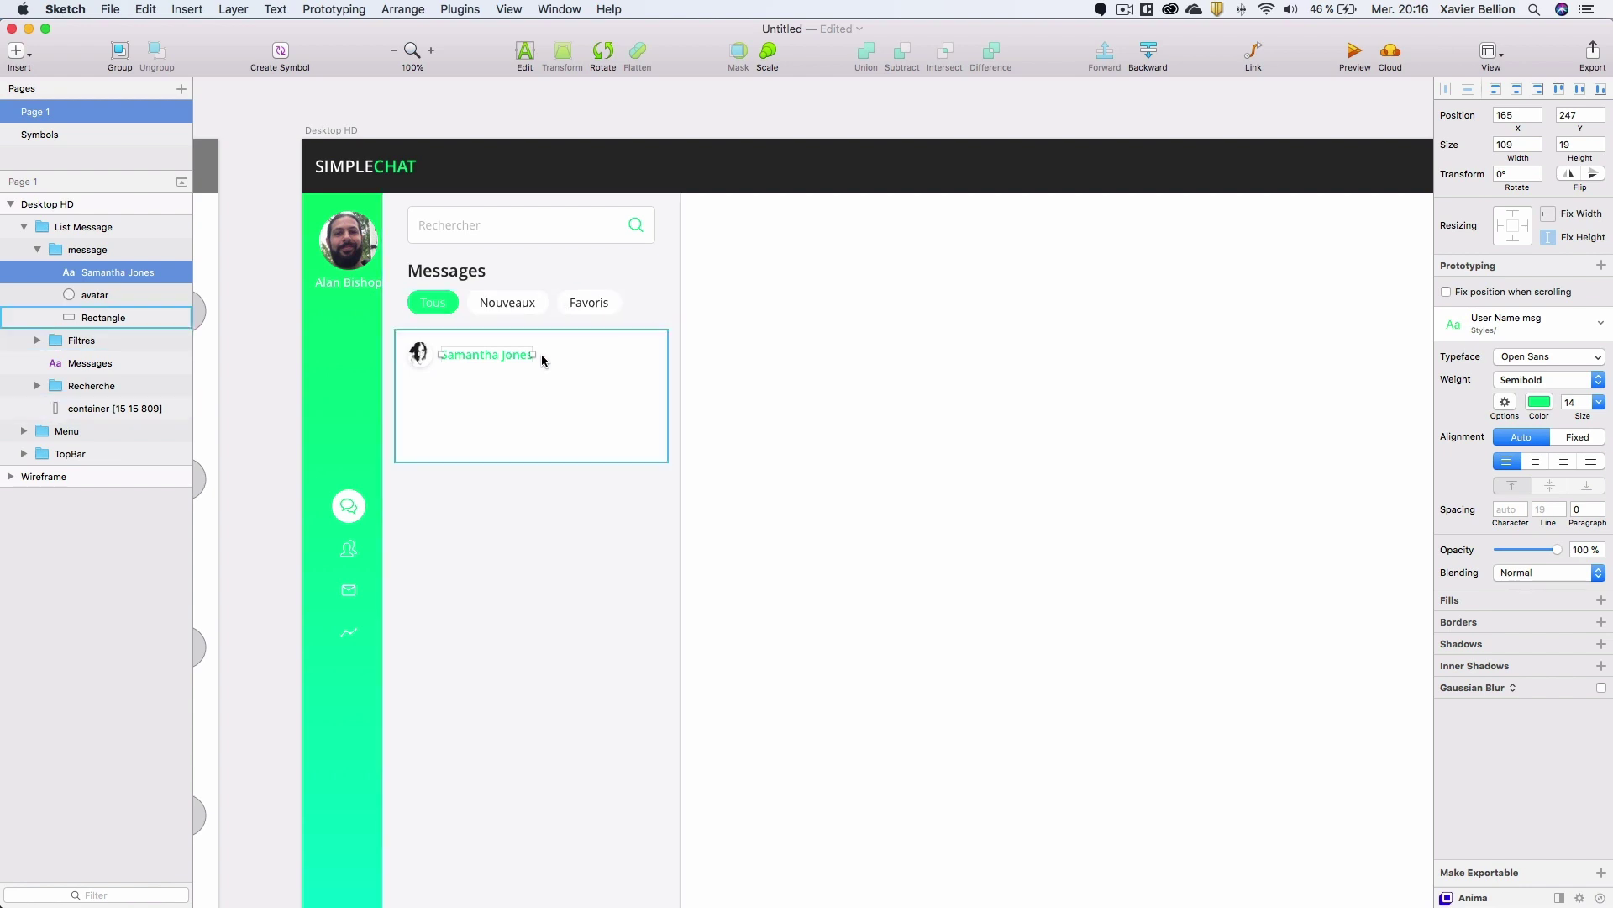
Draw a text box under the sender name and try filling it with Lorem text.
key("t")
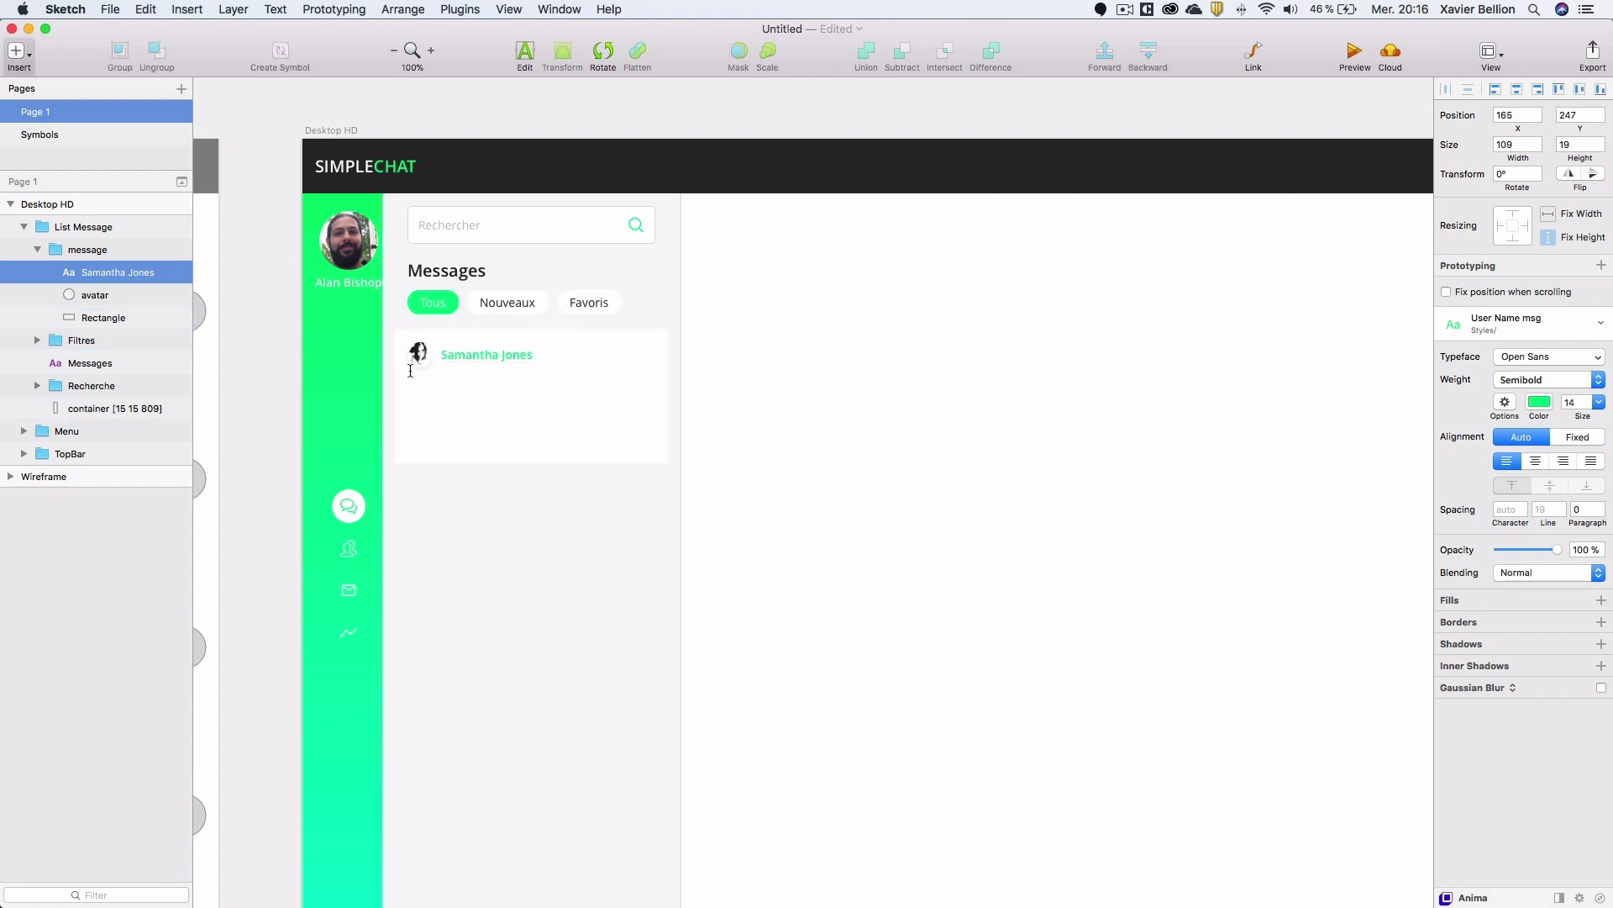
left_click_drag(411, 384, 658, 446)
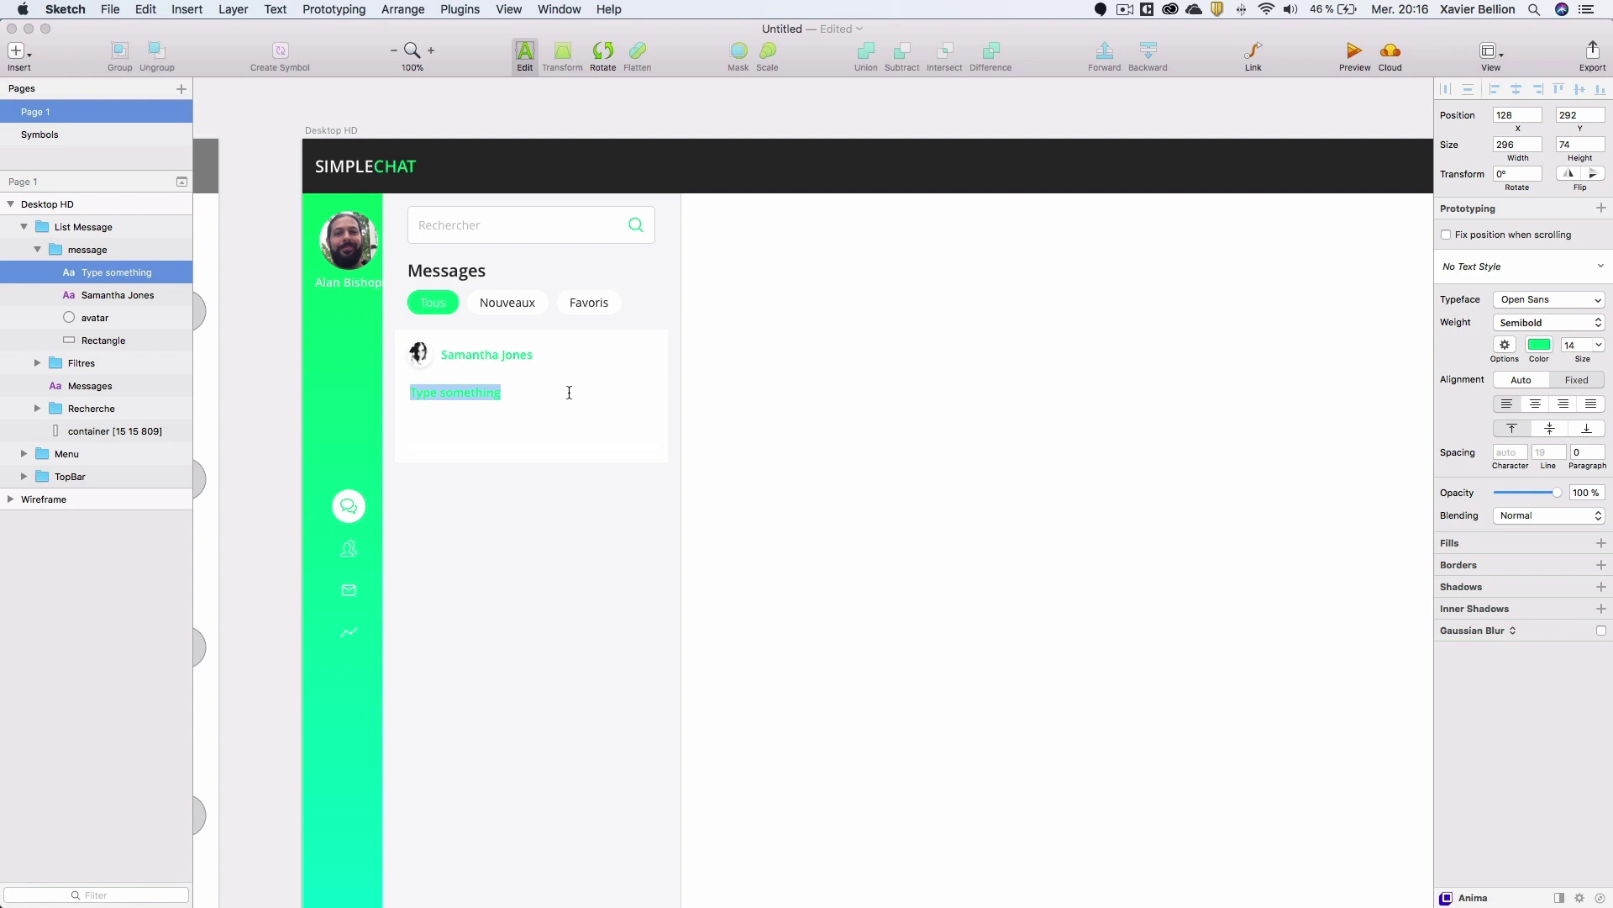
left_click(447, 10)
mouse_move(480, 66)
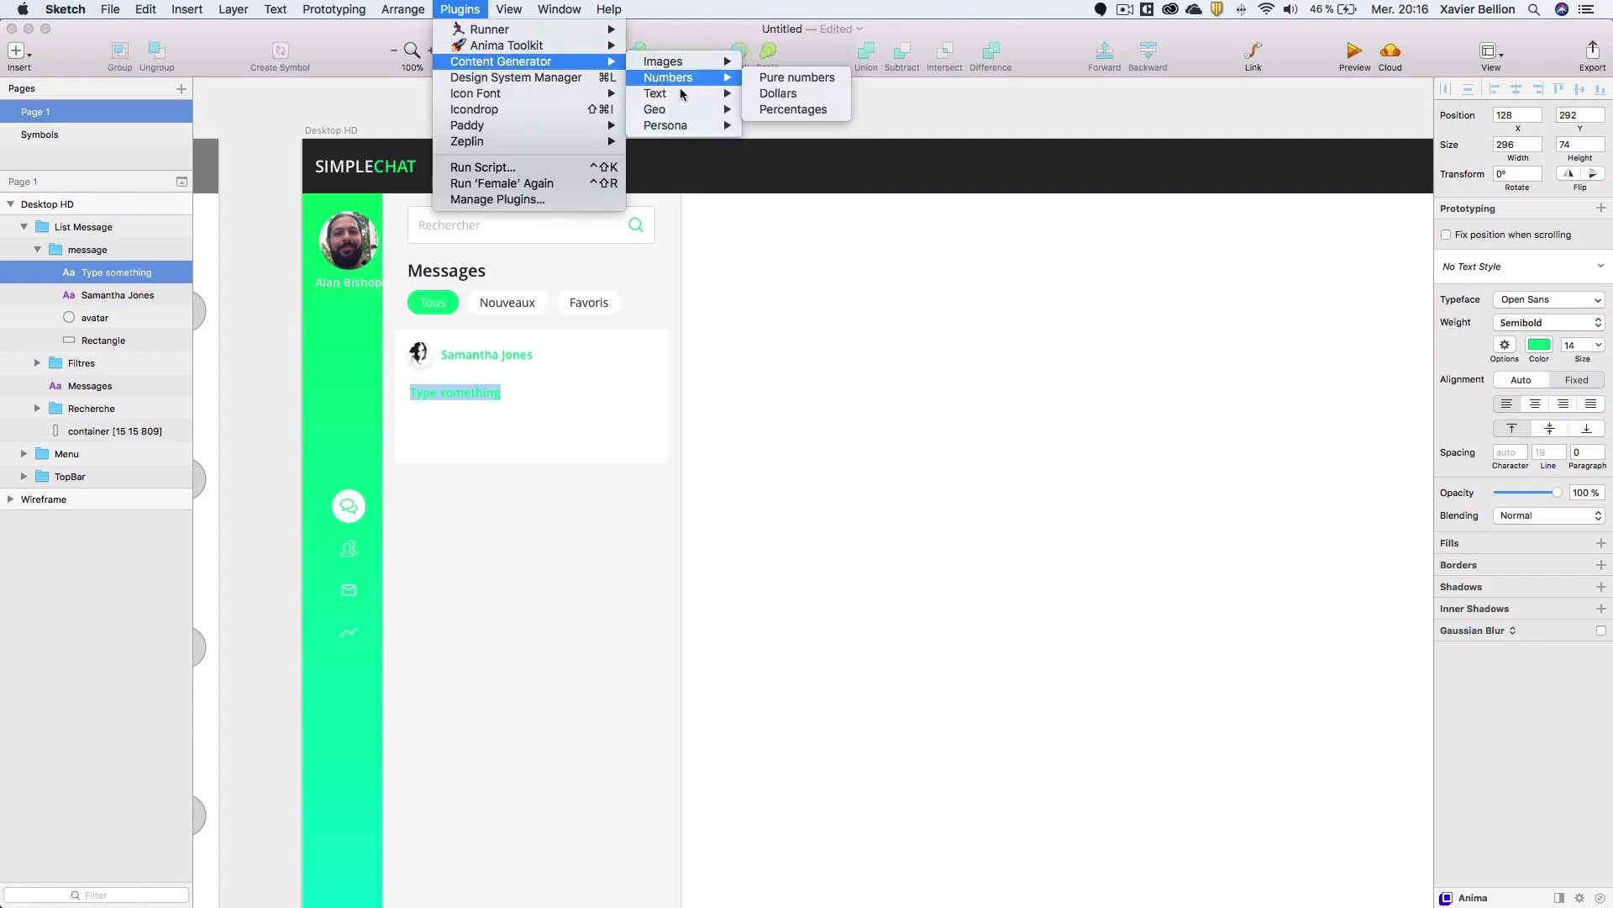
mouse_move(672, 93)
mouse_move(799, 143)
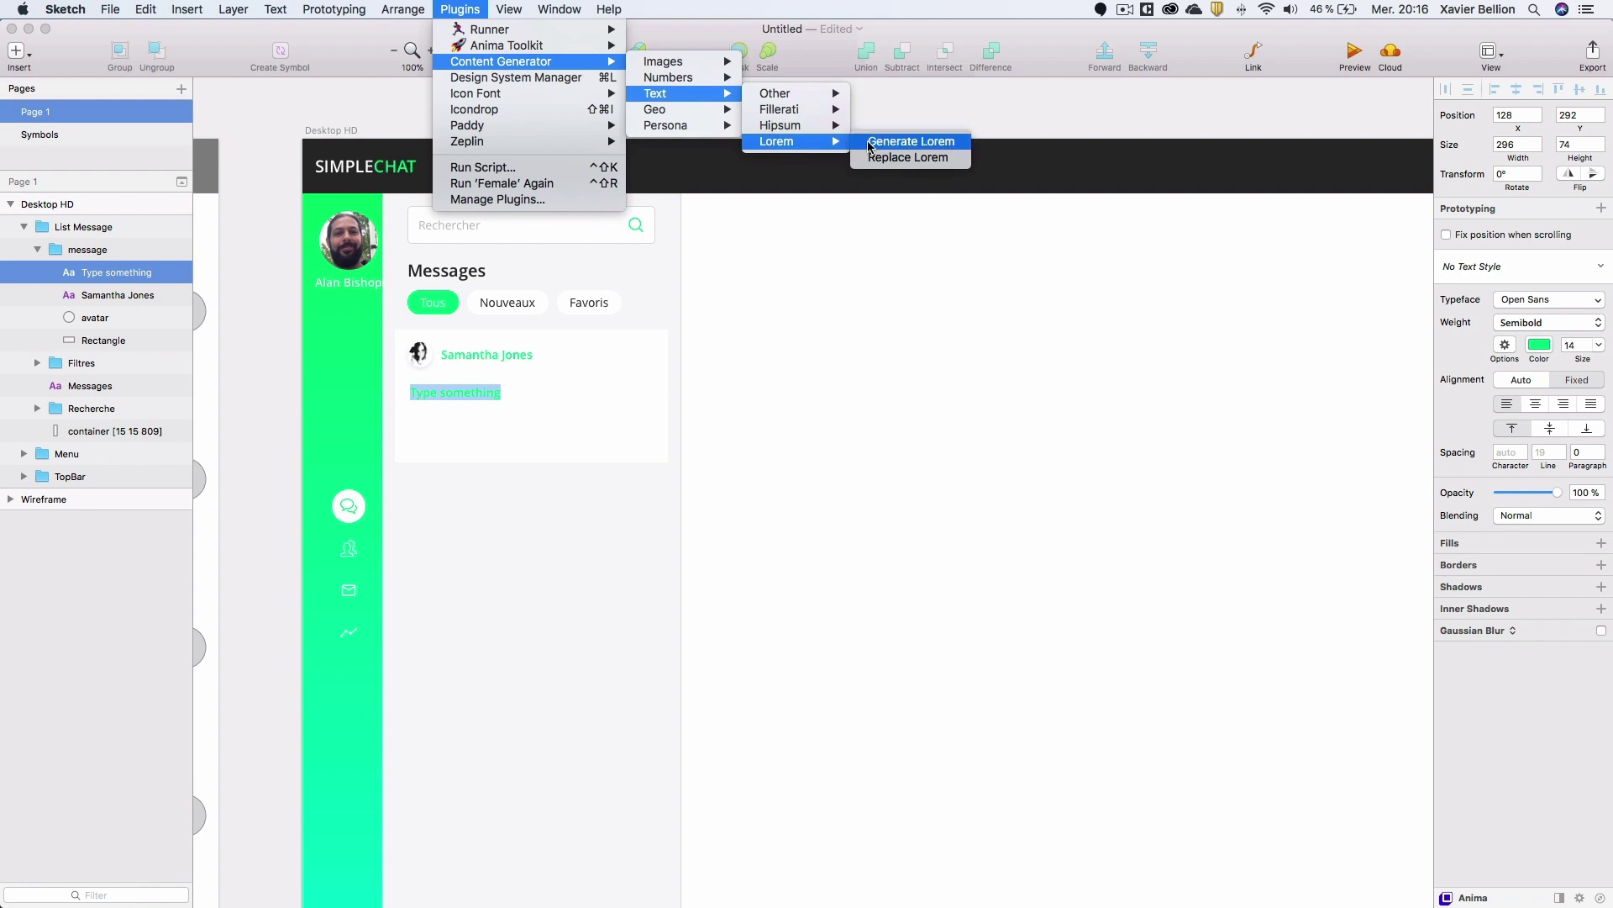
left_click(918, 143)
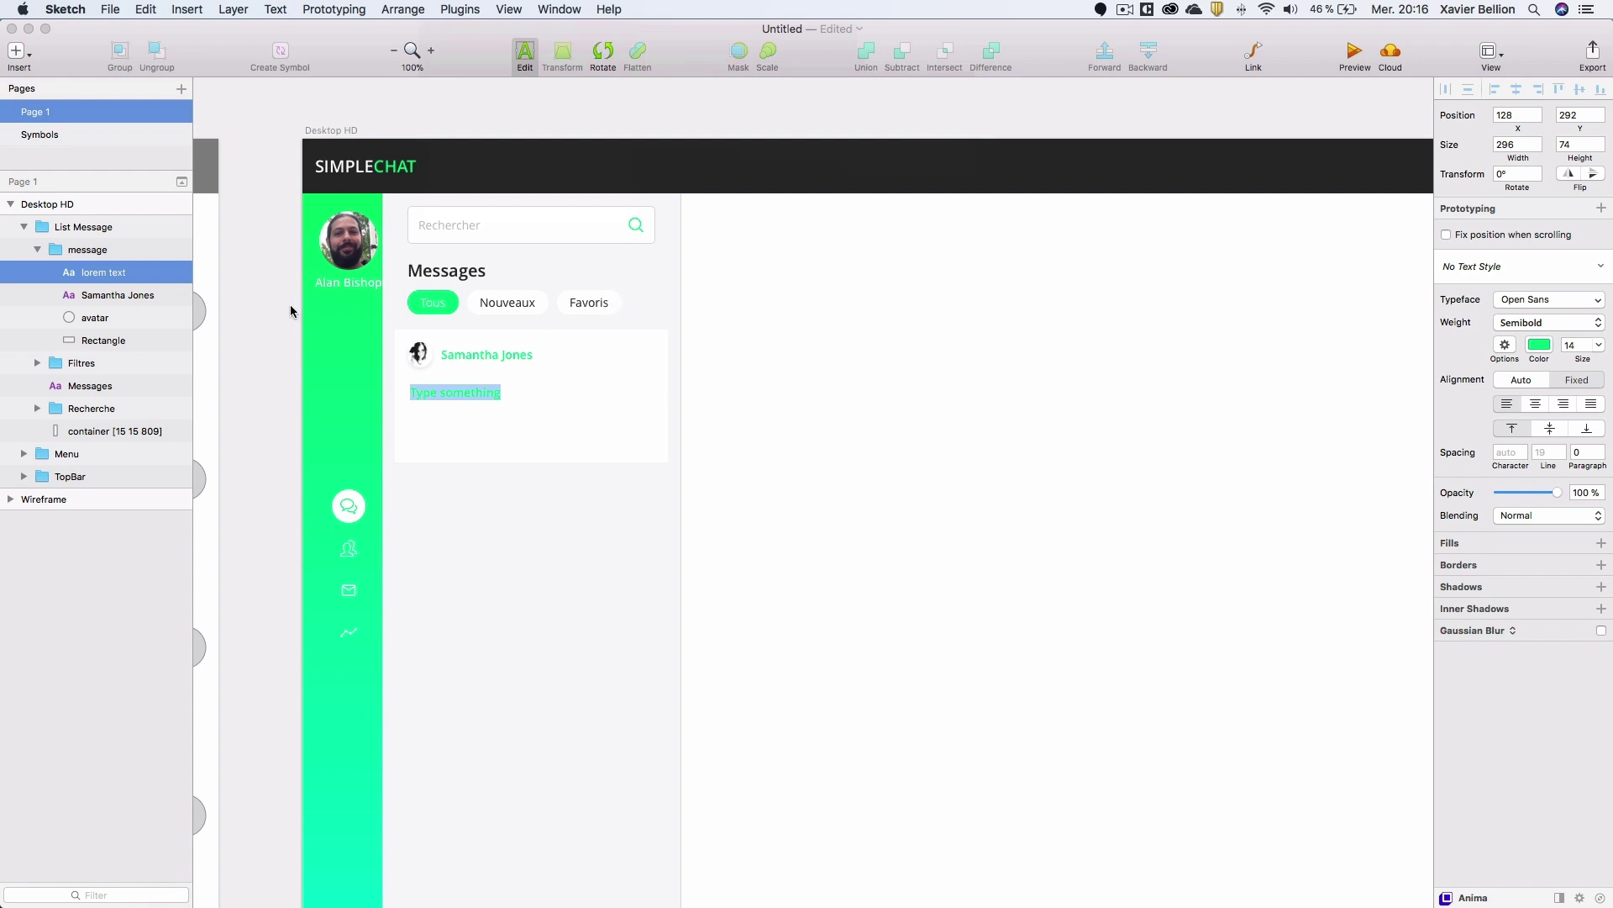
key("Escape")
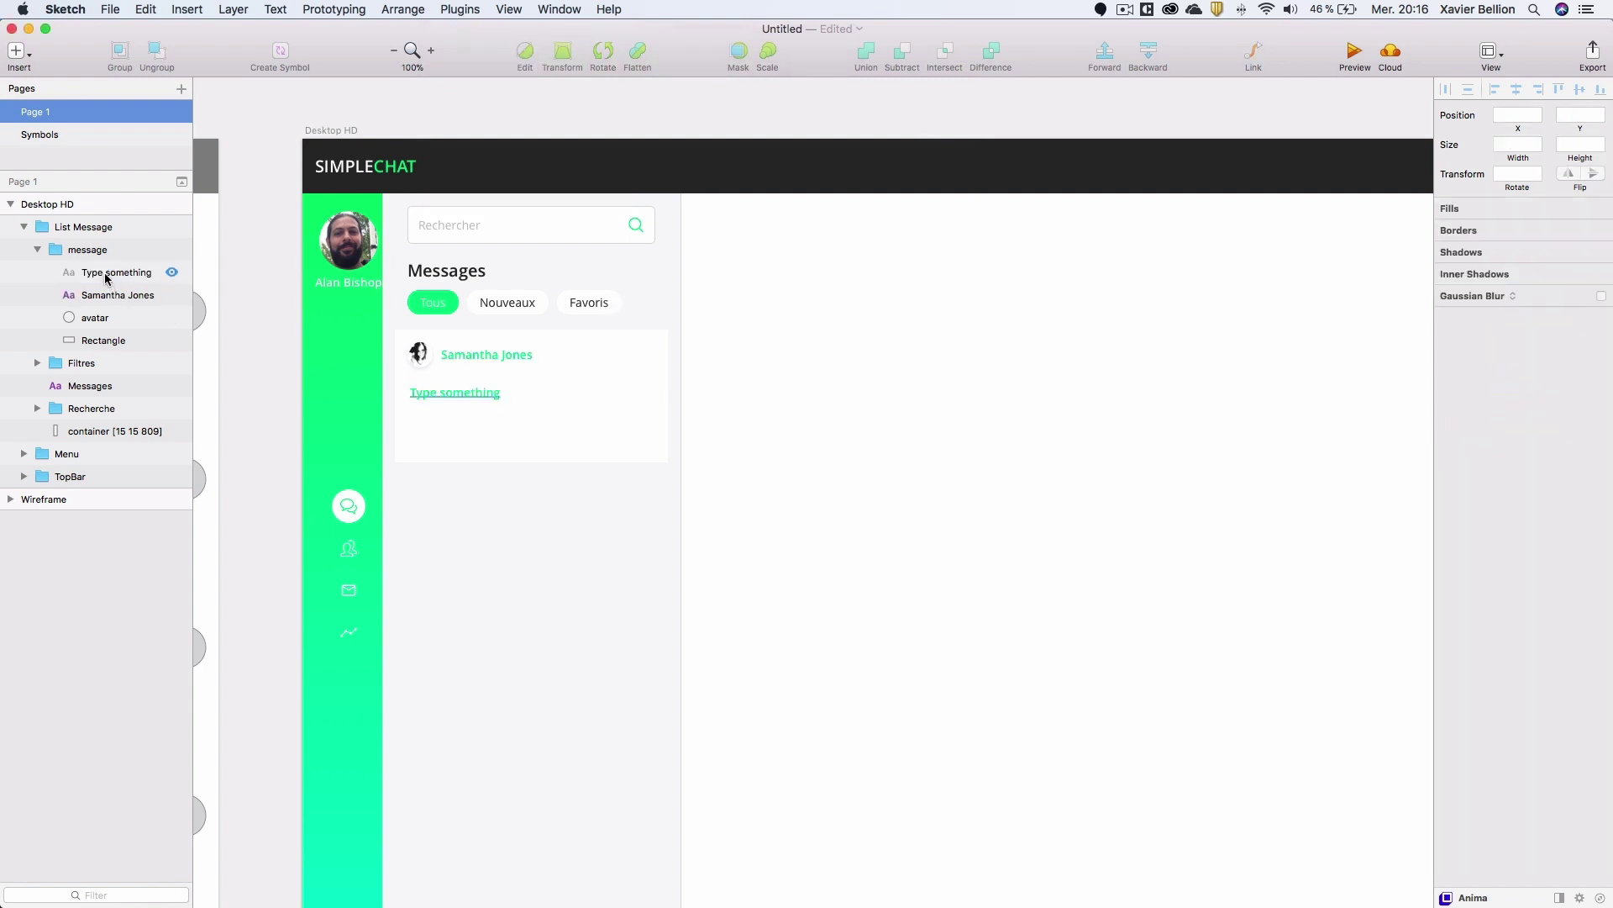
Reselect the text layer and regenerate the lorem paragraph via Content Generator > Text > Lorem.
left_click(107, 276)
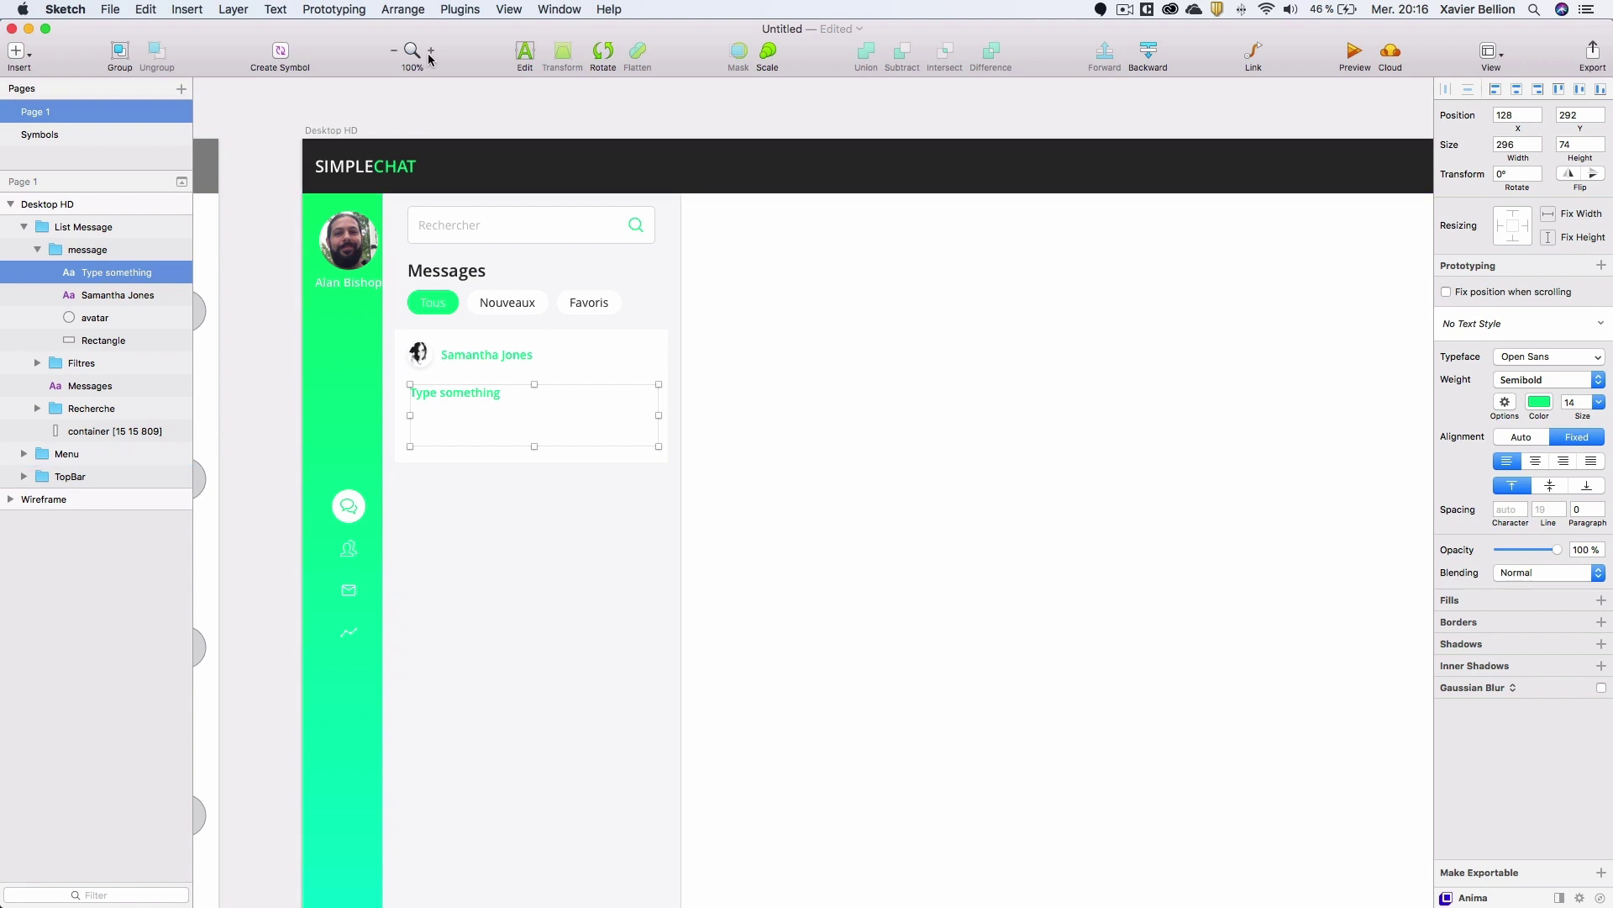
left_click(460, 9)
mouse_move(538, 62)
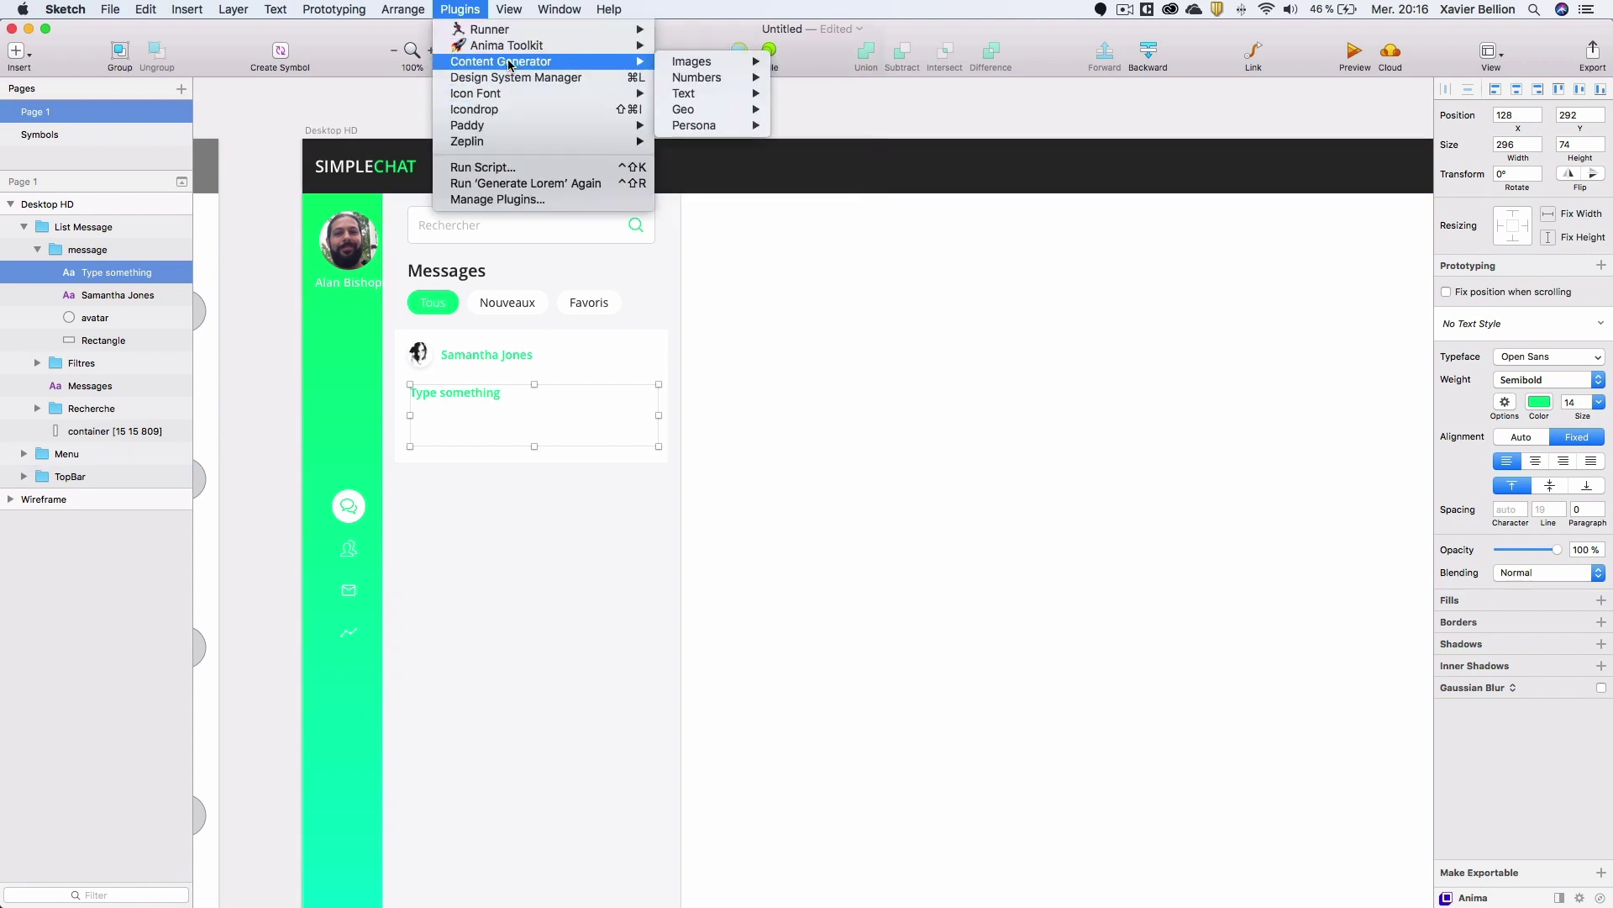
mouse_move(721, 94)
mouse_move(817, 141)
left_click(909, 143)
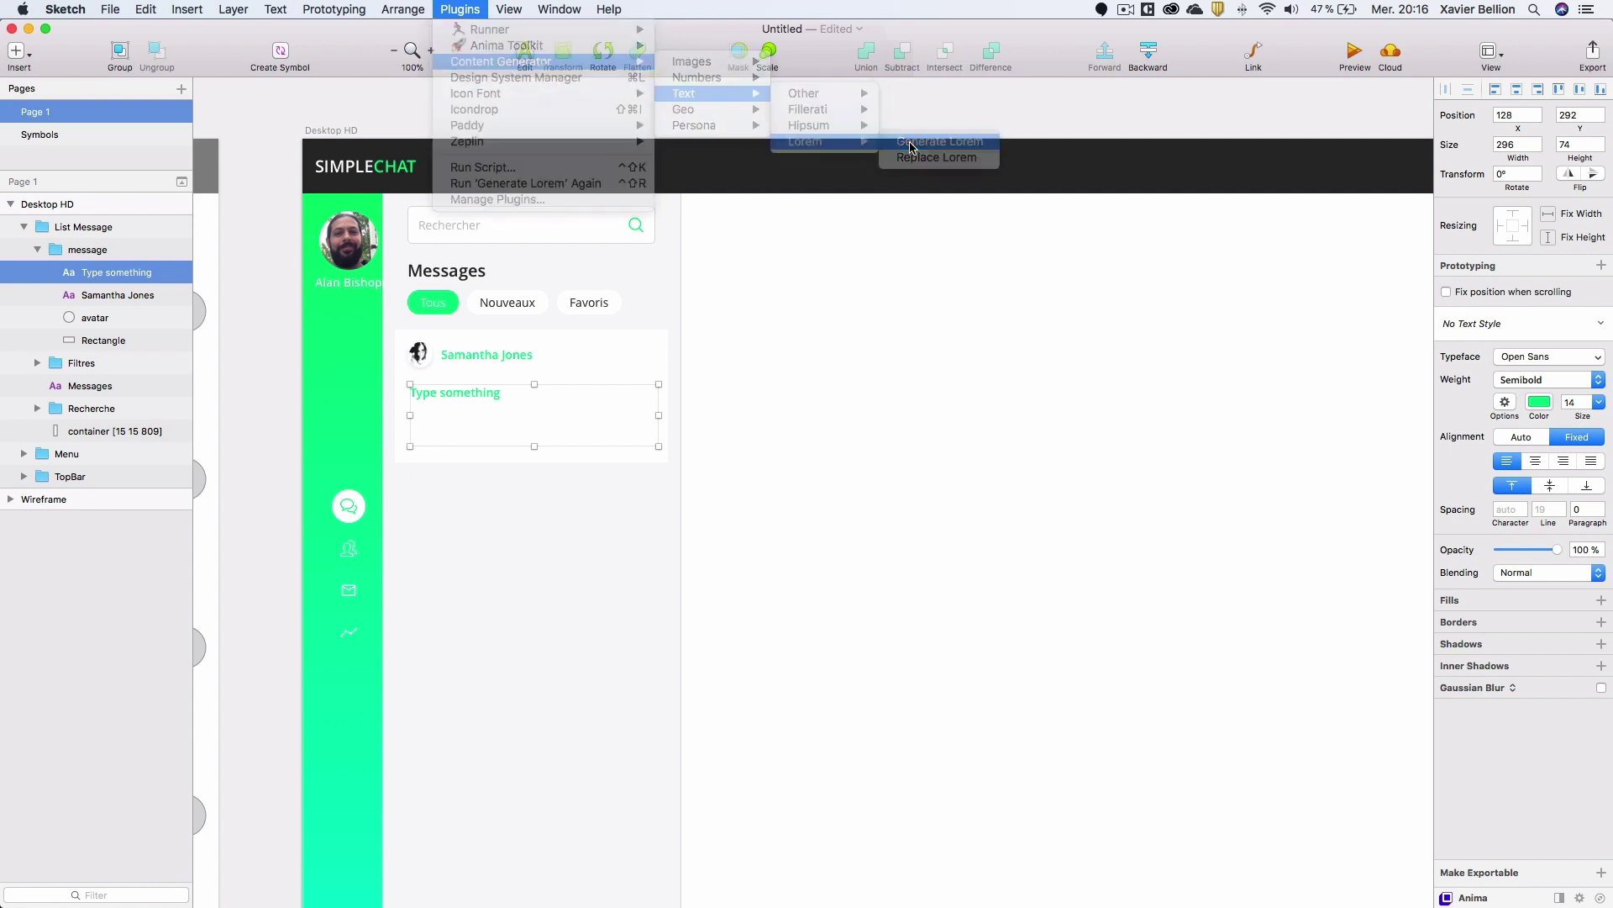
Set the body text to Regular weight and a dark grey colour.
left_click(1544, 382)
left_click(1535, 414)
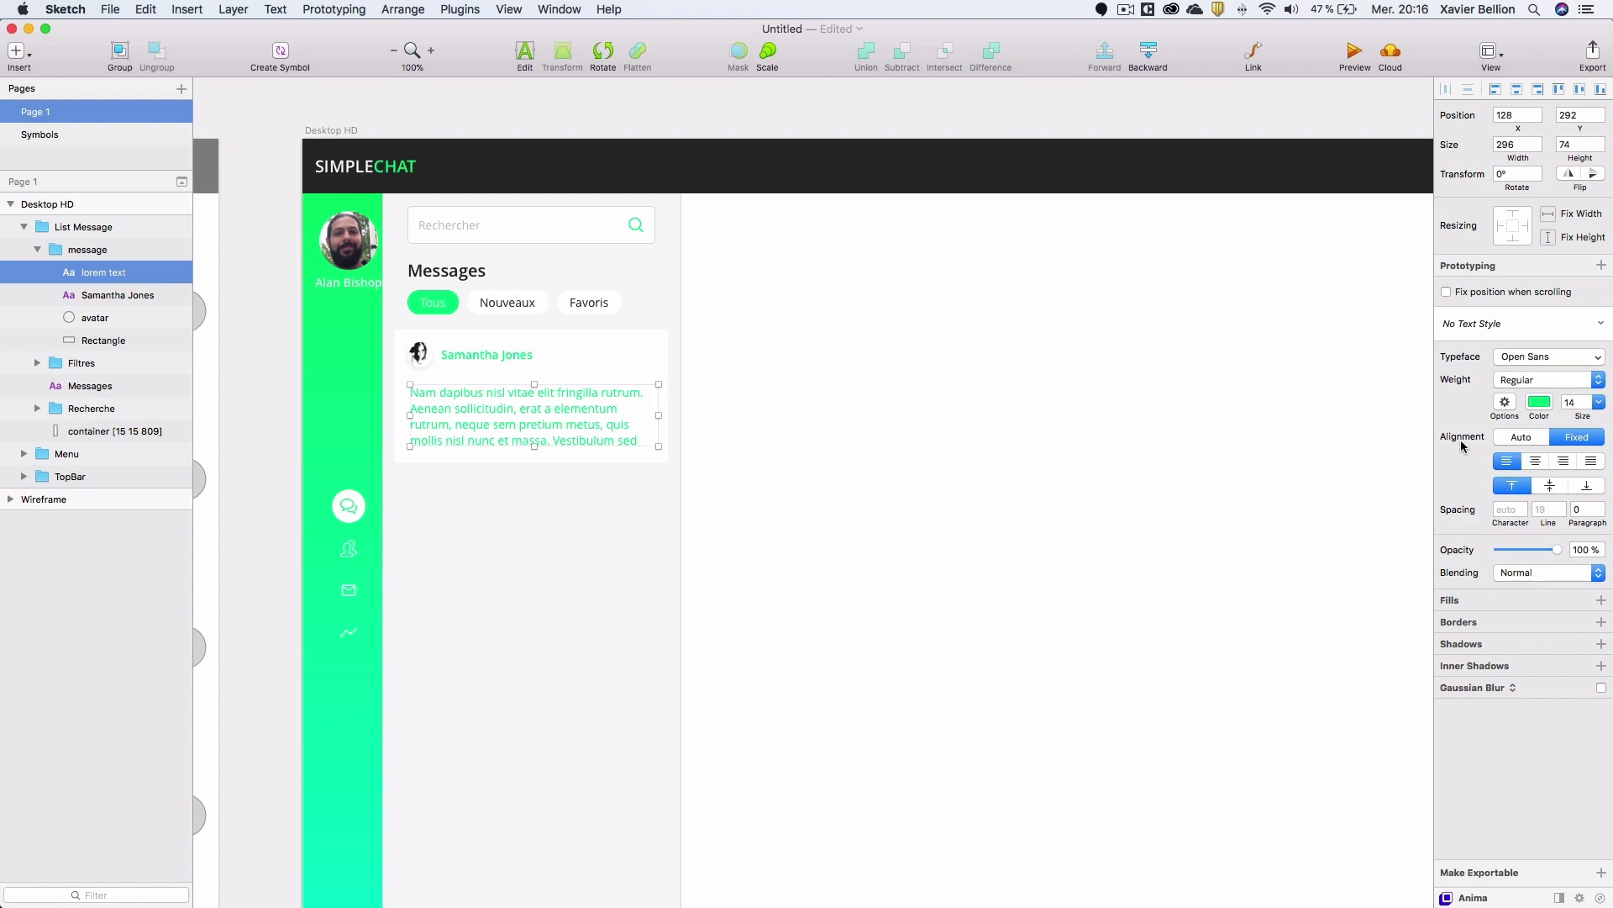
left_click(1540, 402)
mouse_move(1463, 548)
left_mouse_down()
mouse_move(1415, 525)
mouse_move(1410, 496)
mouse_move(1393, 525)
left_mouse_up()
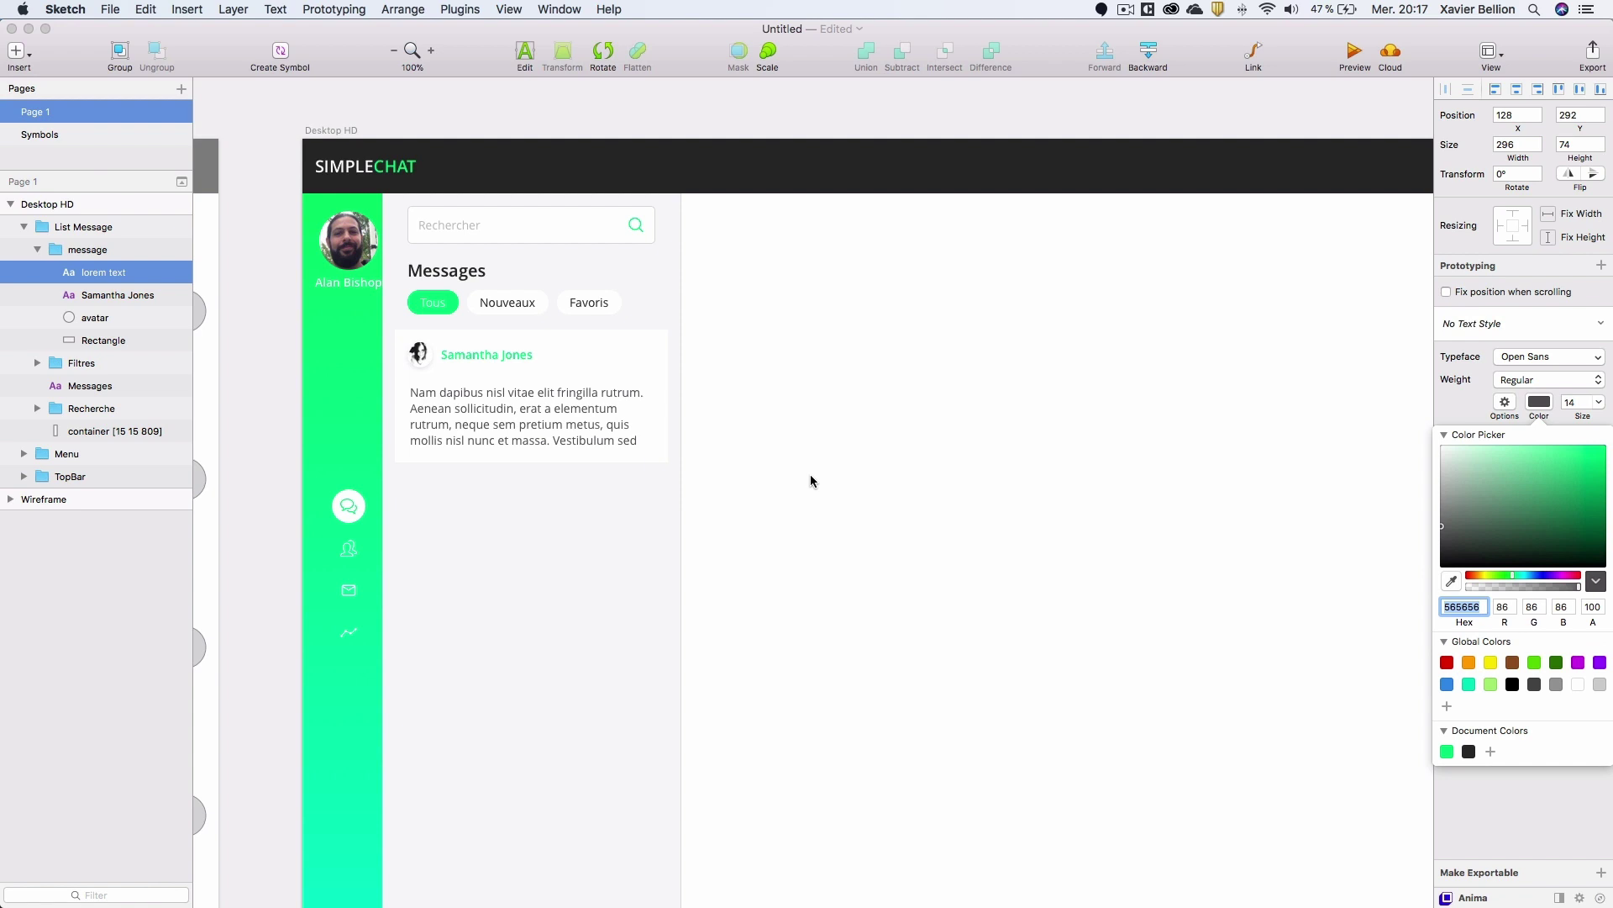
left_click(595, 423)
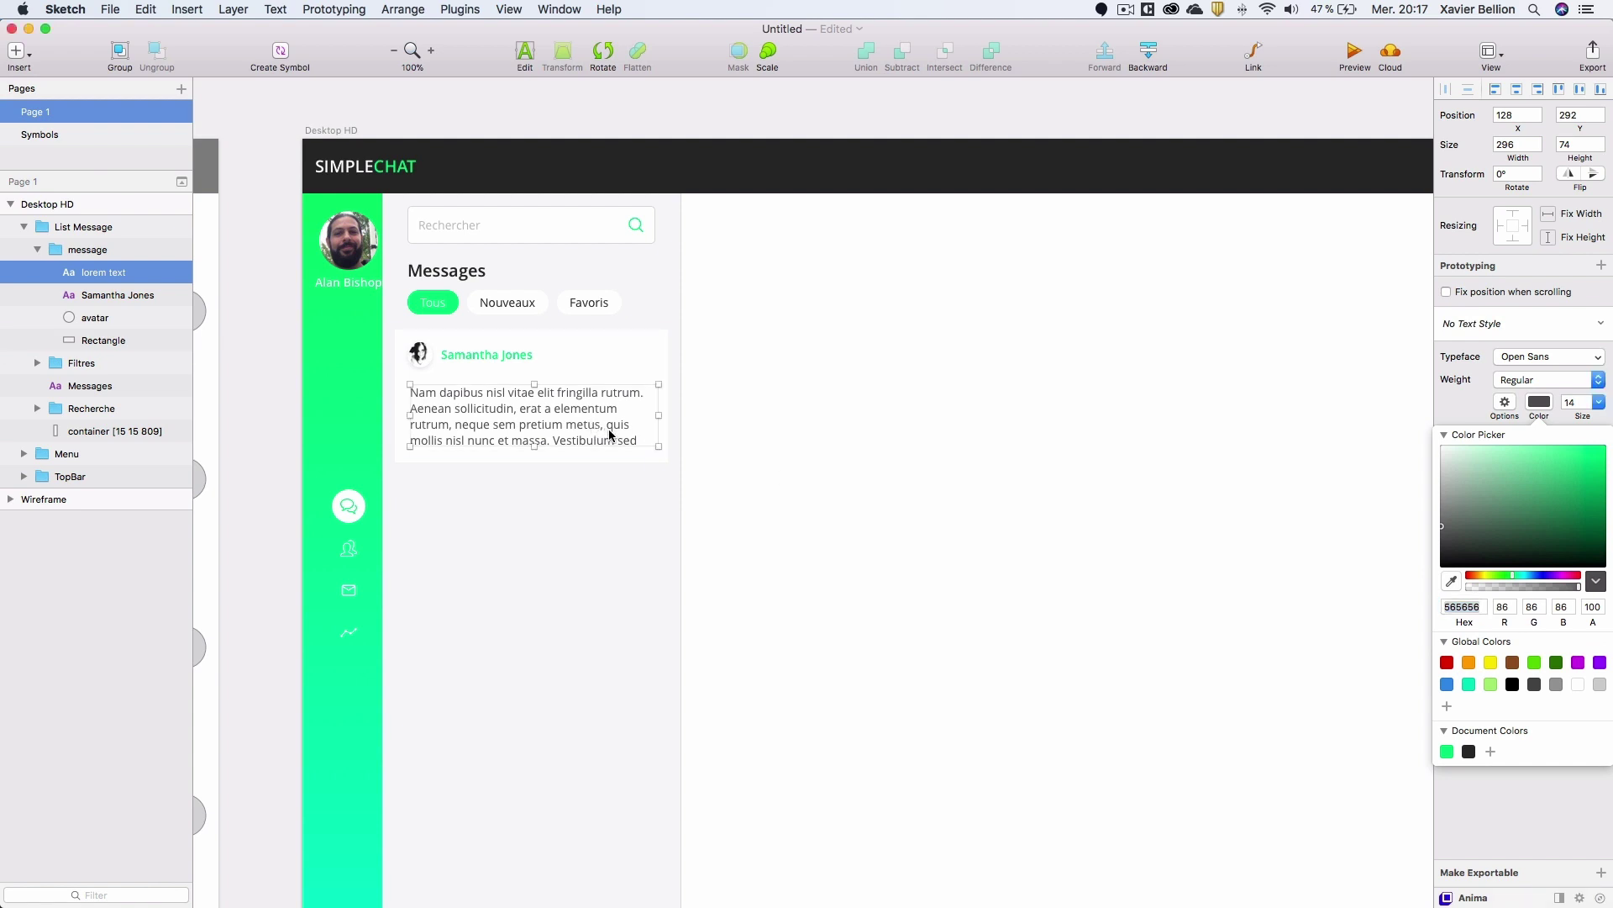
left_click(1540, 402)
Save the body text formatting as a new text style 'Text msg'.
left_click(1504, 323)
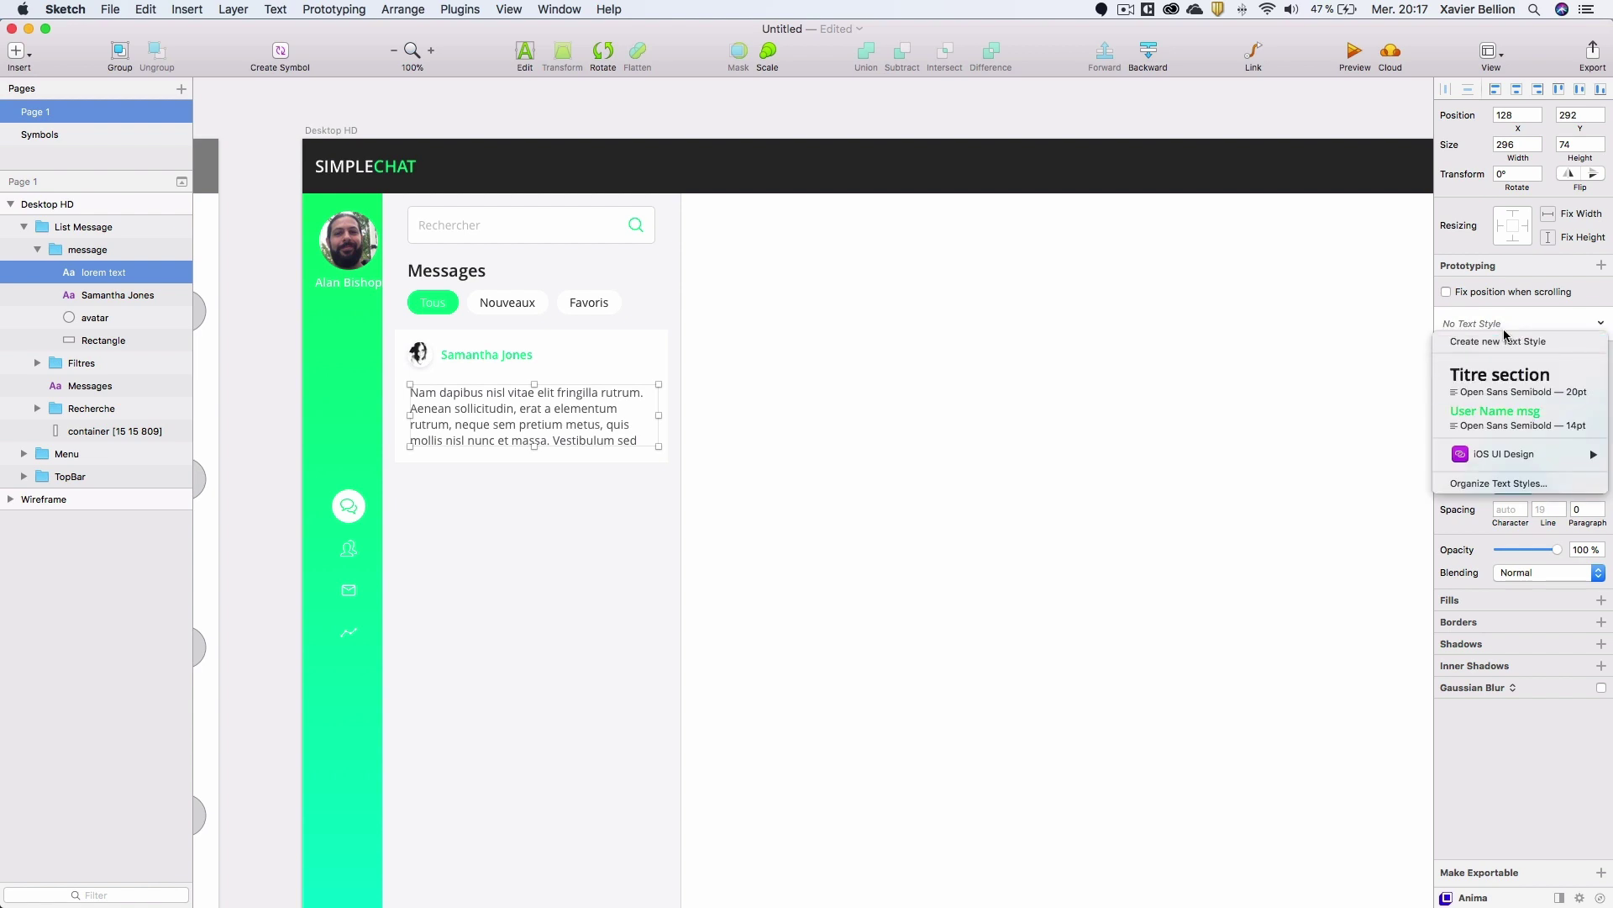
left_click(1498, 341)
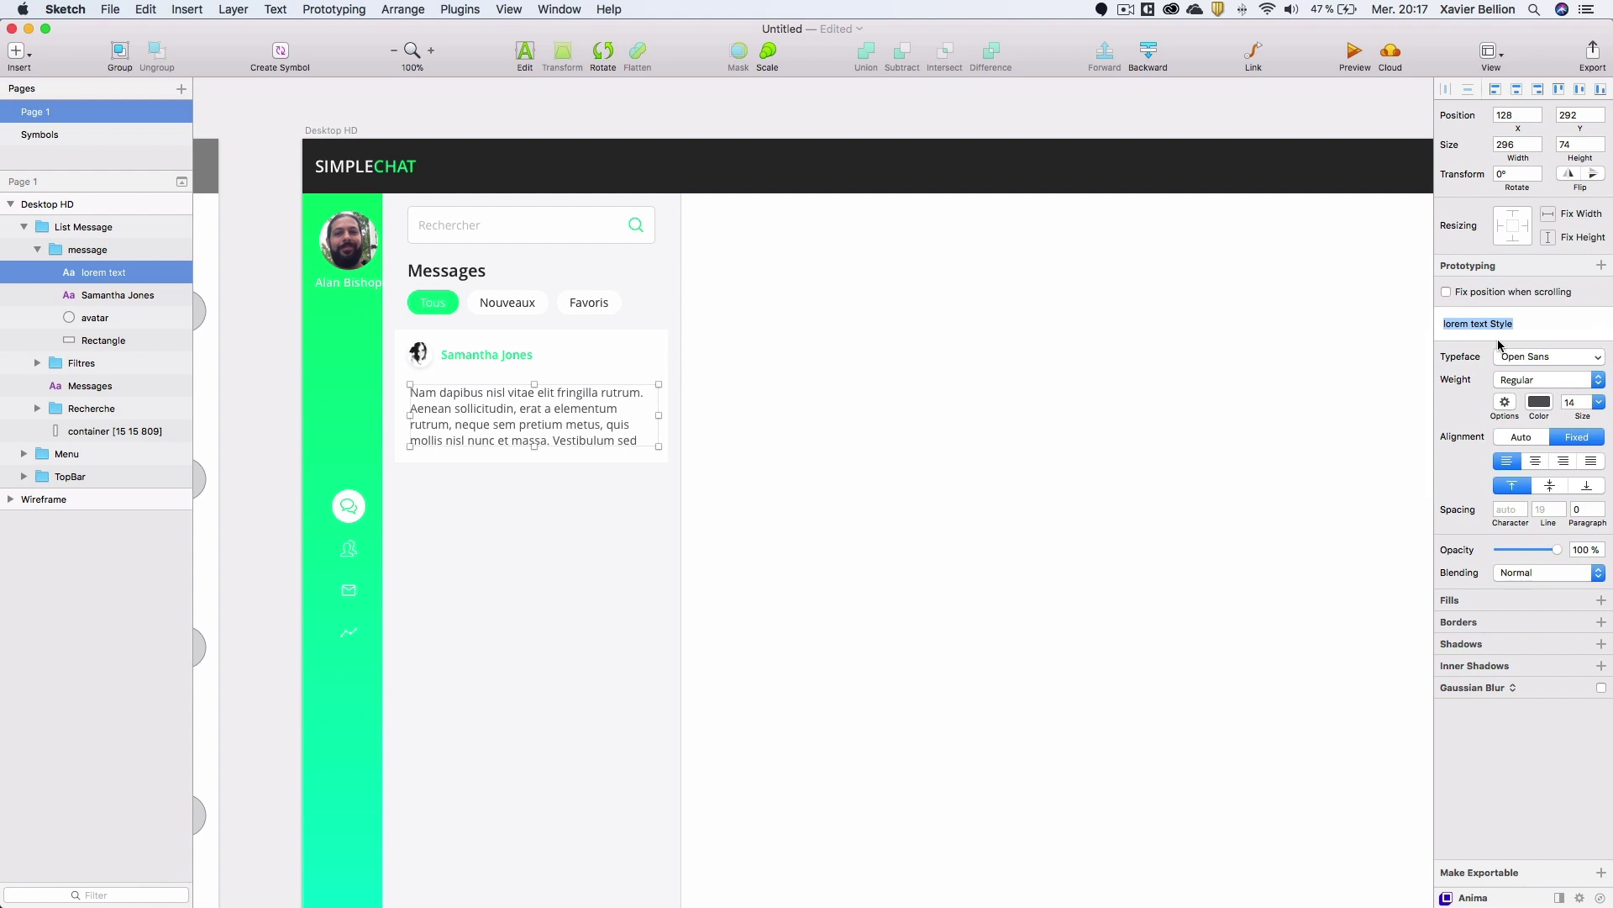
type("Text msg")
key("Return")
left_click(502, 462)
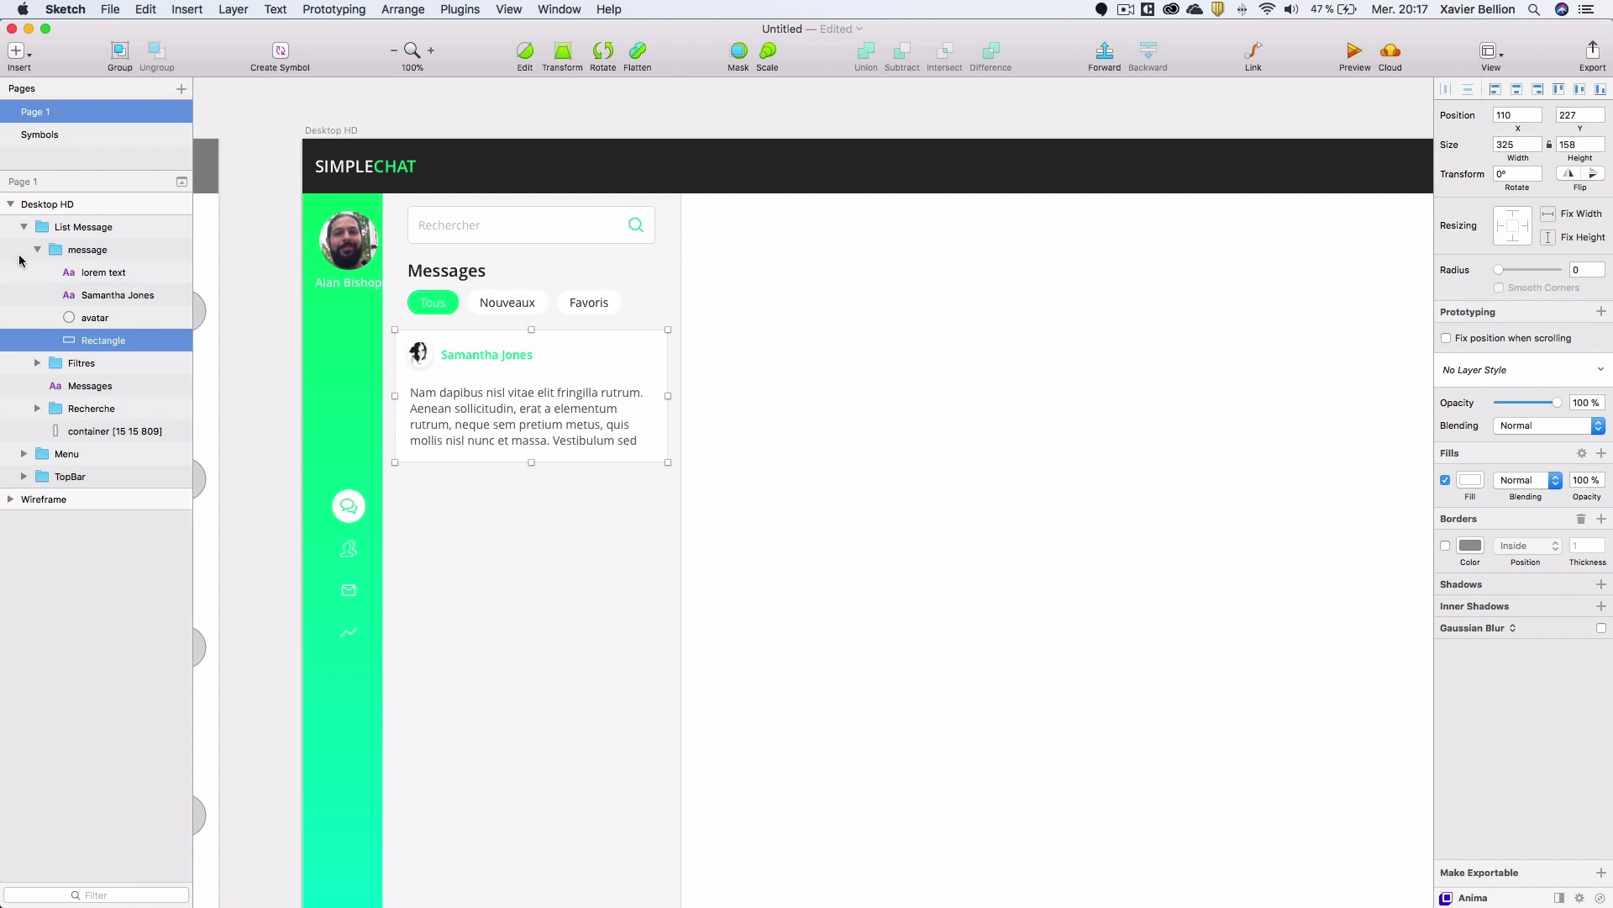
With the container selected, turn Paddy's automatic updating on and then back off.
left_click(97, 432)
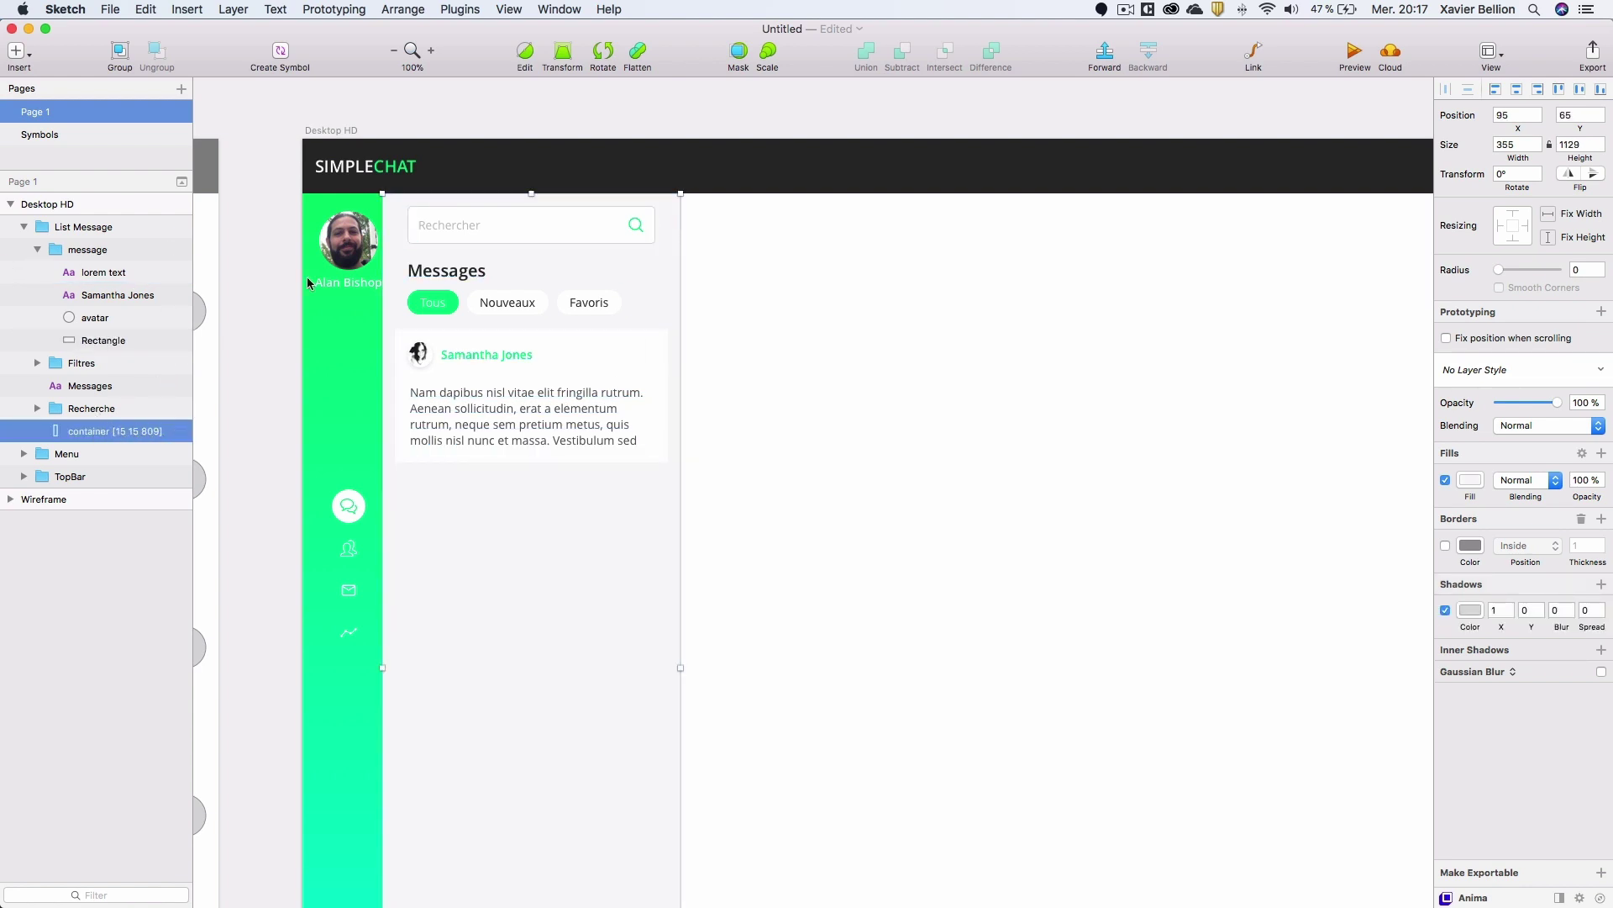
left_click(461, 10)
mouse_move(504, 126)
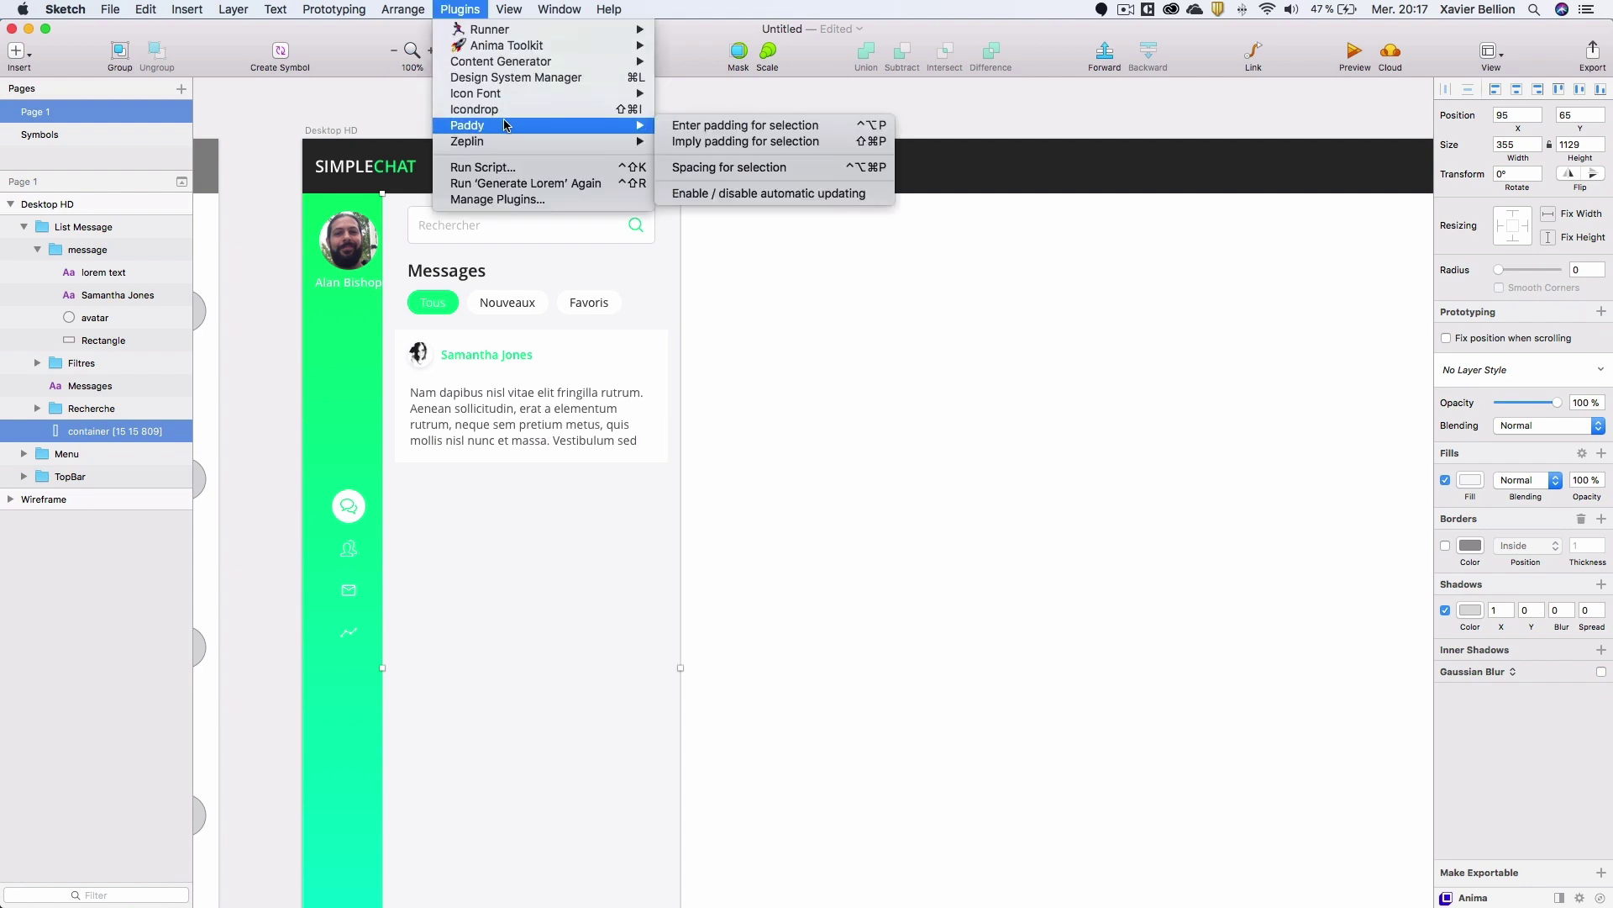
left_click(778, 194)
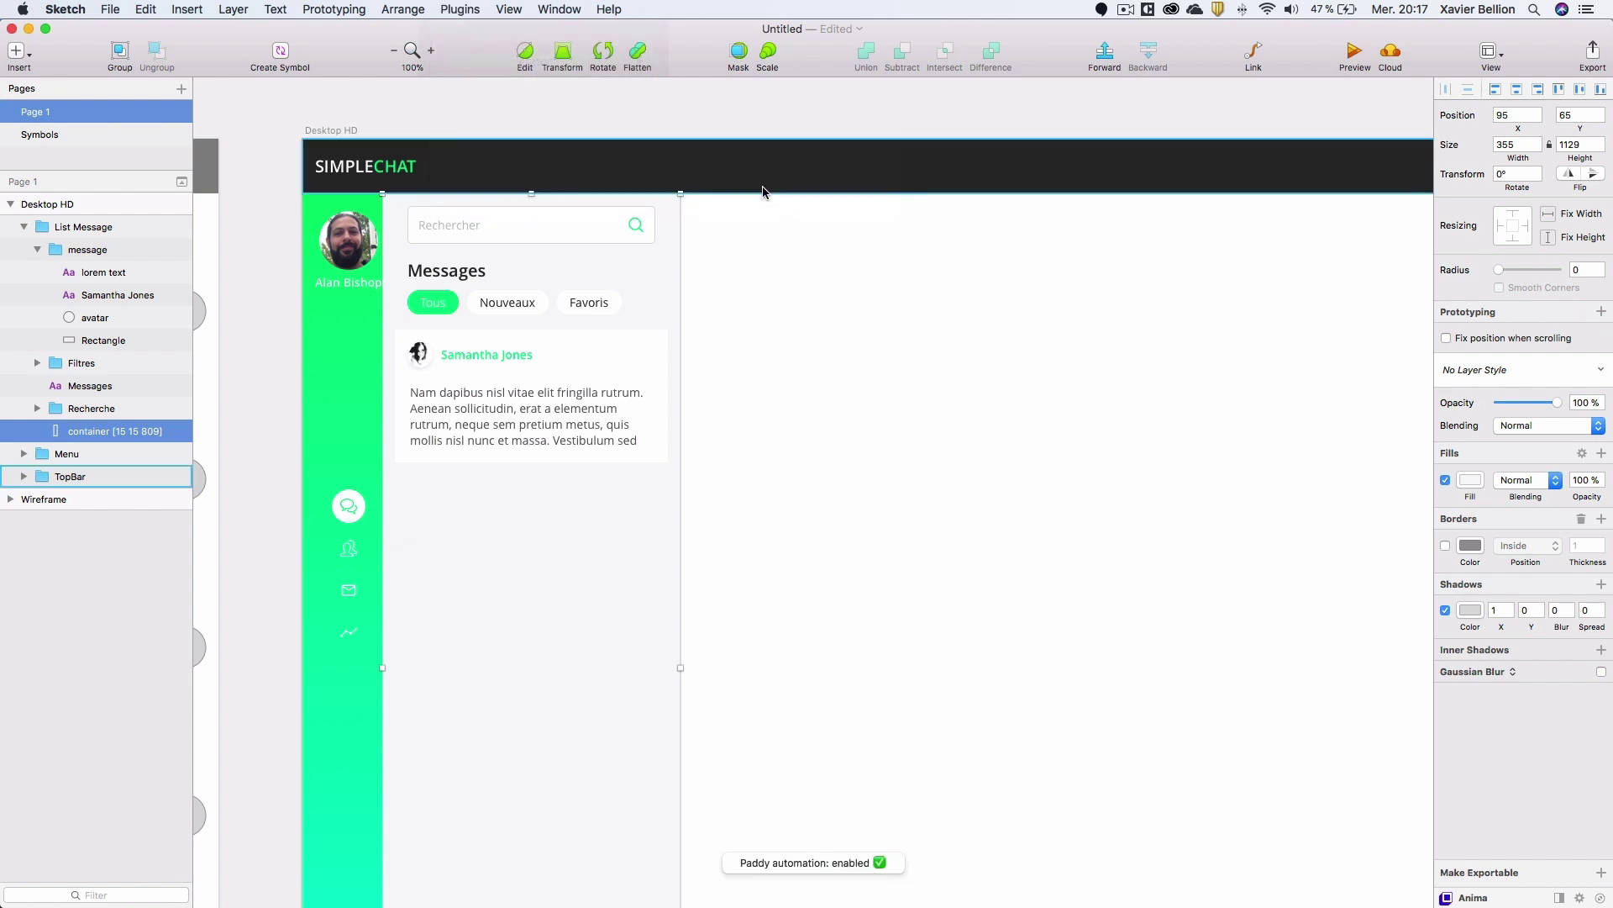
left_click(463, 9)
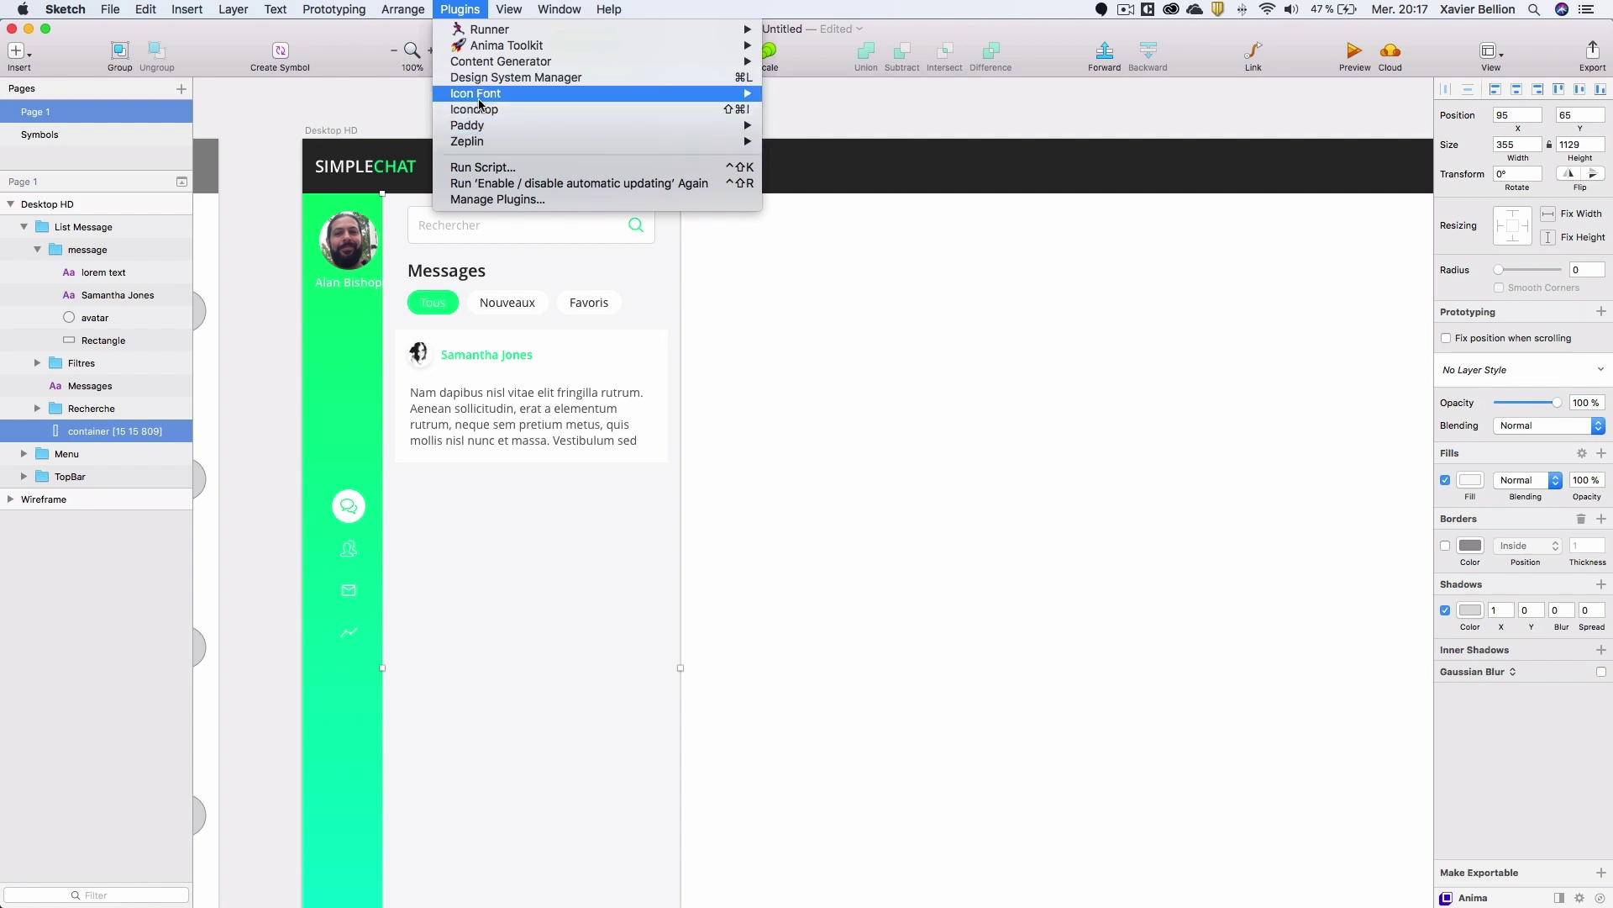
mouse_move(492, 130)
left_click(878, 192)
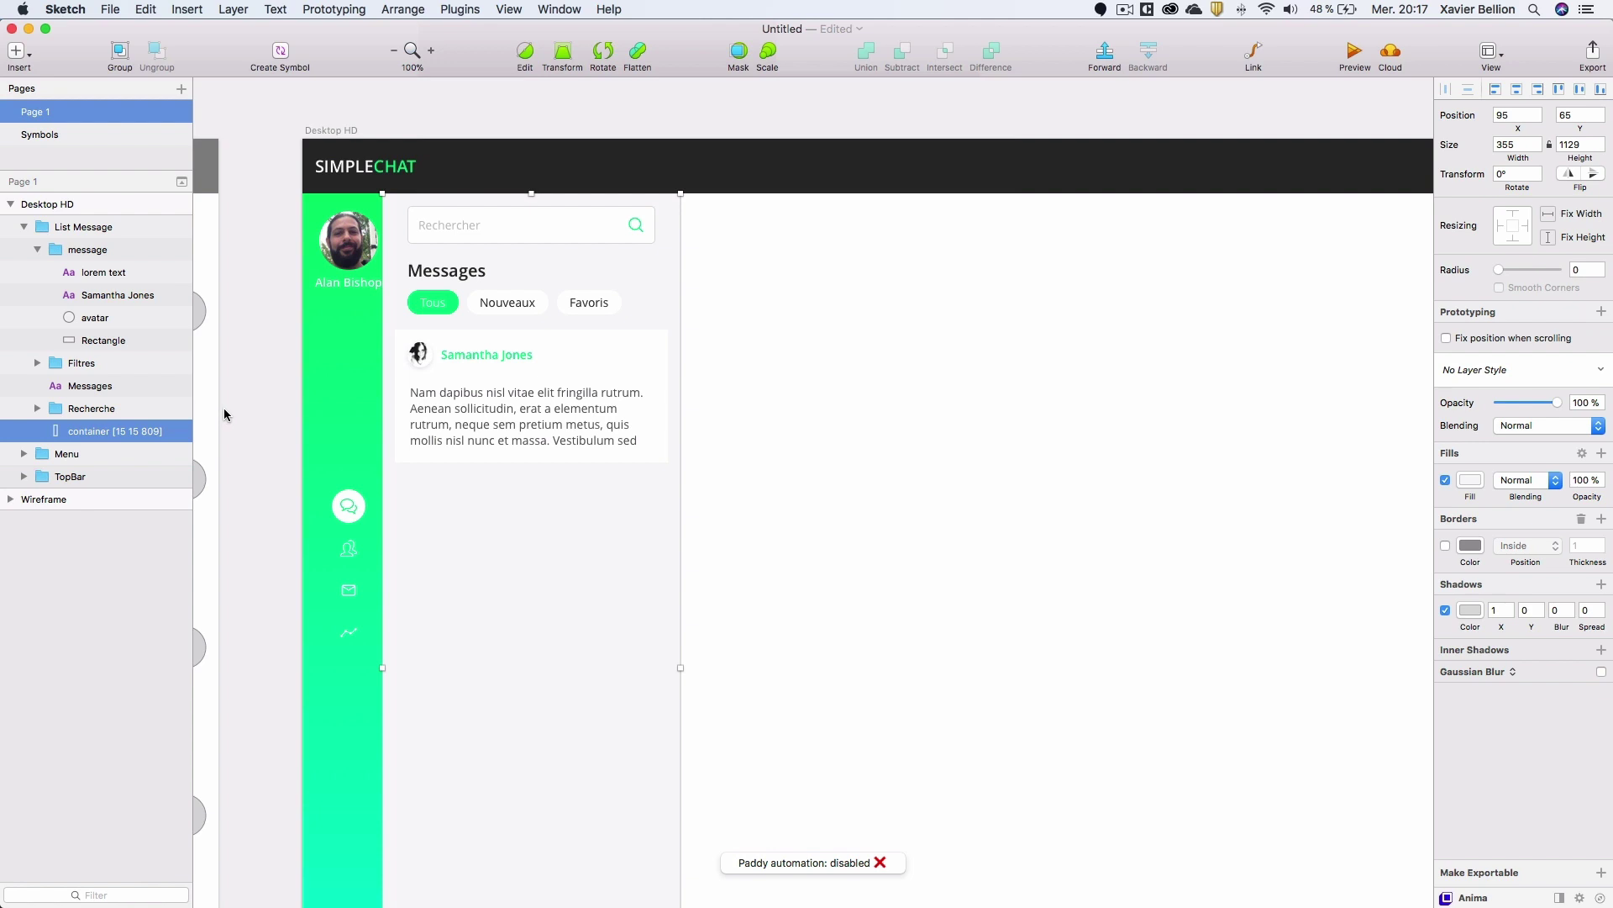
Rename the message list container layer to 'container'.
double_click(131, 430)
left_click_drag(112, 430, 230, 435)
key("BackSpace")
key("Return")
Narrow the container from 355 to 325 px wide.
left_click(1517, 144)
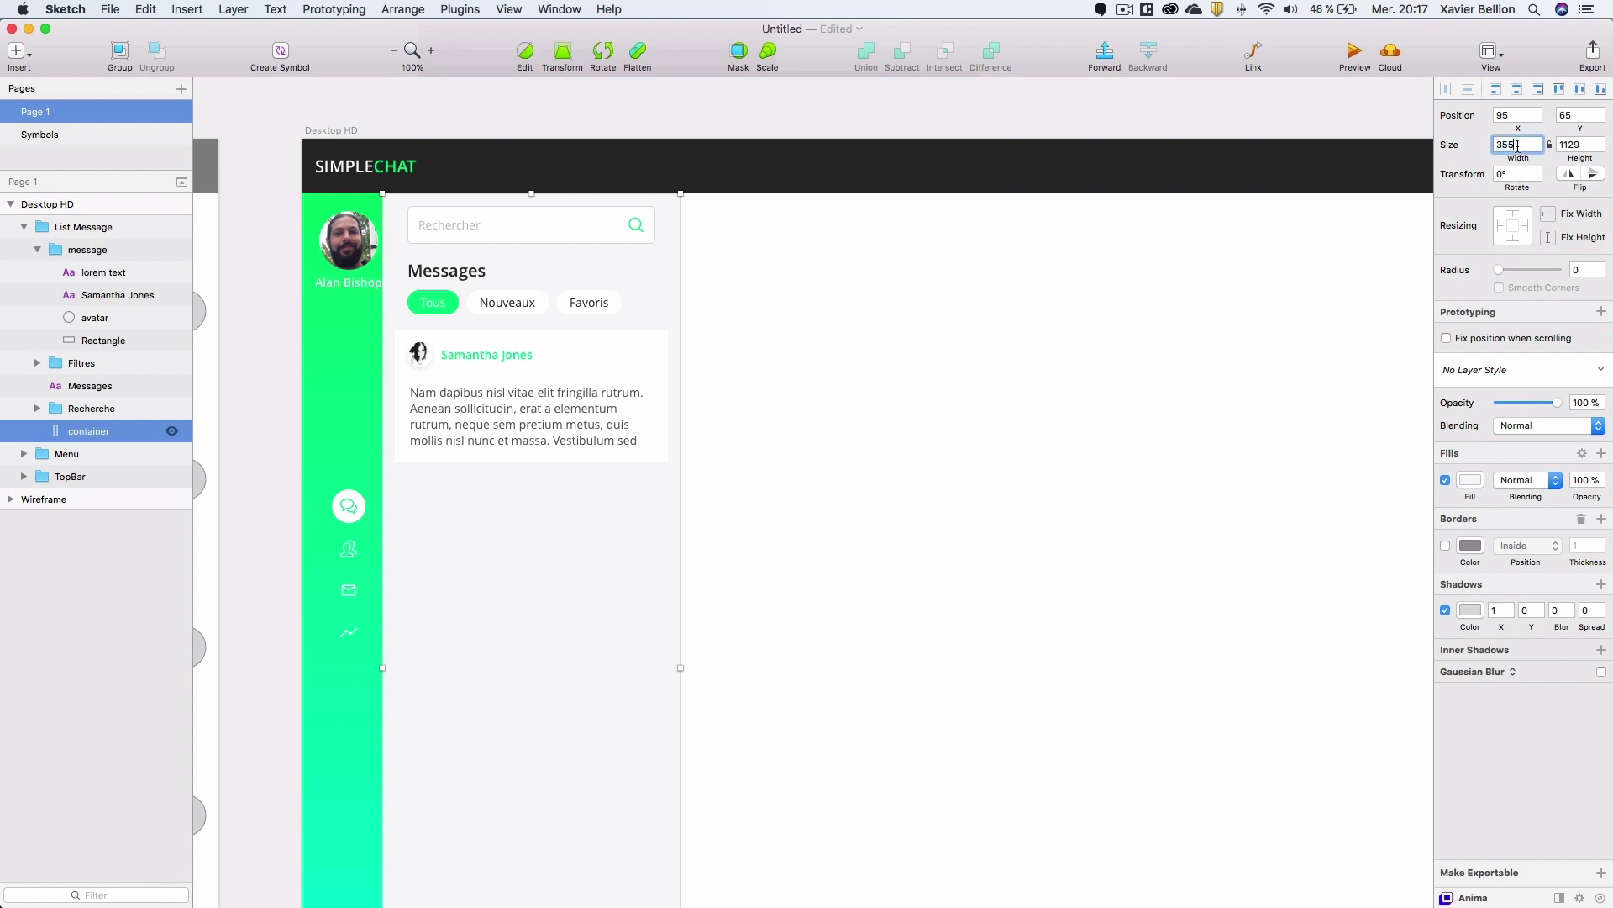
double_click(1504, 145)
type("325")
key("Return")
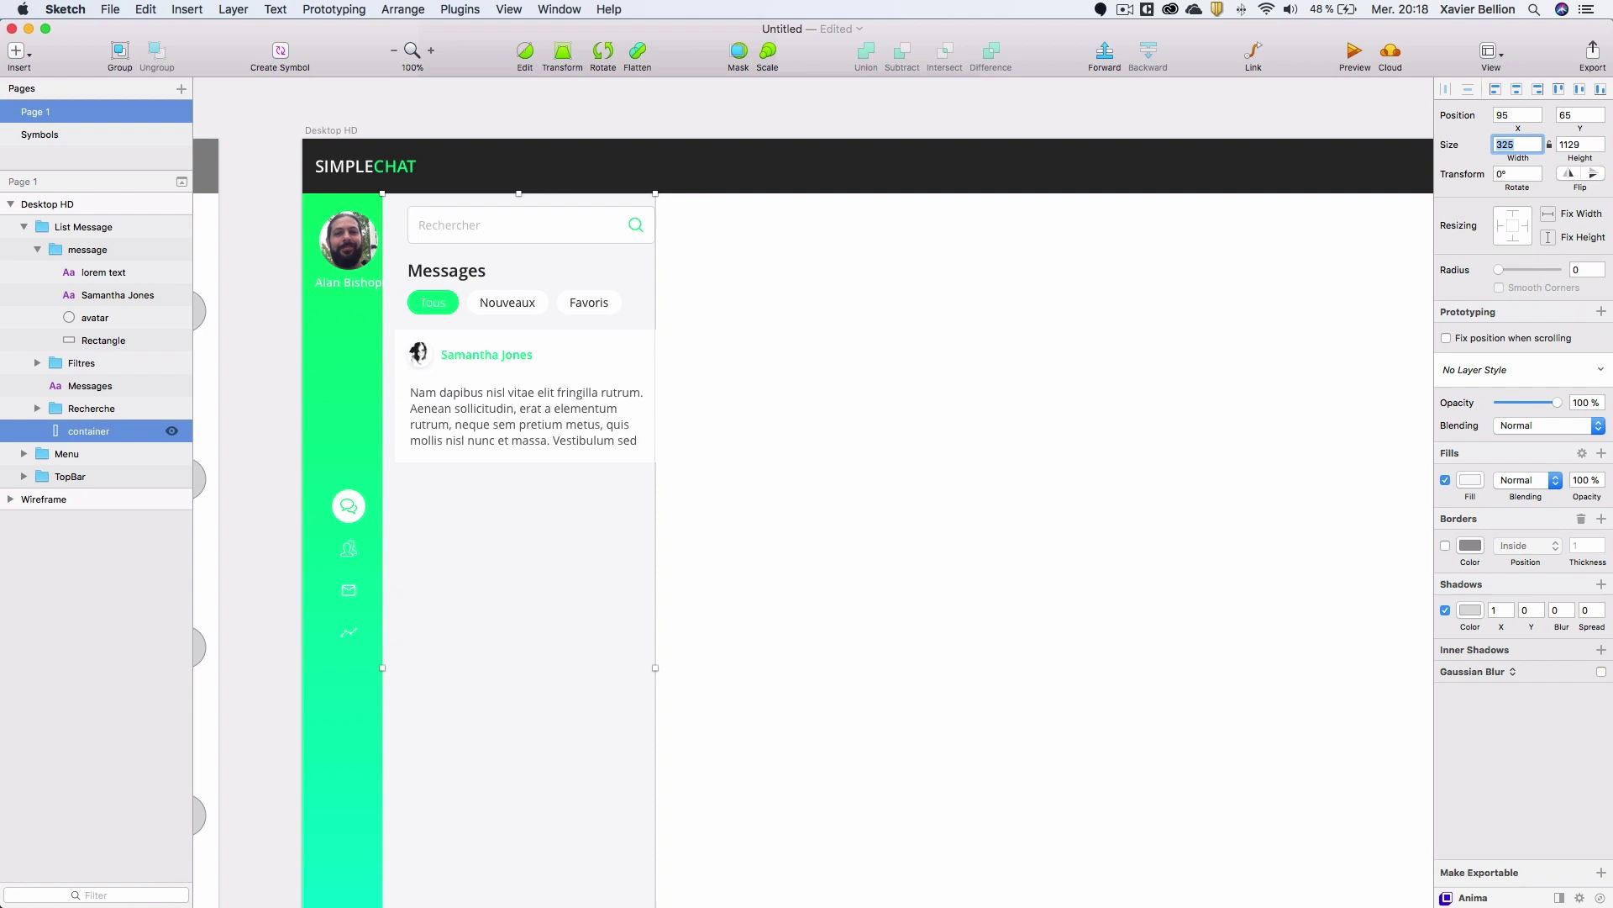
left_click(504, 374)
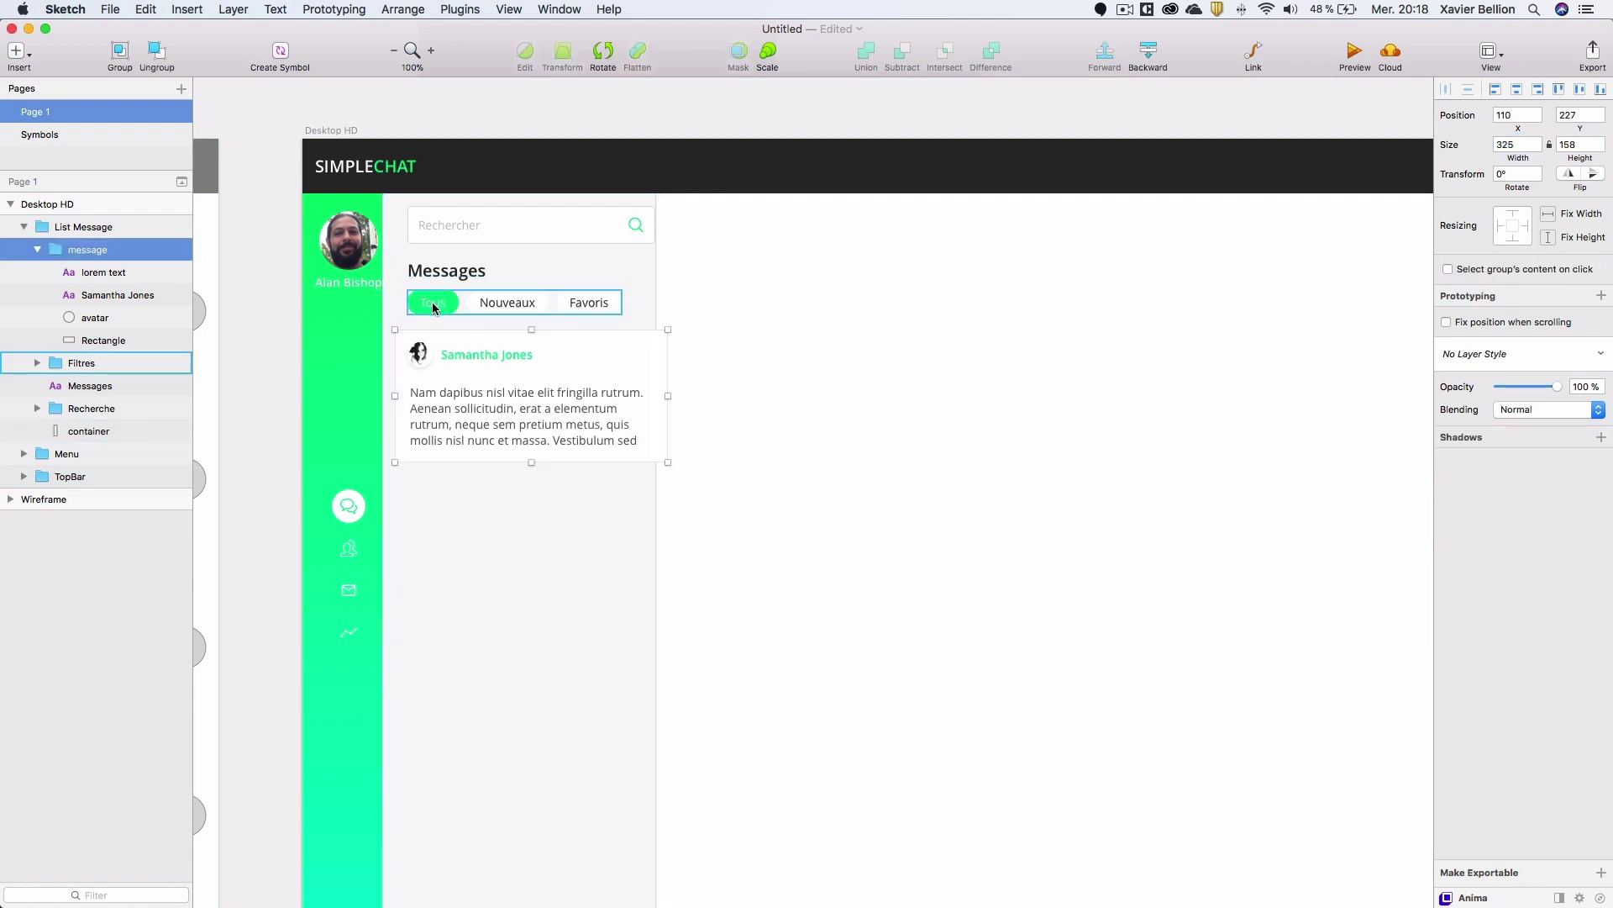
Move the message card, search box, Messages title and filter tabs to a 15 px left margin.
left_click_drag(471, 365, 458, 365)
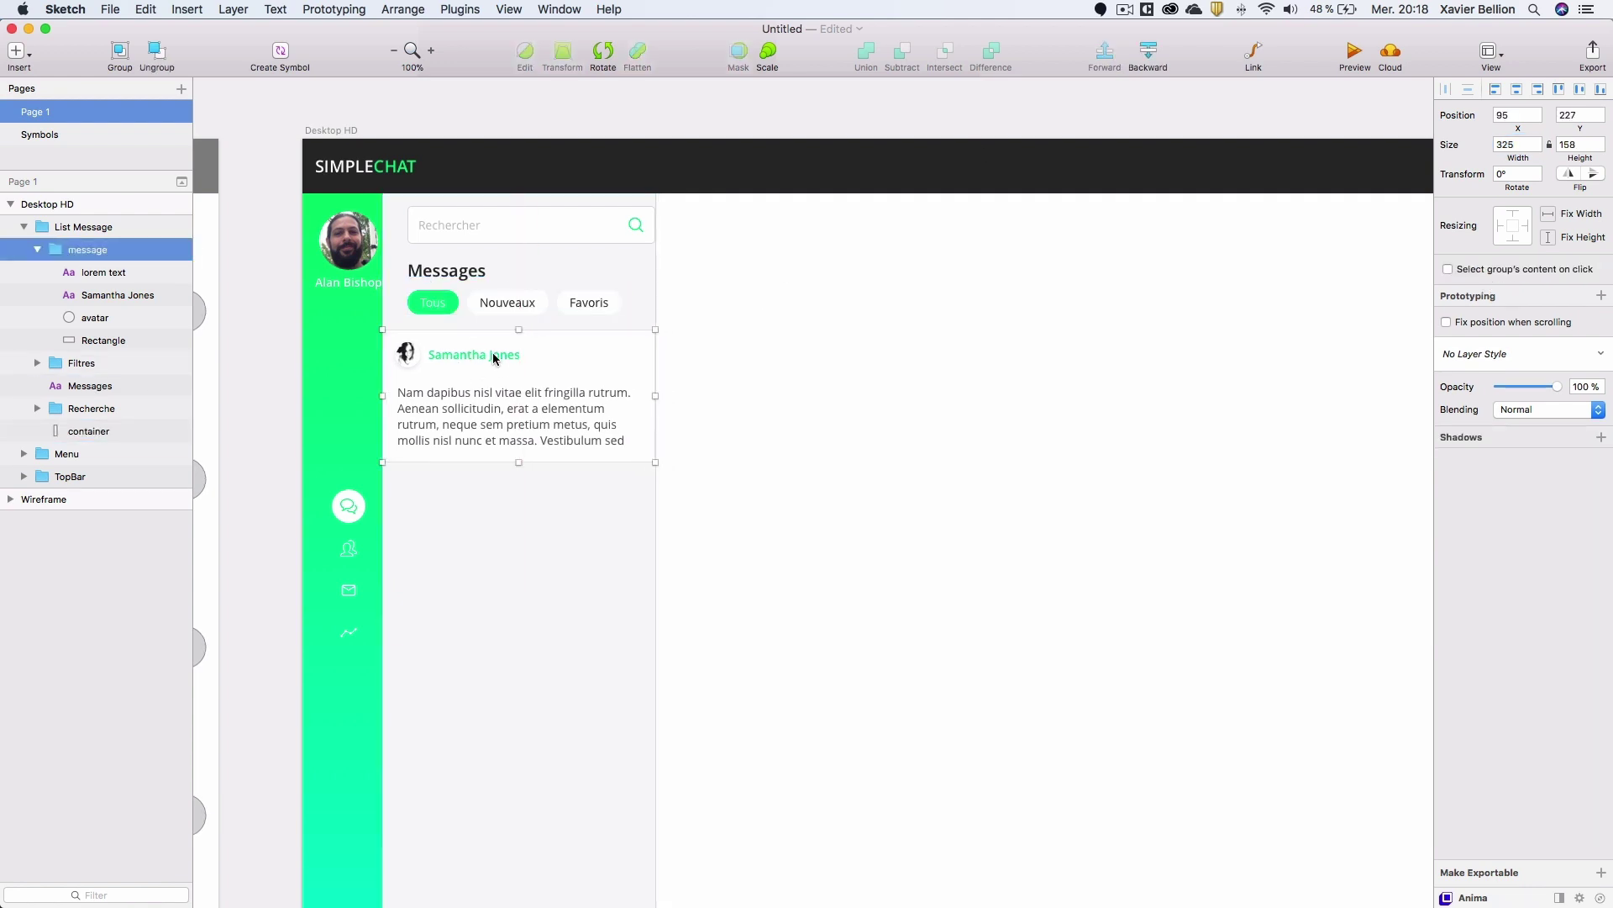
left_click(445, 307)
left_click(437, 276, "shift")
left_click(442, 223, "shift")
left_click_drag(476, 225, 458, 225)
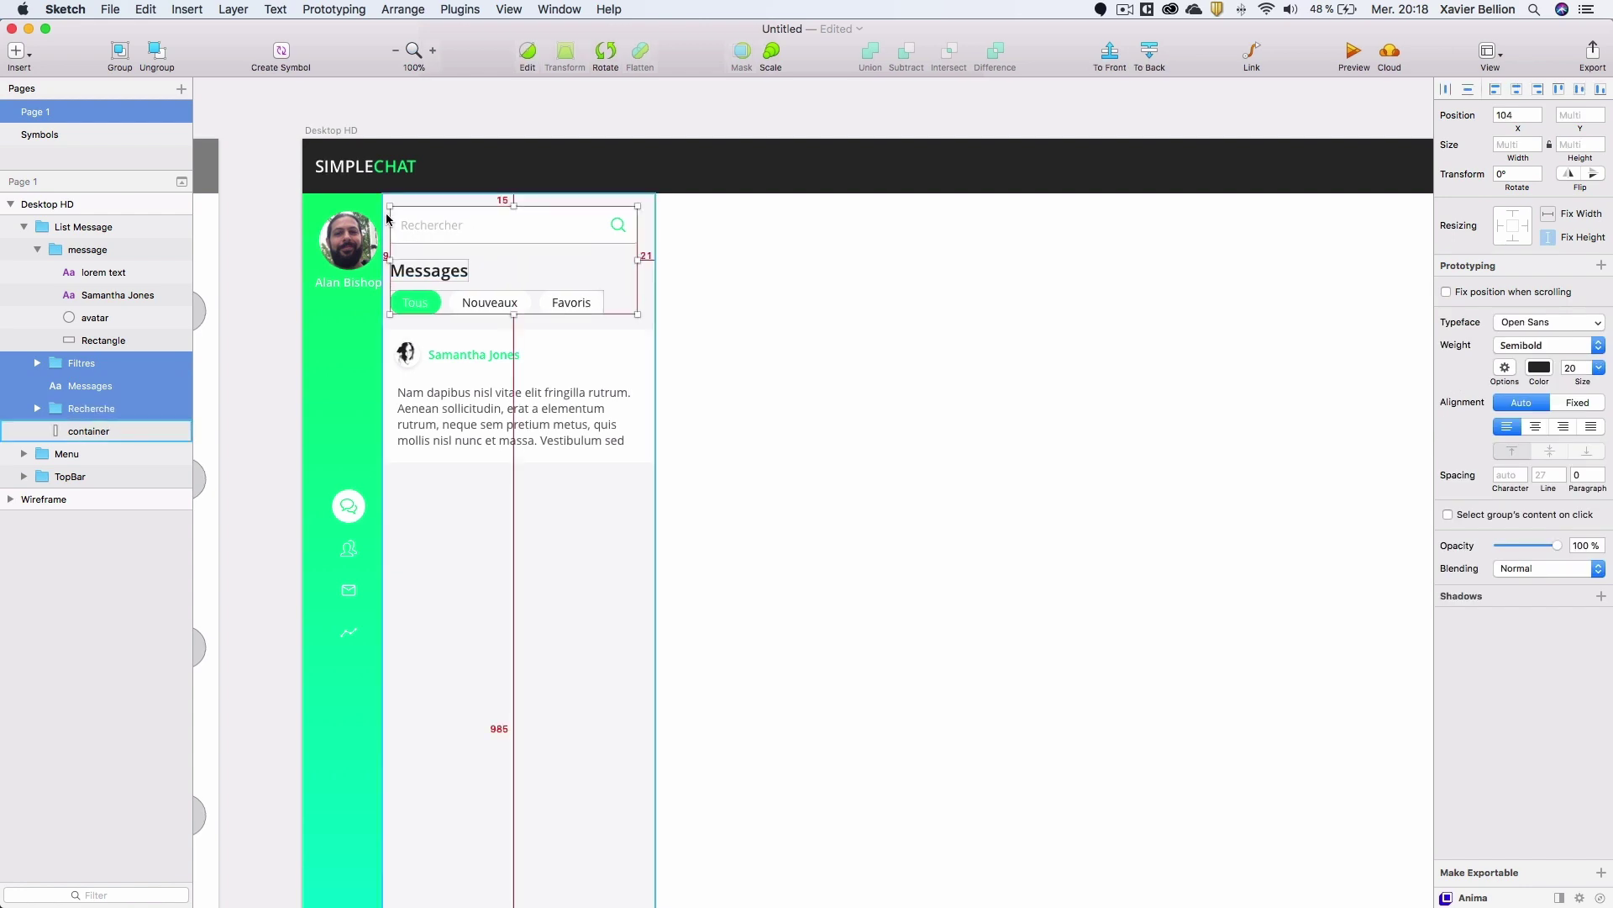
key("Right")
key("Right")
key("Right")
key("Right")
key("Right")
key("Right")
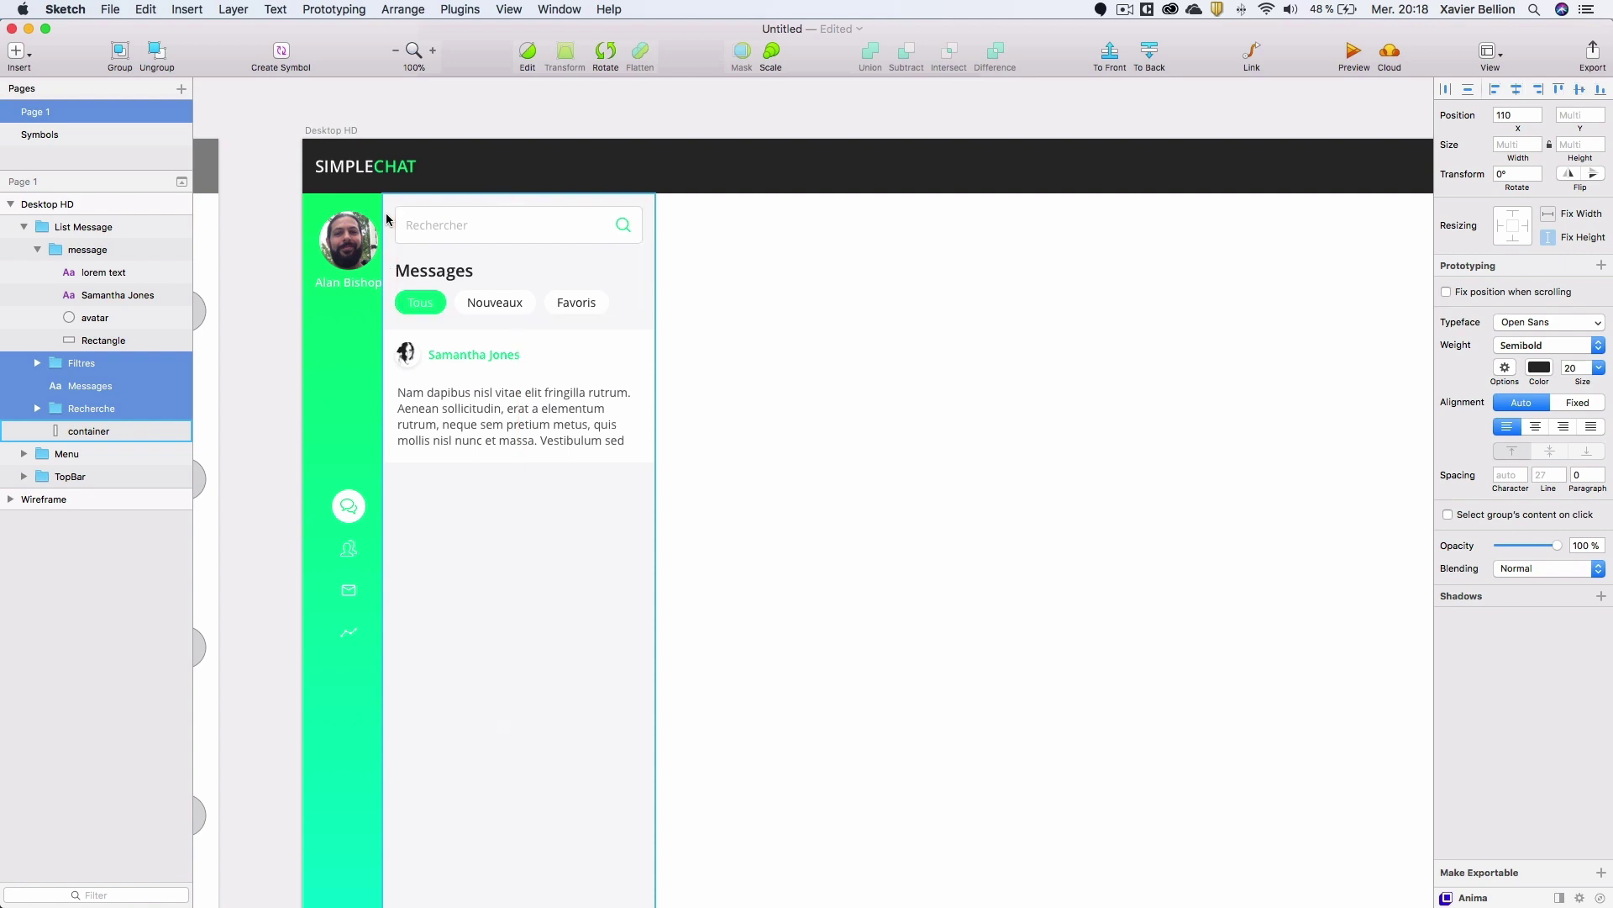
Stretch the card's background rectangle to 183 px tall.
left_click(574, 359)
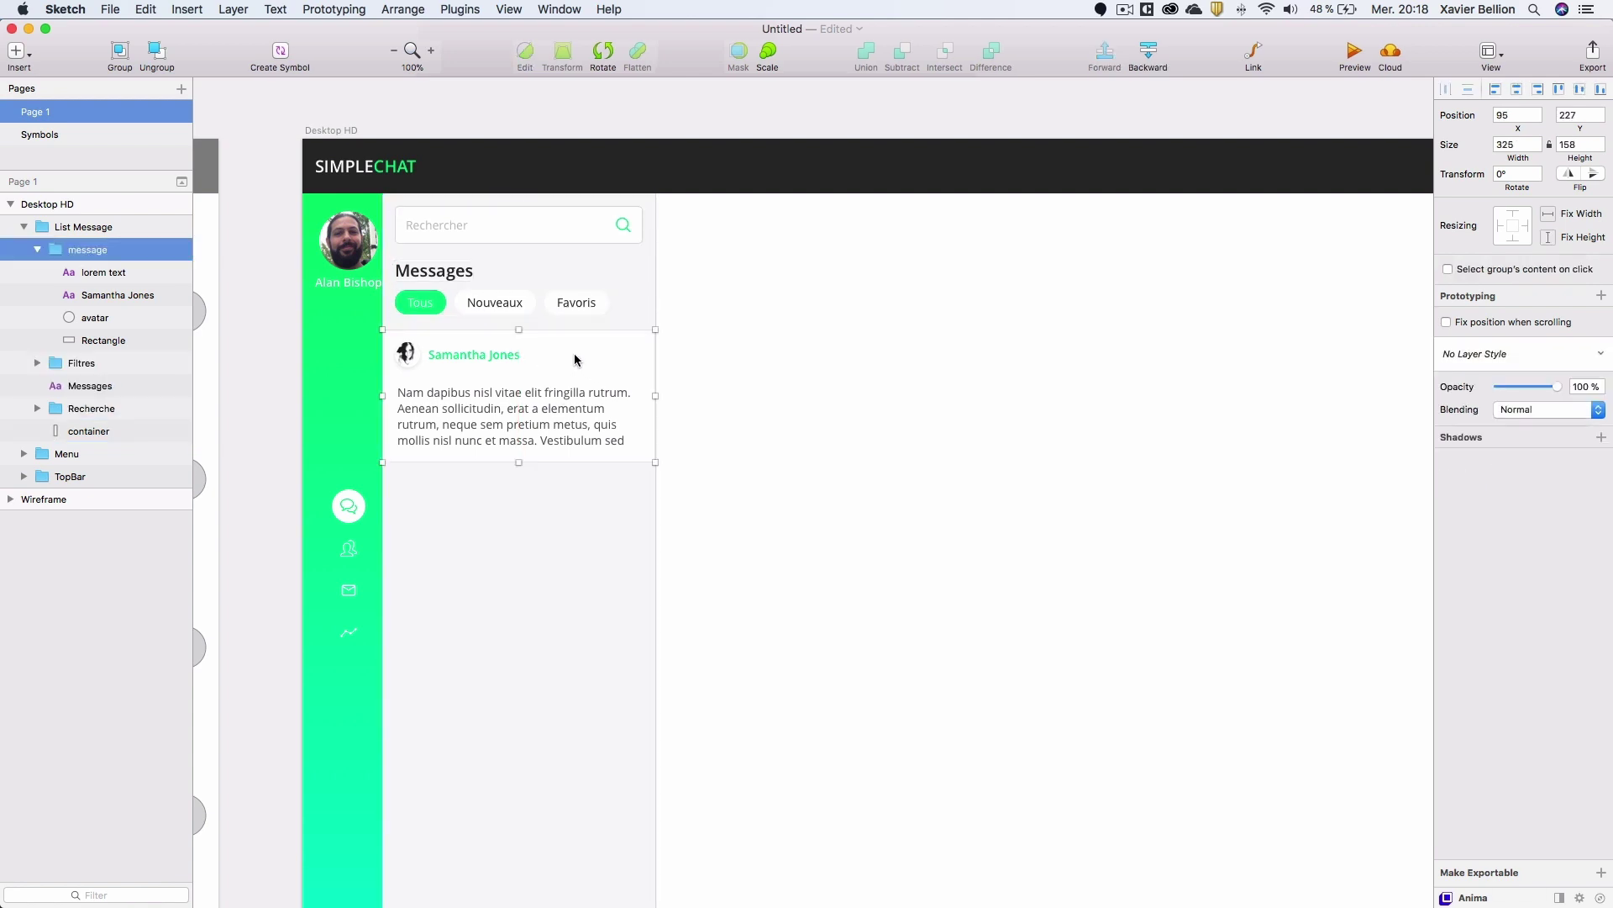
left_click(155, 340)
left_click_drag(518, 462, 511, 488)
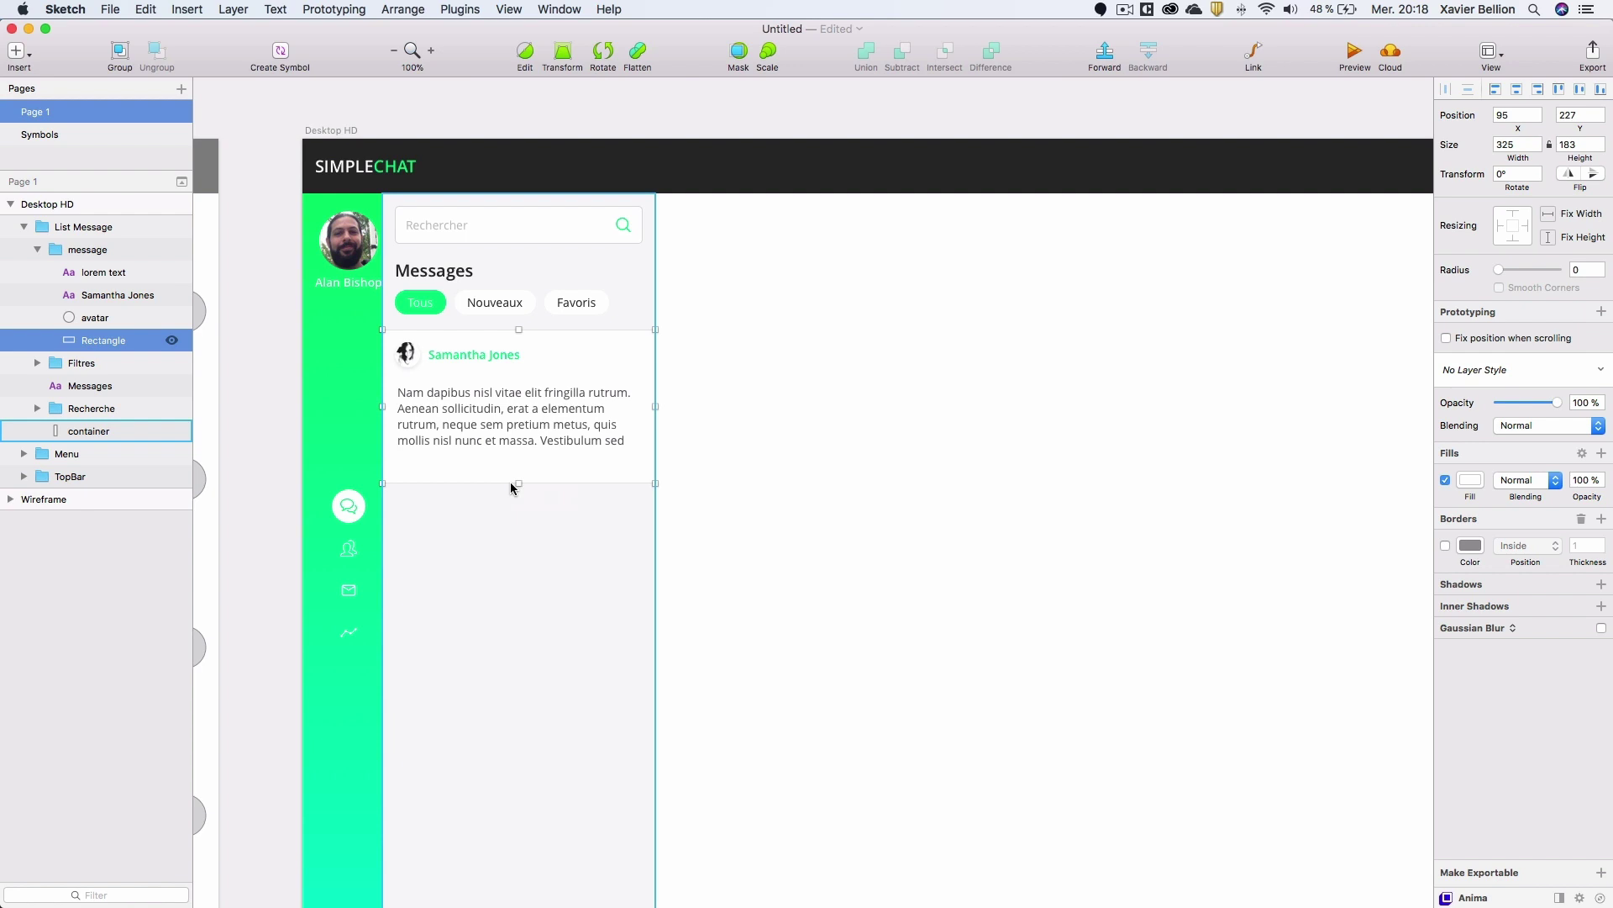
key("t")
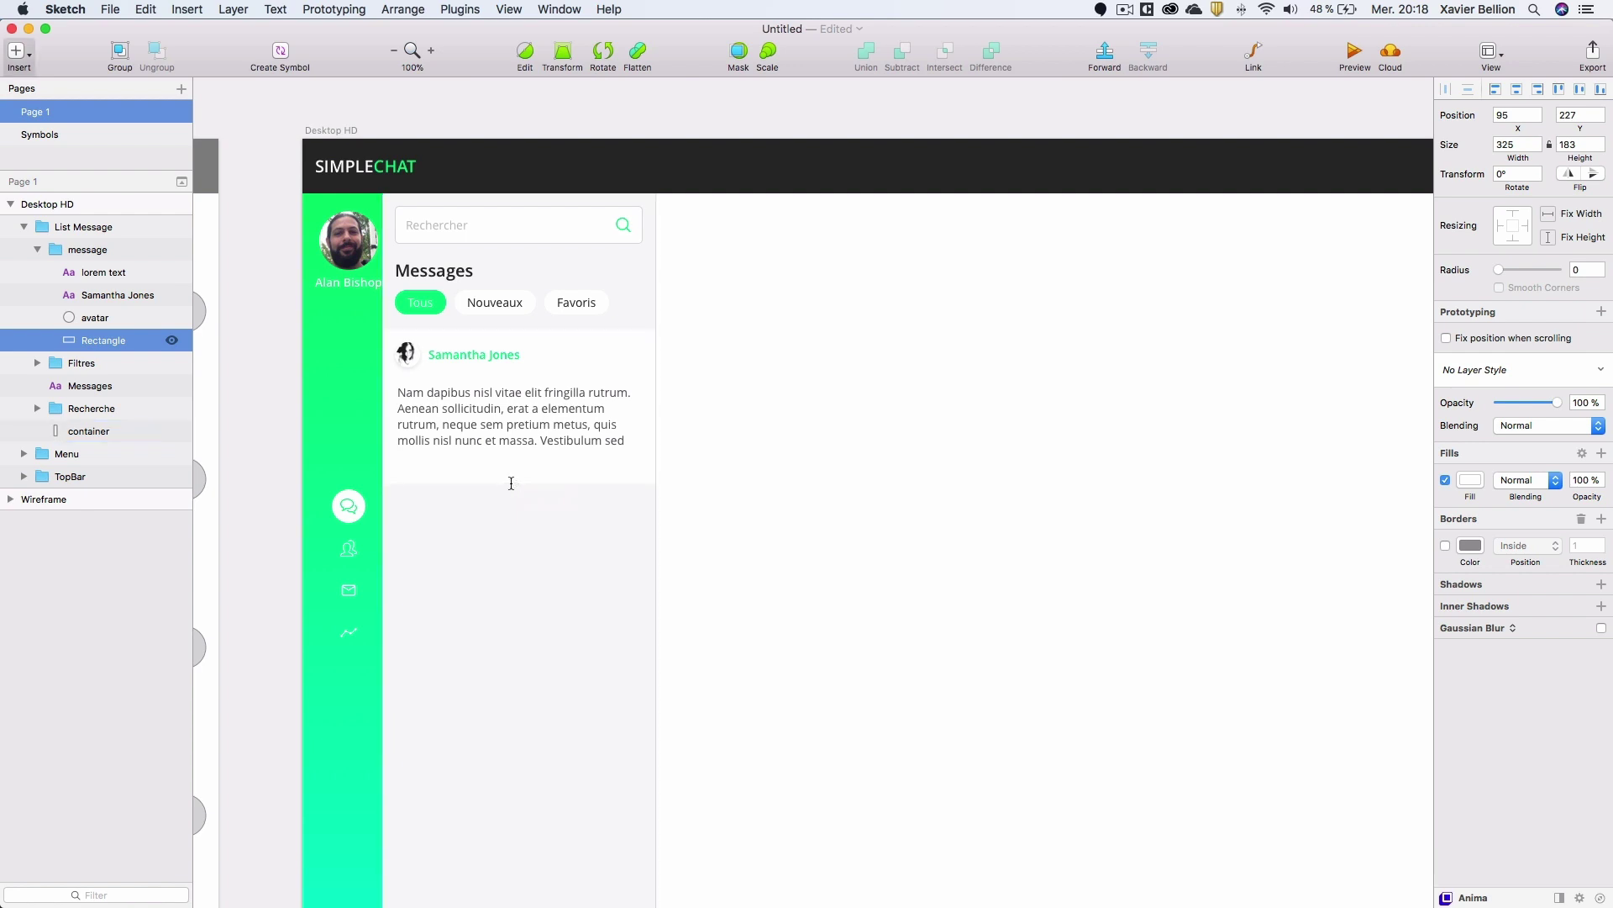
Add a light grey '27/08/18' date text below the lorem text.
left_click(410, 463)
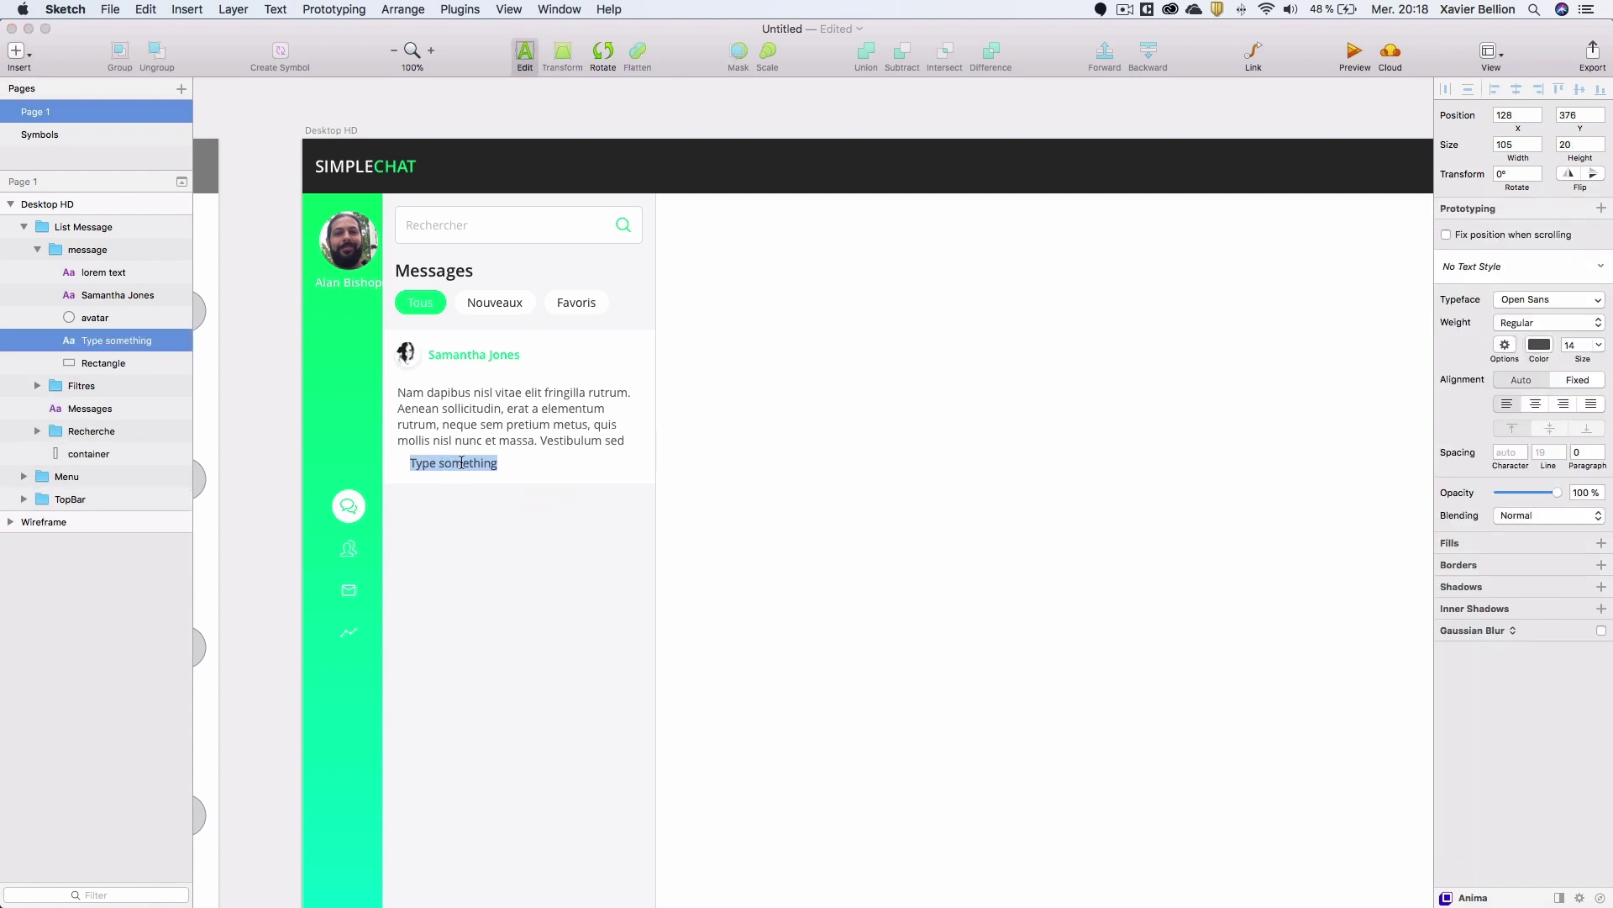
type("27/08/18")
key("Escape")
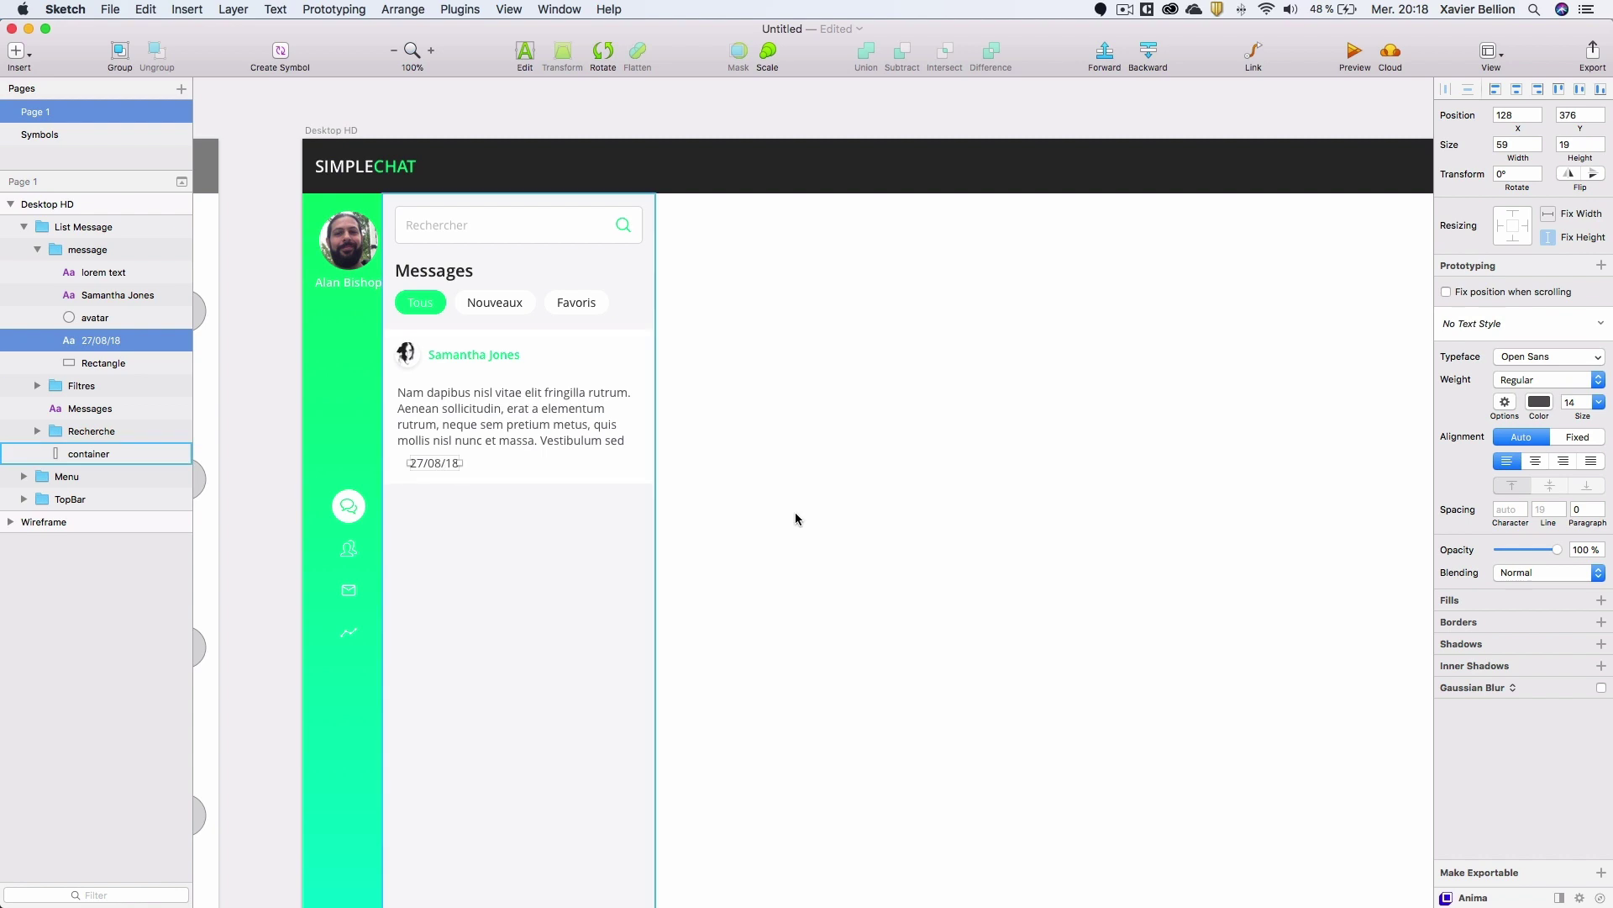
left_click(1540, 401)
left_click_drag(1443, 468, 1407, 486)
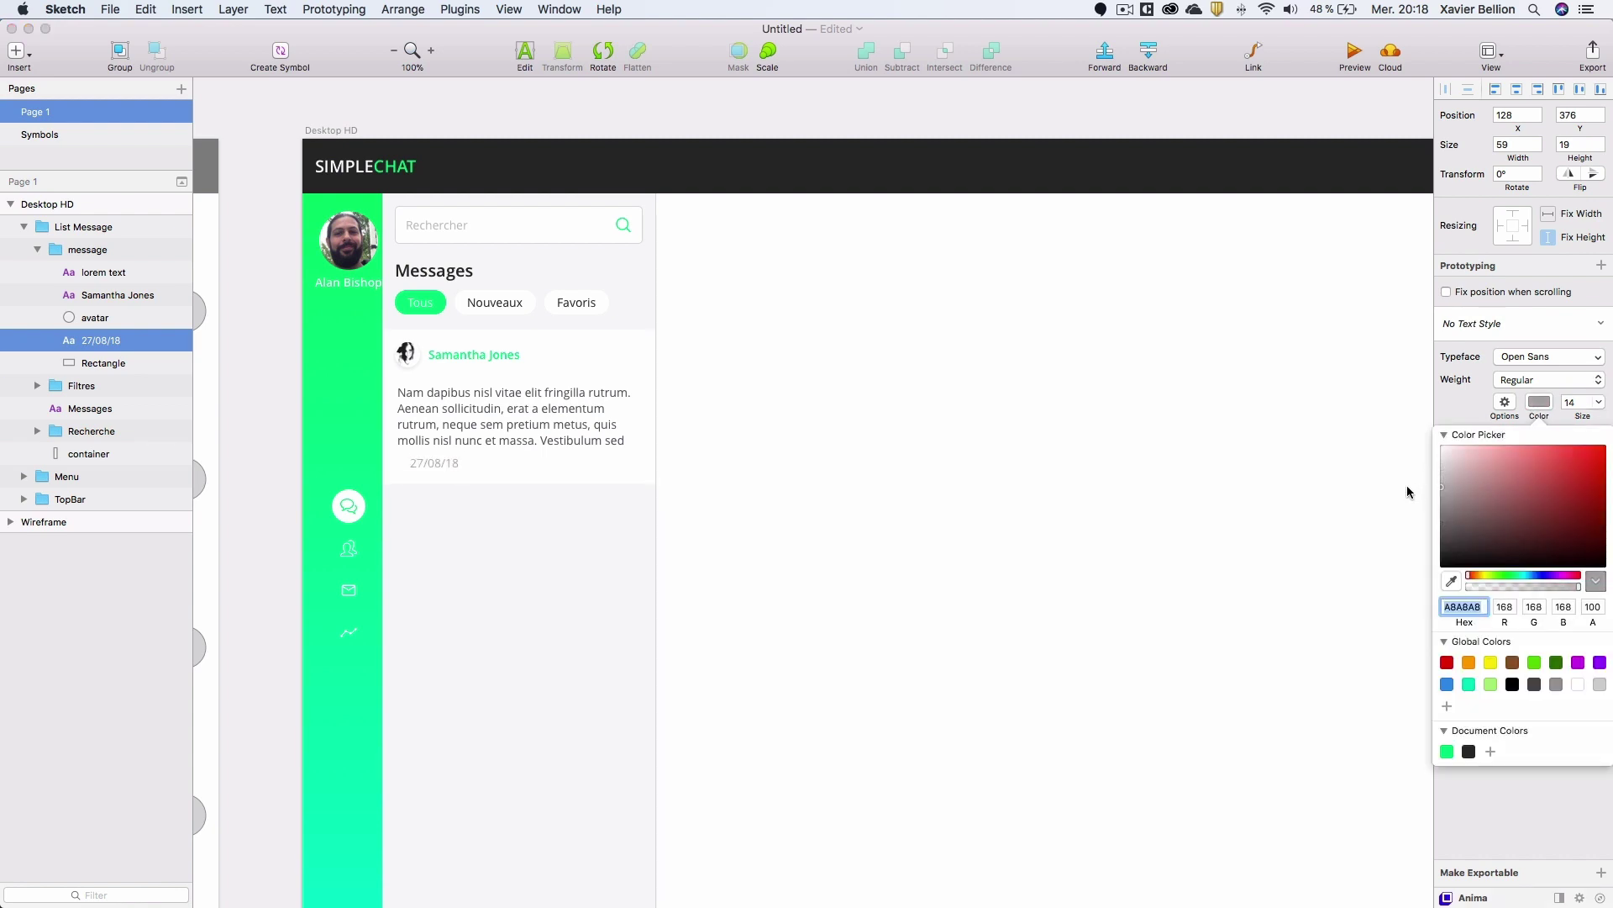
left_click(504, 461)
Align the date with the message text's left edge.
left_click(441, 461)
left_click_drag(441, 461, 425, 463)
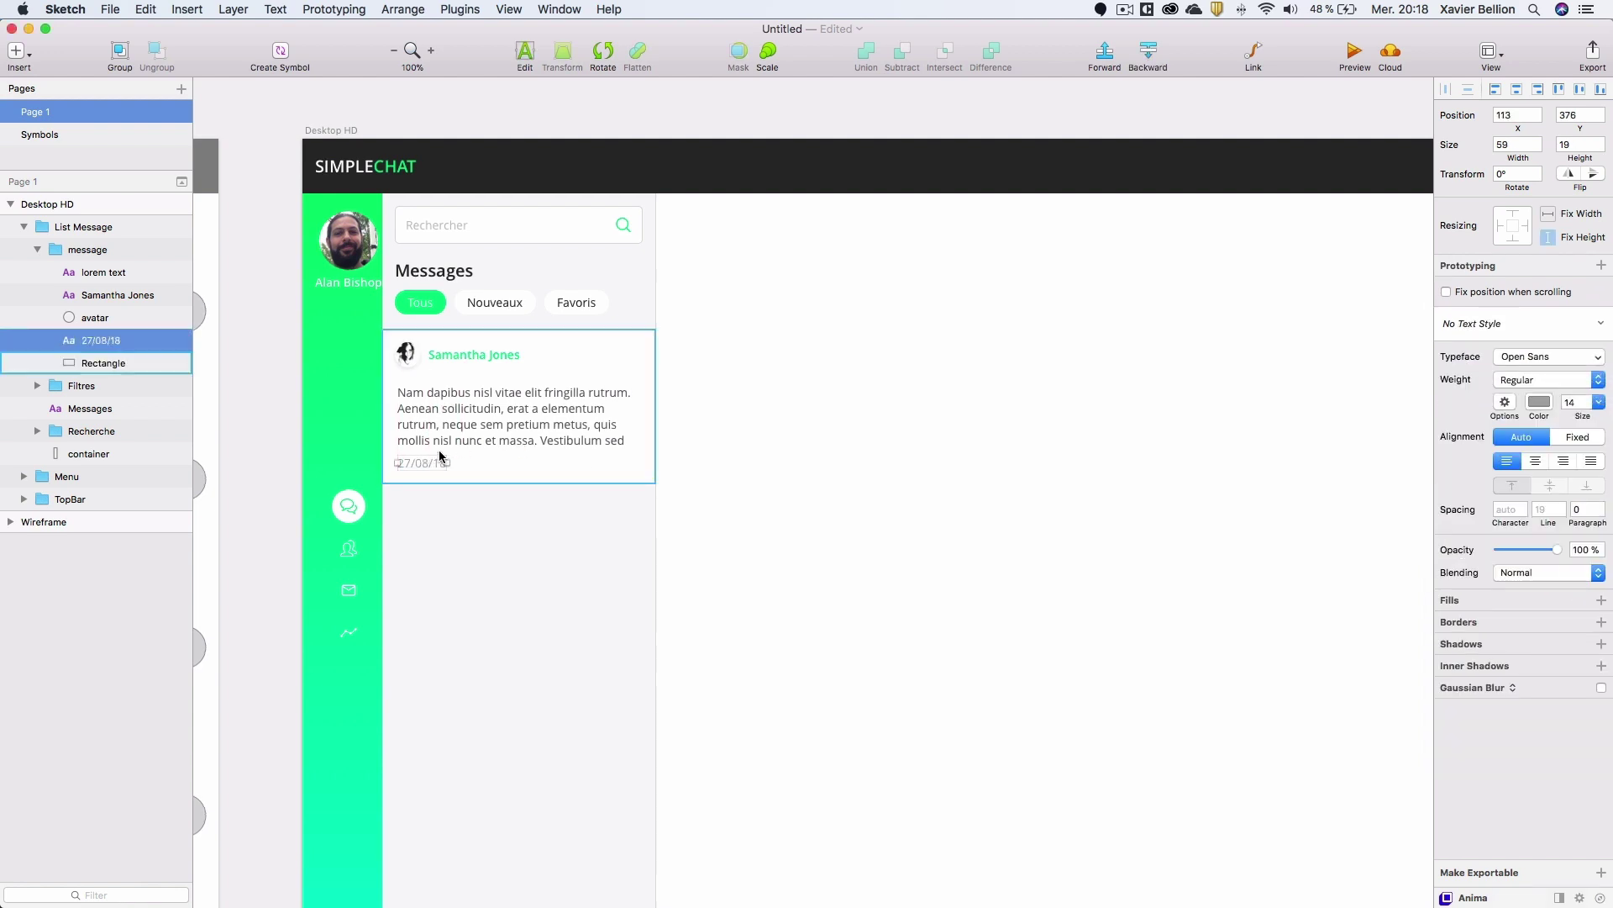
key("alt")
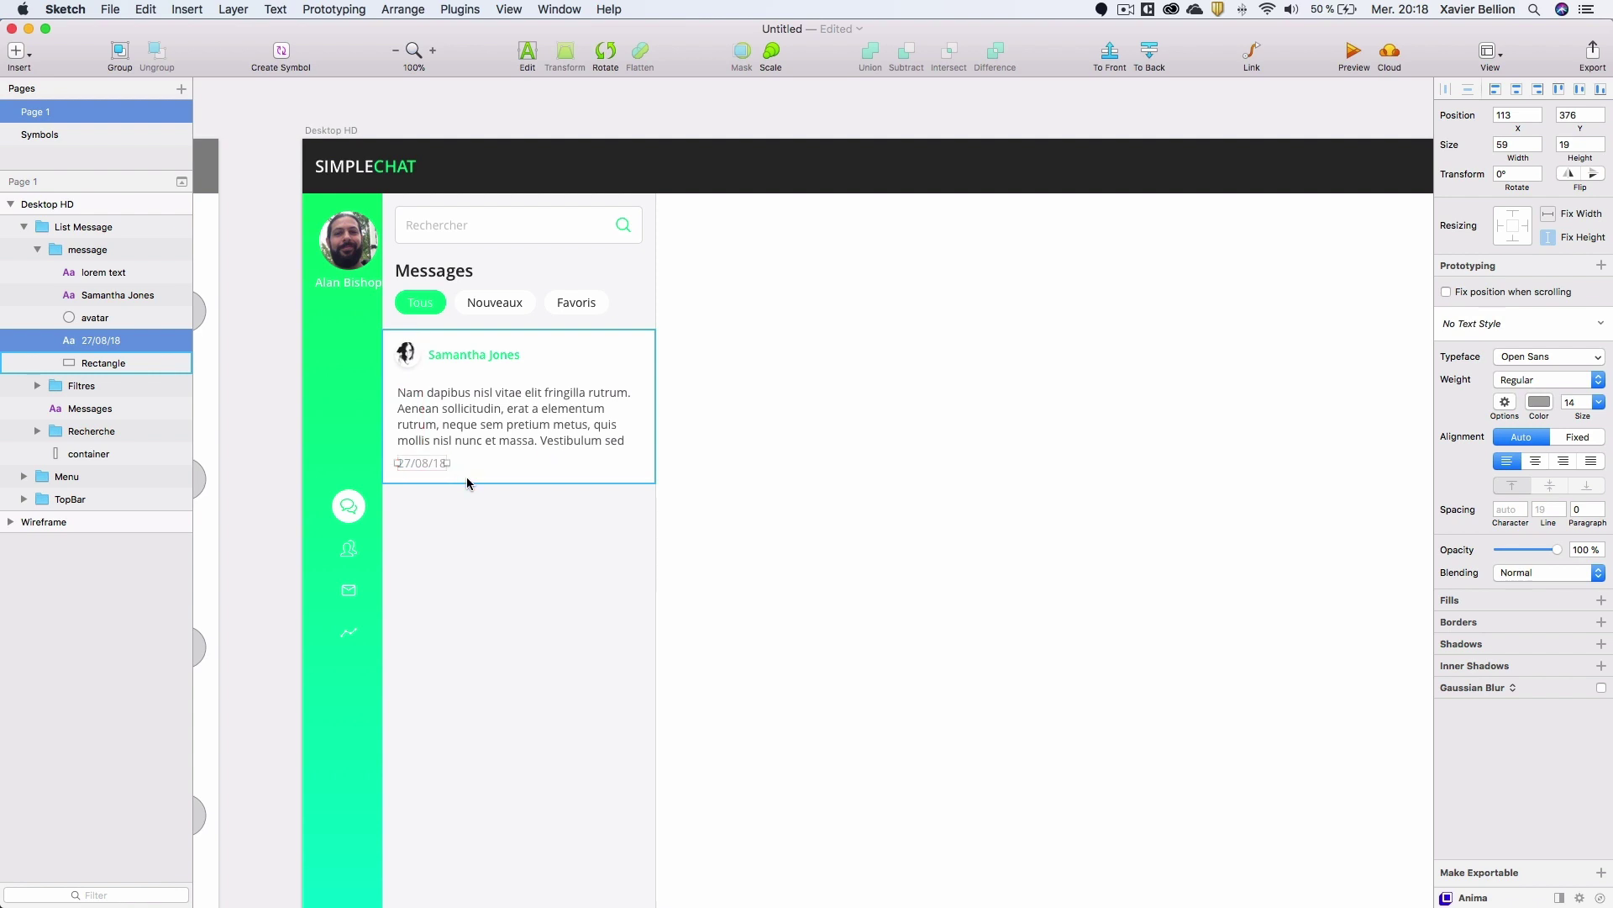
left_click(548, 483)
left_click(37, 249)
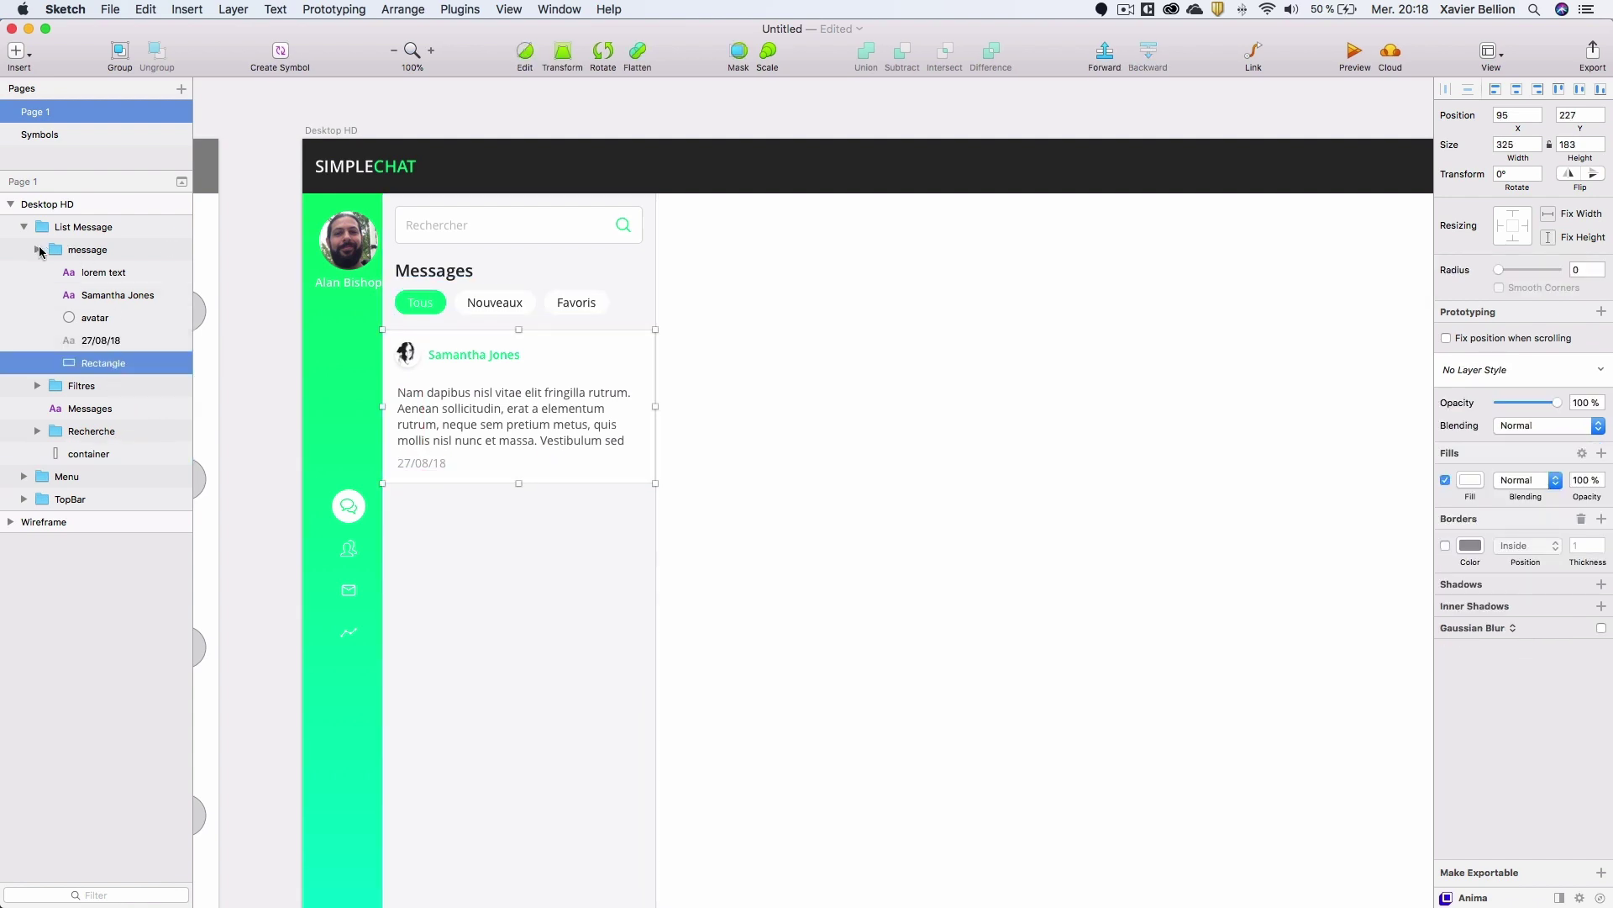
Make a grid of the message group with 6 rows and 0 margin.
left_click(94, 253)
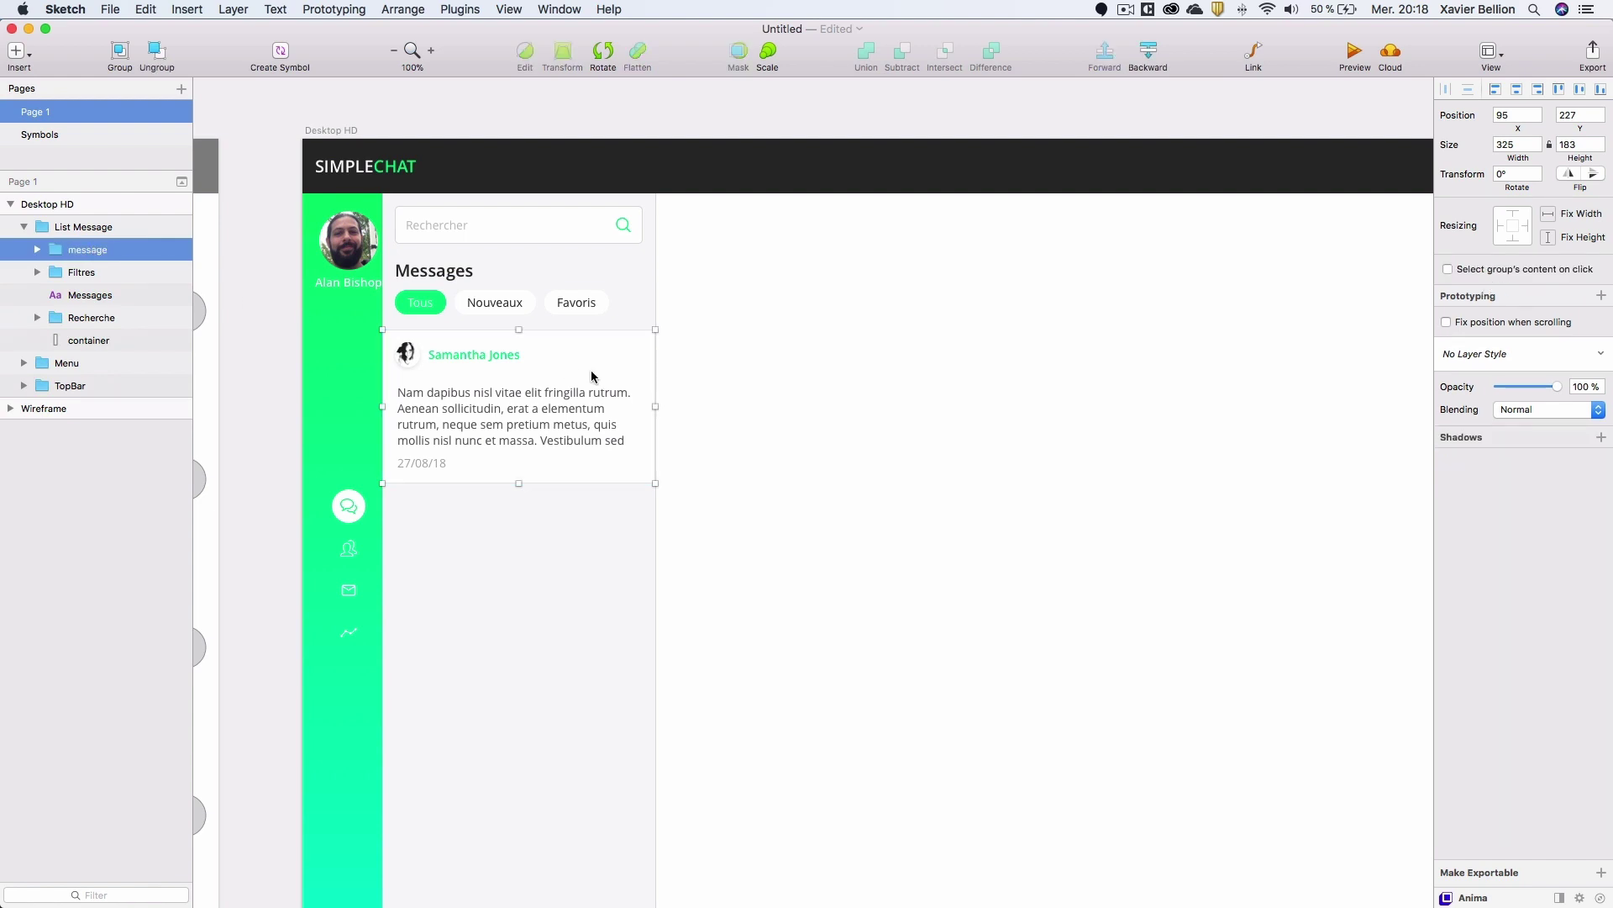
scroll(592, 378, "down", 2)
scroll(593, 381, "down", 1)
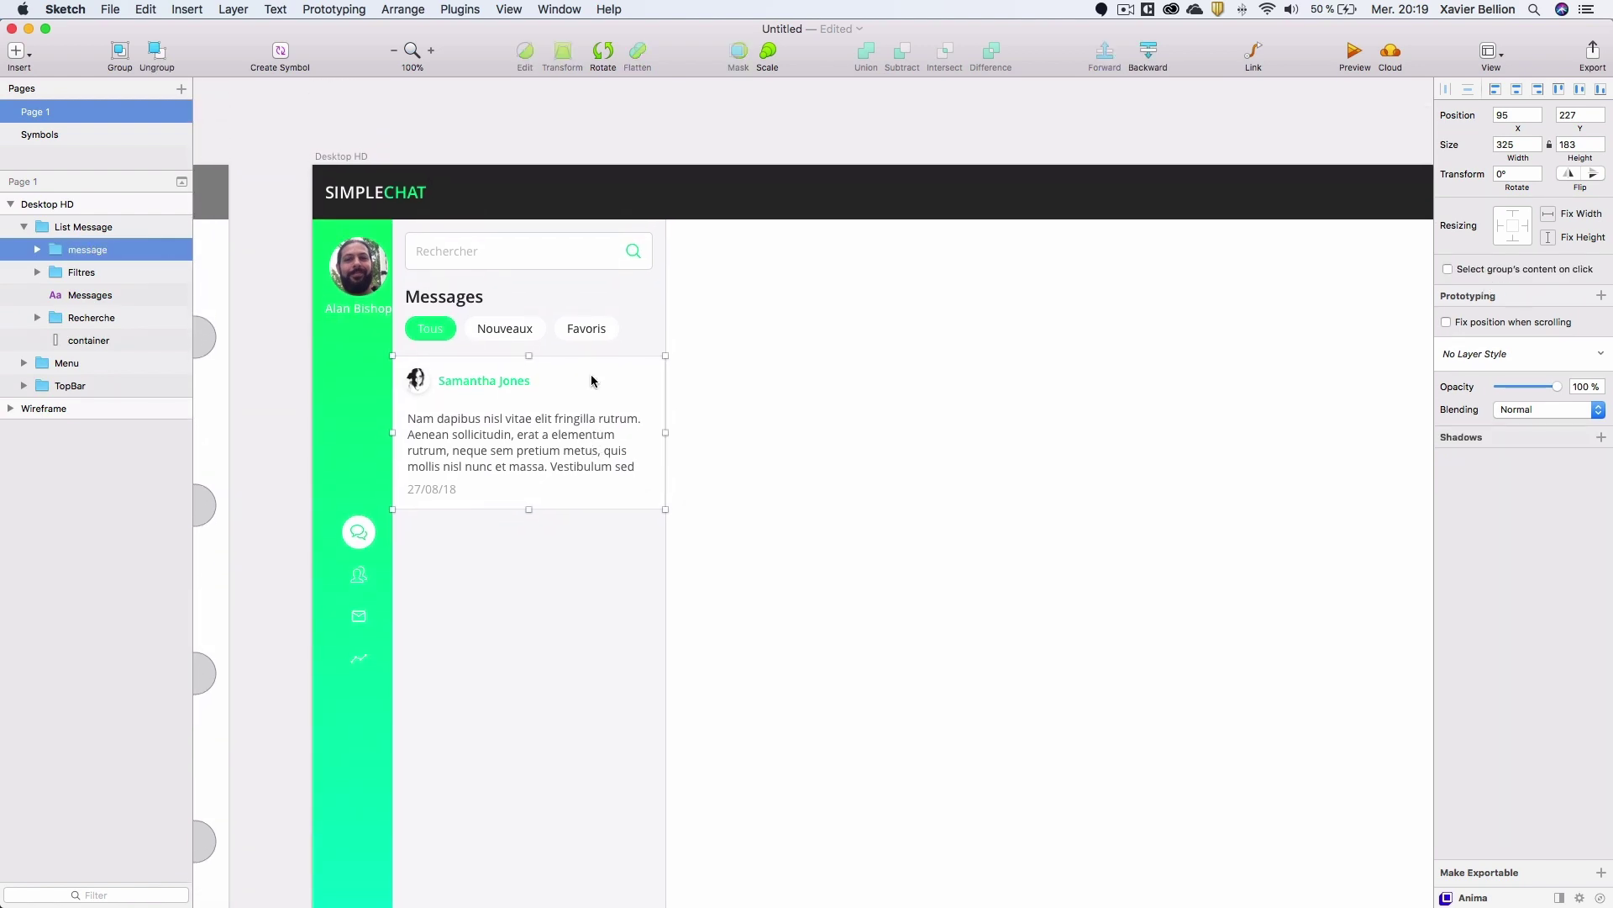
left_click(420, 8)
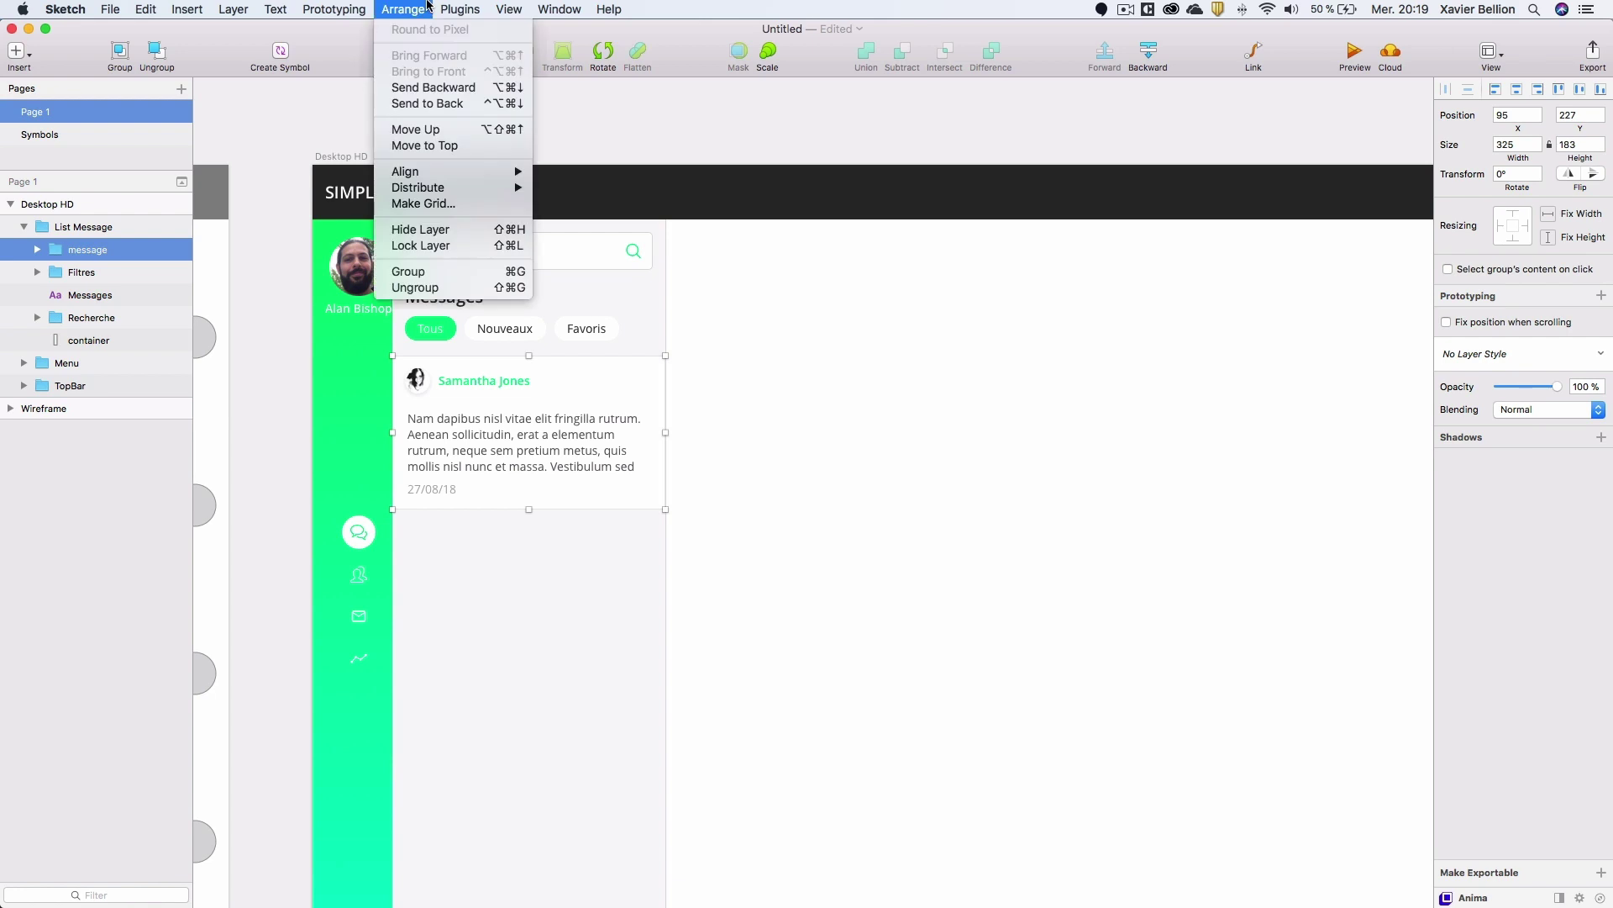
left_click(449, 203)
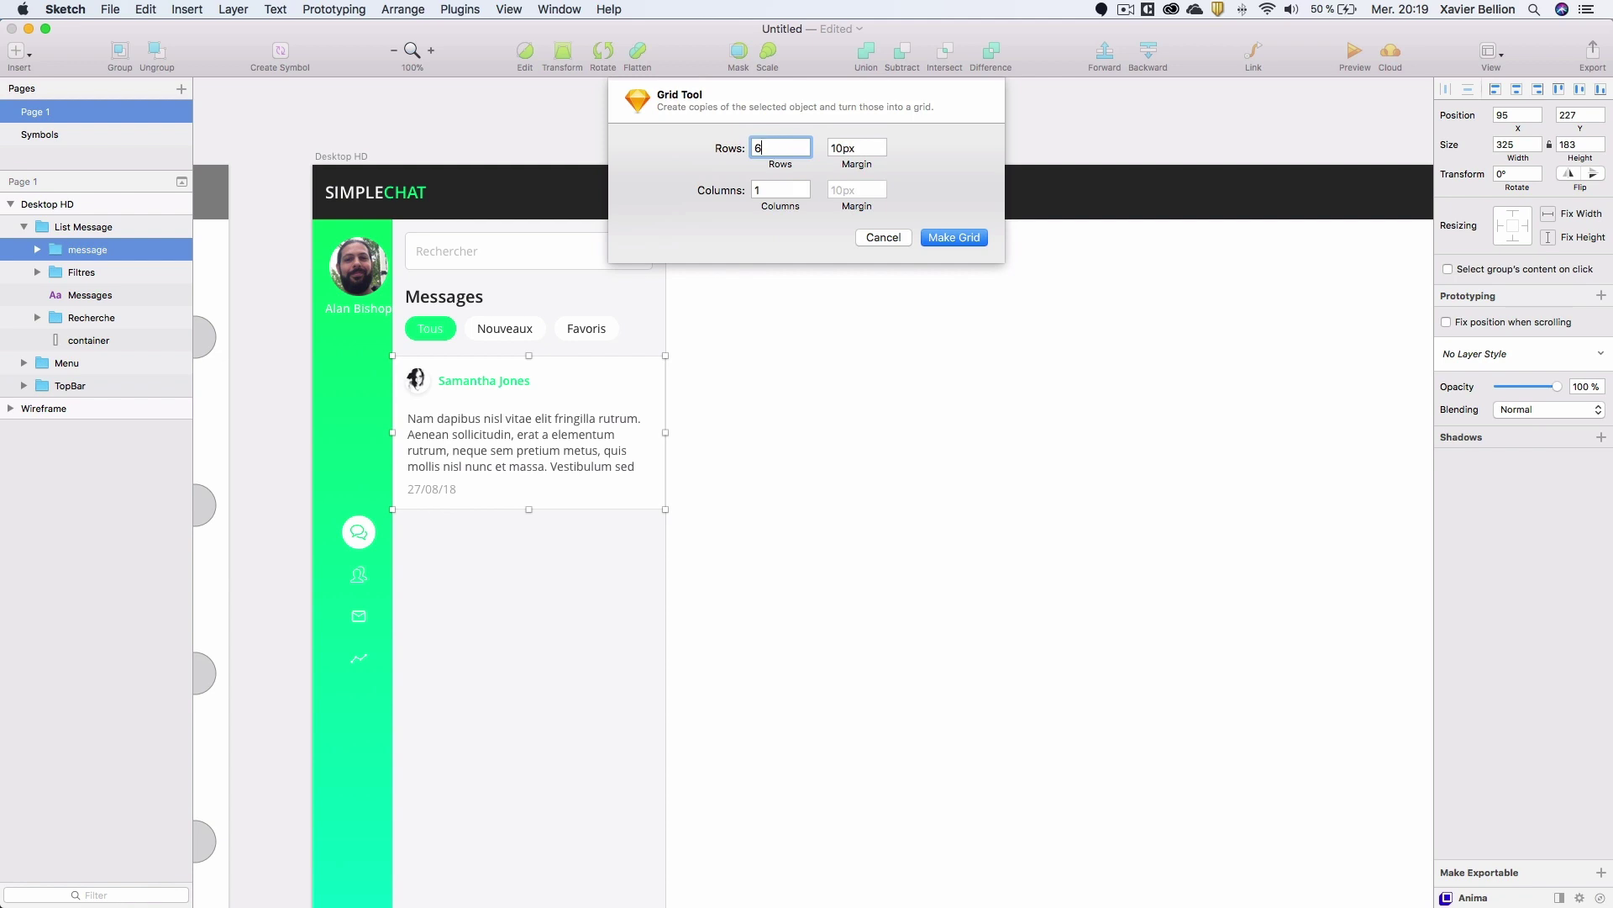
type("6")
key("Tab")
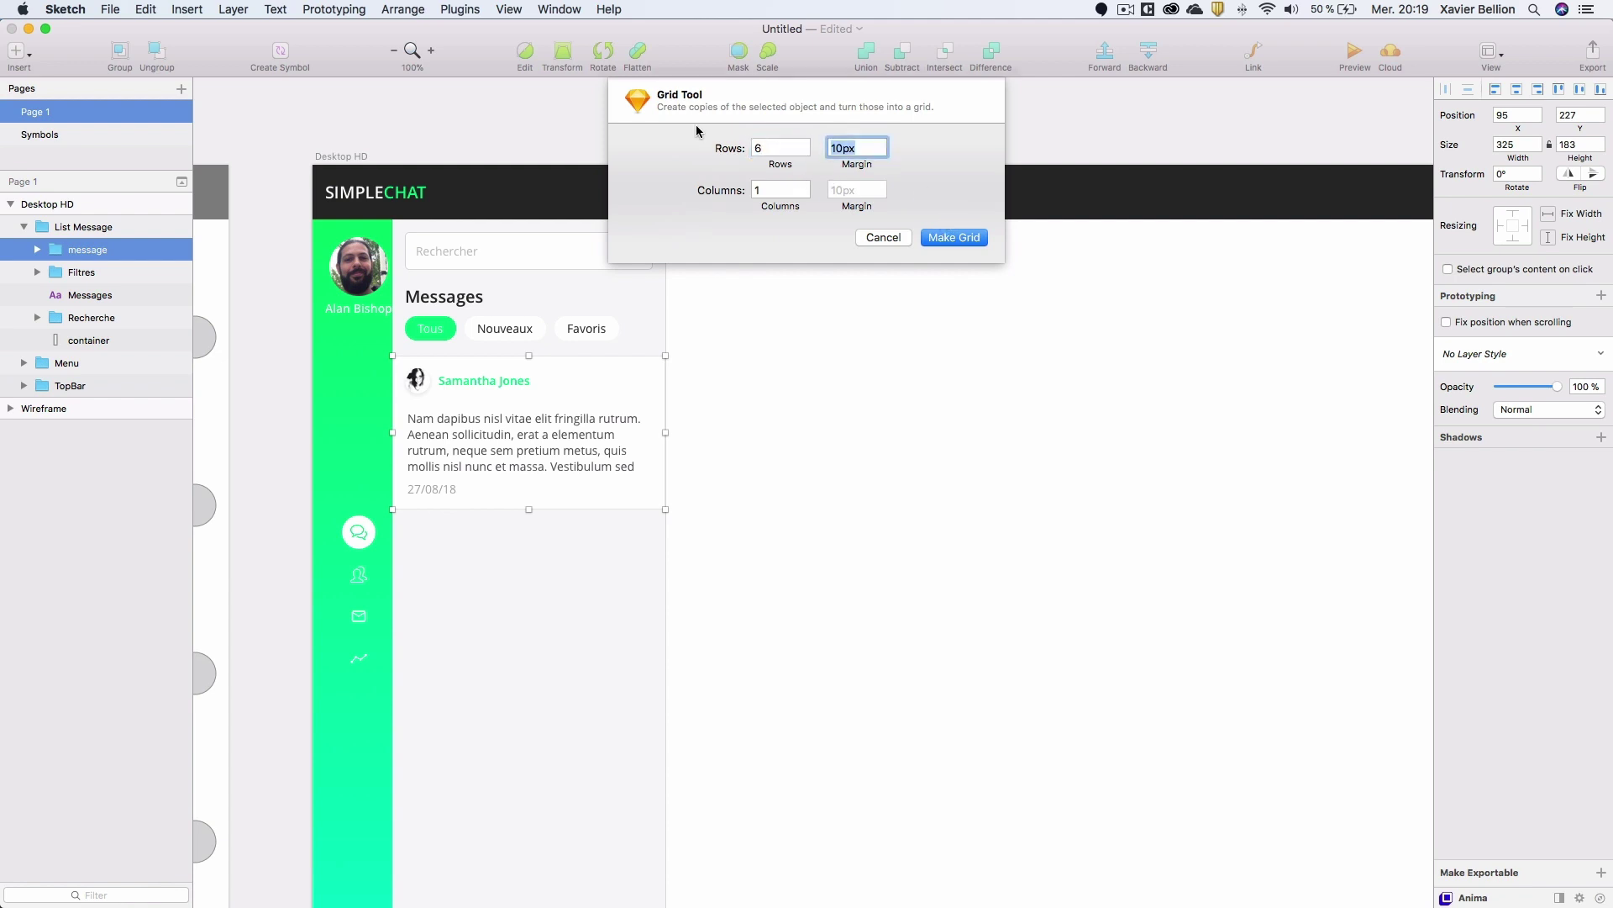
type("0")
key("Return")
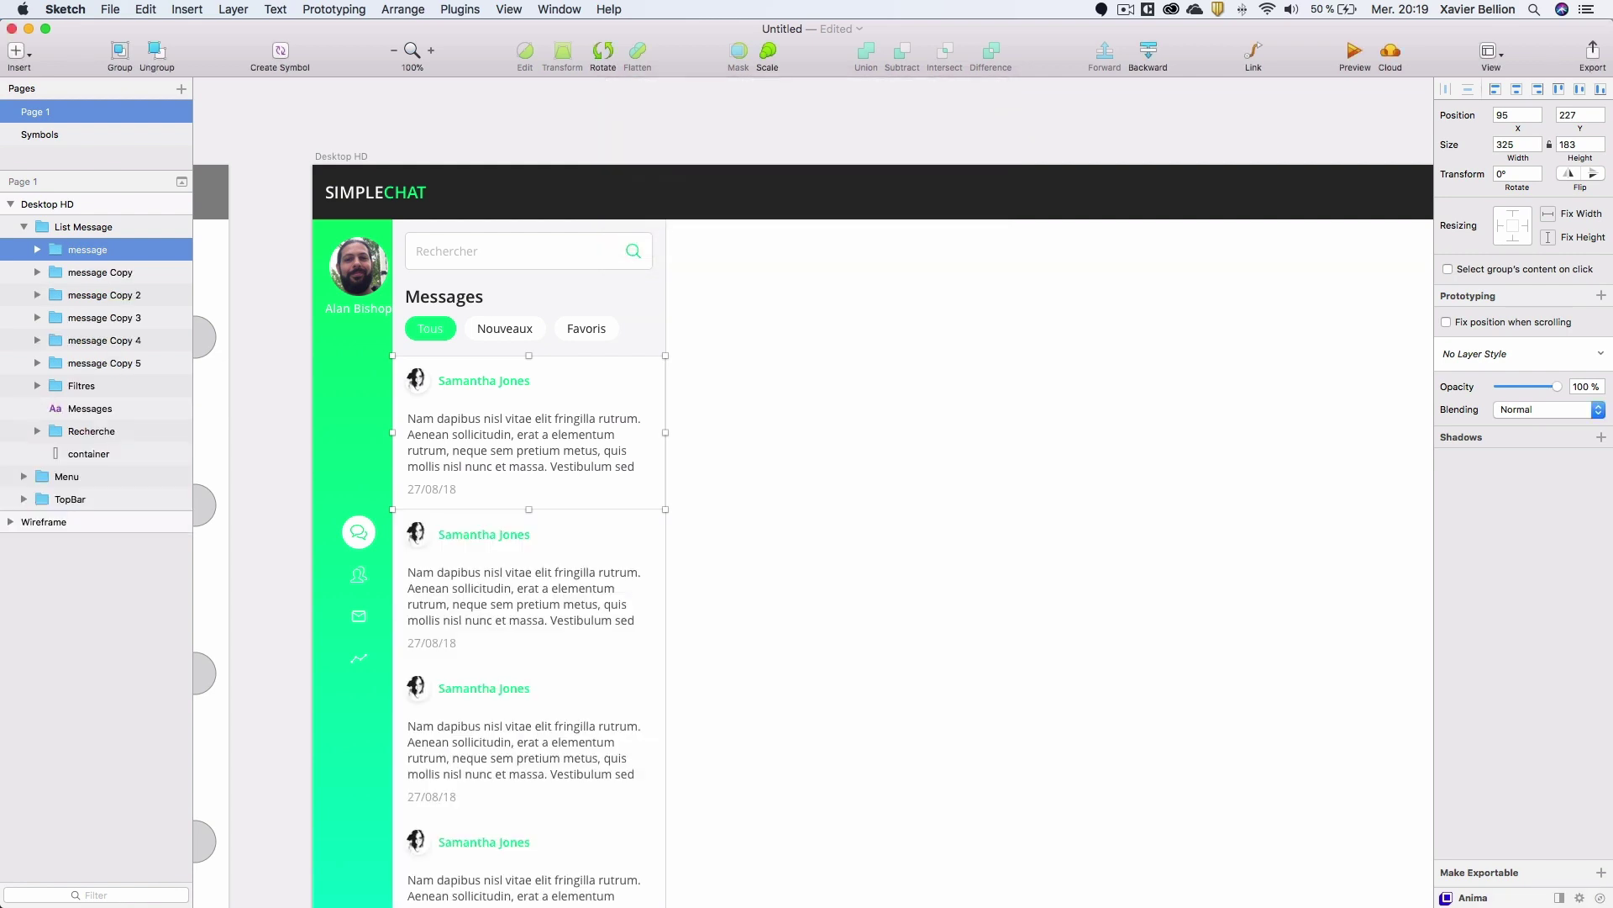
Fill the second card's background with light grey sampled from the canvas.
scroll(820, 386, "down", 7)
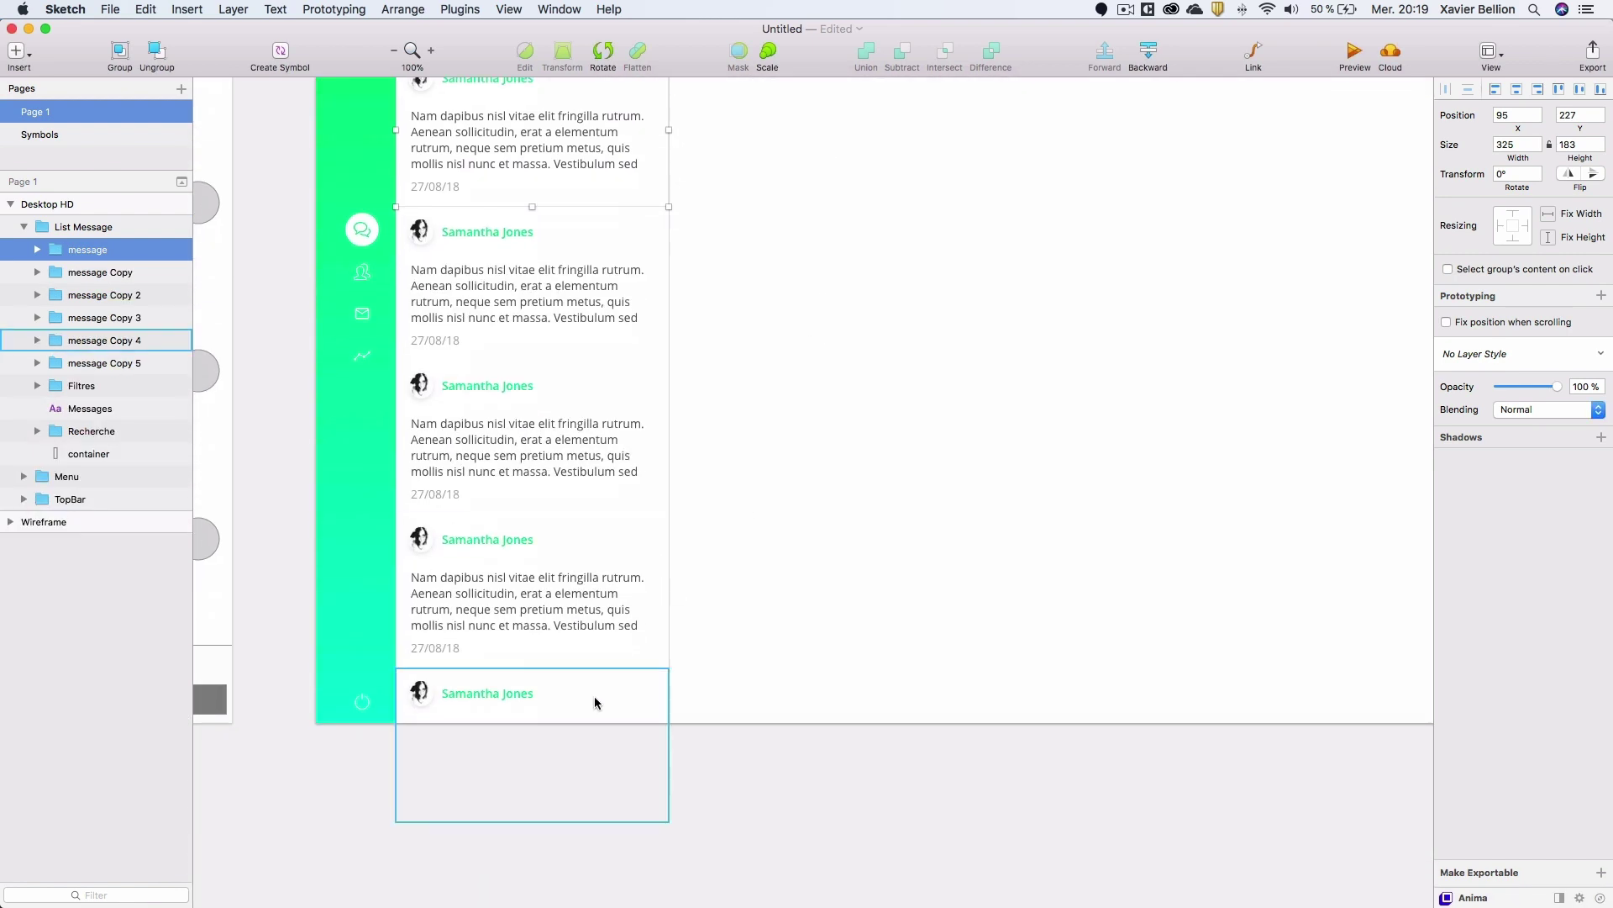
scroll(519, 683, "up", 2)
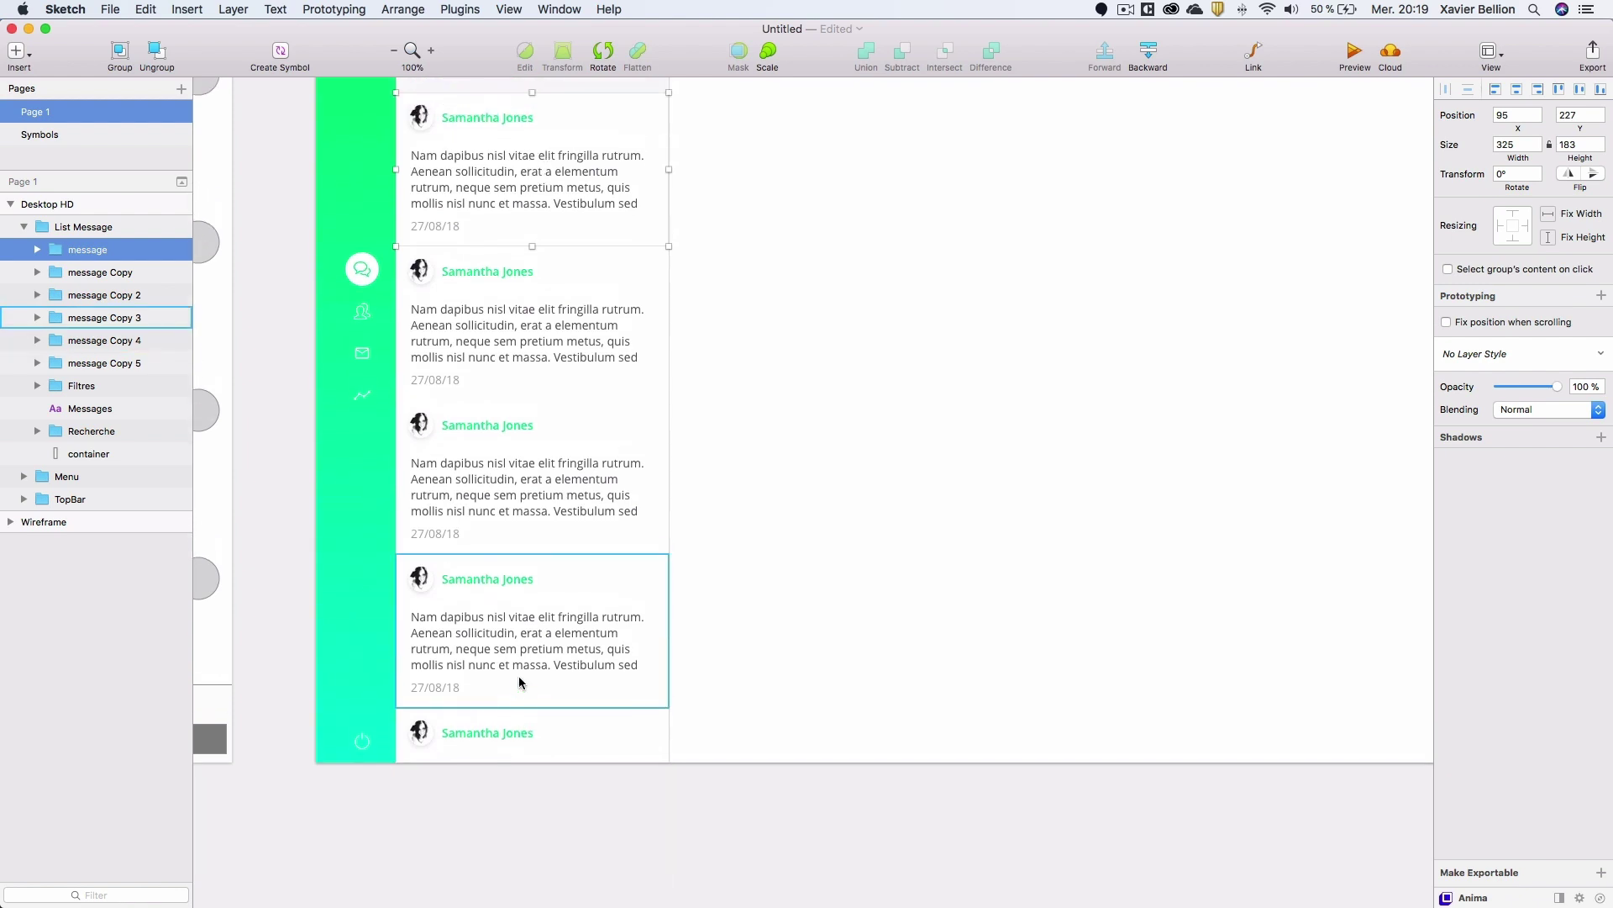
scroll(518, 677, "down", 4)
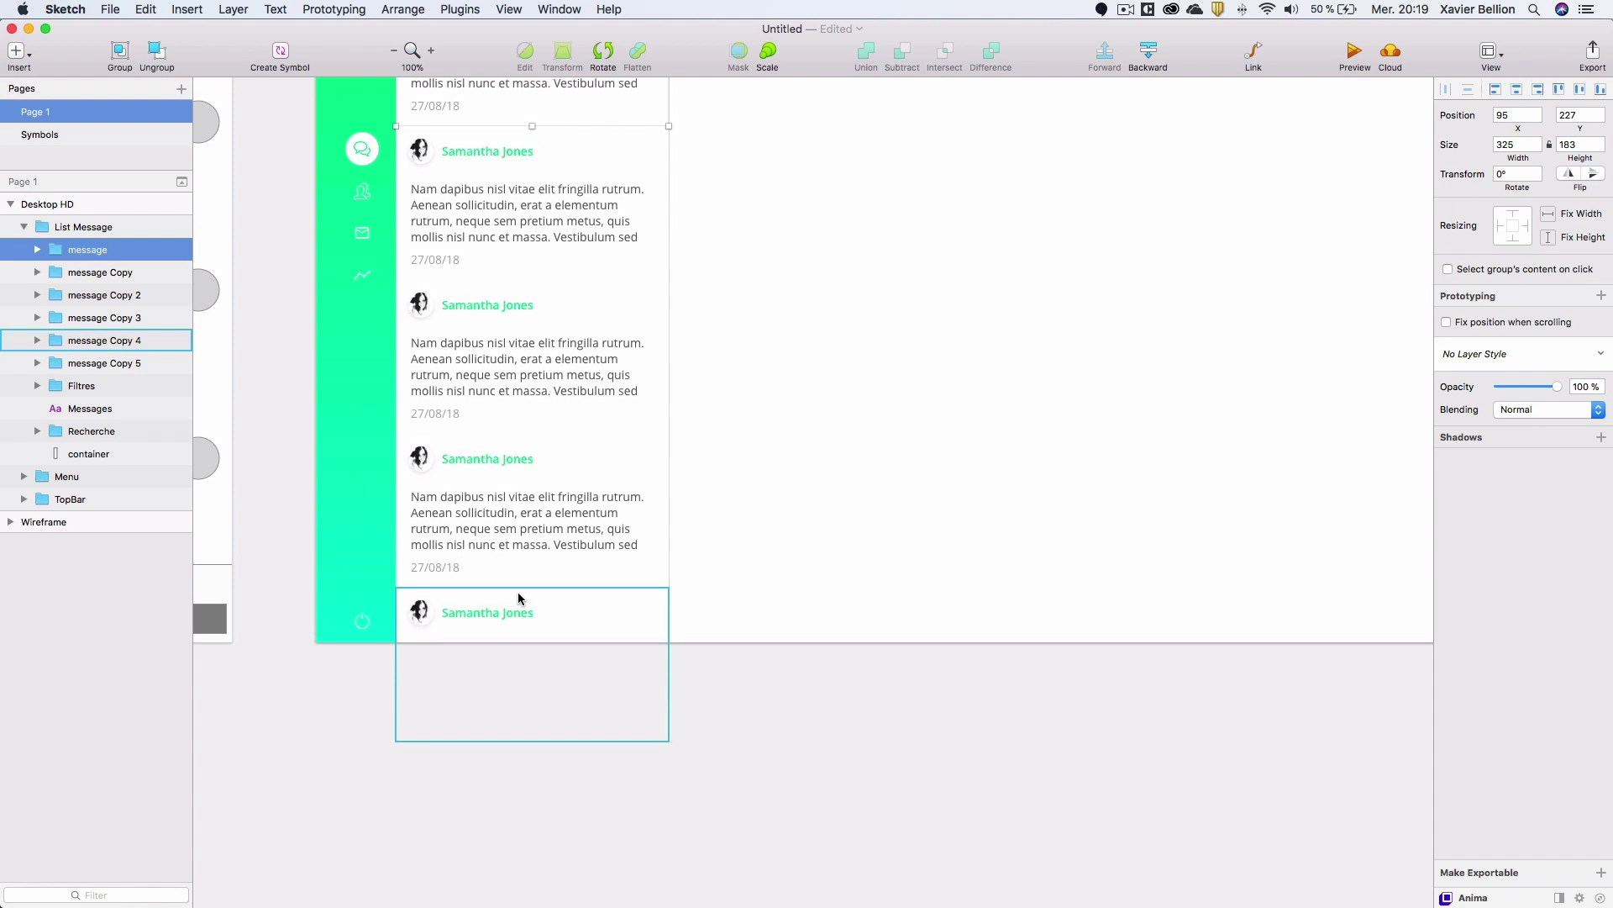
scroll(518, 591, "up", 6)
double_click(611, 426)
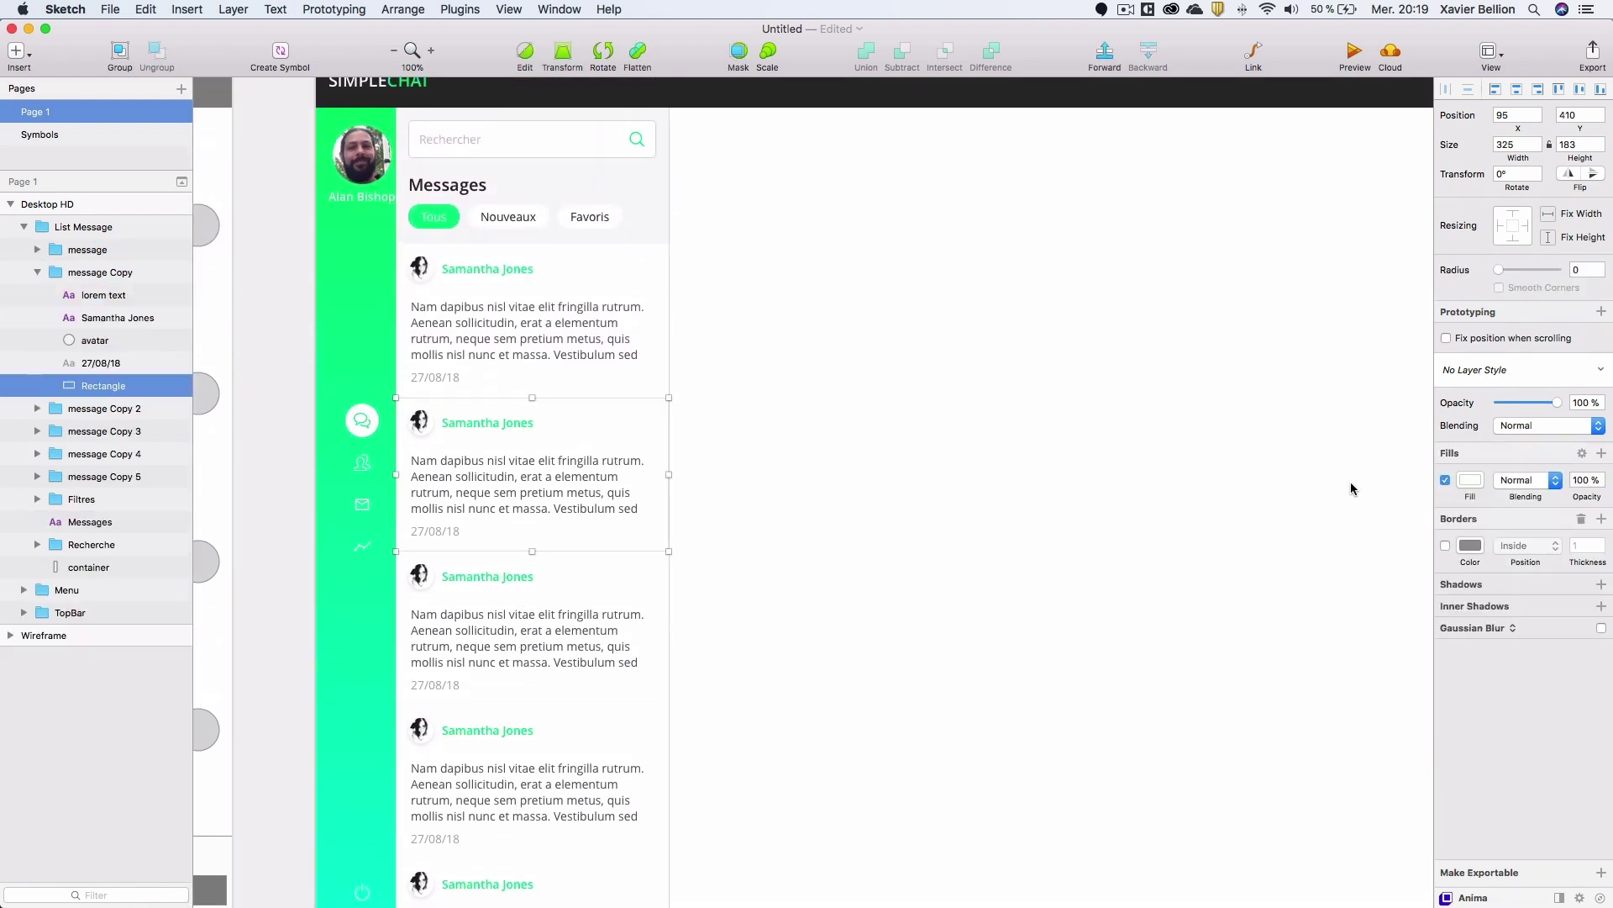
left_click(1470, 480)
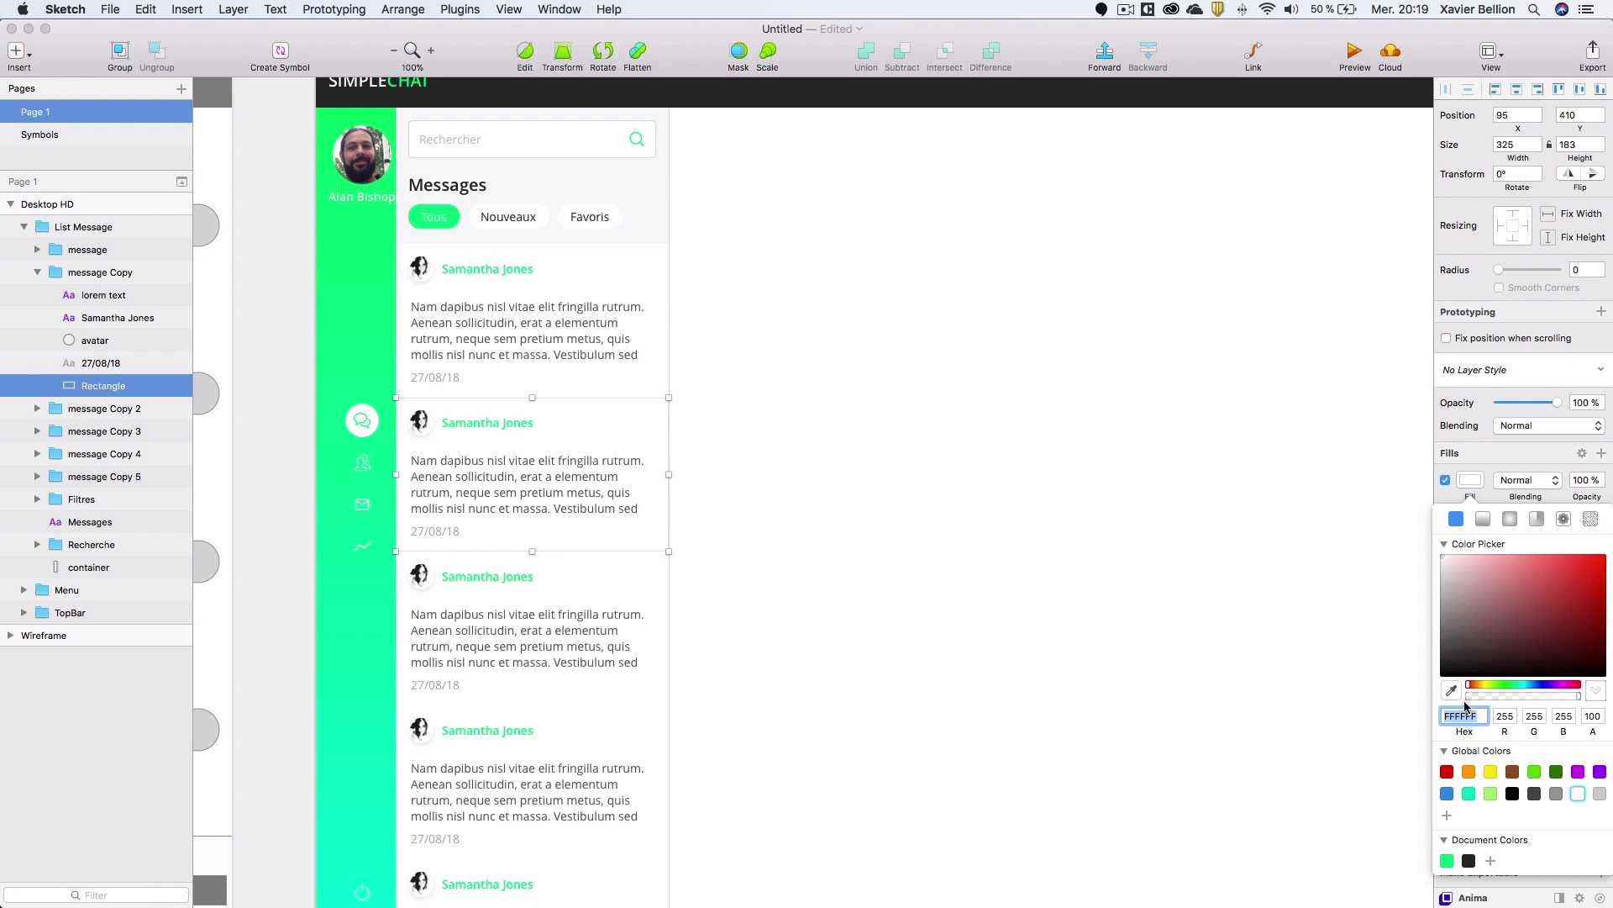
left_click(1453, 694)
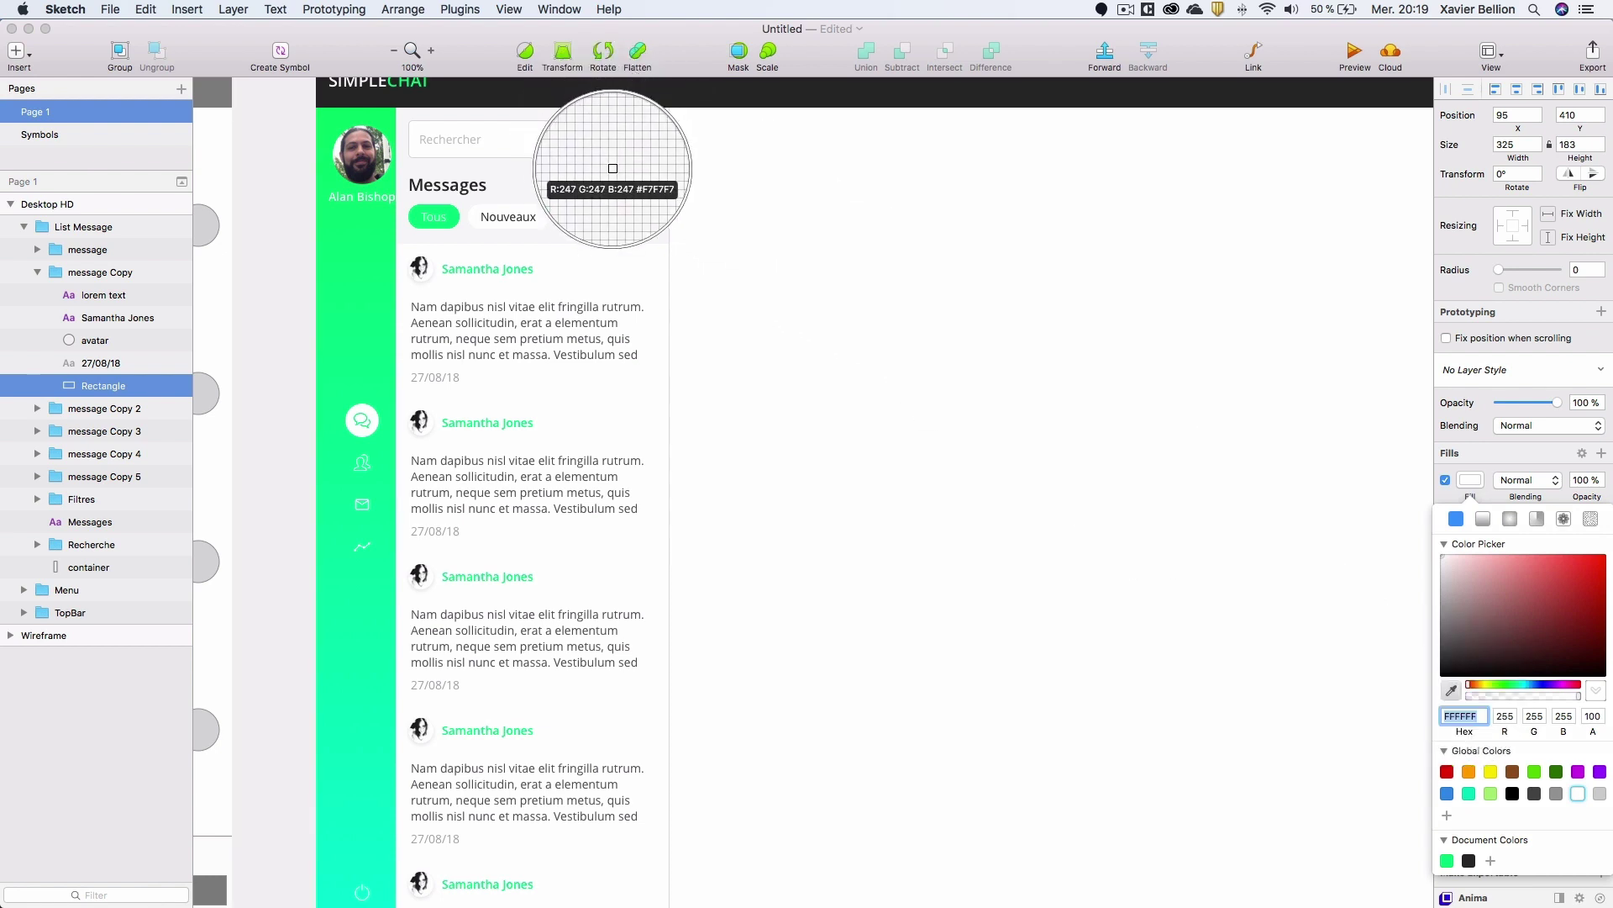
left_click(546, 165)
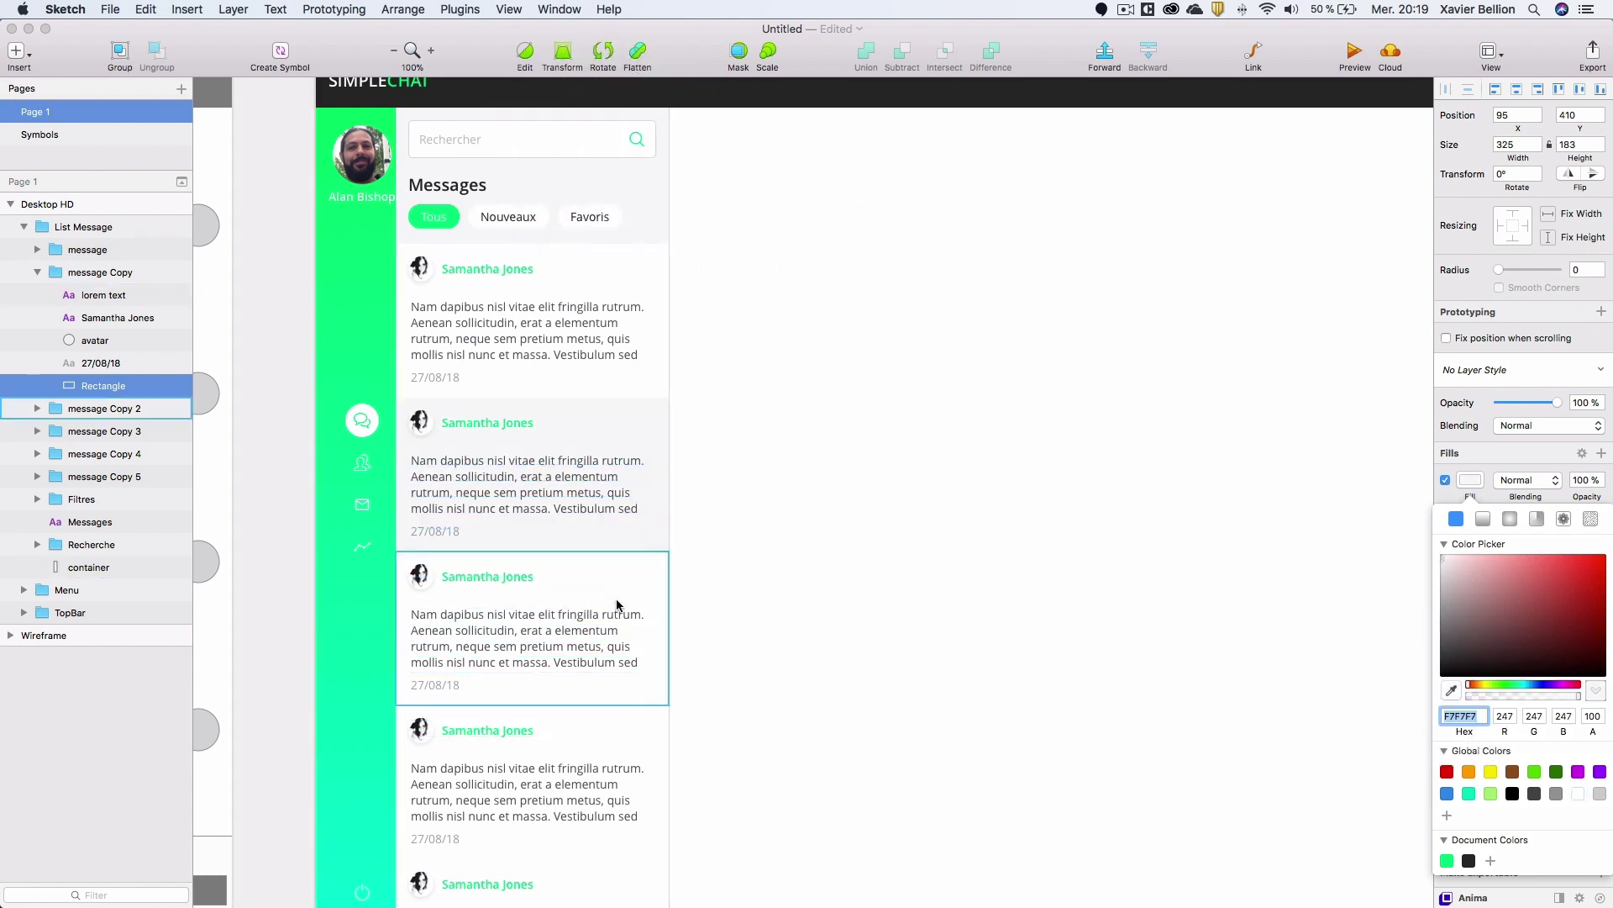
Give the fourth card's background the same #F7F7F7 grey.
scroll(649, 592, "down", 2)
left_click(641, 634)
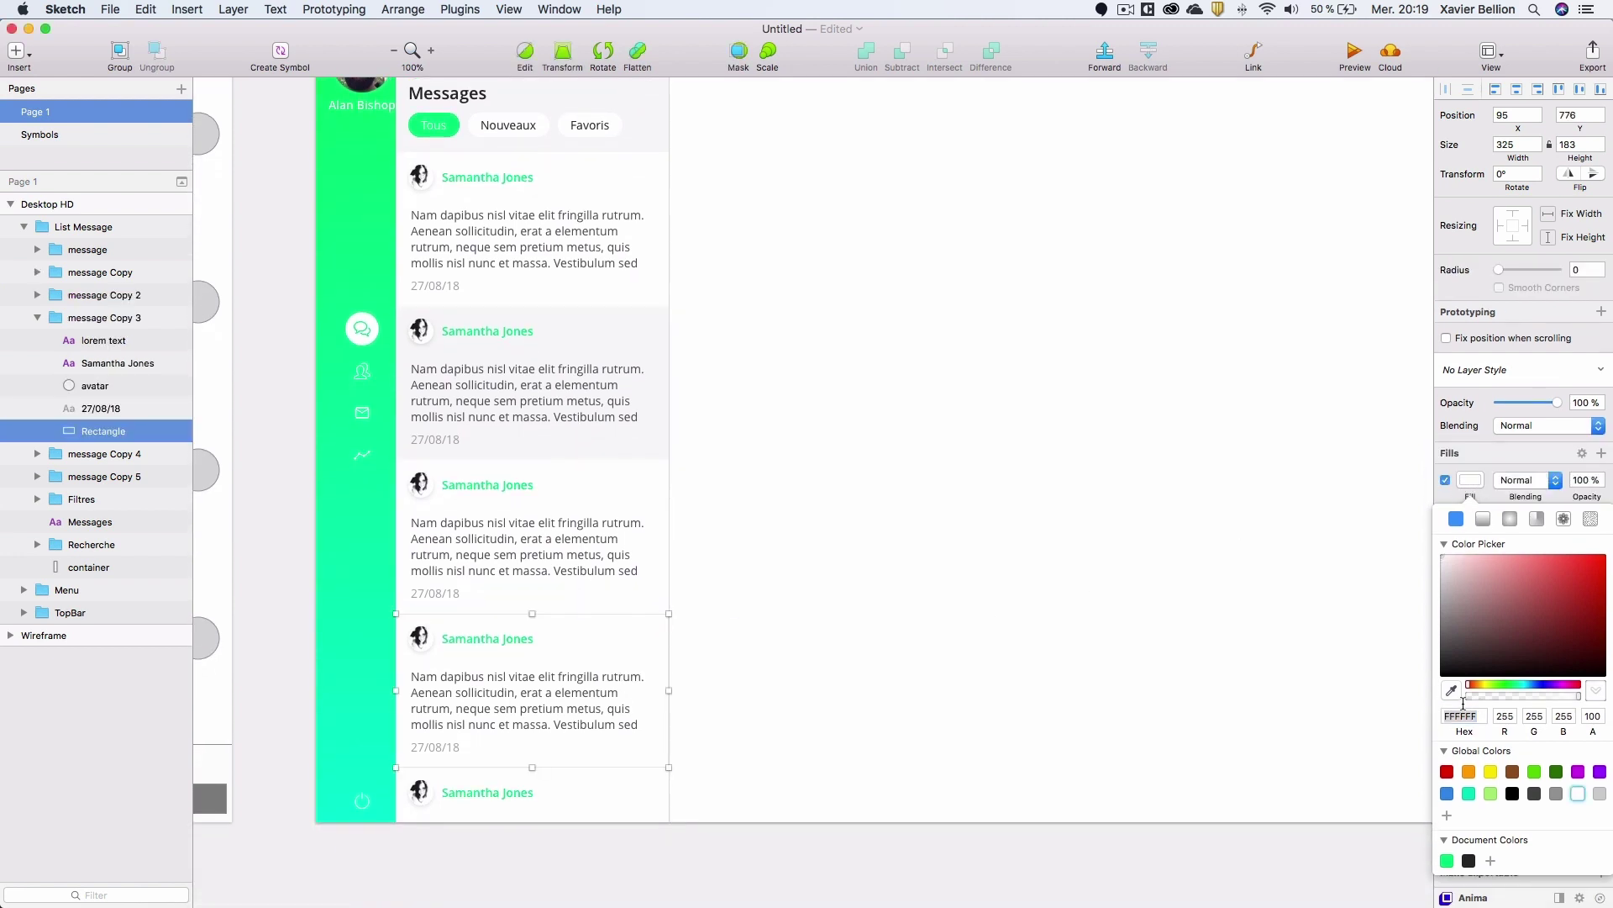
left_click(1451, 691)
left_click(623, 330)
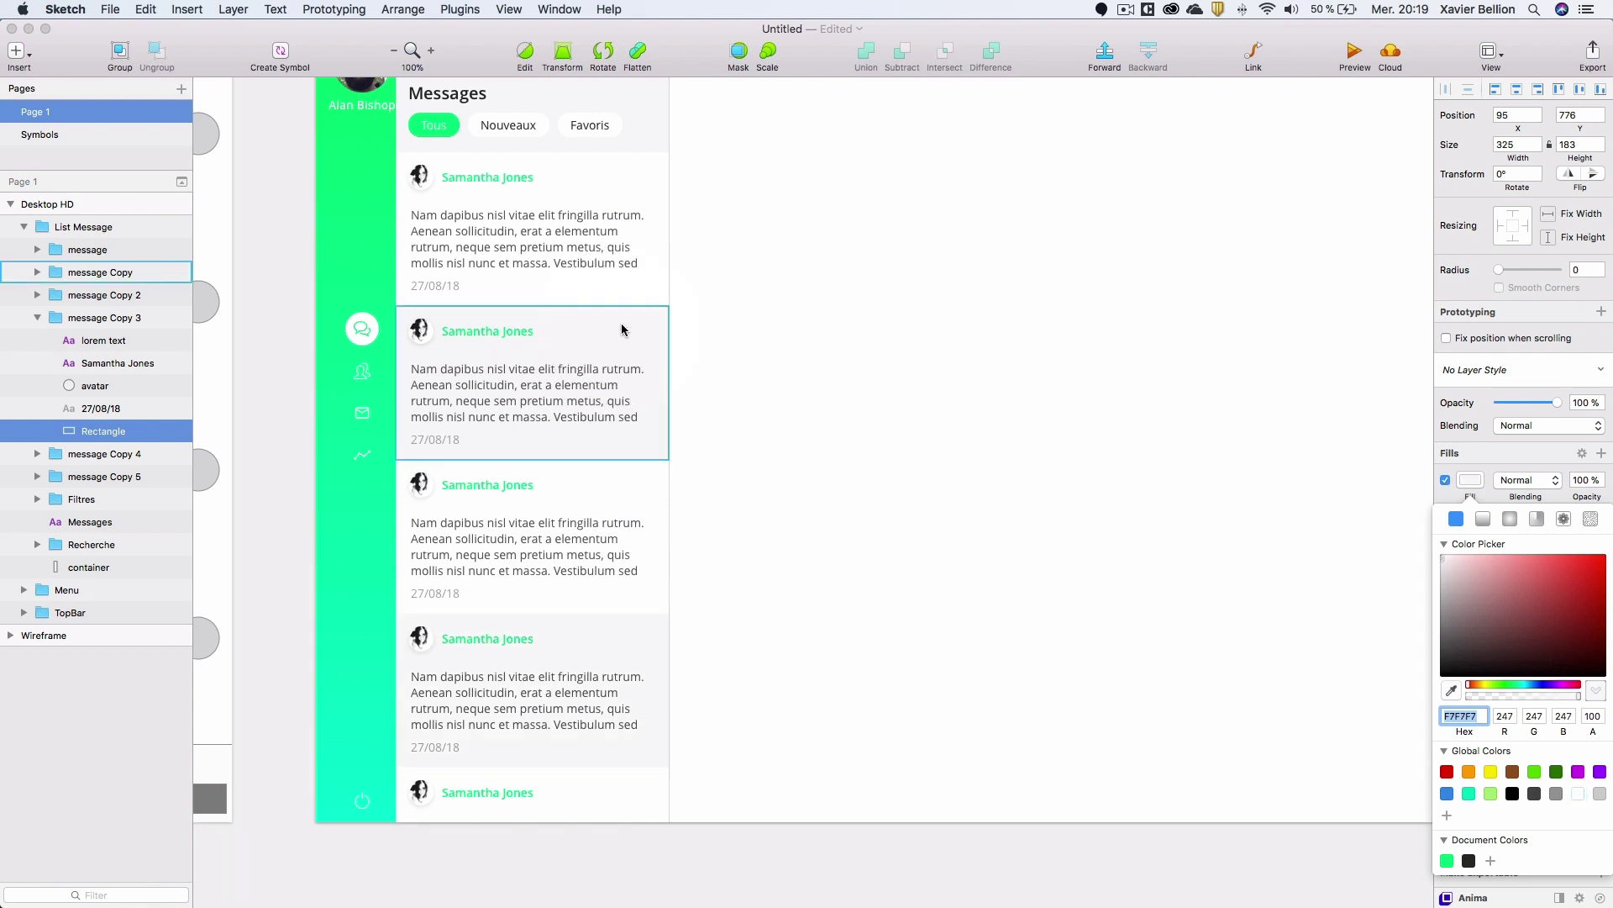
scroll(326, 415, "up", 3)
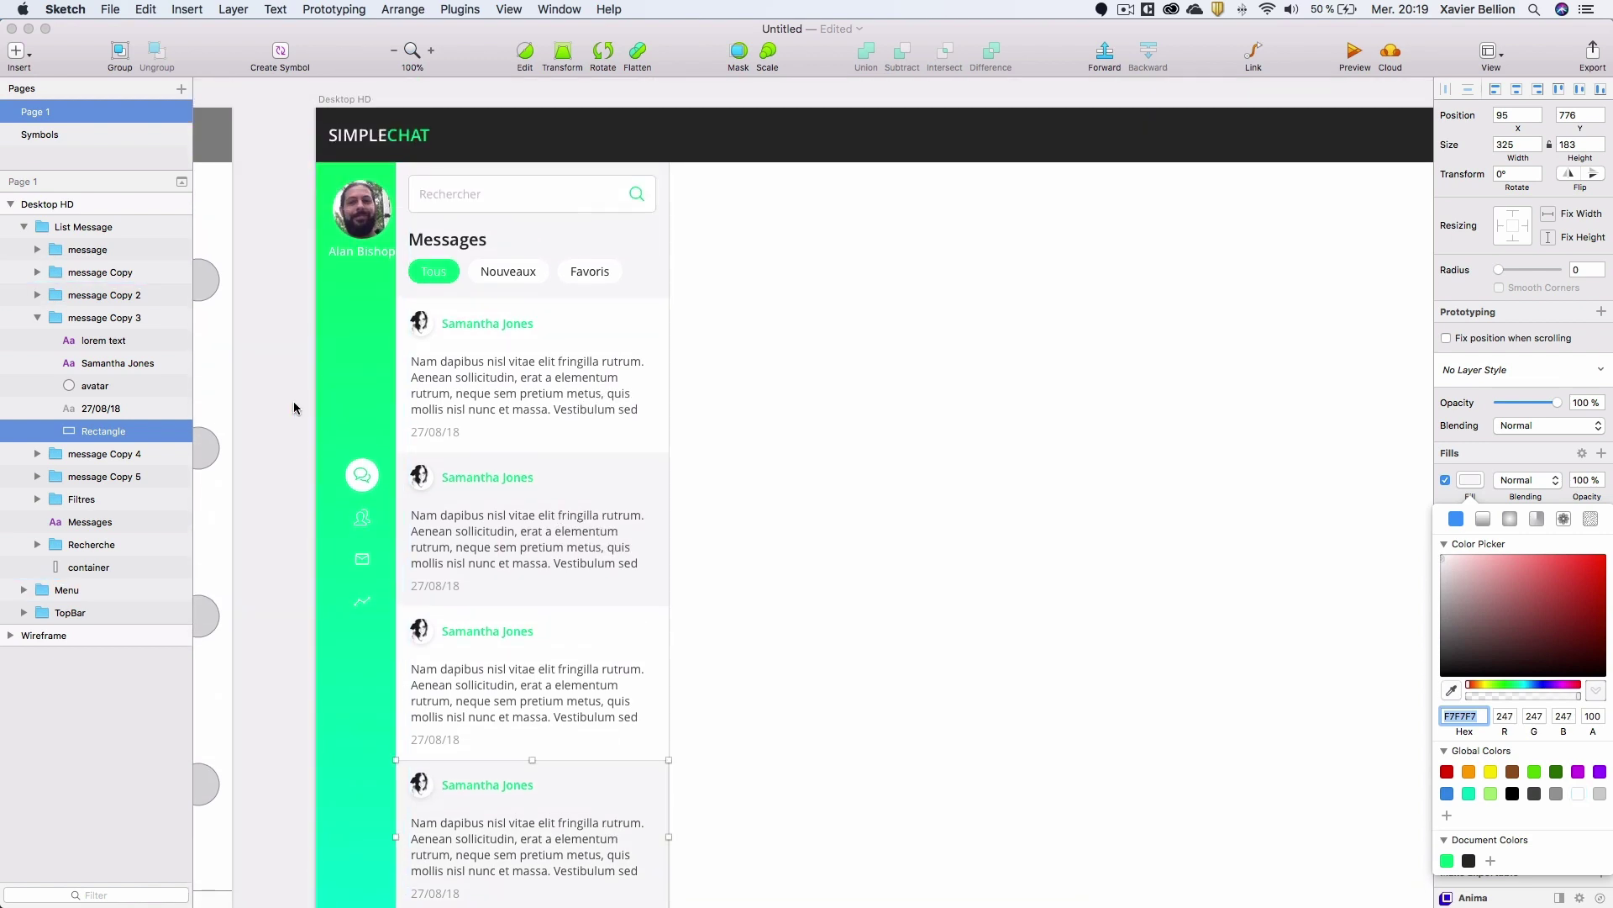
Fill the second card's avatar with a random male photo from Content Generator.
double_click(420, 484)
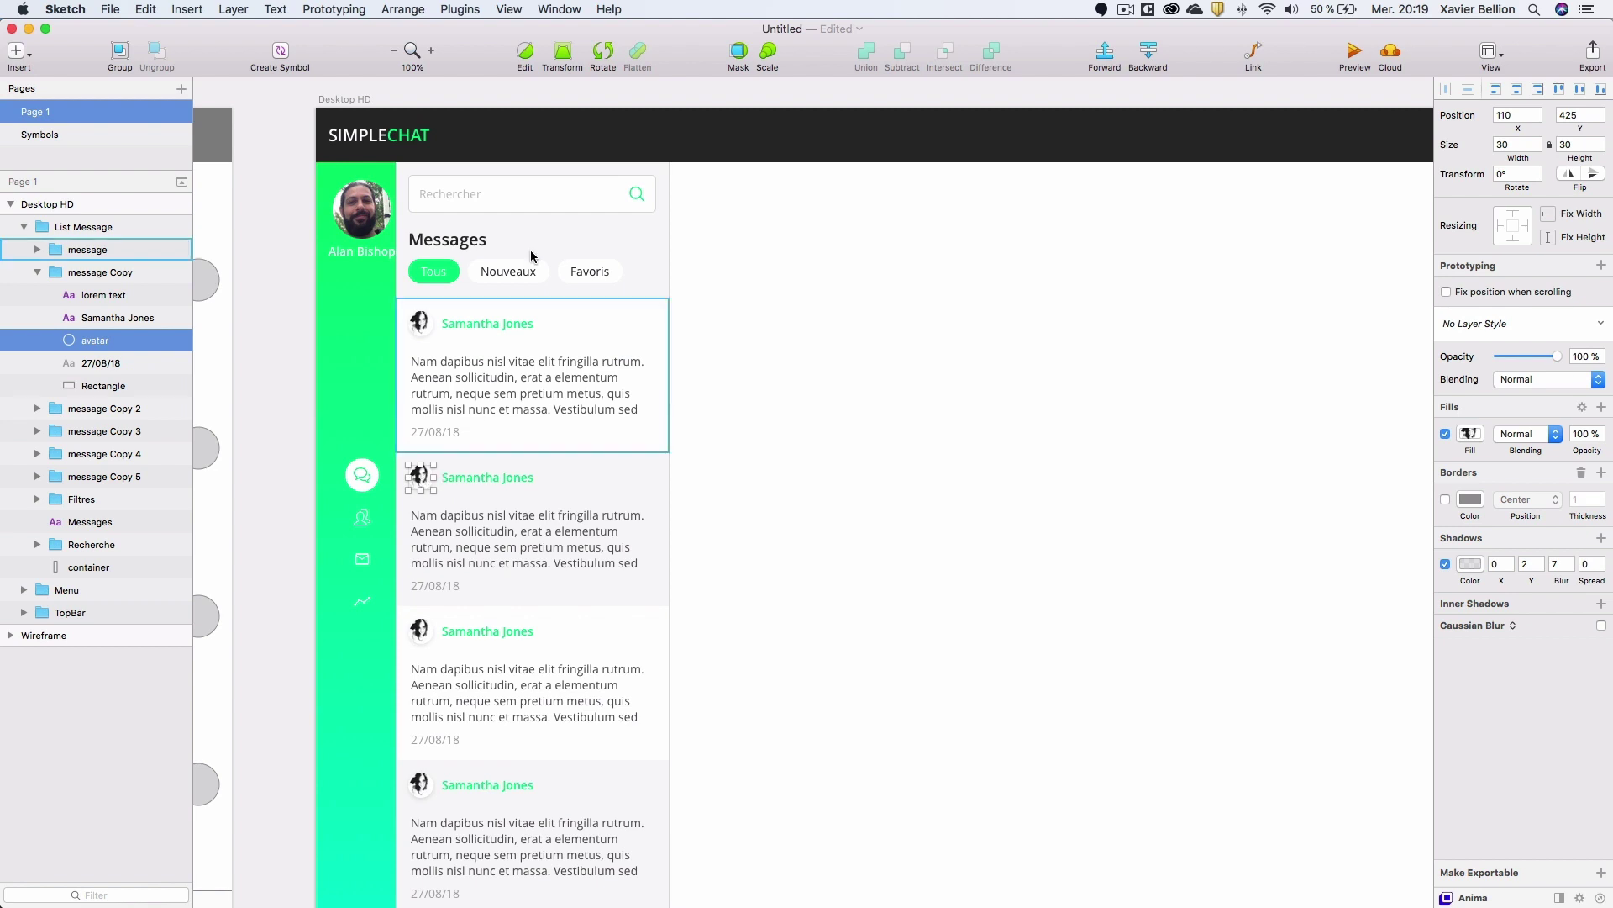
left_click(461, 9)
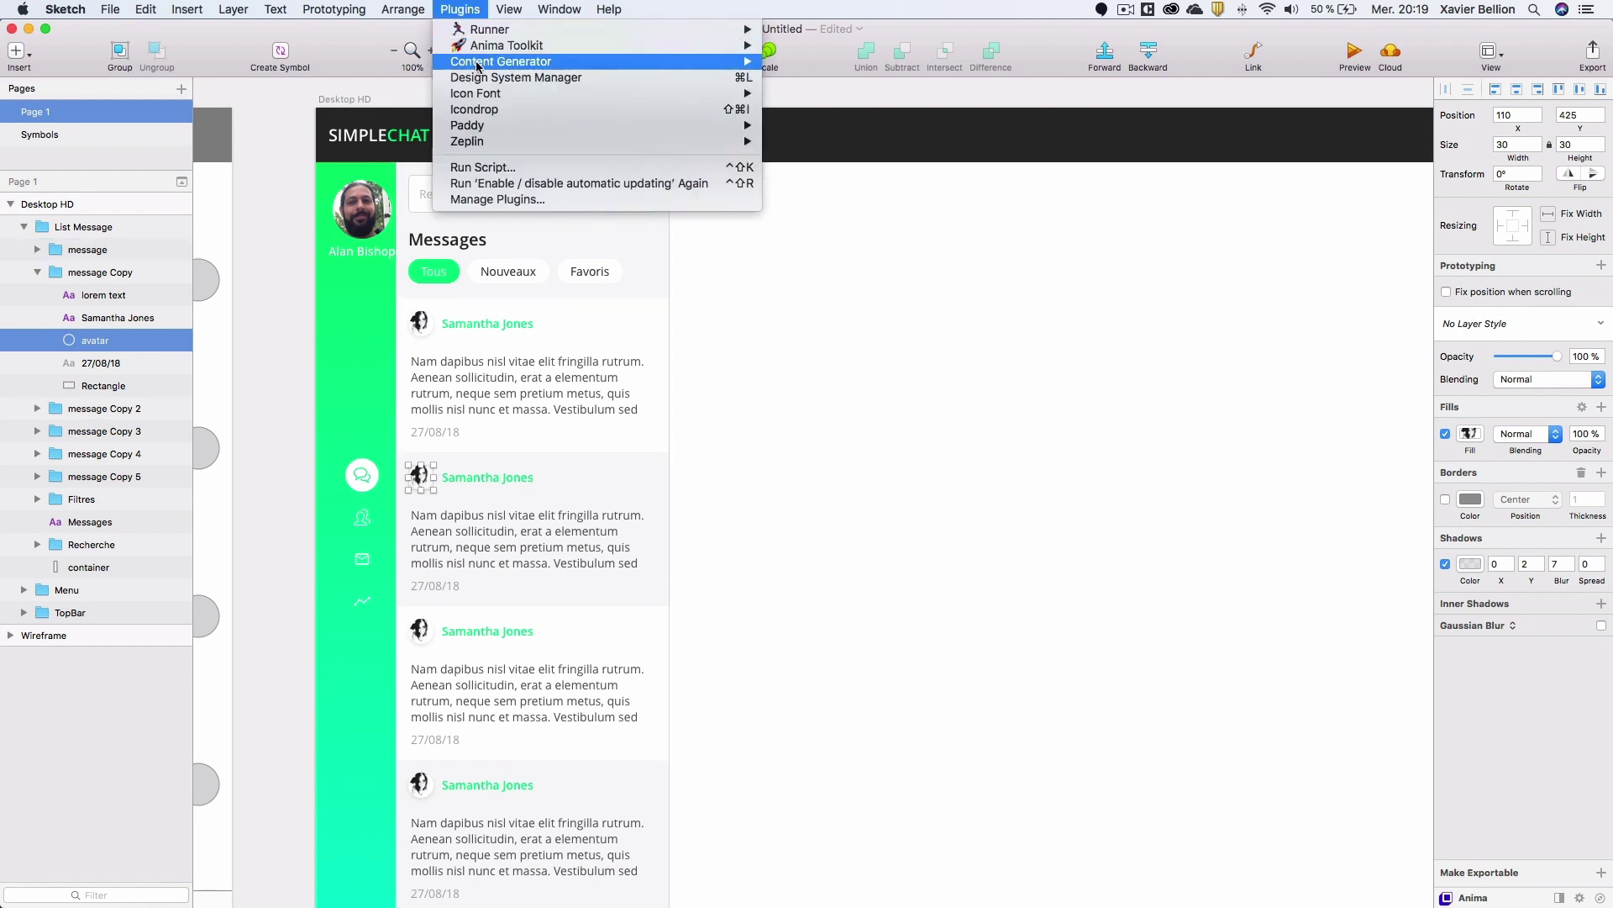
mouse_move(485, 68)
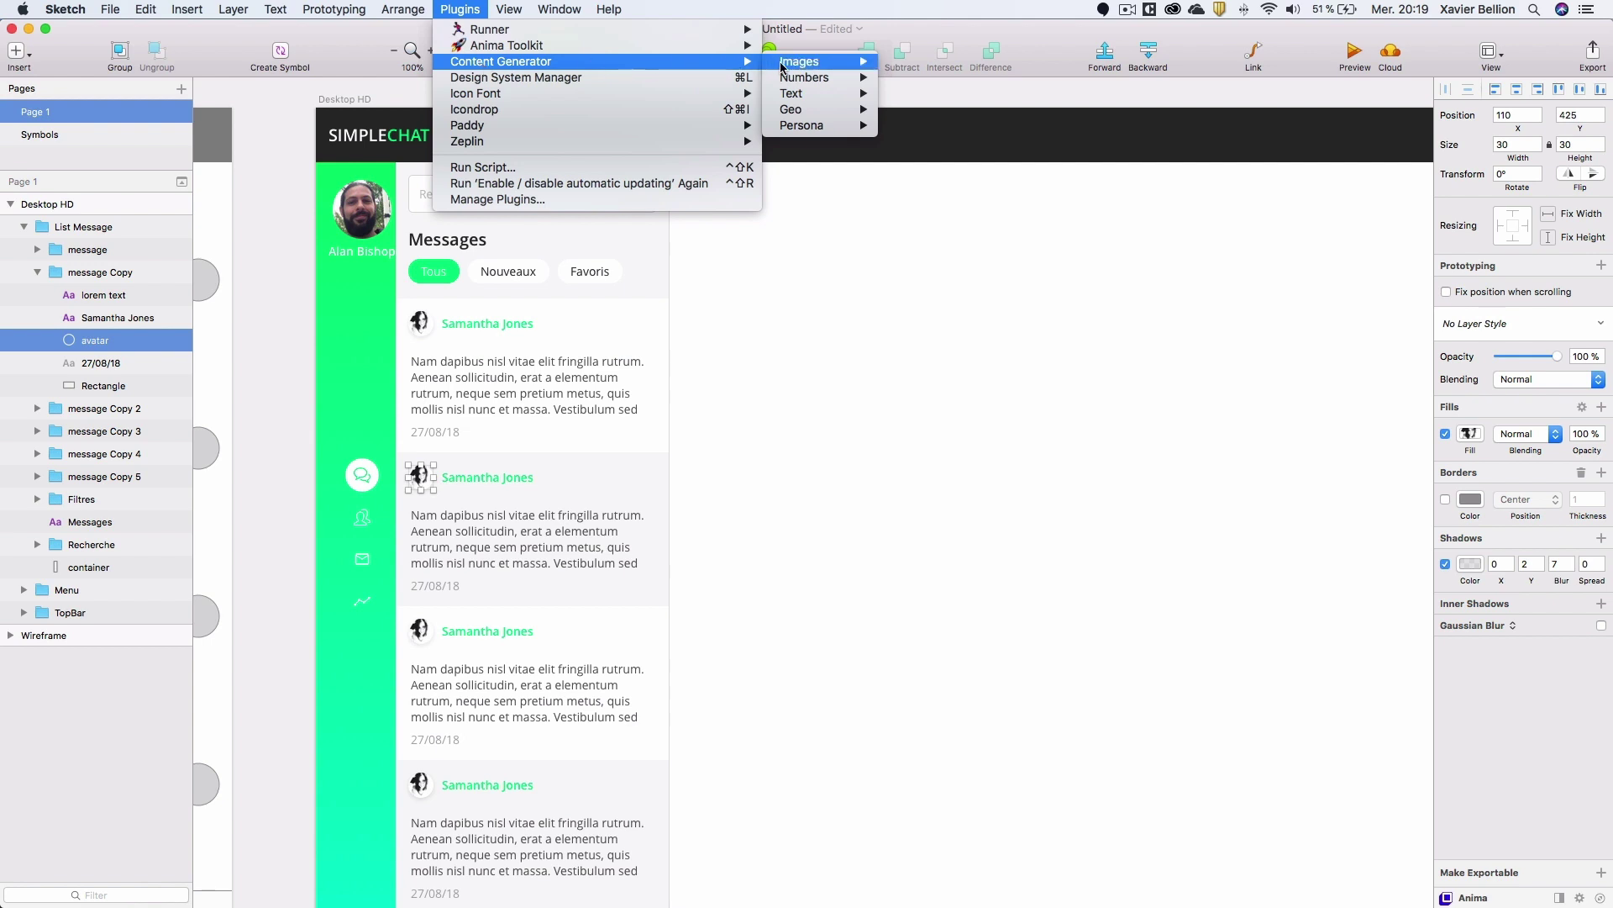
mouse_move(832, 126)
mouse_move(941, 142)
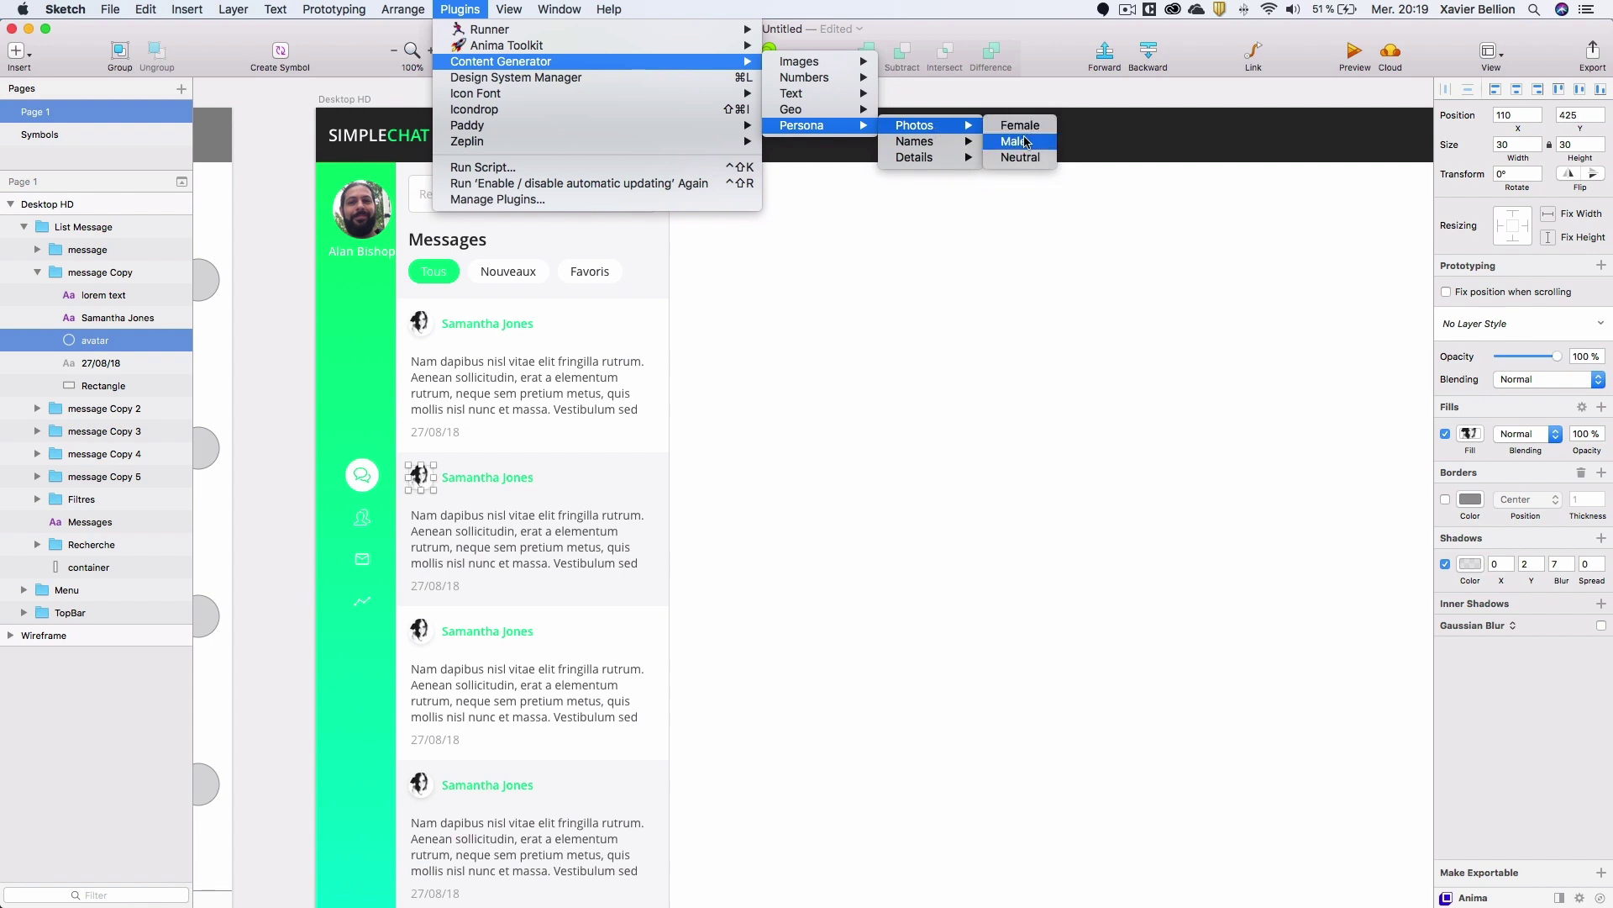
left_click(1025, 143)
Replace the second card's name with a generated male name.
left_click(513, 479)
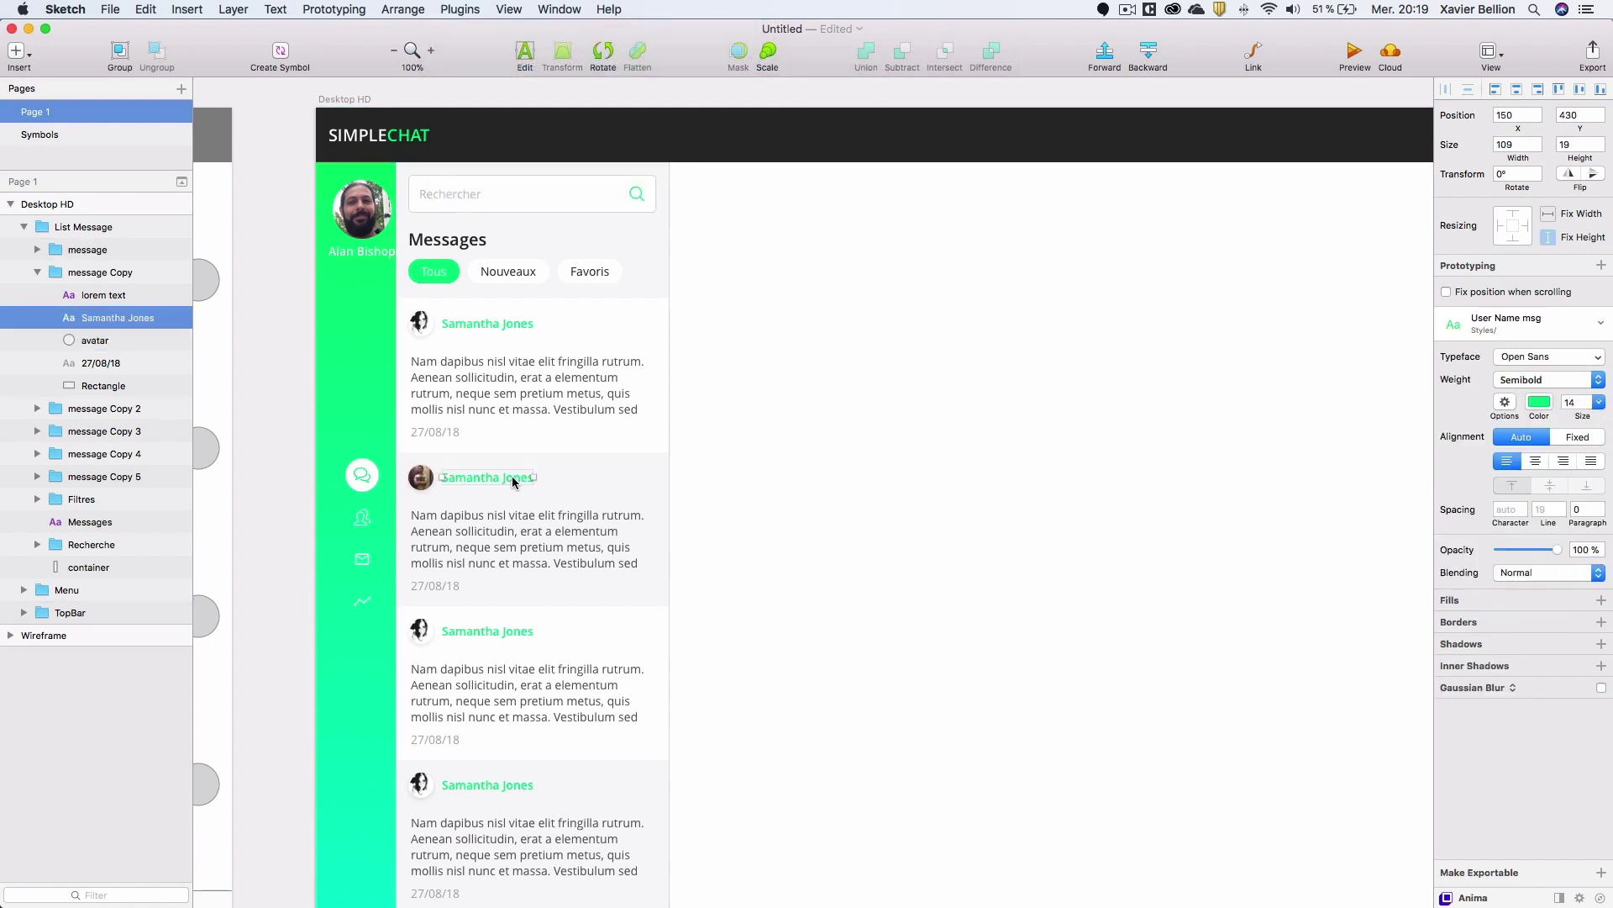
left_click(461, 9)
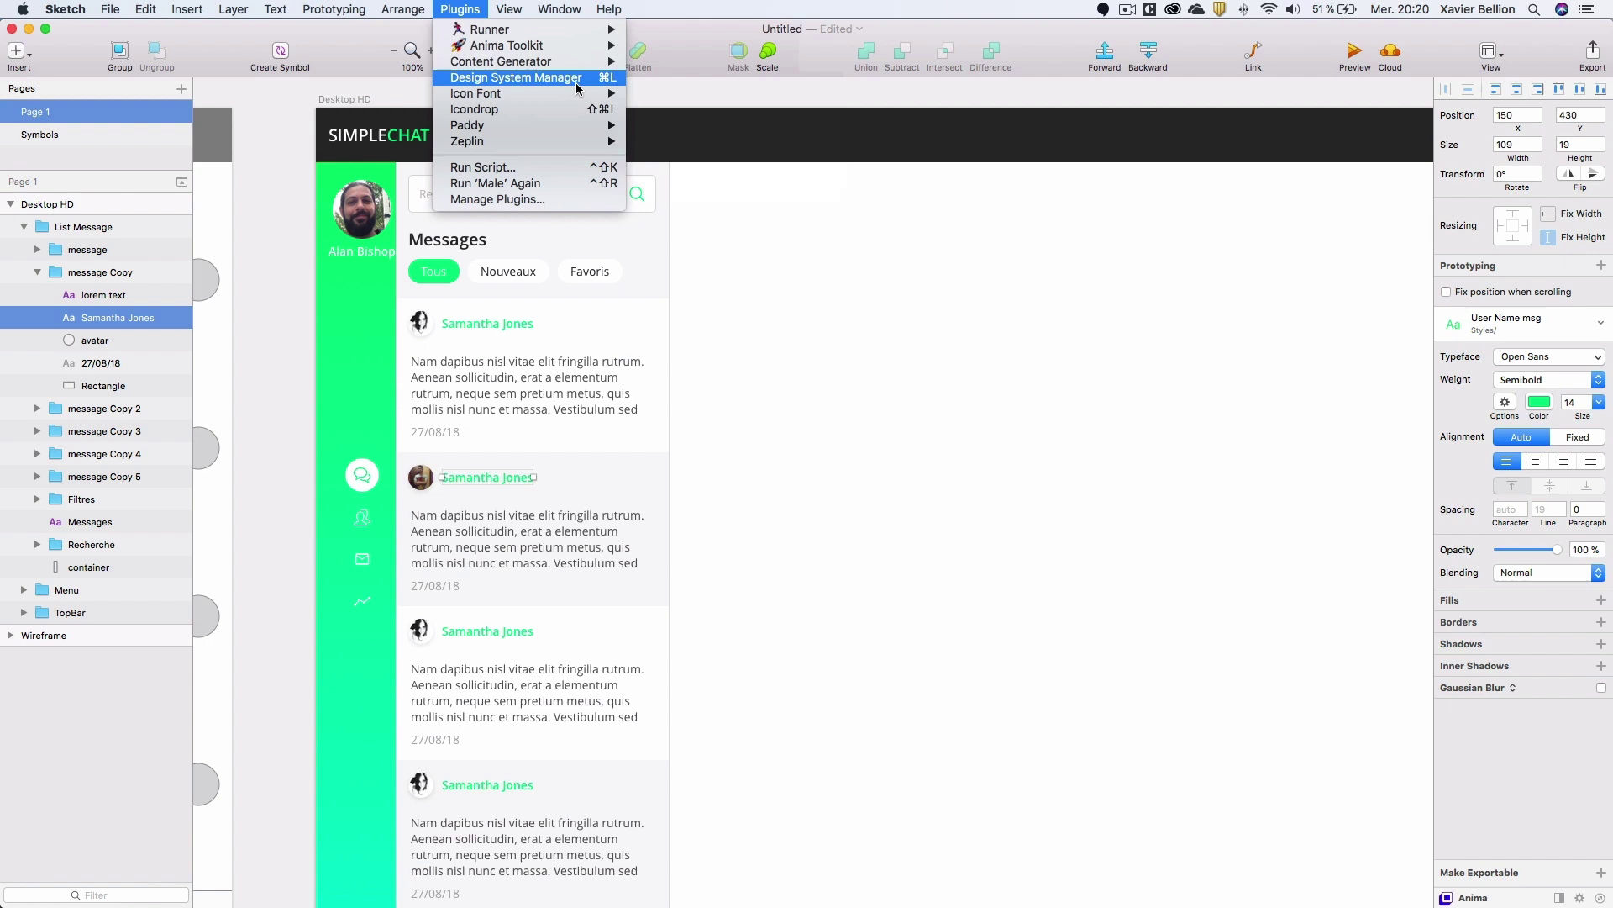
mouse_move(582, 94)
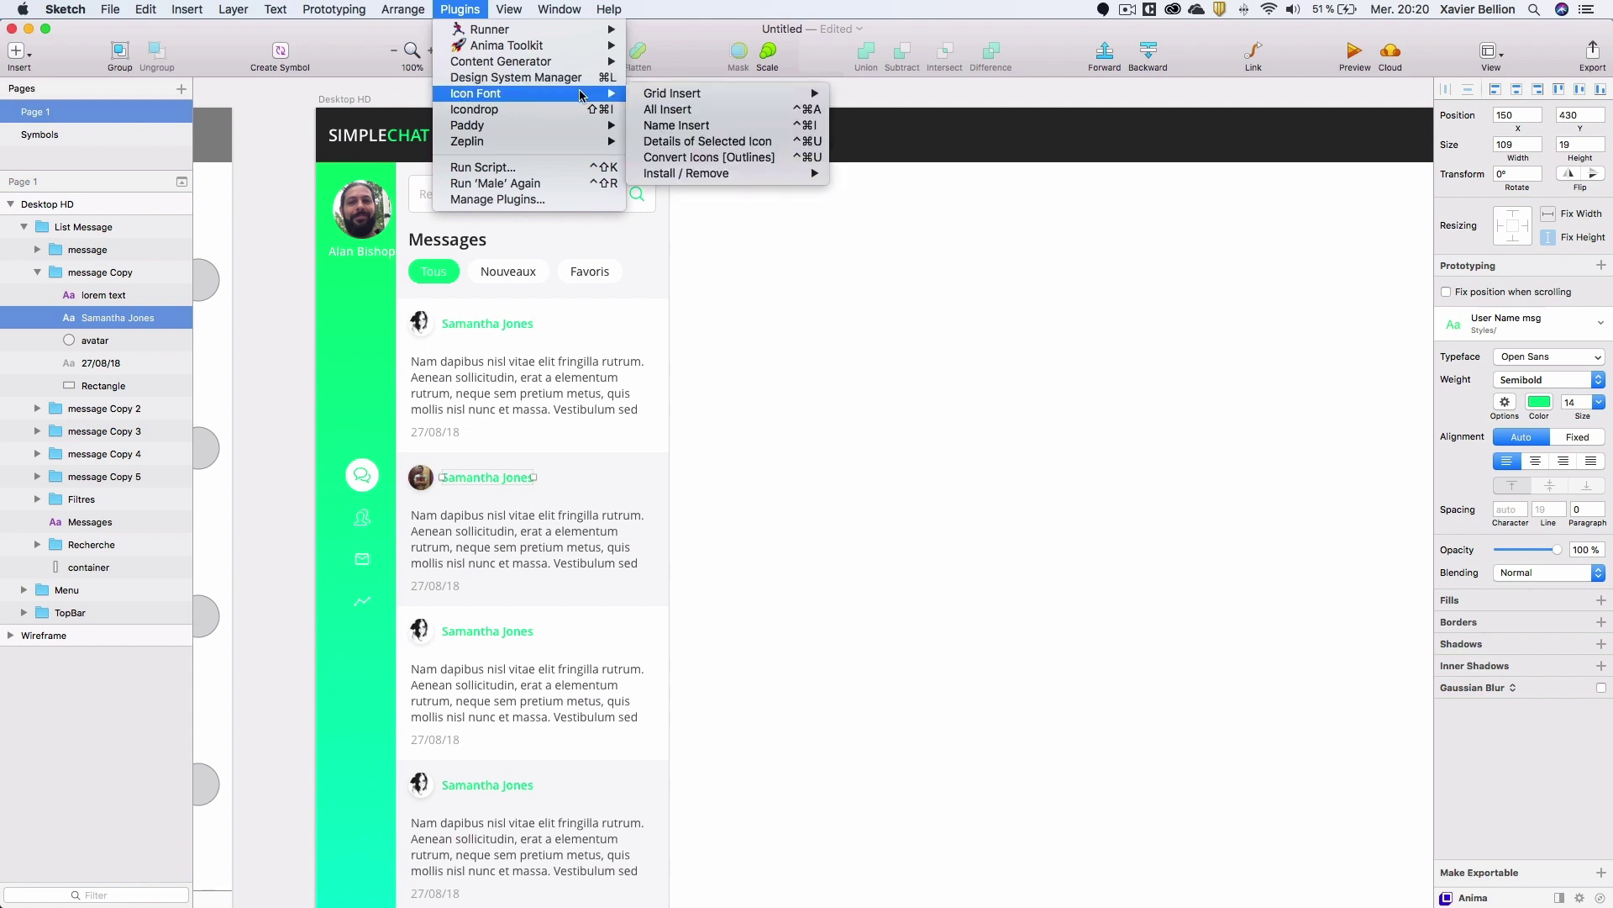
mouse_move(573, 61)
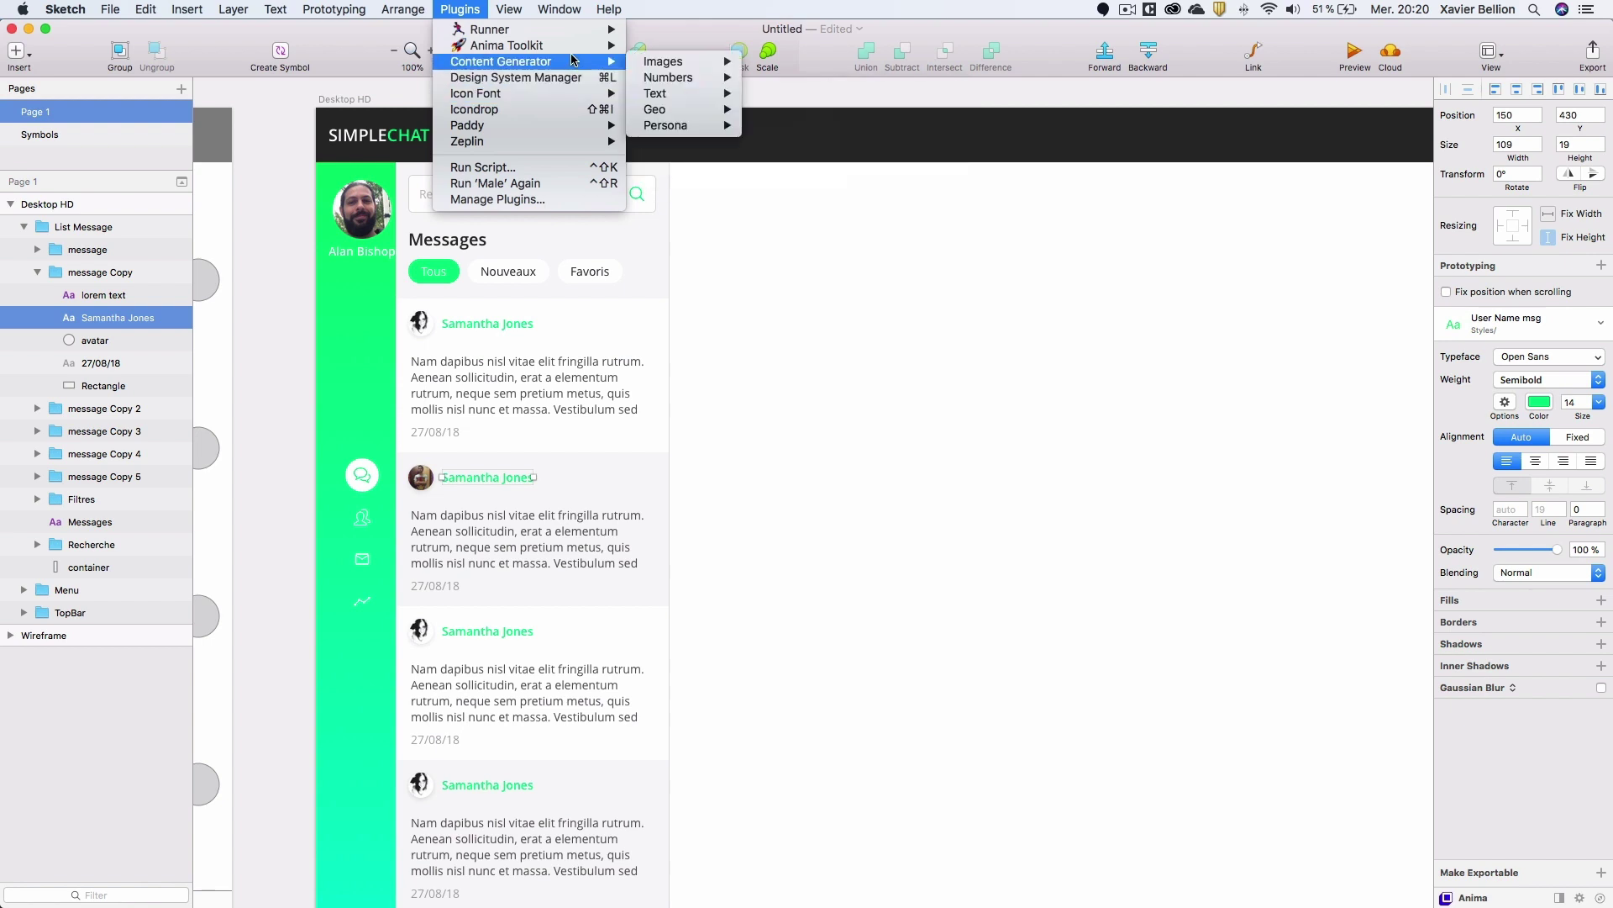
mouse_move(687, 128)
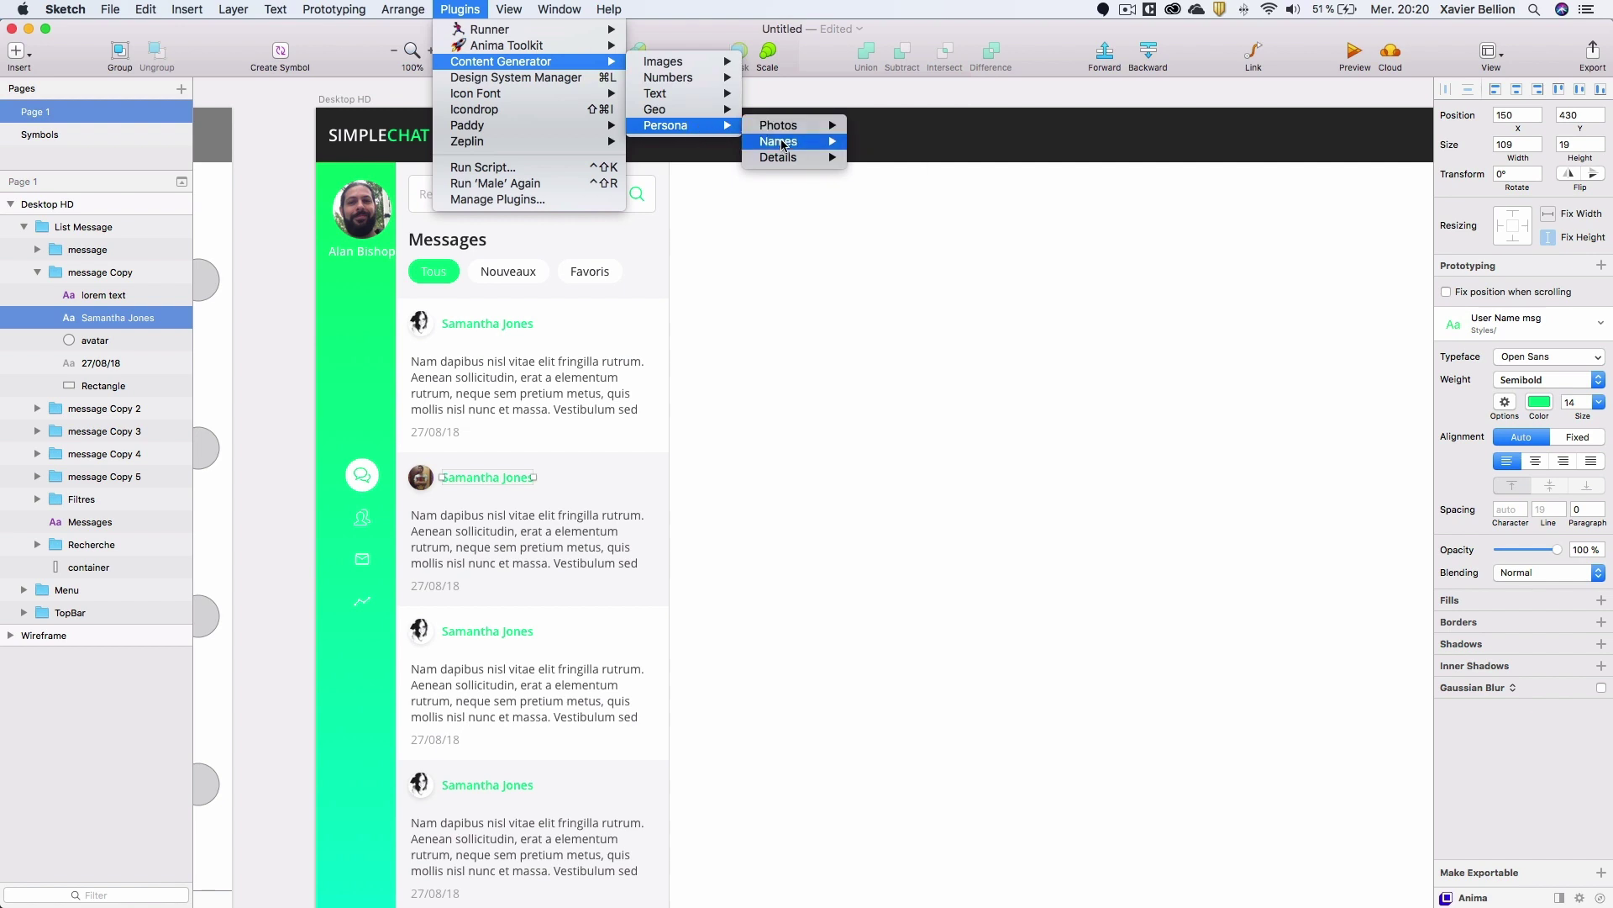
mouse_move(782, 147)
left_click(878, 158)
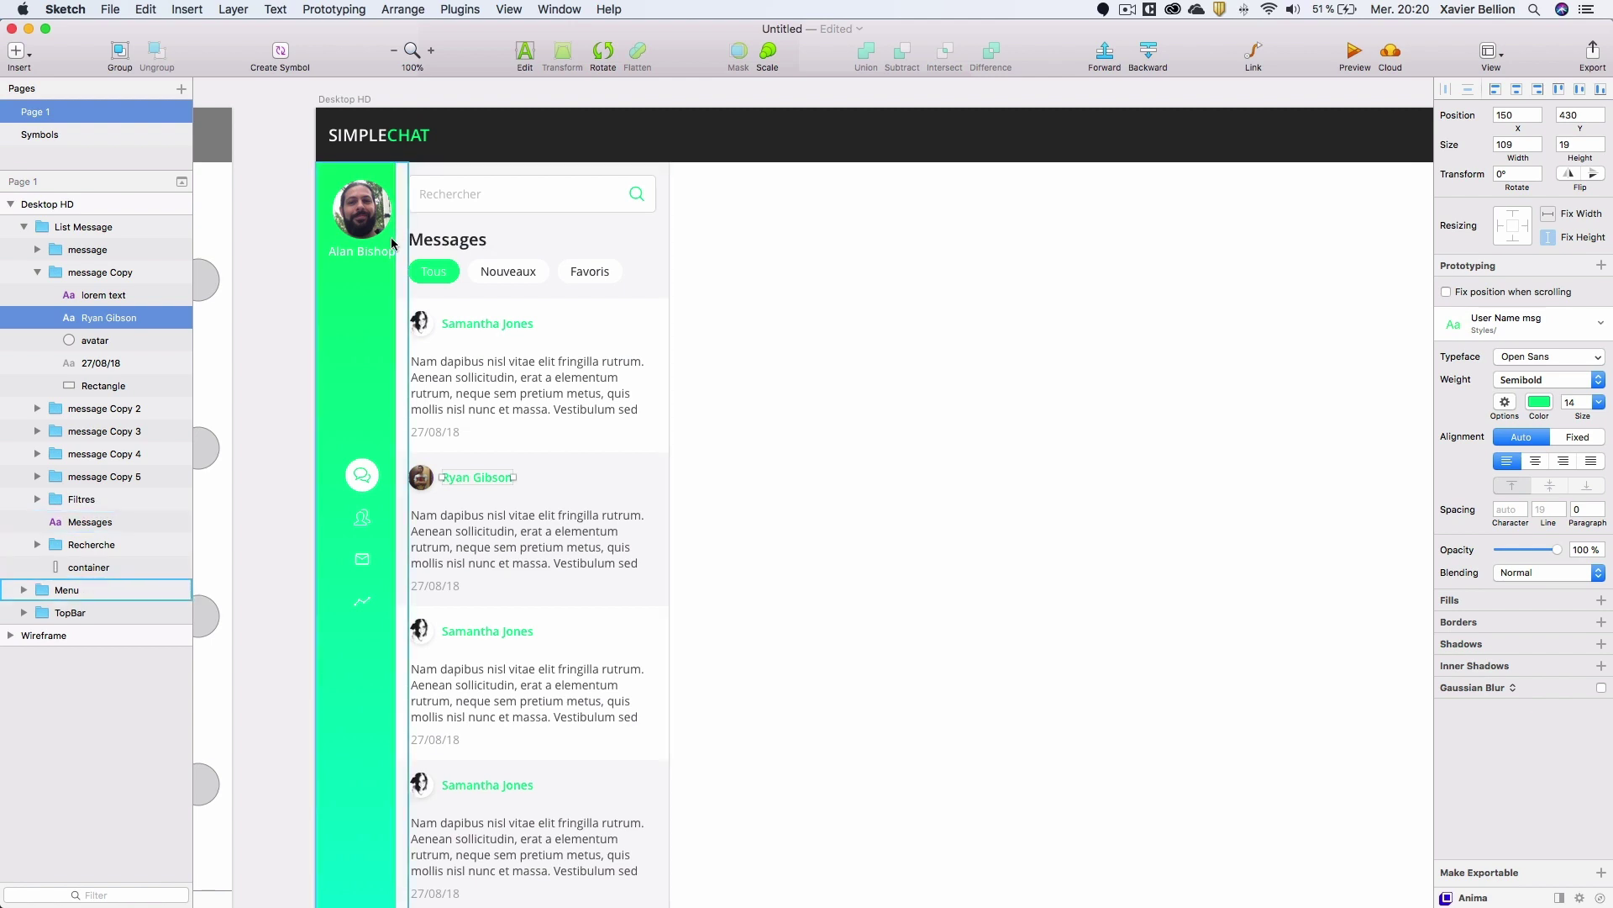
left_click(78, 229)
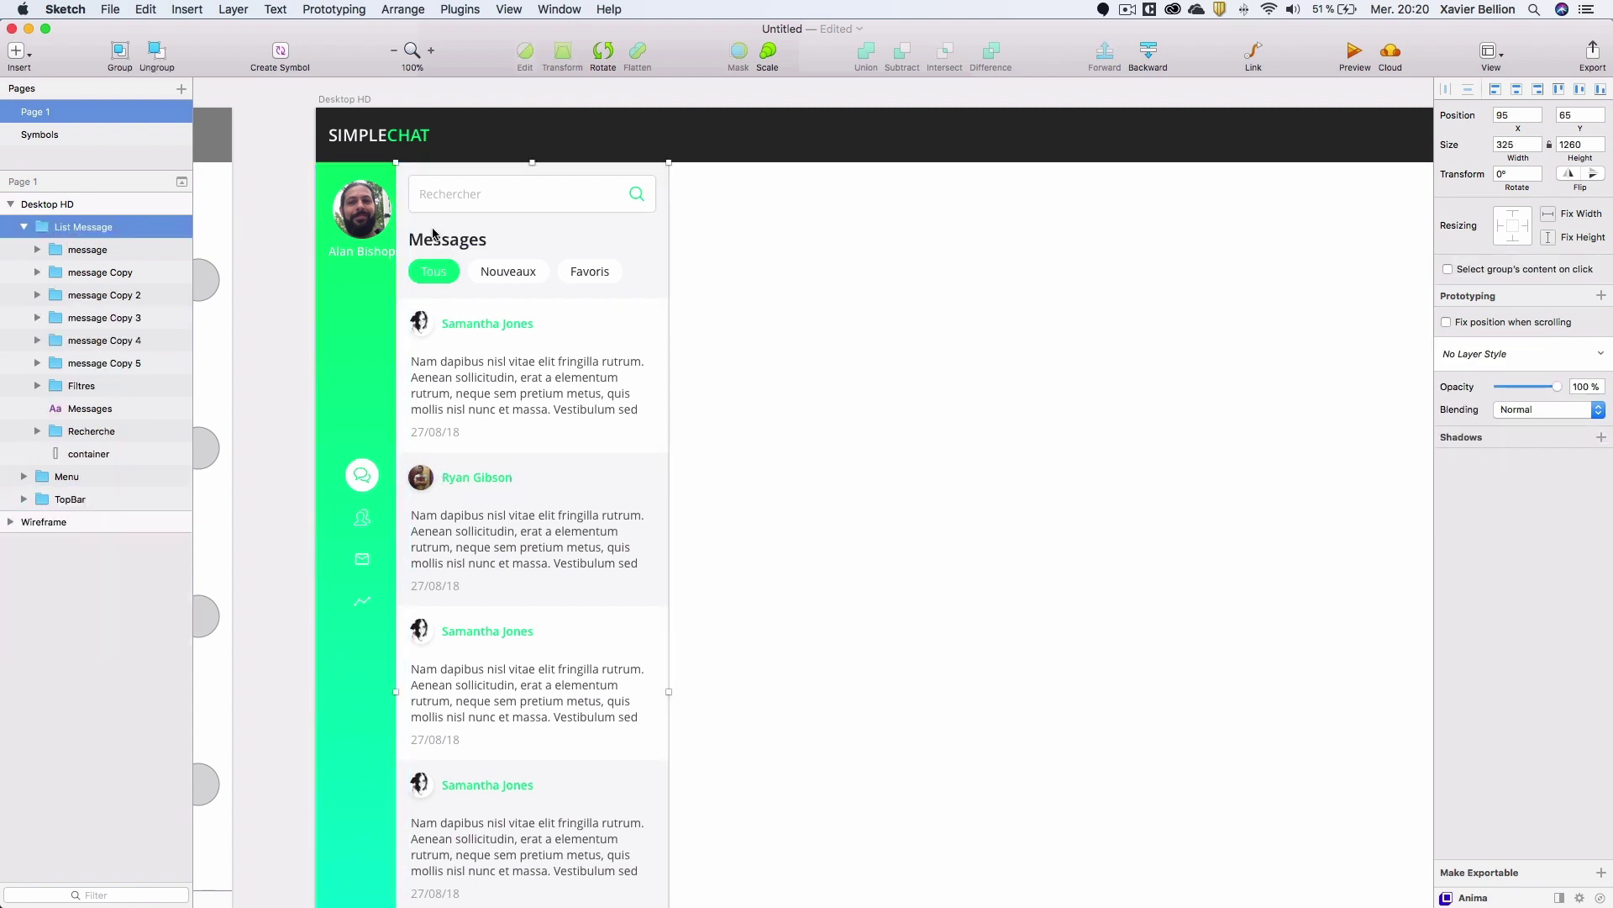
Shift the message list group 15 px to the right.
left_click_drag(437, 233, 453, 231)
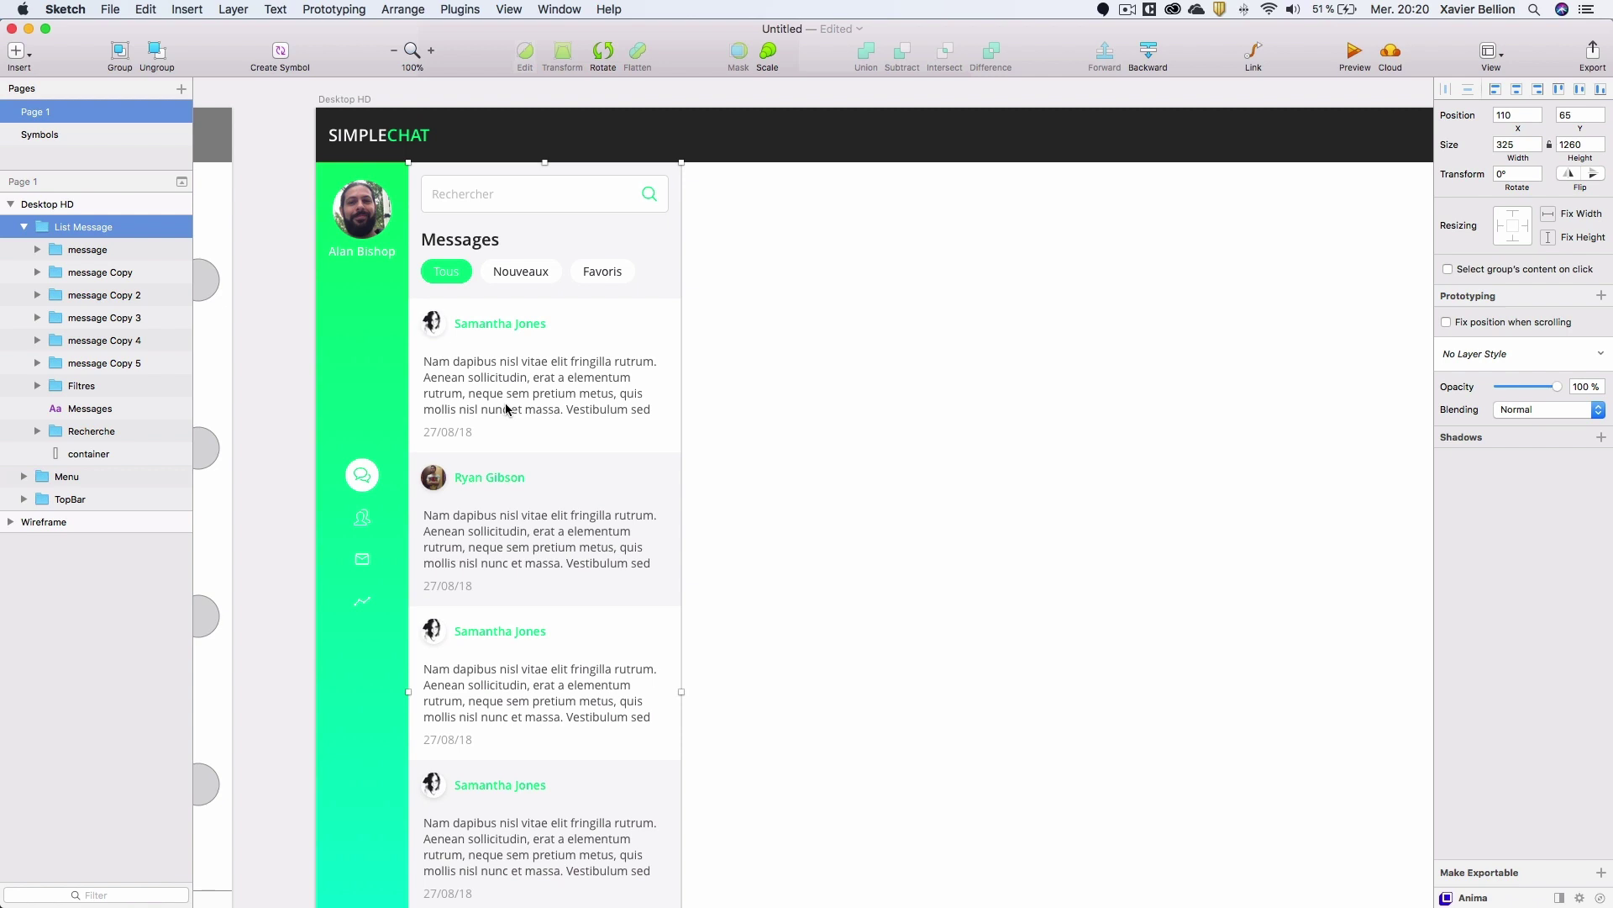
scroll(510, 409, "down", 1)
scroll(510, 409, "down", 1)
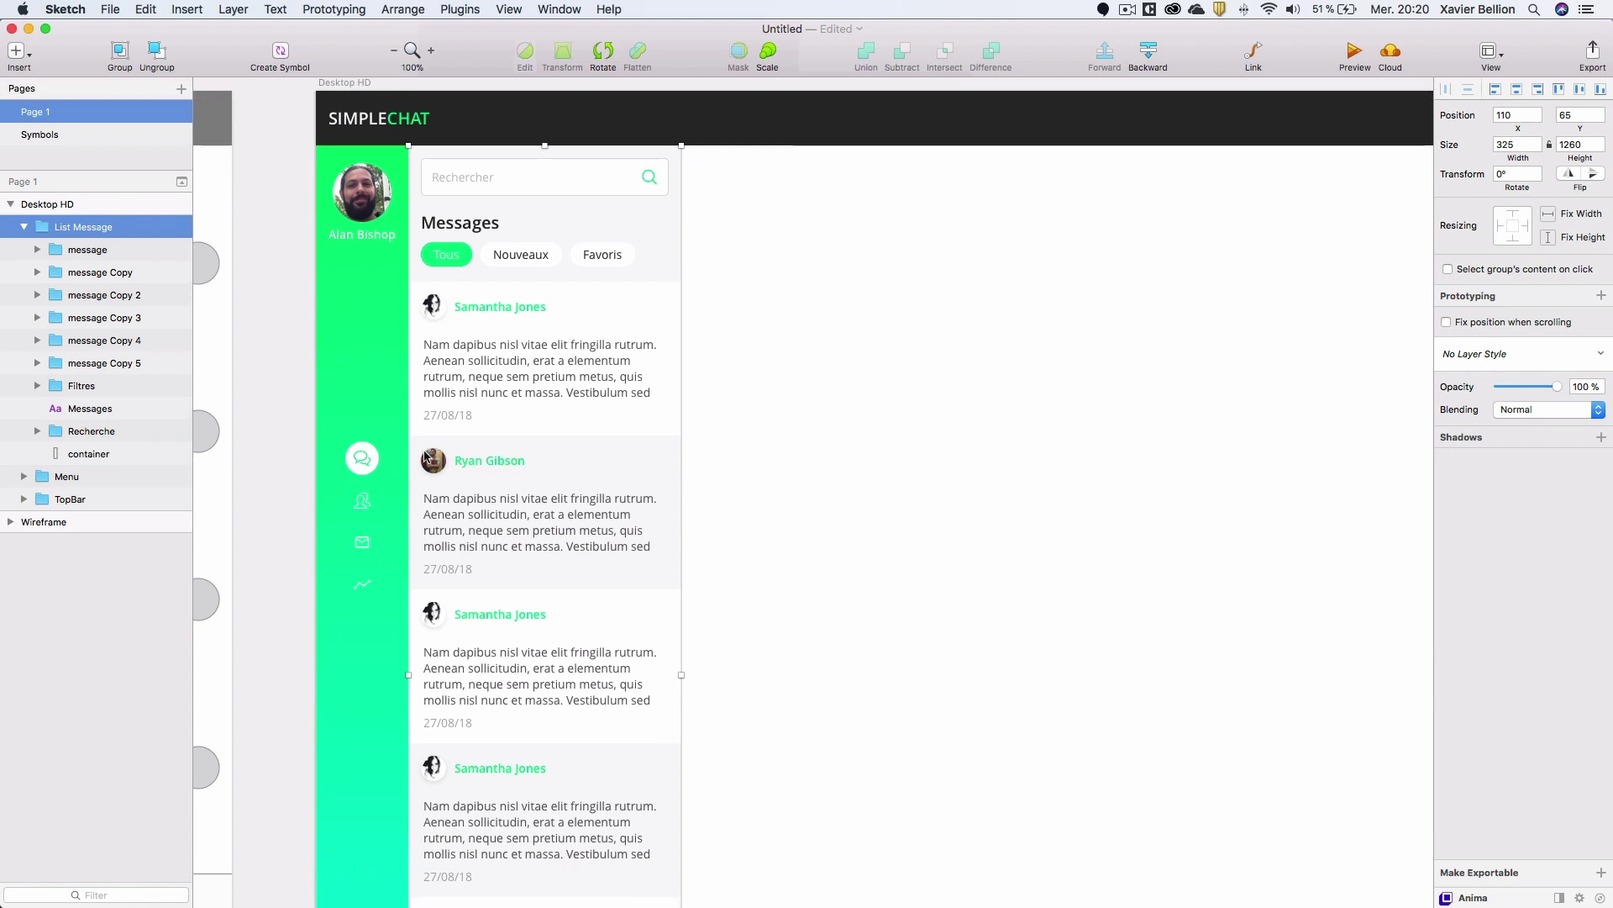
Fill the third card's avatar with a random male photo.
left_click(434, 616)
left_click(433, 616)
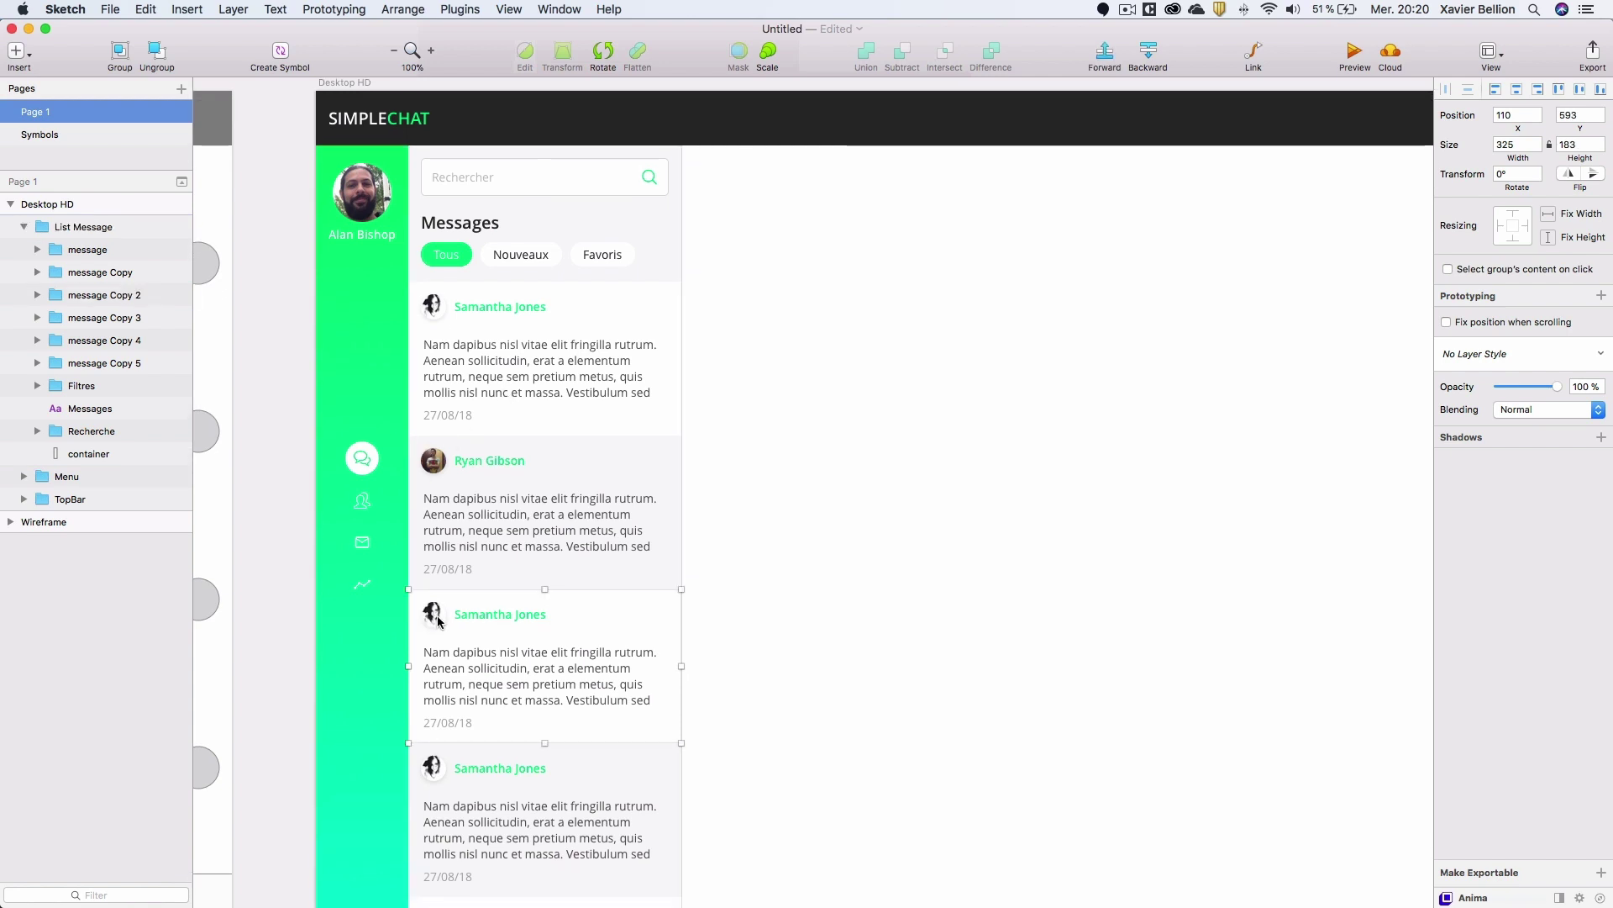
left_click(460, 8)
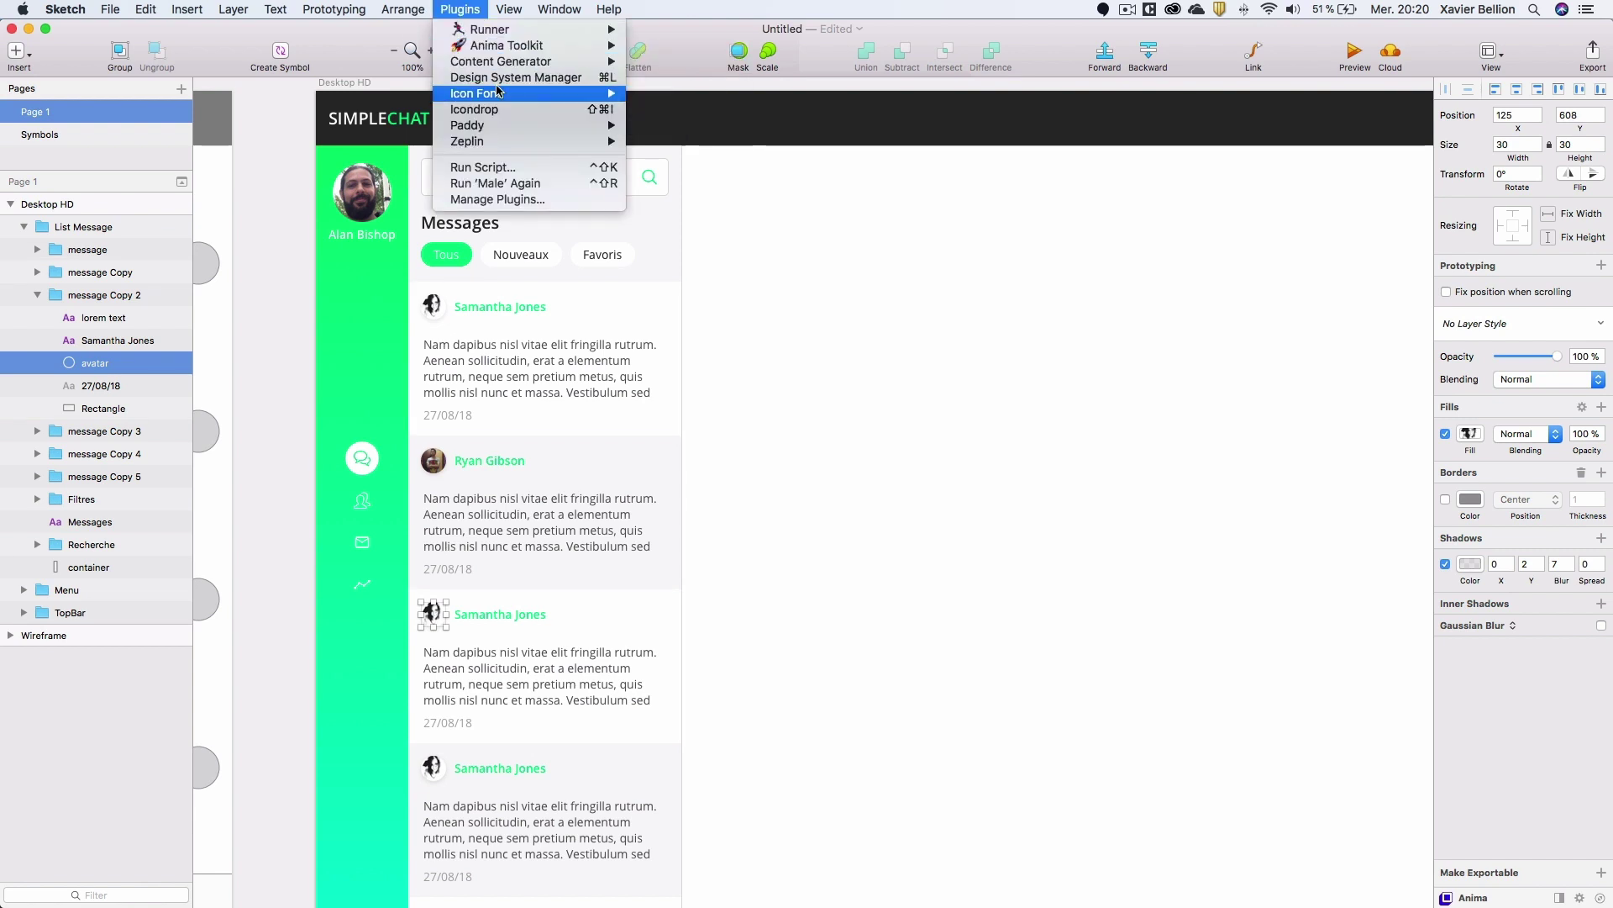
mouse_move(580, 61)
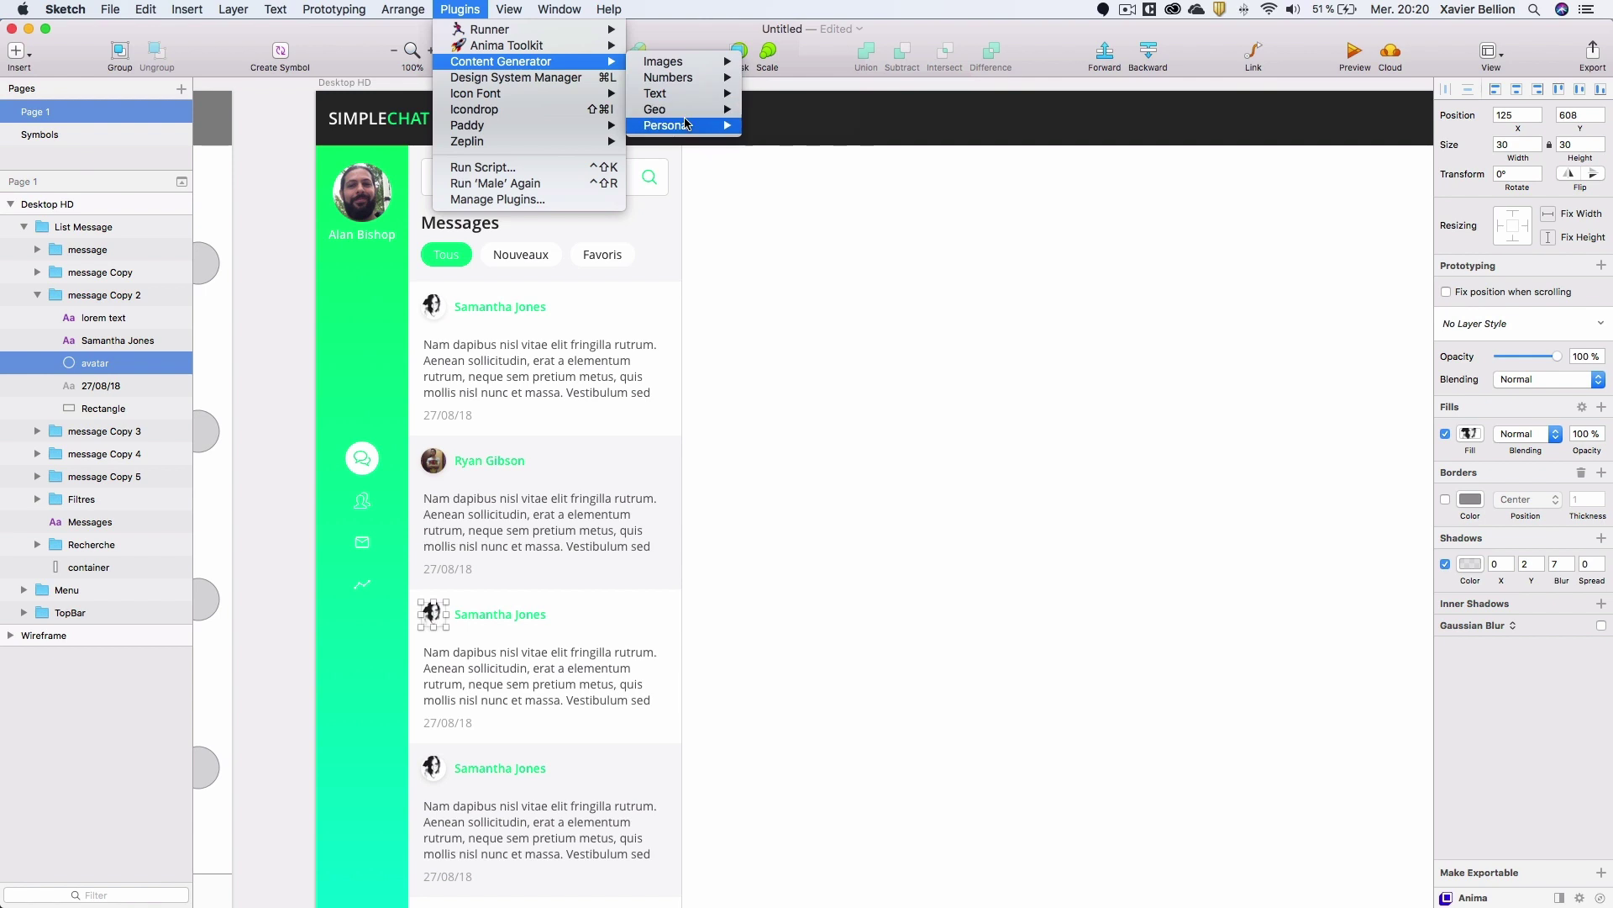
mouse_move(687, 124)
mouse_move(782, 128)
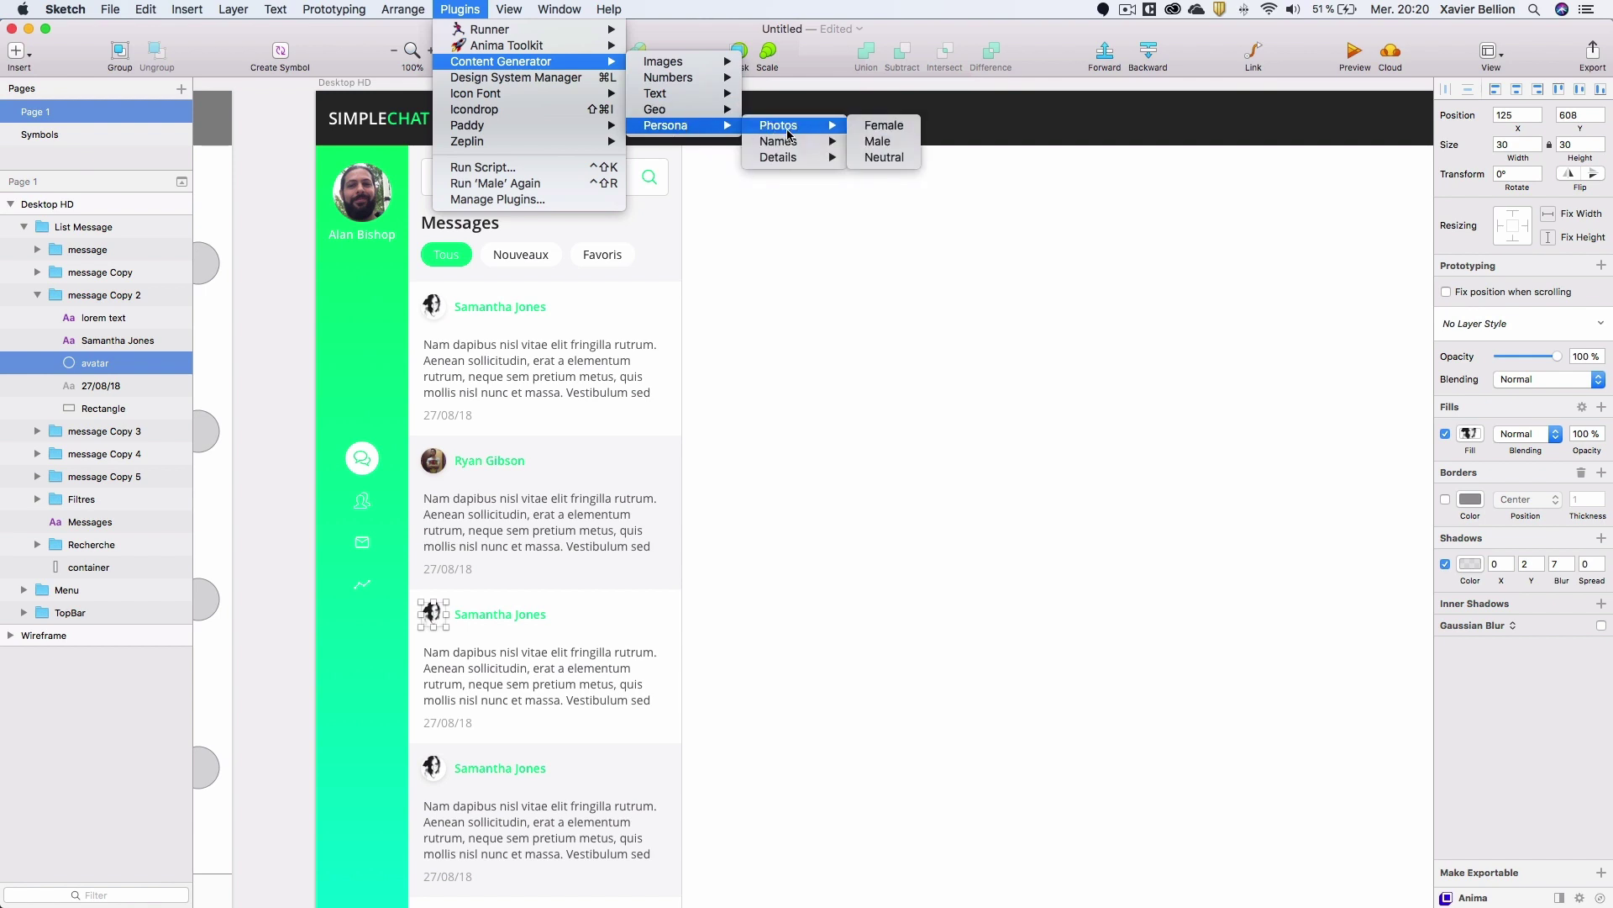
left_click(889, 145)
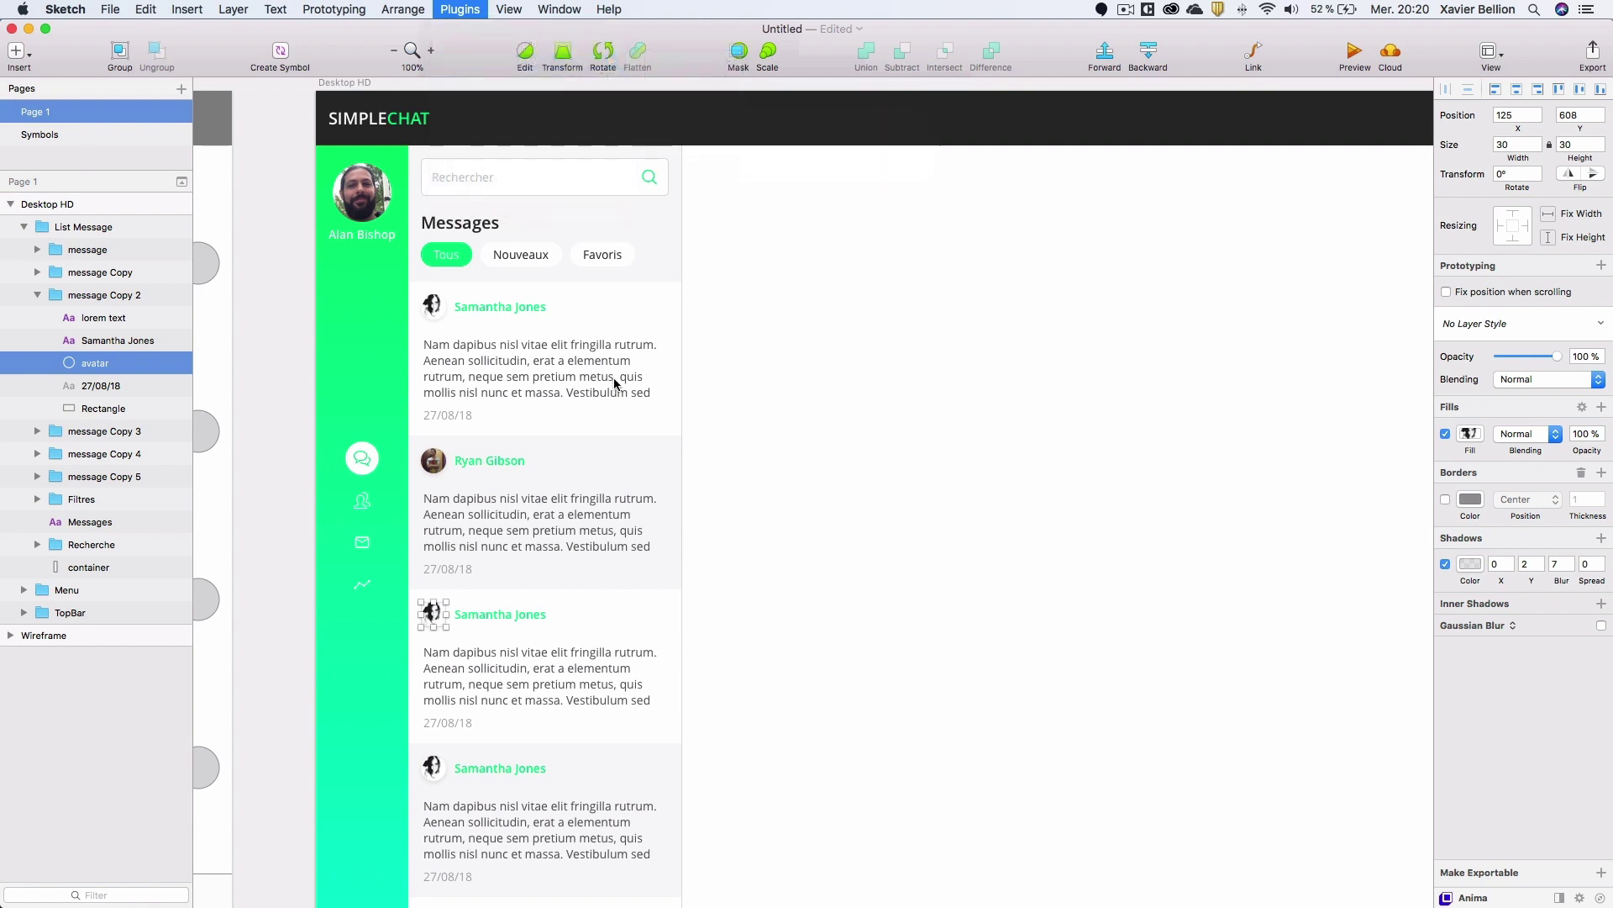
Replace the third card's name with a generated male name.
left_click(521, 612)
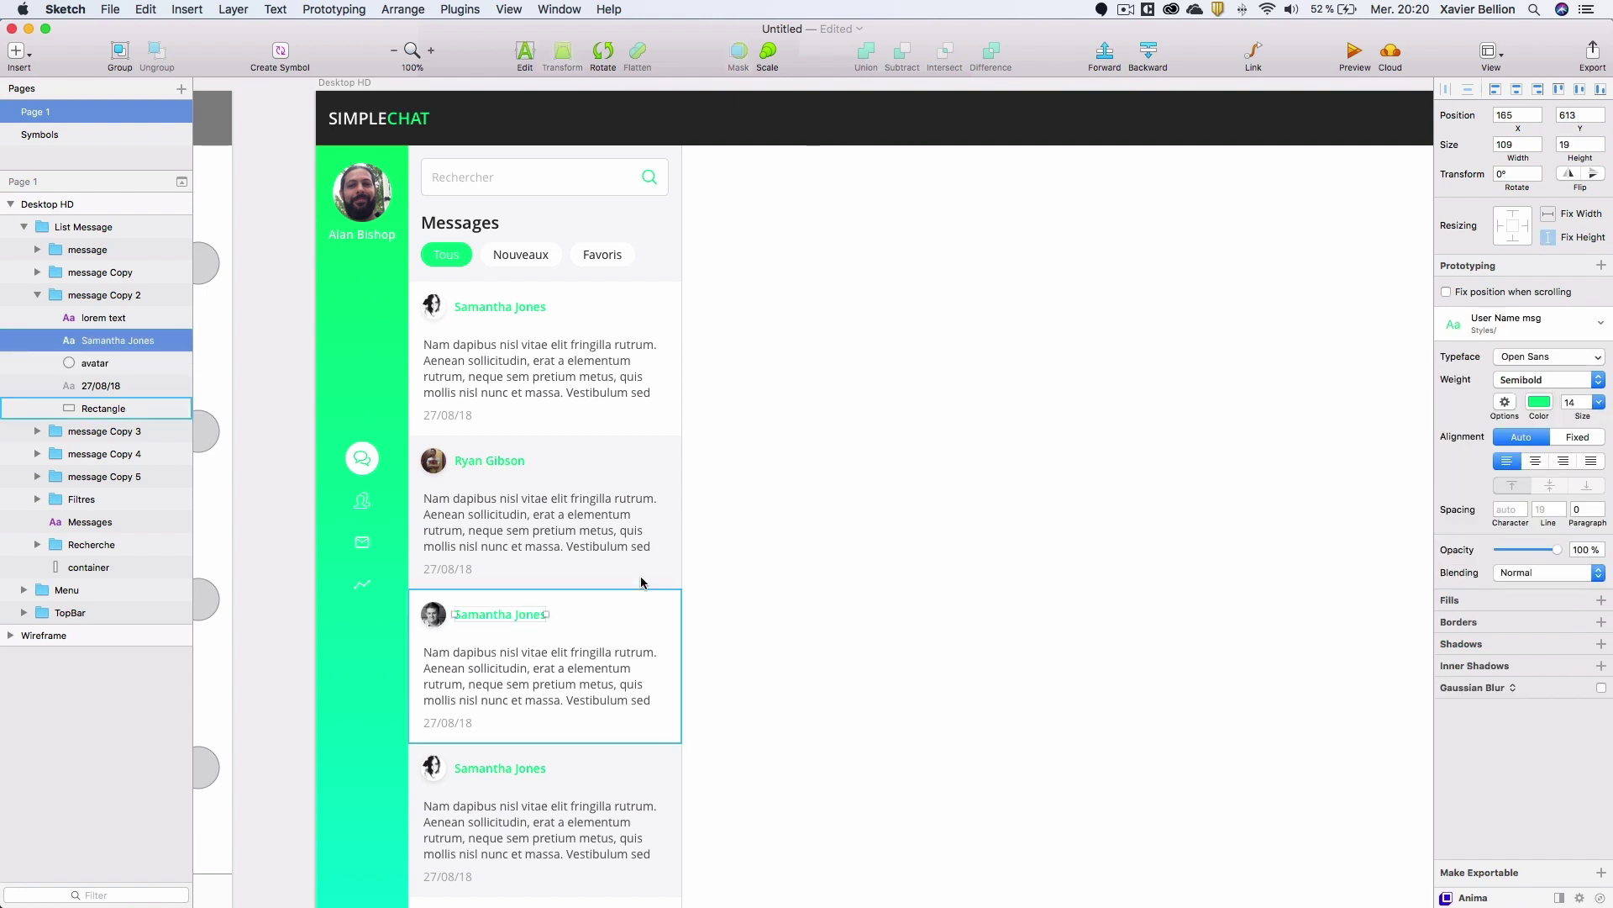
left_click(414, 10)
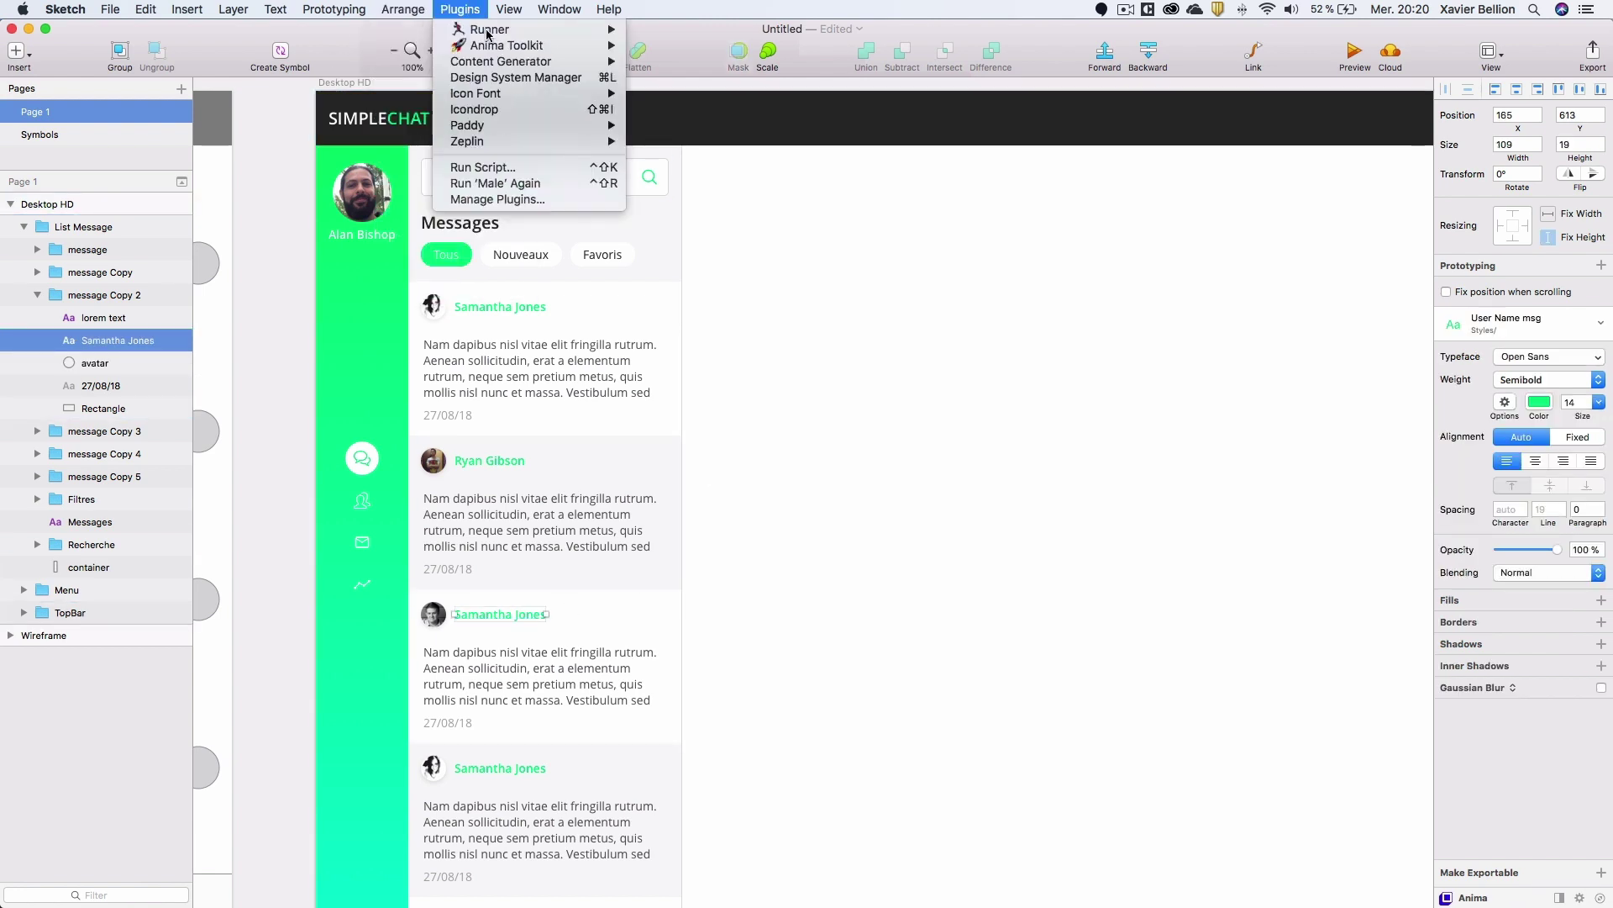
mouse_move(662, 115)
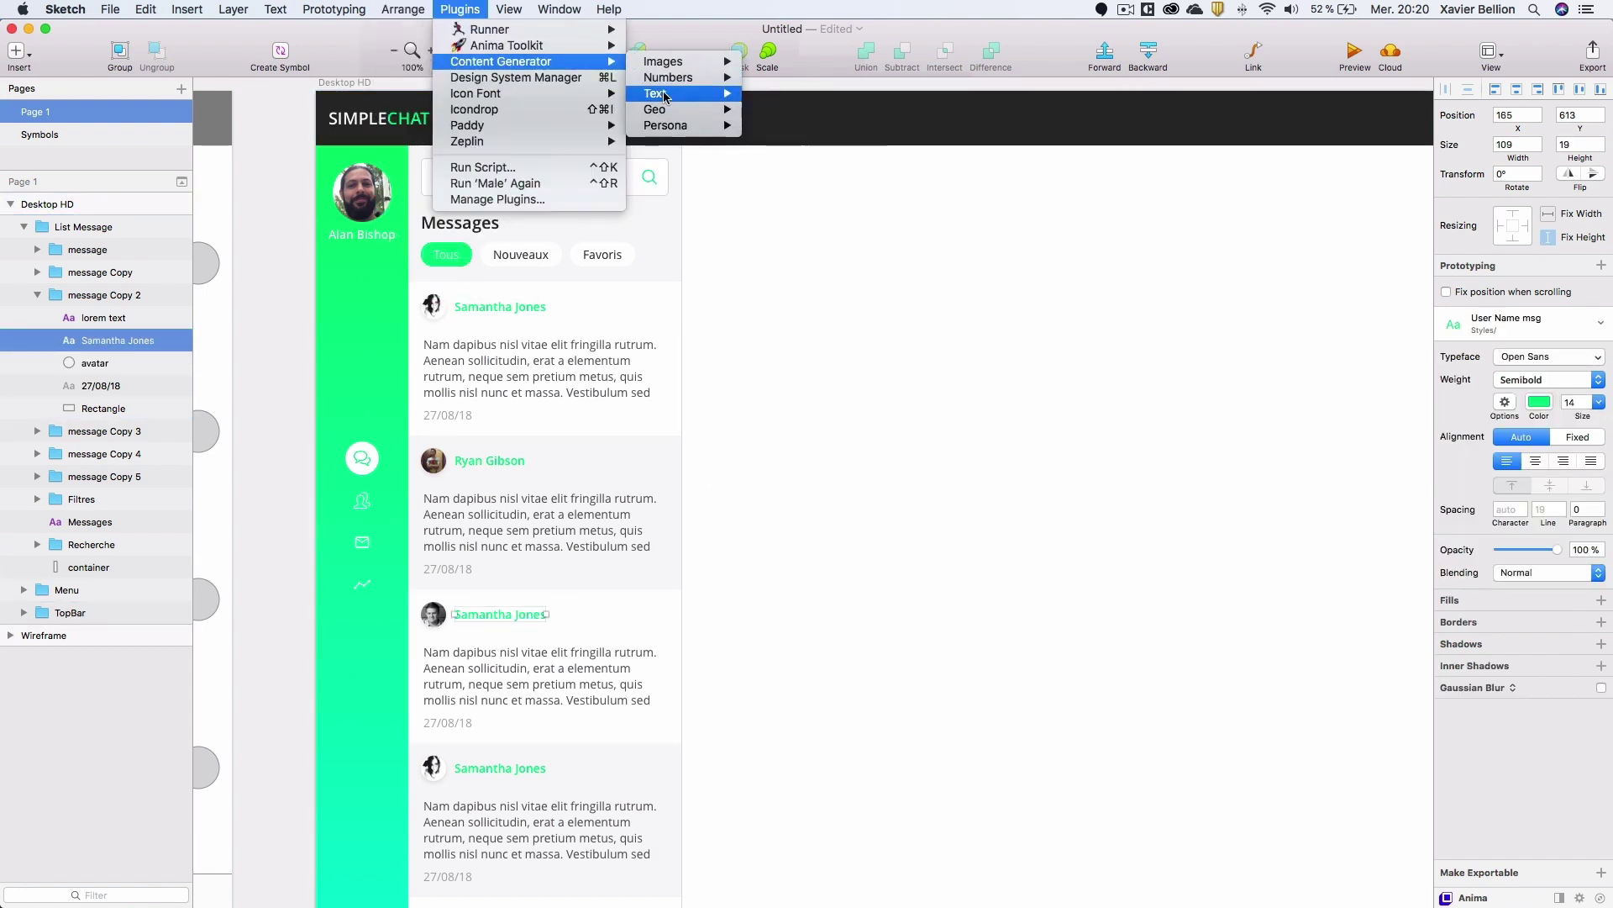
mouse_move(810, 144)
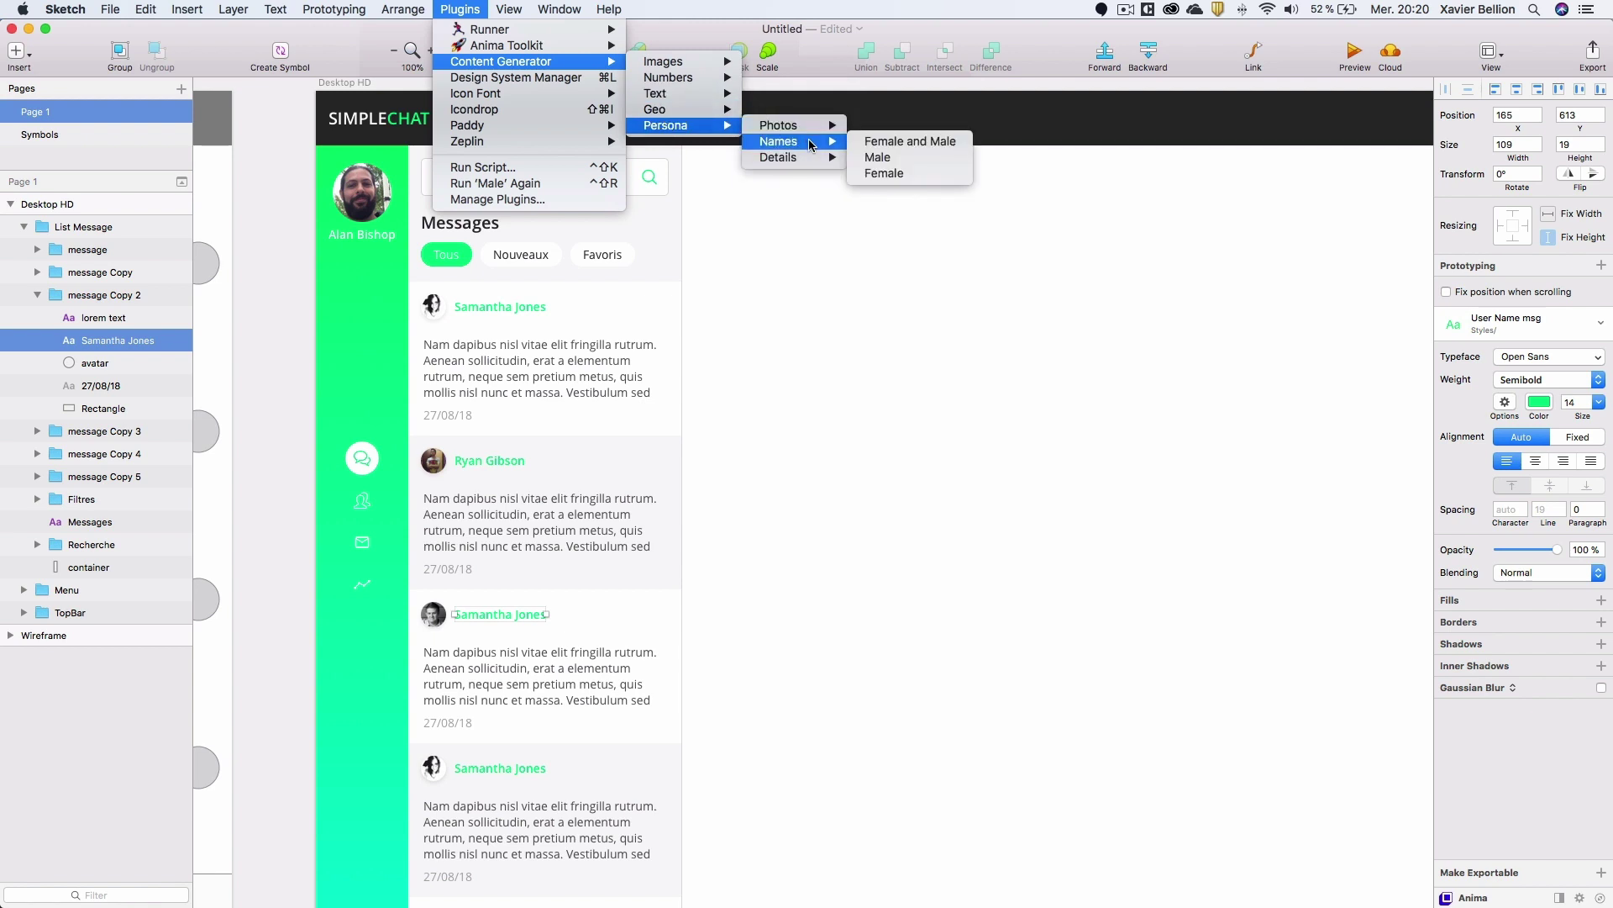
left_click(894, 156)
scroll(572, 254, "down", 5)
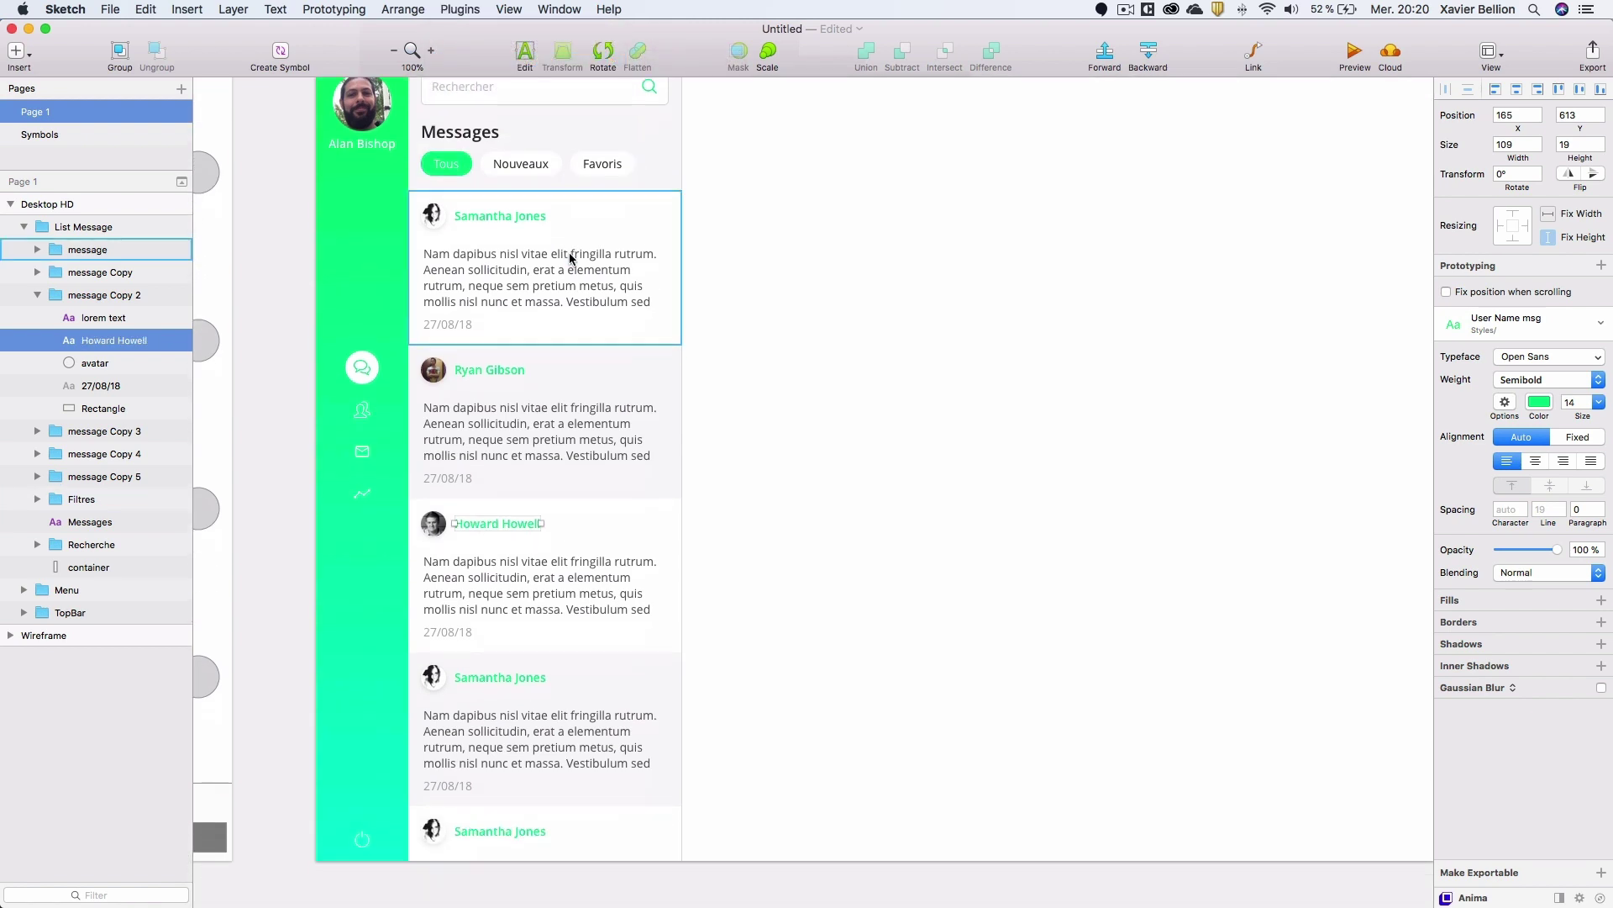
Fill the fourth card's avatar with a random female photo.
double_click(436, 578)
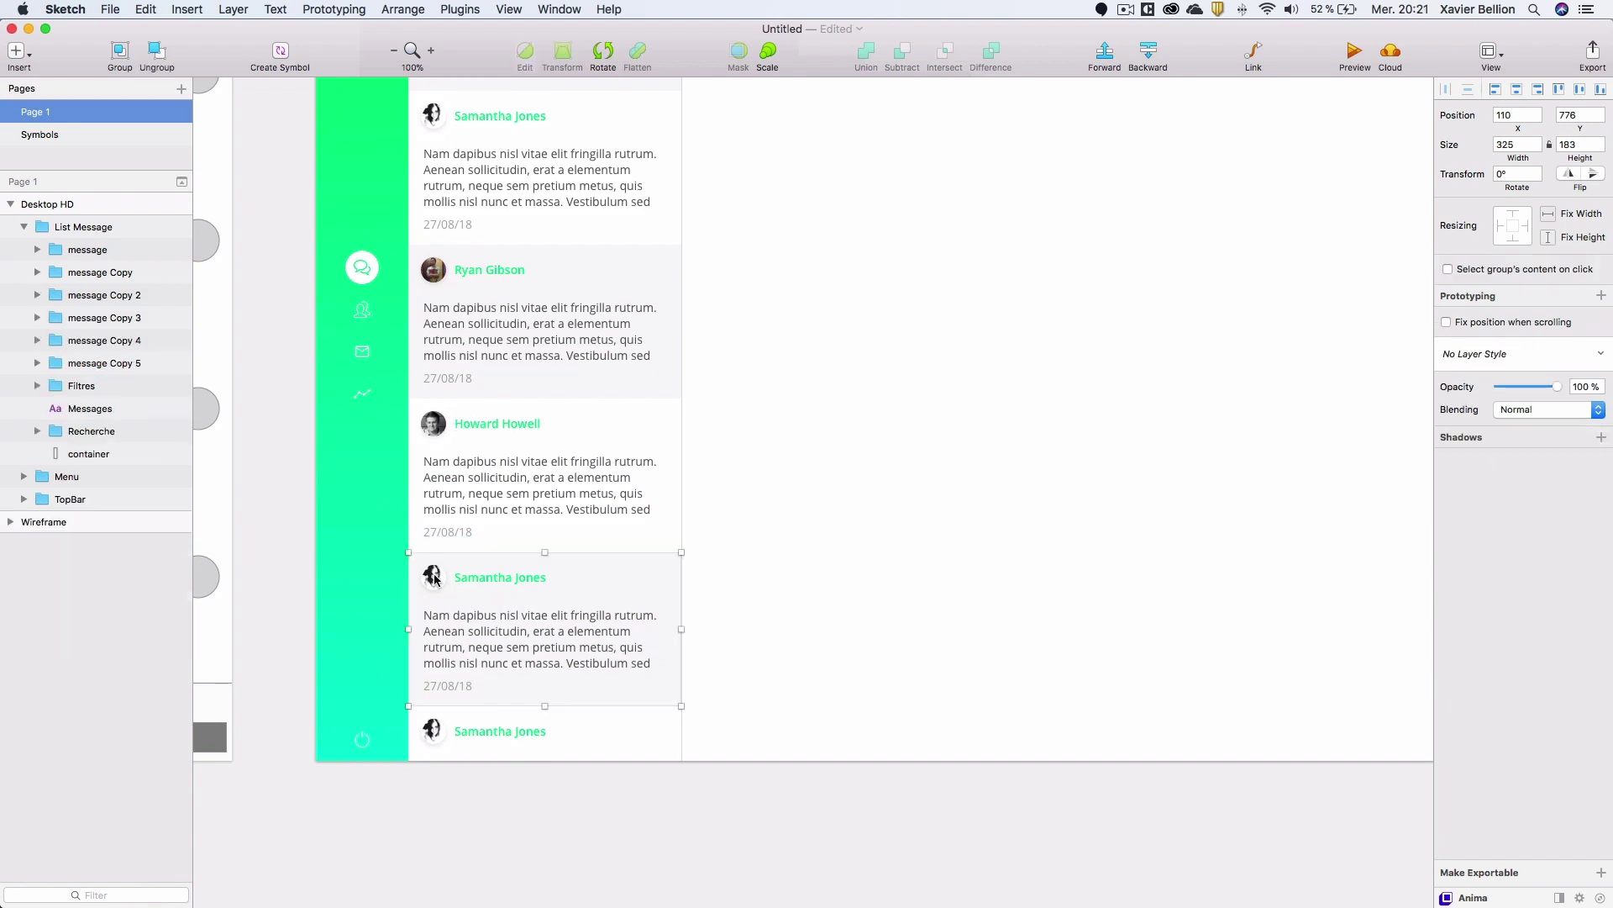
left_click(448, 9)
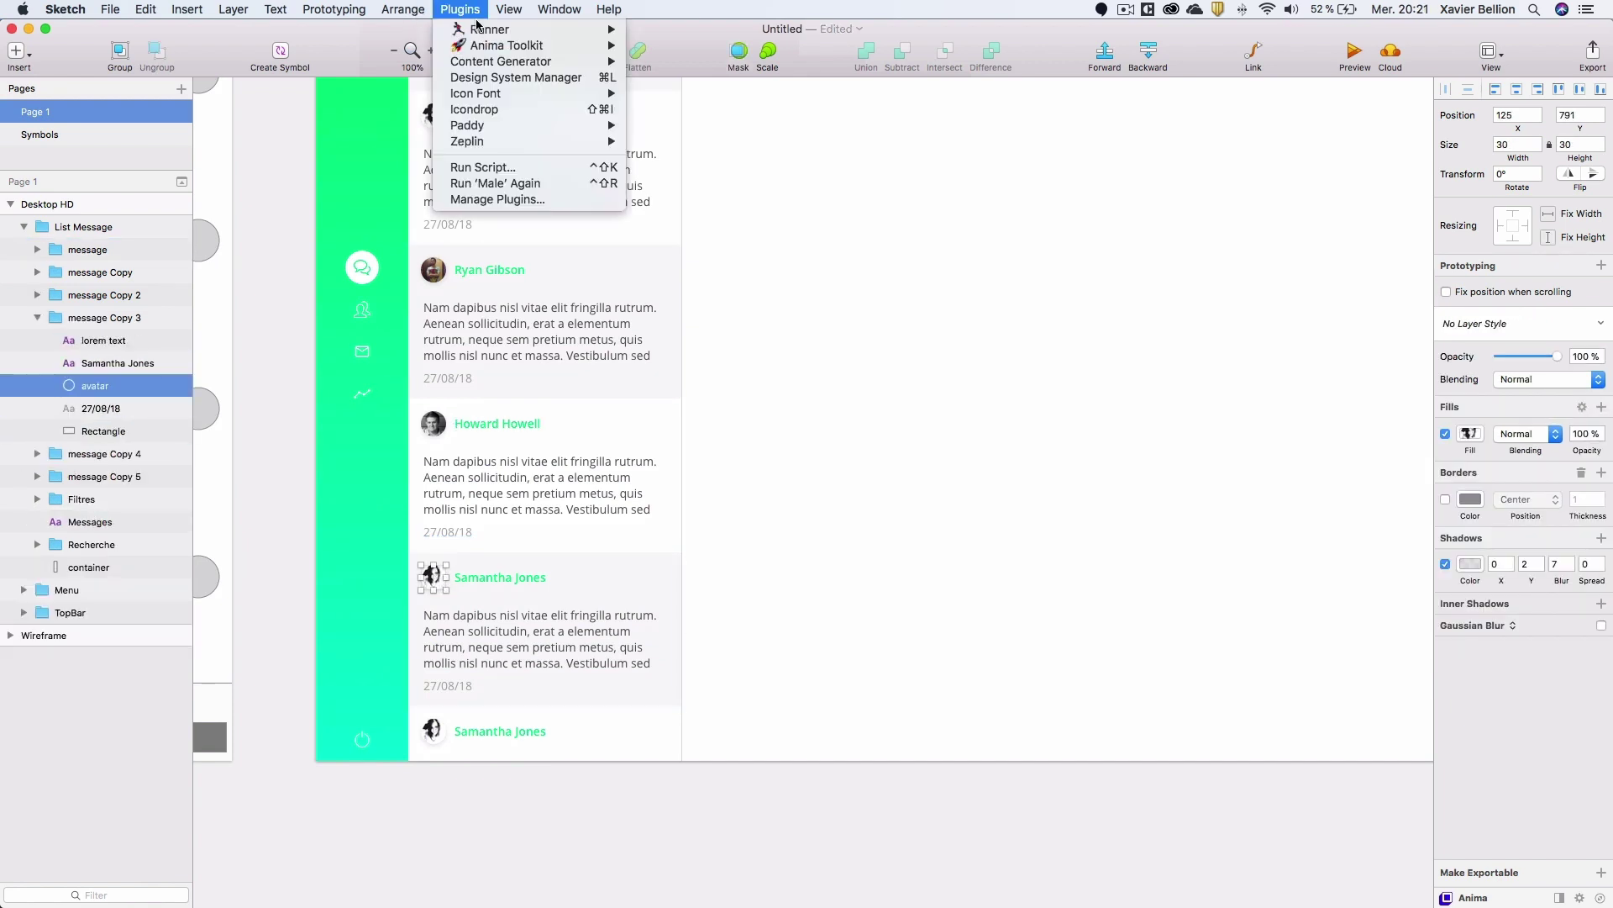
mouse_move(517, 63)
mouse_move(677, 126)
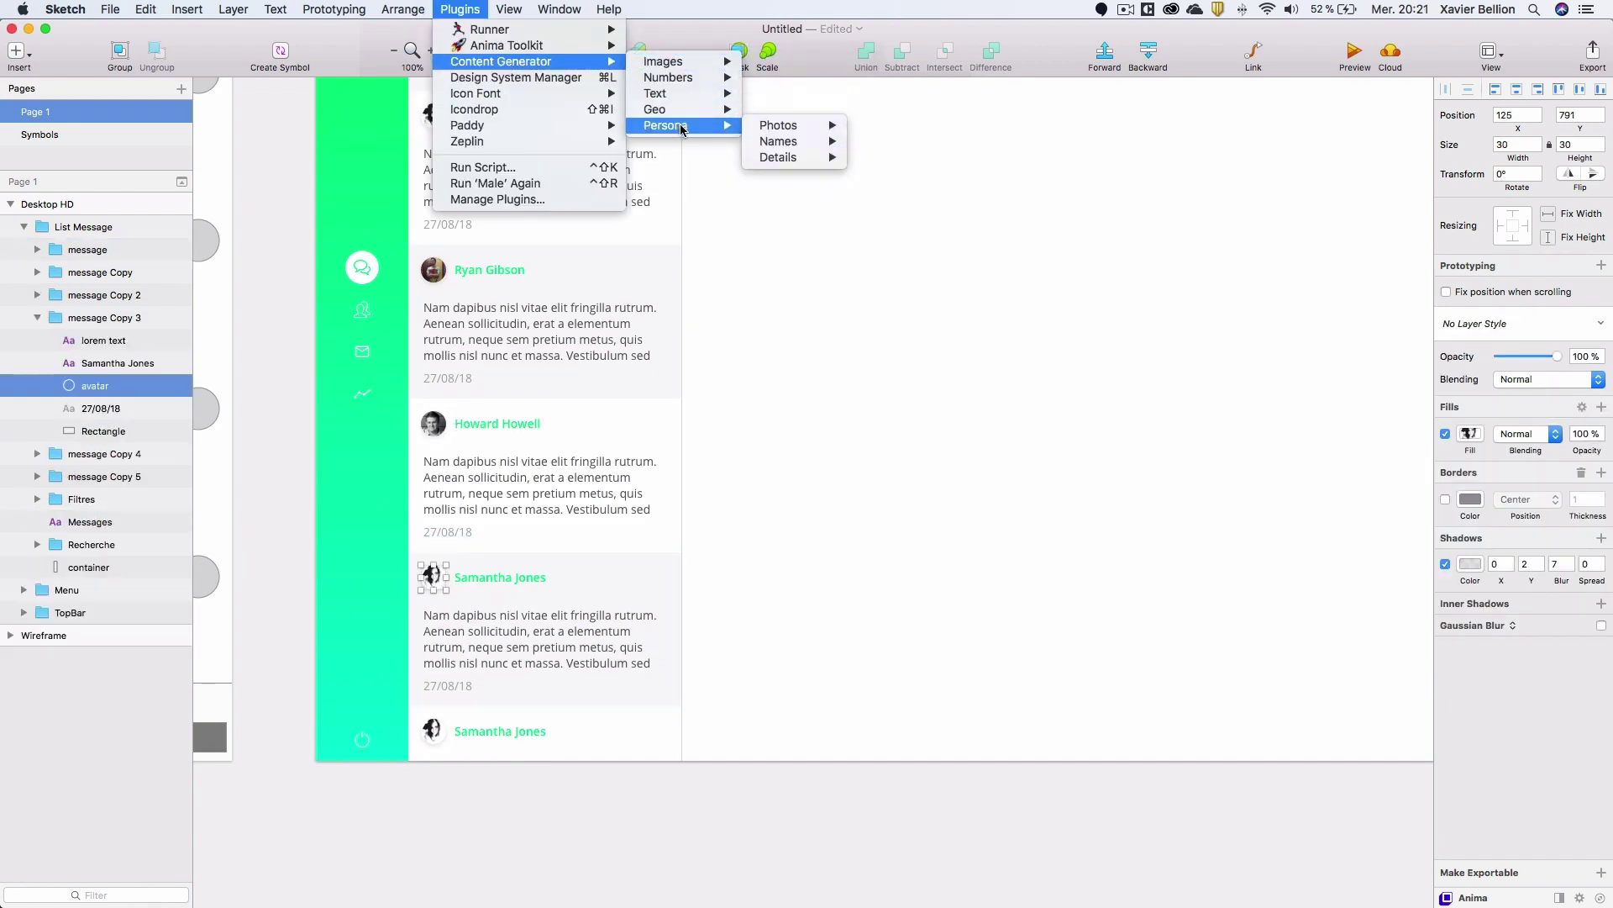
mouse_move(812, 145)
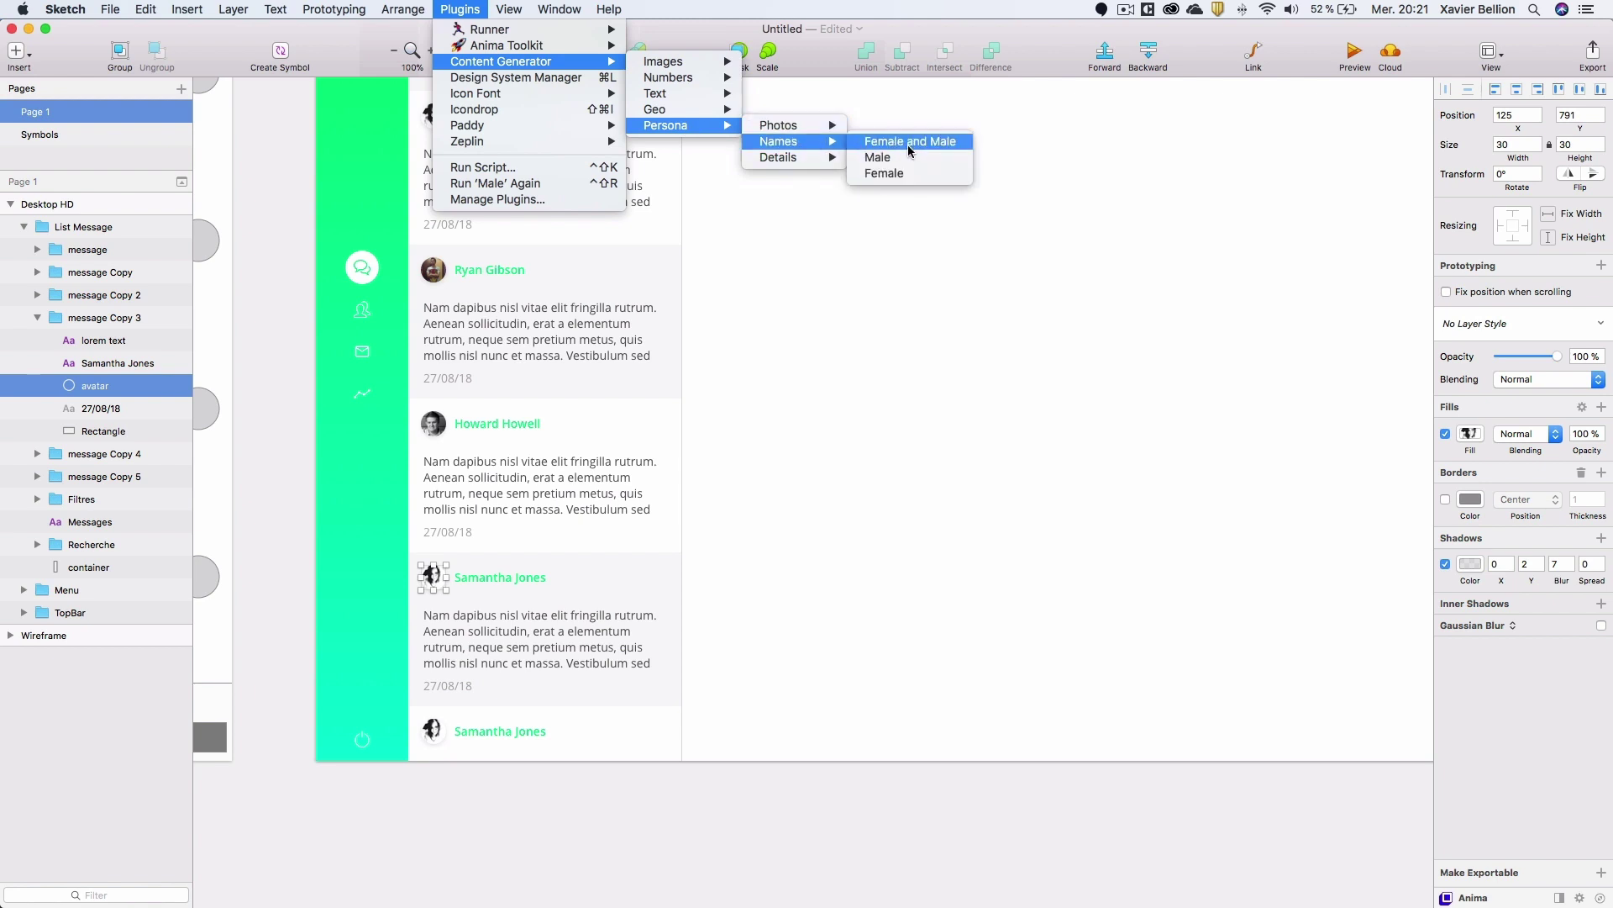
left_click(884, 173)
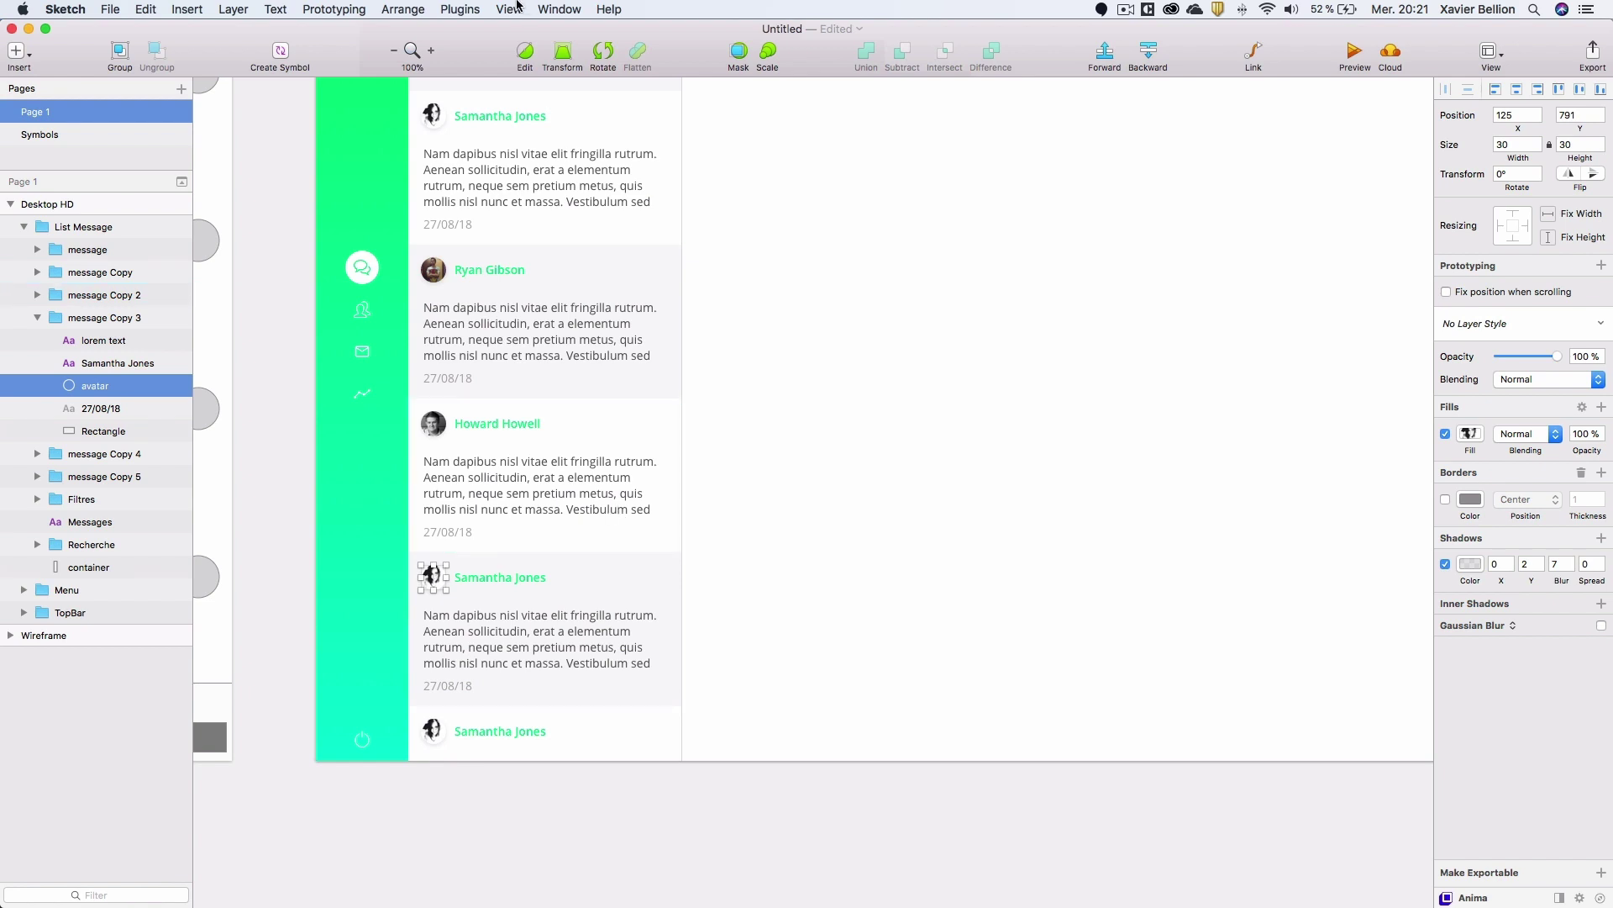
left_click(465, 8)
mouse_move(509, 63)
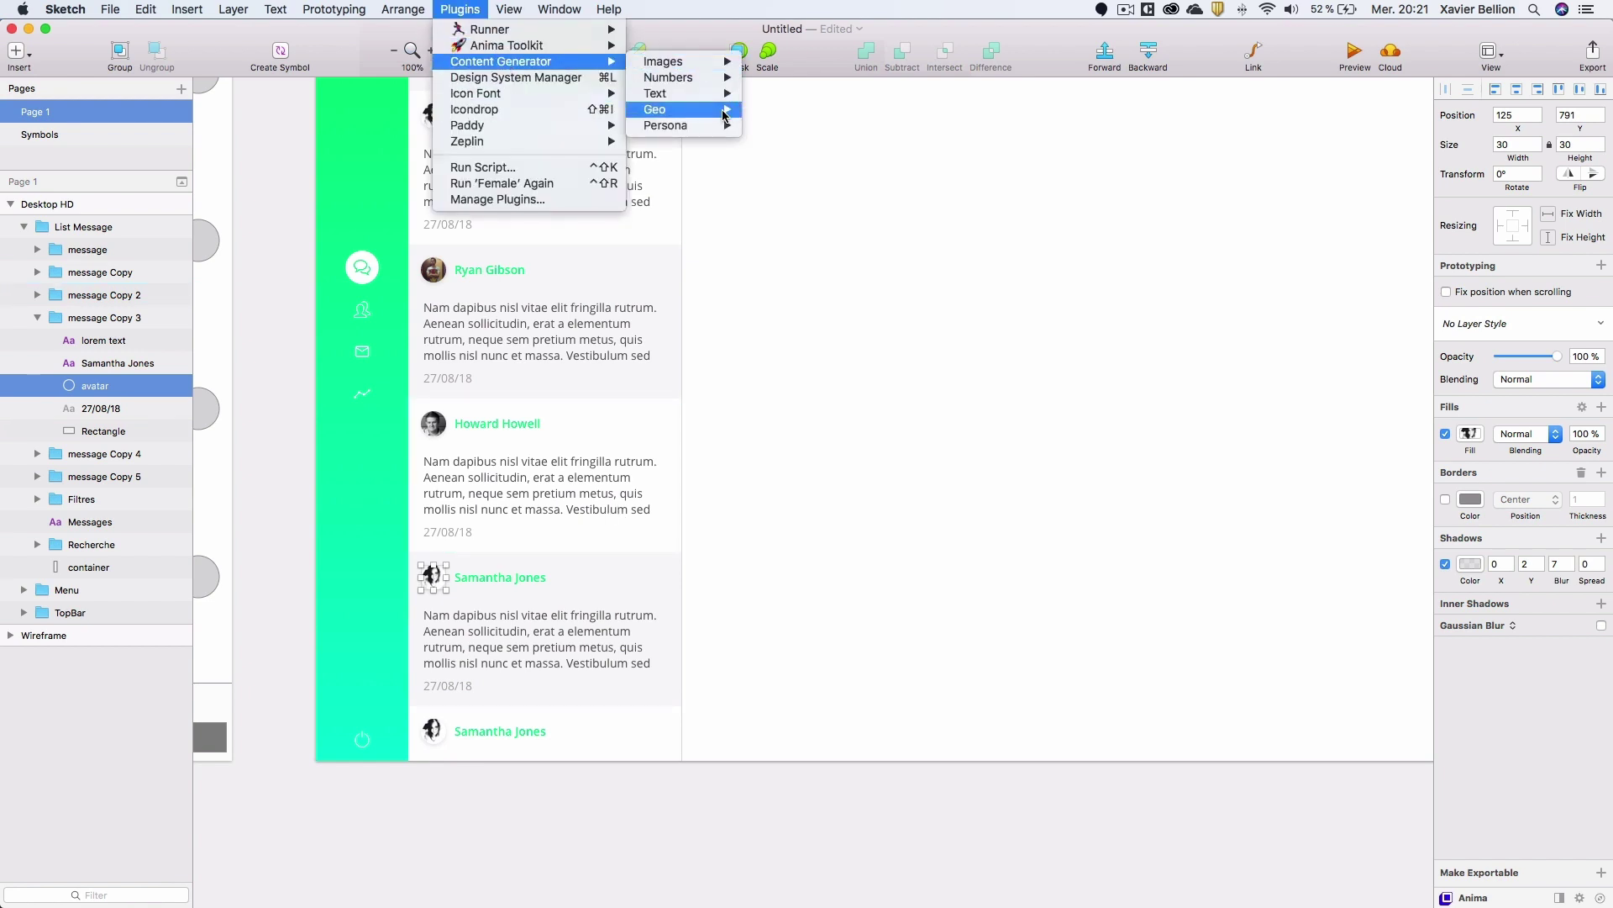
mouse_move(709, 124)
mouse_move(797, 126)
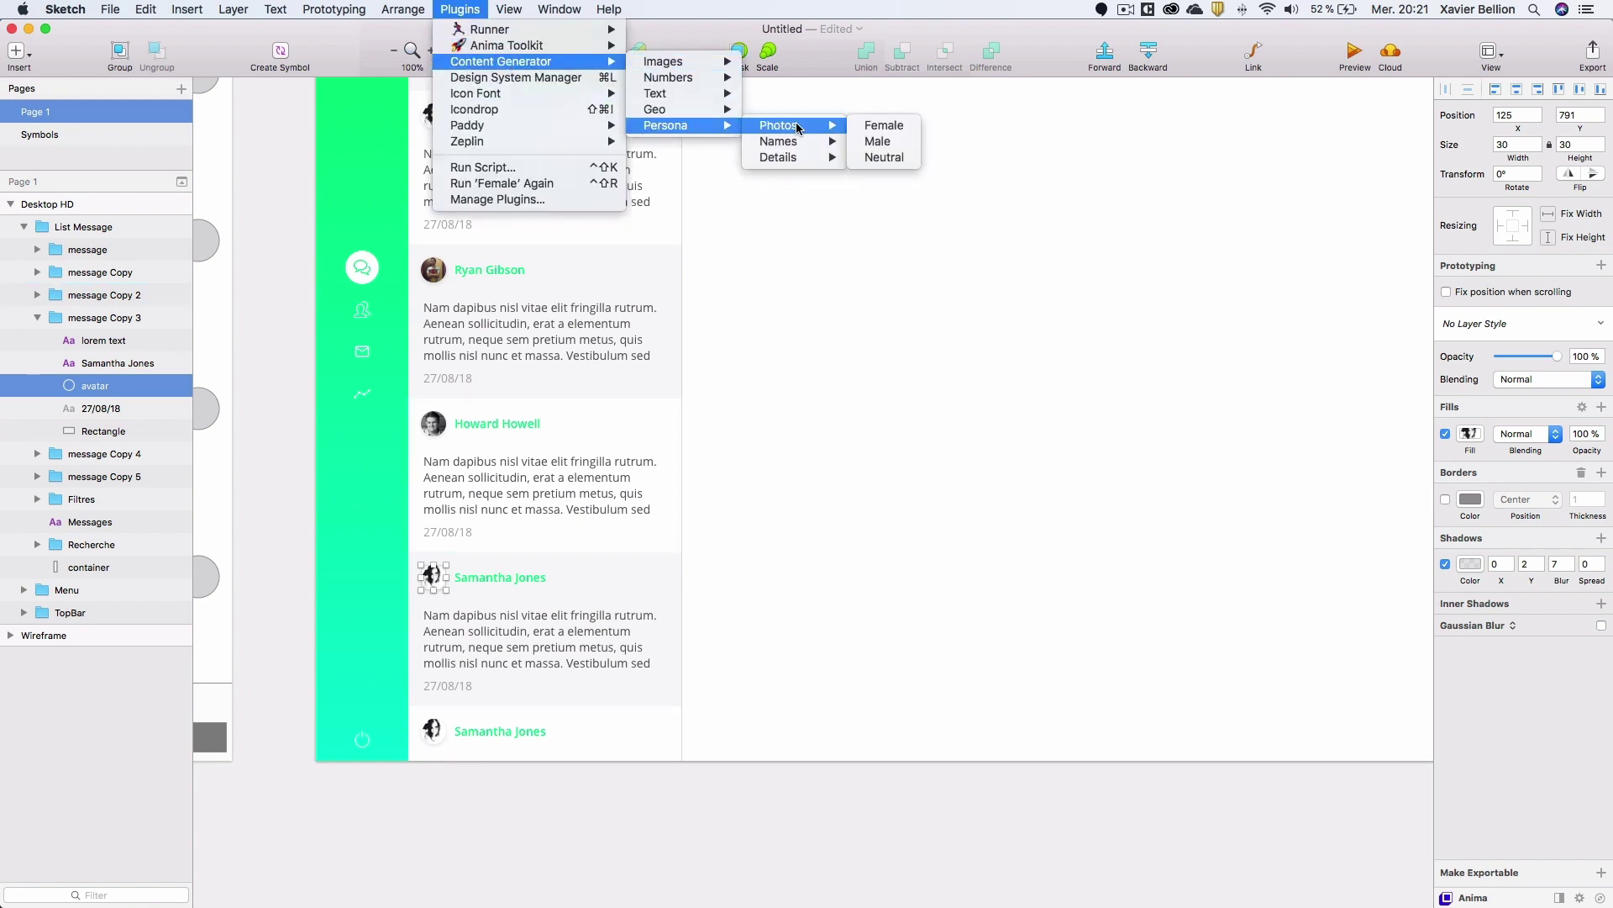
left_click(901, 129)
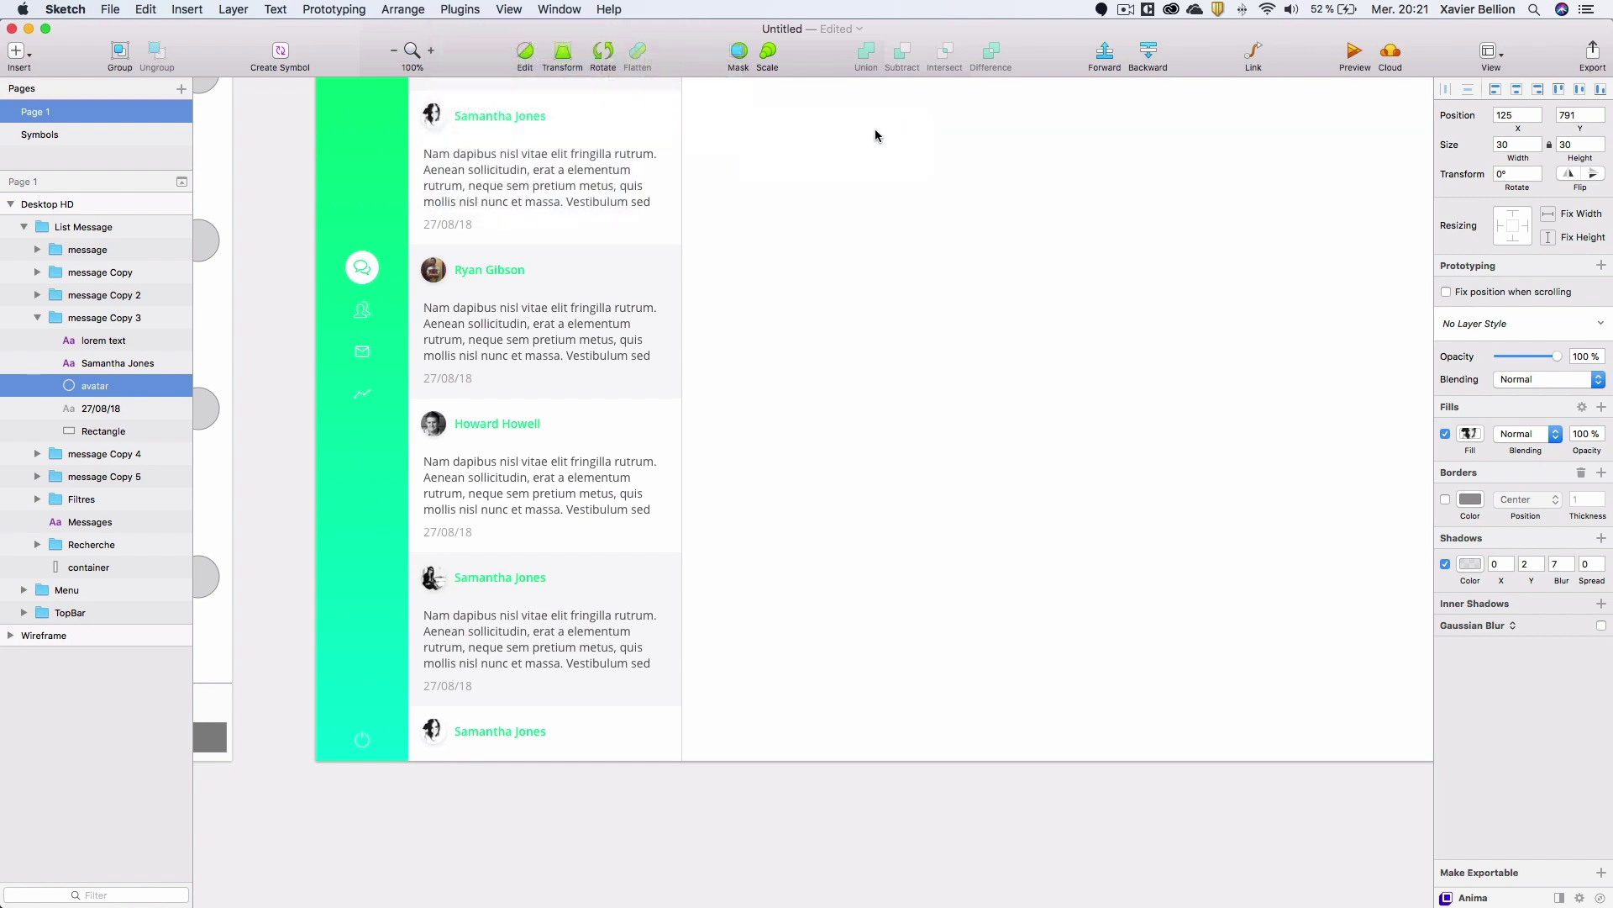
Replace the fourth card's name with a generated female name.
left_click(500, 580)
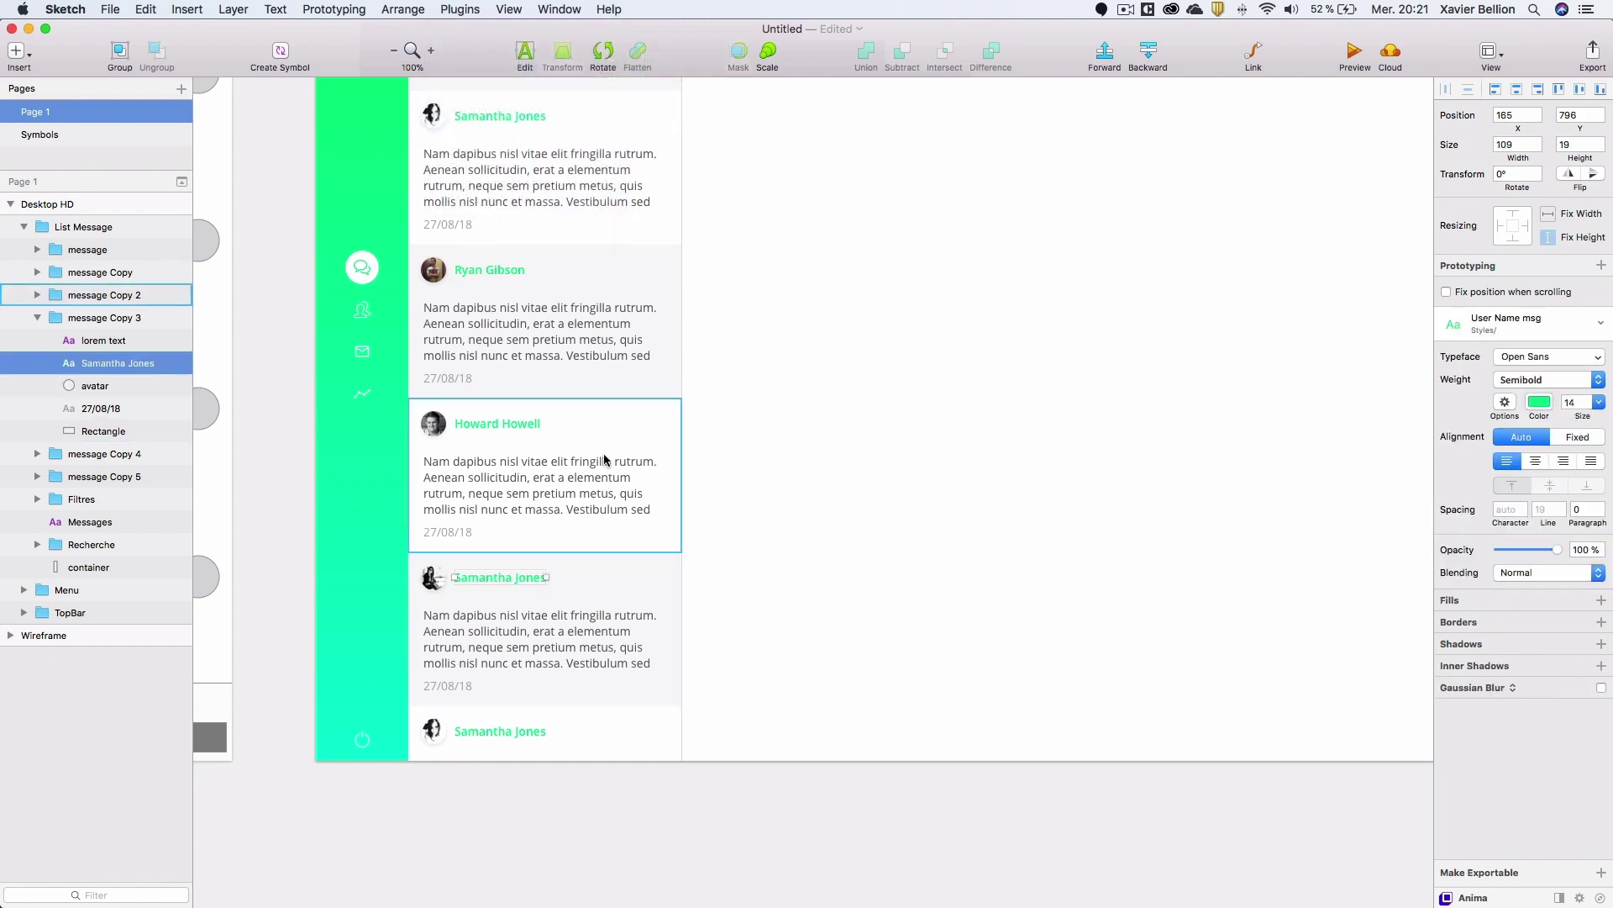
left_click(463, 9)
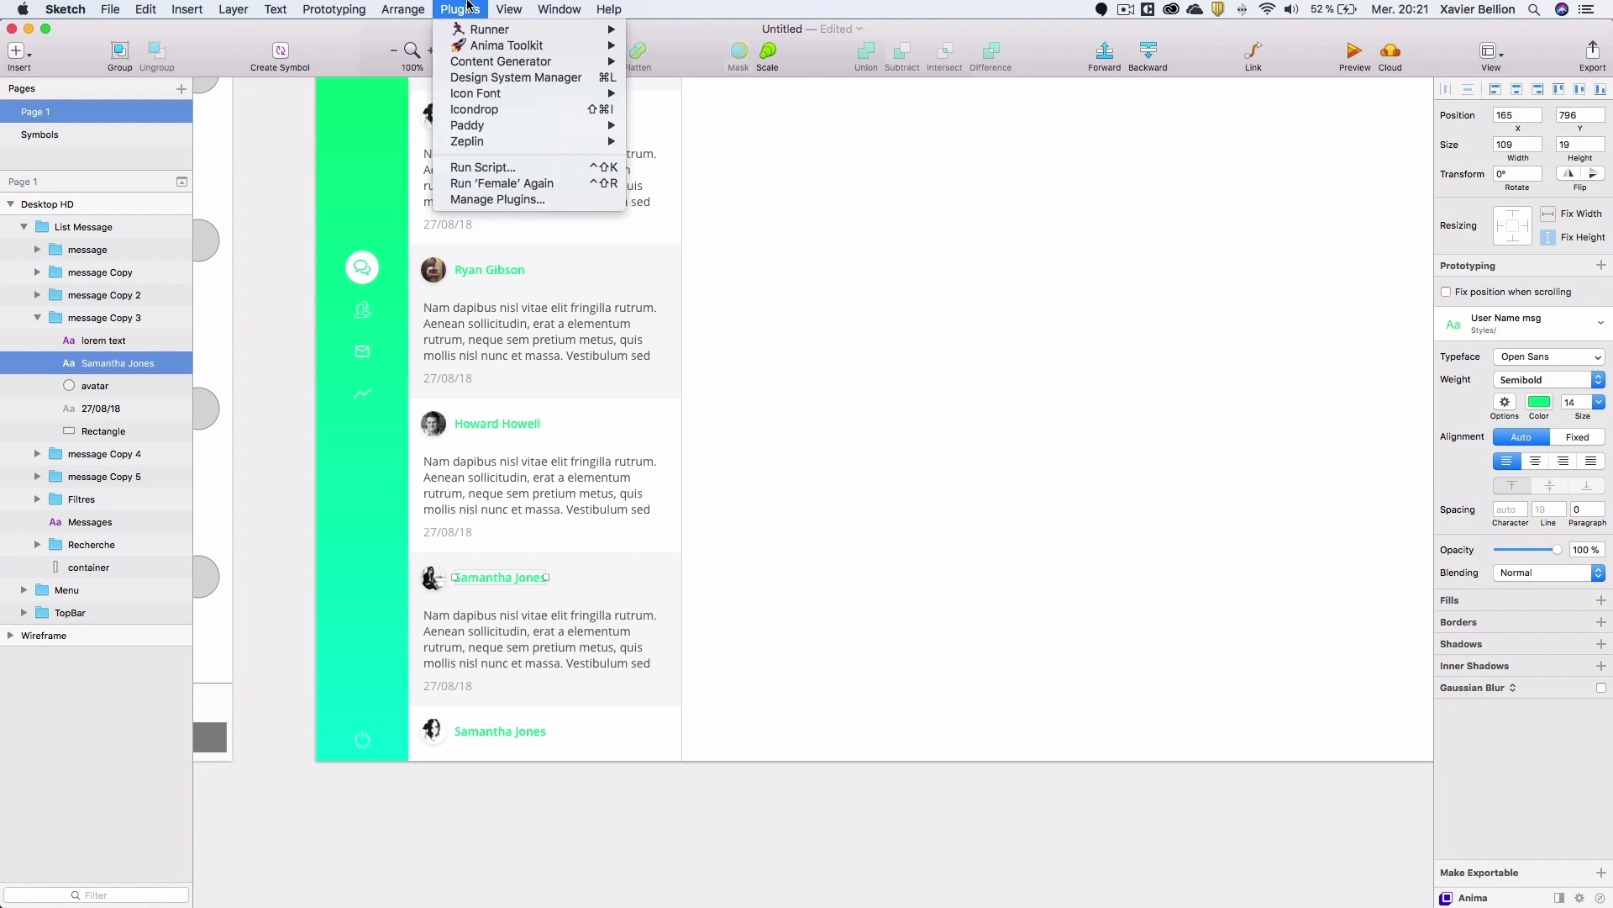
mouse_move(538, 61)
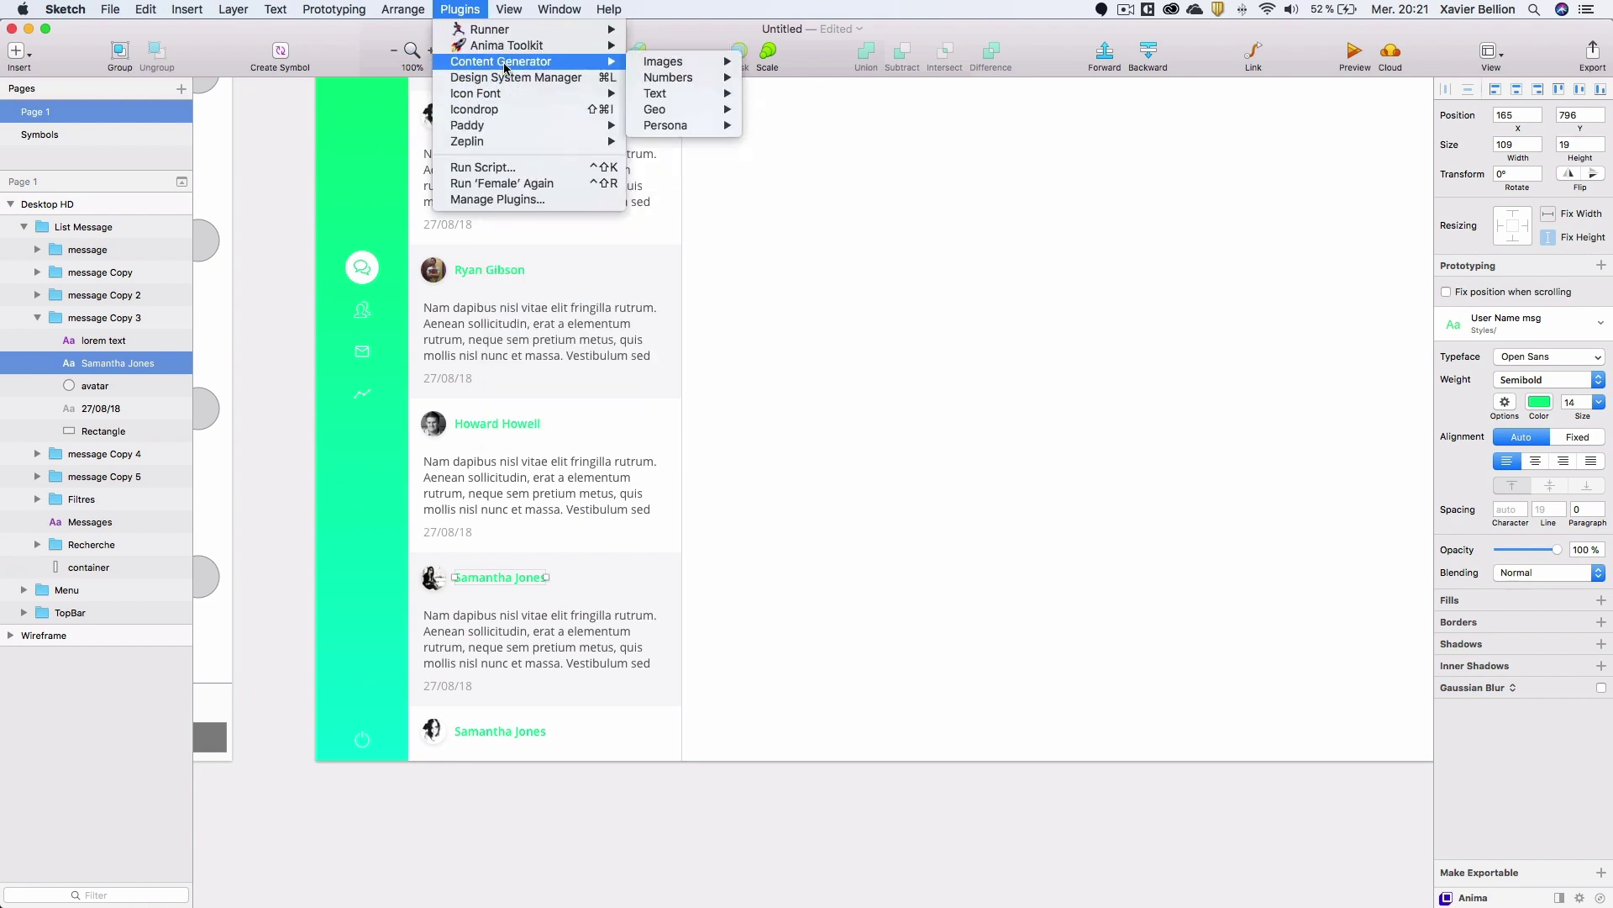
mouse_move(683, 125)
mouse_move(790, 144)
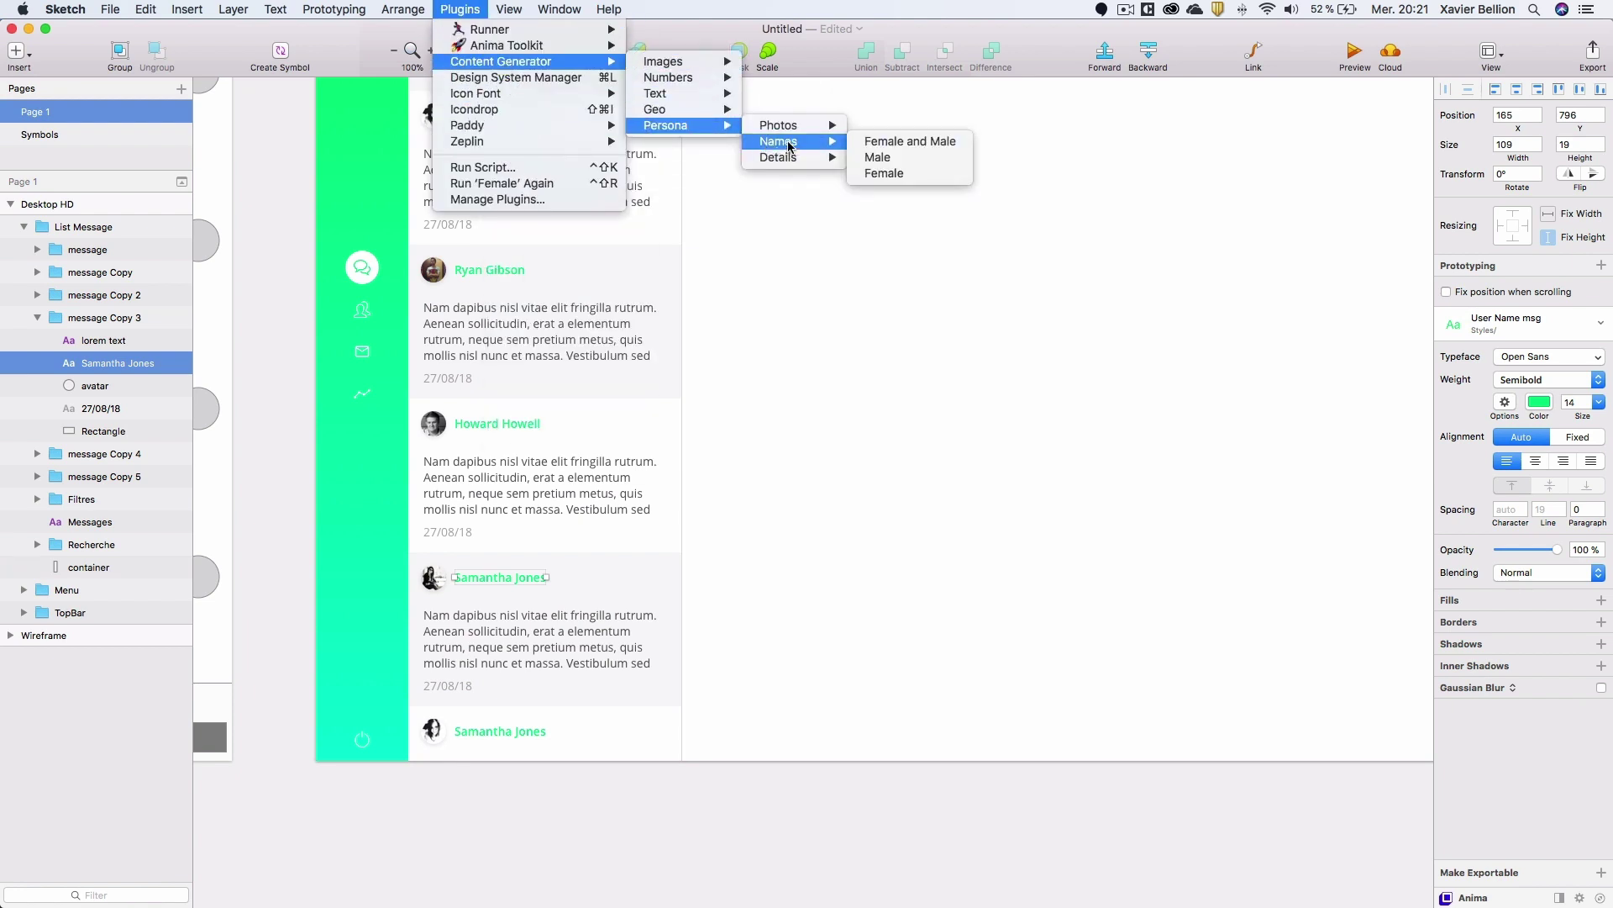
left_click(913, 174)
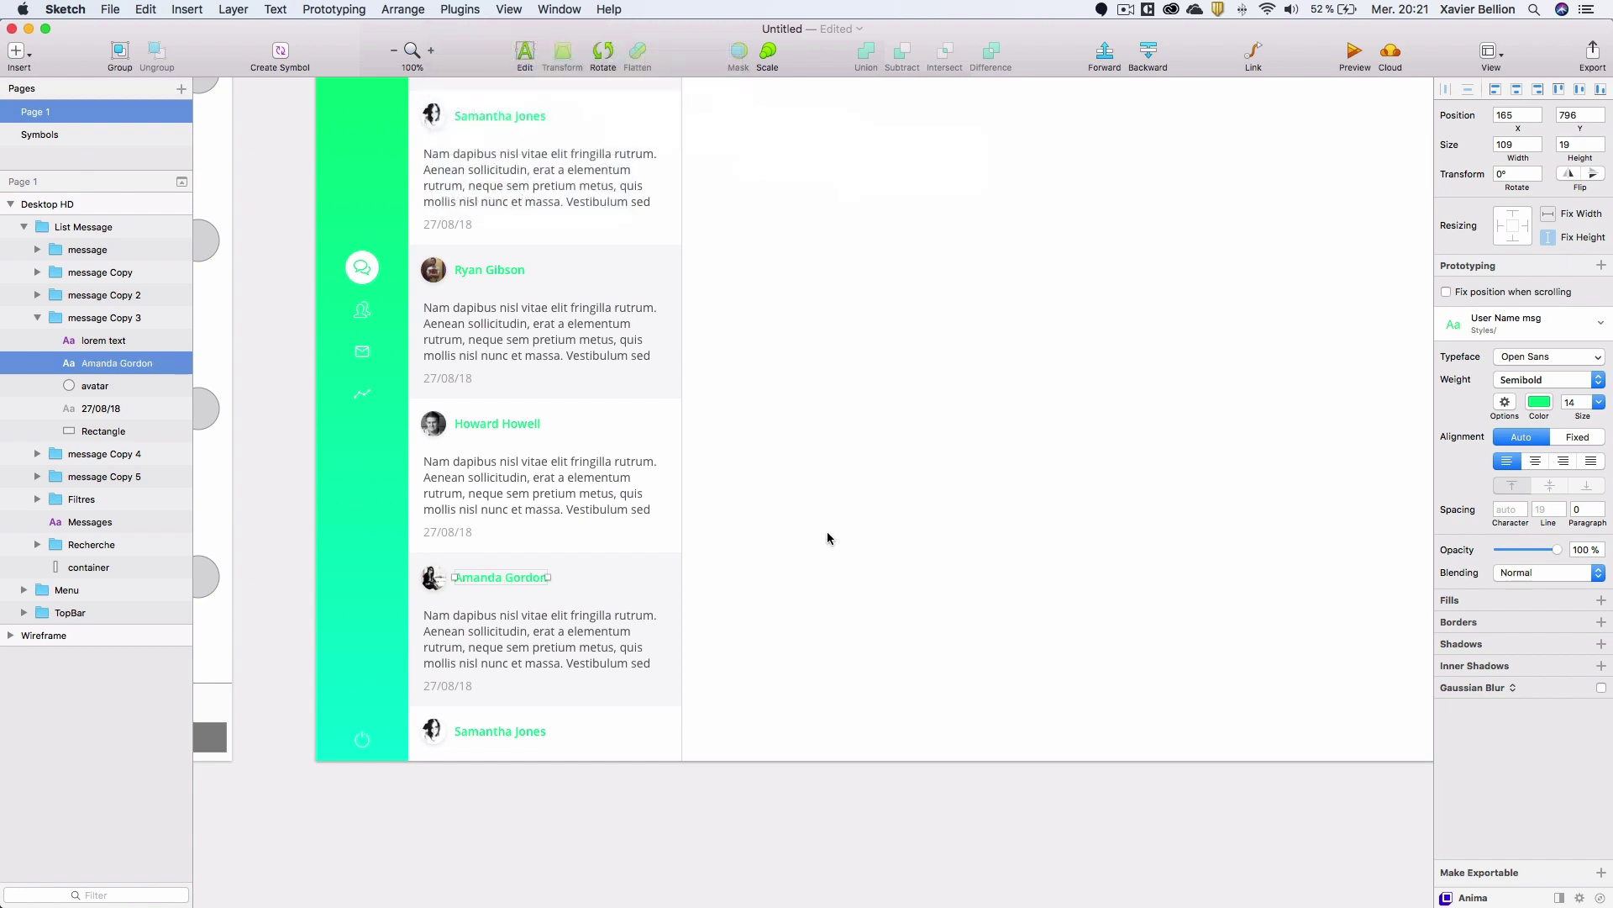
Fill the bottom card's avatar with a neutral portrait photo.
left_click(436, 736)
left_click(479, 7)
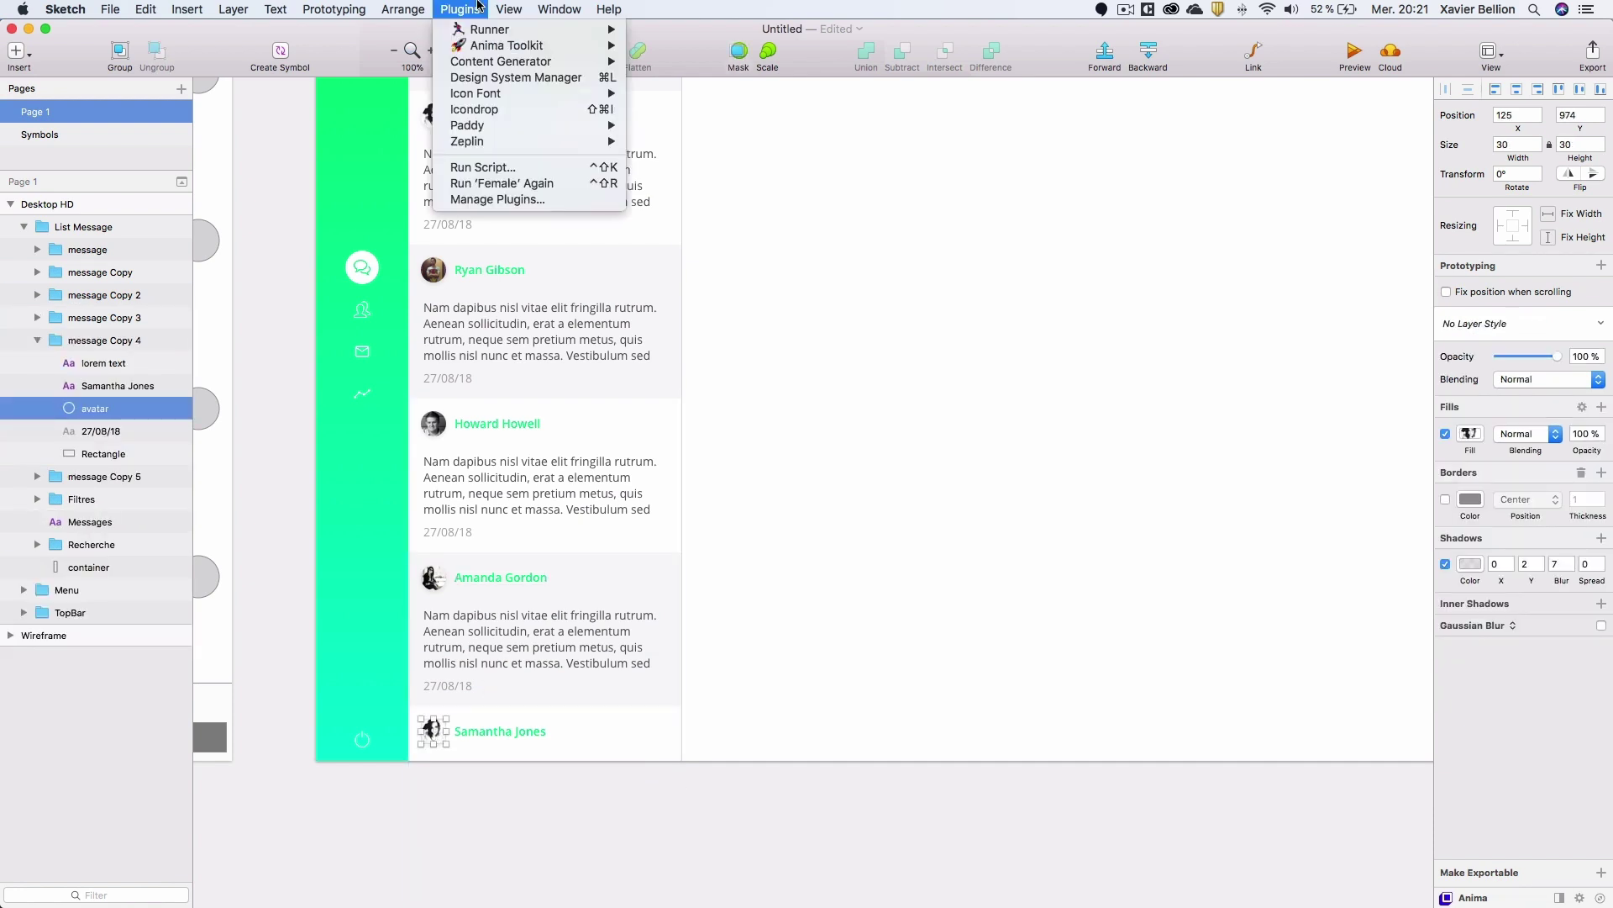
mouse_move(501, 61)
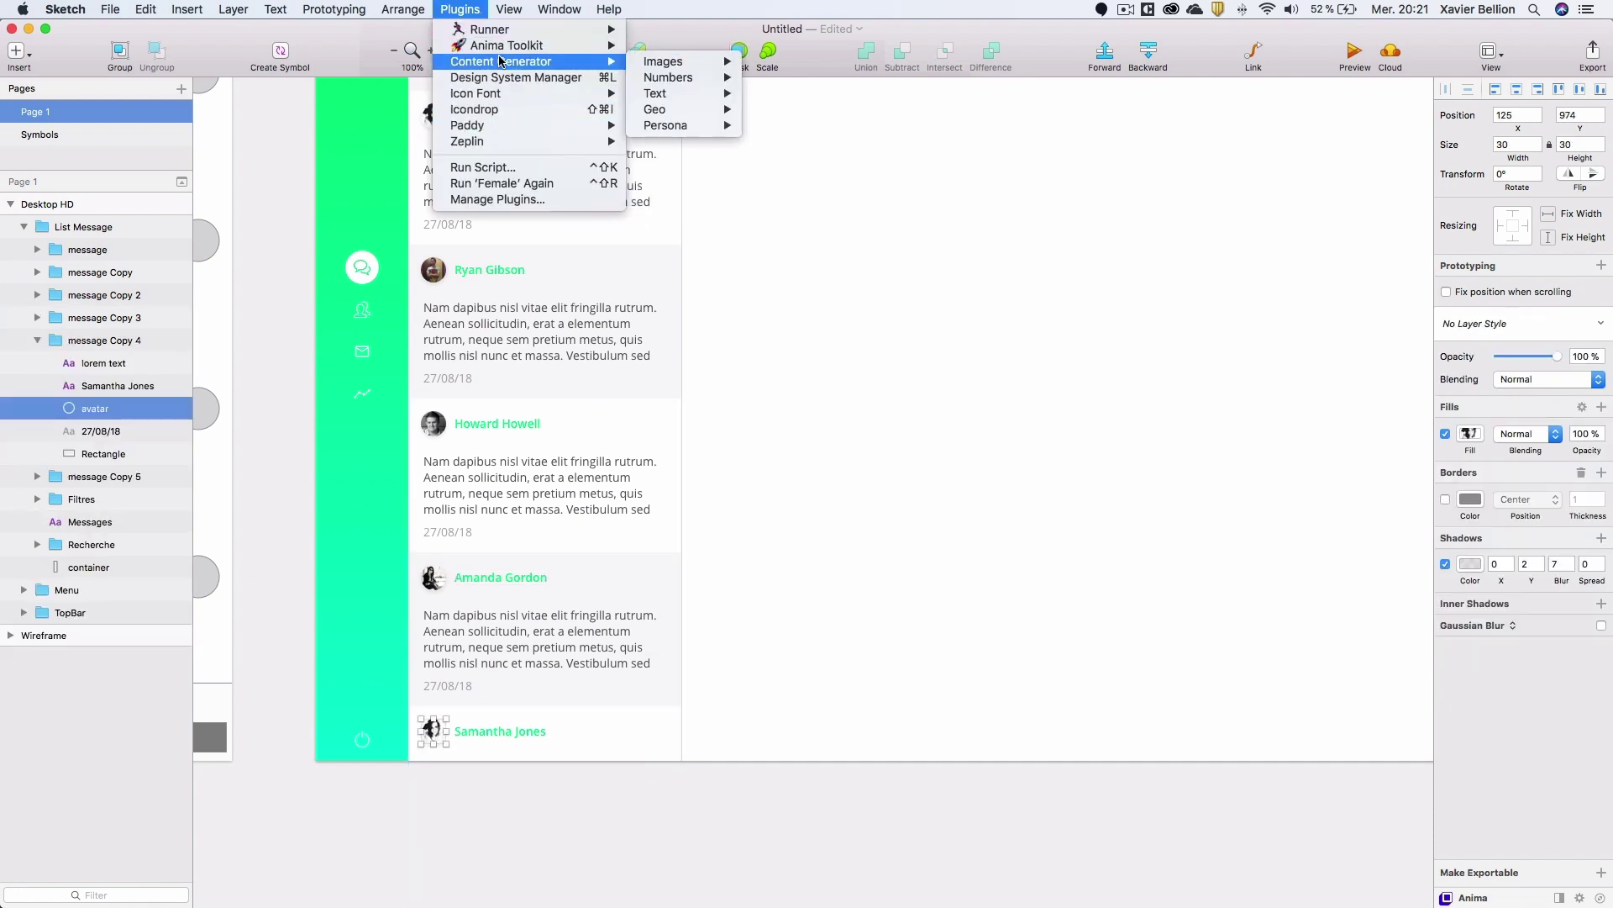
mouse_move(689, 126)
mouse_move(789, 131)
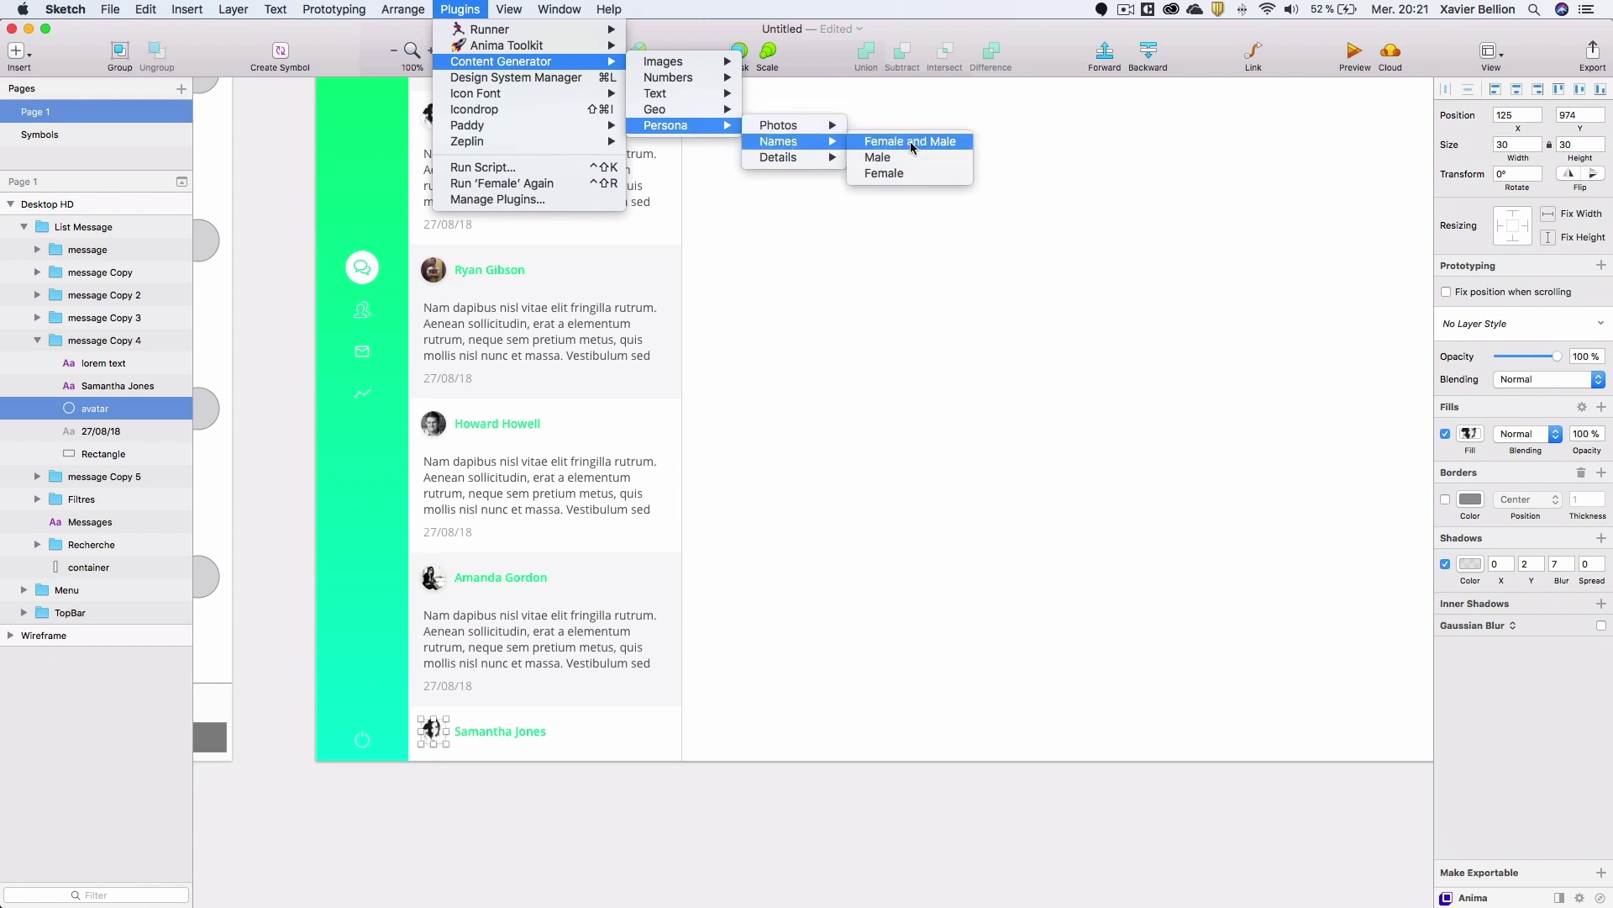
left_click(910, 141)
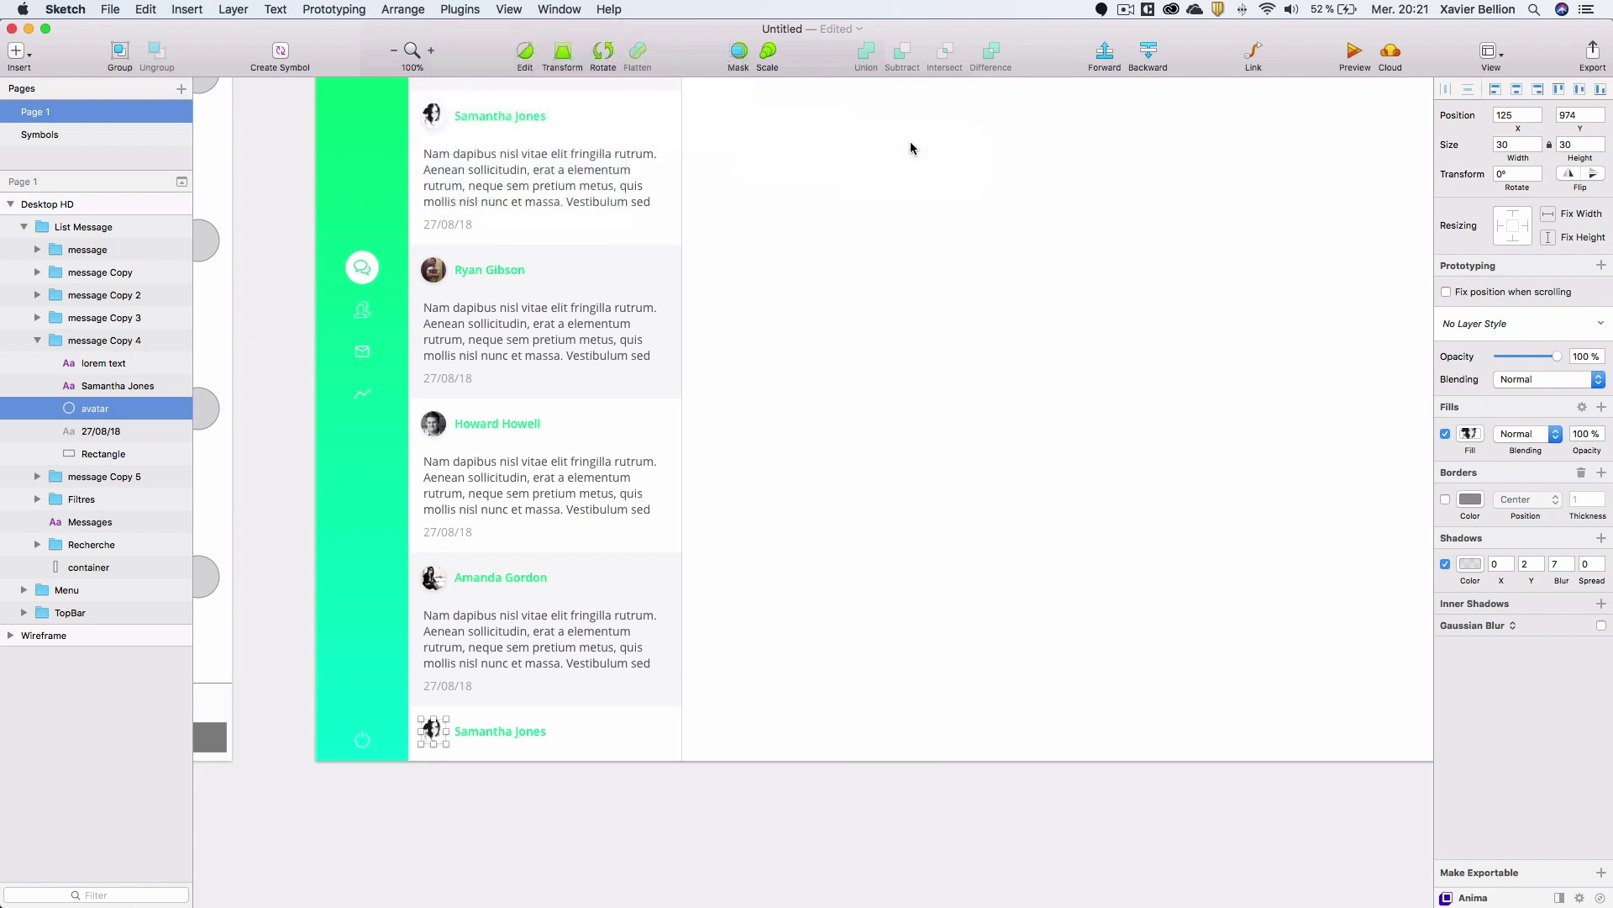
left_click(460, 9)
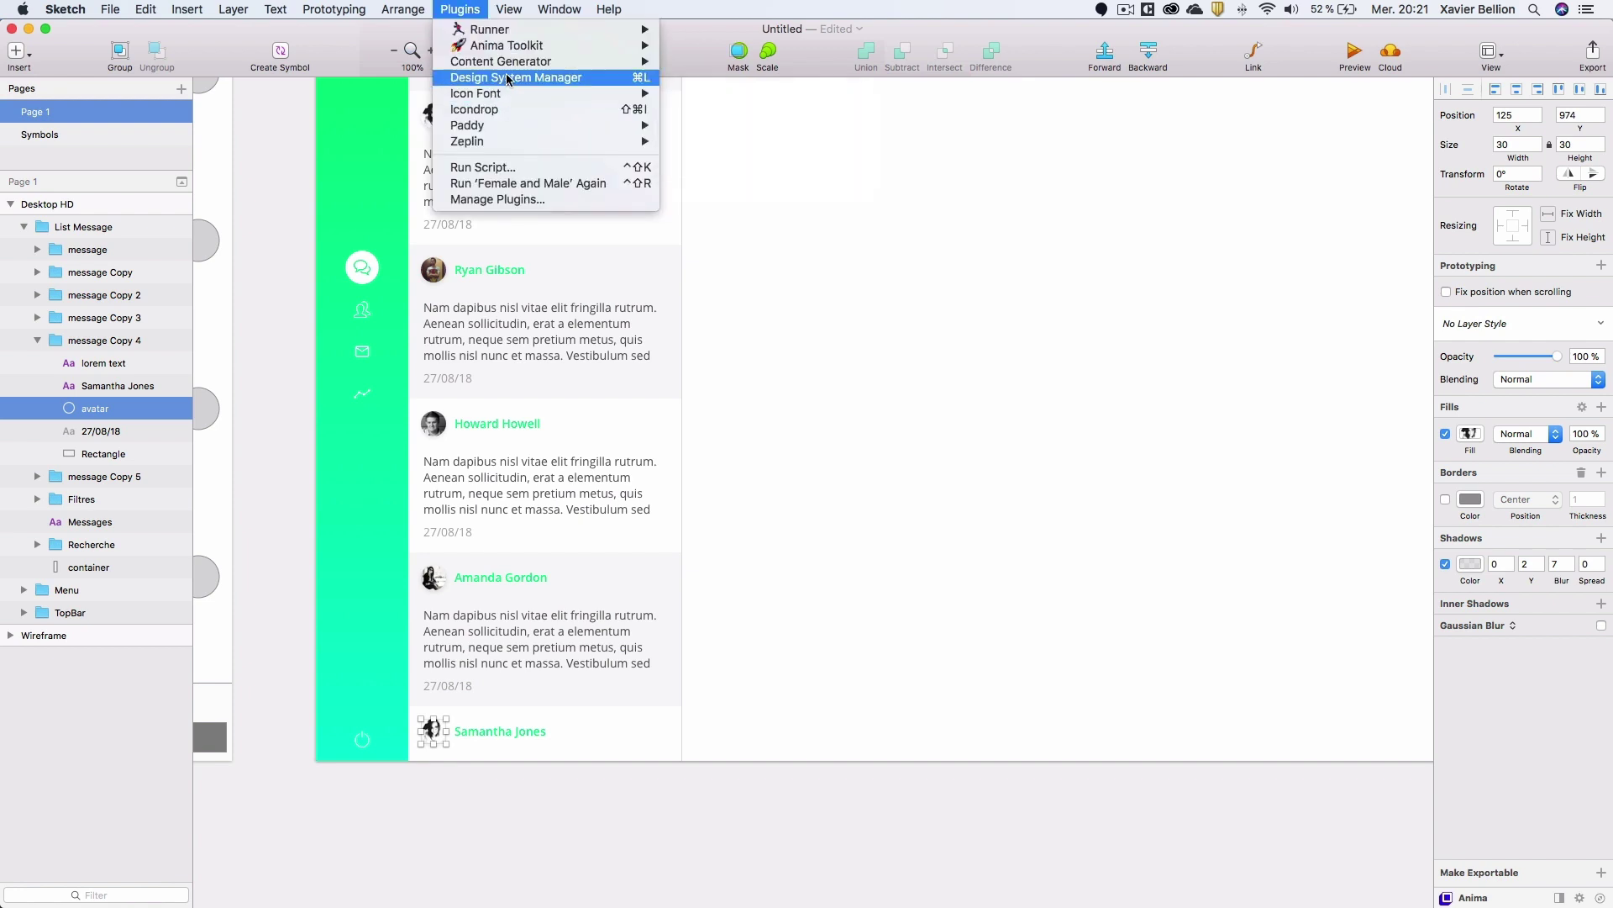
mouse_move(510, 68)
mouse_move(723, 125)
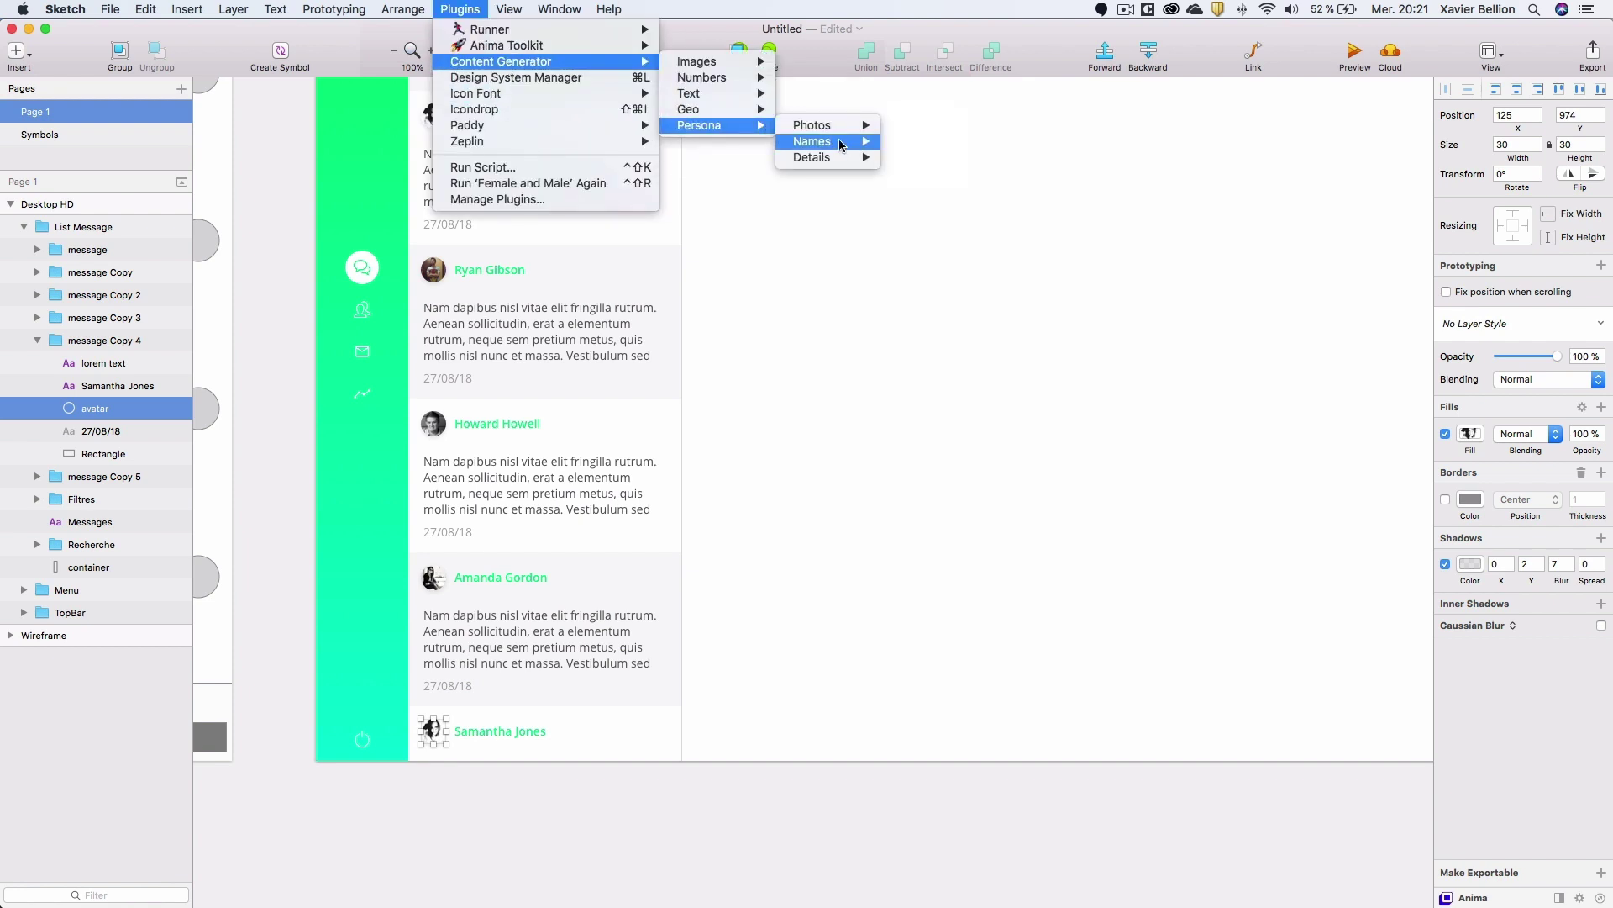
mouse_move(836, 128)
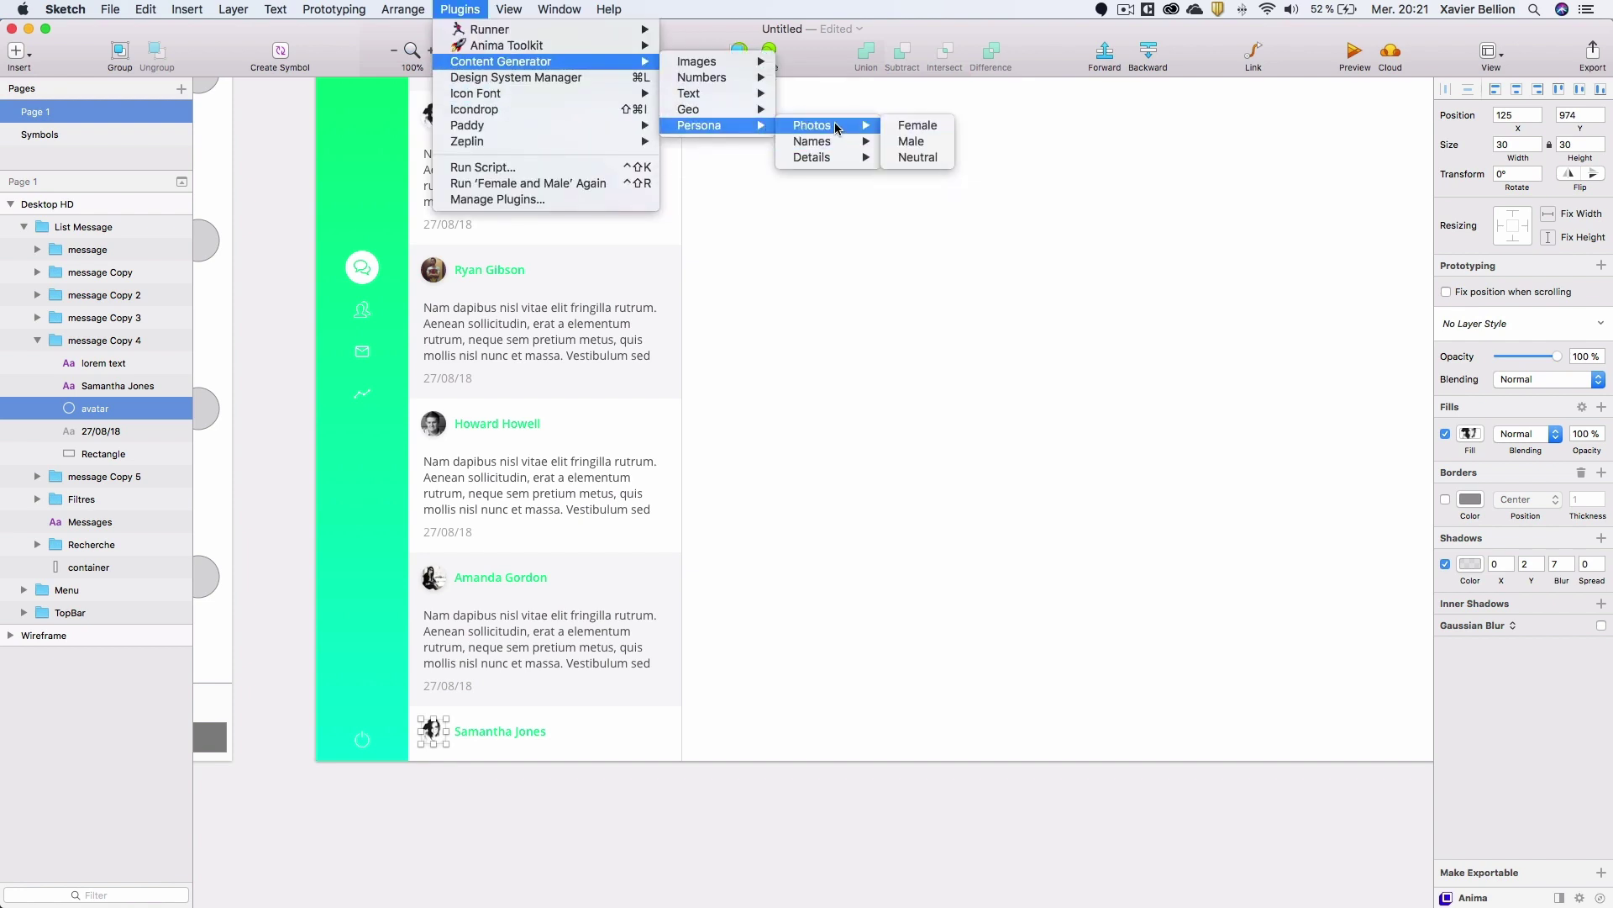
left_click(930, 159)
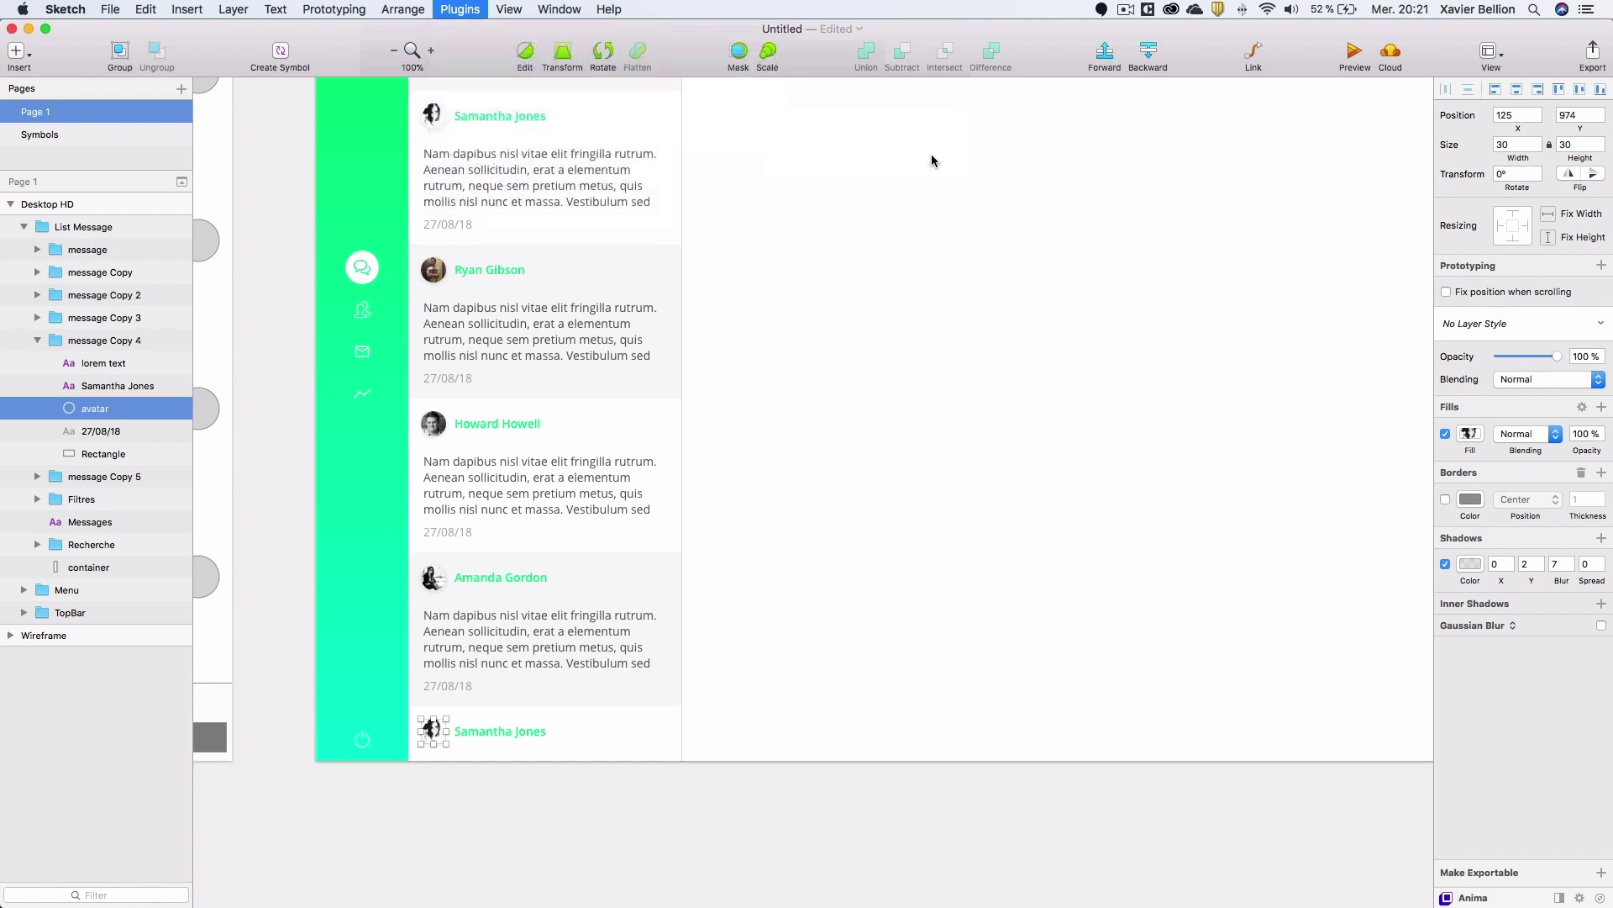
Replace the bottom card's name with a generated male name.
left_click(472, 734)
left_click(460, 9)
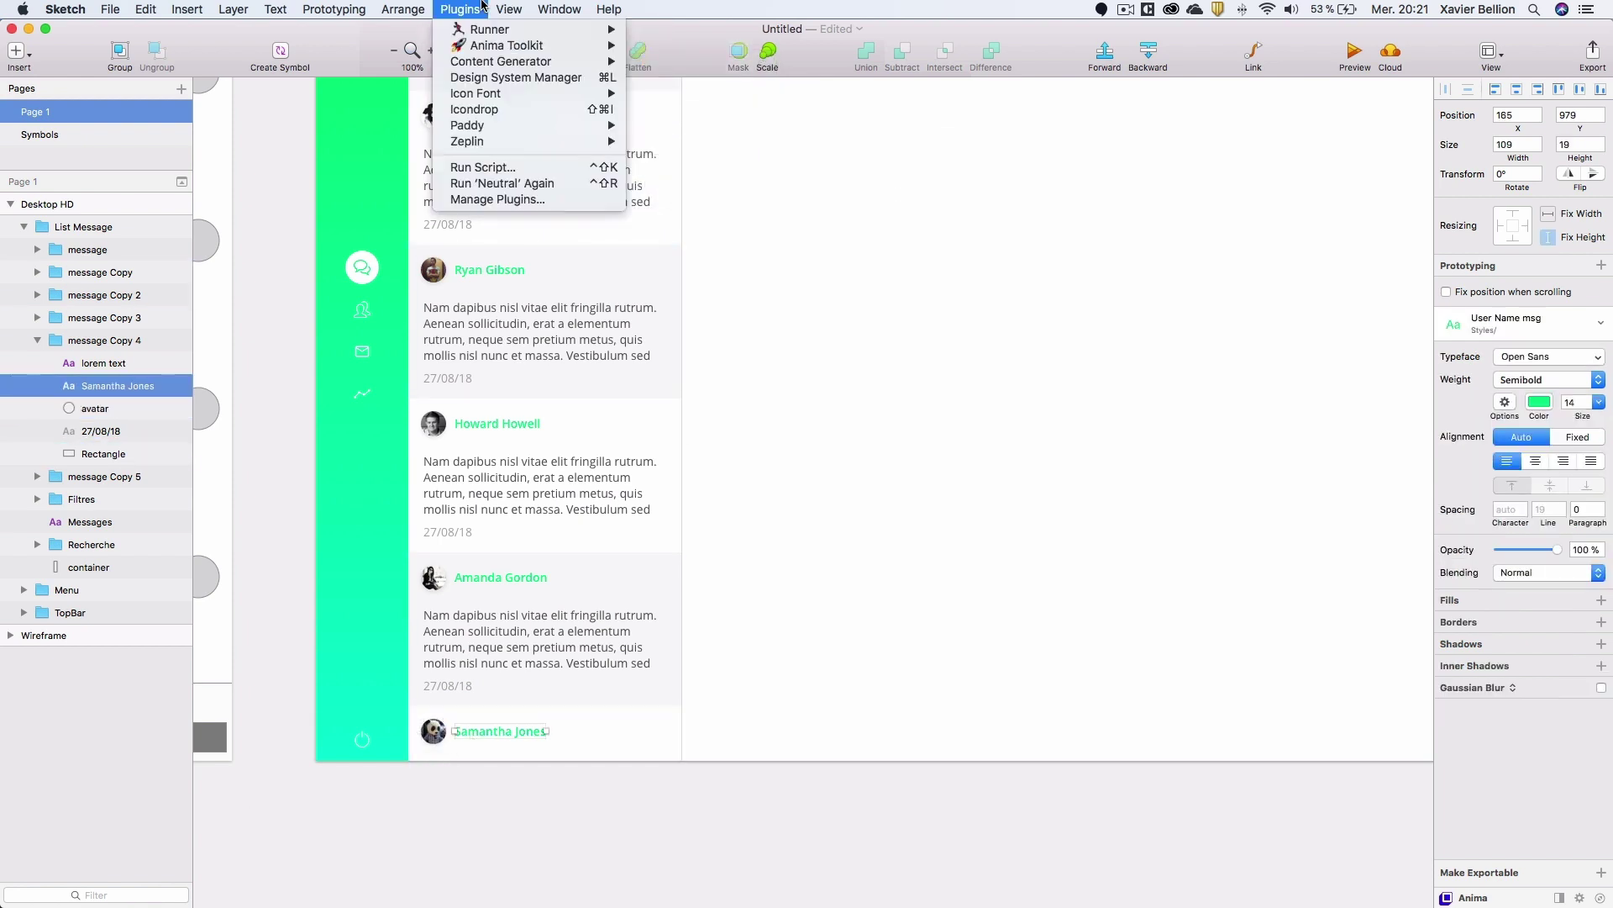
mouse_move(503, 64)
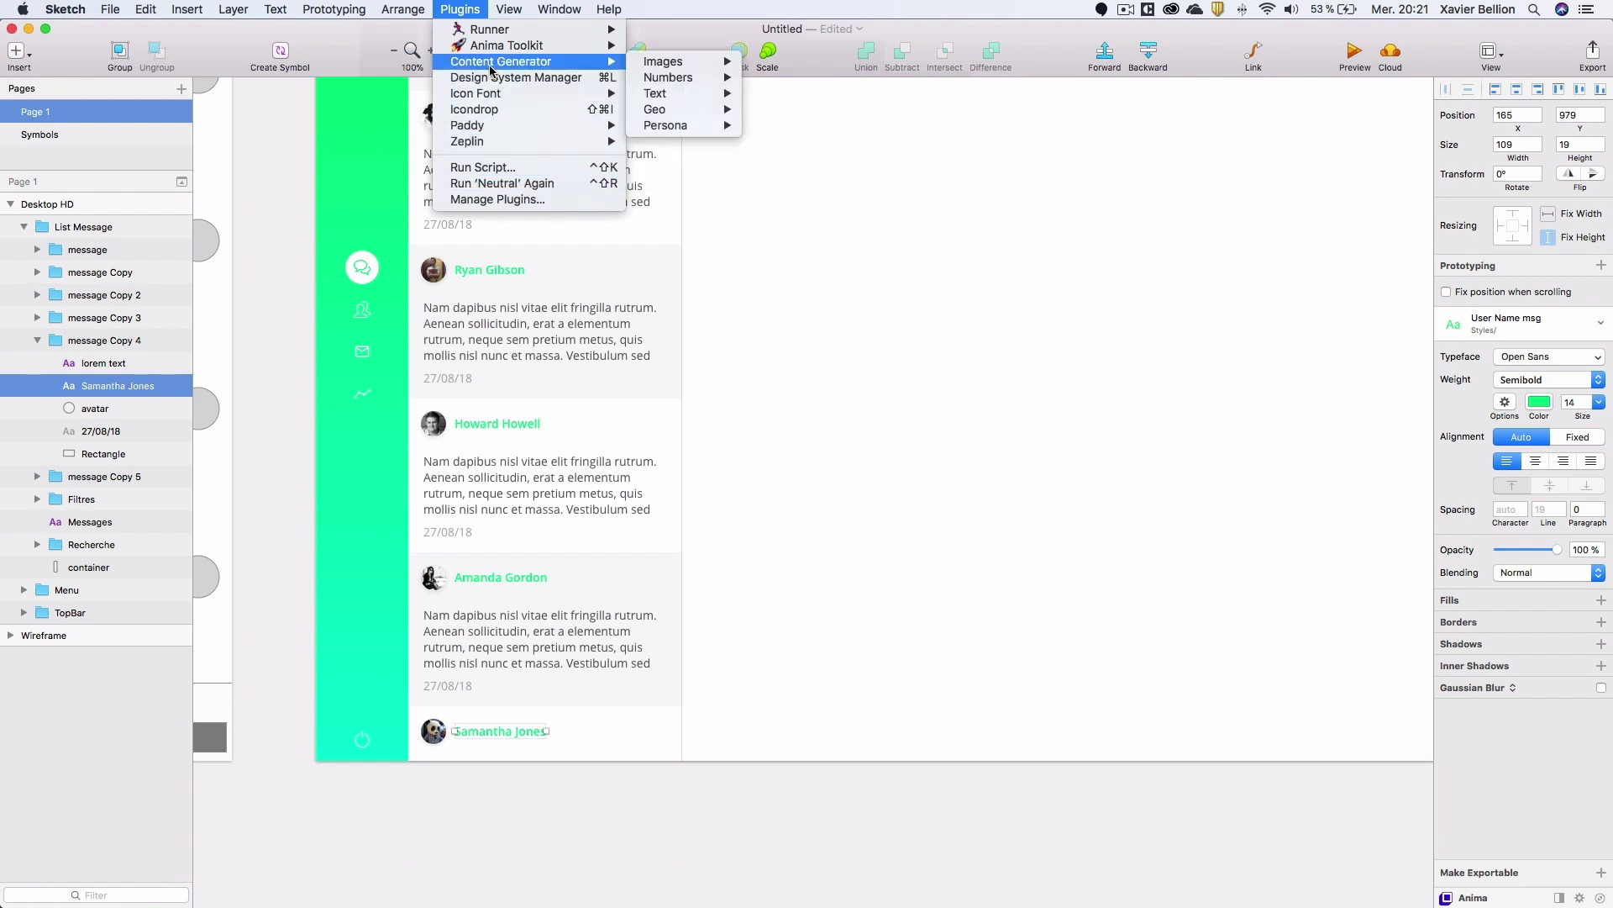
mouse_move(671, 126)
mouse_move(799, 145)
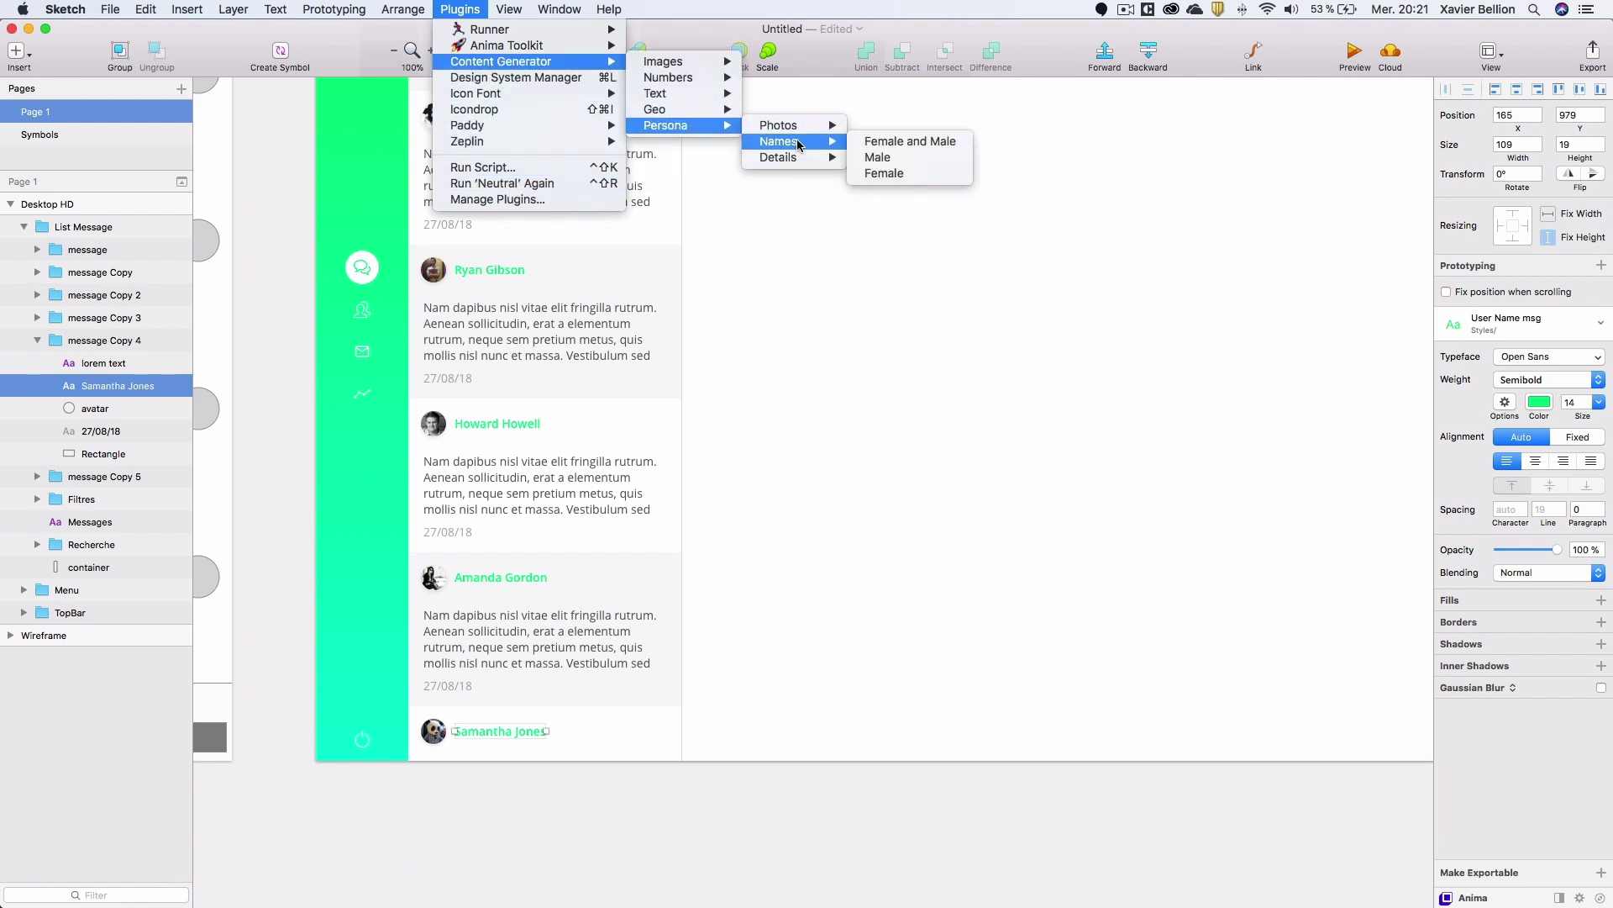
left_click(901, 157)
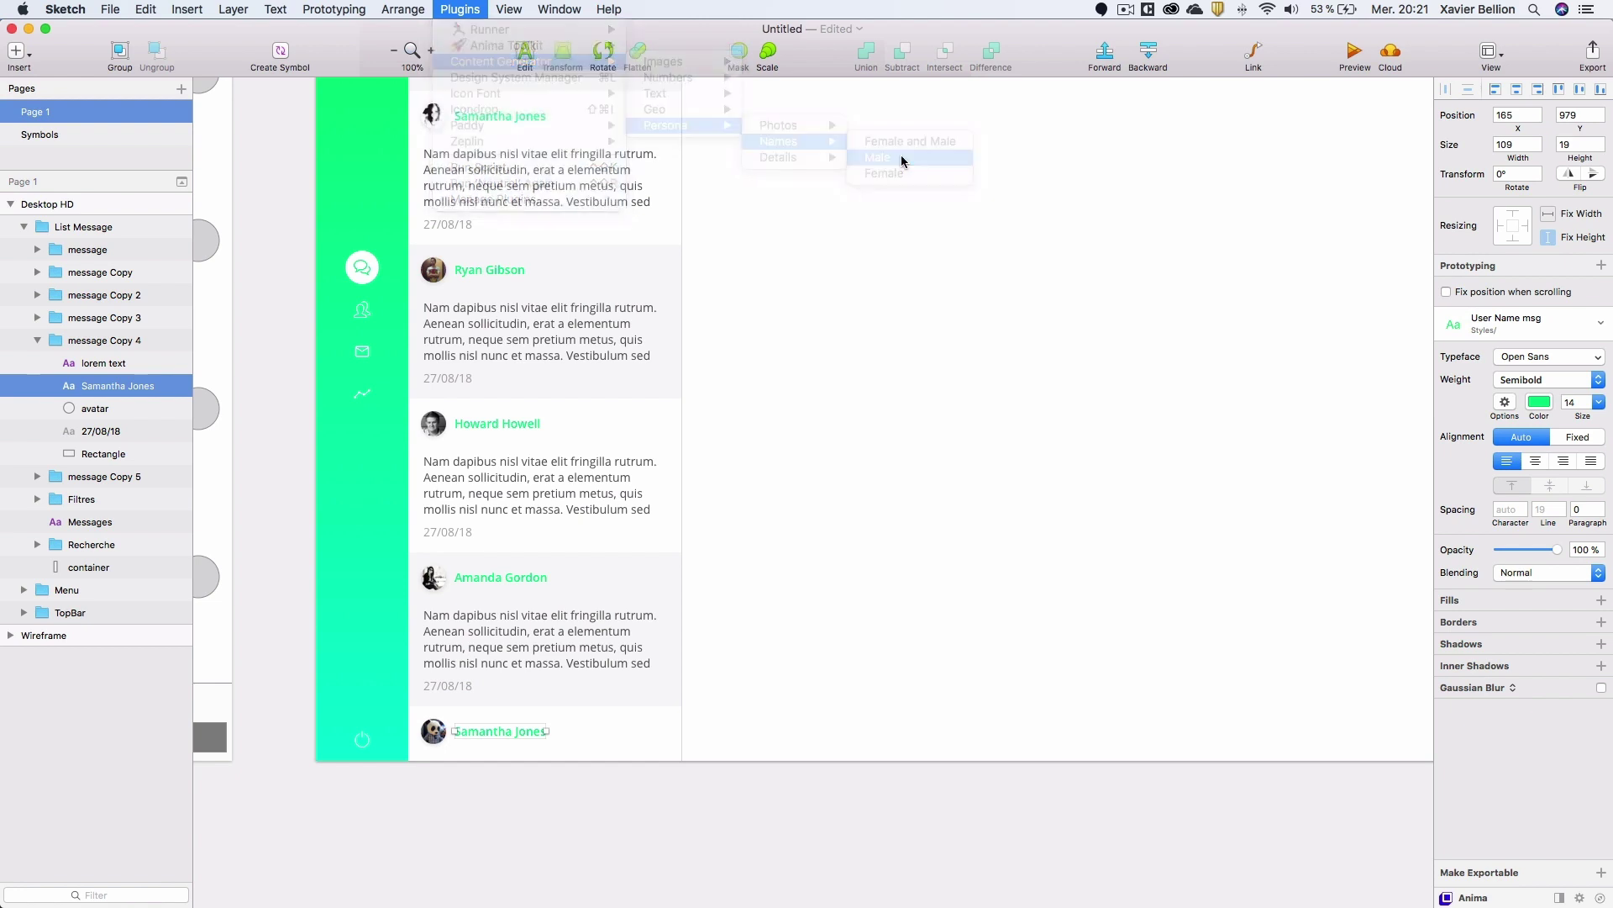
left_click(275, 396)
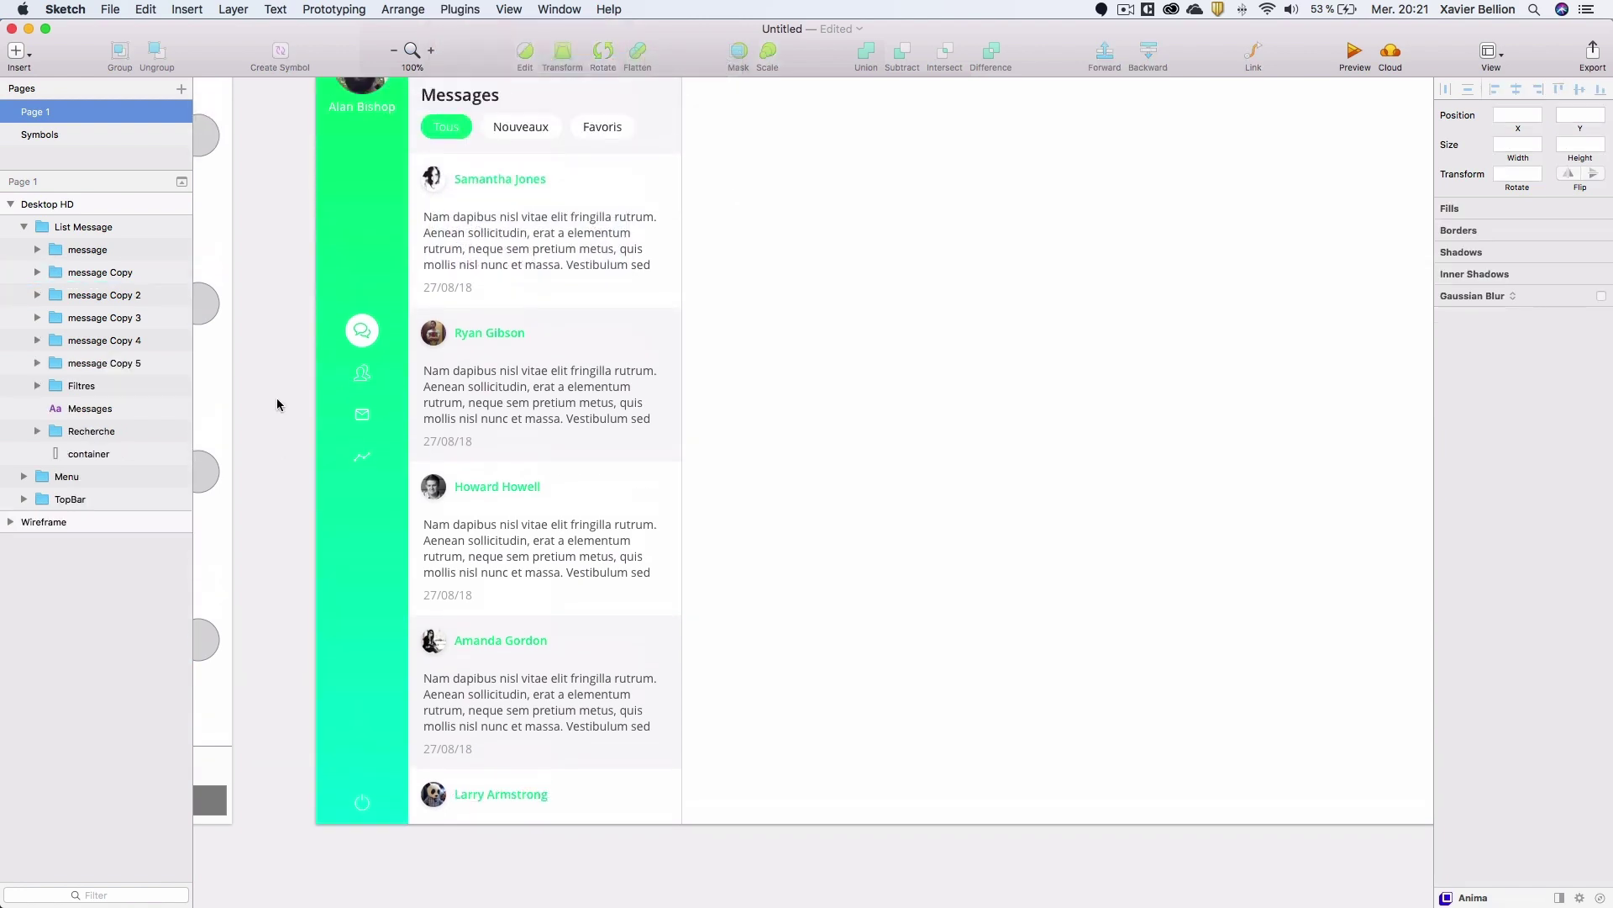
Preview the Desktop HD artboard, then close the preview.
scroll(276, 396, "up", 5)
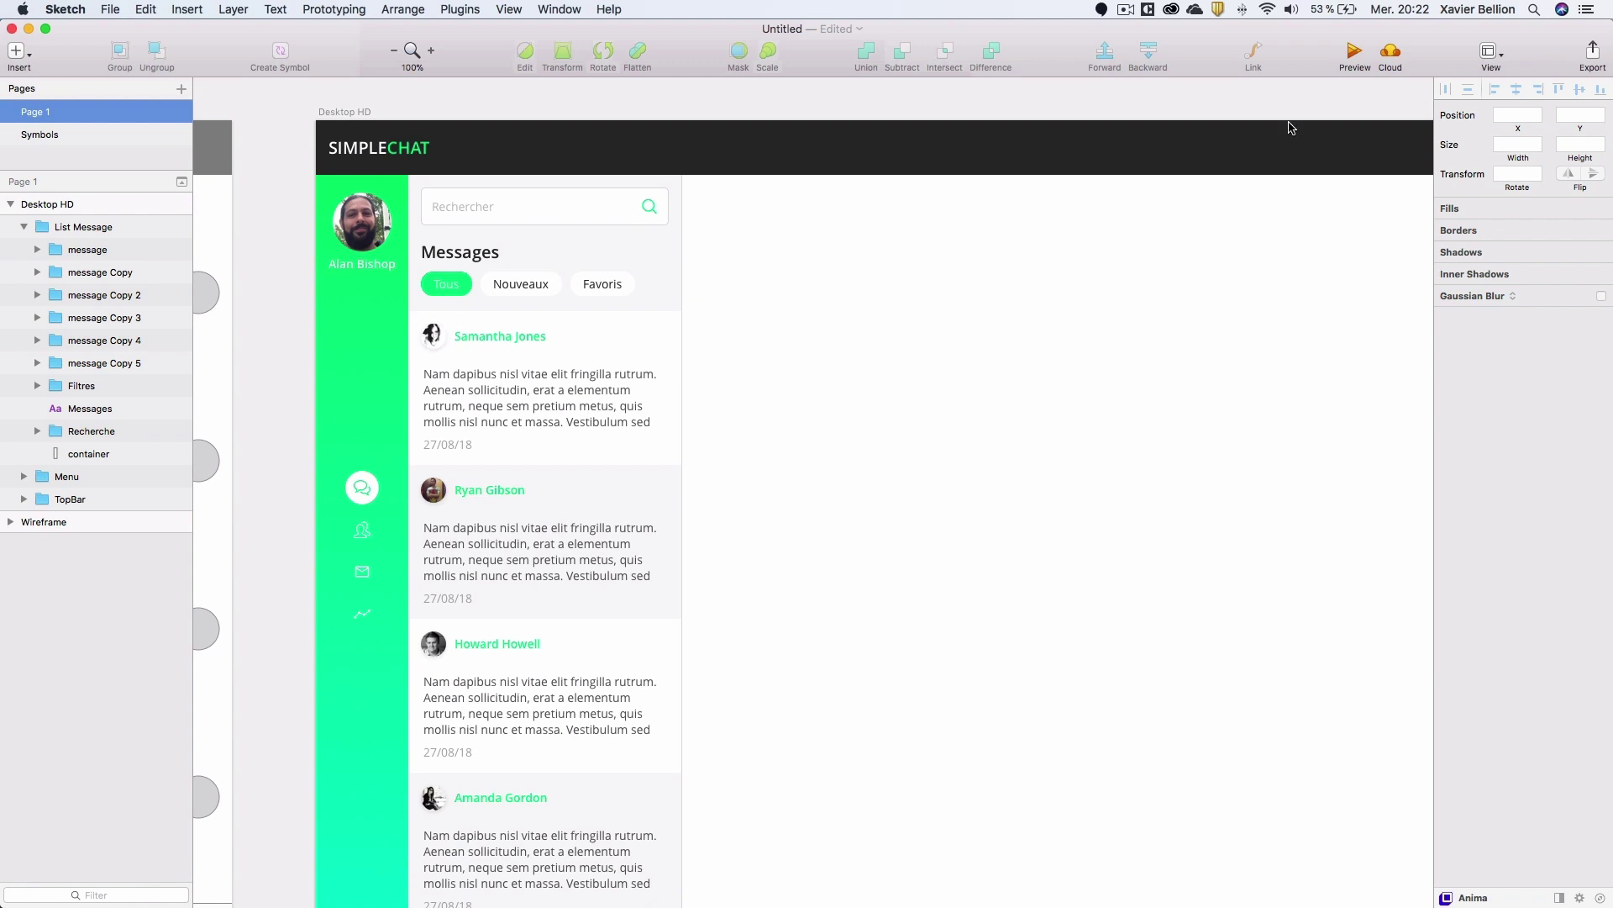
left_click(1355, 52)
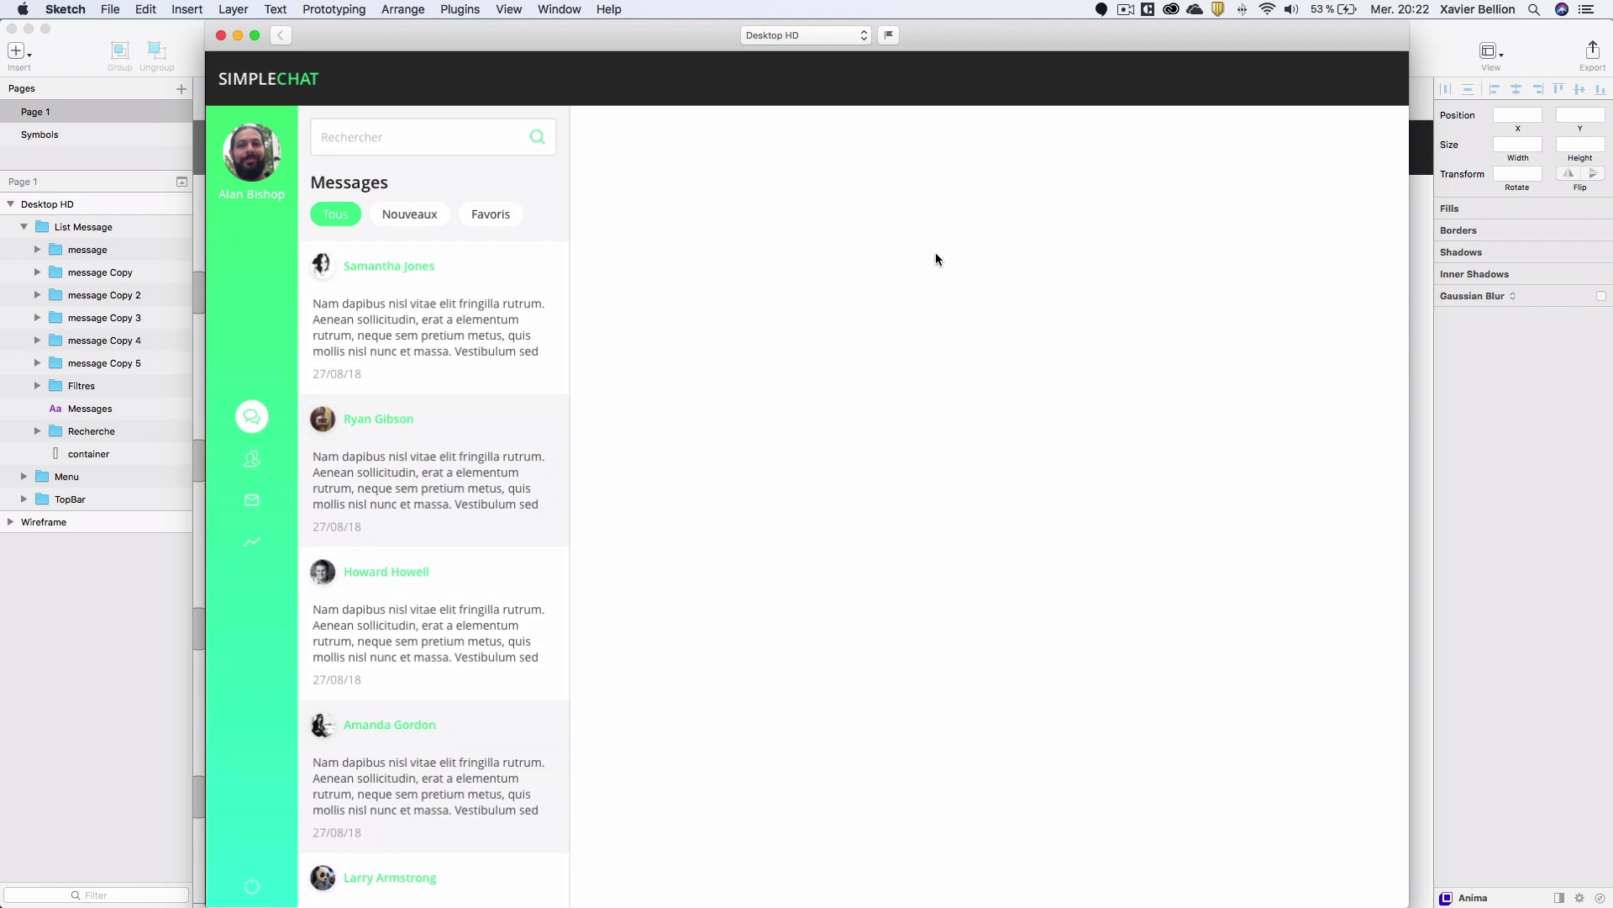
left_click(221, 36)
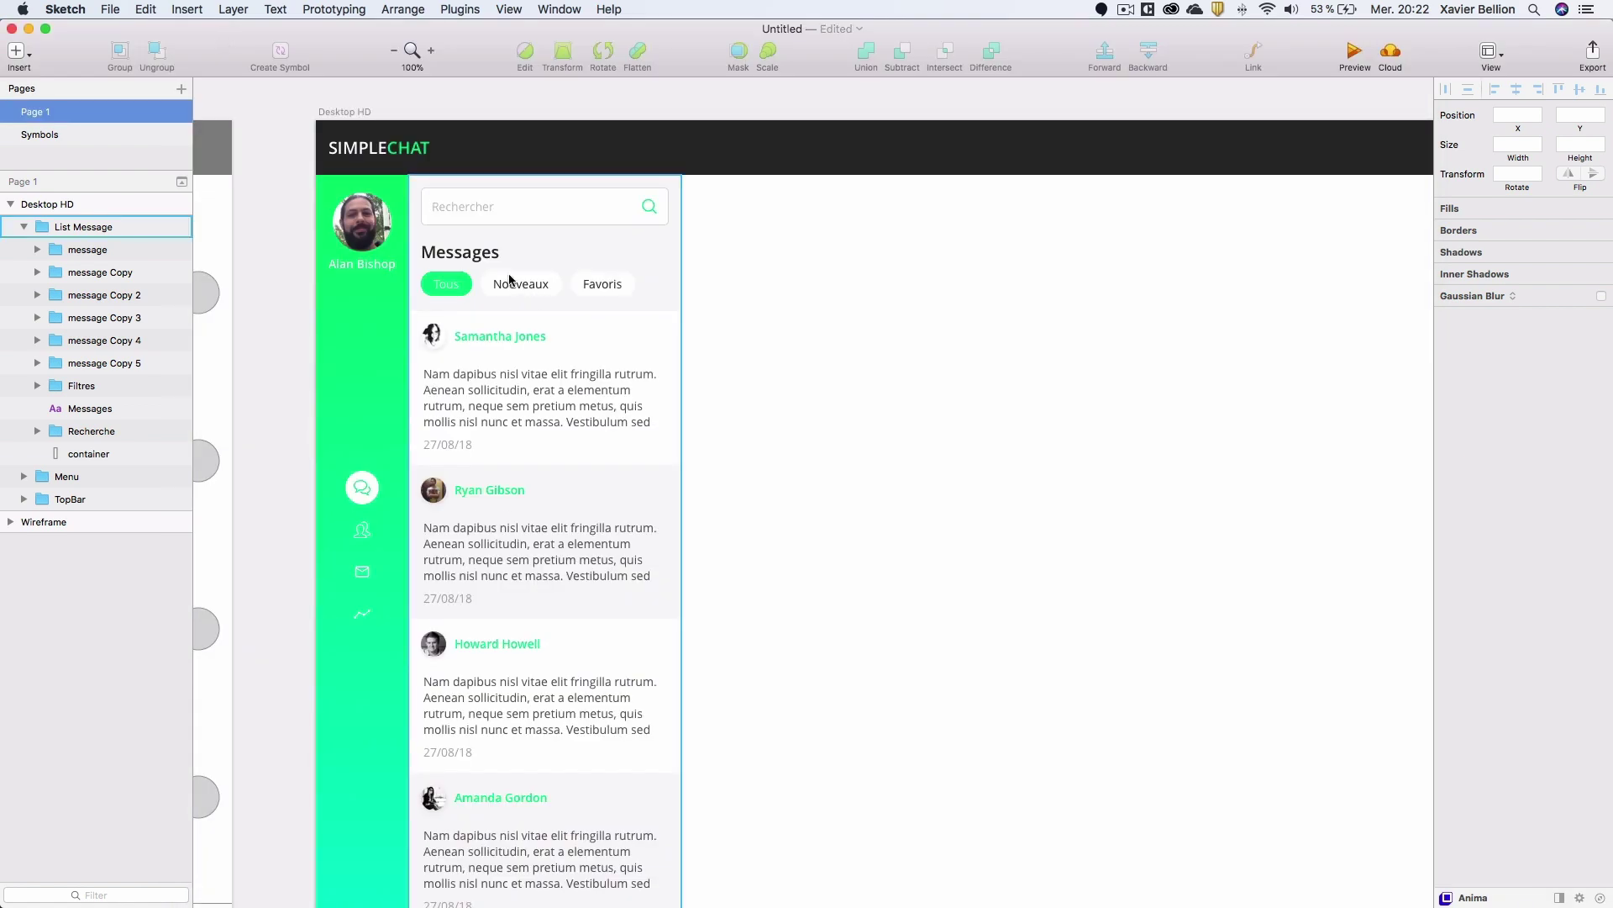
Collapse the List Message group in the Layers panel.
left_click(505, 239)
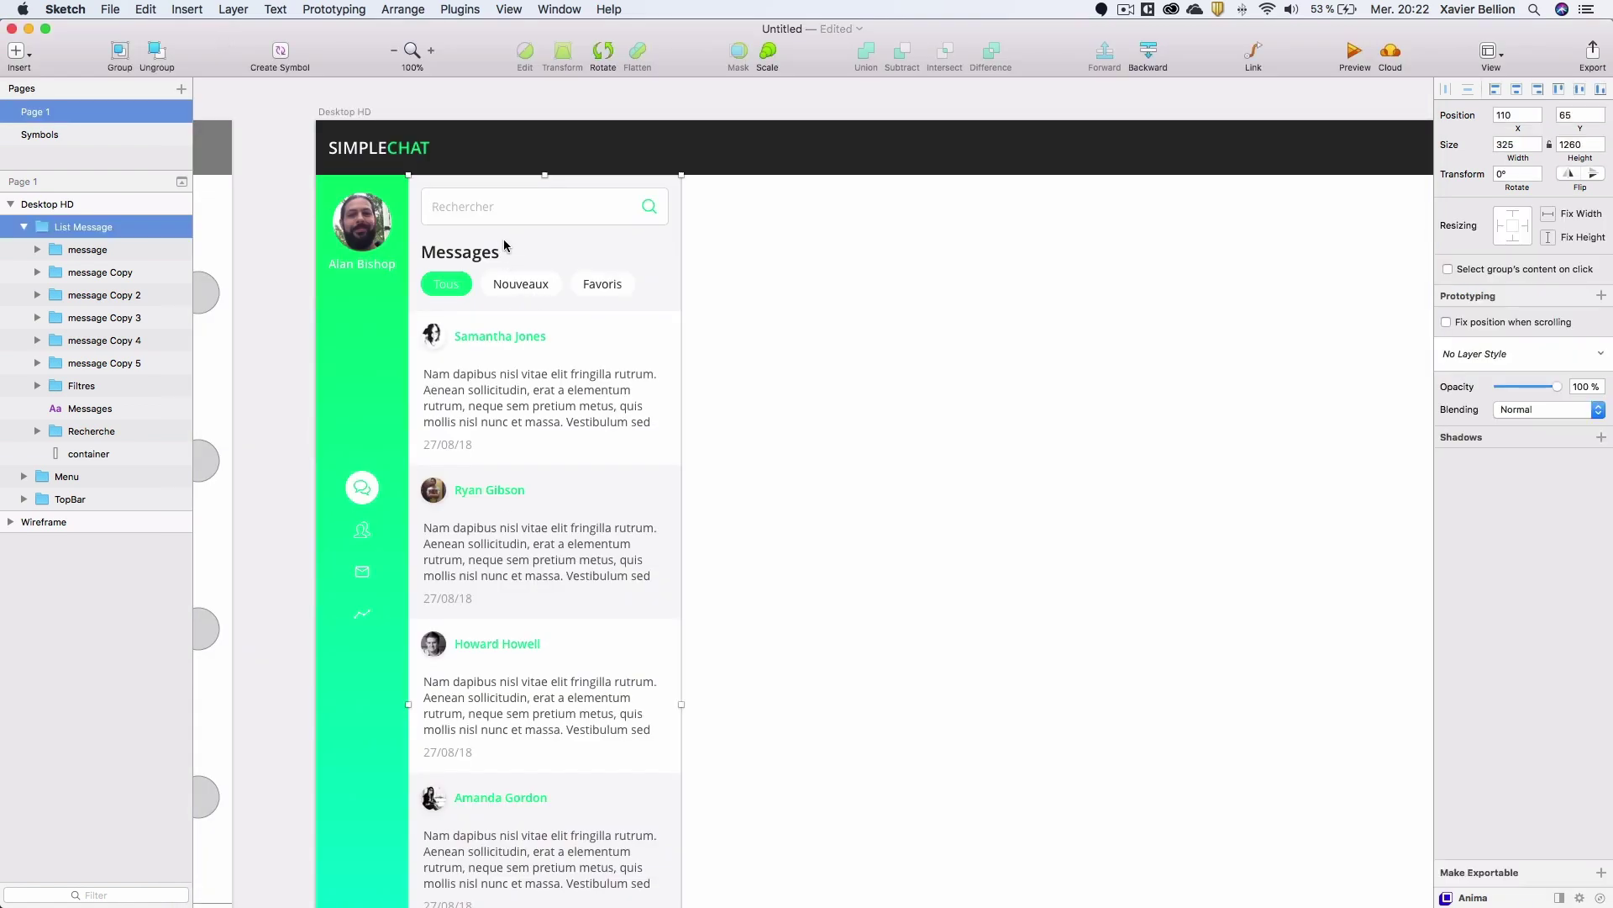
scroll(500, 292, "right", 5)
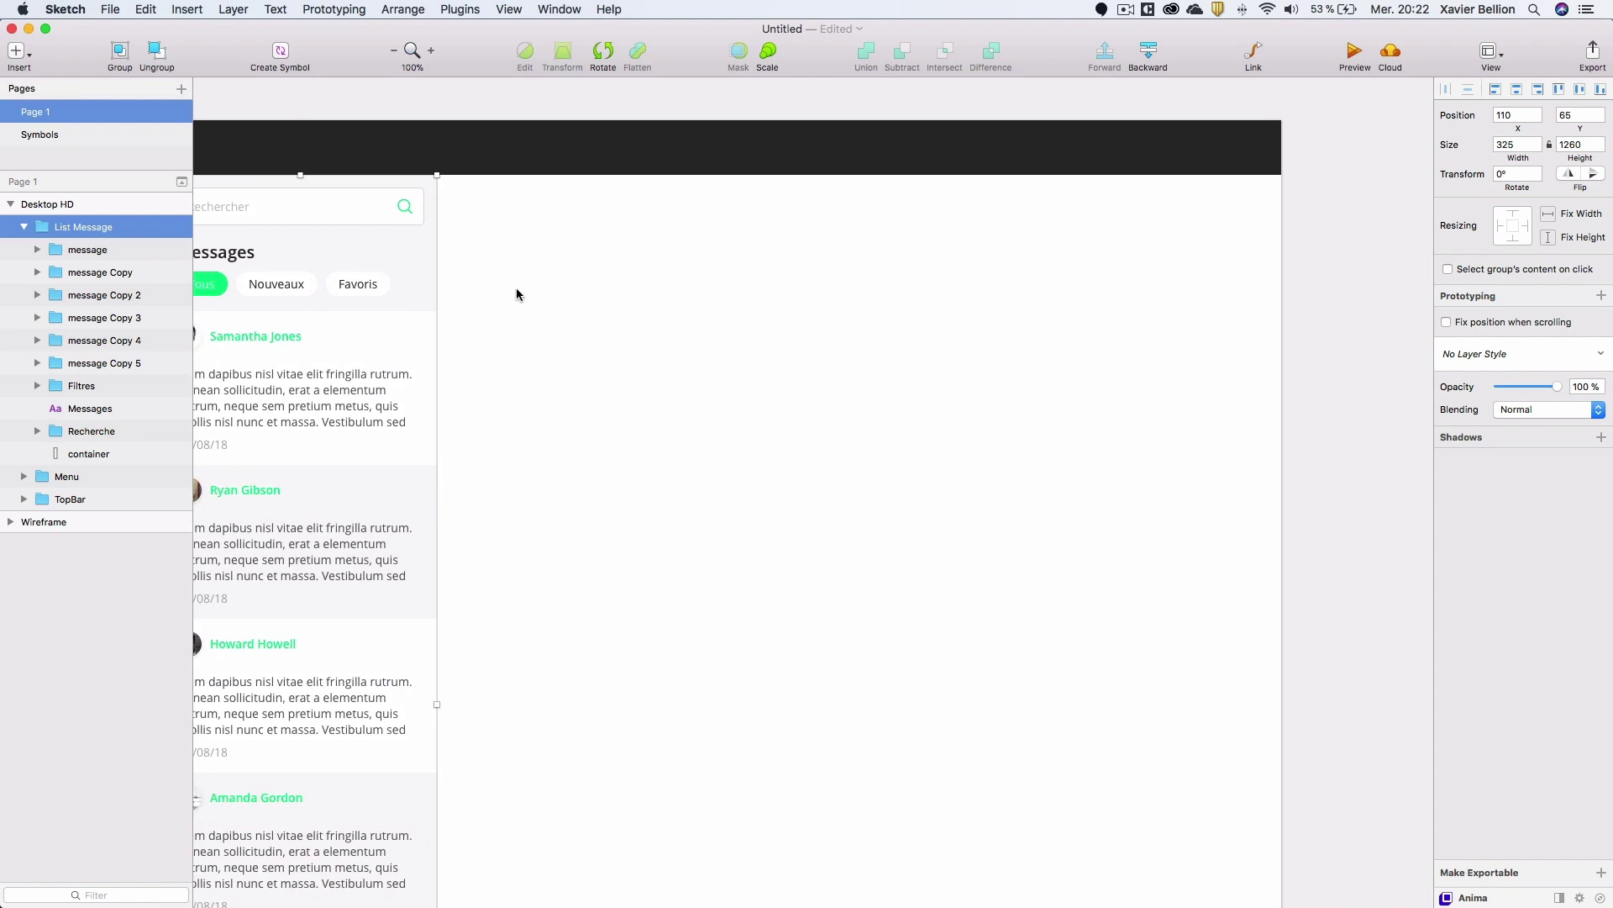
scroll(517, 292, "left", 3)
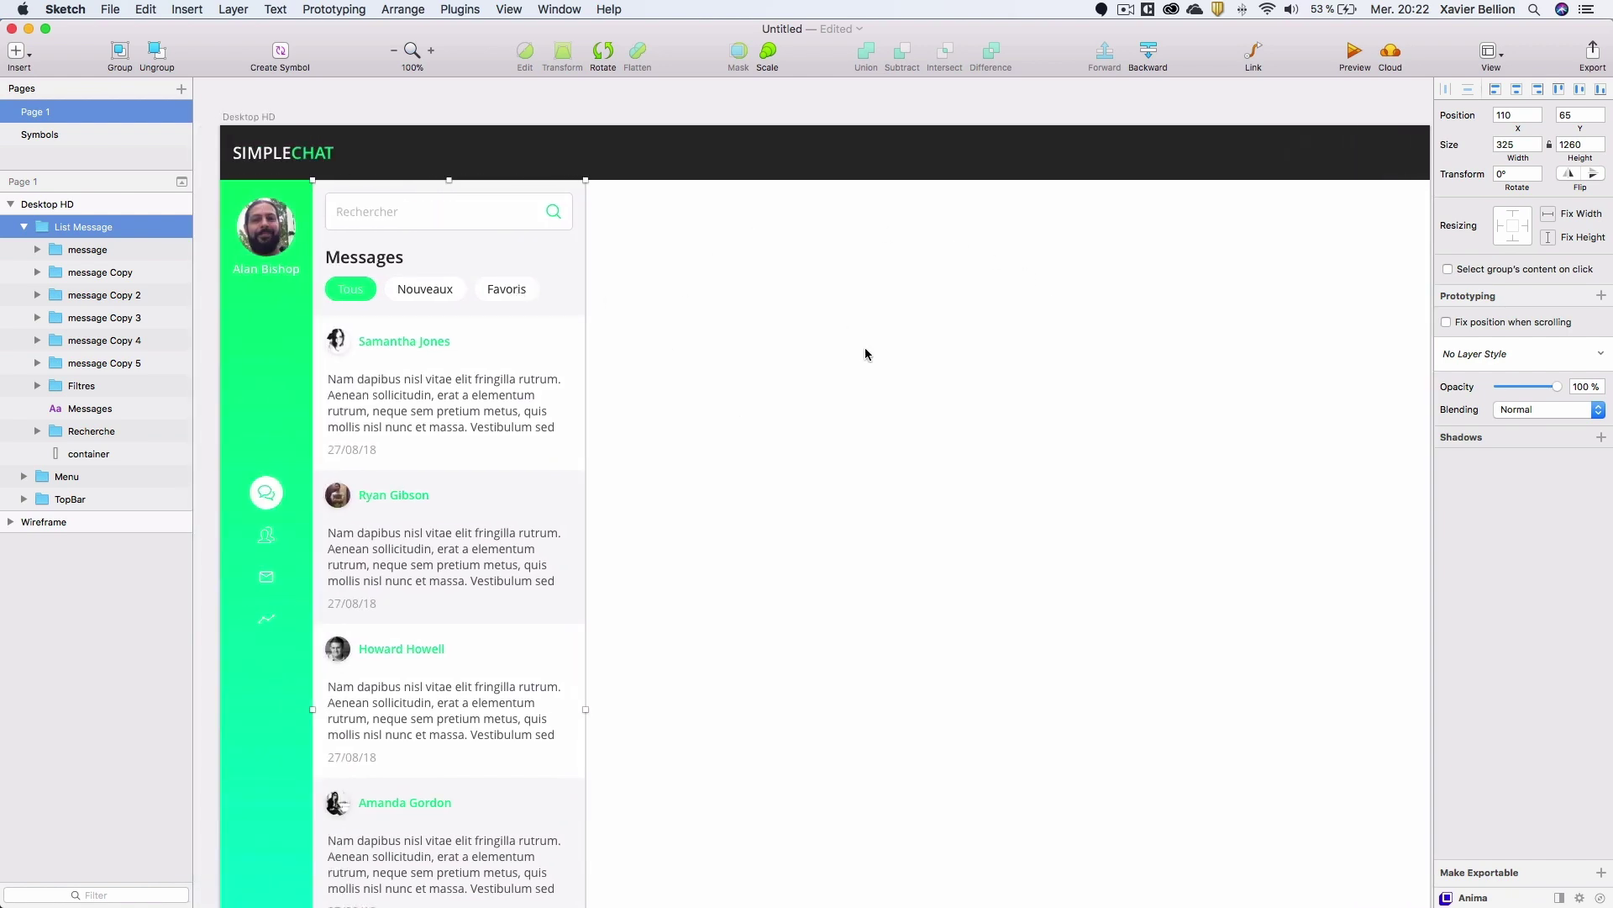
scroll(783, 295, "down", 2)
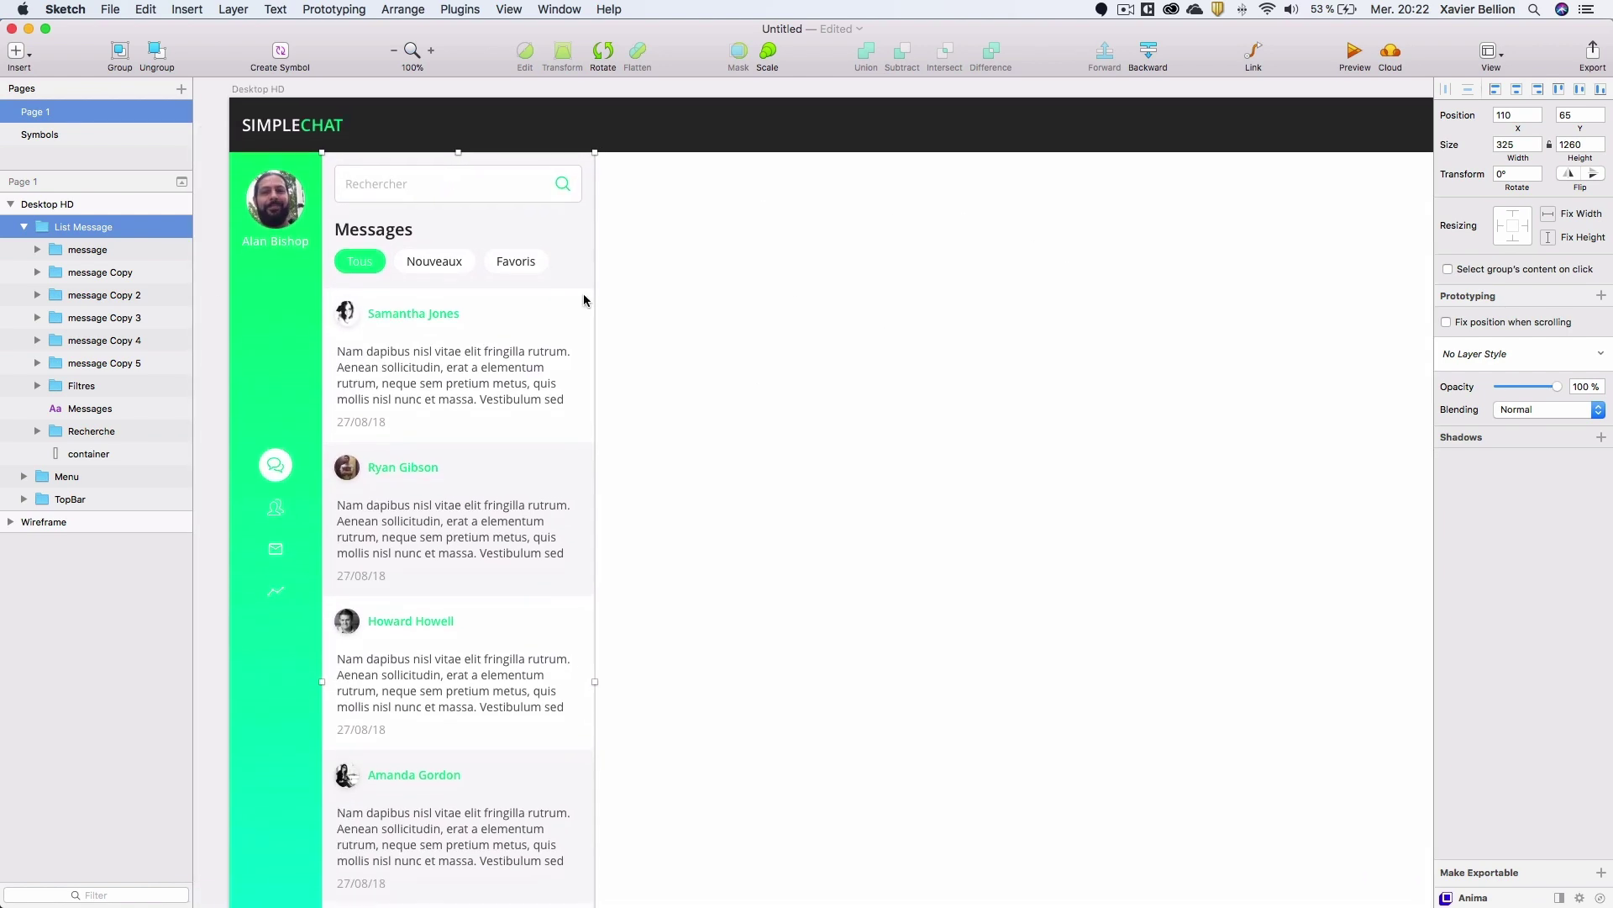
left_click(24, 226)
scroll(615, 355, "down", 5)
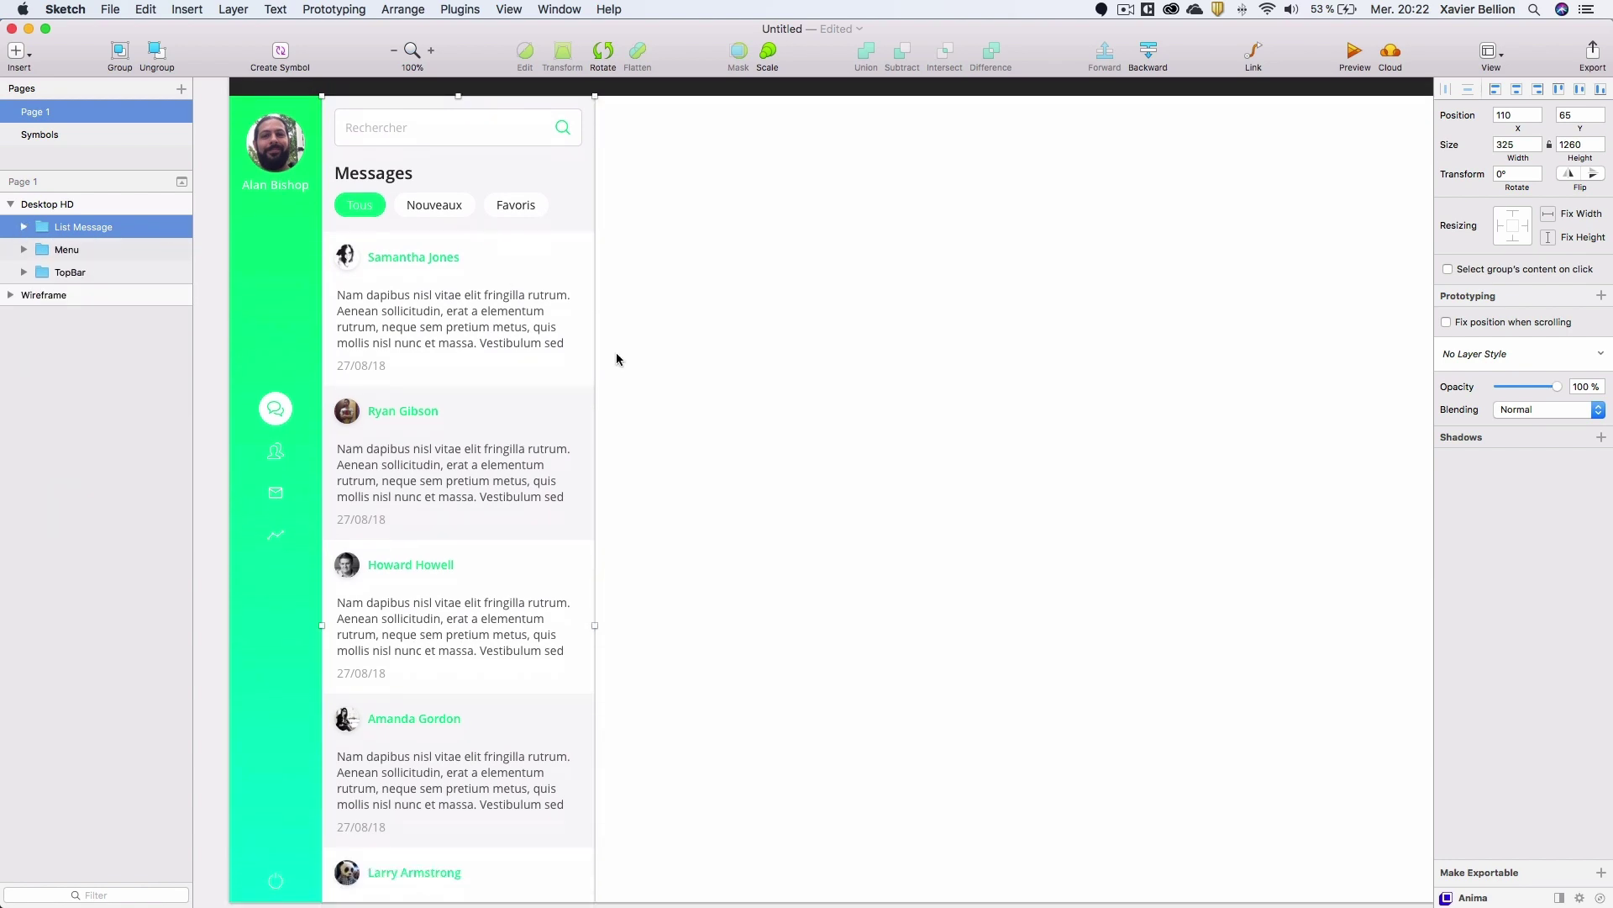
Draw a white, borderless 1005 × 959 rectangle to the right of the message list.
scroll(655, 350, "up", 4)
key("r")
left_click_drag(661, 270, 917, 476)
left_click_drag(818, 414, 752, 276)
left_click_drag(852, 235, 1126, 226)
scroll(1126, 239, "right", 5)
left_click_drag(666, 267, 715, 819)
left_click(1445, 545)
left_click(1471, 480)
left_click_drag(1477, 568, 1338, 488)
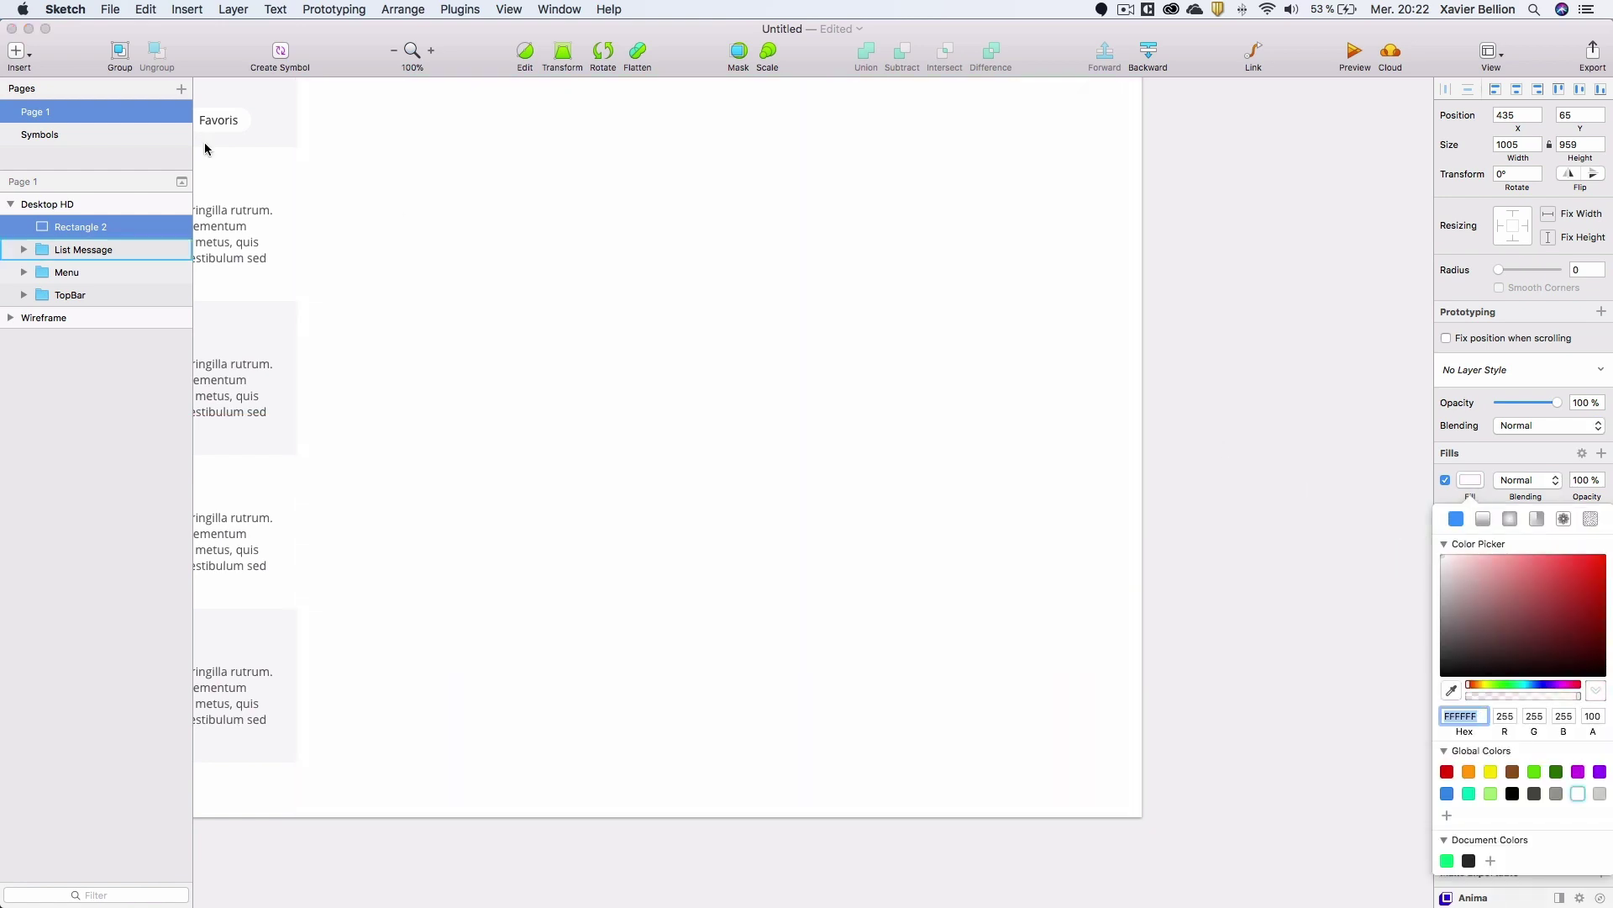
Group the white rectangle and name the group 'Details Msg'.
key("super+g")
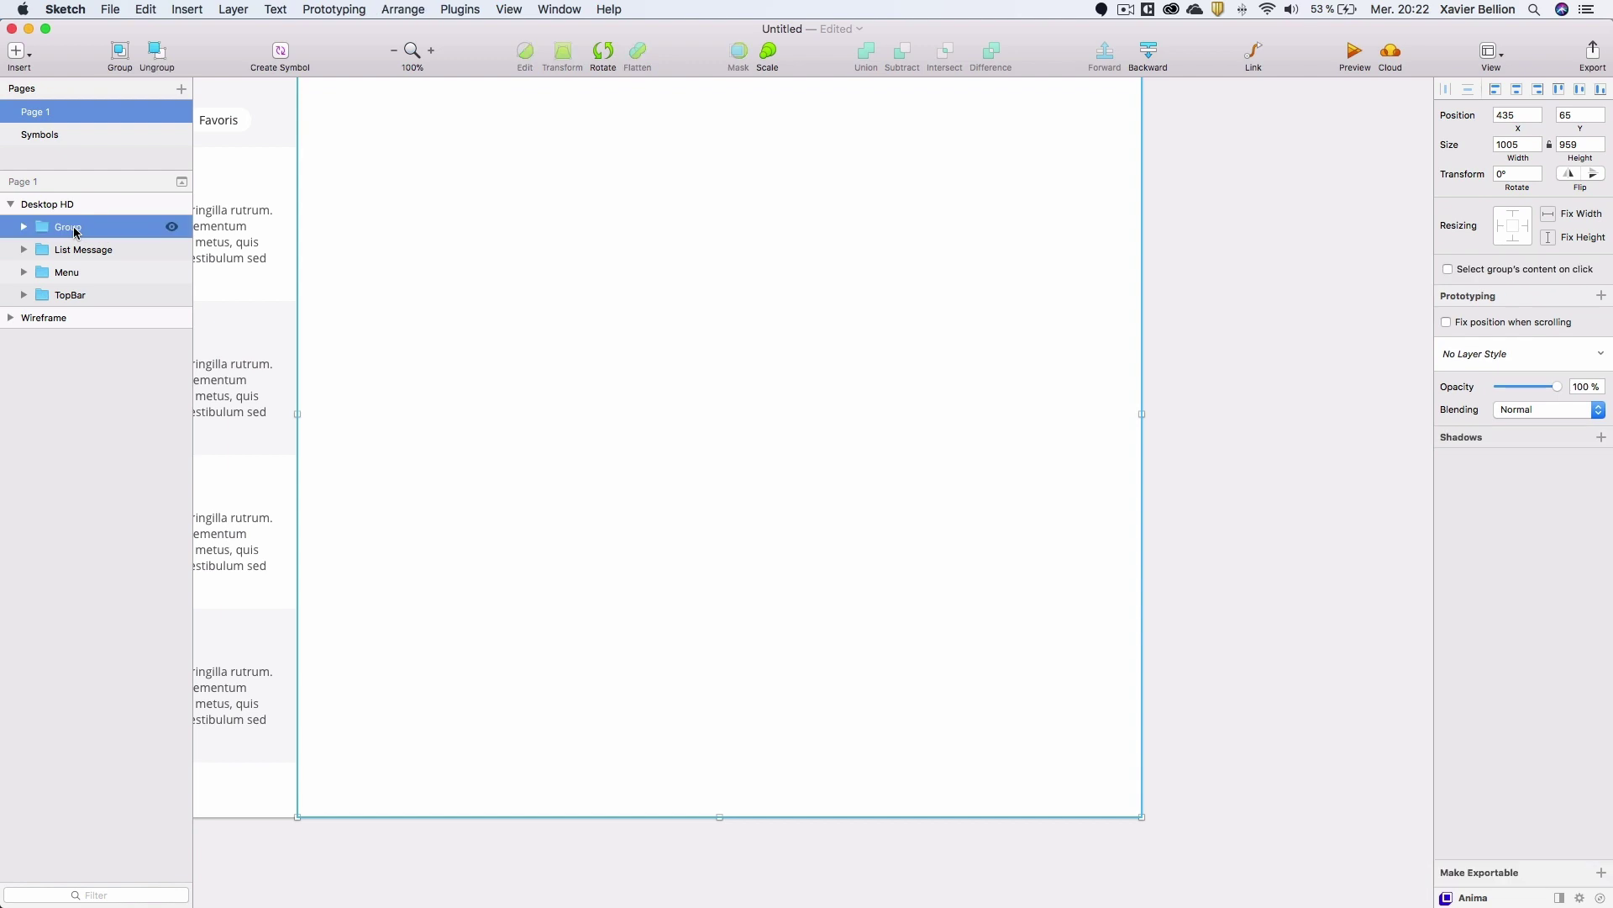
double_click(106, 227)
type("Detai")
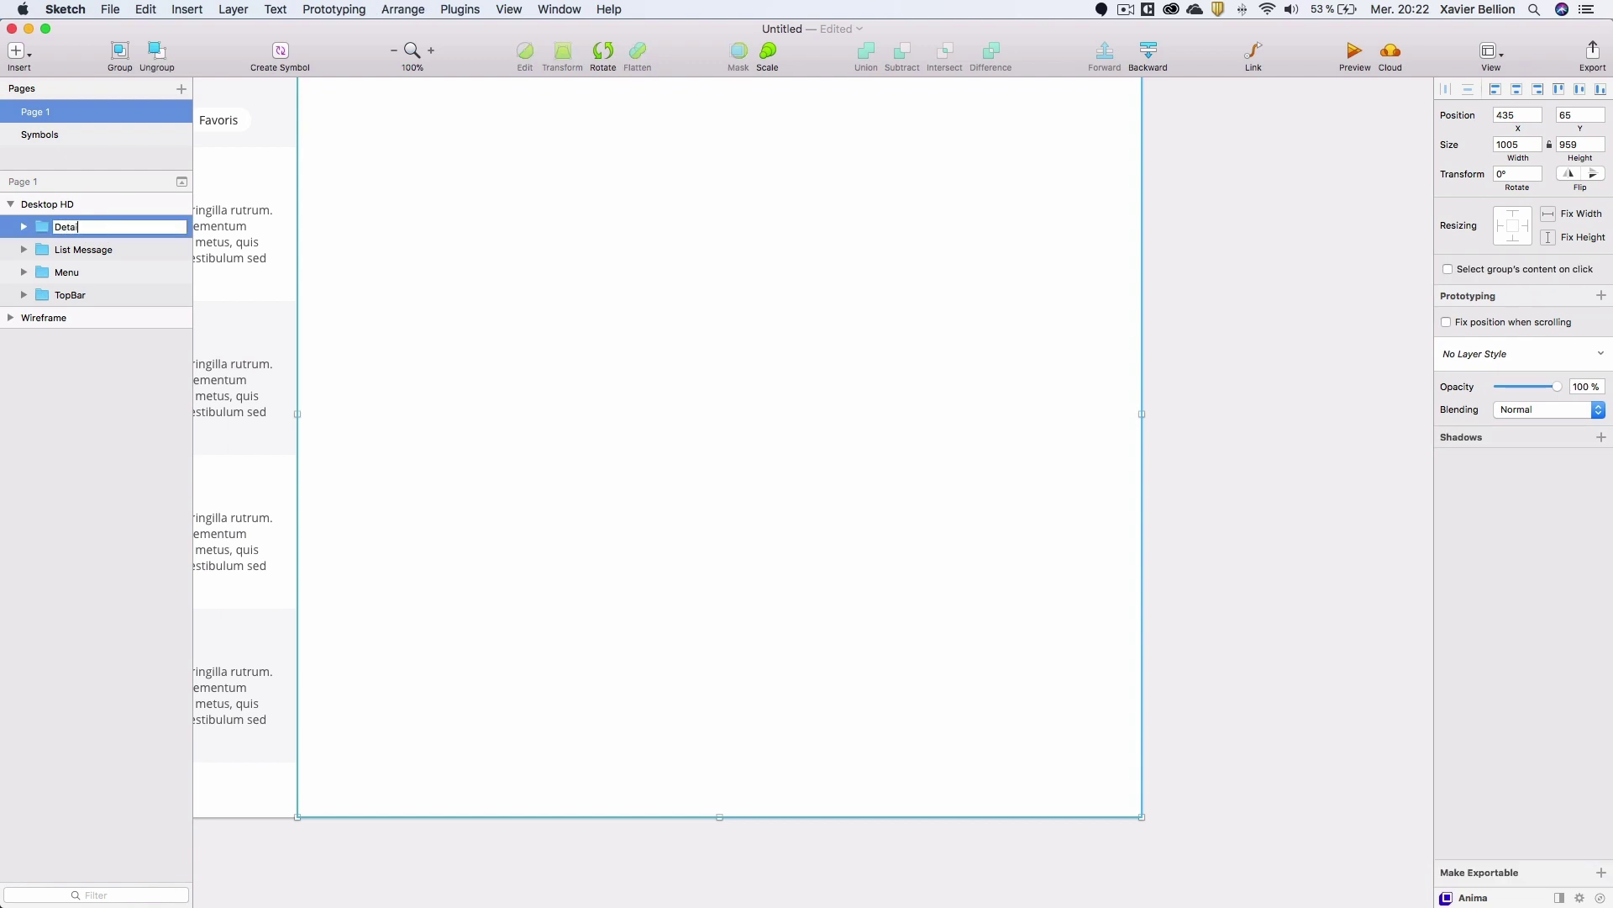
type("ls Msg")
key("Return")
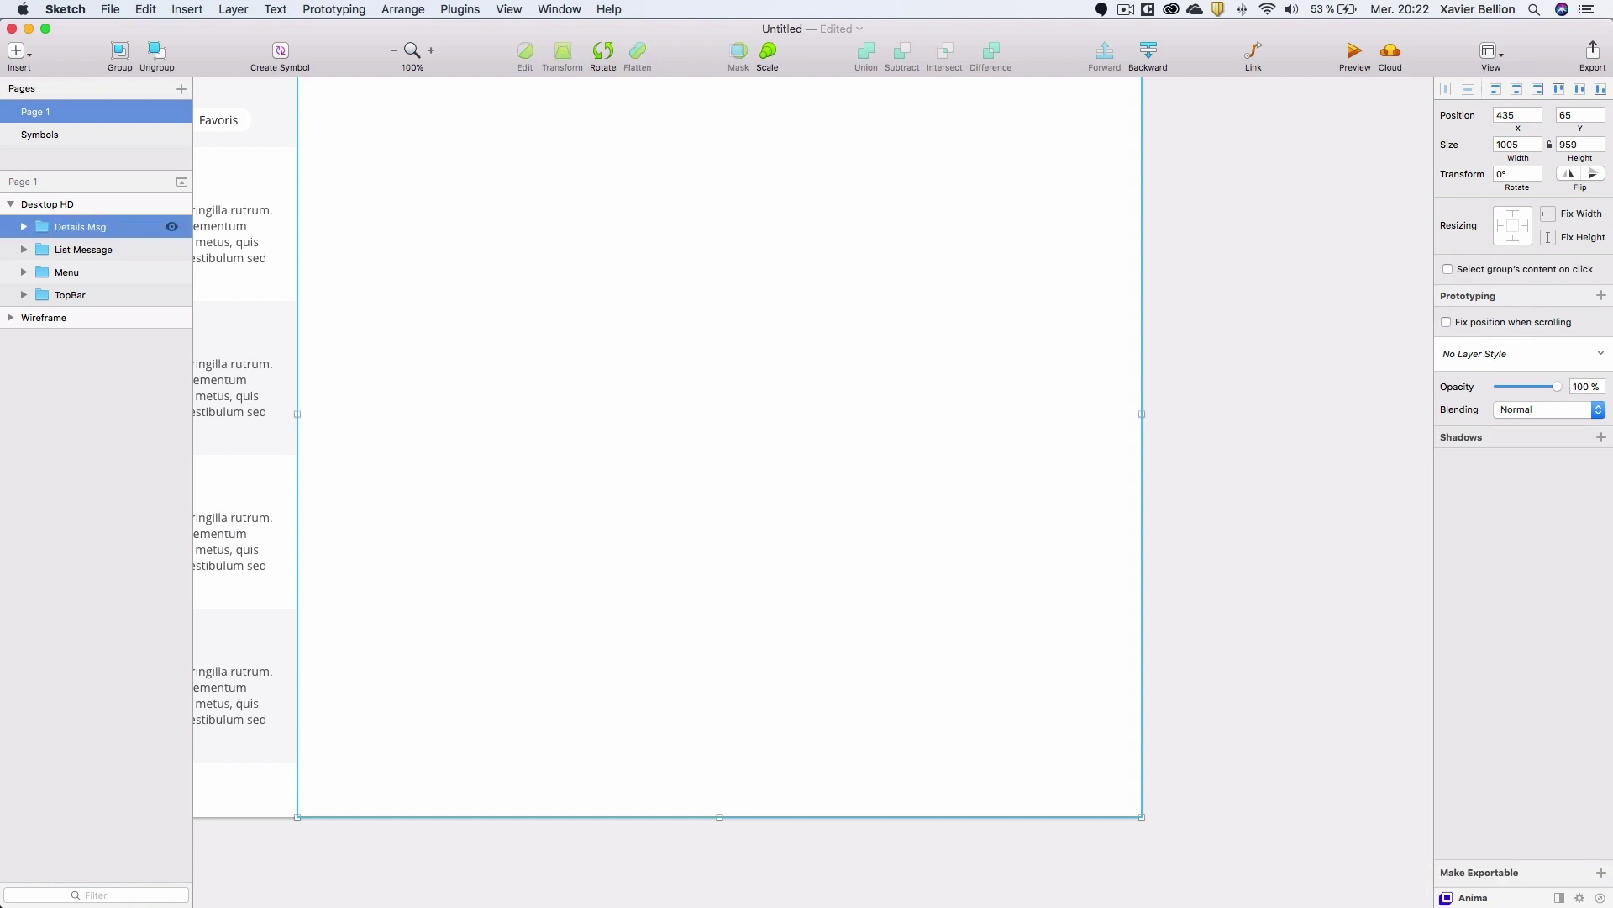
Draw a small 68 × 37 rectangle near the bottom-left of the detail panel.
scroll(1161, 253, "up", 1)
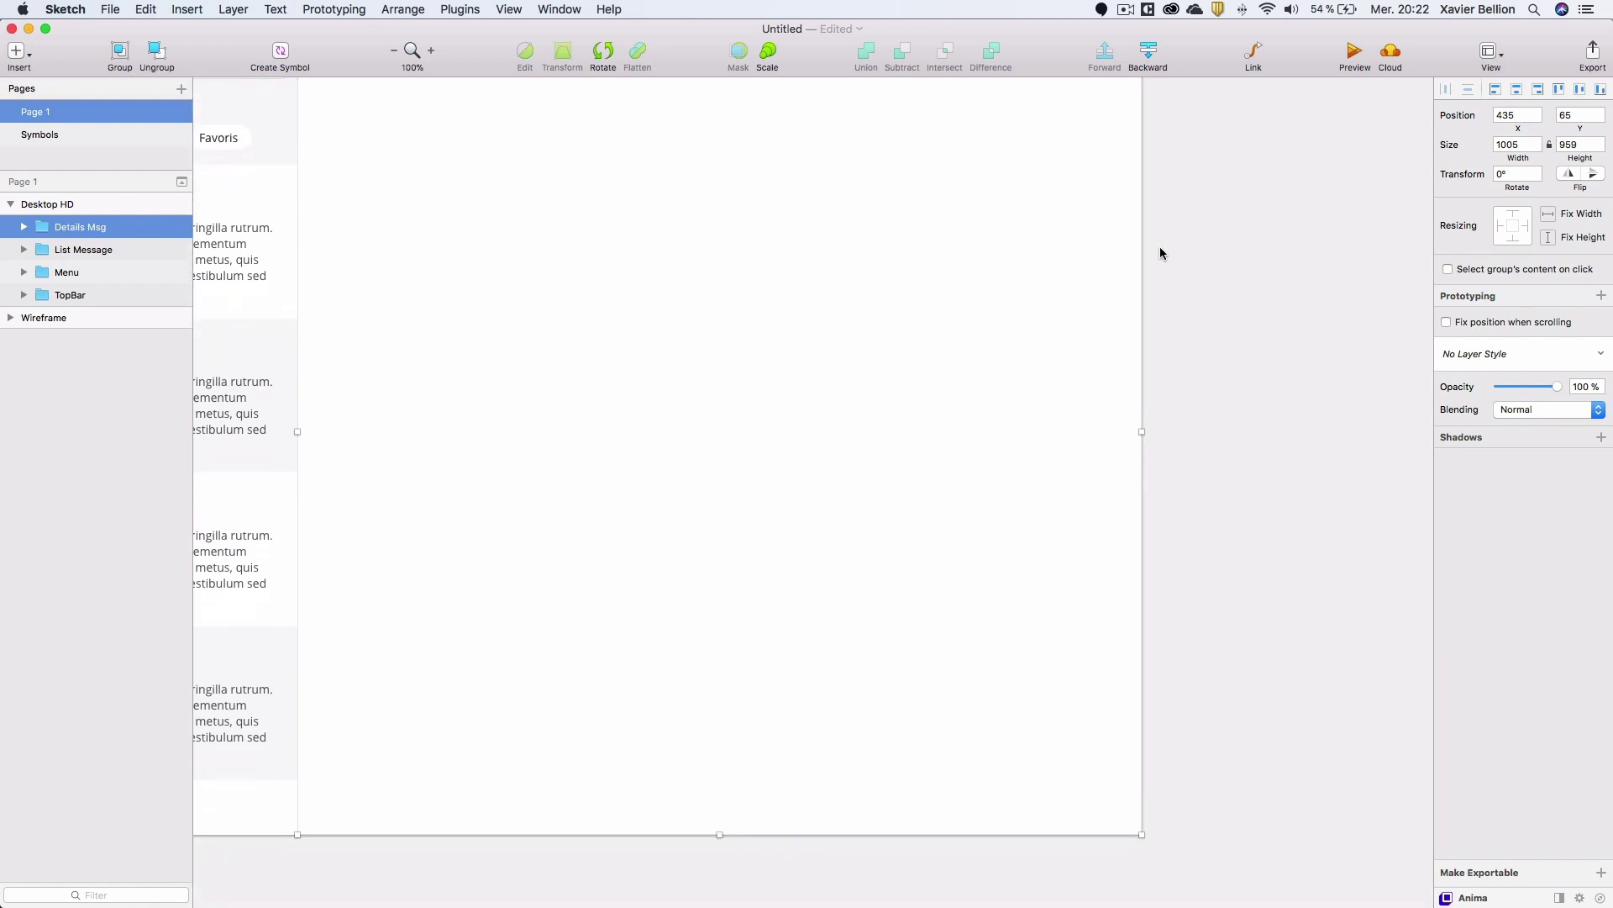
scroll(1159, 252, "left", 5)
left_click_drag(703, 353, 992, 289)
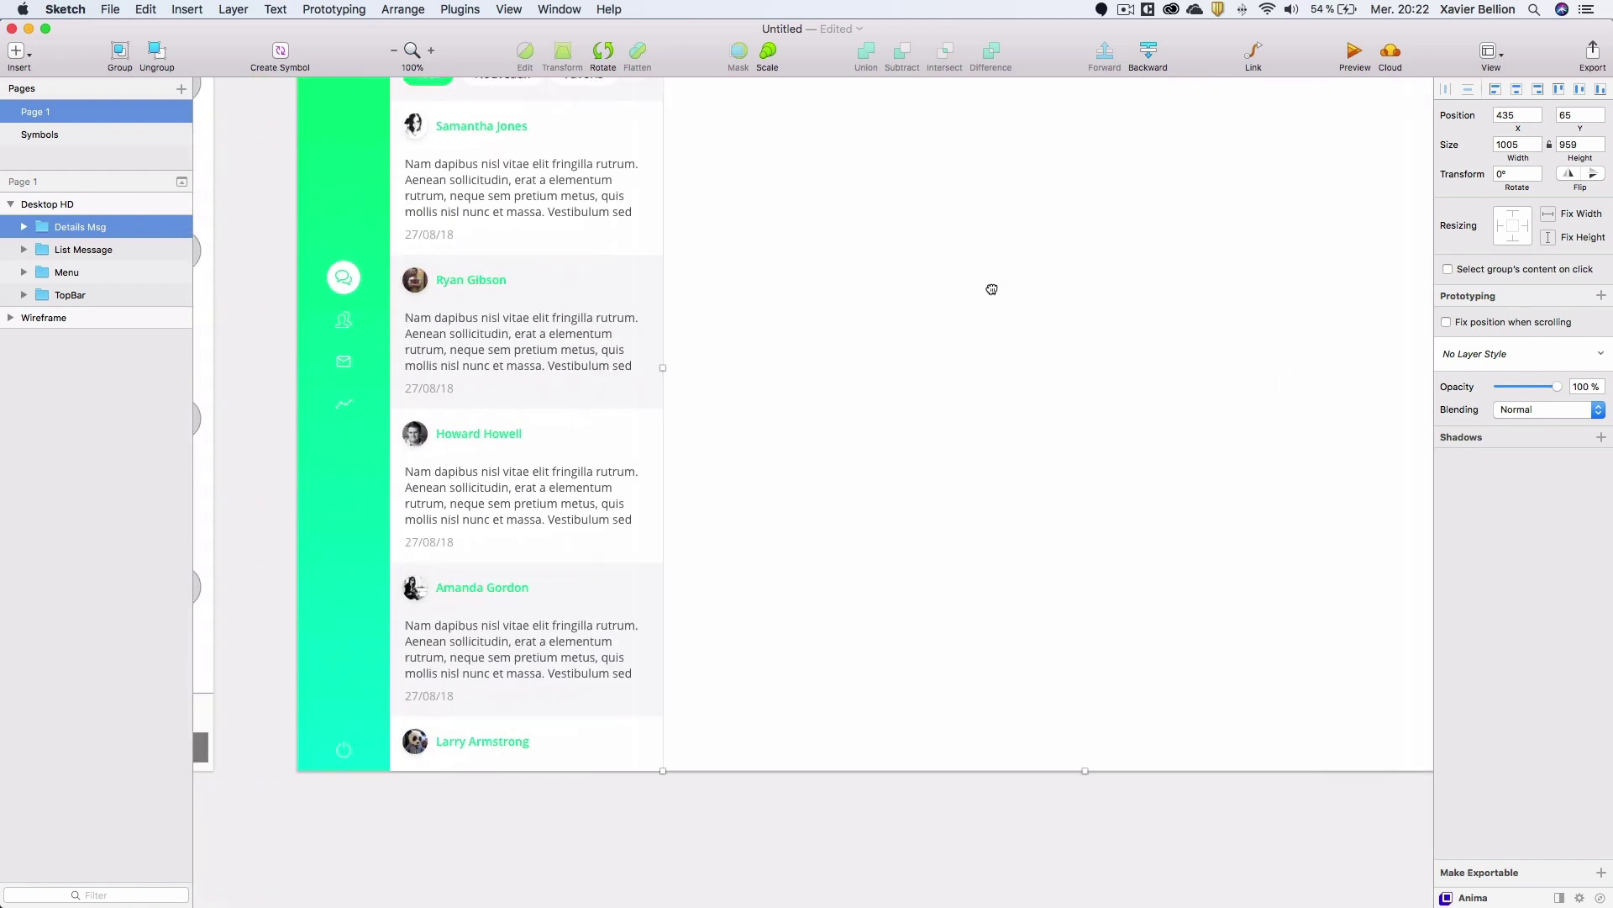
scroll(991, 289, "left", 10)
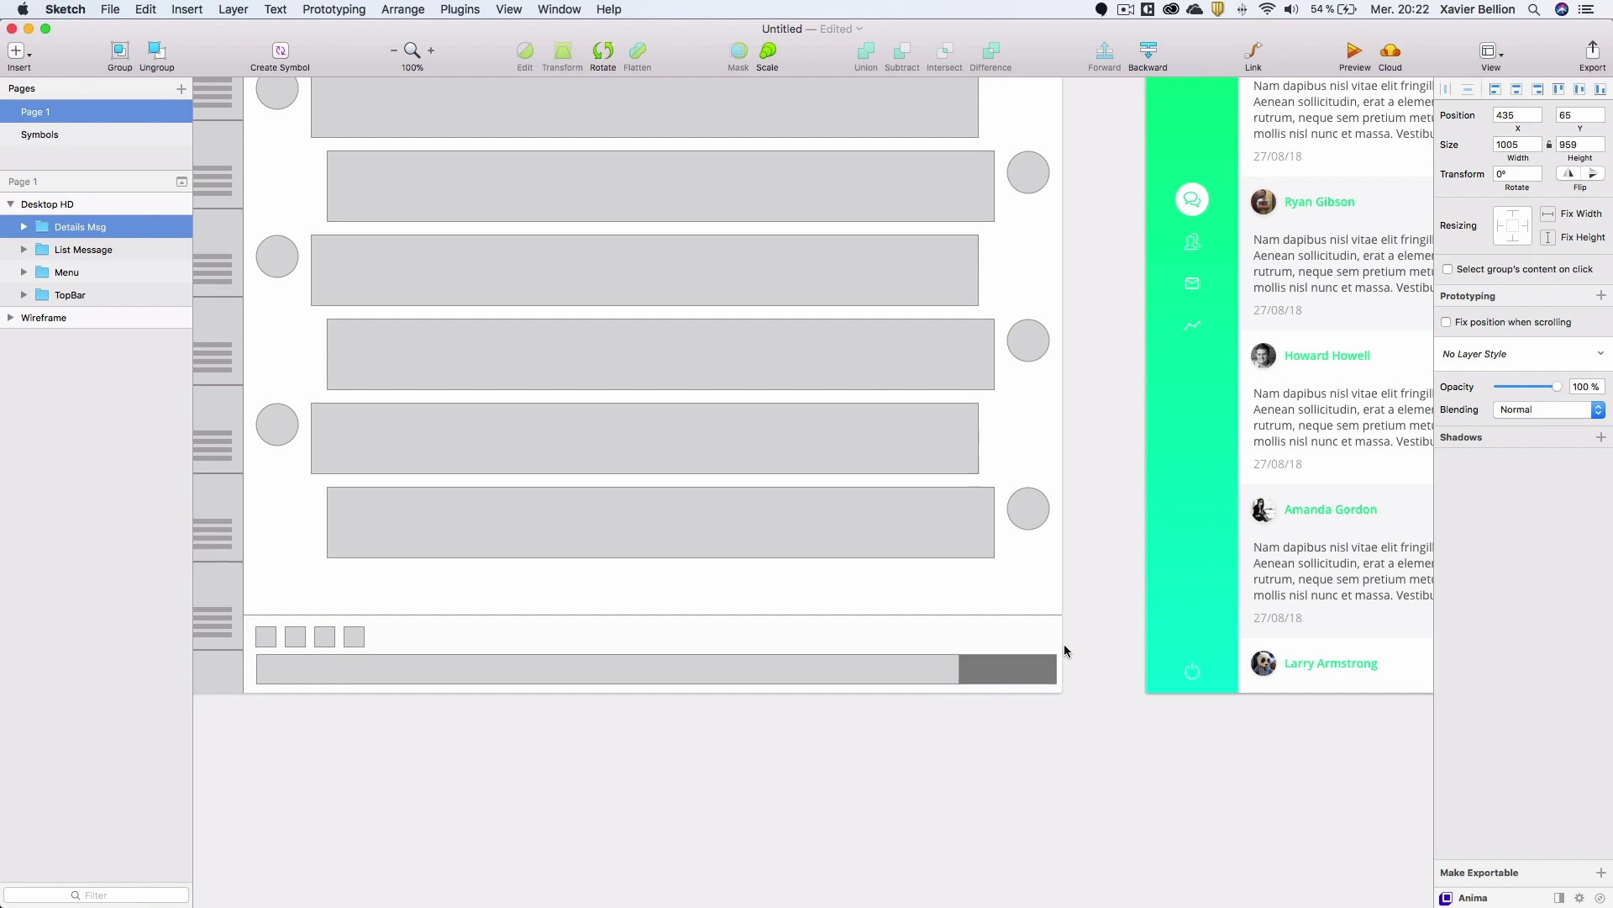
scroll(791, 565, "right", 5)
scroll(792, 565, "right", 8)
key("r")
mouse_move(466, 586)
left_mouse_down()
mouse_move(523, 619)
mouse_move(429, 608)
mouse_move(463, 606)
left_mouse_up()
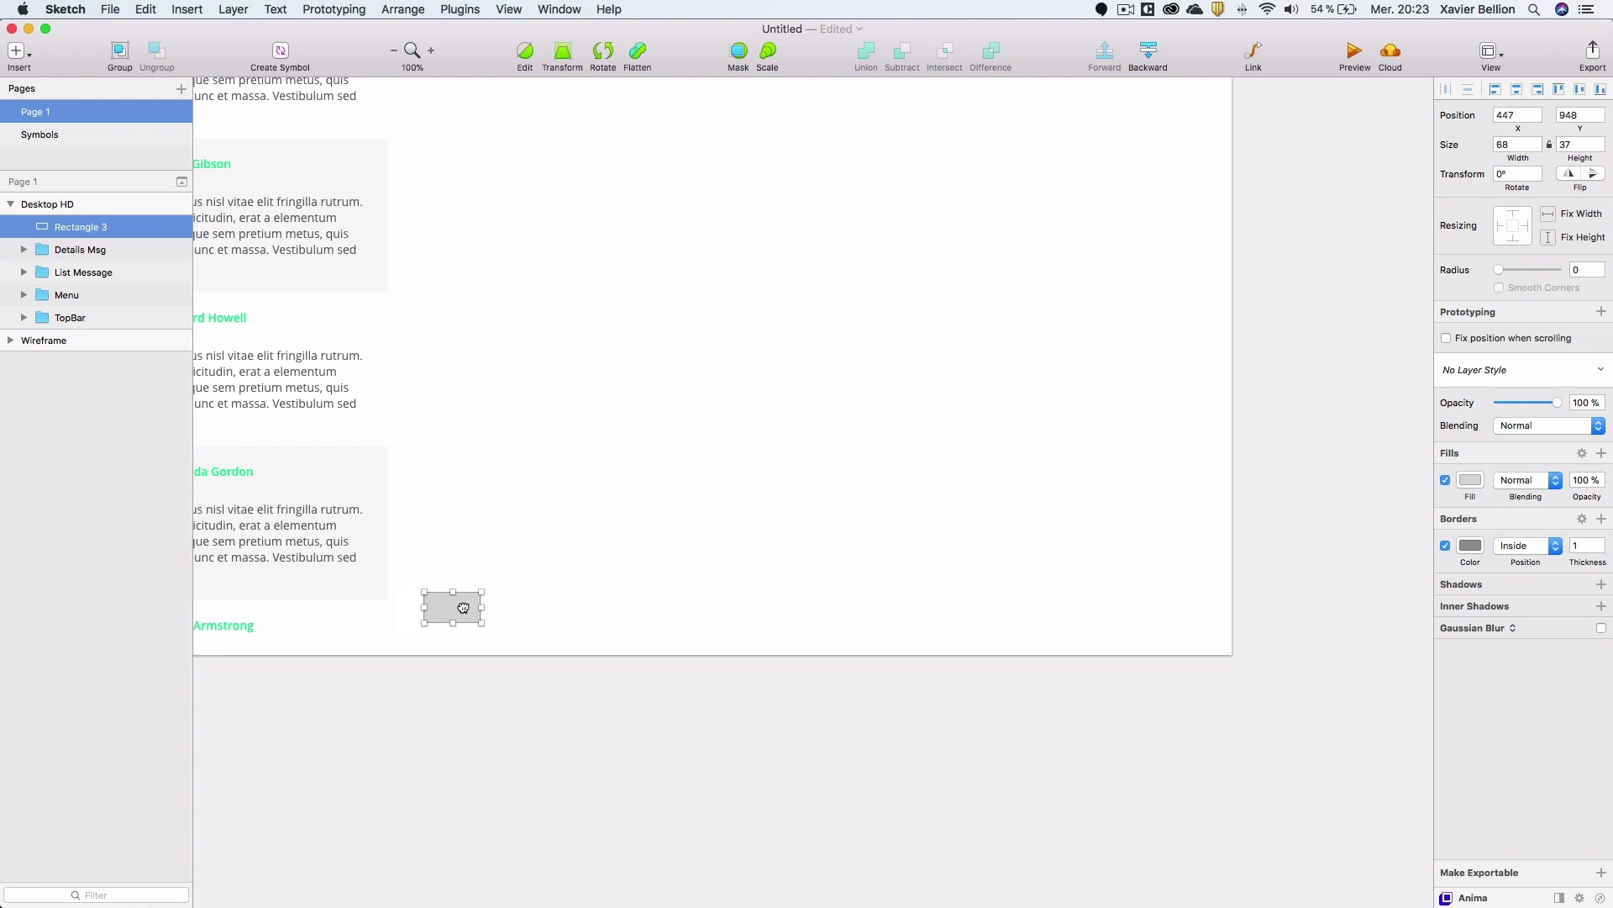
scroll(454, 420, "up", 1)
key("Escape")
Narrow the Details Msg group to 1004 wide and shift it to X 436.
scroll(426, 552, "up", 5)
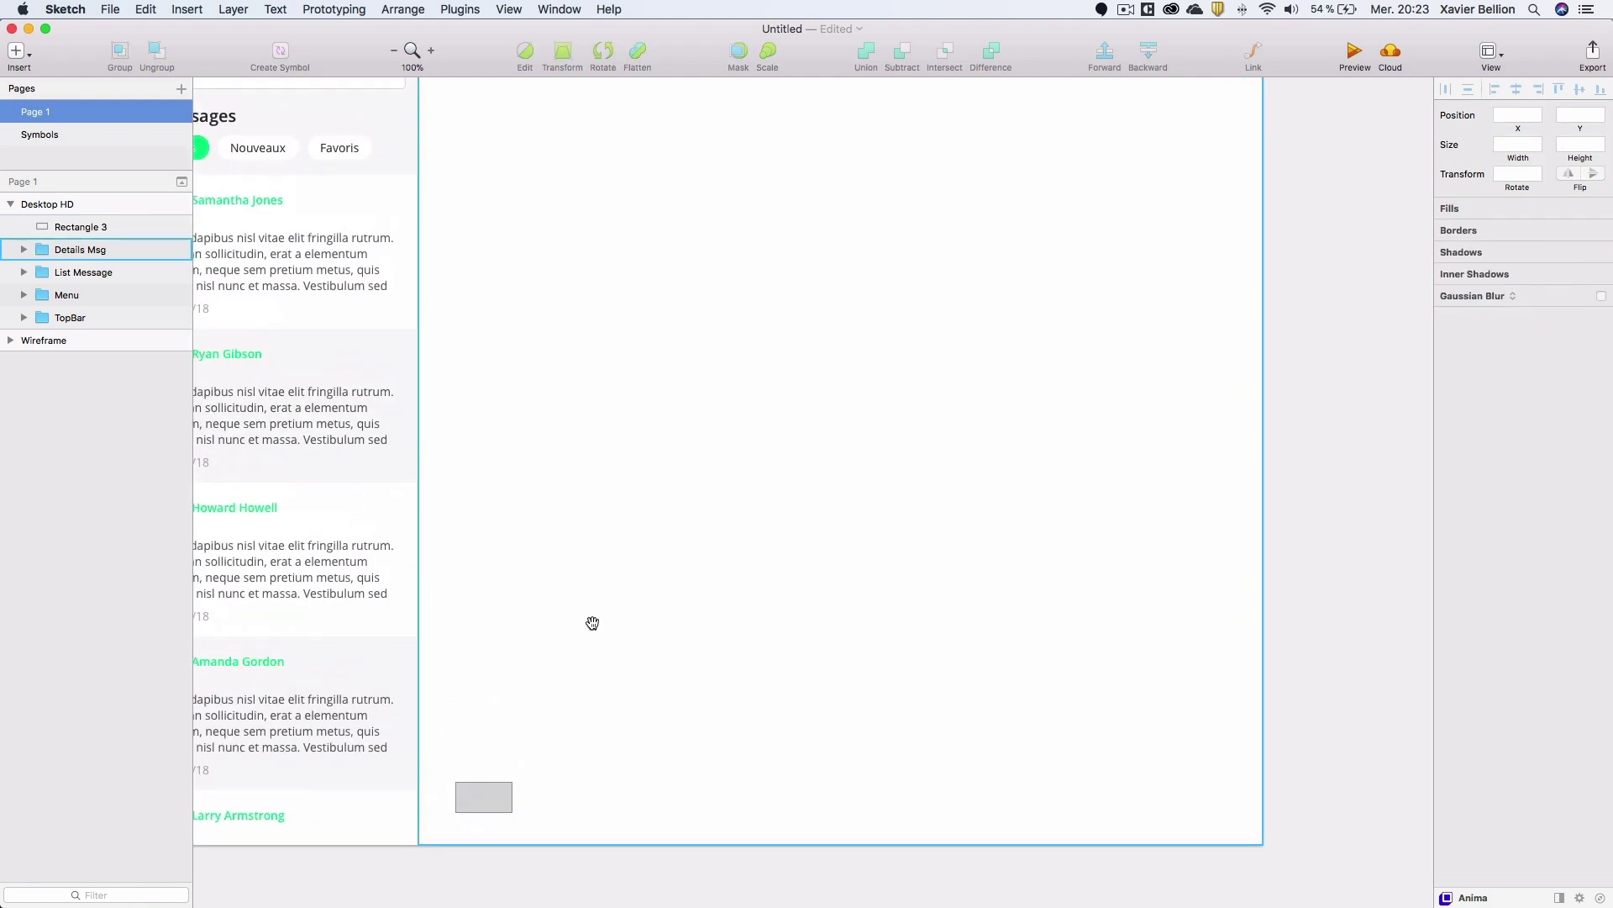
scroll(781, 465, "up", 3)
scroll(781, 465, "right", 2)
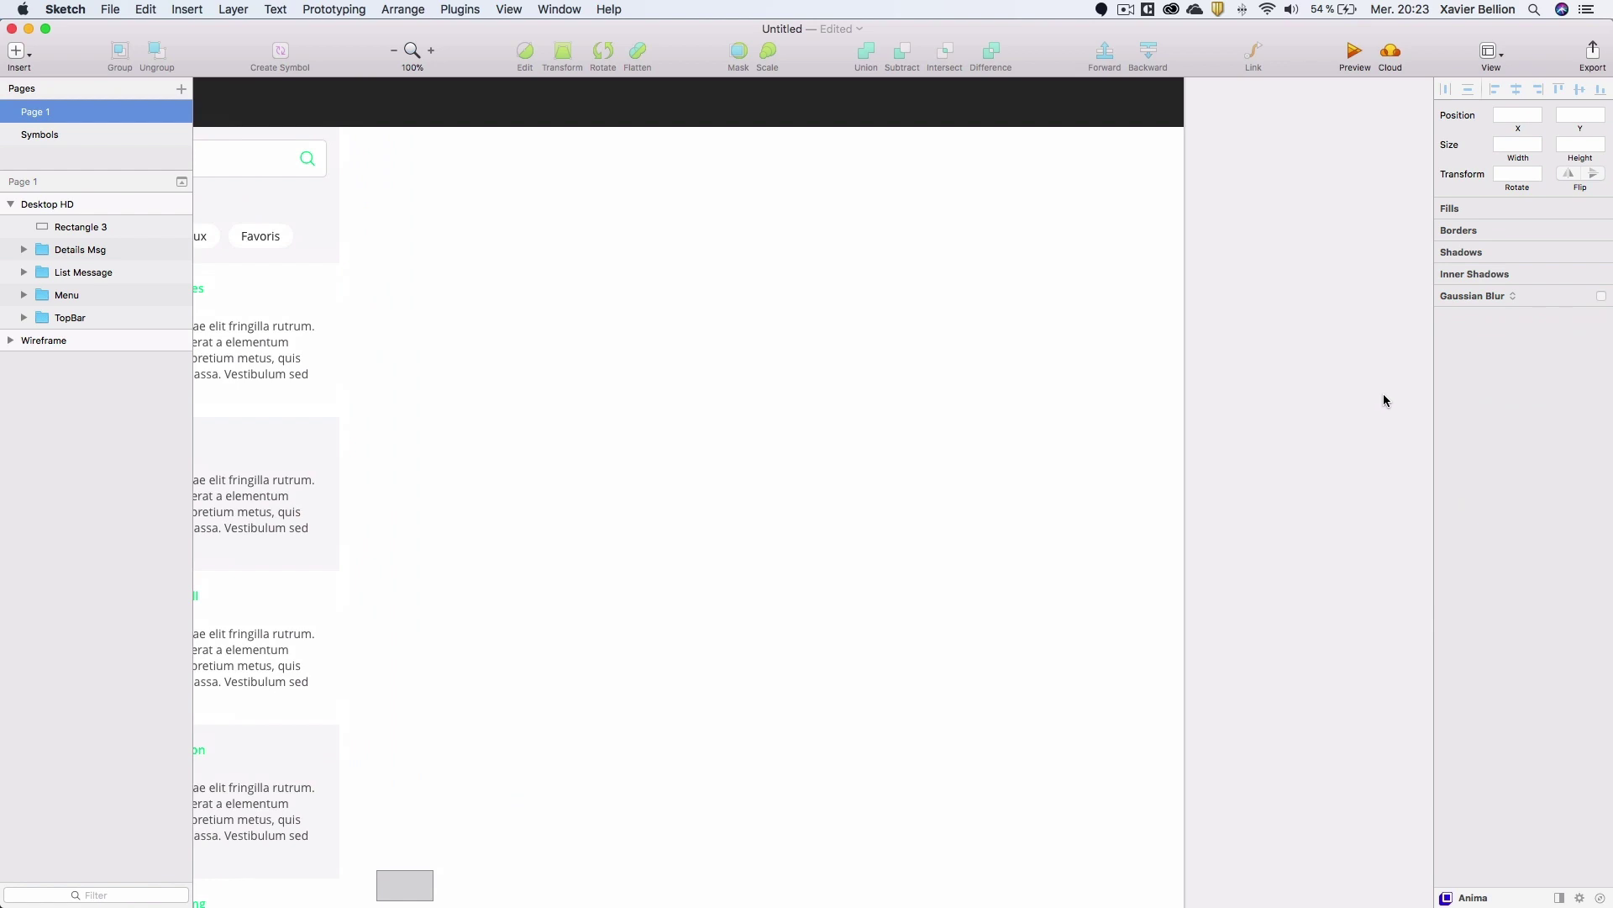
left_click(1006, 401)
left_click(1537, 146)
key("Down")
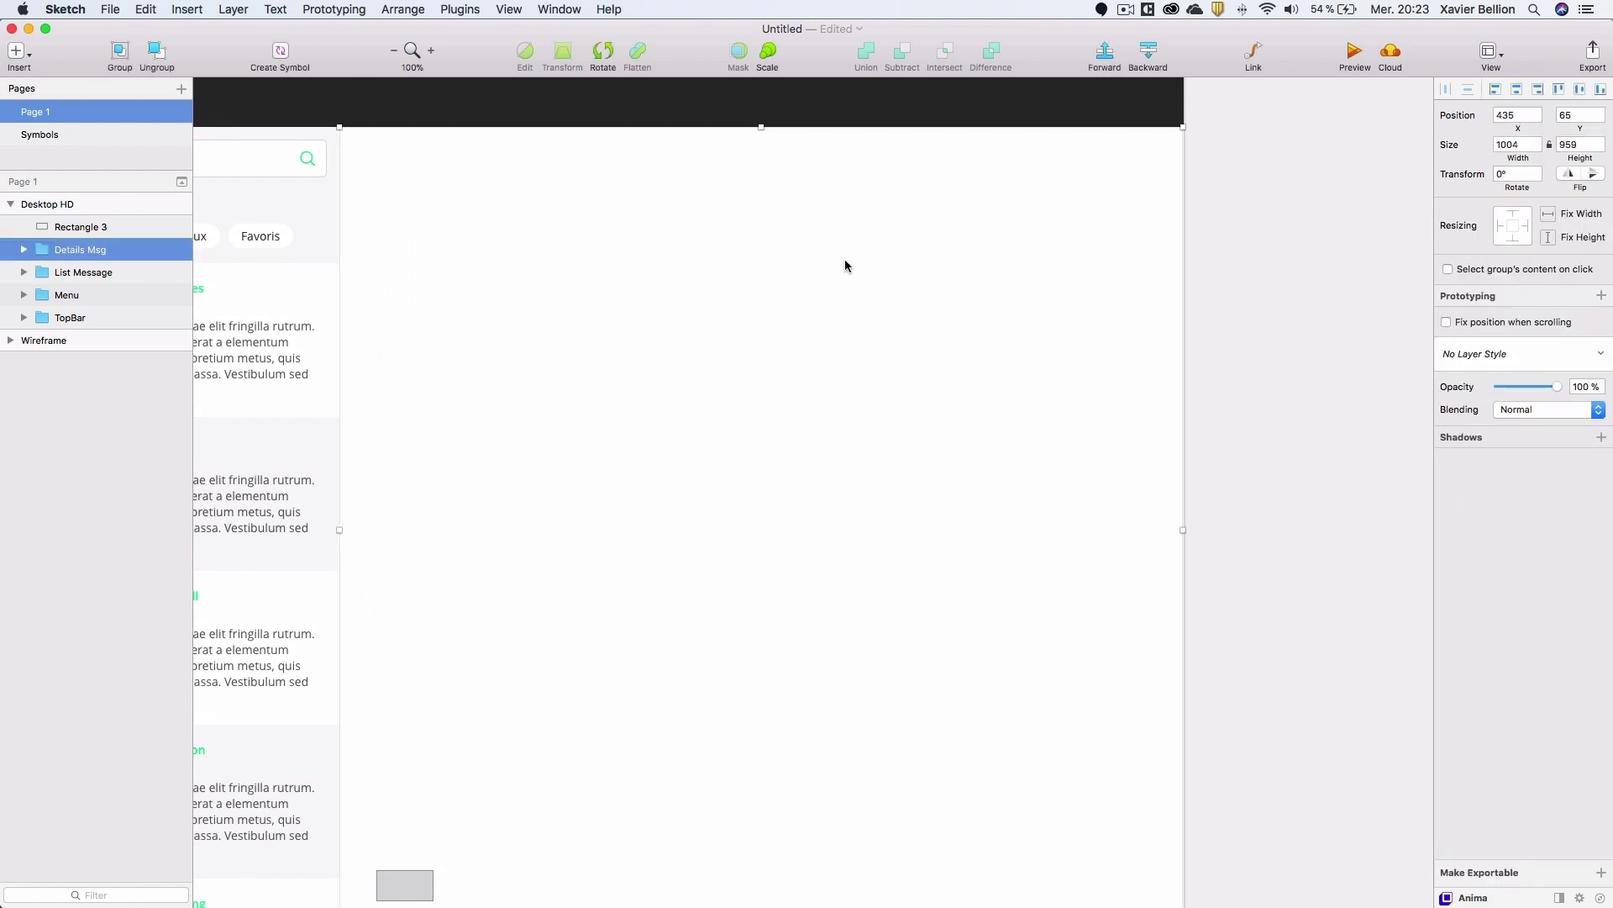
key("Right")
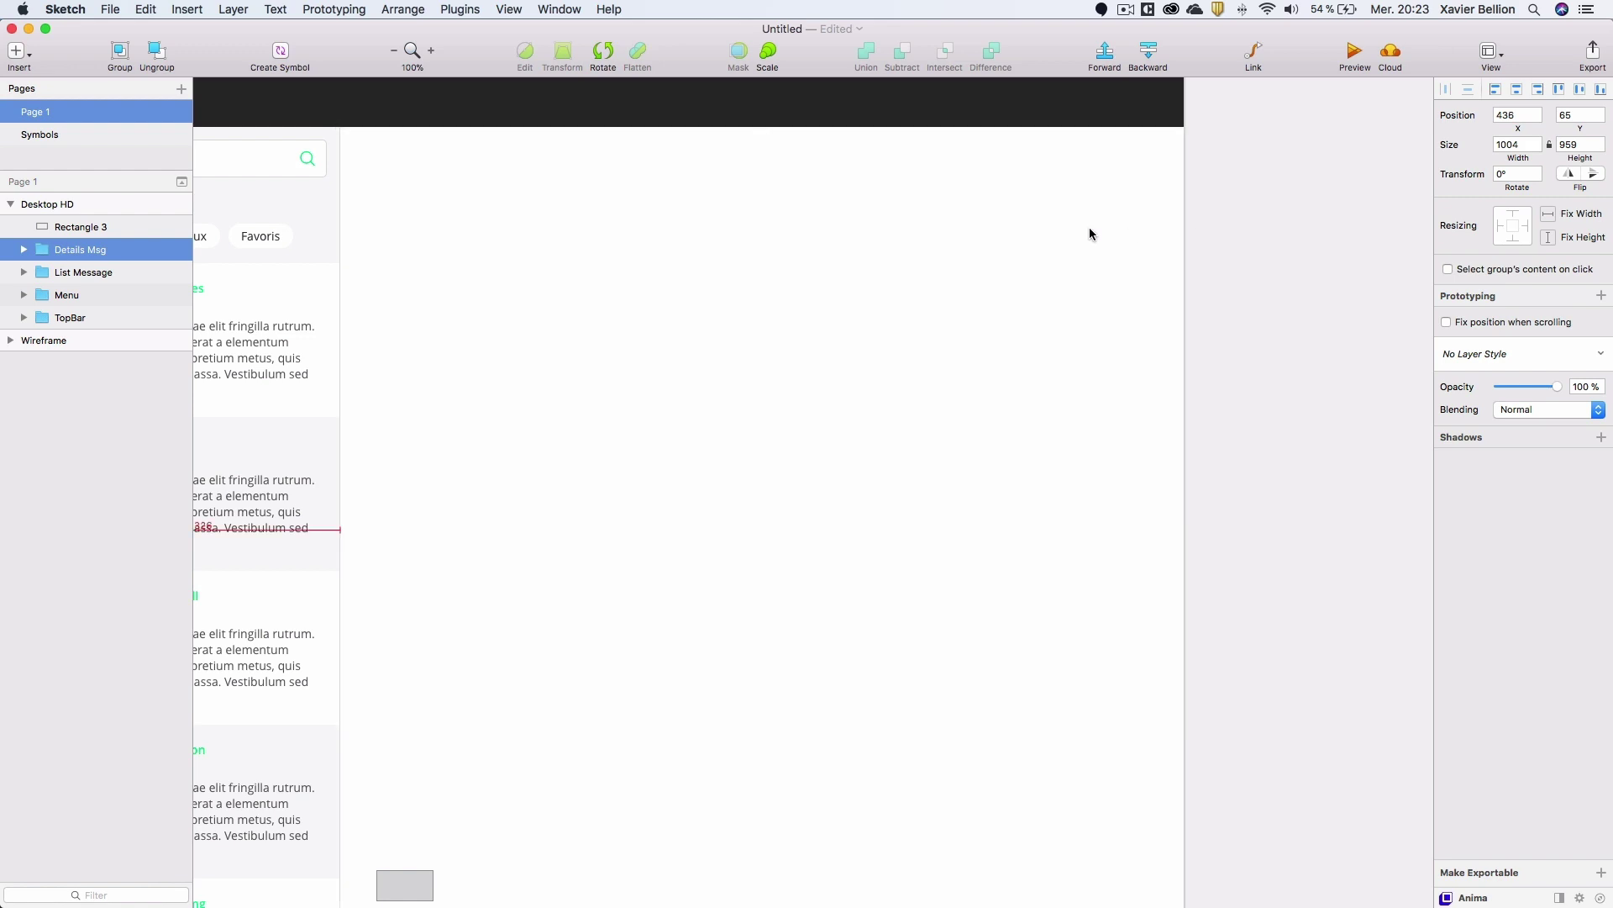
scroll(763, 173, "down", 5)
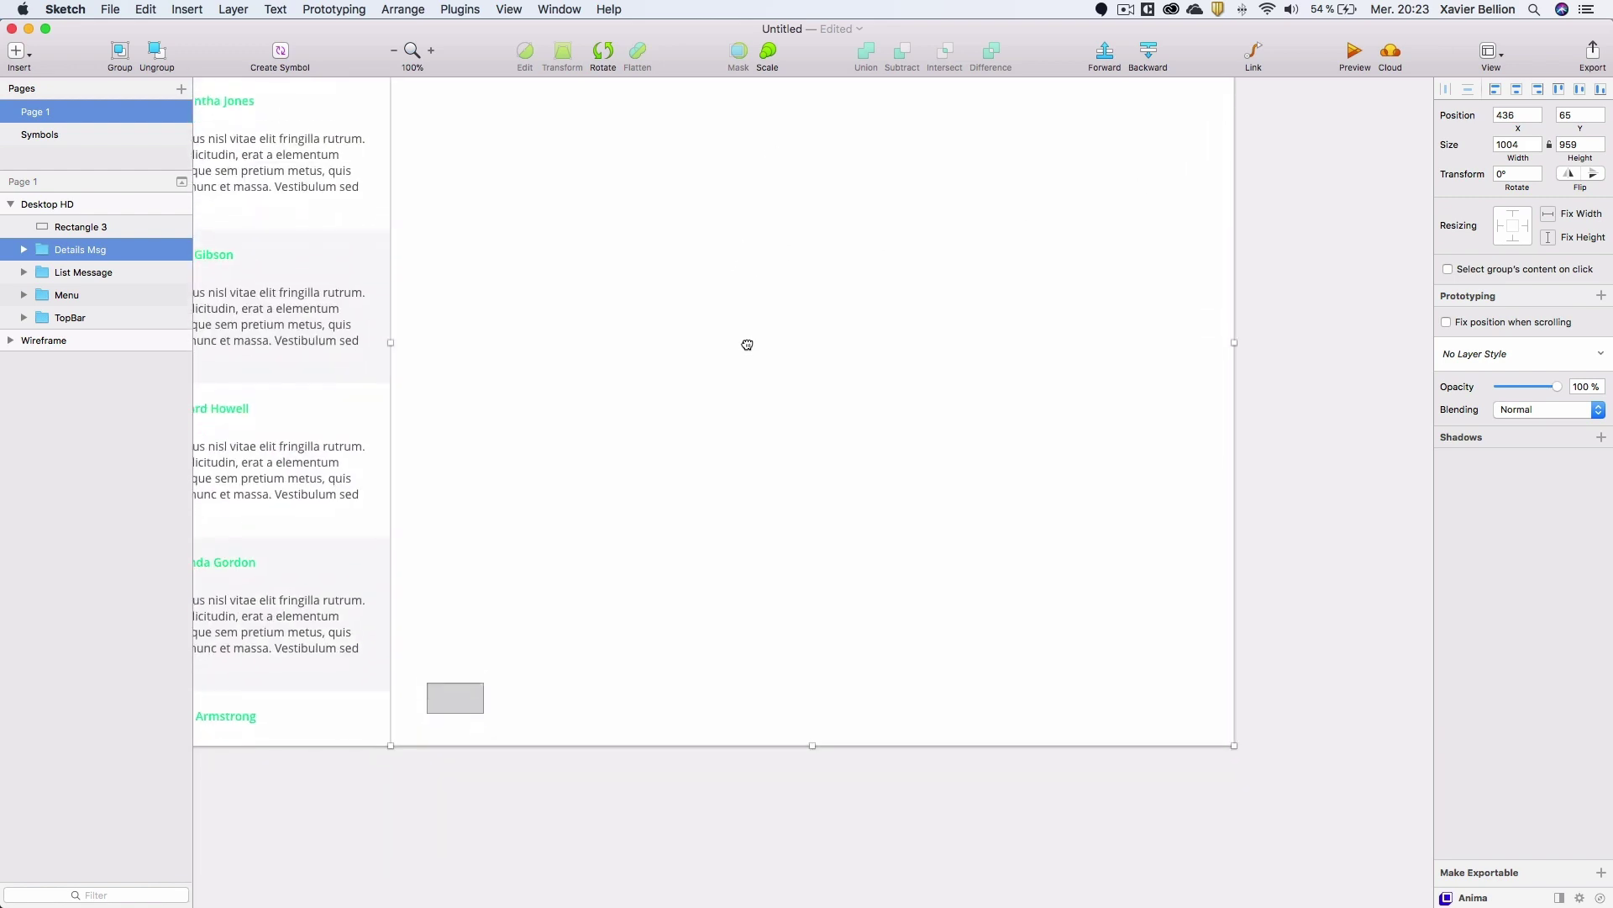
Stretch the small rectangle into a 1004 × 79 bar along the panel's bottom edge.
left_click(443, 681)
left_click_drag(466, 684, 1235, 678)
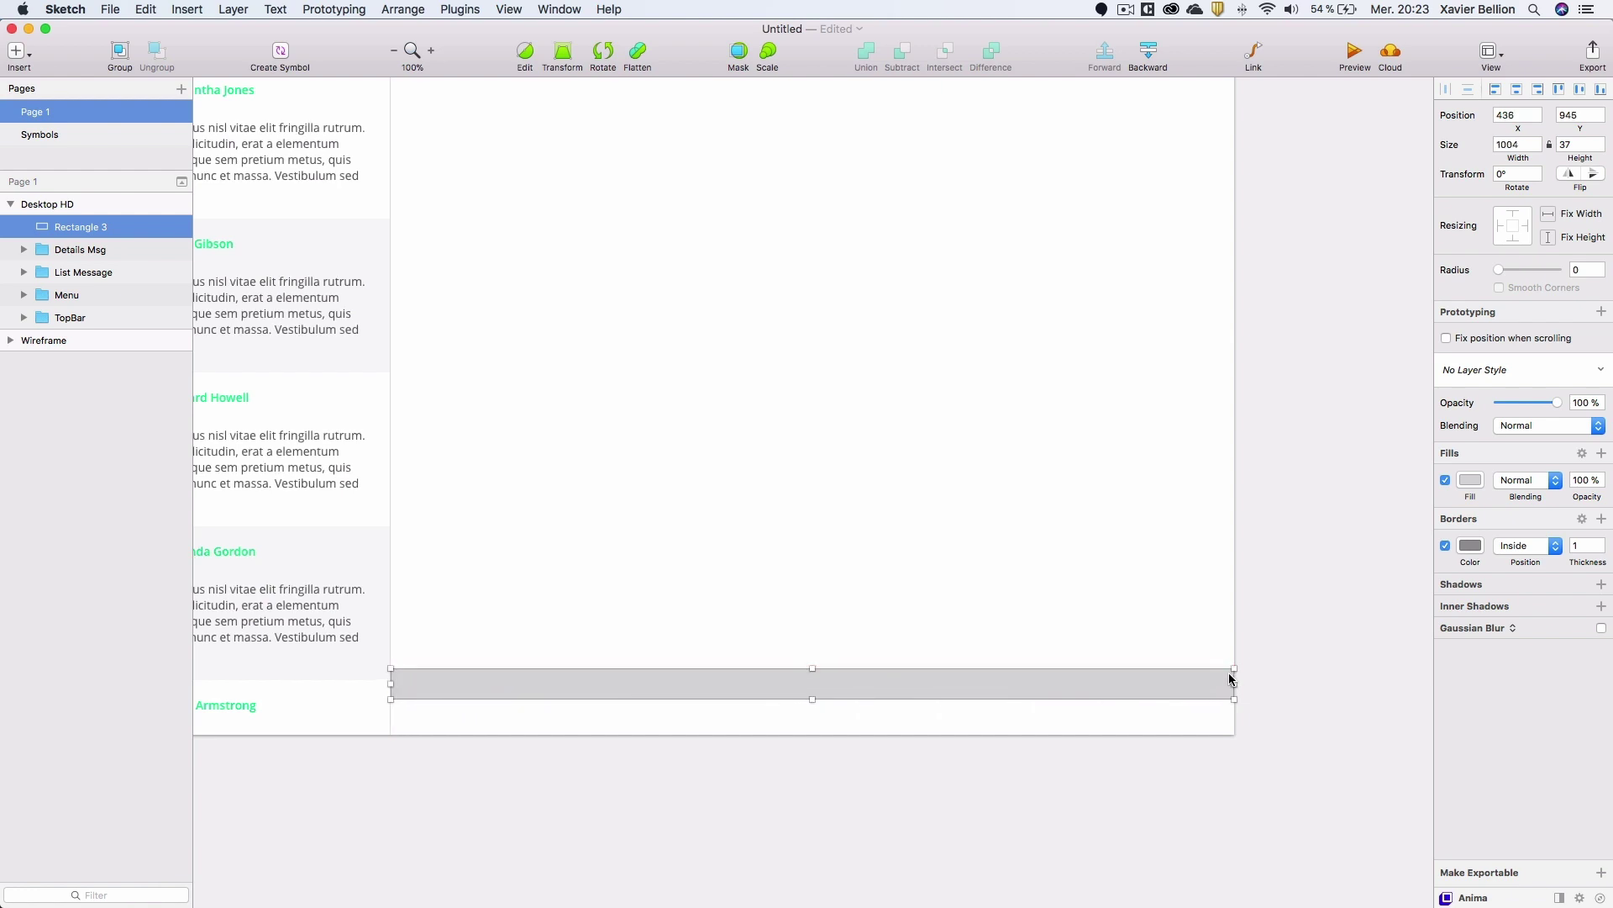
left_click_drag(812, 699, 803, 738)
left_click(1377, 547)
Give the bottom bar a light grey F6F6F6 fill.
left_click(1107, 684)
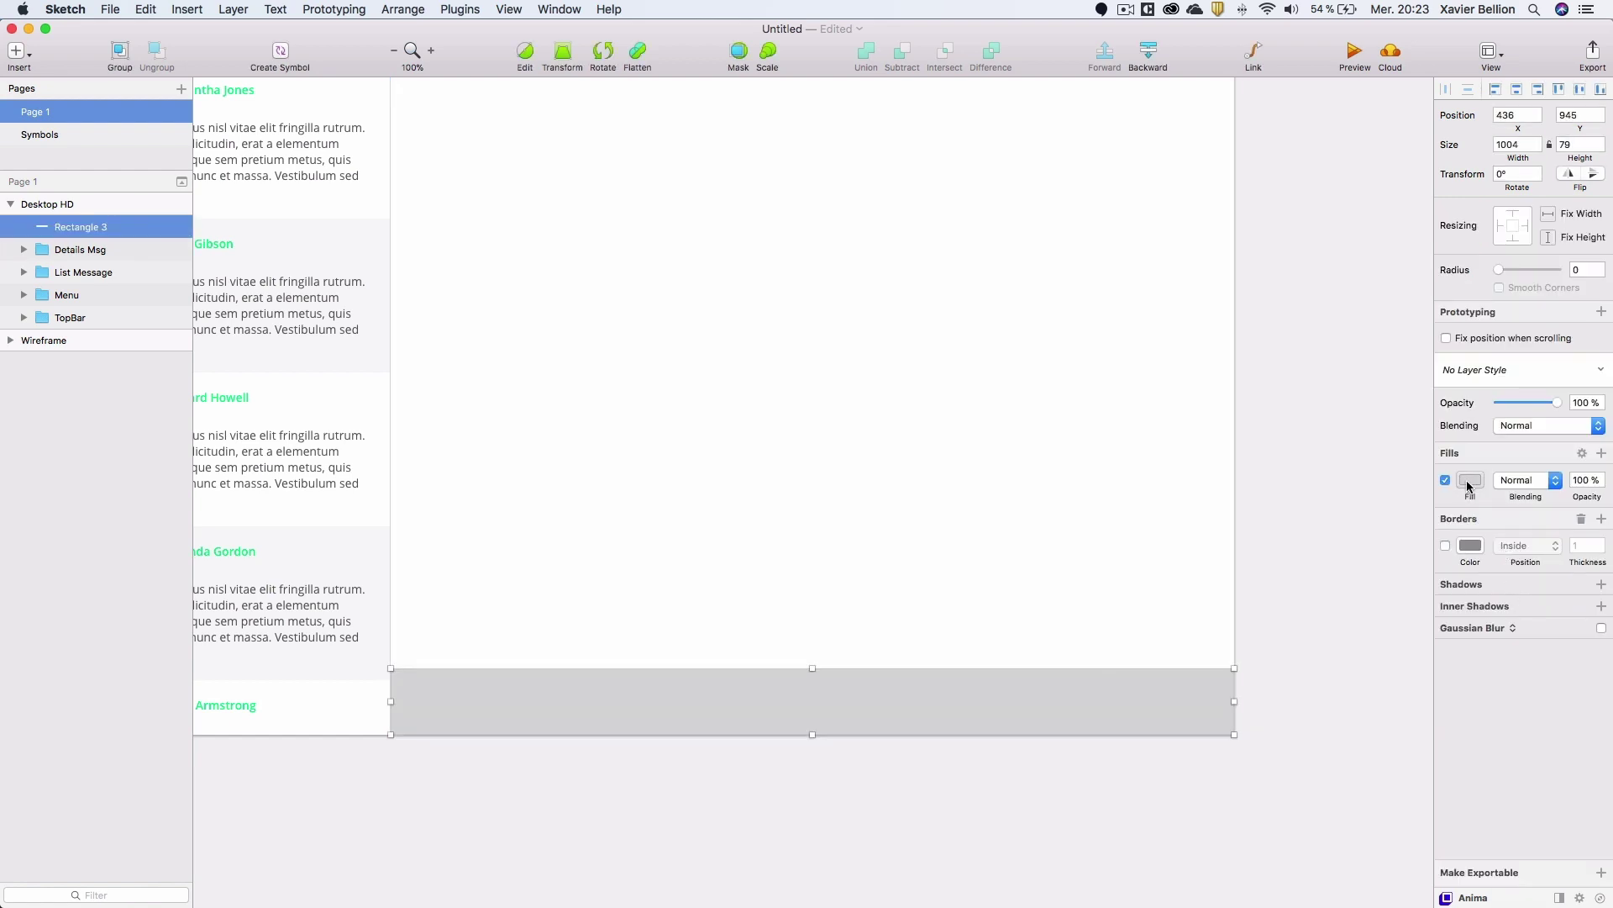
left_click(1469, 480)
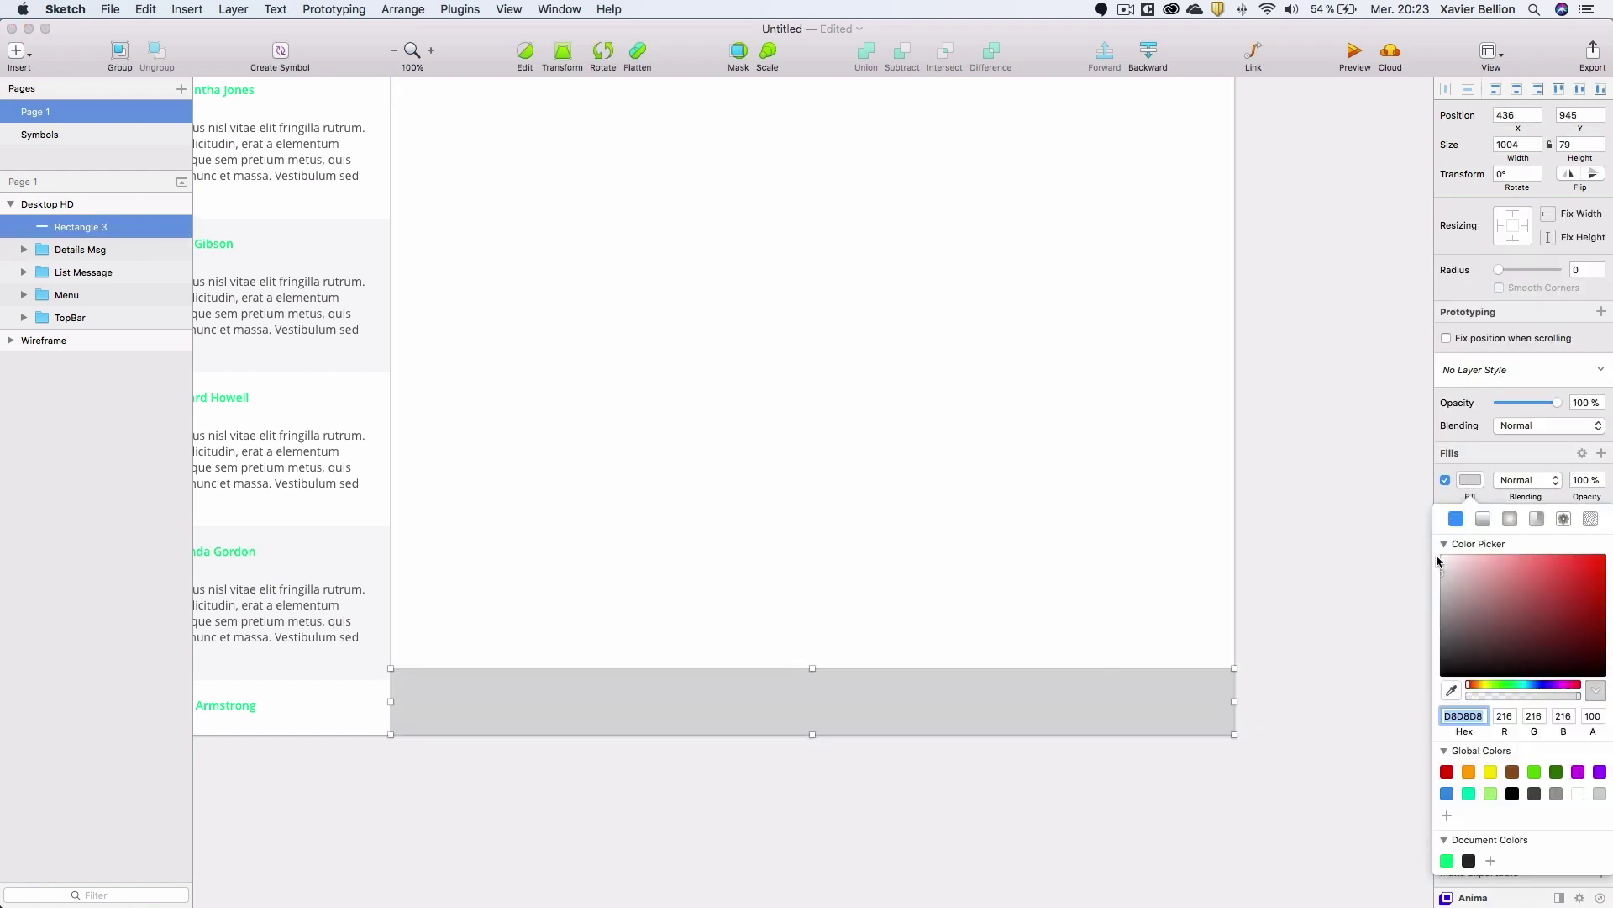
left_click_drag(1459, 562, 1436, 563)
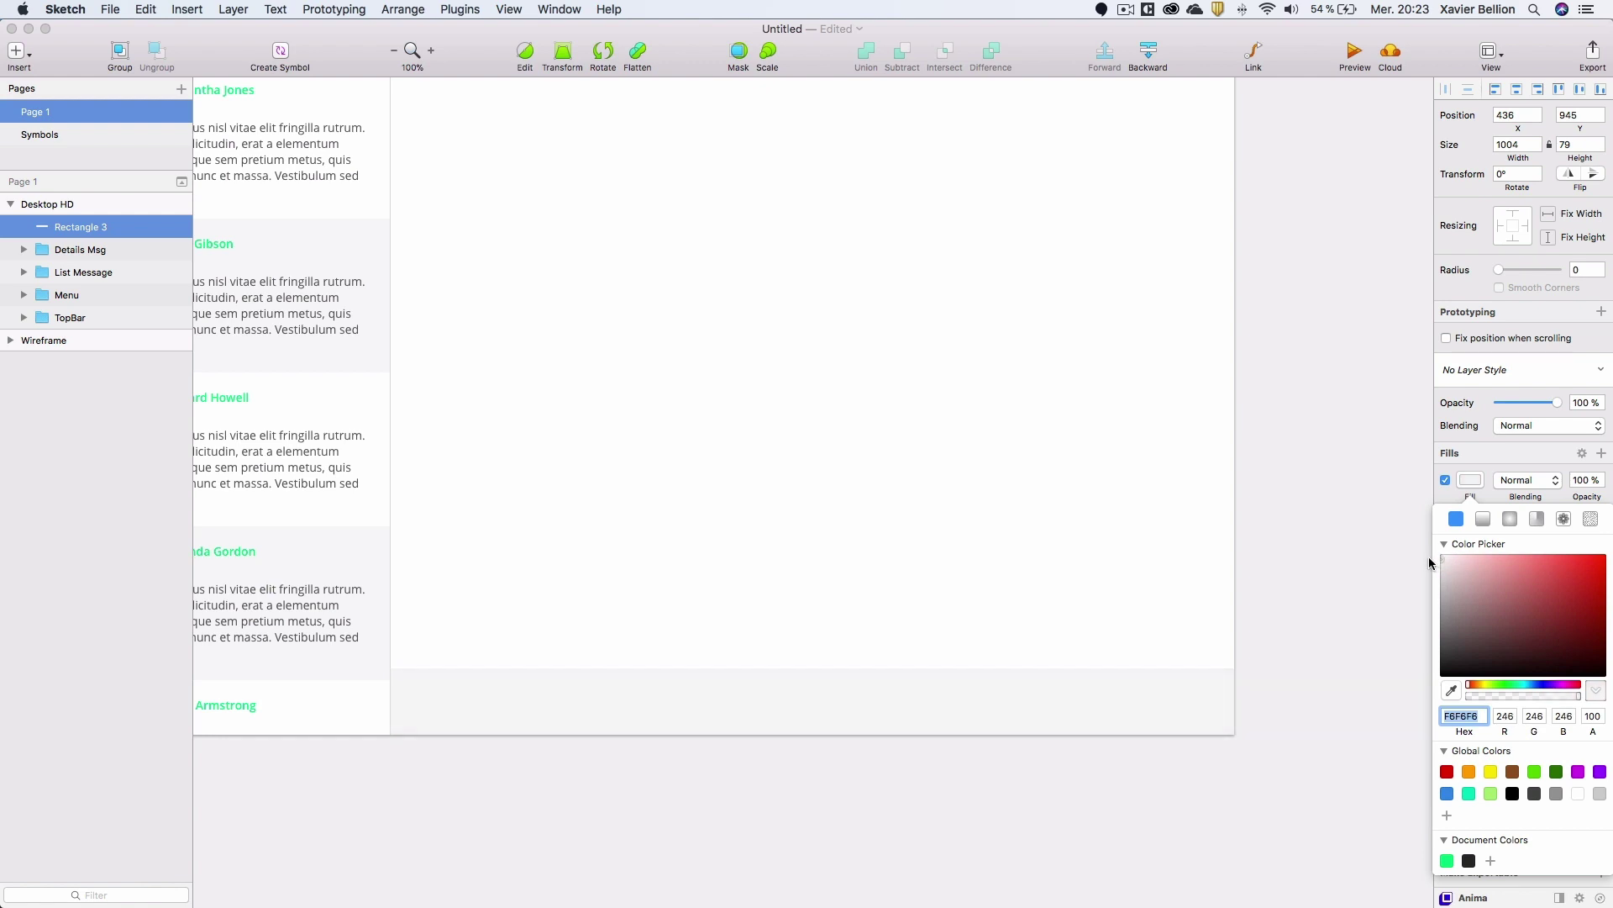
left_click_drag(1431, 563, 1382, 538)
left_click(1281, 678)
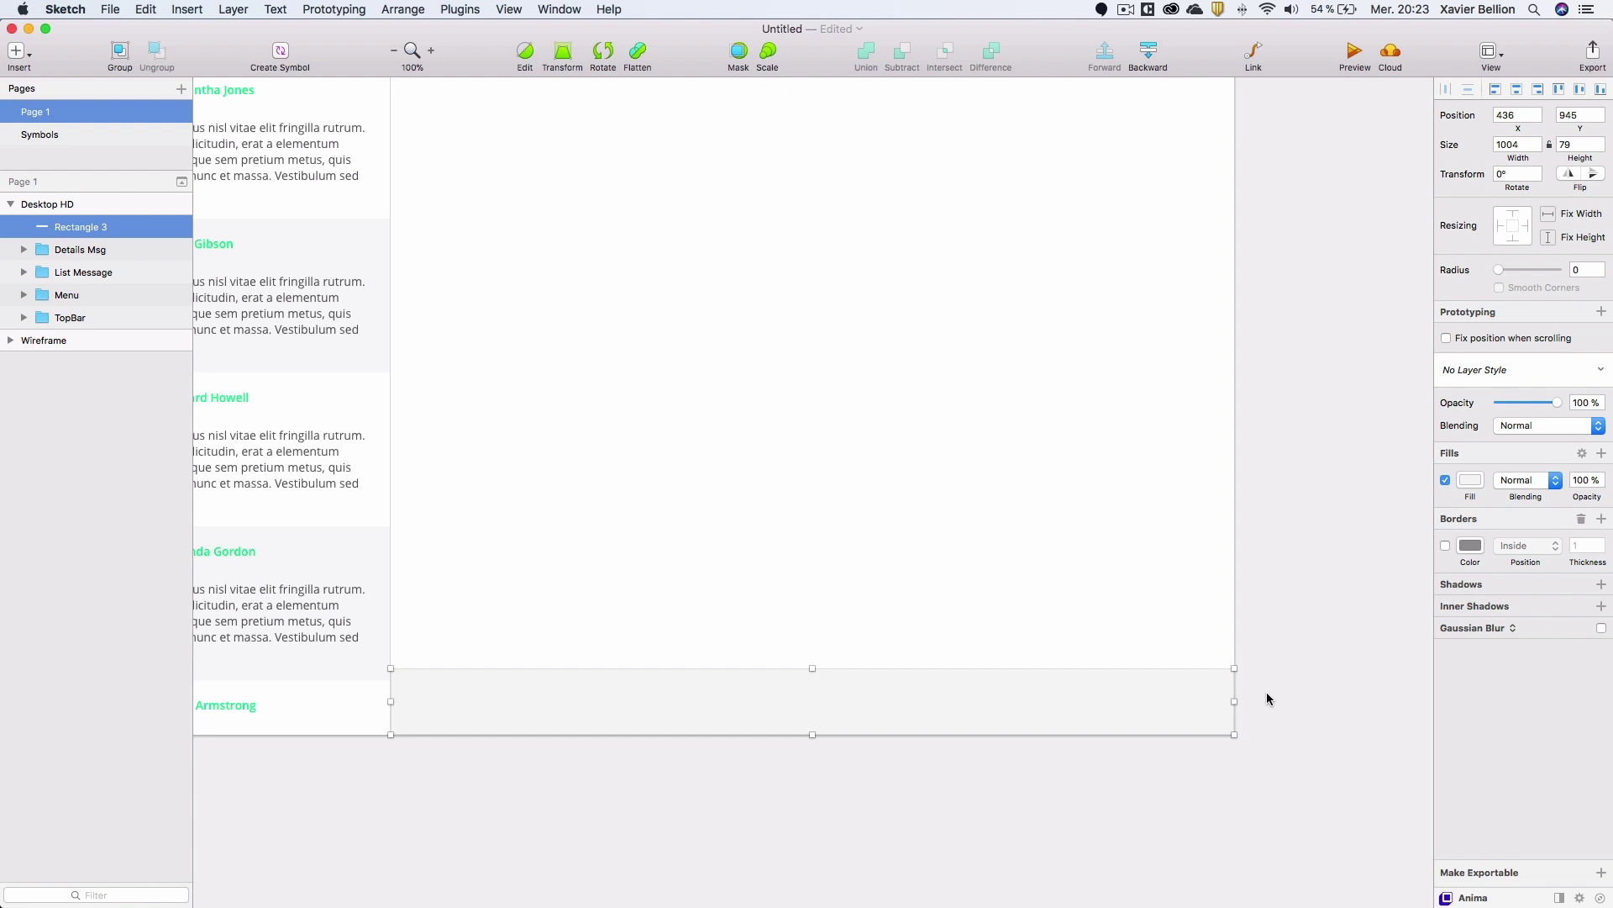
left_click(1067, 770)
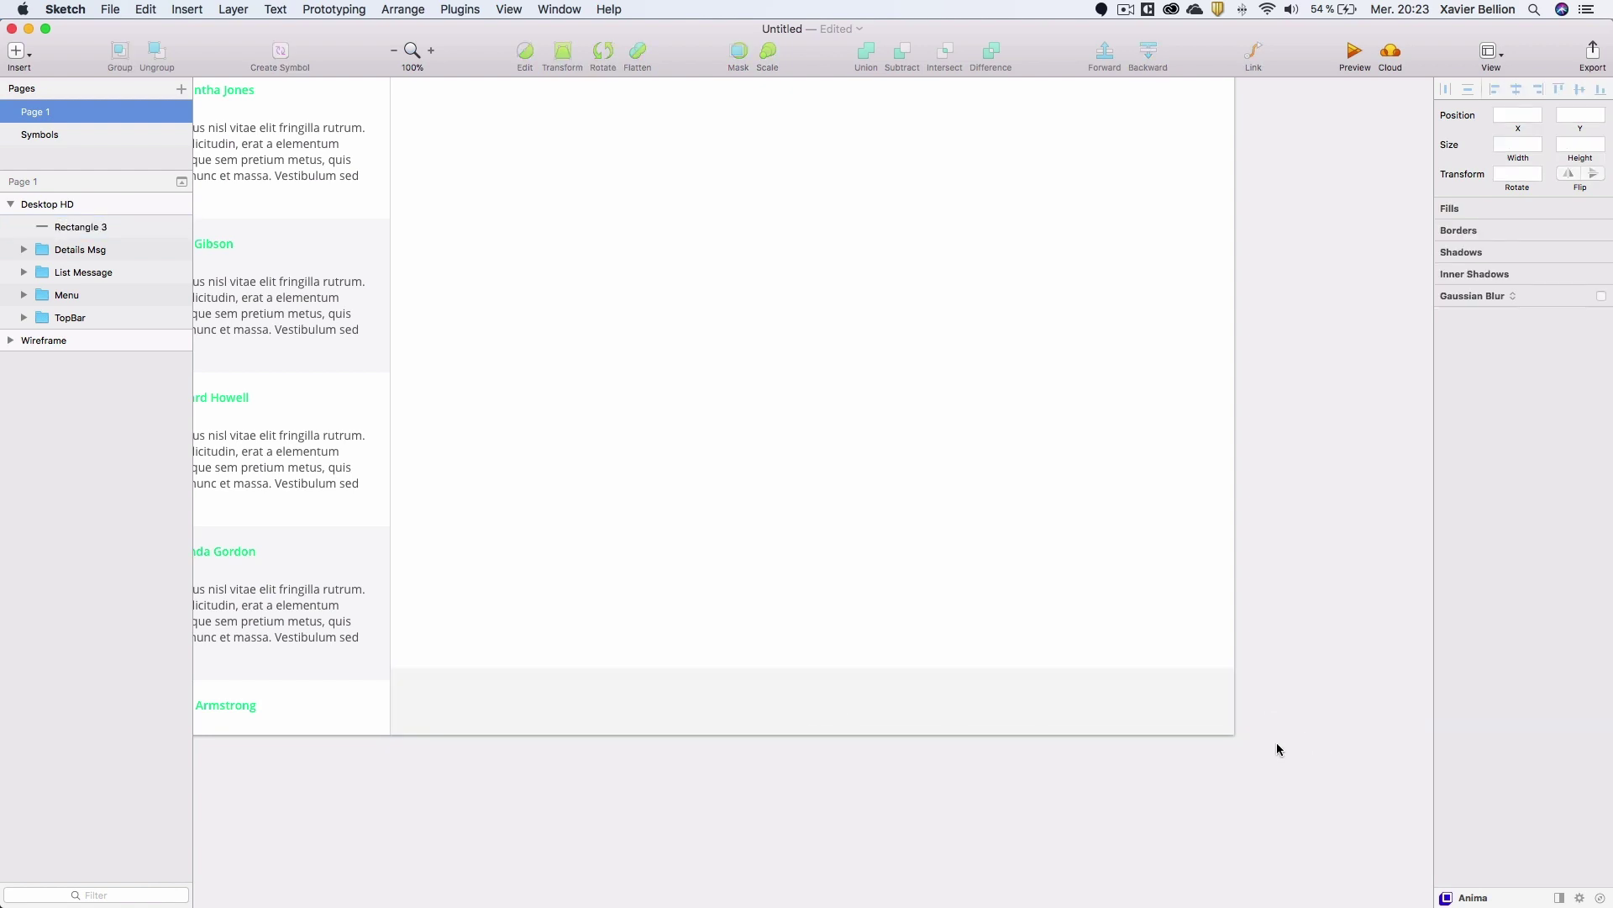
left_click(1210, 706)
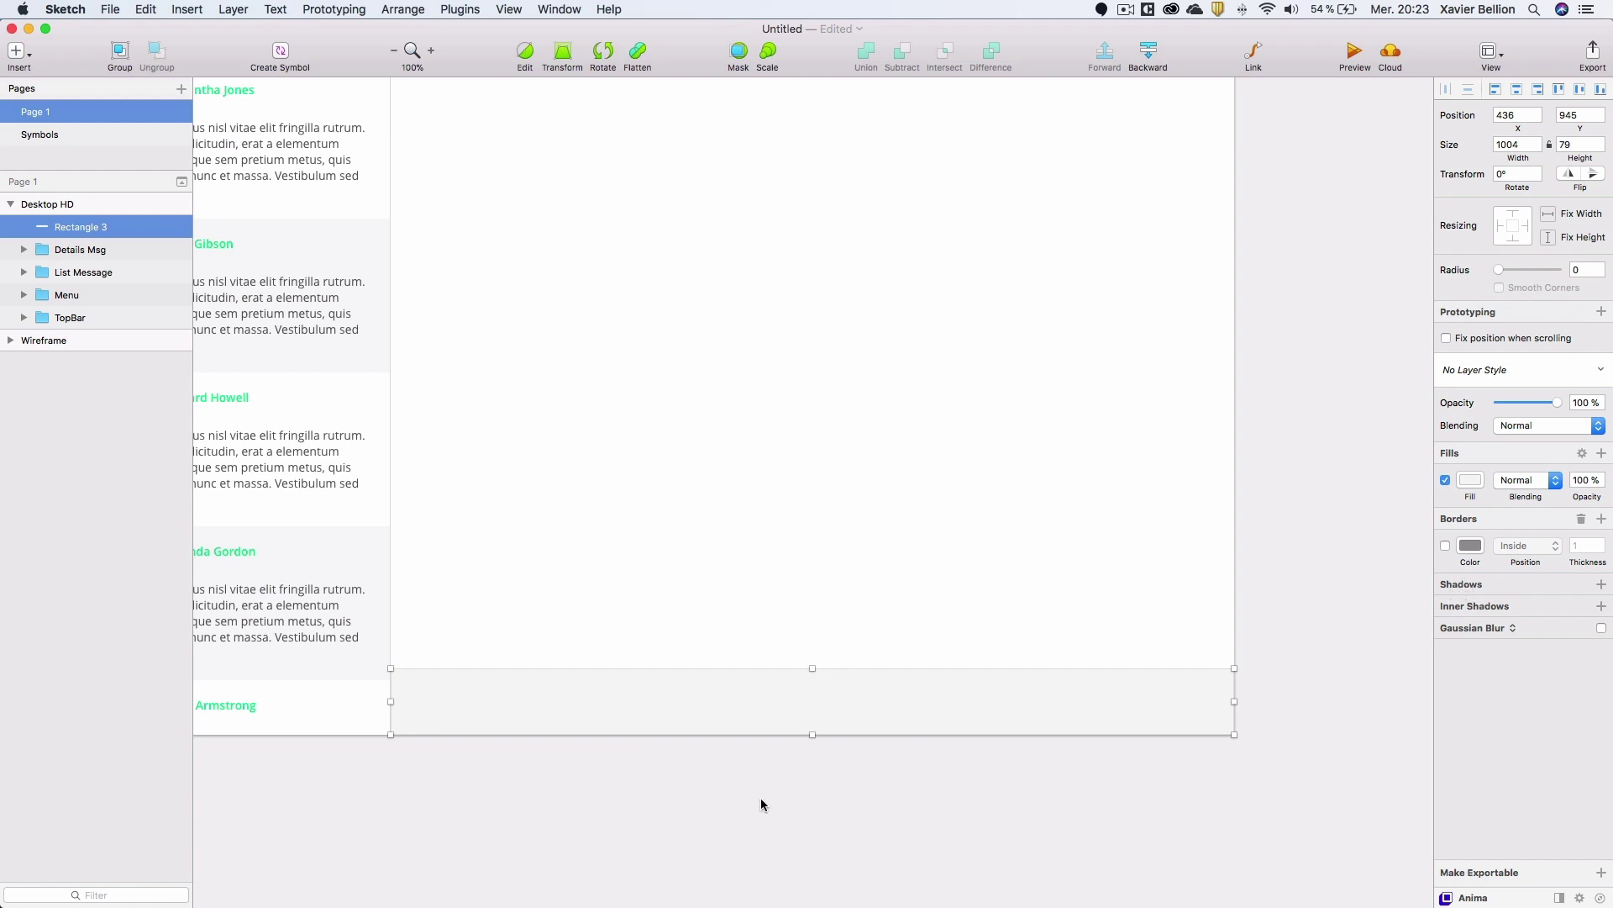
Draw a 1006-long line along the bar's top edge with border colour D6D6D6.
key("r")
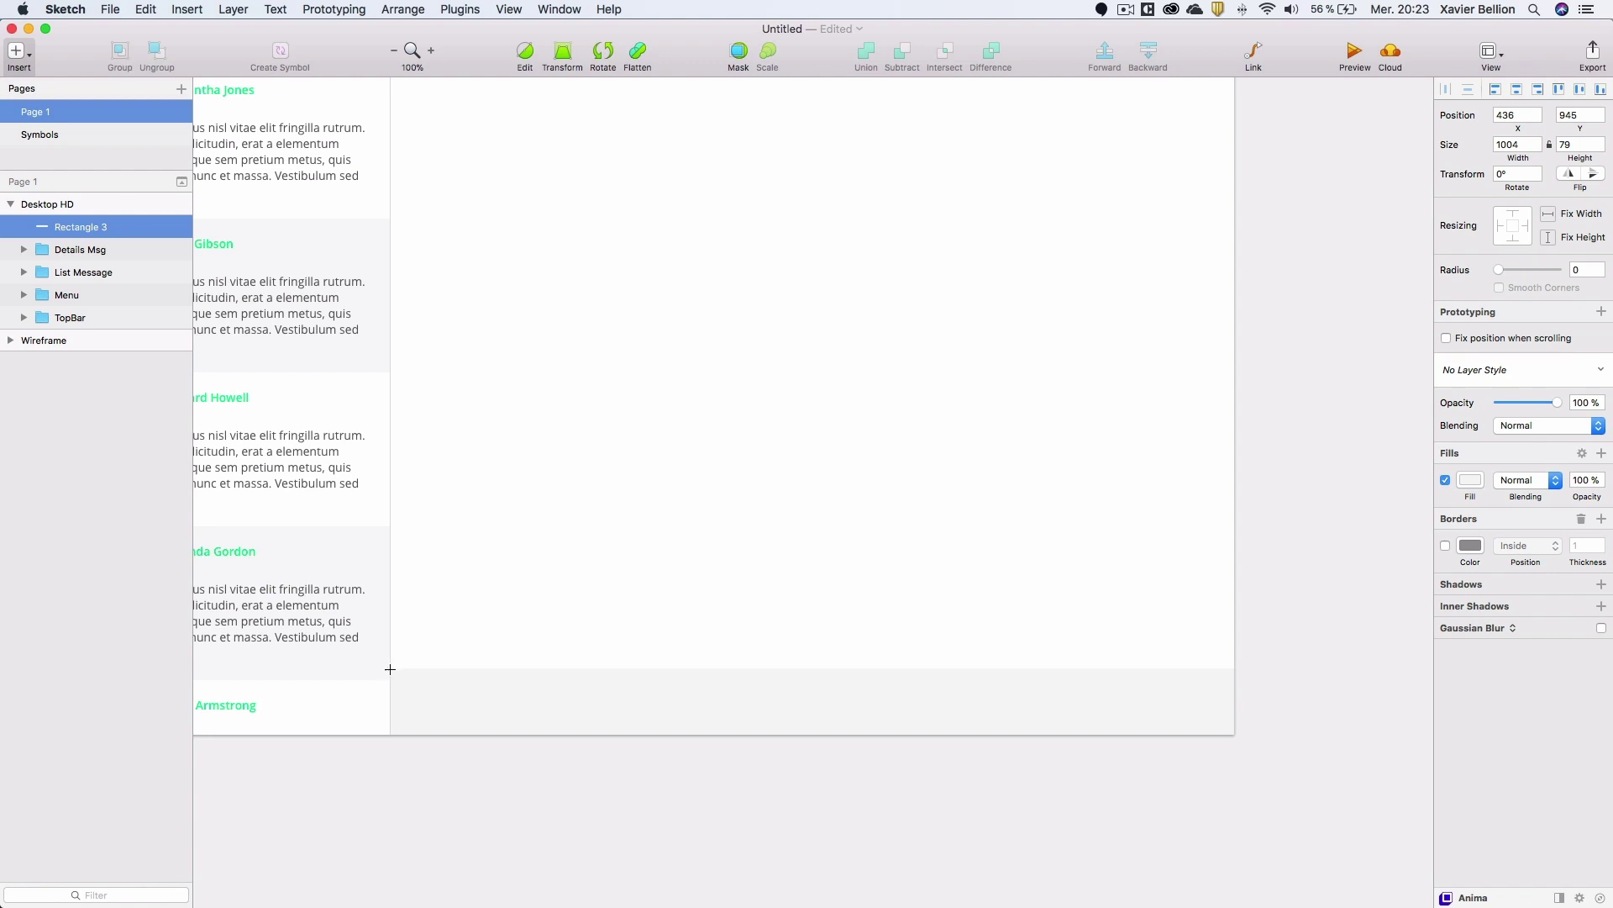
left_click_drag(390, 669, 1236, 651)
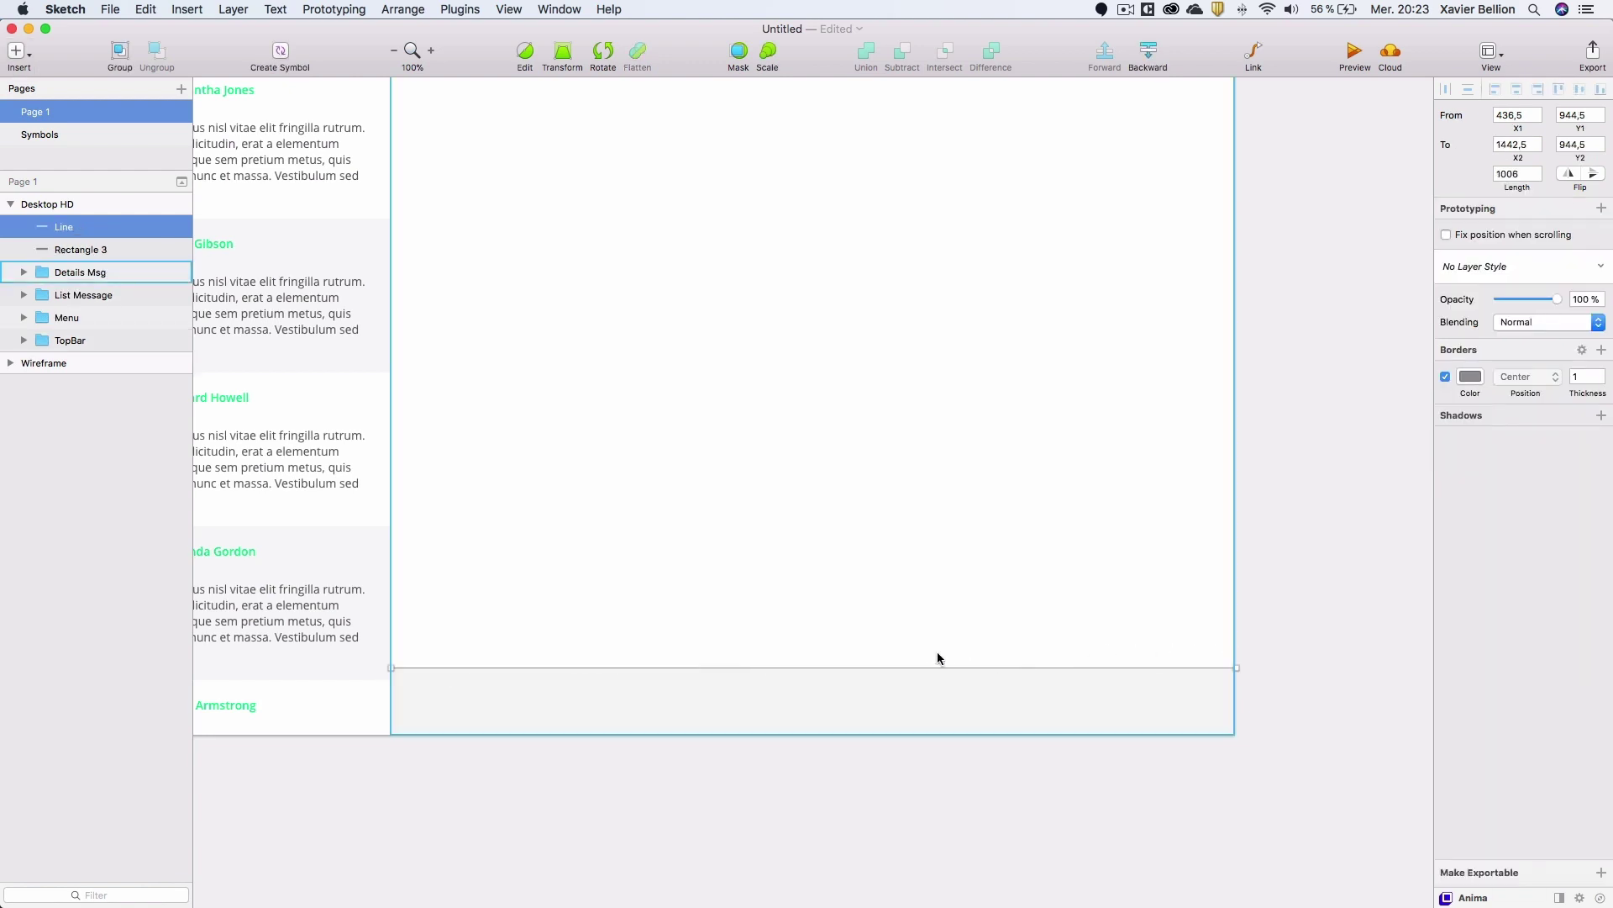
left_click(1480, 383)
type("D6D6D6")
key("Return")
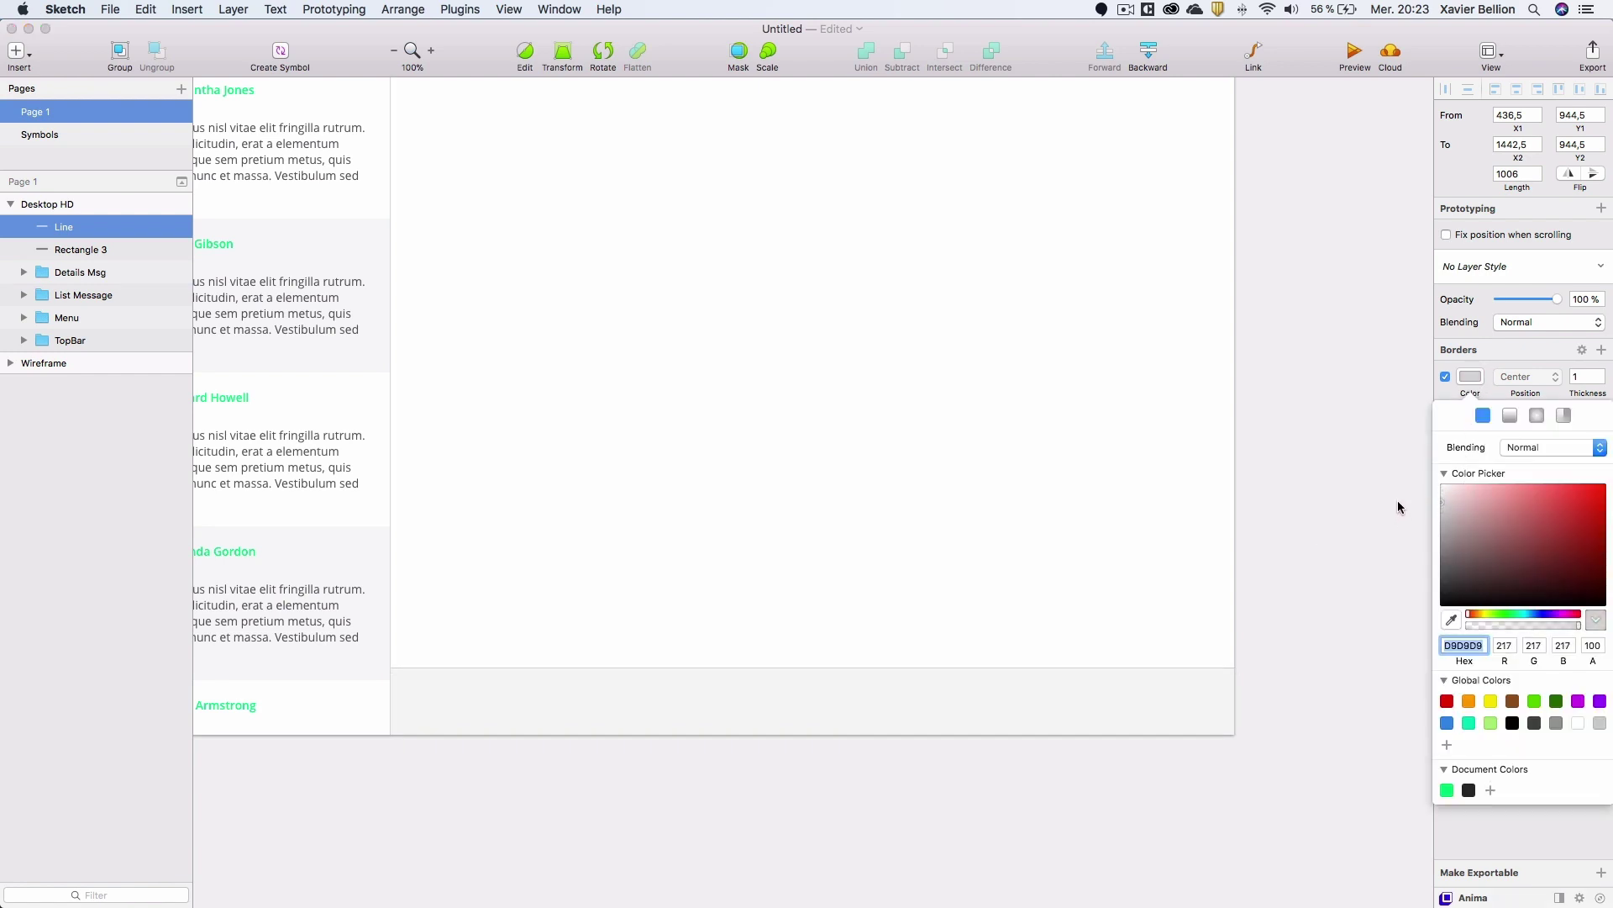
left_click(1304, 530)
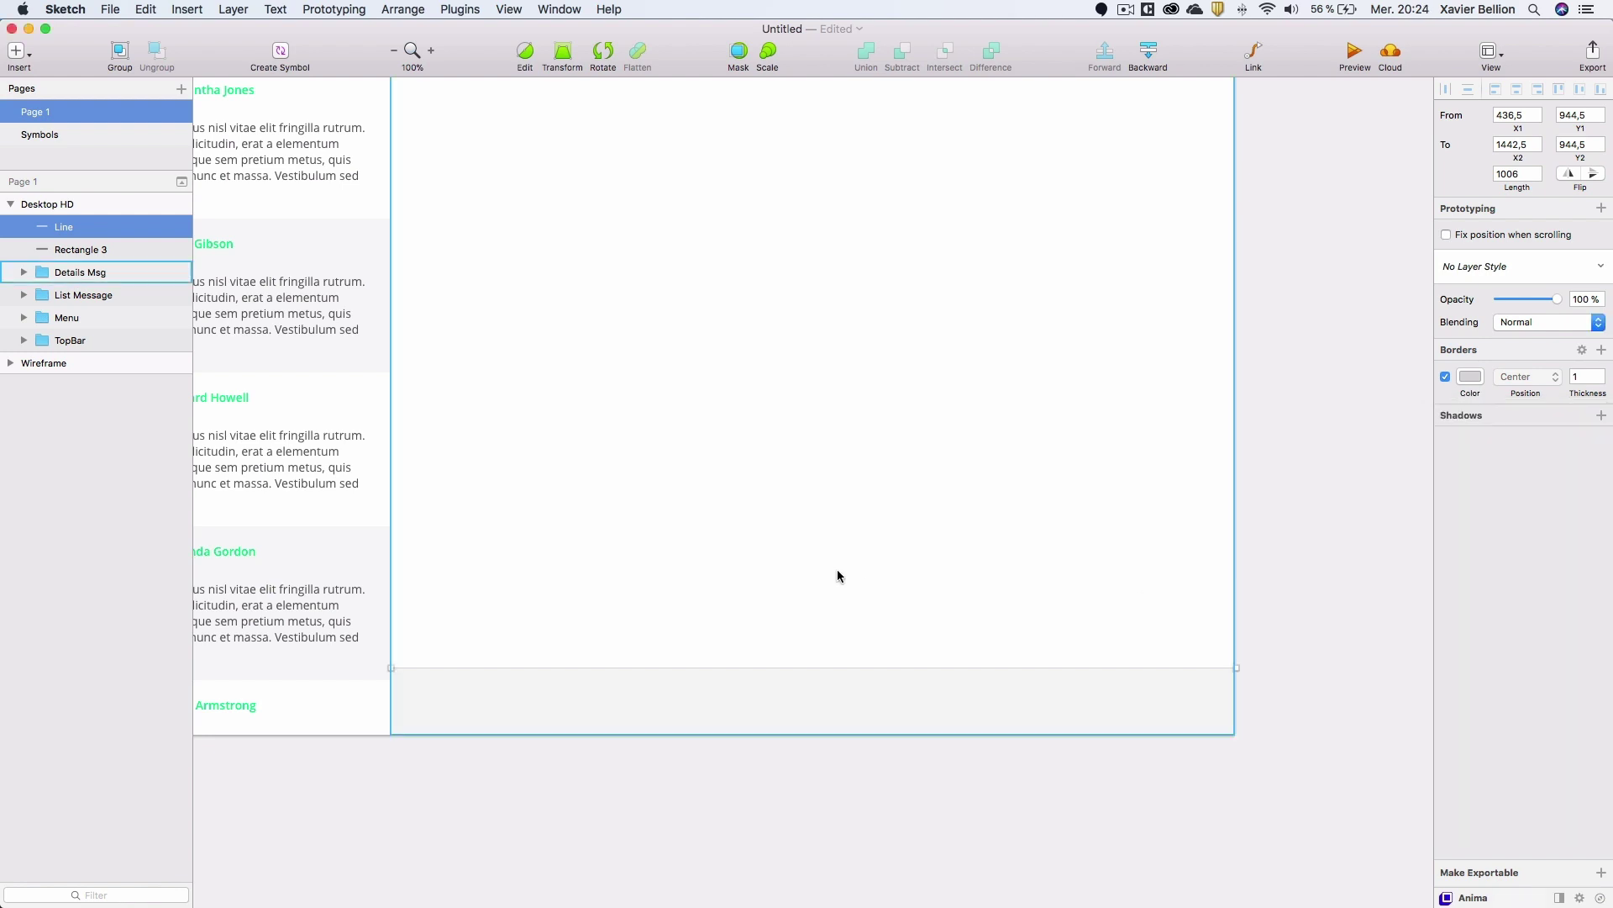
left_click_drag(706, 633, 713, 586)
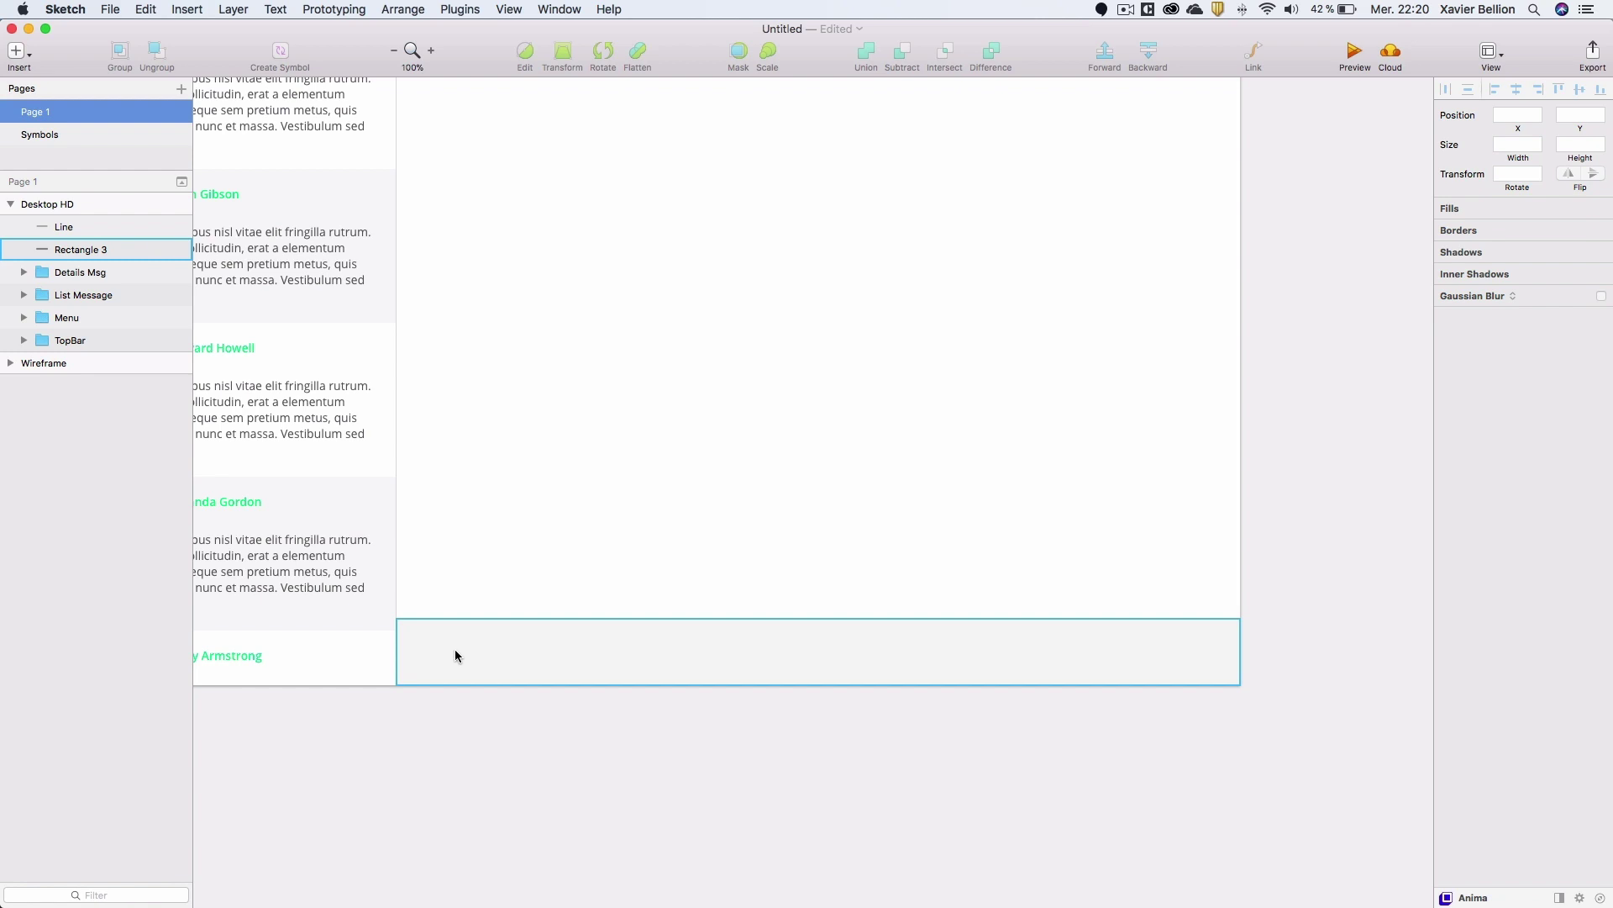
Add placeholder text 'Dites quelque chose' at the bar's left, vertically centred.
key("t")
left_click(436, 635)
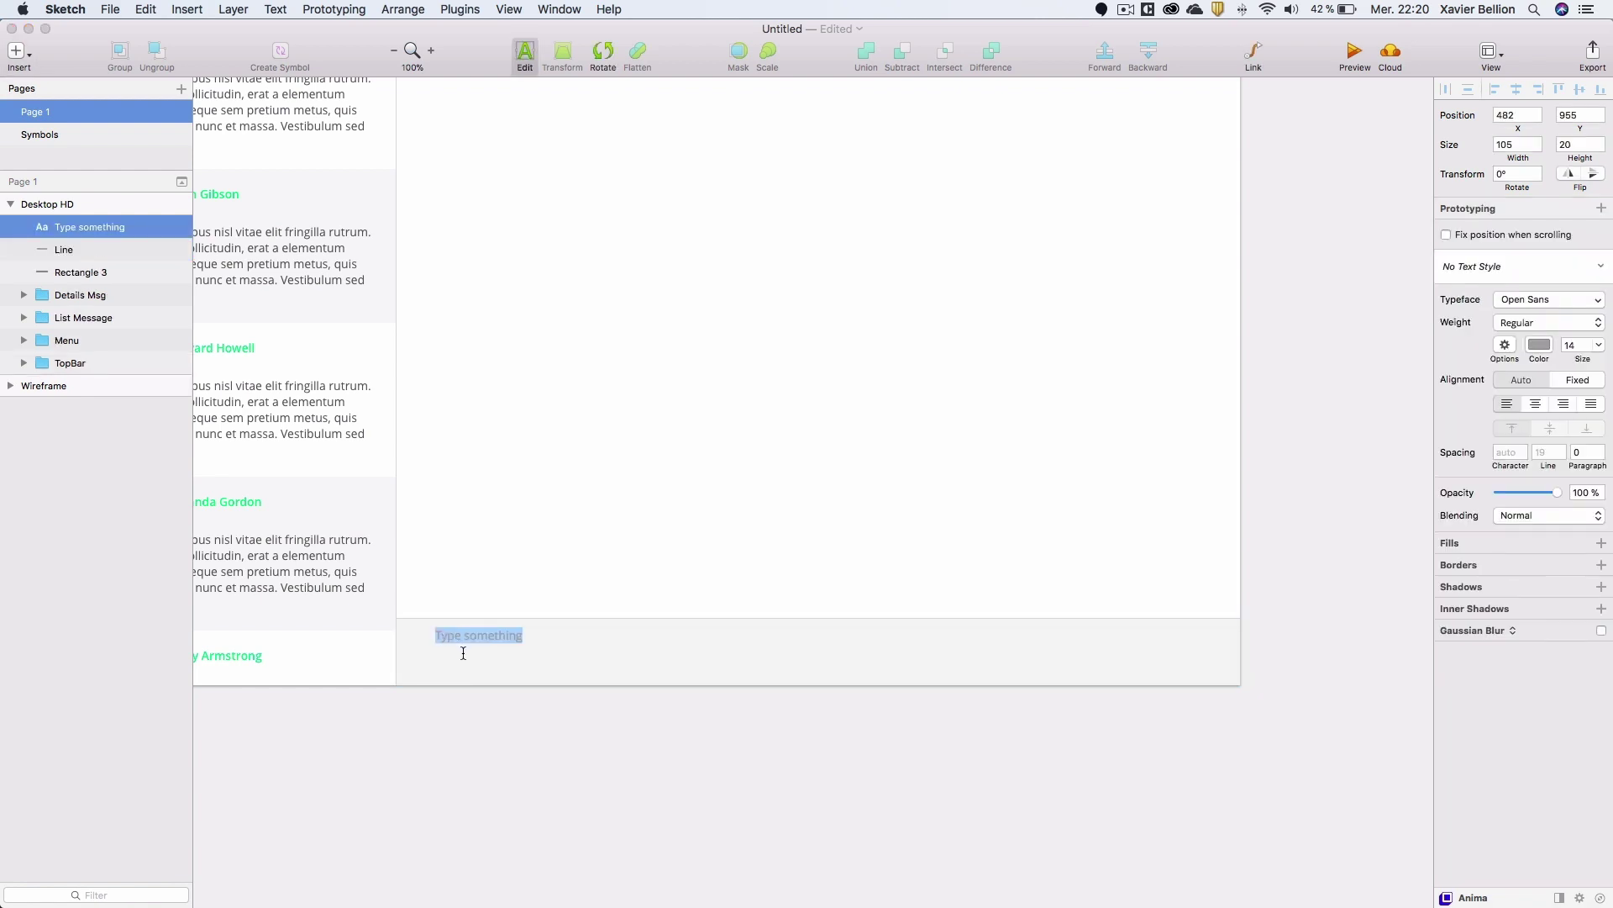
type("Dites quelque chose")
key("Escape")
key("Escape")
left_click(472, 631)
left_click_drag(476, 632, 447, 617)
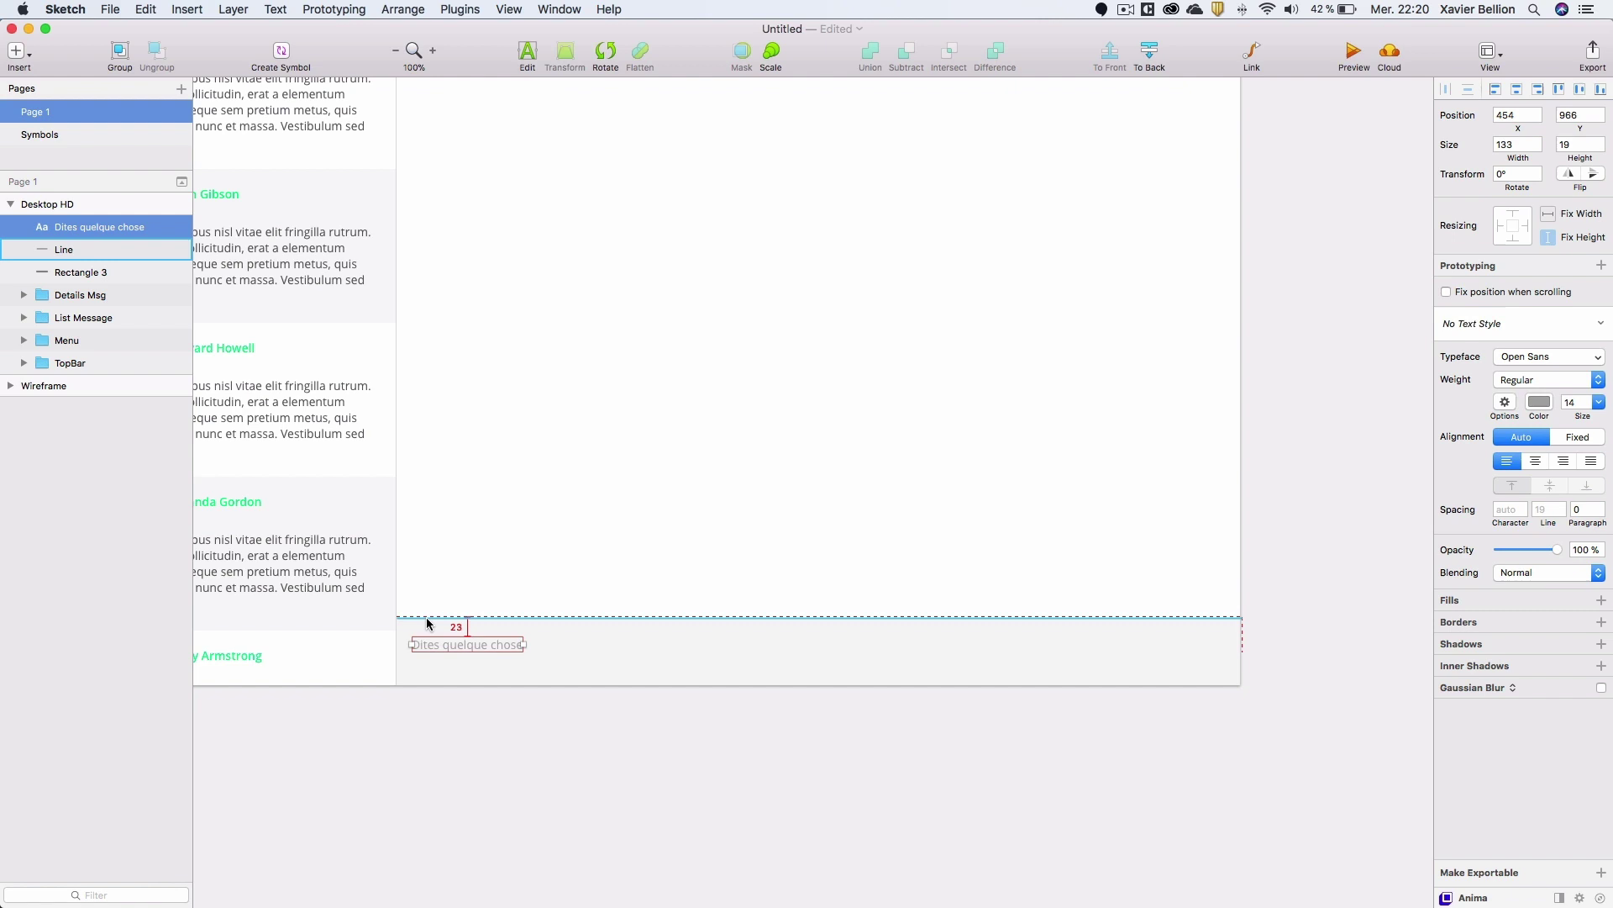
key("Left")
key("Left")
key("Left")
key("Left")
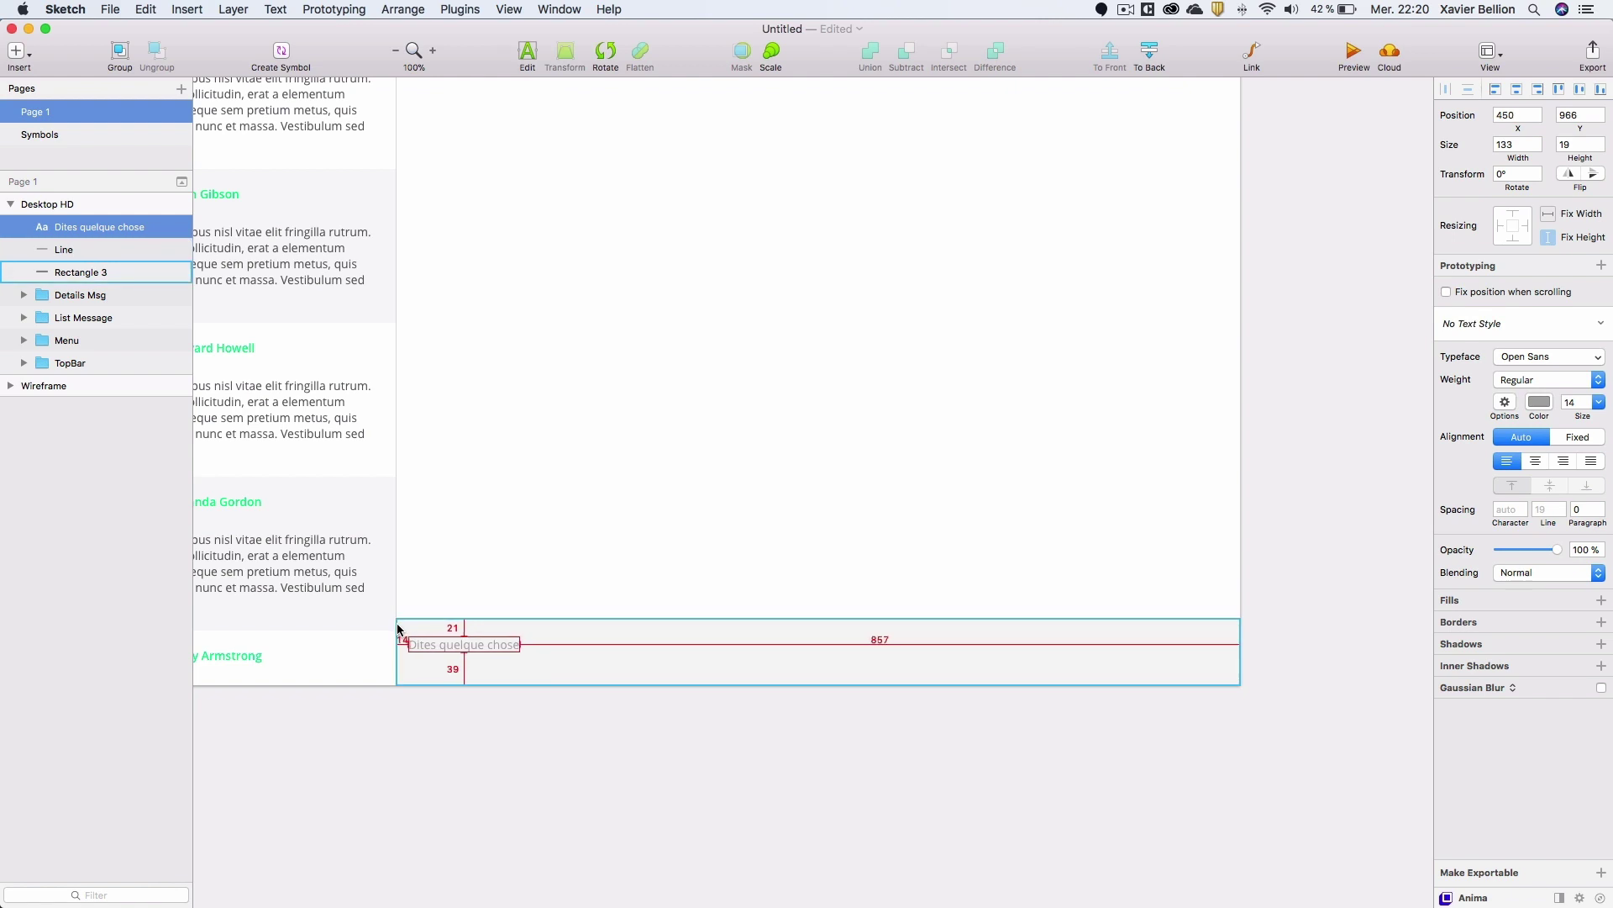
key("Right")
key("Up")
key("Up")
key("Up")
key("Up")
key("Up")
key("Up")
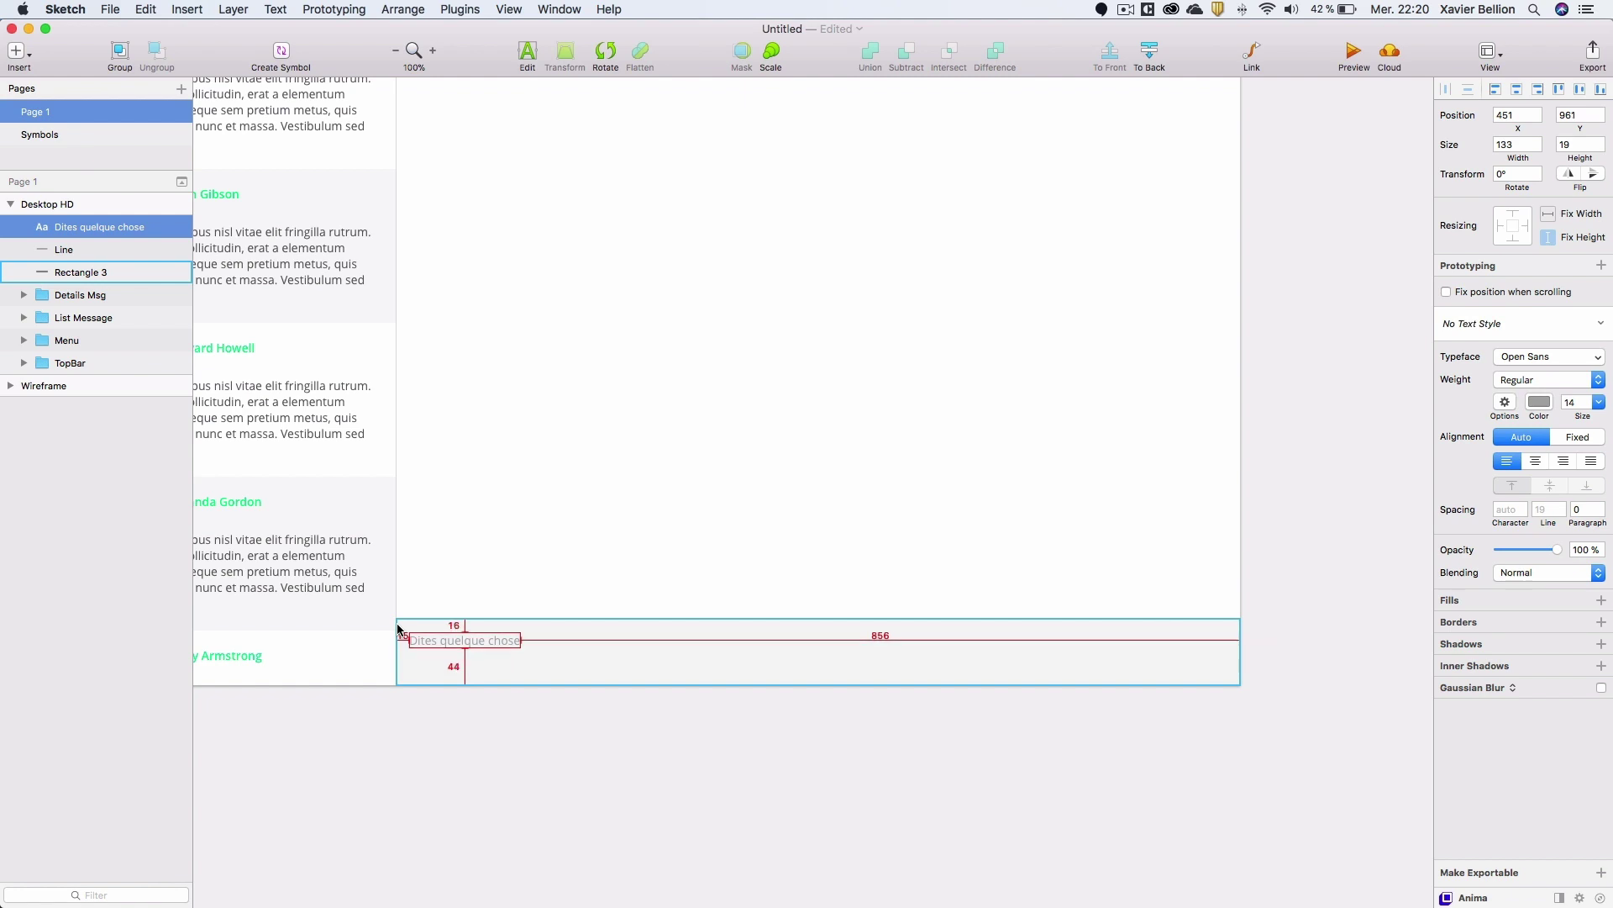
key("alt")
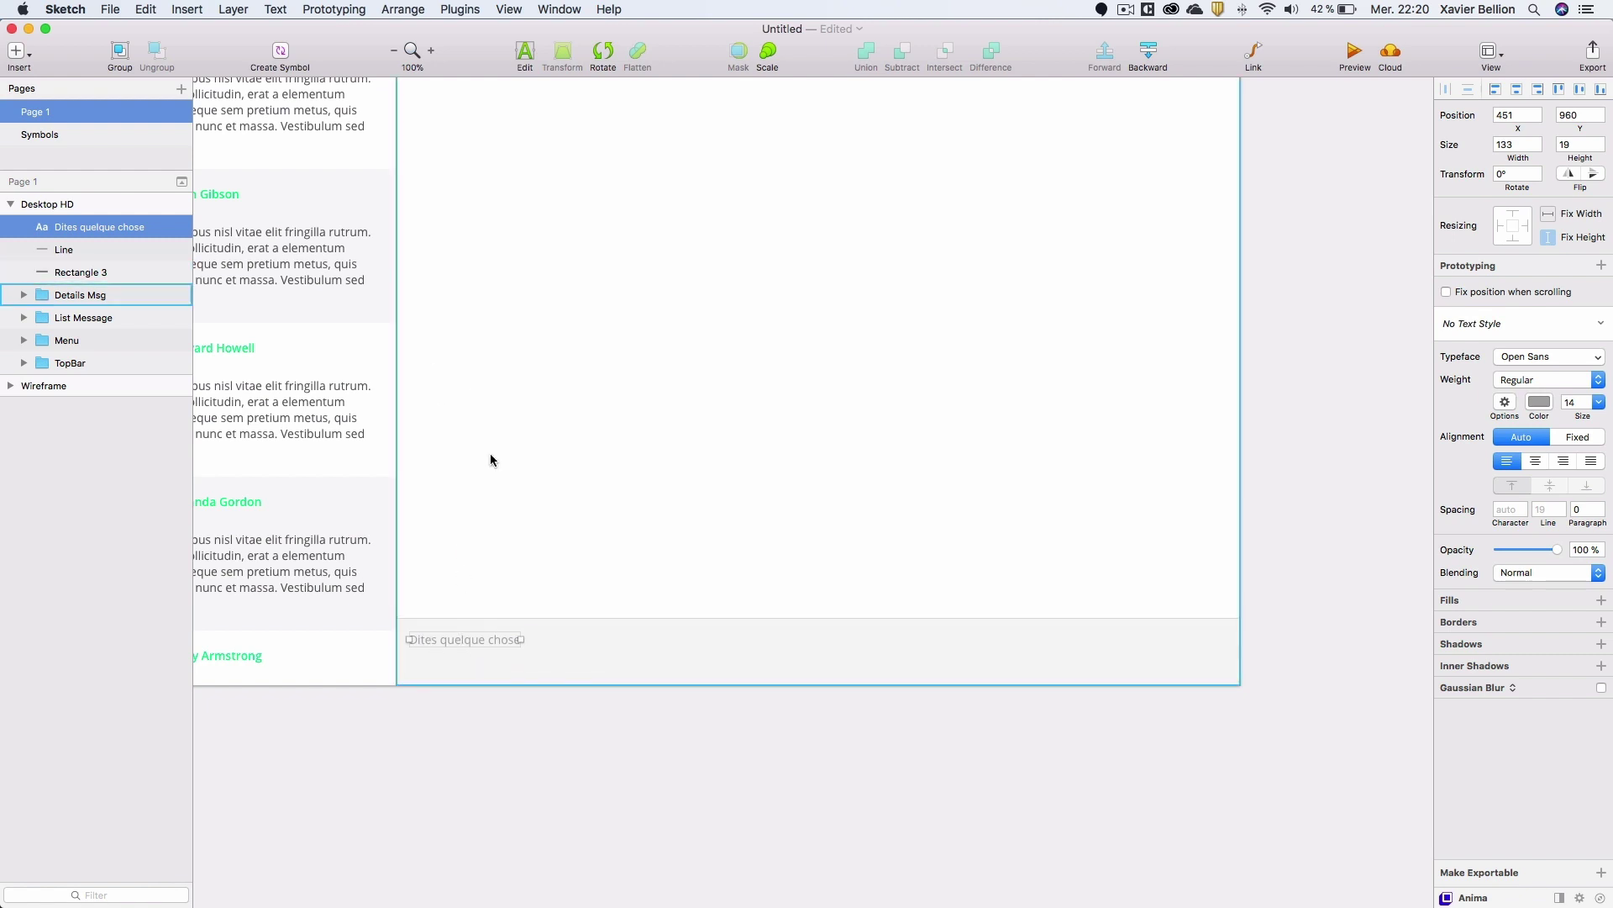
Insert the material emoticon icon via the Icon Font plugin into the input bar.
left_click(588, 756)
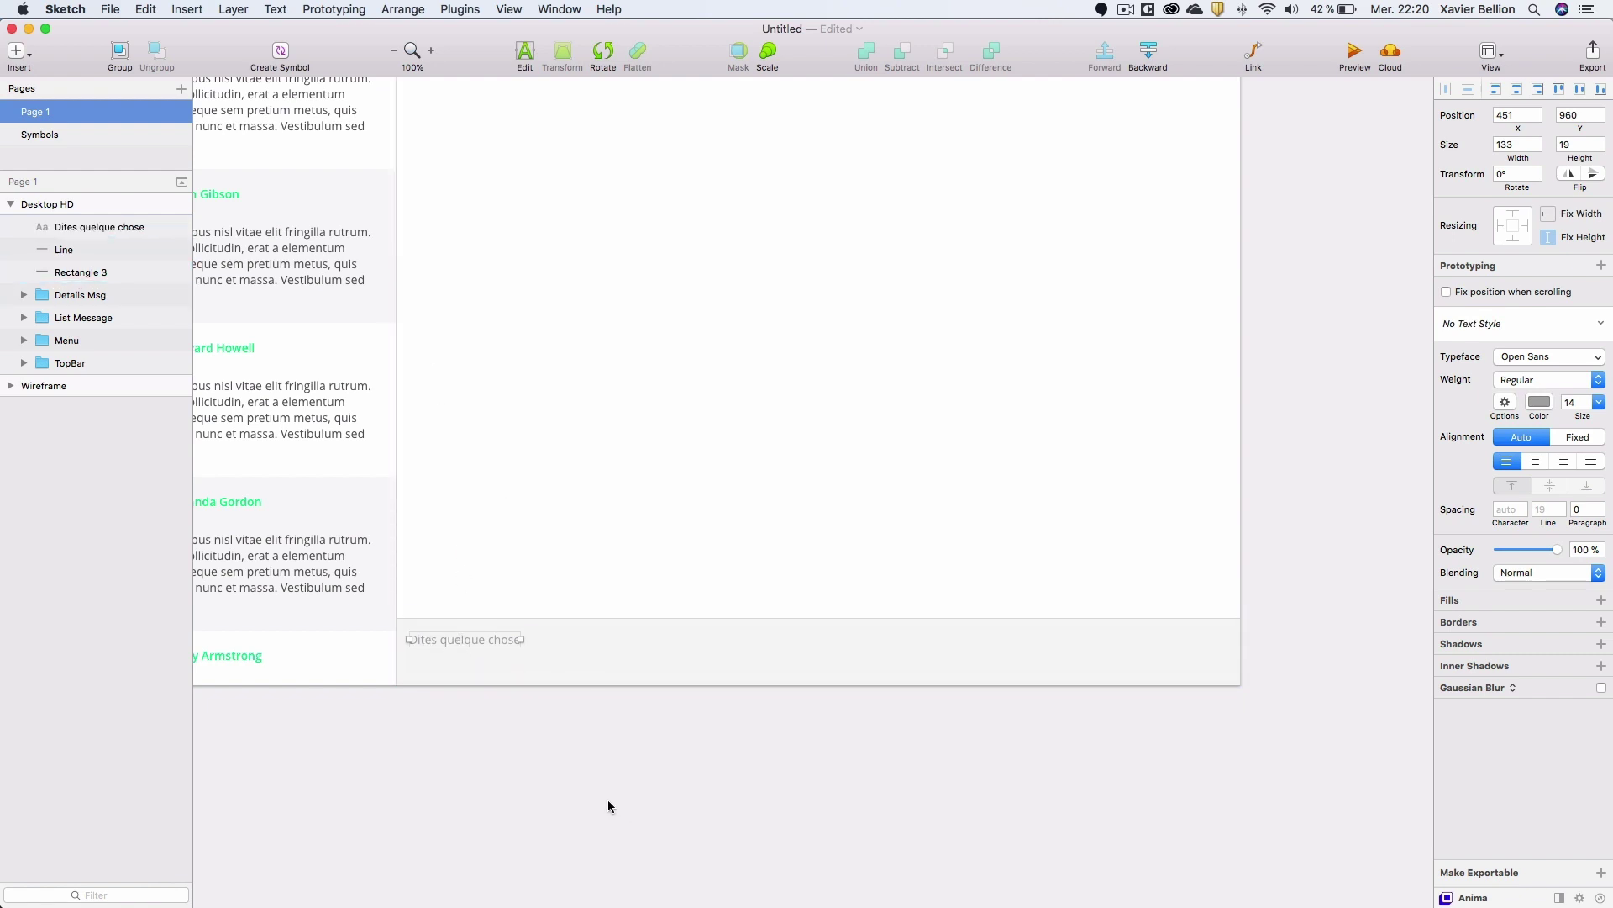
left_click(454, 10)
mouse_move(504, 95)
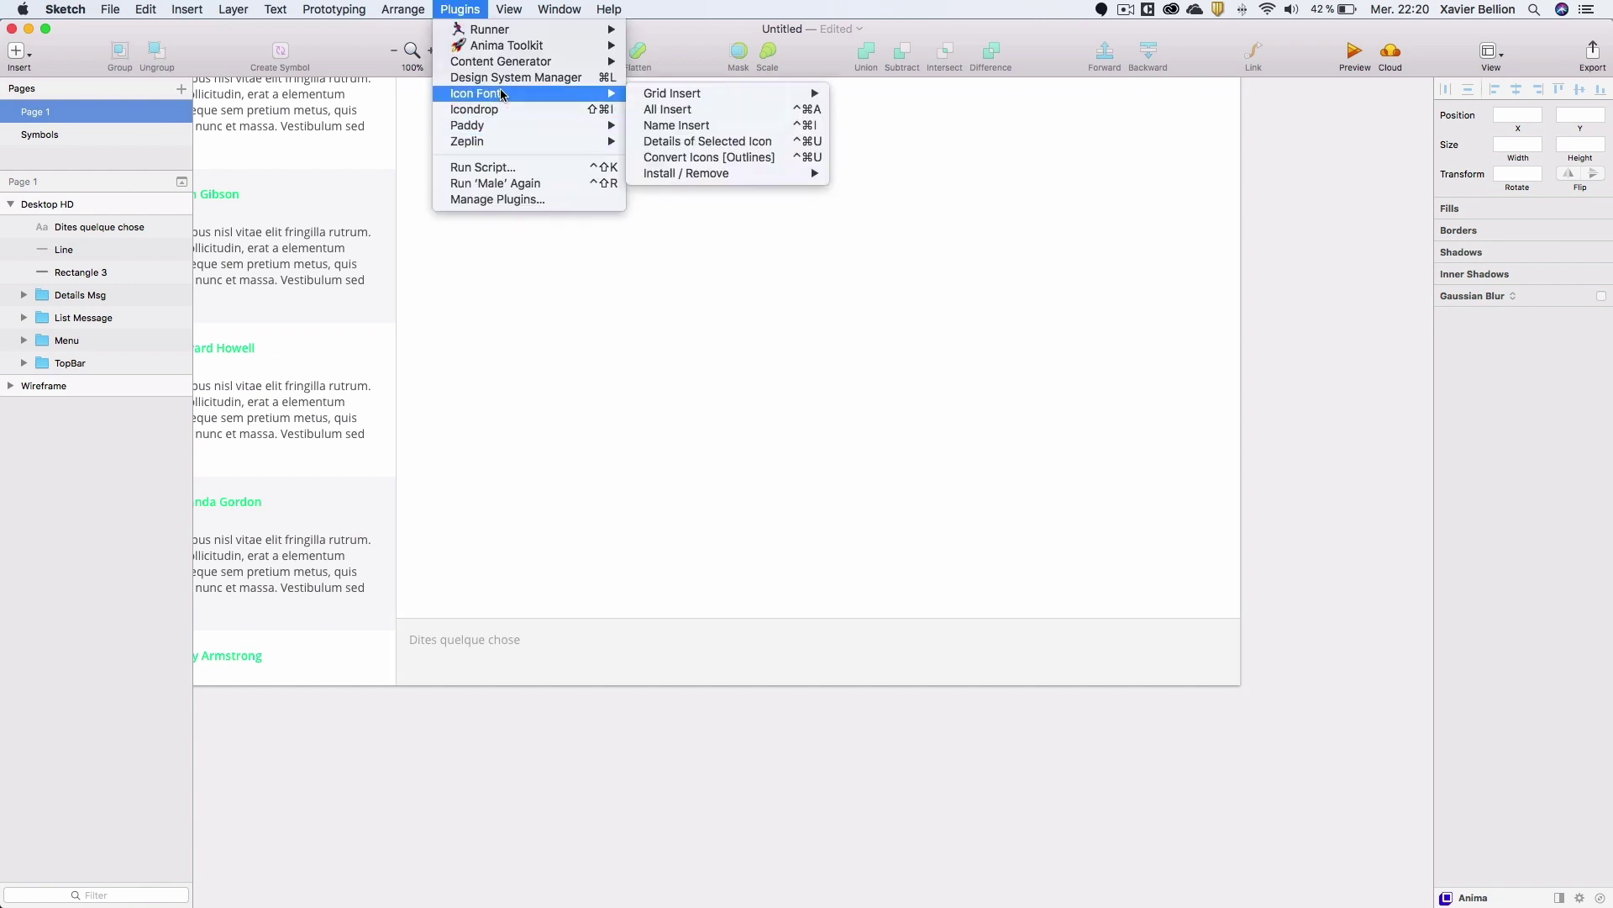
left_click(685, 123)
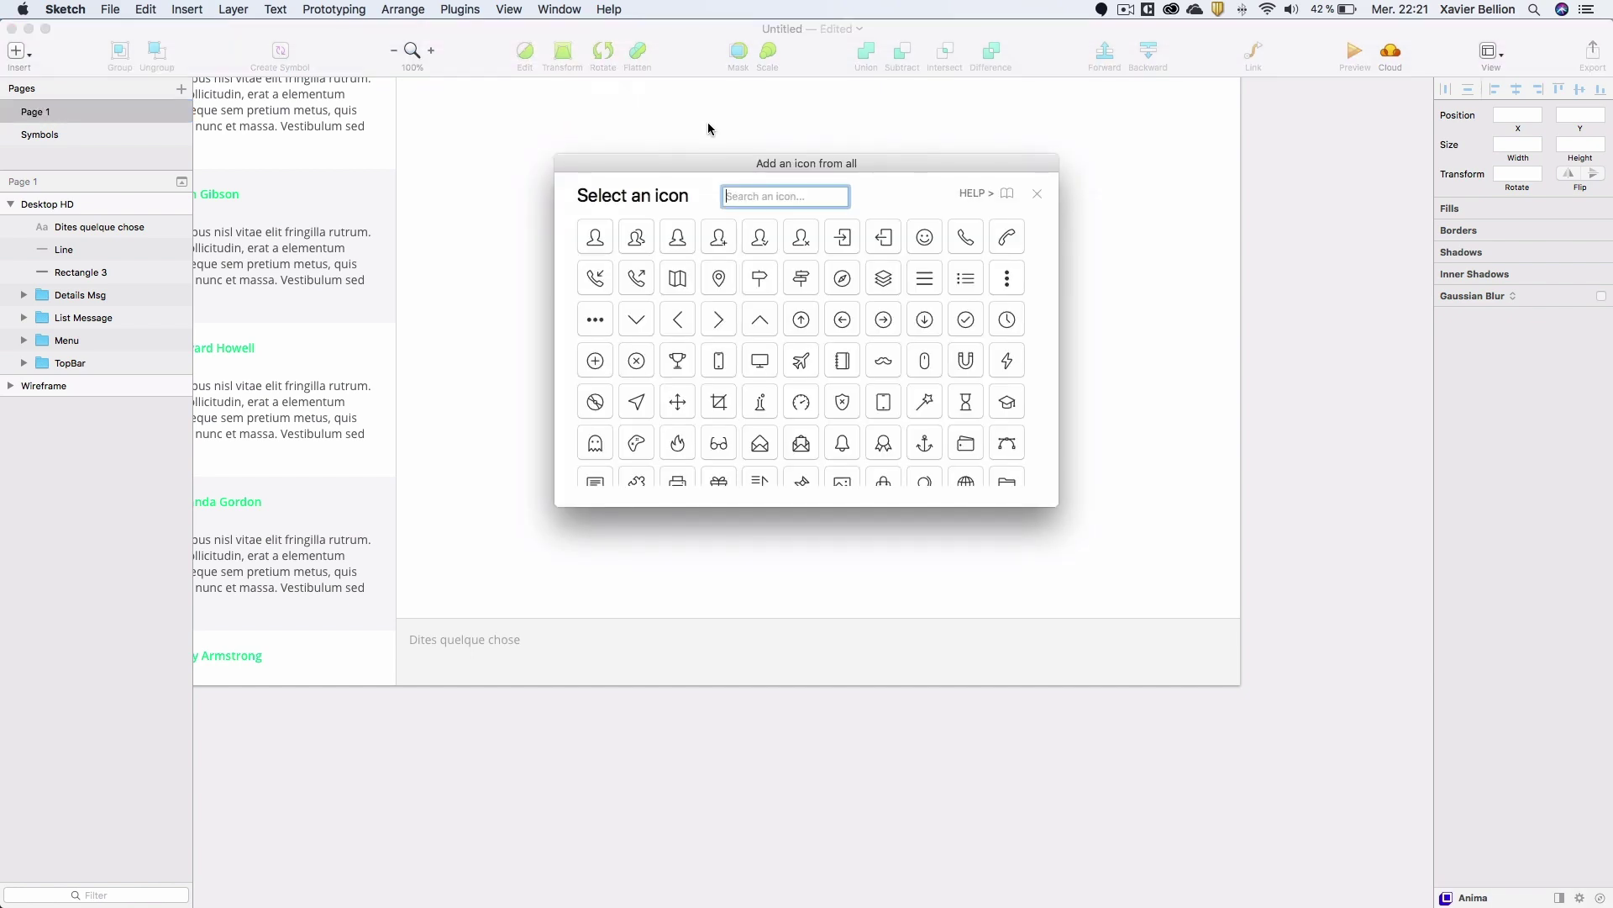
type("emoticon")
key("Return")
left_click(597, 243)
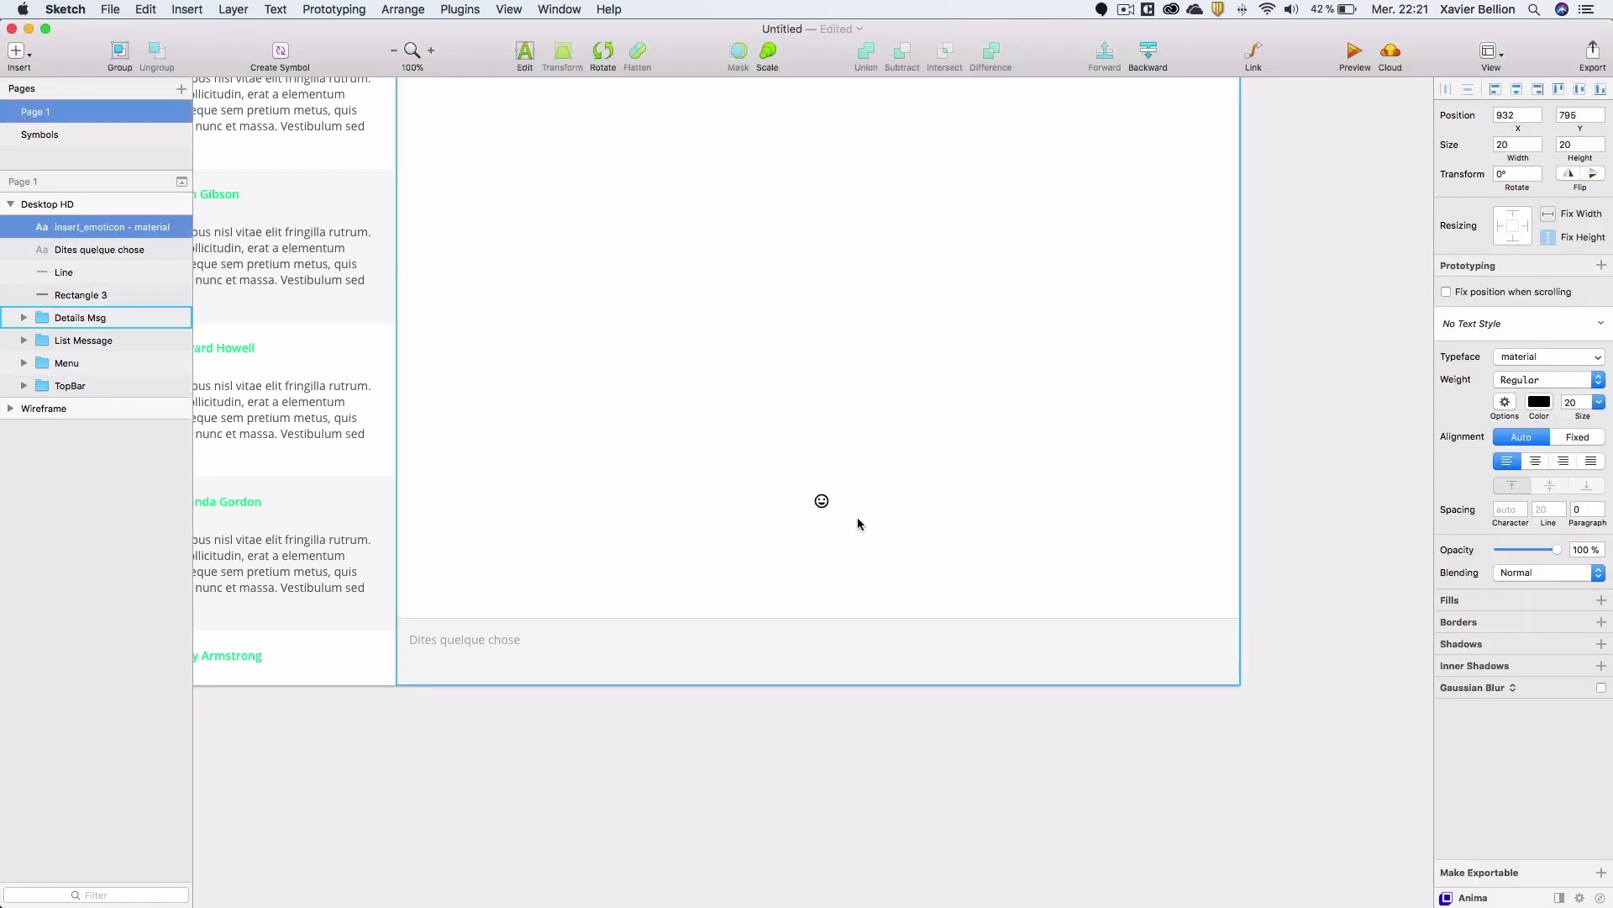
left_click_drag(822, 501, 416, 666)
Nudge the emoticon up 3 px and duplicate it just to its right.
key("alt")
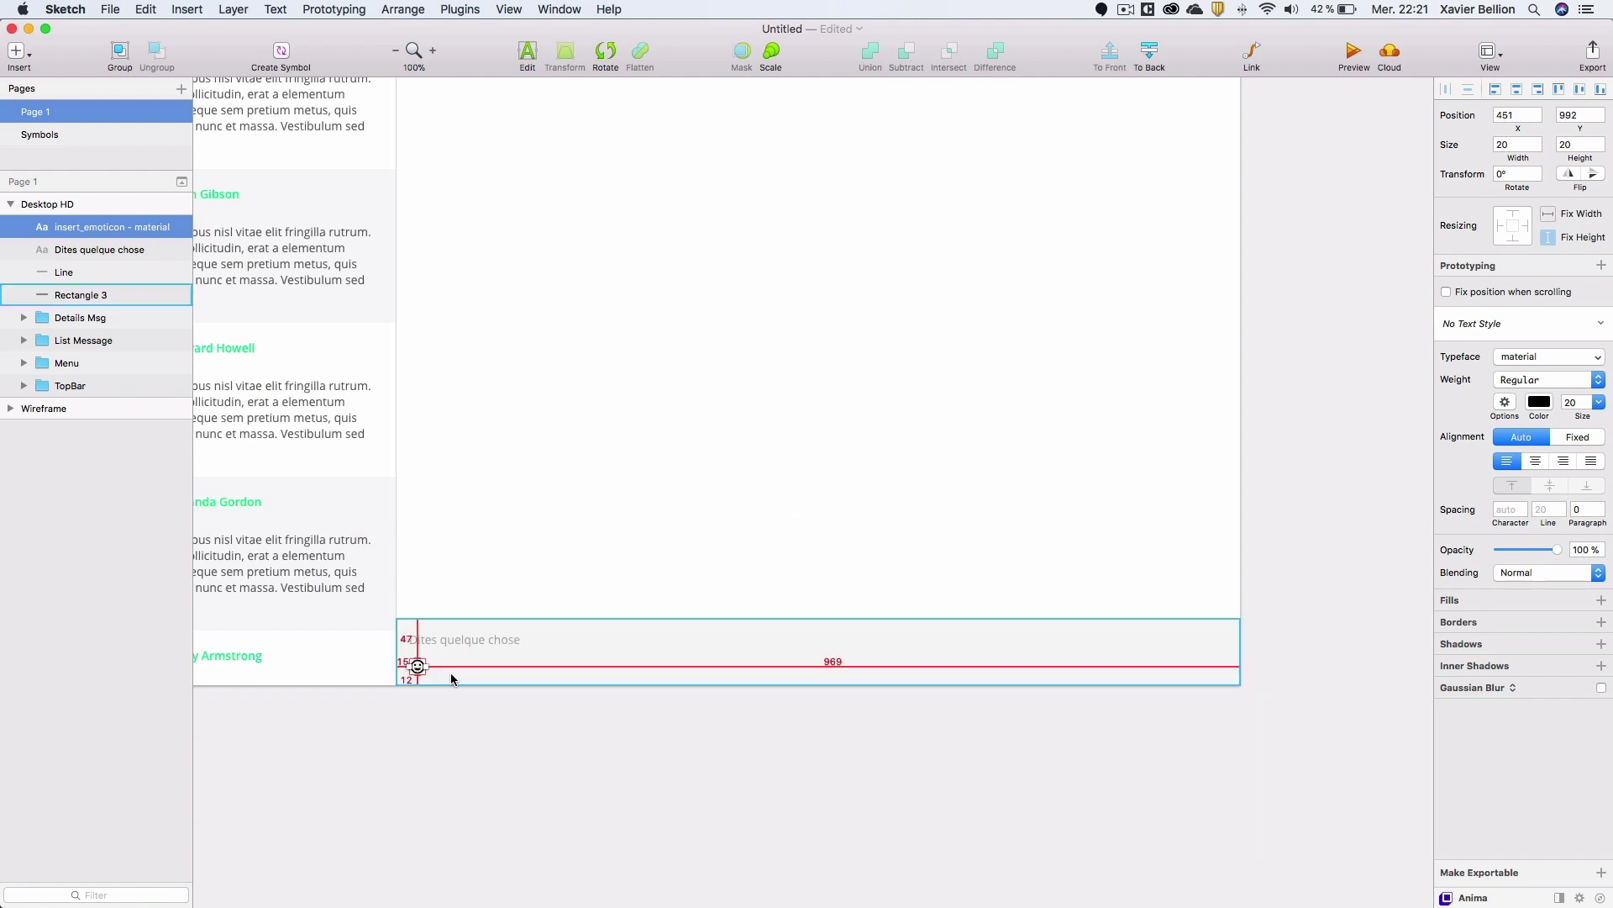
key("Up")
key("Up")
key("Up")
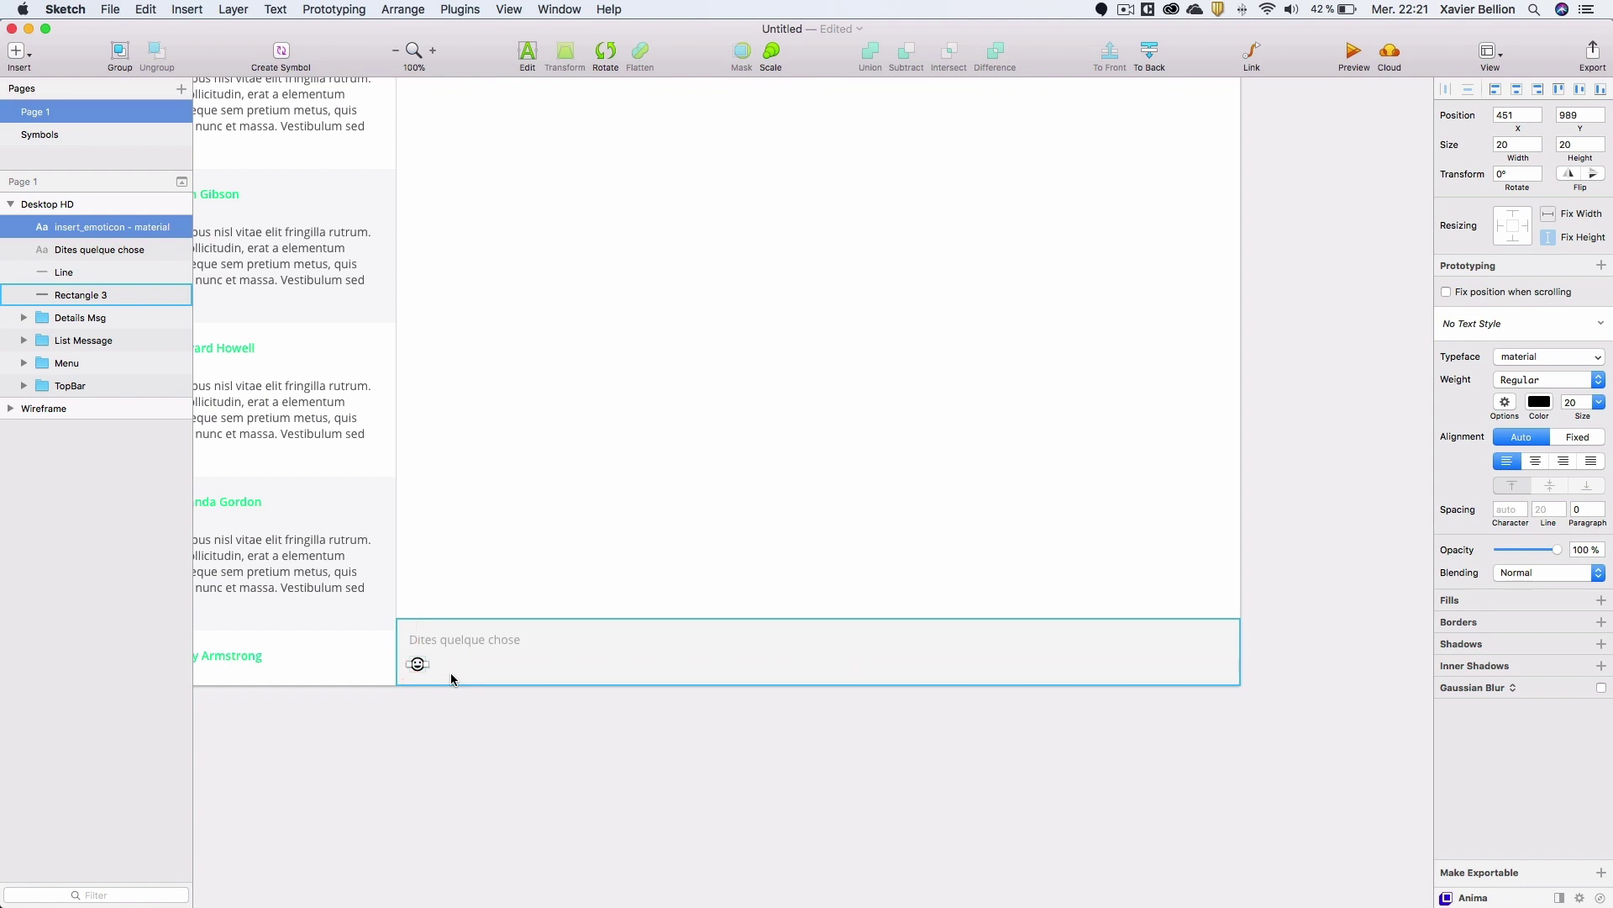
left_click_drag(417, 664, 442, 664)
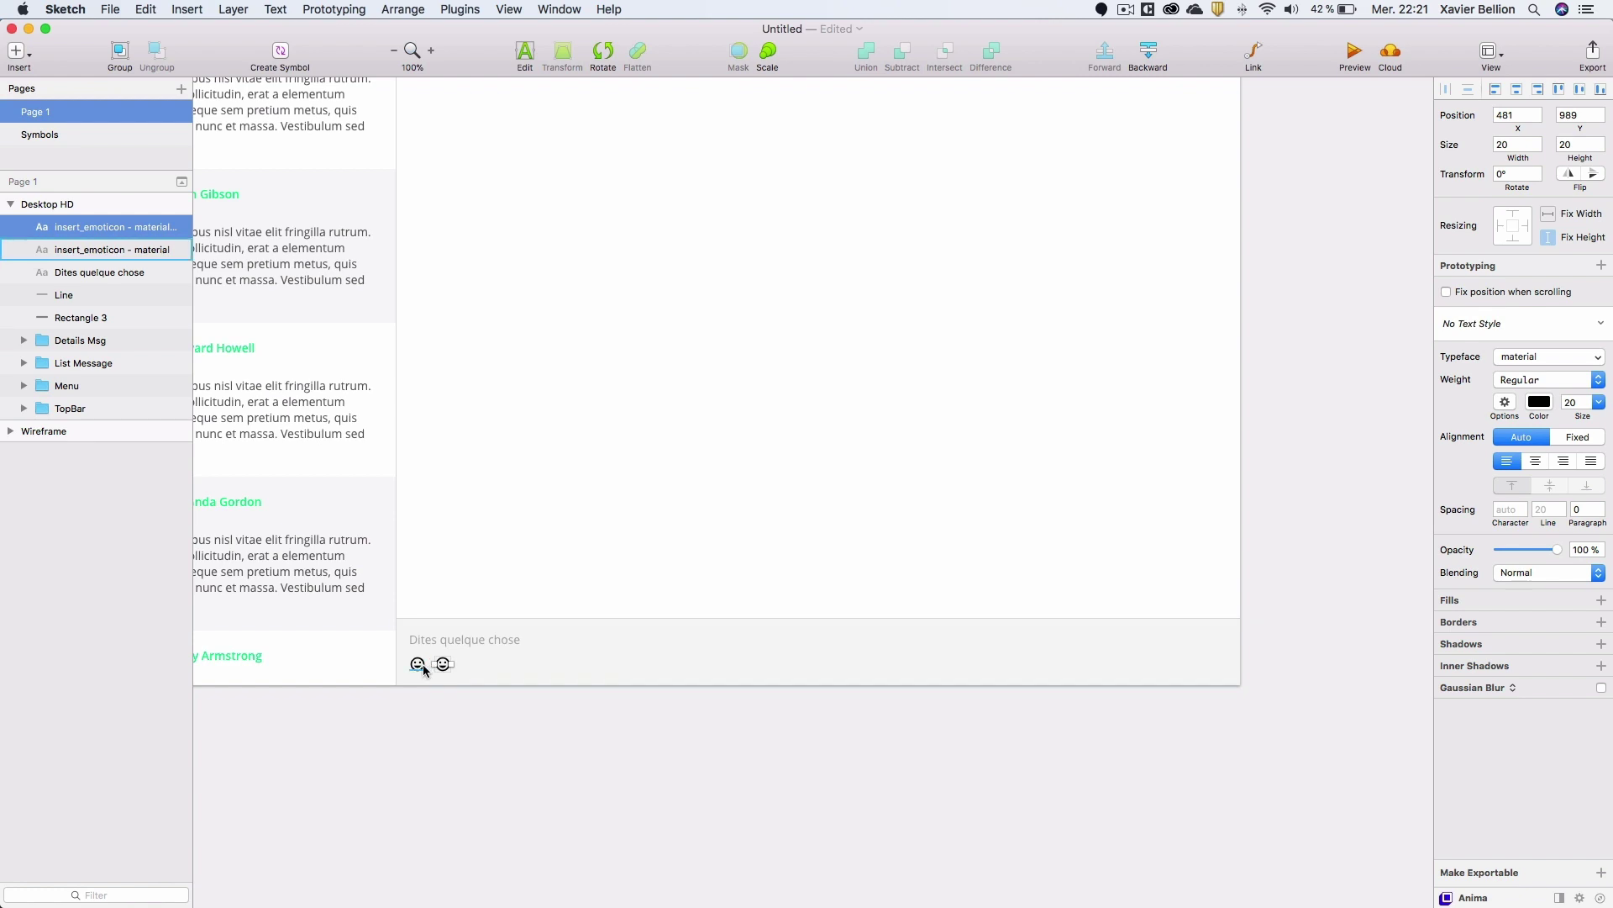
Replace the duplicated emoticon with the attach_file paperclip icon.
left_click(461, 9)
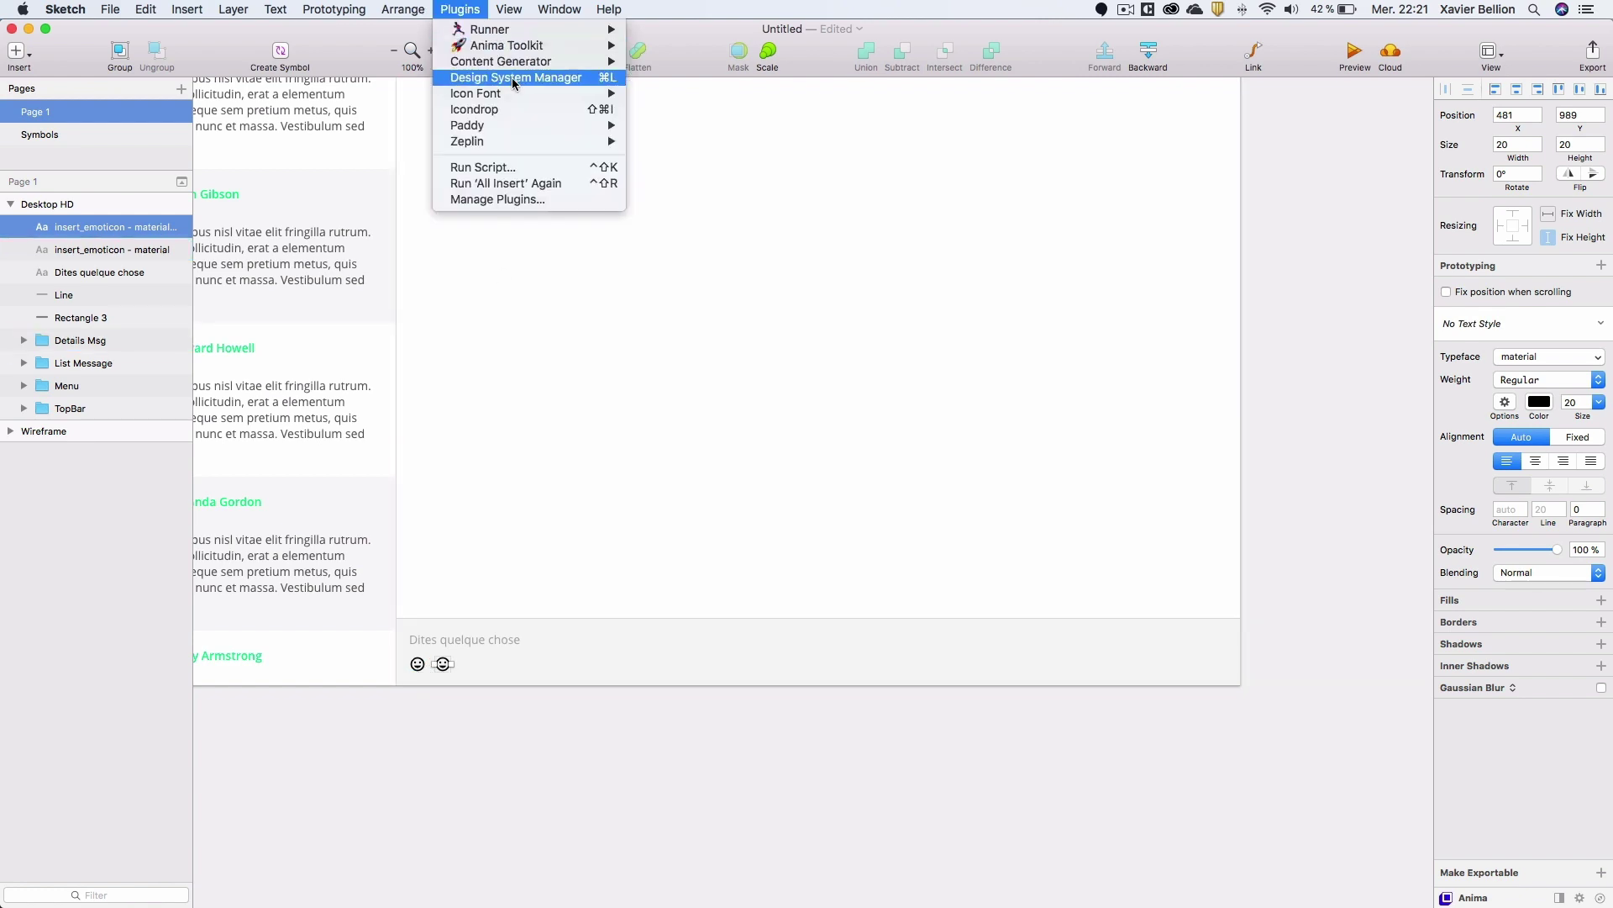
mouse_move(588, 93)
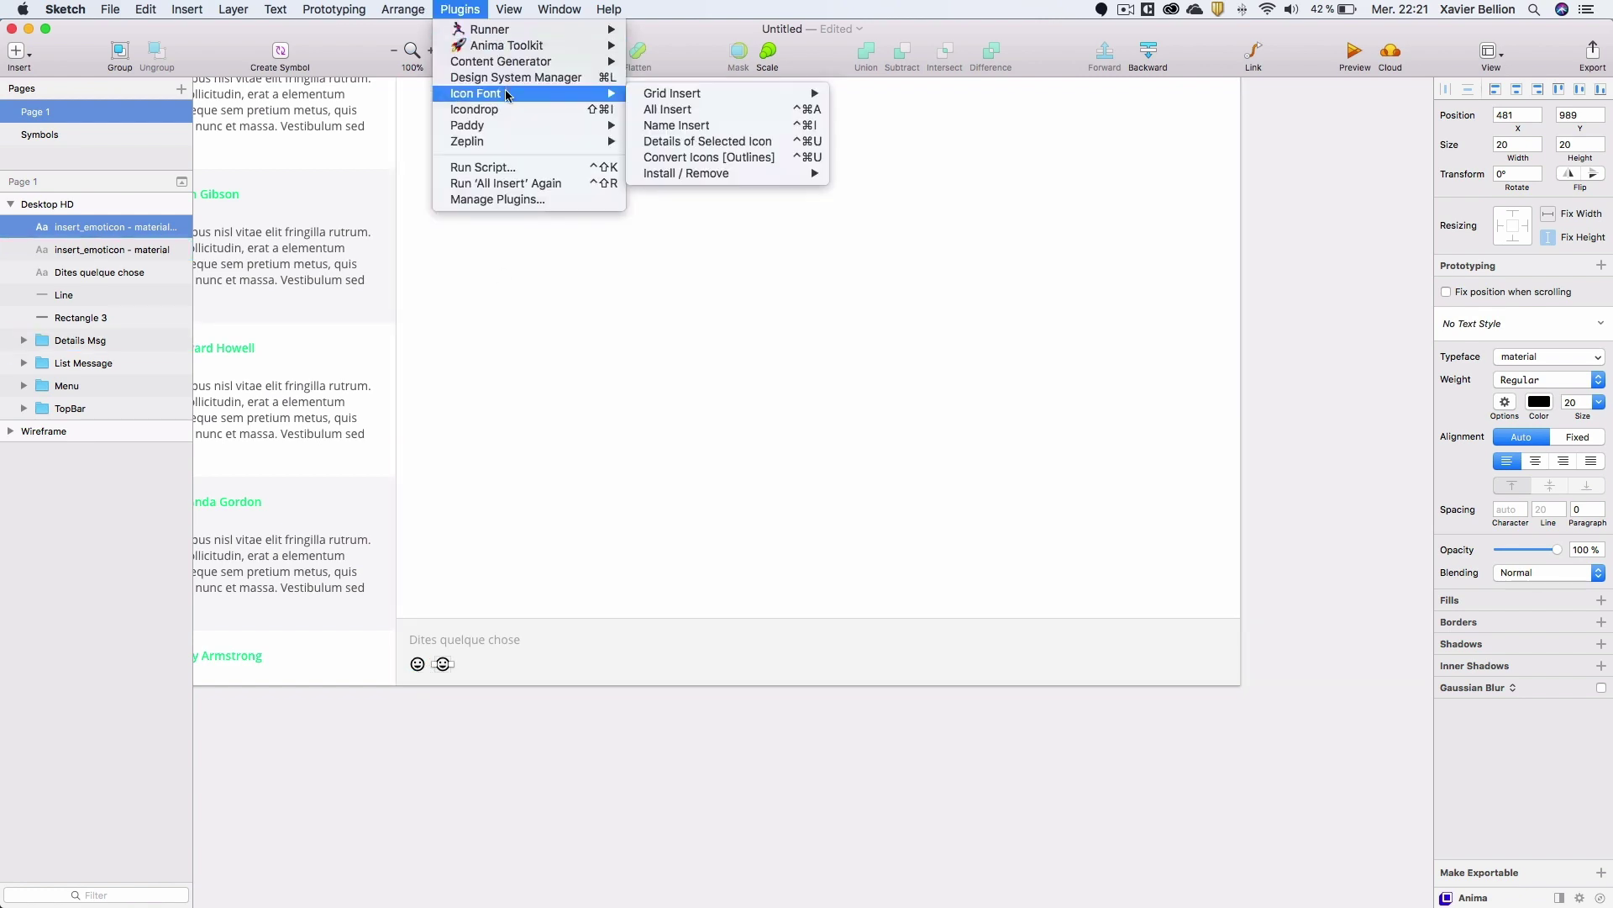
left_click(693, 111)
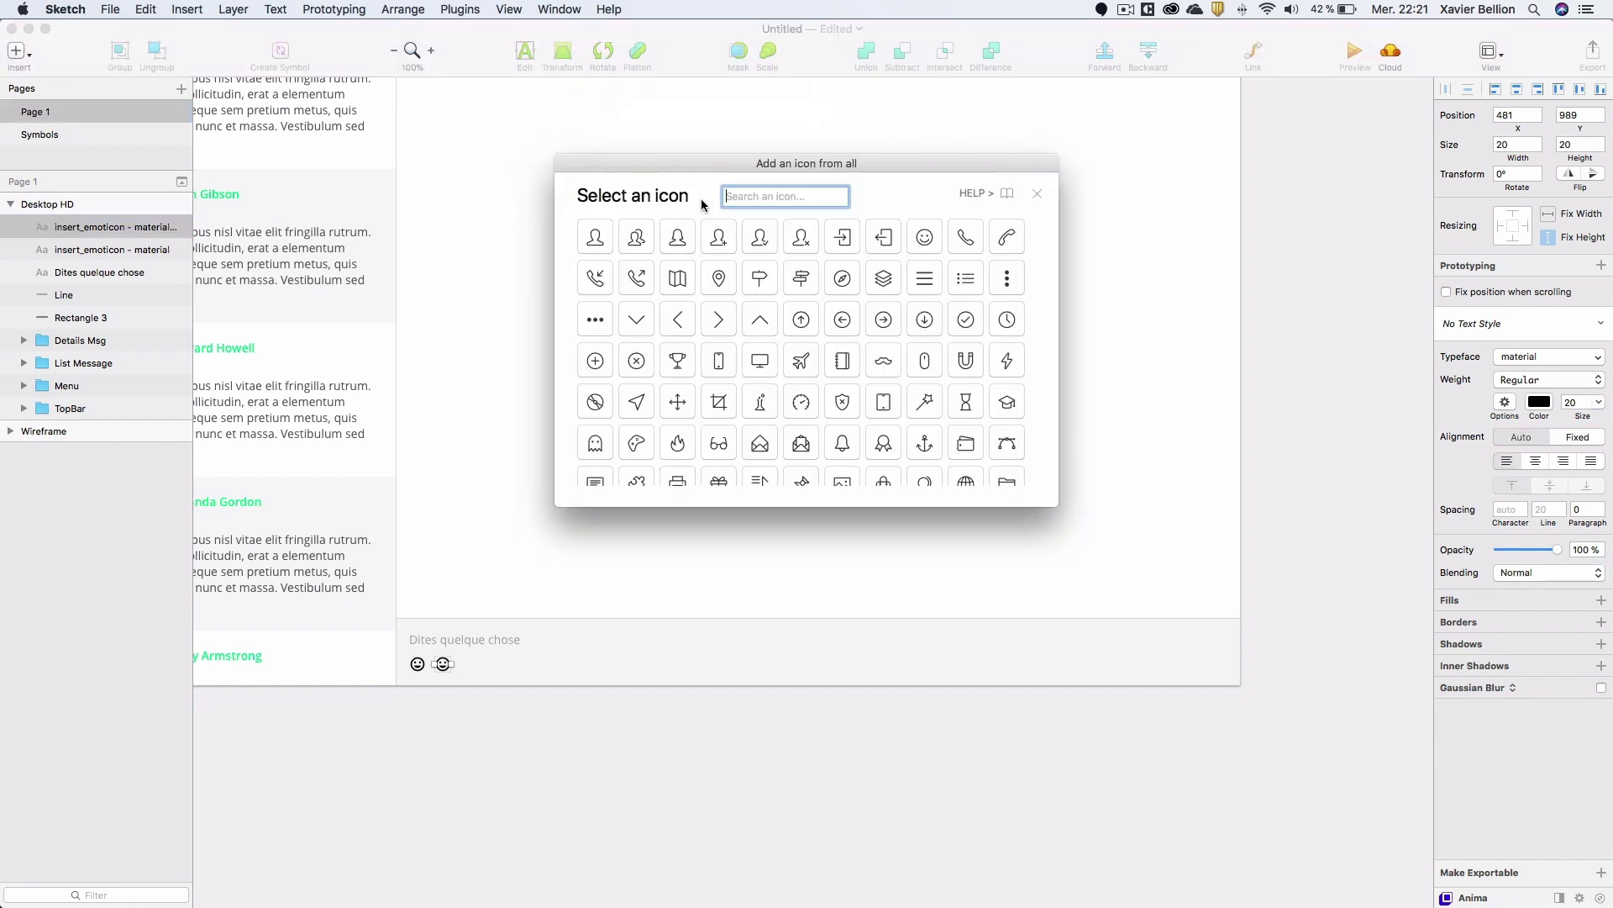
left_click(727, 196)
type("file")
key("Return")
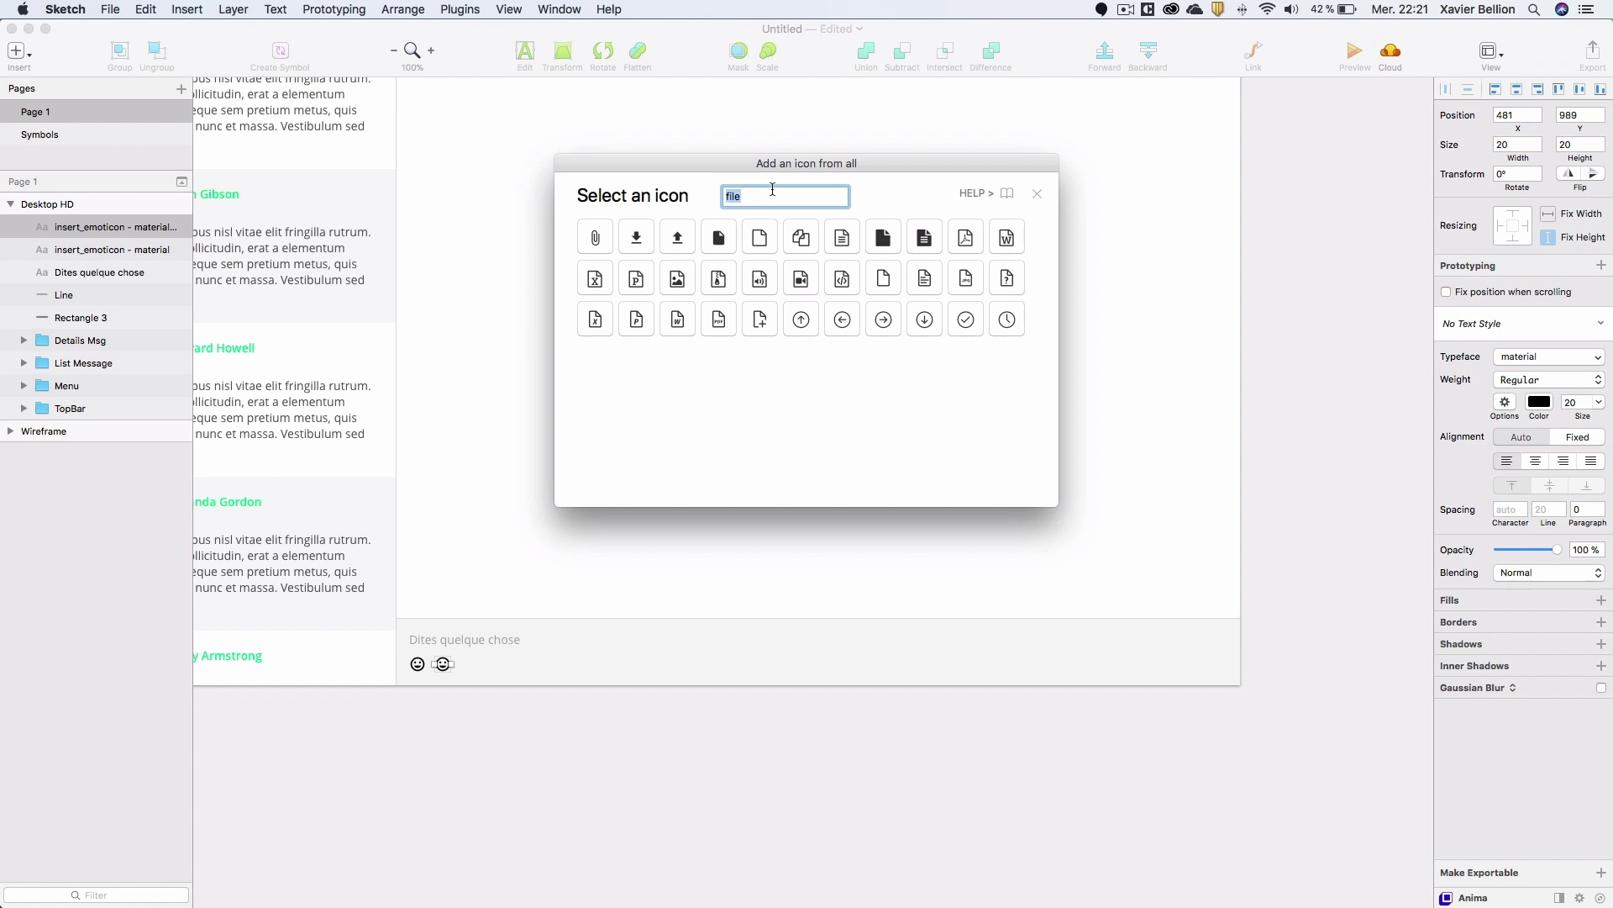
left_click(596, 239)
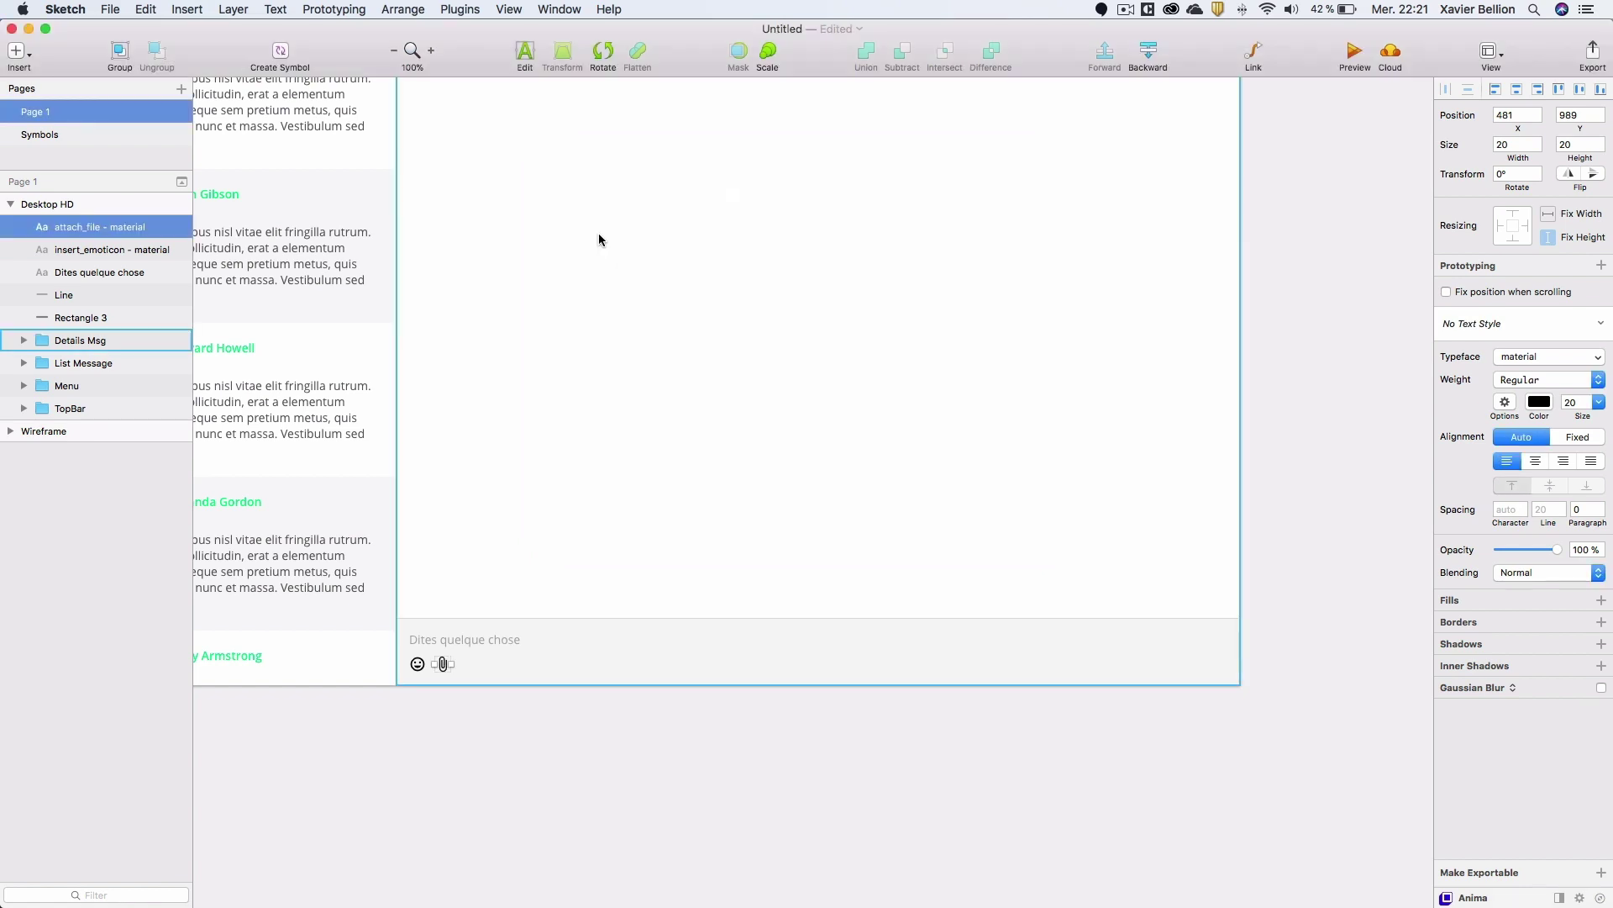
Place a copy of the paperclip icon to its right at x 511.
key("super+c")
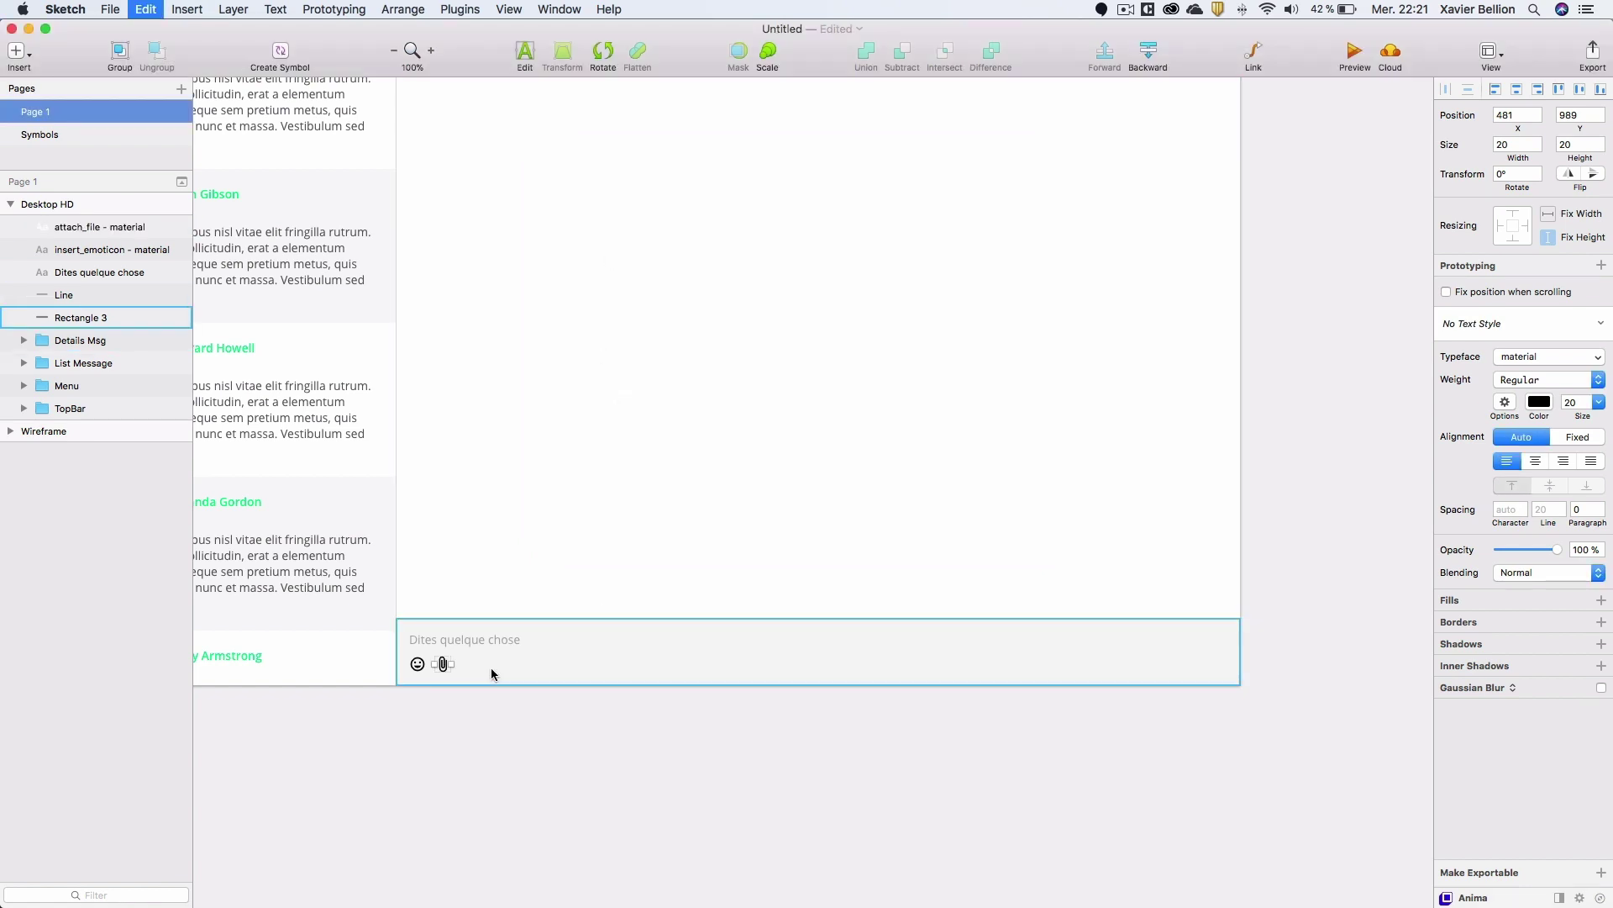
key("super+v")
left_click_drag(443, 664, 468, 663)
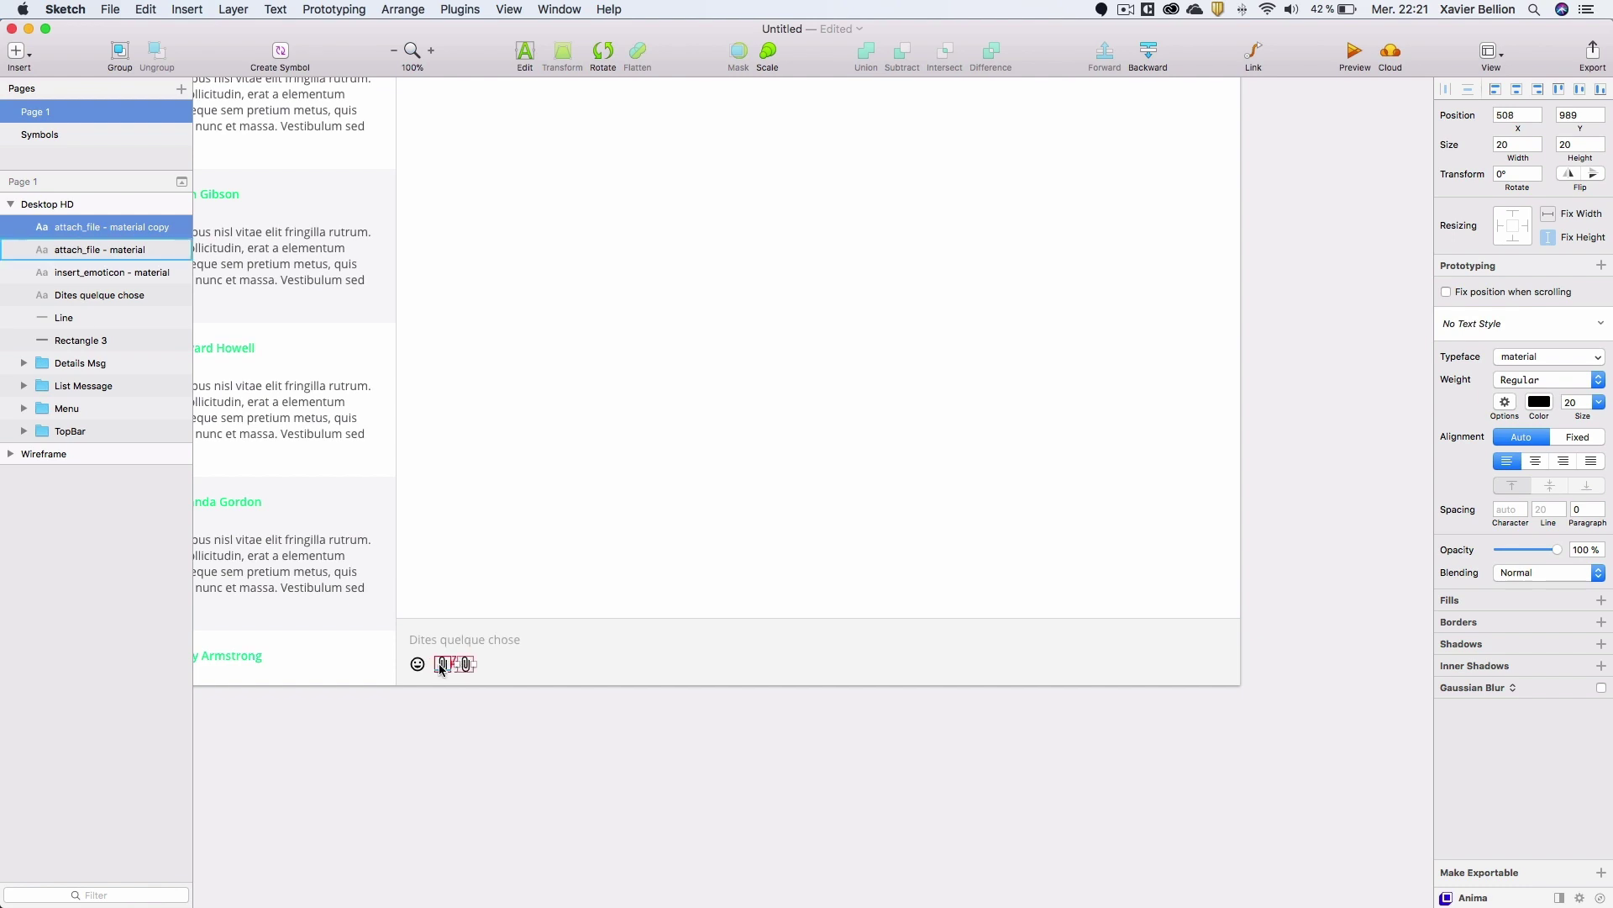
key("Right")
key("Right")
key("Right")
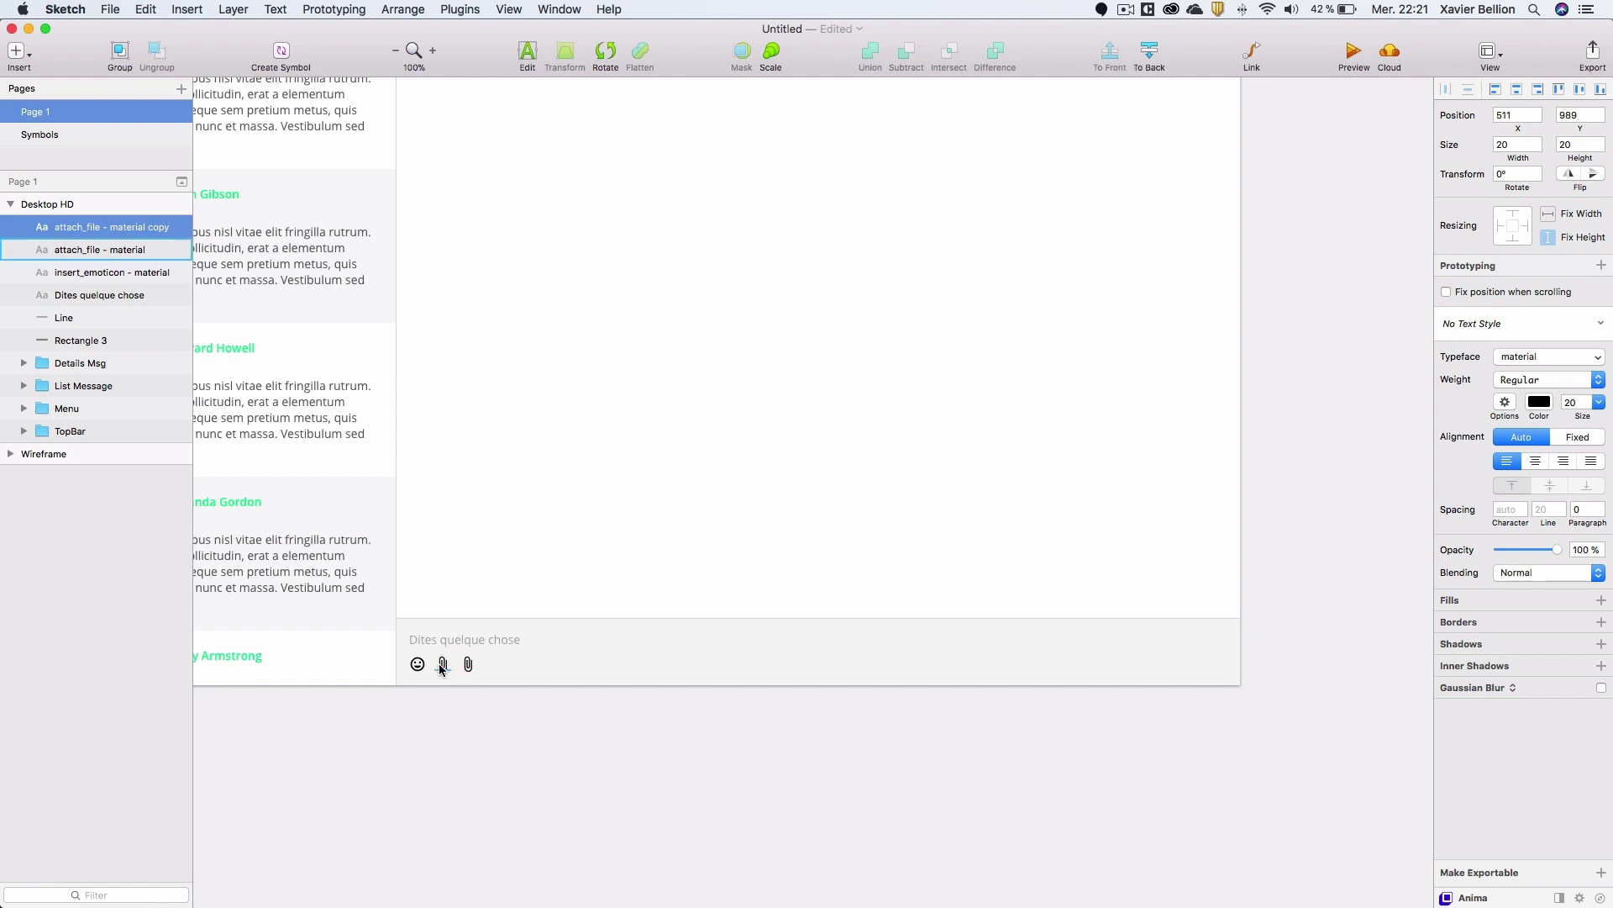
Turn the paperclip copy into a picture icon at size 17.
left_click(459, 10)
mouse_move(494, 92)
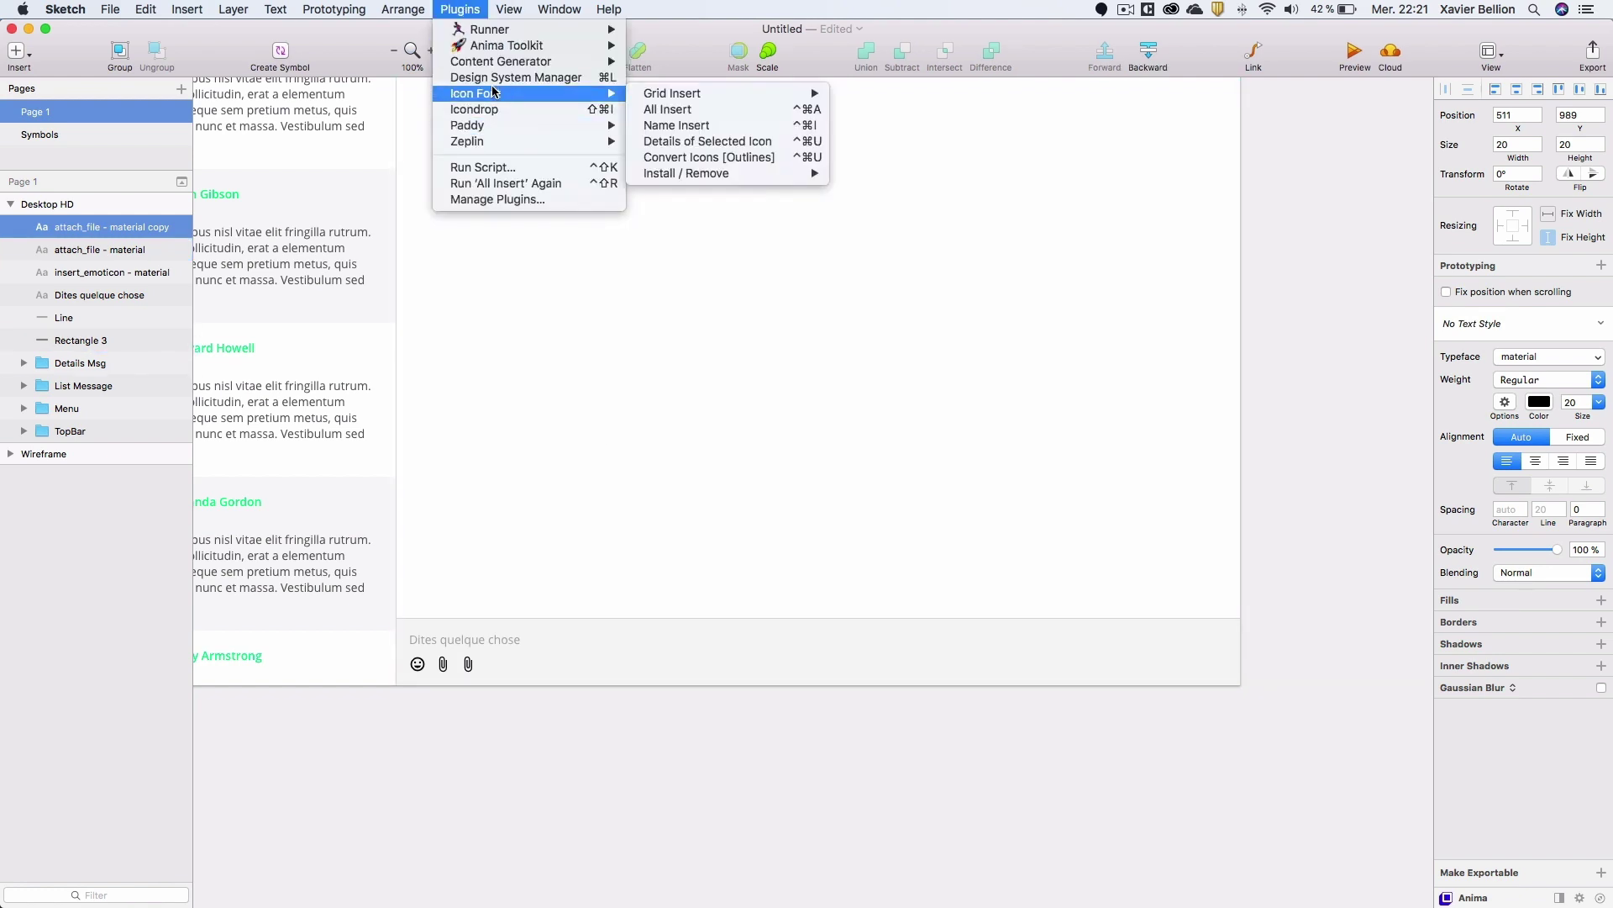
left_click(675, 111)
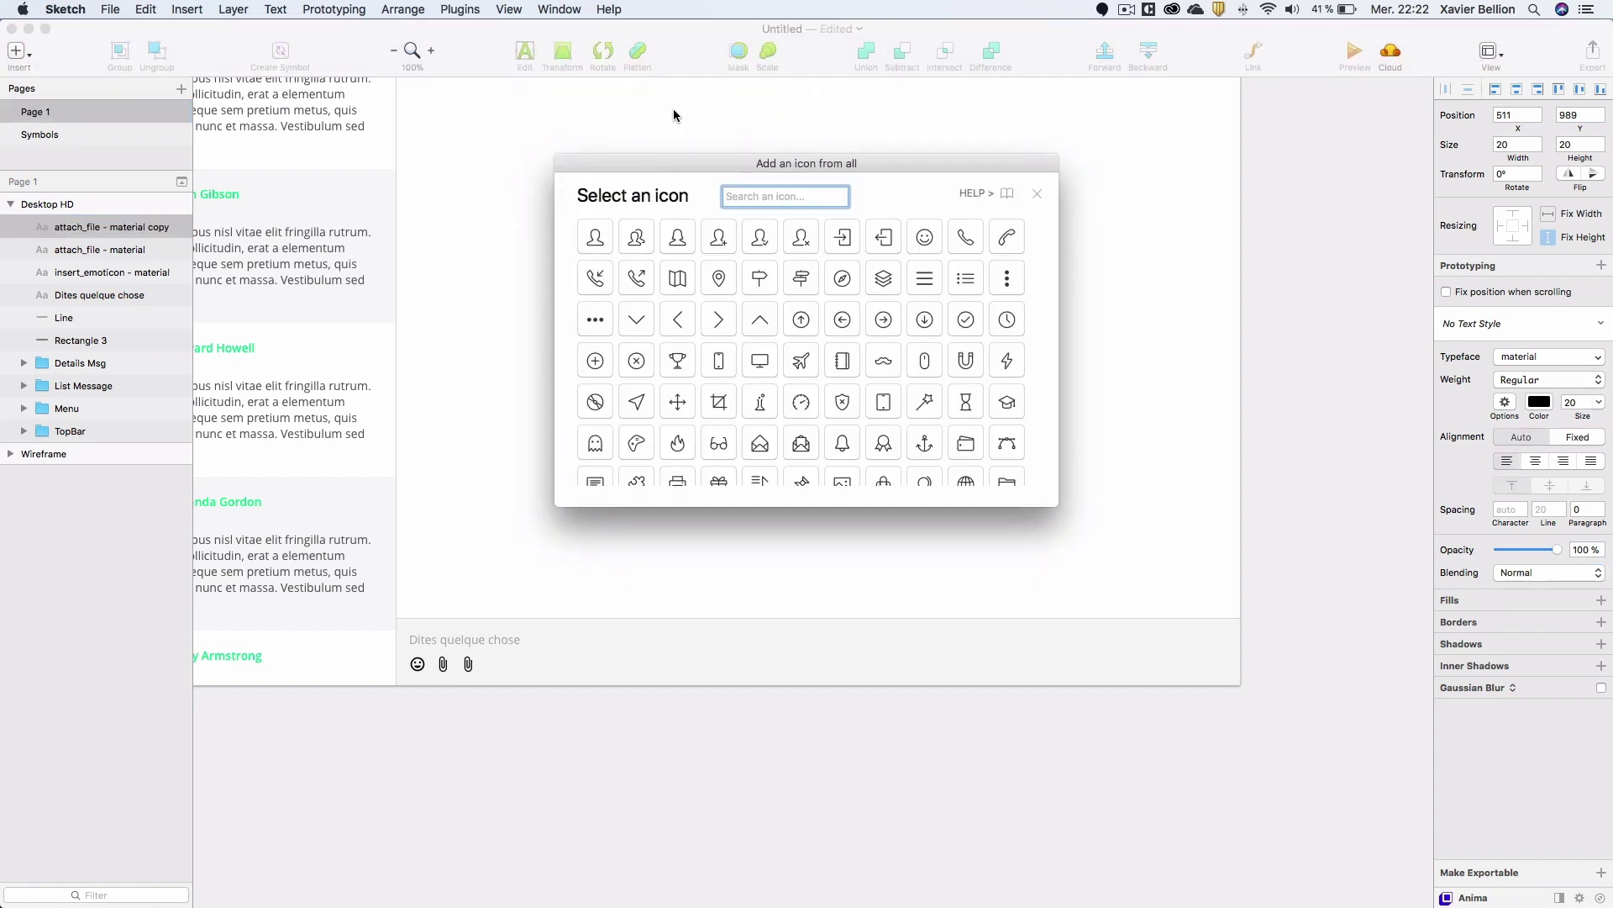
type("picture")
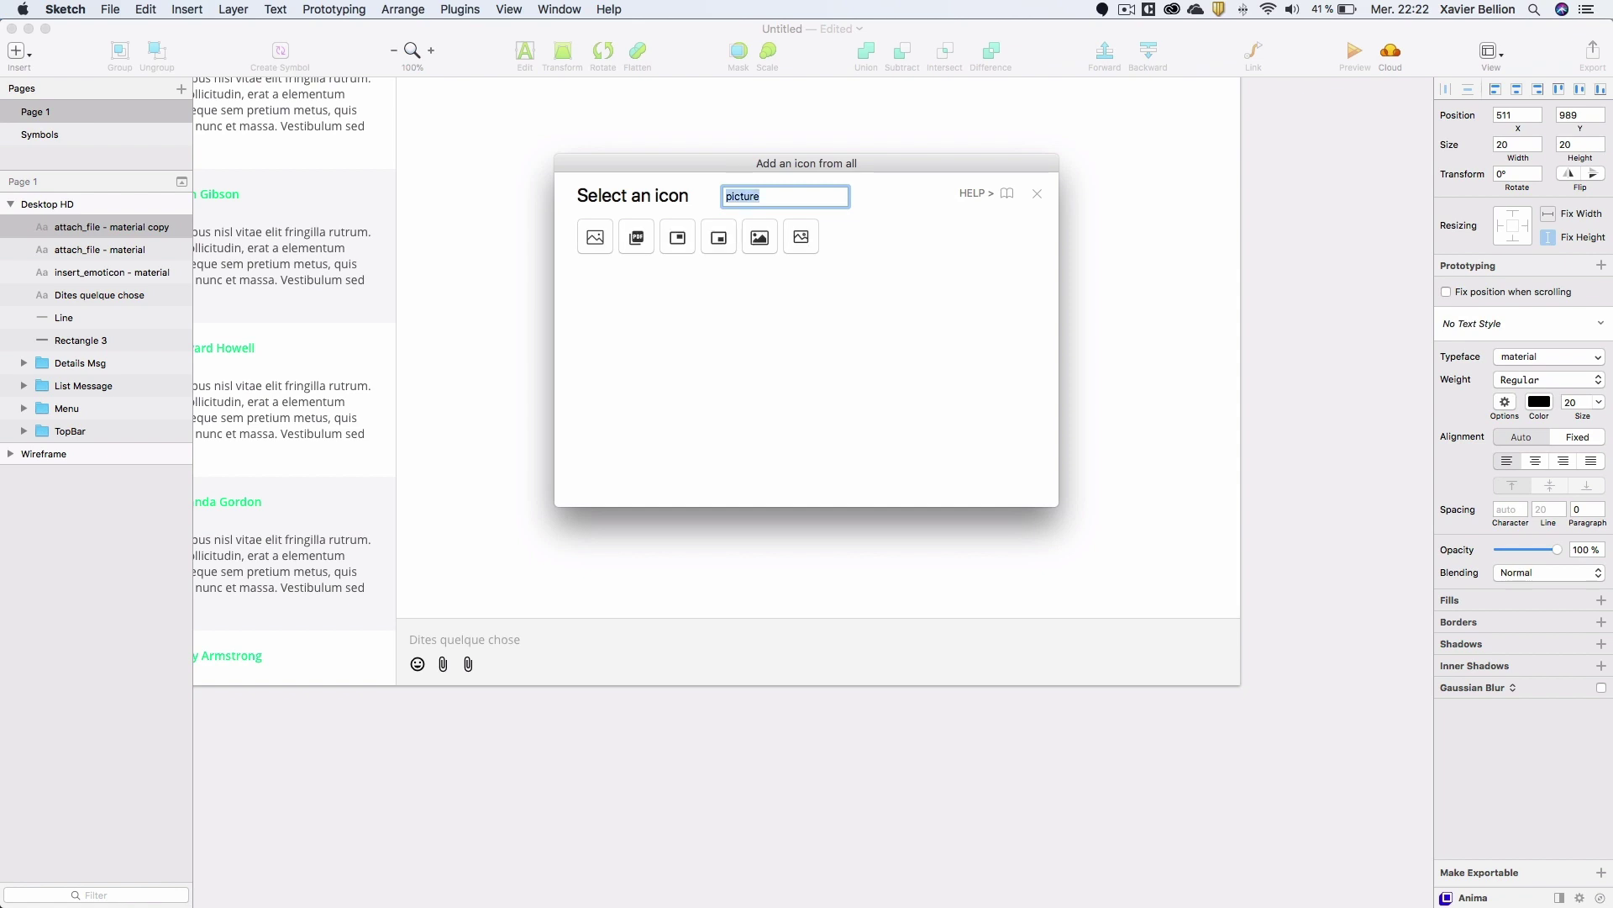
left_click(749, 244)
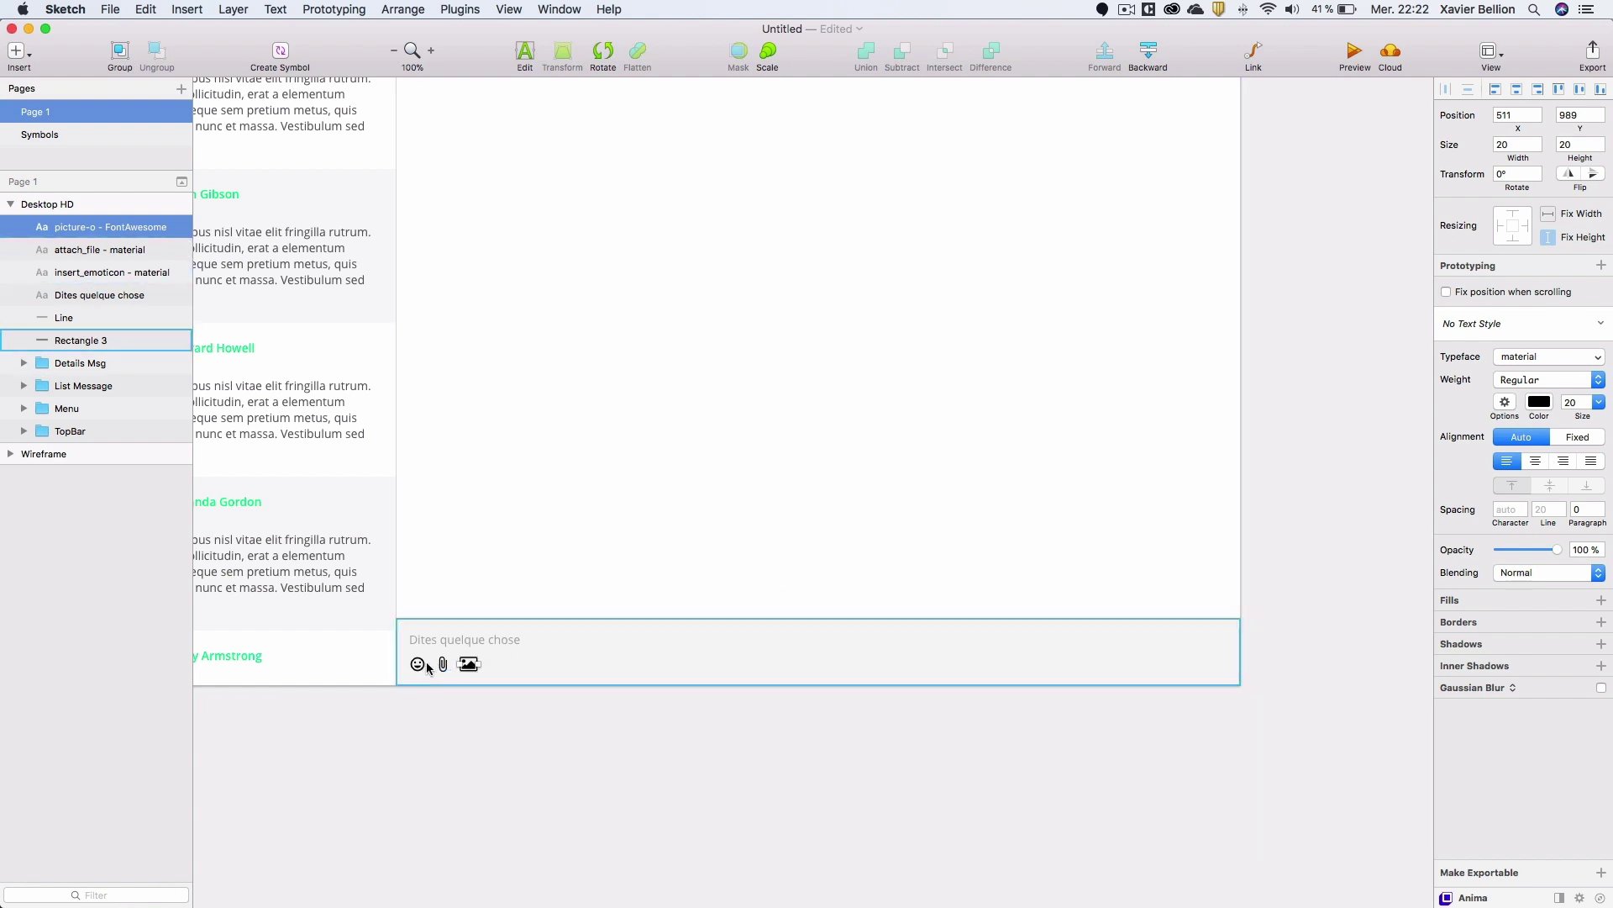
left_click(1579, 403)
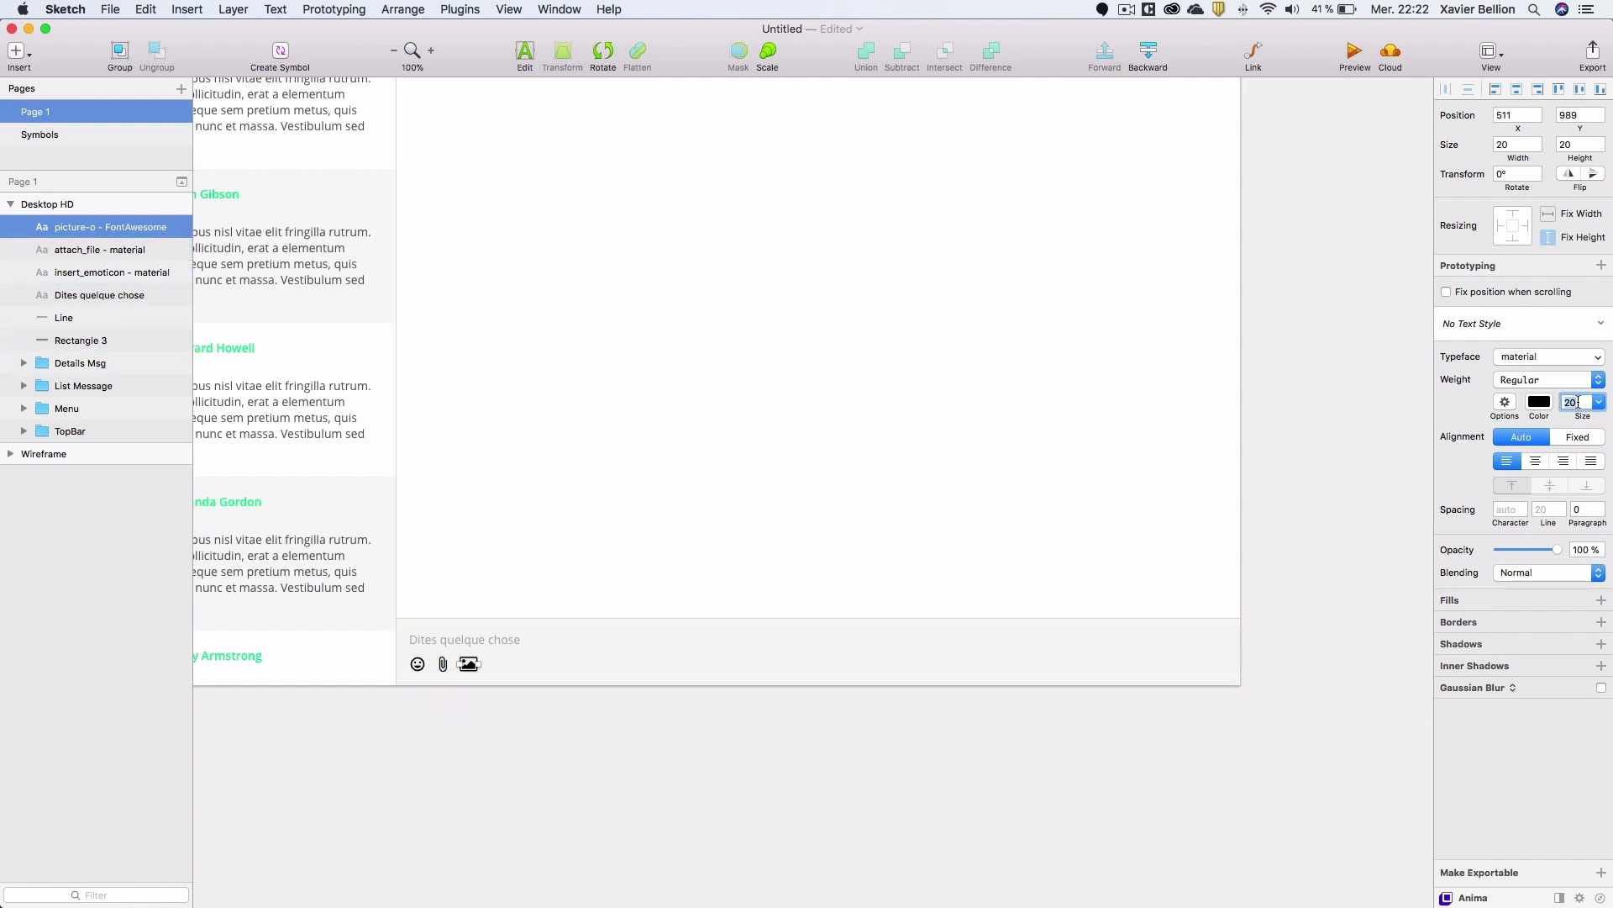
type("17")
key("Return")
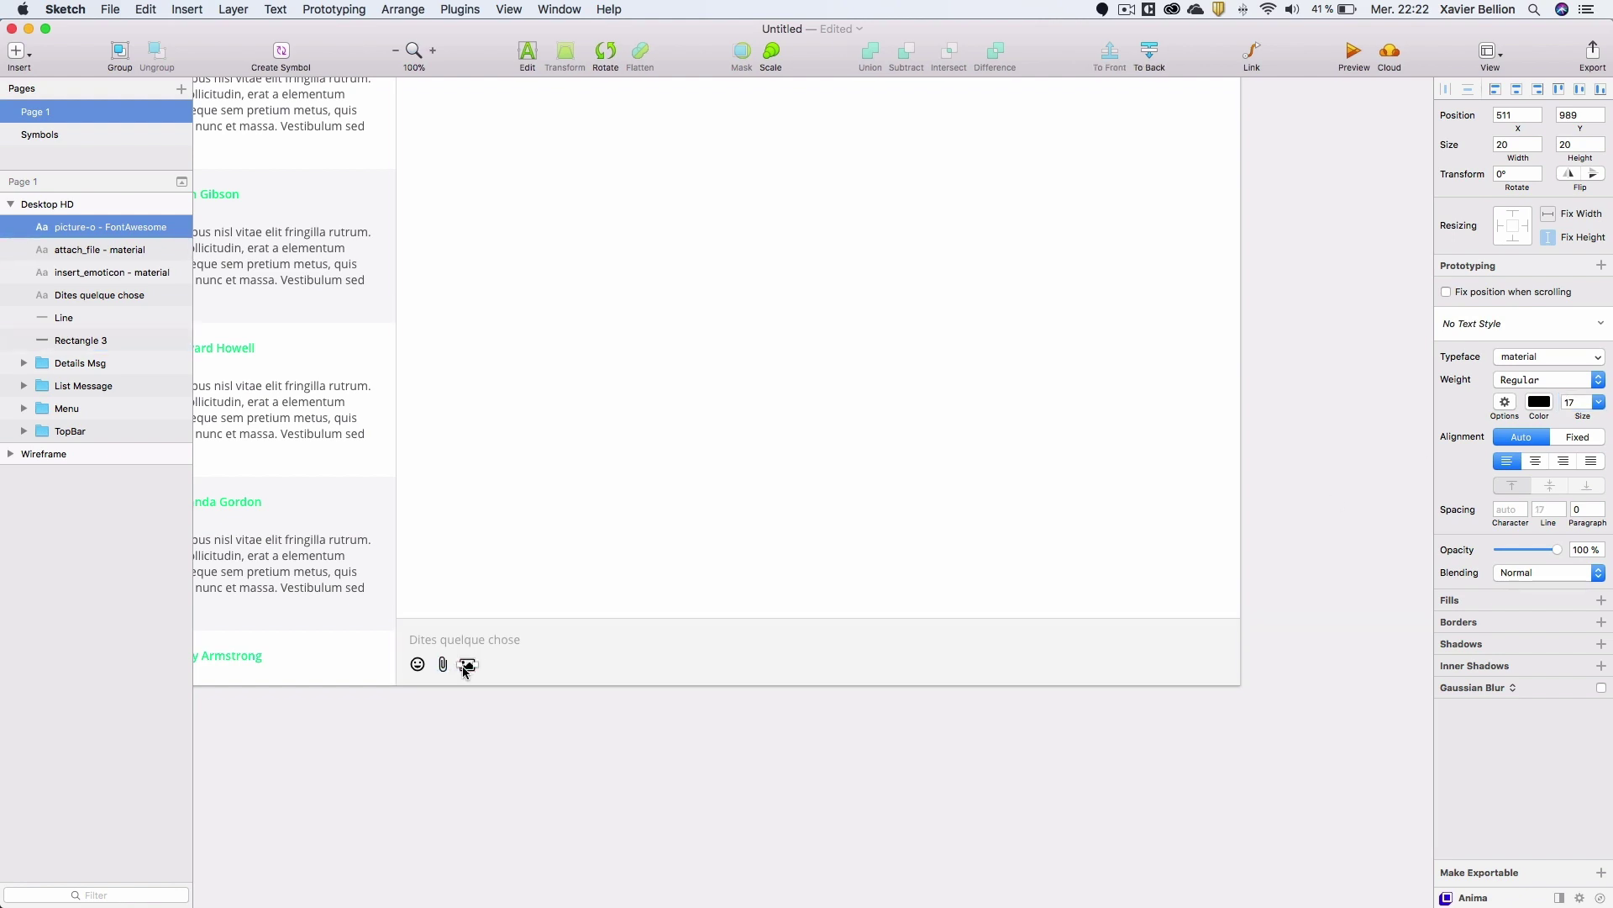
Duplicate the picture icon beside it and swap the copy for a link icon.
key("super+d")
left_click_drag(468, 670, 492, 666)
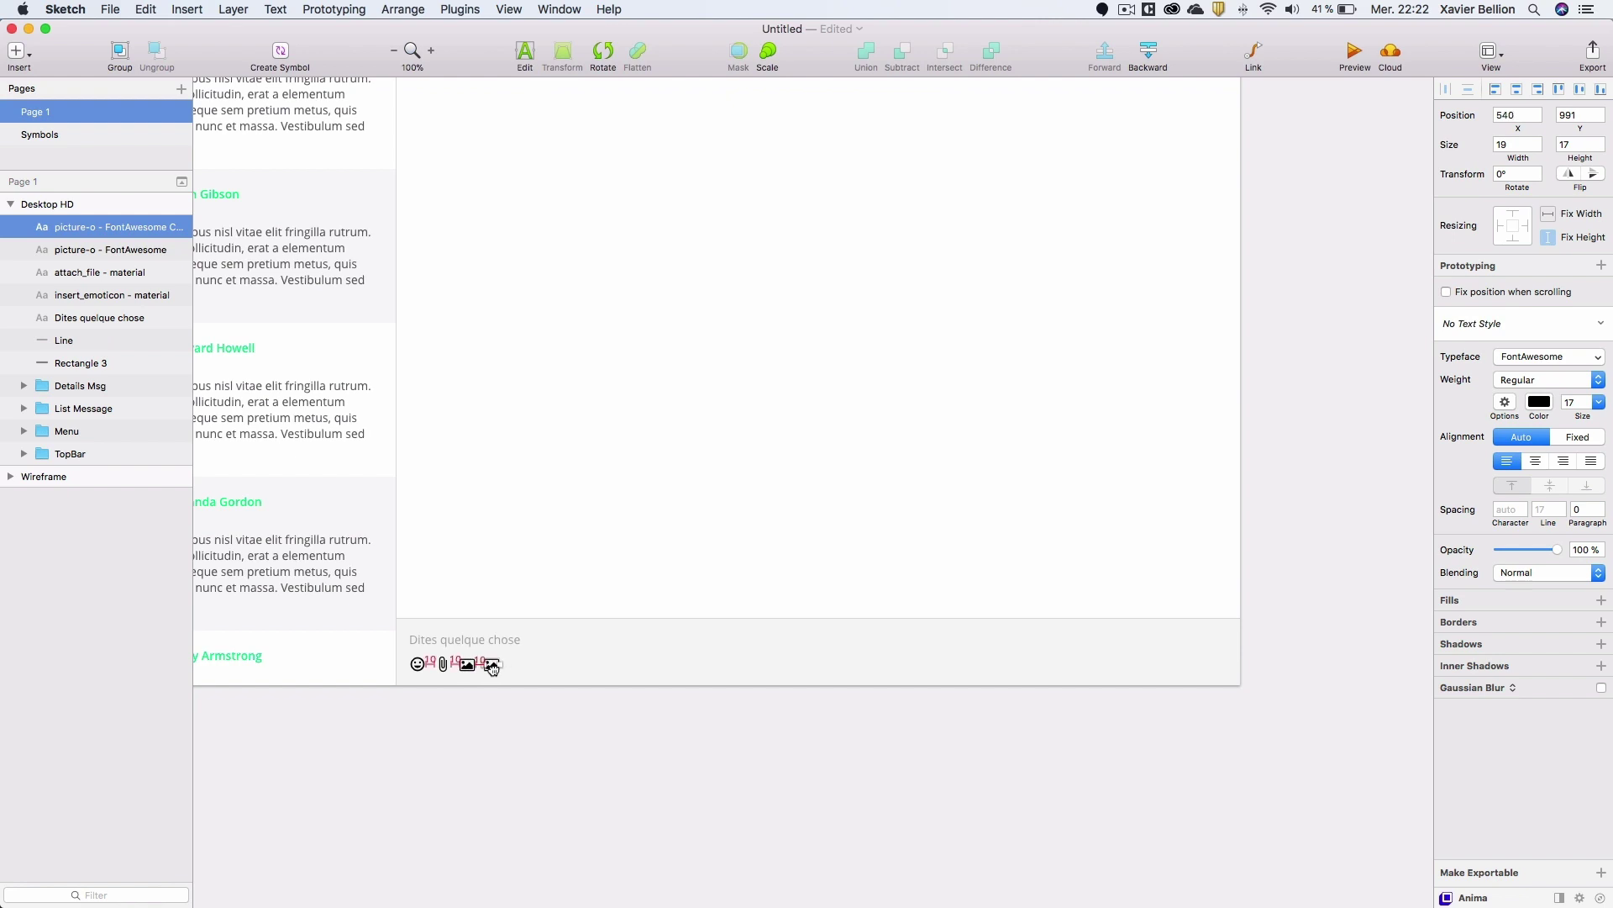
left_click(461, 9)
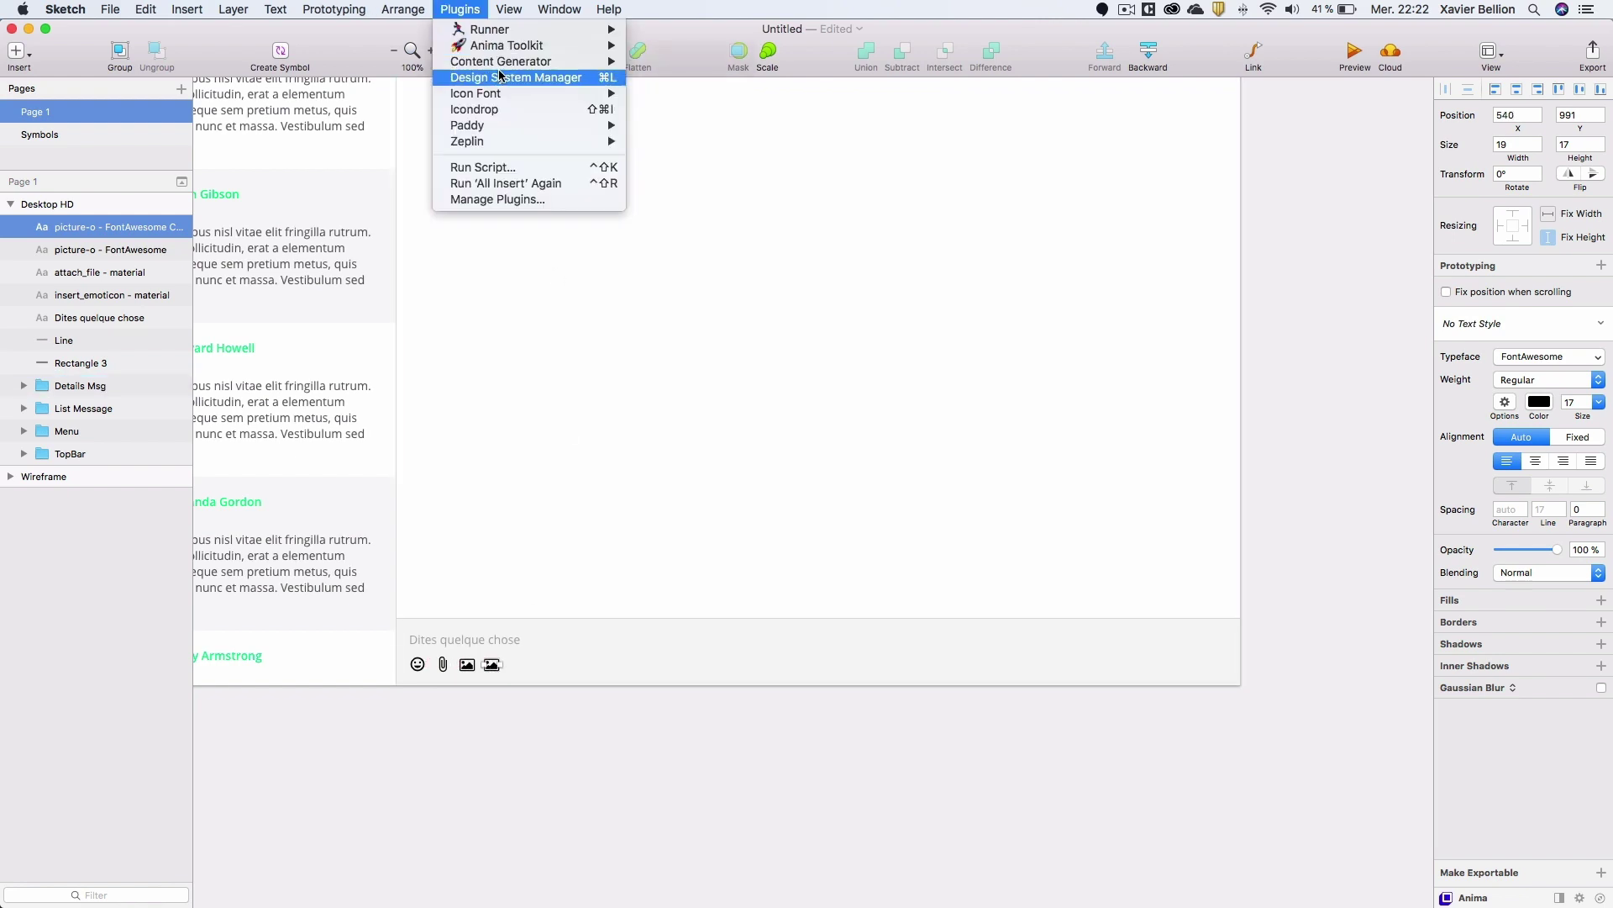
mouse_move(501, 95)
left_click(698, 116)
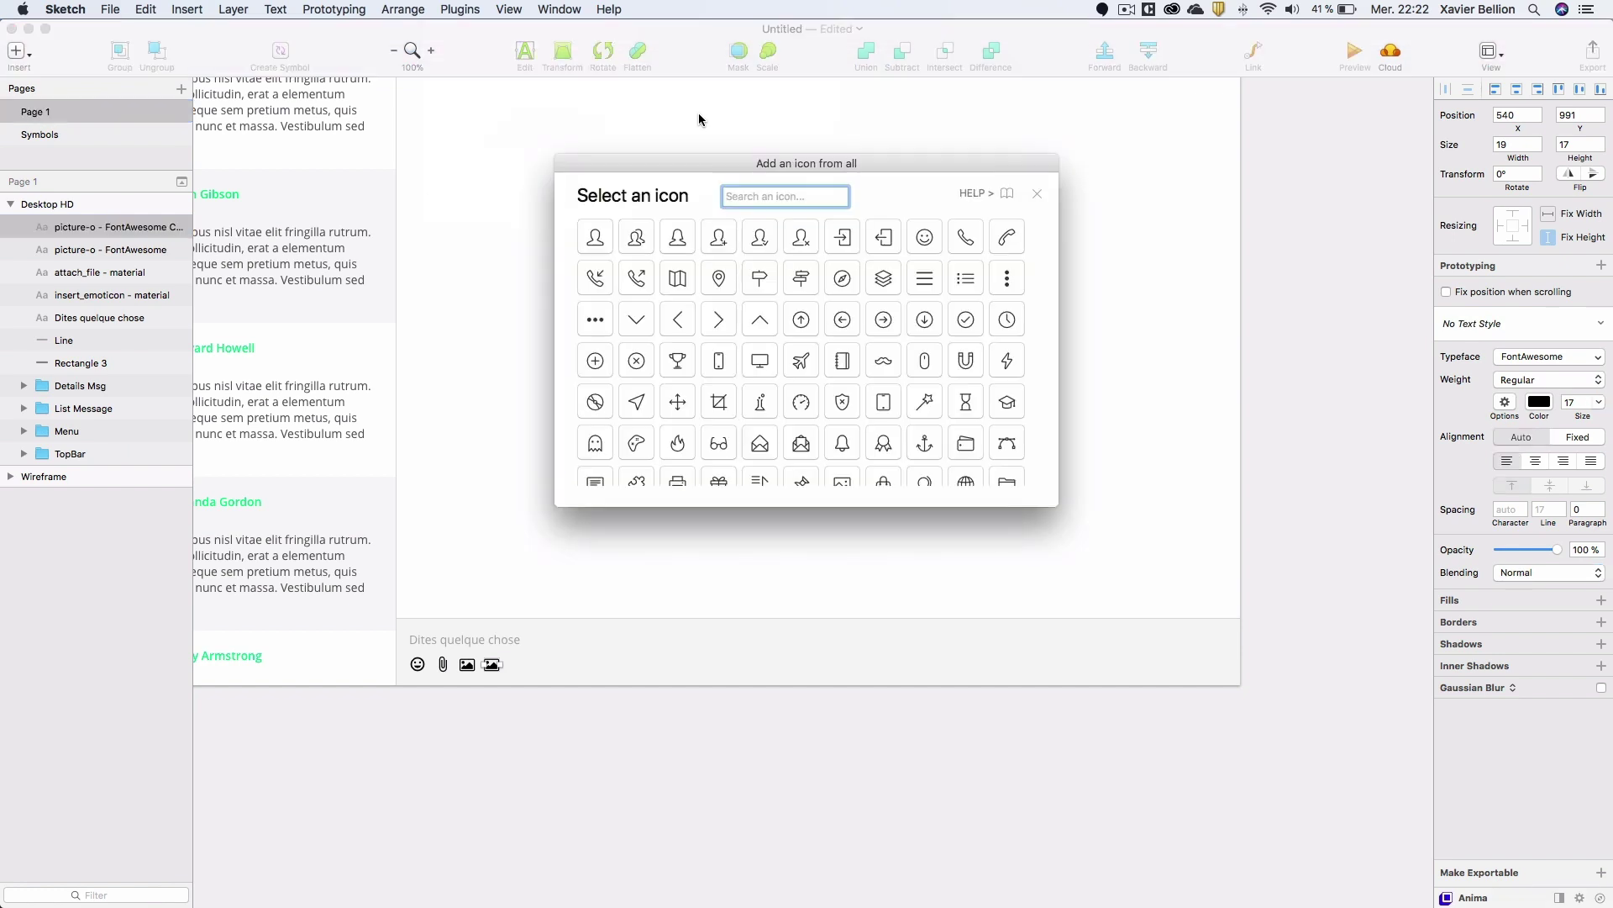
type("link")
key("Return")
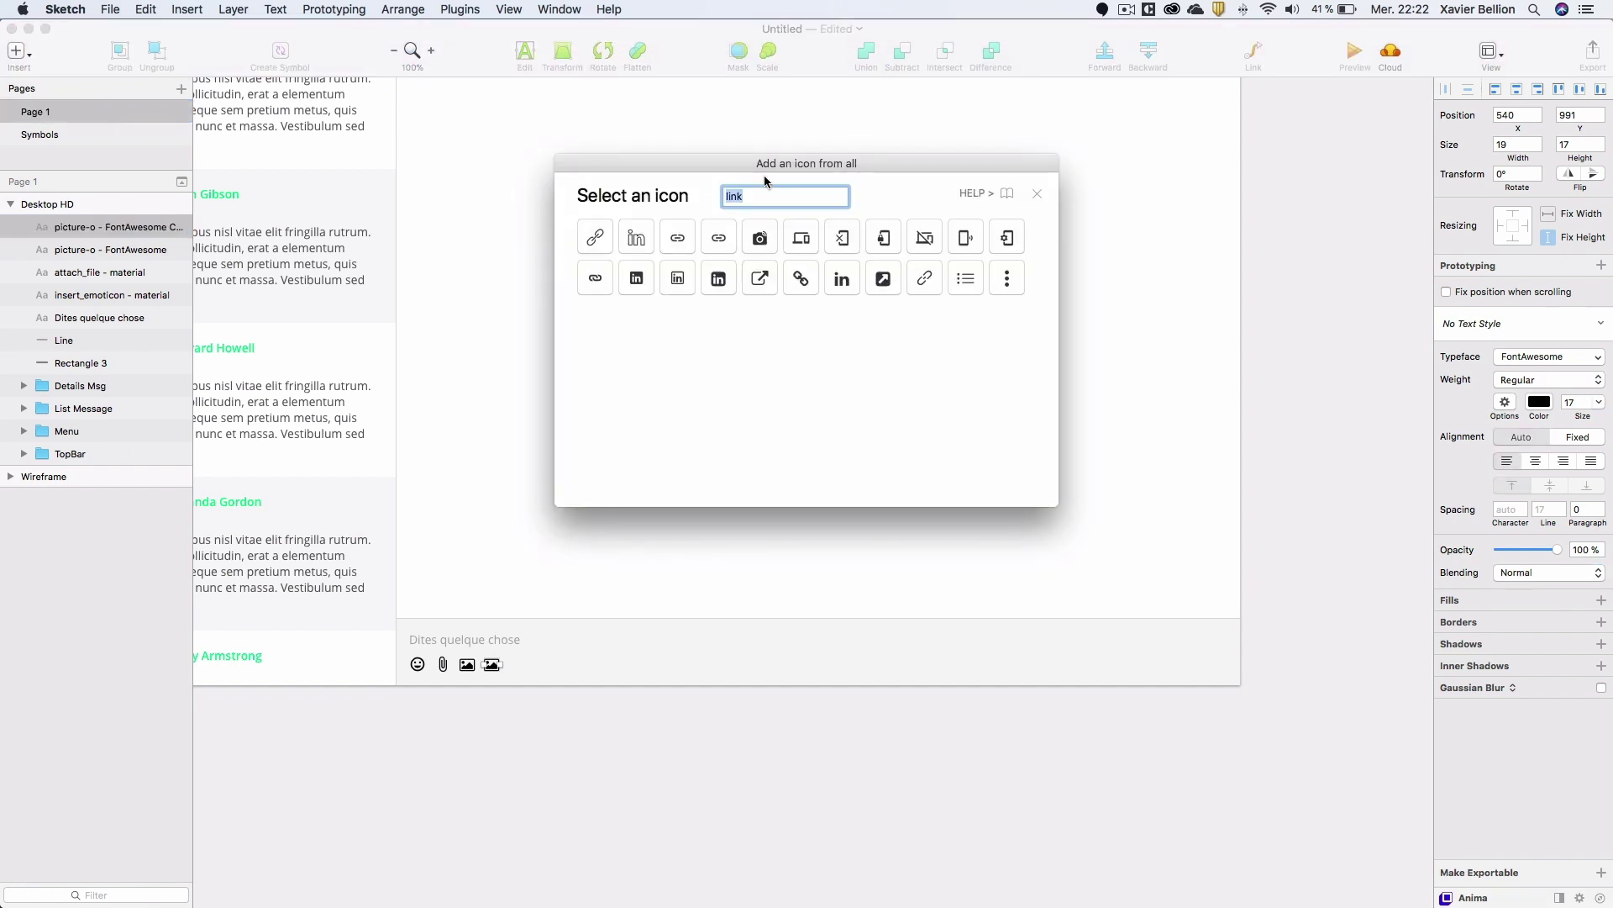
left_click(601, 229)
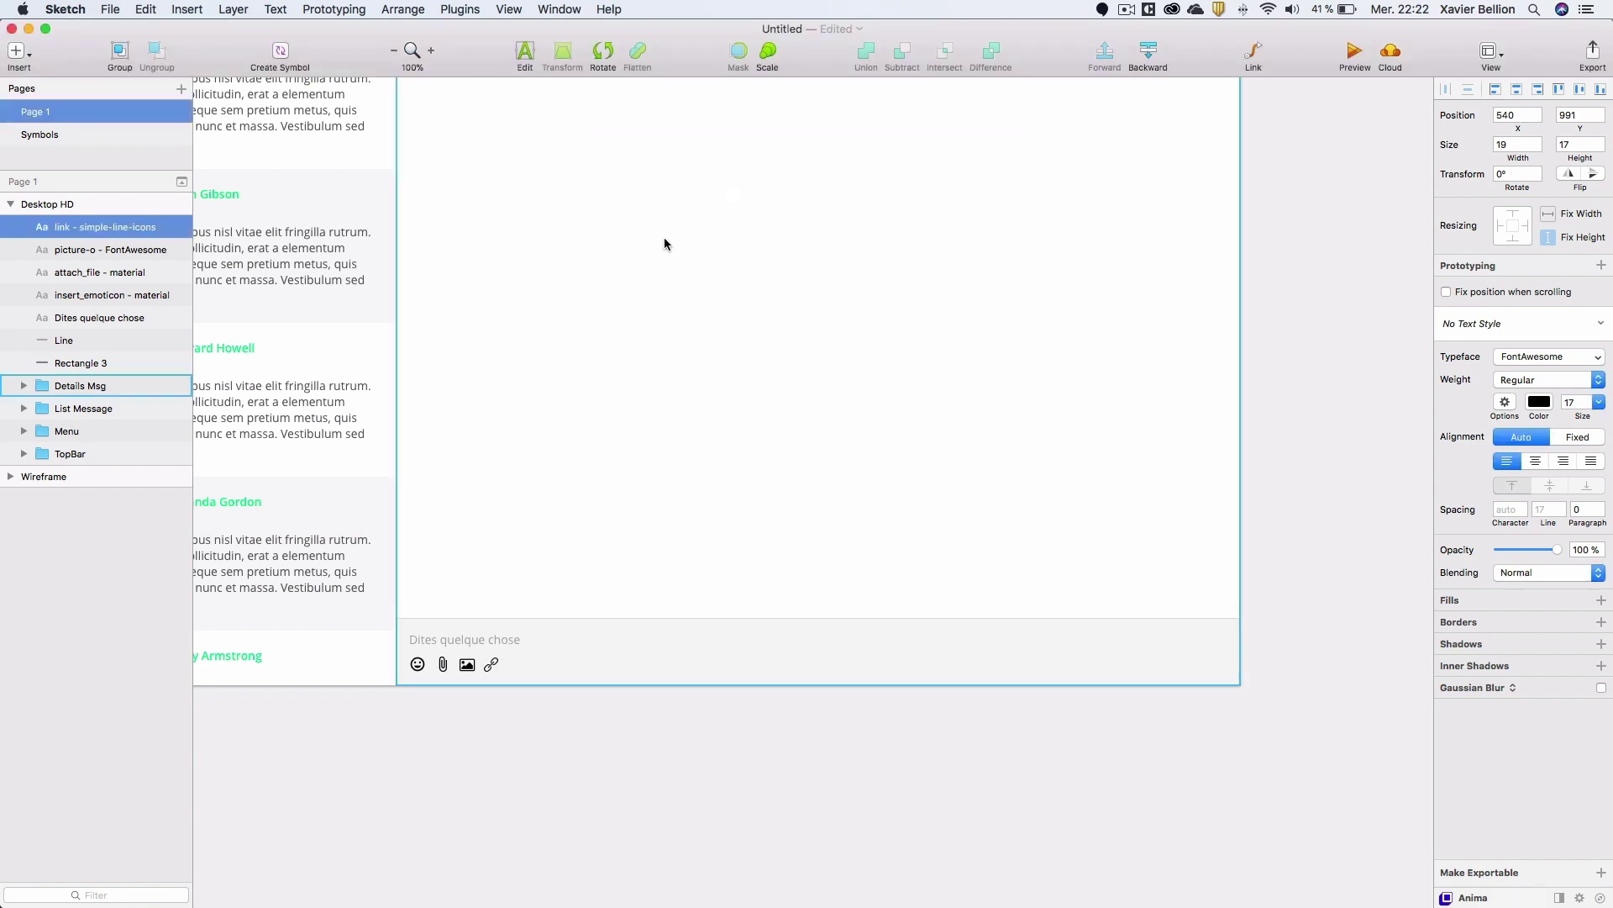
left_click(594, 722)
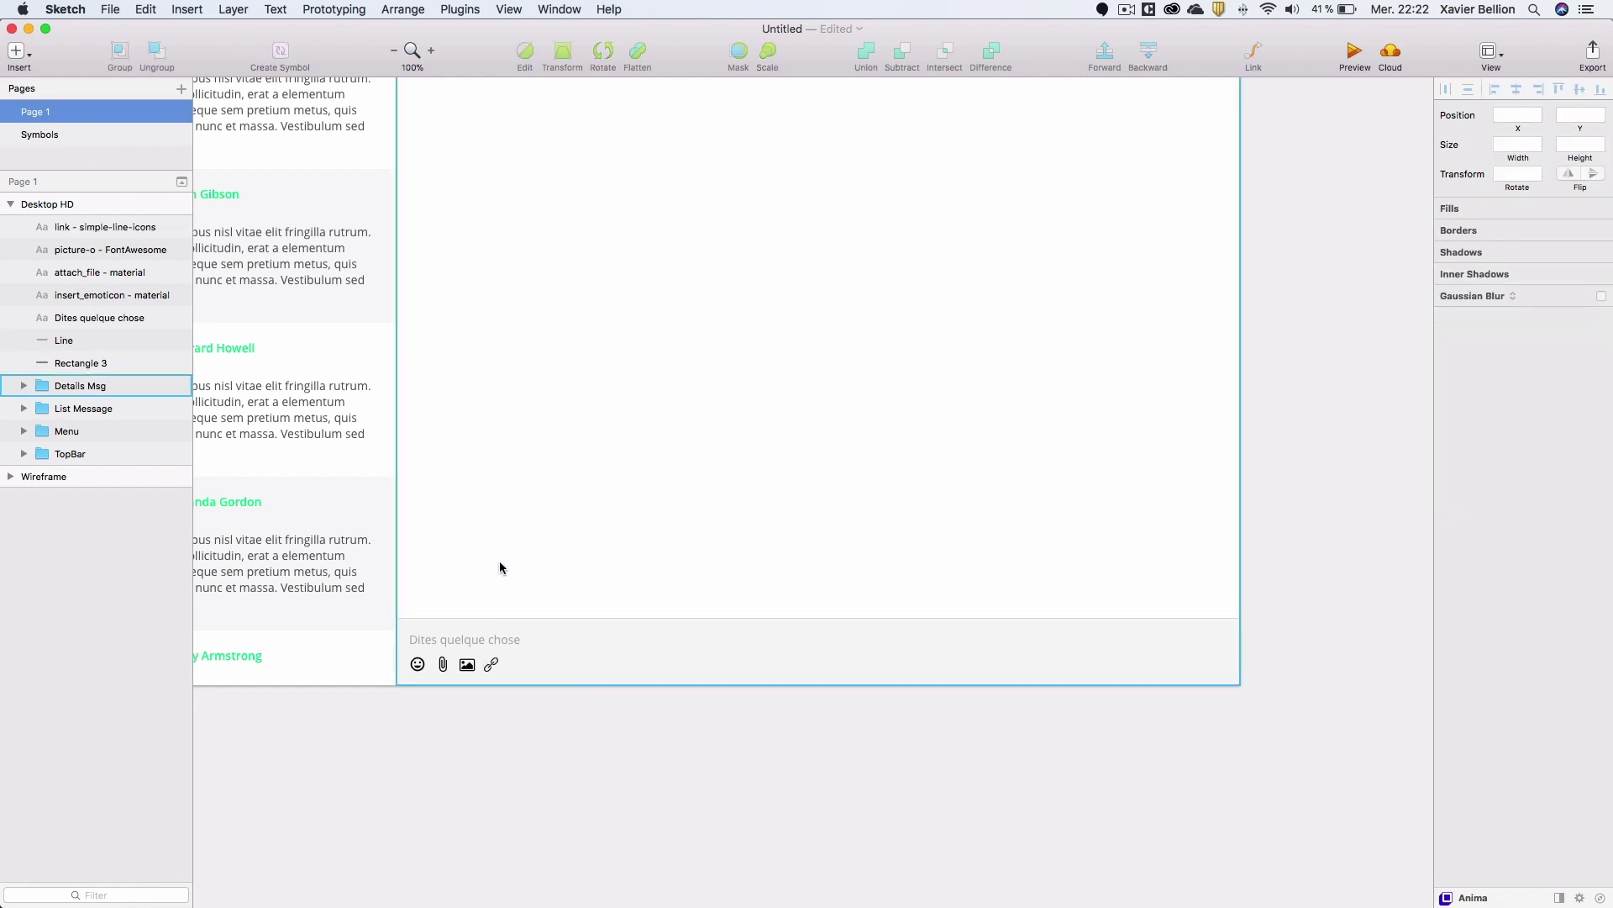
Draw a 45 × 45 circle at the right end of the input bar.
key("o")
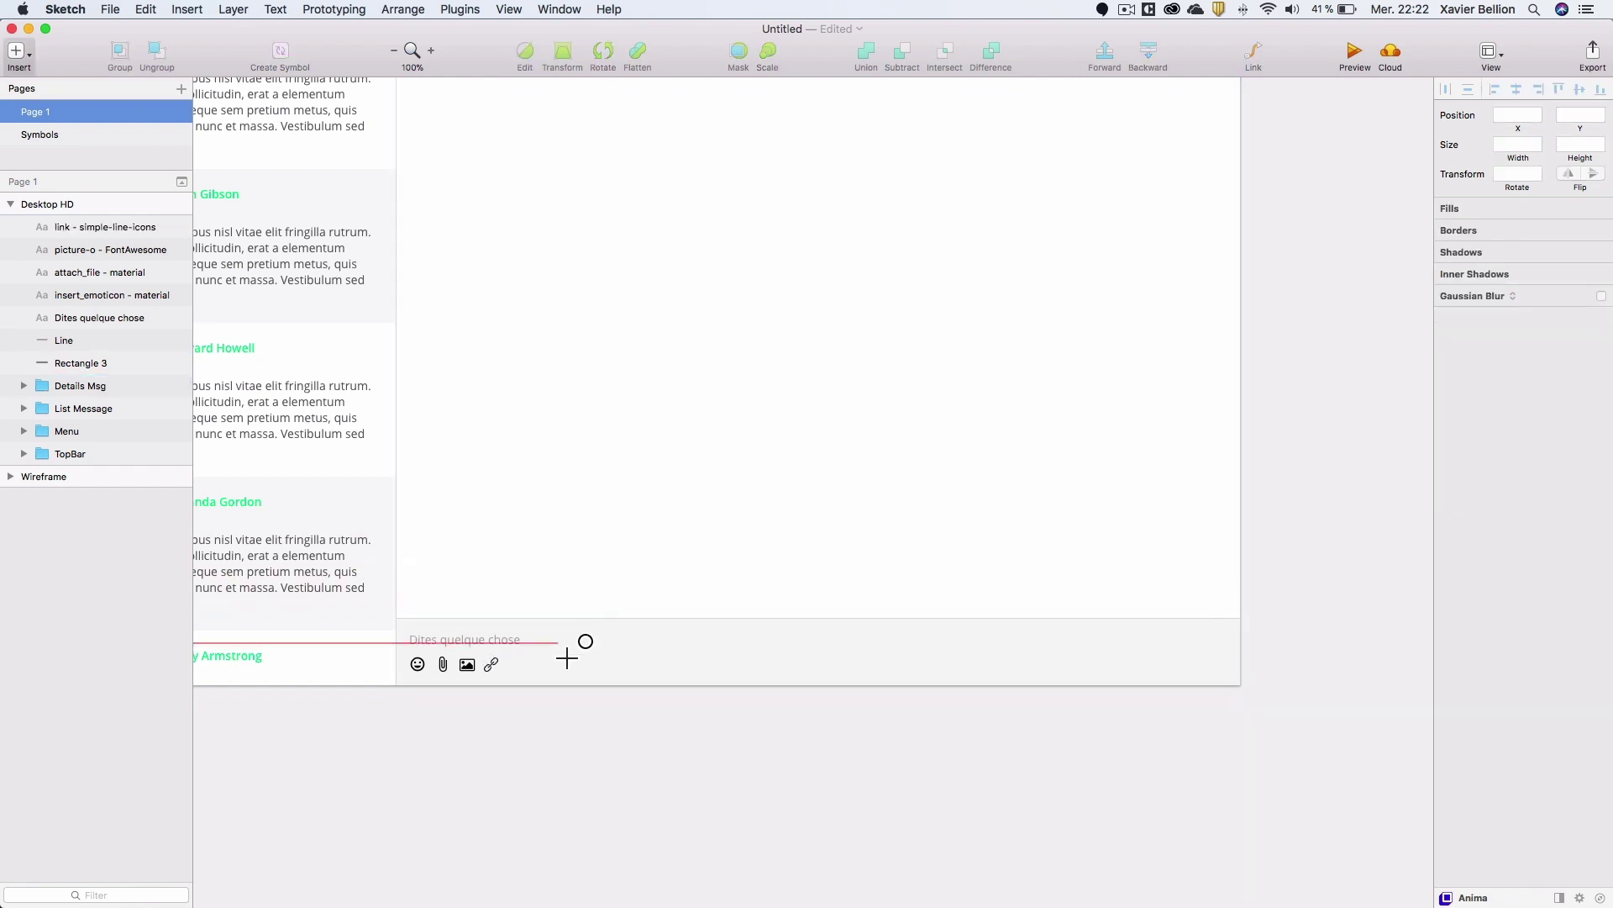
left_click_drag(559, 641, 603, 669)
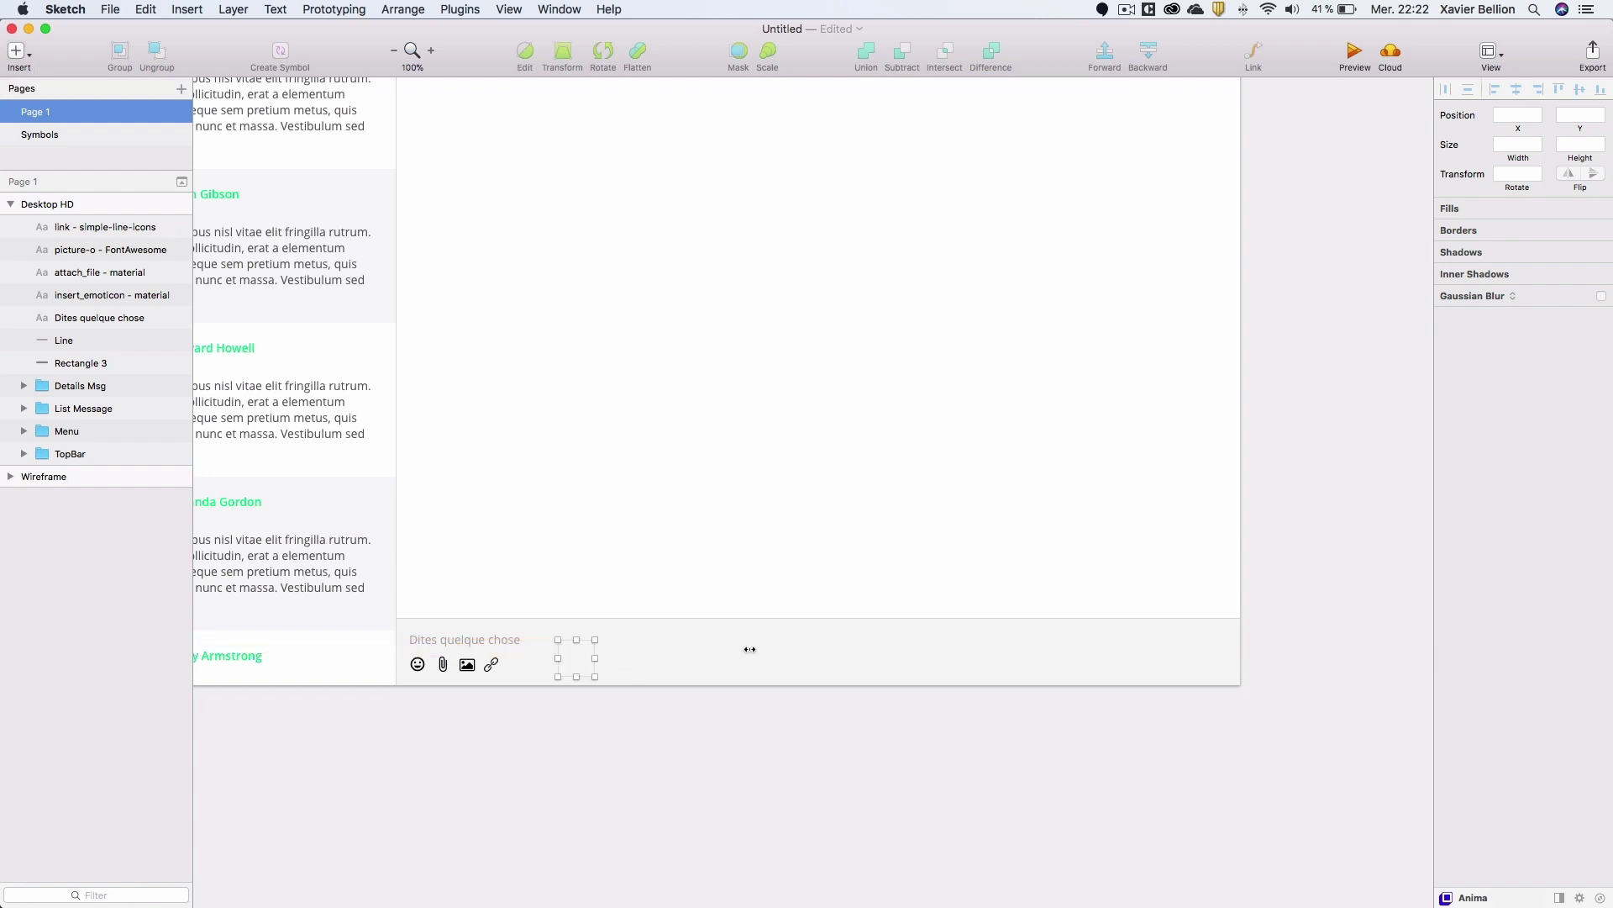
left_click(1576, 144)
type("45")
key("Return")
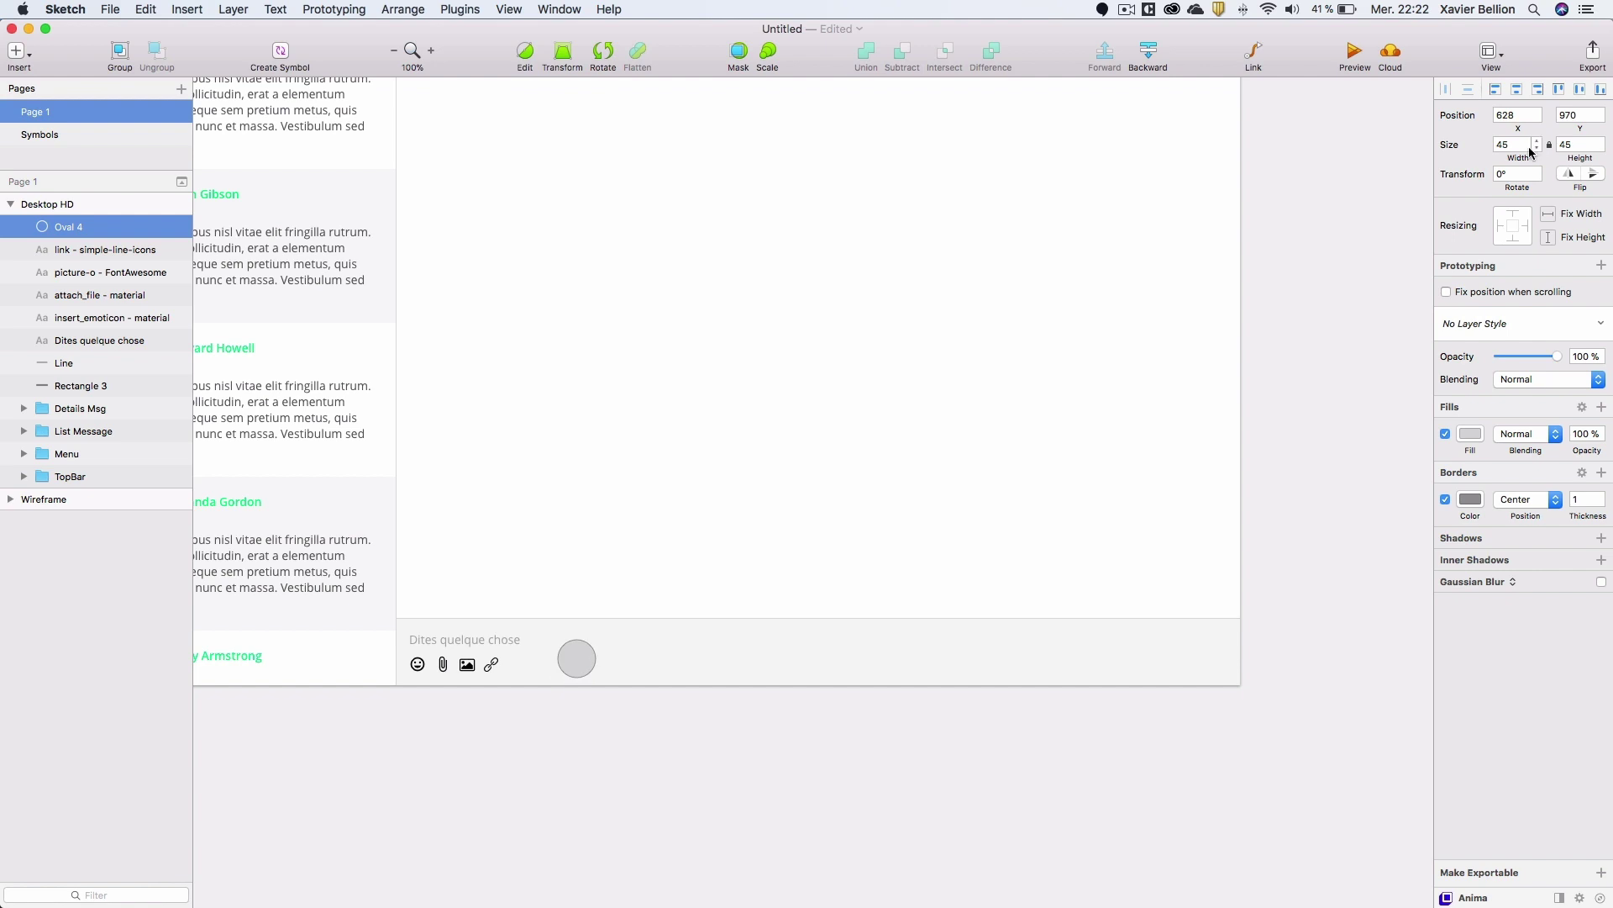
left_click_drag(579, 666, 1208, 659)
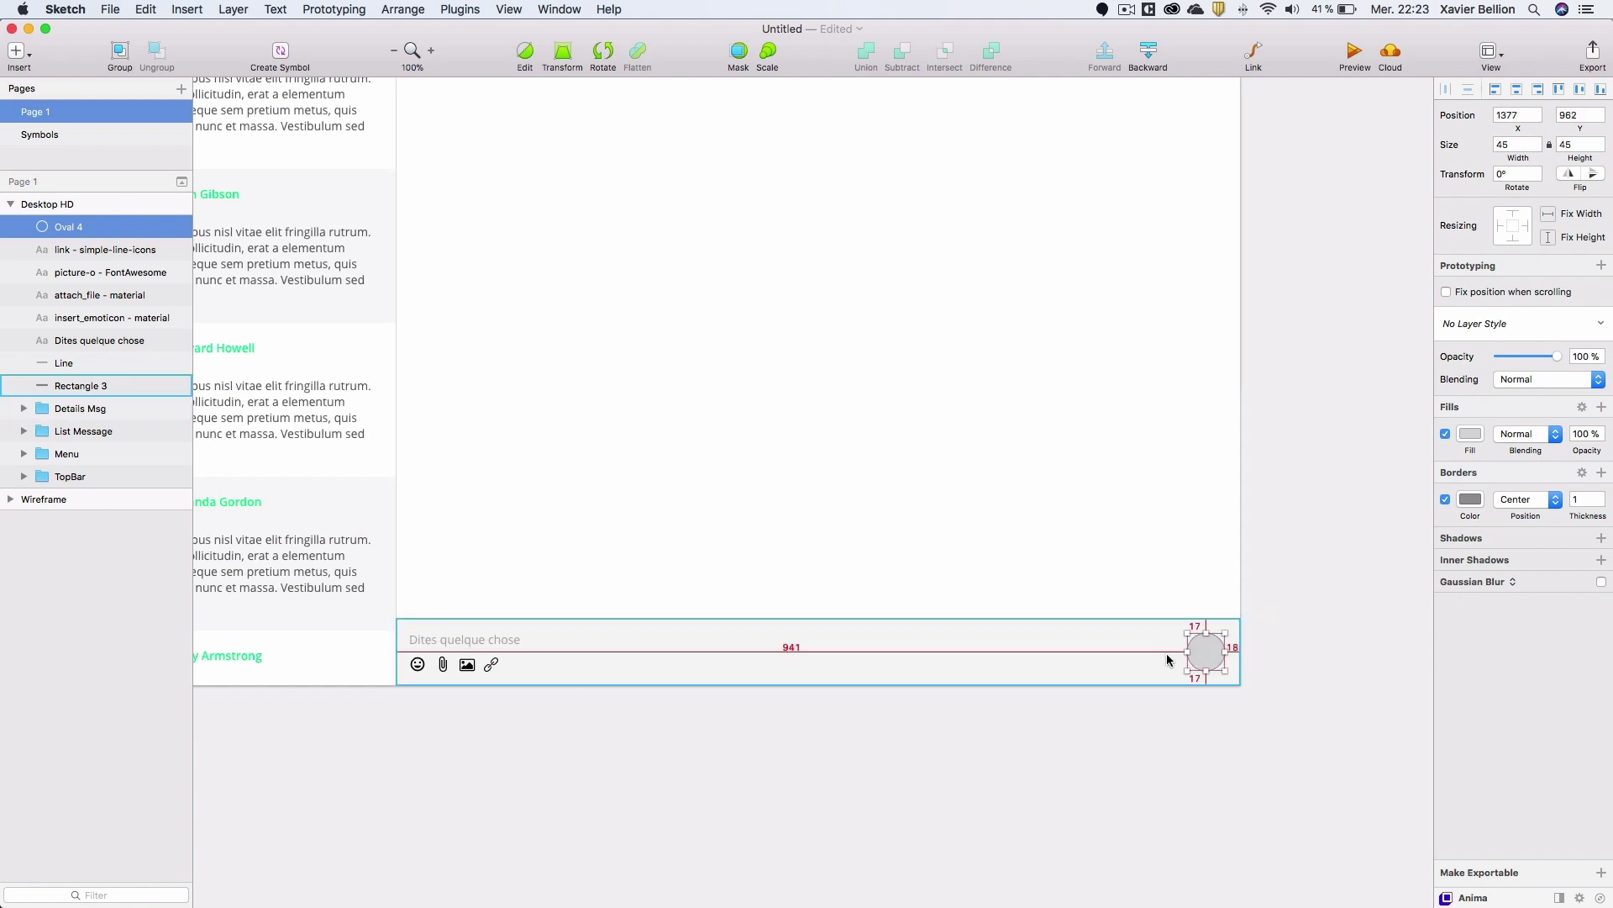
key("alt")
key("Right")
key("Right")
key("Right")
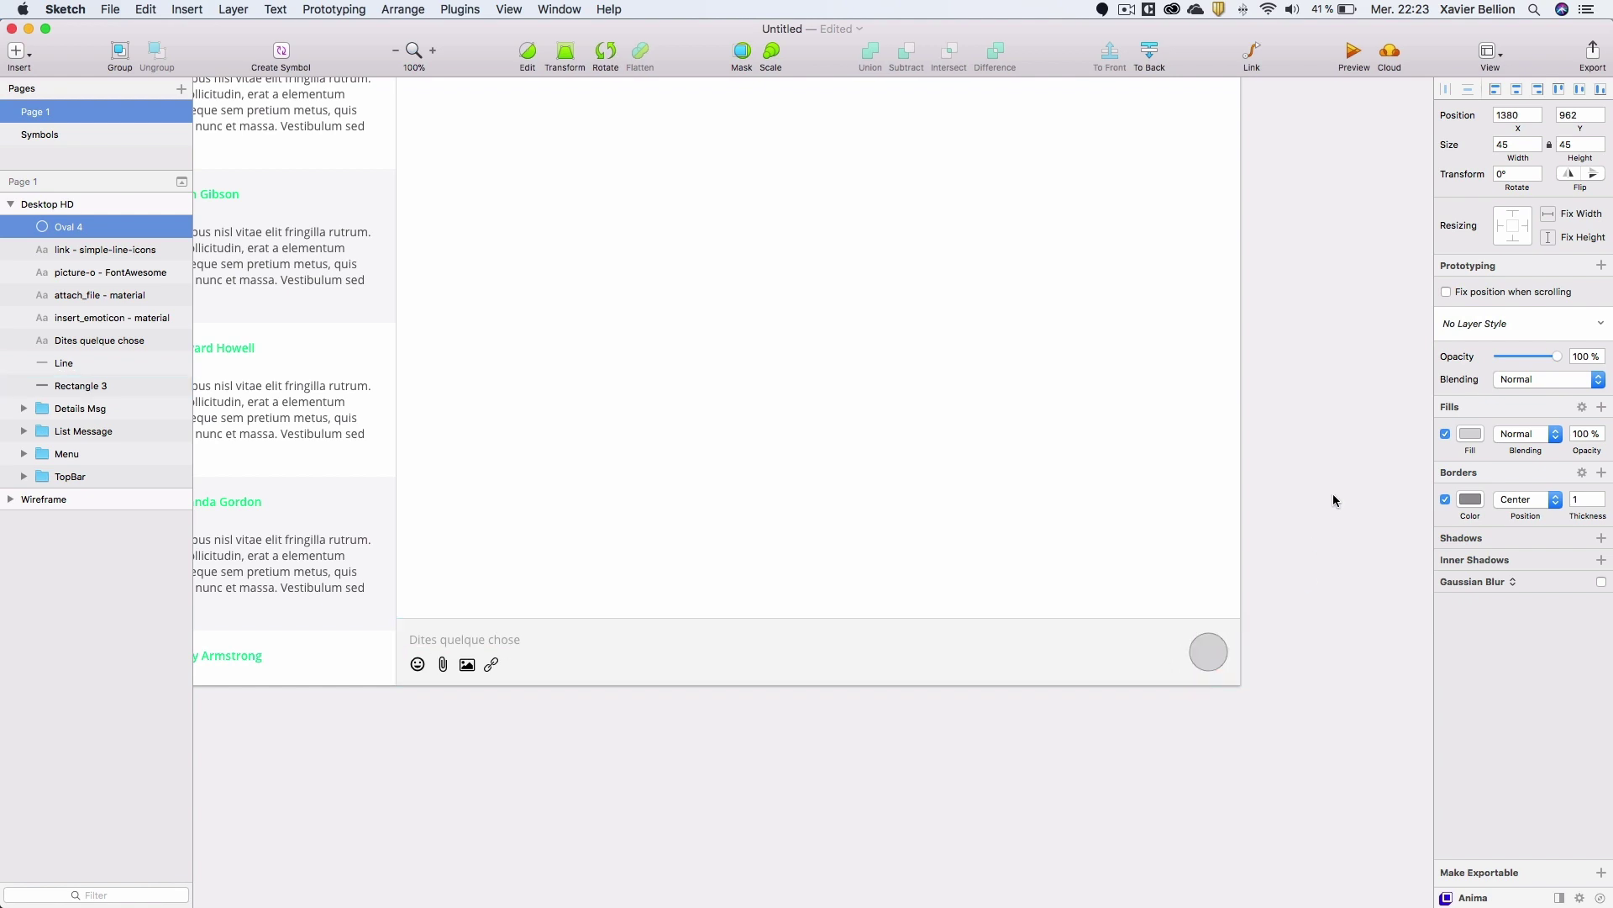
Make the circle borderless with the document green fill.
left_click(1446, 500)
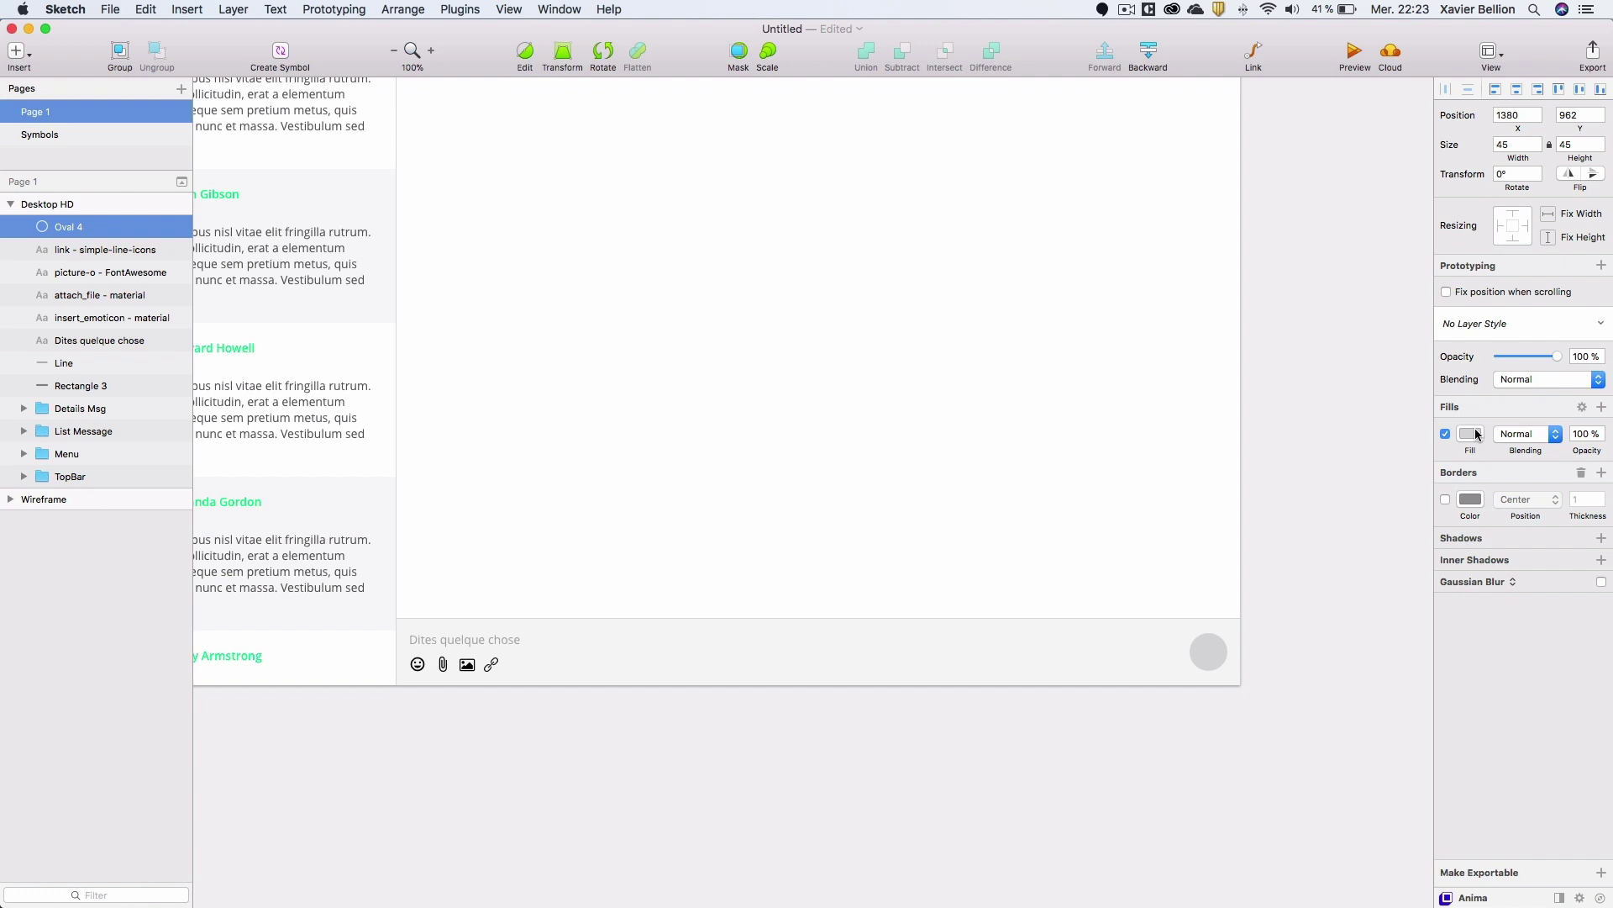
left_click(1470, 434)
left_click(1447, 814)
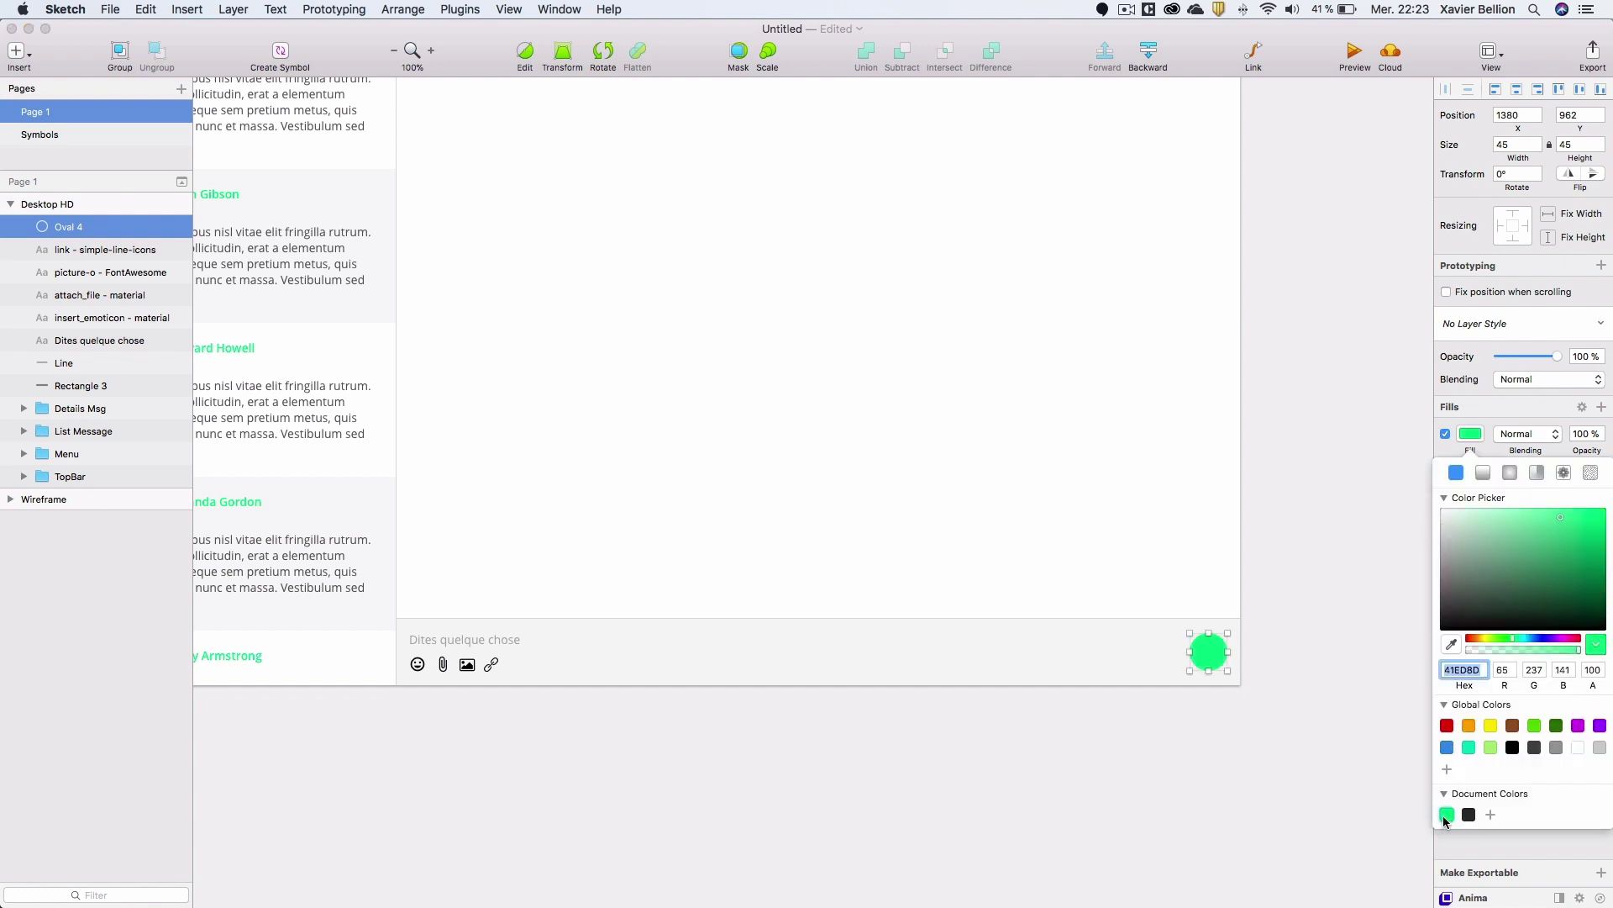
left_click(1466, 430)
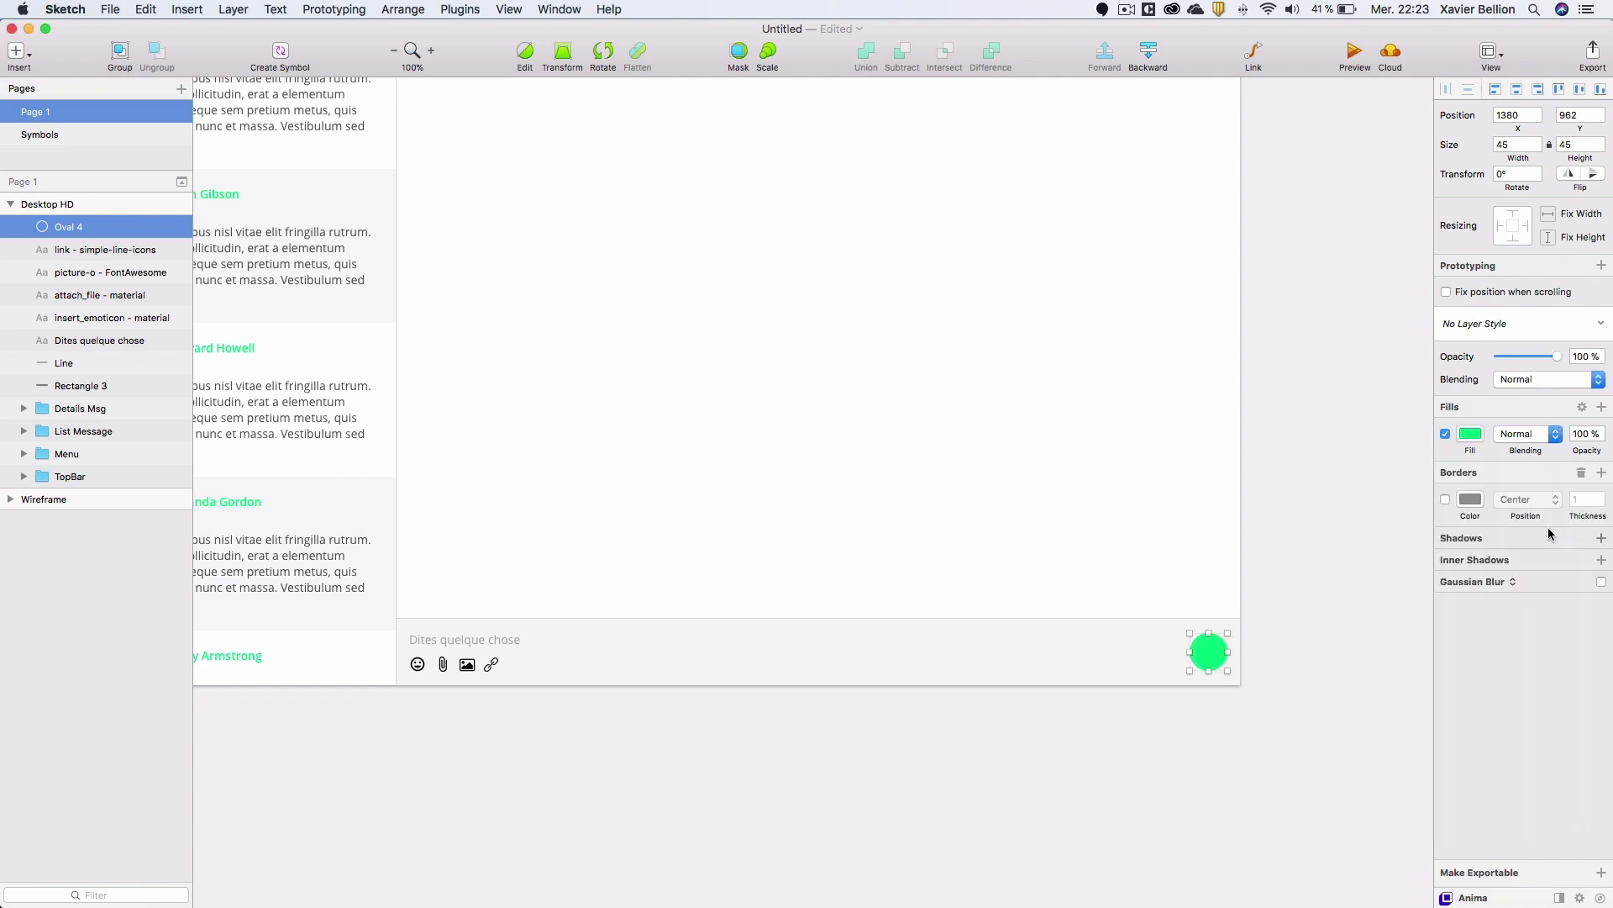
Give the circle a matching green #41ED8D shadow with zero offset and blur 10.
left_click(1601, 538)
left_click(1471, 564)
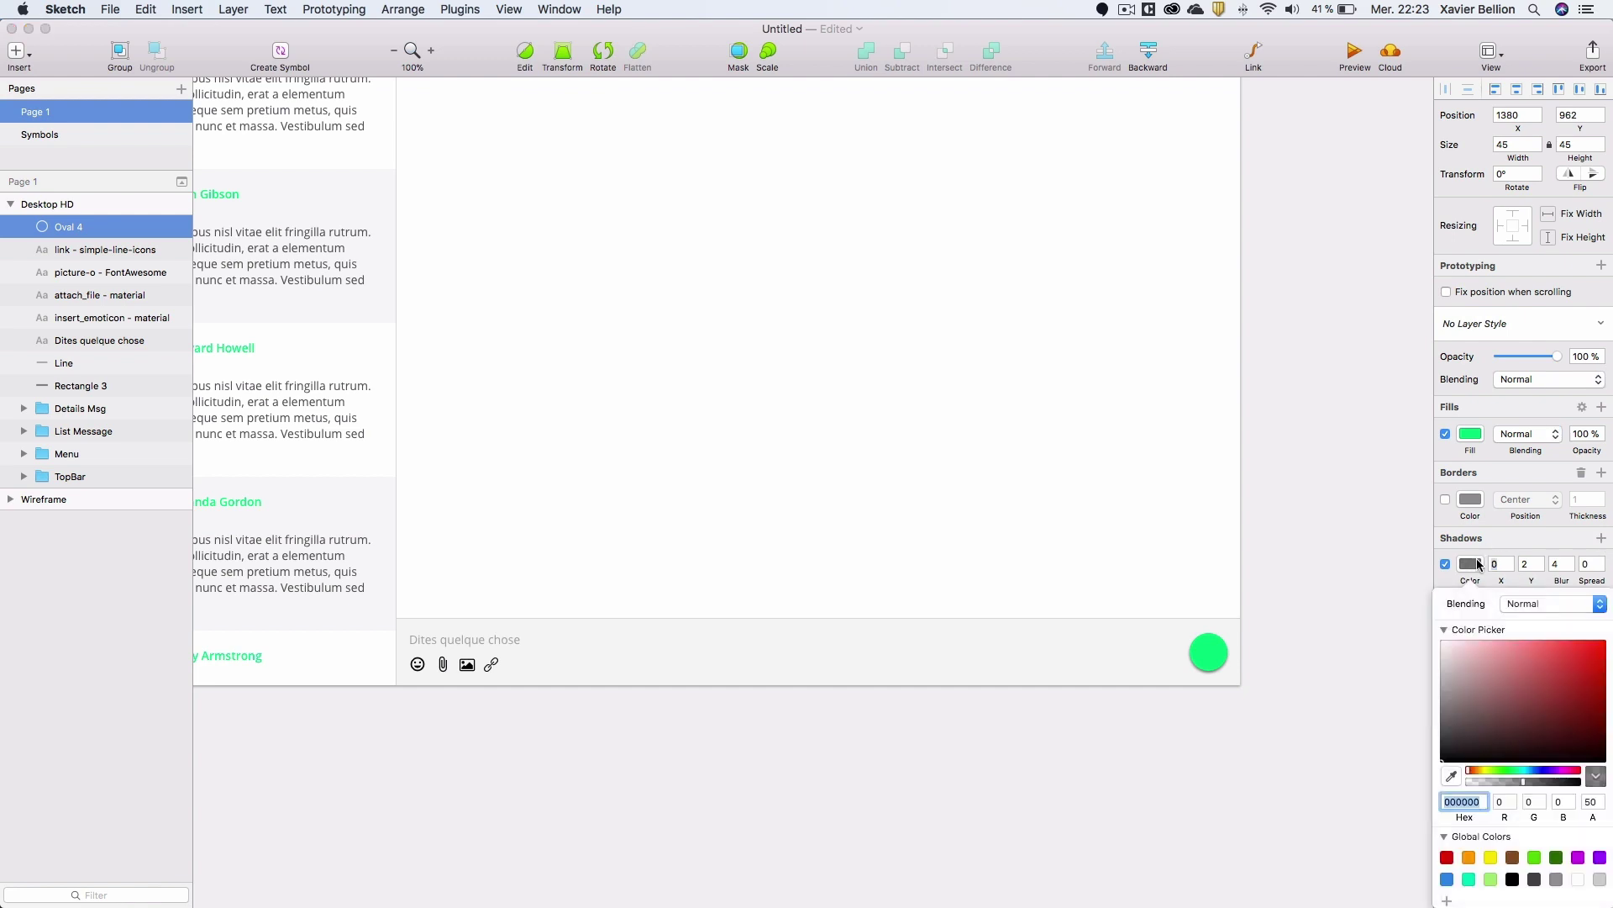
scroll(1454, 873, "down", 2)
left_click(1447, 892)
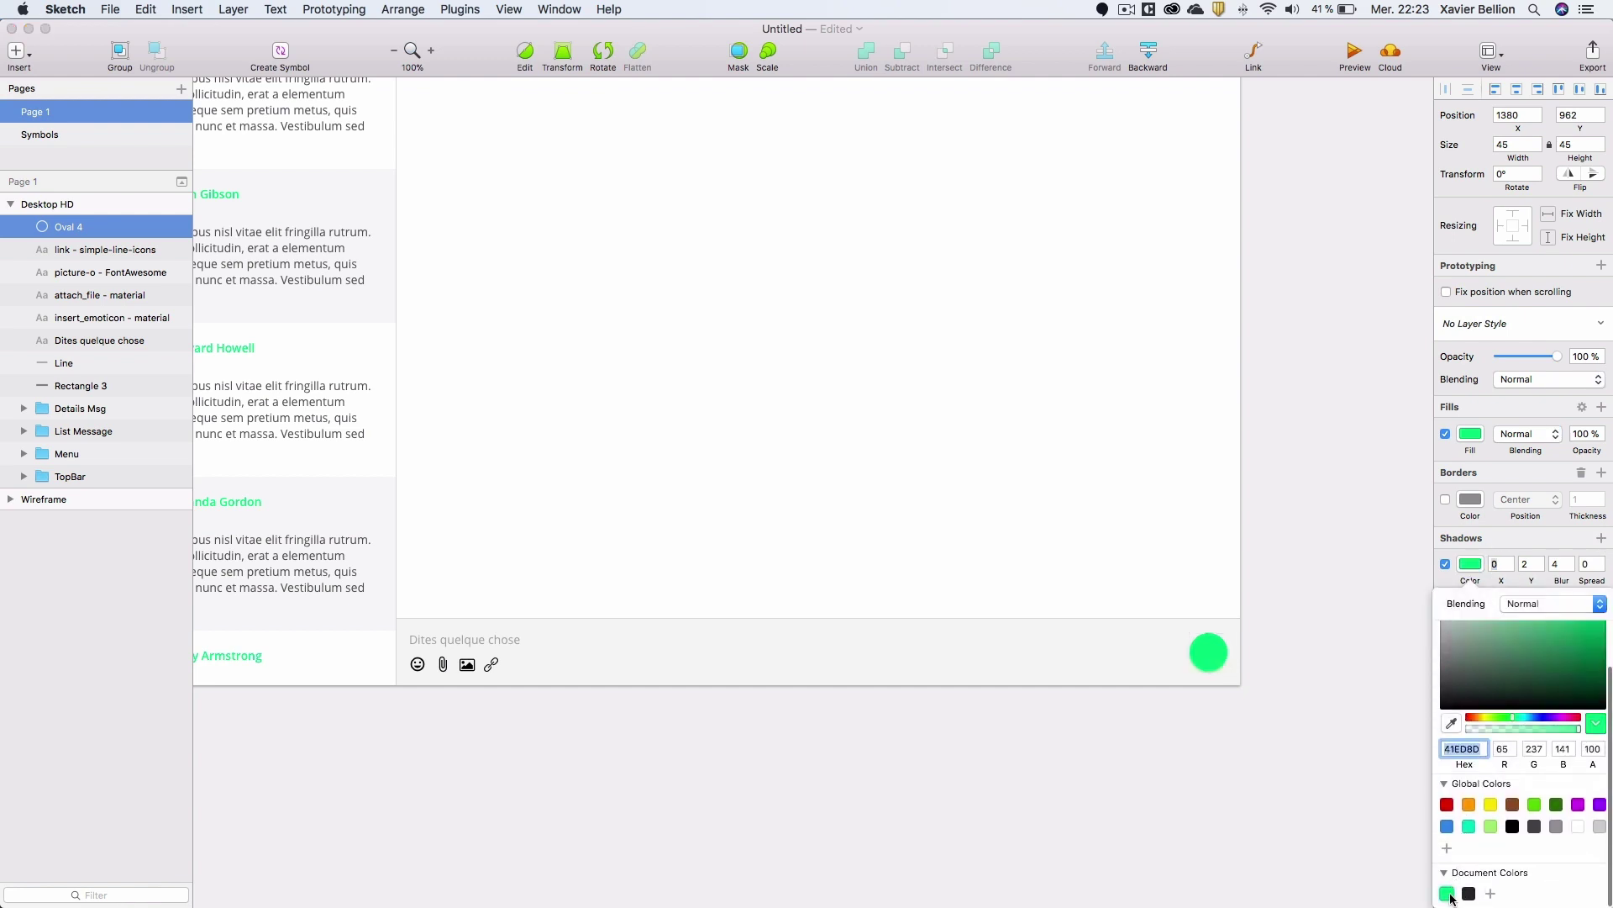
left_click(1471, 564)
left_click(1539, 568)
left_click(1539, 567)
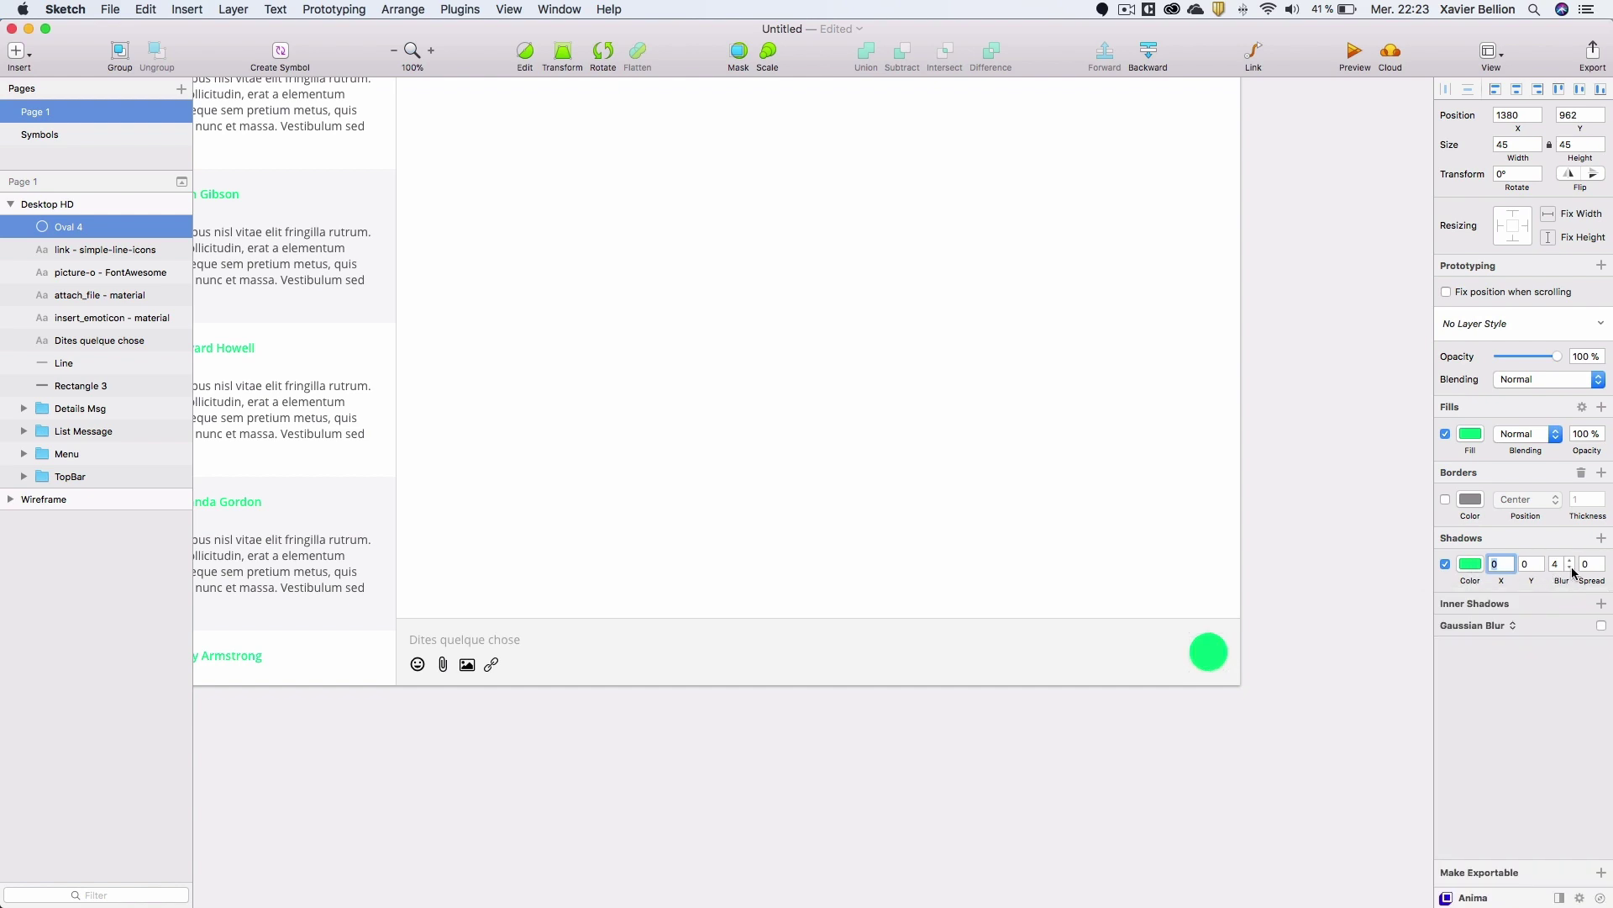
left_click(1556, 564)
type("10")
key("Return")
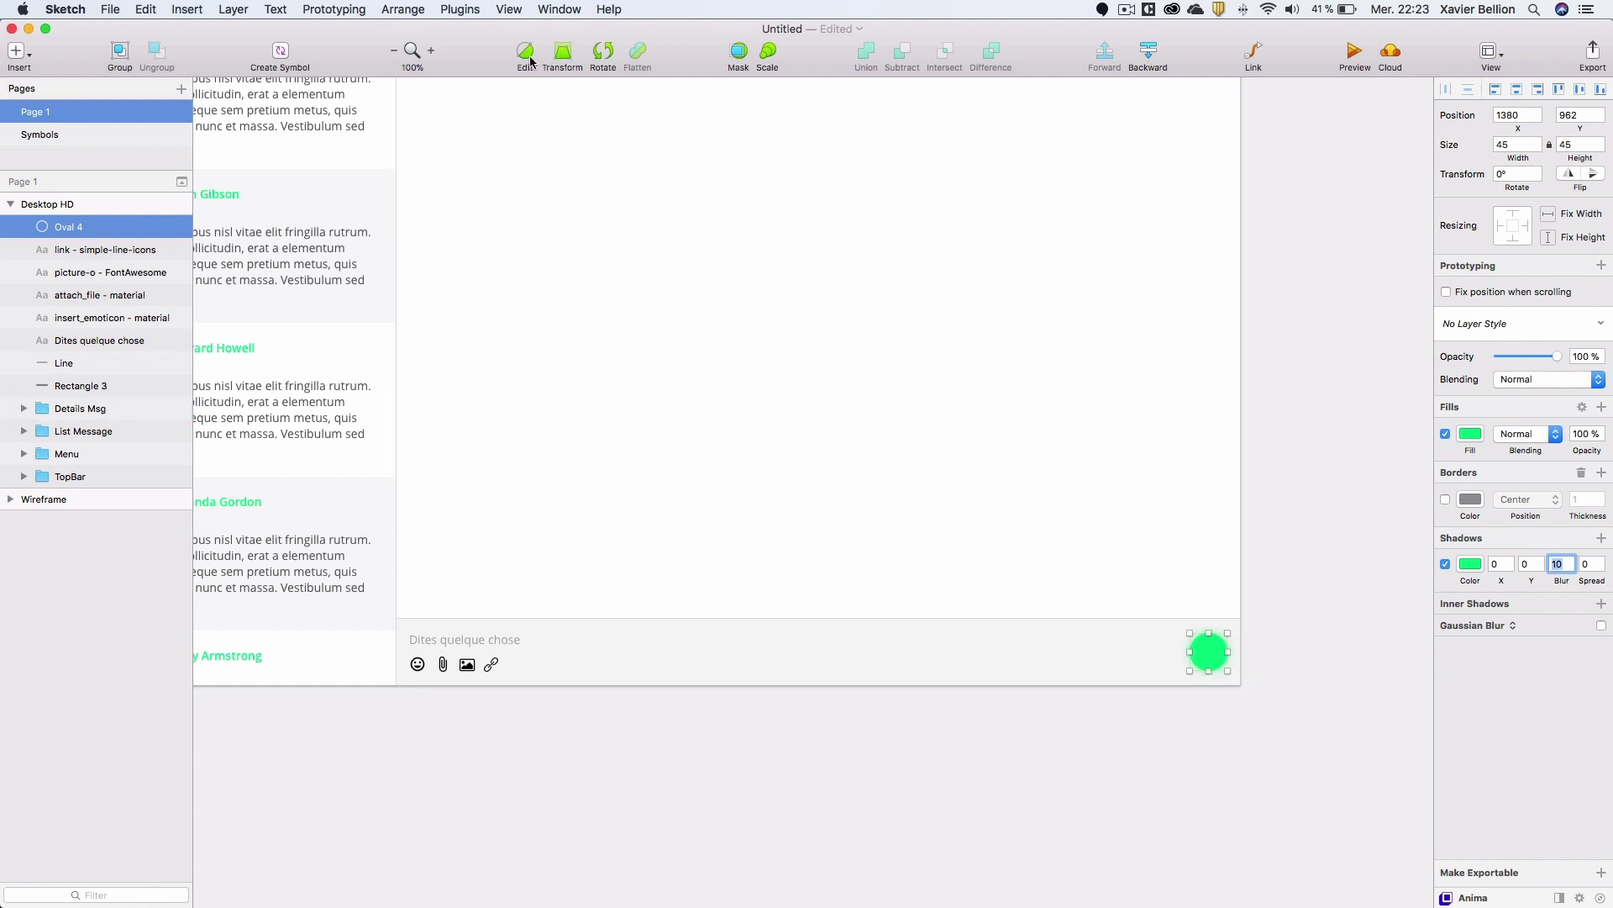
left_click(446, 9)
mouse_move(501, 92)
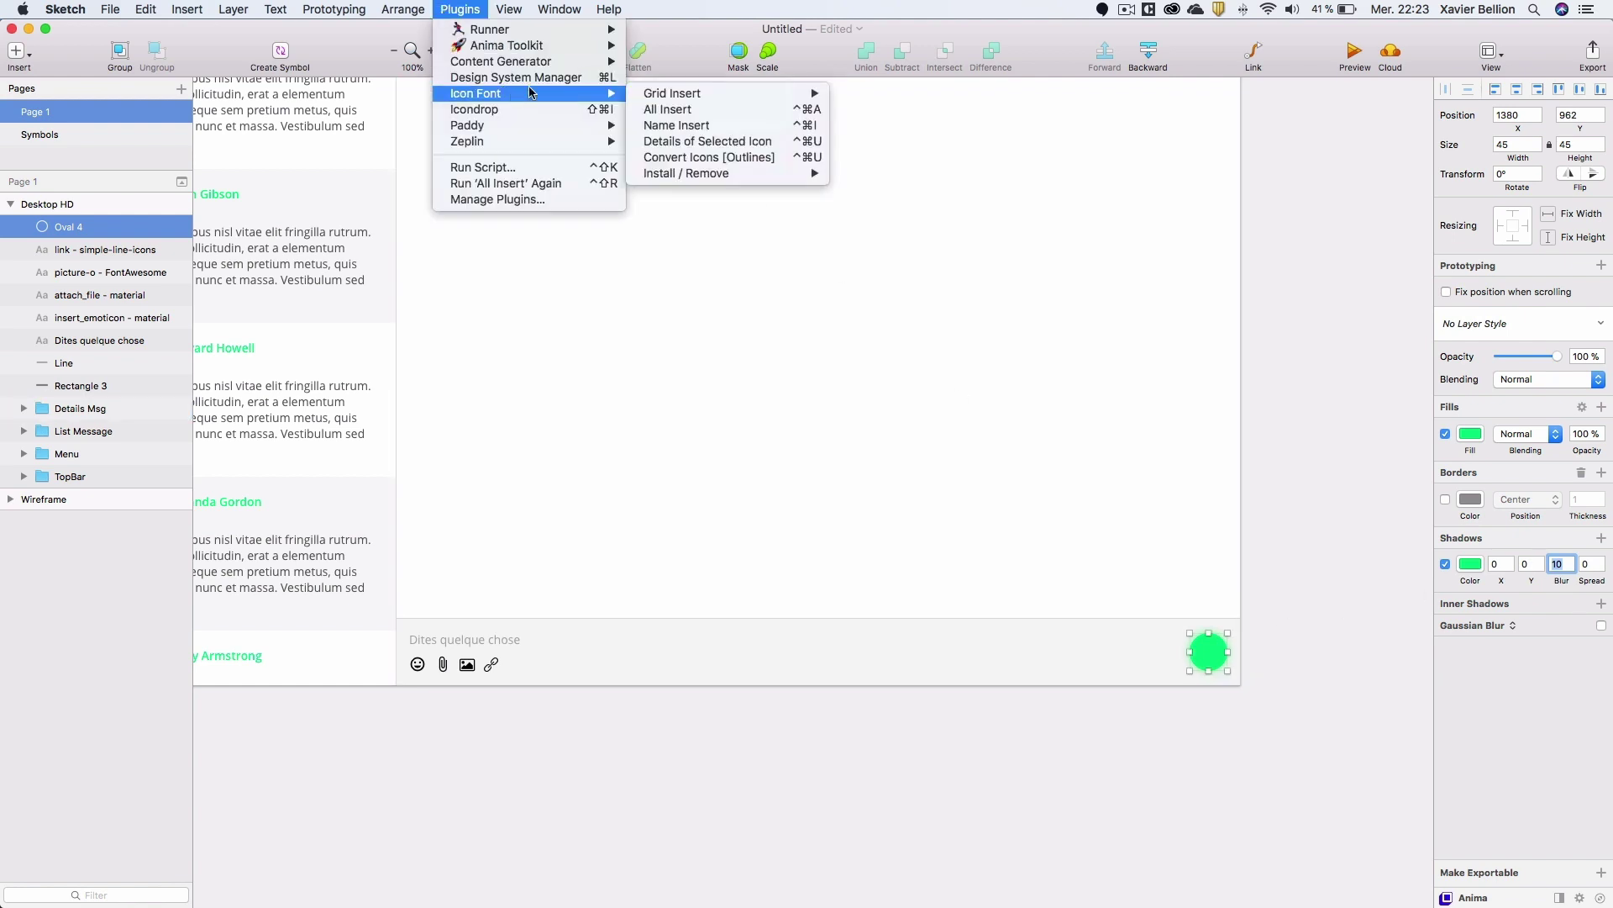
Insert the material send icon and move it onto the green circle.
left_click(683, 112)
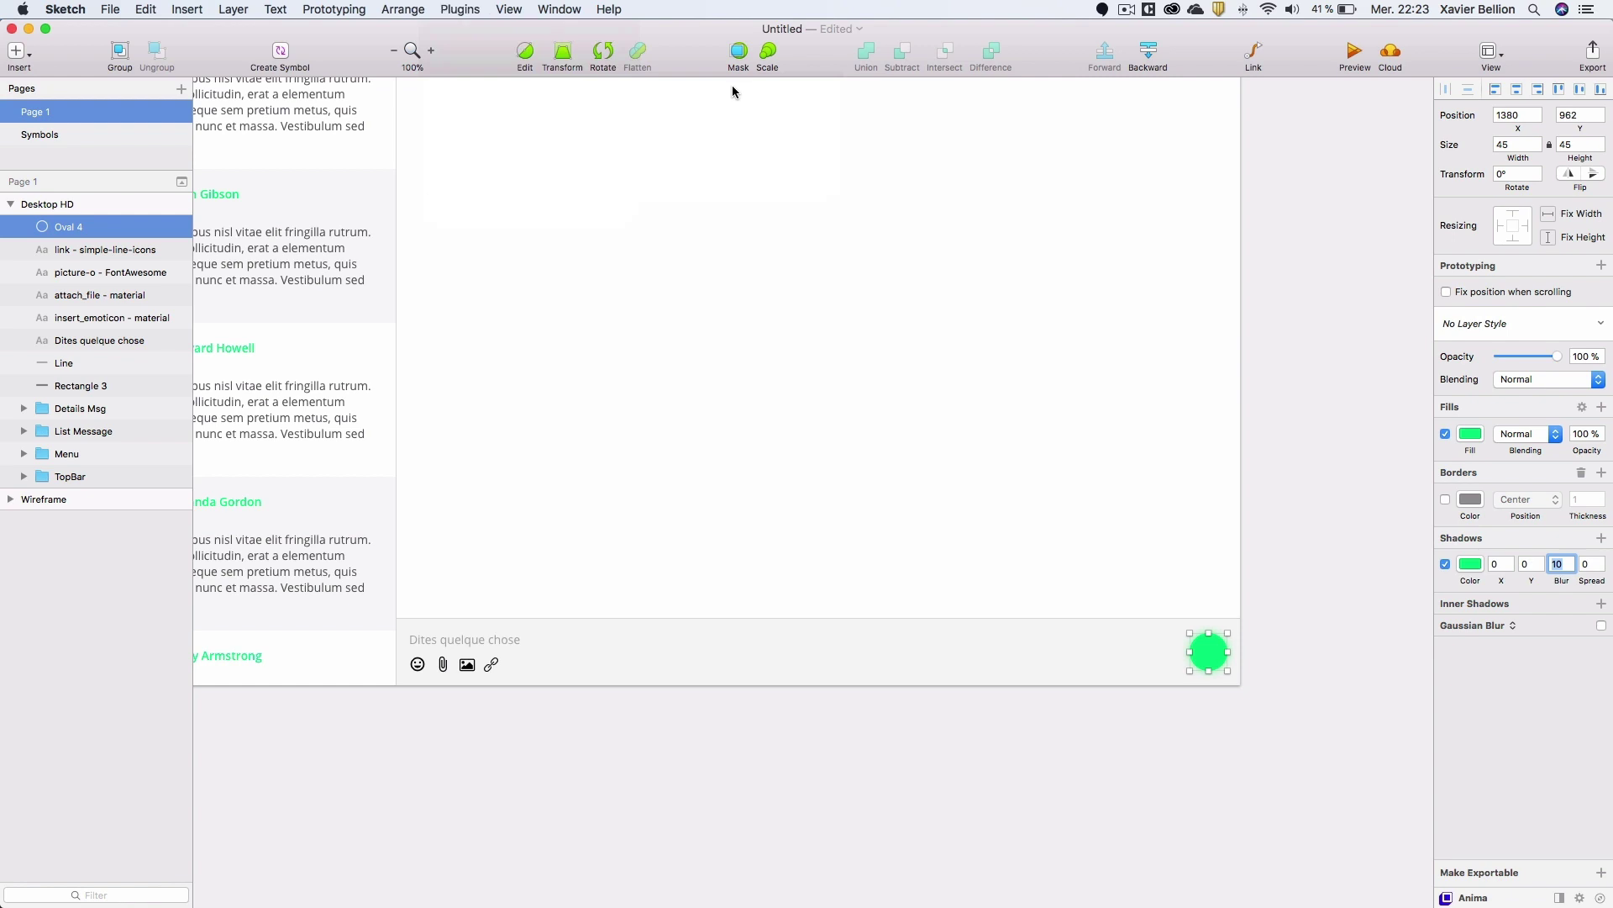
type("send")
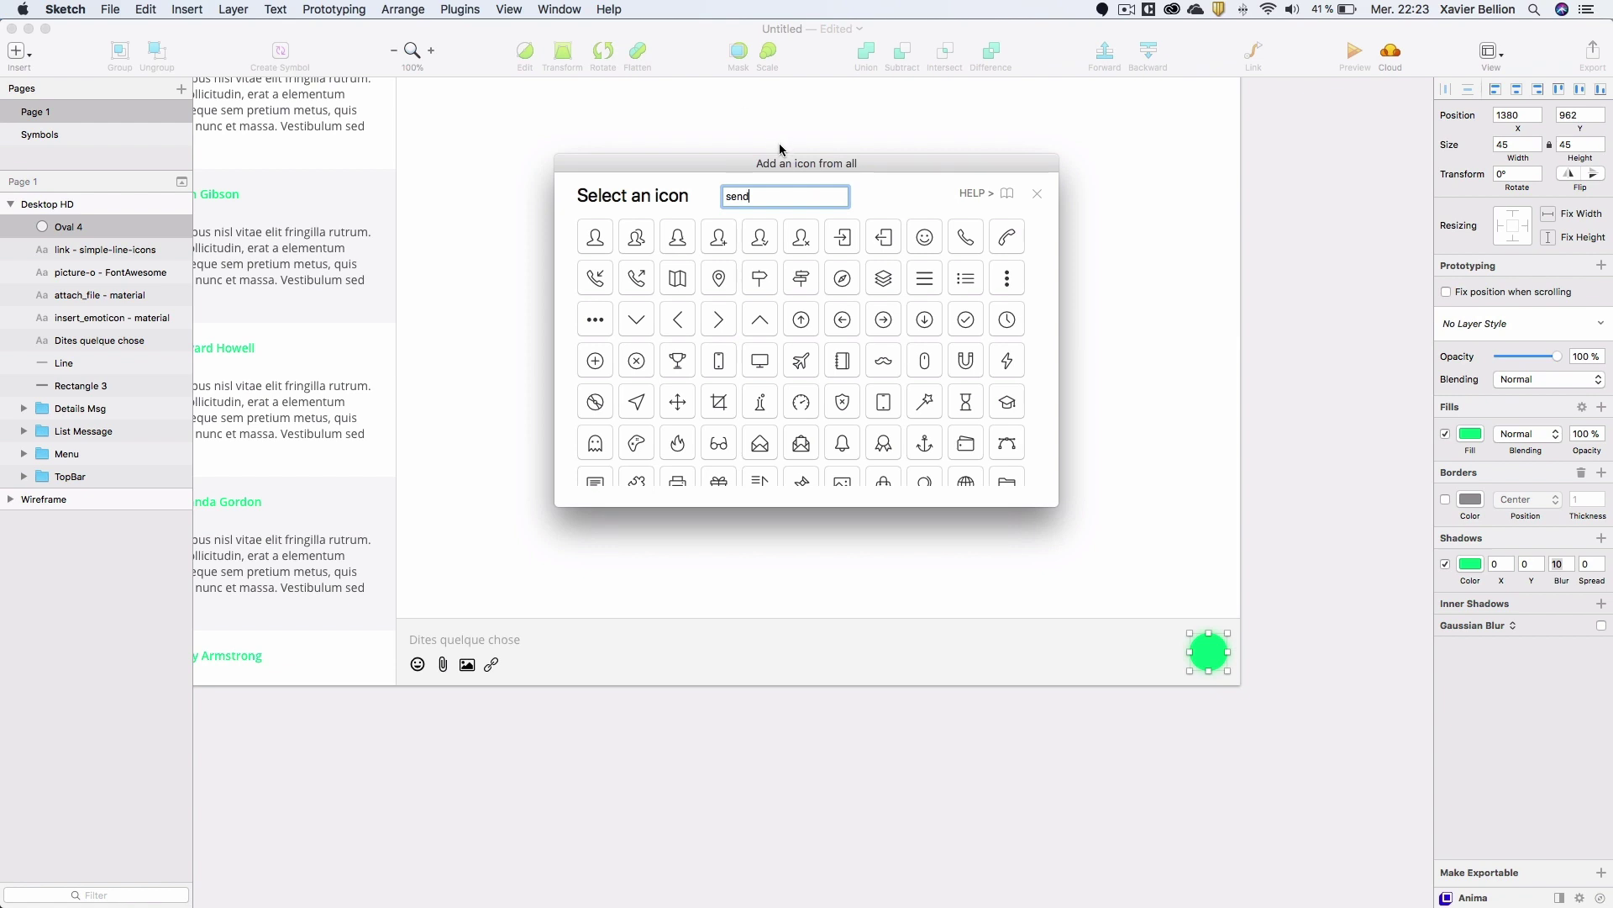
key("Return")
left_click(593, 238)
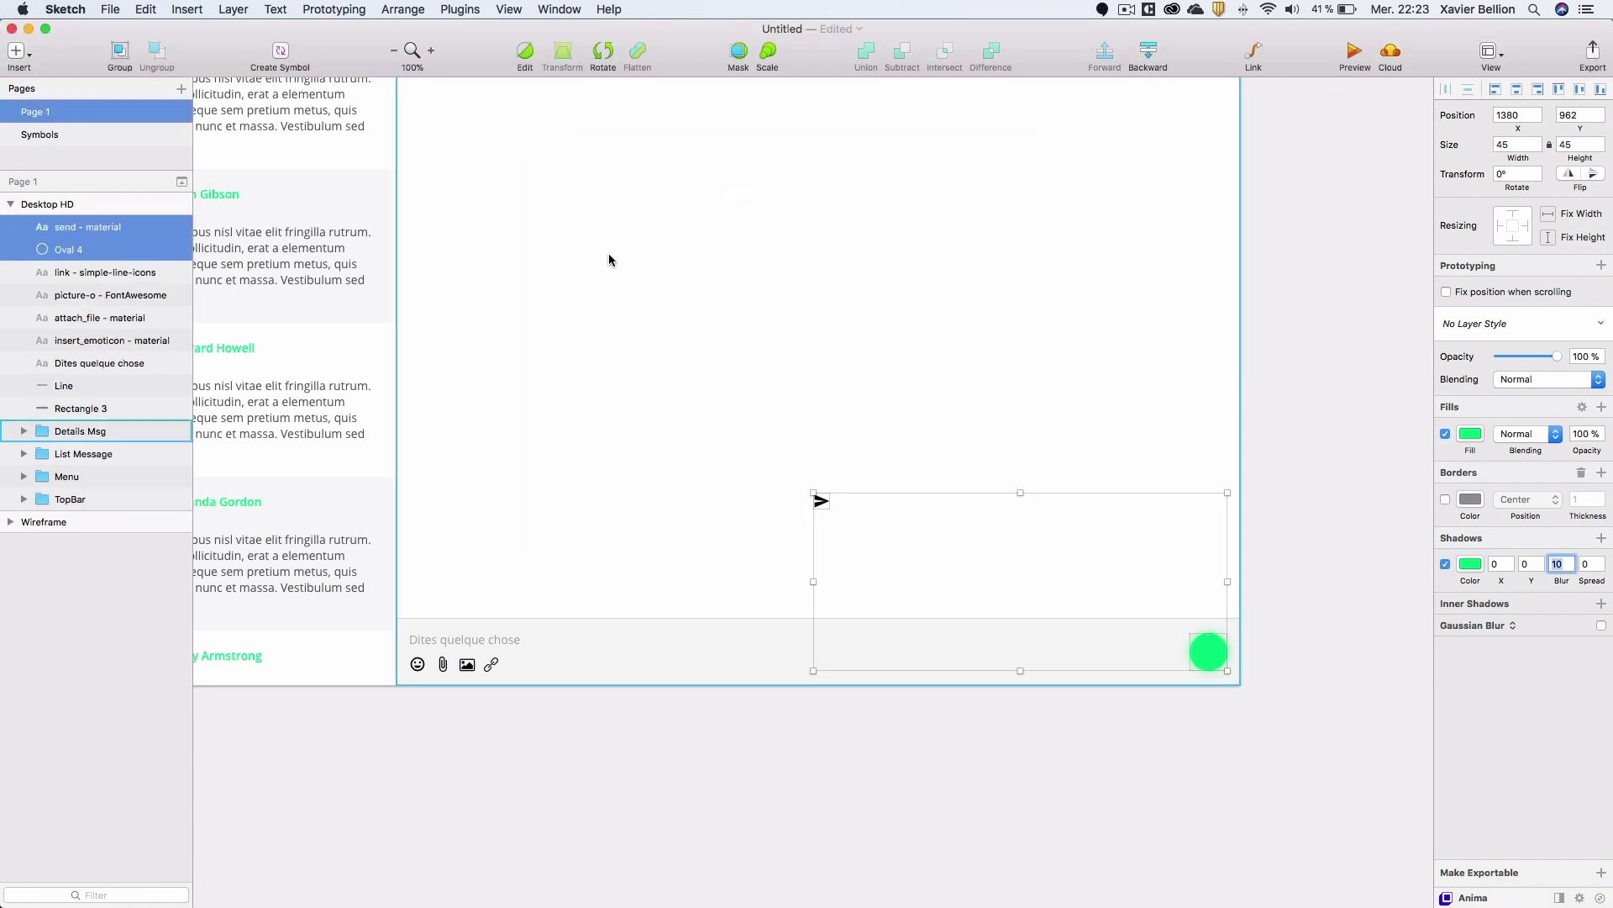
double_click(821, 501)
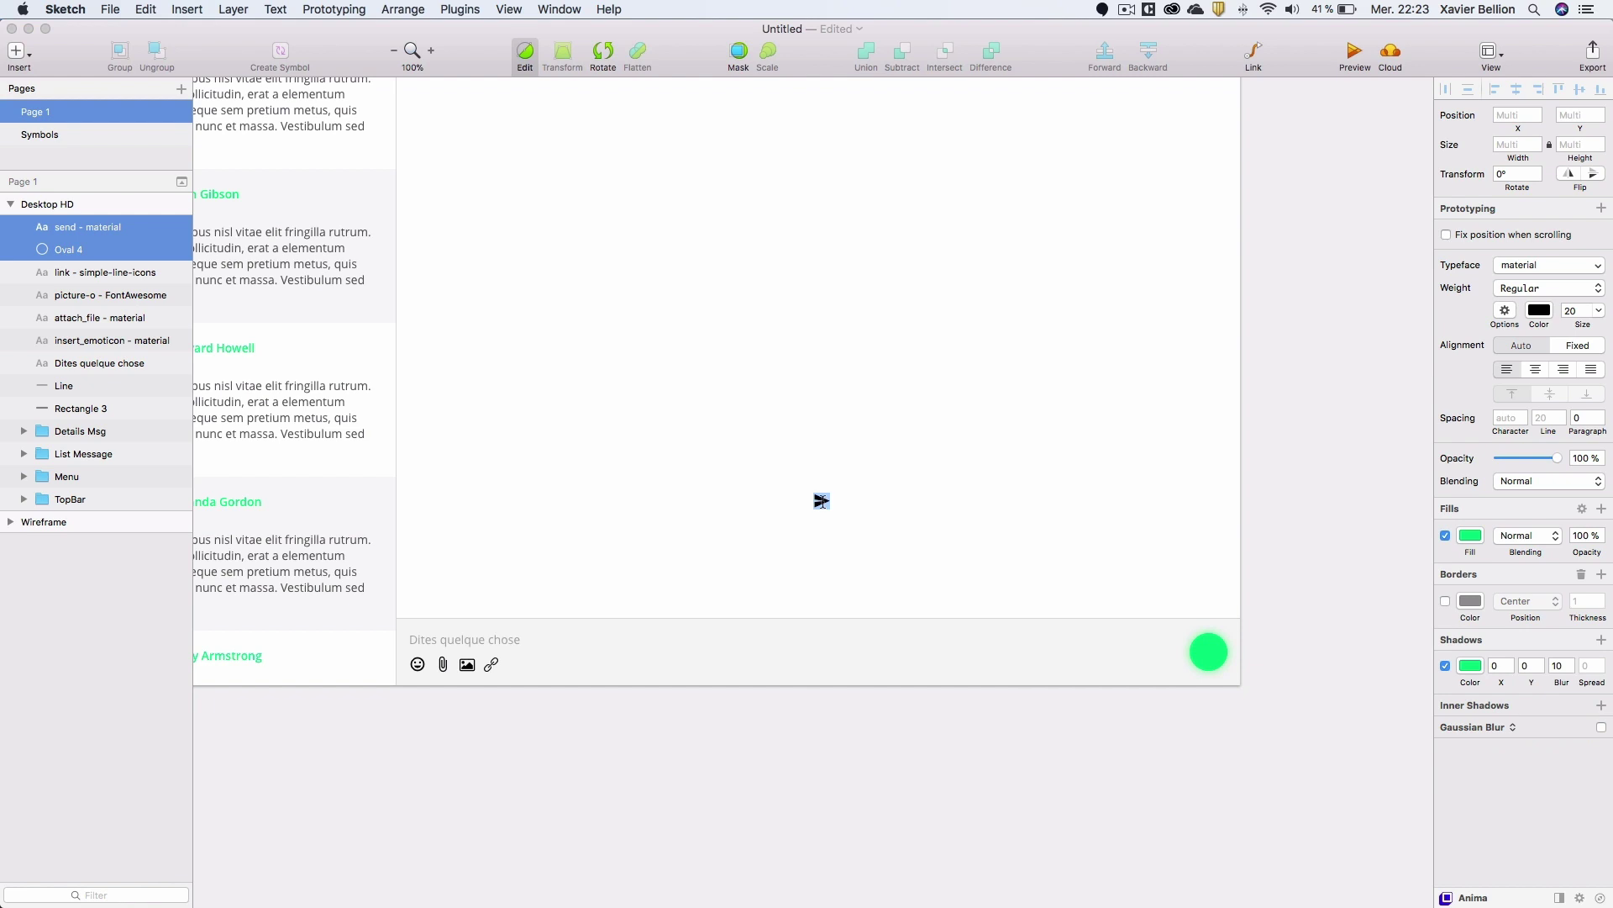
key("Escape")
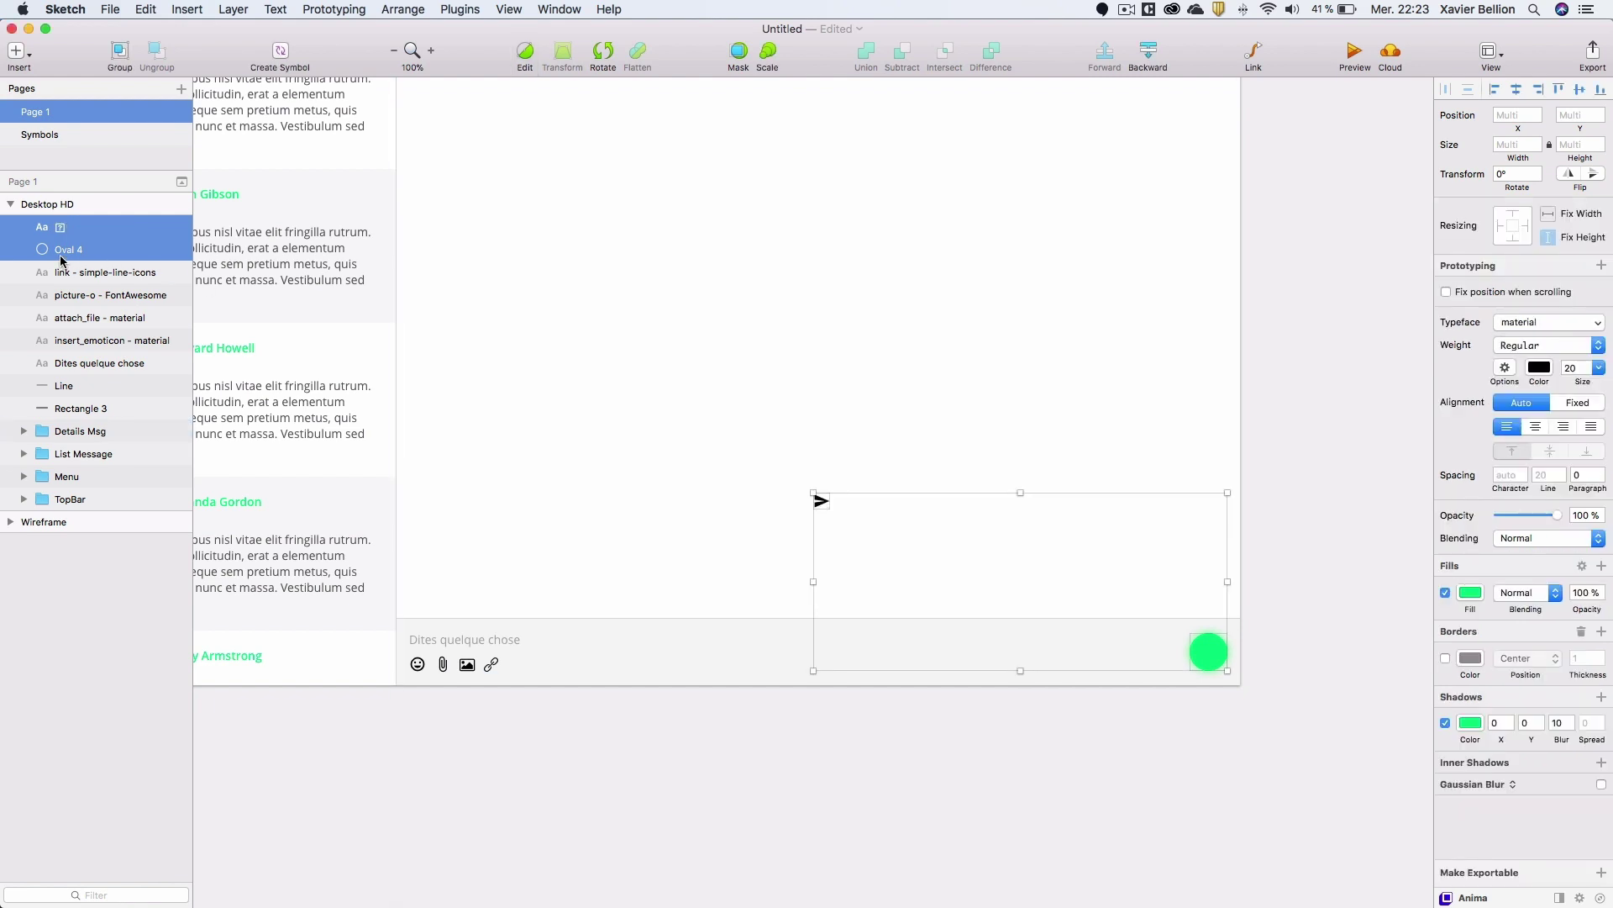
left_click(69, 231)
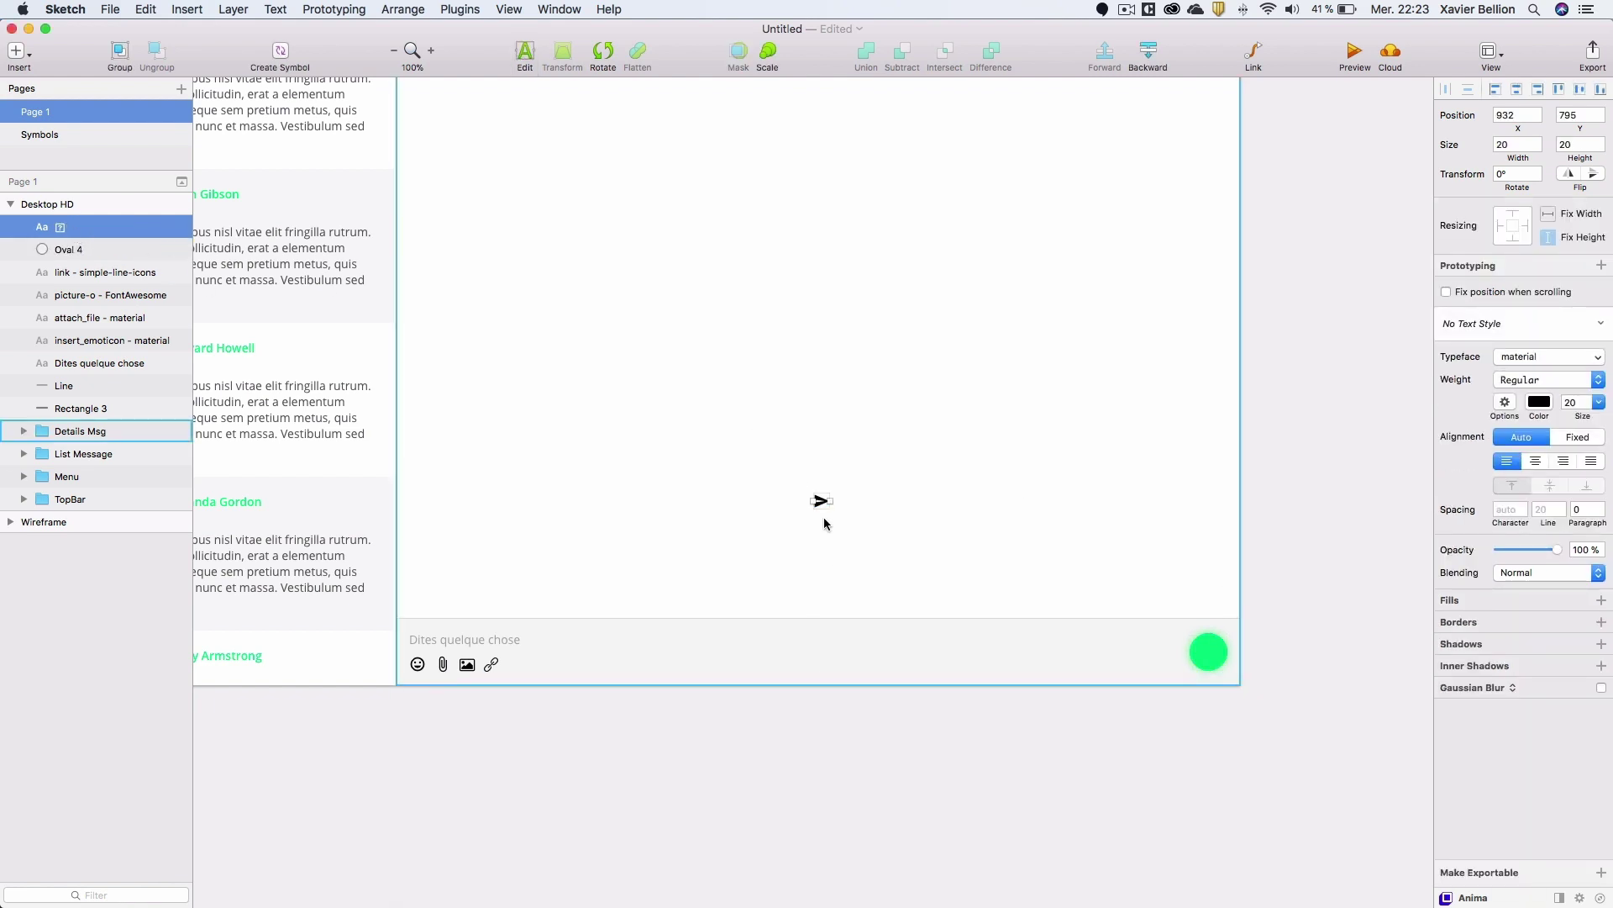
left_click_drag(824, 503, 1210, 653)
Centre the send arrow vertically on the circle and colour it white FFFFFF.
left_click(1221, 648)
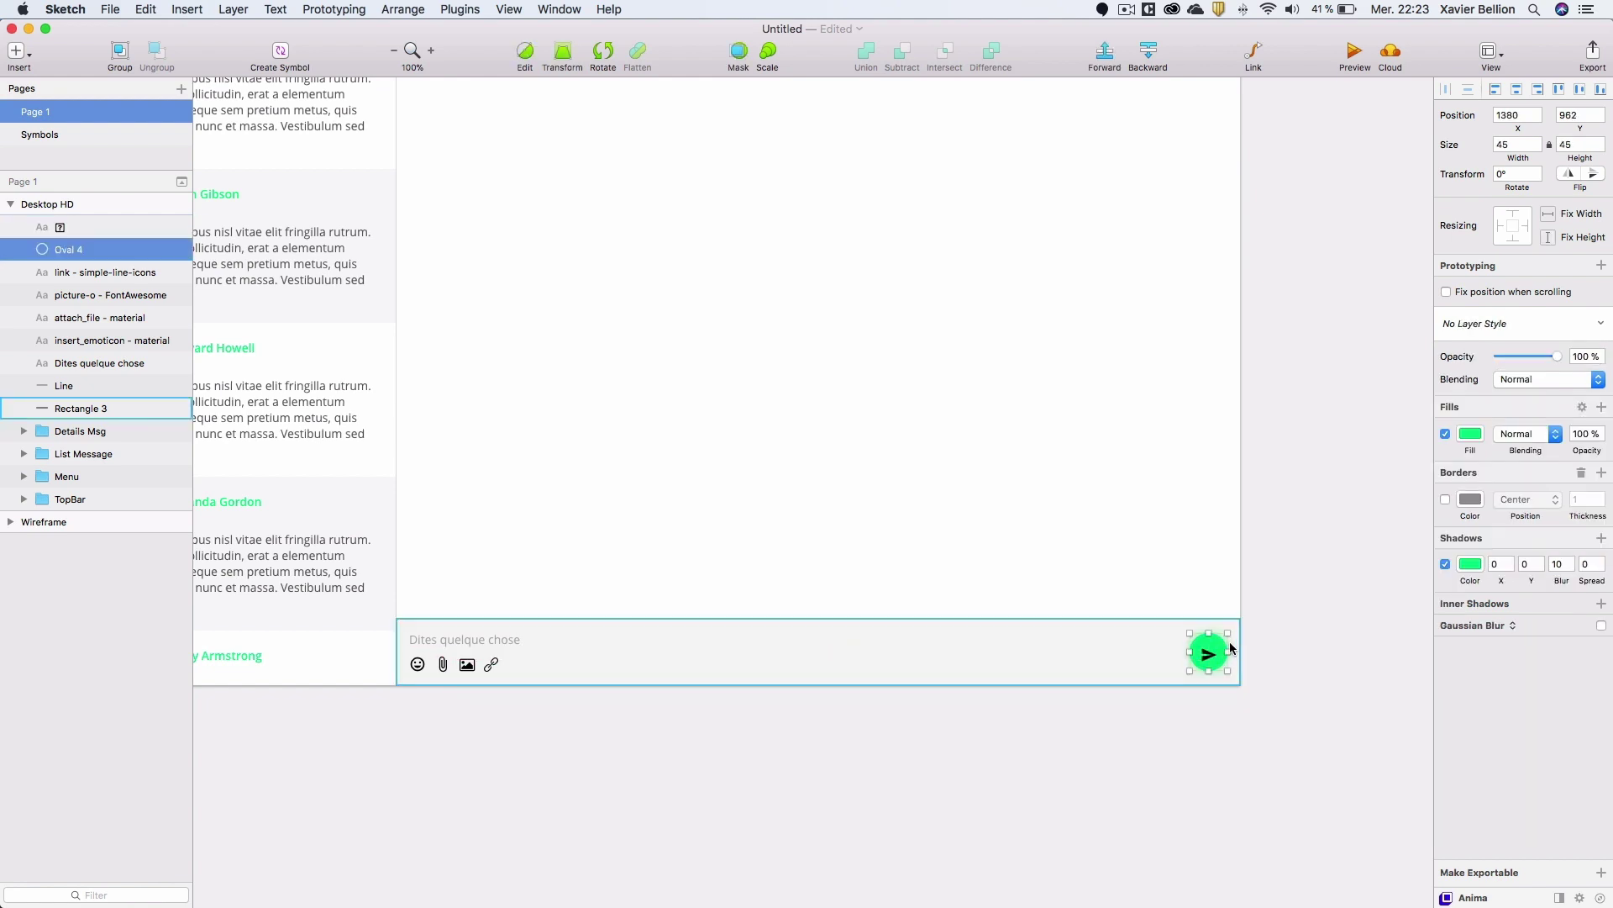
left_click(78, 224, "shift")
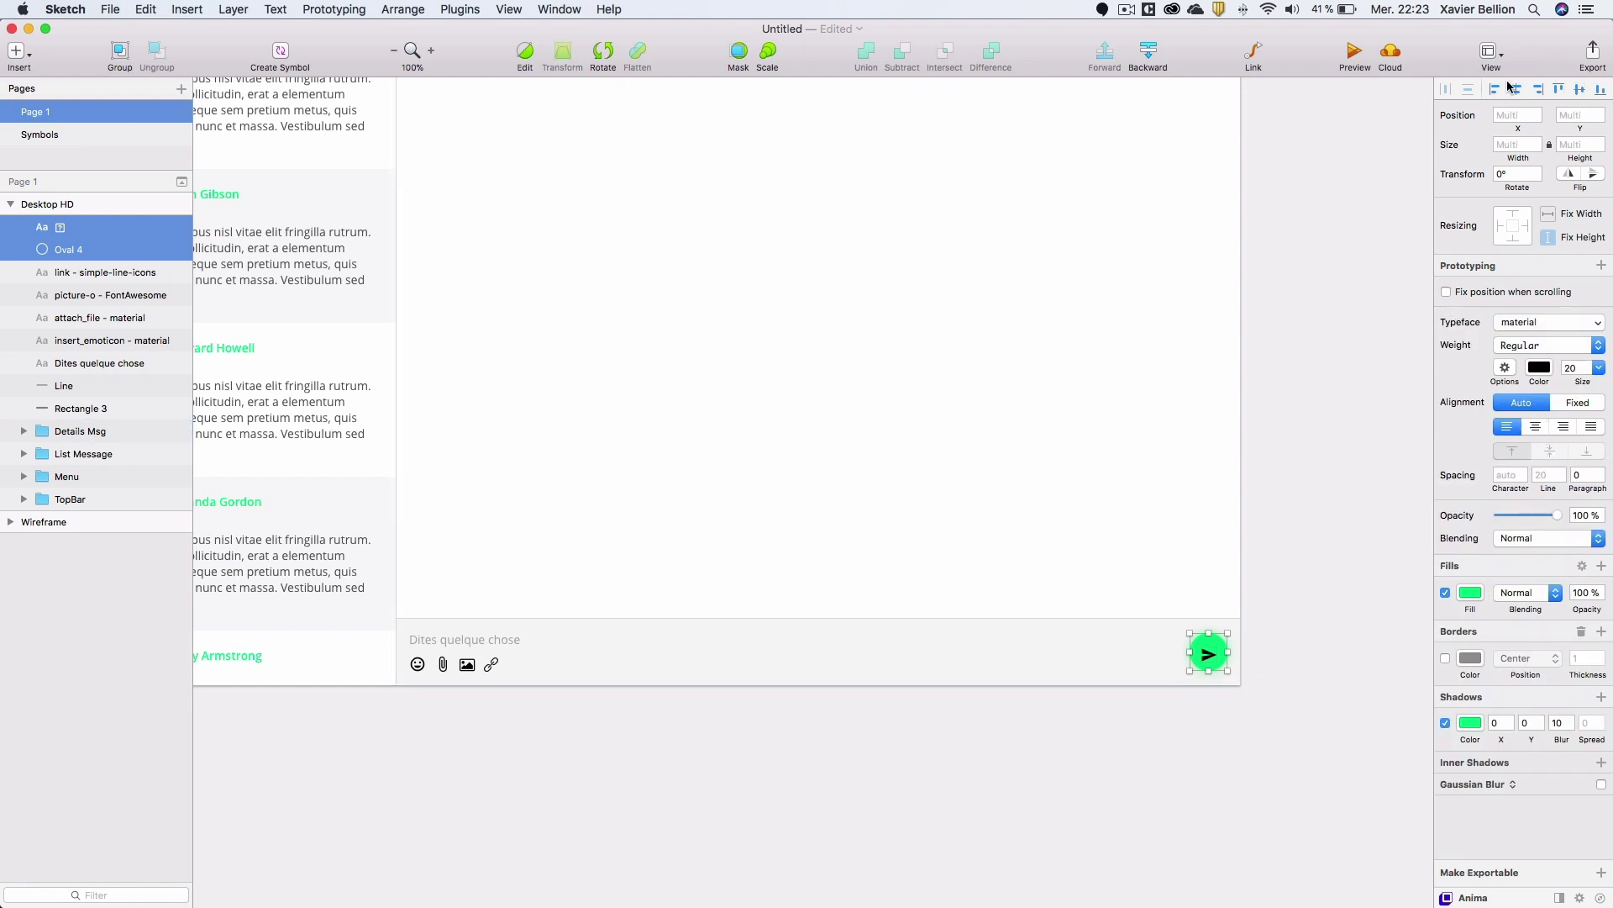
left_click(1579, 89)
left_click(88, 235)
left_click(1540, 402)
type("ffffff")
key("Return")
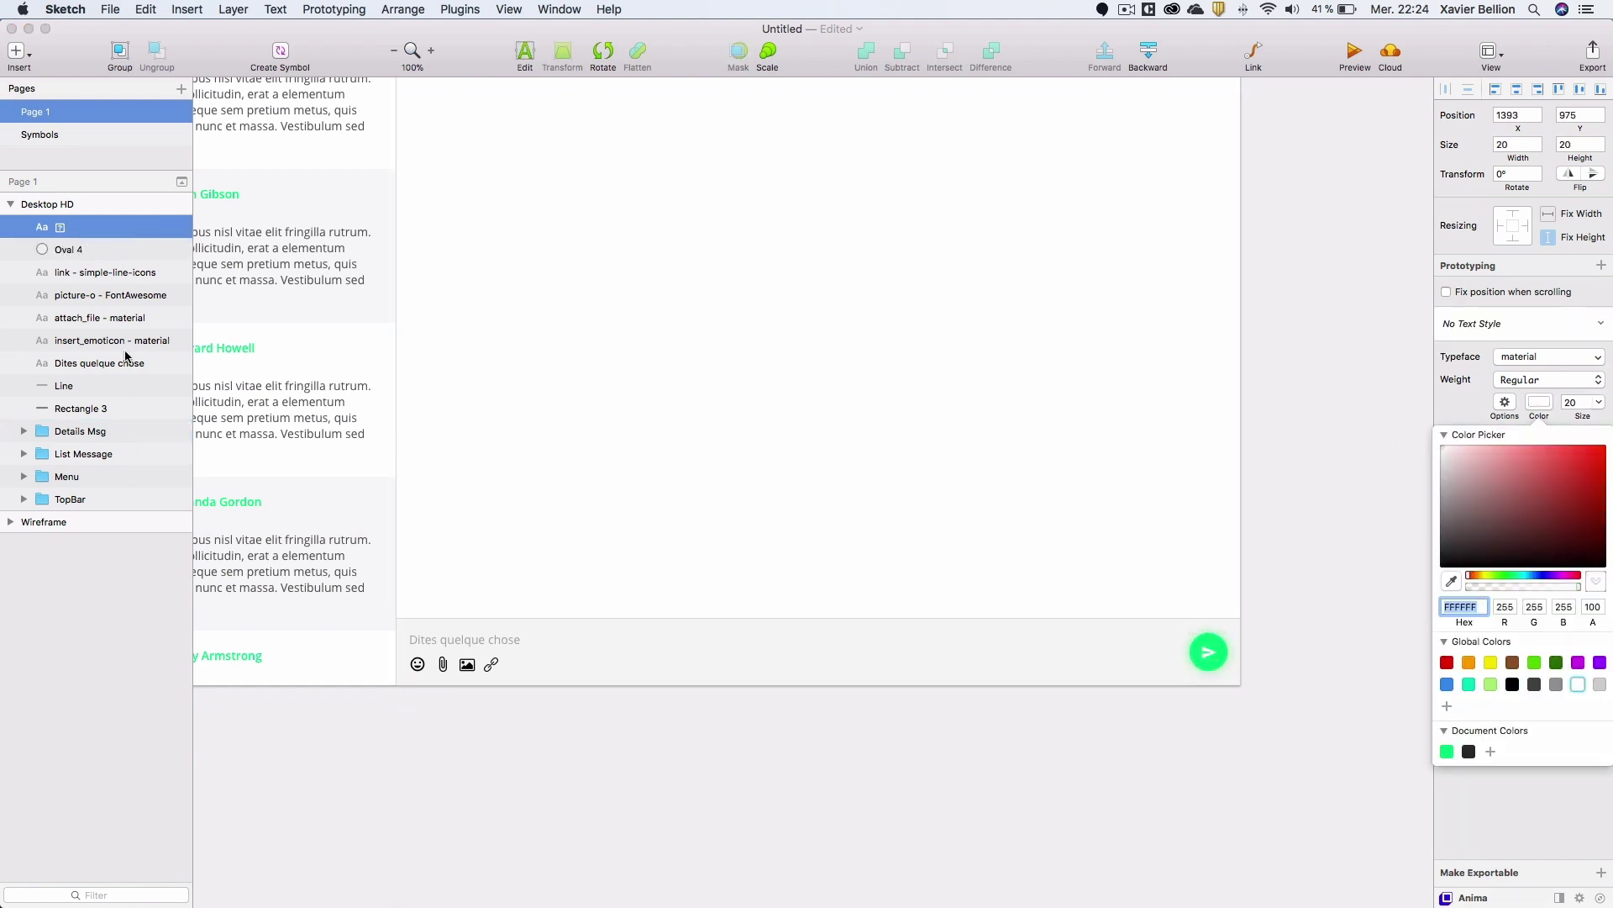
Group the nine input bar layers and name the group 'New msg'.
left_click(77, 410, "shift")
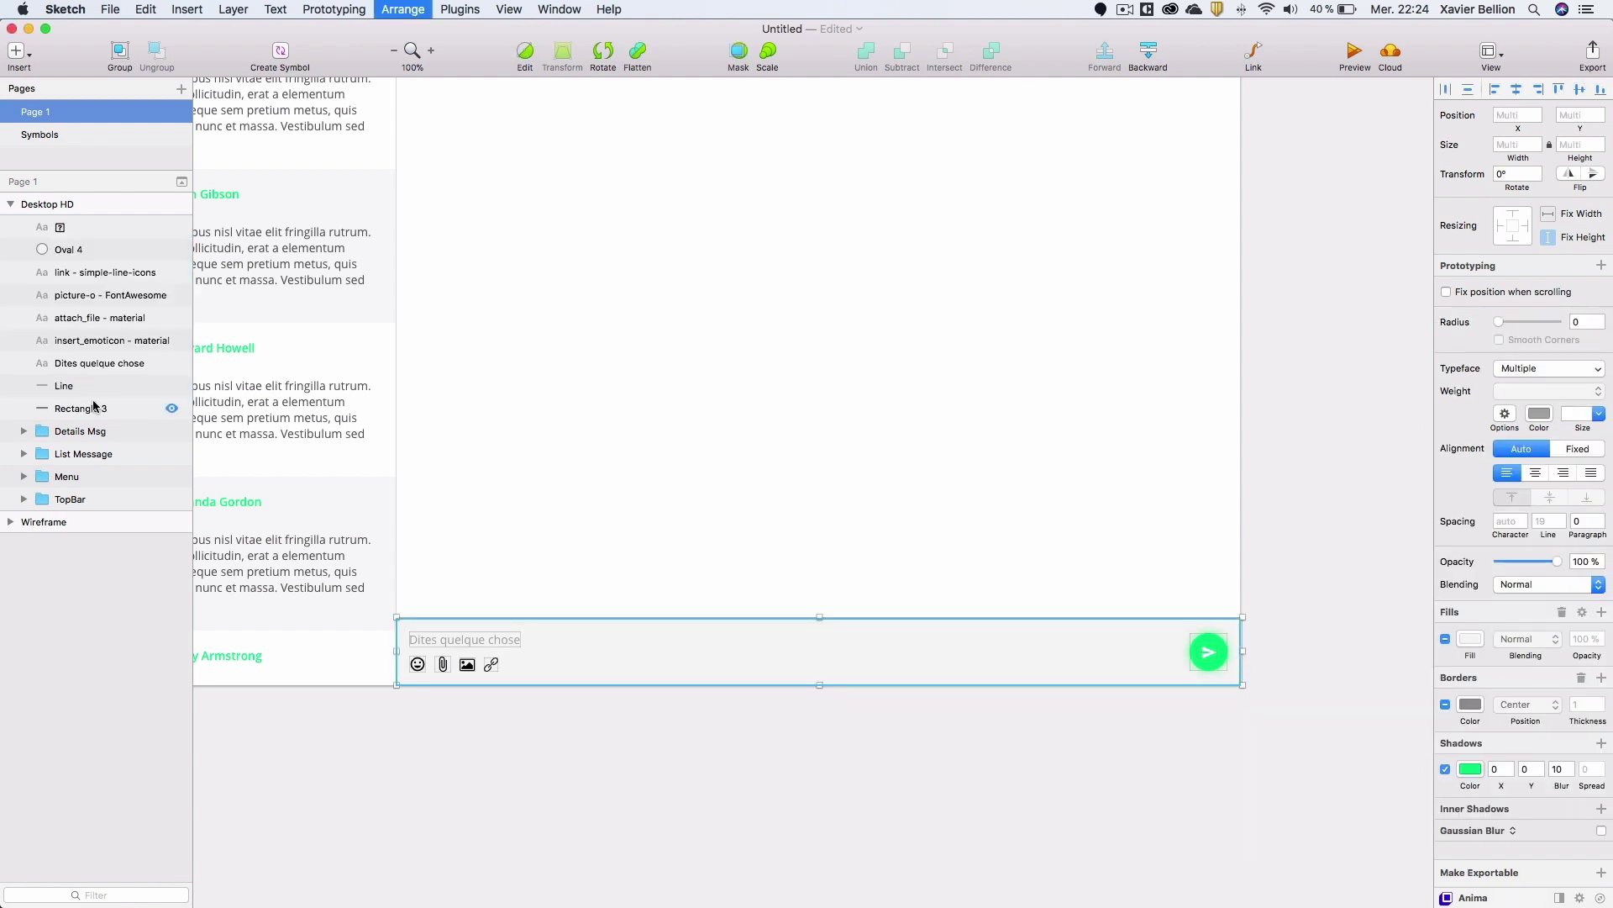
key("super+g")
double_click(61, 227)
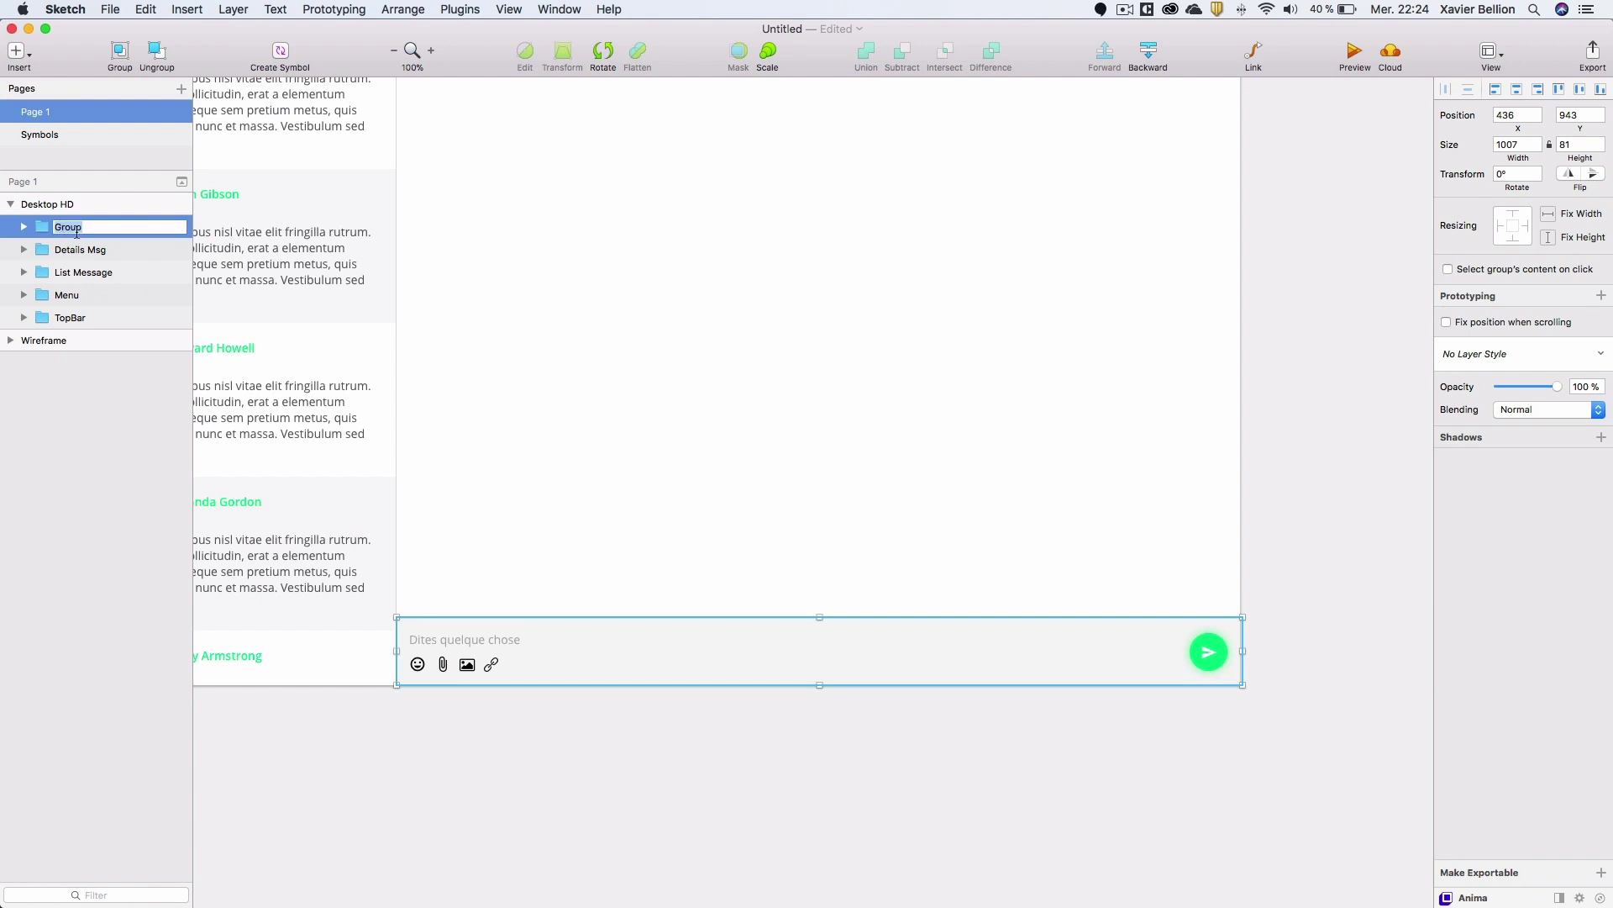
type("New msg")
key("Return")
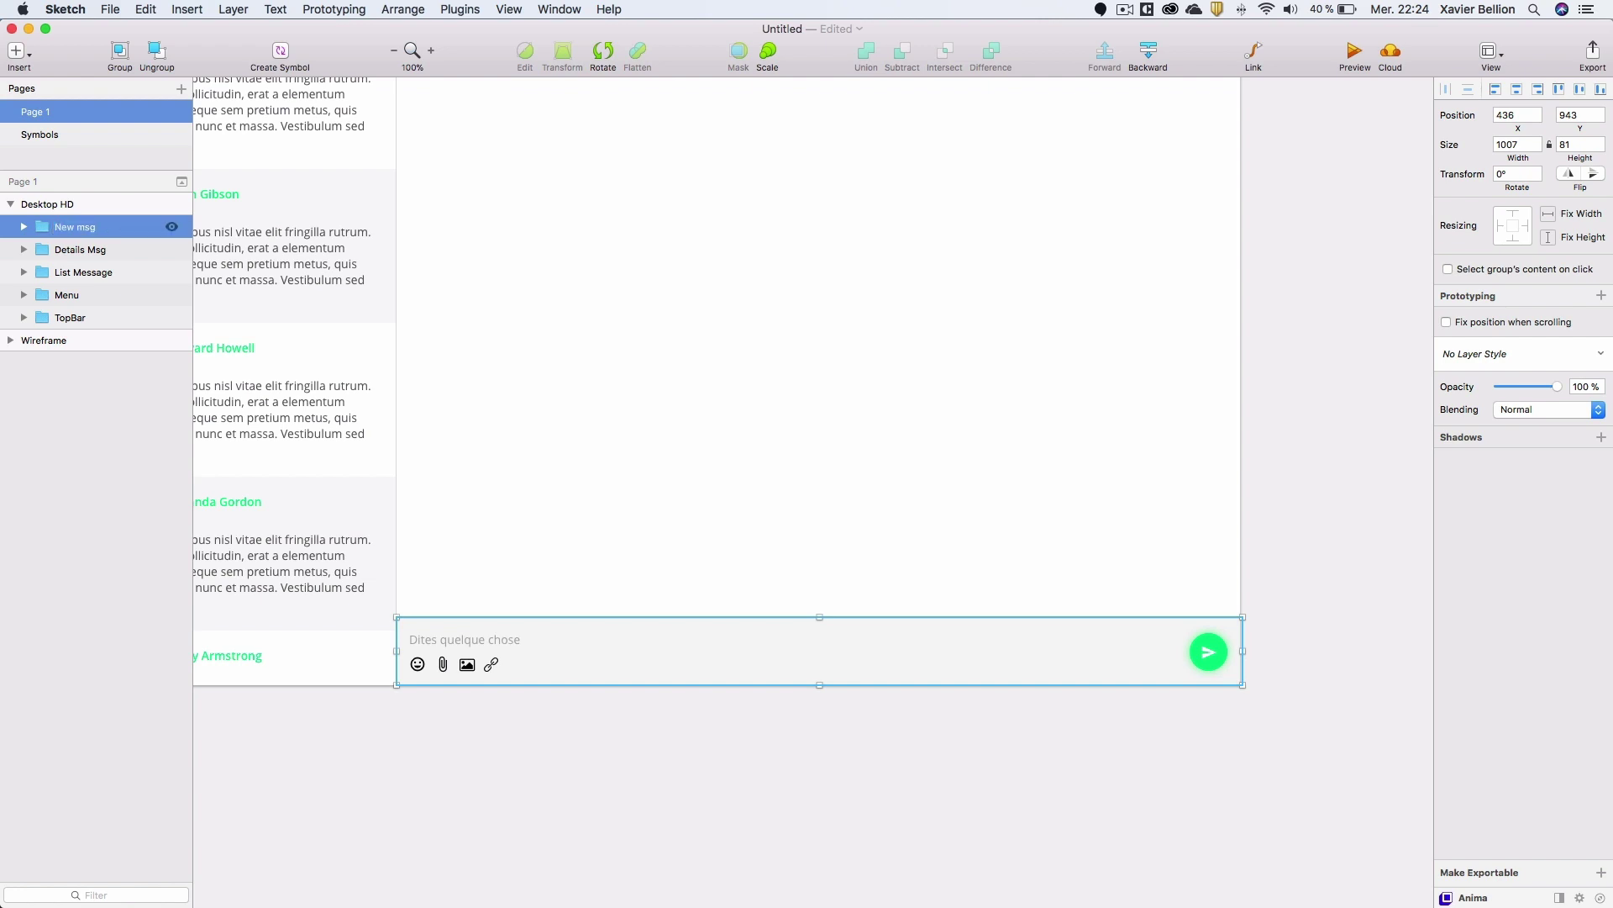
Move the New msg group inside the Details Msg group in the layer list.
left_click(23, 249)
left_click_drag(105, 225, 100, 252)
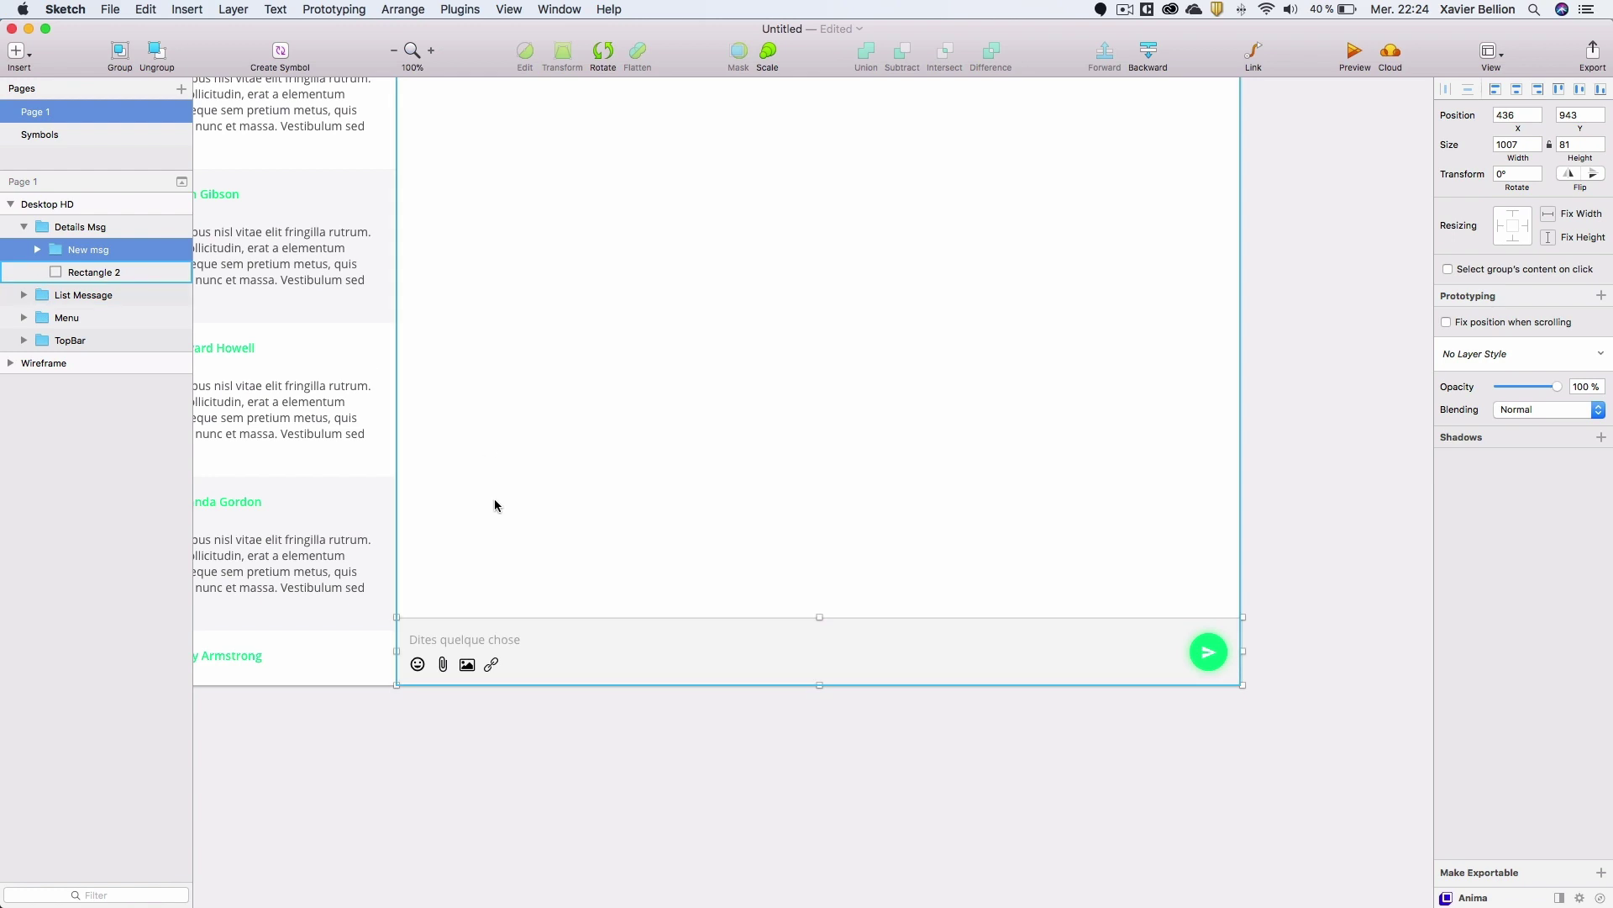
scroll(496, 504, "up", 6)
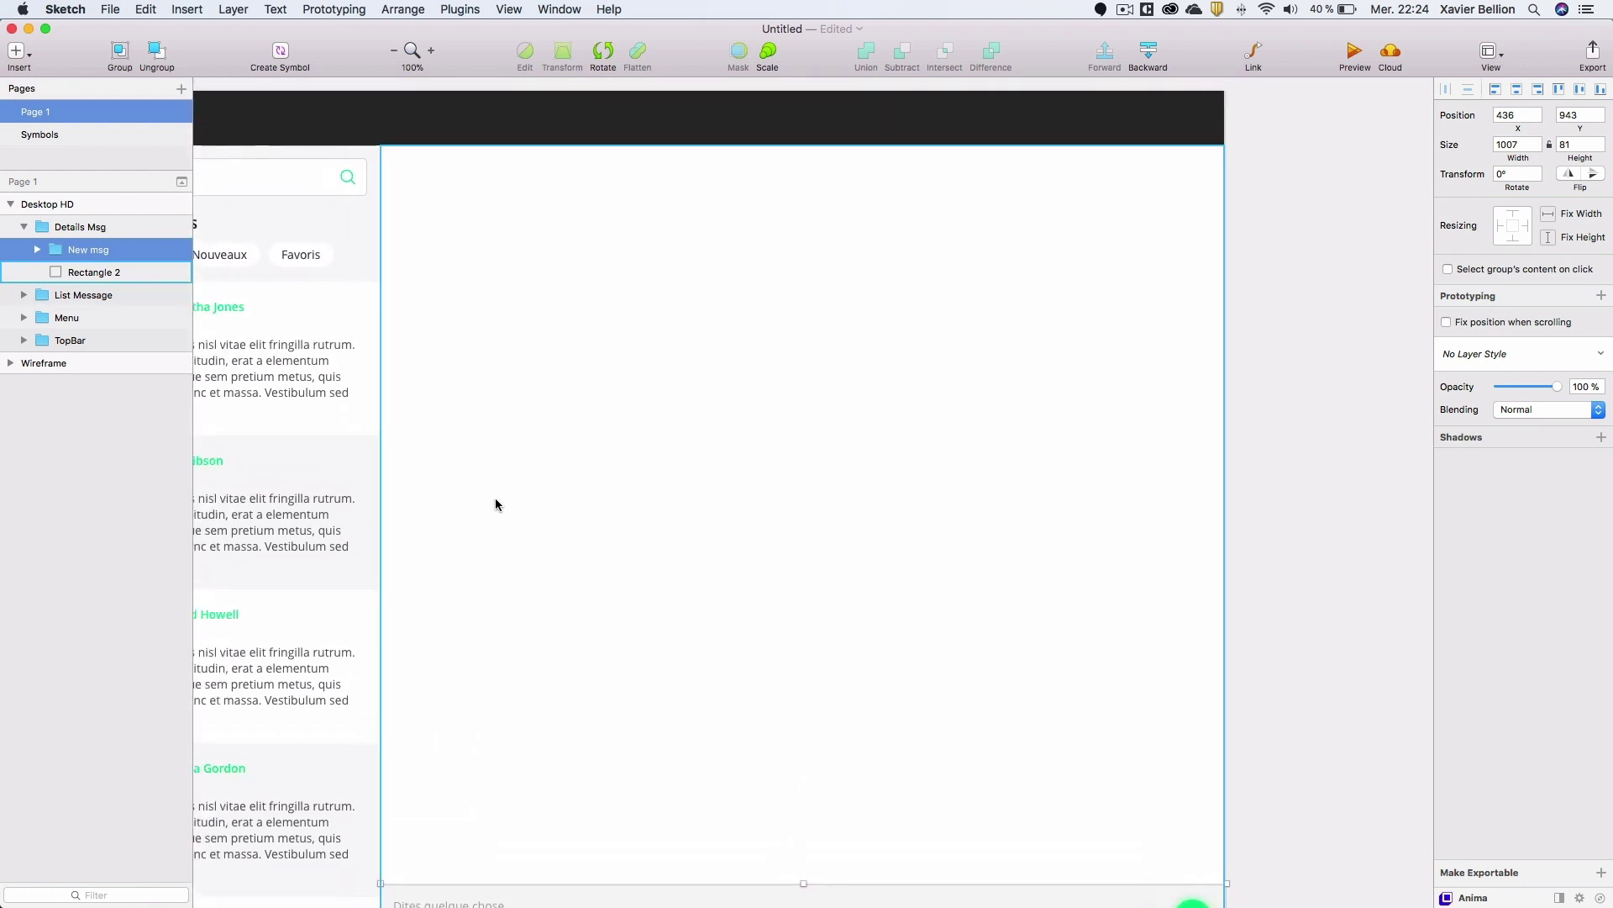
scroll(496, 505, "left", 2)
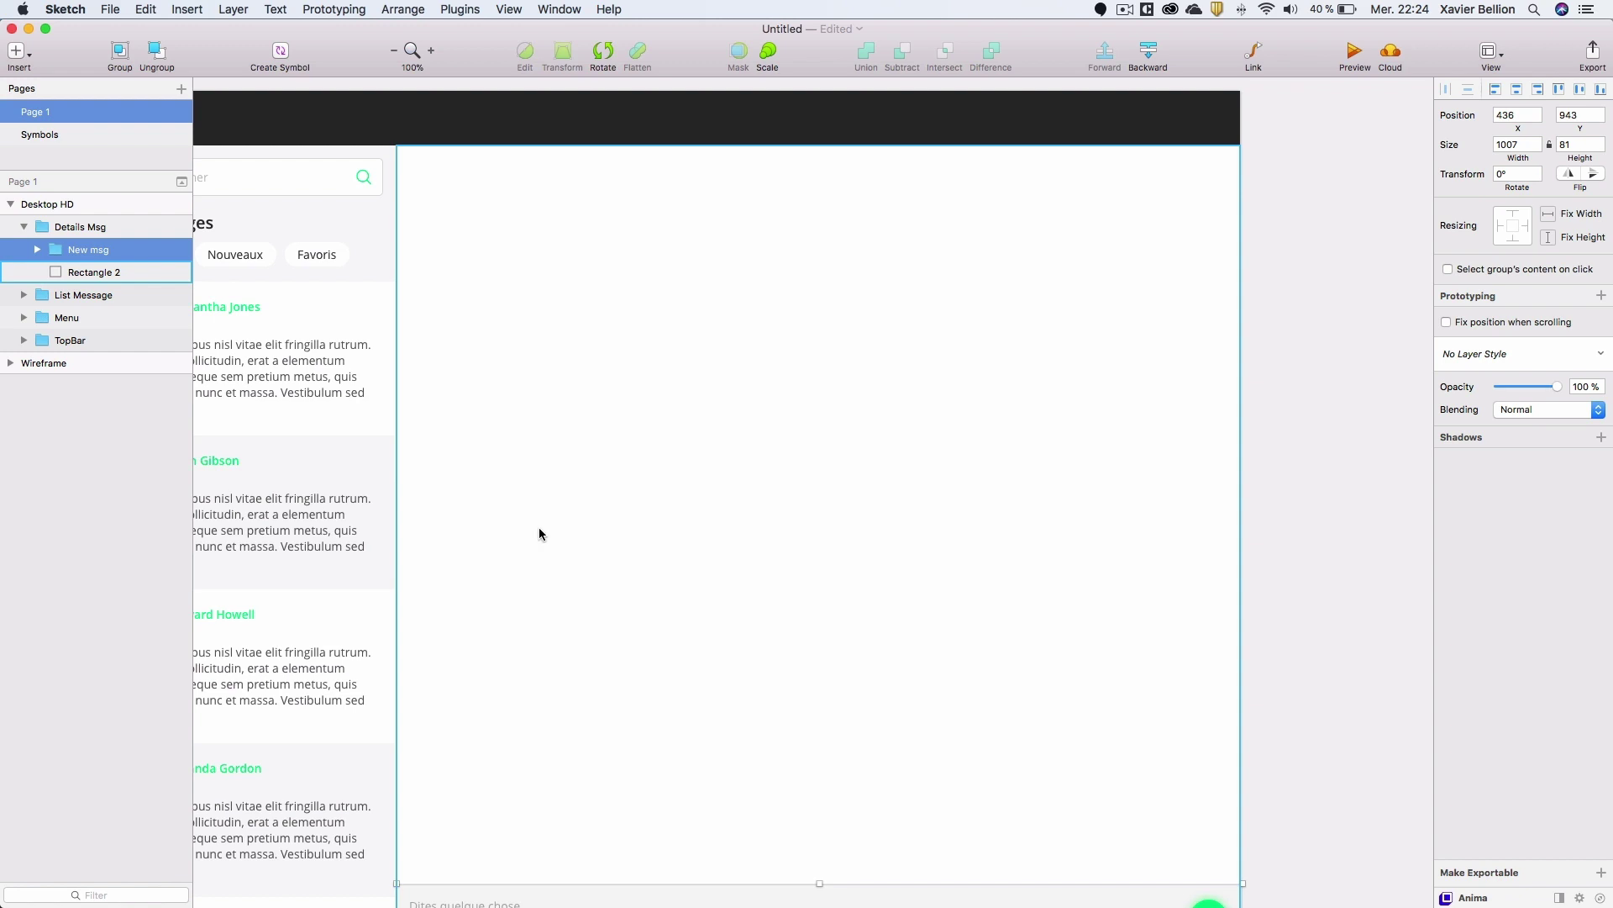
key("o")
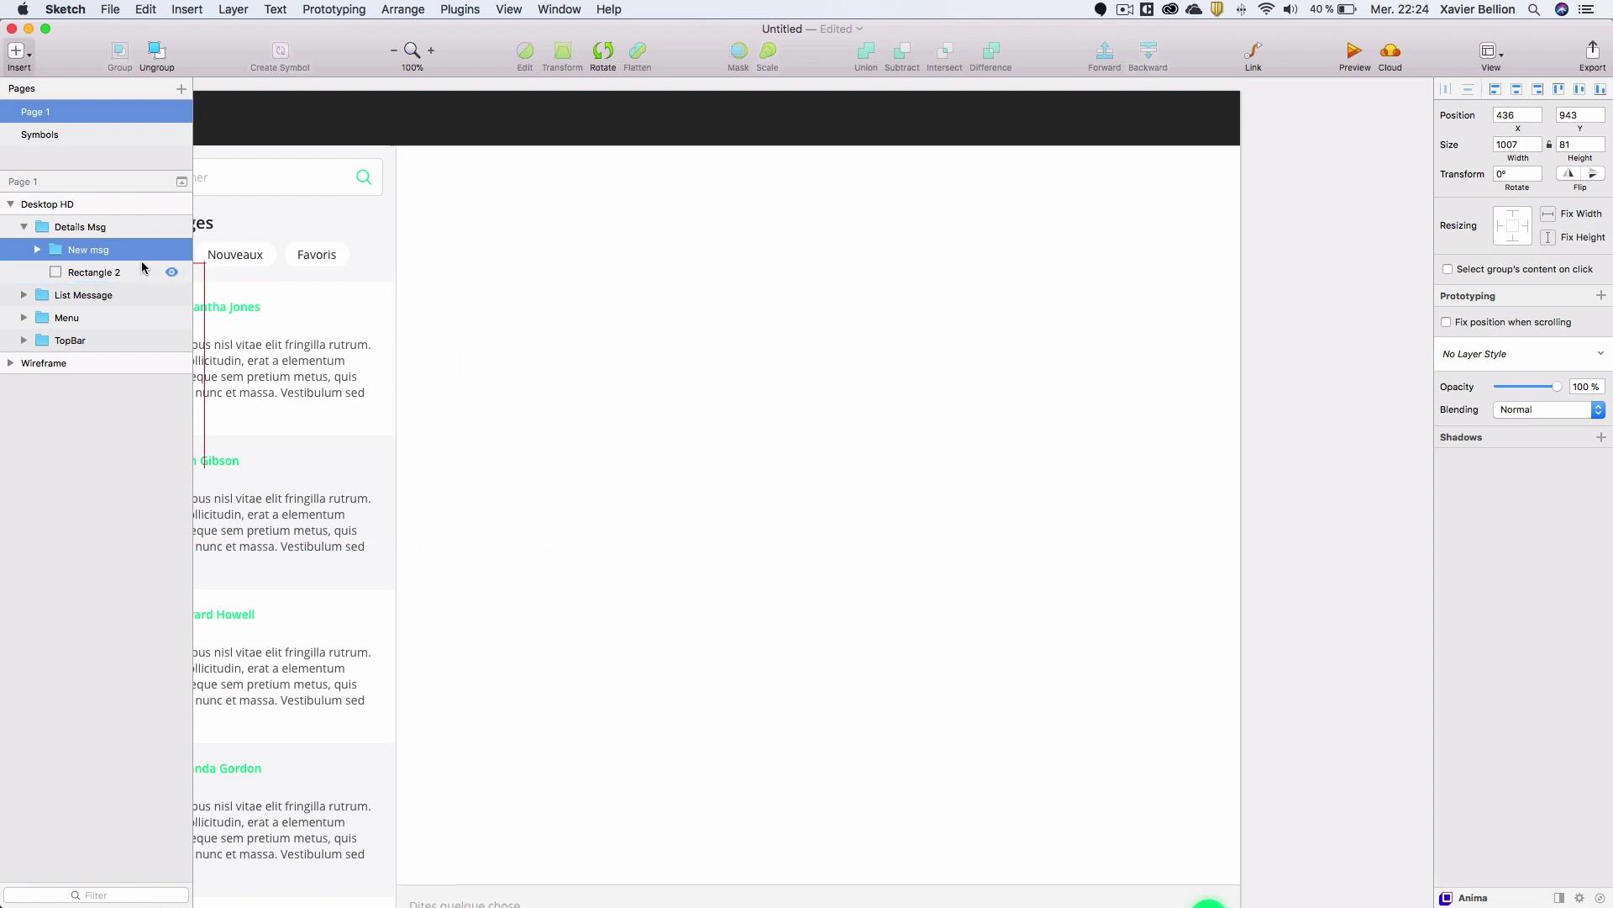
left_click_drag(468, 213, 477, 224)
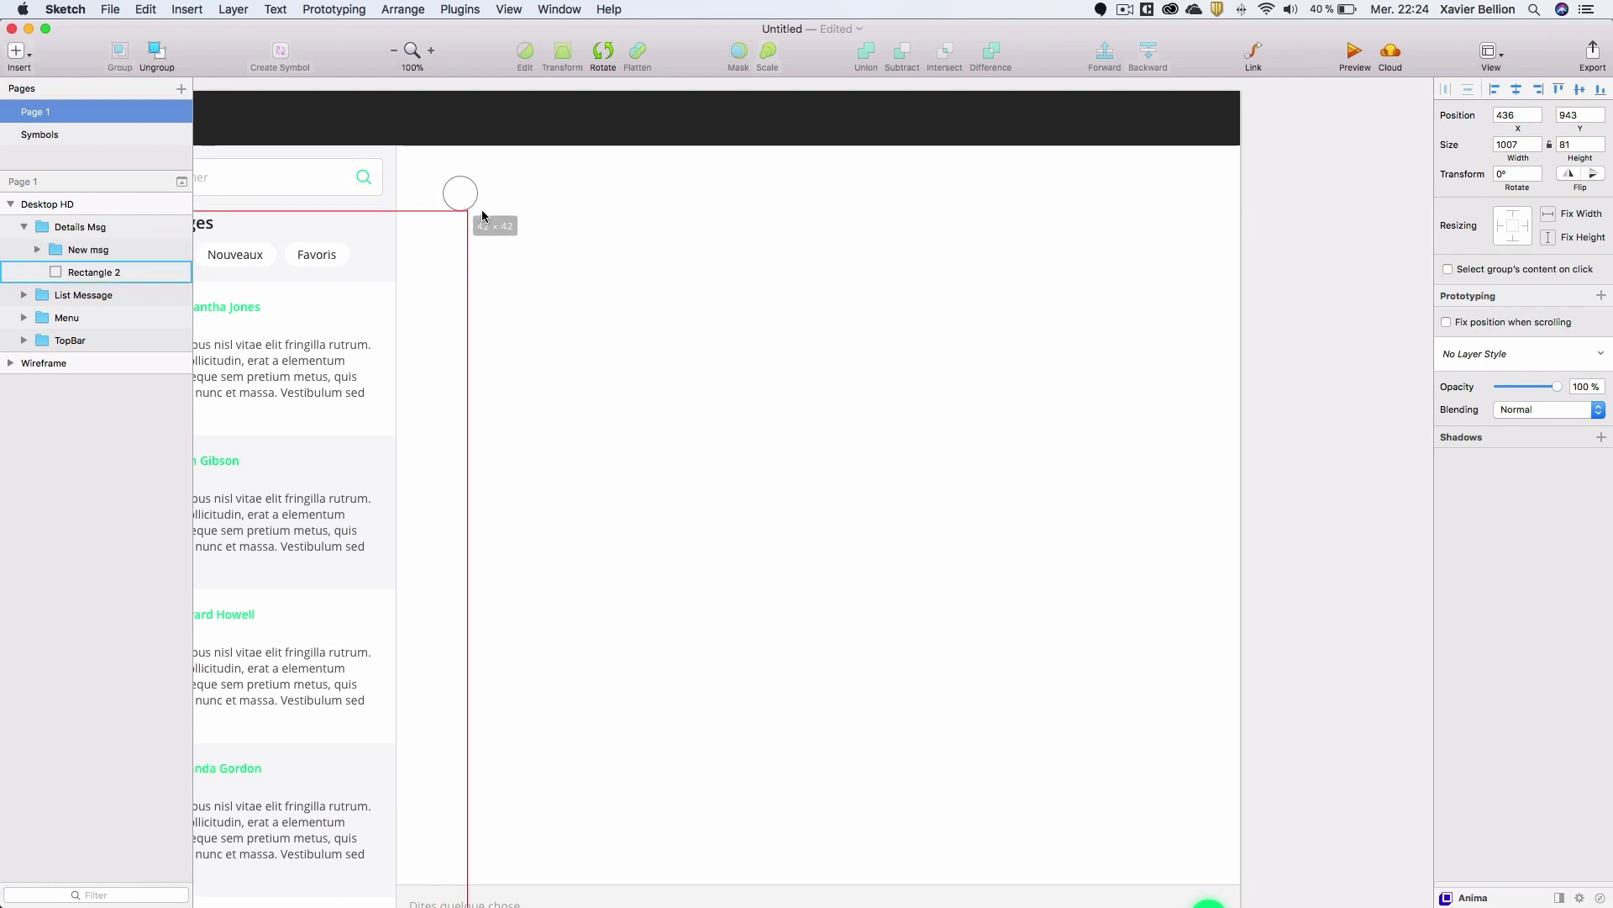
key("super+z")
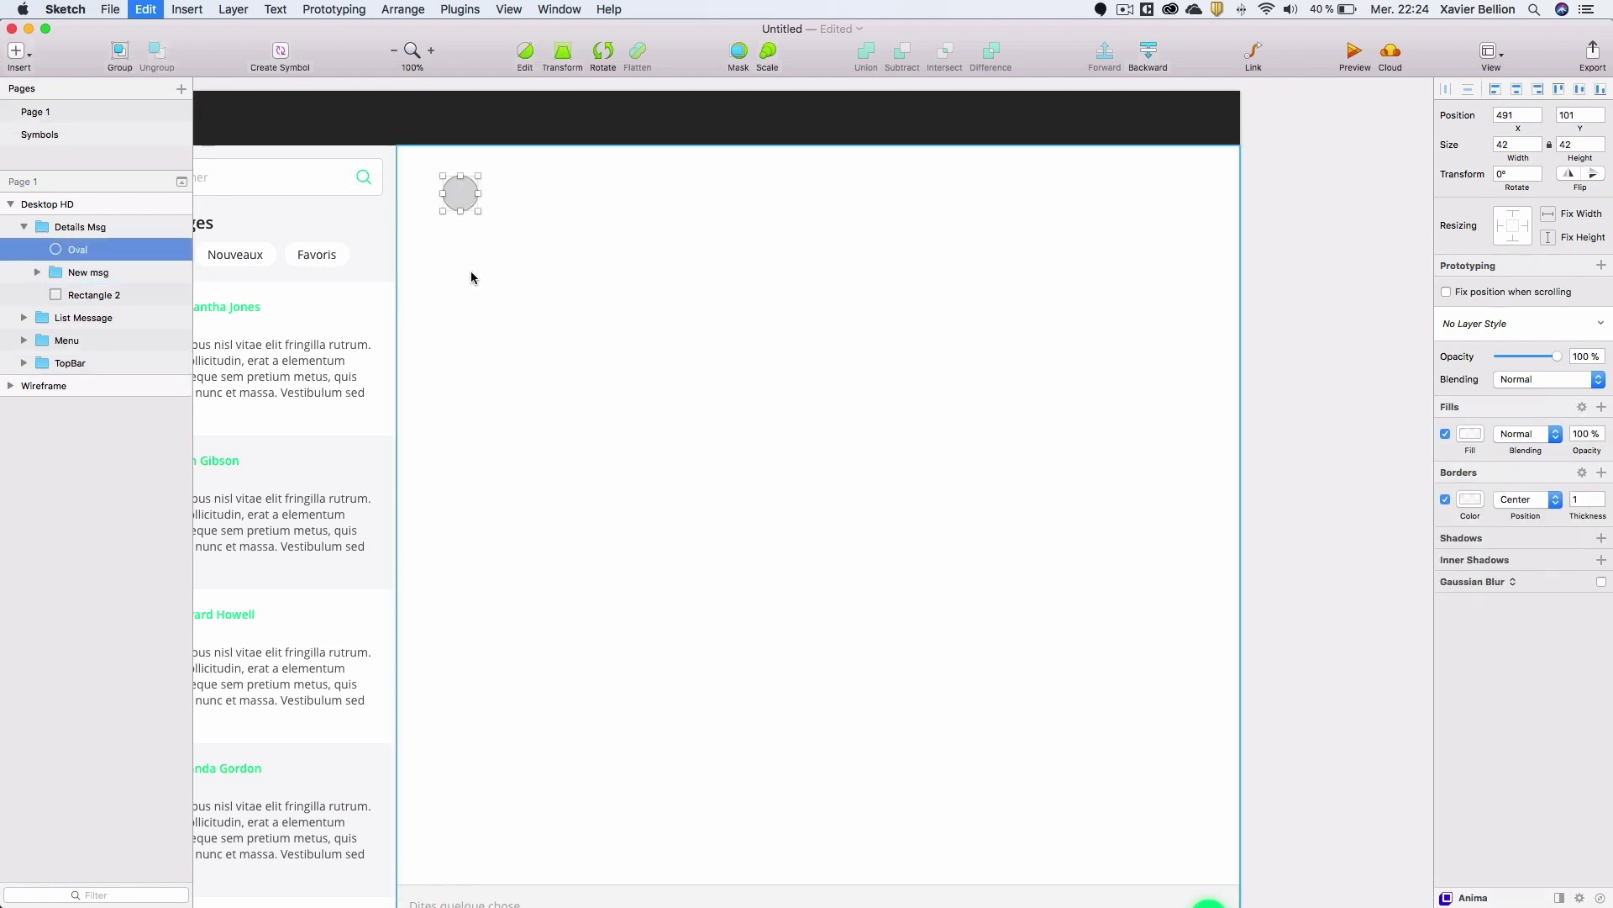
scroll(505, 278, "left", 6)
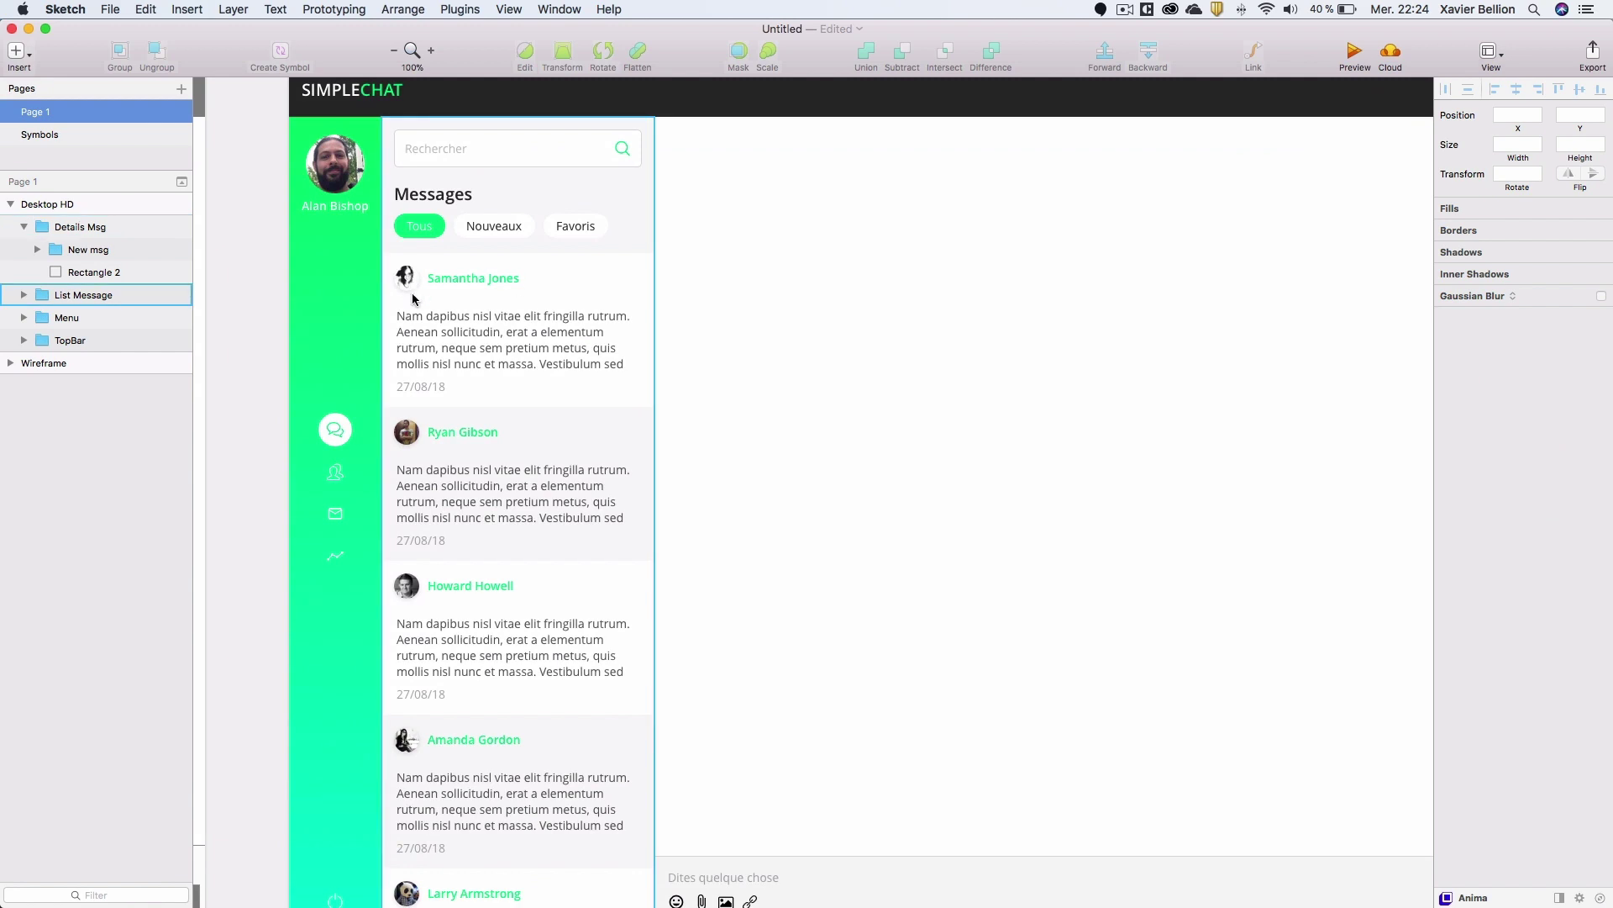
left_click(410, 443)
double_click(410, 440)
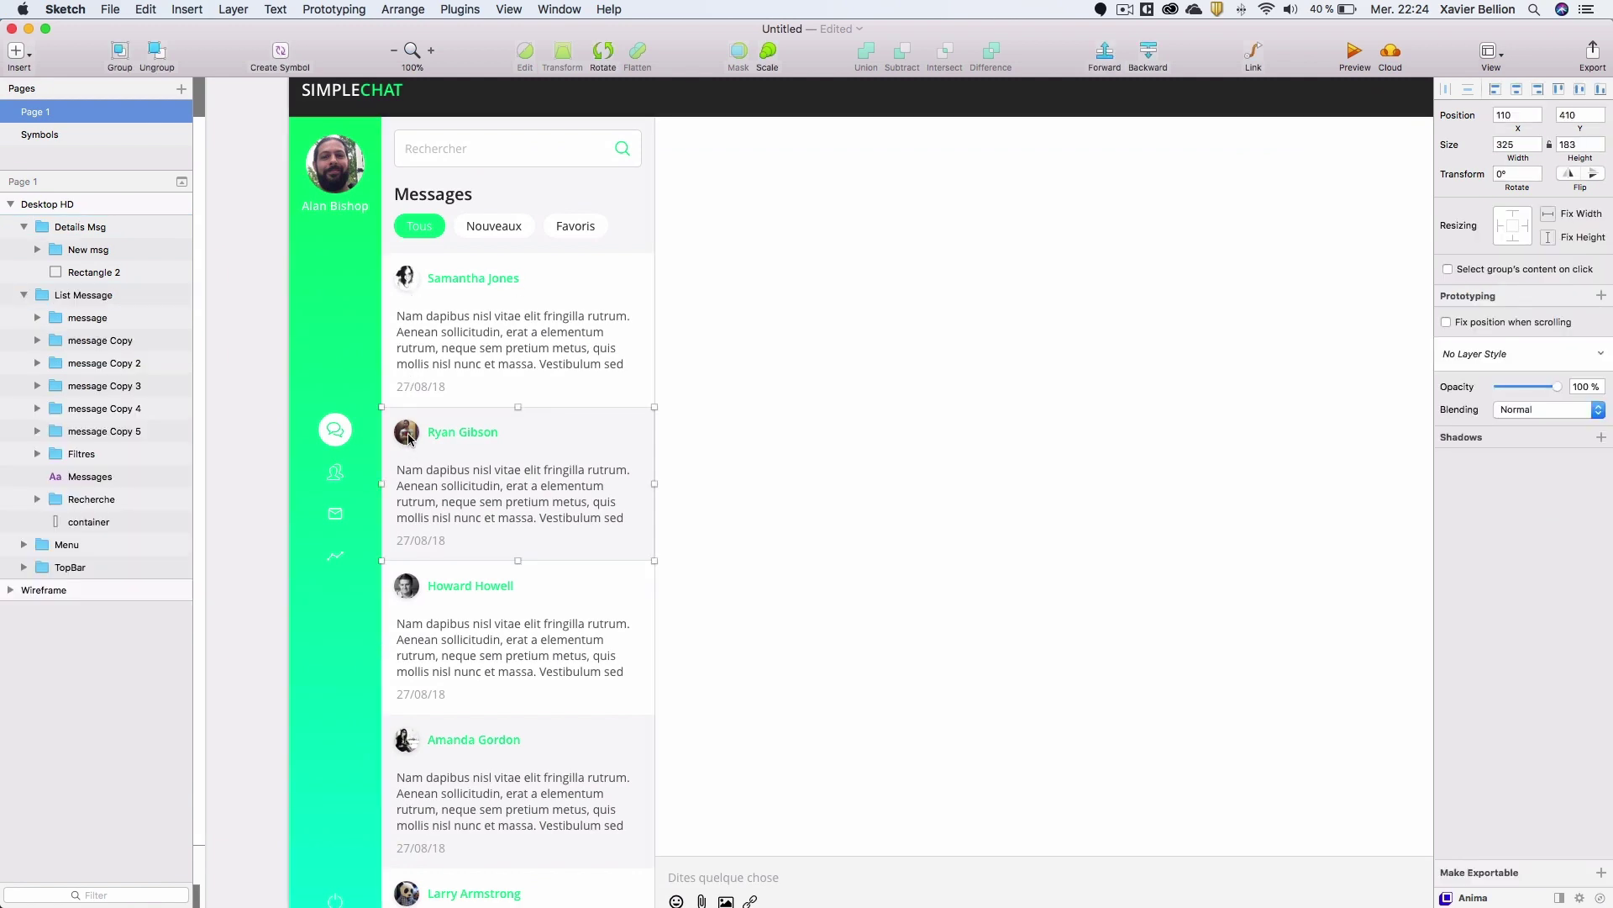
double_click(411, 438)
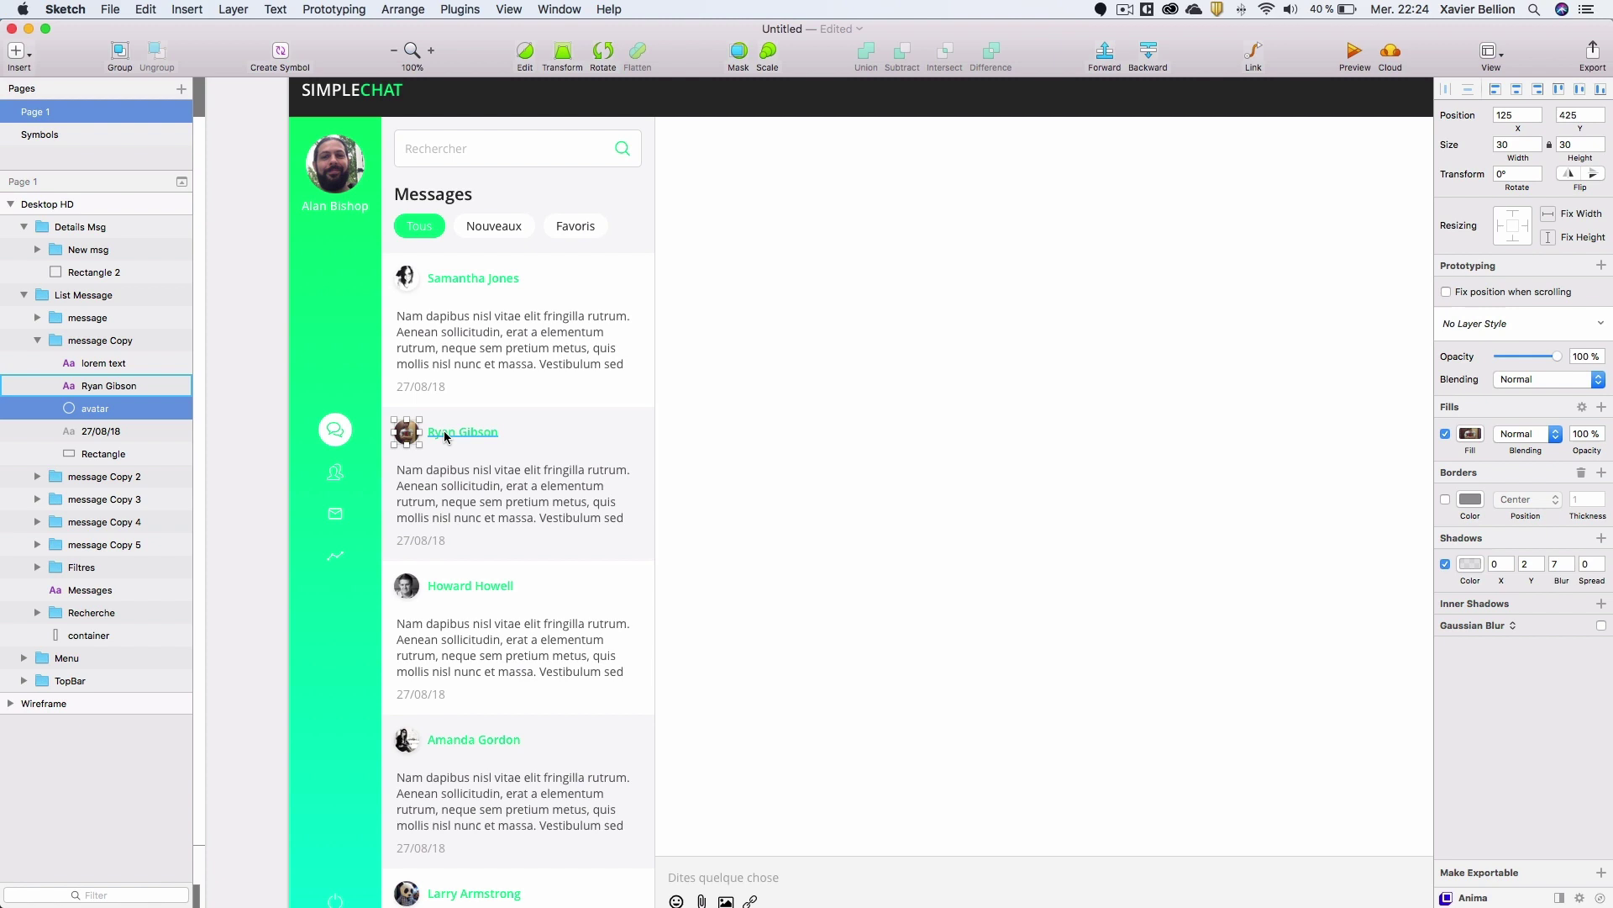
left_click(447, 436, "shift")
scroll(676, 378, "right", 1)
left_click_drag(677, 378, 381, 353)
Paste the avatar and name onto the Details Msg panel and nudge them to its top-left.
left_click(431, 286)
scroll(430, 302, "up", 3)
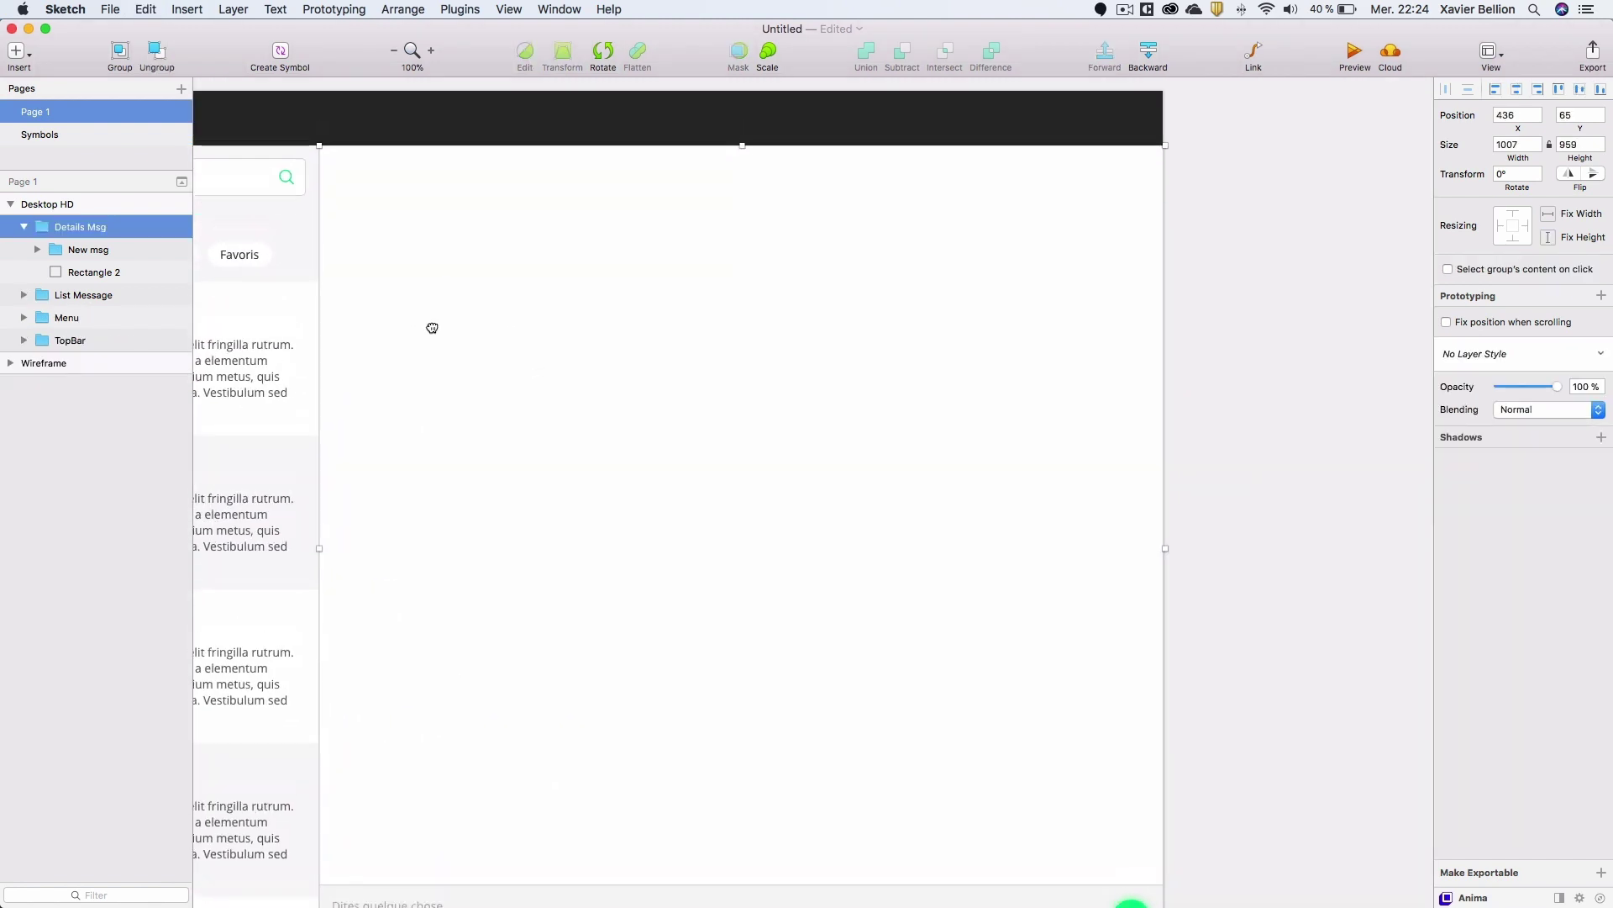
key("super+v")
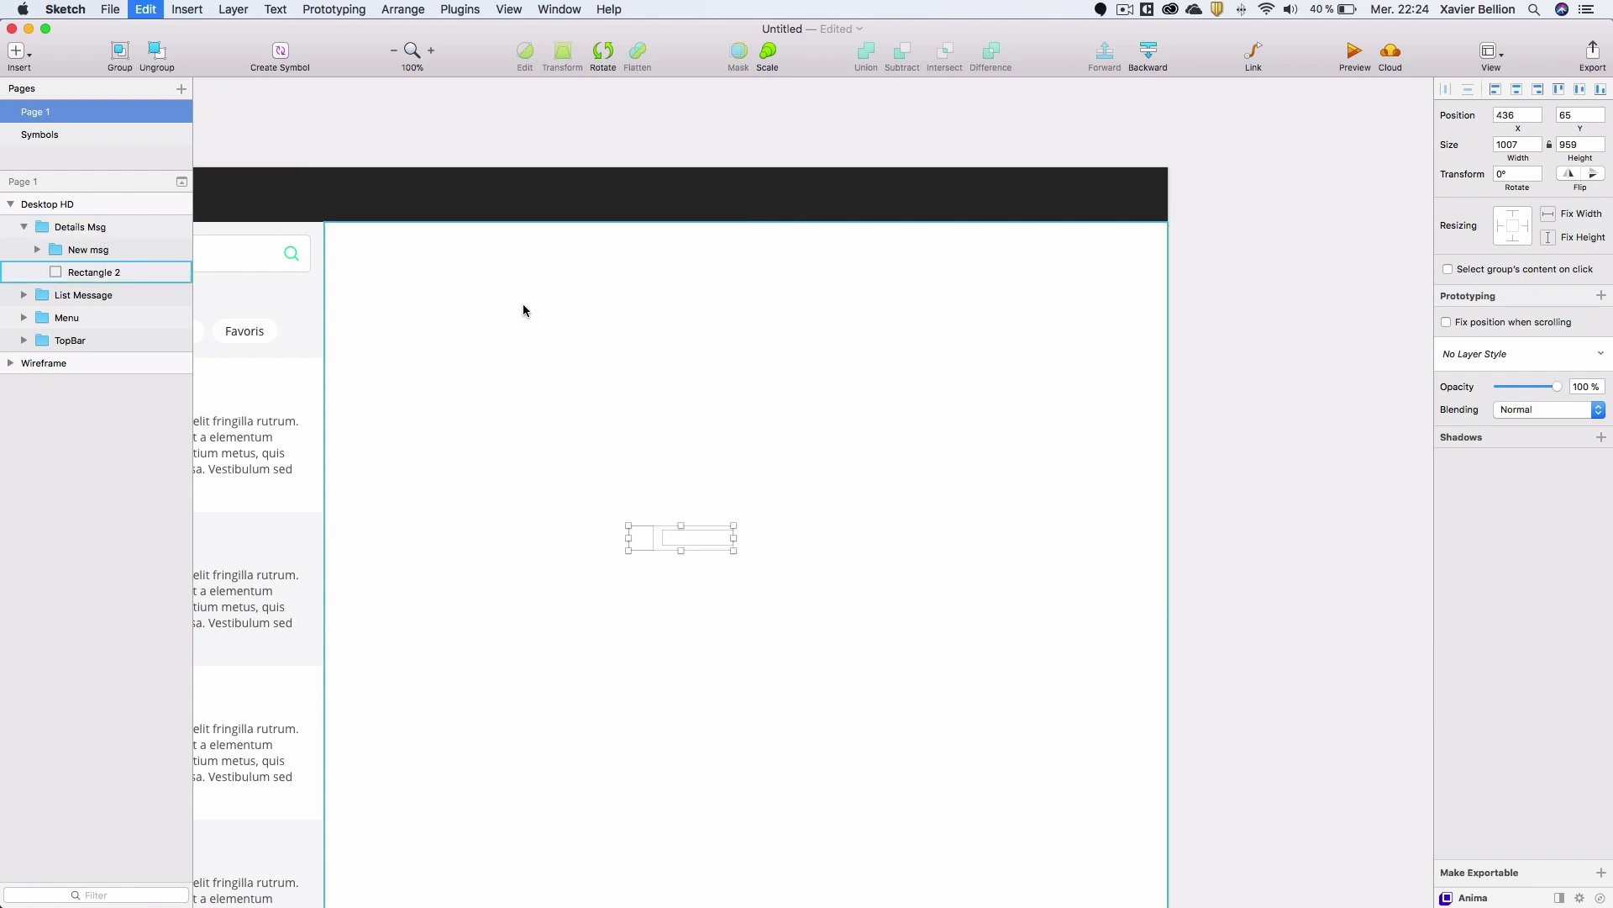
left_click_drag(703, 537, 416, 256)
key("alt")
key("Up")
key("Up")
key("Left")
key("Left")
key("Left")
key("Left")
key("Left")
key("Left")
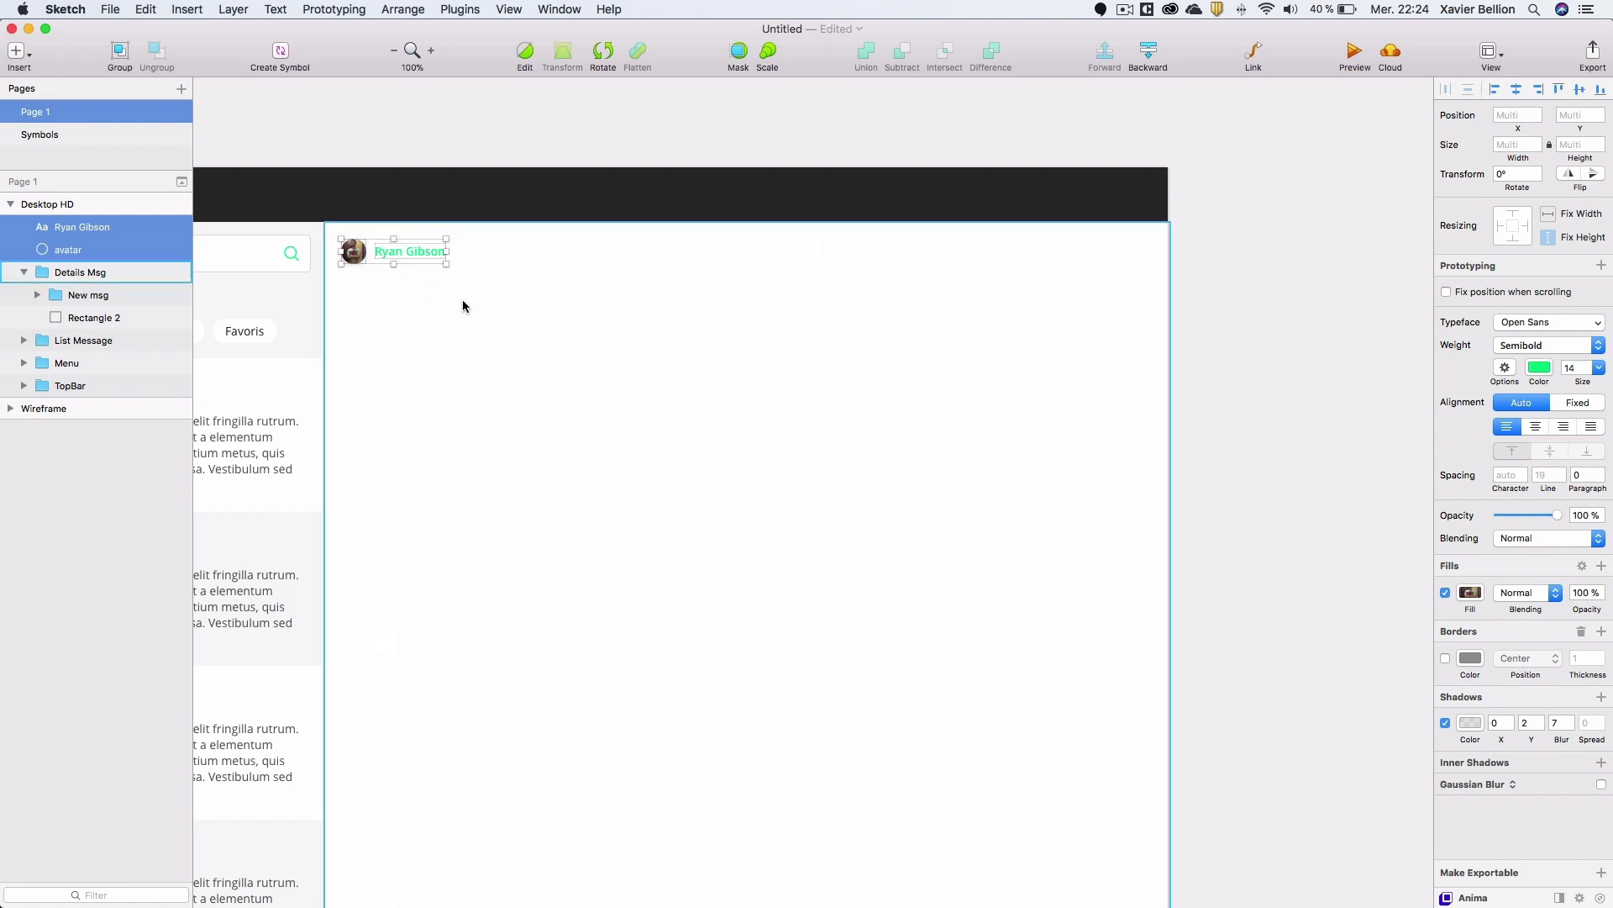
Place the avatar and name inside Details Msg and group them as 'Message Ryan'.
left_click_drag(100, 259, 107, 277)
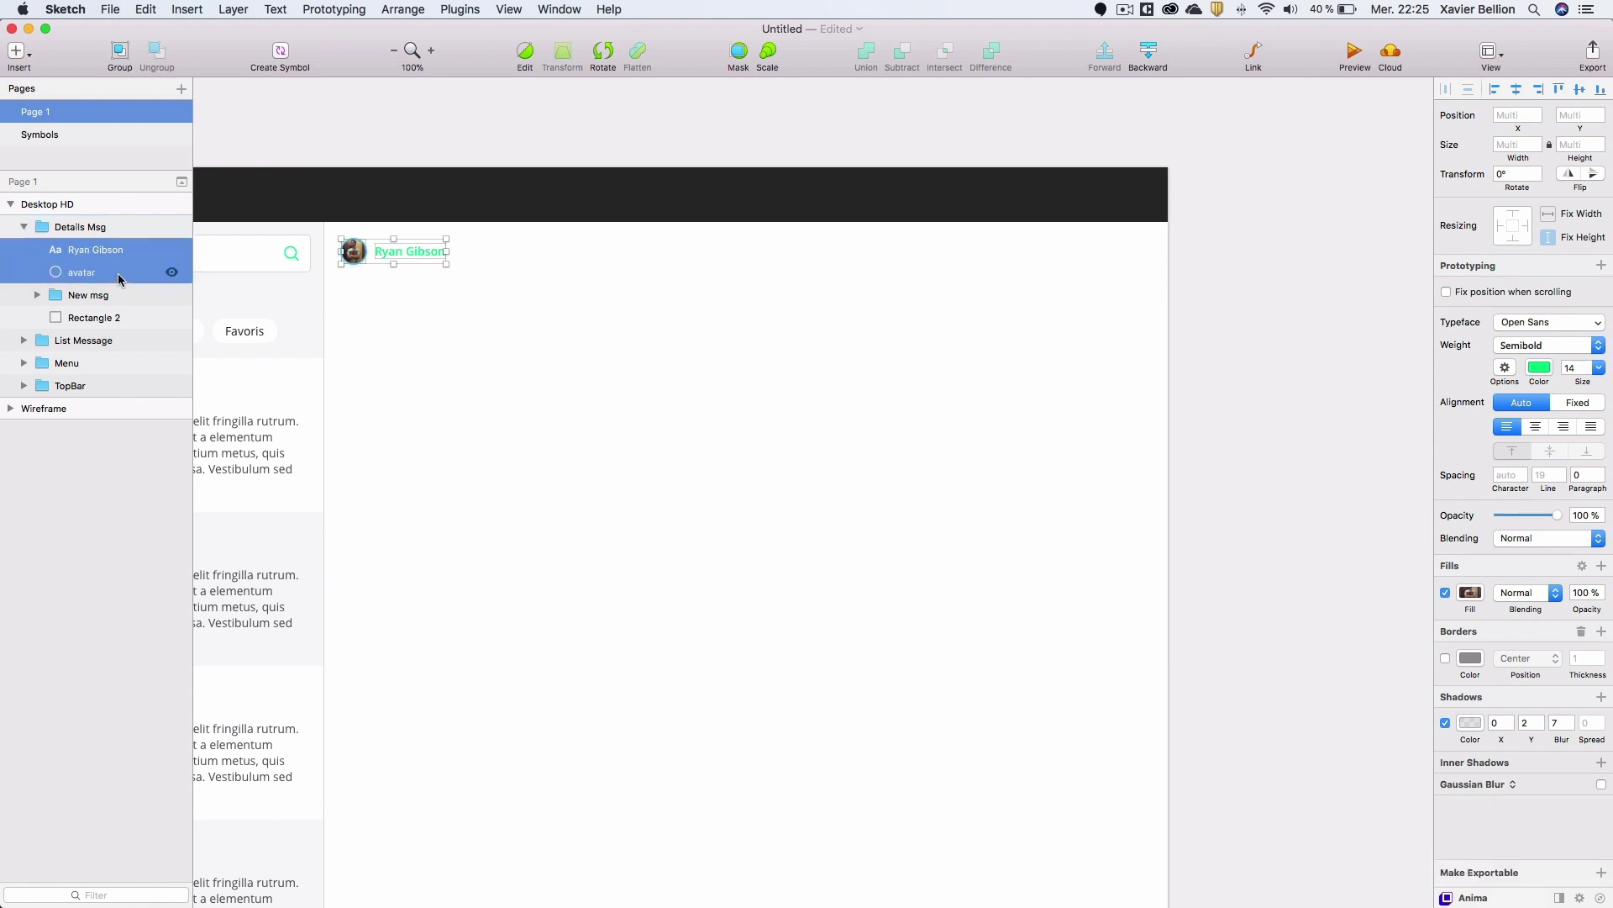
key("super+g")
type("Message Ryan")
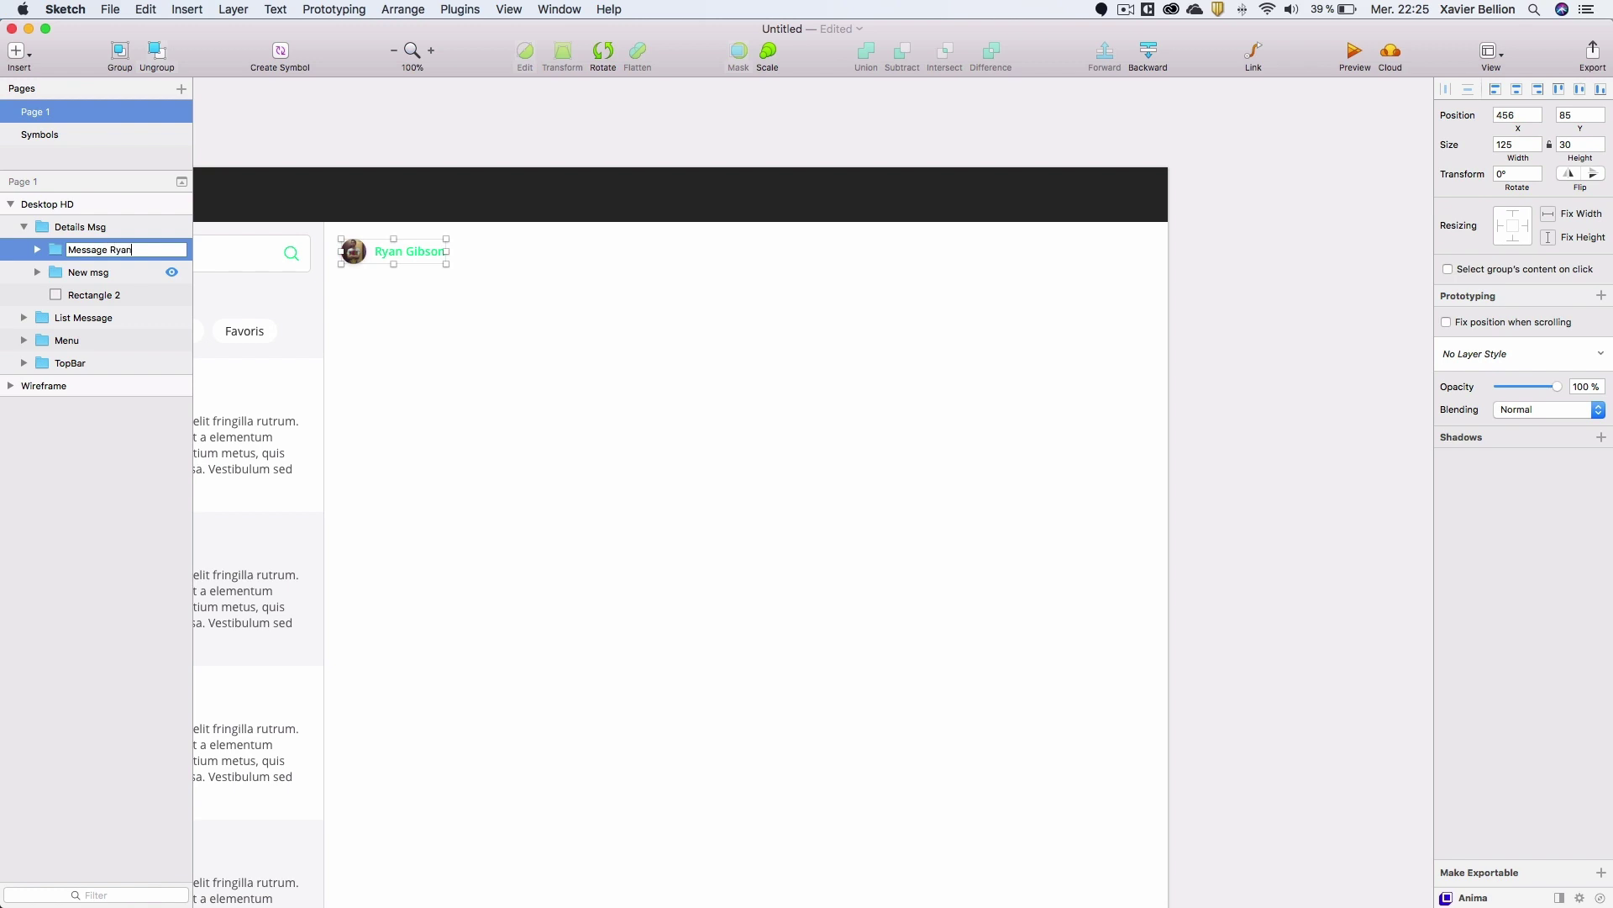
key("Return")
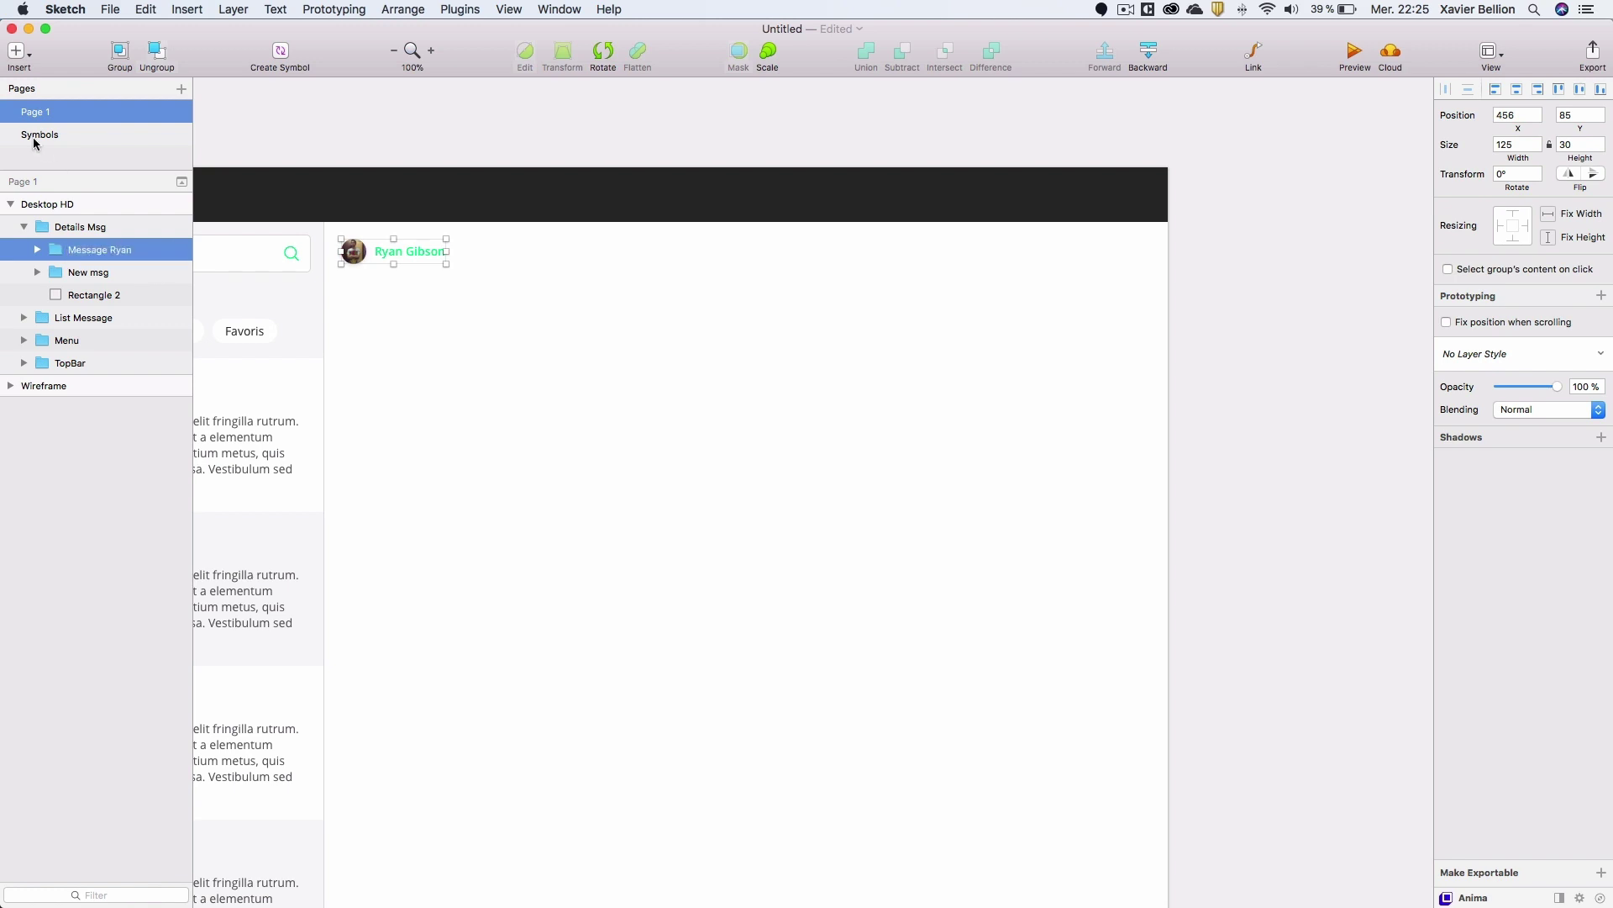
left_click(37, 250)
left_click(105, 277)
key("r")
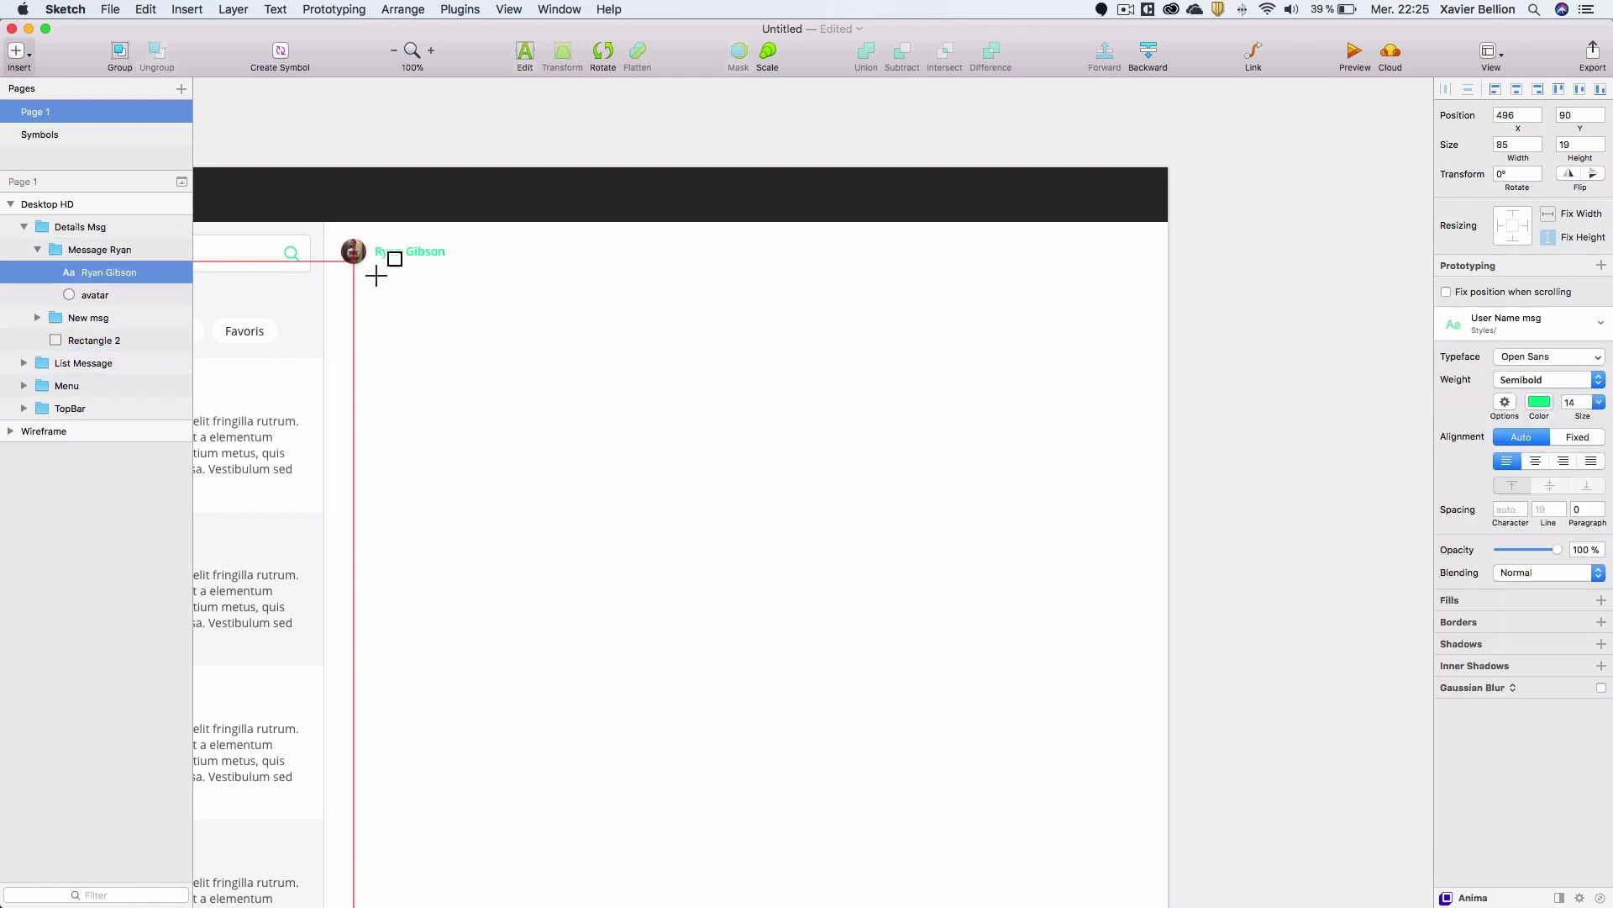
left_click_drag(376, 265, 559, 373)
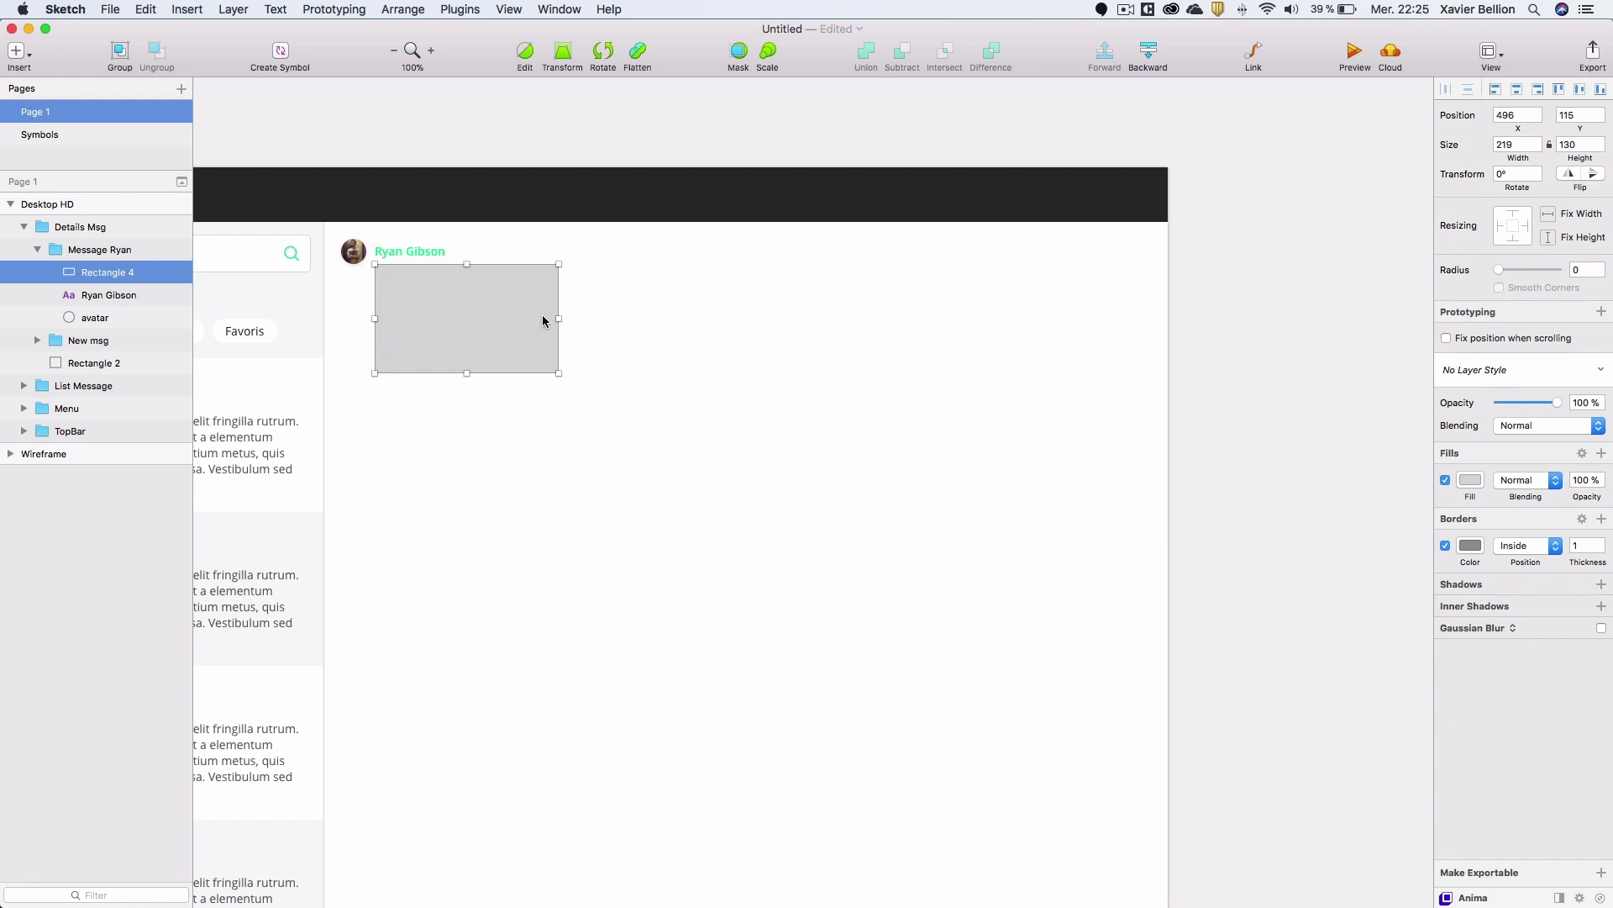
left_click_drag(559, 319, 1099, 344)
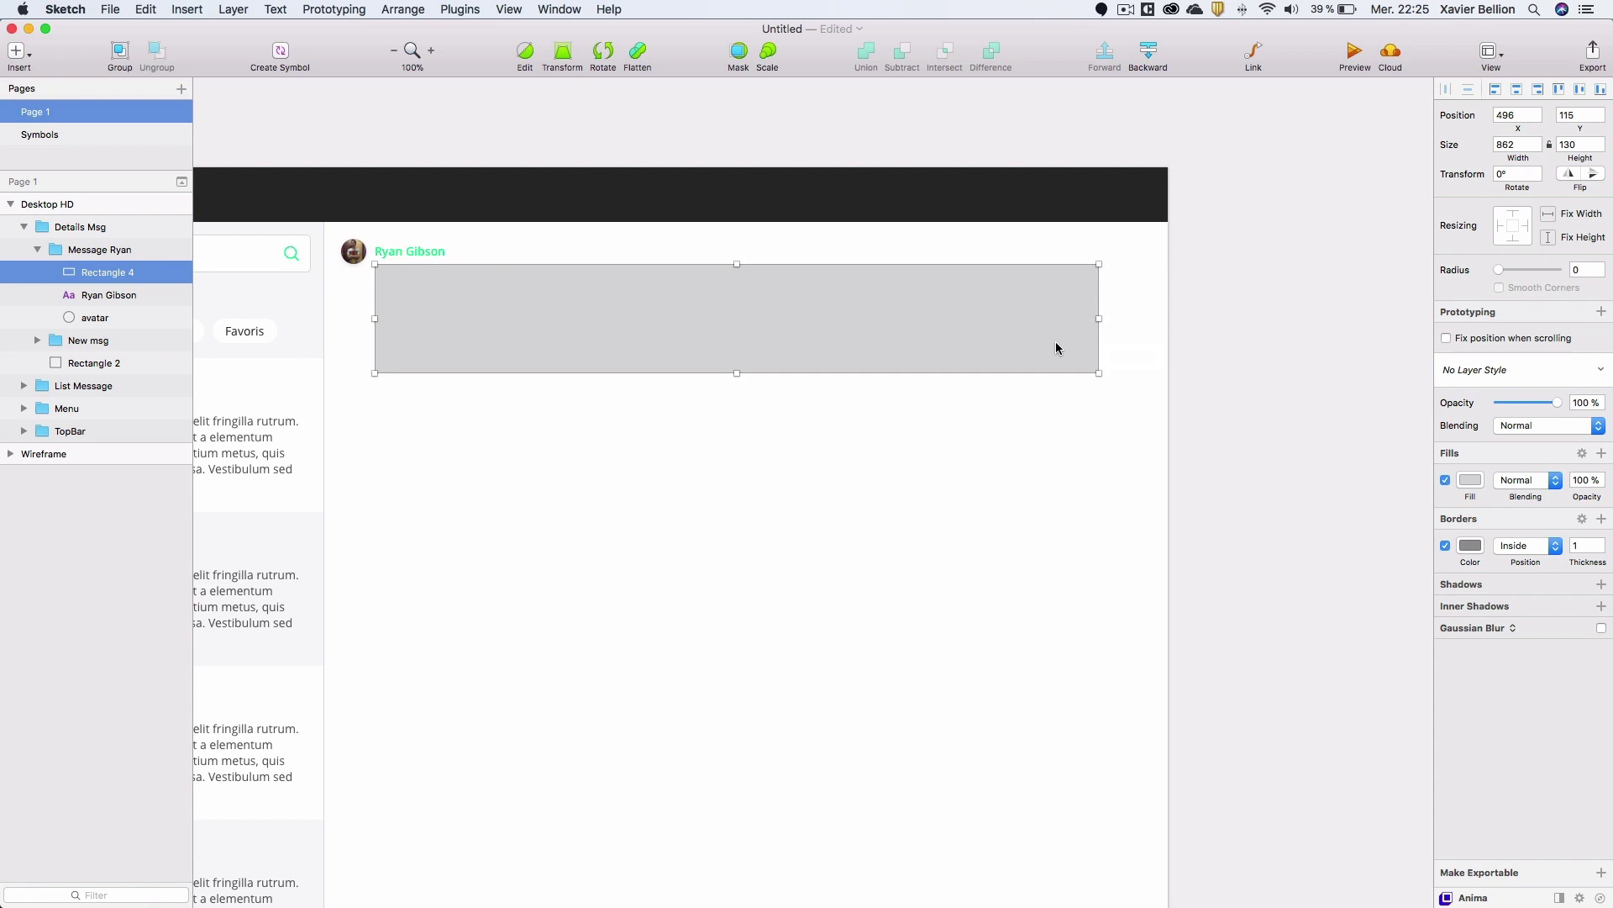
Make the rectangle borderless with corner radius 5 and fill #F7F7F7.
left_click(1446, 546)
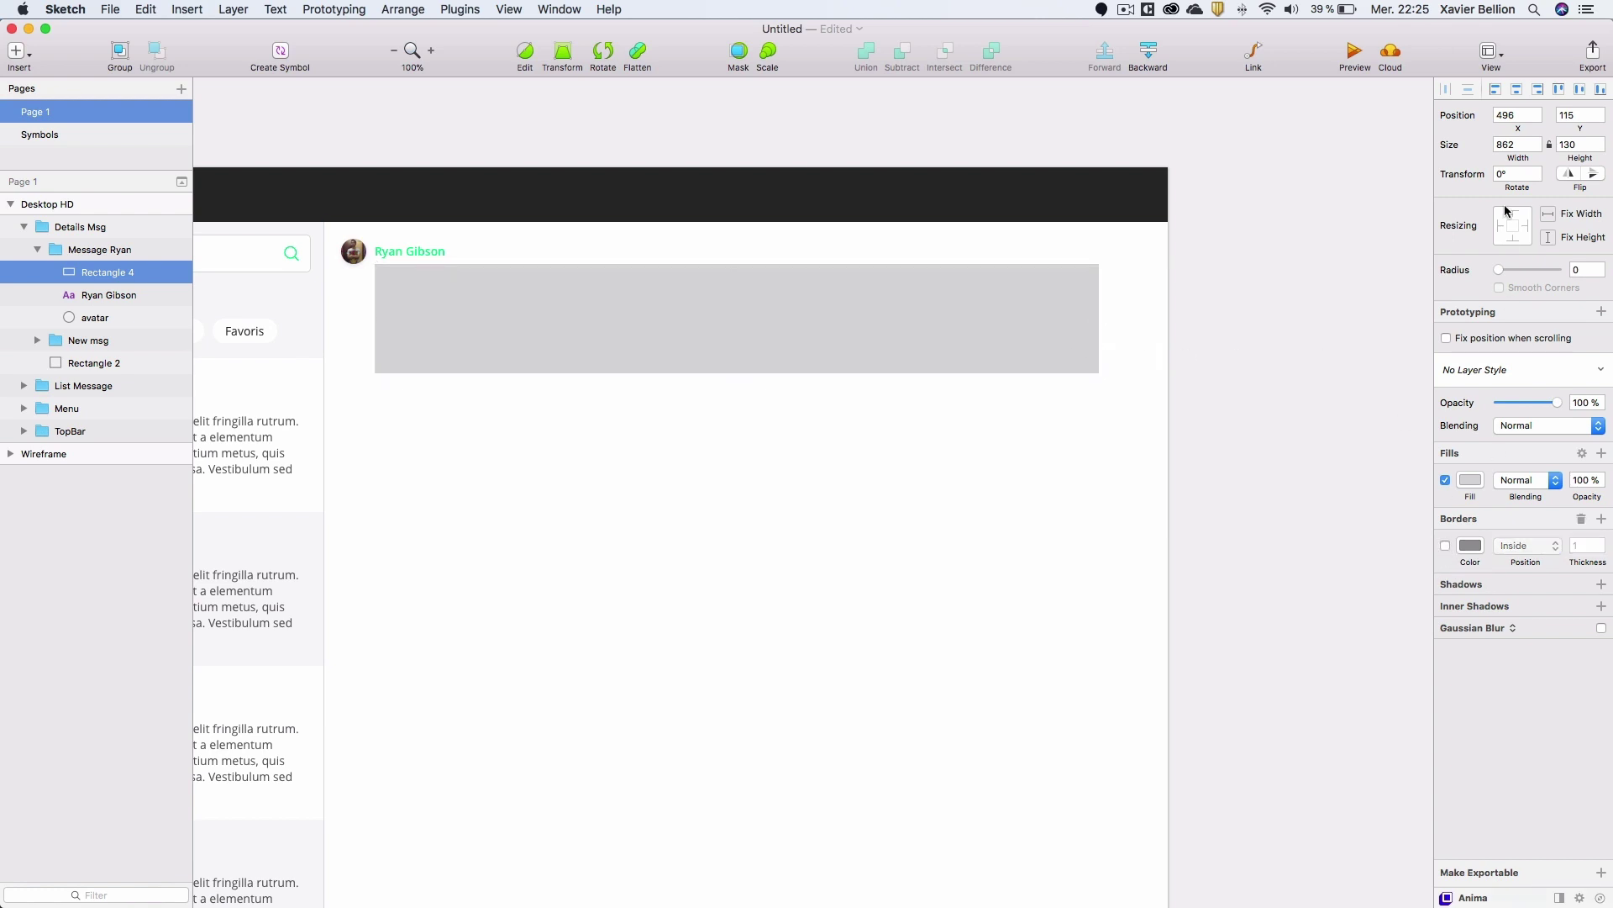
left_click(1580, 269)
key("Return")
left_click(611, 306)
left_click(1471, 485)
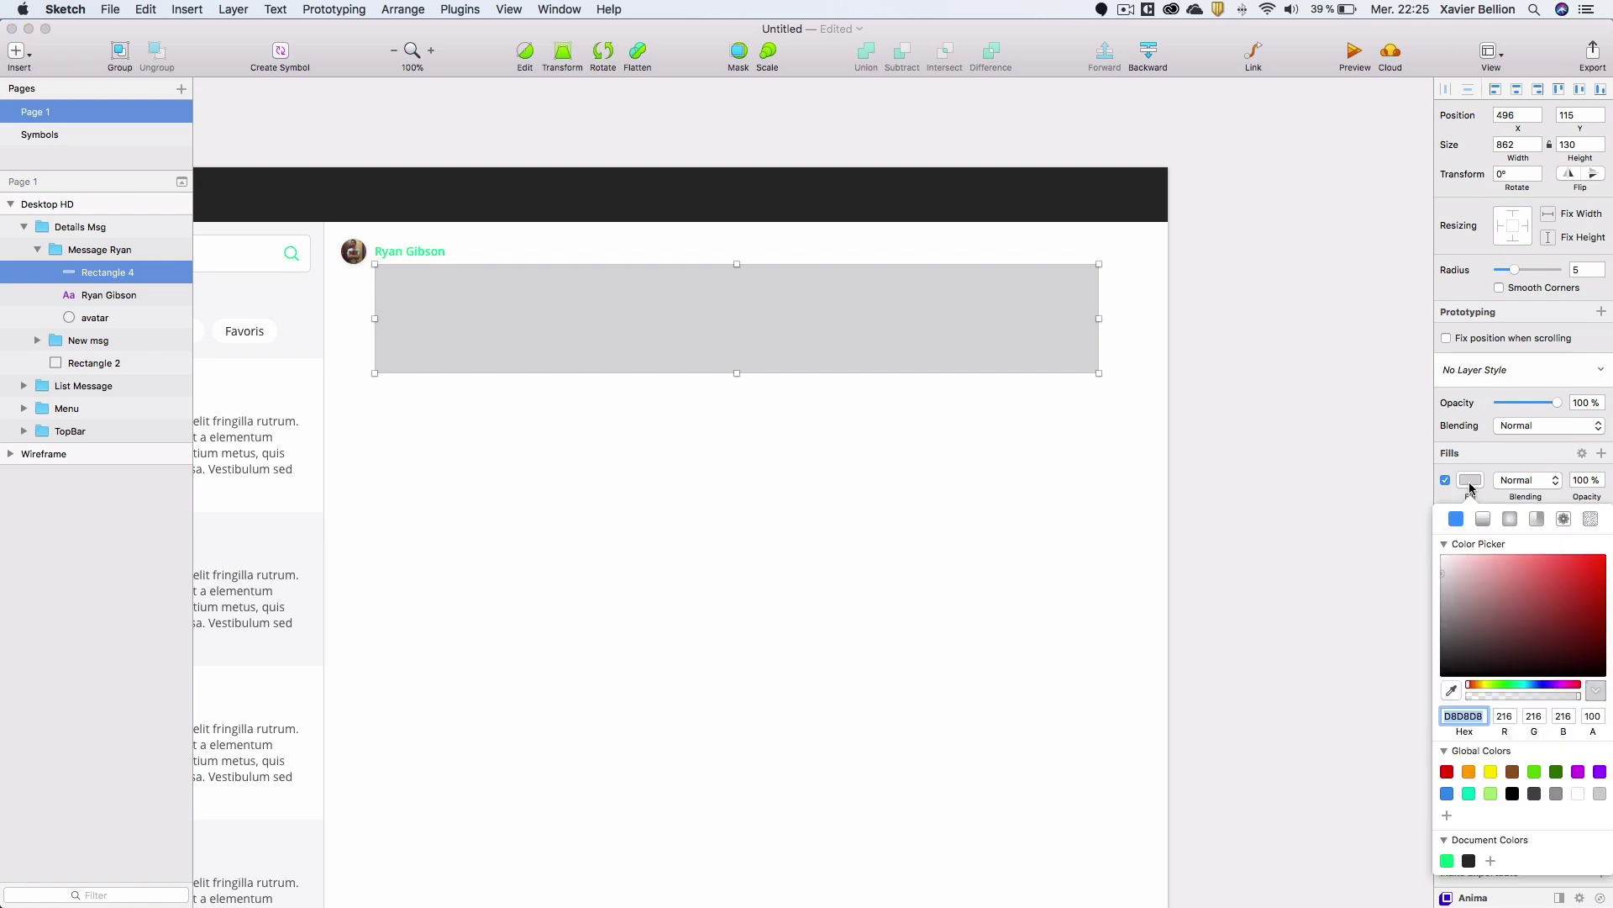
left_click_drag(1446, 567, 1437, 561)
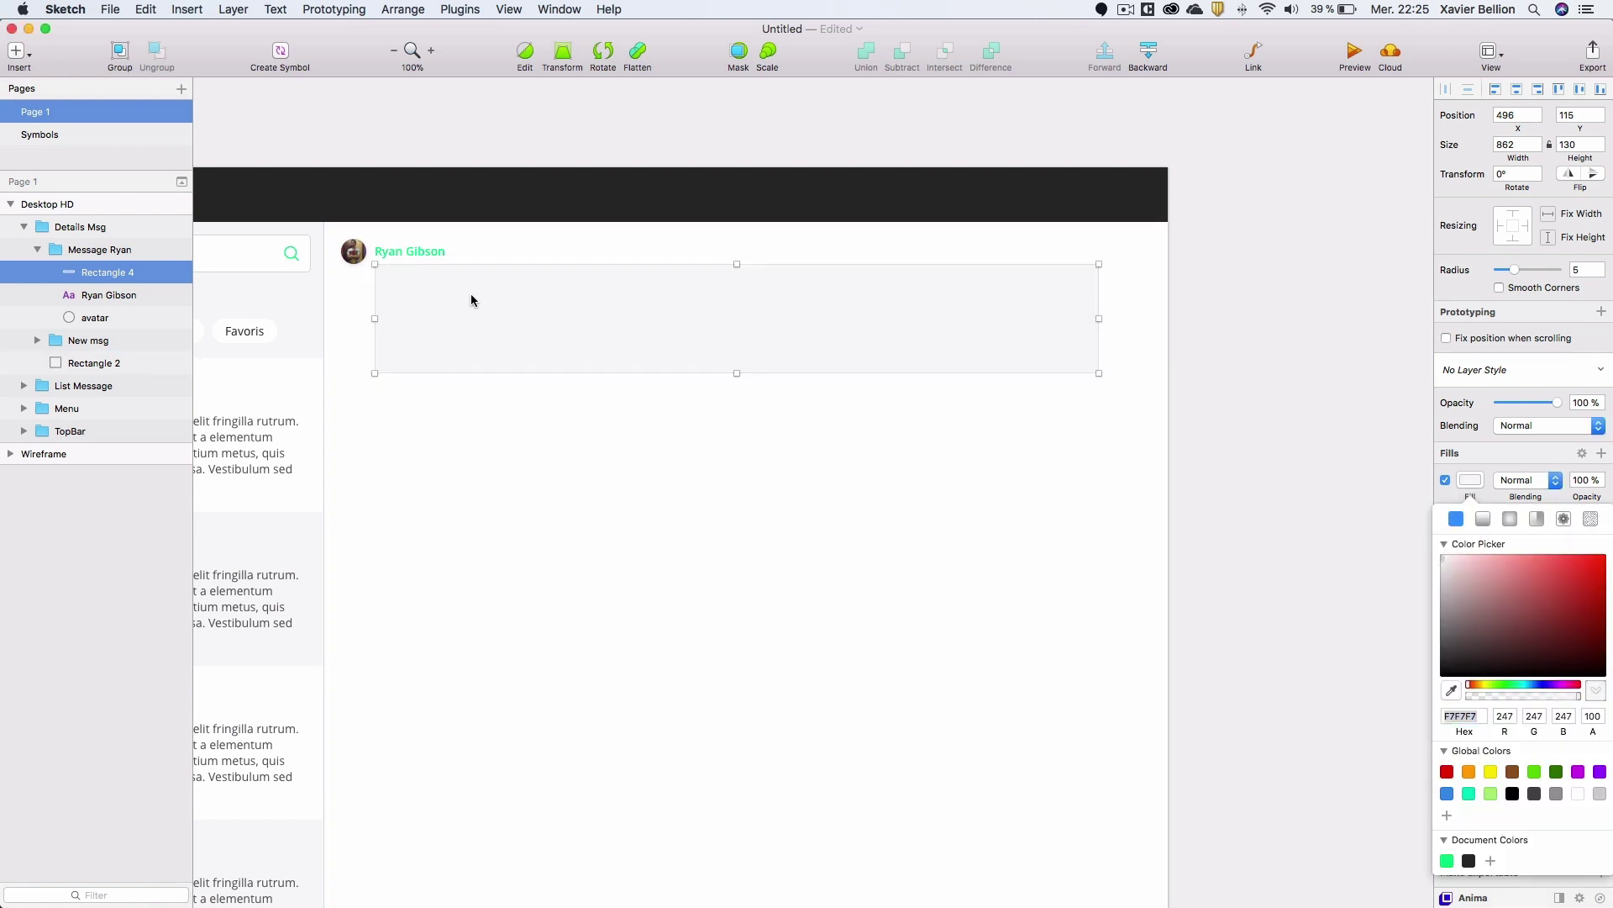
Add three points on the bubble's left edge and pull the middle one out into a tail.
left_click(395, 277)
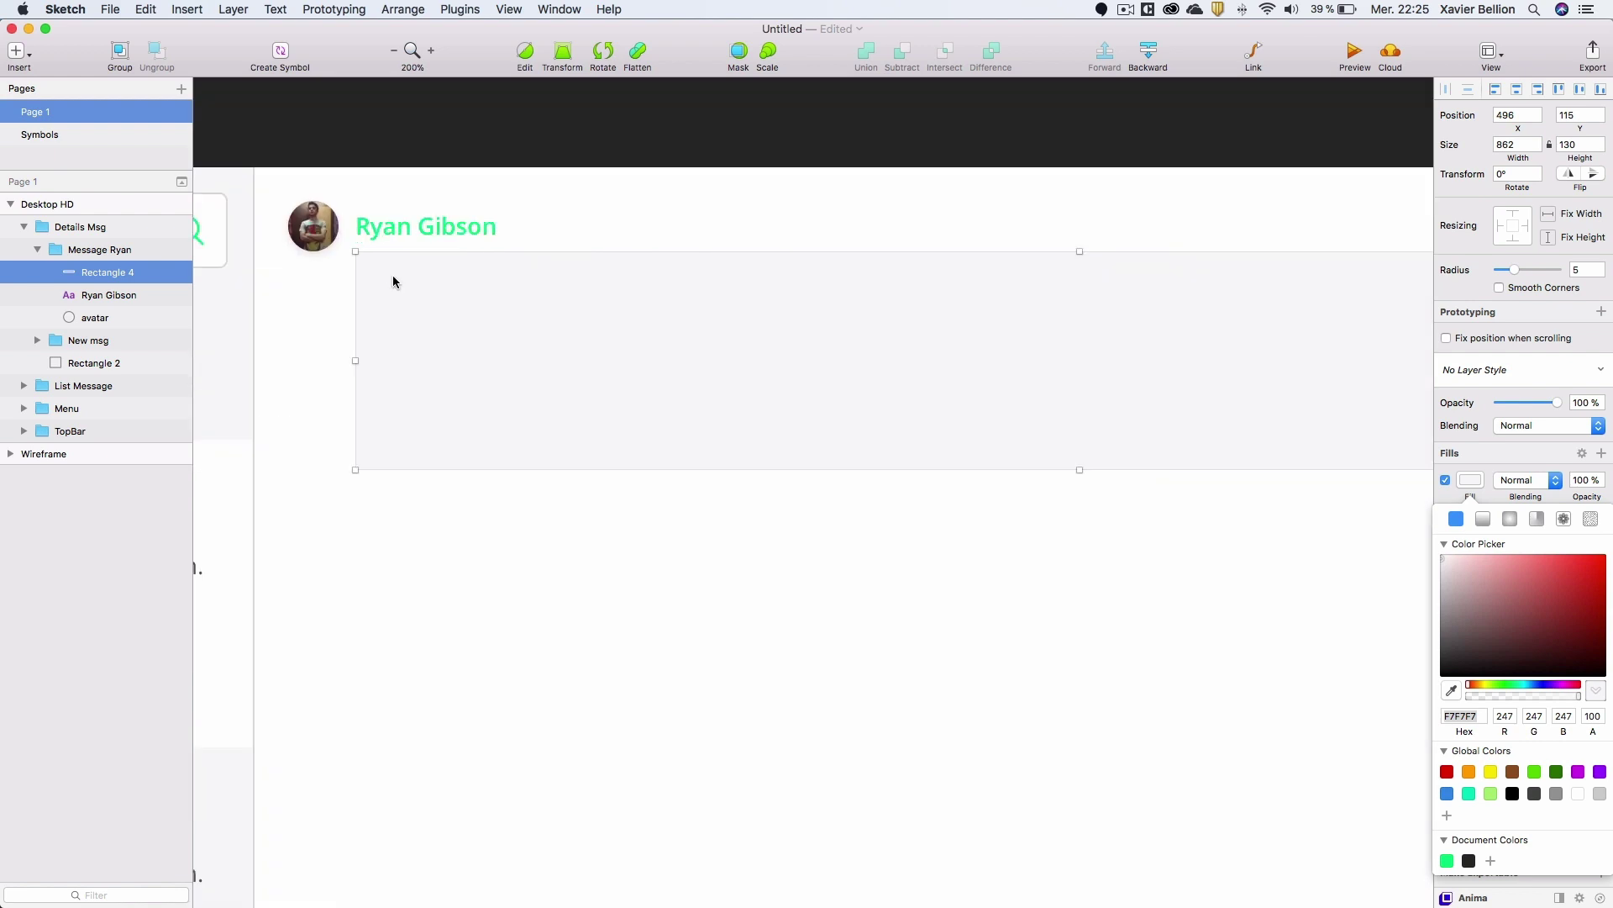
double_click(466, 331)
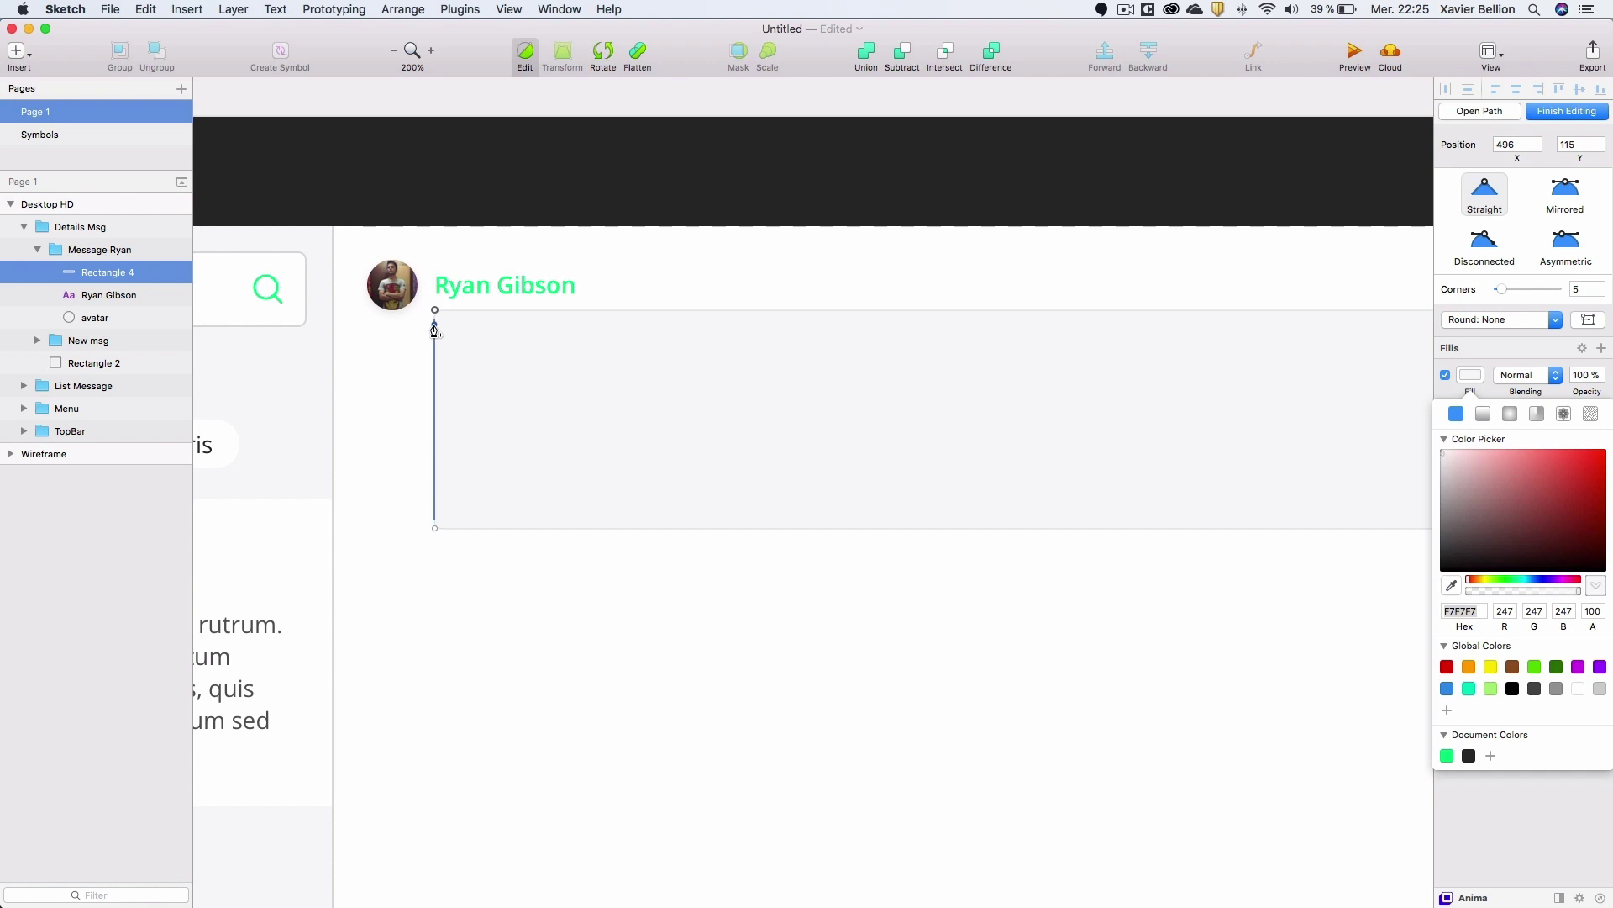
left_click(435, 326)
left_click(434, 335)
left_click(434, 345)
left_click_drag(436, 337, 423, 335)
left_click(1471, 381)
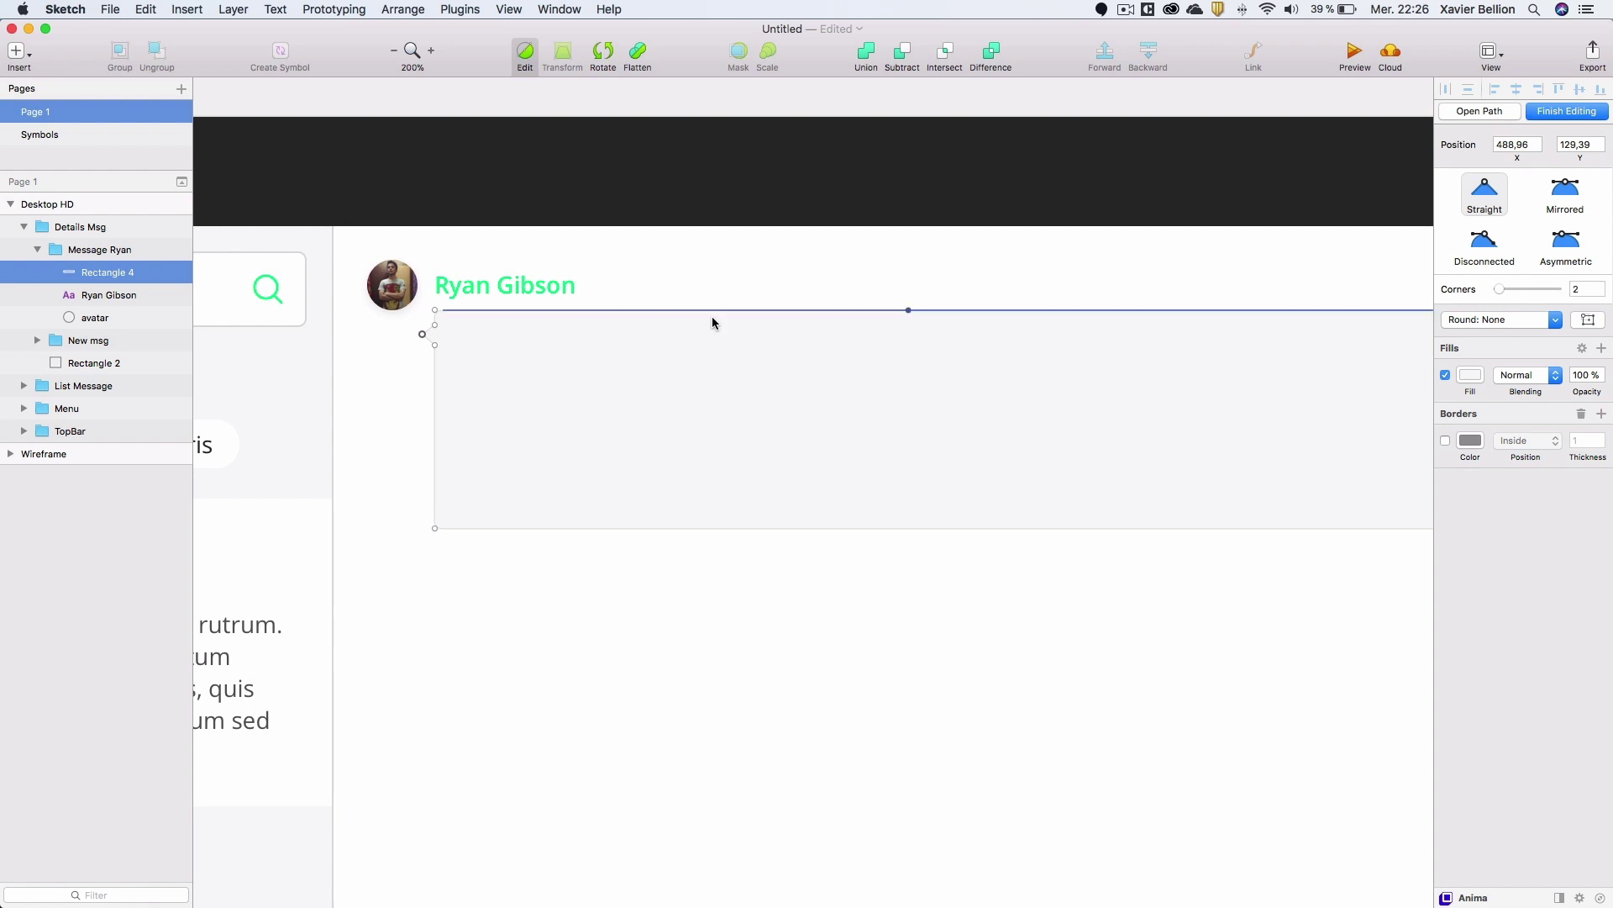
left_click(368, 336)
Lower the avatar circle so it sits beside the bubble.
left_click(400, 288)
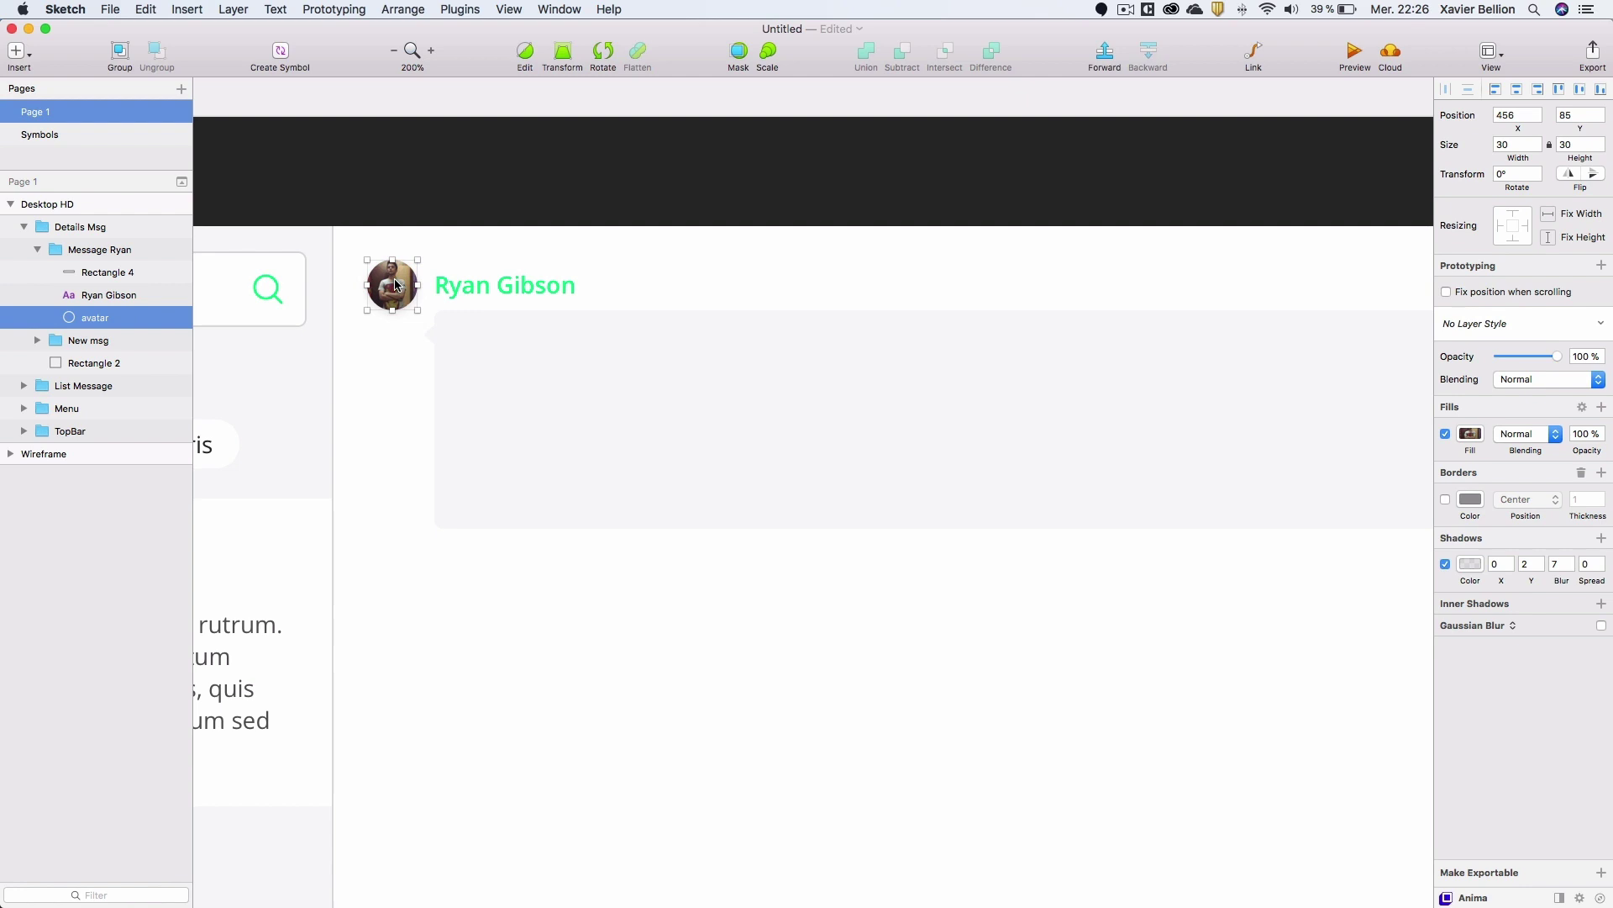
left_click_drag(400, 286, 384, 330)
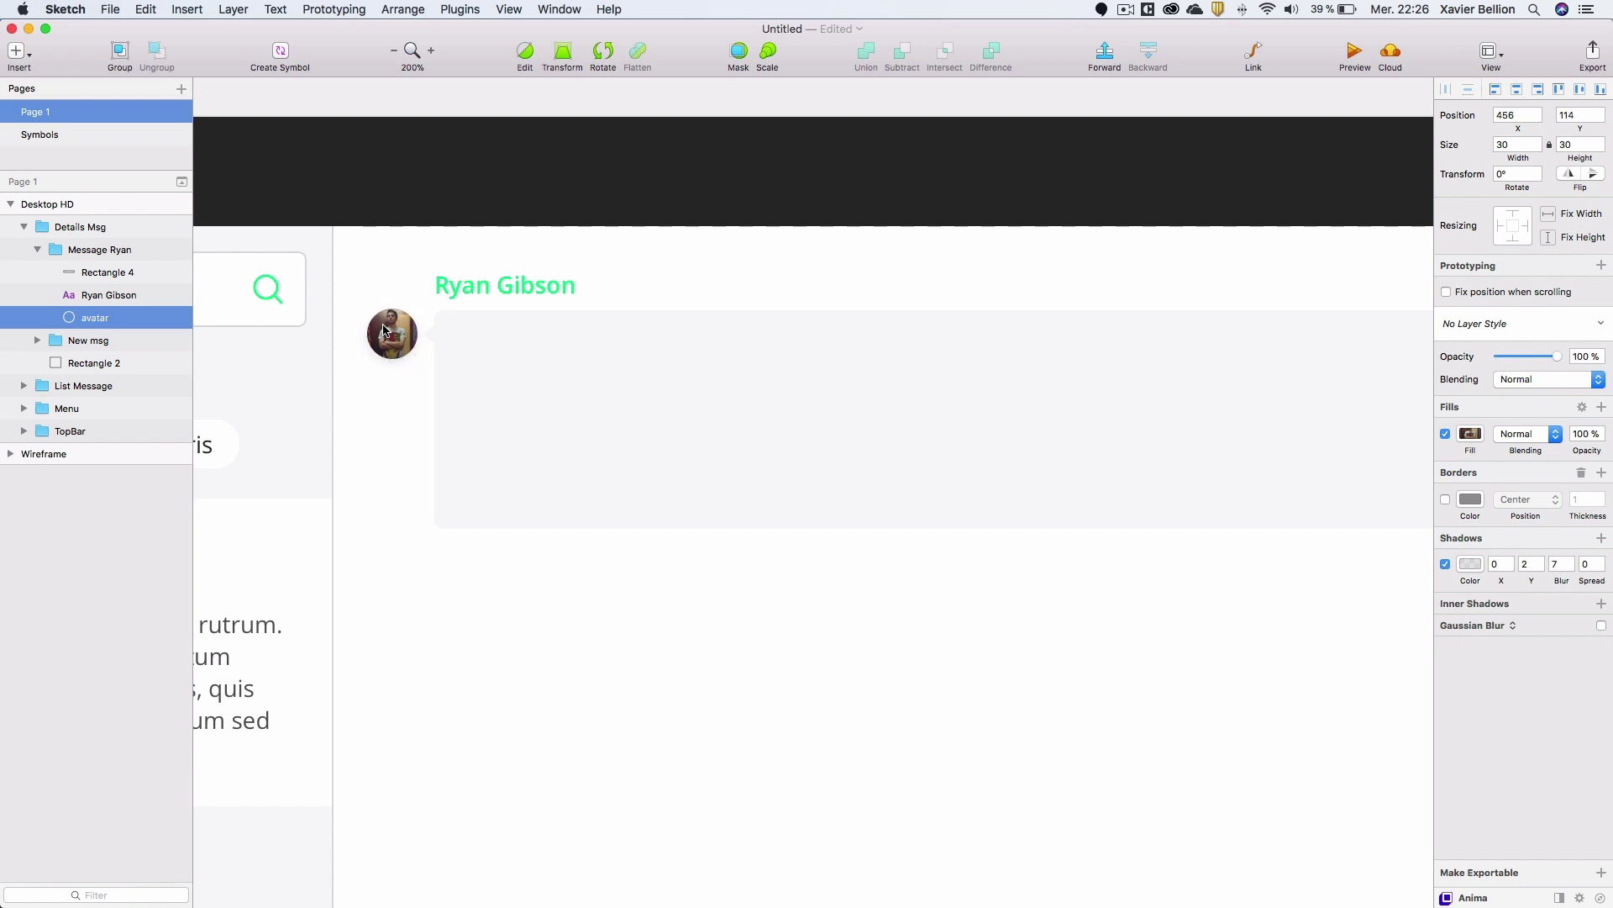
scroll(516, 340, "down", 2)
scroll(593, 350, "down", 2)
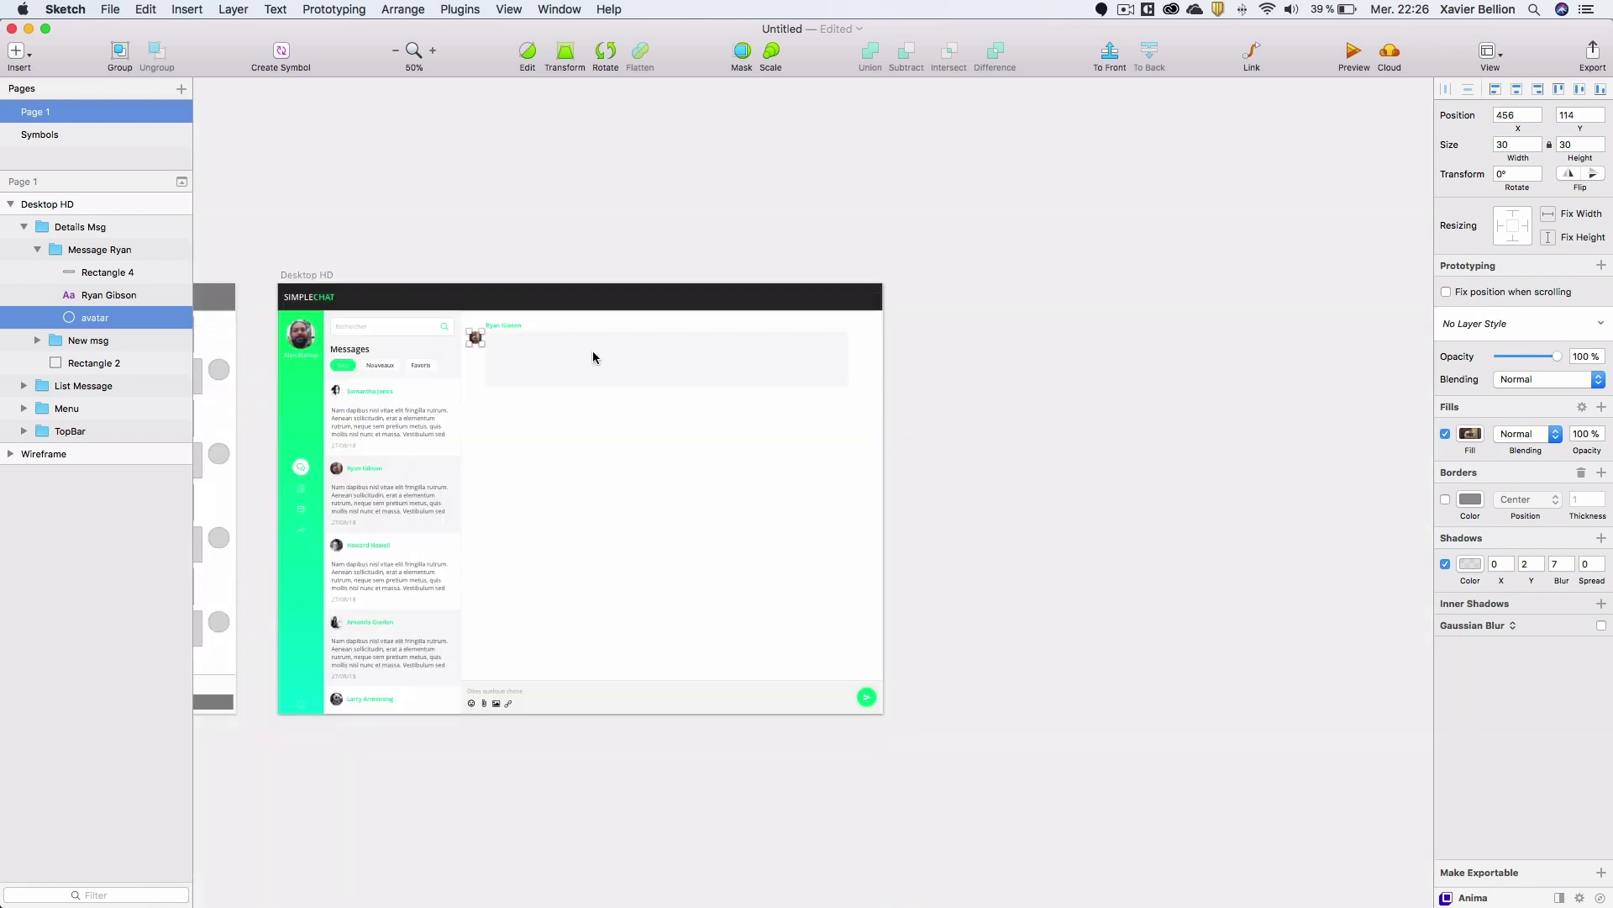
Draw a text box across the grey message bubble.
scroll(588, 347, "up", 2)
left_click(426, 171)
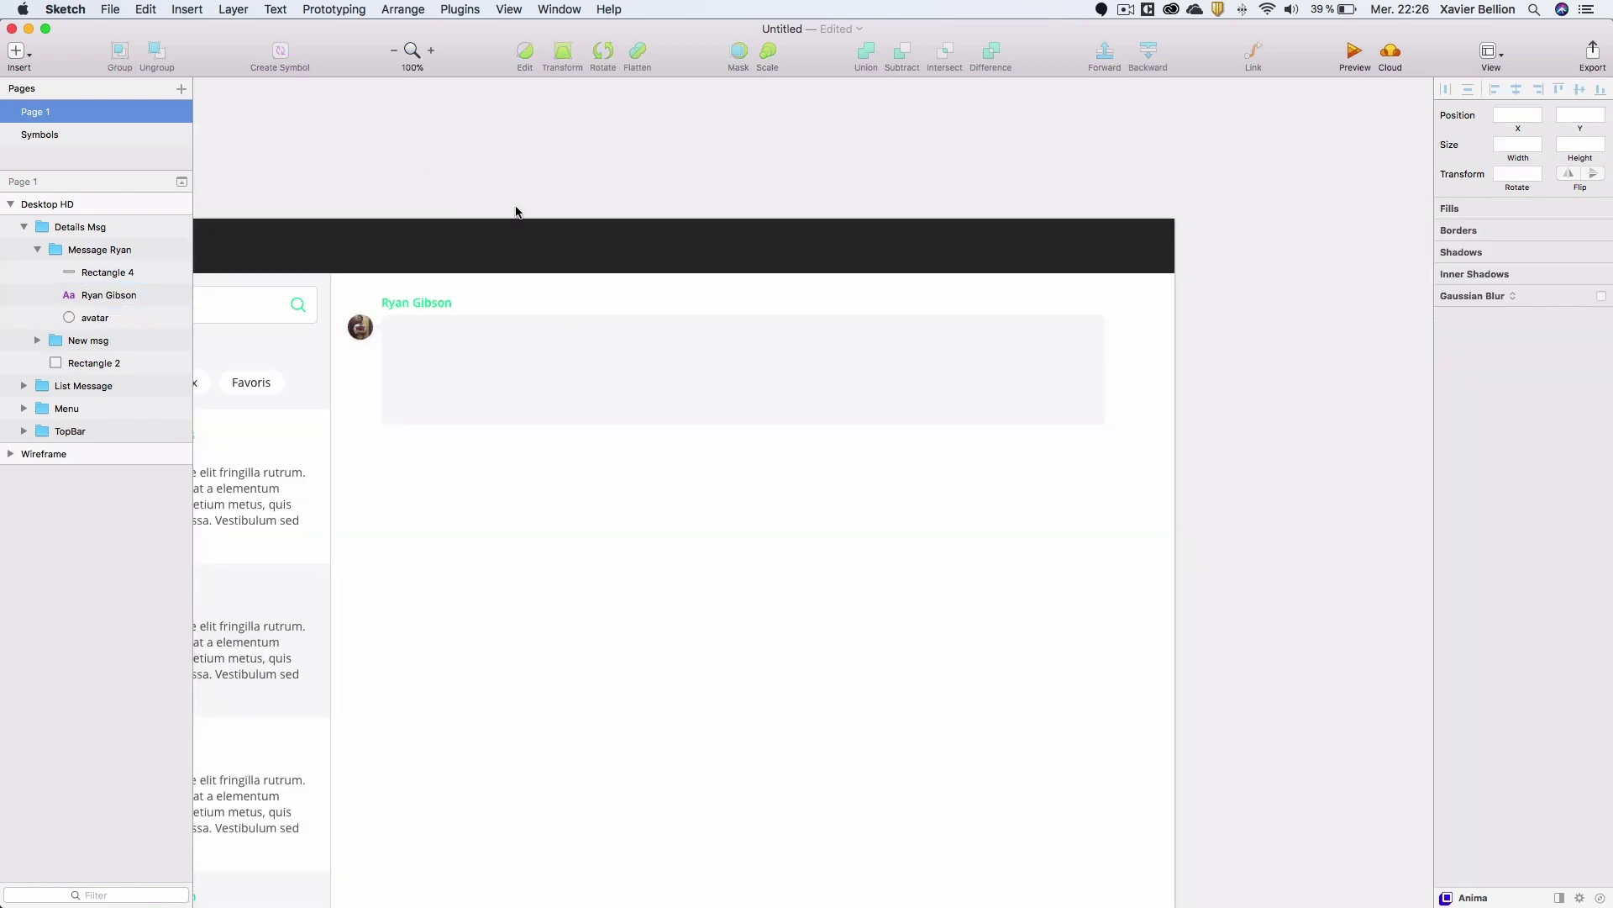
scroll(538, 372, "up", 2)
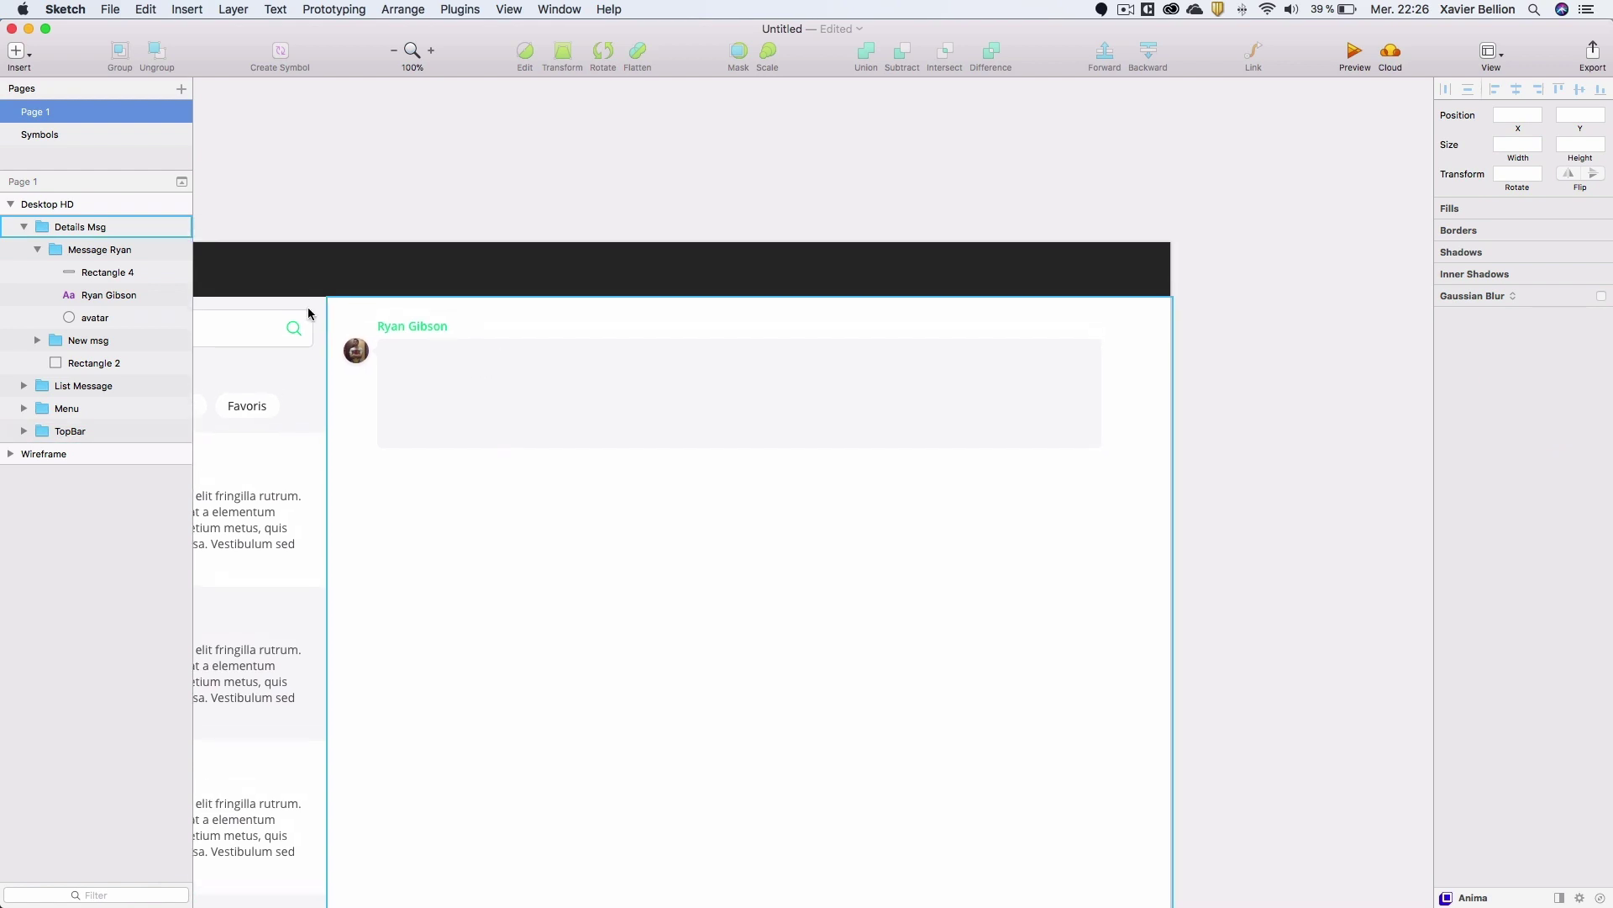
left_click(105, 271)
left_click_drag(388, 346, 1093, 442)
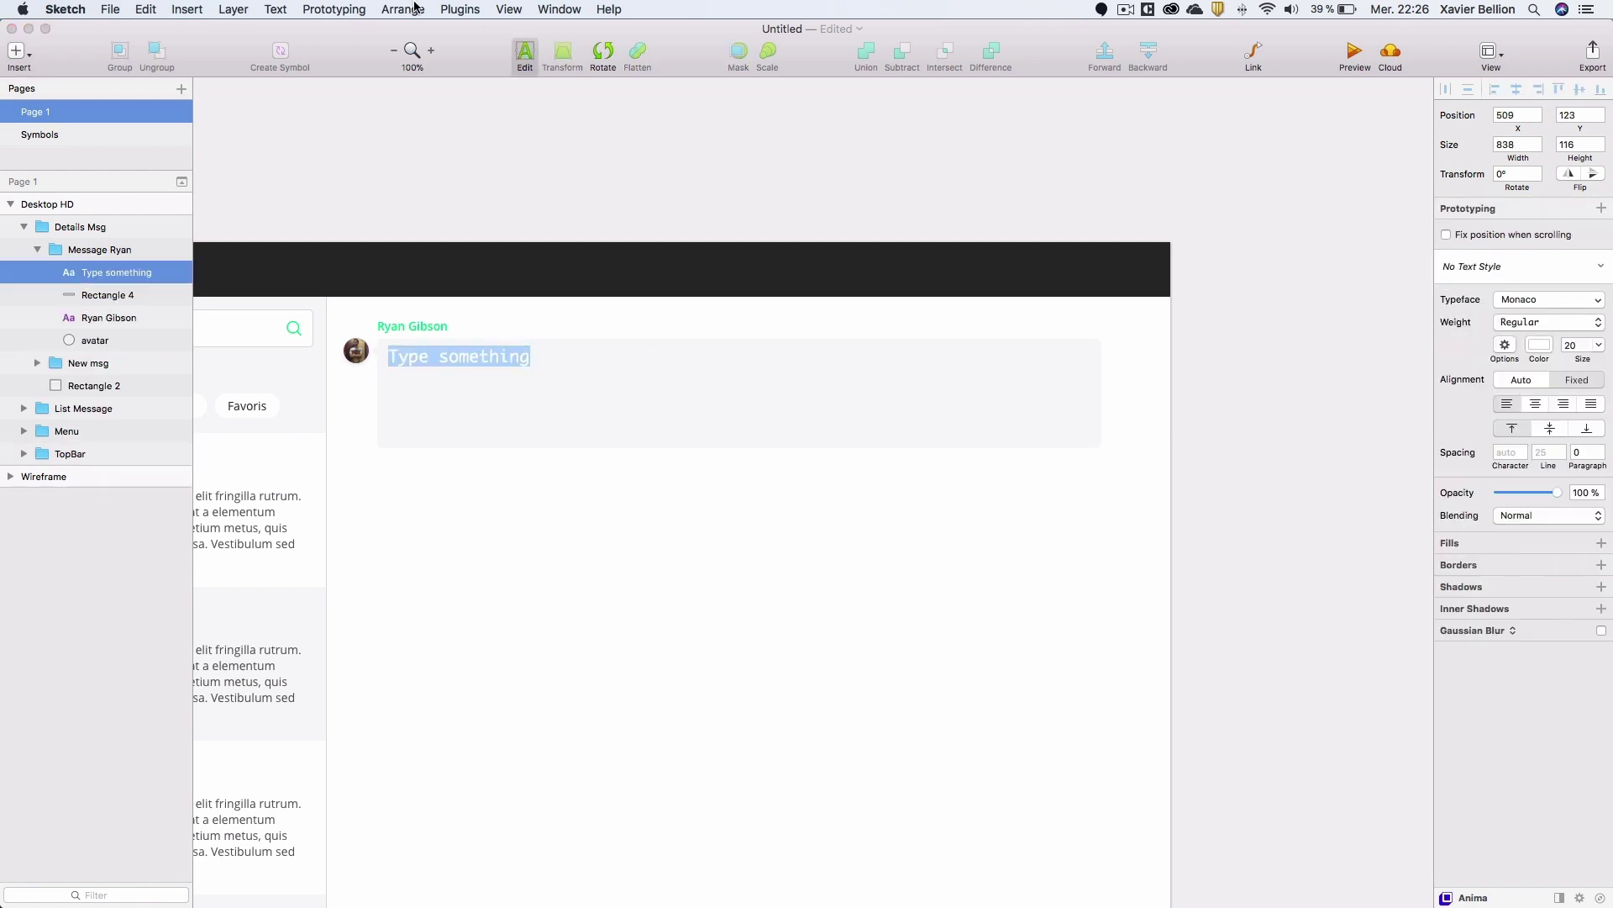
Give the text size 14 and the Text msg style, then move it up inside the bubble.
left_click(1574, 345)
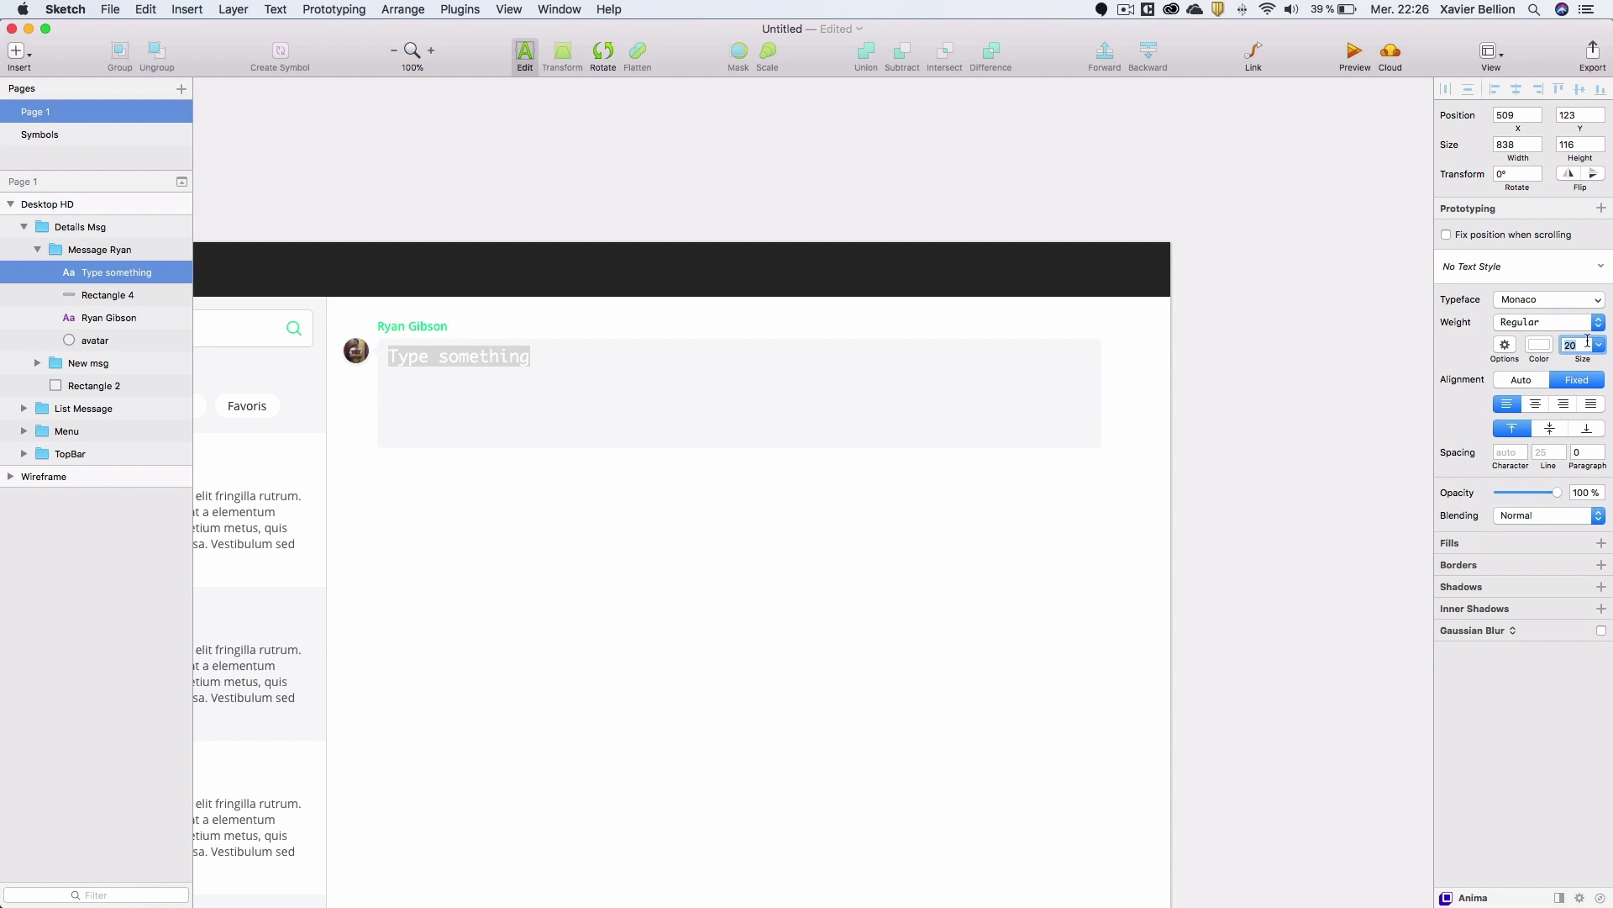
type("14")
key("Return")
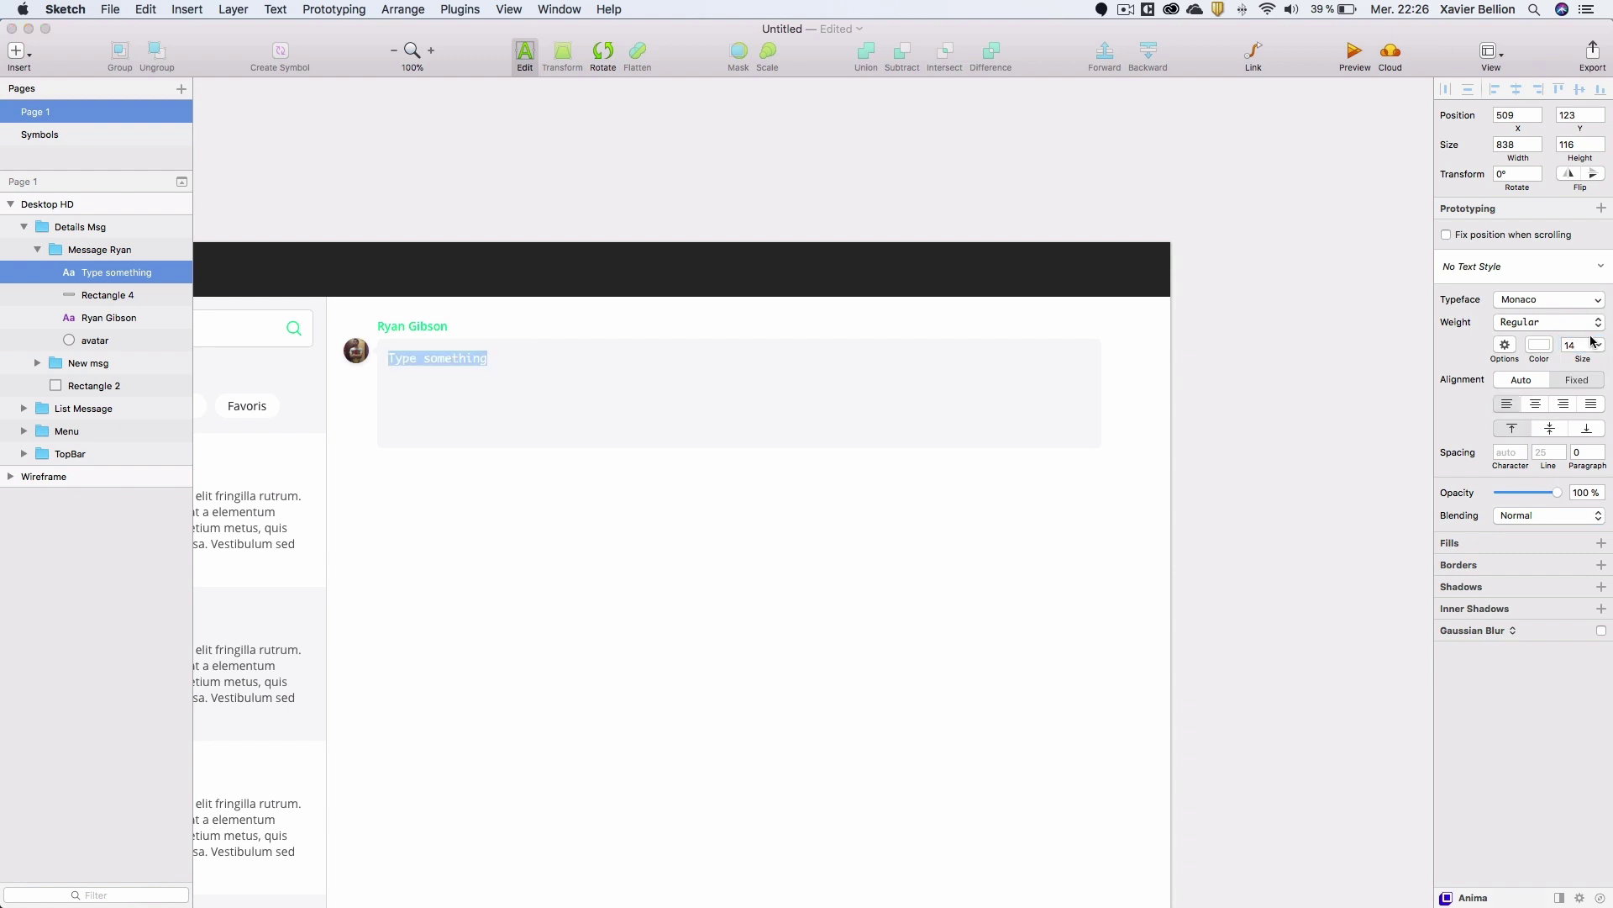
left_click(1500, 267)
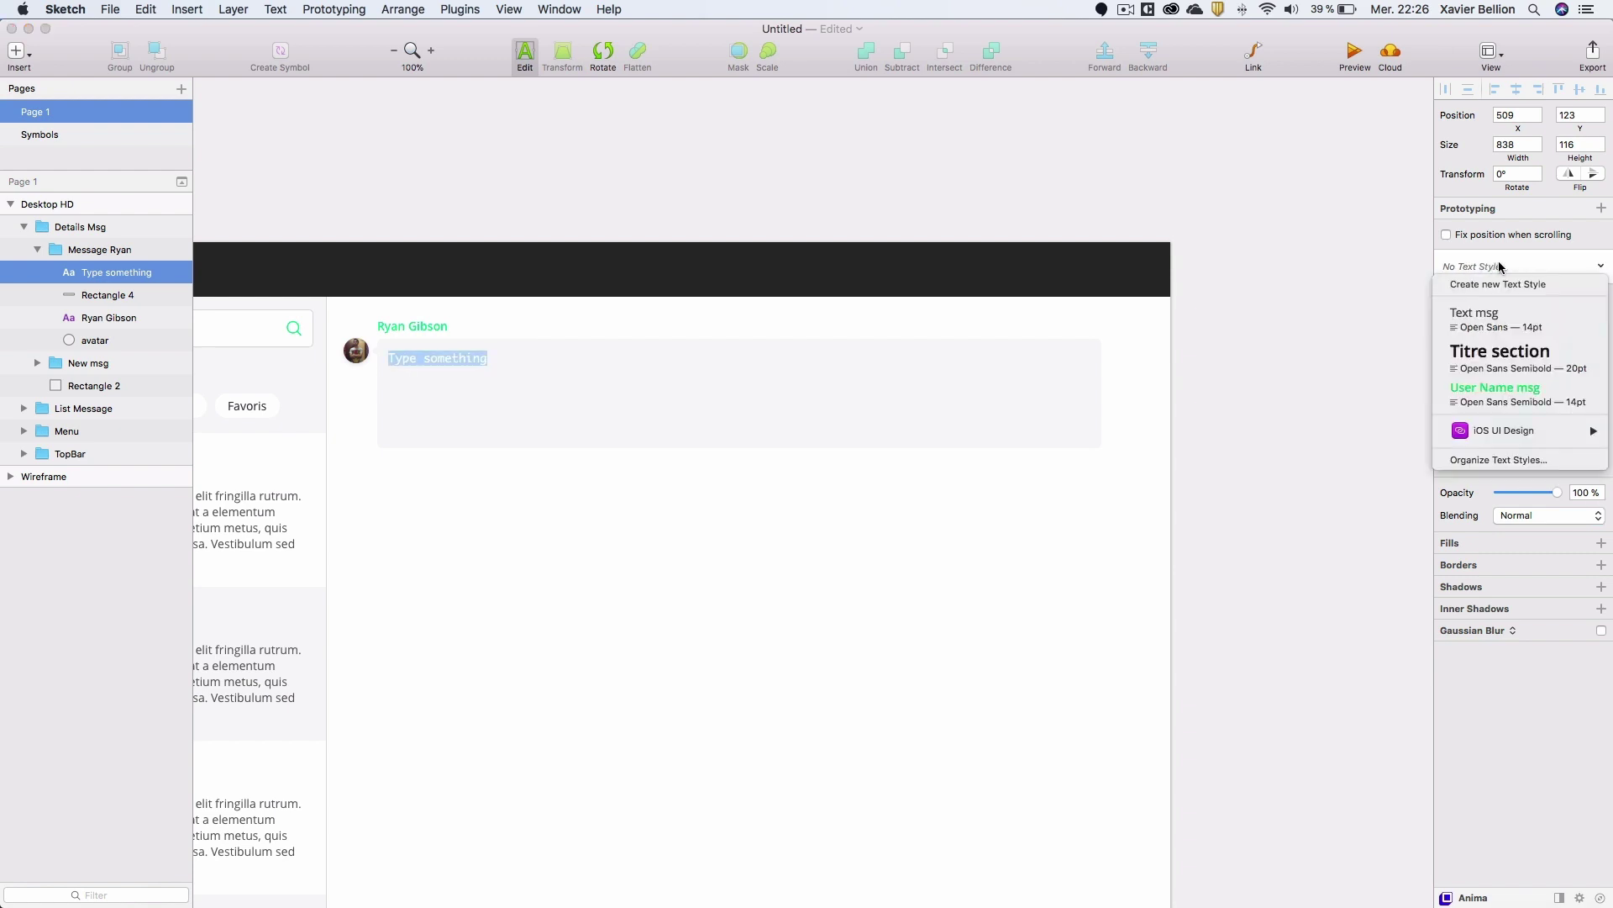
left_click(1493, 320)
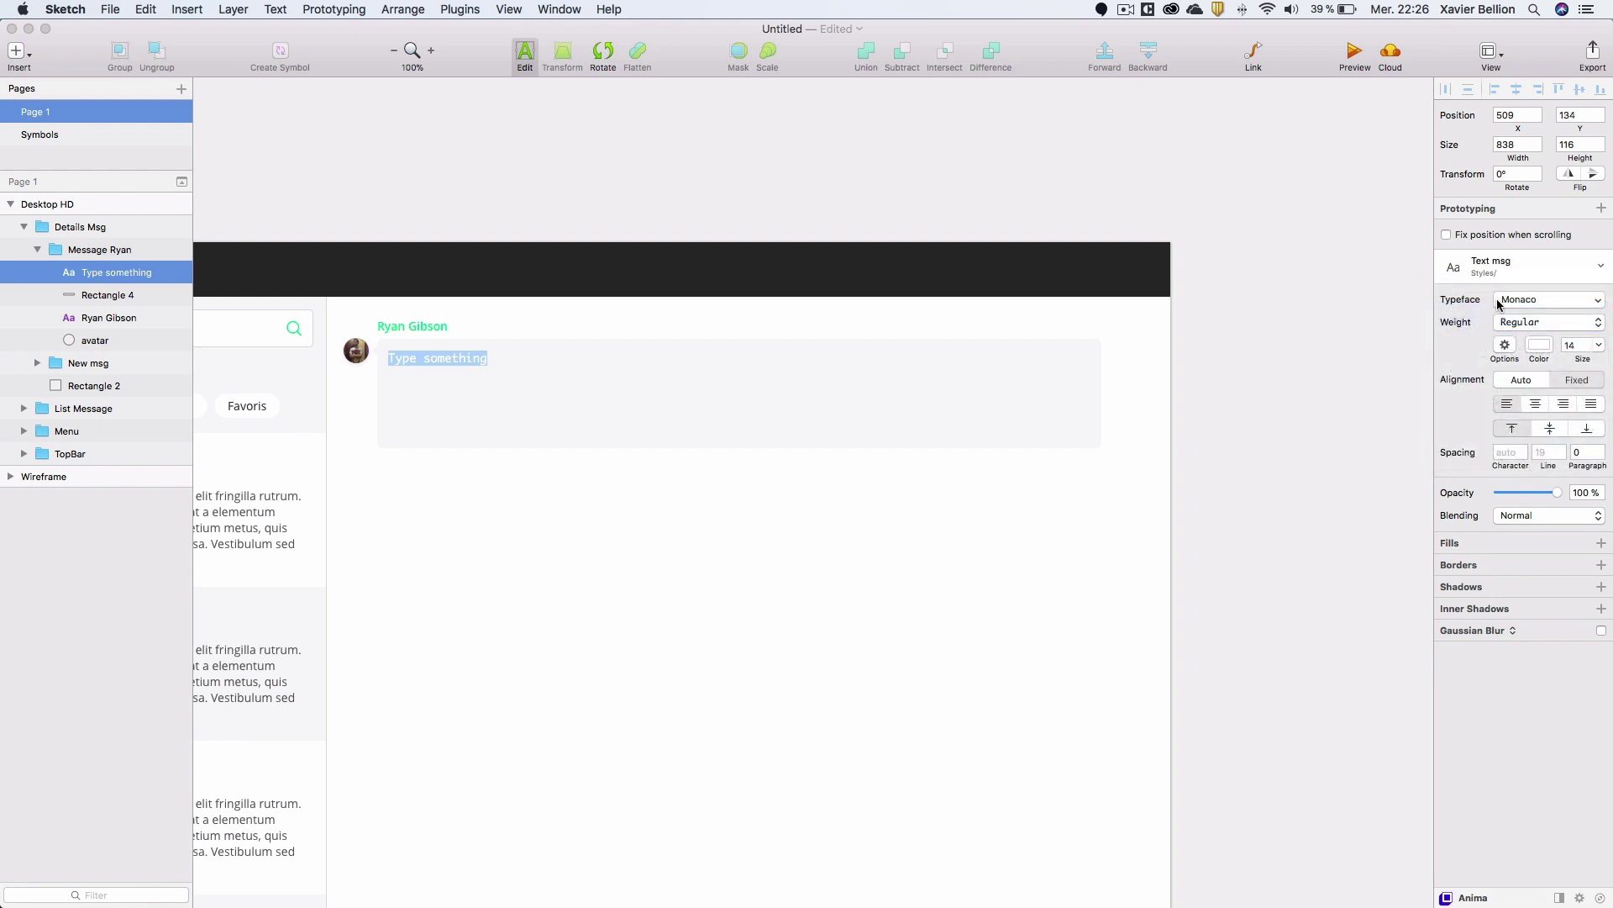
left_click(92, 295)
left_click(95, 271)
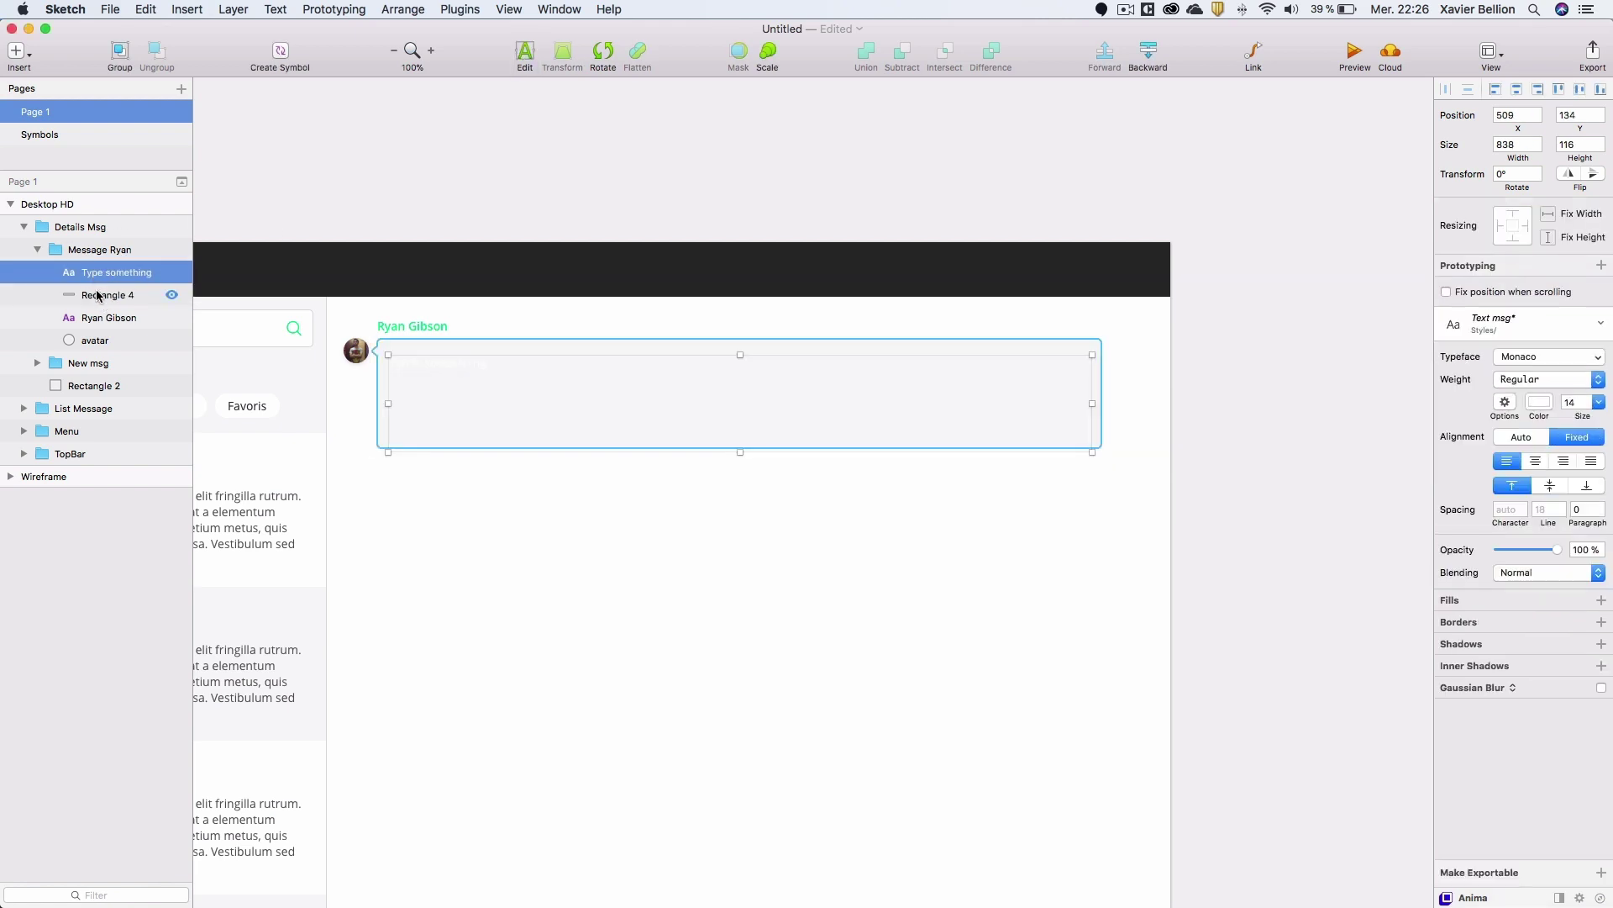
left_click(1518, 330)
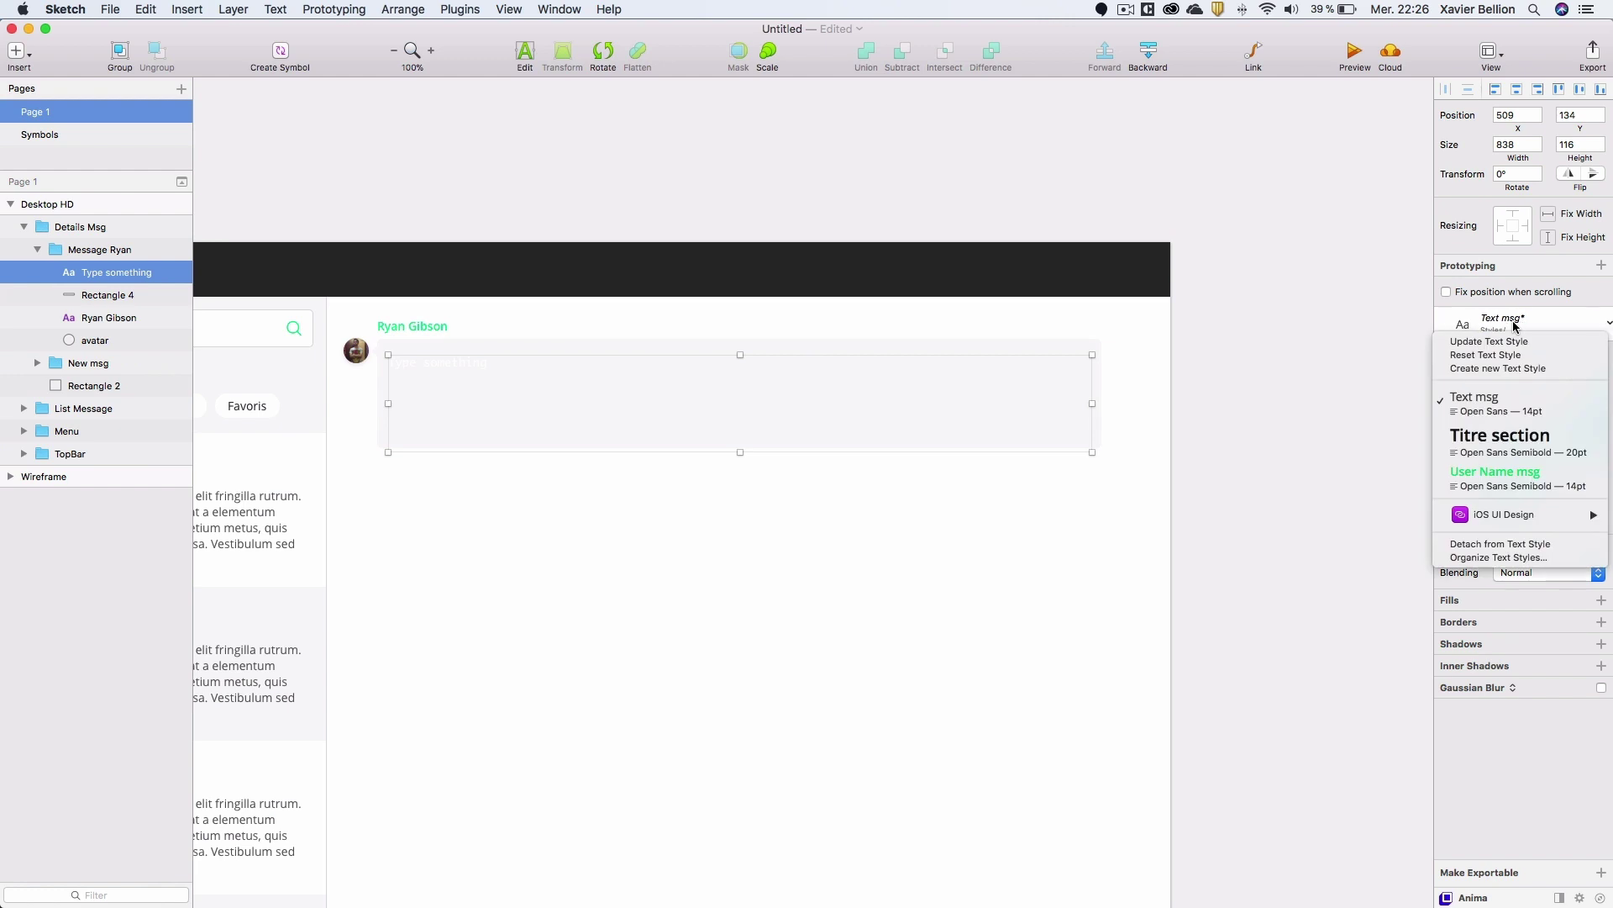
left_click(1512, 403)
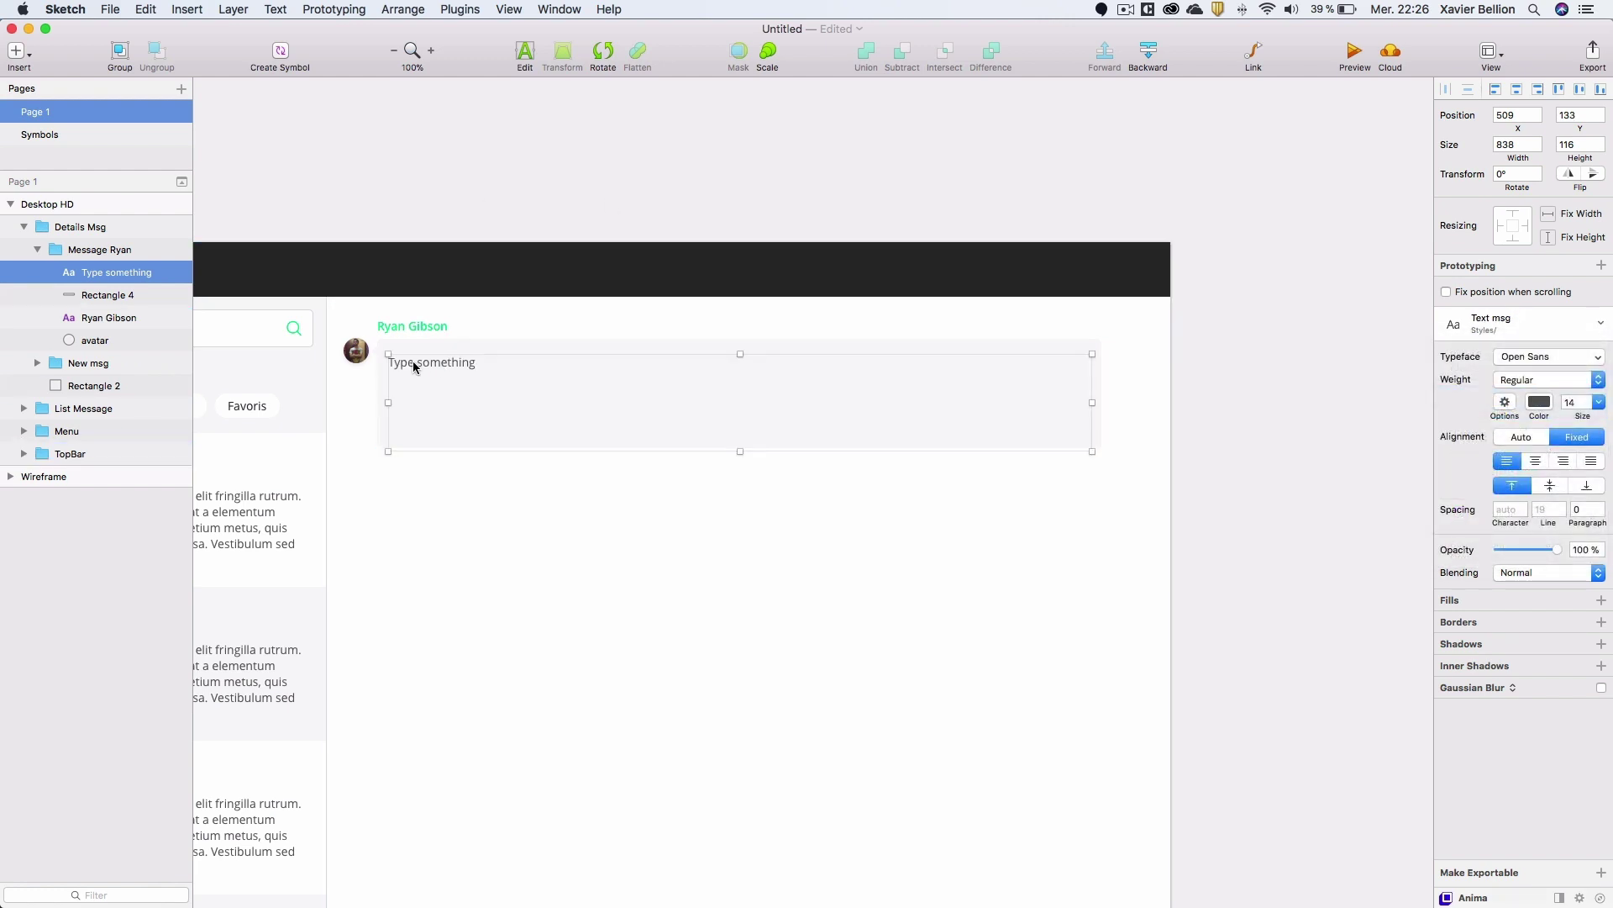
left_click_drag(418, 366, 417, 355)
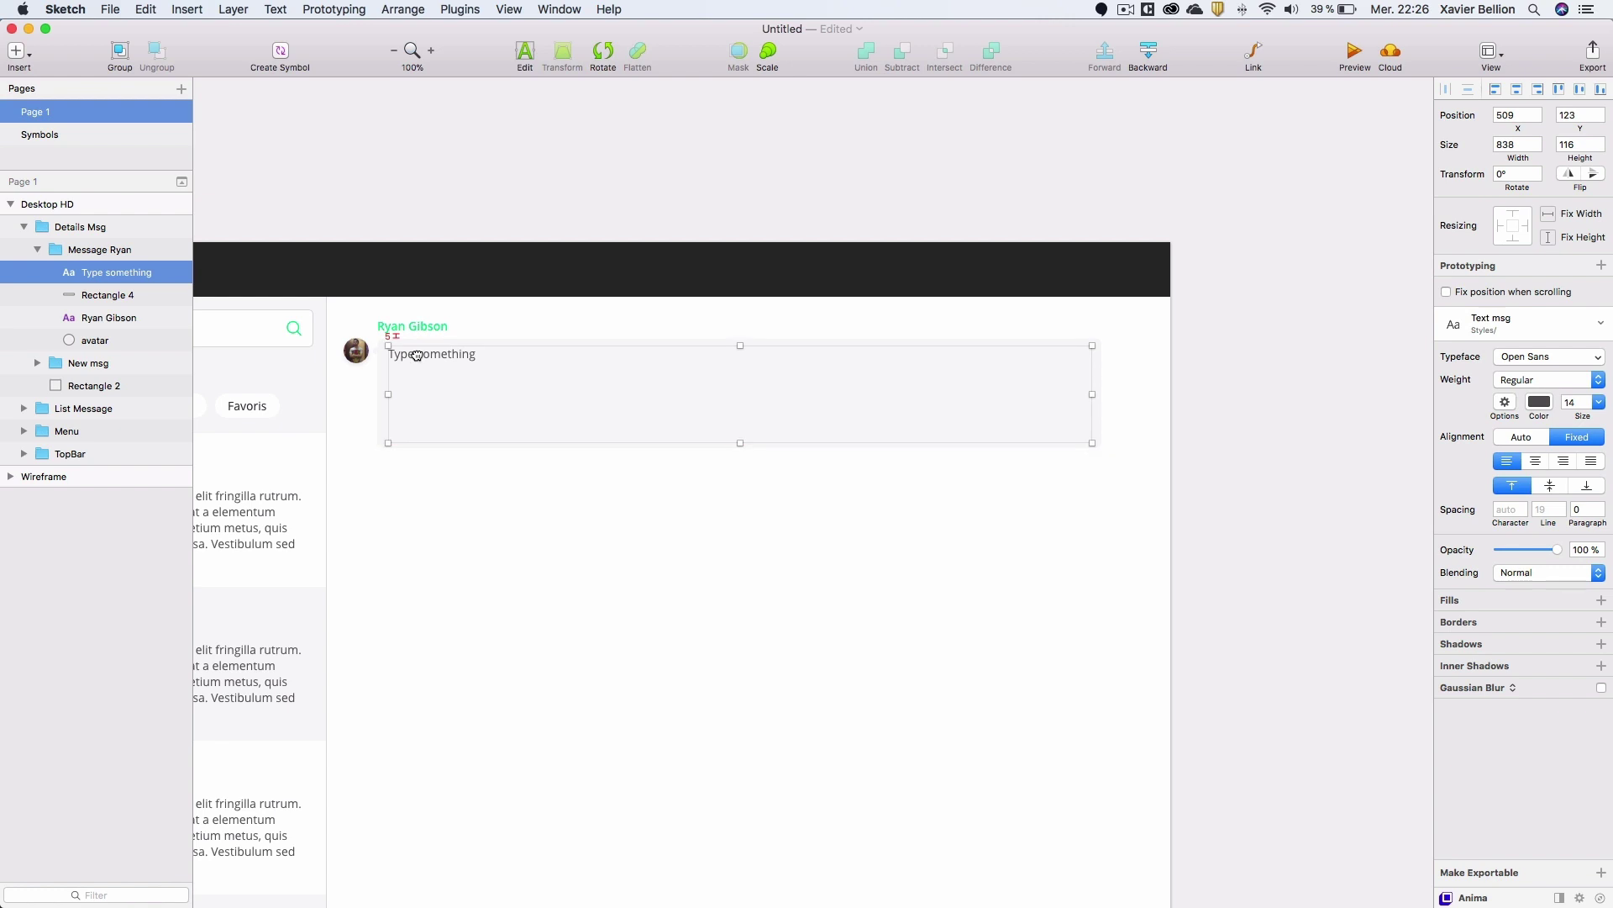
Fill the text box with lorem ipsum using Content Generator's Generate Lorem.
left_click(400, 10)
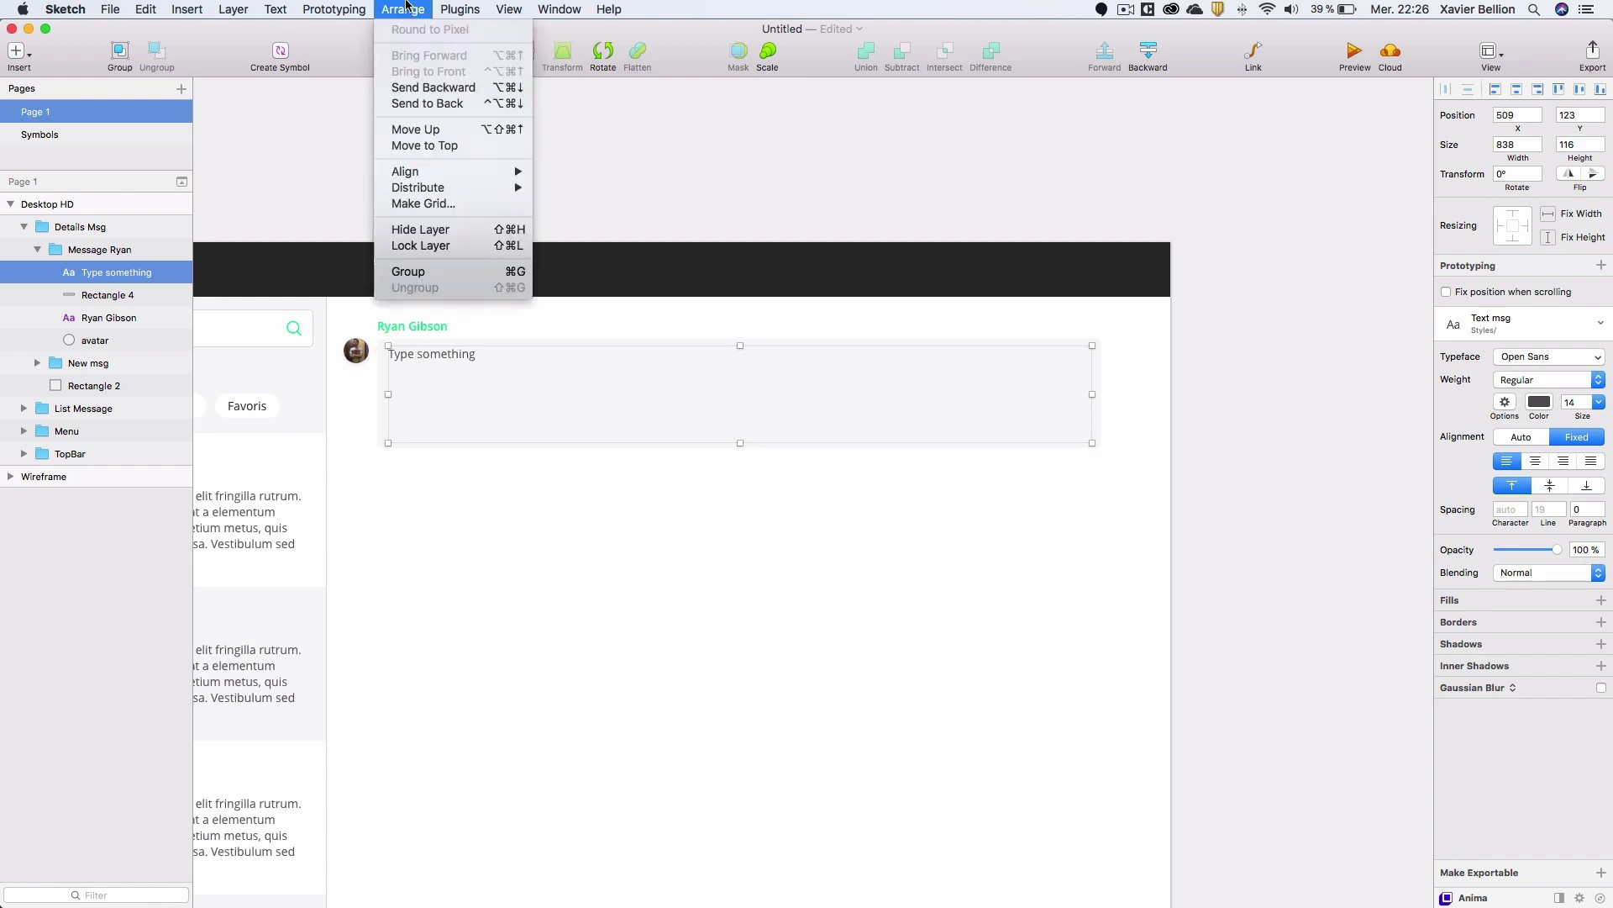
mouse_move(461, 10)
mouse_move(516, 94)
mouse_move(512, 62)
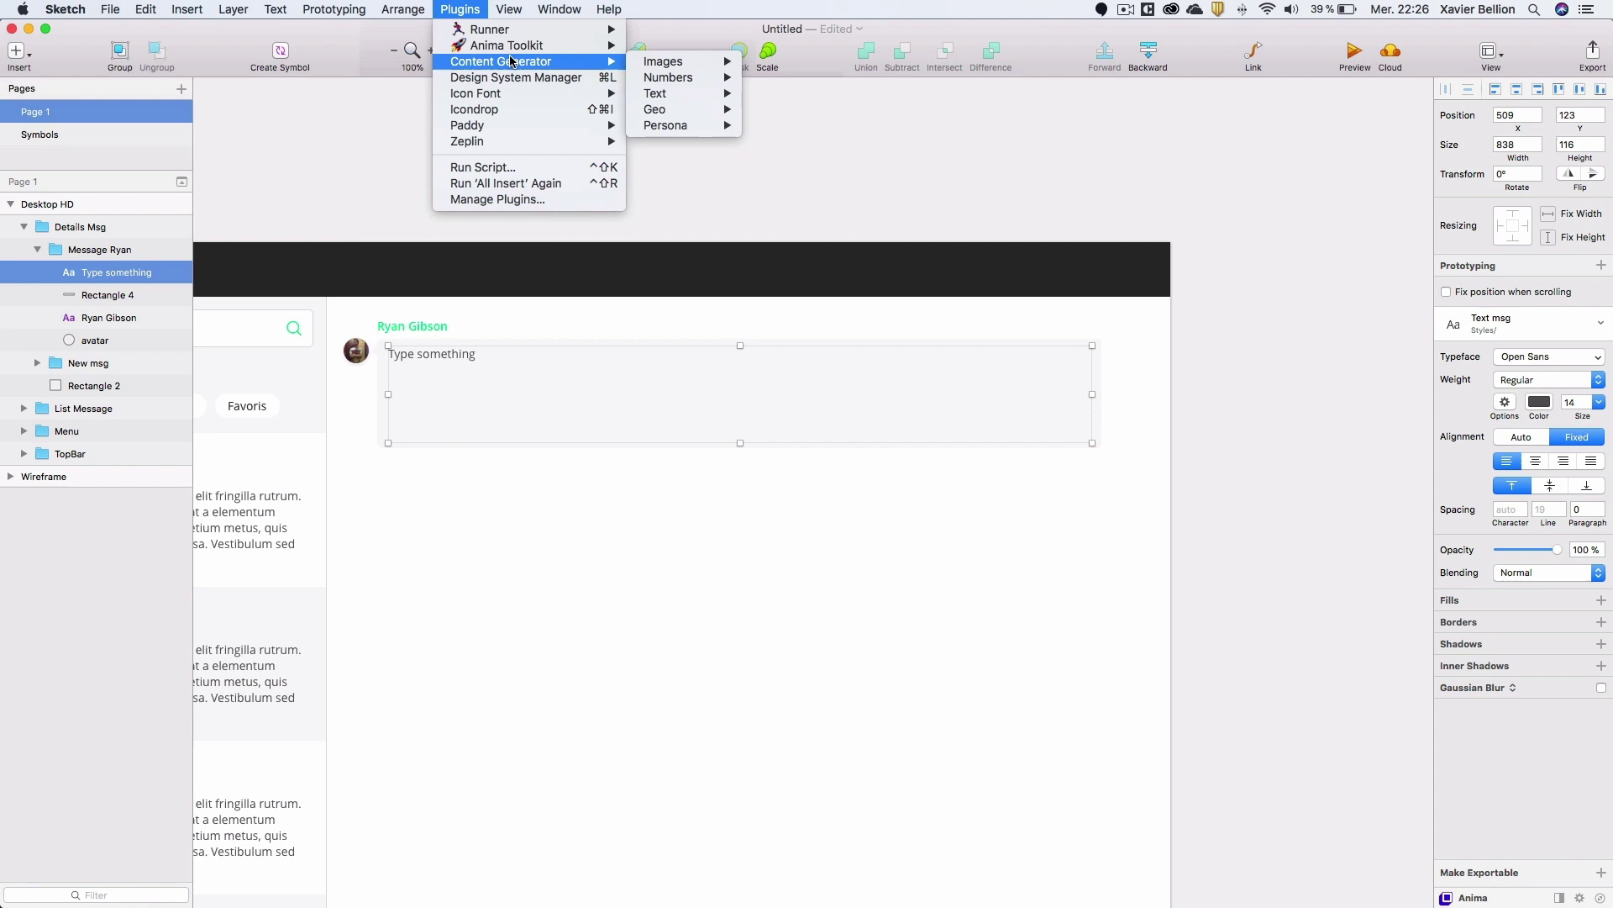
mouse_move(699, 99)
mouse_move(795, 142)
left_click(936, 146)
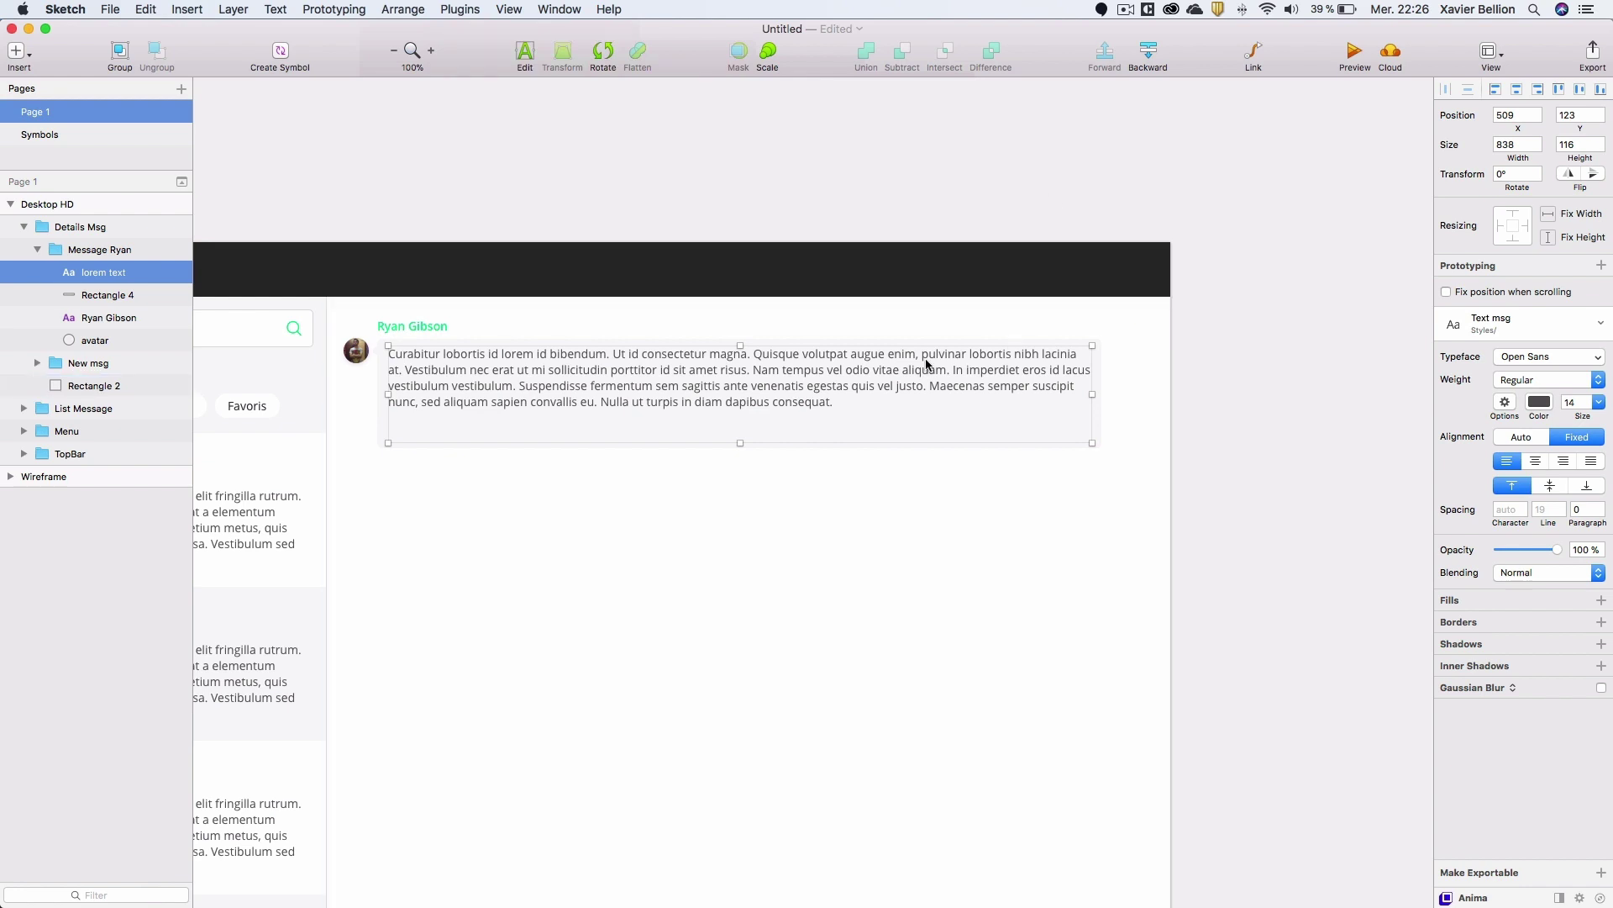
Shorten the text box to 80 px and raise the bubble's bottom edge to fit the text.
left_click_drag(739, 442, 733, 410)
left_click(728, 433)
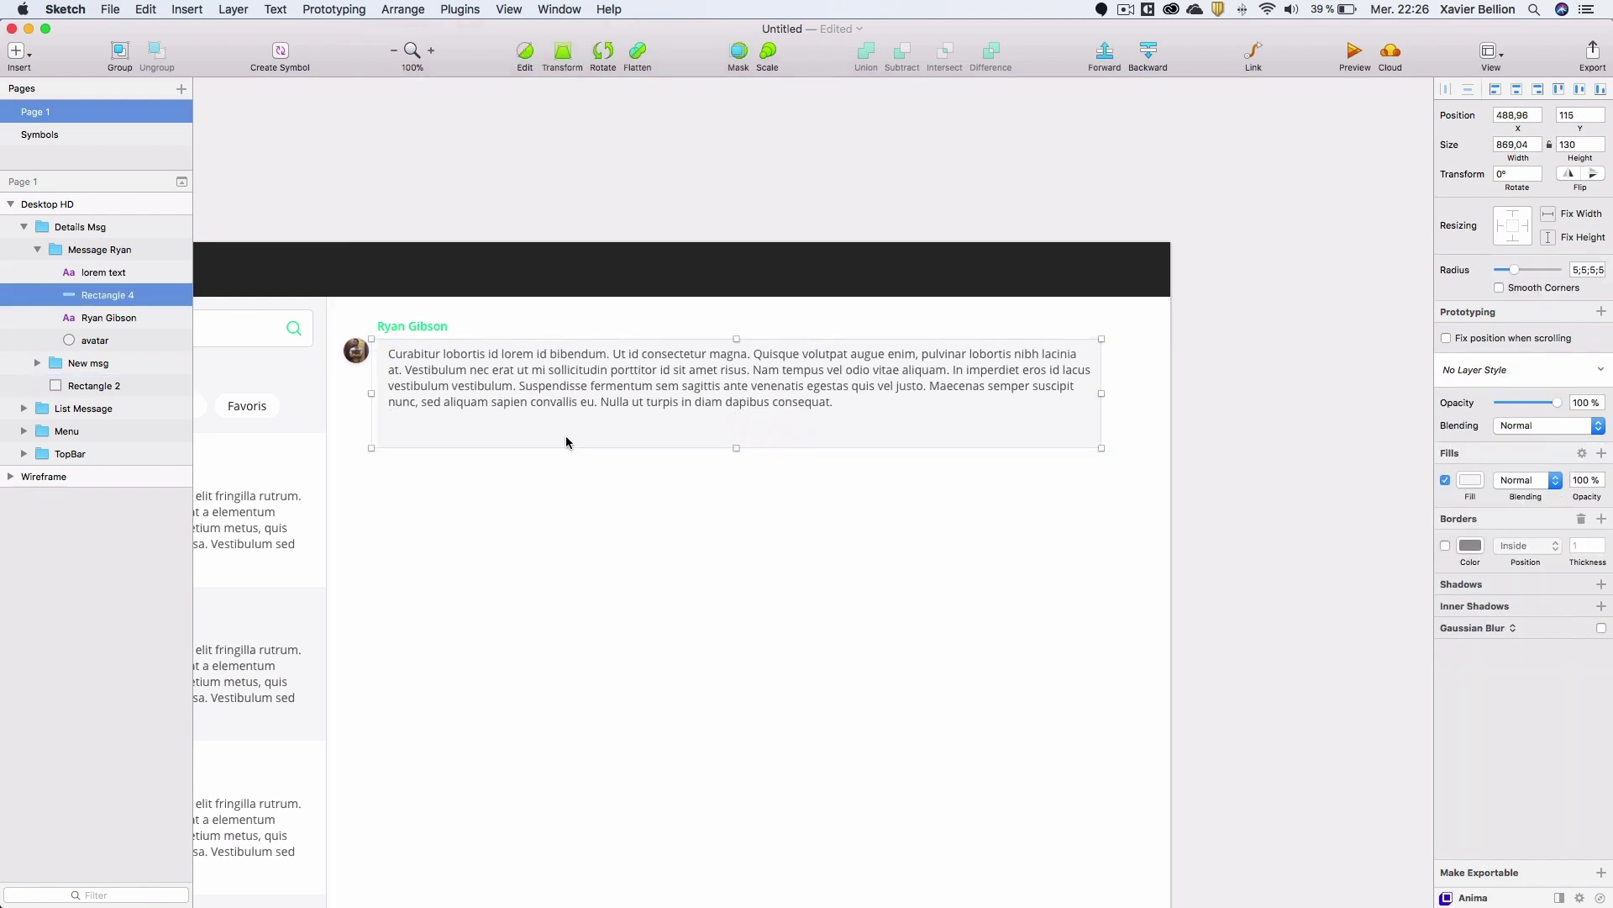
double_click(500, 426)
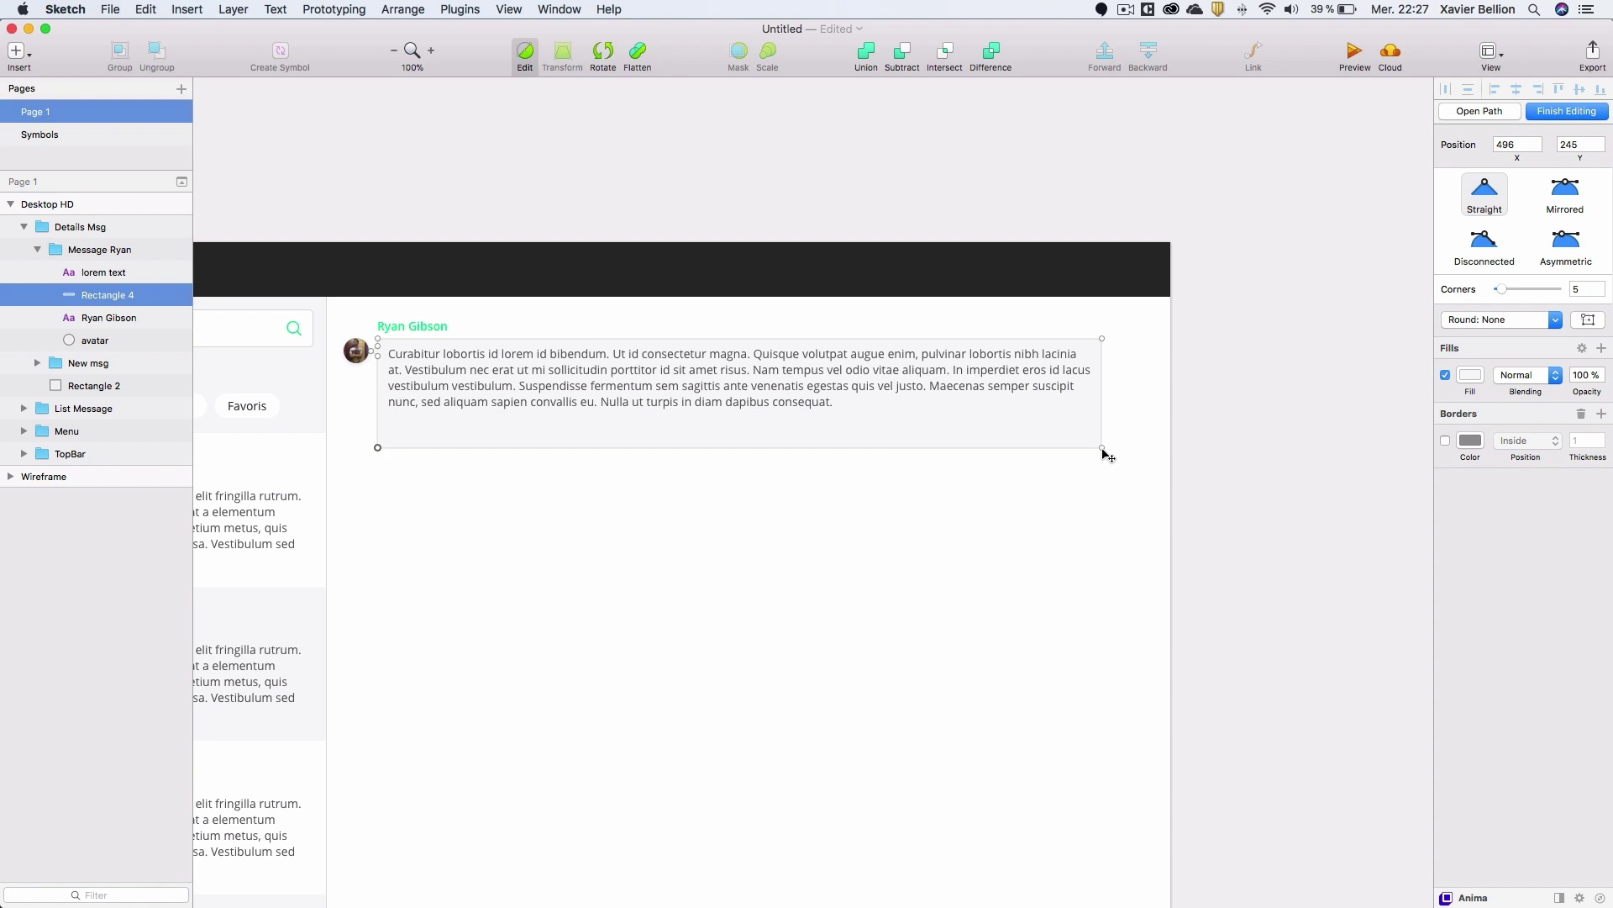
left_click_drag(1102, 447, 1095, 421)
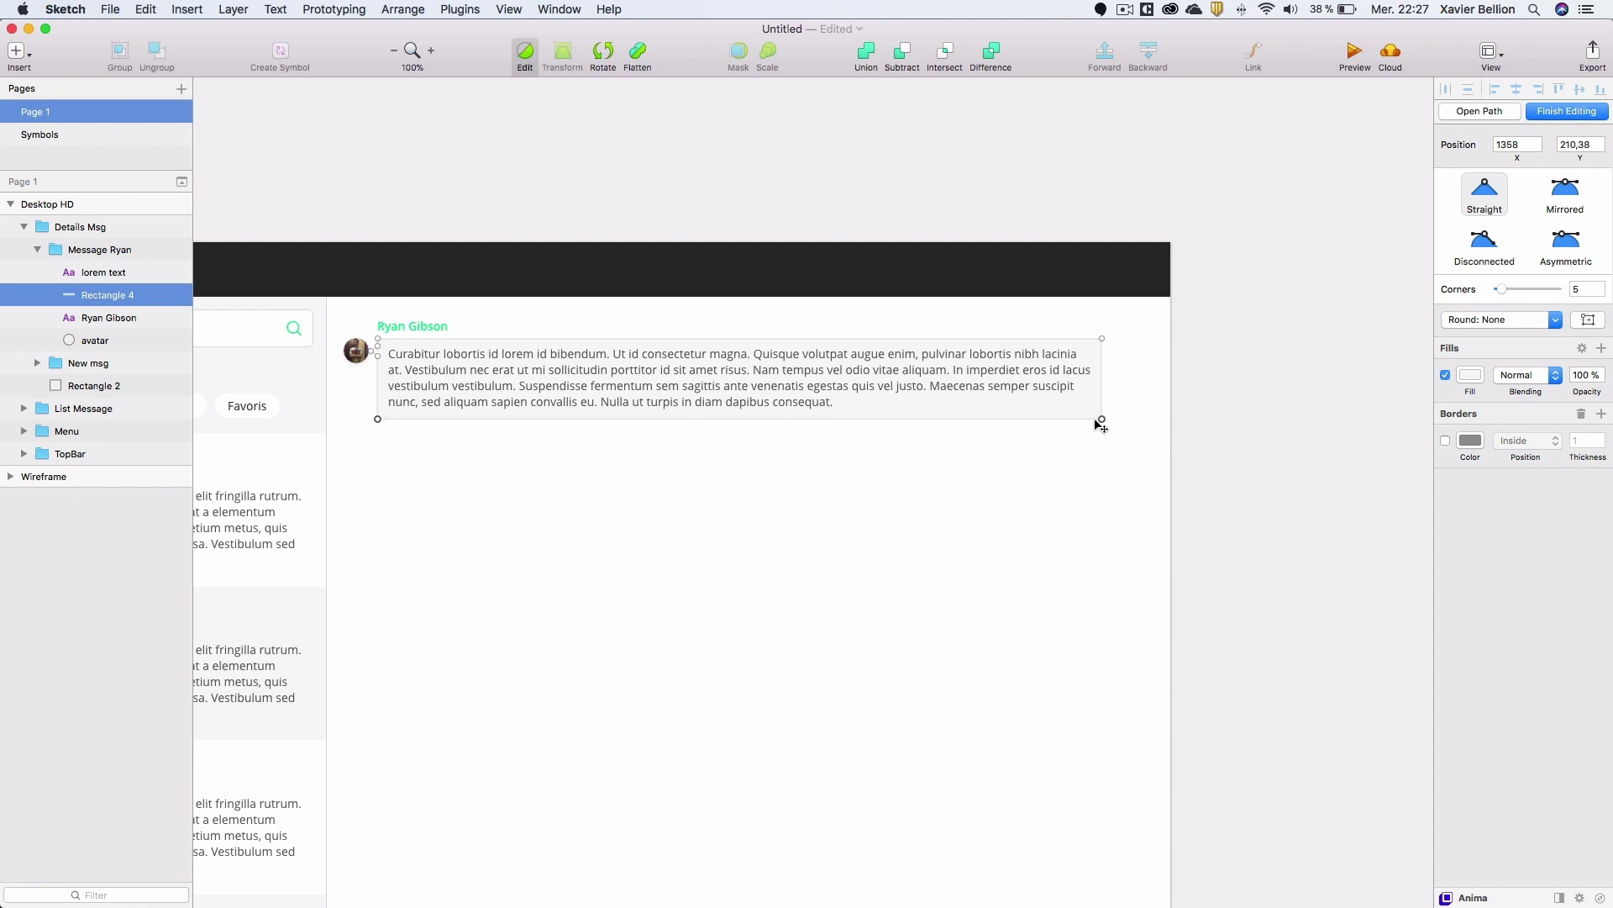
left_click(1215, 405)
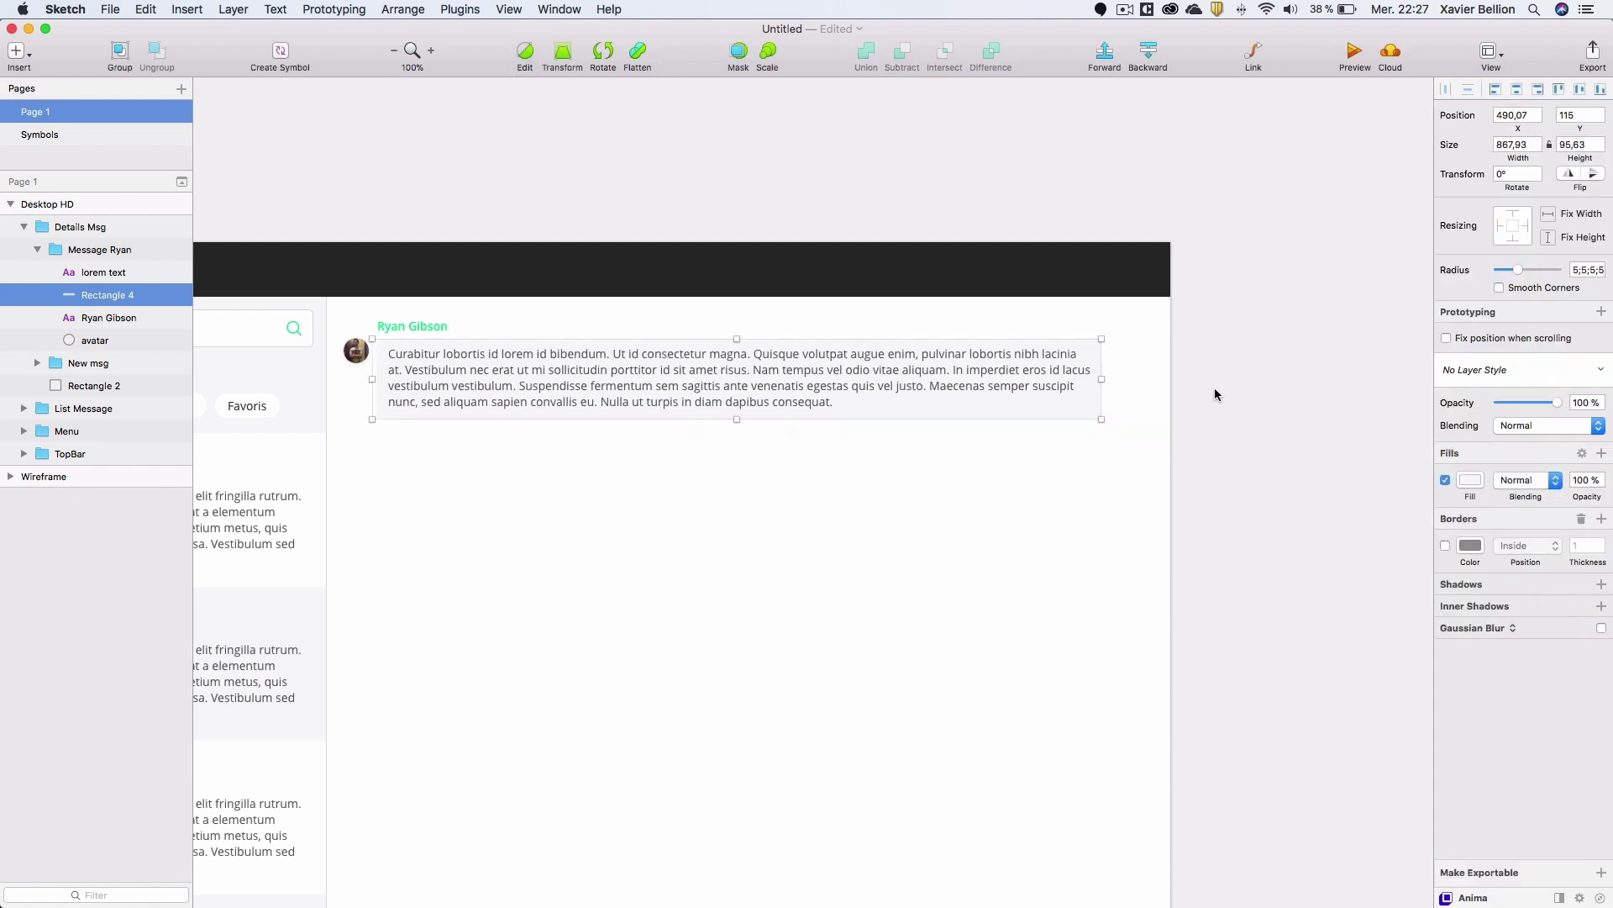
left_click(1232, 395)
left_click_drag(936, 511, 986, 502)
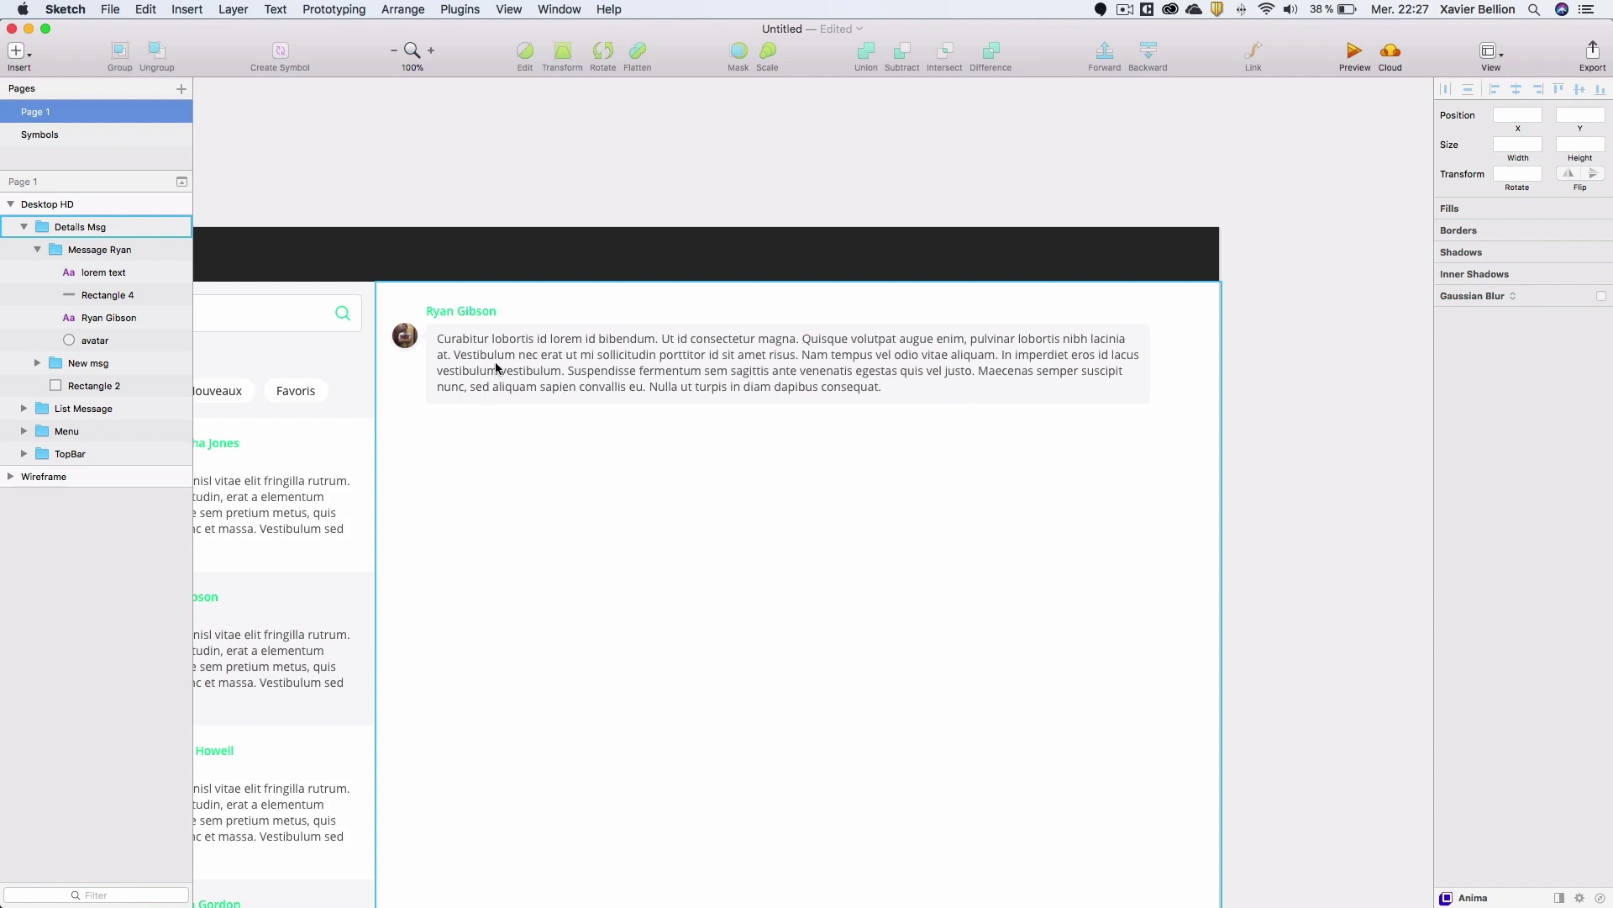
Try stretching the bubble's background shape taller, then undo it and return to 100% zoom.
left_click(436, 334)
double_click(437, 334)
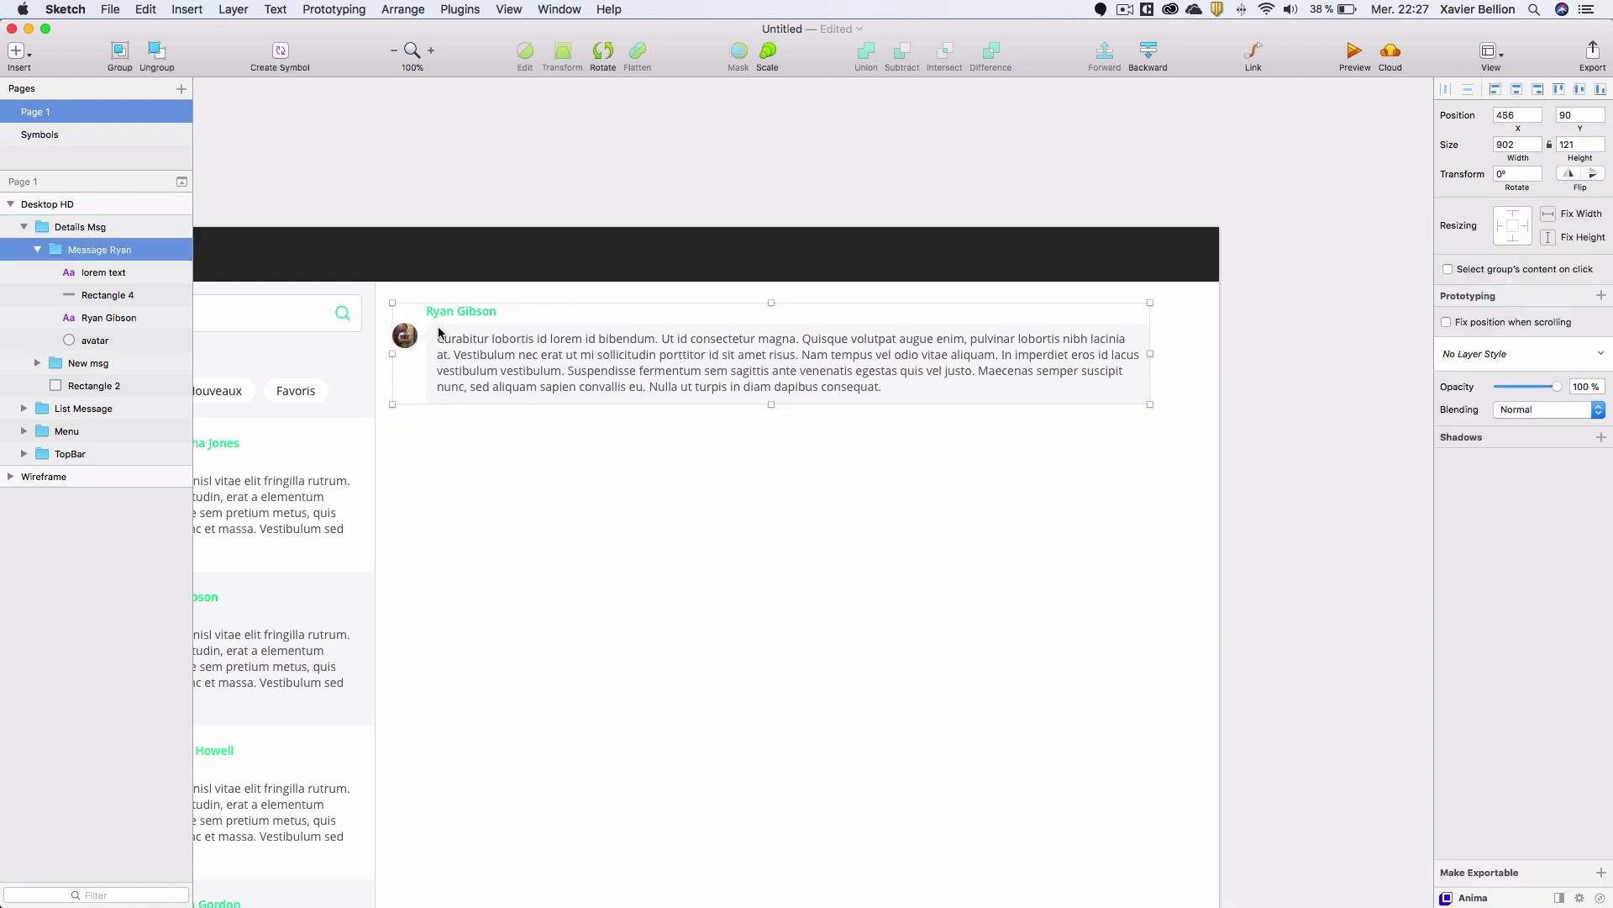
double_click(439, 333)
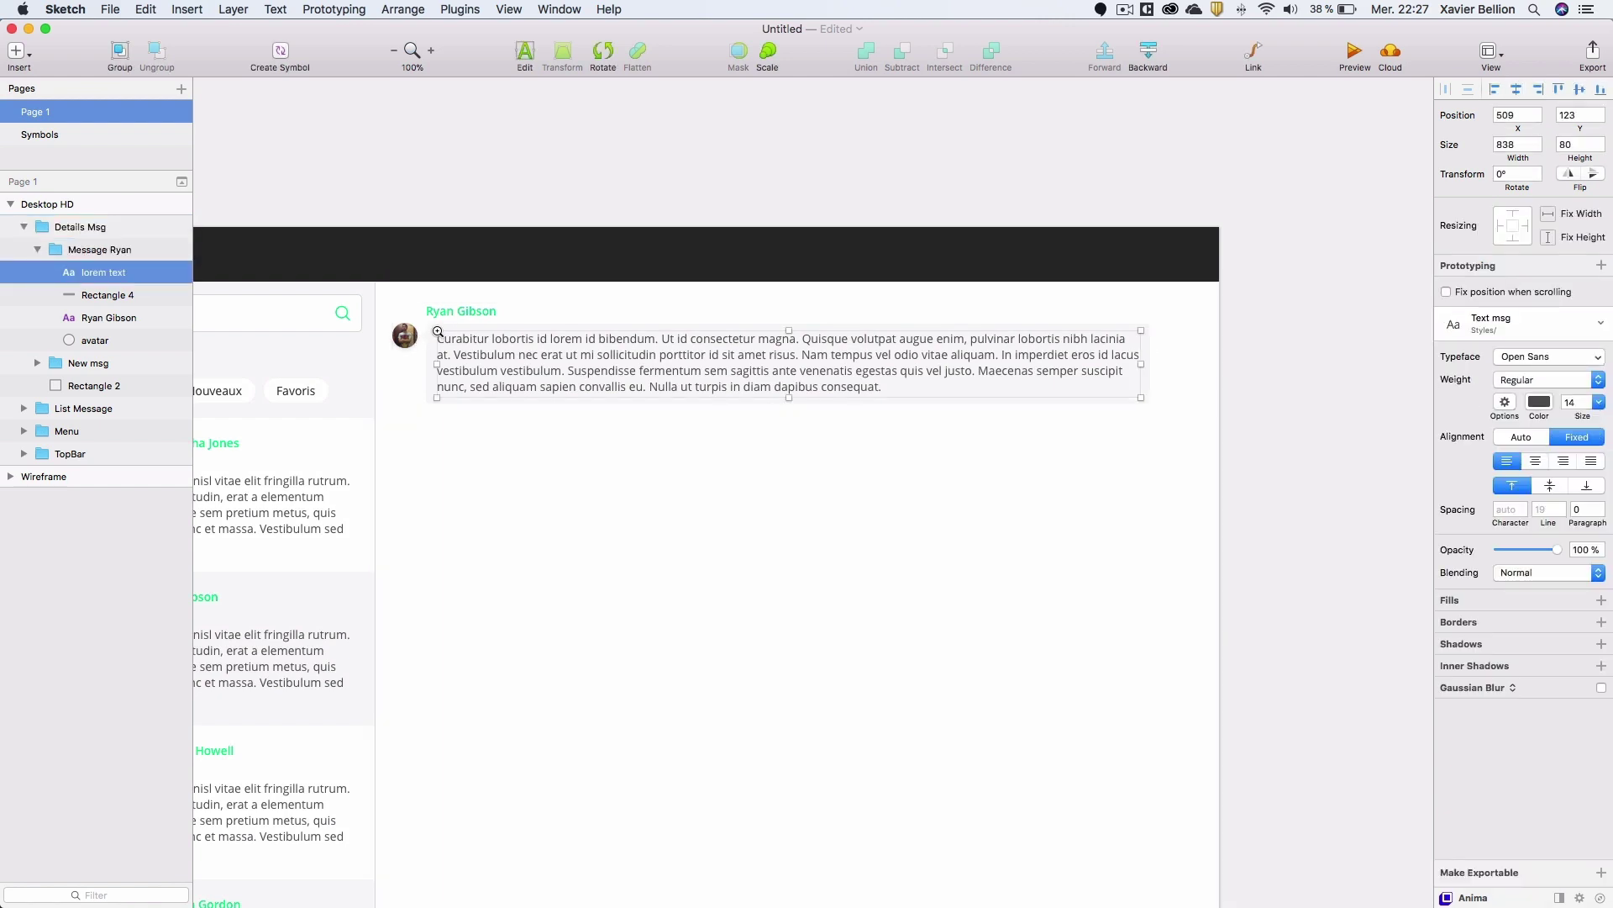
left_click(438, 331)
left_click(416, 331)
double_click(412, 329)
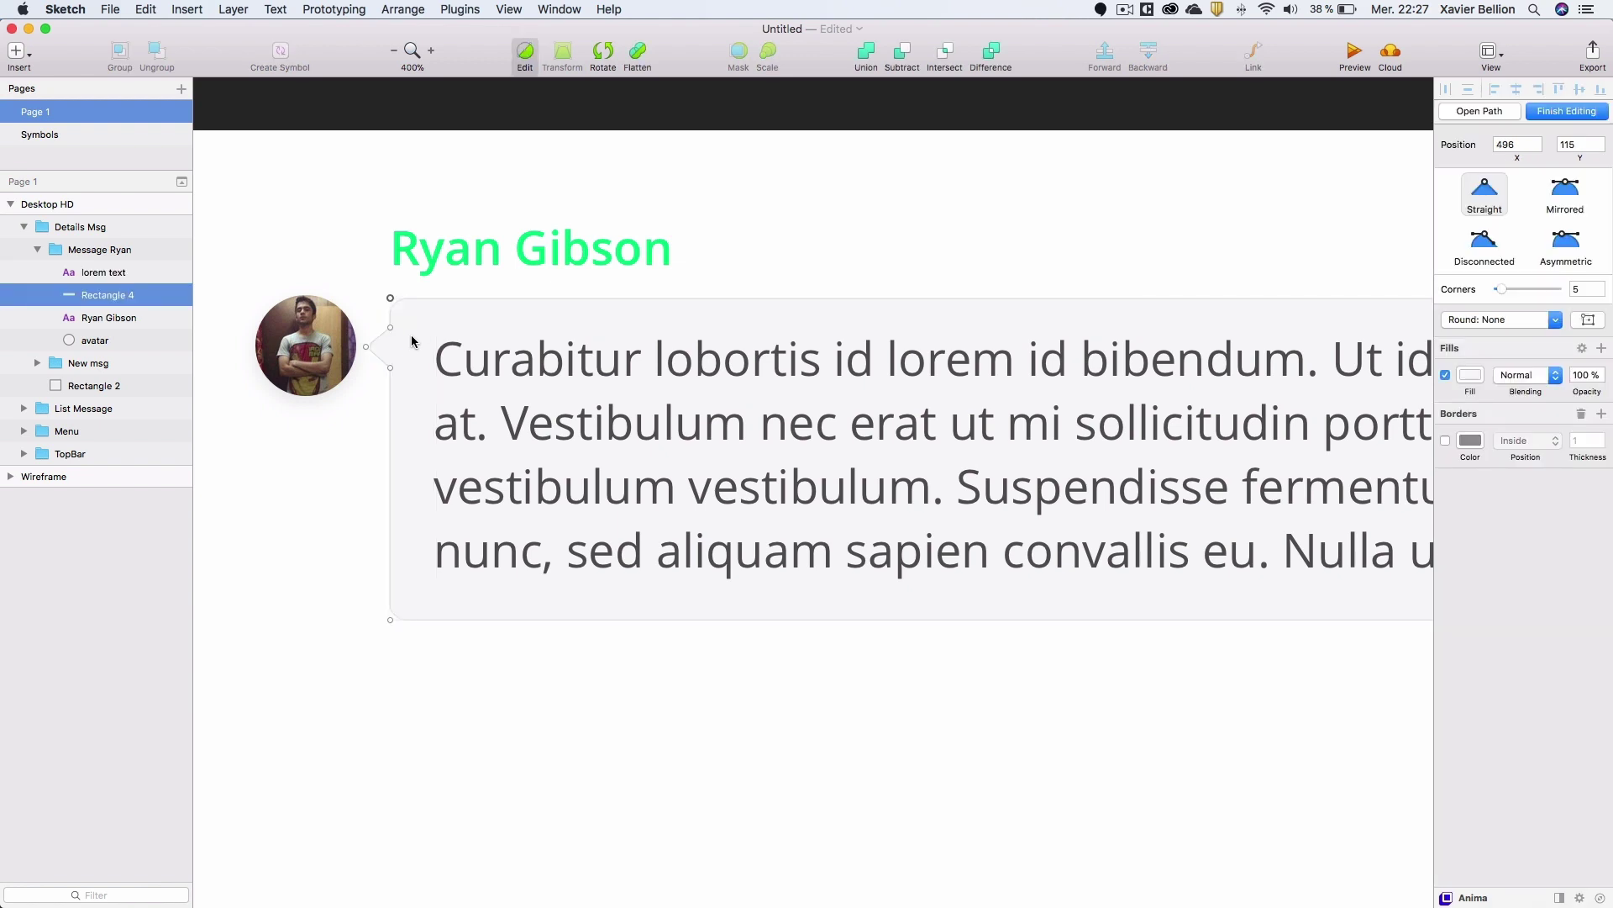
left_click(537, 623)
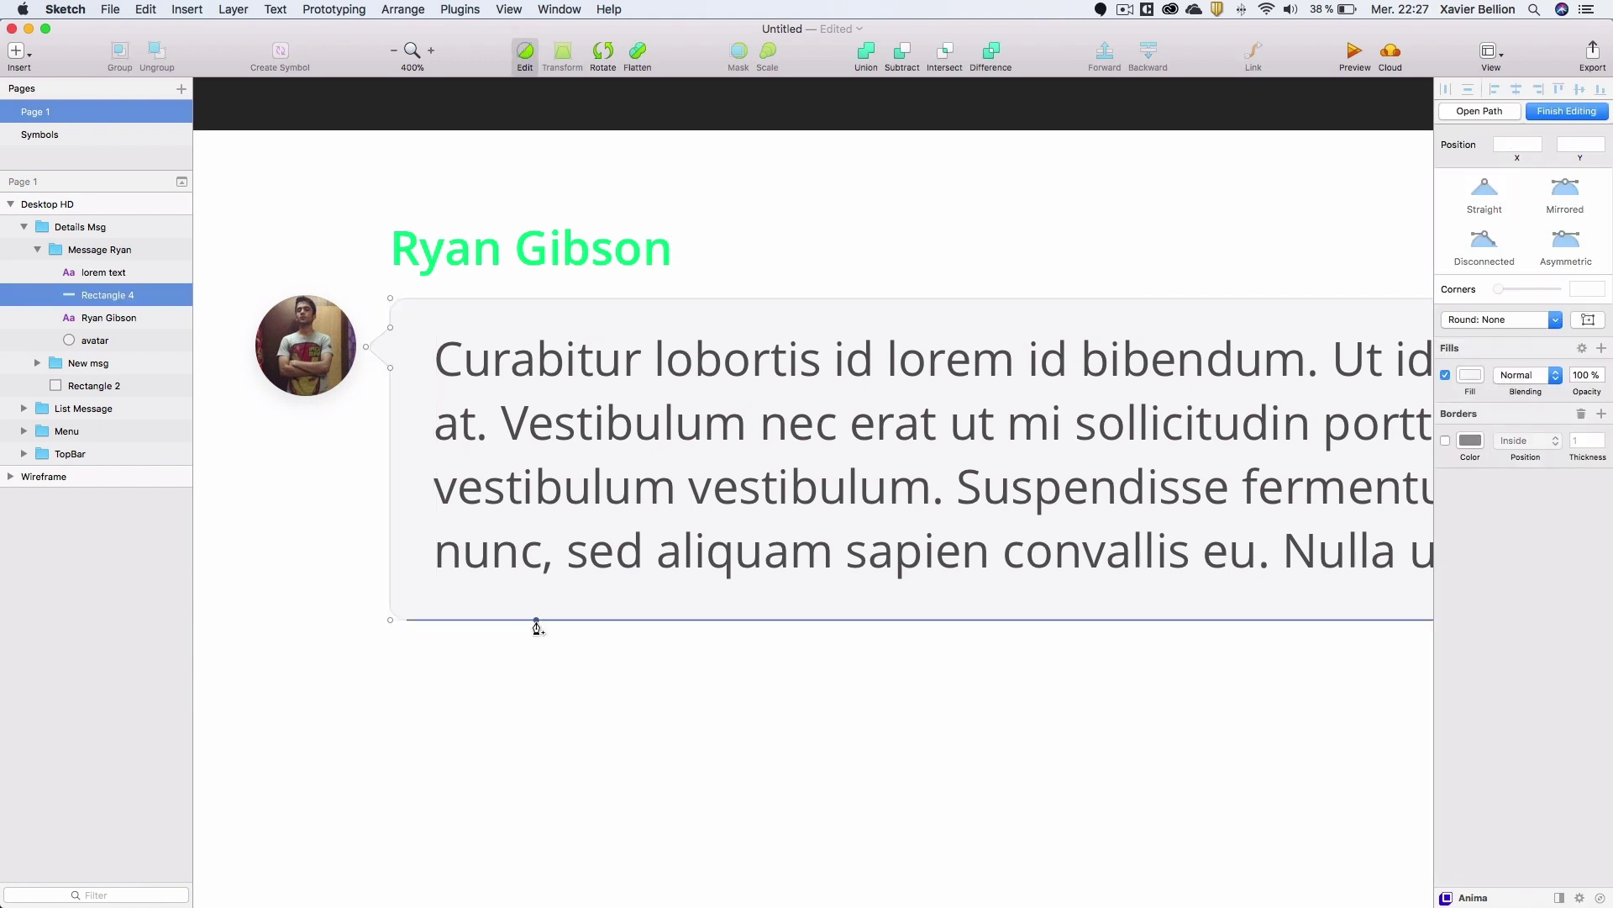
left_click(537, 623)
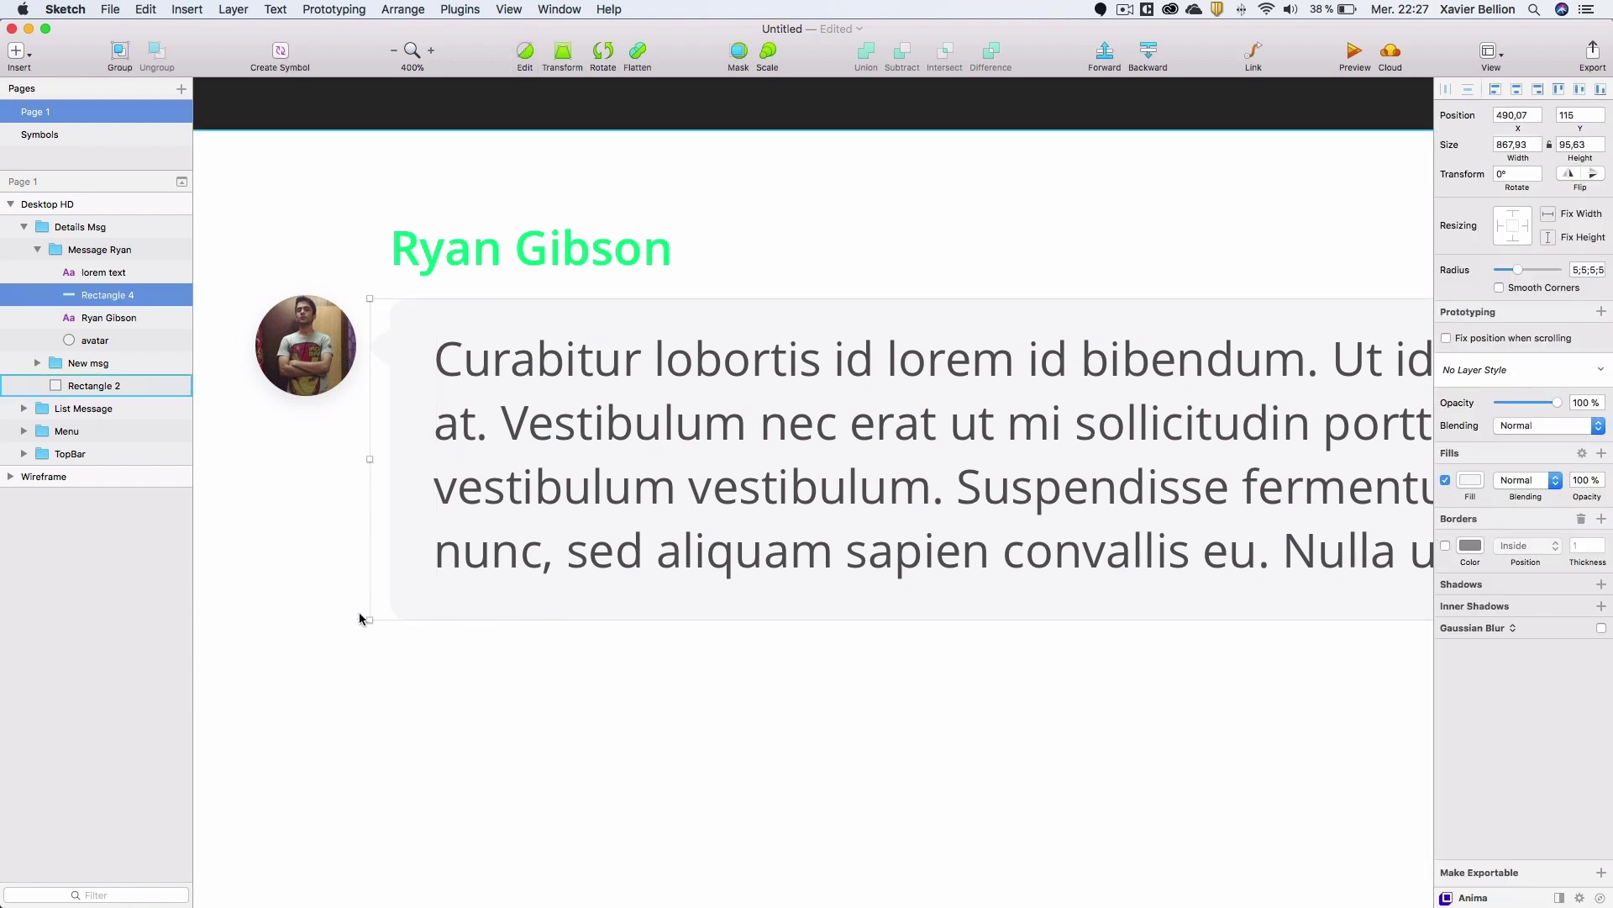
left_click_drag(370, 618, 365, 819)
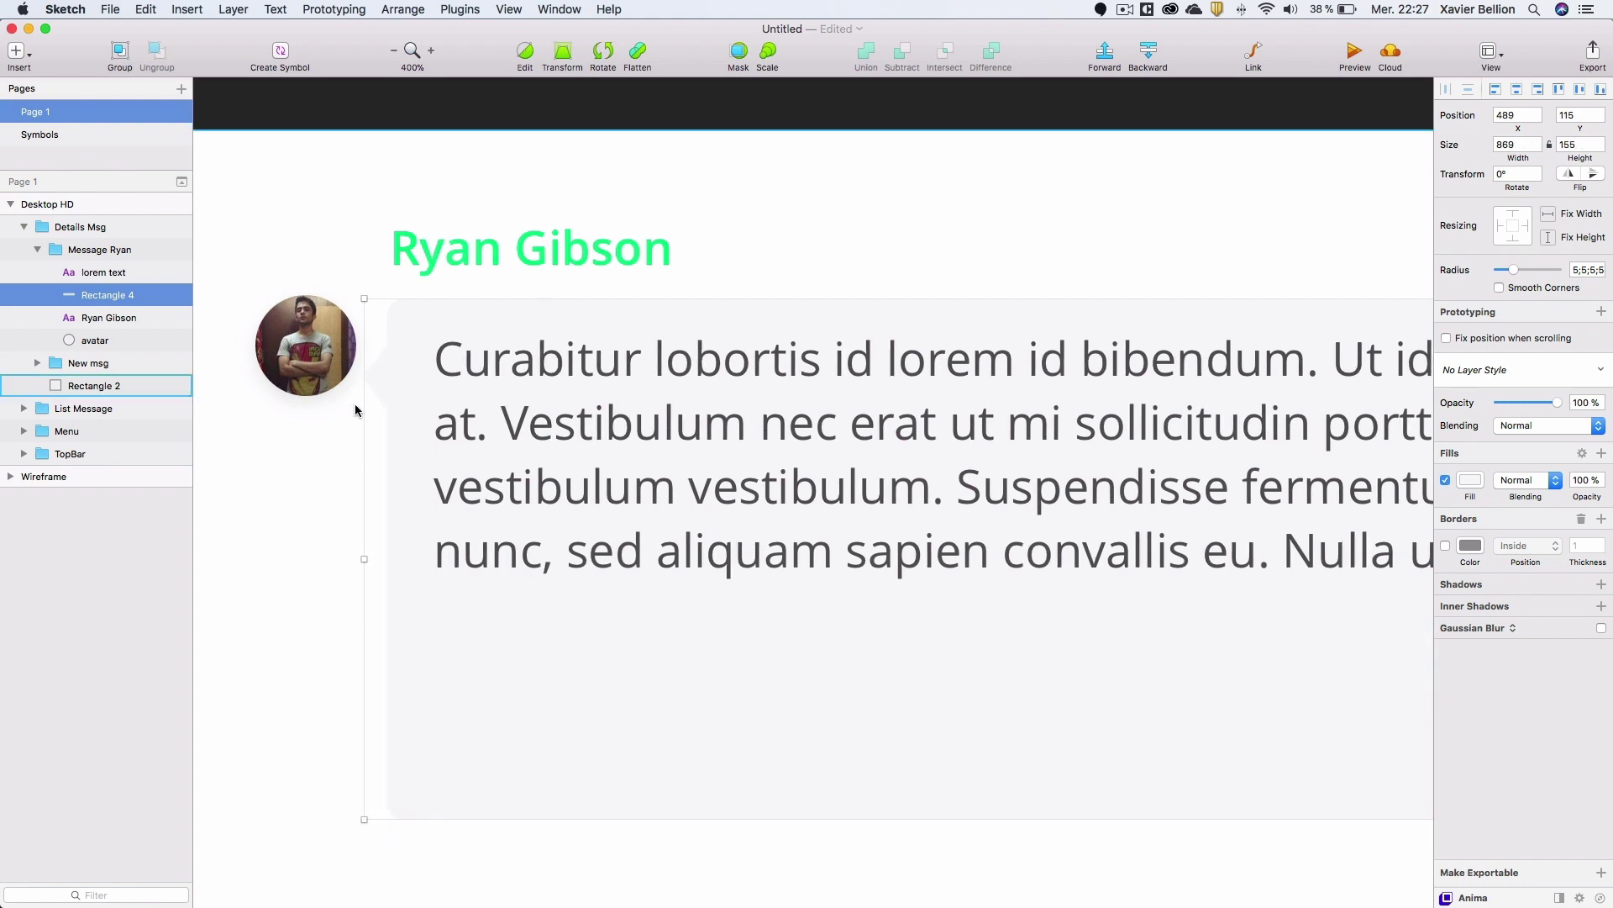
key("super+c")
key("super+z")
key("super+0")
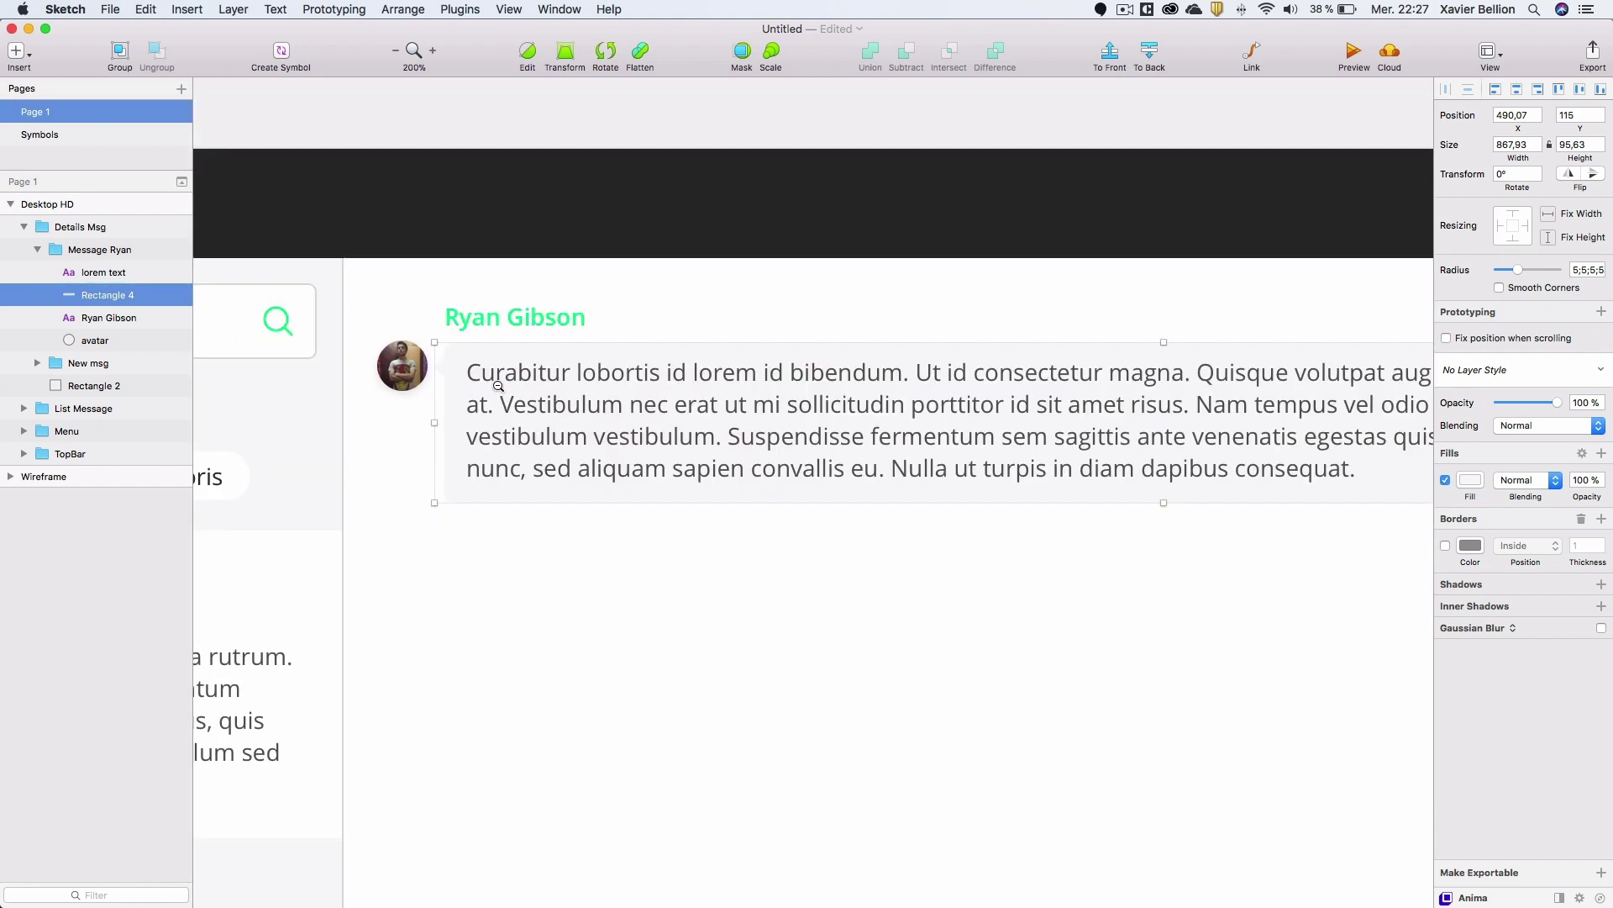
key("Escape")
scroll(602, 389, "right", 3)
scroll(602, 389, "down", 1)
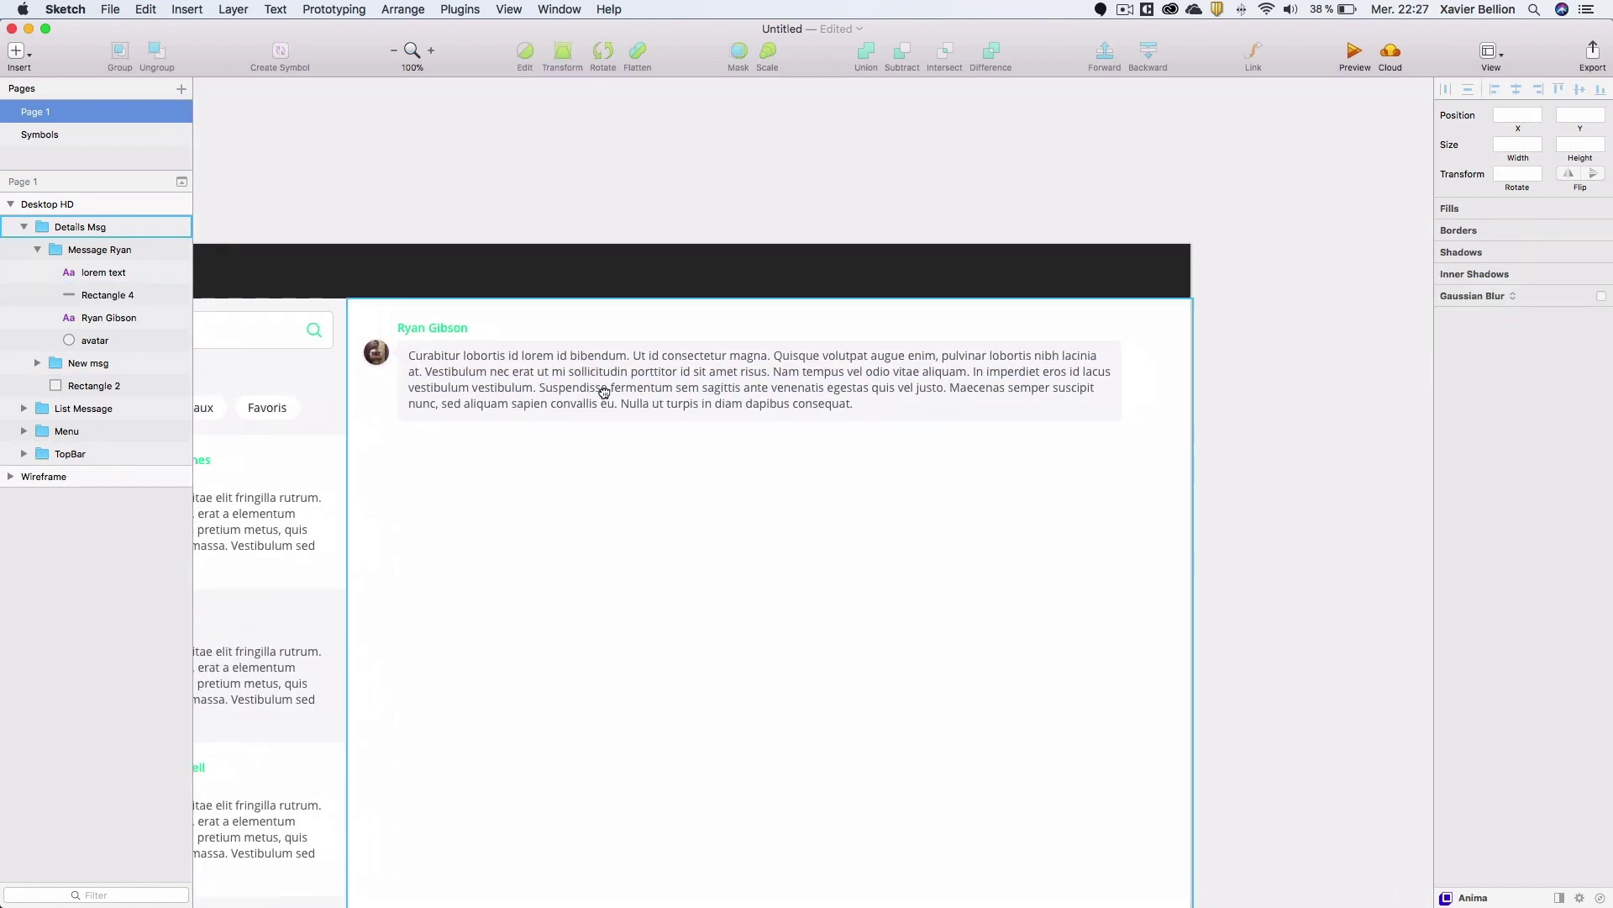
Duplicate the original message group and place the copy 20 px below it.
left_click(37, 249)
left_click(88, 252)
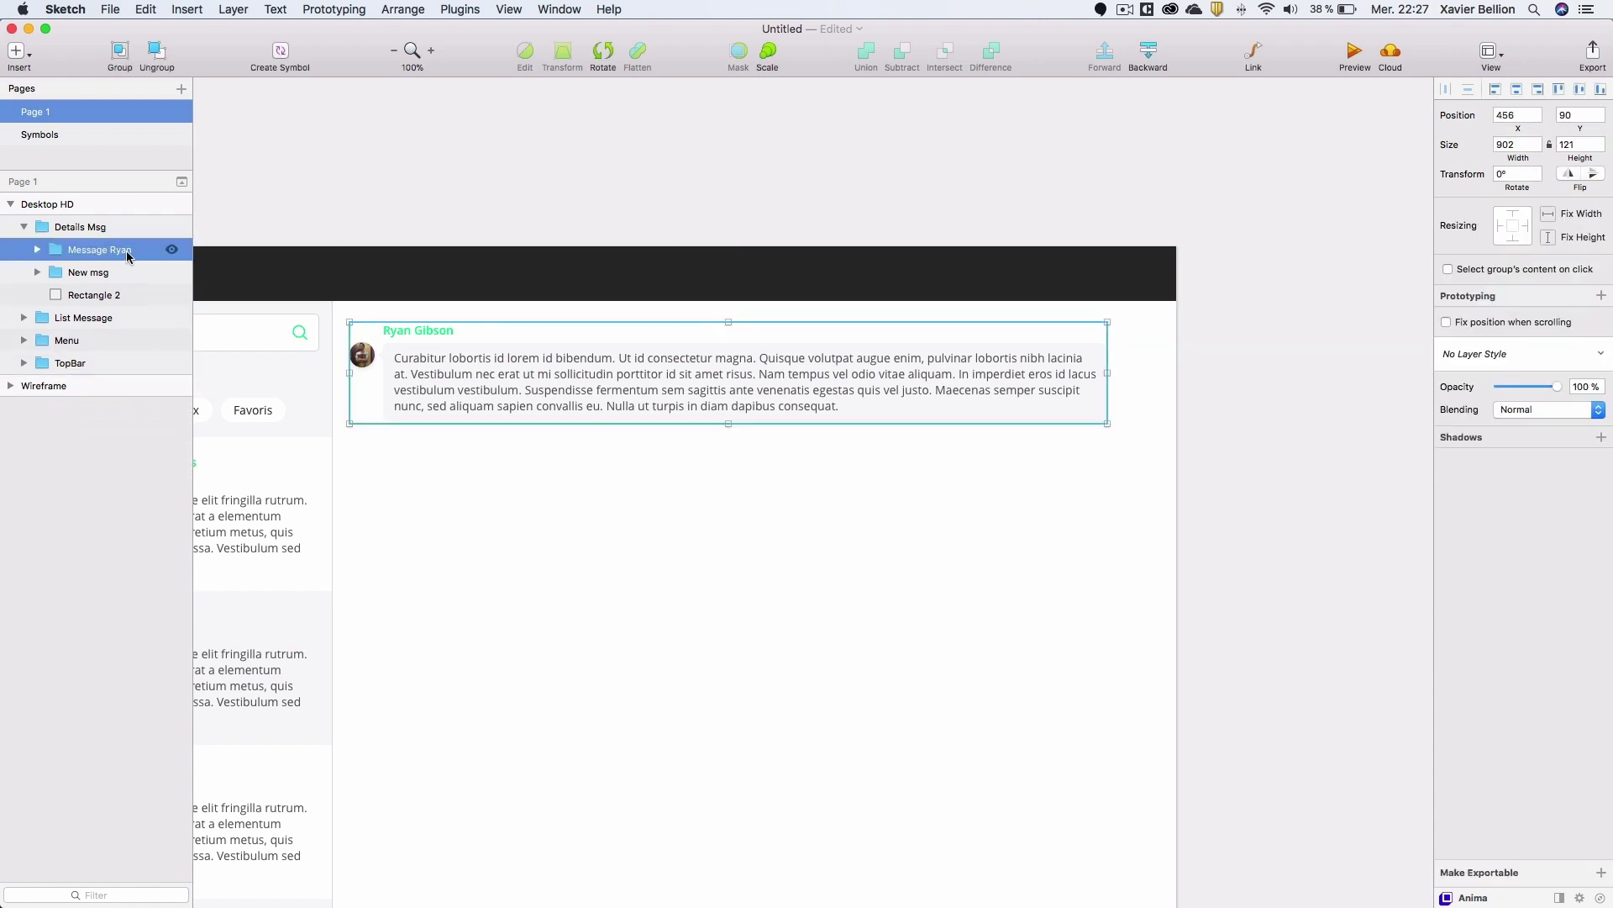
key("super+d")
left_click_drag(454, 360, 451, 477)
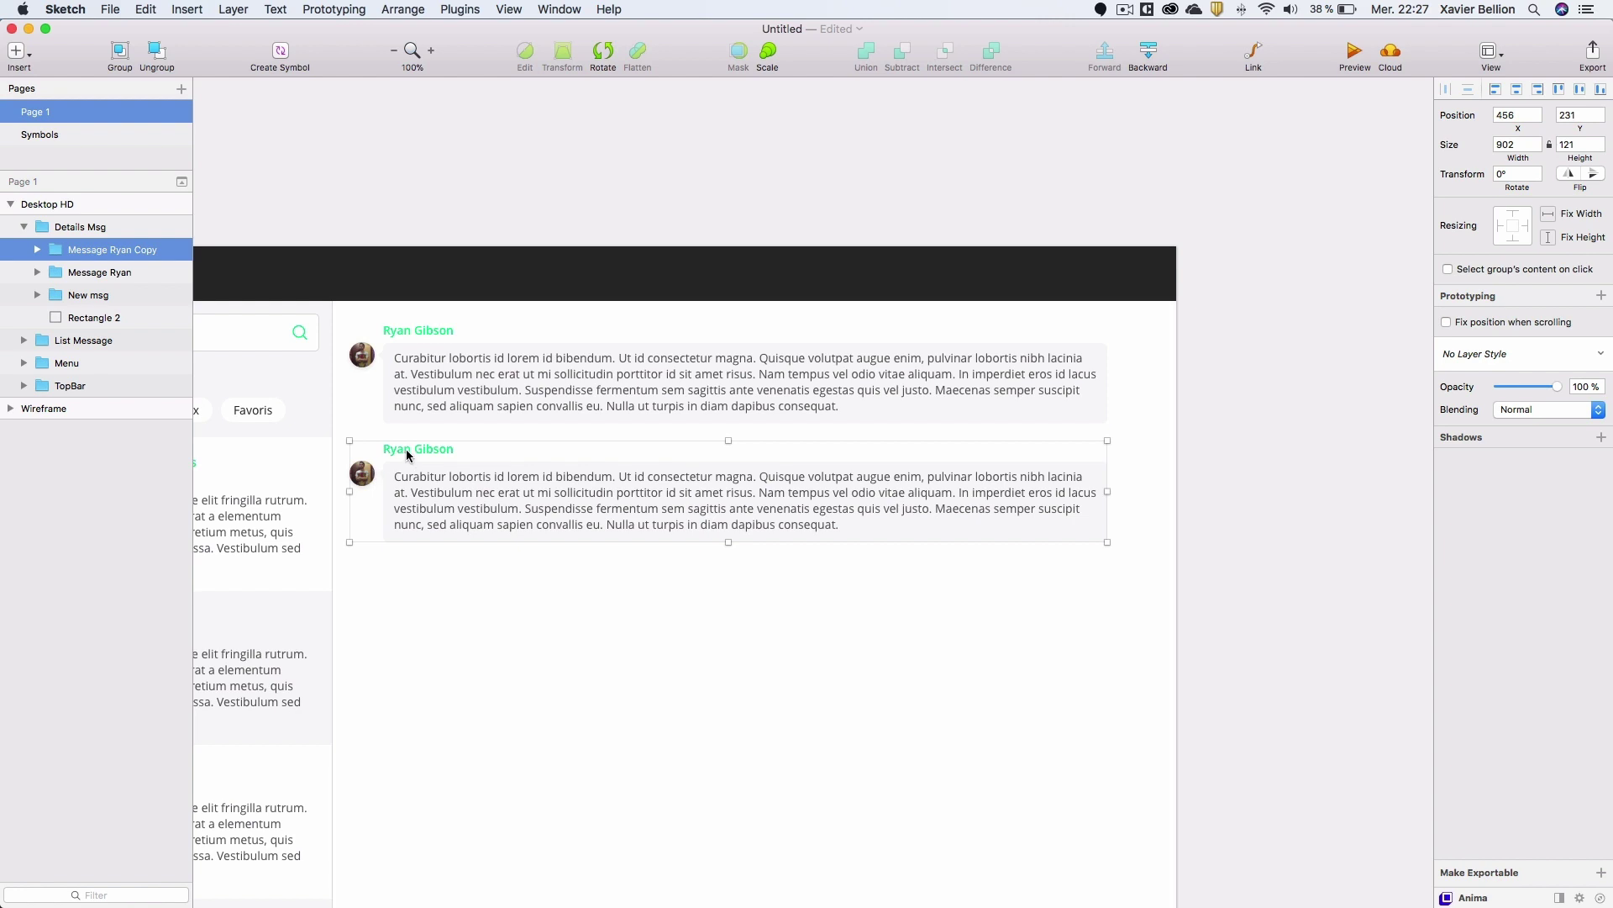
scroll(406, 449, "left", 10)
scroll(699, 463, "right", 1)
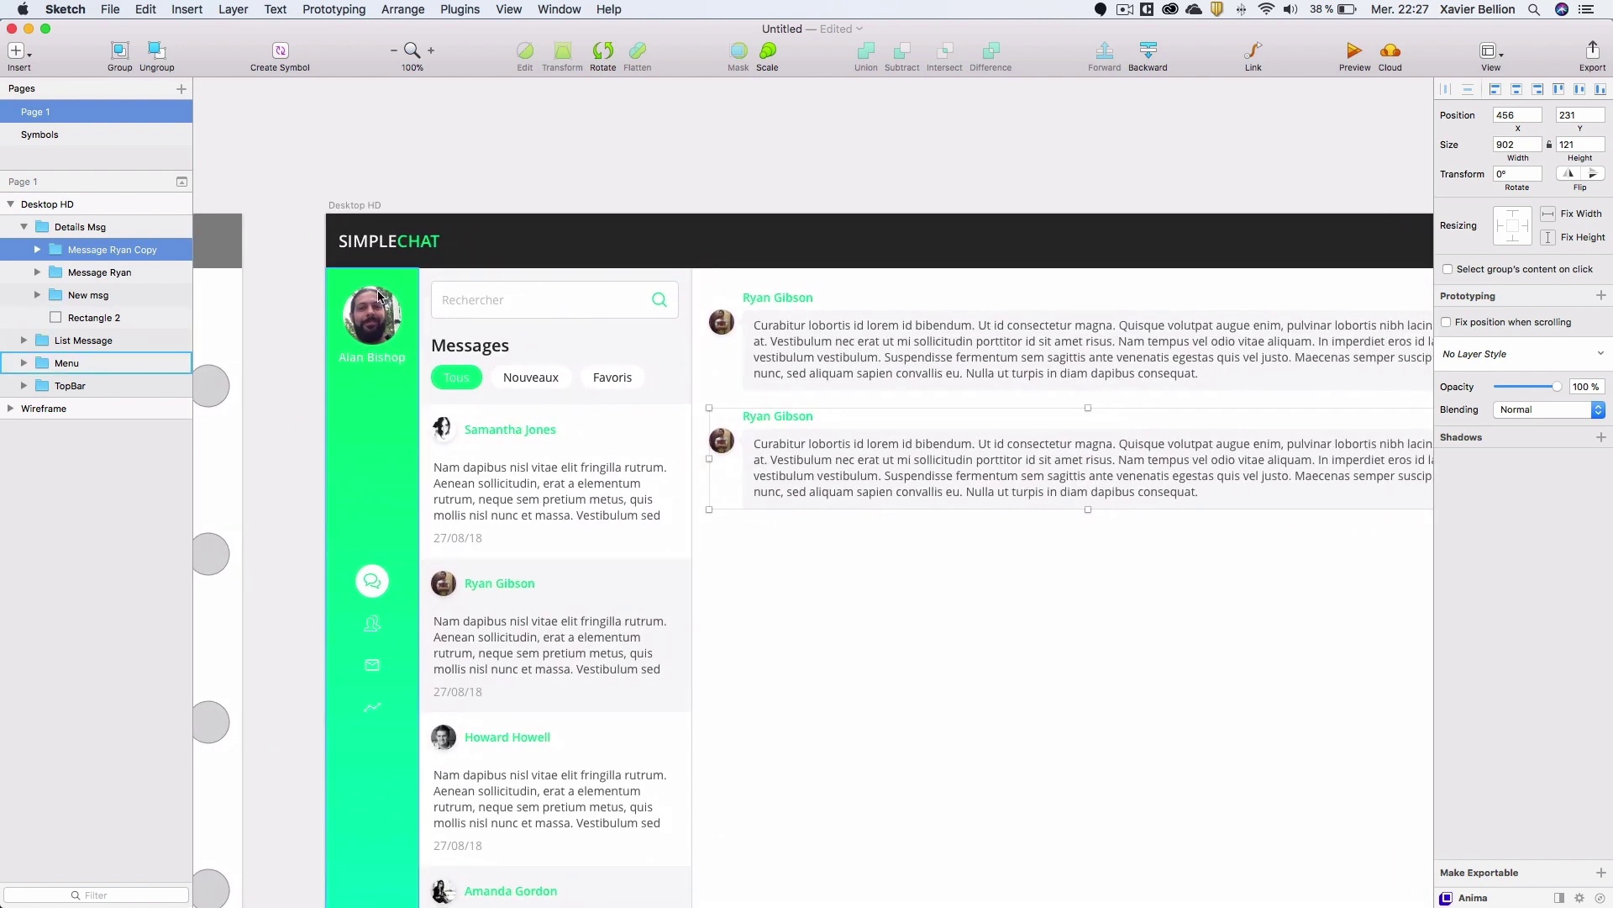
Replace the copied message's sender name with the profile user's name.
double_click(790, 416)
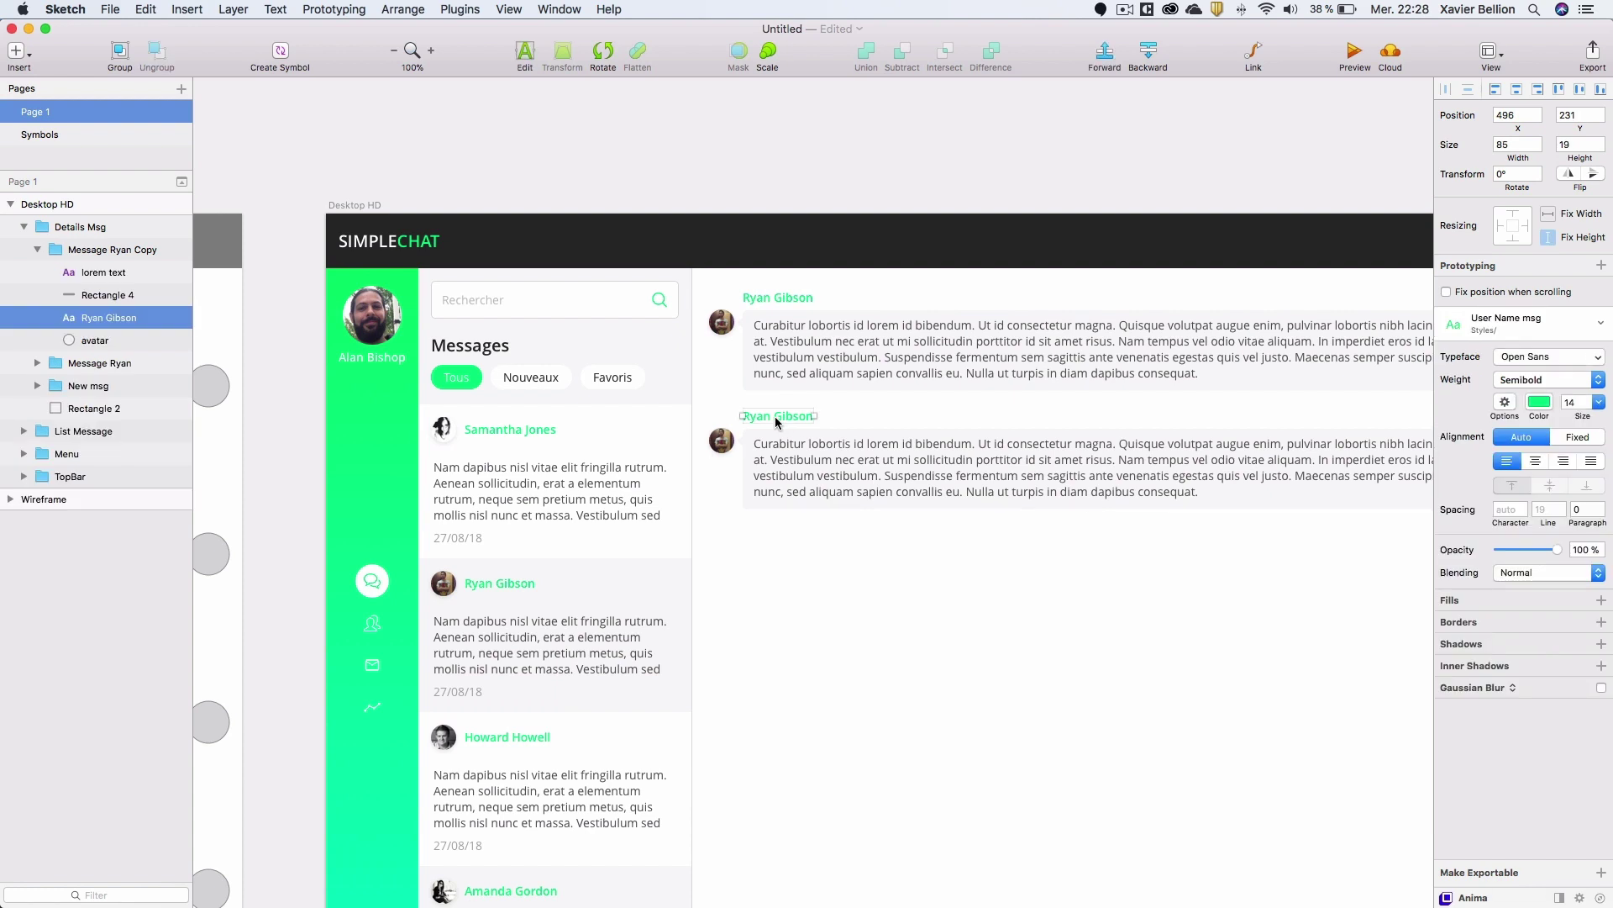
double_click(775, 416)
key("super+a")
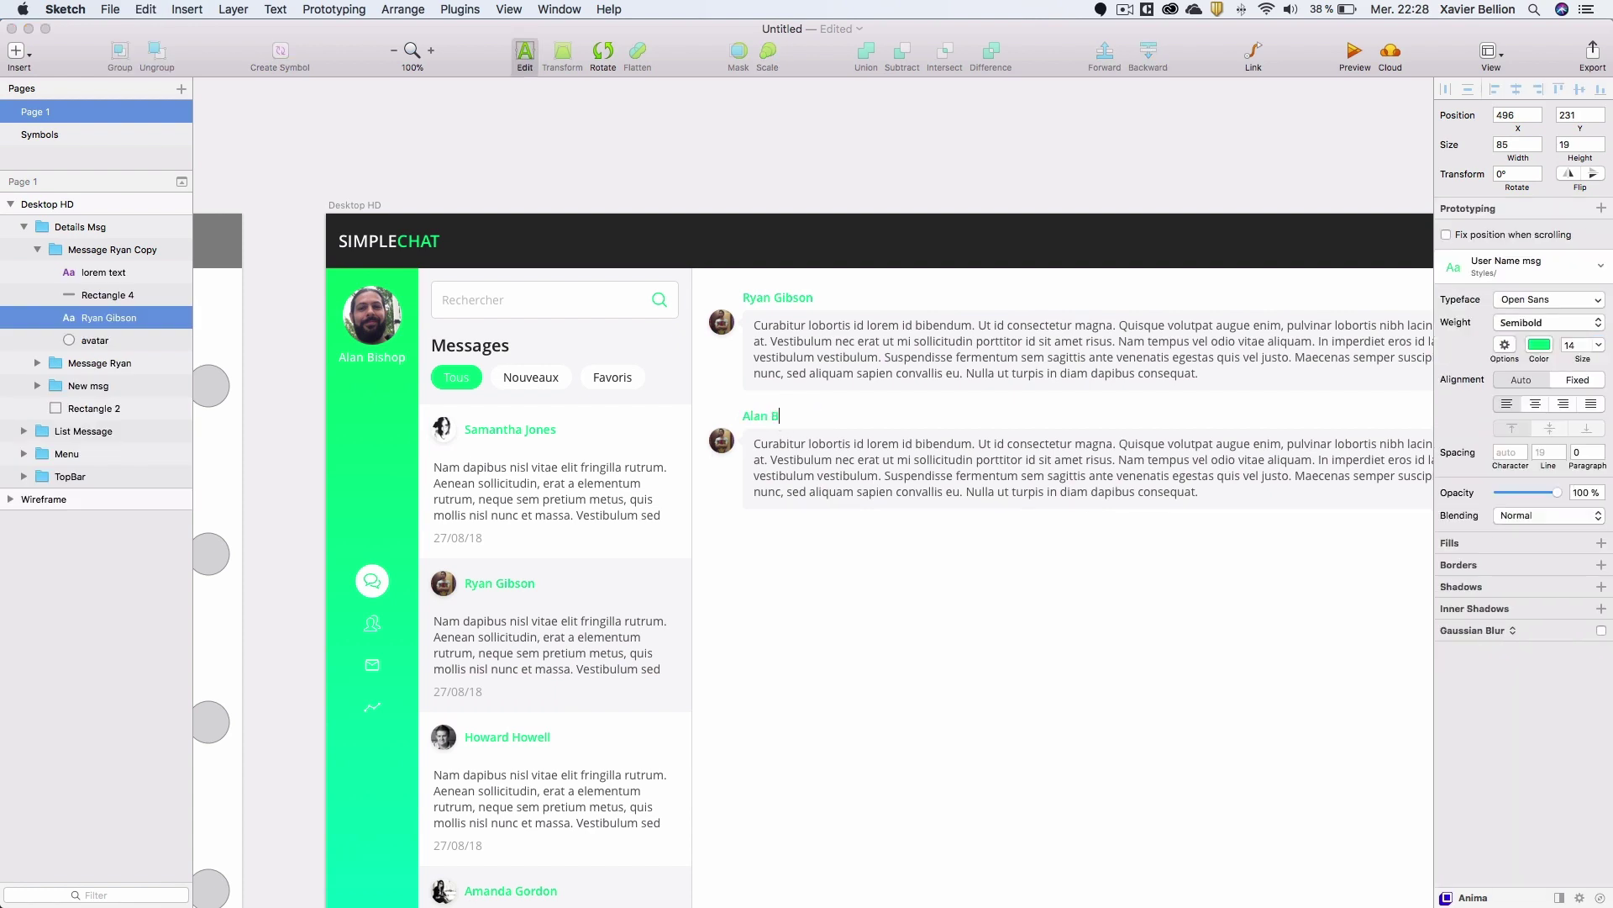
key("Escape")
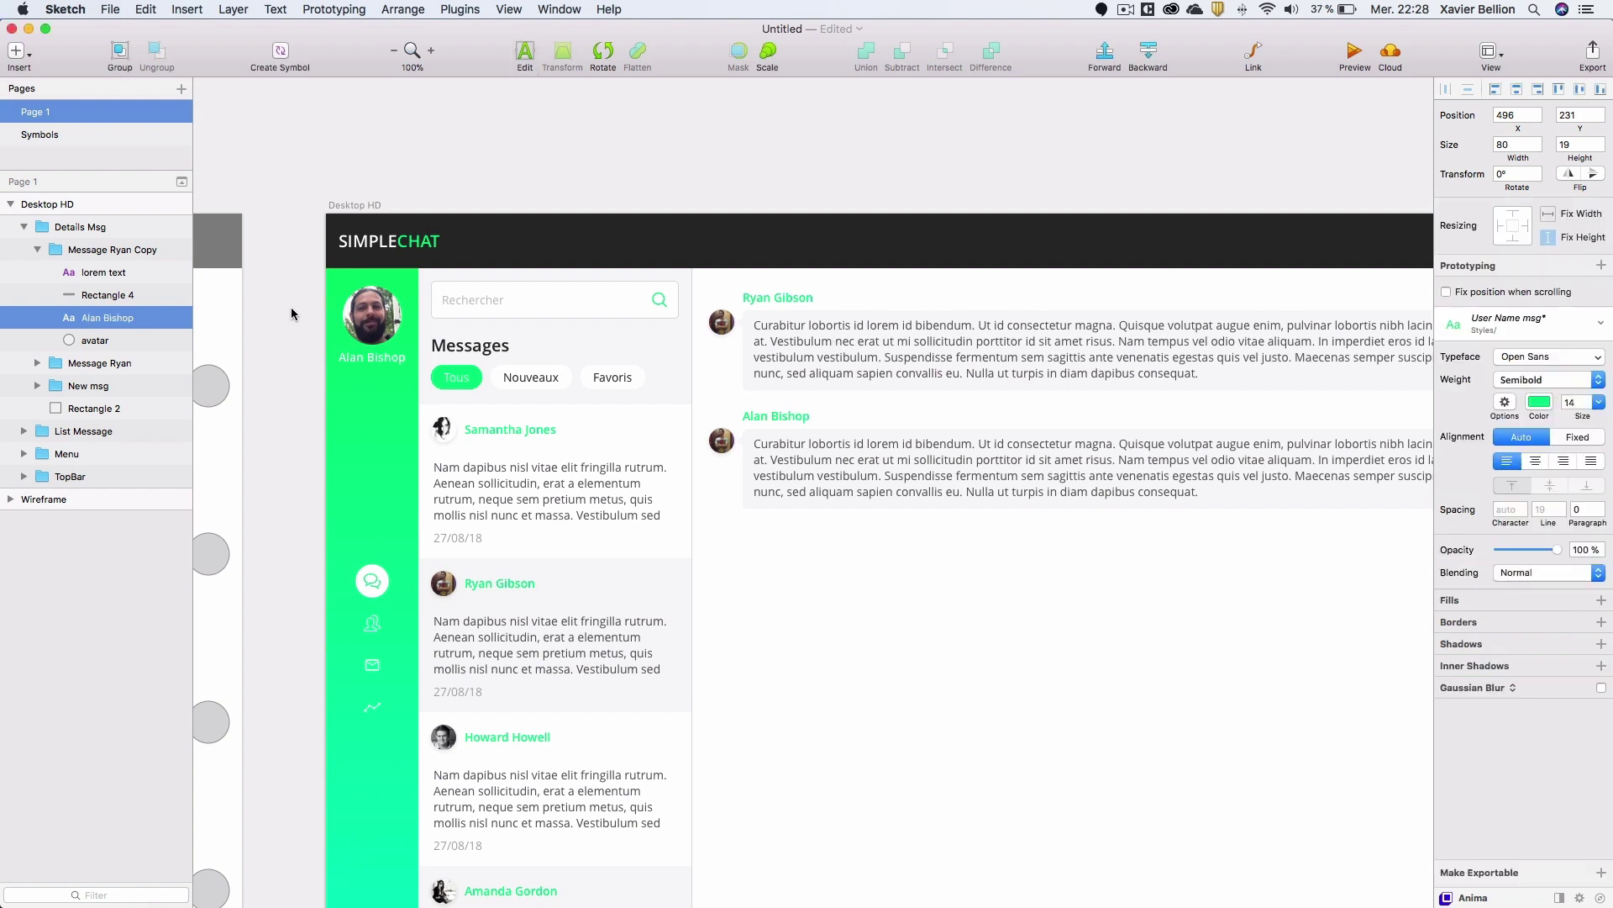
left_click_drag(894, 355, 605, 328)
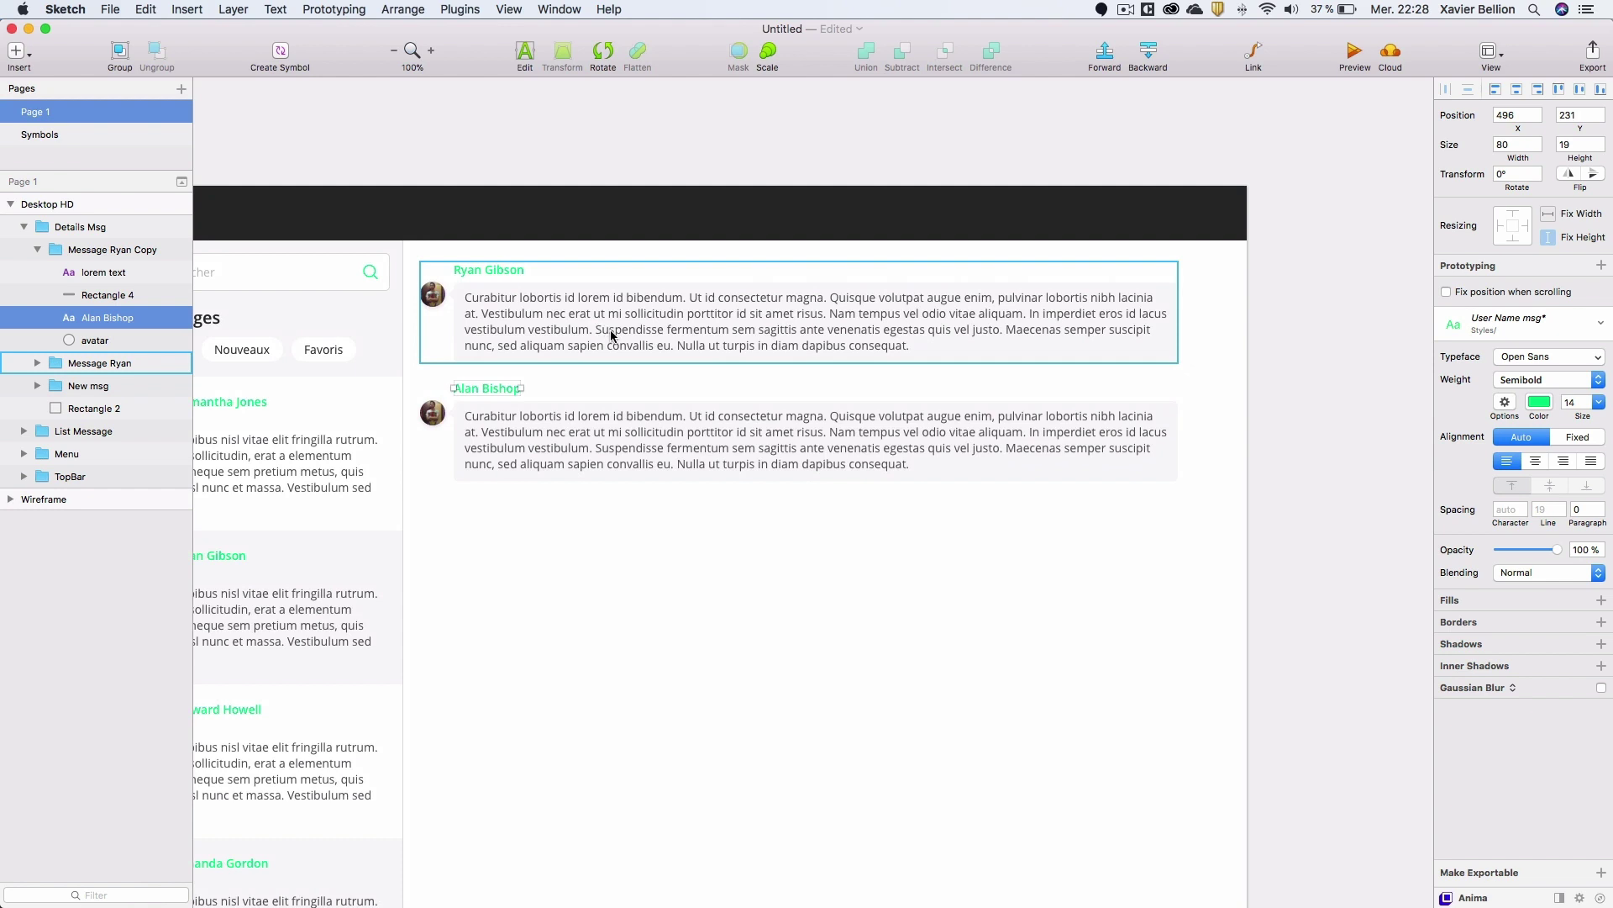
Move the second sender's name to the right side and right-align it.
key("alt")
left_click_drag(498, 394, 1162, 388)
left_click(1564, 461)
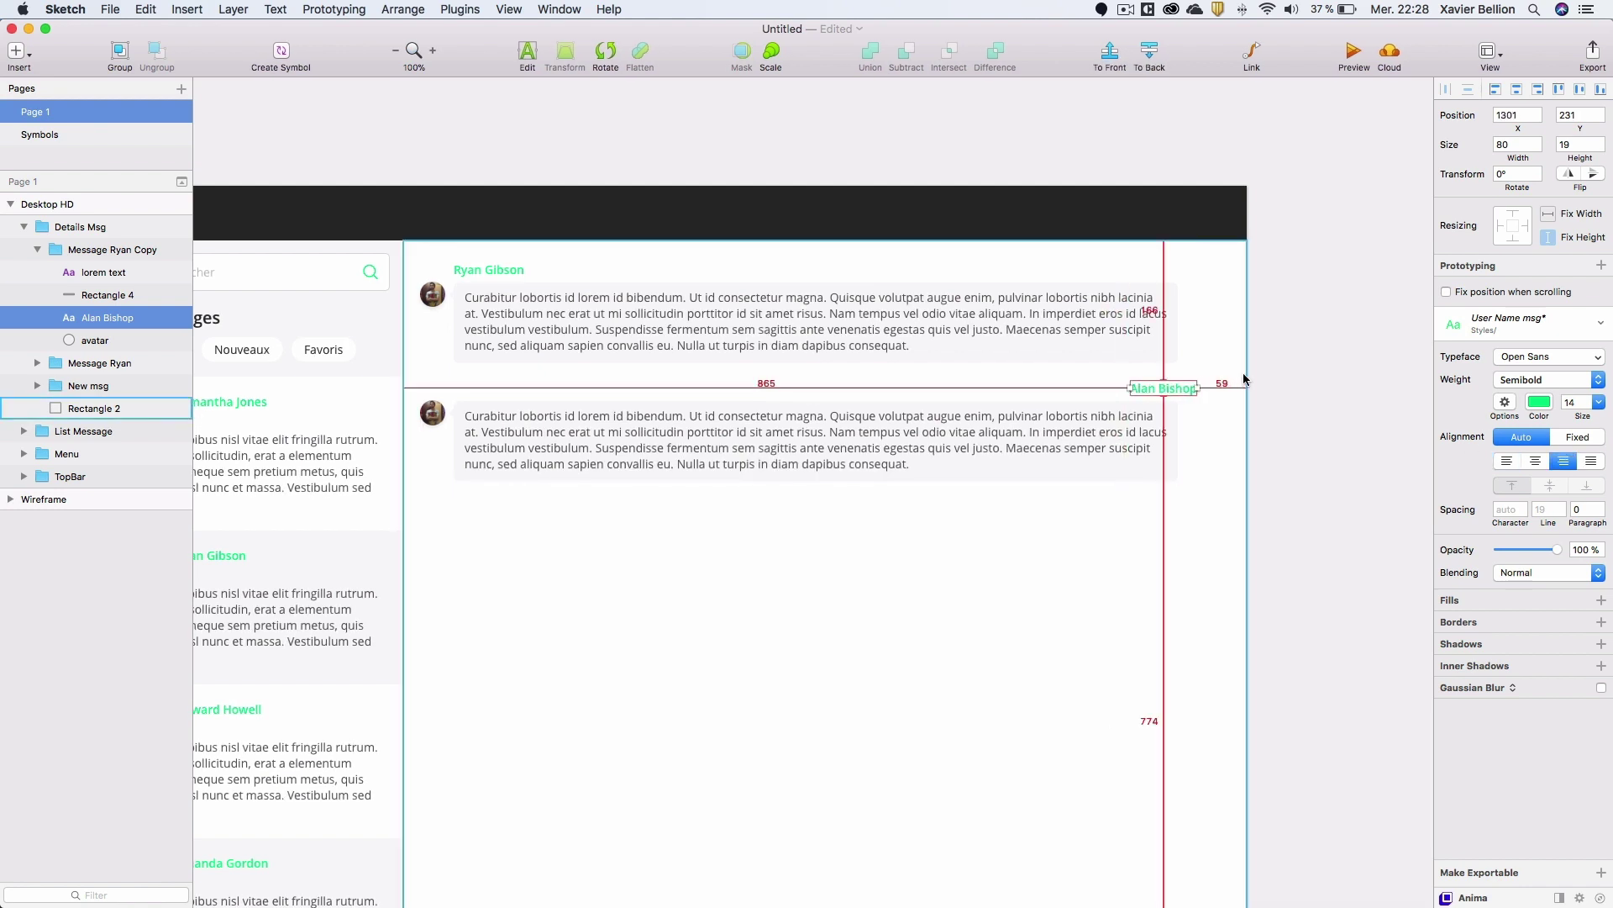
key("Left")
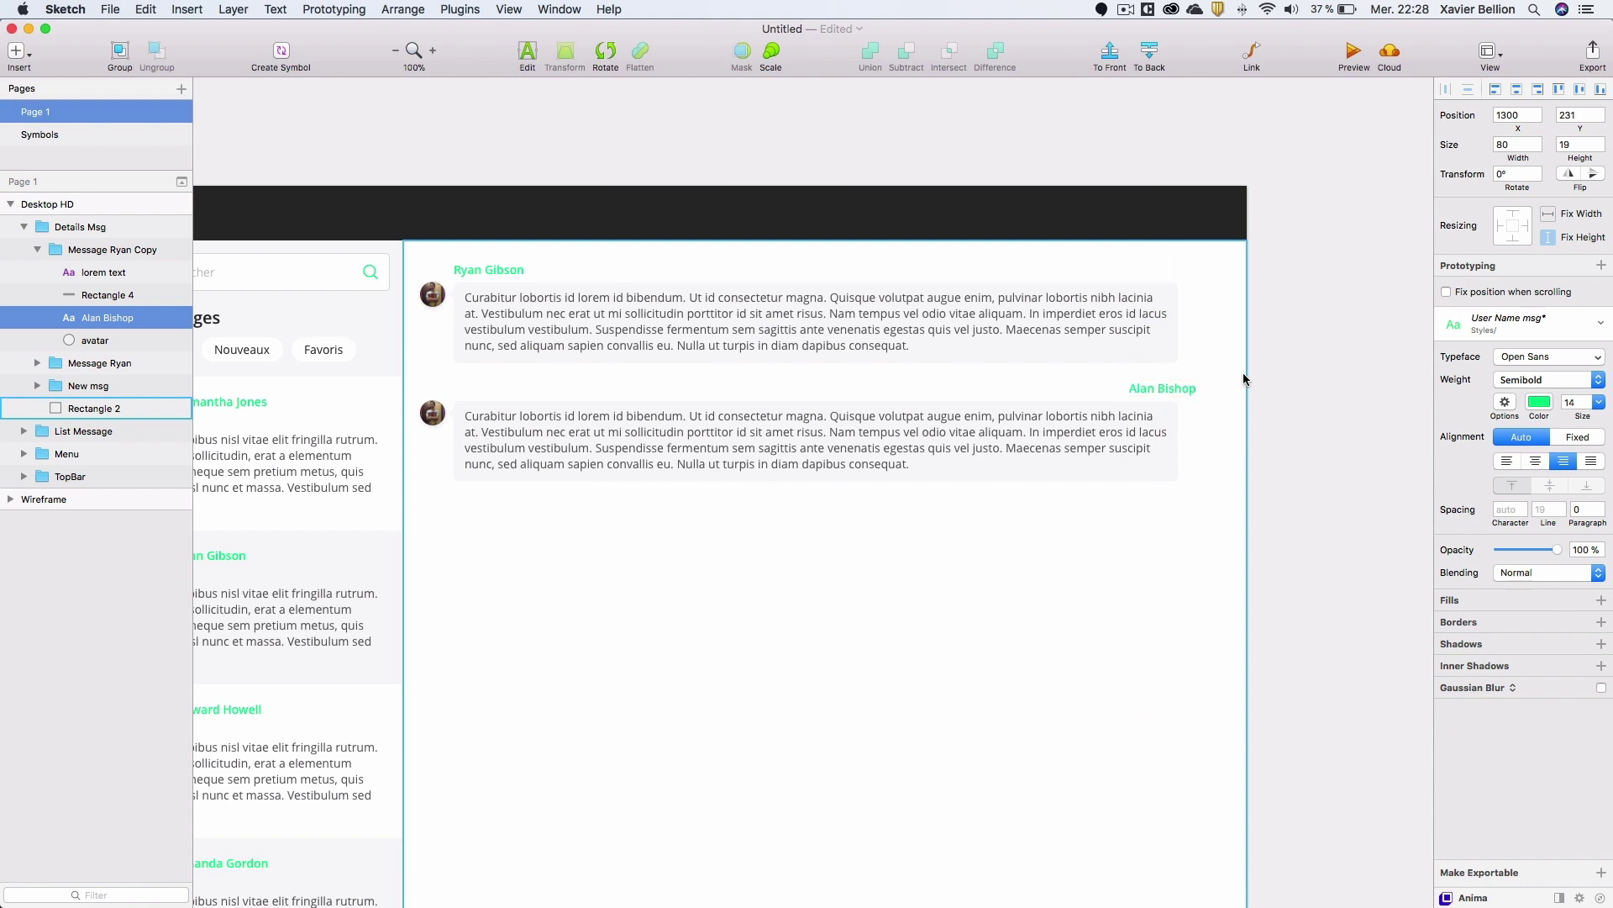
Put the avatar beside the name on the right and shift the text and bubble left.
left_click(435, 412)
left_click_drag(435, 412, 1183, 411)
left_click(1136, 416)
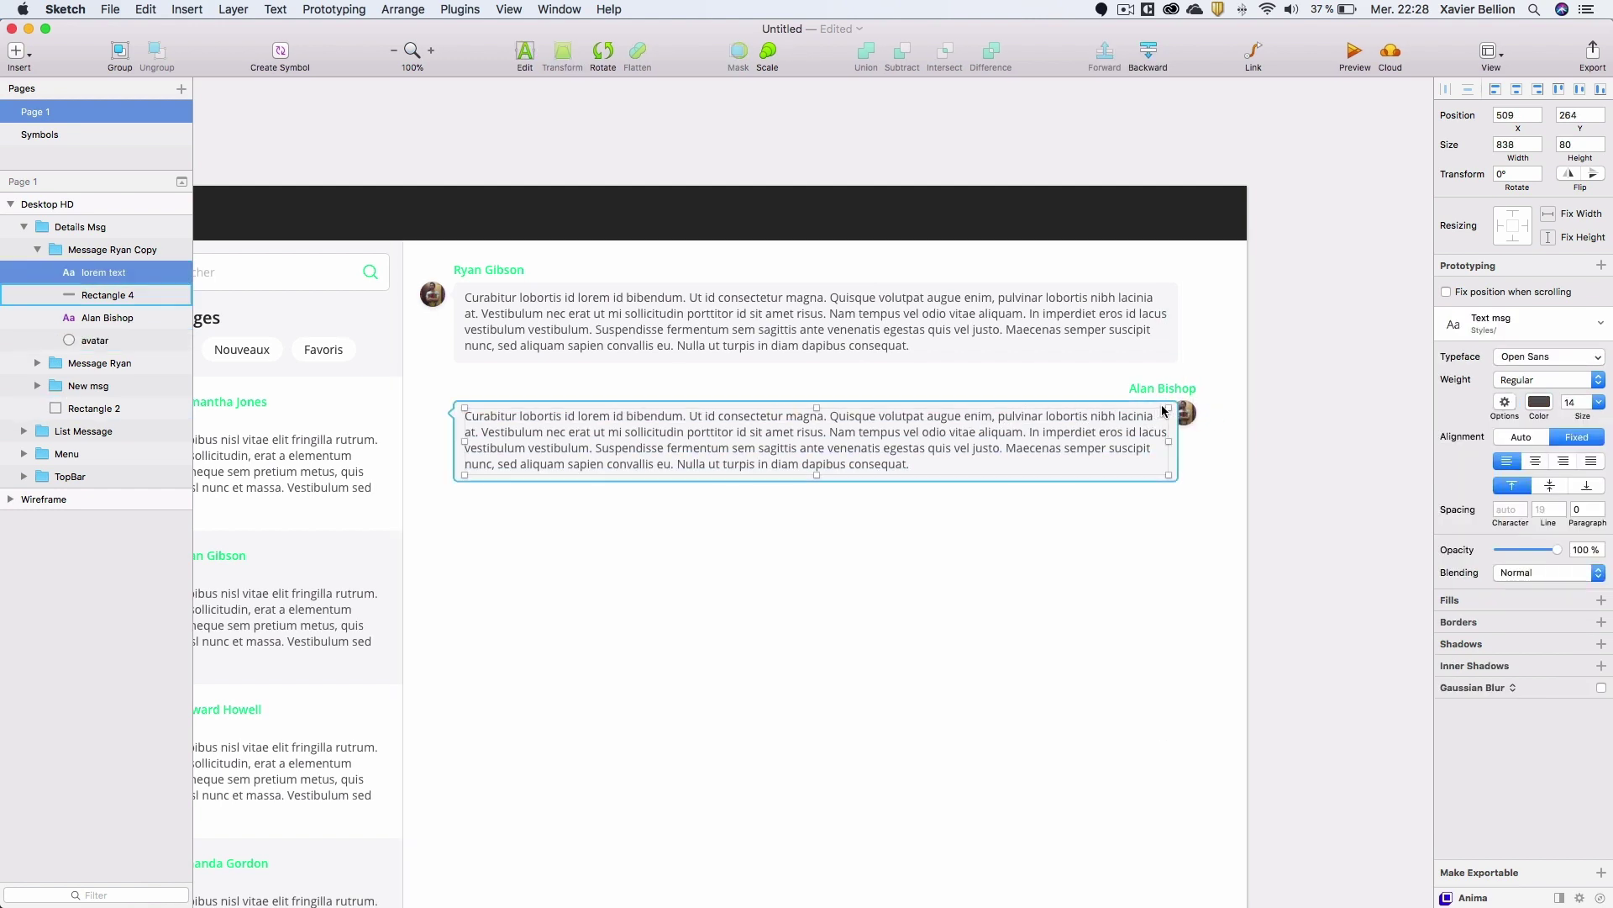
left_click(1143, 408, "shift")
left_click_drag(1143, 406, 1108, 407)
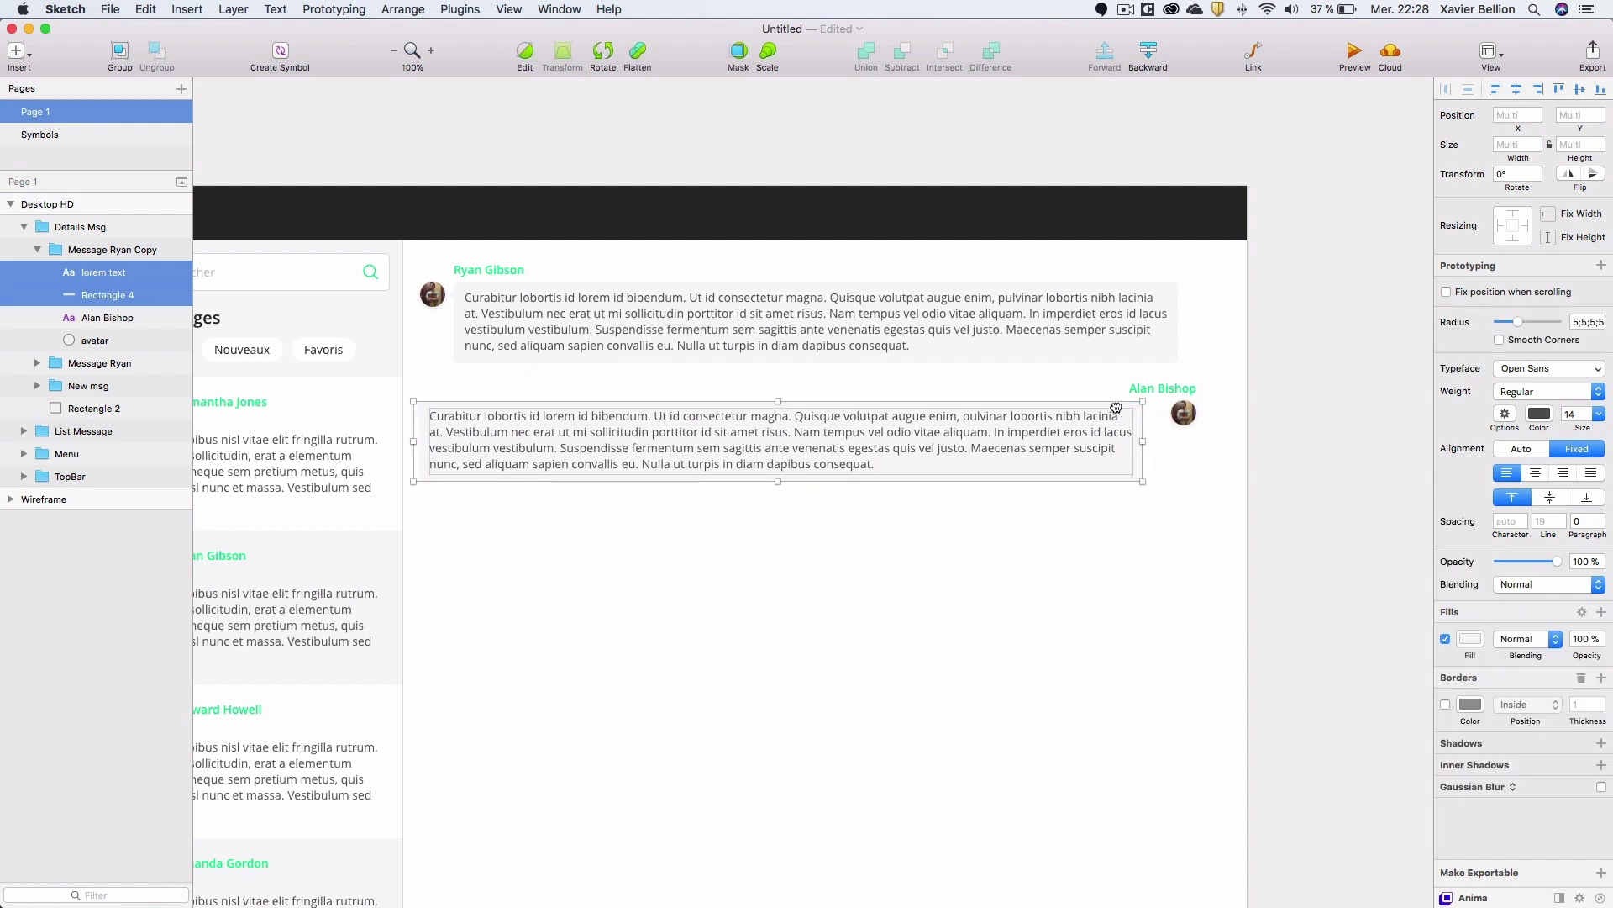
key("alt")
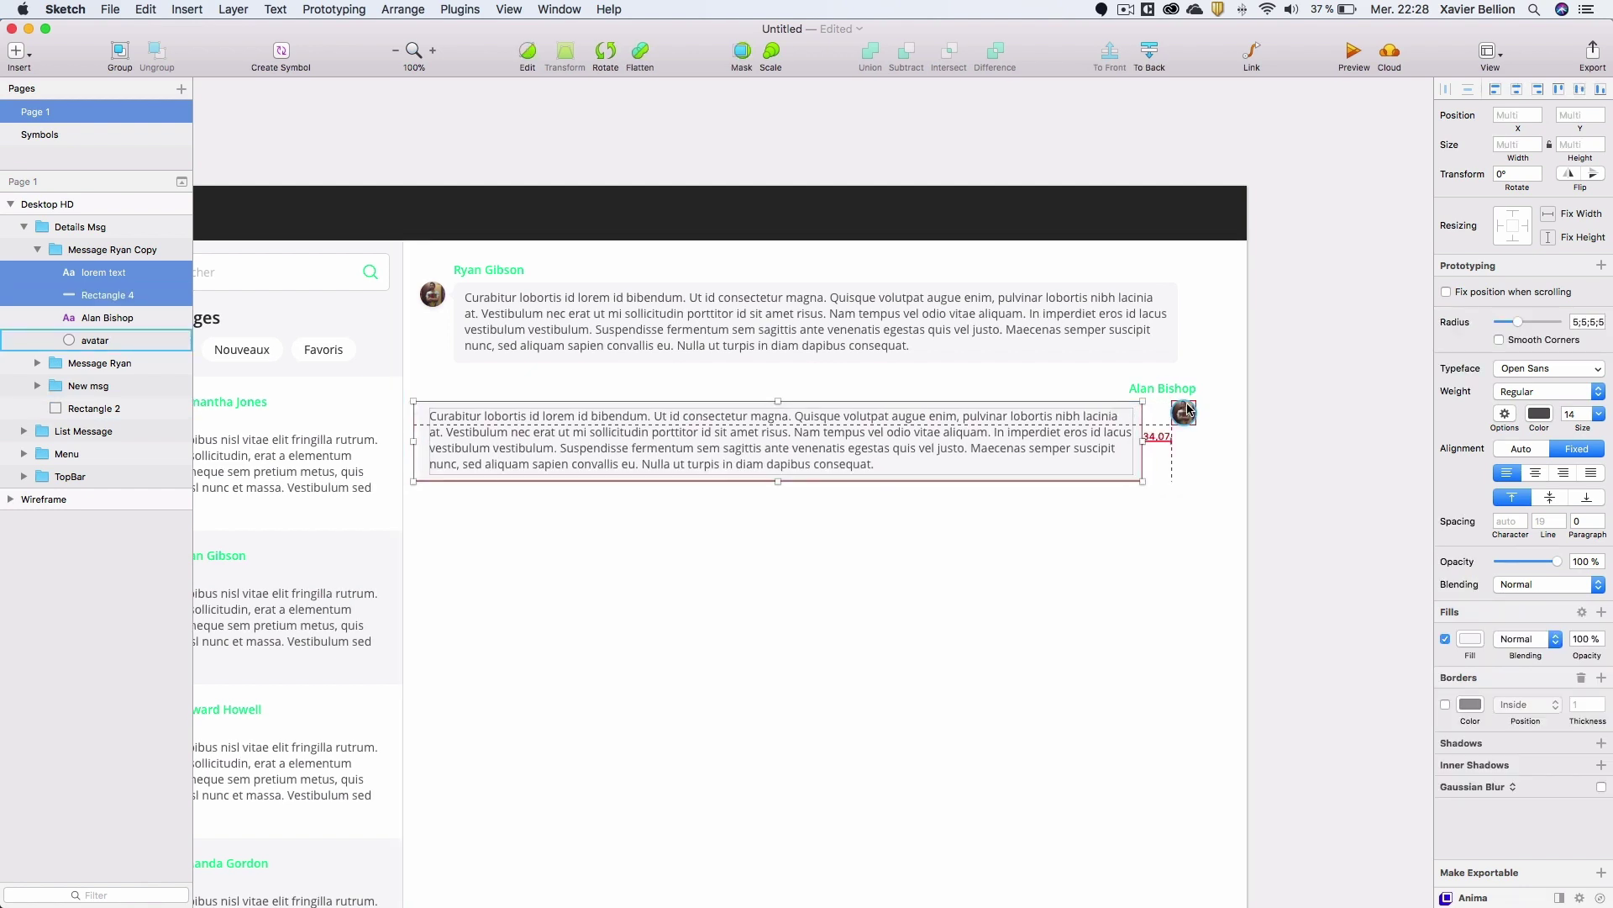
left_click(1298, 415)
left_click(1103, 429)
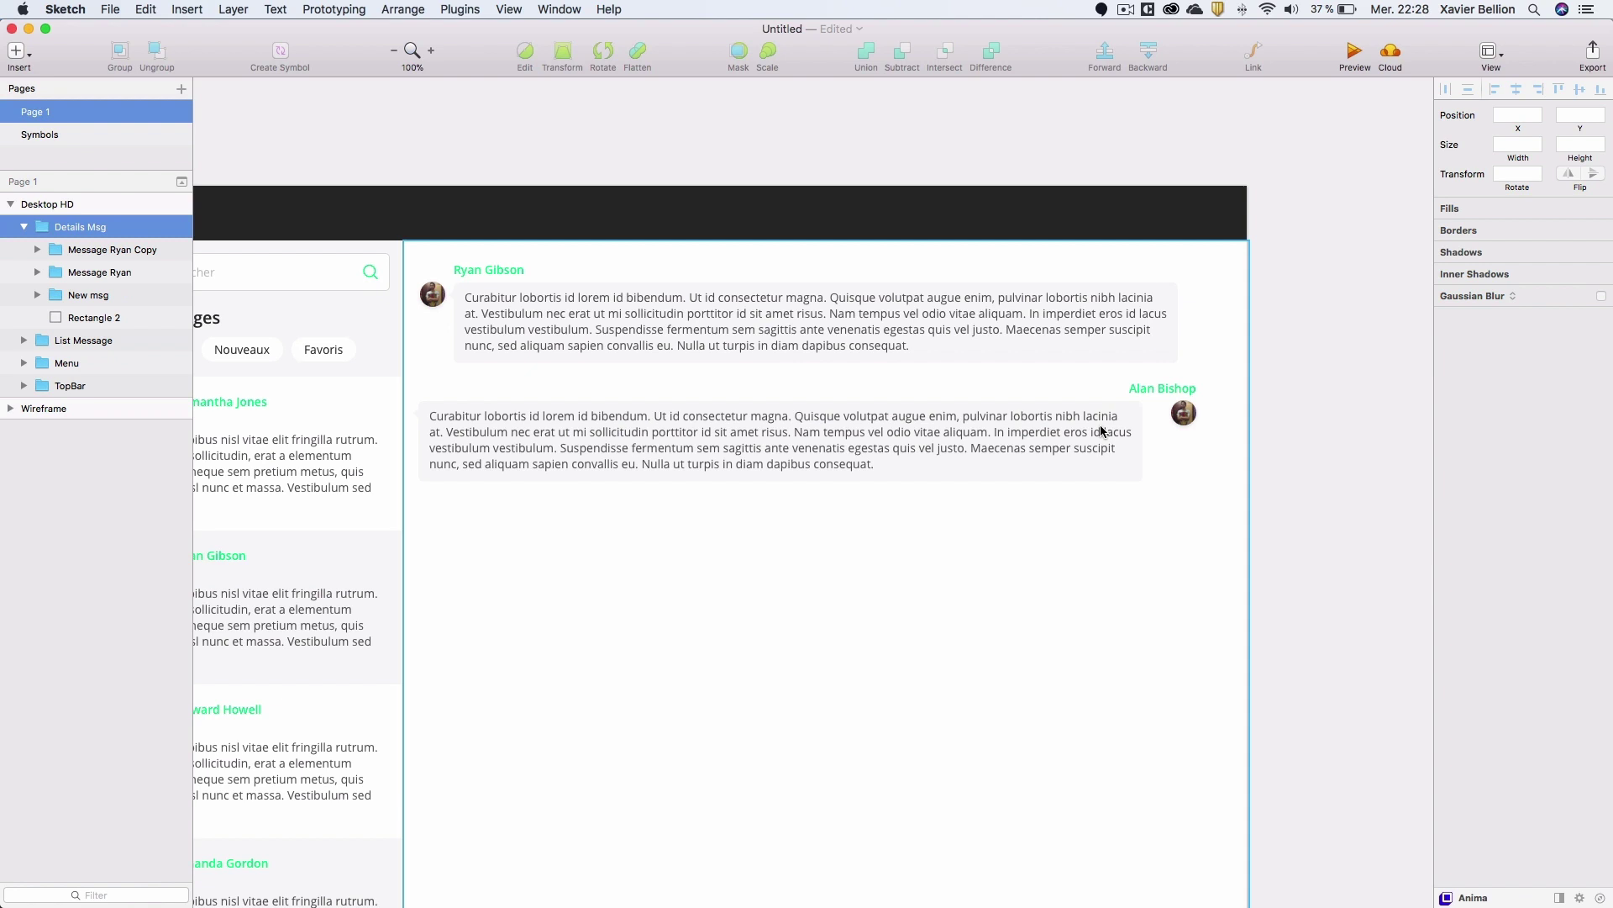
Nudge the second bubble's background right and move its text right inside it.
double_click(1138, 447)
double_click(1143, 454)
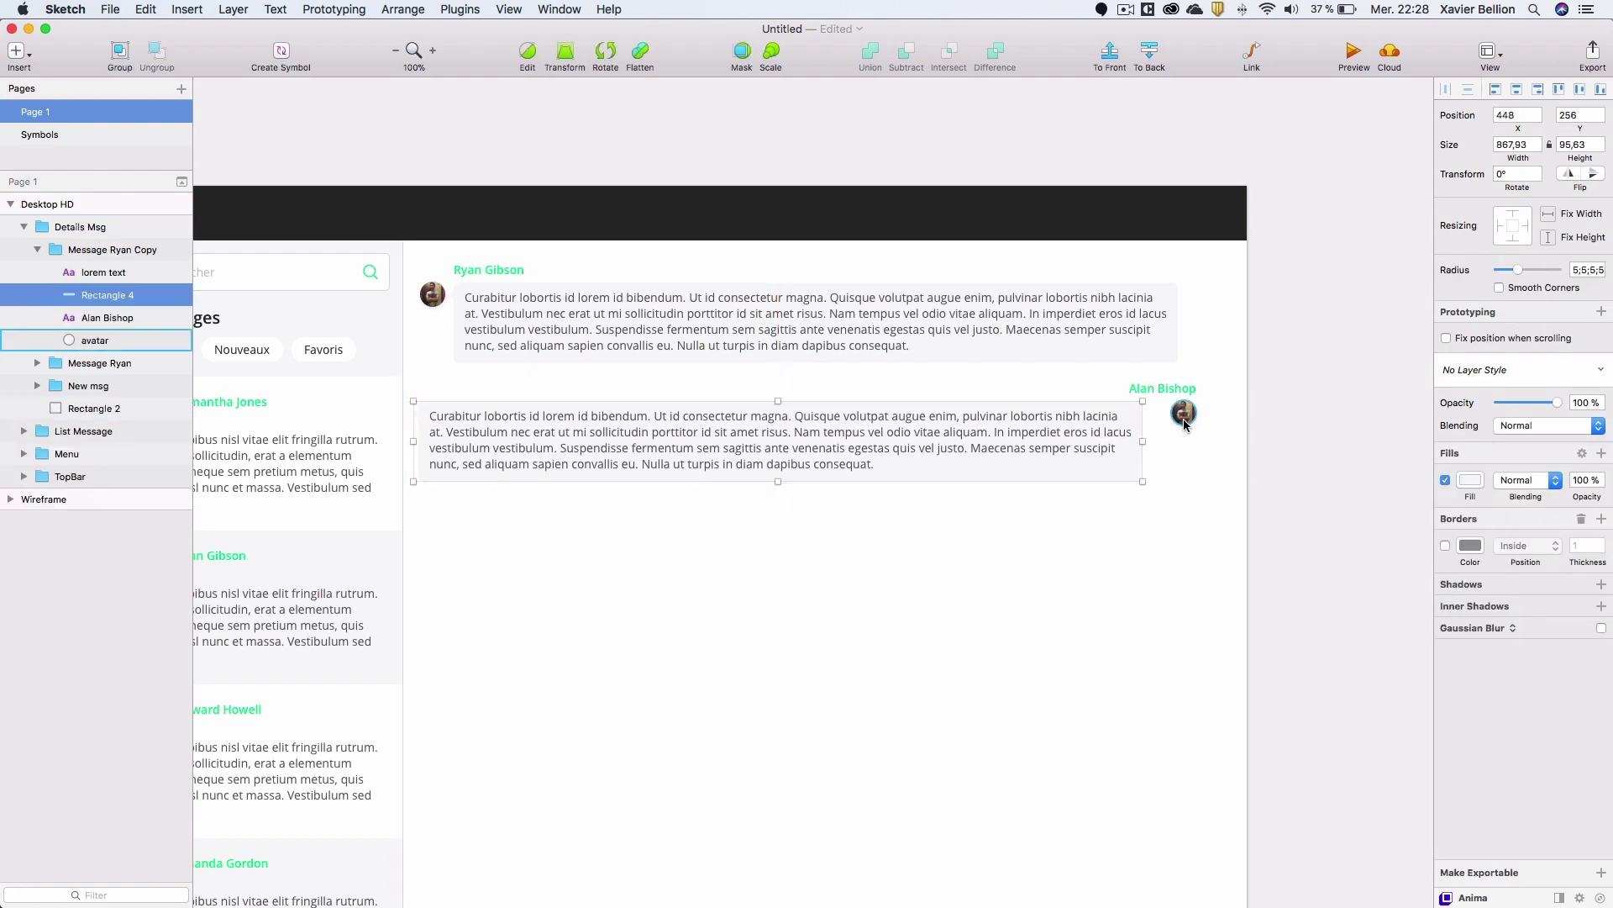
key("shift+Right")
key("Right")
key("Right")
key("Right")
key("Right")
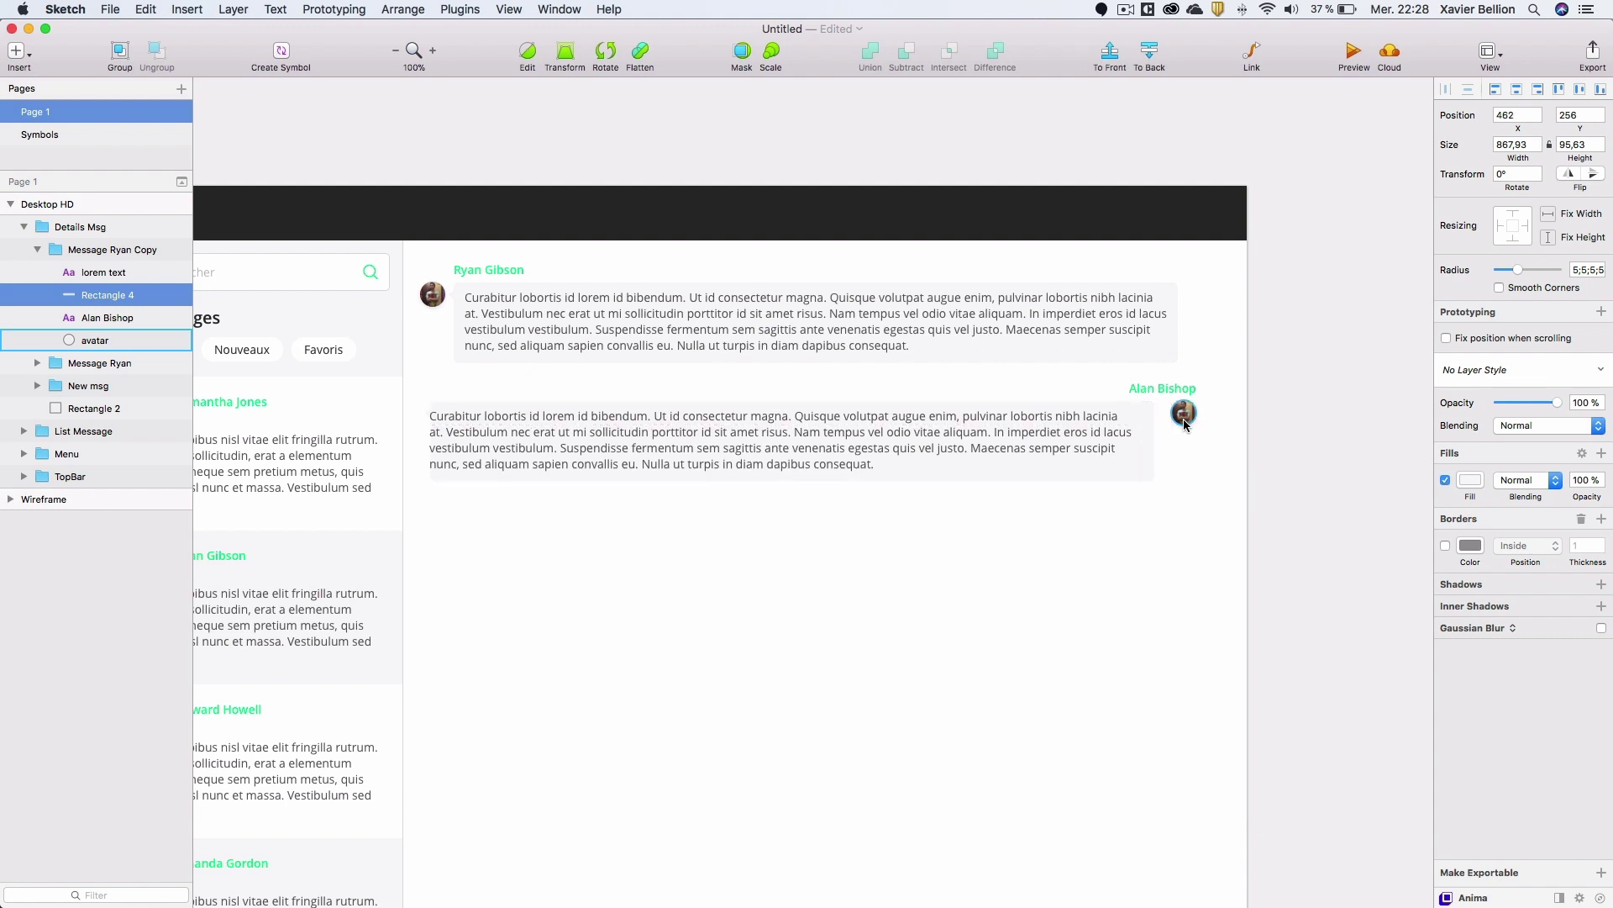
left_click(515, 430)
left_click_drag(515, 430, 525, 430)
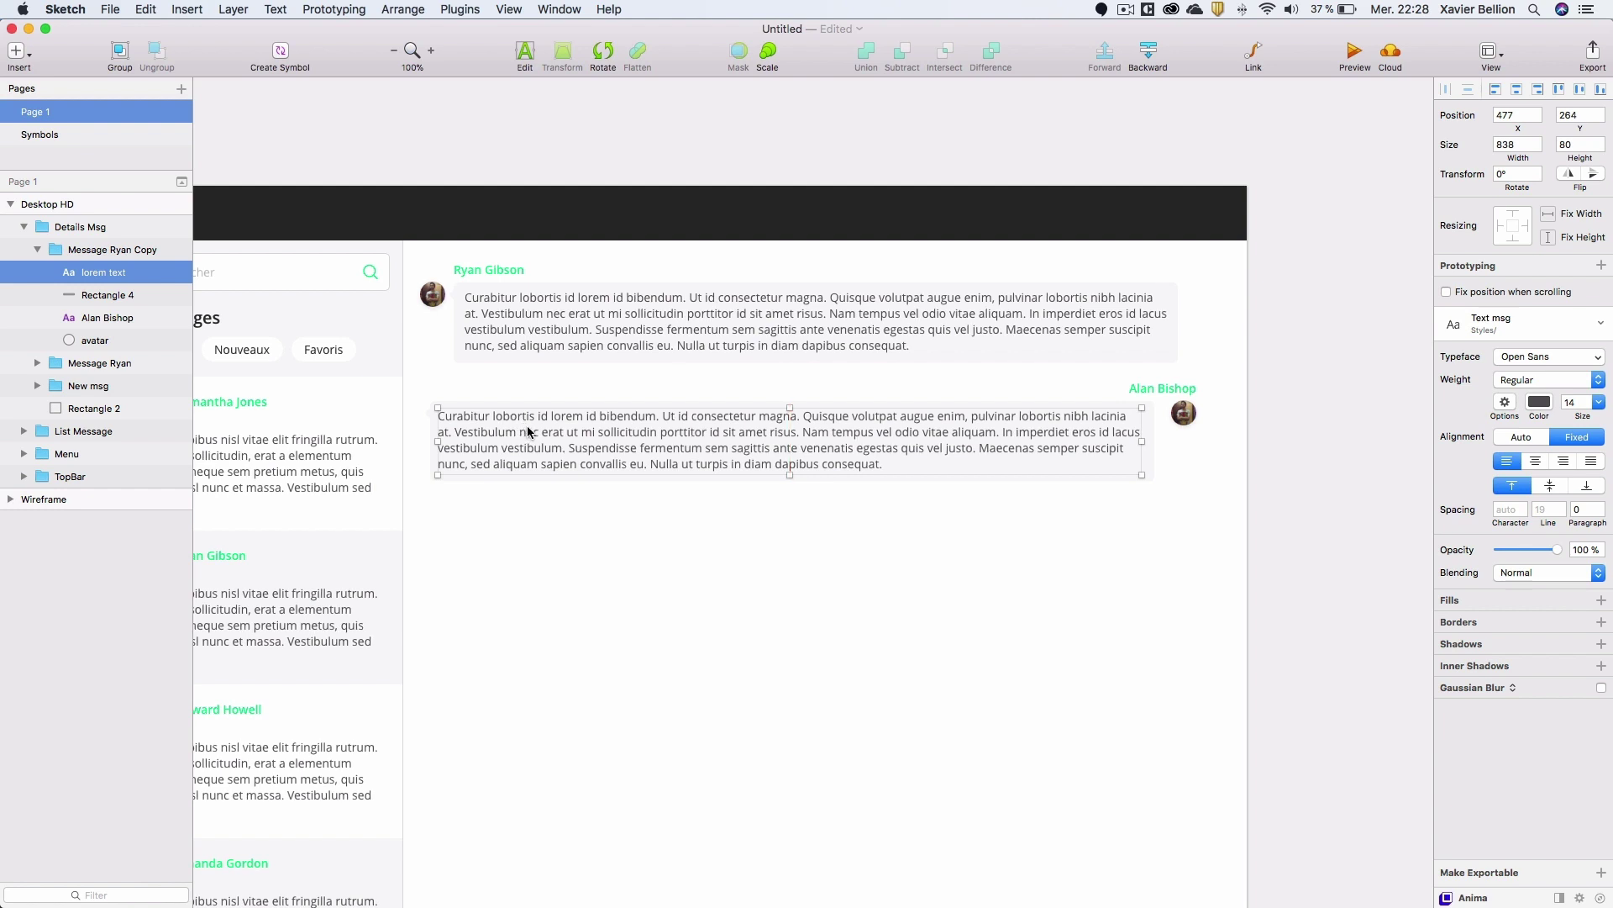
left_click_drag(531, 429, 533, 430)
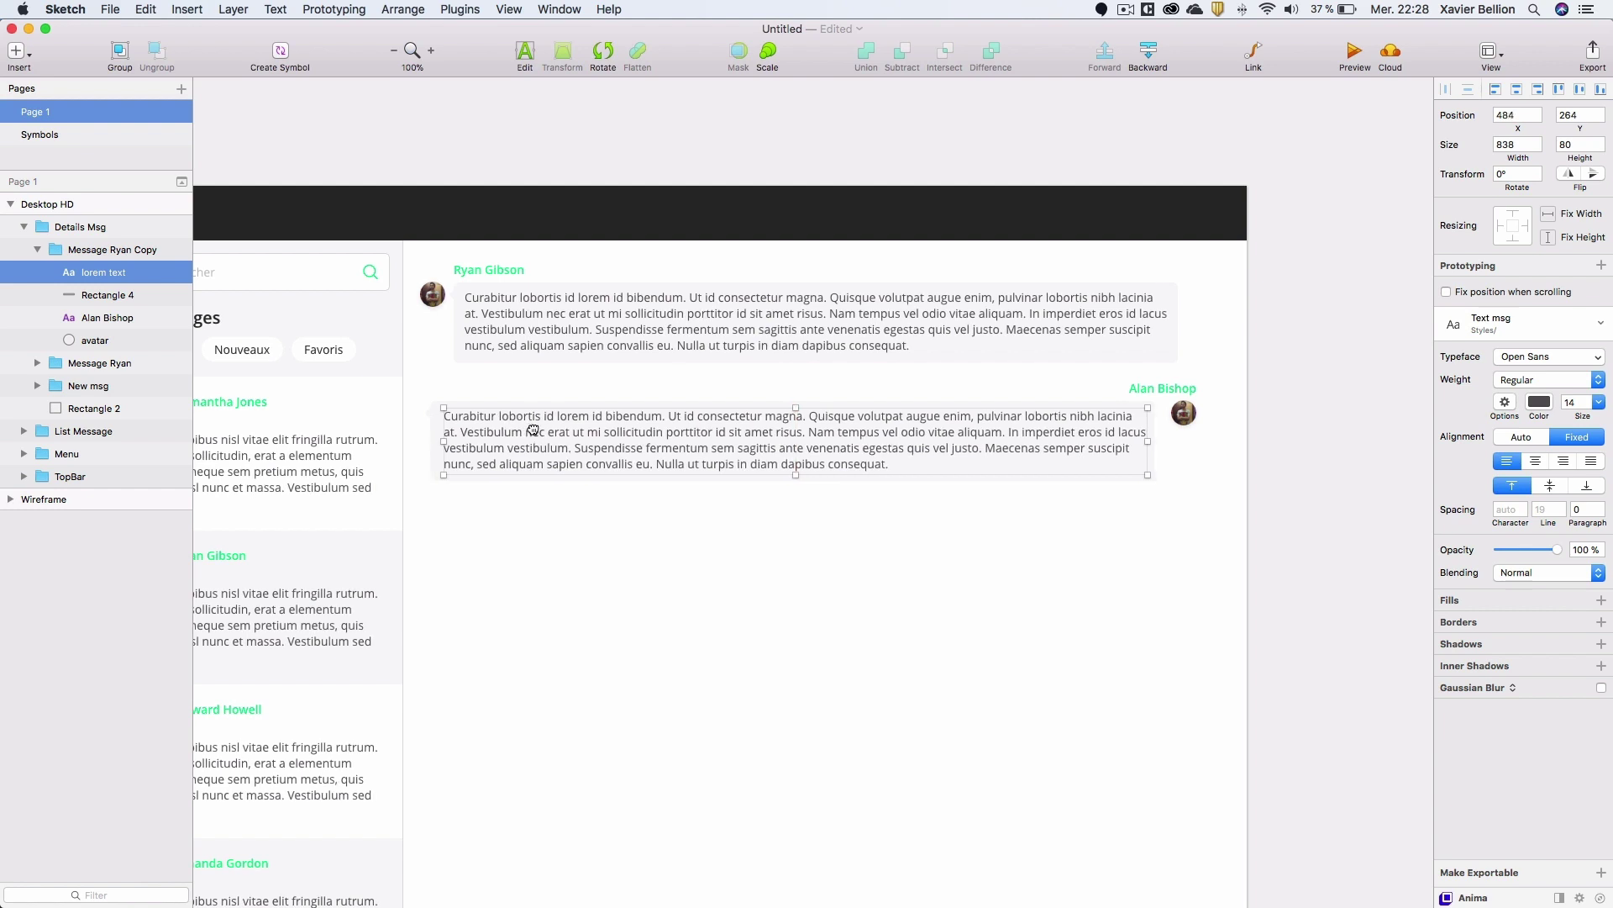
Flip the bubble background toward the avatar at 875 px wide and recentre the text.
left_click(436, 430)
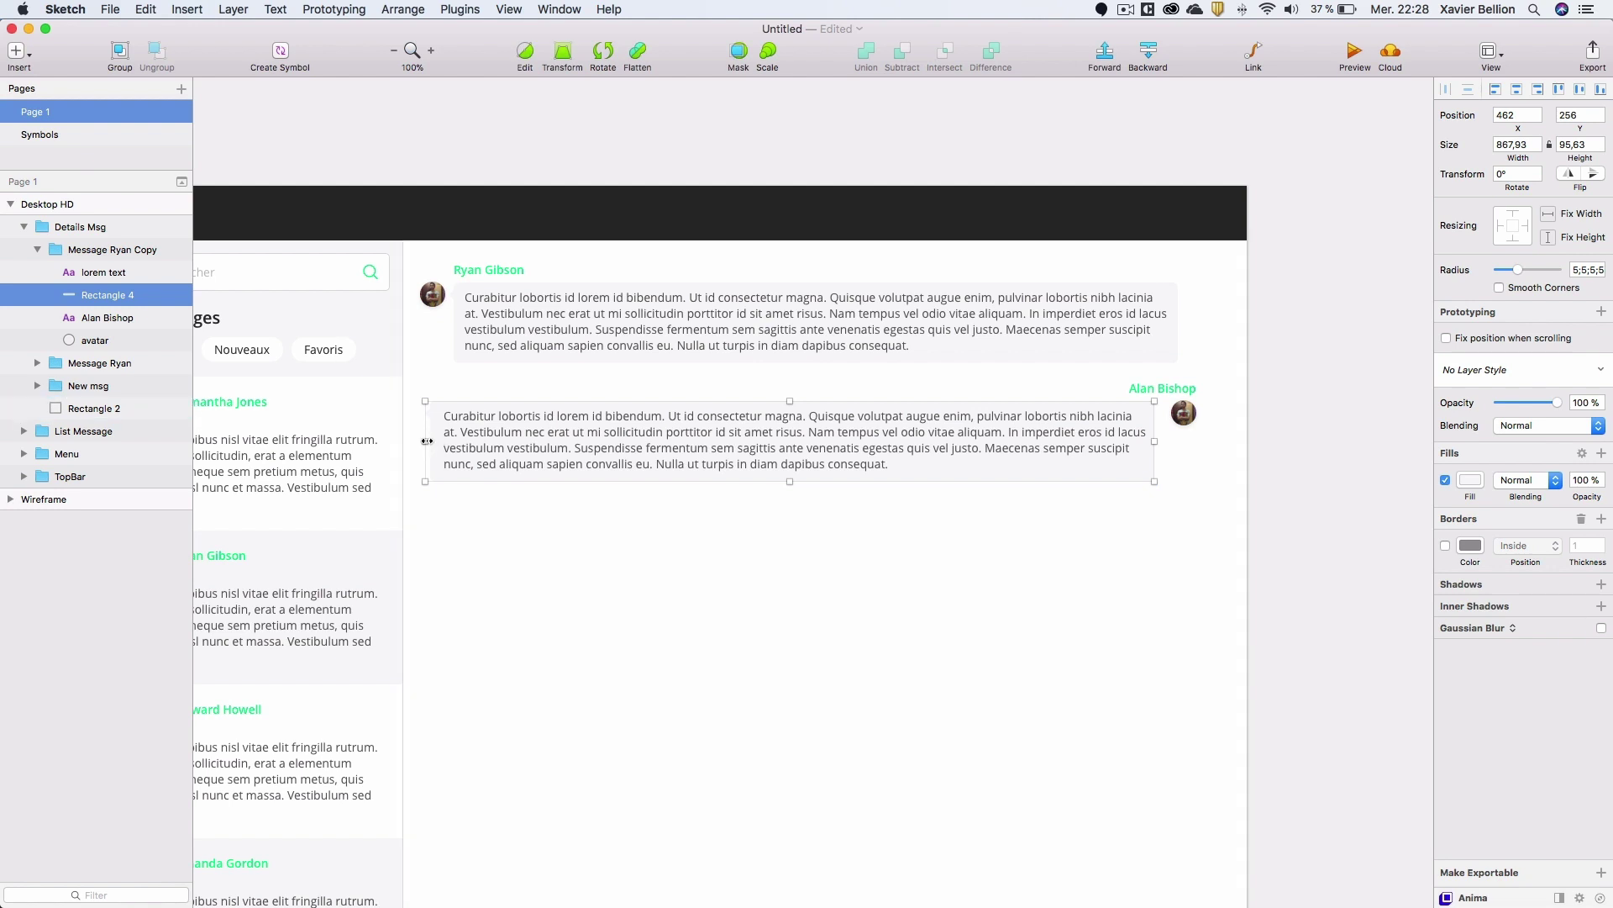
left_click_drag(427, 441, 1158, 433)
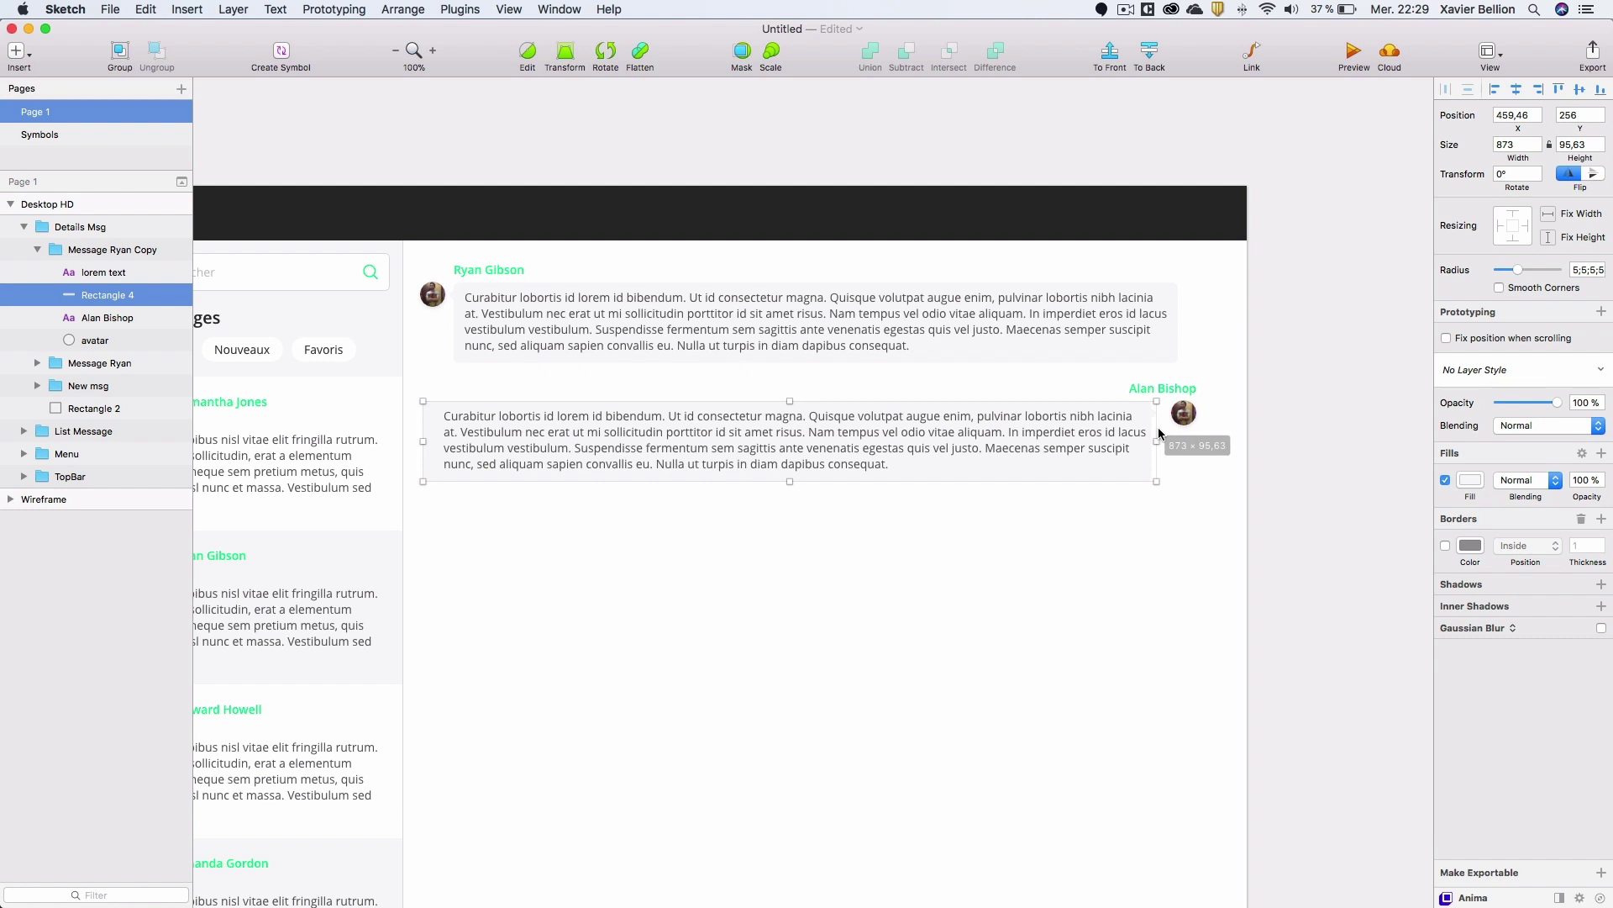
left_click_drag(1159, 433, 1159, 433)
key("alt")
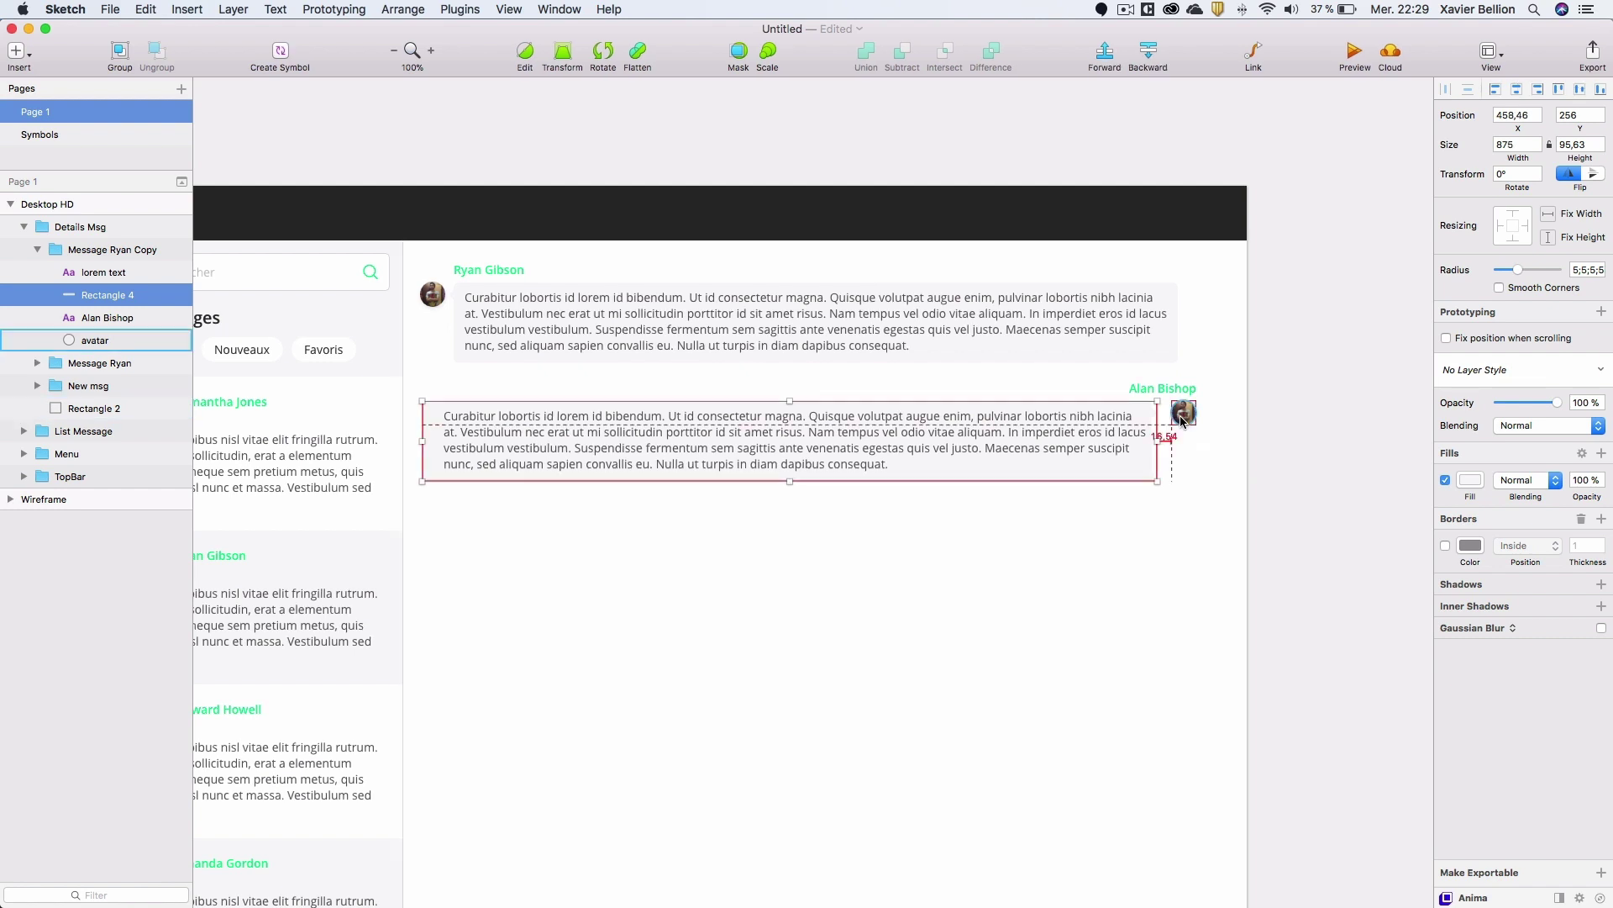
left_click(1108, 430)
left_click_drag(1107, 430, 1100, 433)
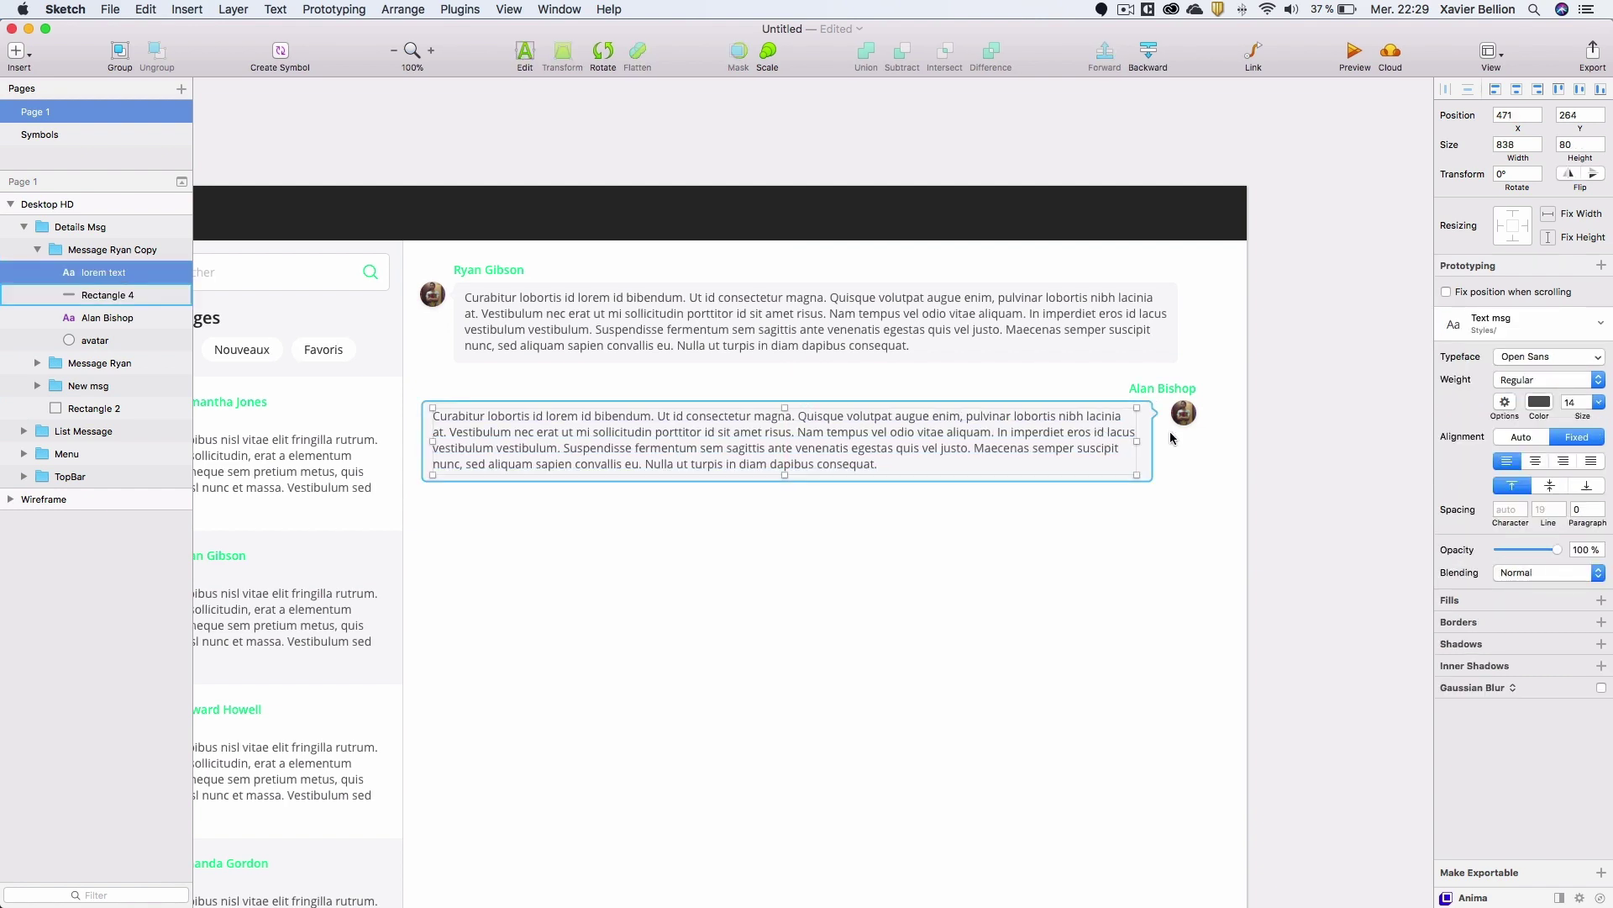
left_click(1116, 356)
double_click(1112, 356)
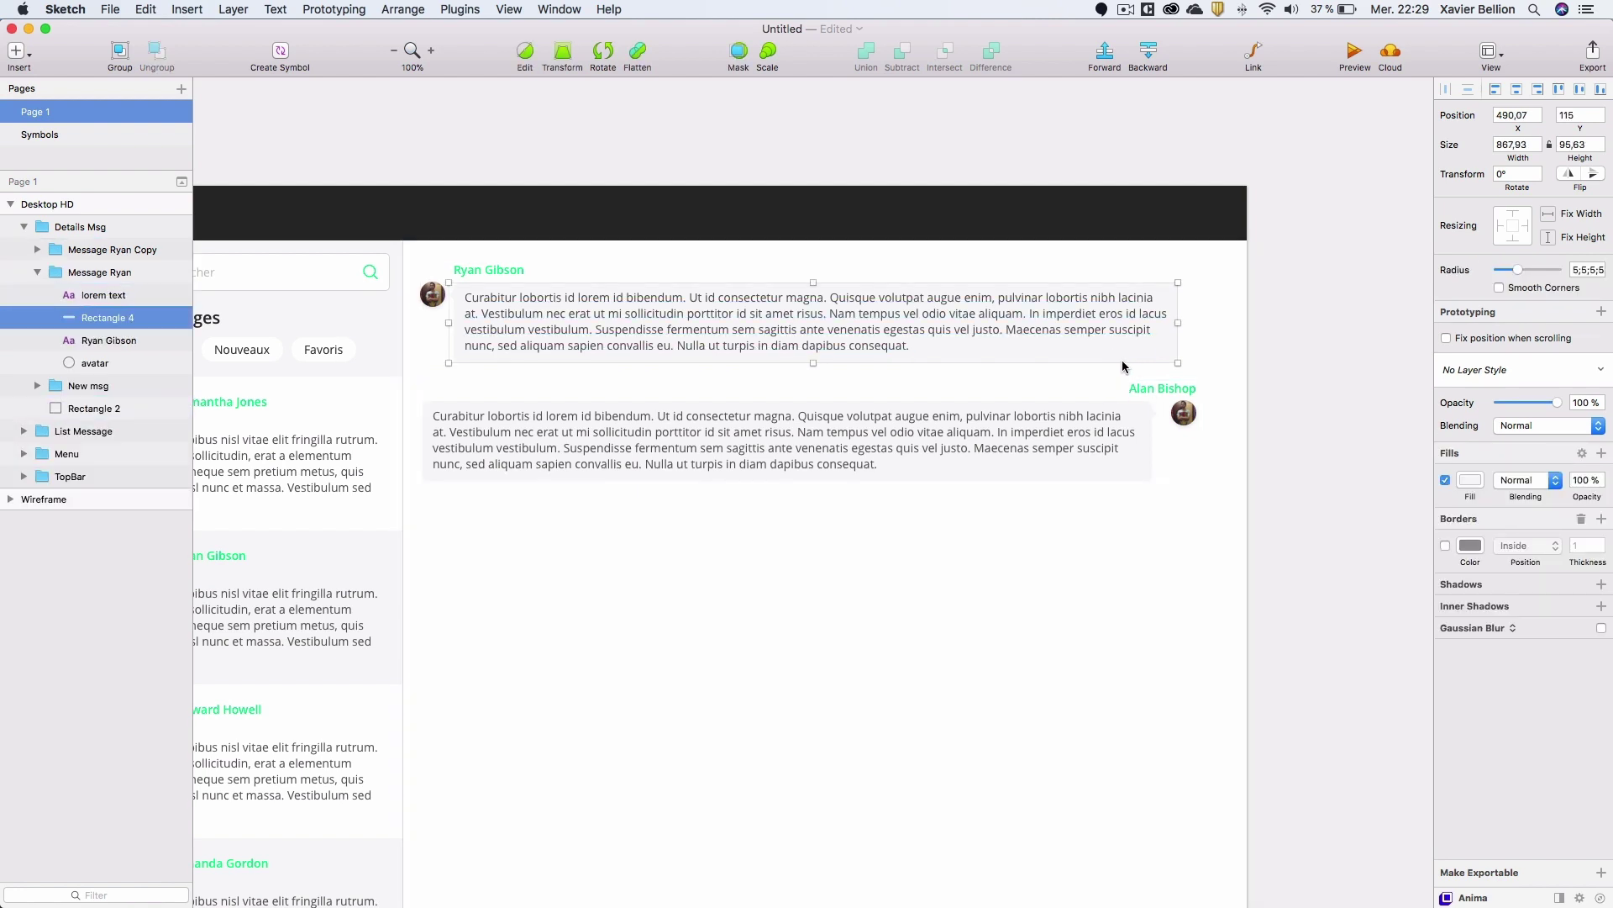
Set both message bubble backgrounds to 867 px wide.
left_click(1513, 143)
left_click(1535, 145)
key("Return")
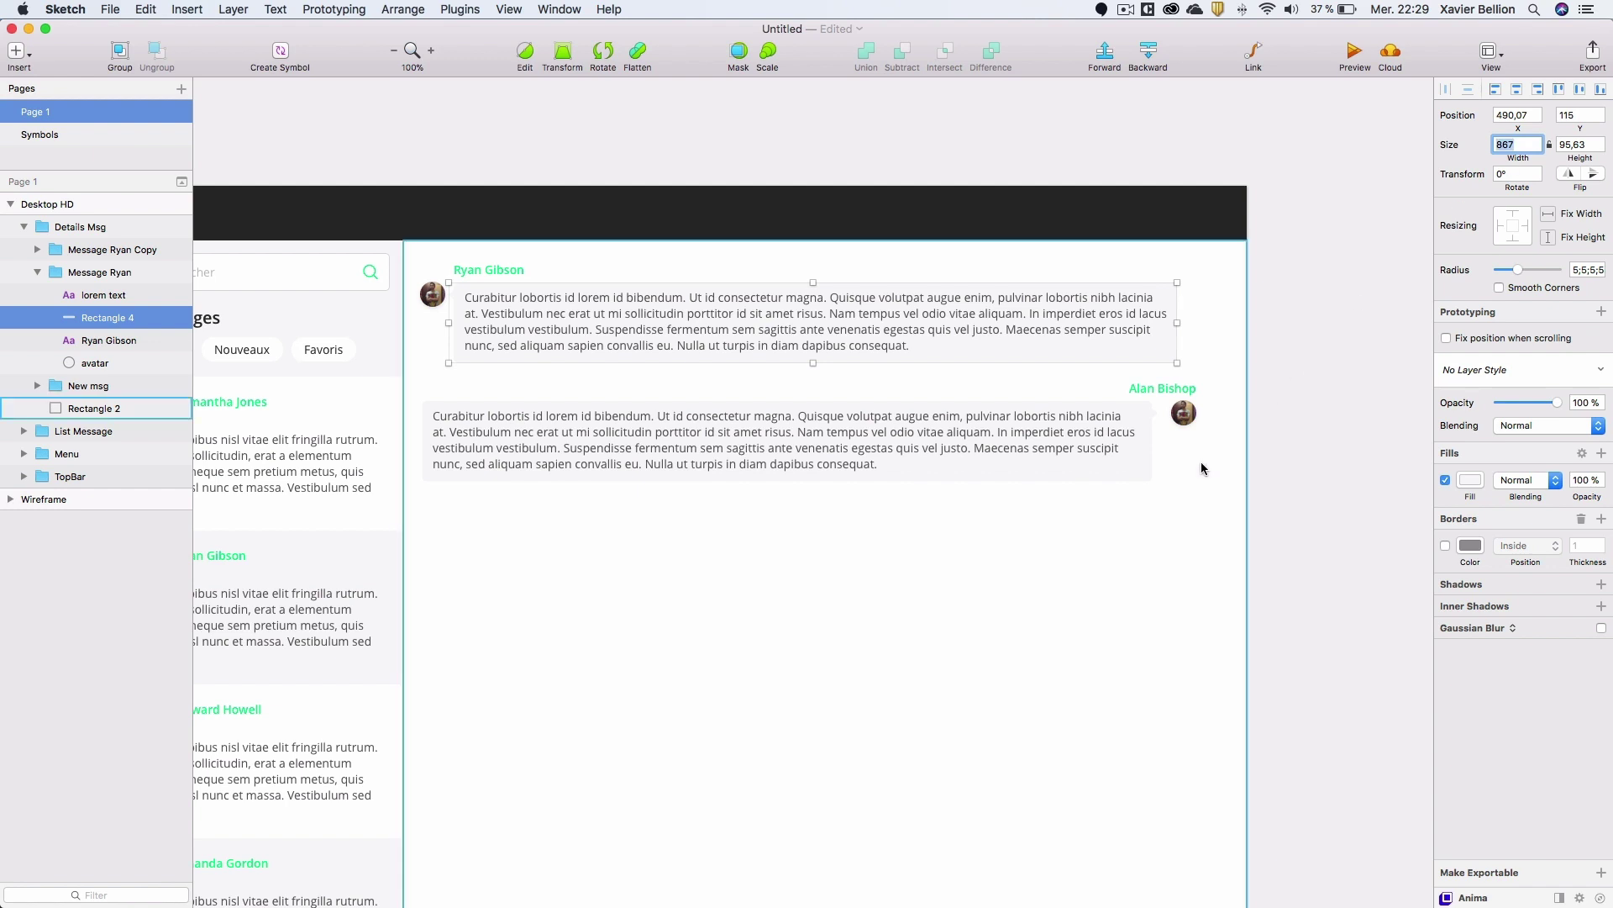
double_click(1132, 467)
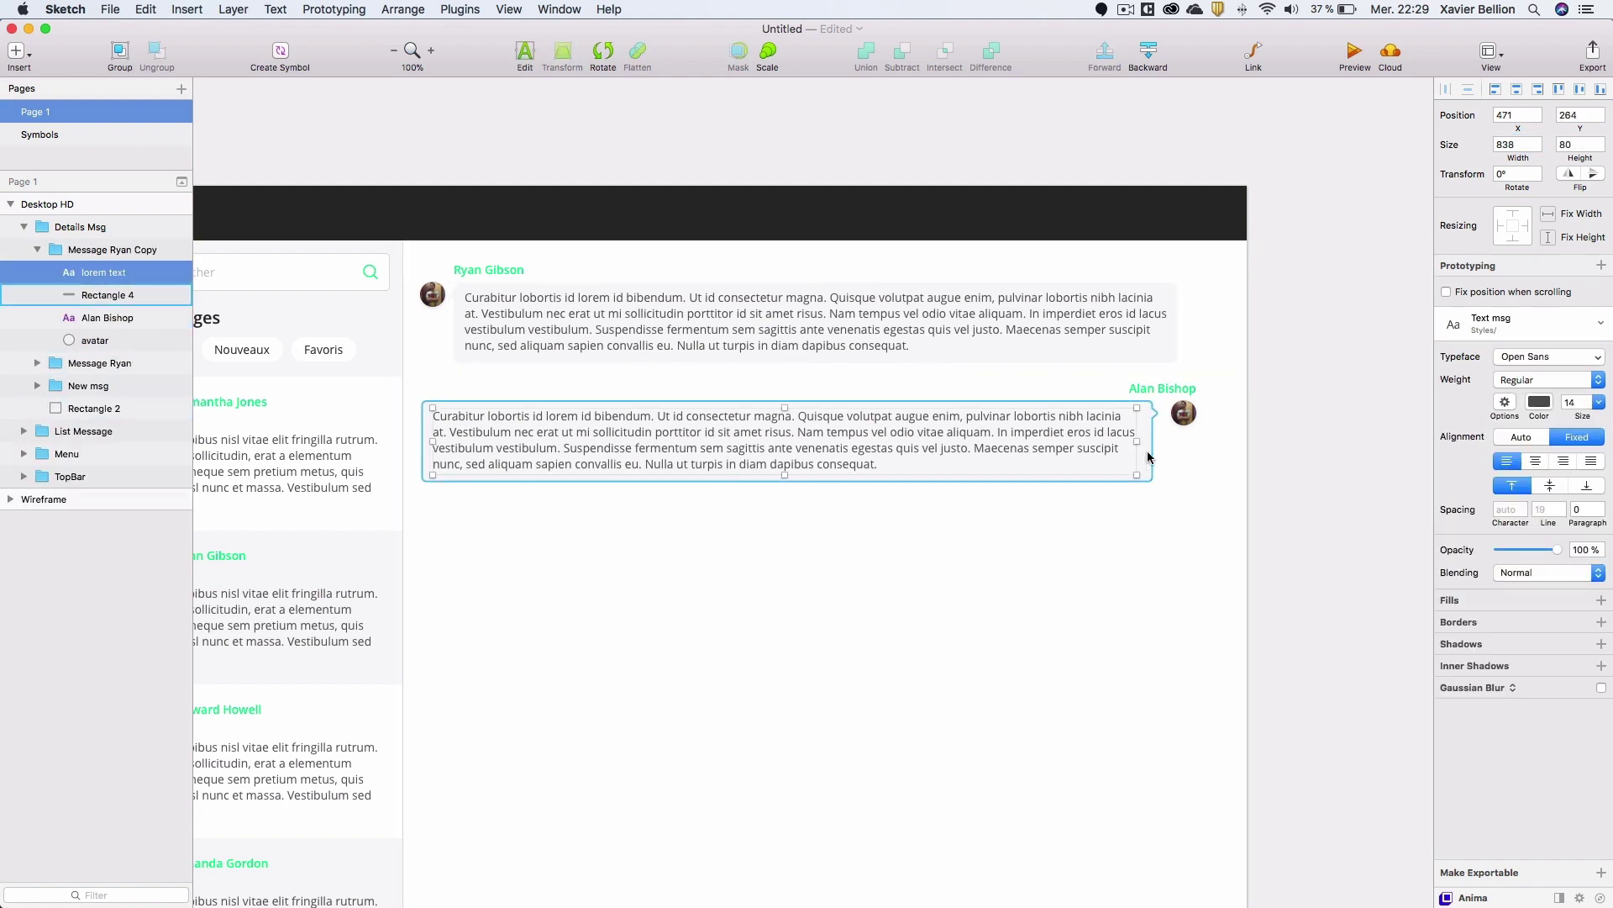
left_click(1141, 458)
left_click(1517, 145)
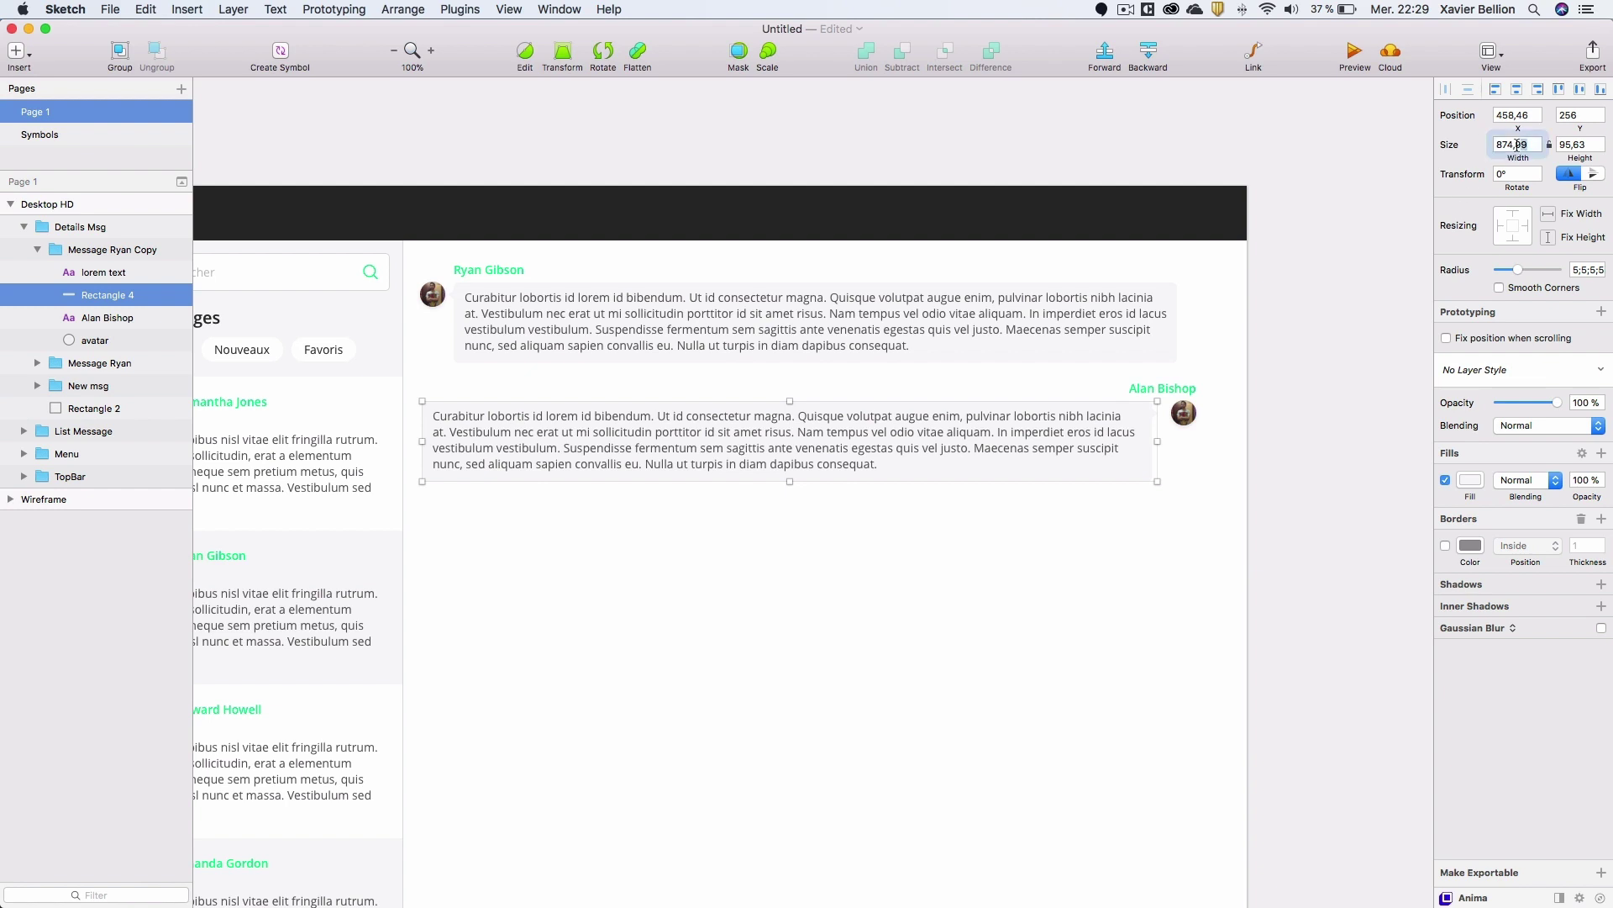
type("867")
key("Return")
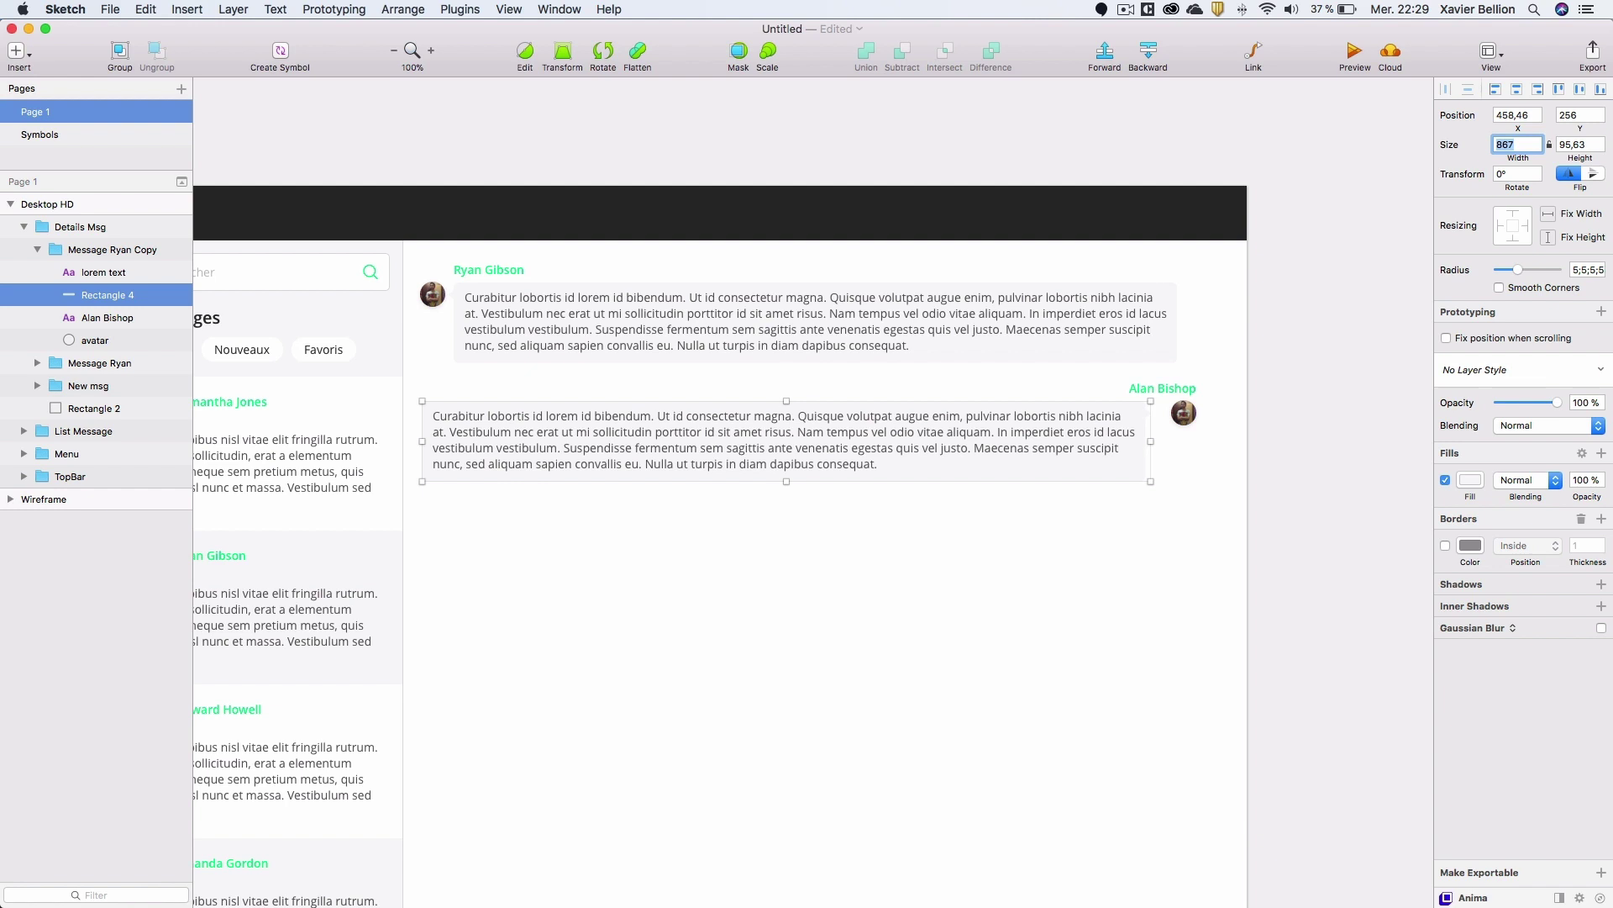
Measure the bubble-to-avatar gap and inspect the first bubble's shape points without changes.
key("alt")
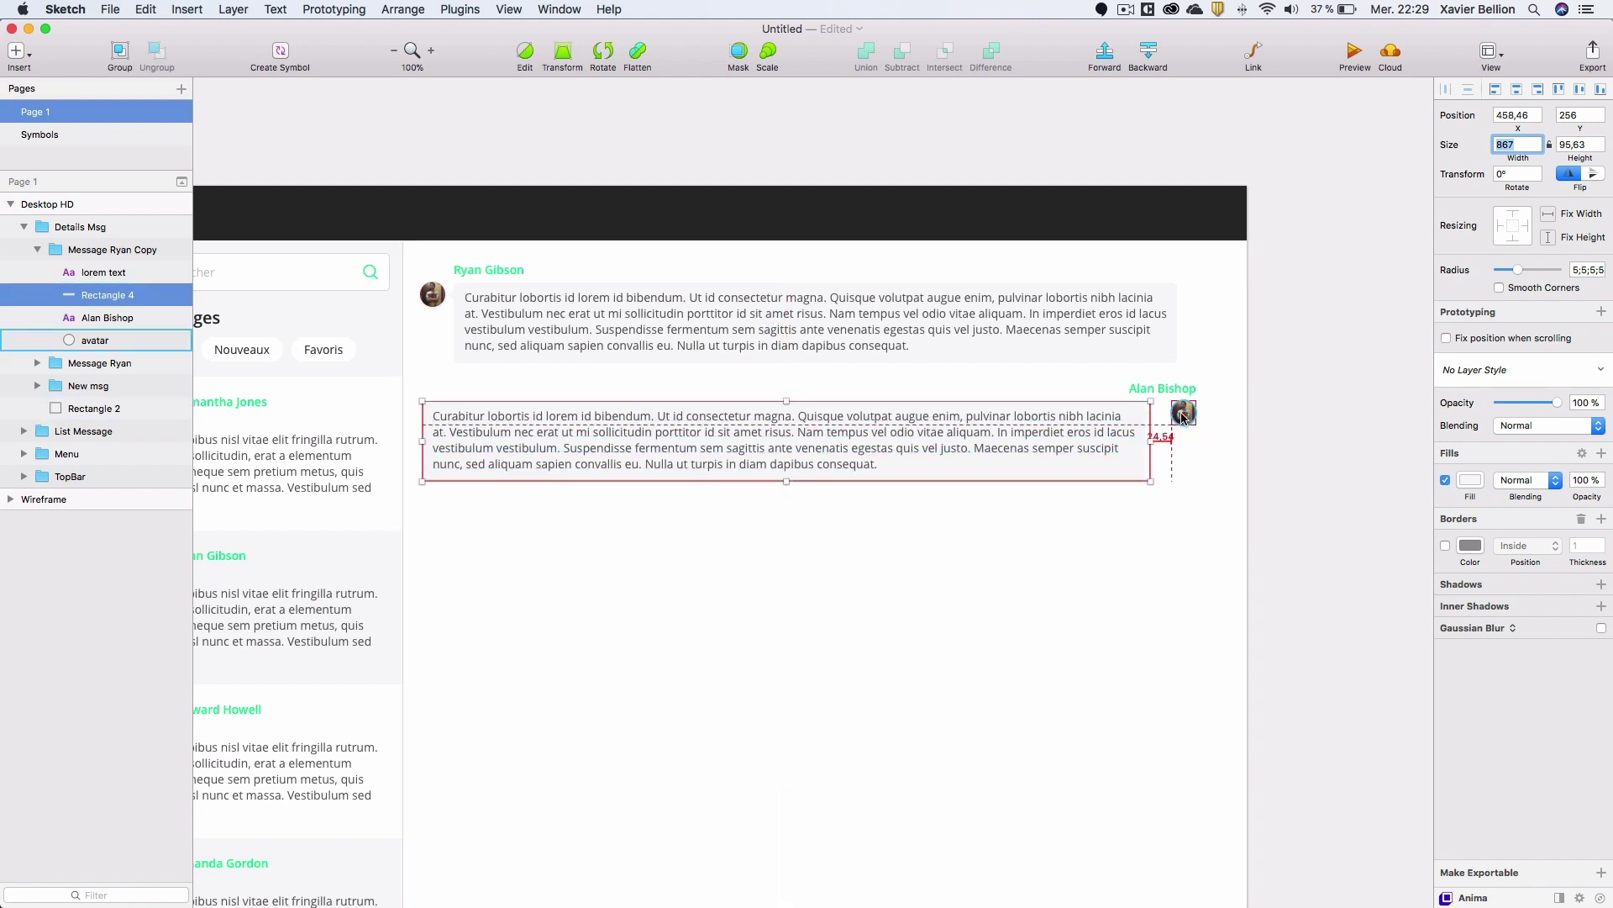
double_click(548, 358)
double_click(561, 357)
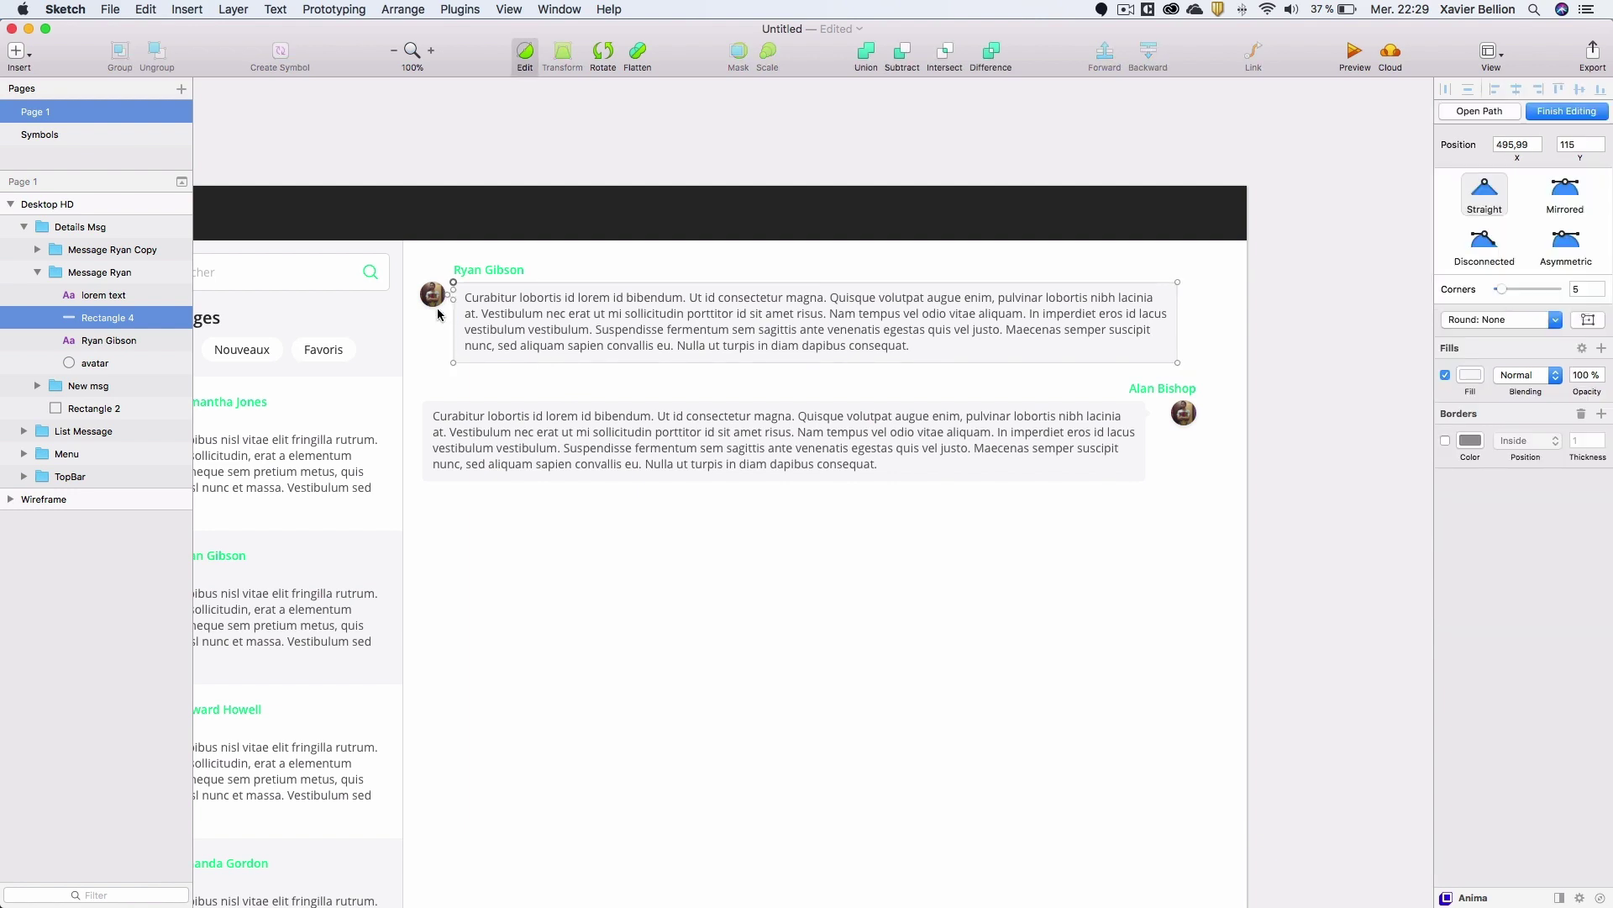
left_click(475, 292)
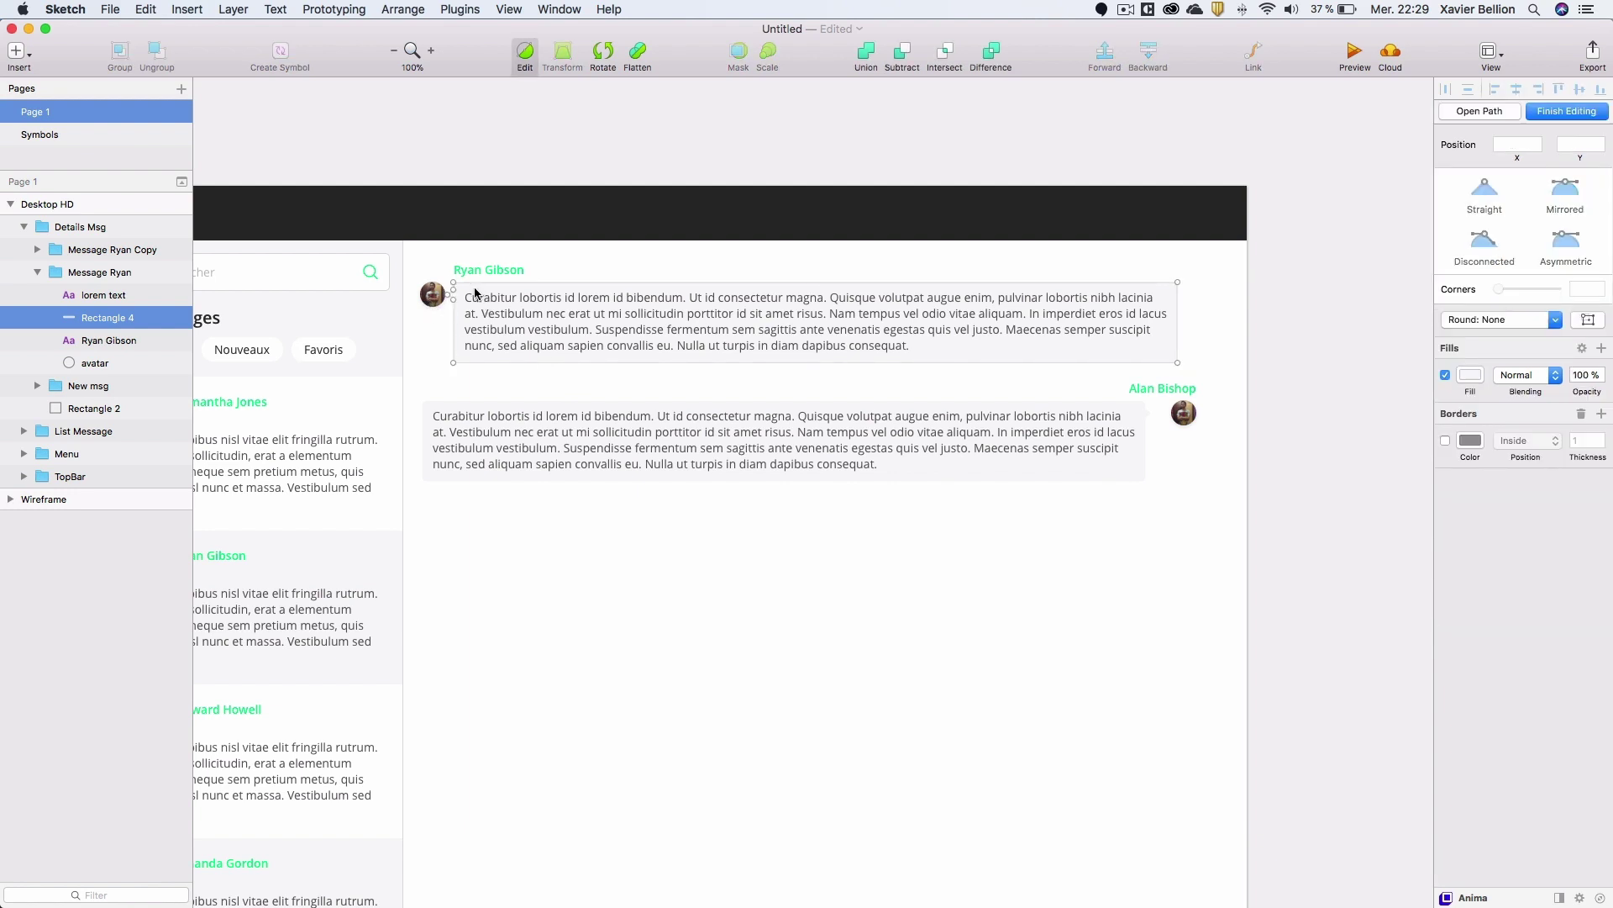
left_click(1235, 357)
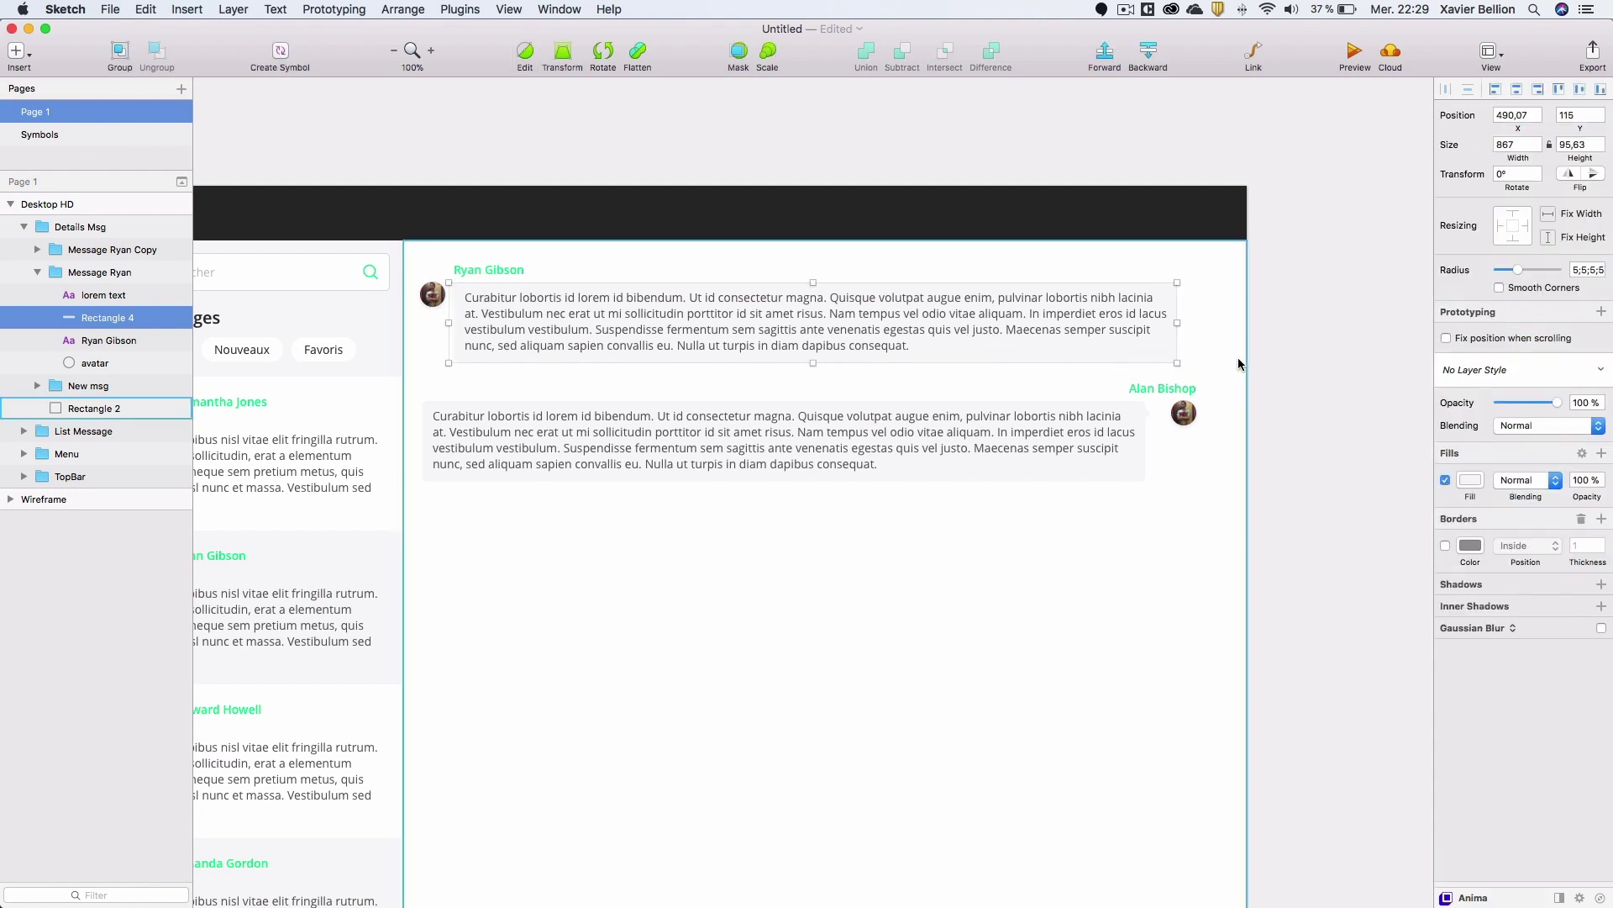
left_click(1233, 358)
scroll(641, 315, "up", 2)
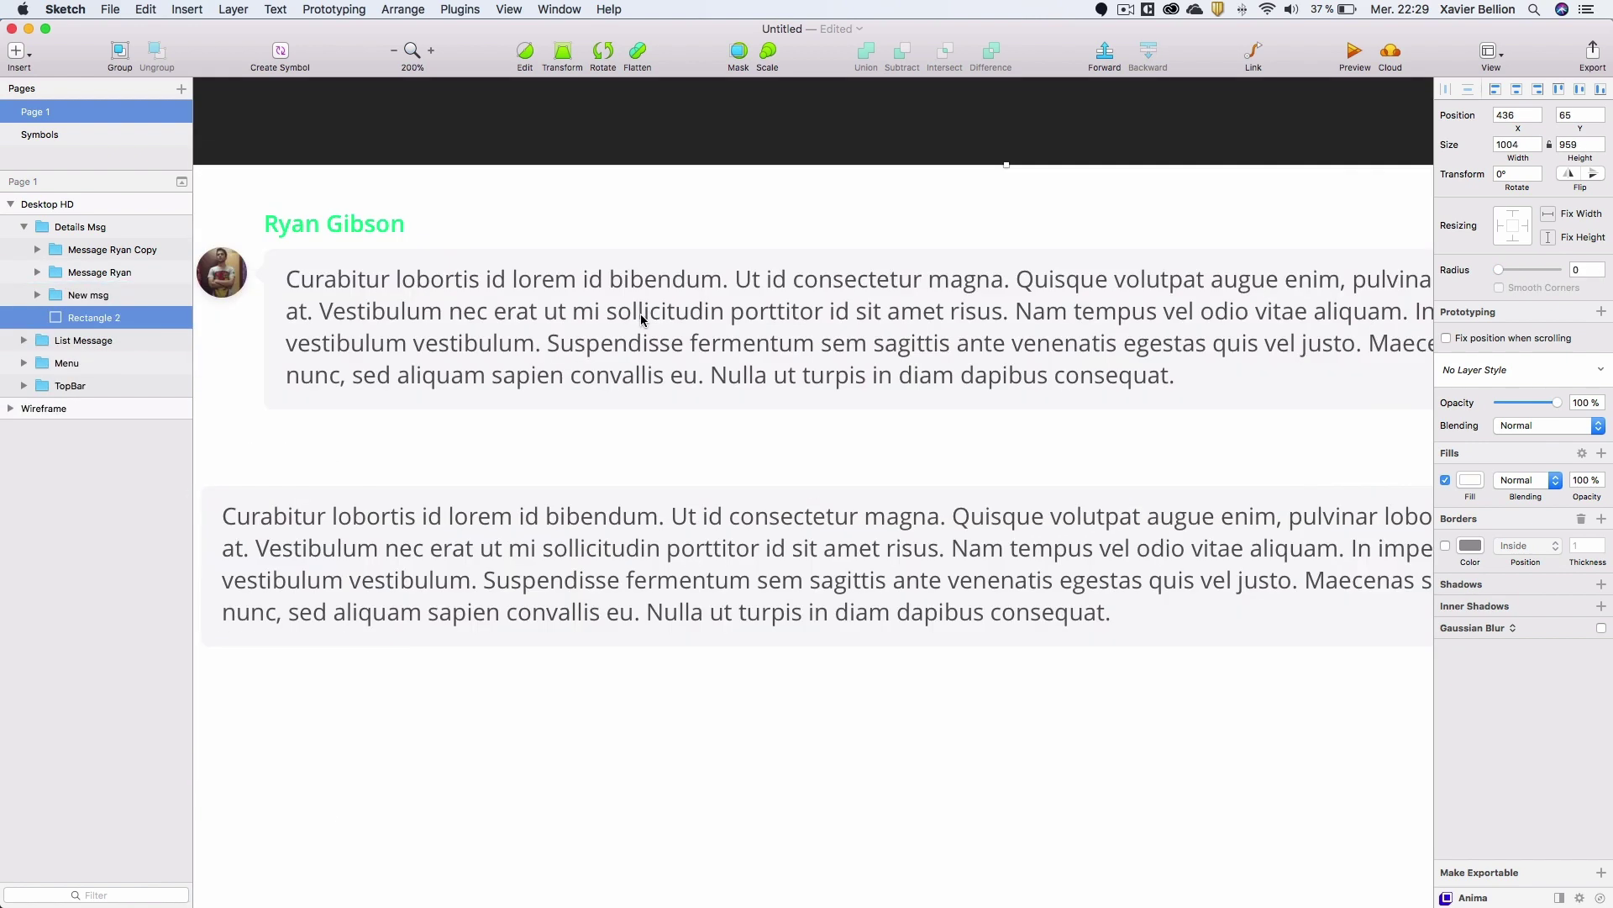
scroll(1132, 535, "right", 6)
scroll(1132, 535, "down", 2)
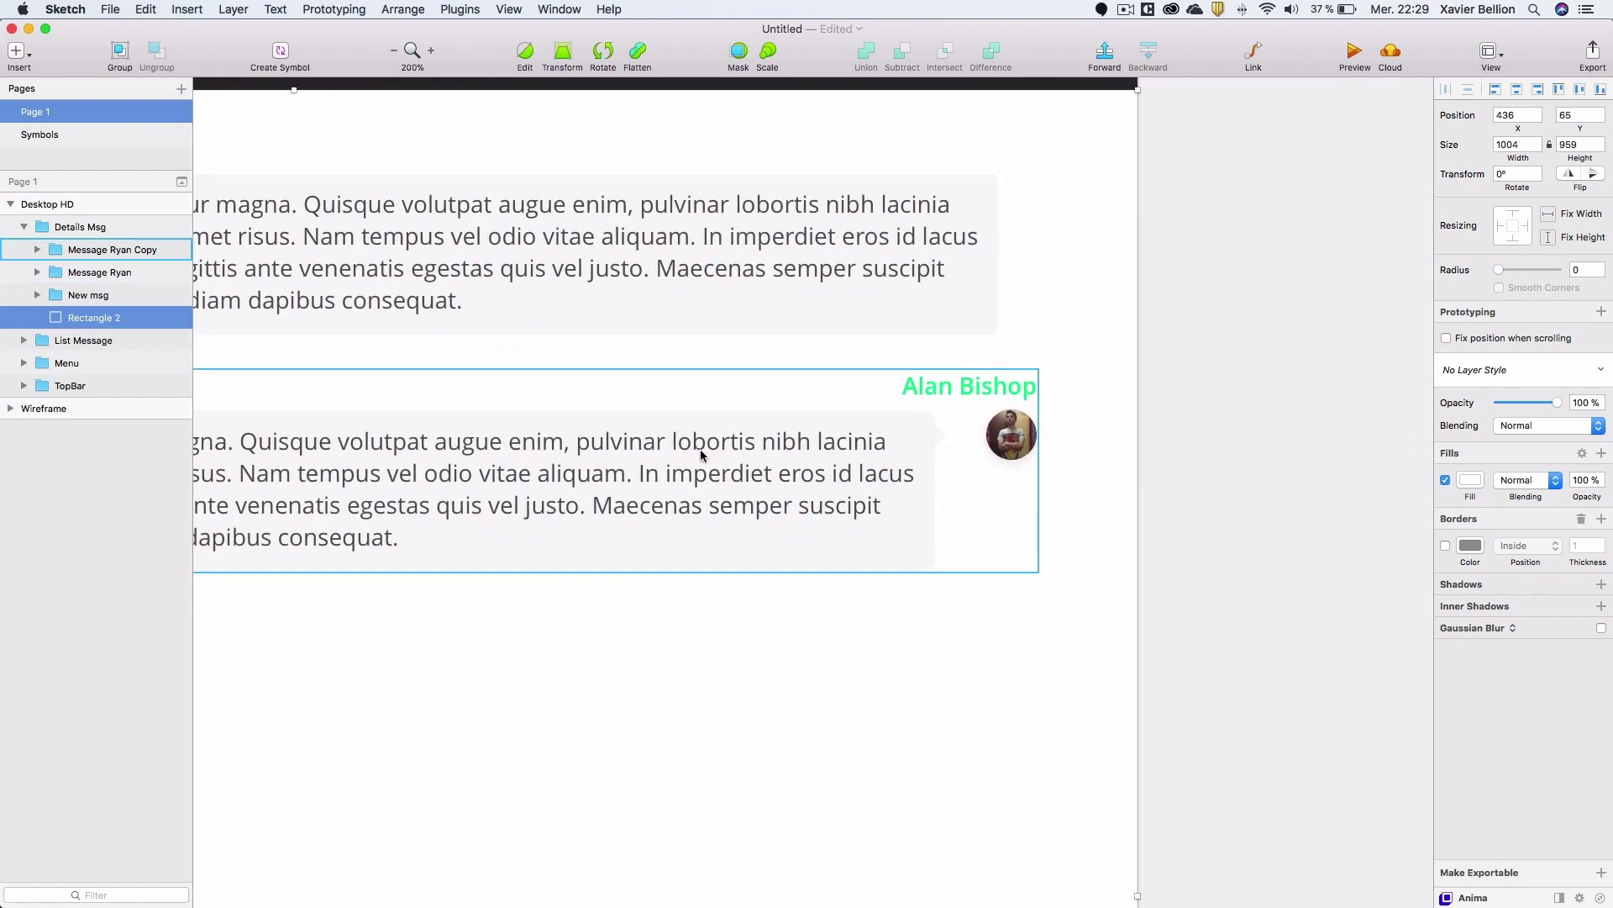
Move the second bubble and its text right together toward the avatar.
double_click(903, 426)
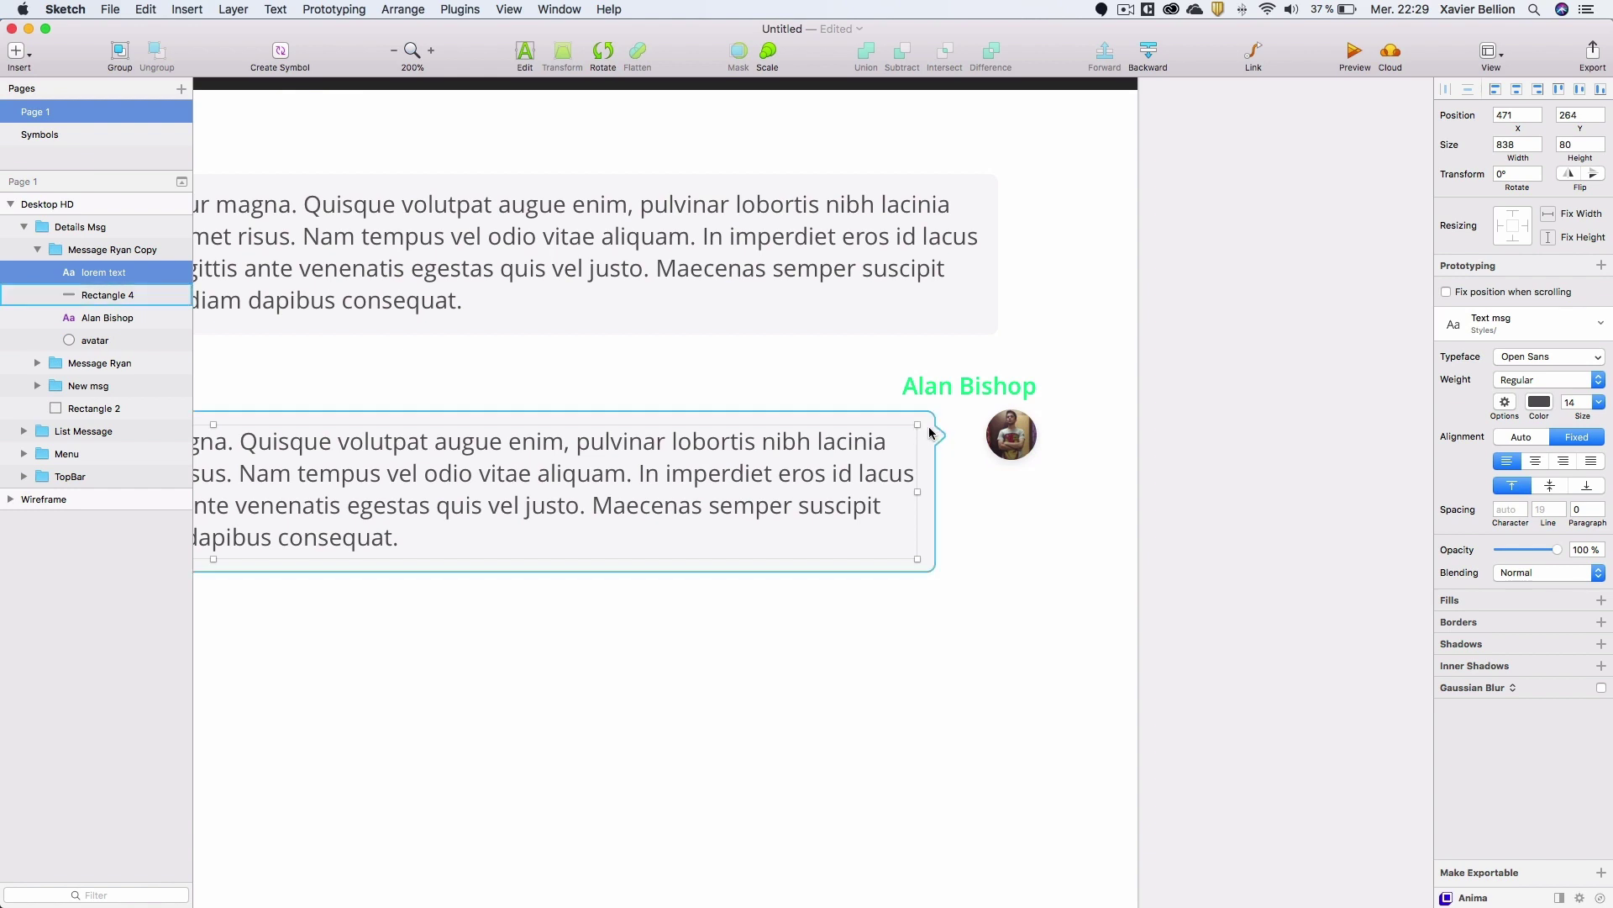
left_click(936, 431, "shift")
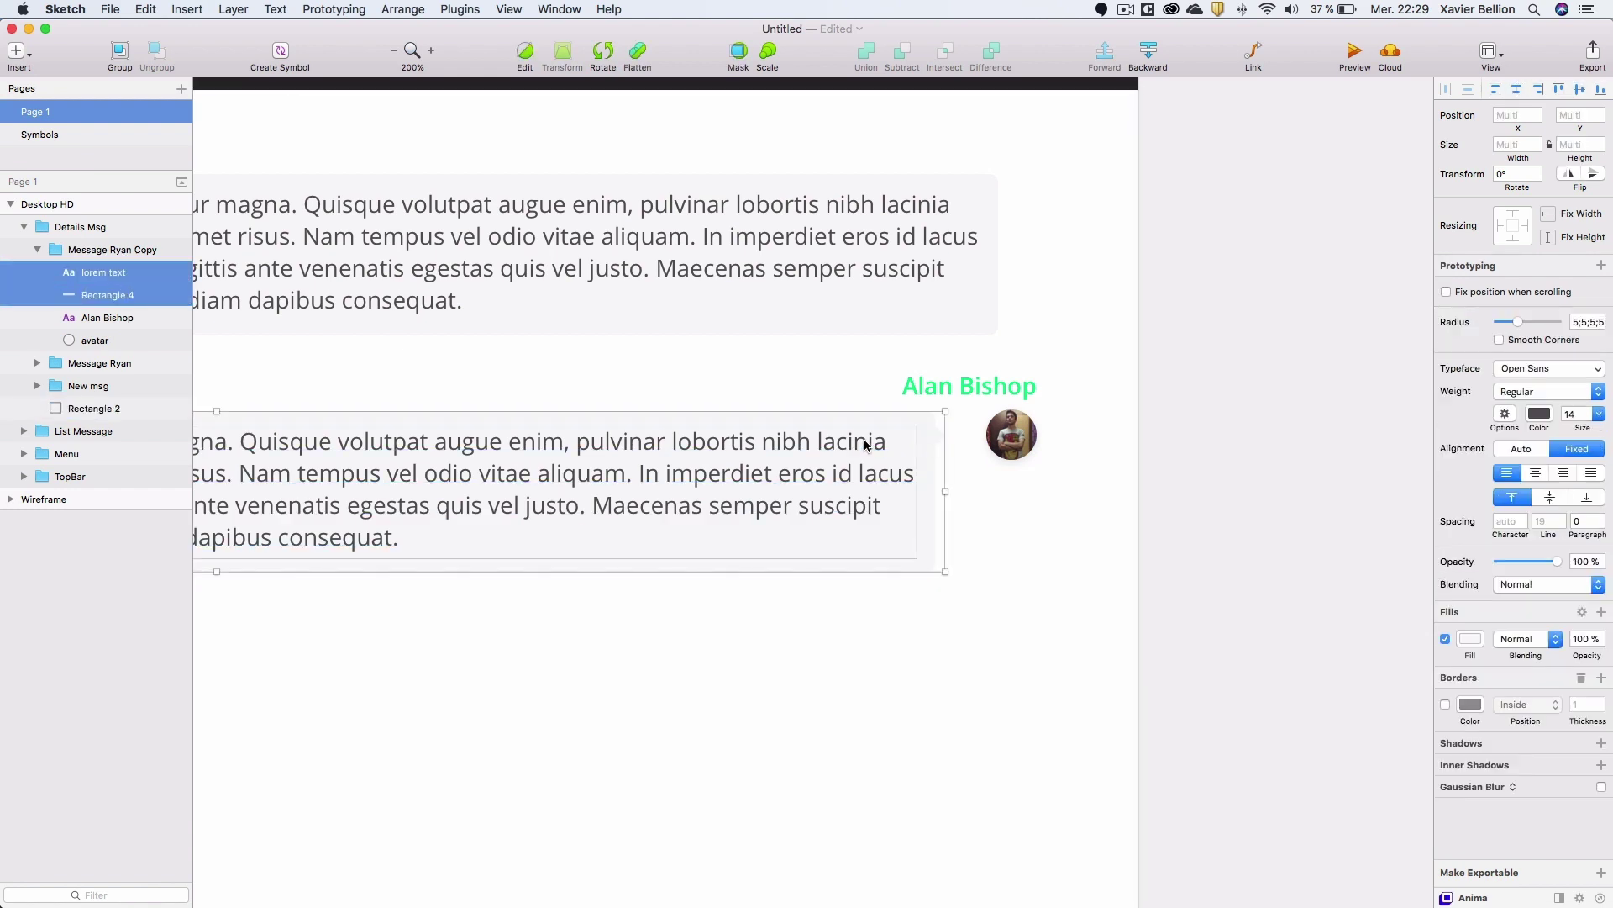
left_click_drag(842, 441, 878, 451)
key("super+z")
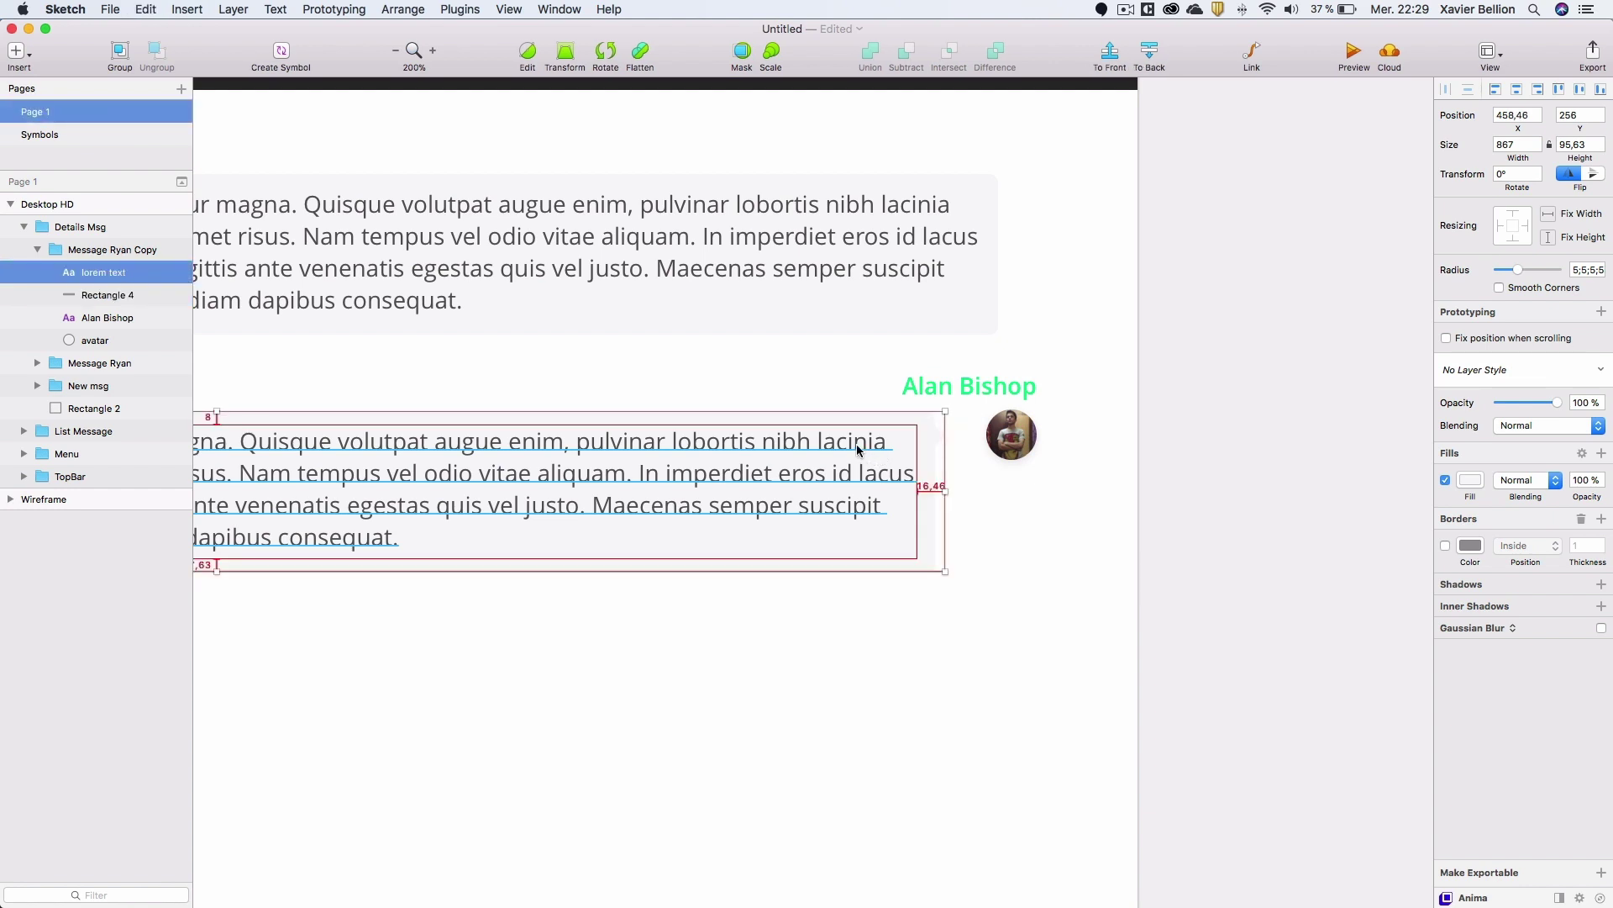
left_click(100, 295, "shift")
left_click_drag(762, 482, 794, 482)
key("super+0")
scroll(537, 336, "left", 10)
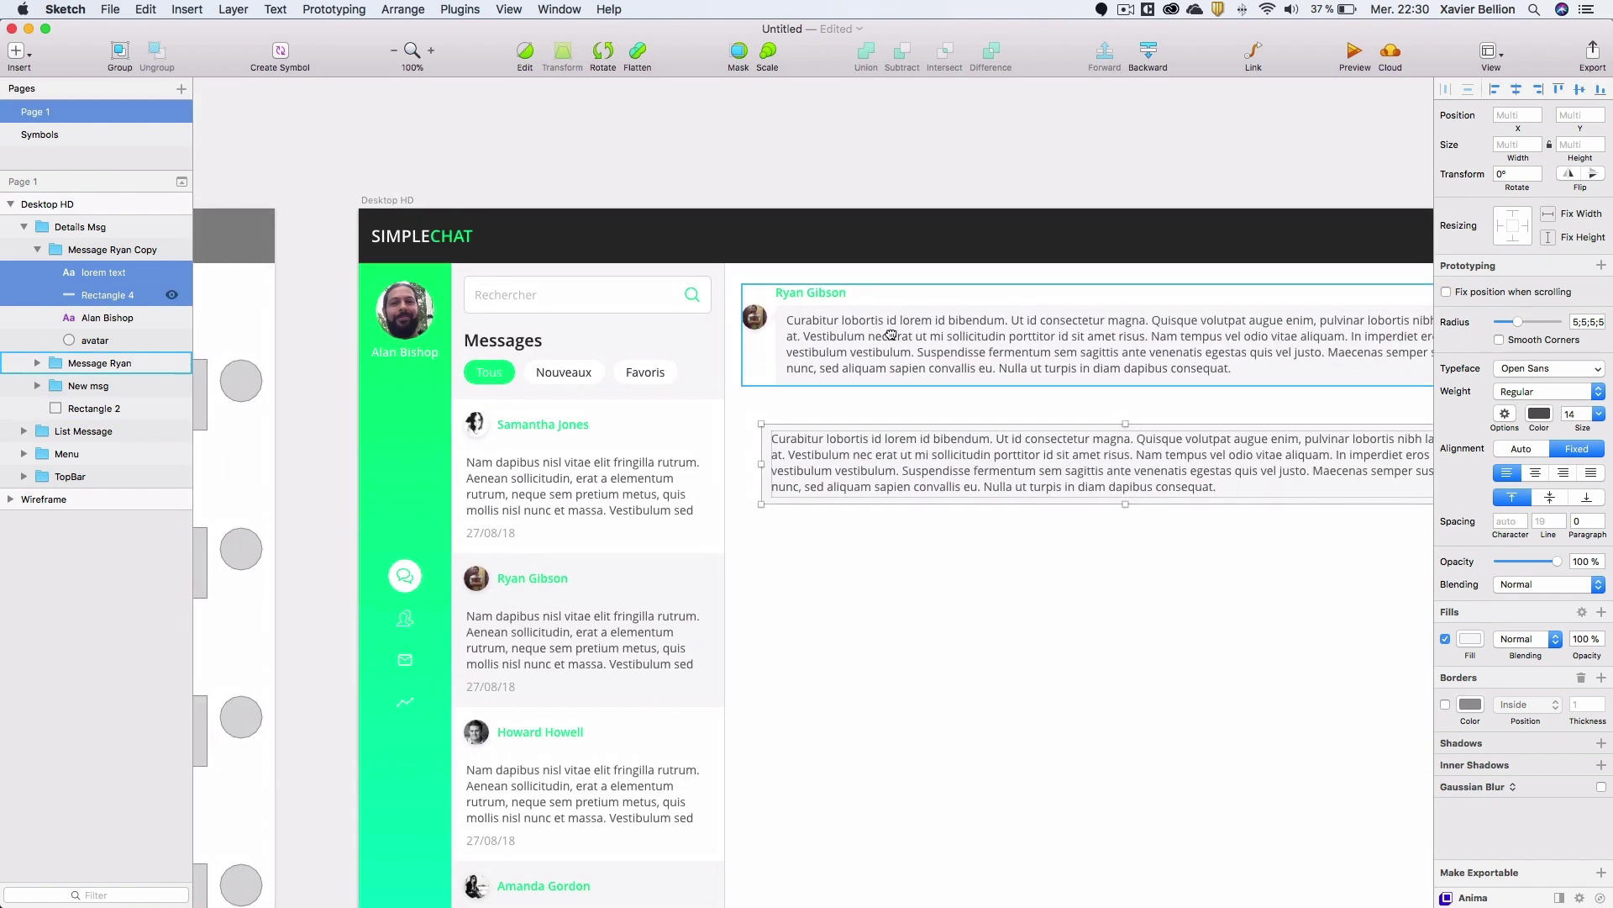
Bring the sidebar user's profile photo into the second message group.
left_click(393, 313)
left_click_drag(413, 318, 419, 320)
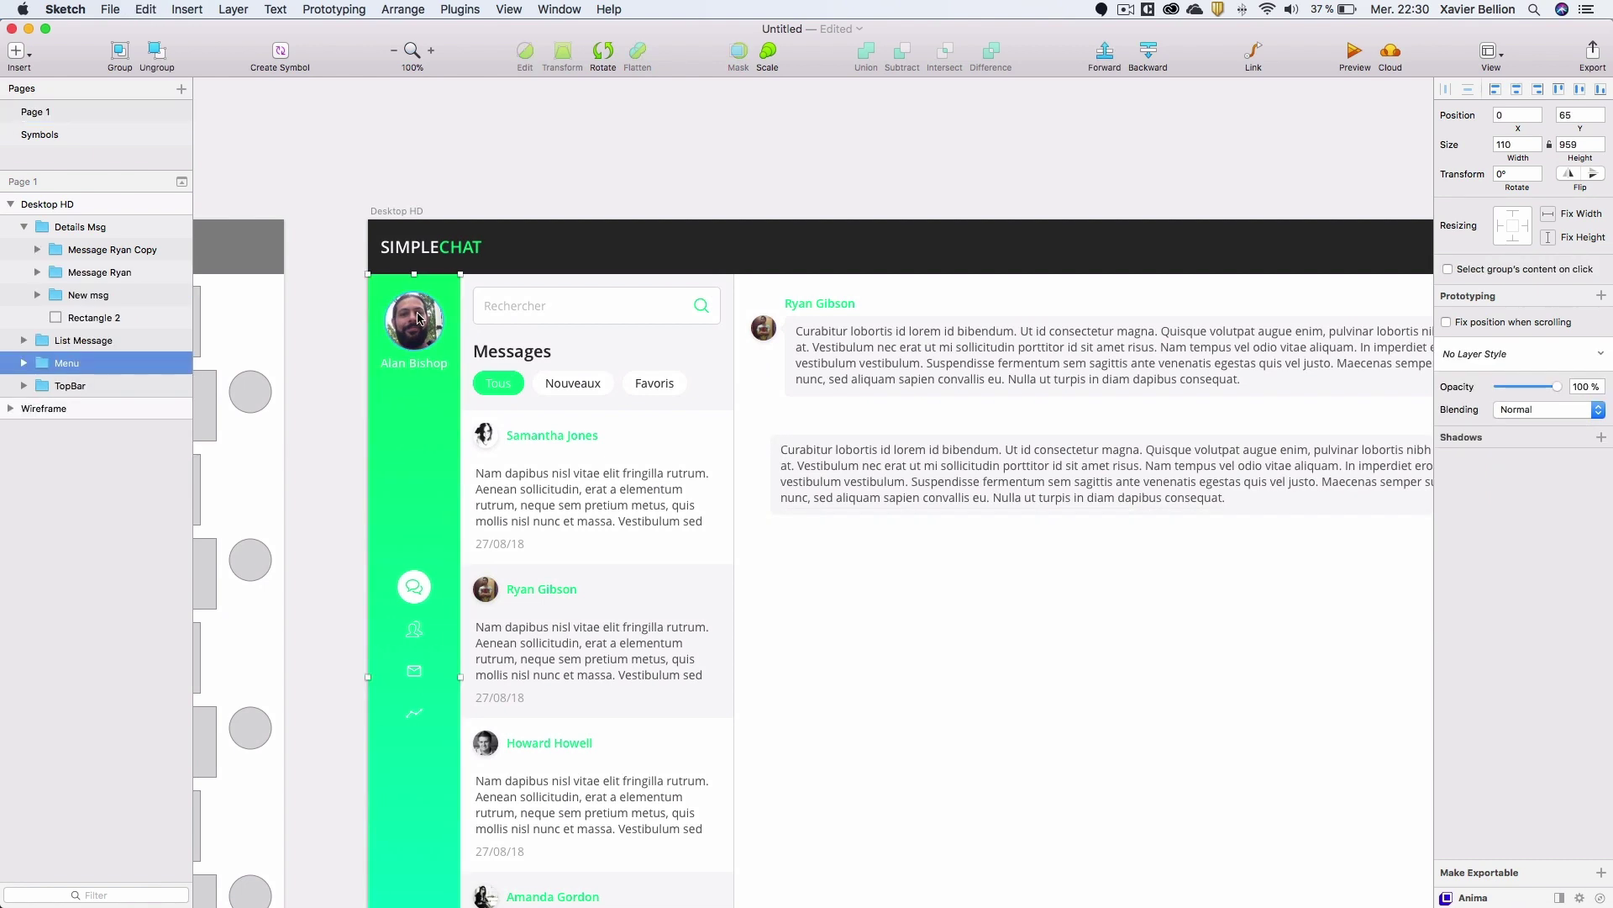
double_click(418, 319)
double_click(418, 320)
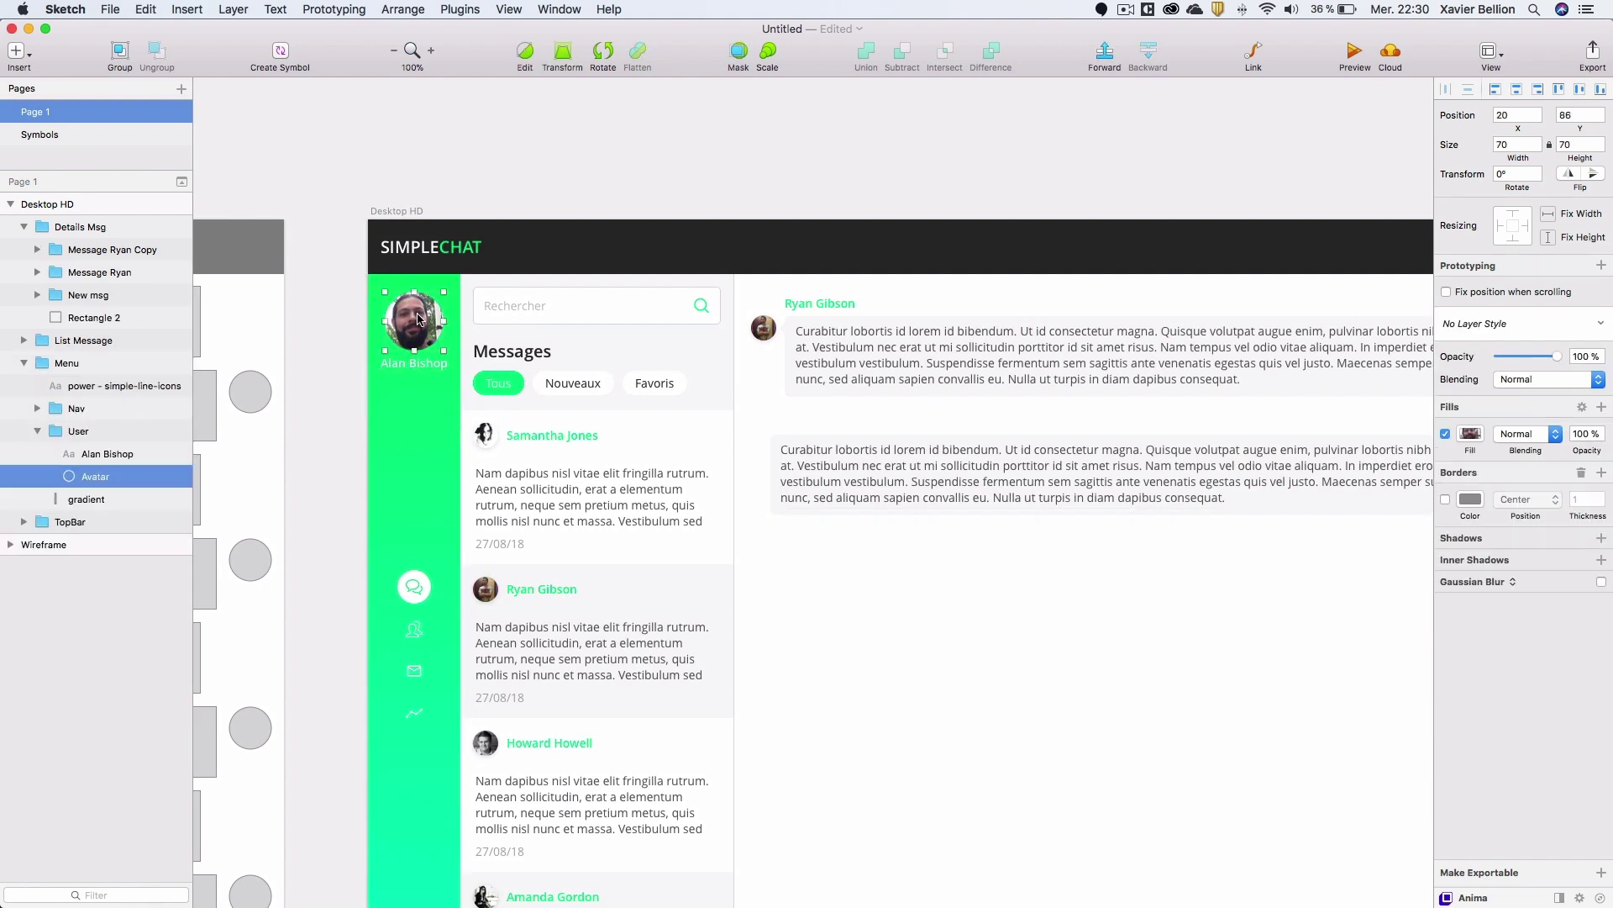
scroll(615, 366, "right", 12)
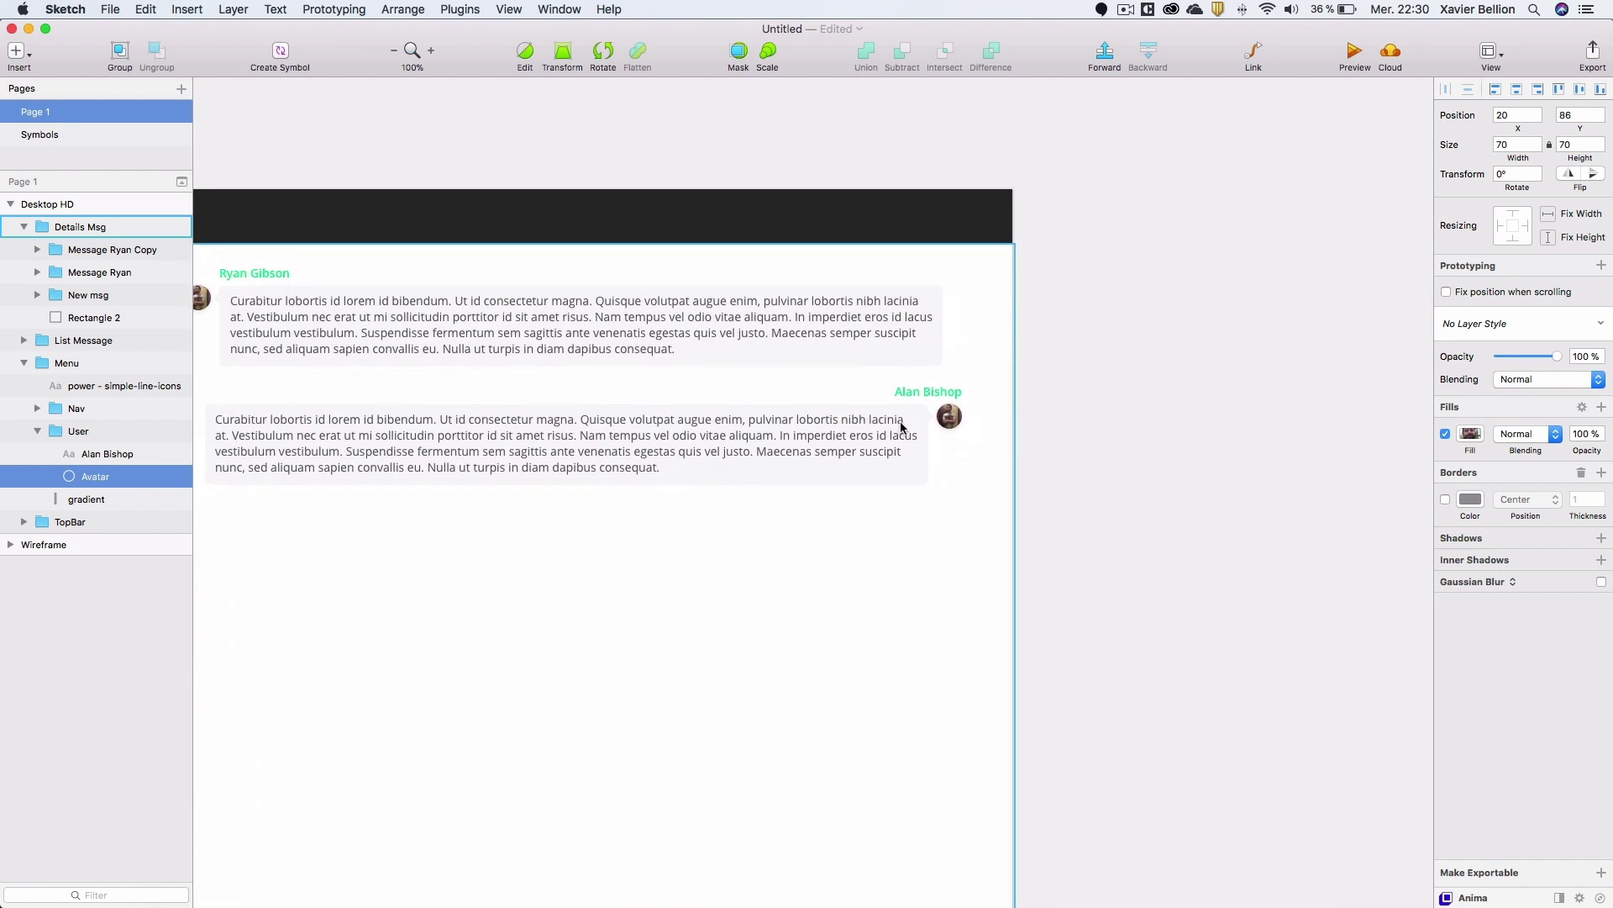
scroll(941, 417, "up", 5)
left_click(942, 420)
left_click(944, 420)
double_click(944, 420)
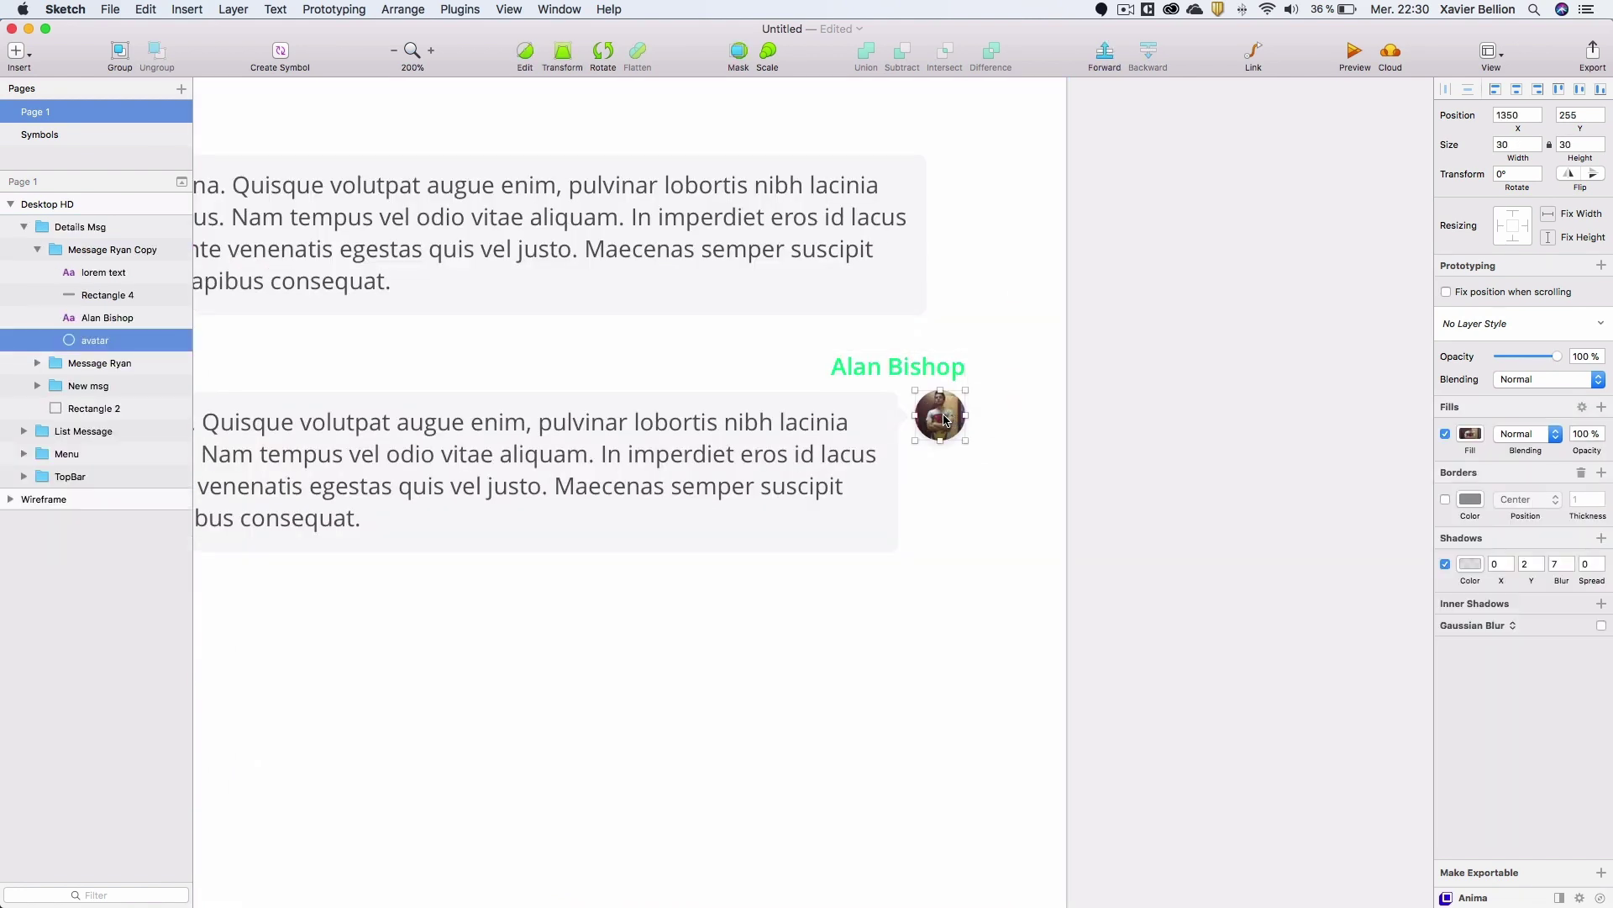
scroll(948, 420, "down", 6)
key("alt")
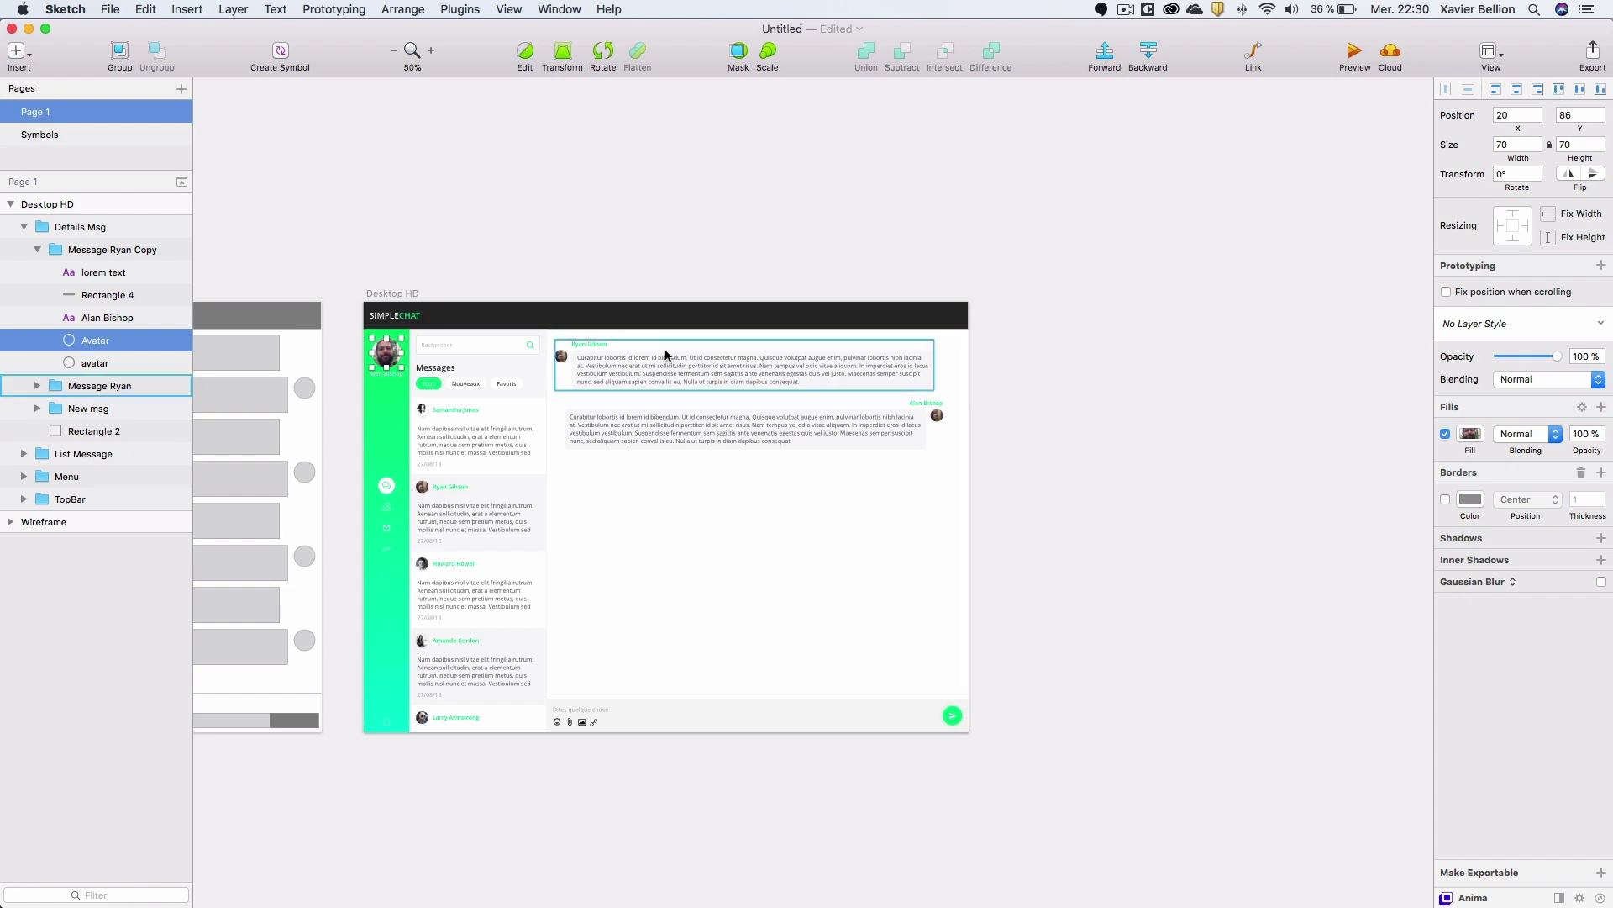
left_click_drag(385, 353, 952, 453)
Resize the profile photo to 30 × 30 and place it over the old avatar.
scroll(905, 435, "up", 10)
left_click(899, 336)
left_click(936, 502)
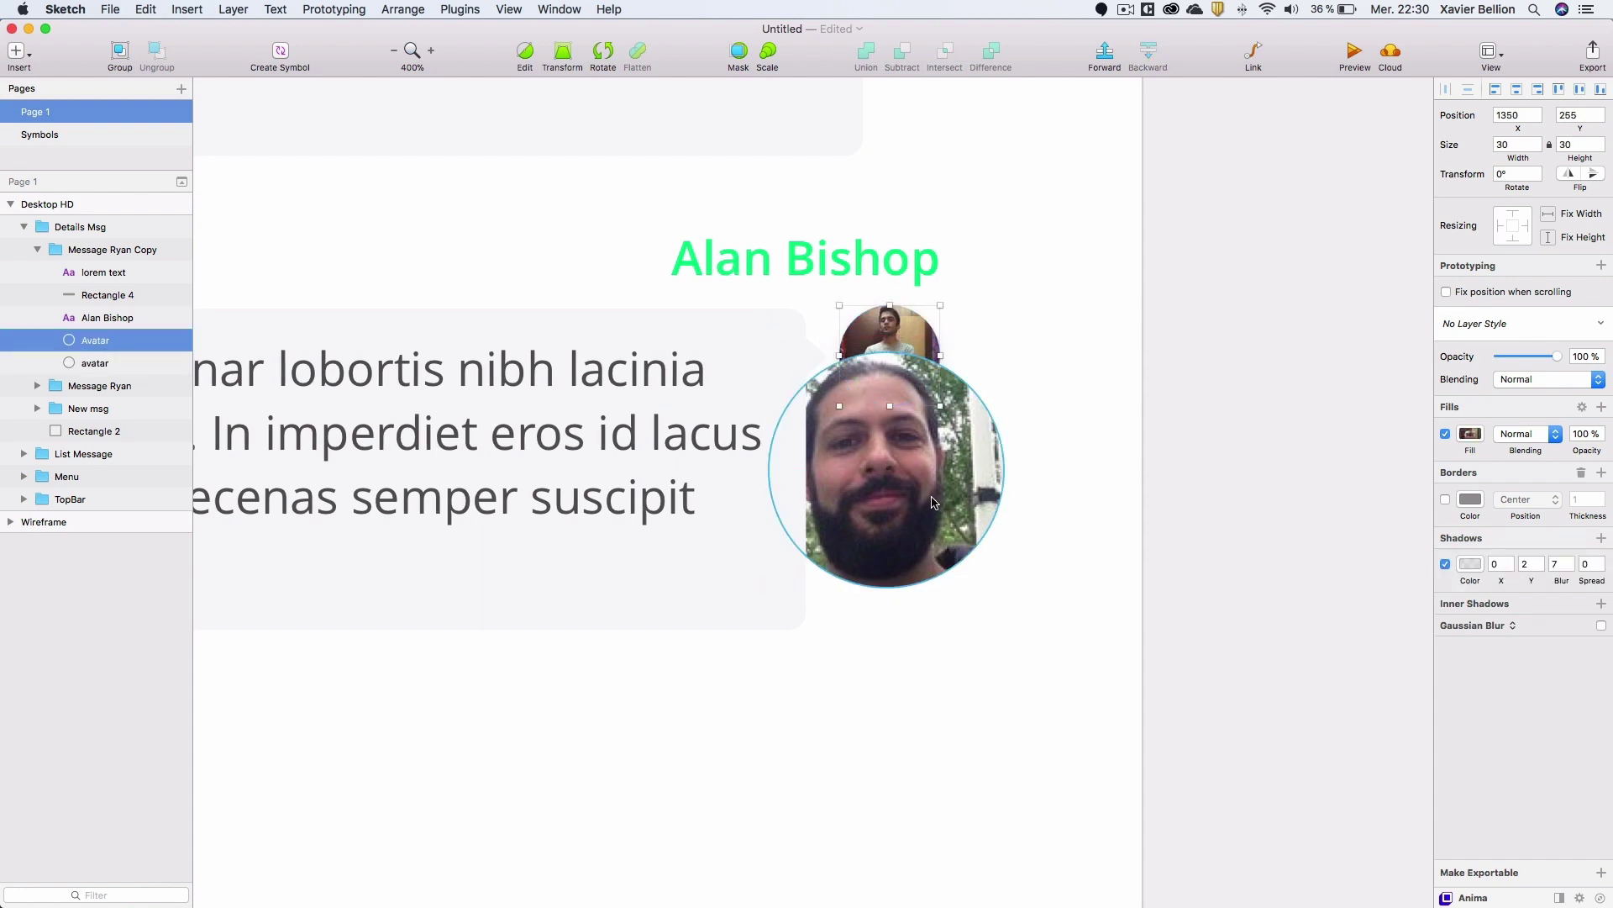
left_click(1518, 143)
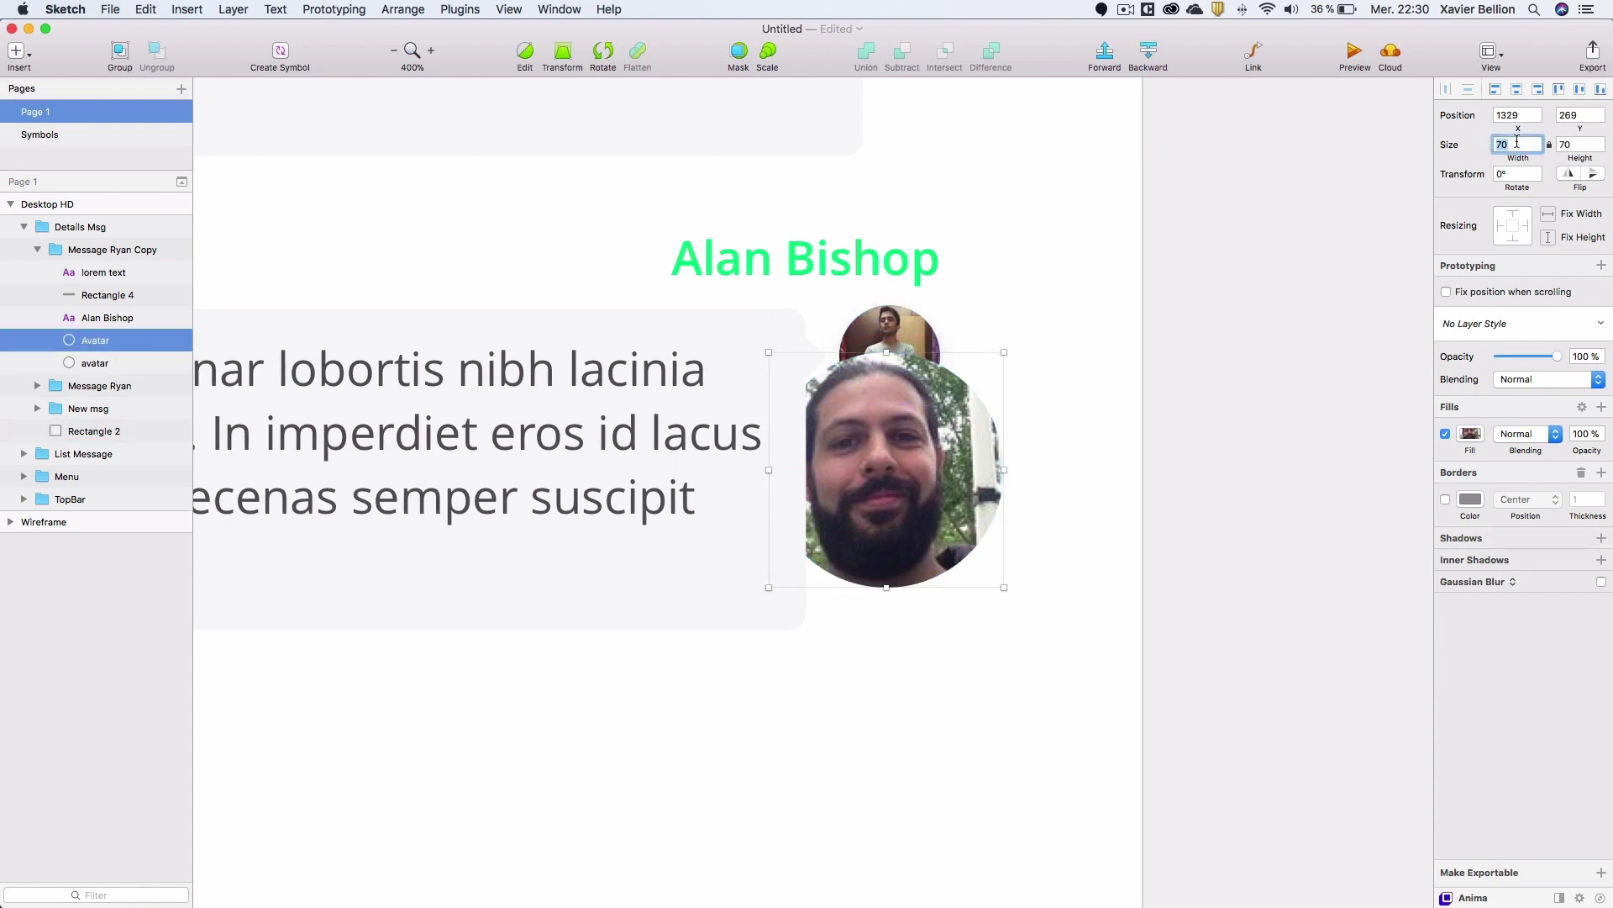
type("30")
key("Return")
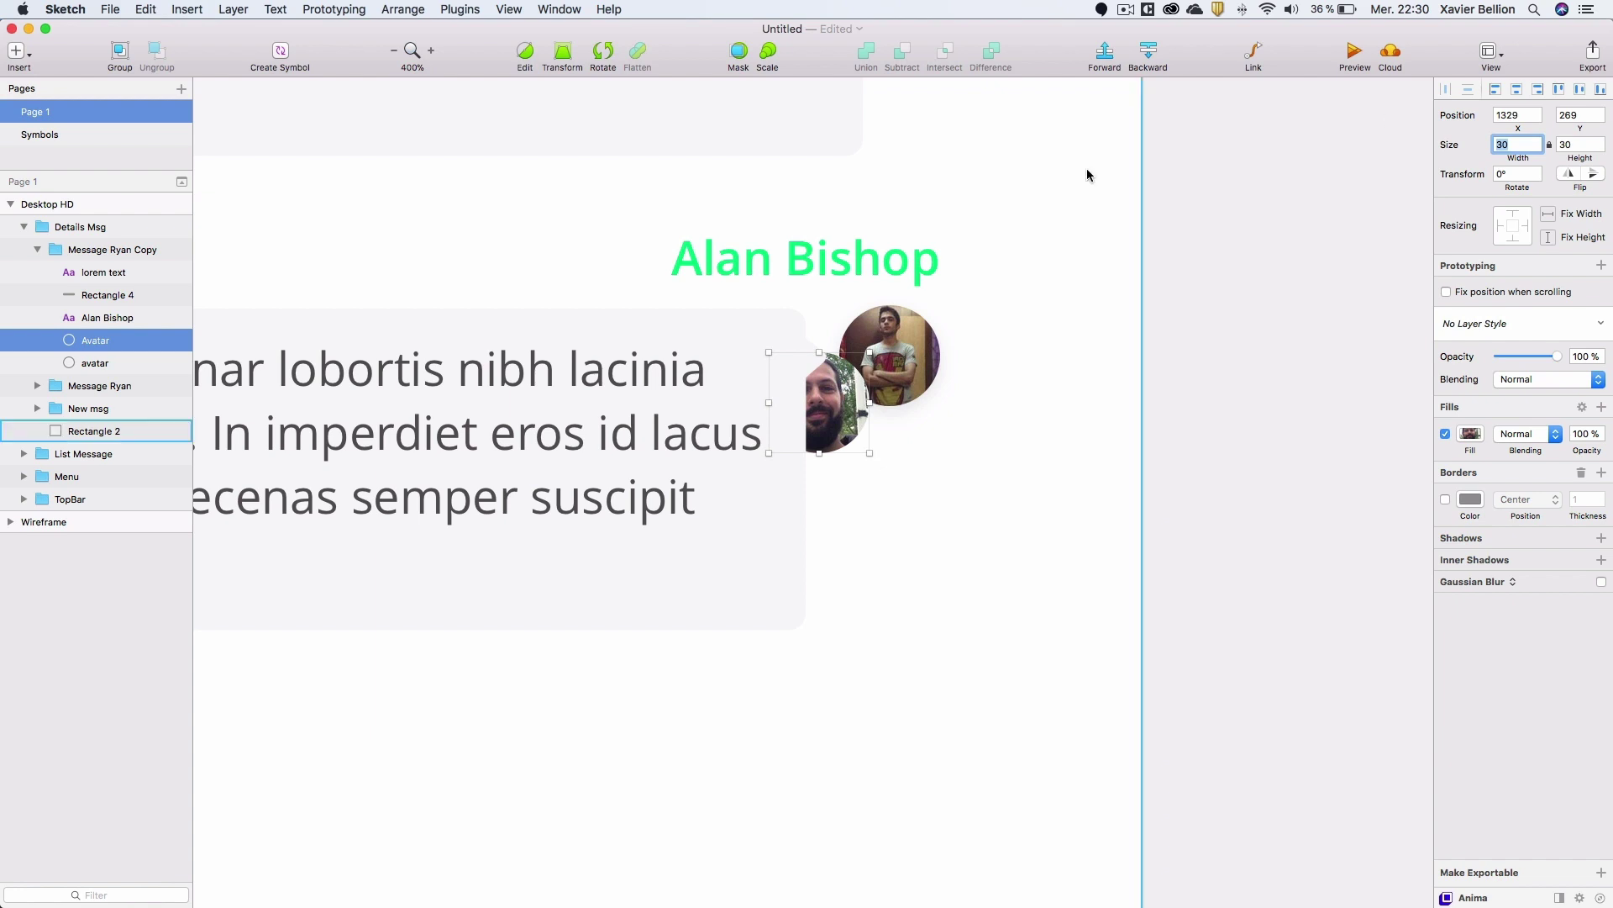
left_click_drag(843, 391, 907, 345)
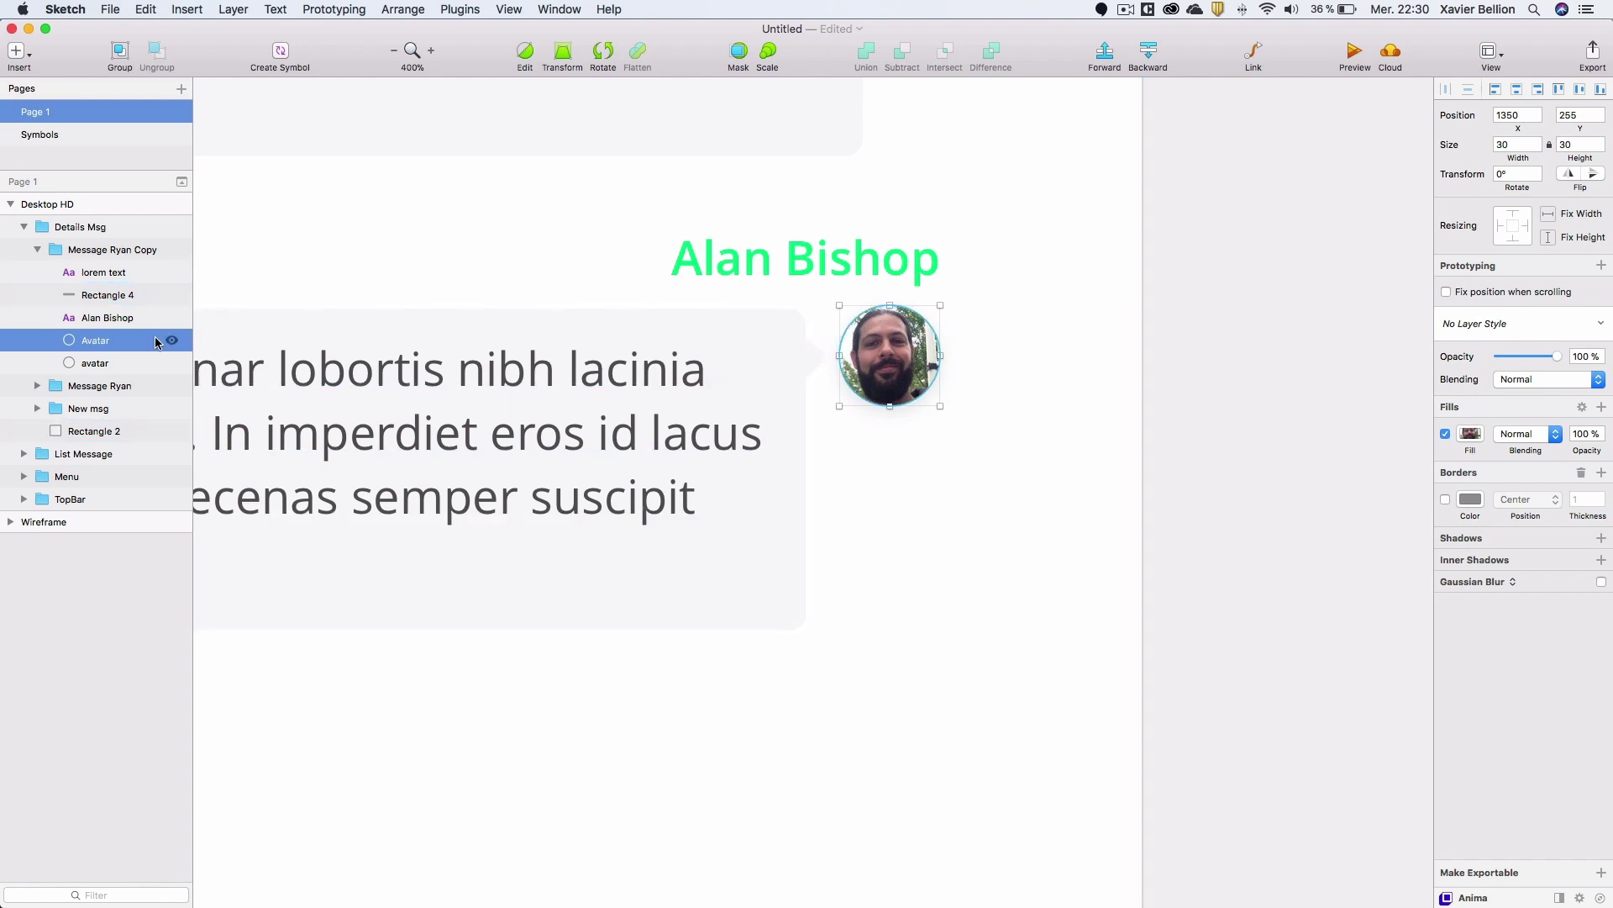
Give the new avatar a black drop shadow at 10% opacity.
left_click(109, 363)
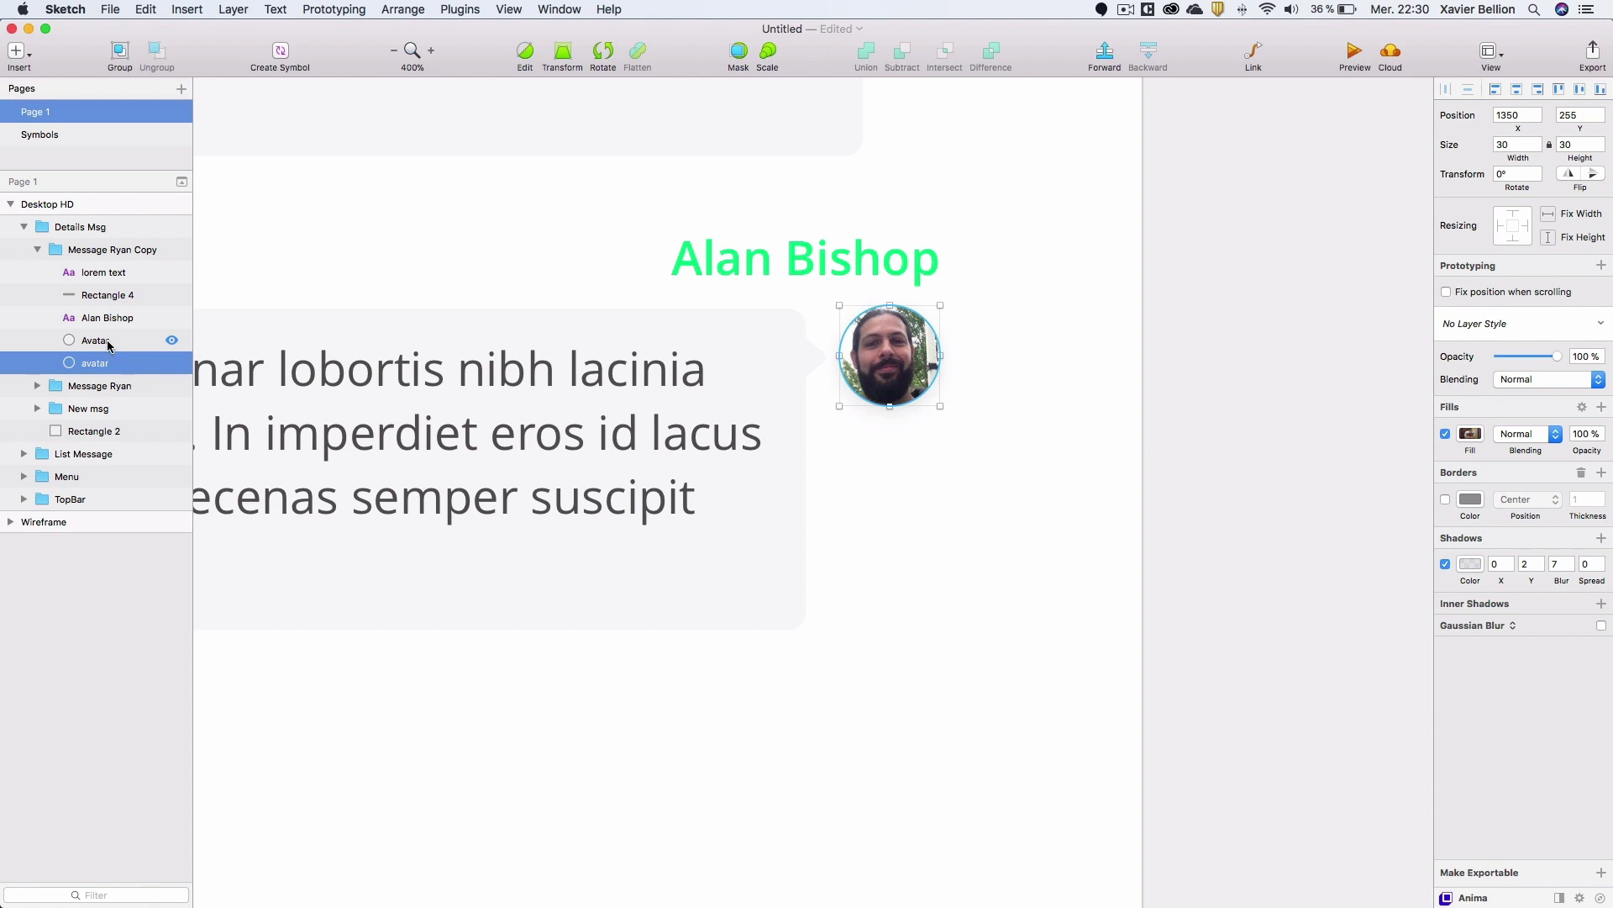
left_click(107, 340)
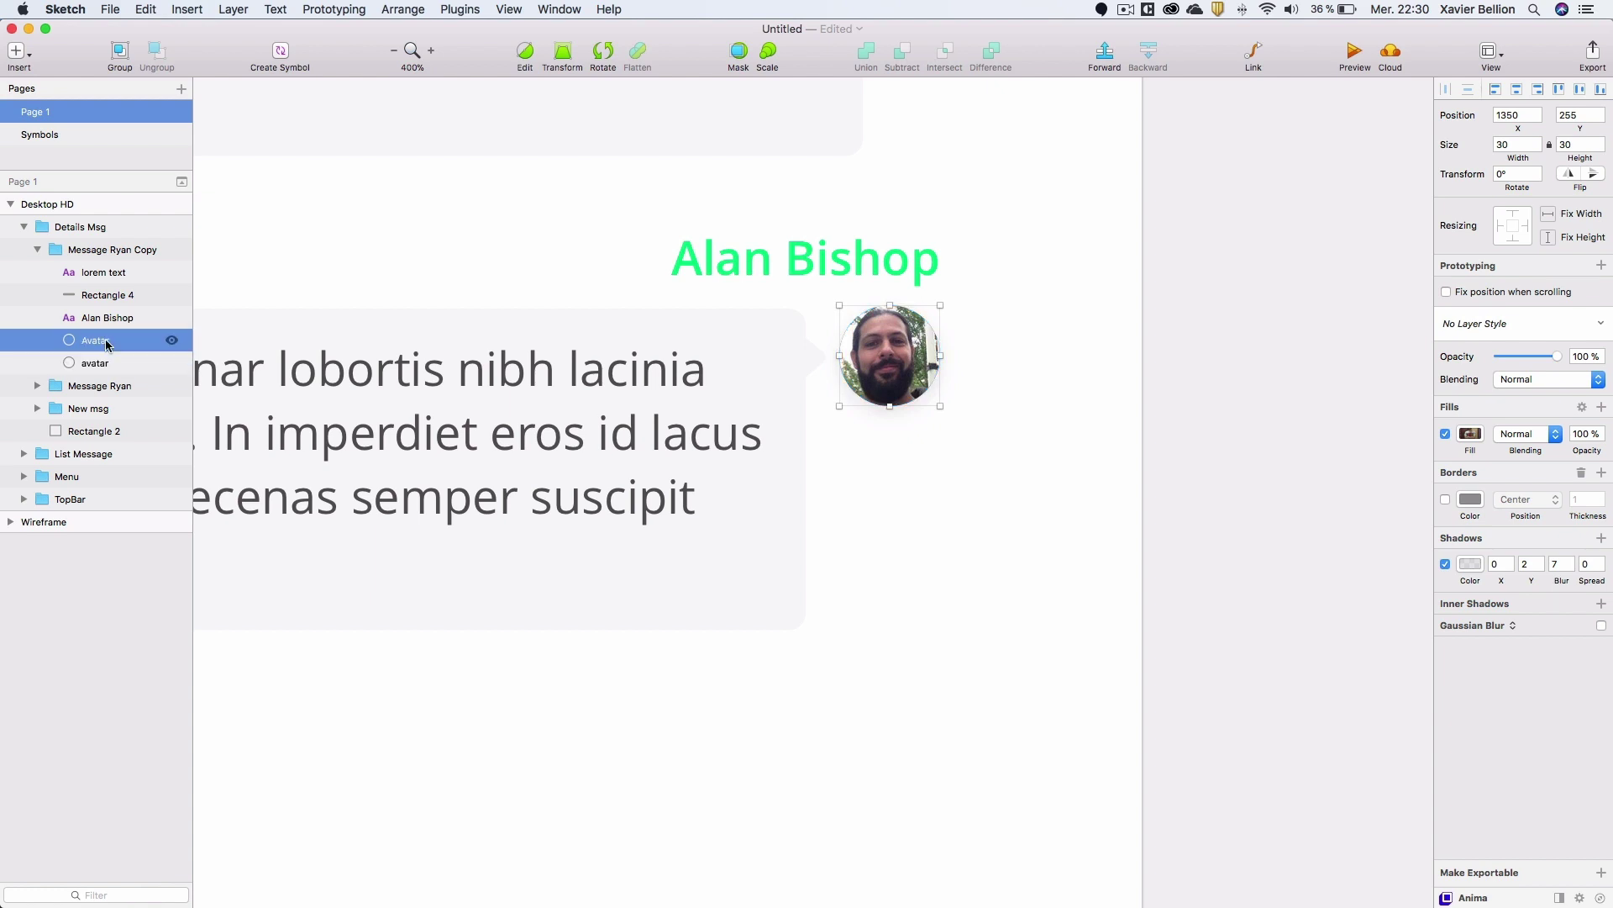
left_click(1600, 537)
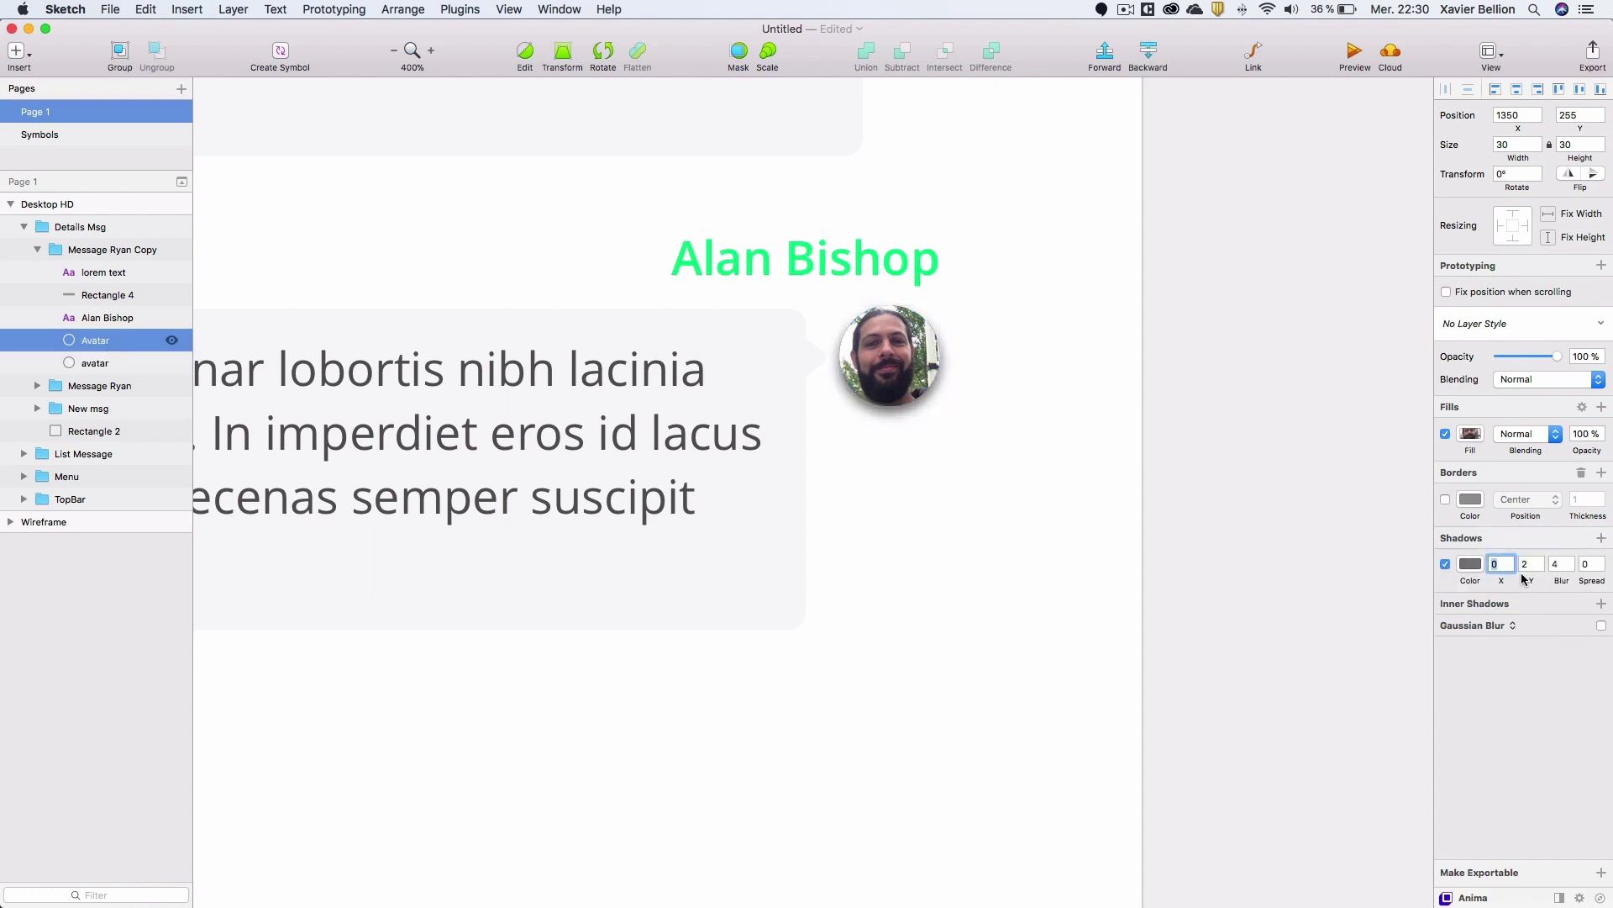
left_click(1570, 563)
left_click(1569, 562)
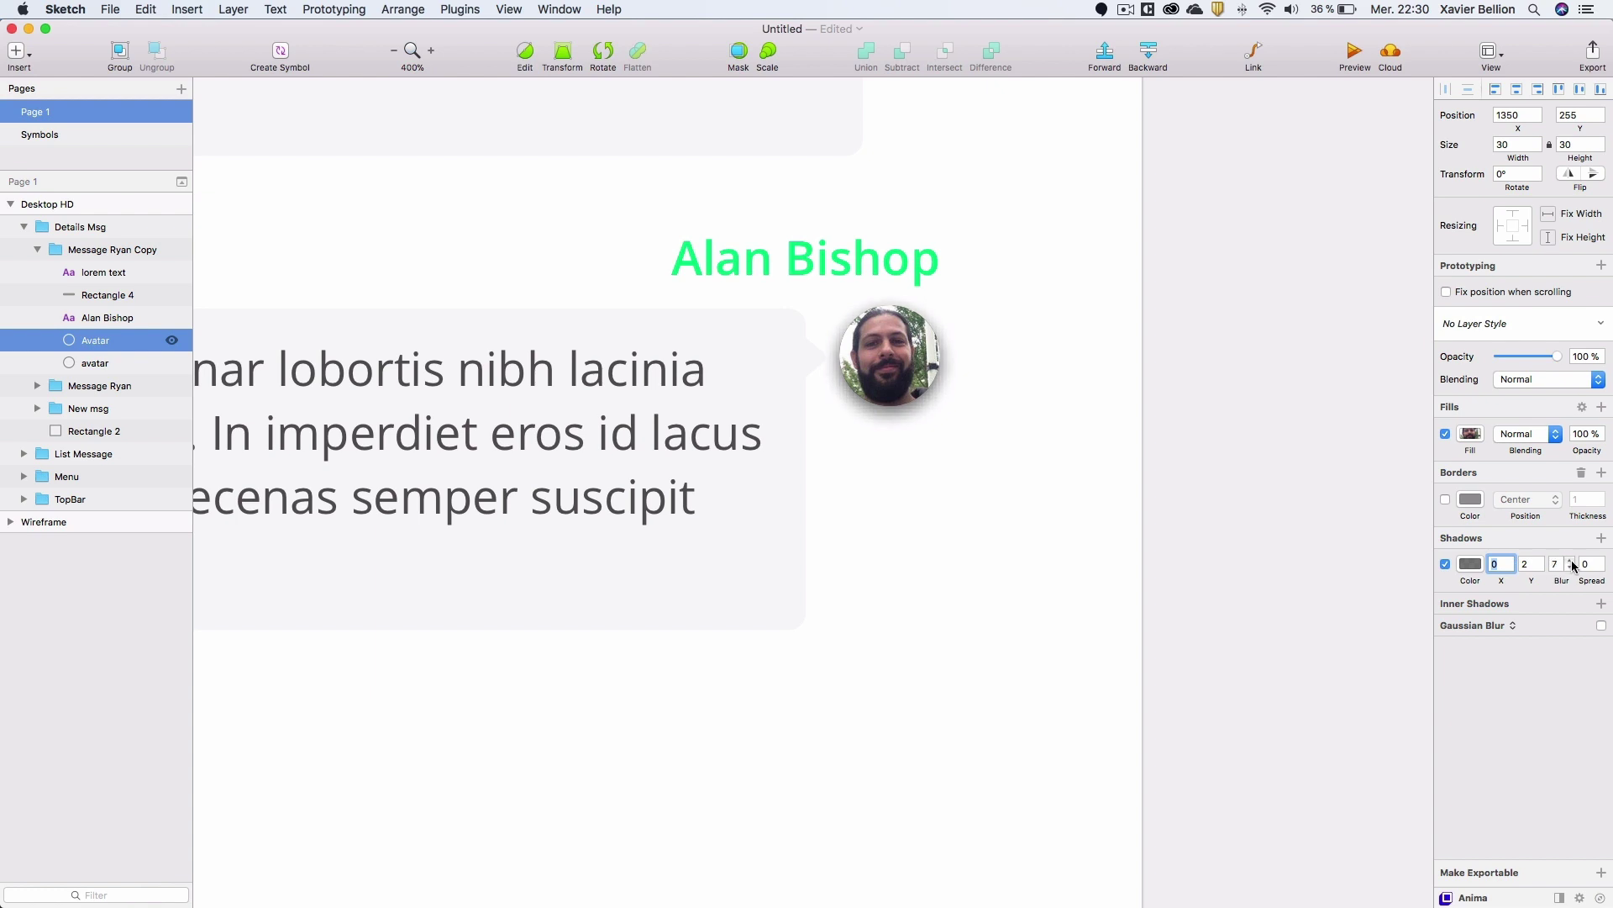
left_click(1470, 564)
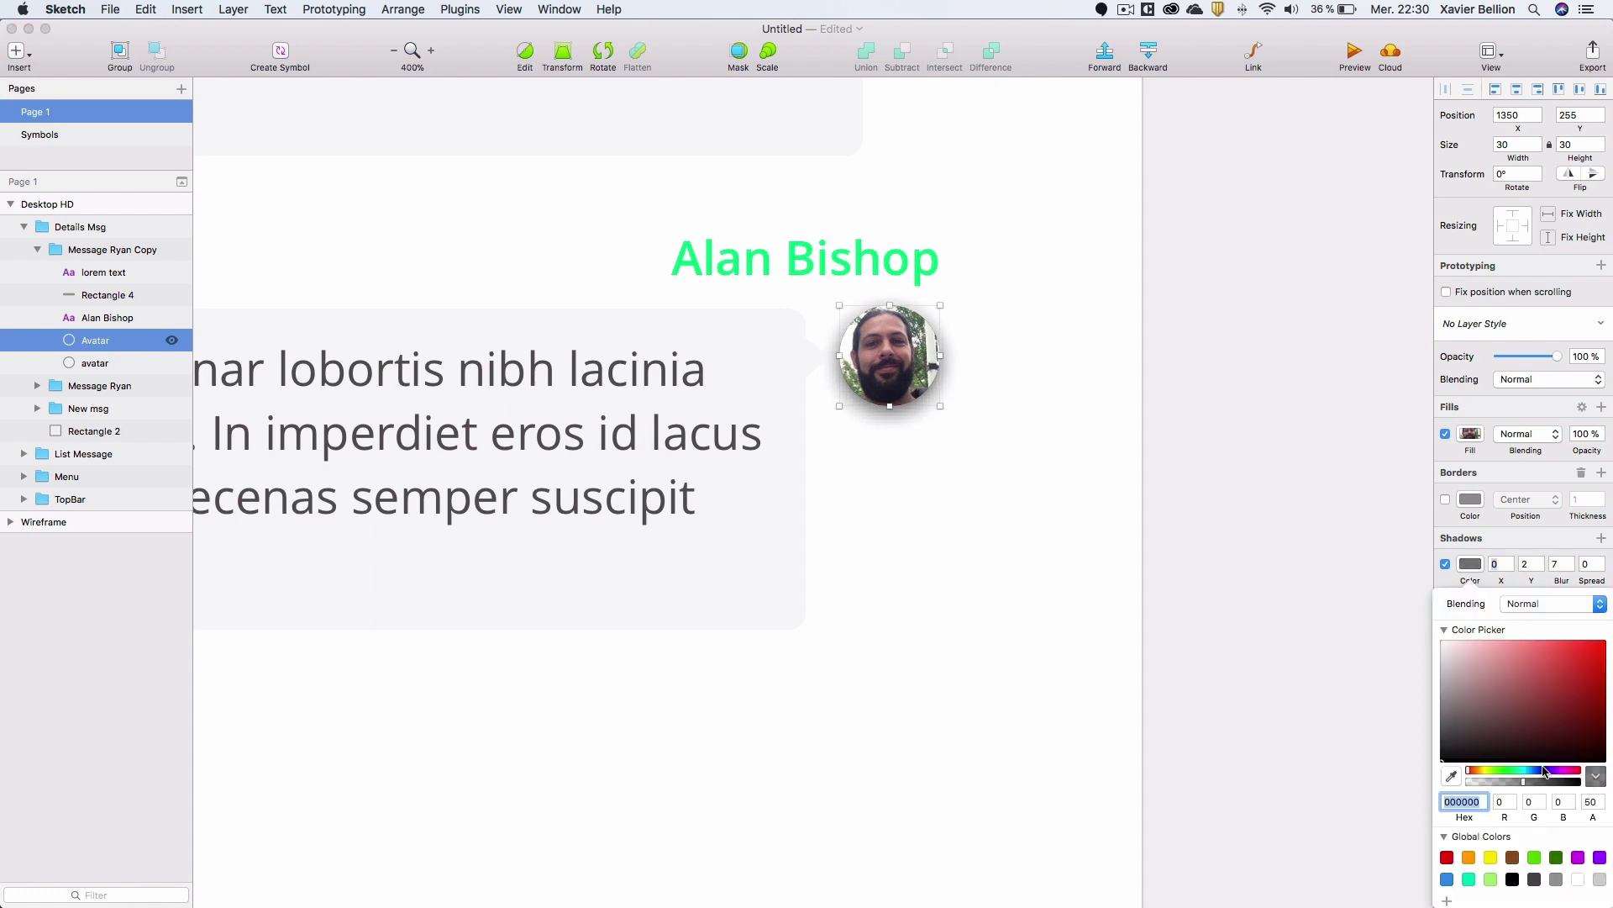
left_click(1592, 807)
type("10")
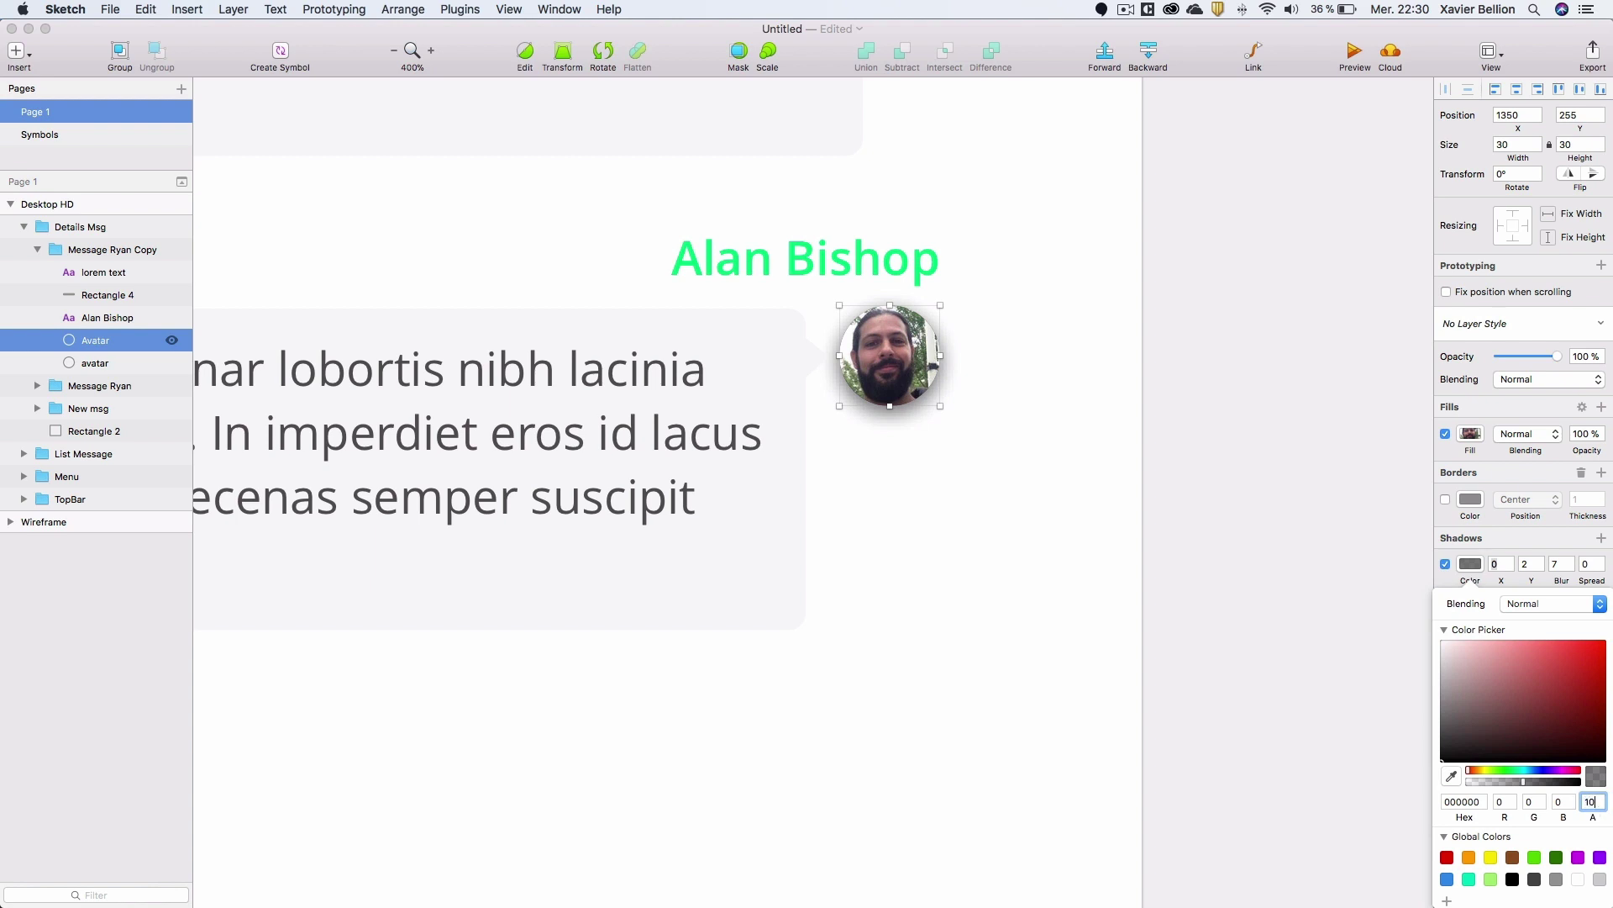
left_click(92, 341)
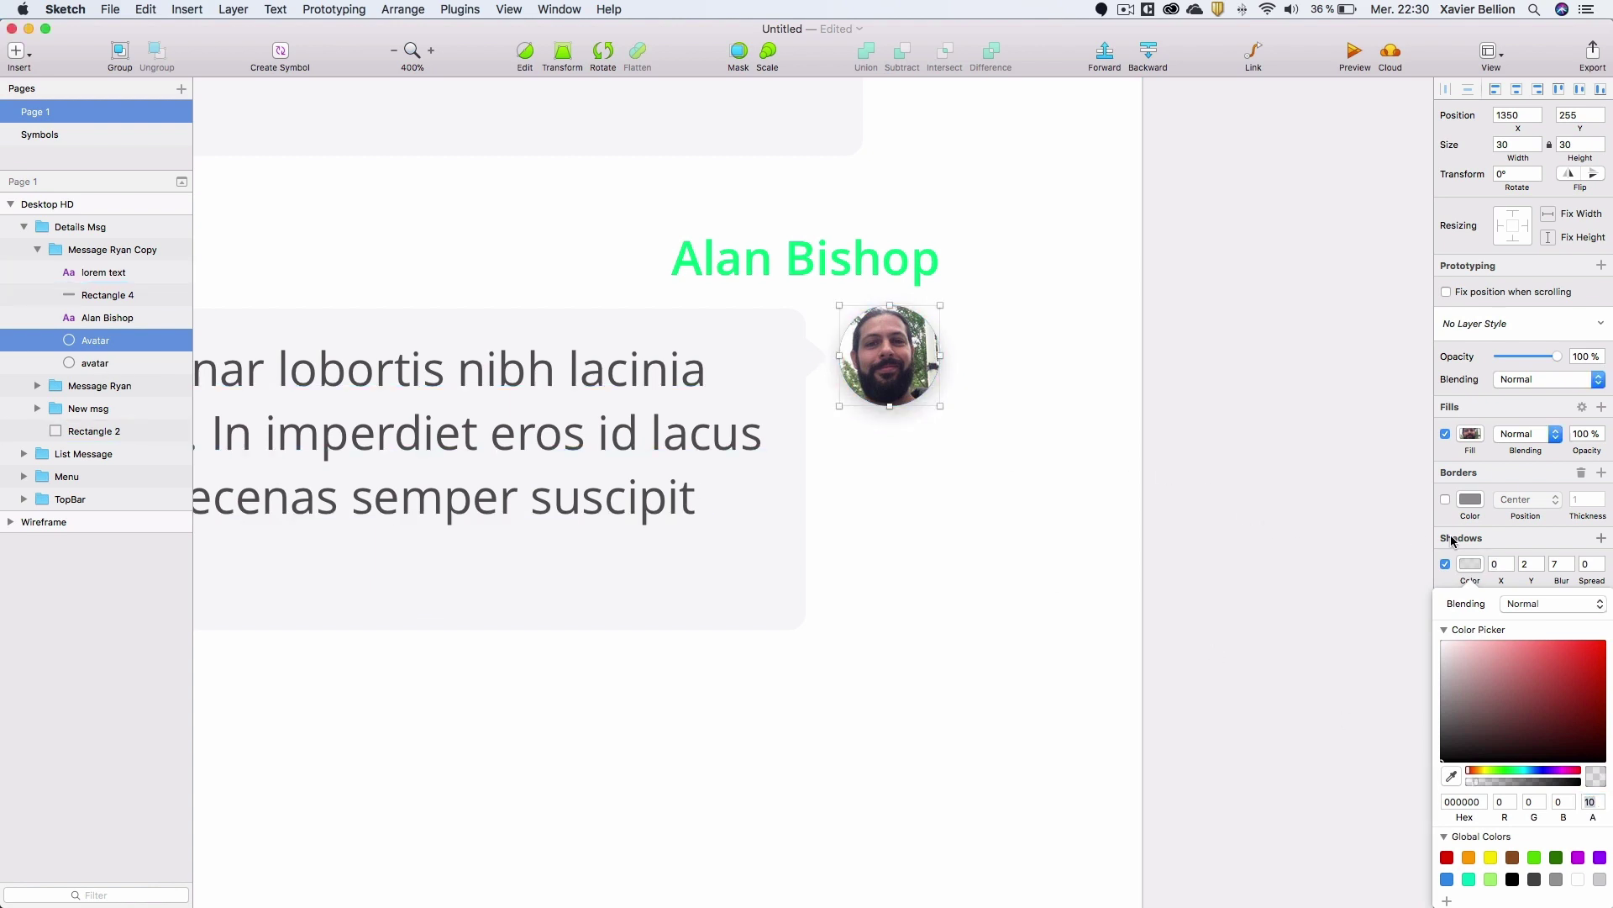
left_click(1468, 564)
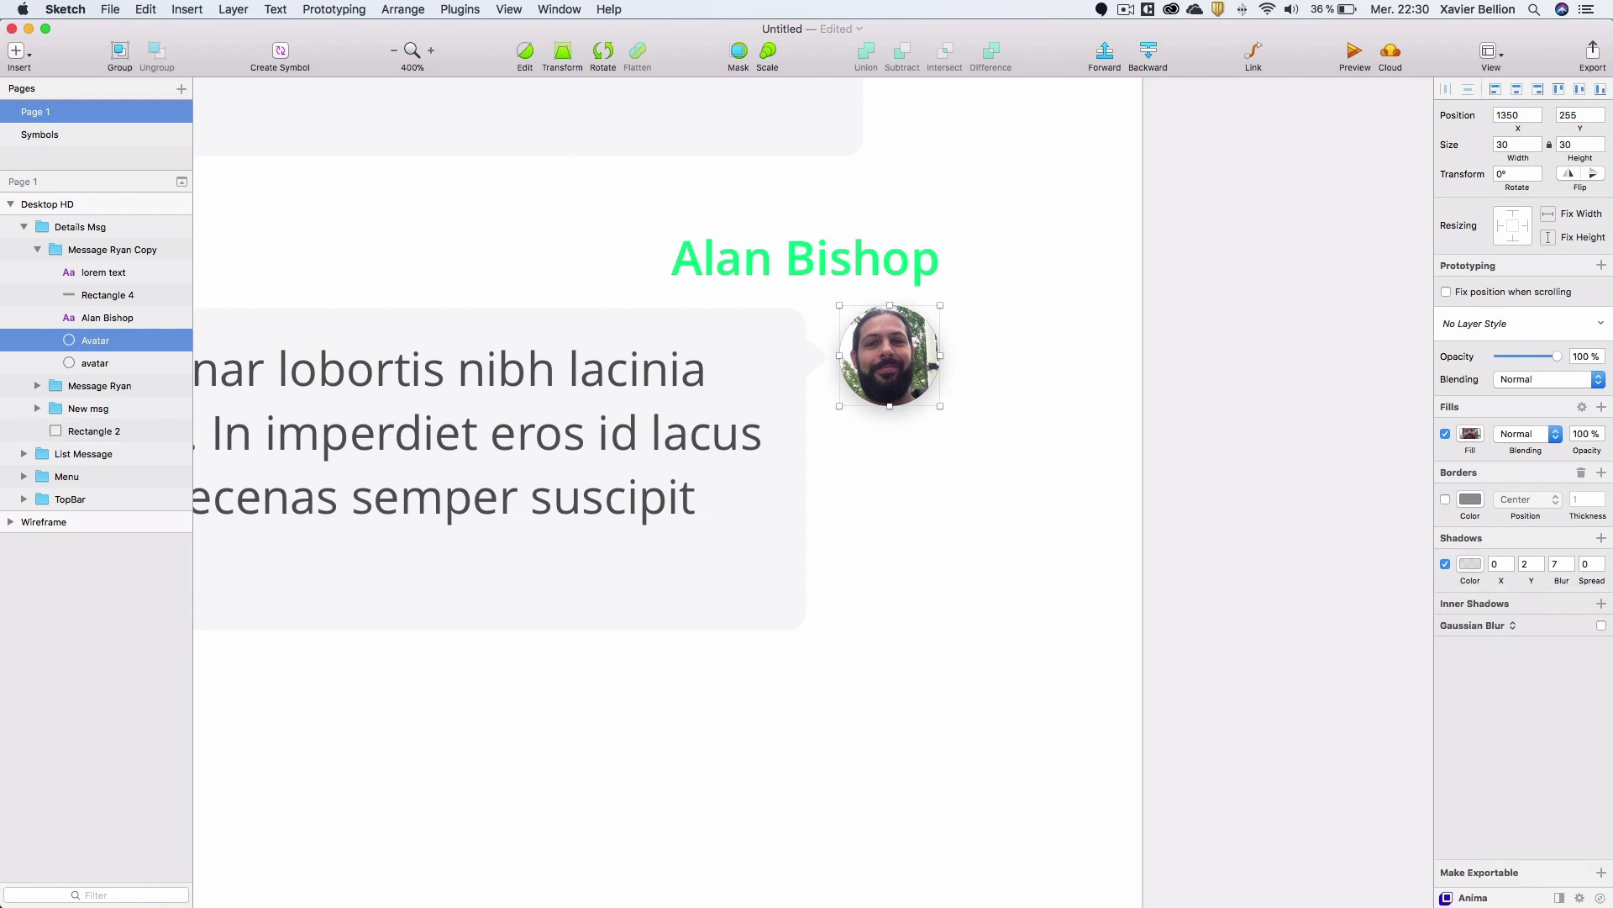
Delete the duplicate lower avatar layer from the second message.
left_click(99, 362)
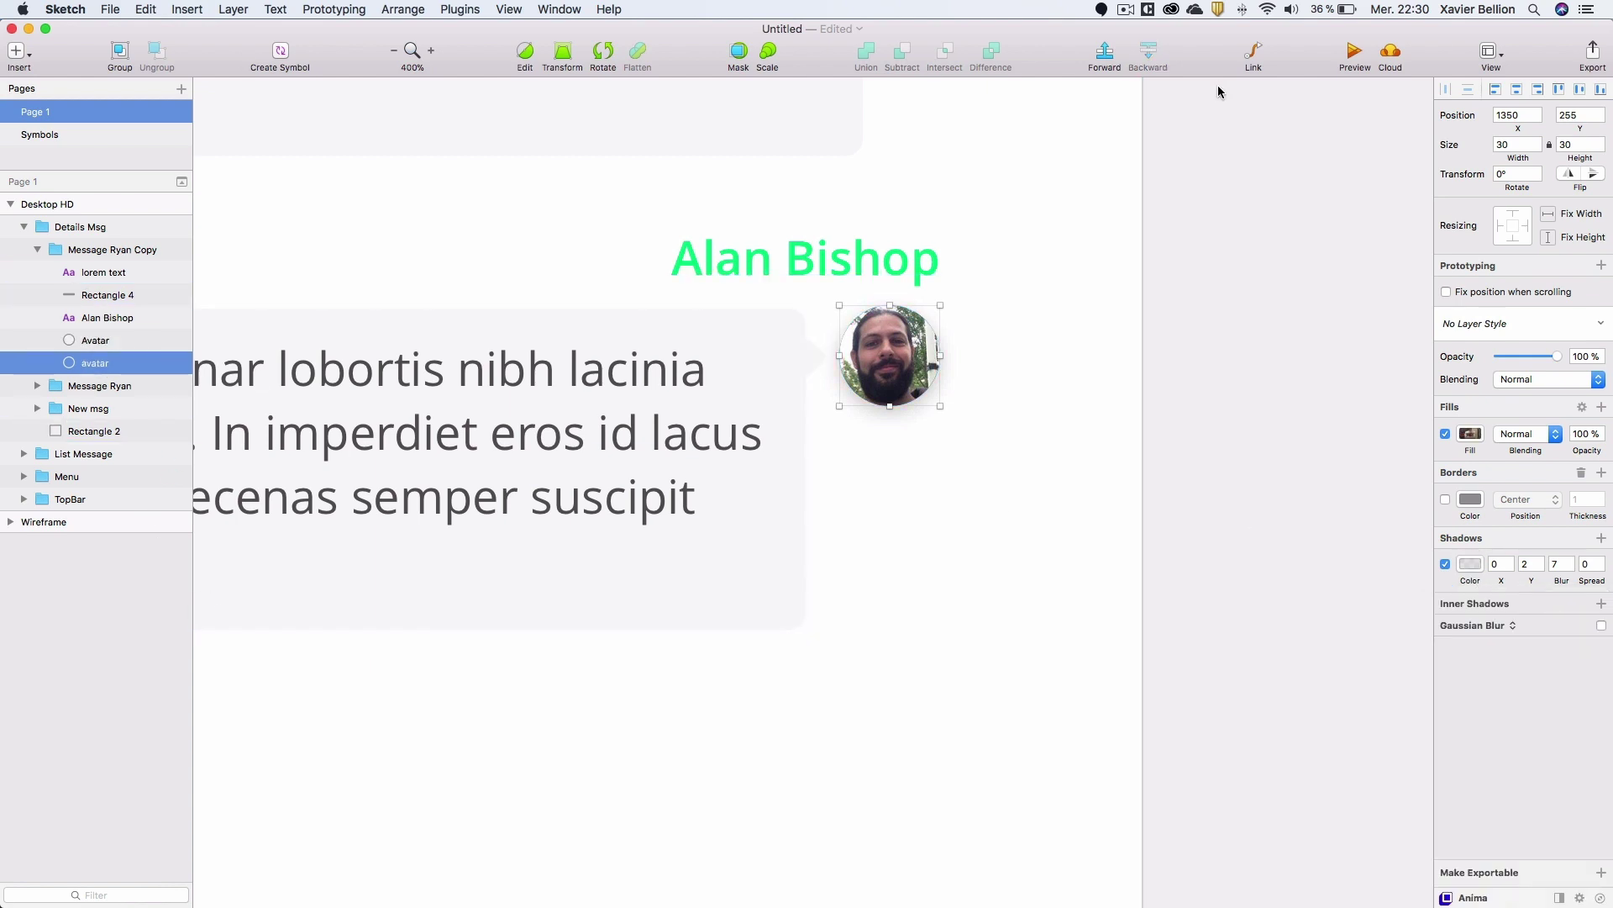
left_click(1470, 564)
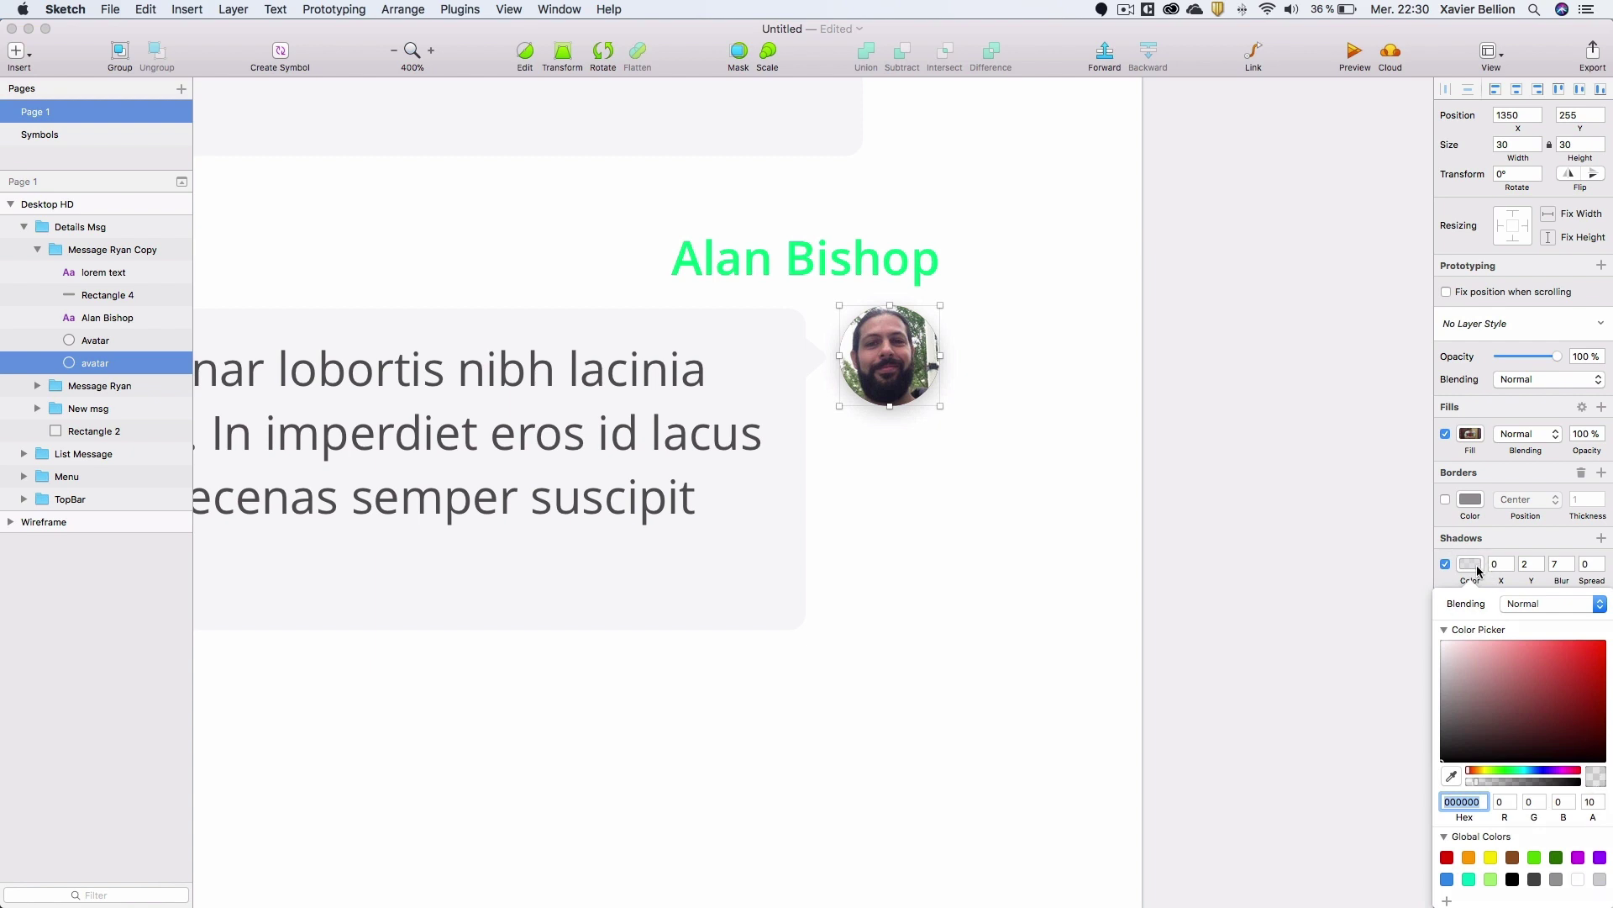
key("Escape")
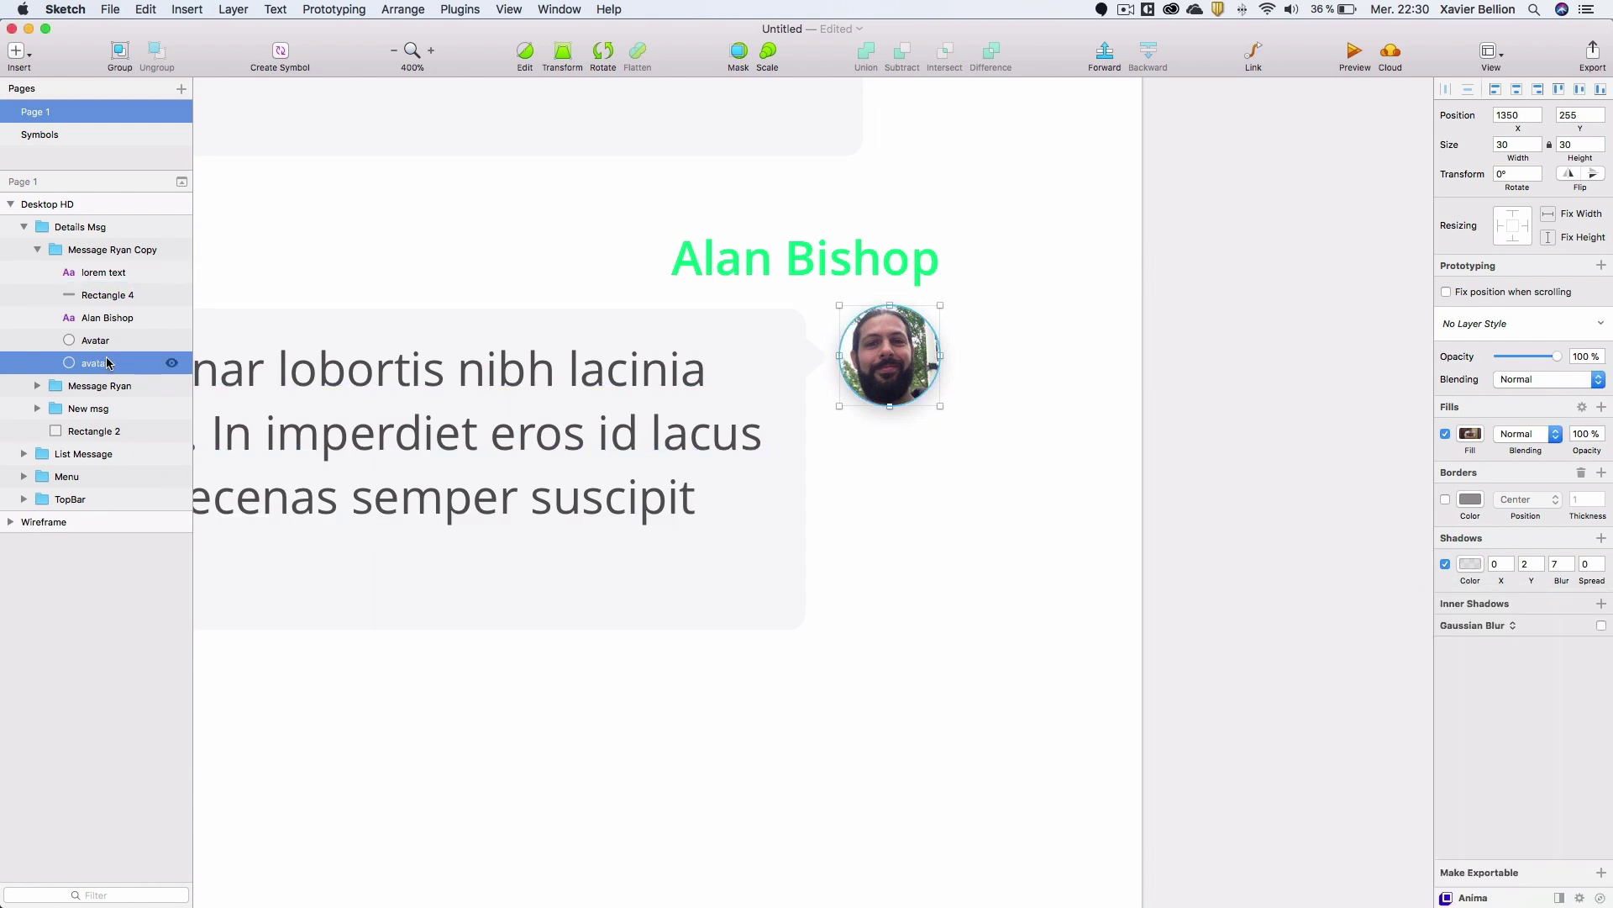
double_click(106, 363)
key("BackSpace")
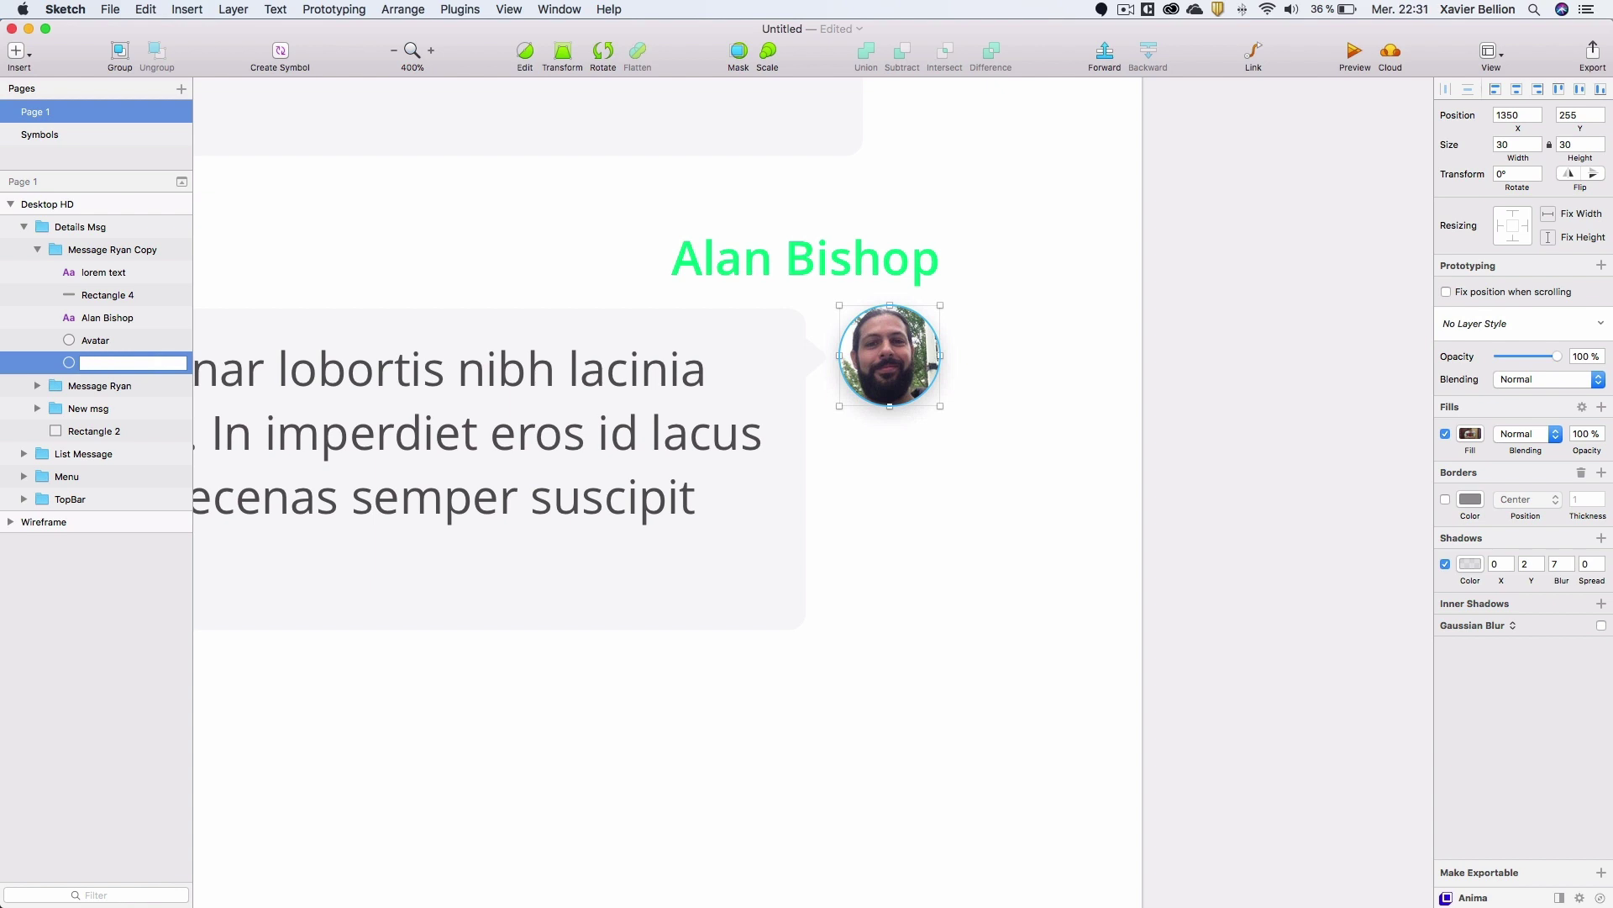
key("Escape")
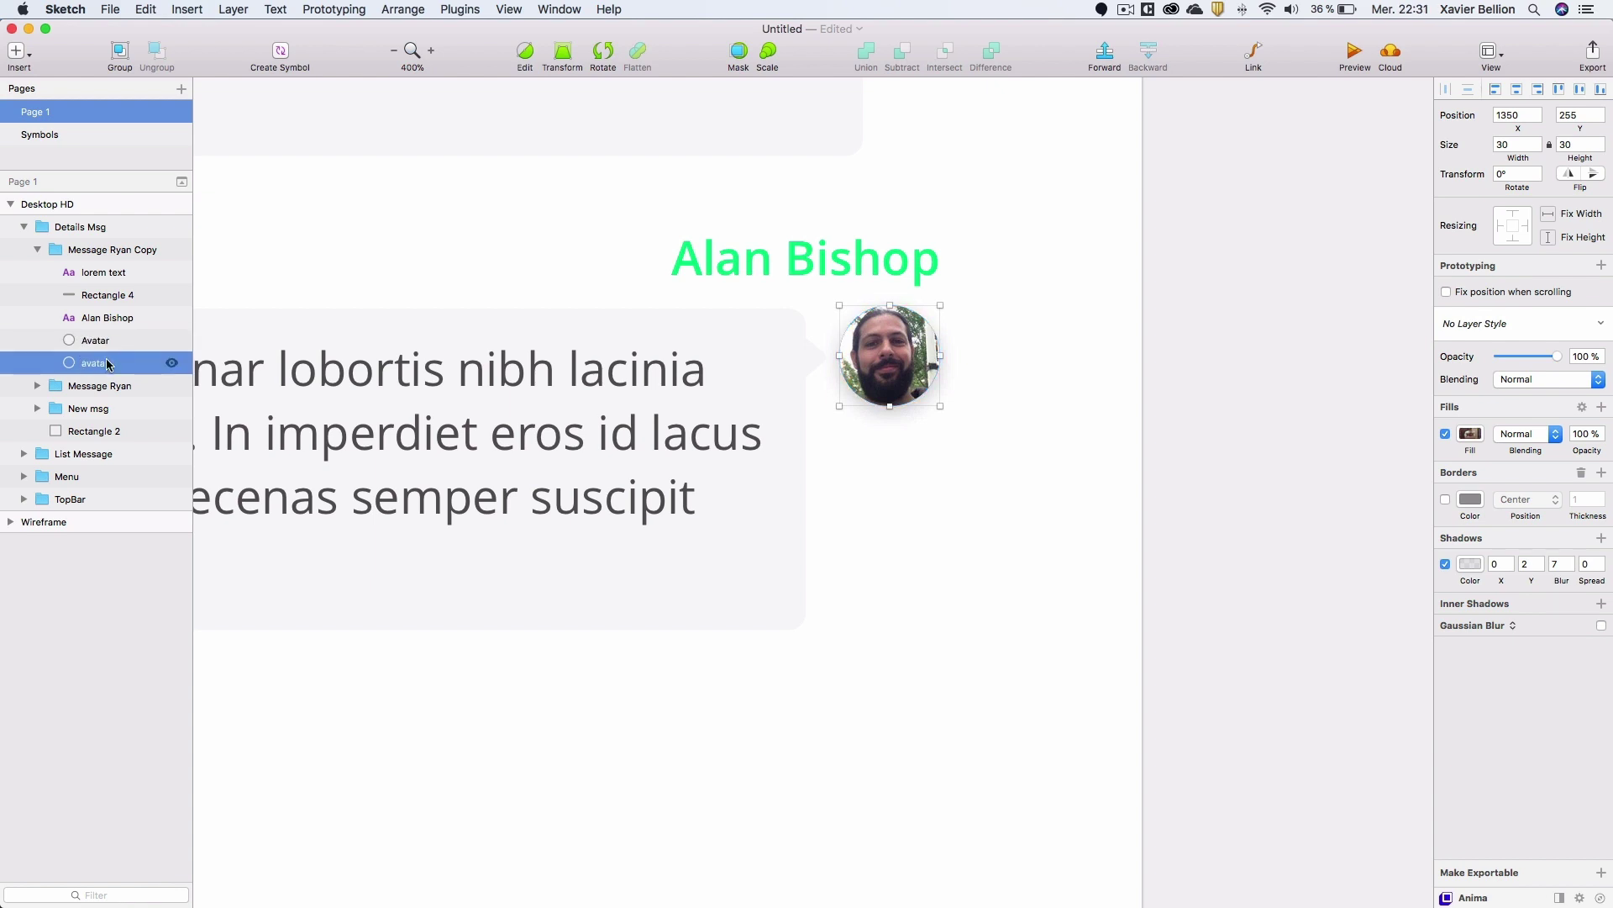
key("BackSpace")
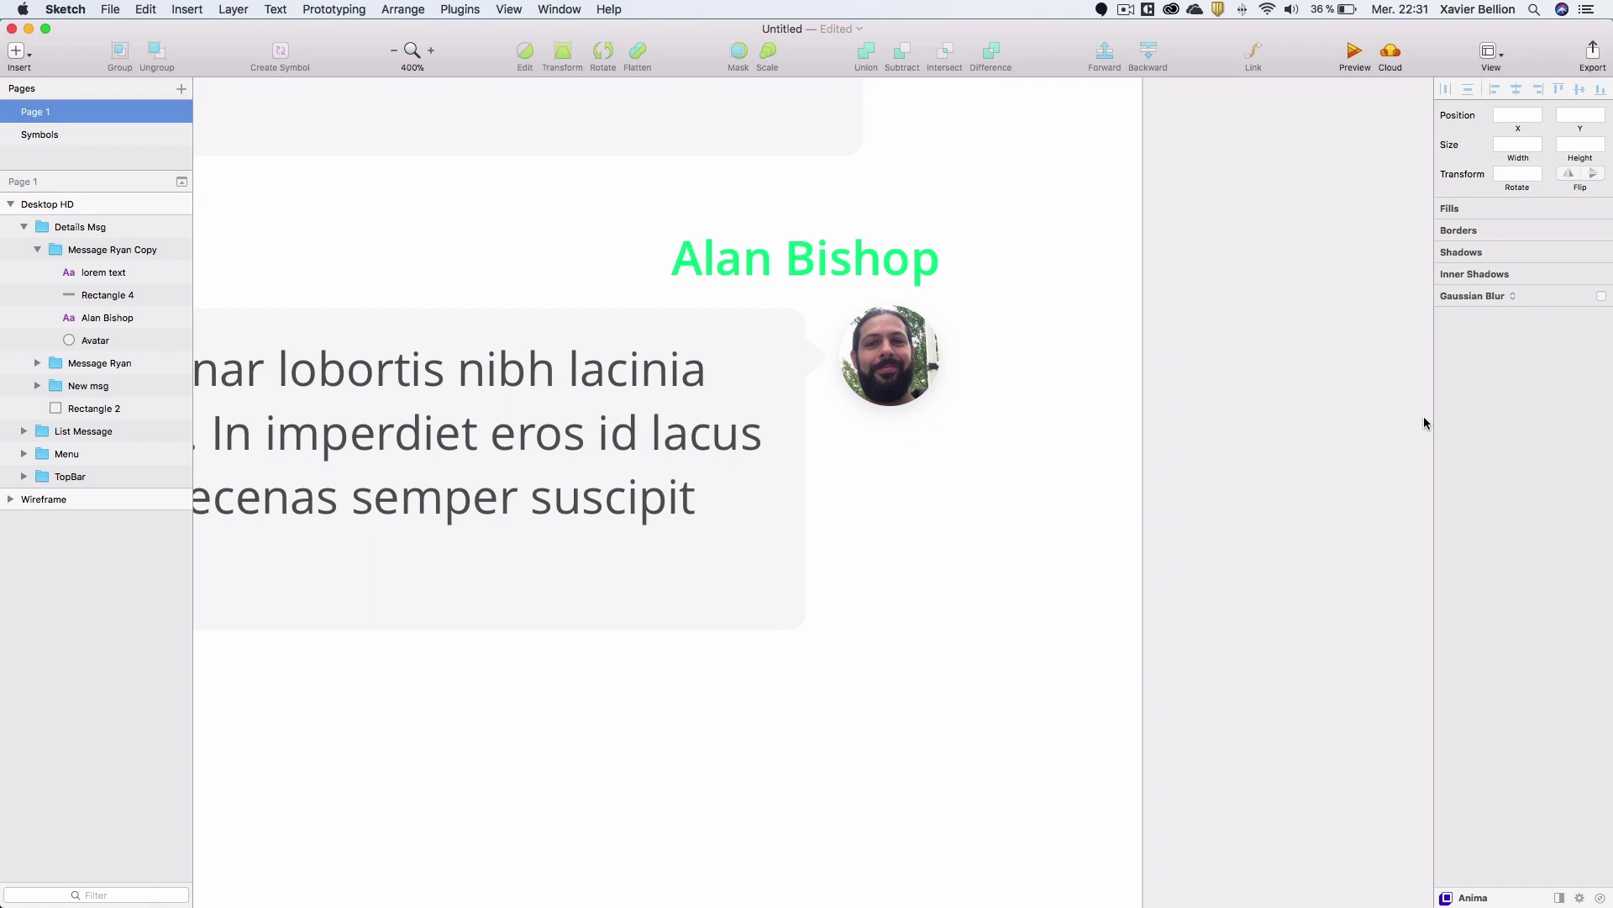
key("super+0")
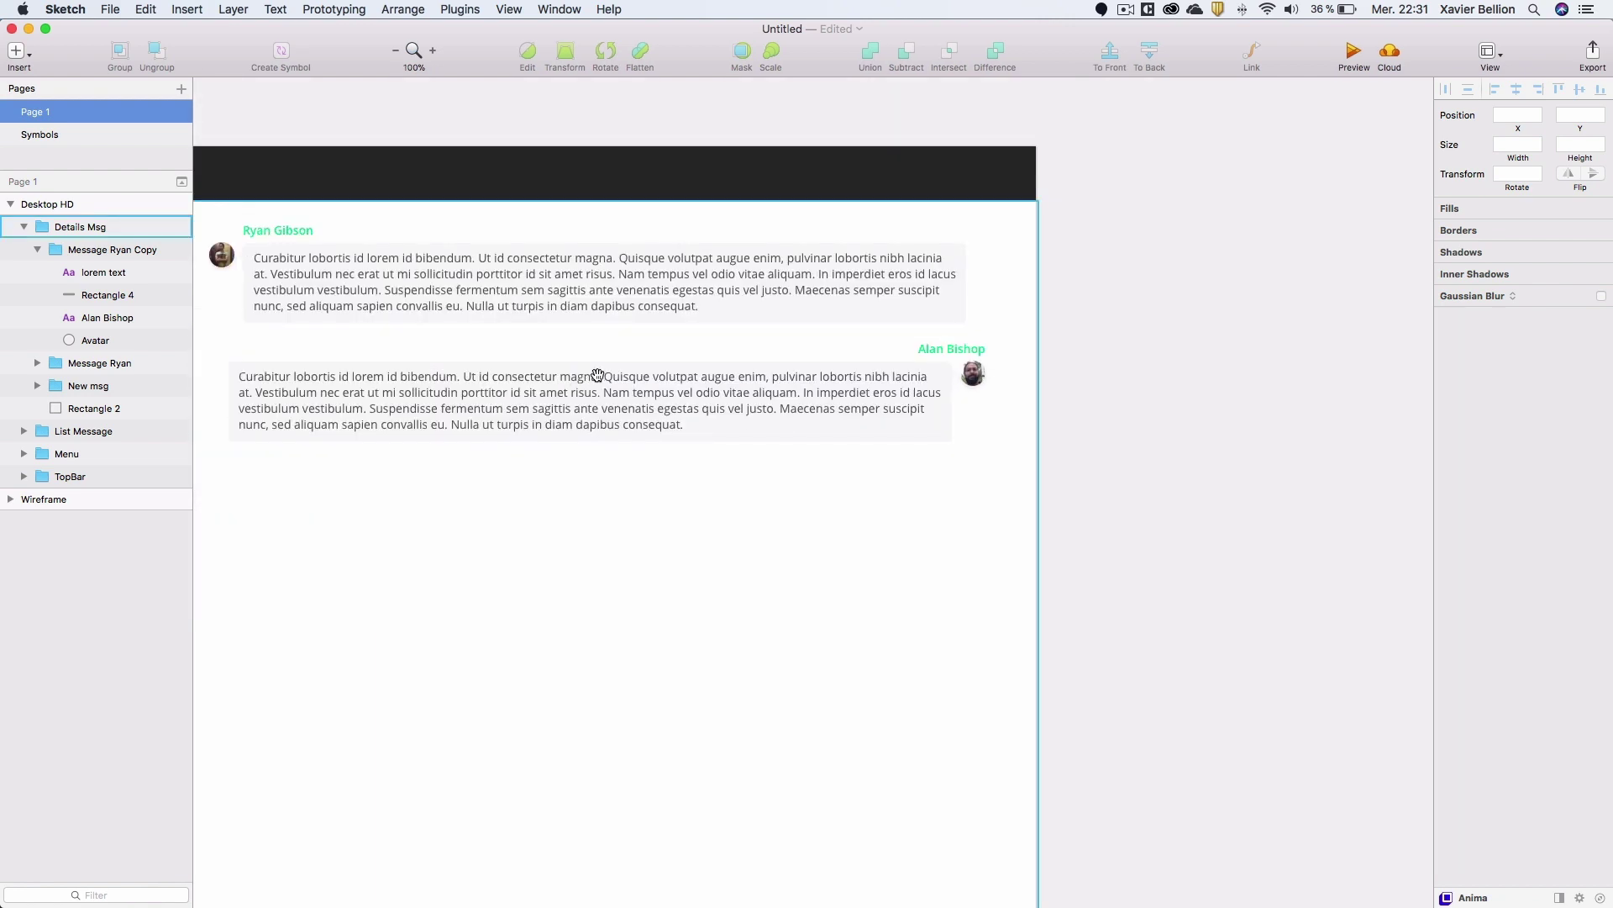
Fill the second bubble with the dark document colour #292929 and make its text white.
double_click(894, 442)
double_click(864, 437)
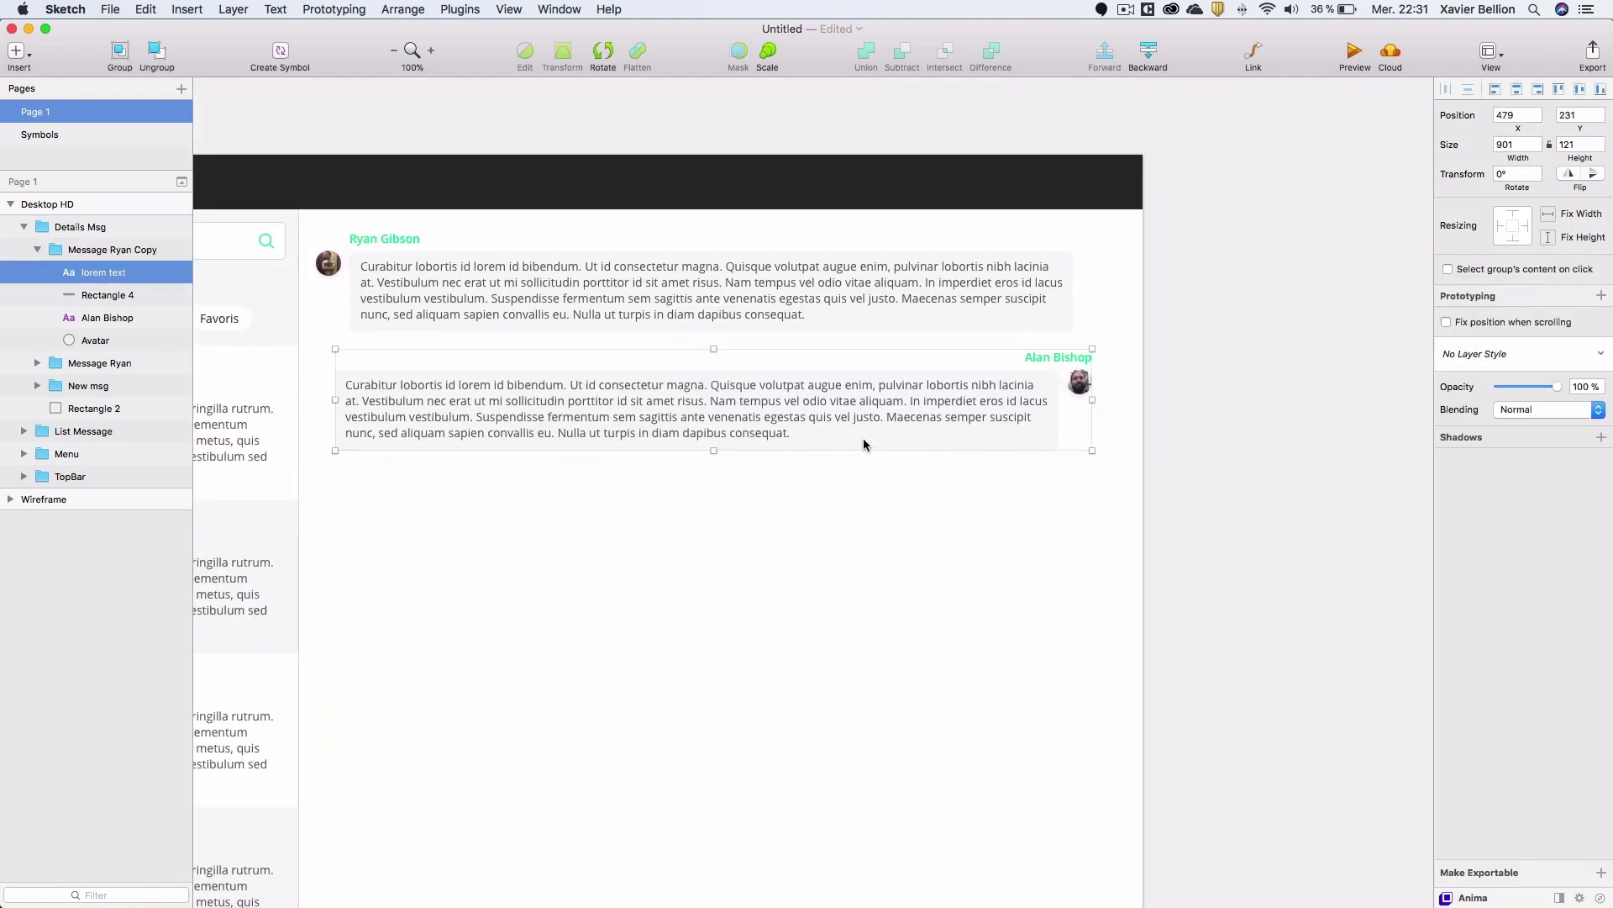
left_click(118, 295)
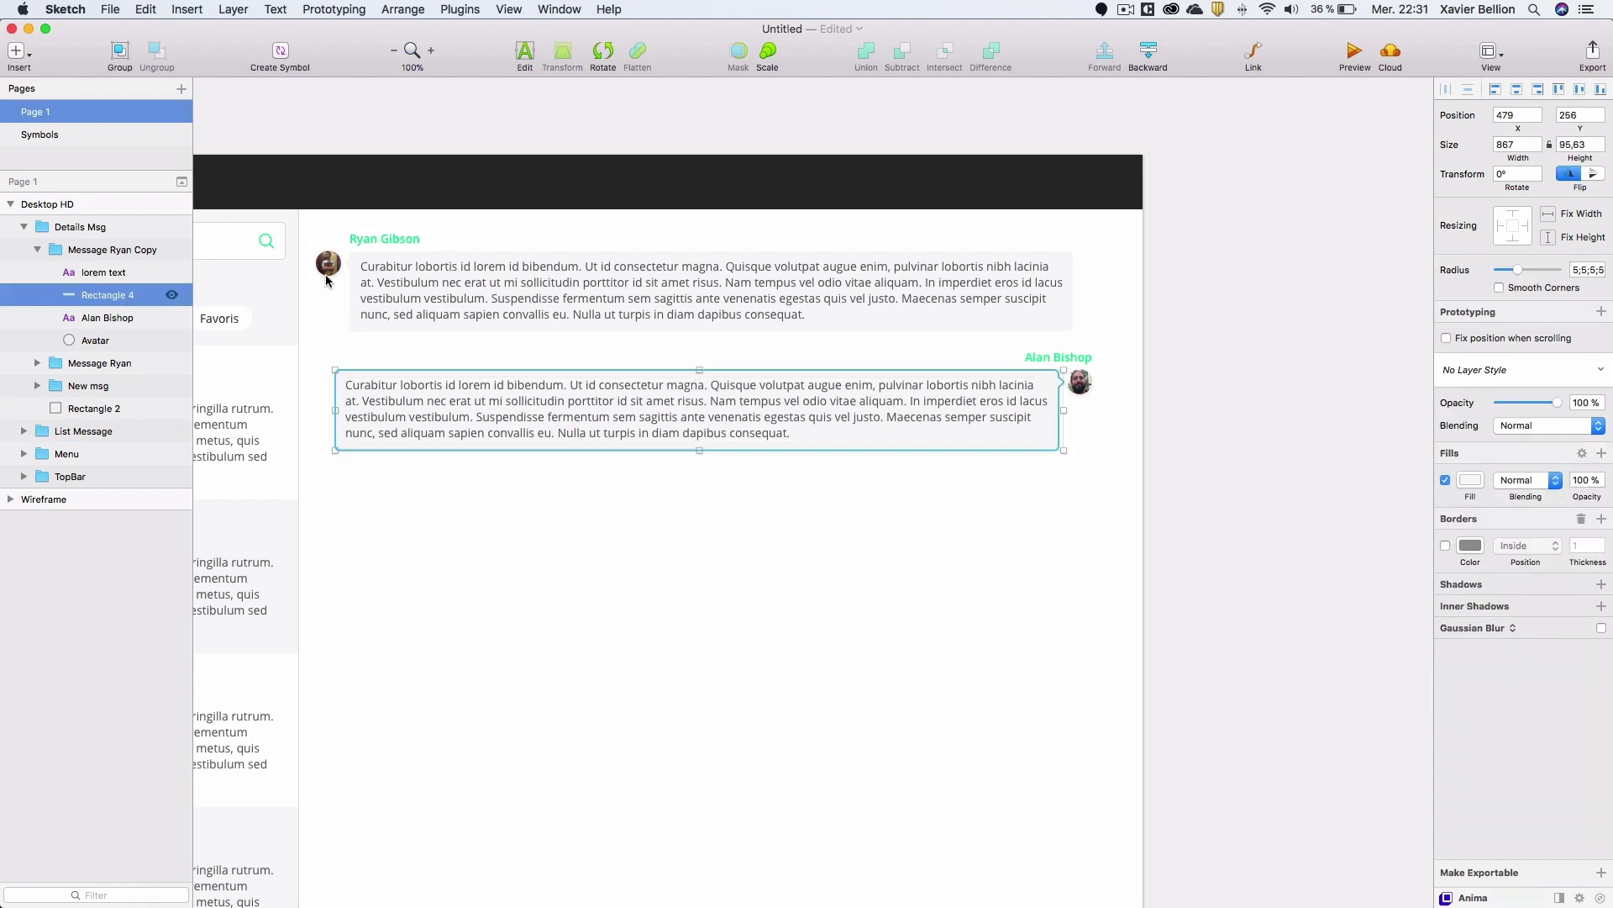
left_click(1470, 478)
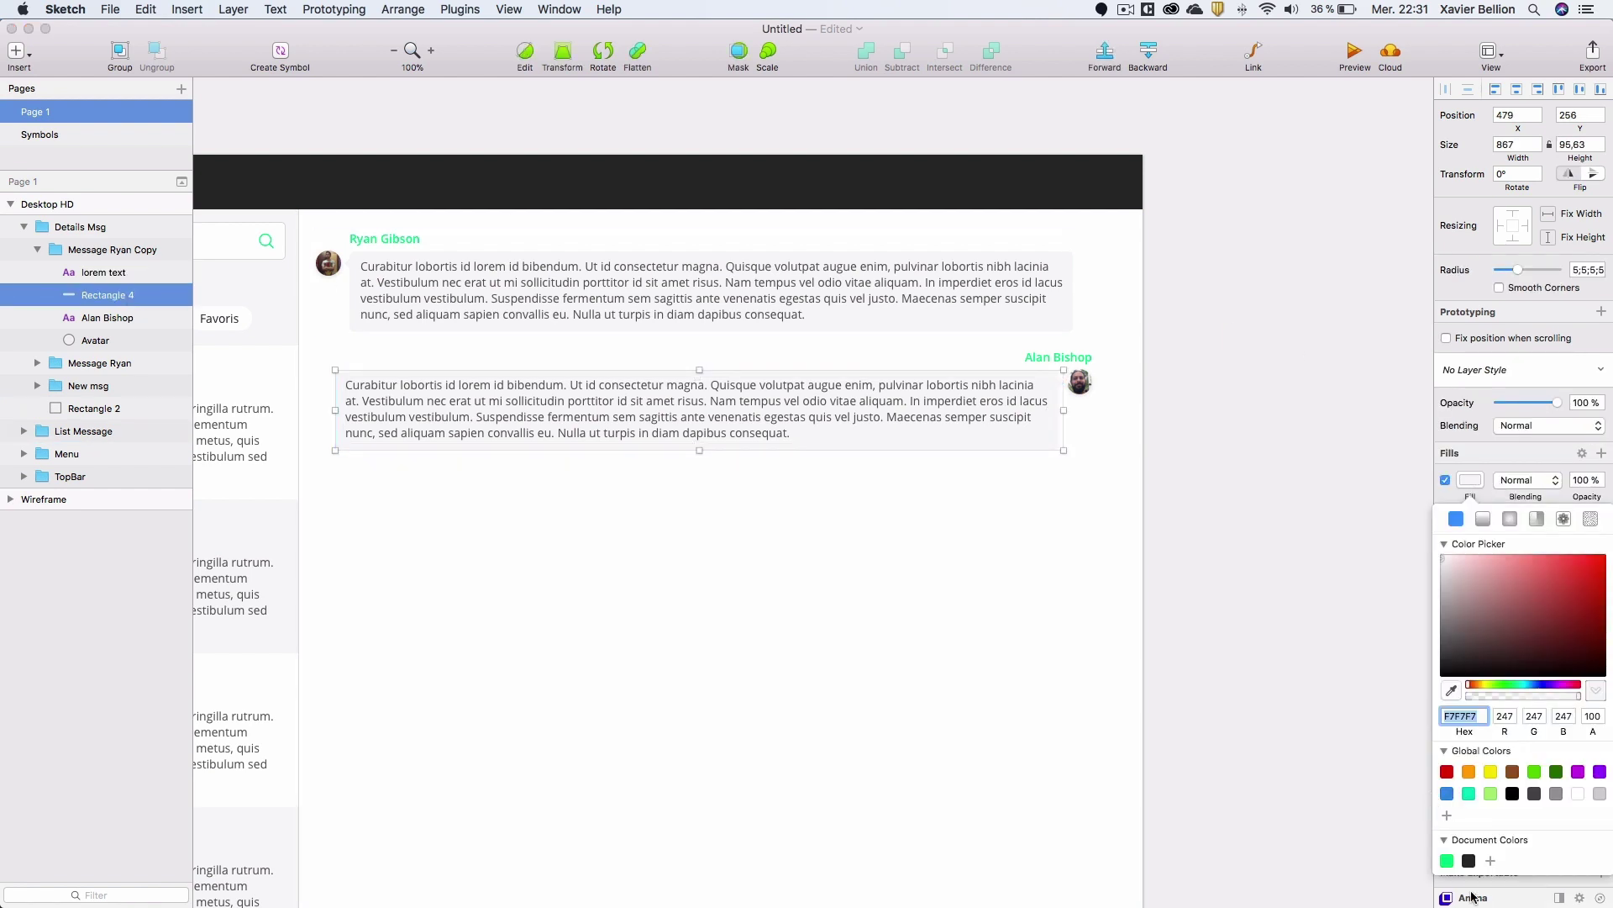
left_click(1469, 861)
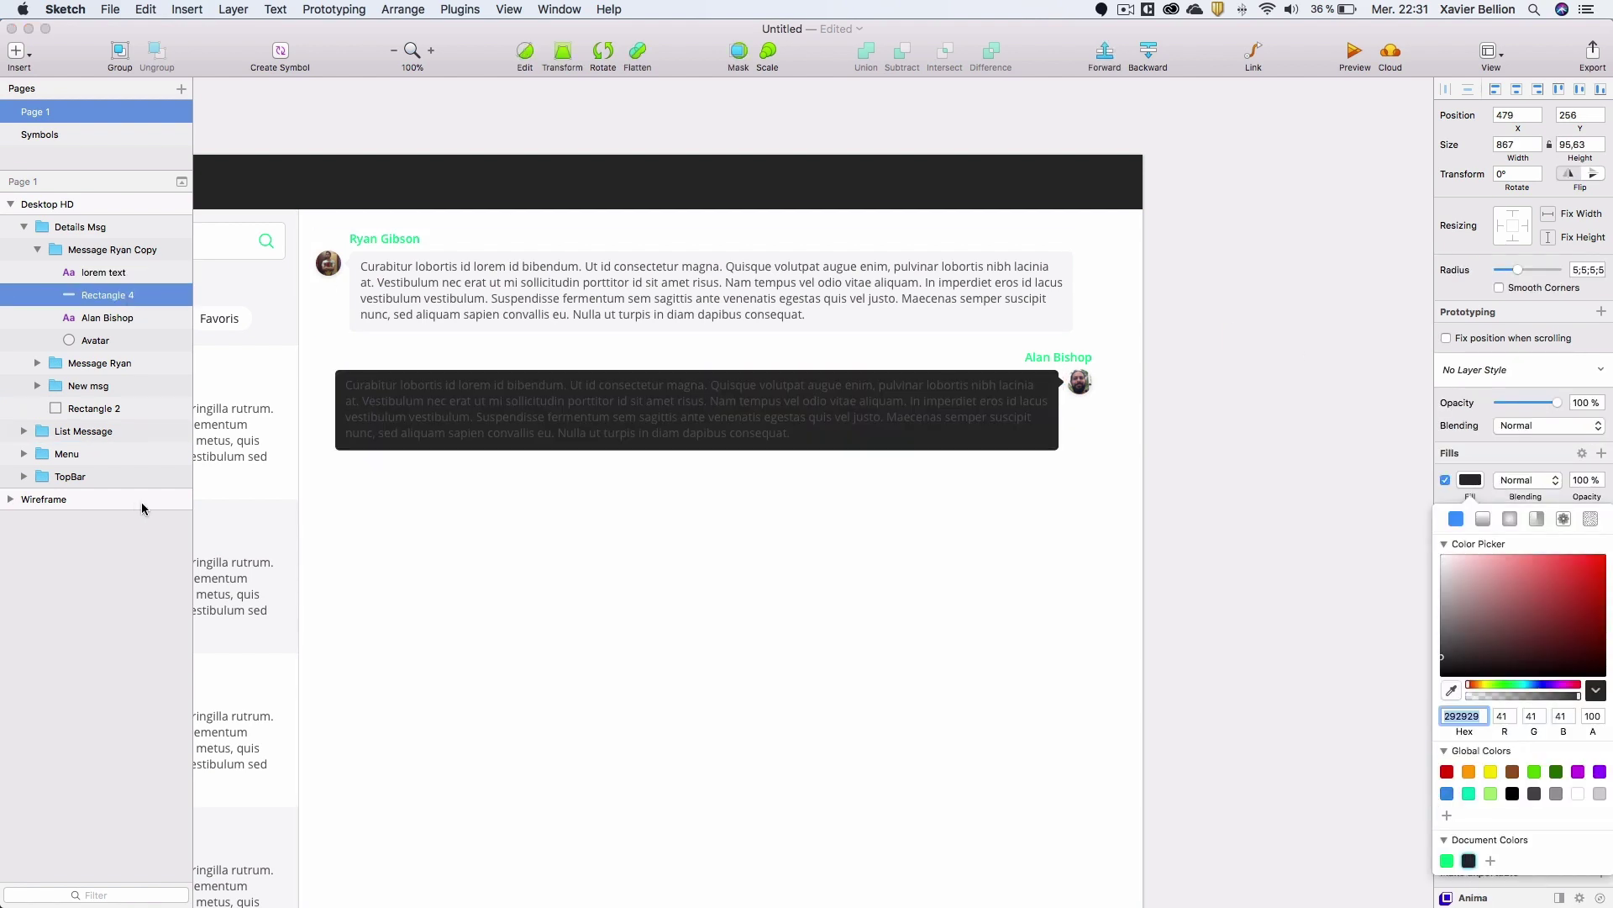
left_click(468, 395)
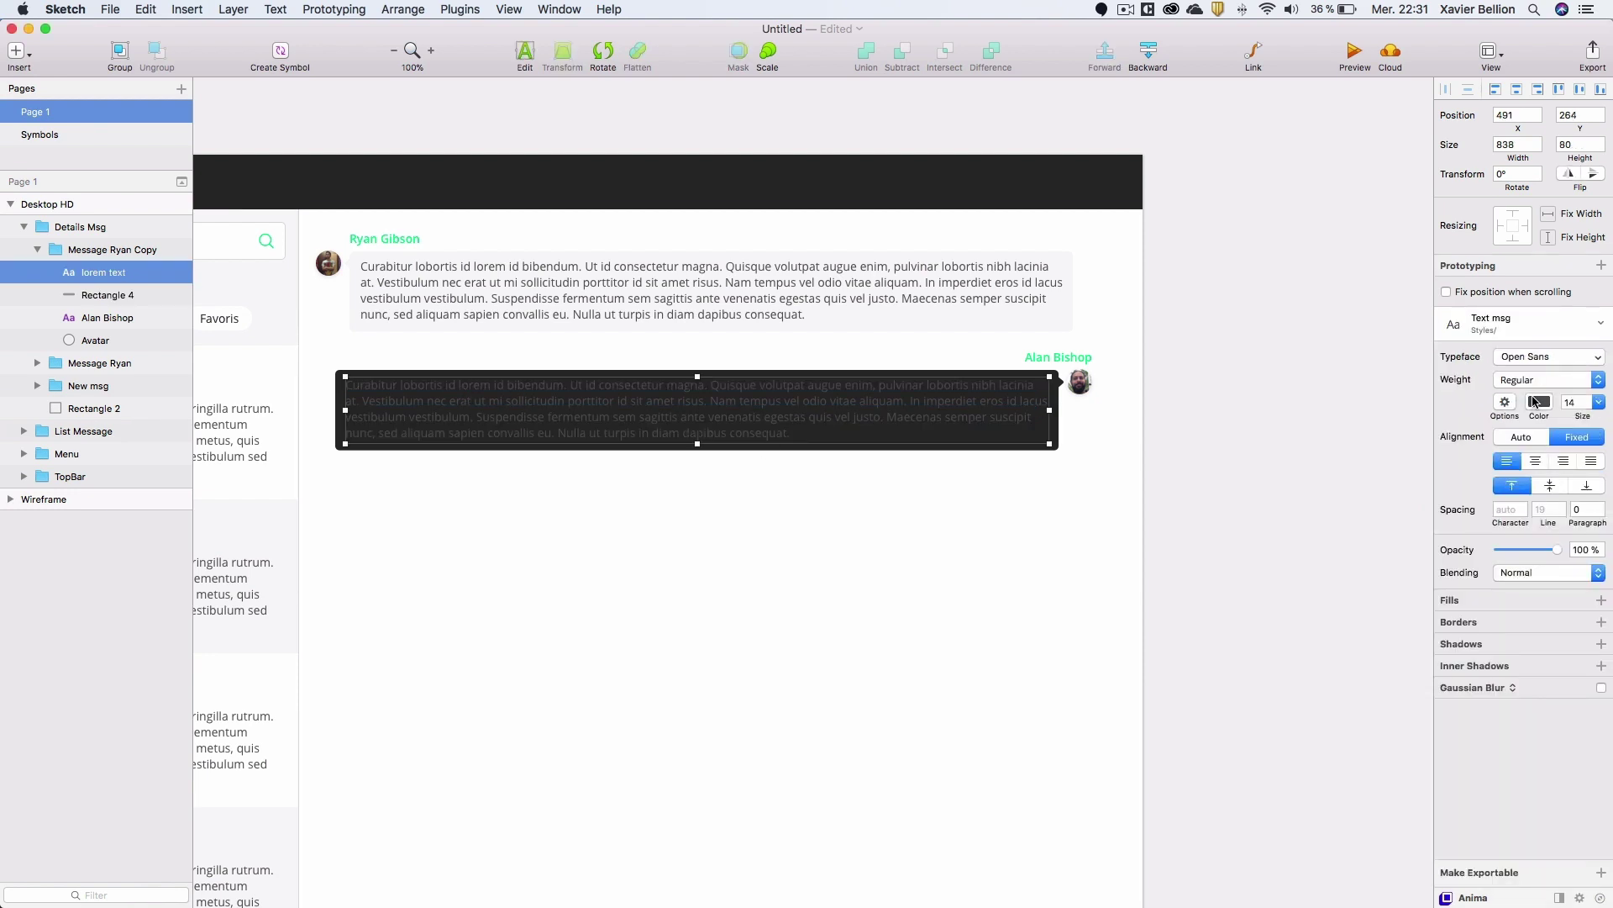
left_click(1534, 402)
left_click_drag(1504, 487, 1373, 392)
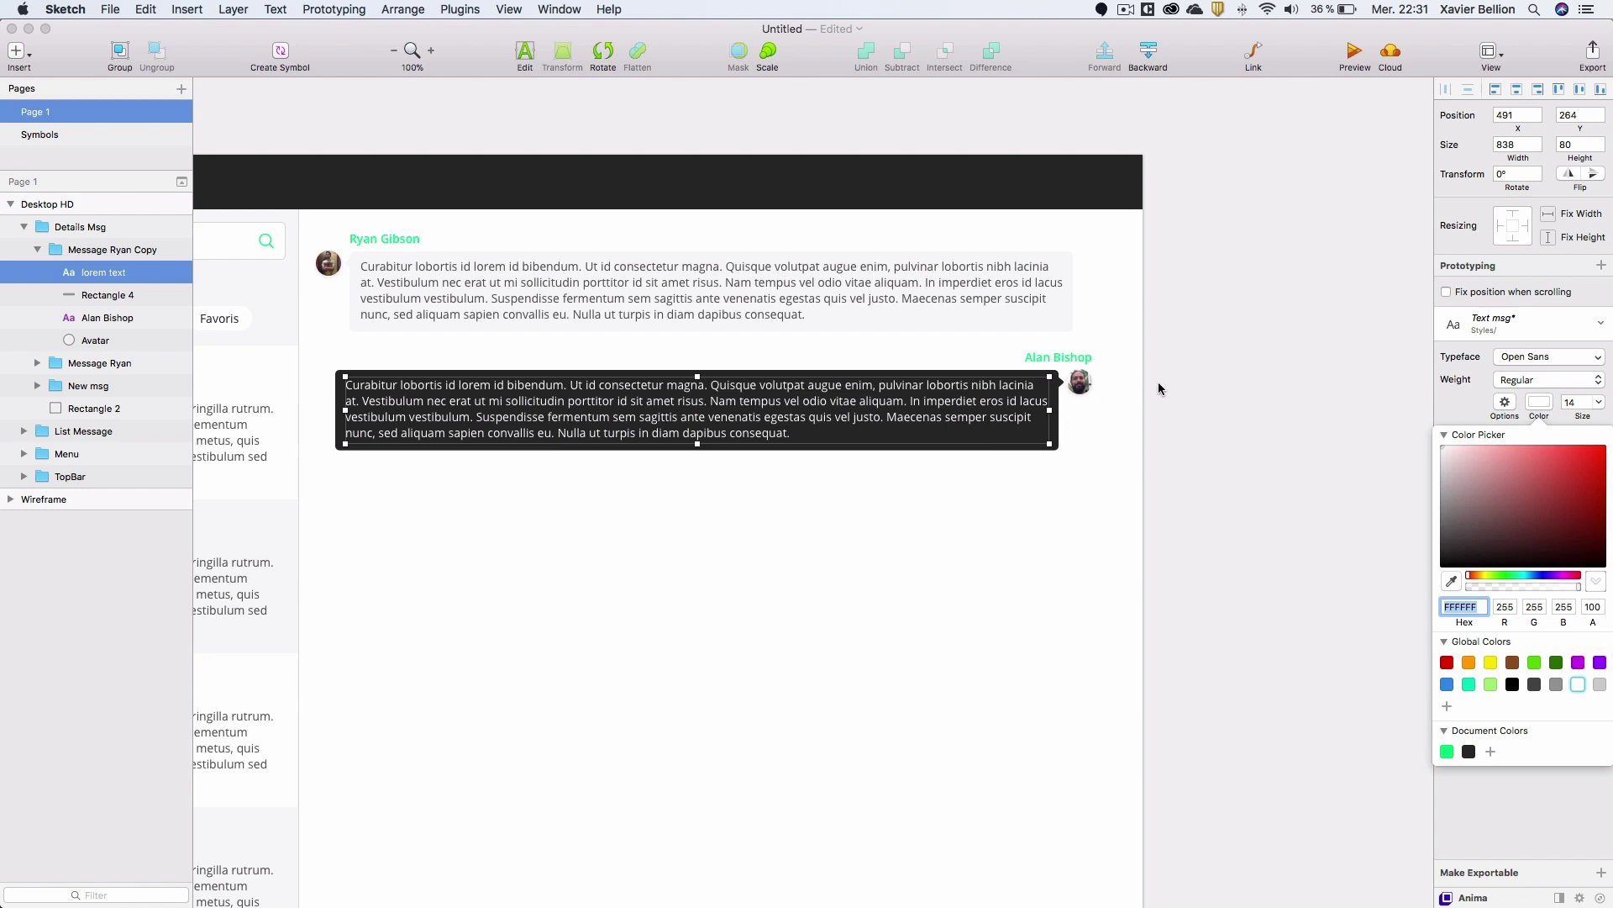
Shift the second message's bubble, text and avatar right, 20 px from the panel edge.
left_click(1077, 358)
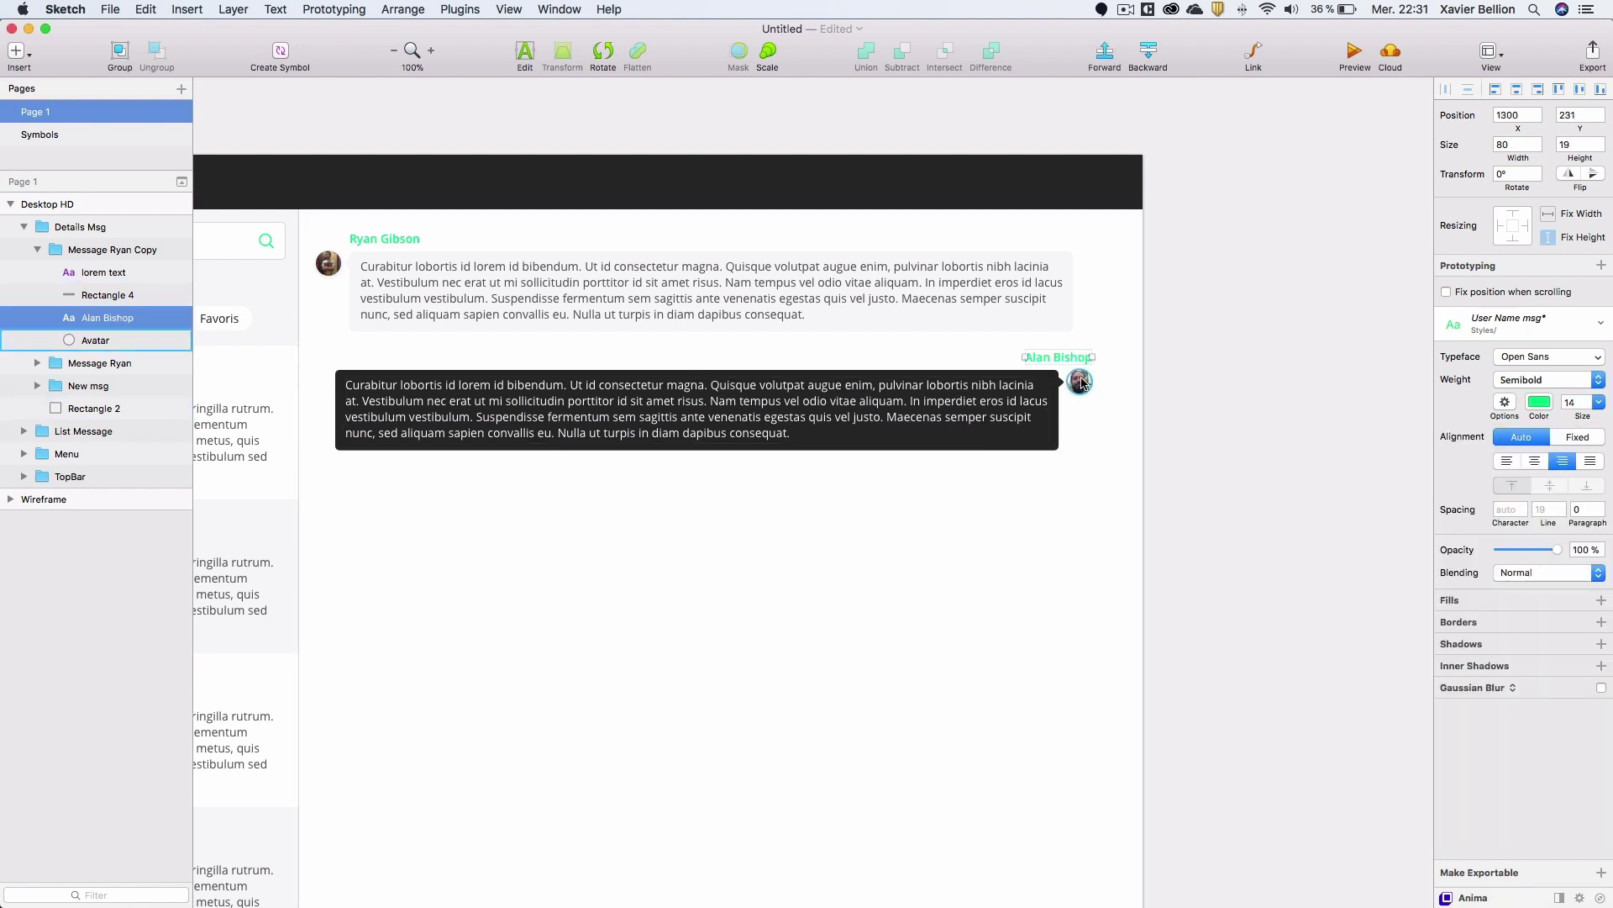
left_click(1080, 380)
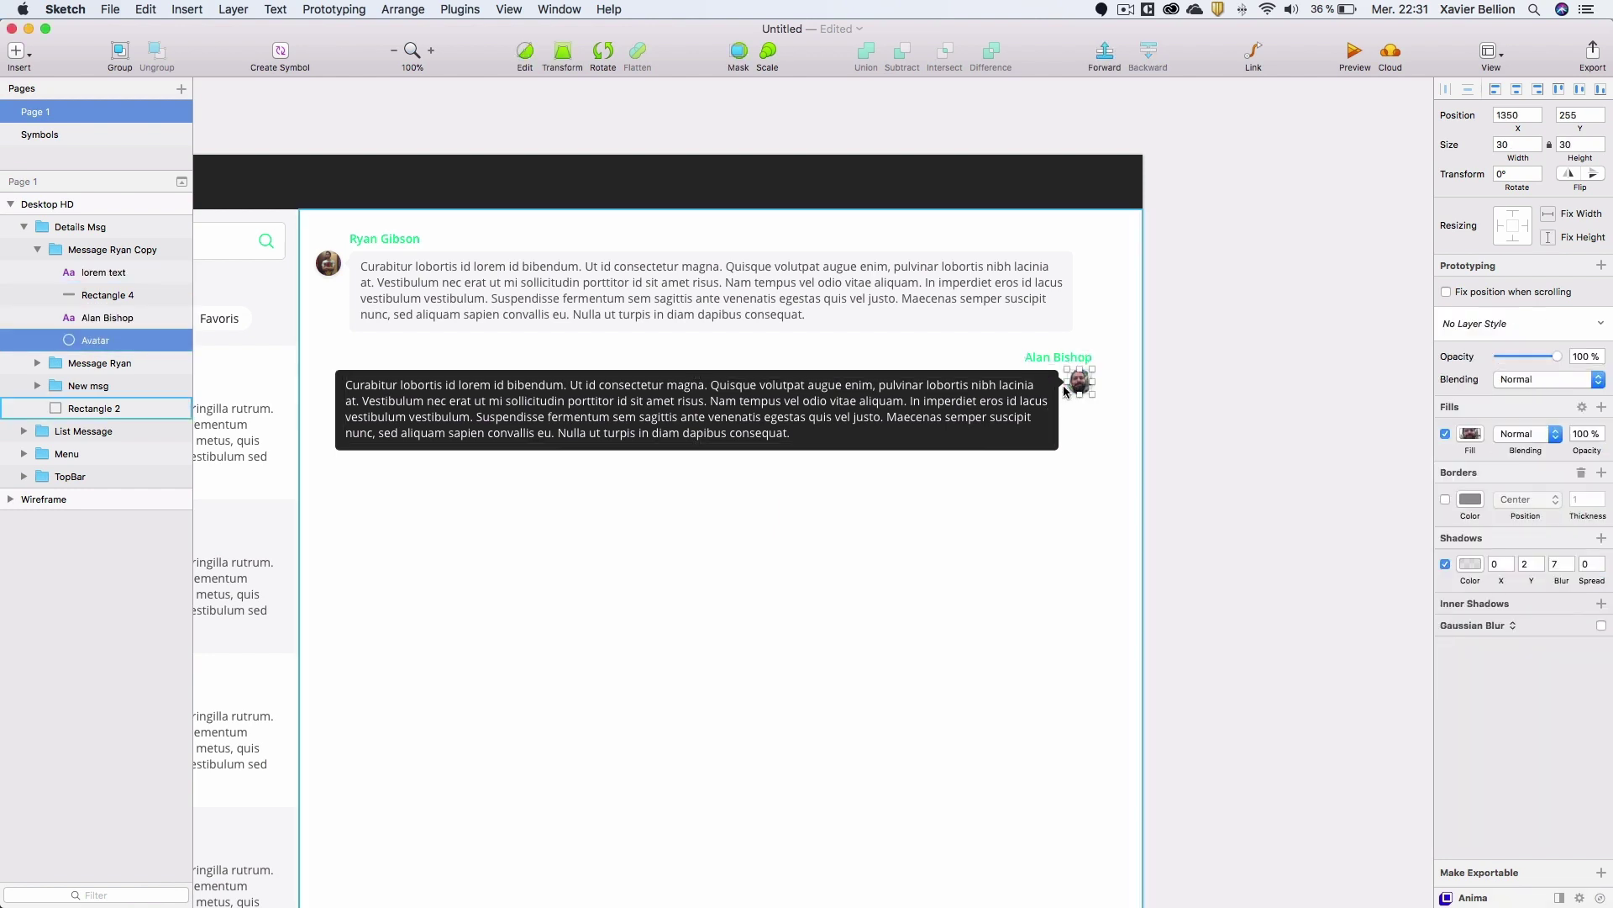
left_click(1015, 395, "shift")
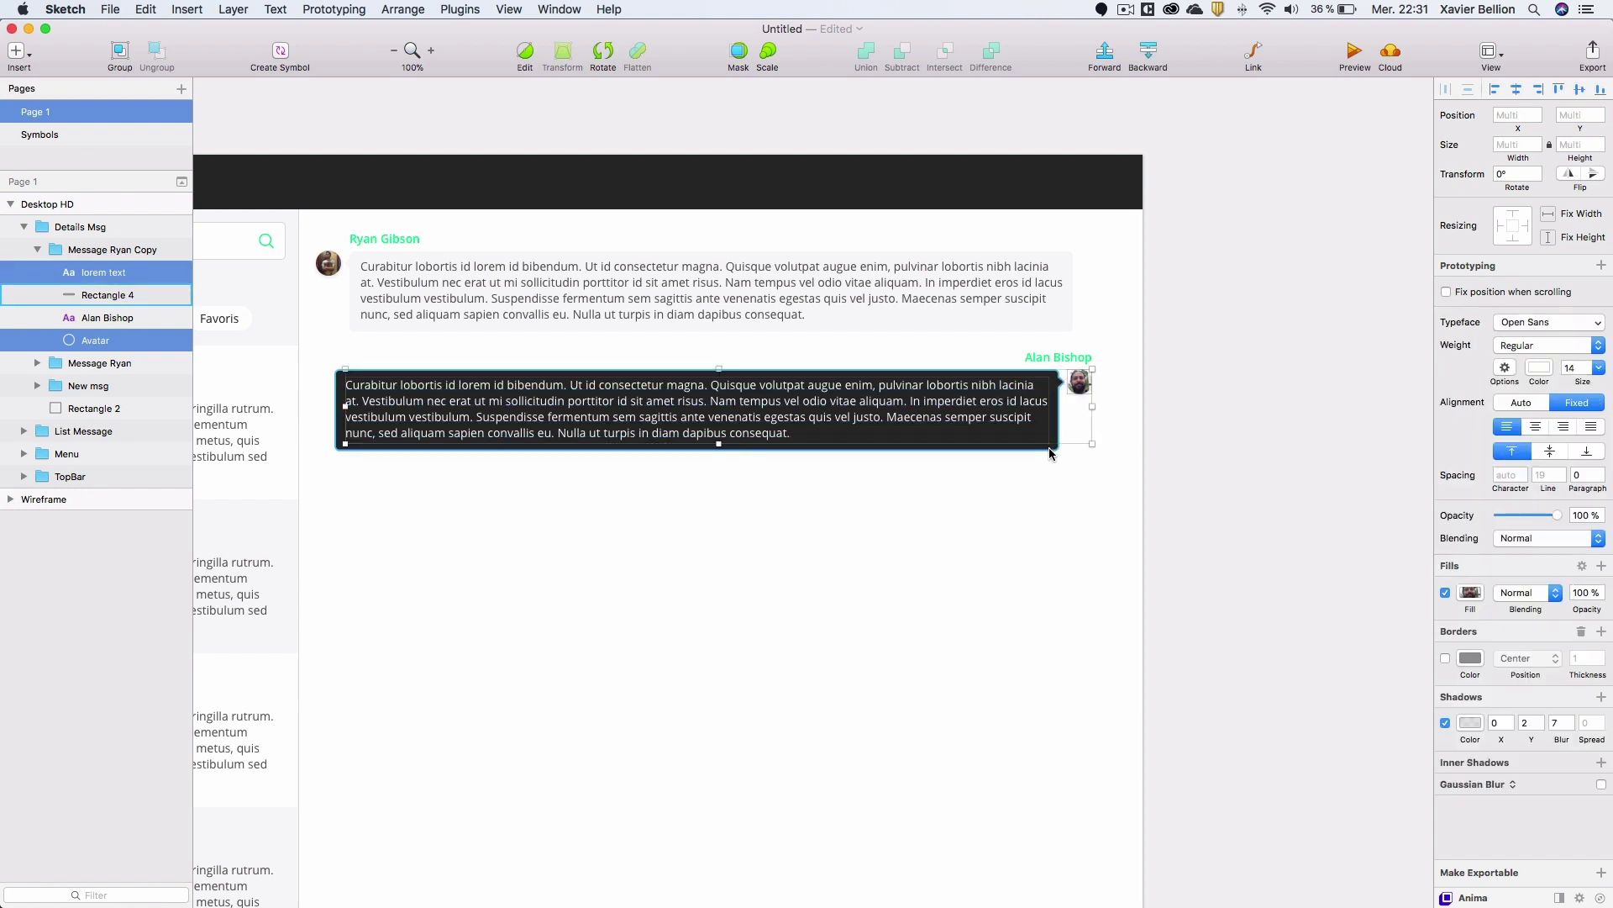
left_click(1045, 398, "shift")
left_click(975, 401, "shift")
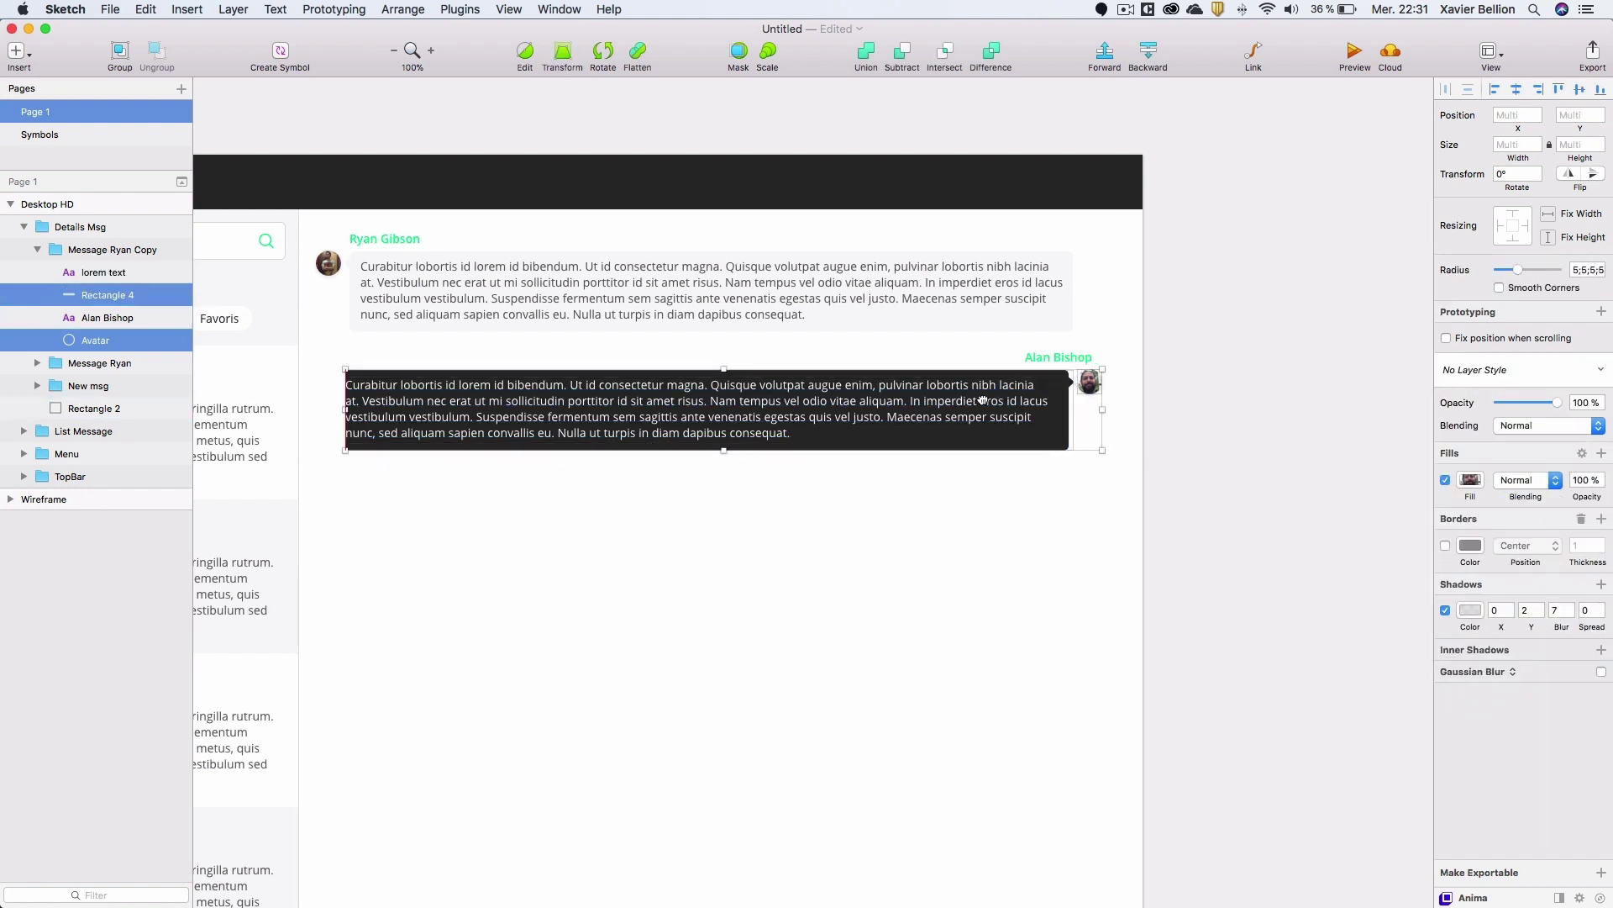
left_click_drag(968, 401, 997, 400)
key("super+z")
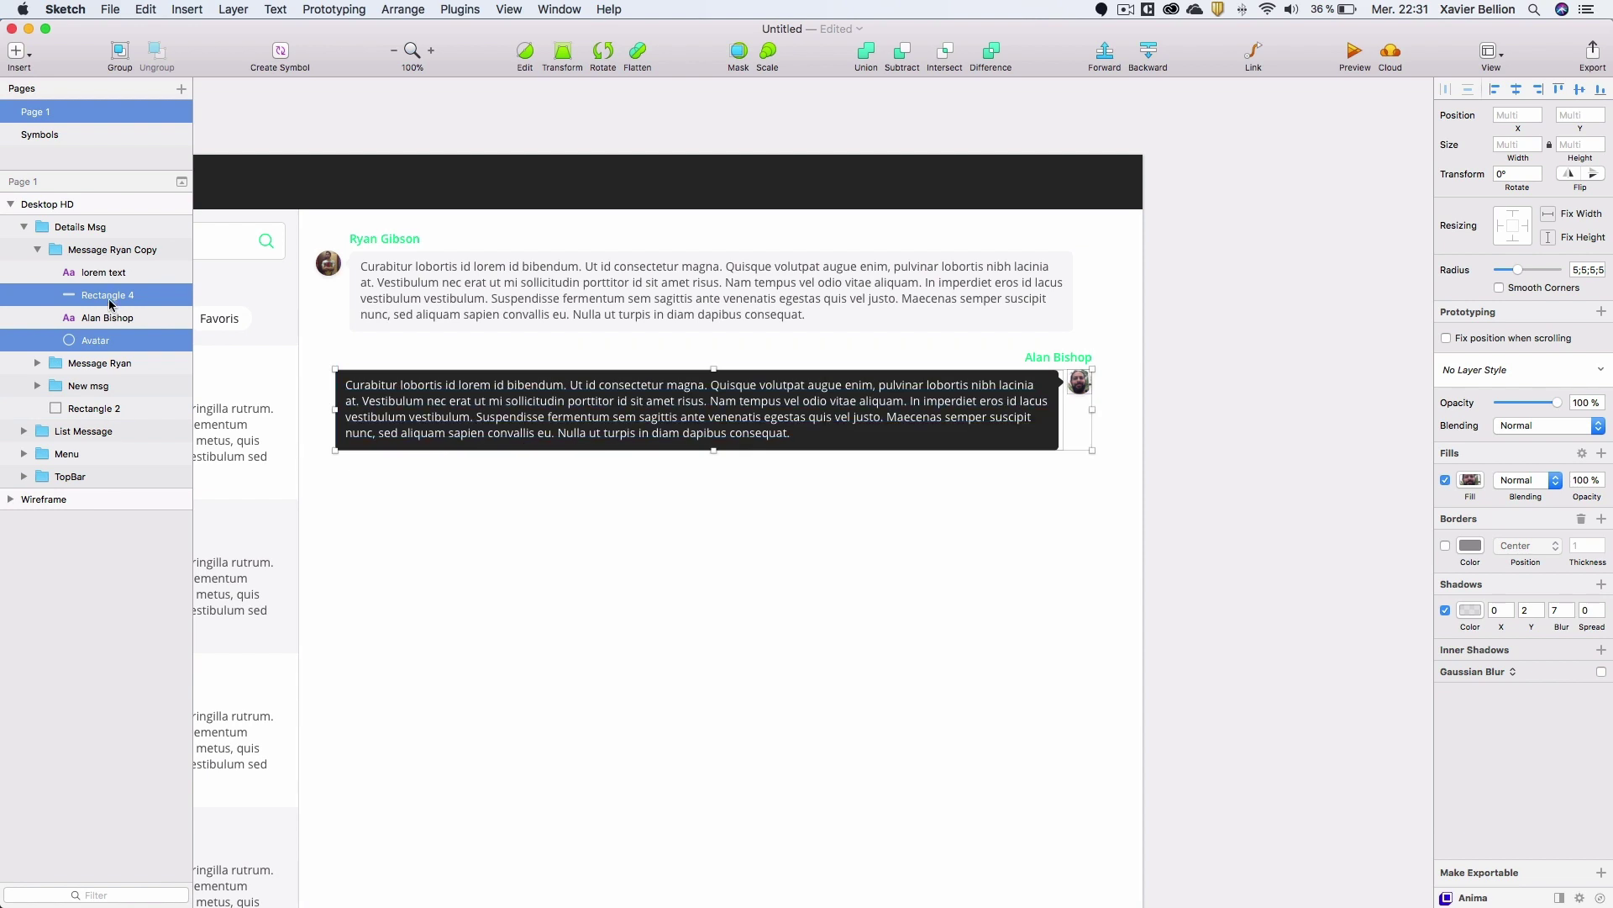
left_click(104, 274, "shift")
left_click_drag(745, 404, 778, 404)
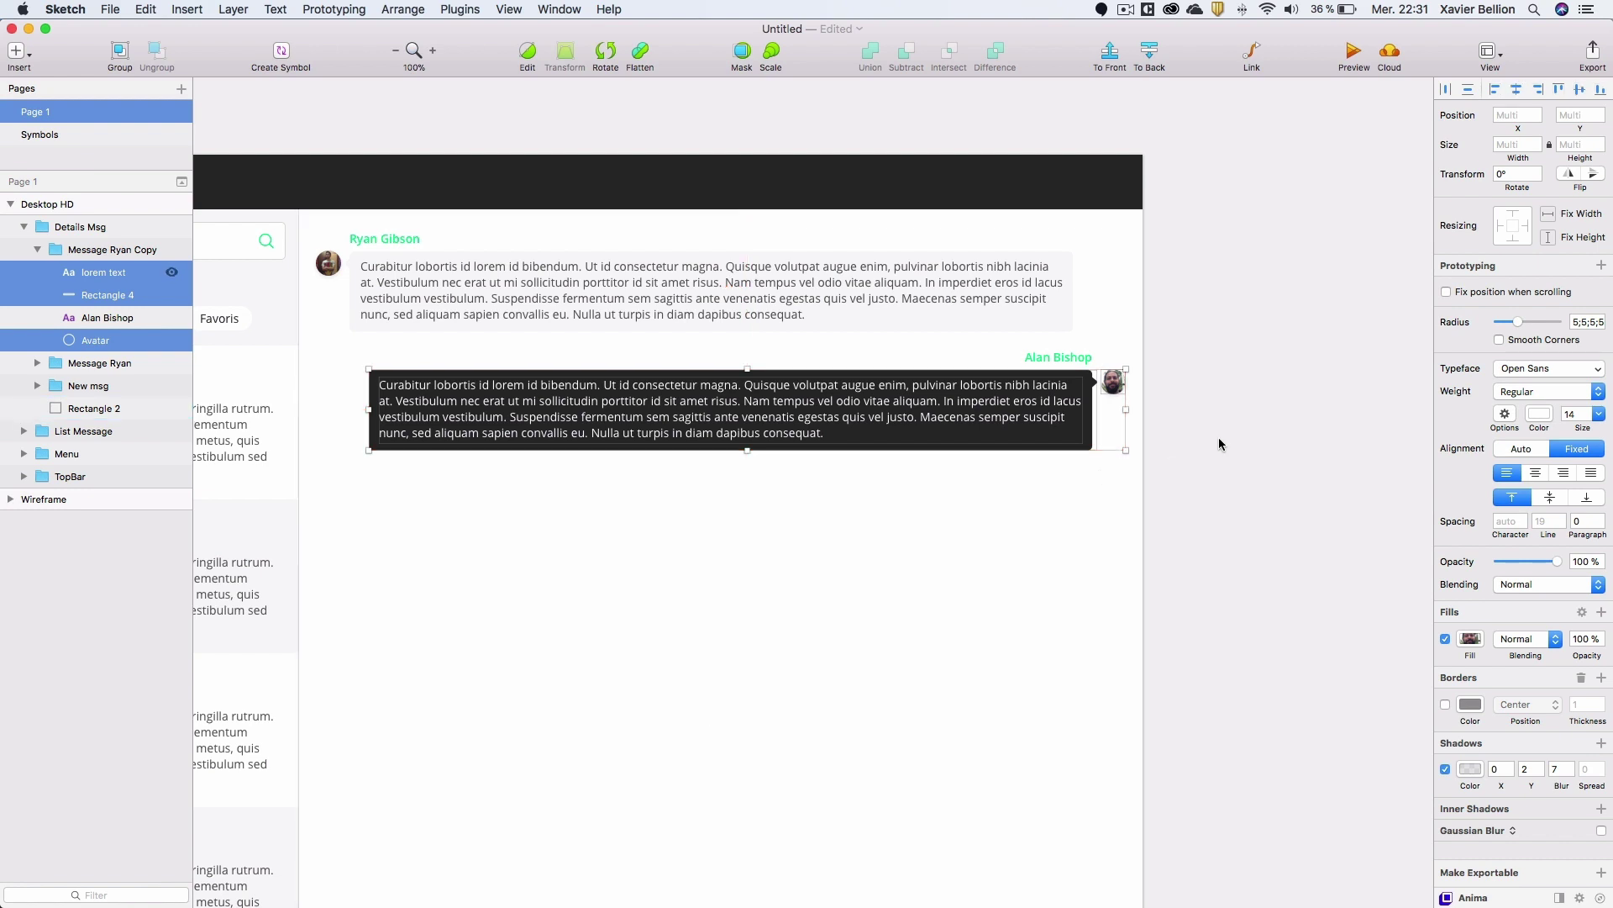
left_click(37, 250)
left_click_drag(109, 249, 273, 258)
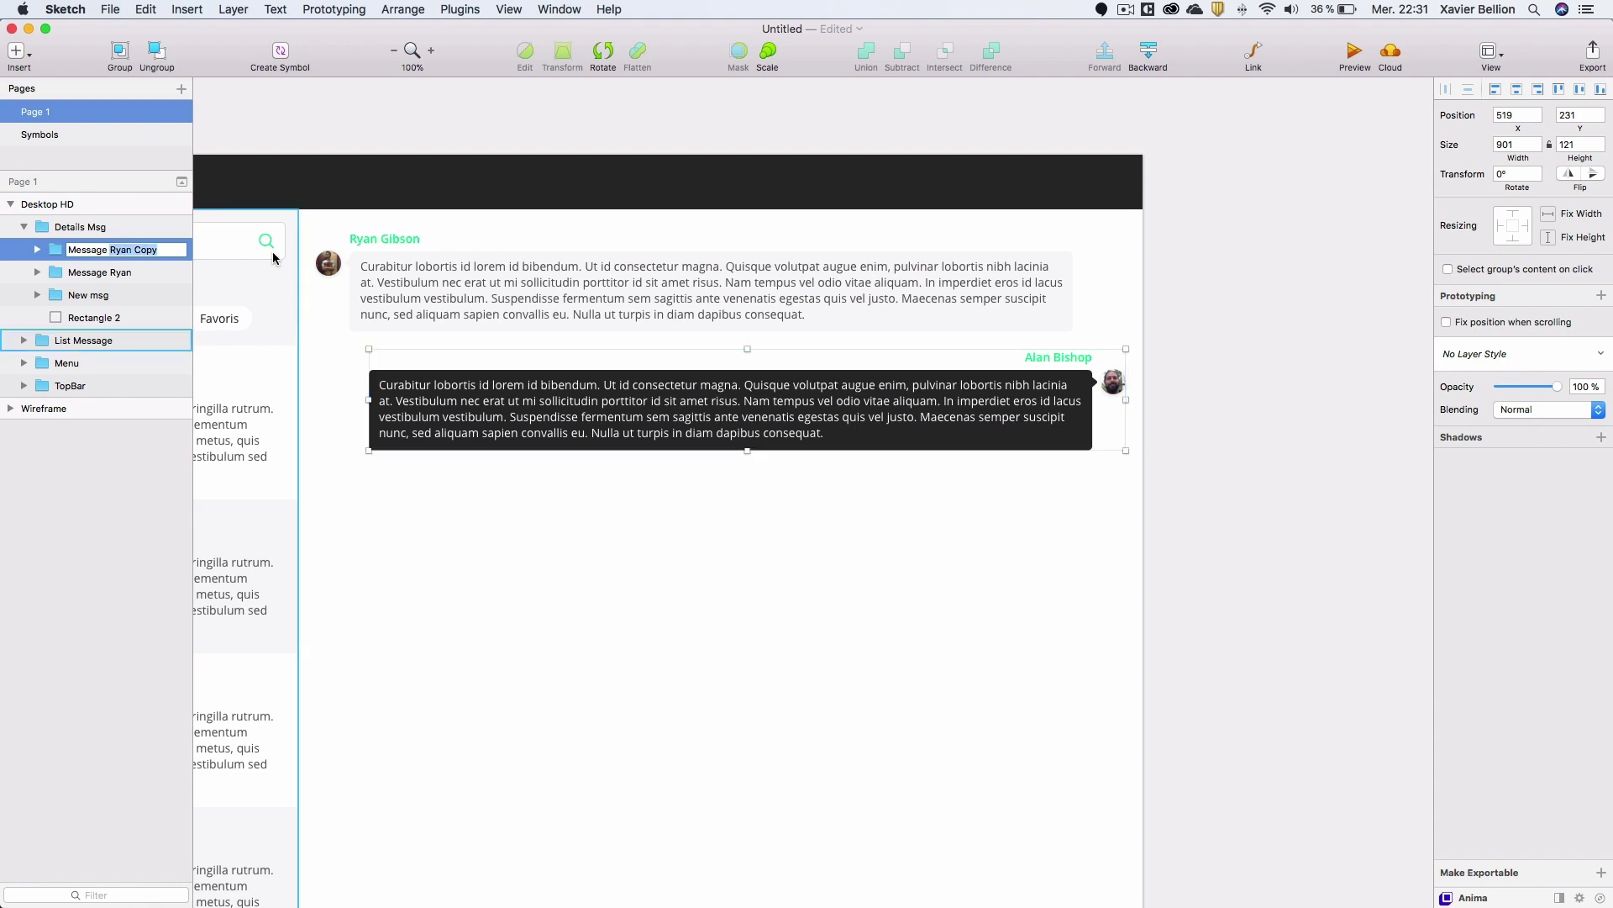
Name the group 'Message Alan', duplicate it, and place the copy below the first Alan message.
type("Al")
key("Return")
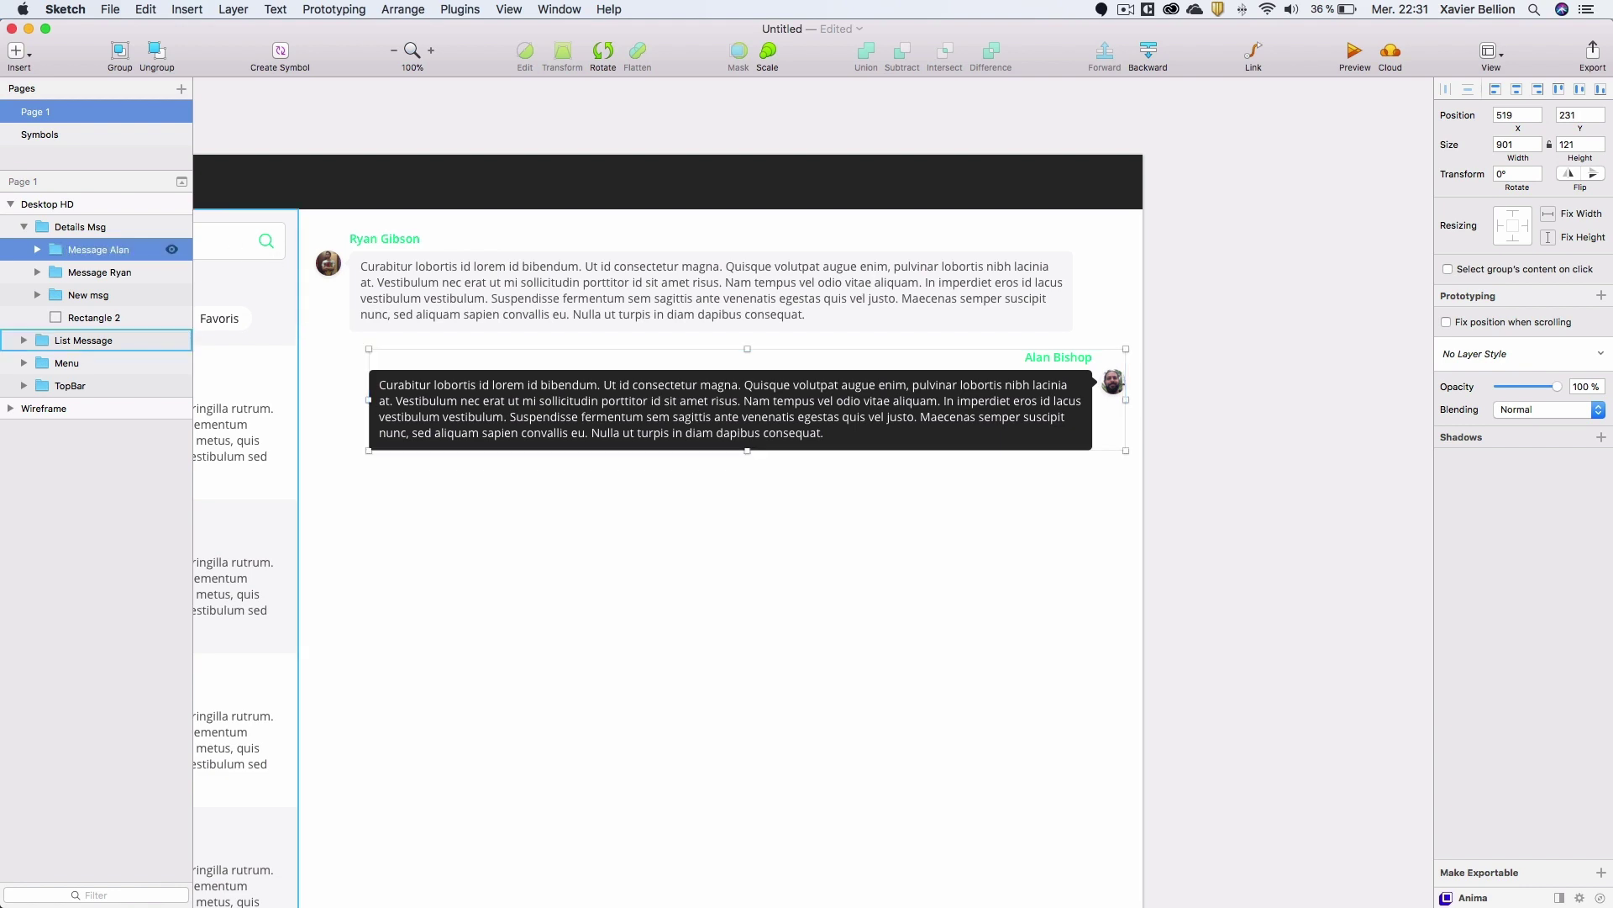
key("super+d")
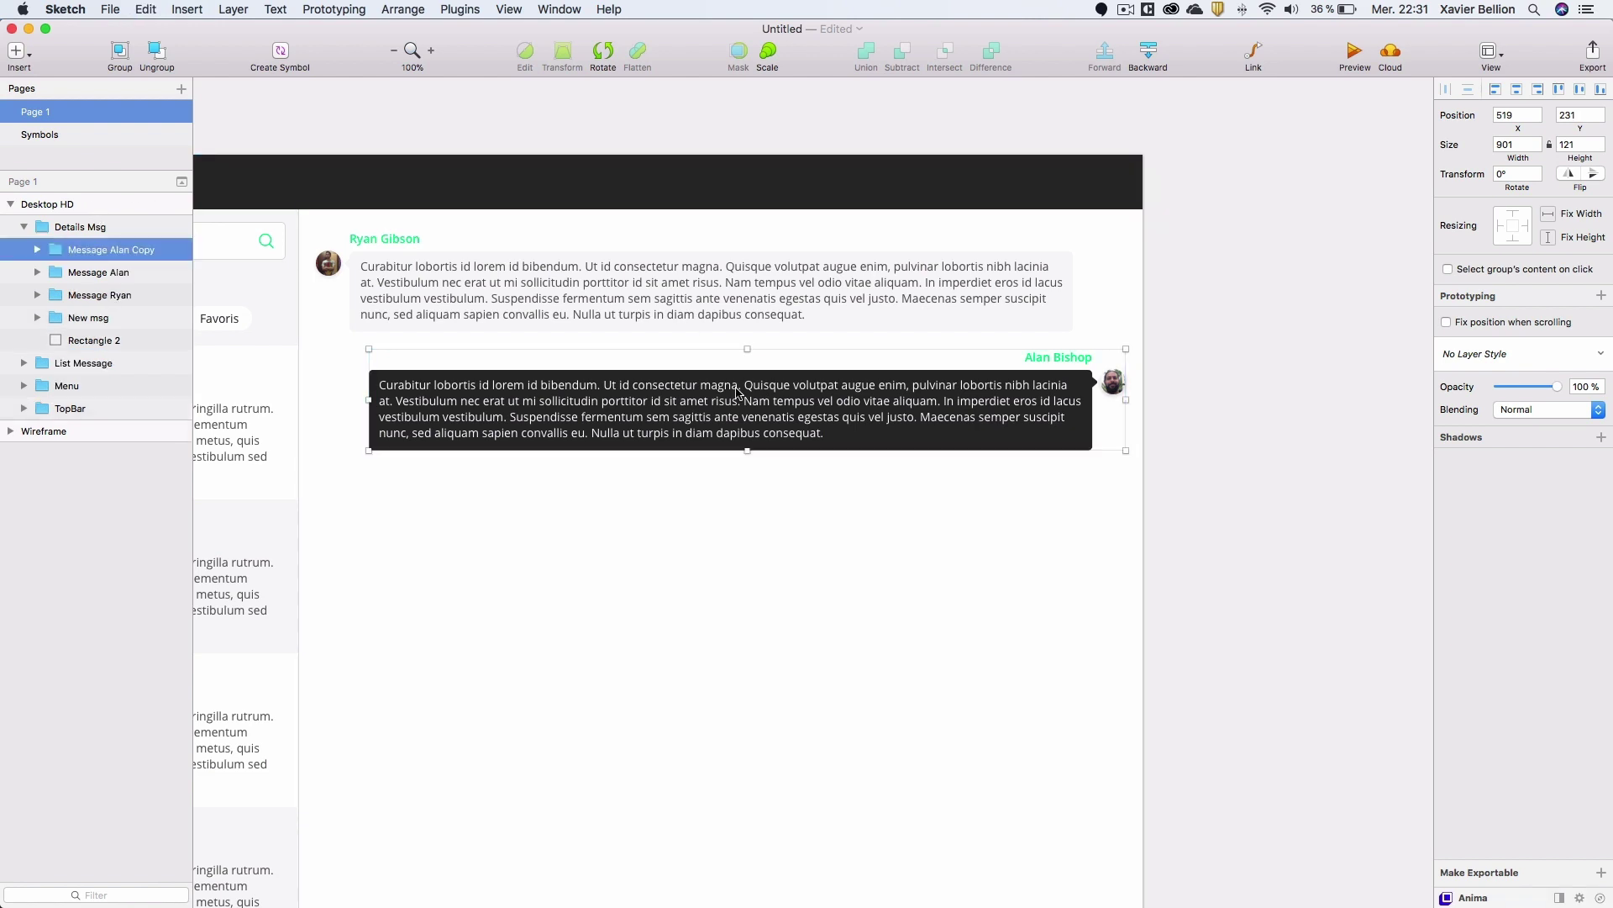
left_click_drag(717, 414, 711, 505)
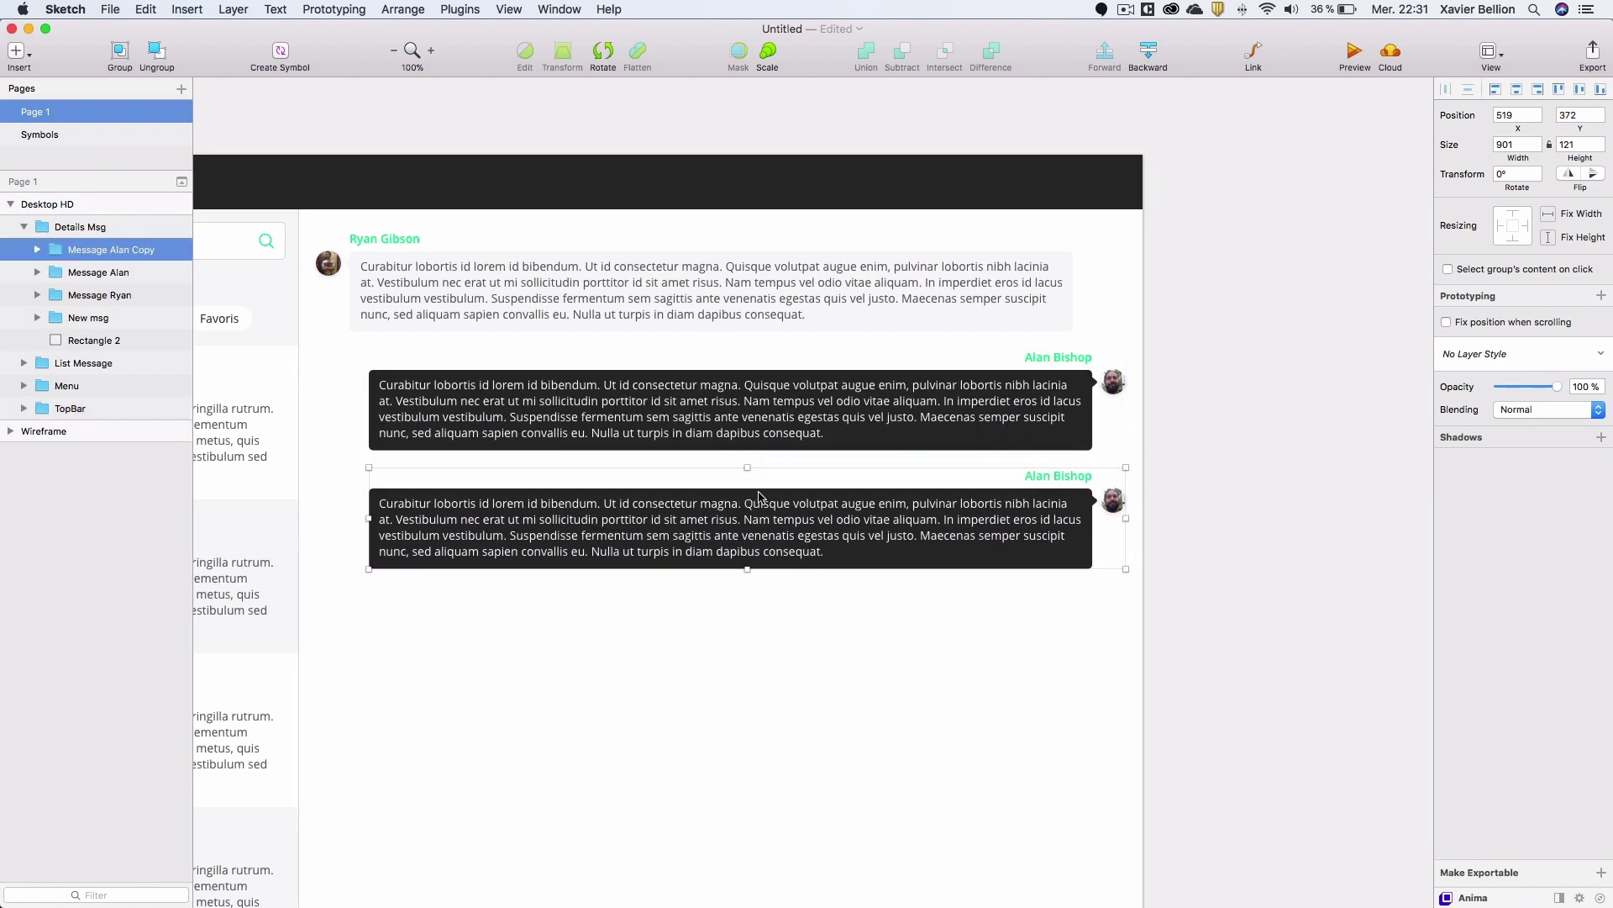
scroll(768, 527, "down", 3)
scroll(768, 527, "left", 3)
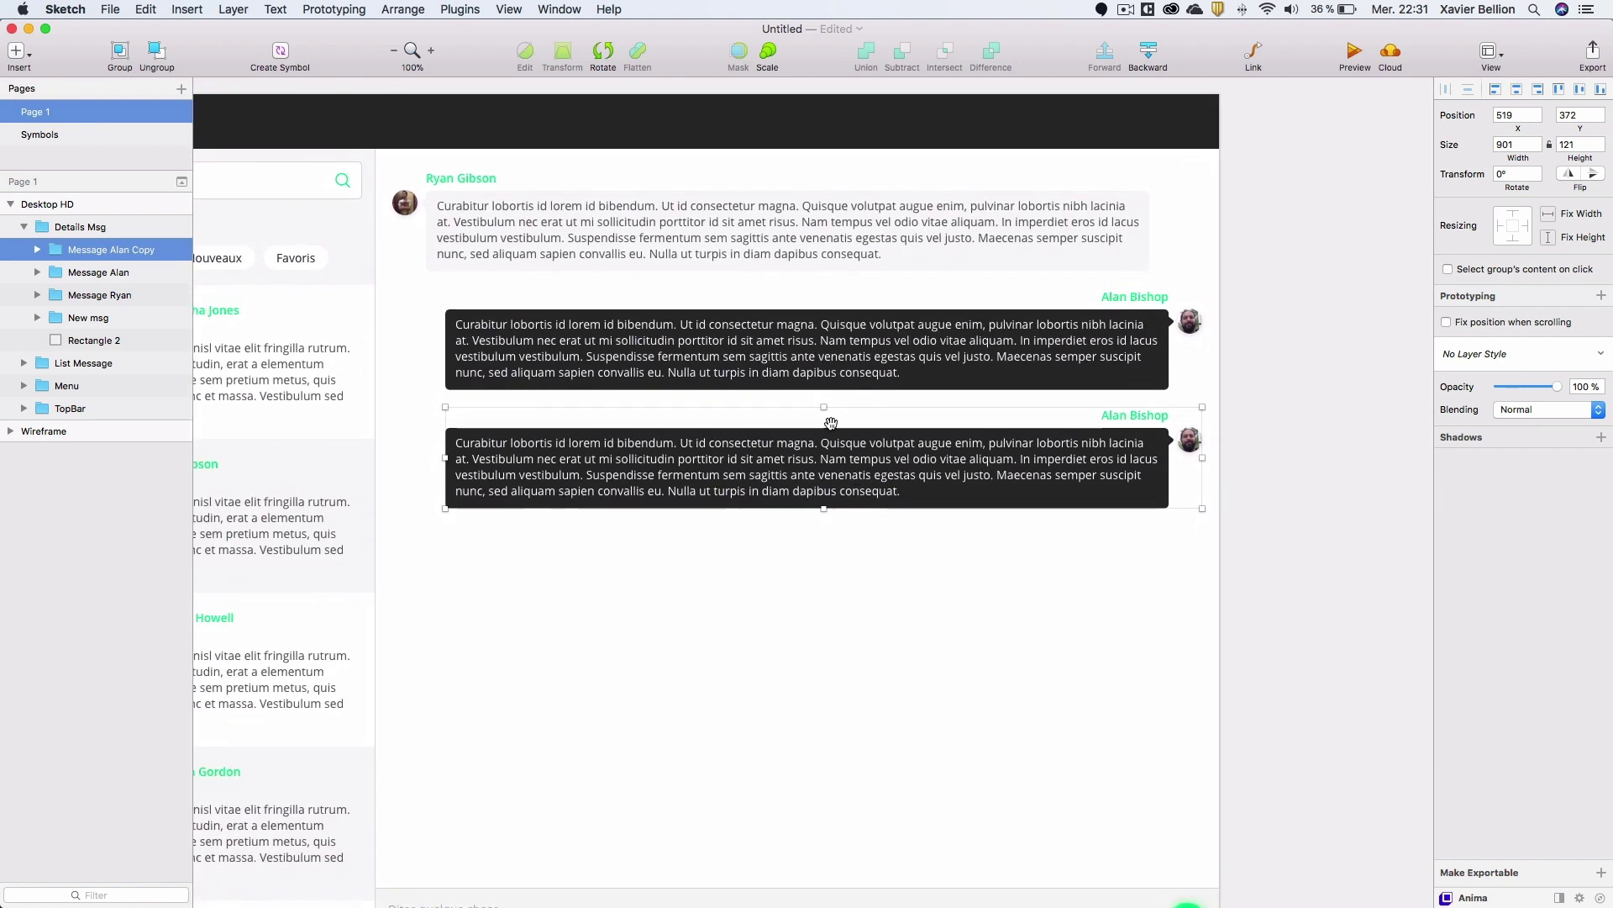
left_click(568, 232)
key("super+d")
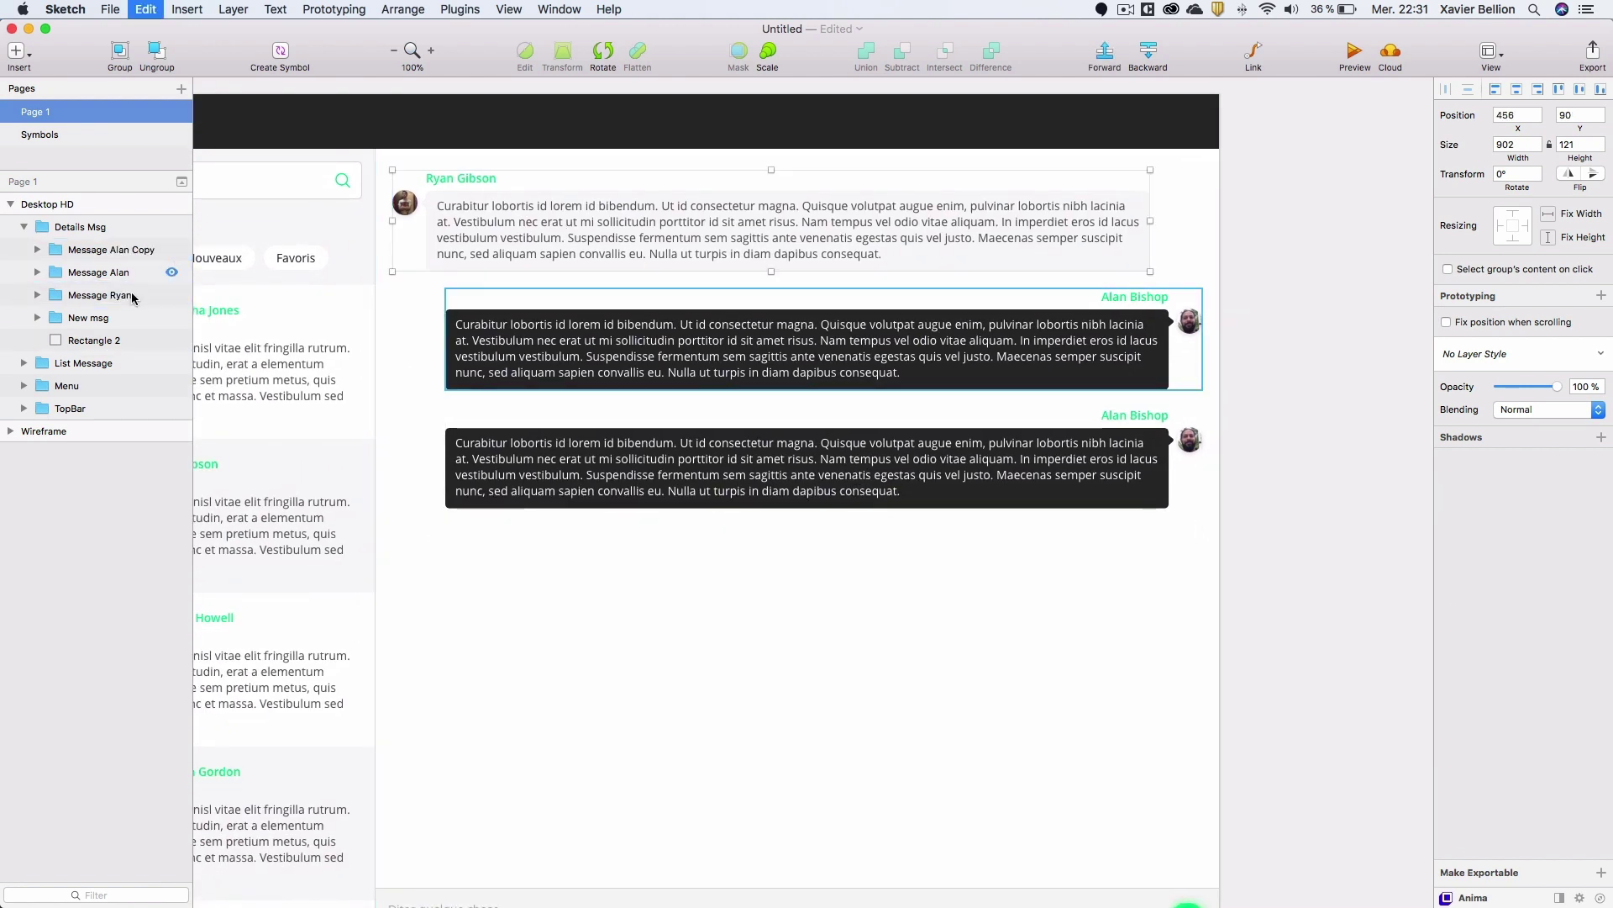
left_click_drag(107, 300, 92, 249)
left_click_drag(492, 244, 507, 609)
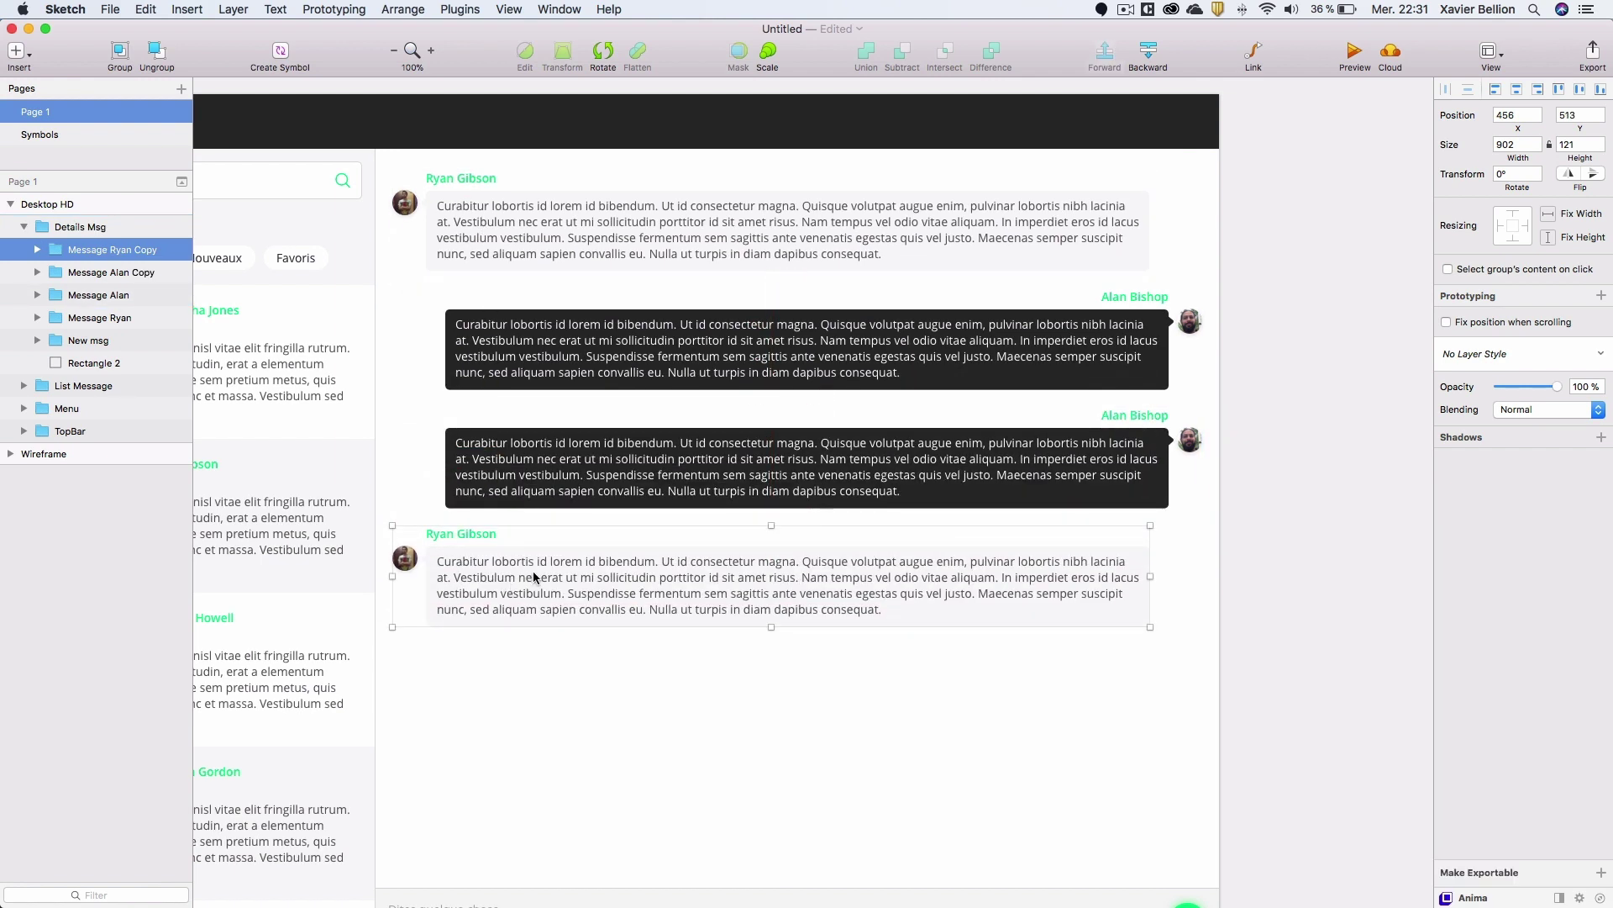
left_click(584, 458)
scroll(656, 504, "down", 3)
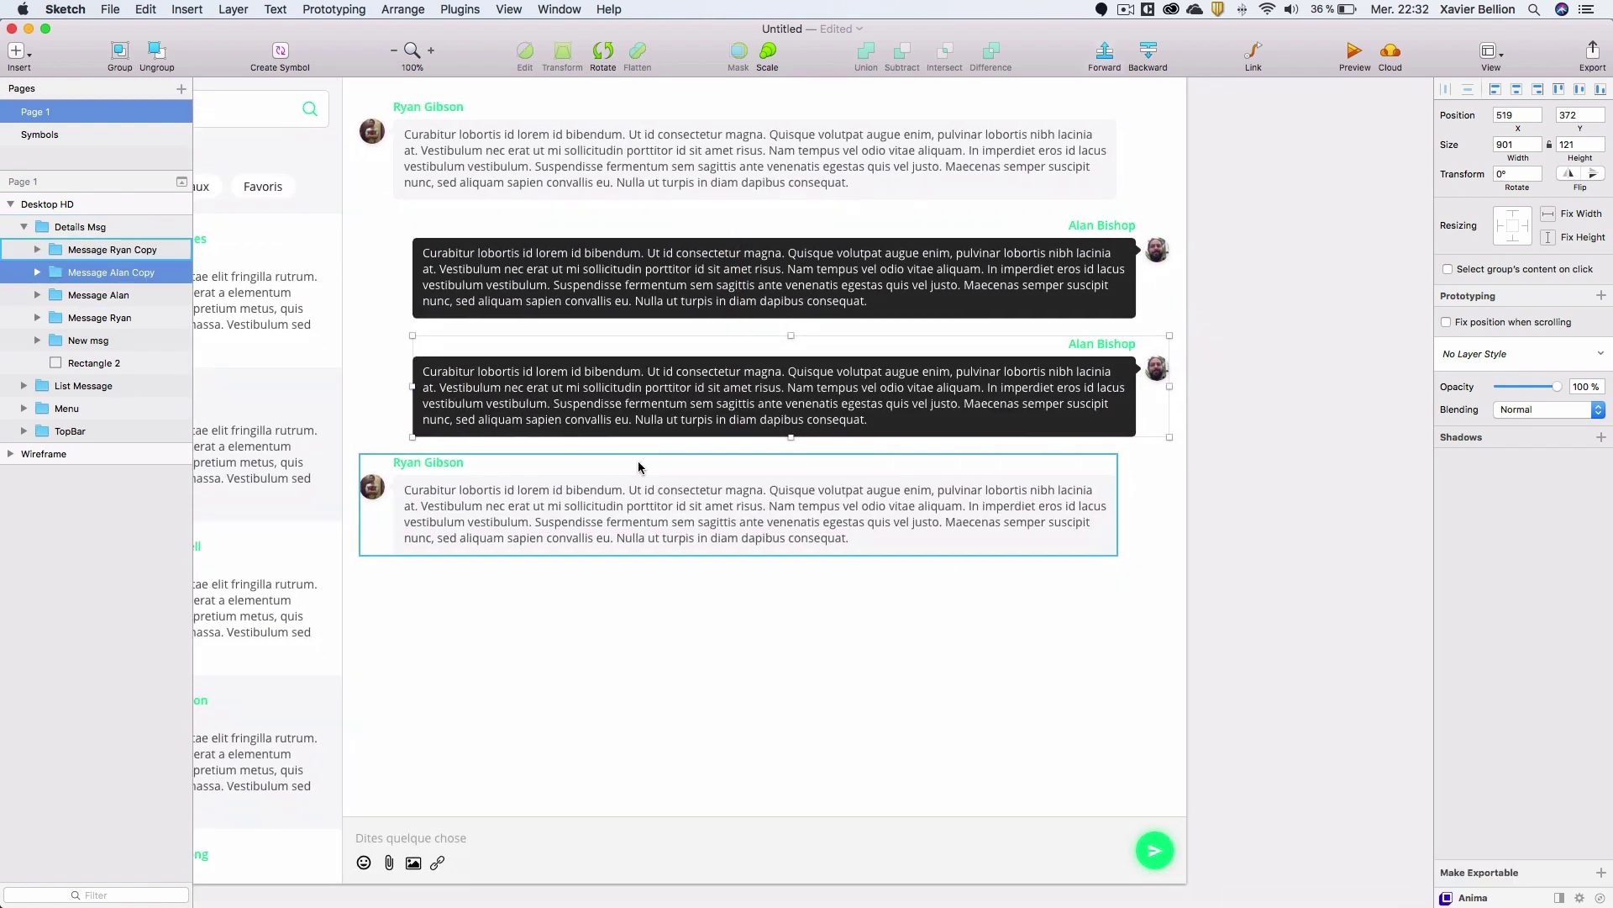
key("super+d")
left_click_drag(109, 272, 94, 239)
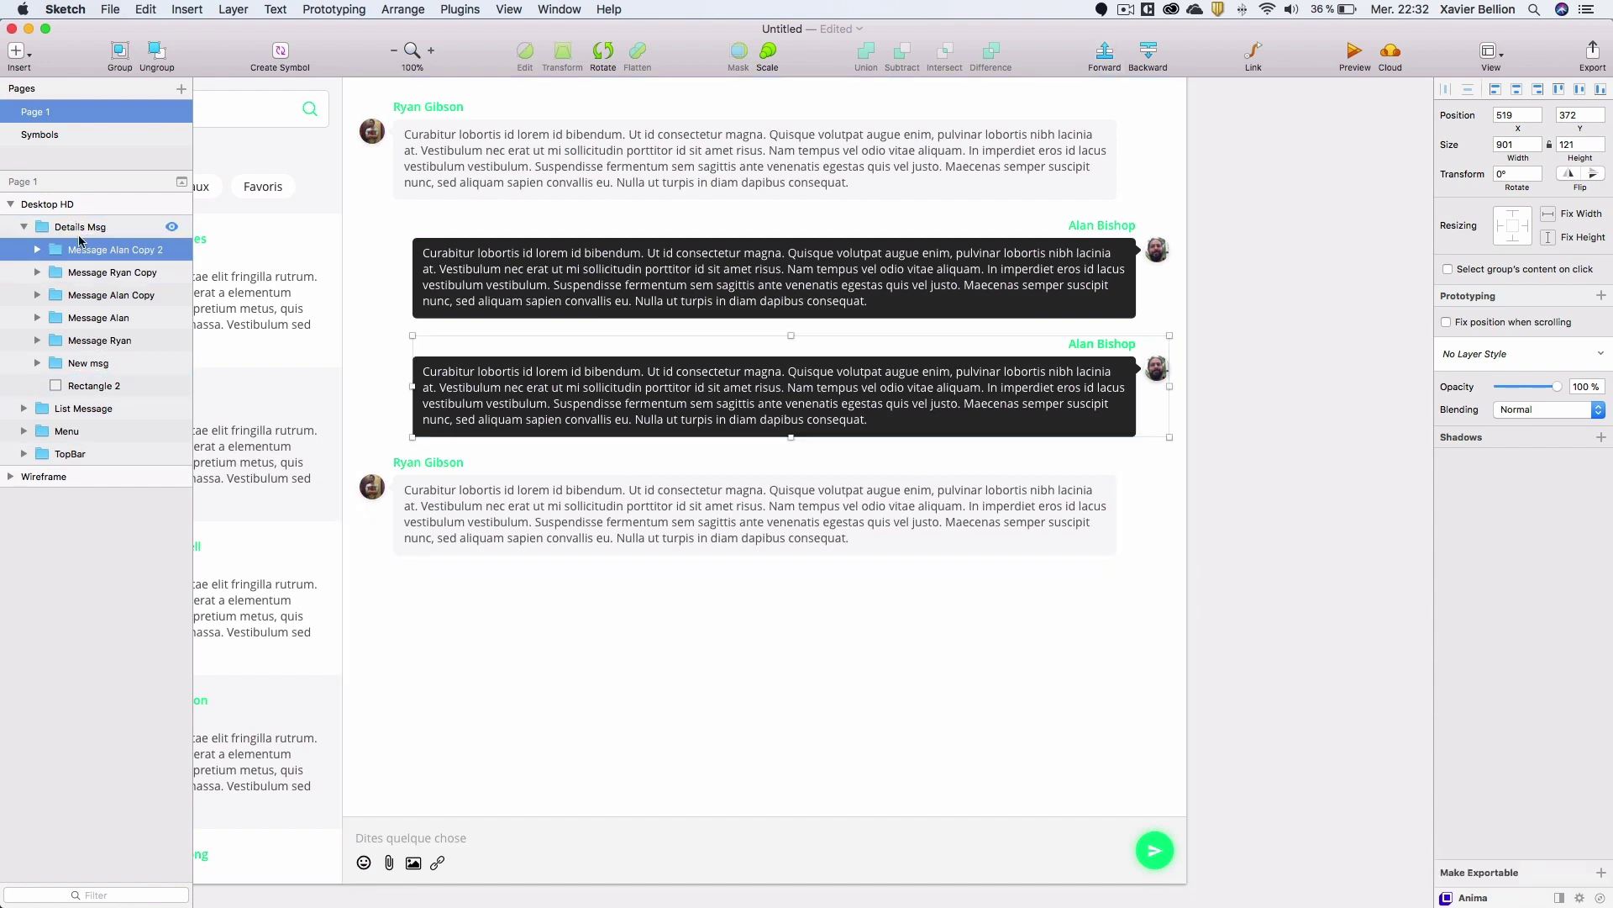
left_click_drag(723, 418, 723, 656)
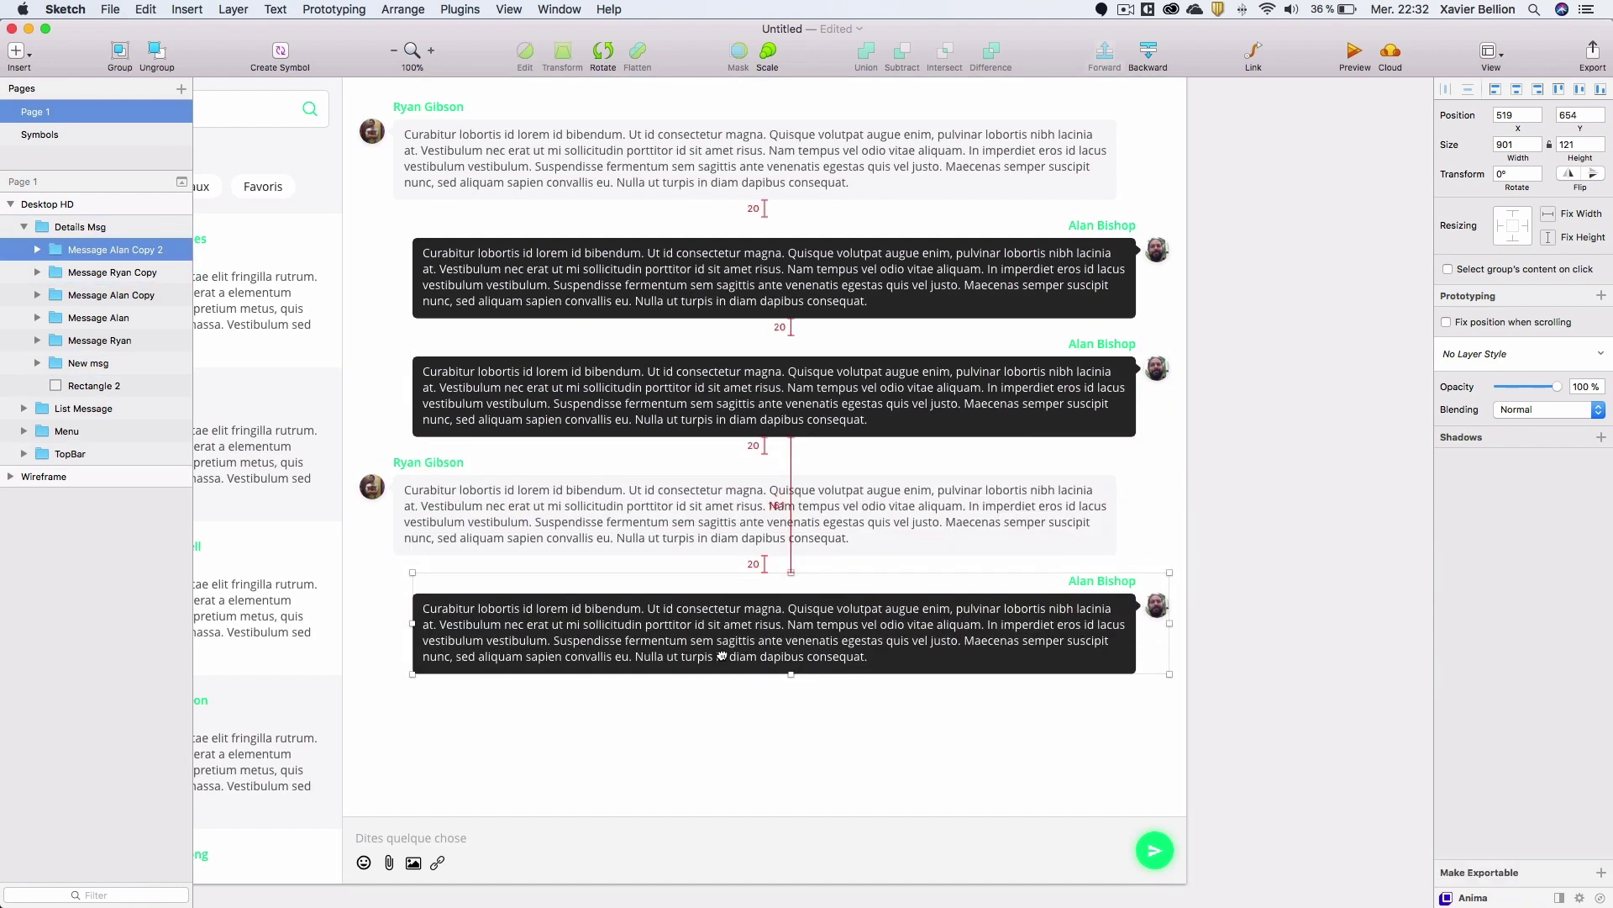
left_click(509, 515)
key("super+d")
left_click_drag(102, 272, 104, 244)
left_click_drag(602, 513, 585, 743)
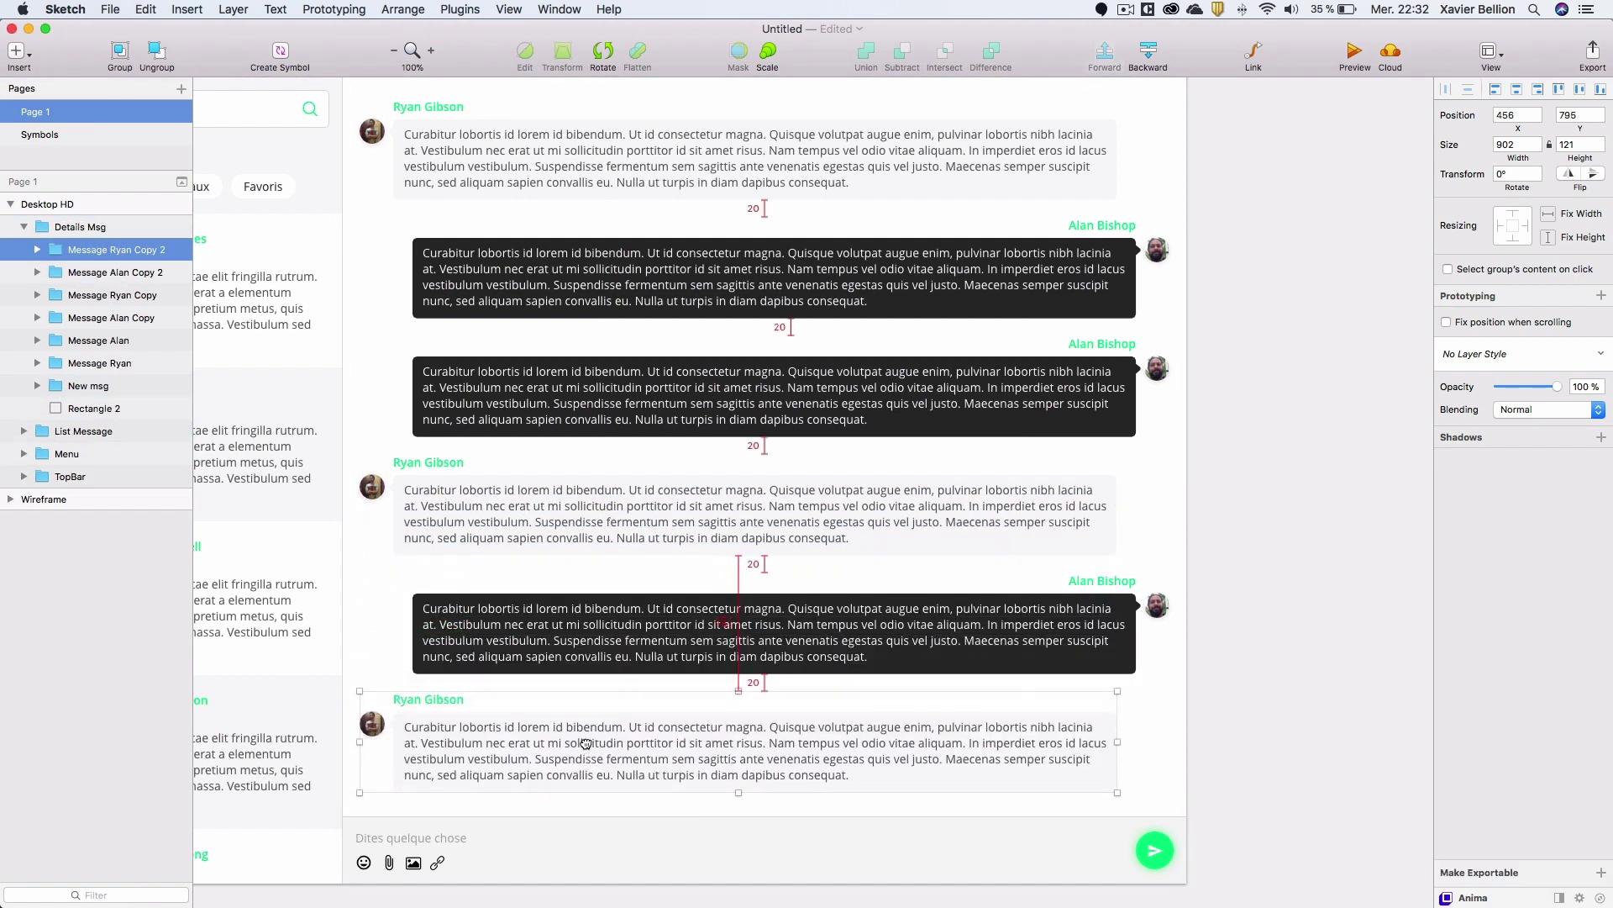
left_click(1281, 581)
scroll(905, 381, "left", 5)
scroll(905, 381, "down", 2)
left_click_drag(905, 381, 969, 452)
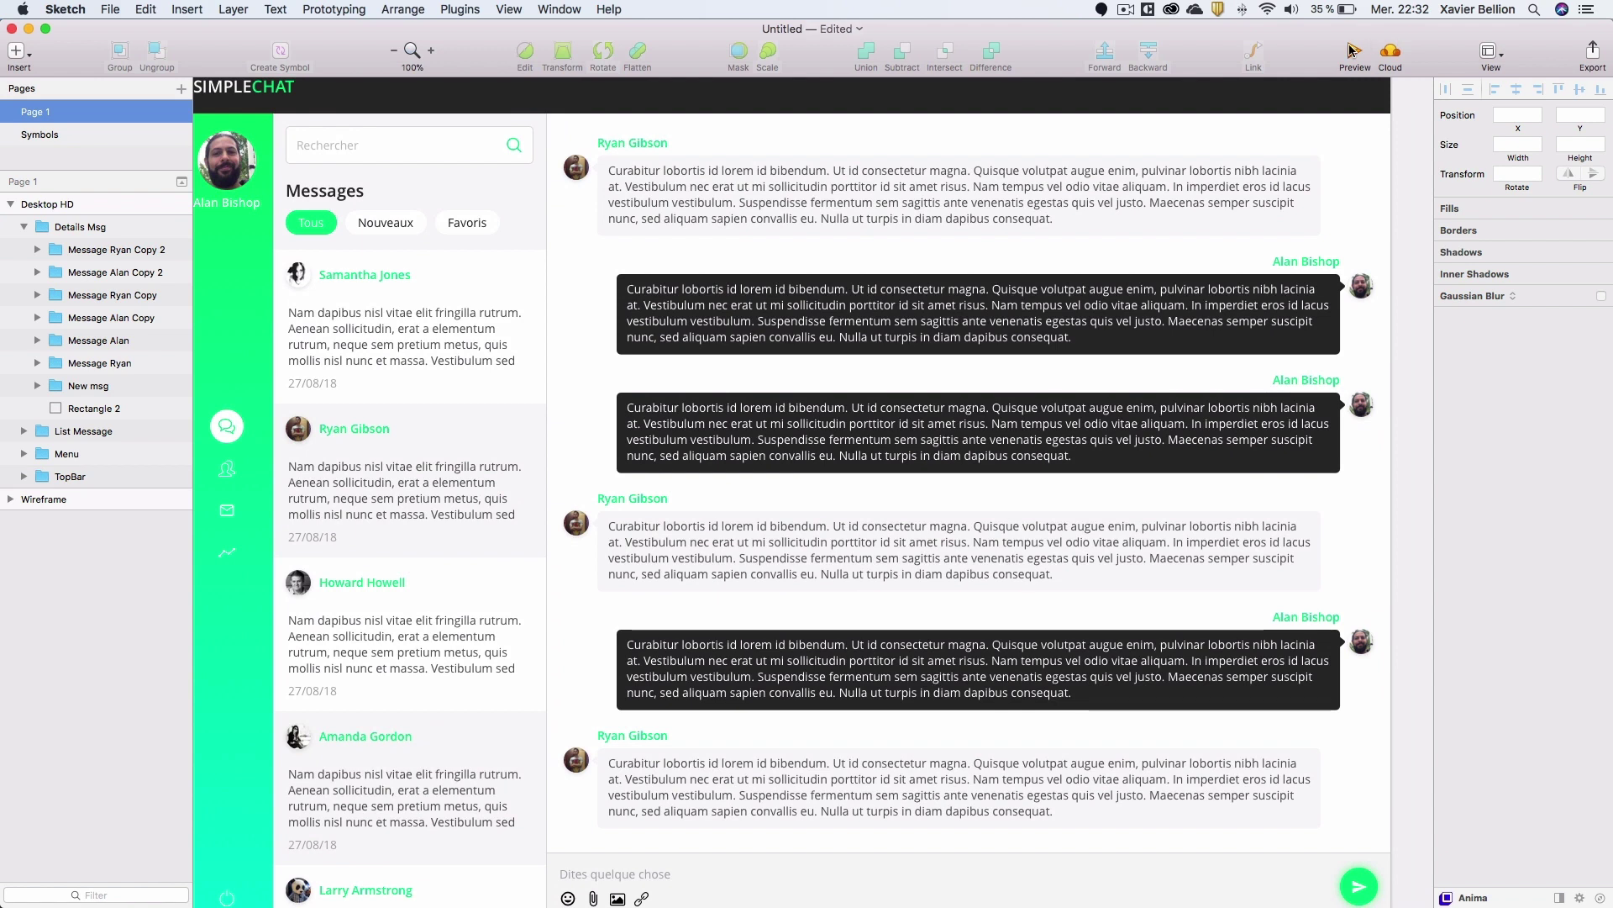
left_click(1350, 48)
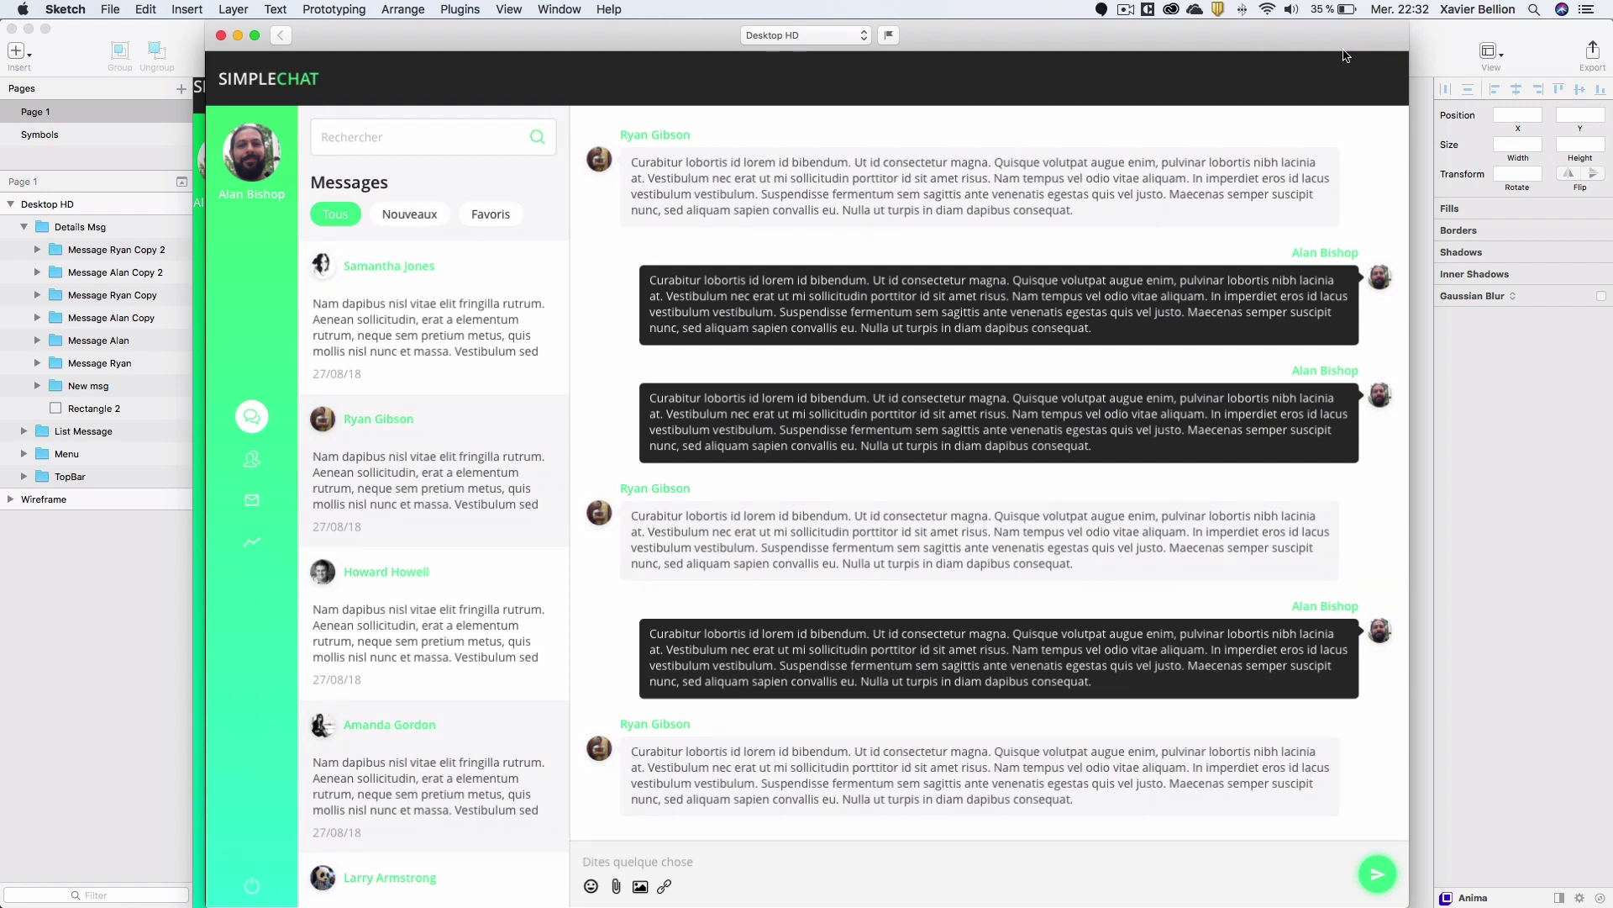
left_click(221, 36)
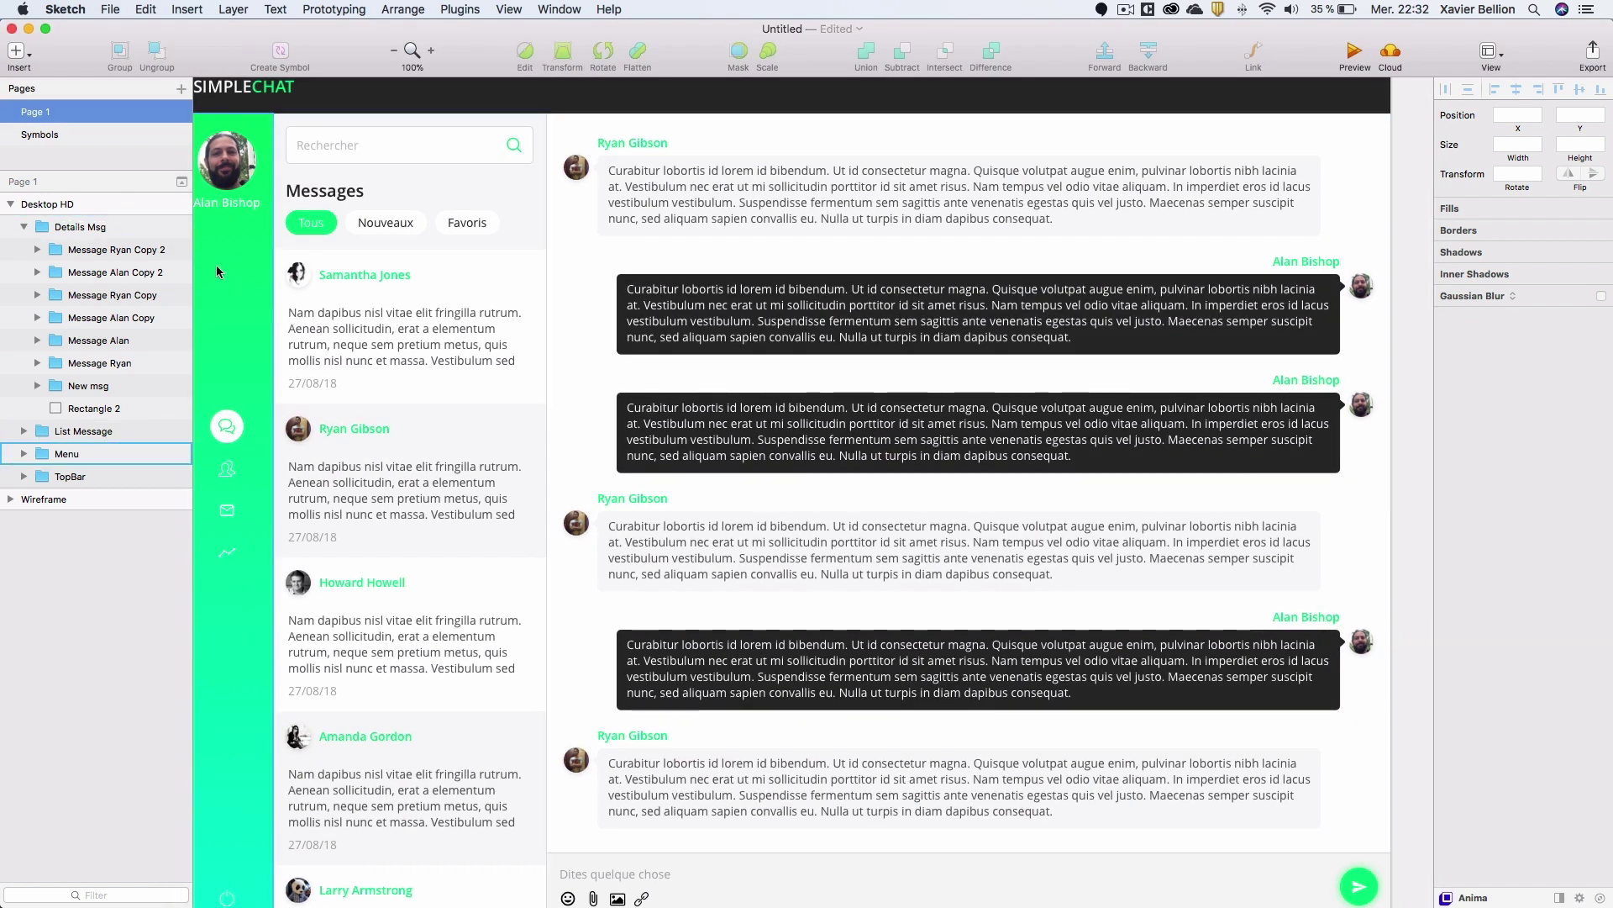
left_click(24, 227)
left_click(24, 252)
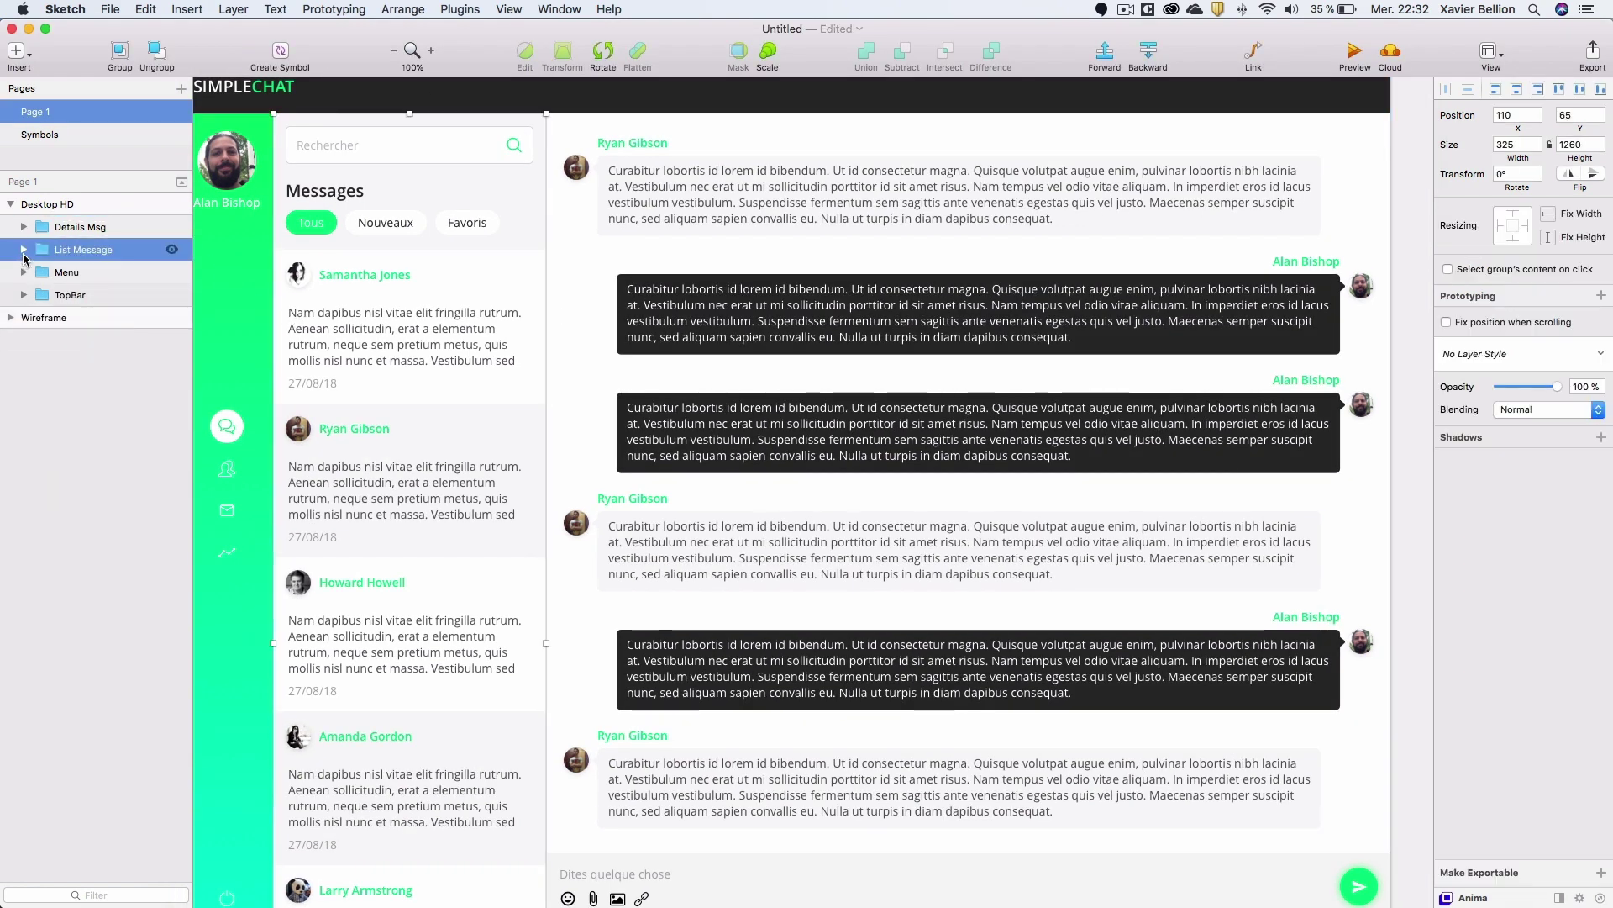
left_click(24, 253)
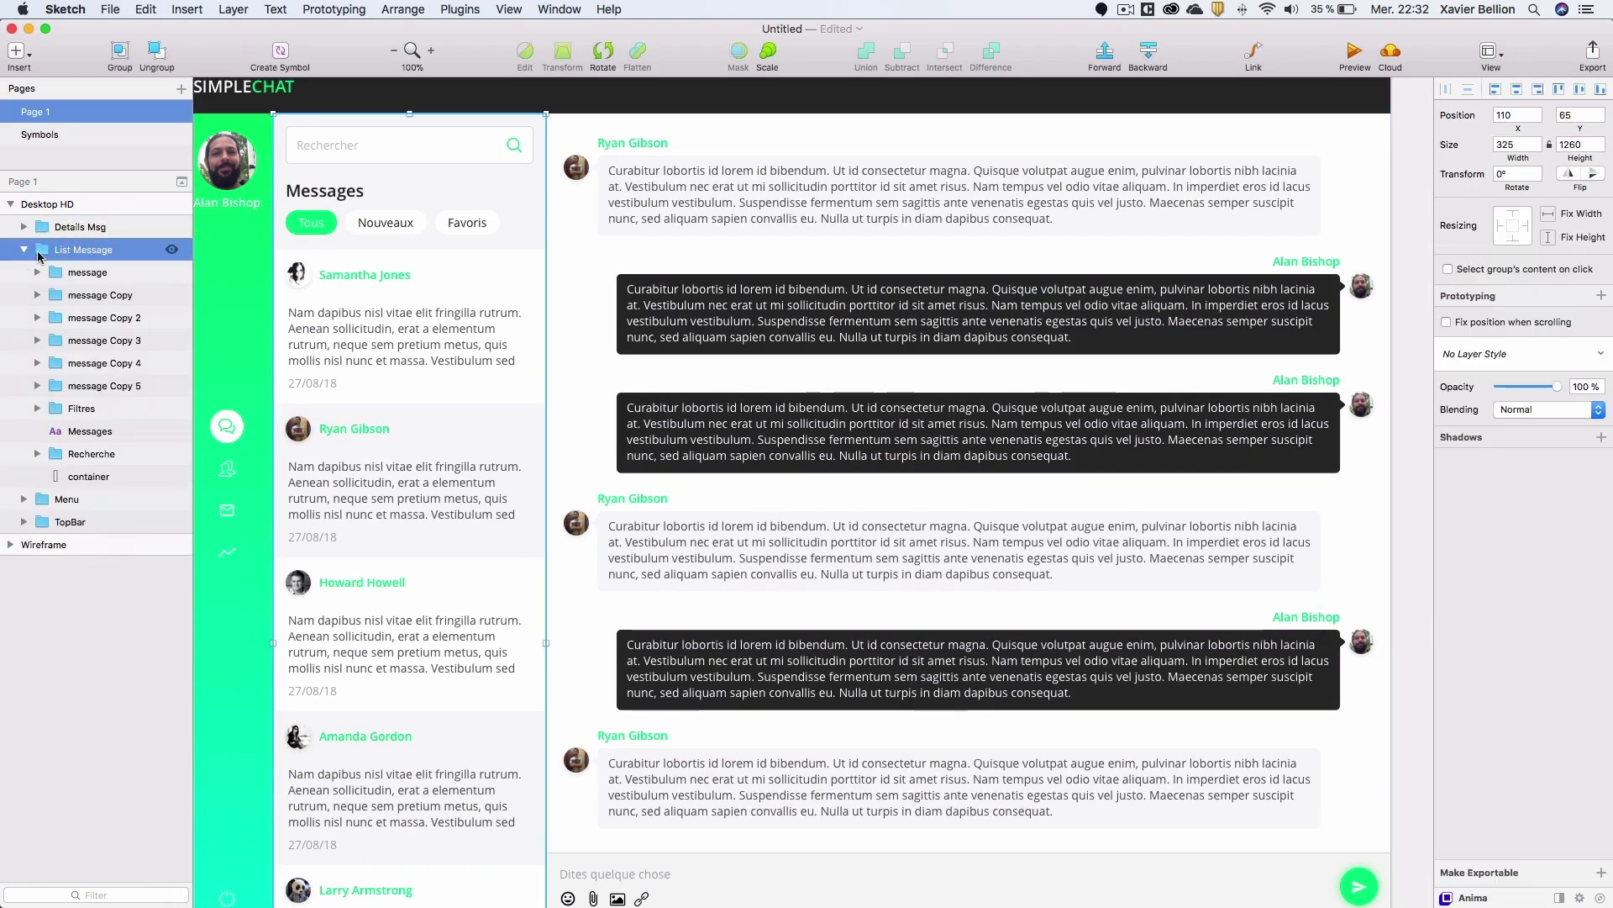
left_click(114, 295)
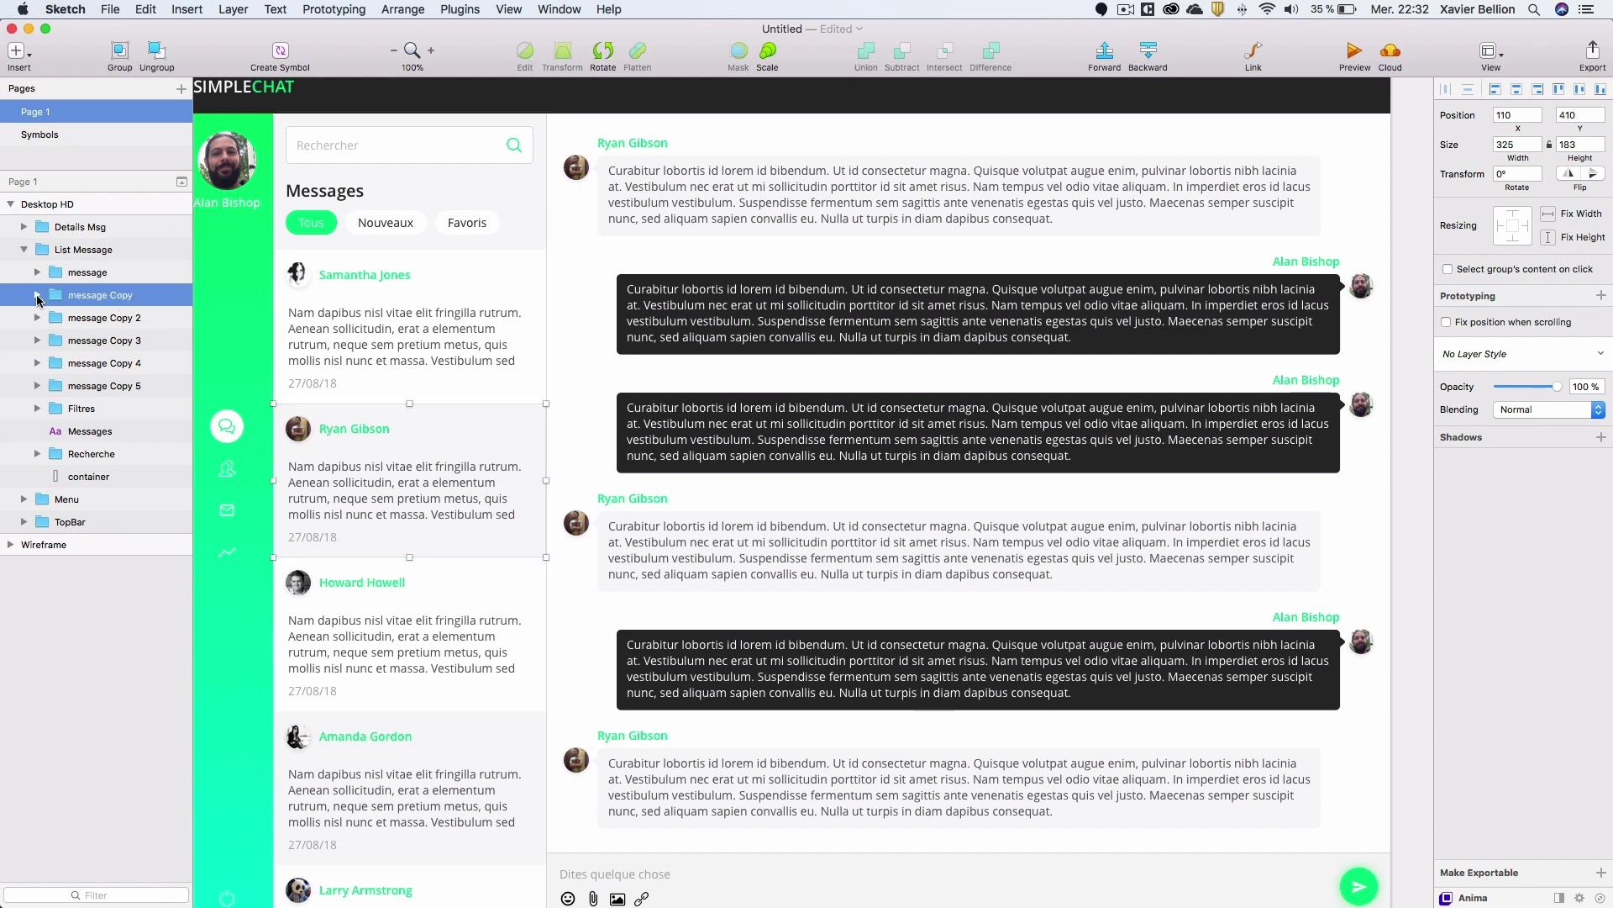
key("super+d")
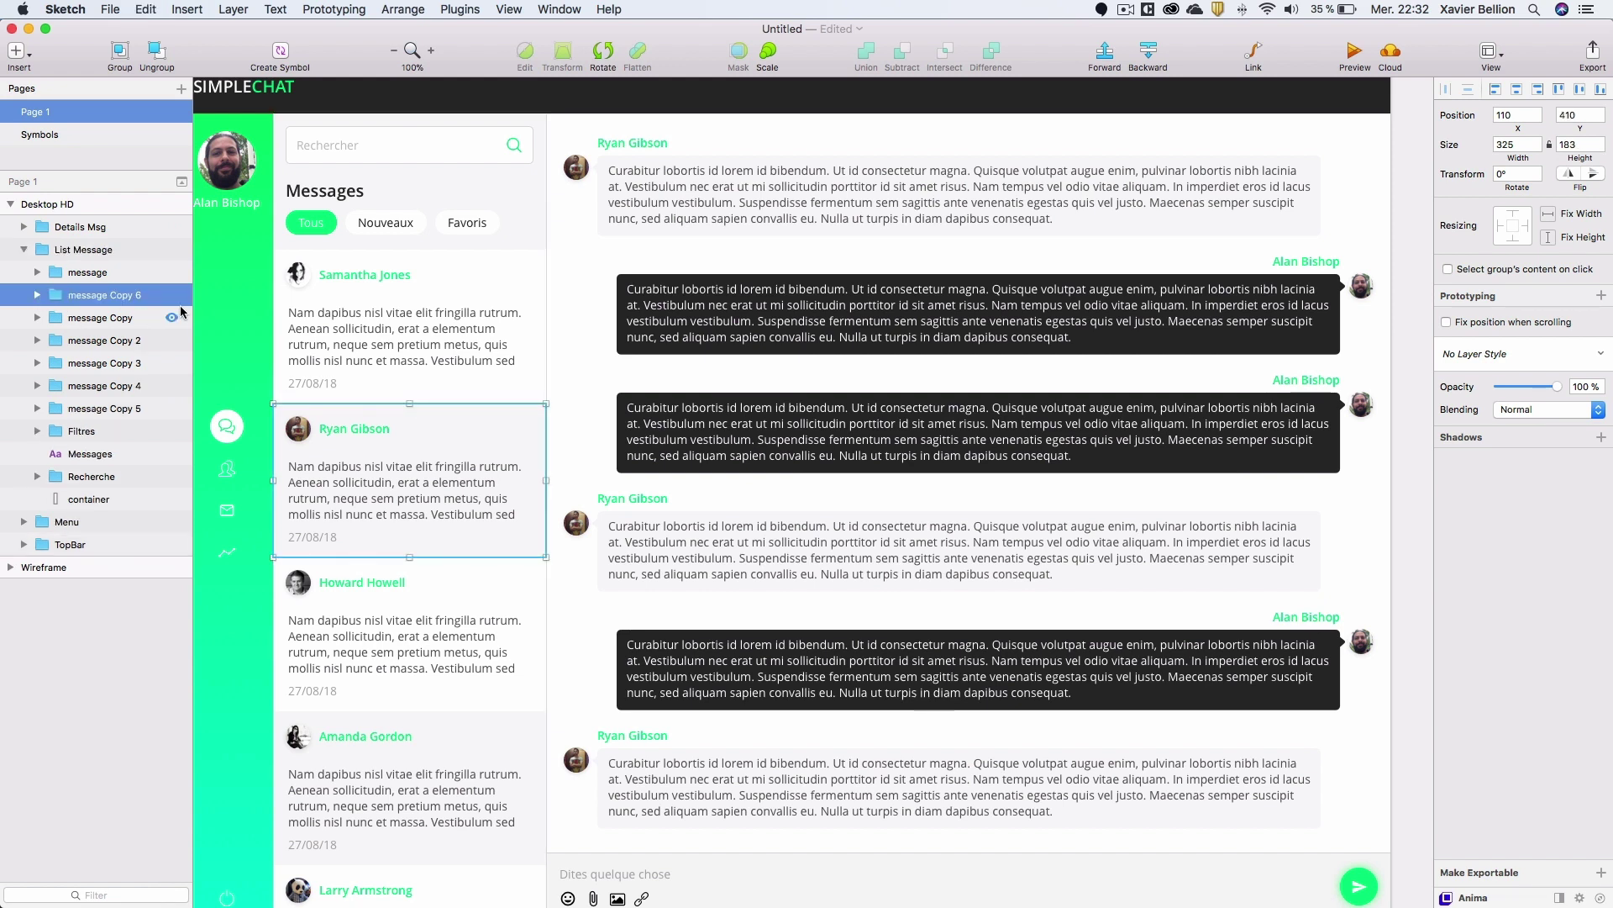
left_click(37, 295)
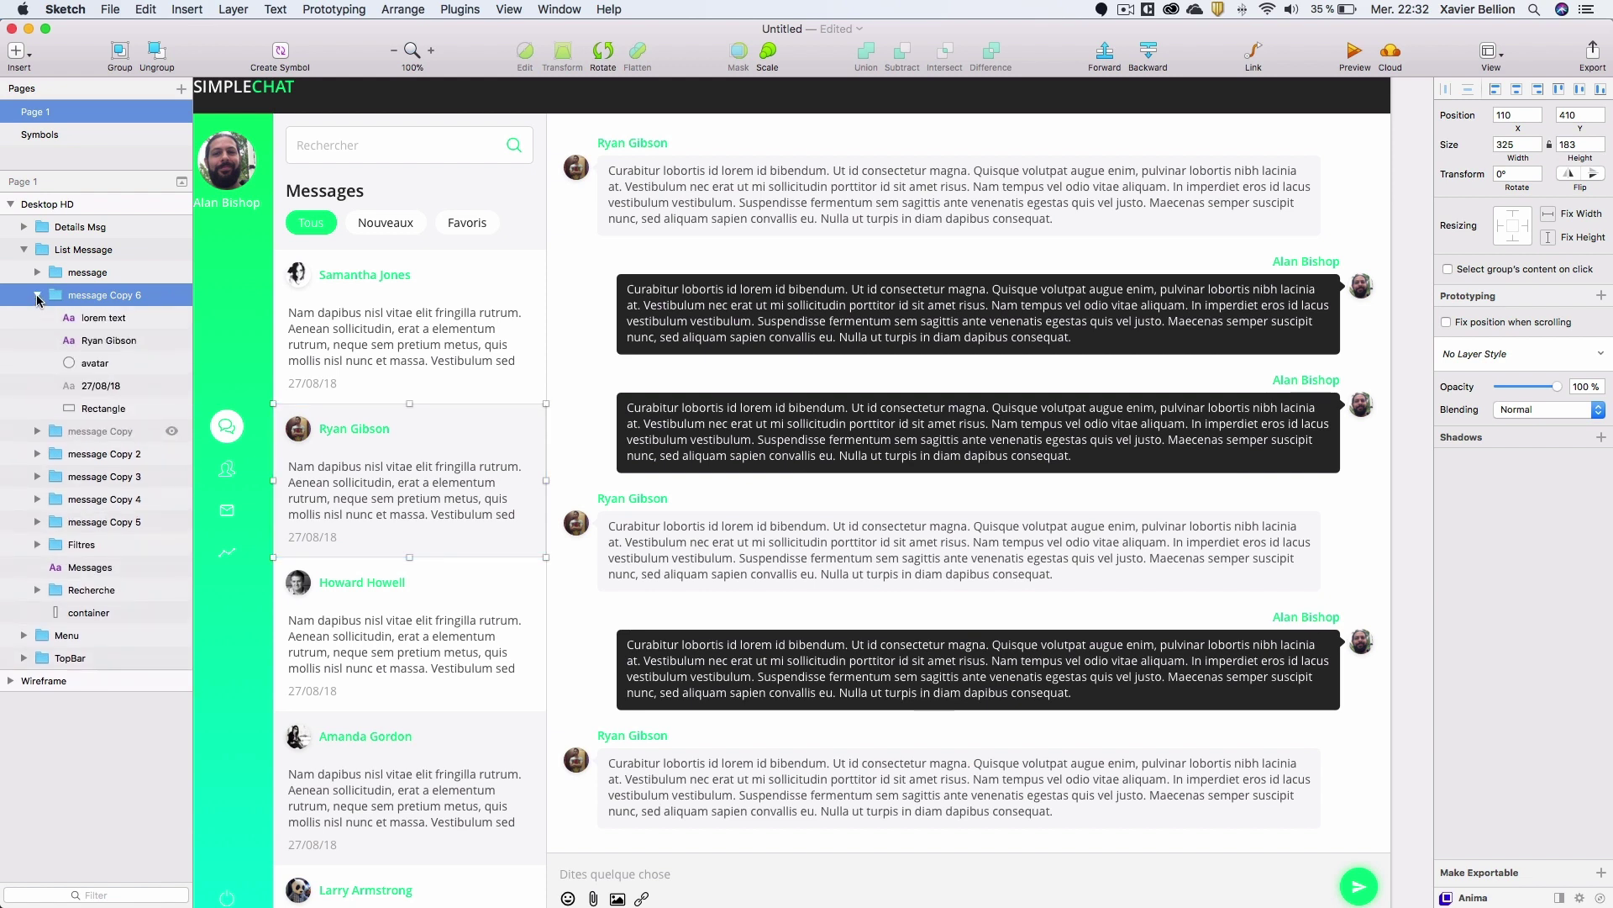
left_click(104, 409)
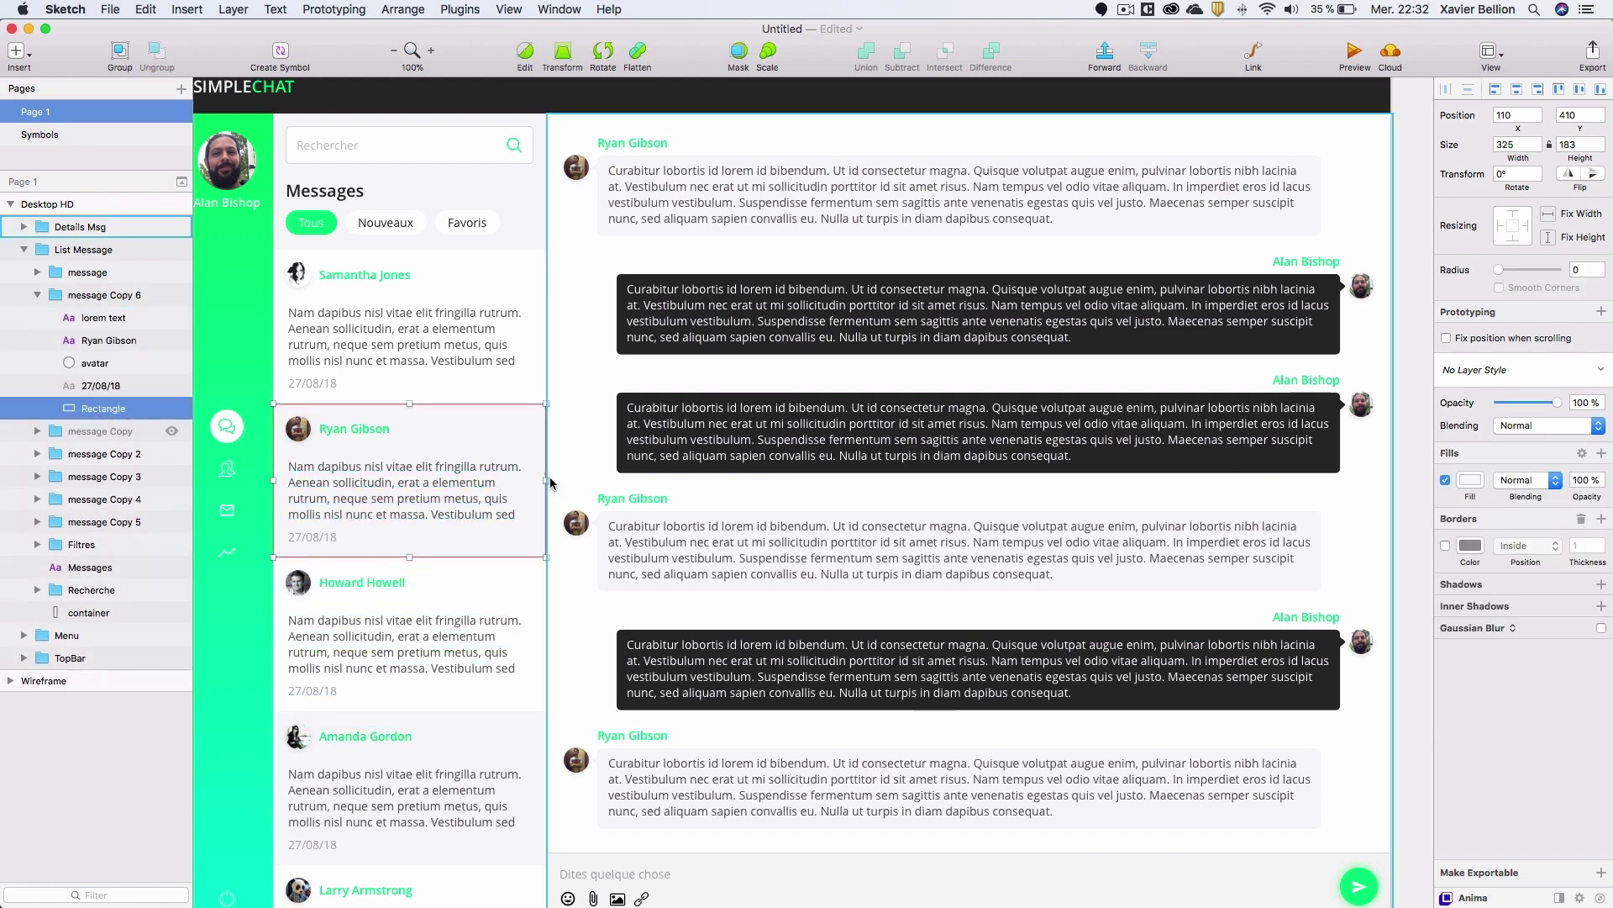
left_click_drag(546, 481, 568, 477)
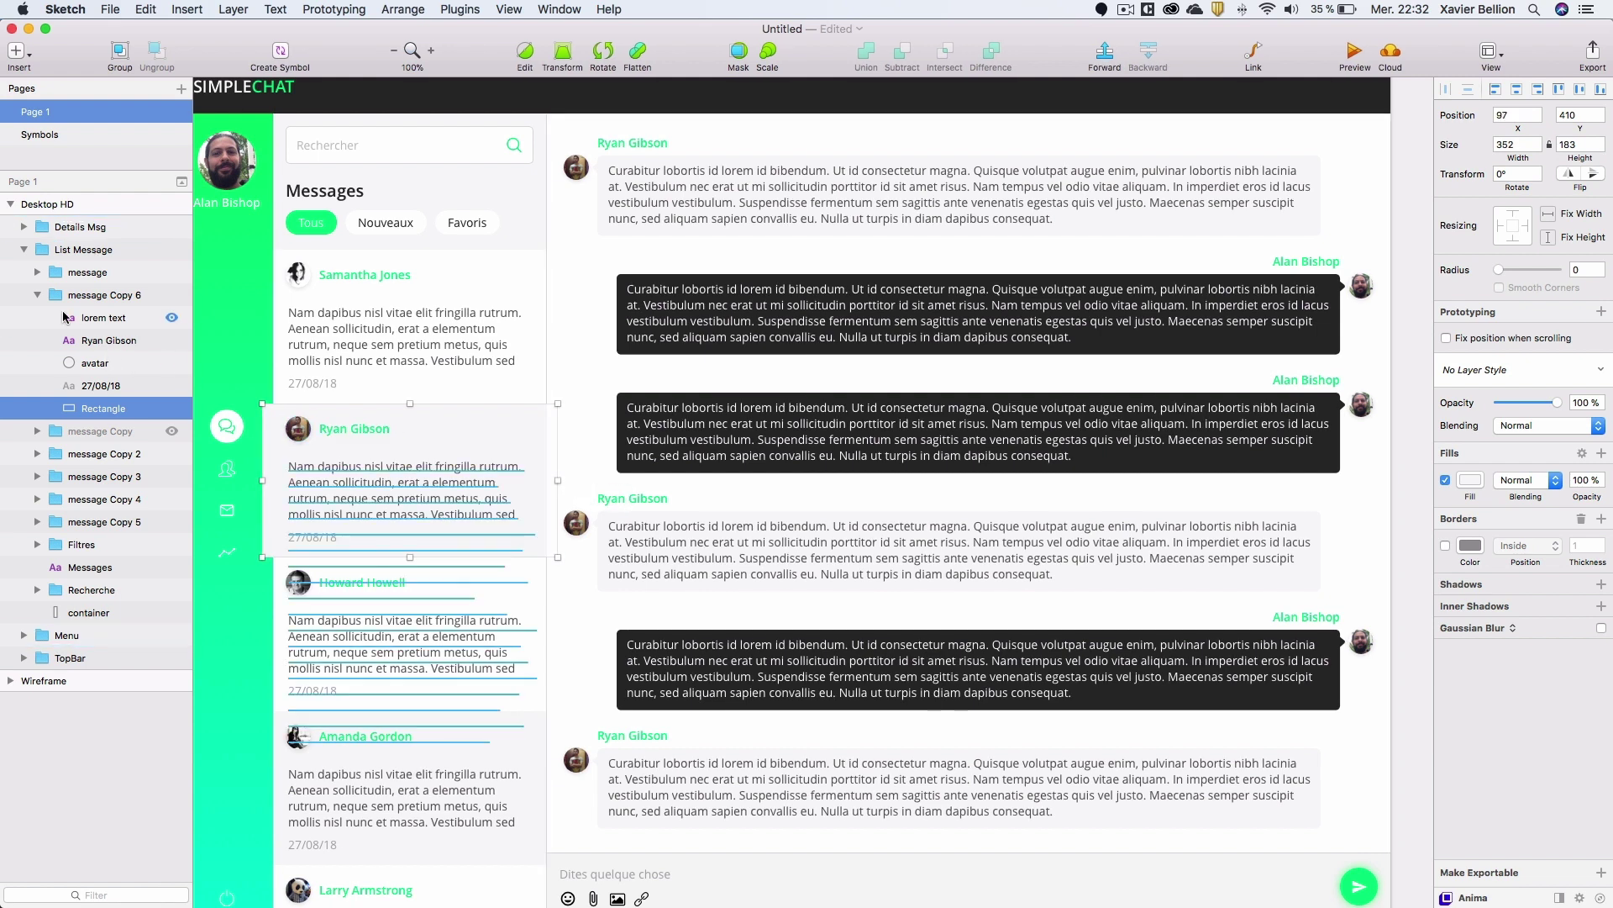
left_click(37, 295)
left_click_drag(65, 295, 59, 222)
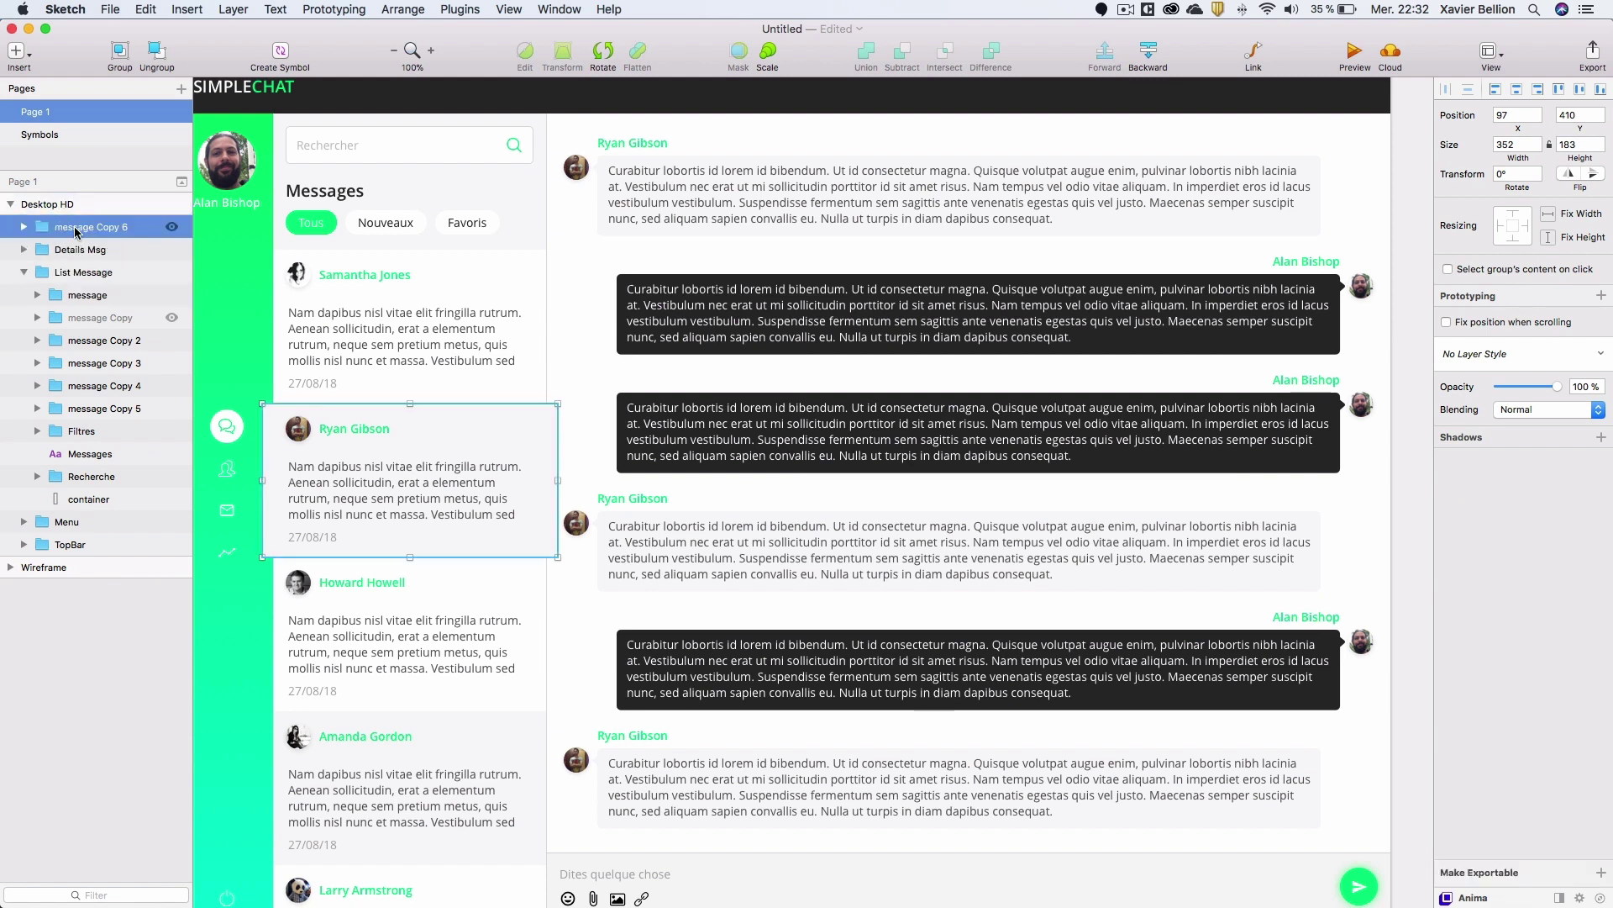
Give the card copy's rectangle a 5 corner radius and a drop shadow with blur 15.
left_click(24, 228)
left_click(462, 430)
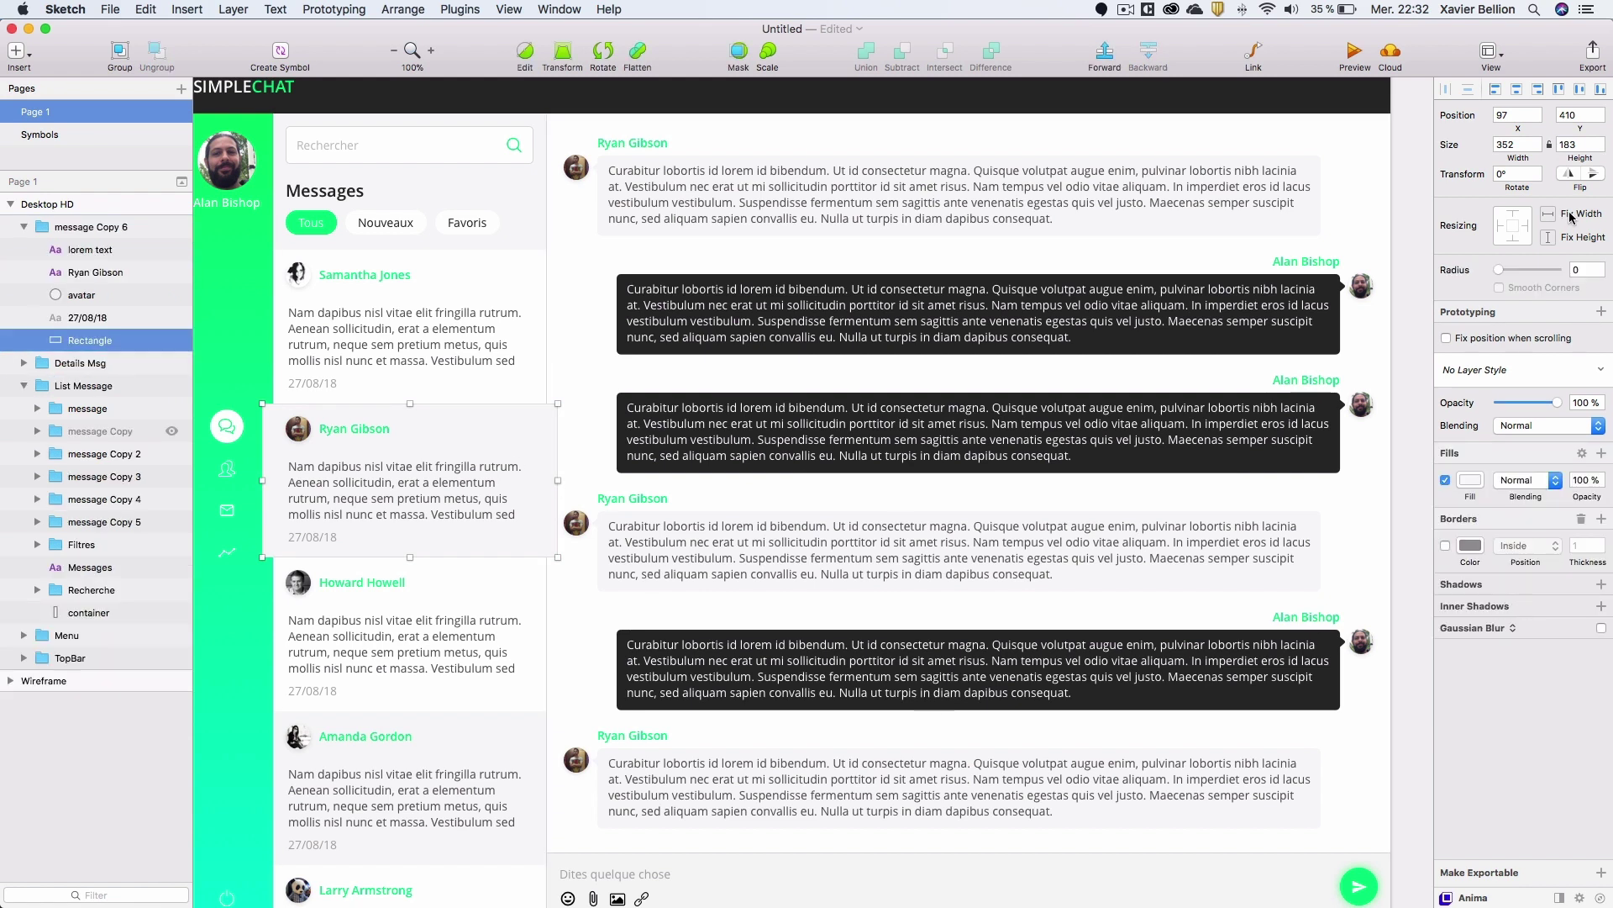
left_click(1598, 264)
left_click(1598, 264)
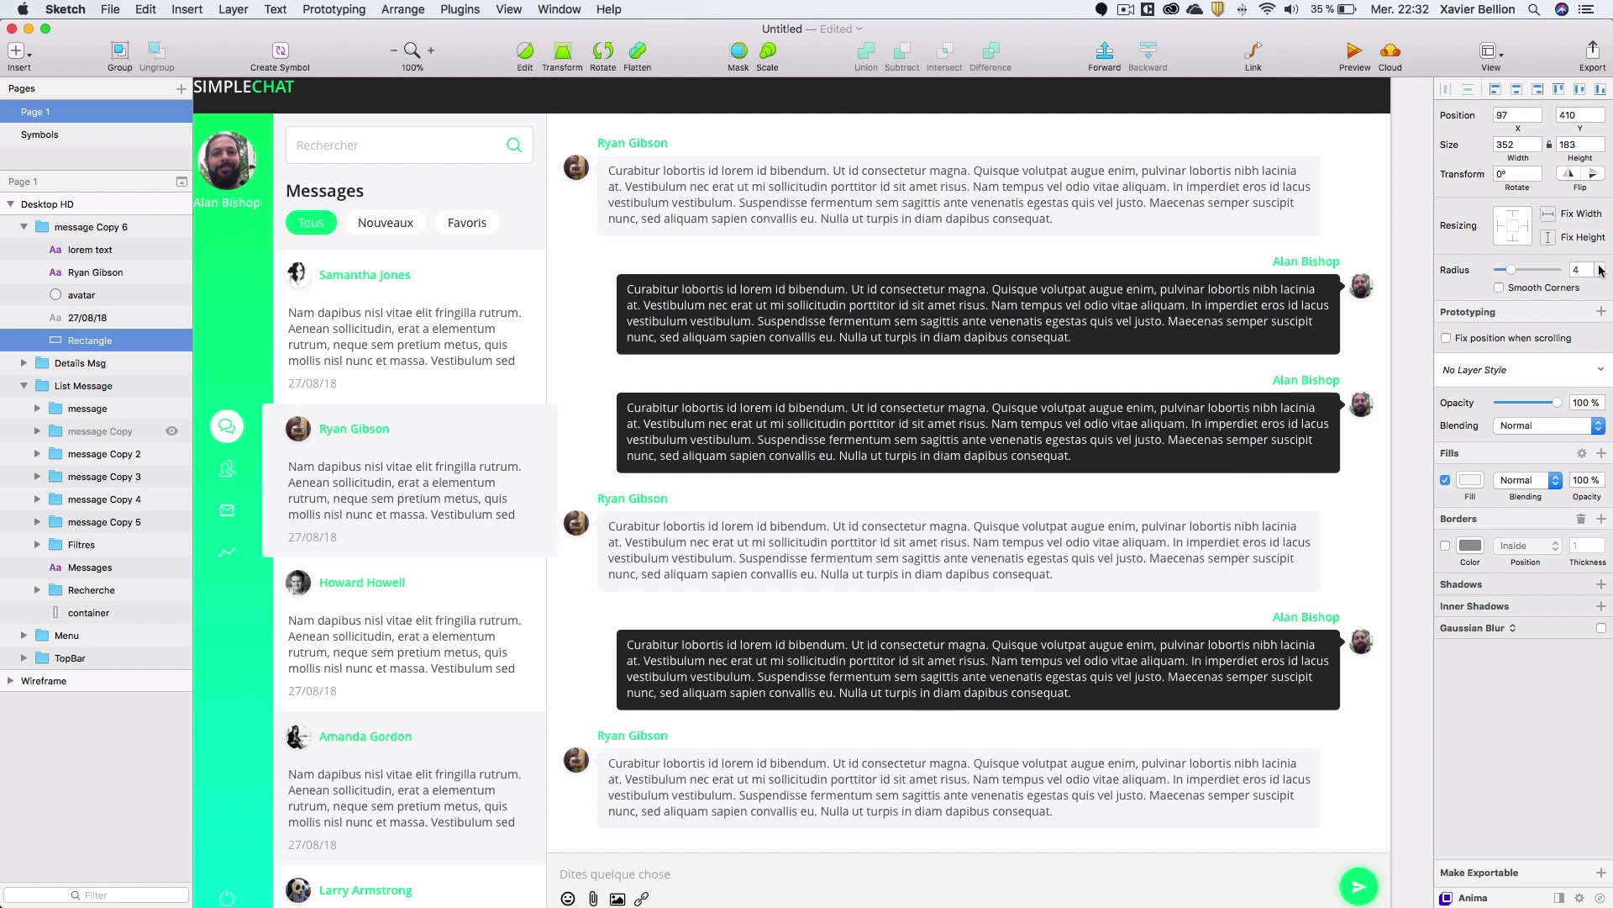
left_click(1601, 584)
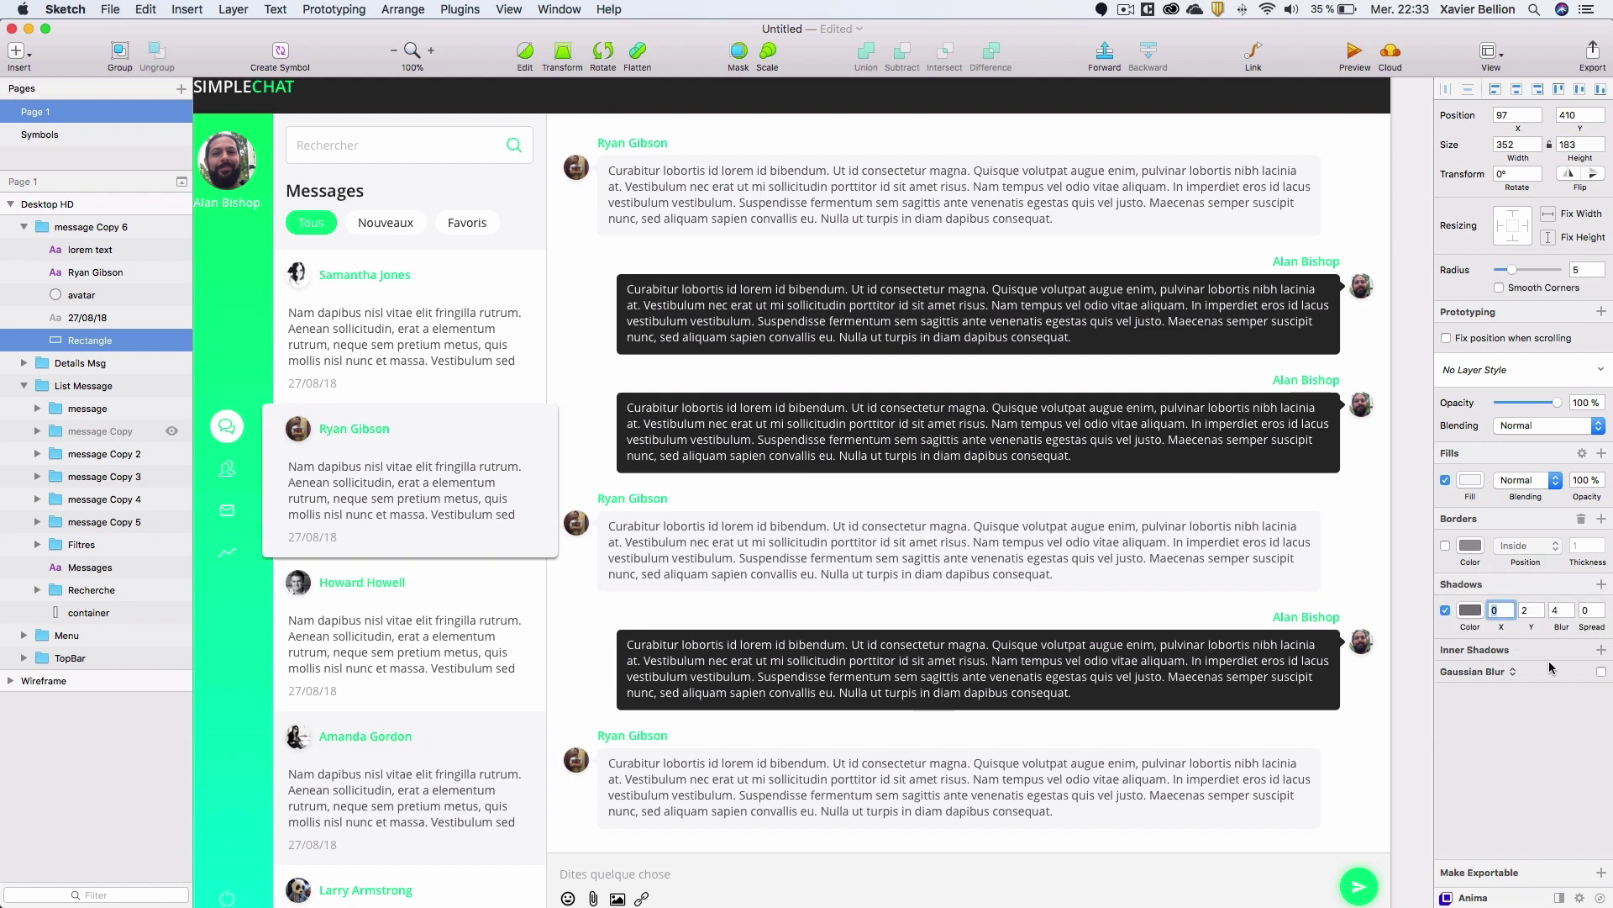
left_click(1560, 611)
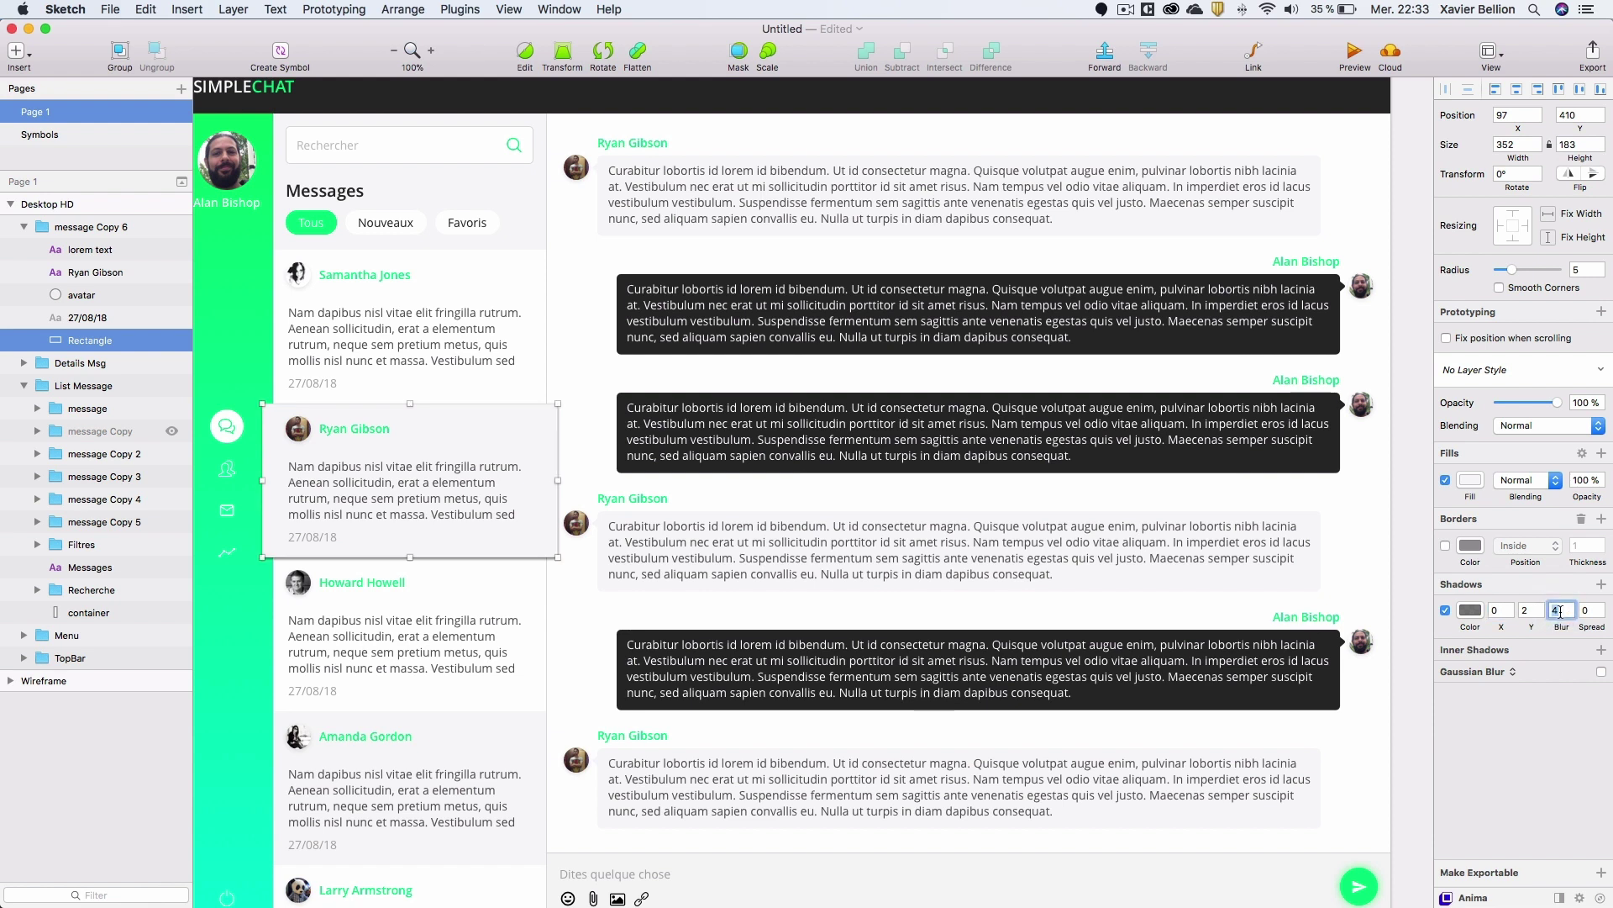
type("15")
key("Return")
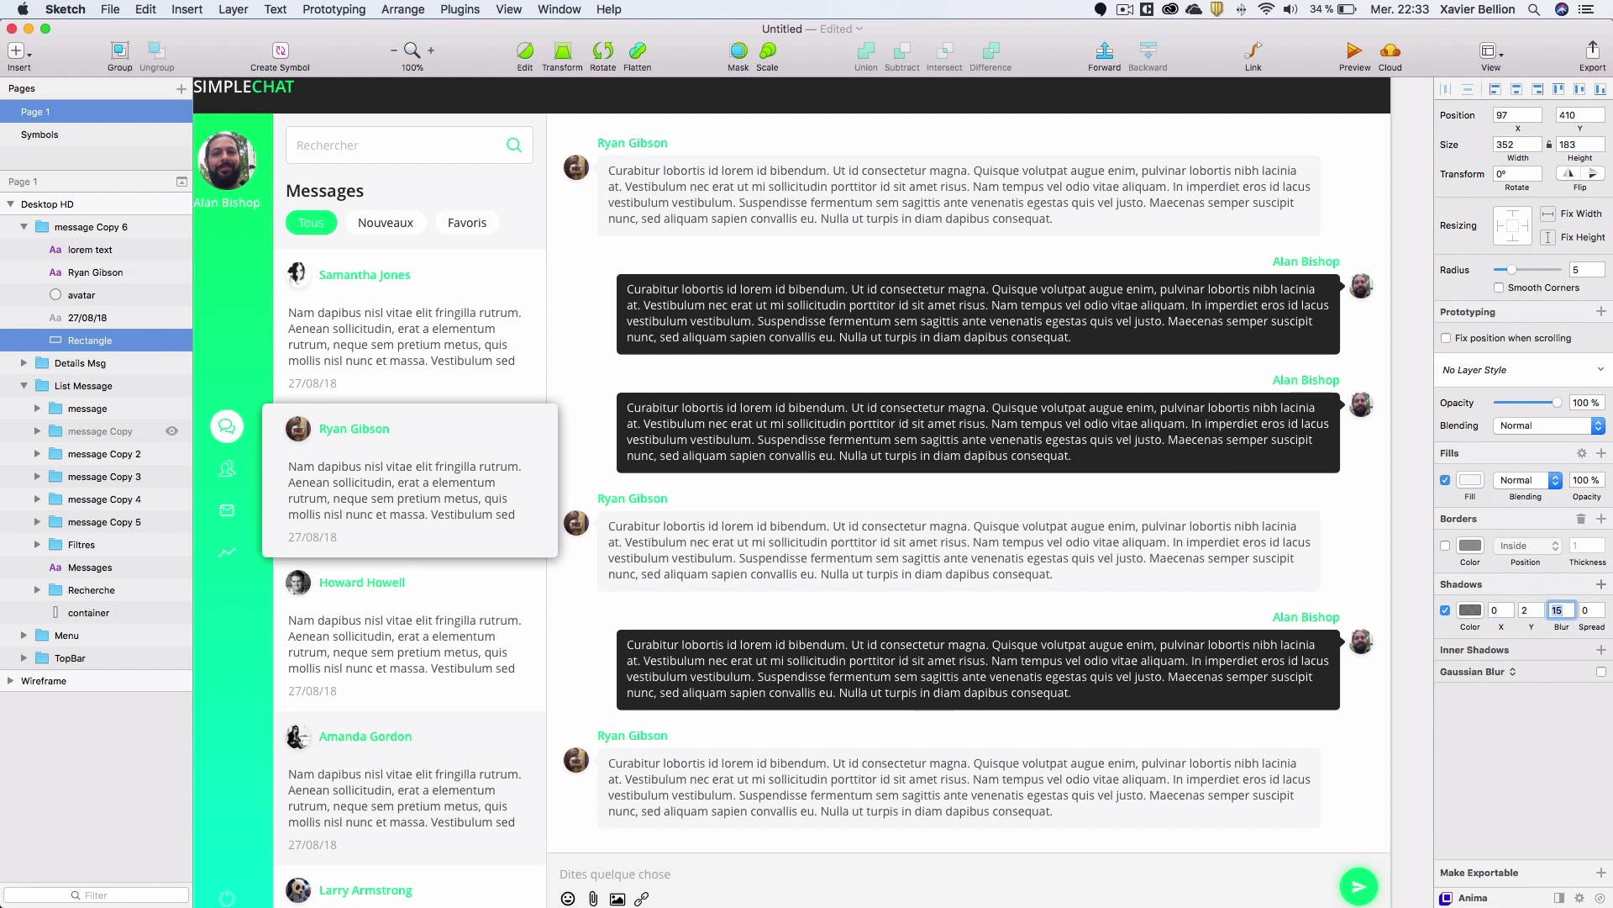
Set the shadow colour's opacity to 15%.
left_click(1470, 610)
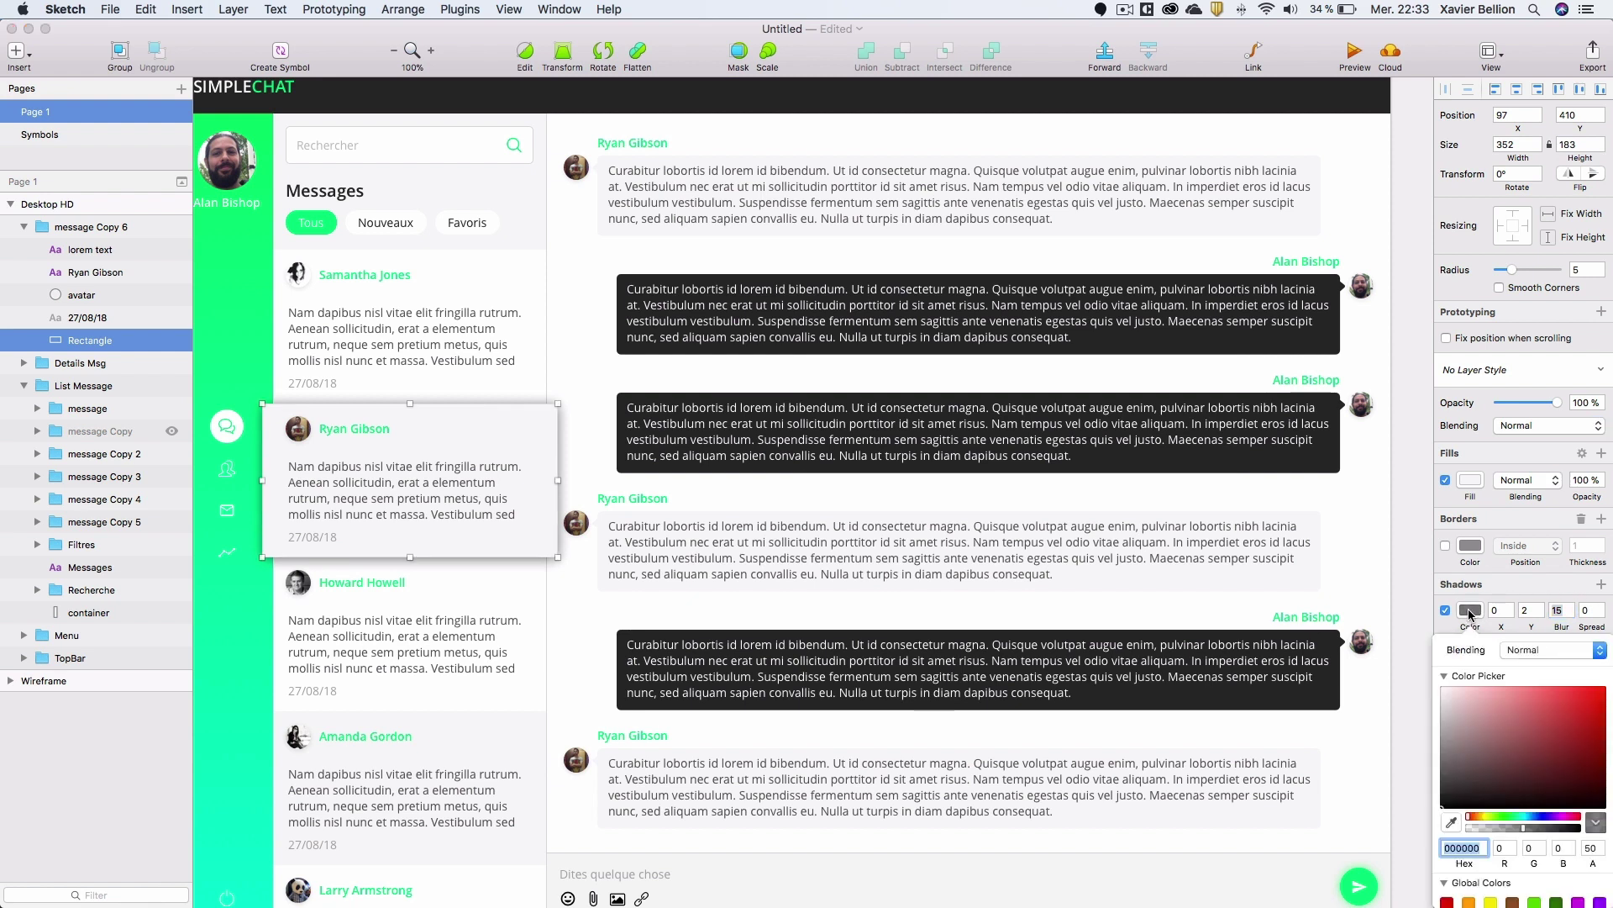
left_click(1589, 849)
left_click(1589, 849)
type("15")
key("Return")
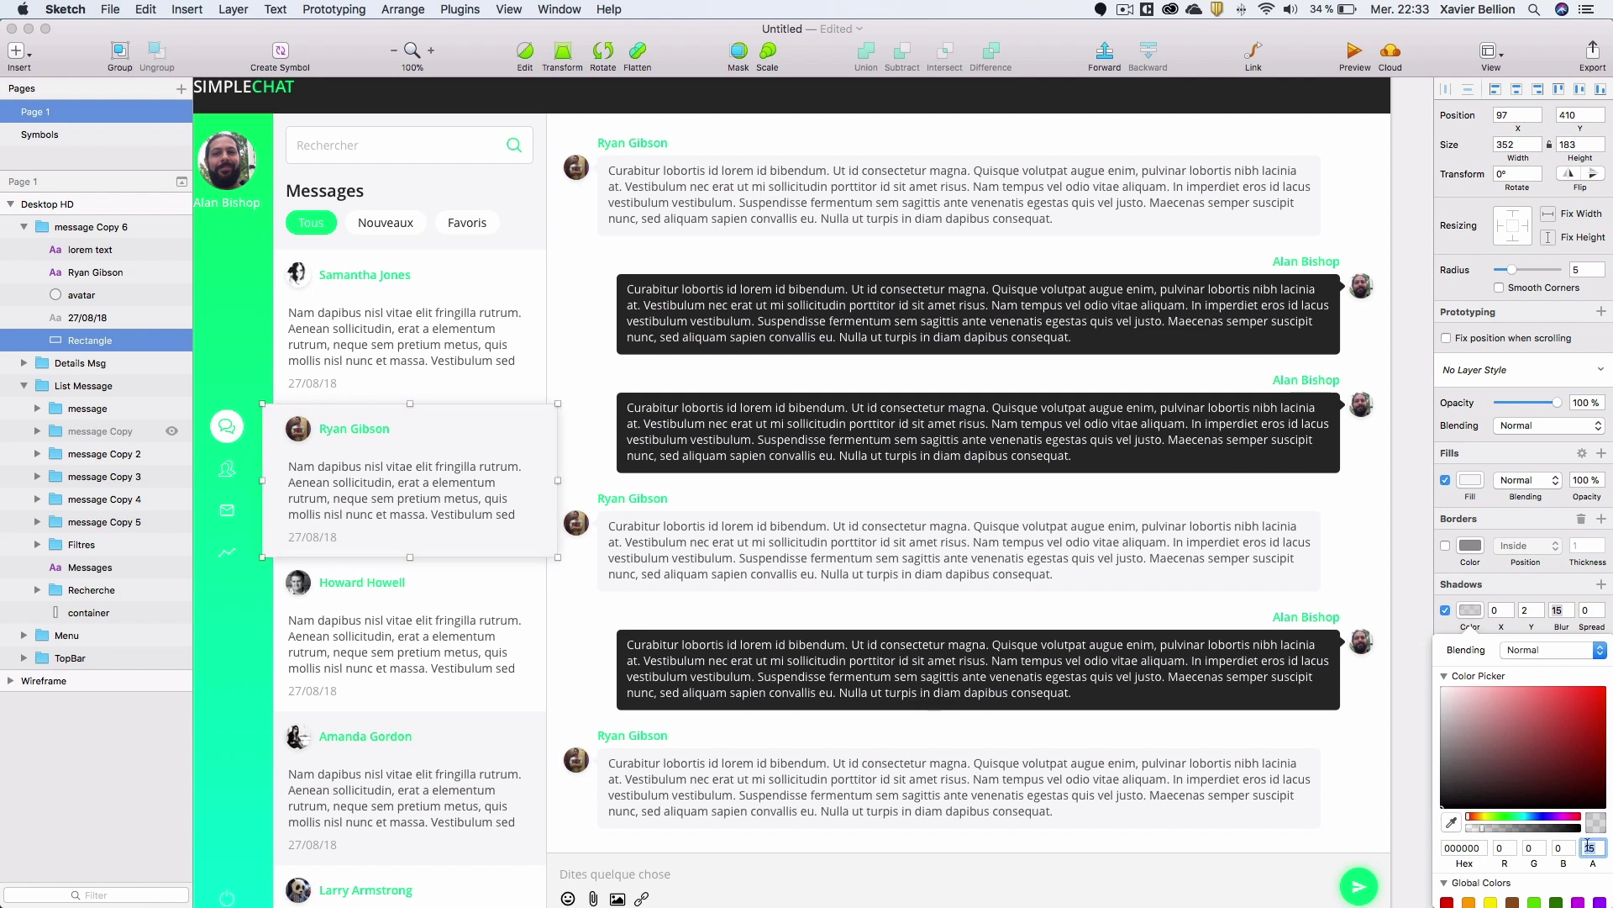
left_click(1478, 614)
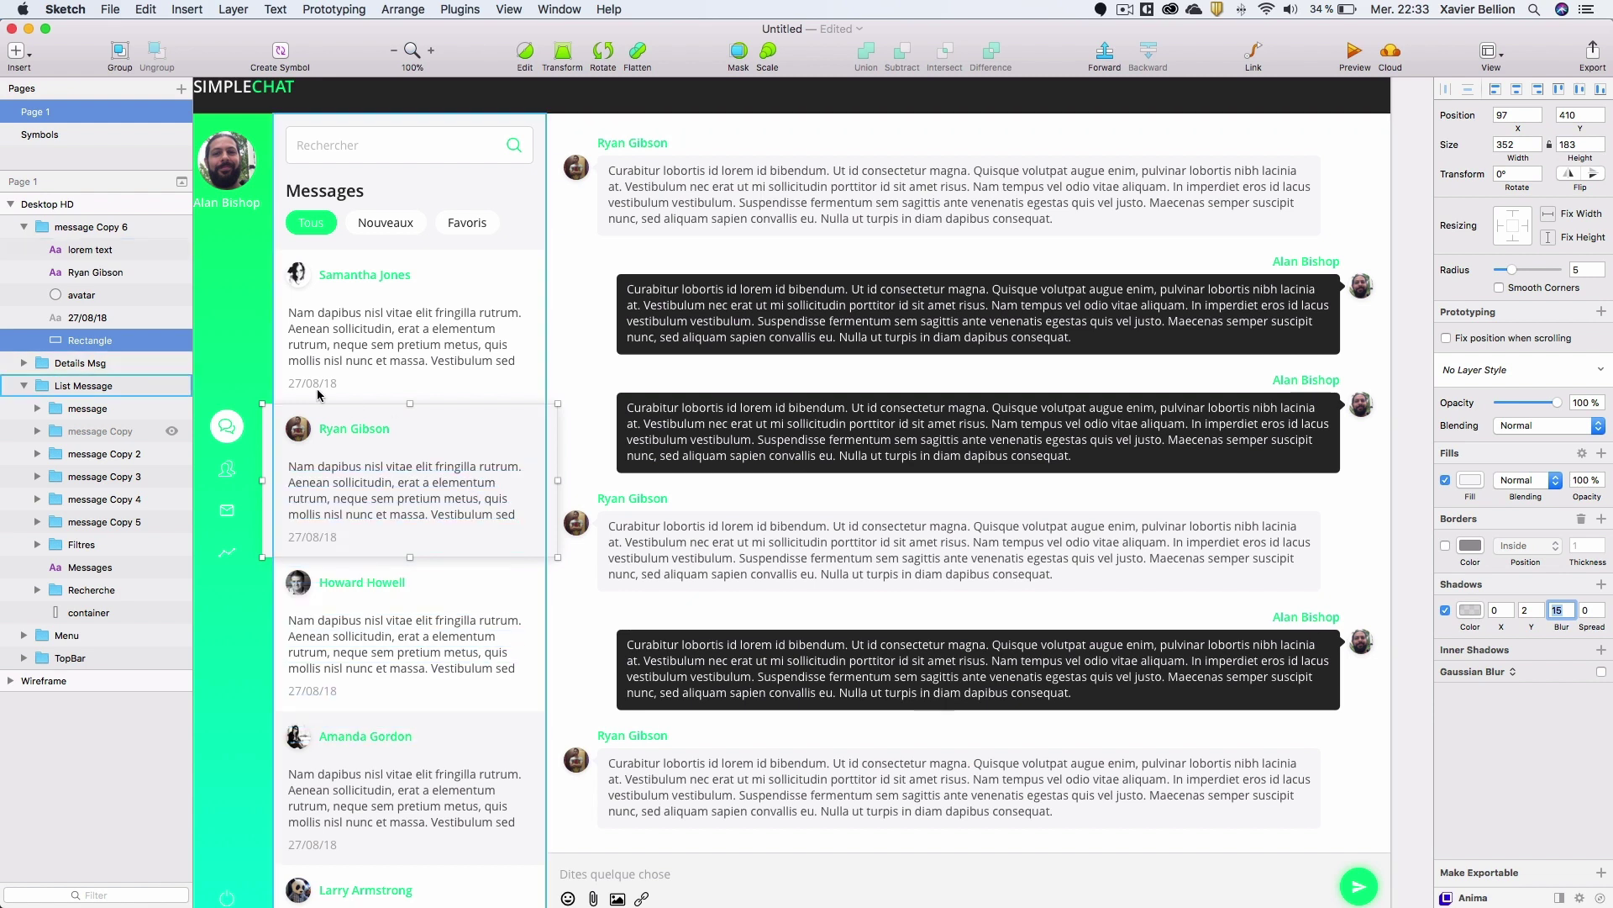
left_click(224, 370)
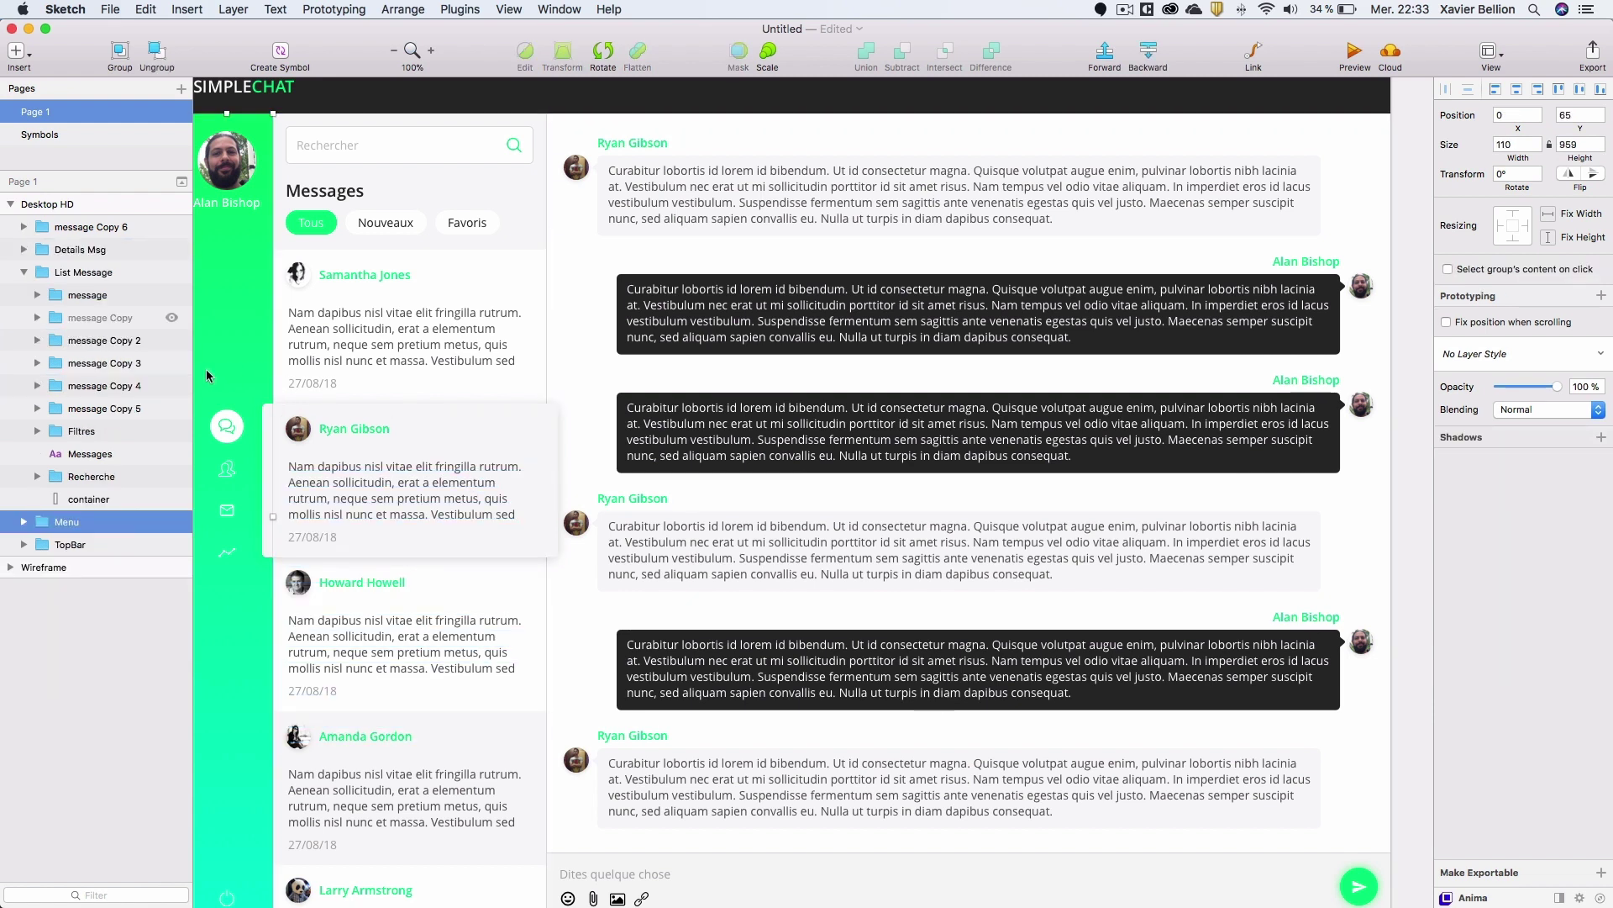
left_click(716, 629)
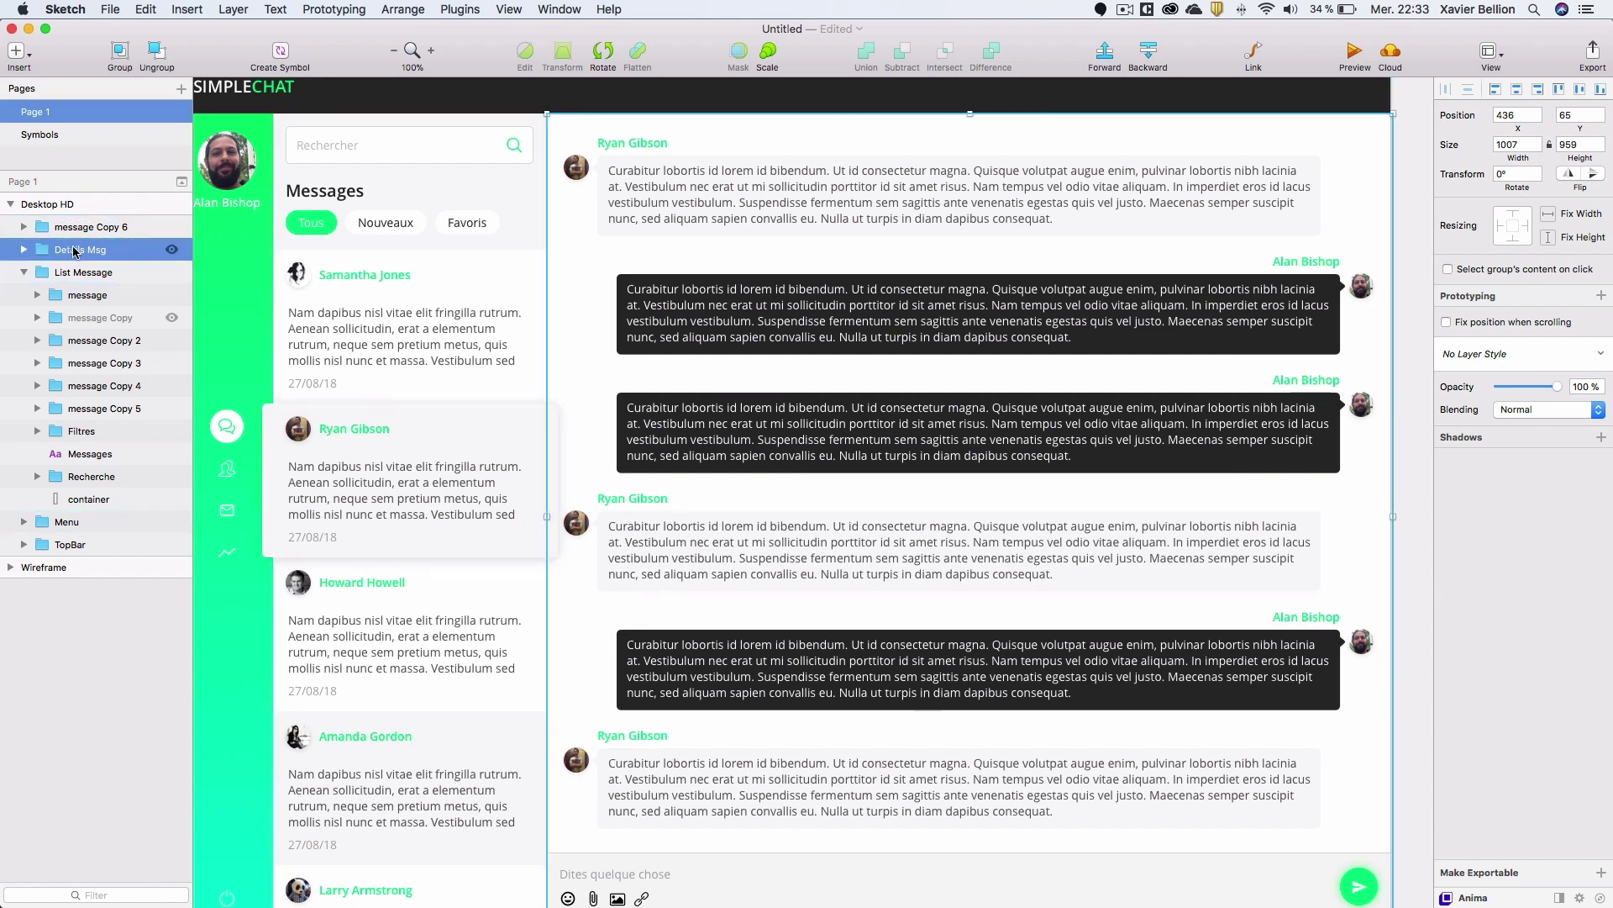
mouse_move(76, 250)
left_mouse_down()
mouse_move(73, 221)
mouse_move(55, 252)
left_mouse_up()
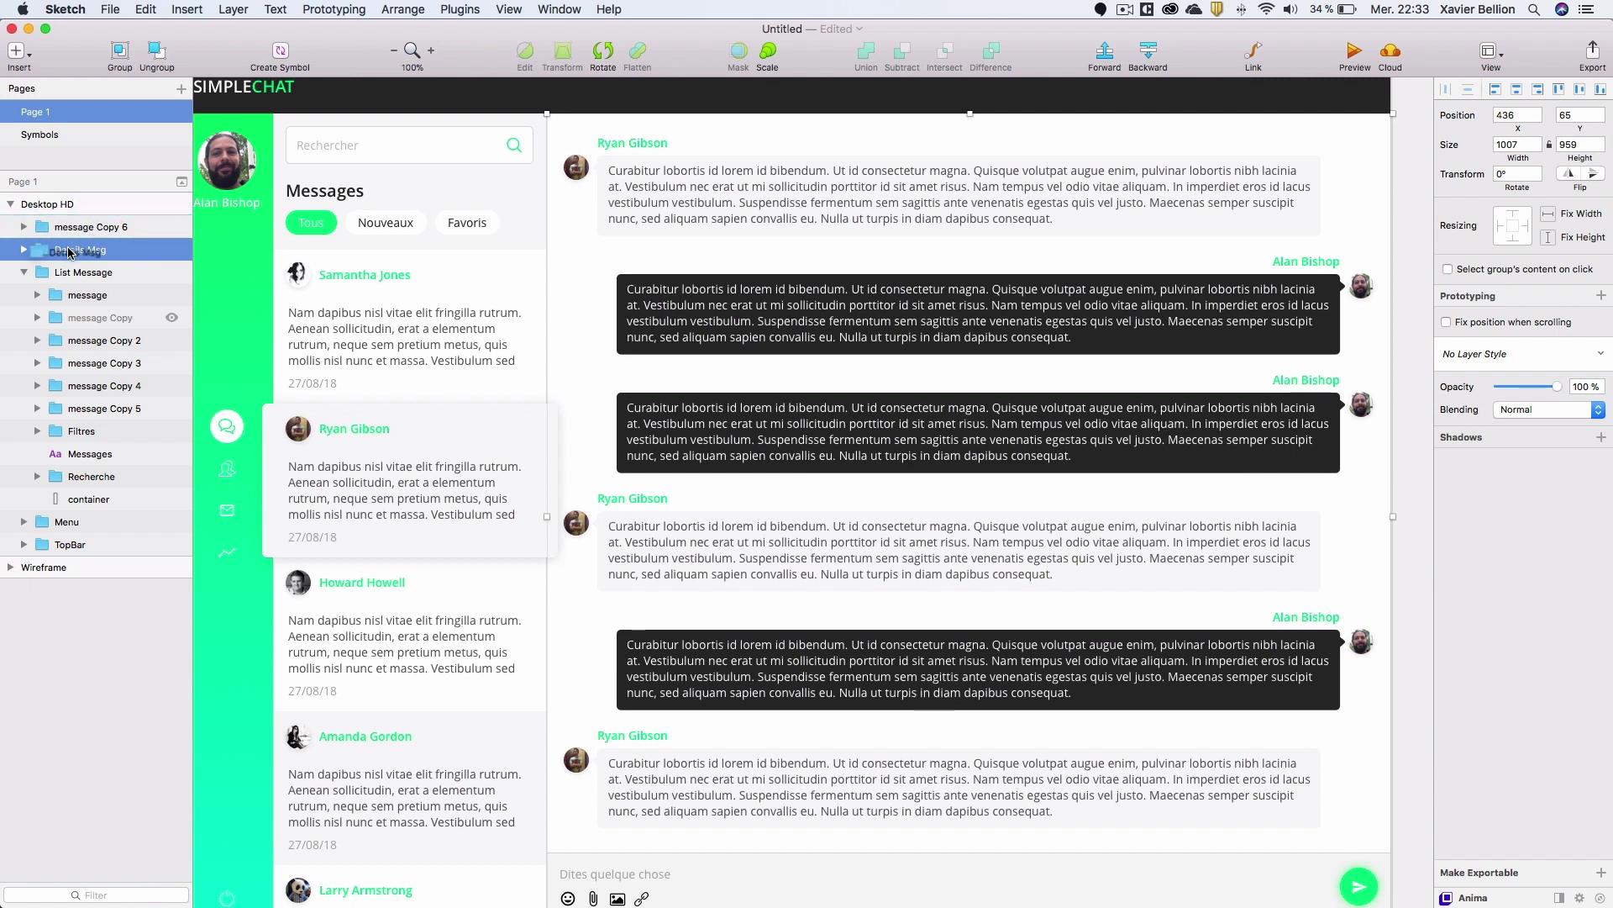
left_click(80, 227)
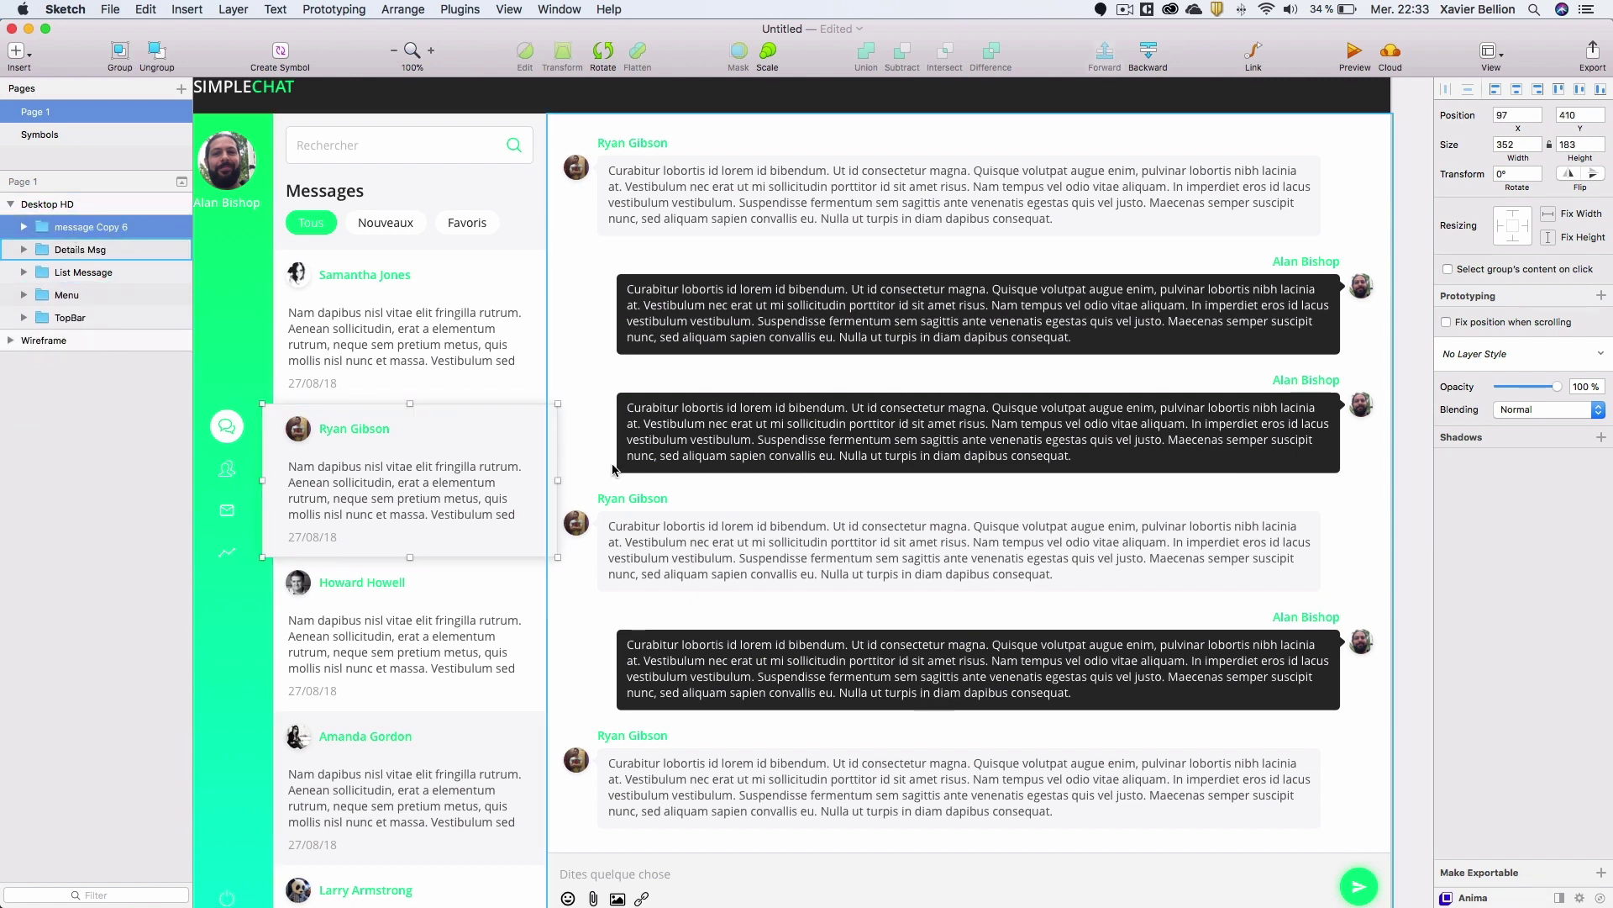
left_click(1353, 52)
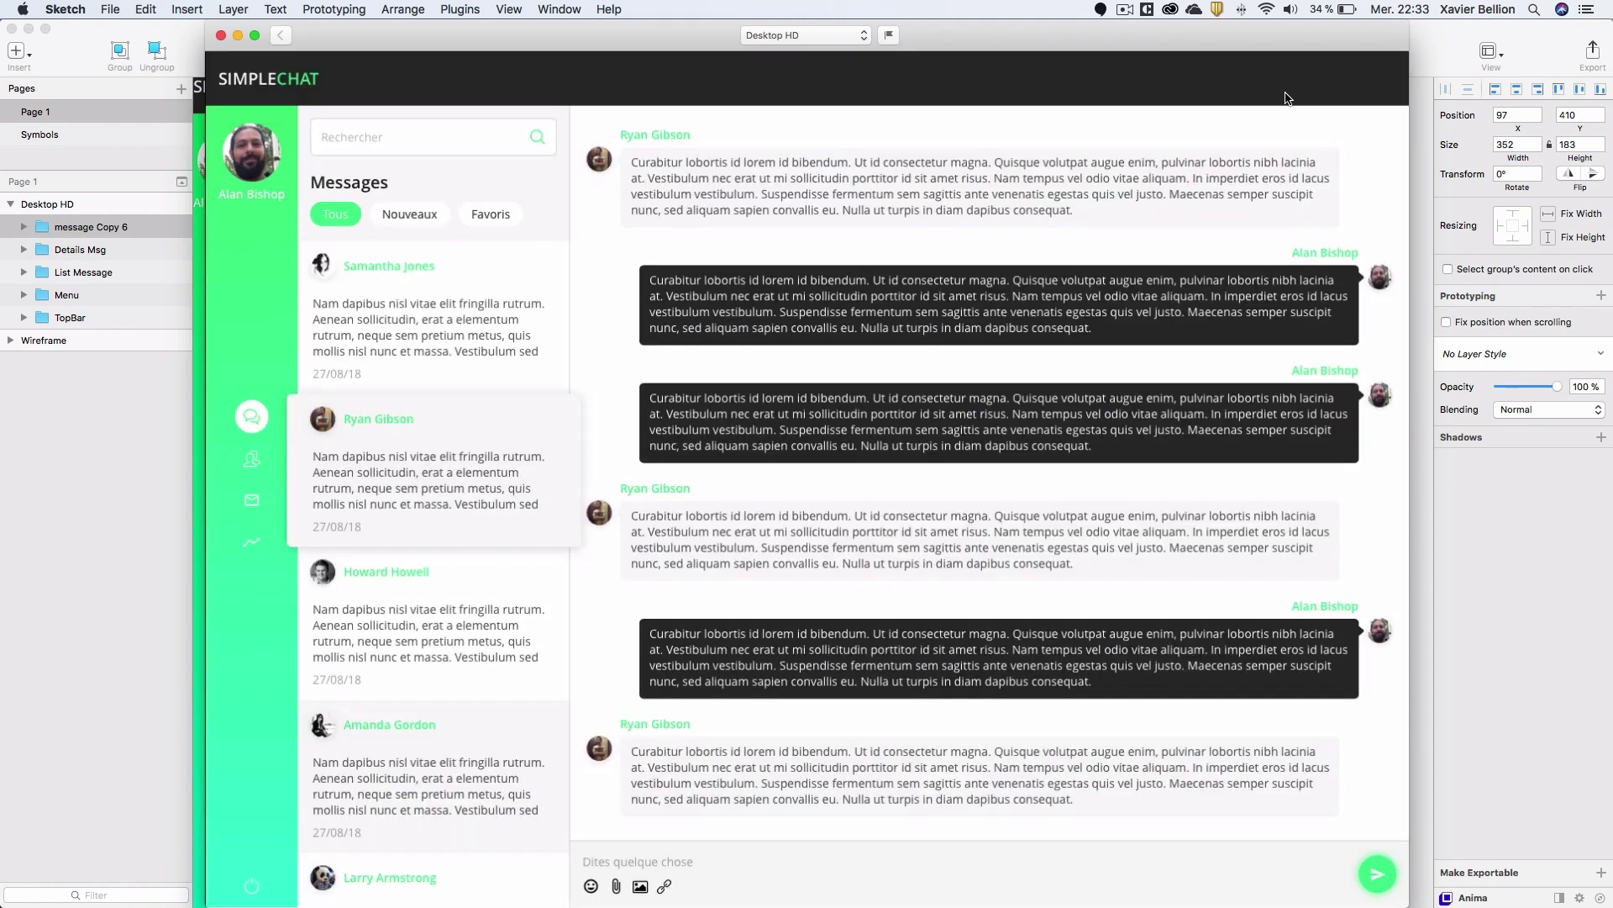